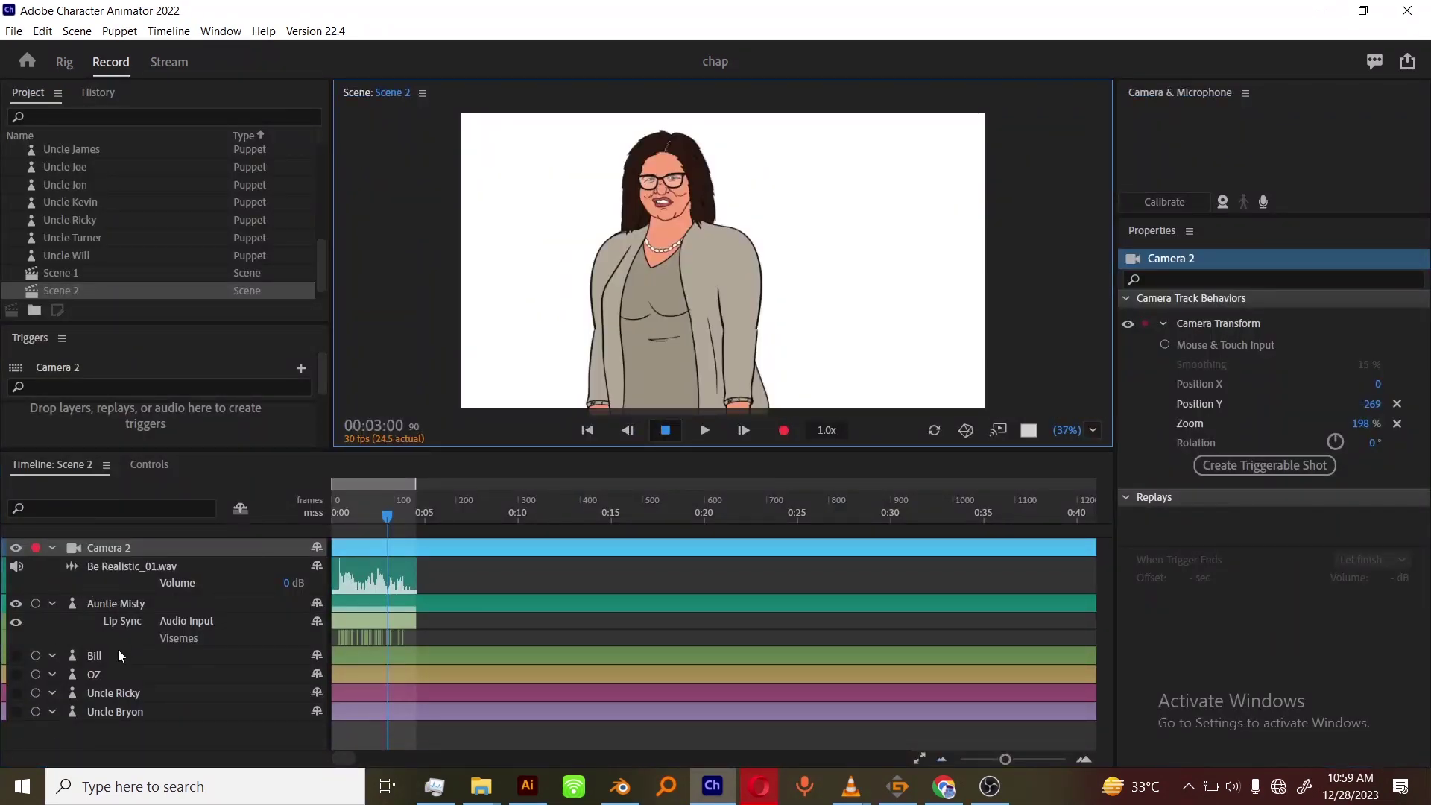
Select the Auntie Misty puppet and play its animation in an enlarged scene view.
left_click(125, 604)
key("grave")
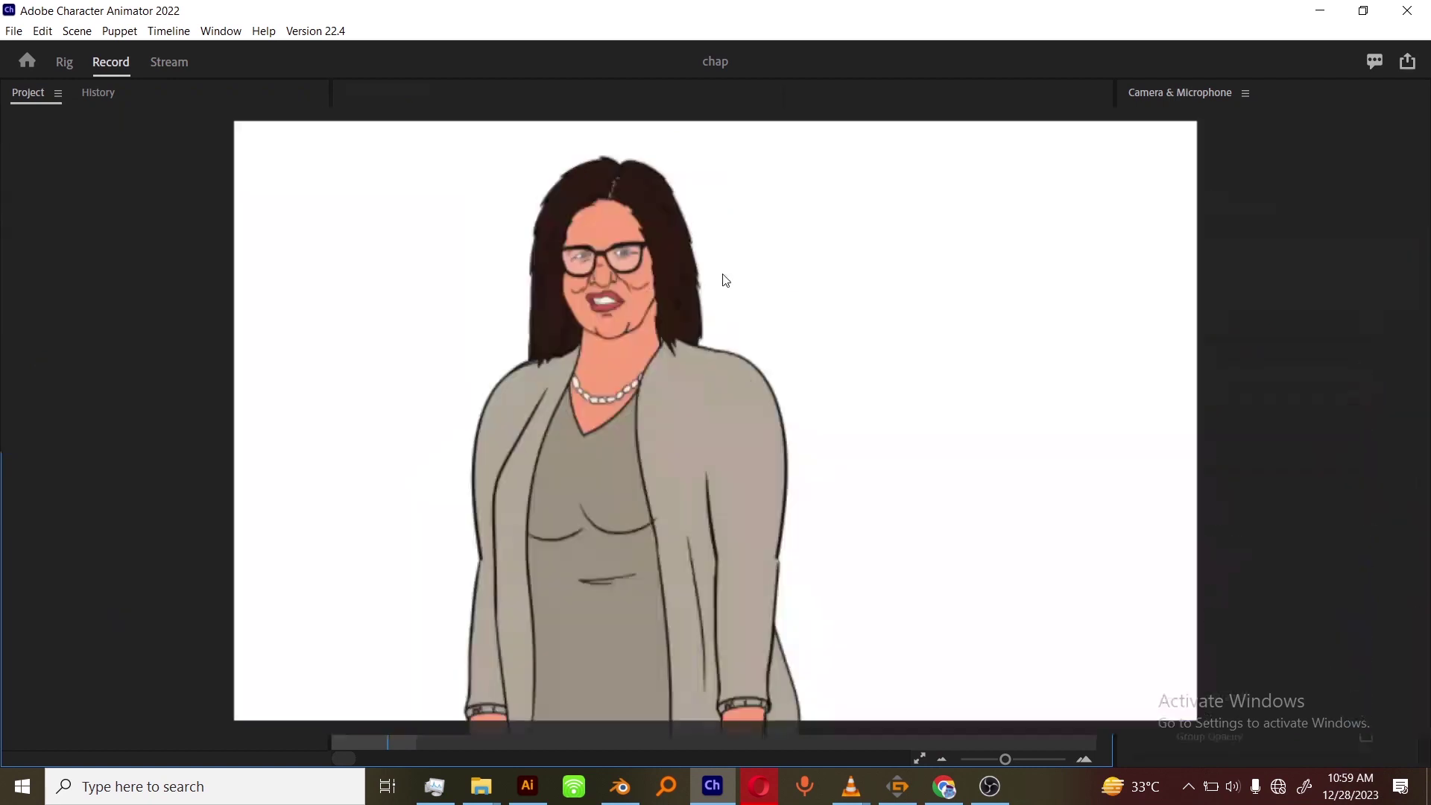
key("space")
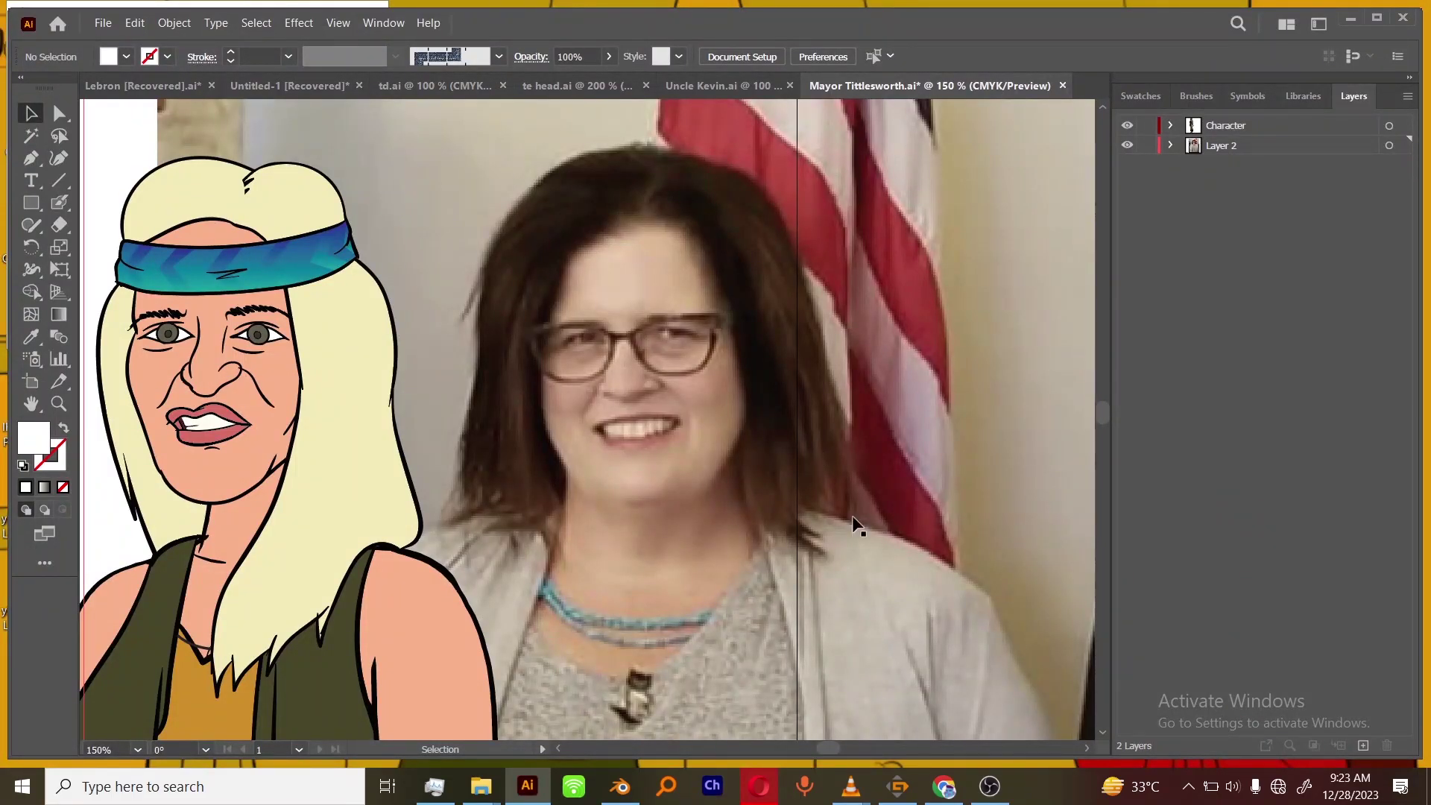
In Illustrator, delete the reference photo from Layer 2 and undo the deletion.
scroll(857, 526, "down", 3)
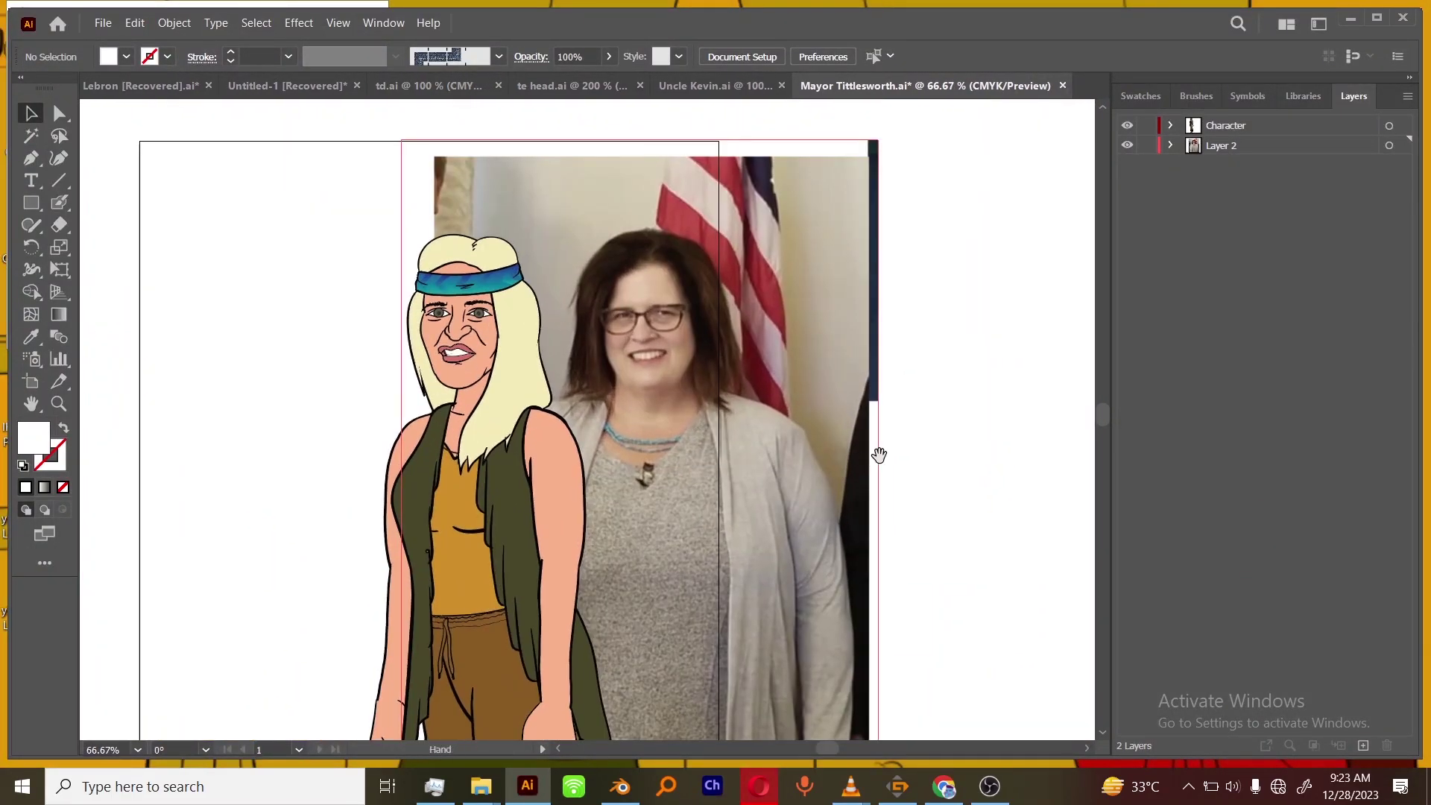
scroll(878, 453, "up", 1)
mouse_move(682, 403)
left_mouse_down()
mouse_move(693, 399)
mouse_move(678, 398)
left_mouse_up()
key("ctrl+minus")
key("ctrl+minus")
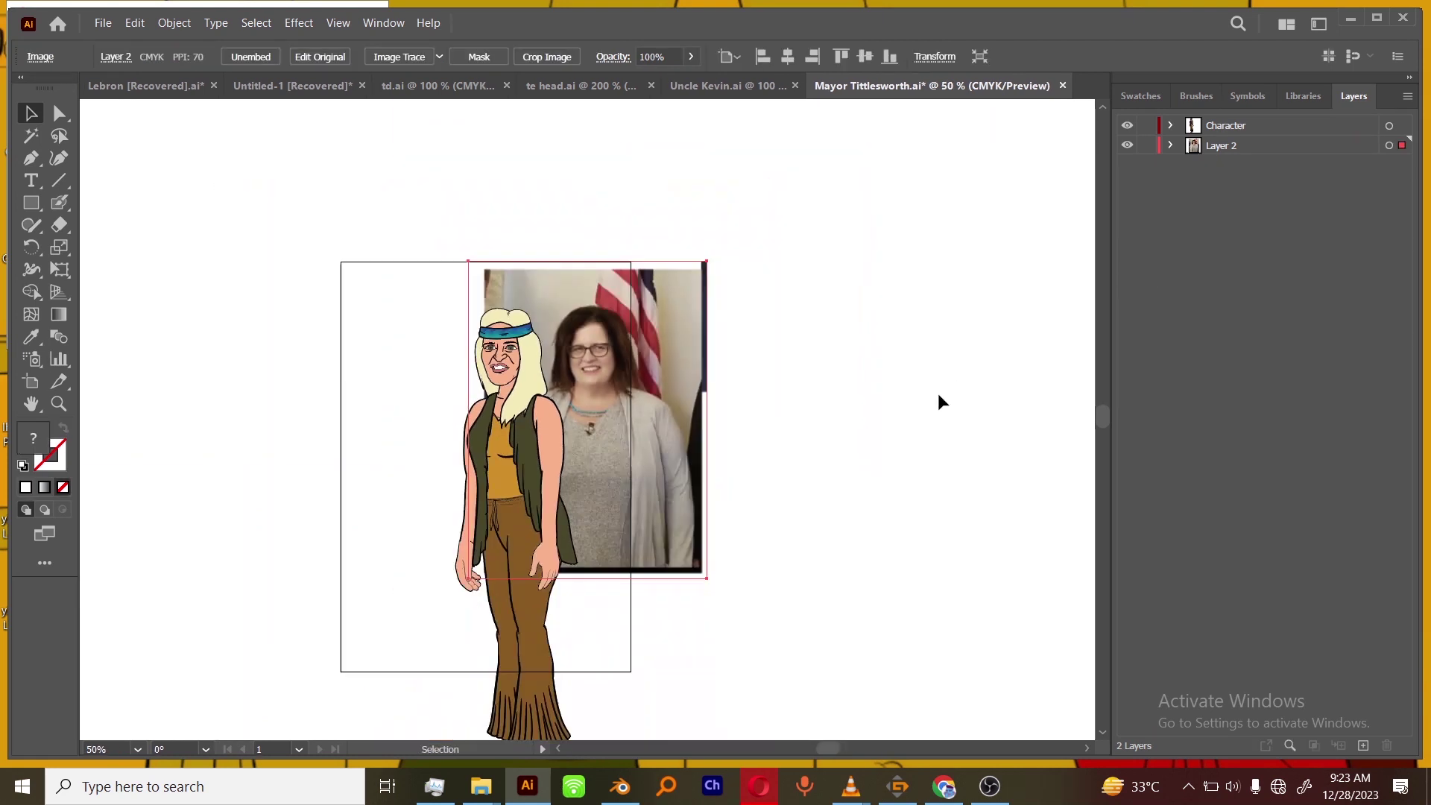
left_click(805, 453)
left_click(1223, 148)
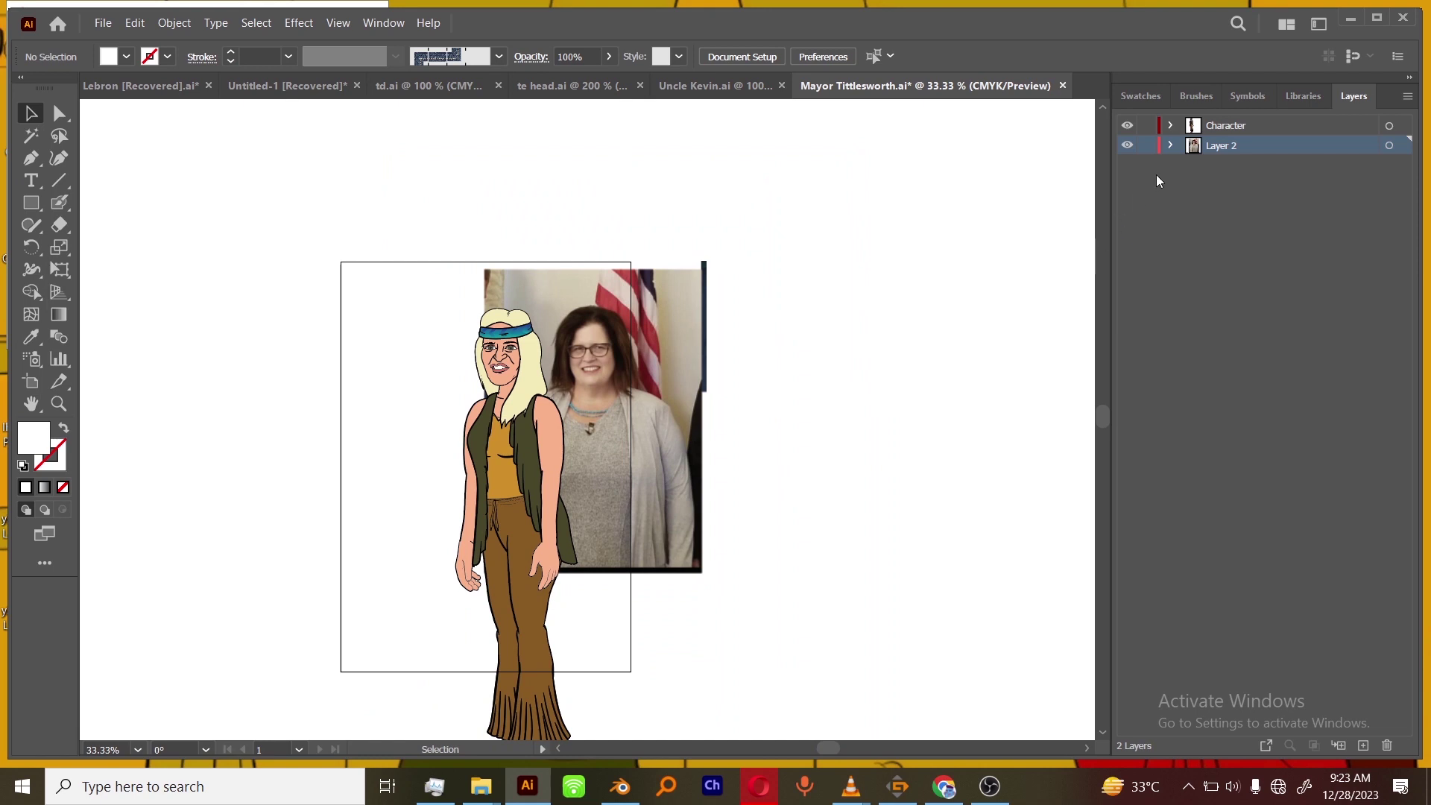
left_click(1171, 146)
left_click(1248, 165)
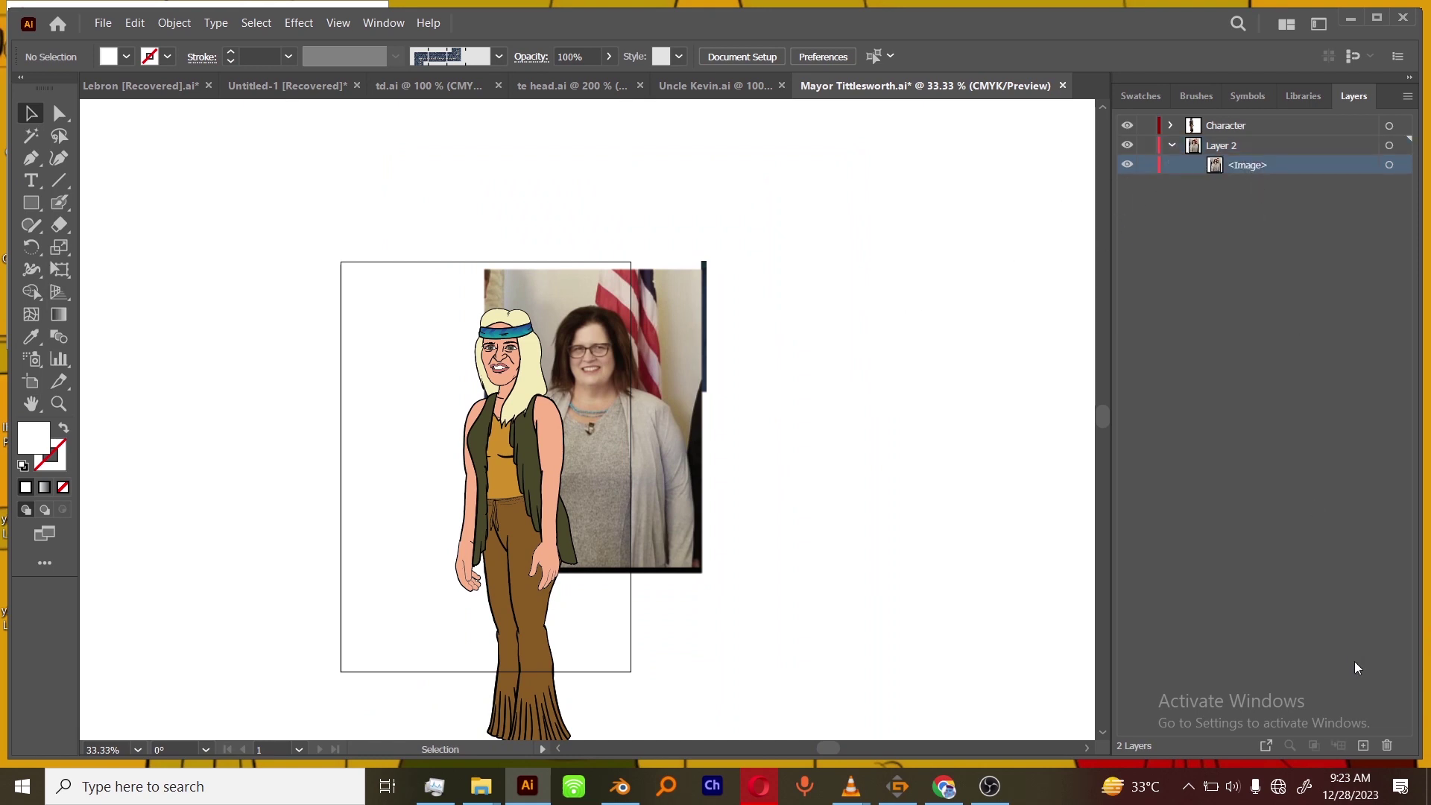
left_click(1387, 745)
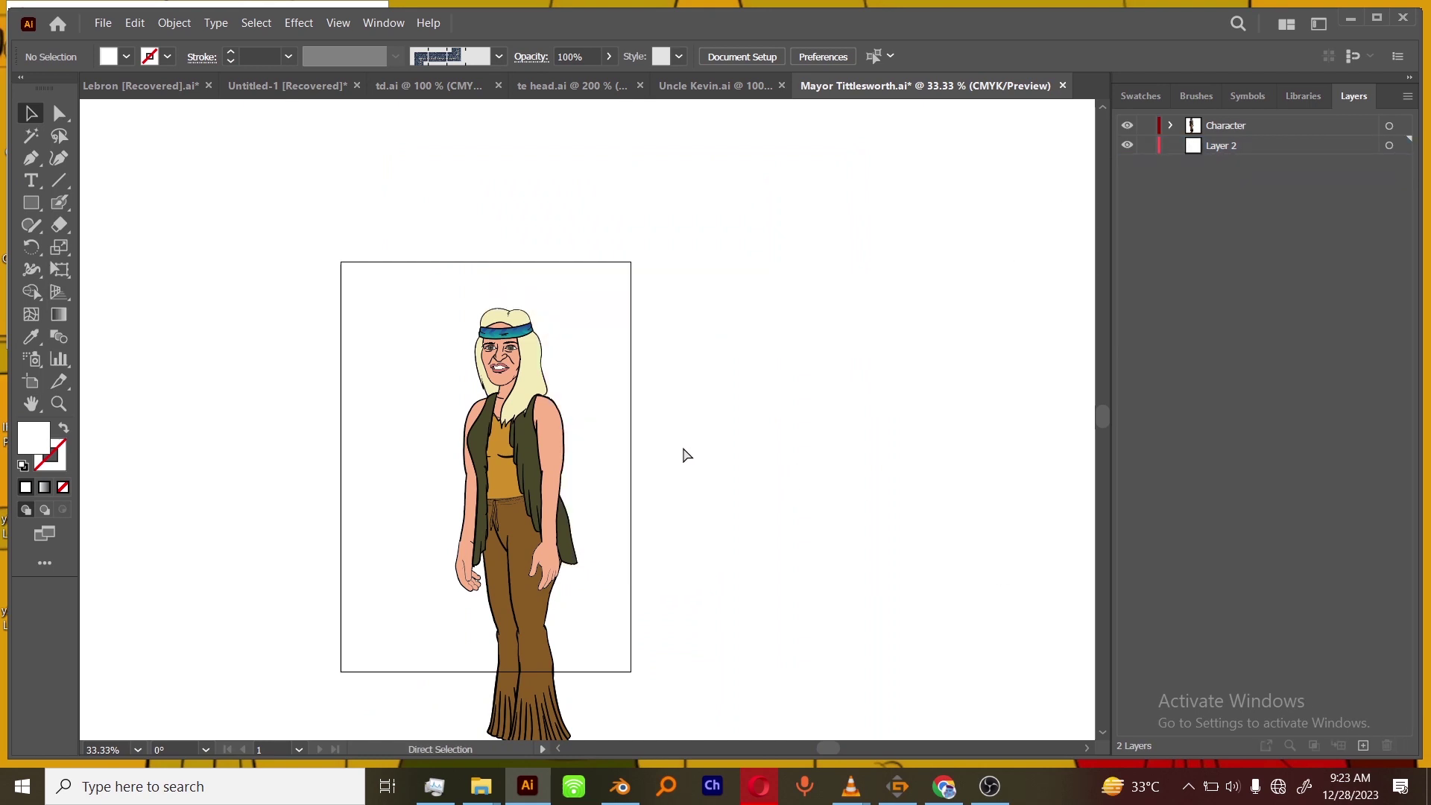
key("ctrl+z")
Resize the reference photo slightly and move it beside the blonde character so the woman's face is uncovered.
left_click_drag(631, 424, 628, 384)
key("ctrl+plus")
key("ctrl+plus")
key("ctrl+plus")
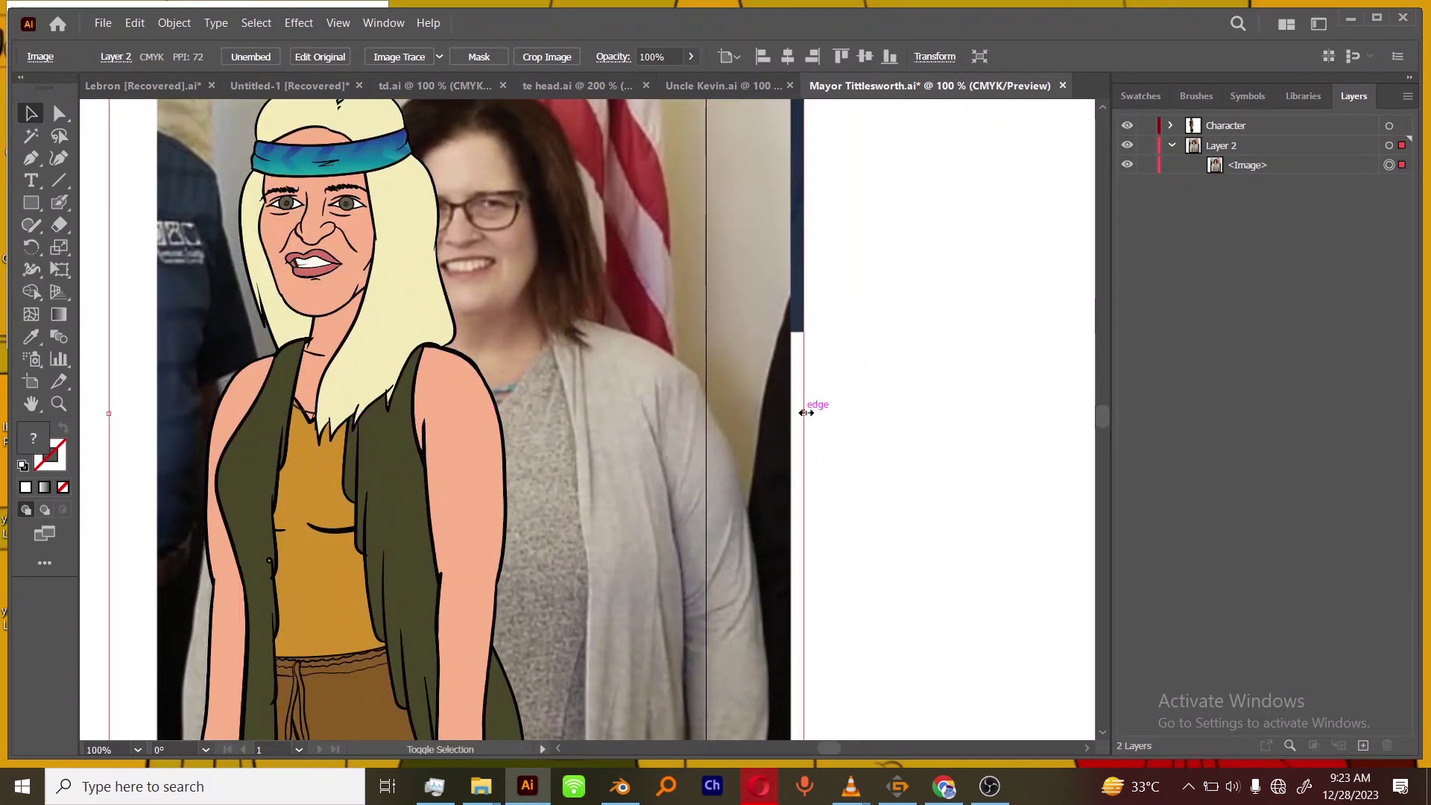
left_click_drag(806, 413, 809, 413)
left_click_drag(680, 412, 795, 427)
left_click(1031, 294)
Add a new layer above the Character layer and enter isolation mode on it.
left_click(1259, 128)
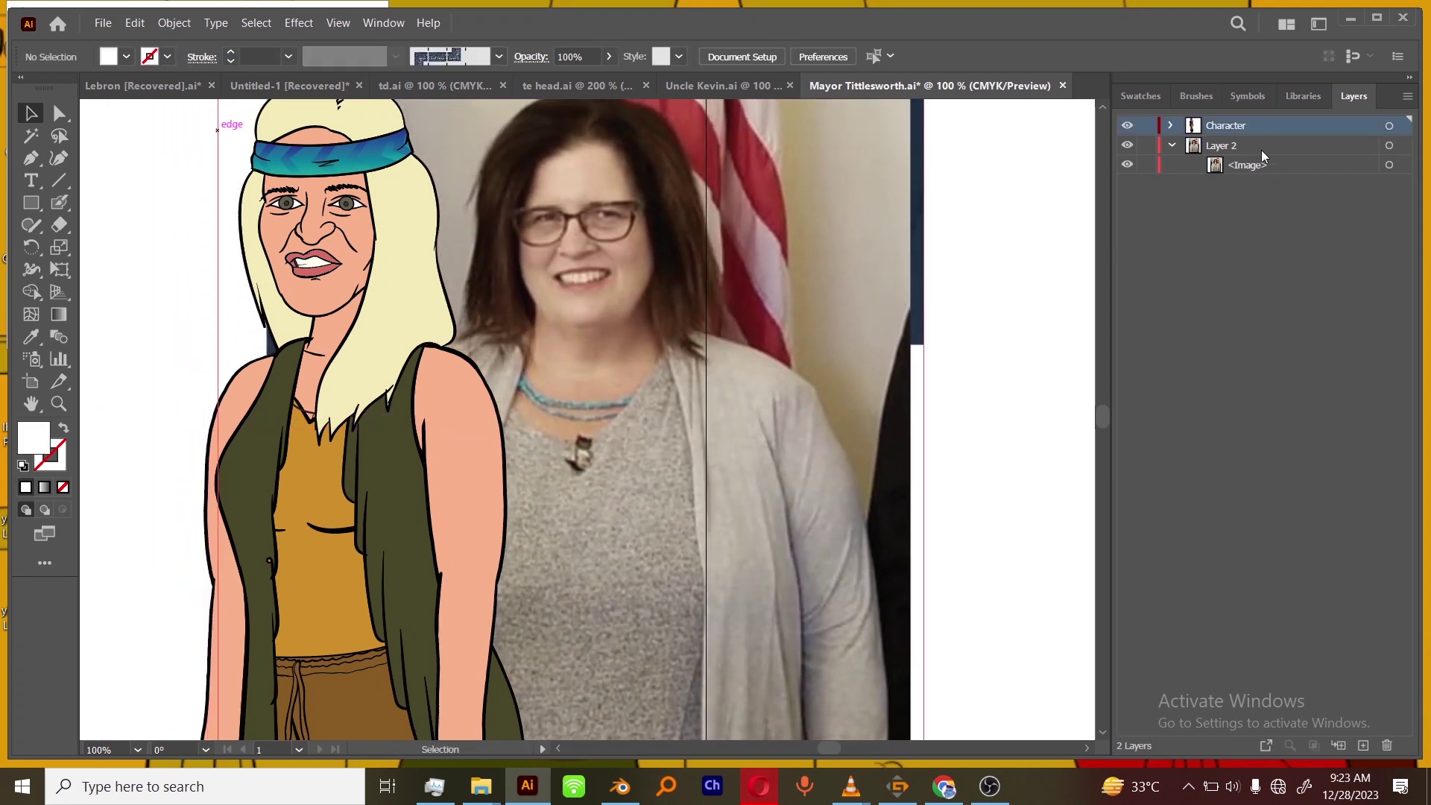
left_click(1364, 746)
left_click(1399, 99)
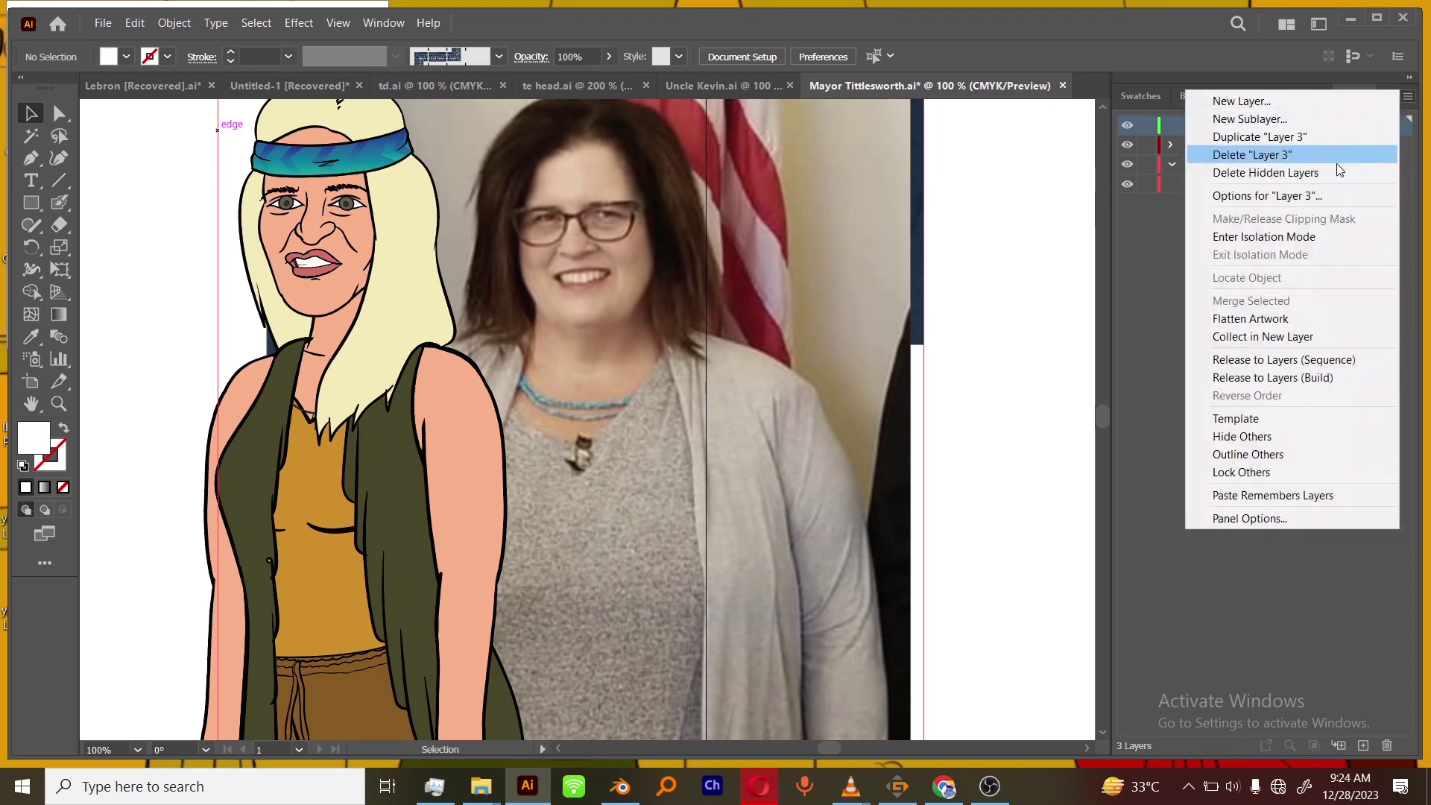
left_click(1308, 234)
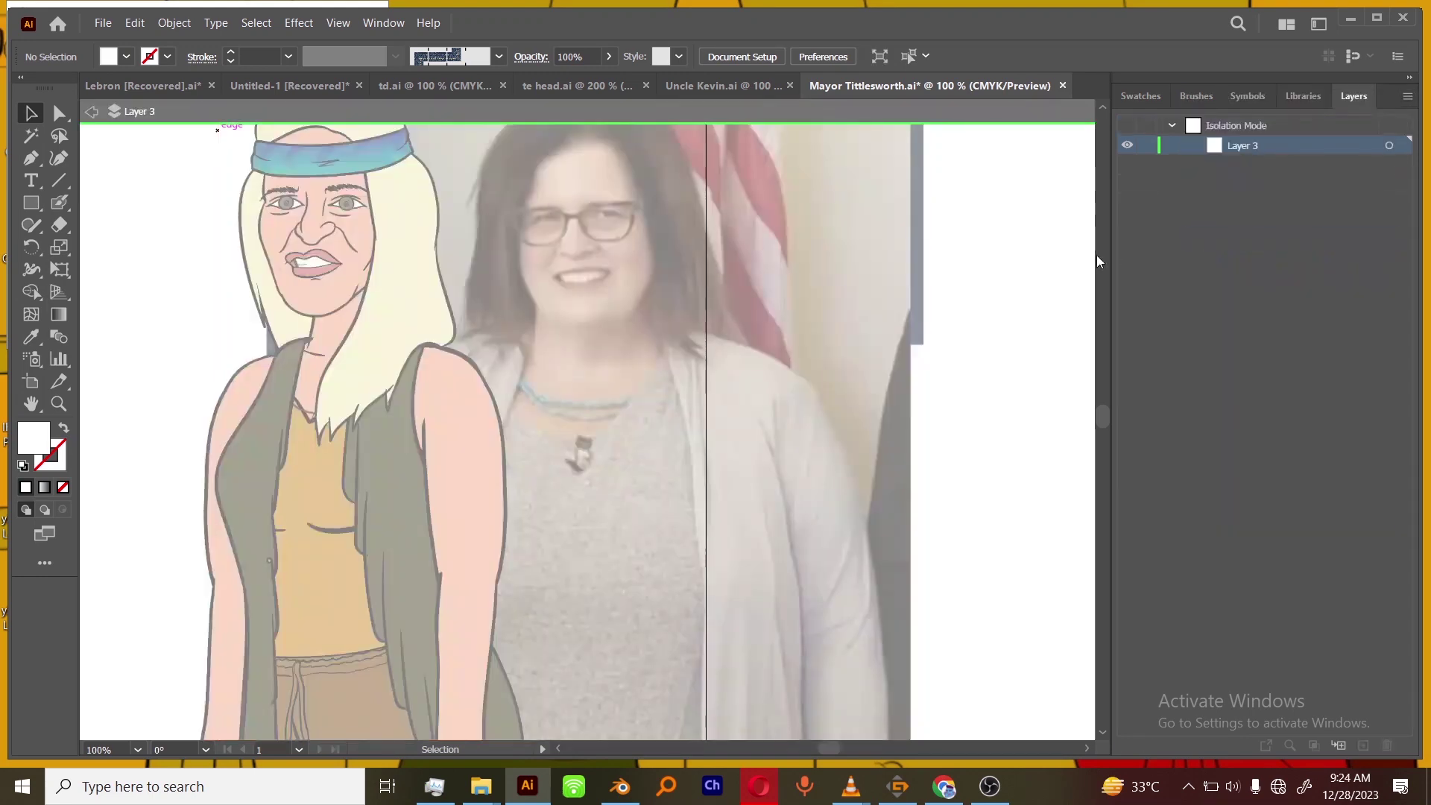
Set the fill colour to blue, hex 0A89E8.
double_click(43, 445)
type("0A89E8")
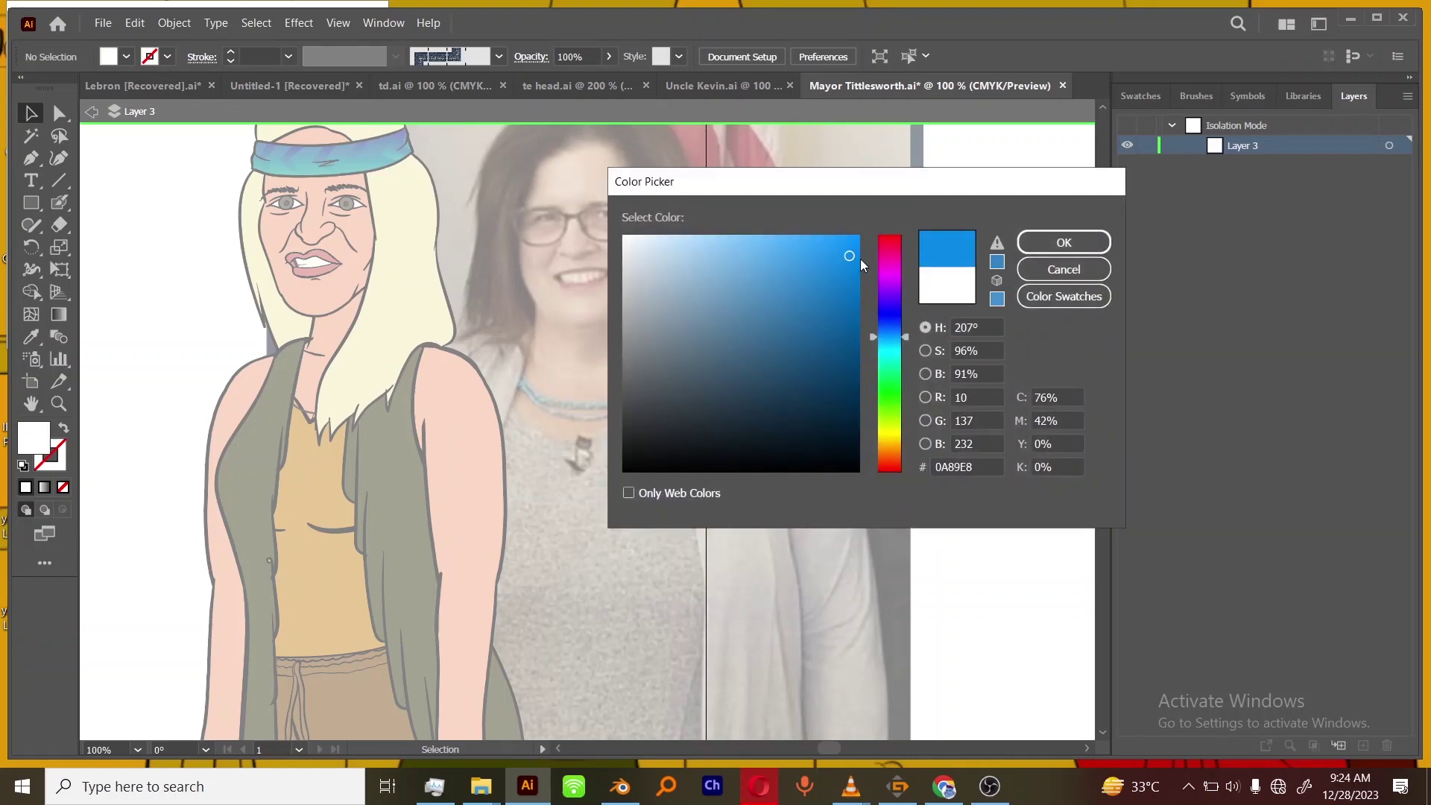
left_click(1063, 242)
Trace the curve of the chin below the mouth with the Blob Brush, redoing the stroke until it is smooth.
scroll(744, 345, "up", 3, "alt")
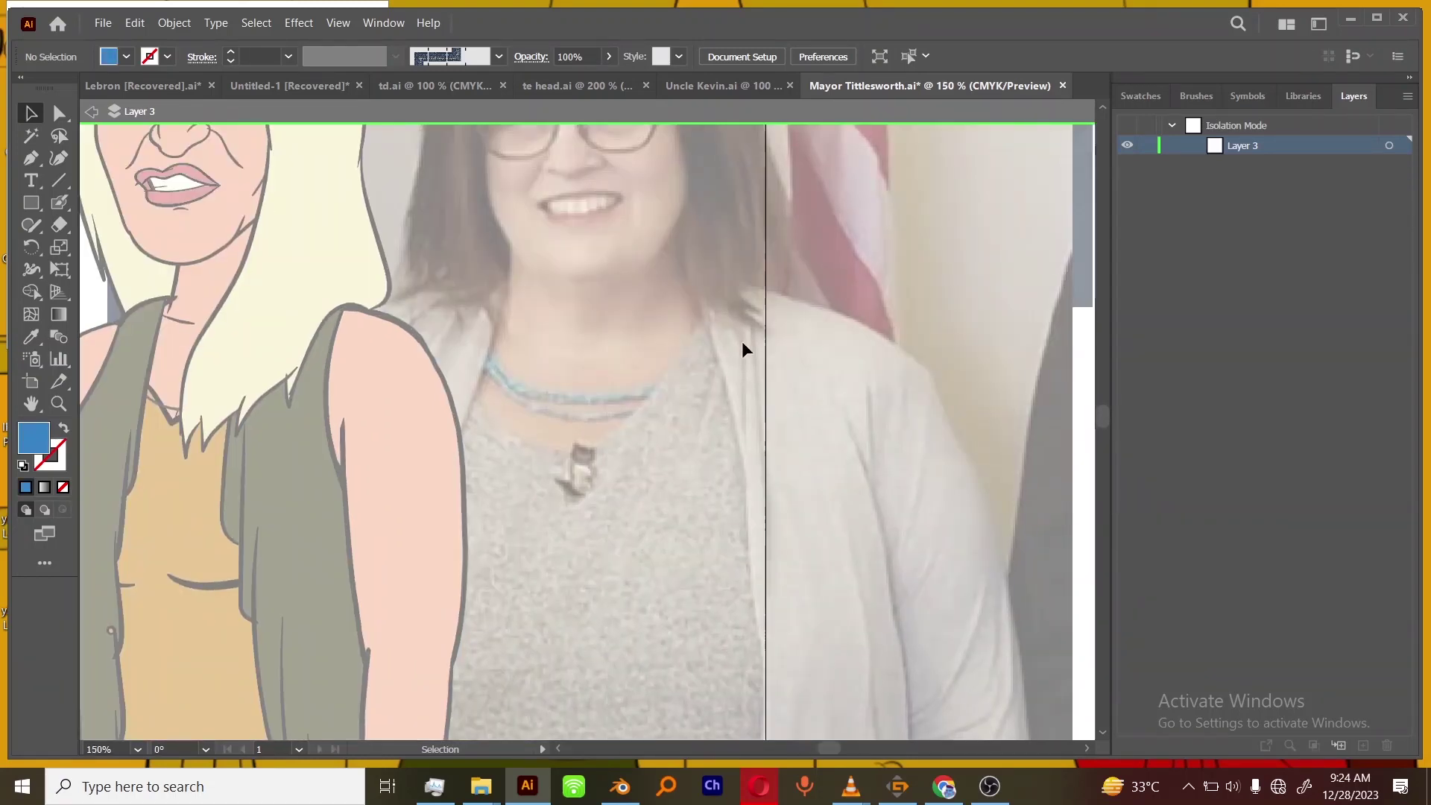
left_click_drag(720, 190, 709, 430)
scroll(559, 415, "up", 1, "alt")
left_click_drag(454, 383, 462, 441)
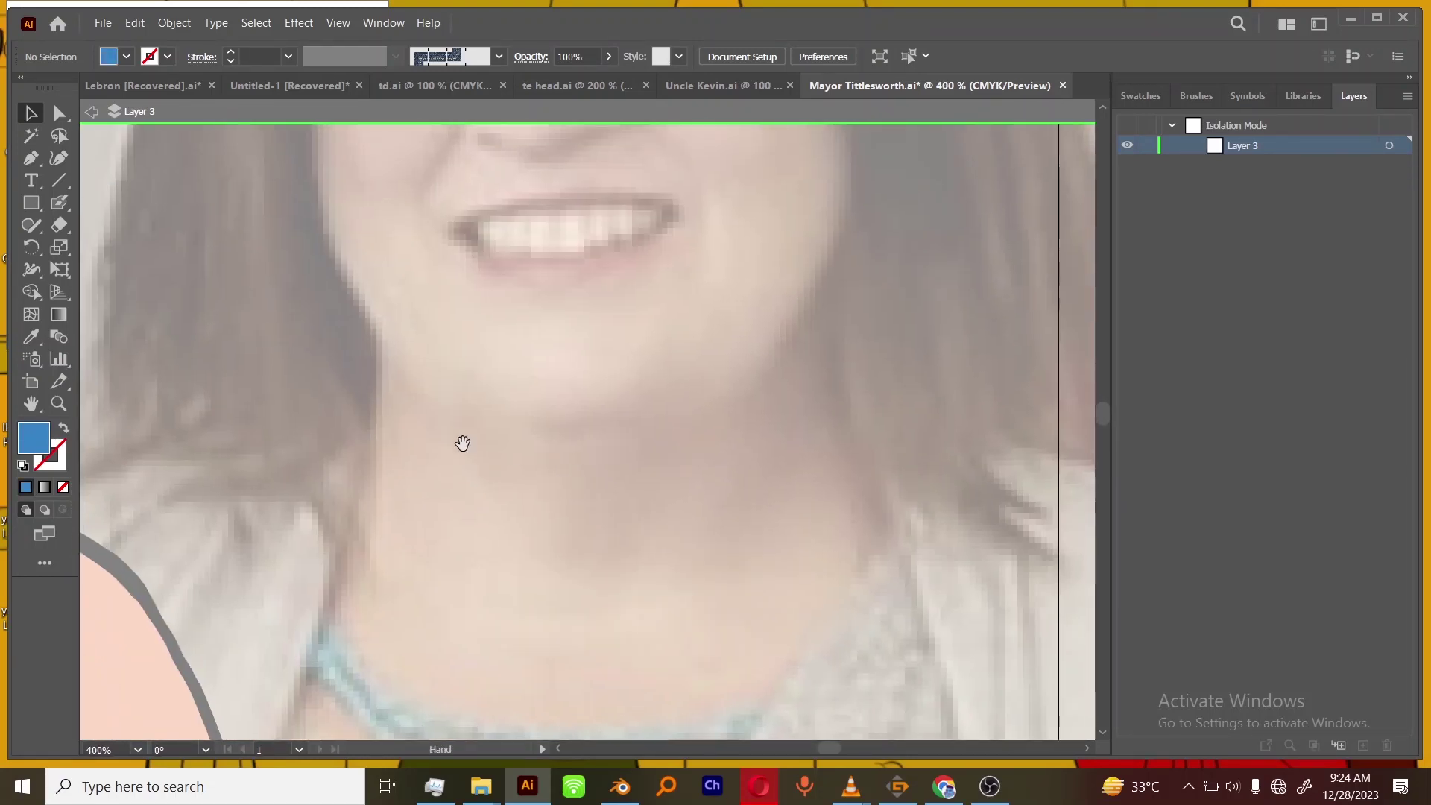
left_click(58, 202)
scroll(850, 405, "up", 1, "alt")
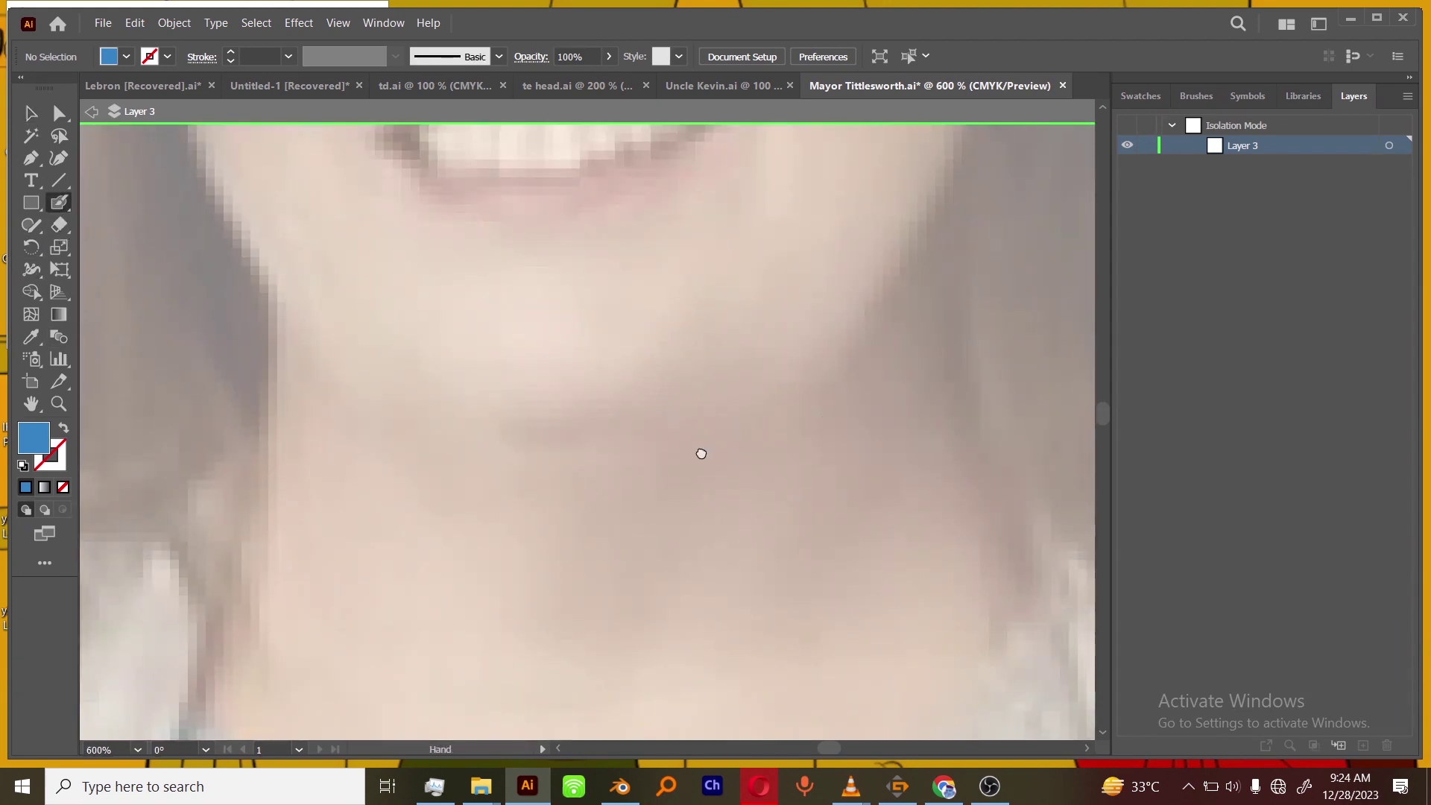
scroll(699, 450, "up", 1, "alt")
mouse_move(439, 406)
left_mouse_down()
mouse_move(611, 471)
mouse_move(738, 369)
left_mouse_up()
key("ctrl+z")
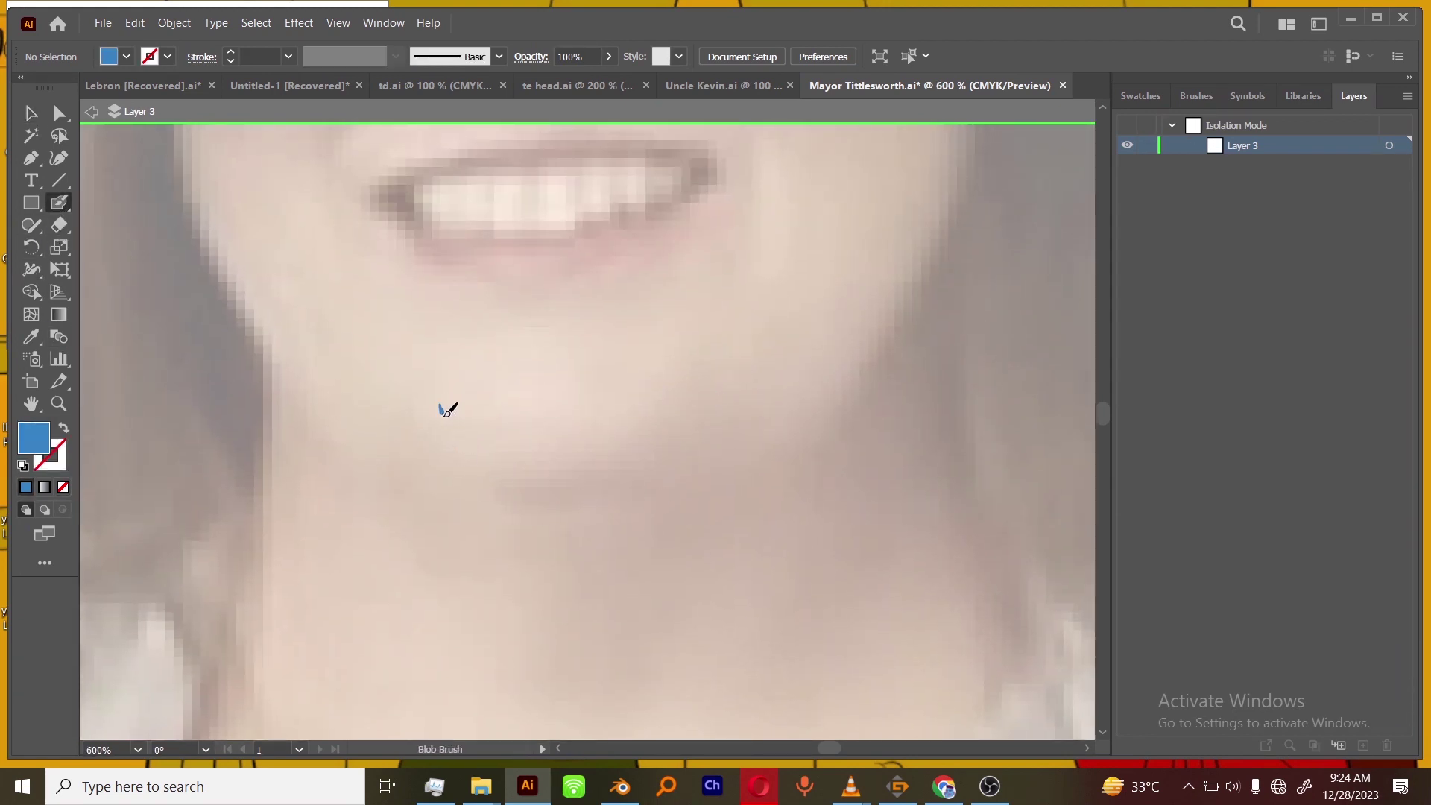
mouse_move(439, 406)
left_mouse_down()
mouse_move(552, 474)
mouse_move(741, 369)
left_mouse_up()
key("ctrl+z")
mouse_move(439, 403)
left_mouse_down()
mouse_move(479, 447)
mouse_move(742, 353)
left_mouse_up()
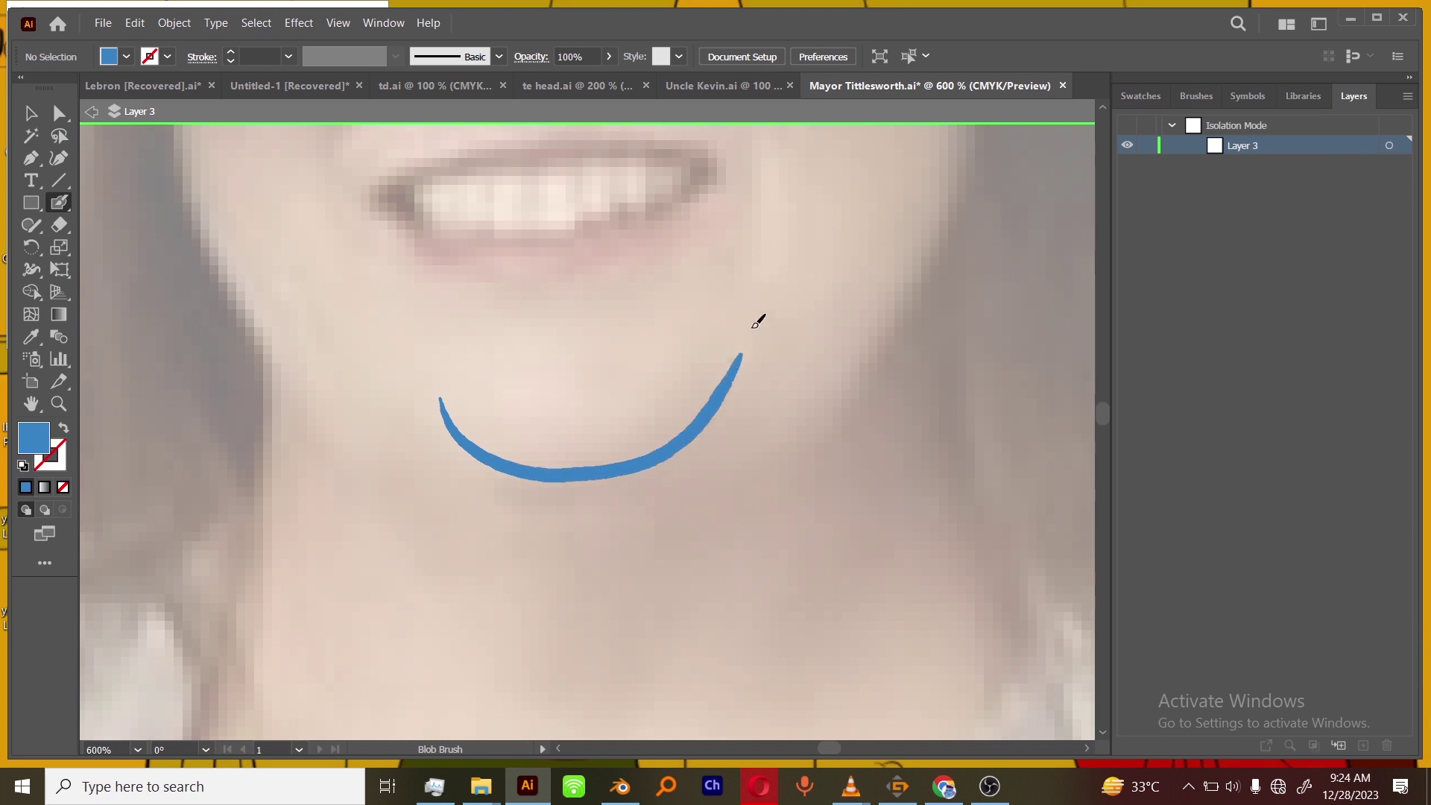
Paint a short curved cheek line on each side of the face, level with the nose.
scroll(760, 413, "down", 3, "alt")
scroll(808, 440, "up", 2, "alt")
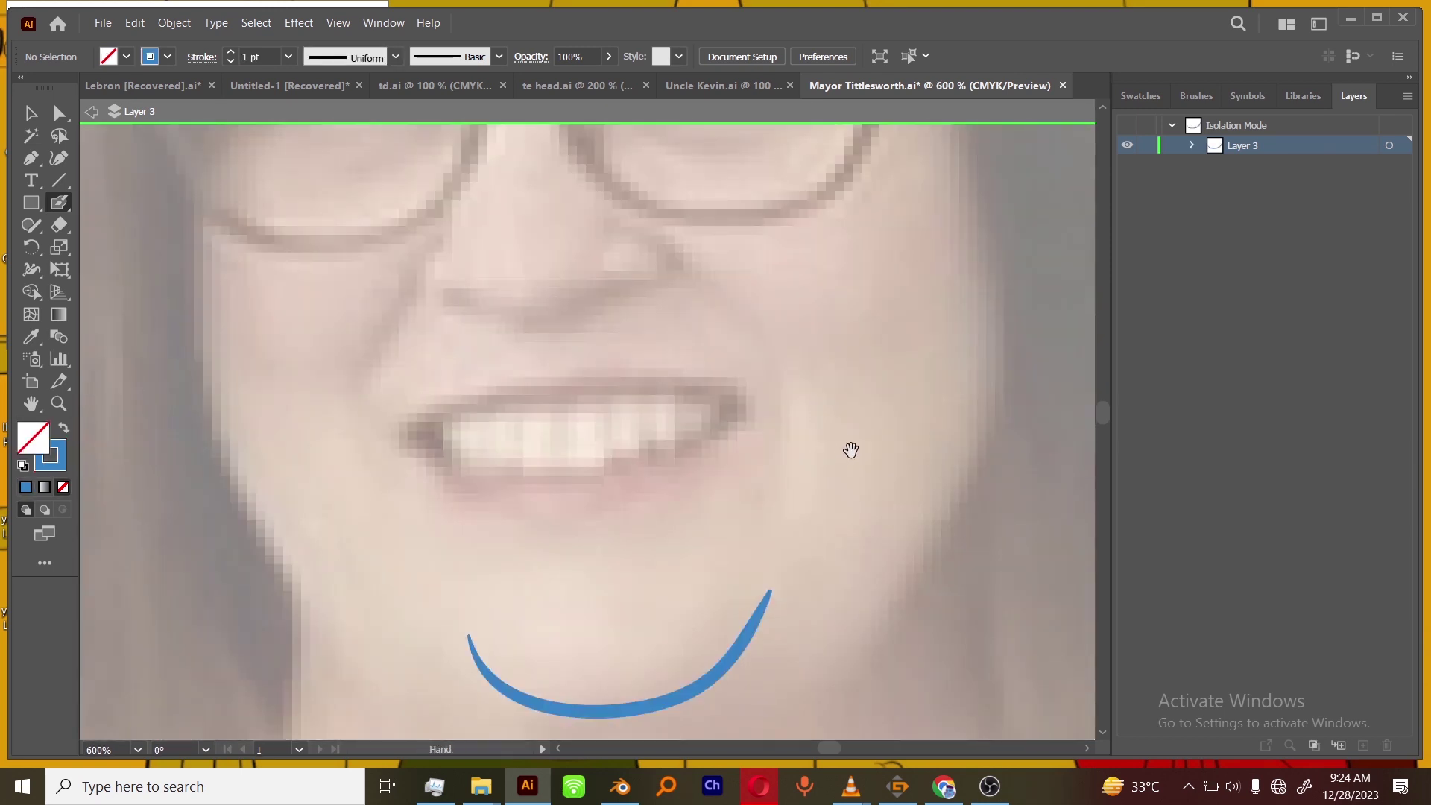
scroll(775, 408, "up", 1, "alt")
left_click_drag(705, 370, 865, 360)
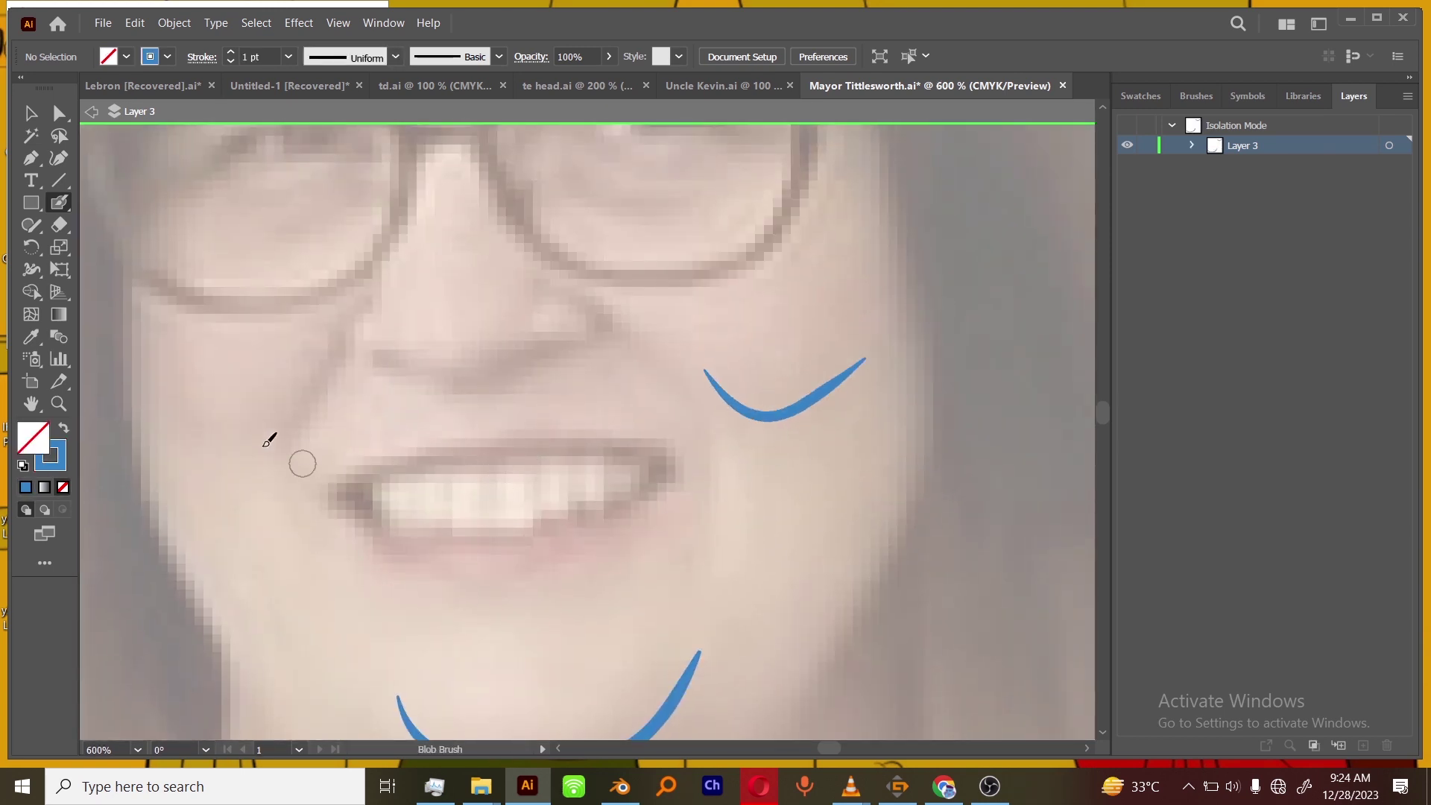
left_click_drag(187, 395, 310, 391)
Trace the smile folds running from both sides of the nose toward the mouth corners.
left_click_drag(713, 341, 773, 415)
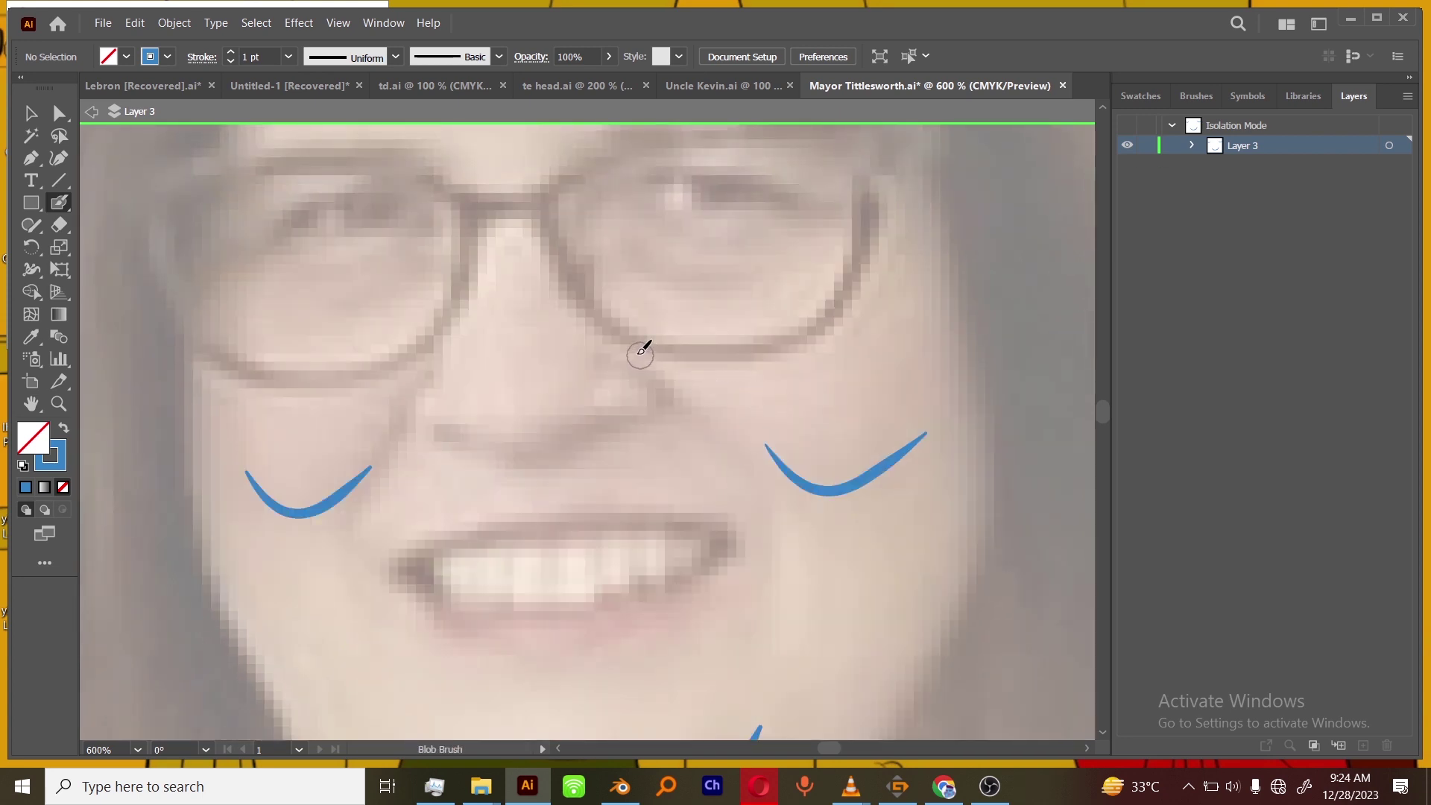
left_click_drag(639, 356, 781, 480)
key("ctrl+z")
mouse_move(630, 350)
left_mouse_down()
mouse_move(671, 377)
mouse_move(761, 492)
left_mouse_up()
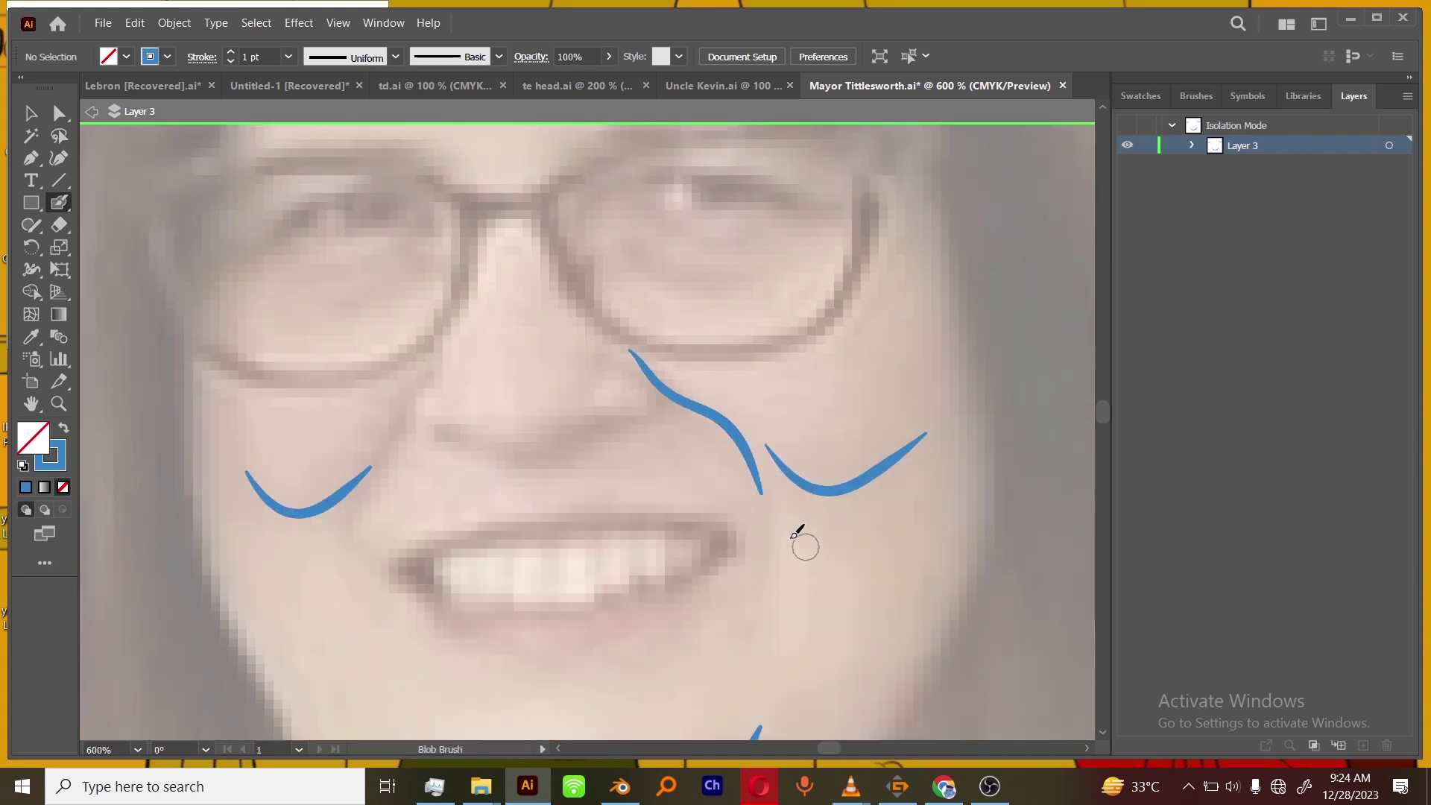
left_click_drag(402, 392, 335, 527)
key("ctrl+z")
left_click_drag(402, 436, 339, 526)
Trace the nose's inner side curves, nostril wings and lower contour over the photo.
key("ctrl+plus")
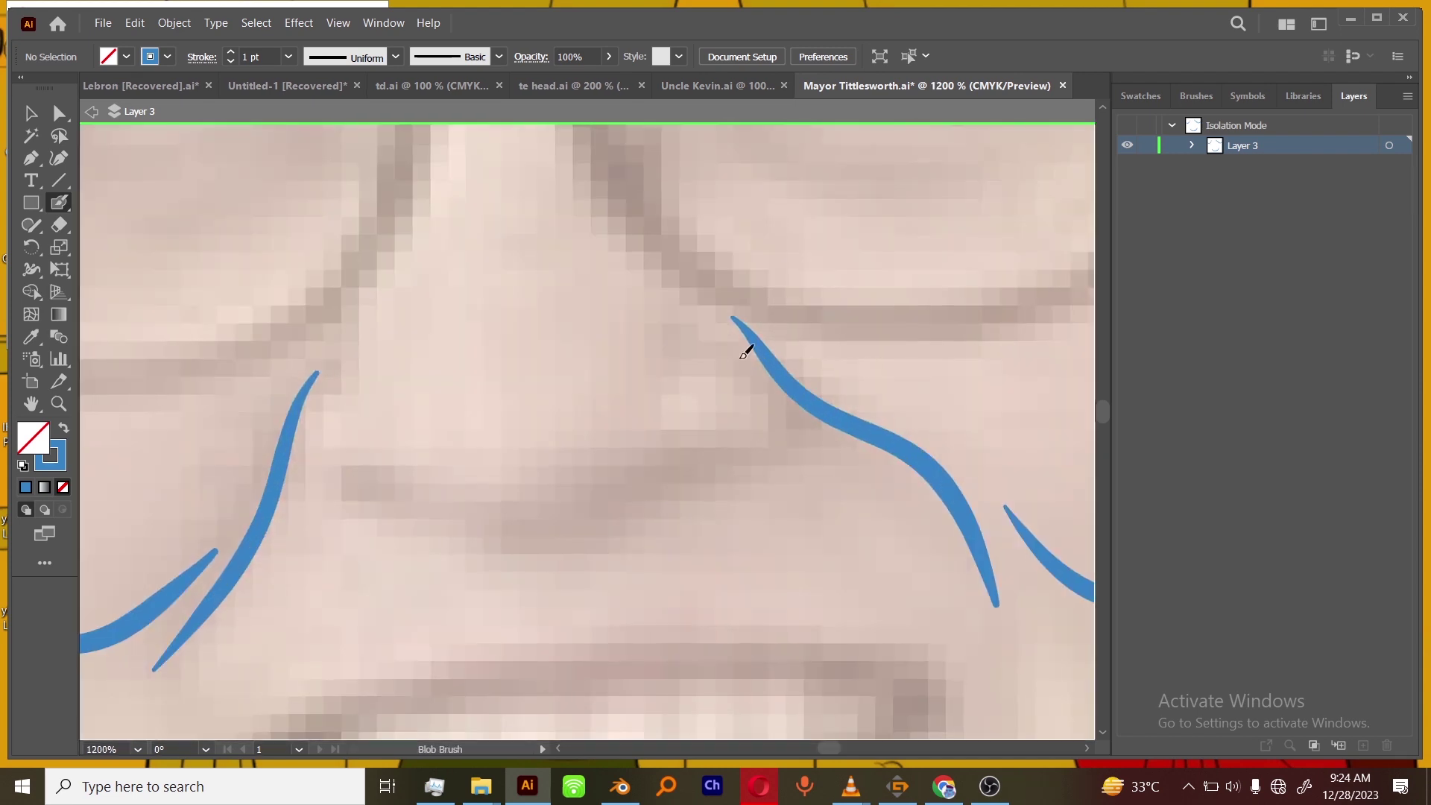
mouse_move(693, 319)
left_mouse_down()
mouse_move(822, 427)
mouse_move(616, 481)
left_mouse_up()
key("ctrl+z")
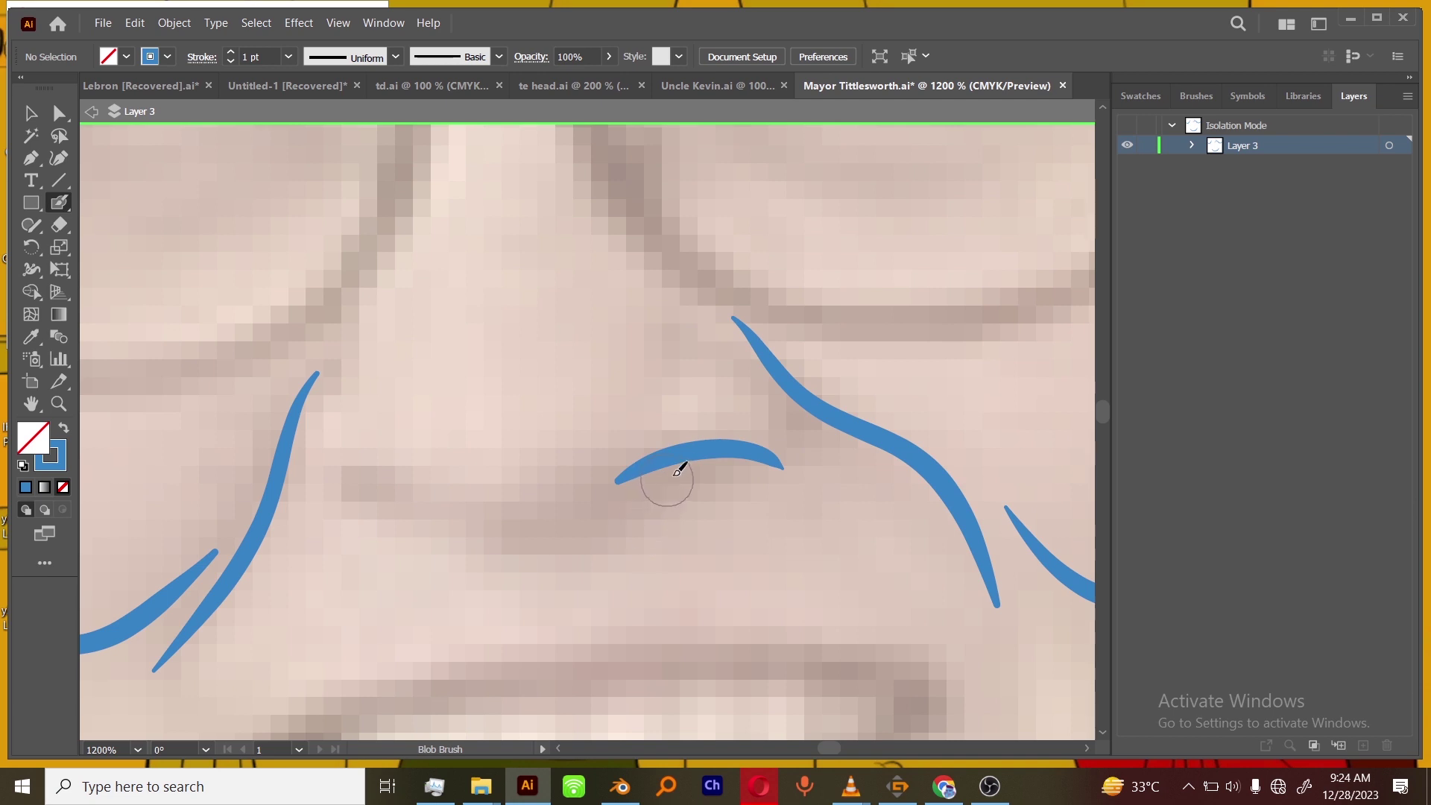
key("ctrl+z")
mouse_move(764, 463)
left_mouse_down()
mouse_move(681, 457)
mouse_move(620, 477)
left_mouse_up()
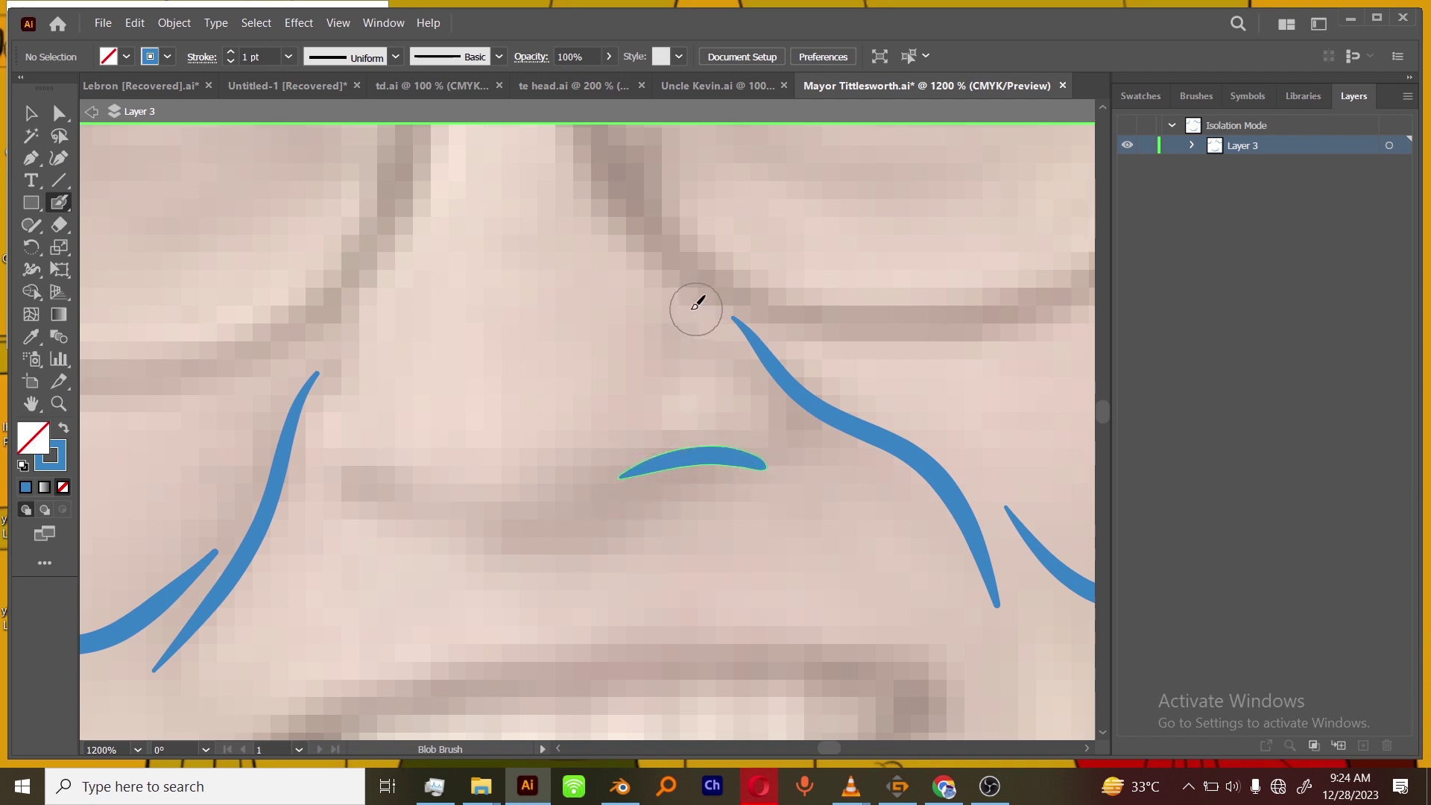
mouse_move(658, 296)
left_mouse_down()
mouse_move(672, 383)
mouse_move(653, 452)
left_mouse_up()
left_click_drag(375, 358, 406, 472)
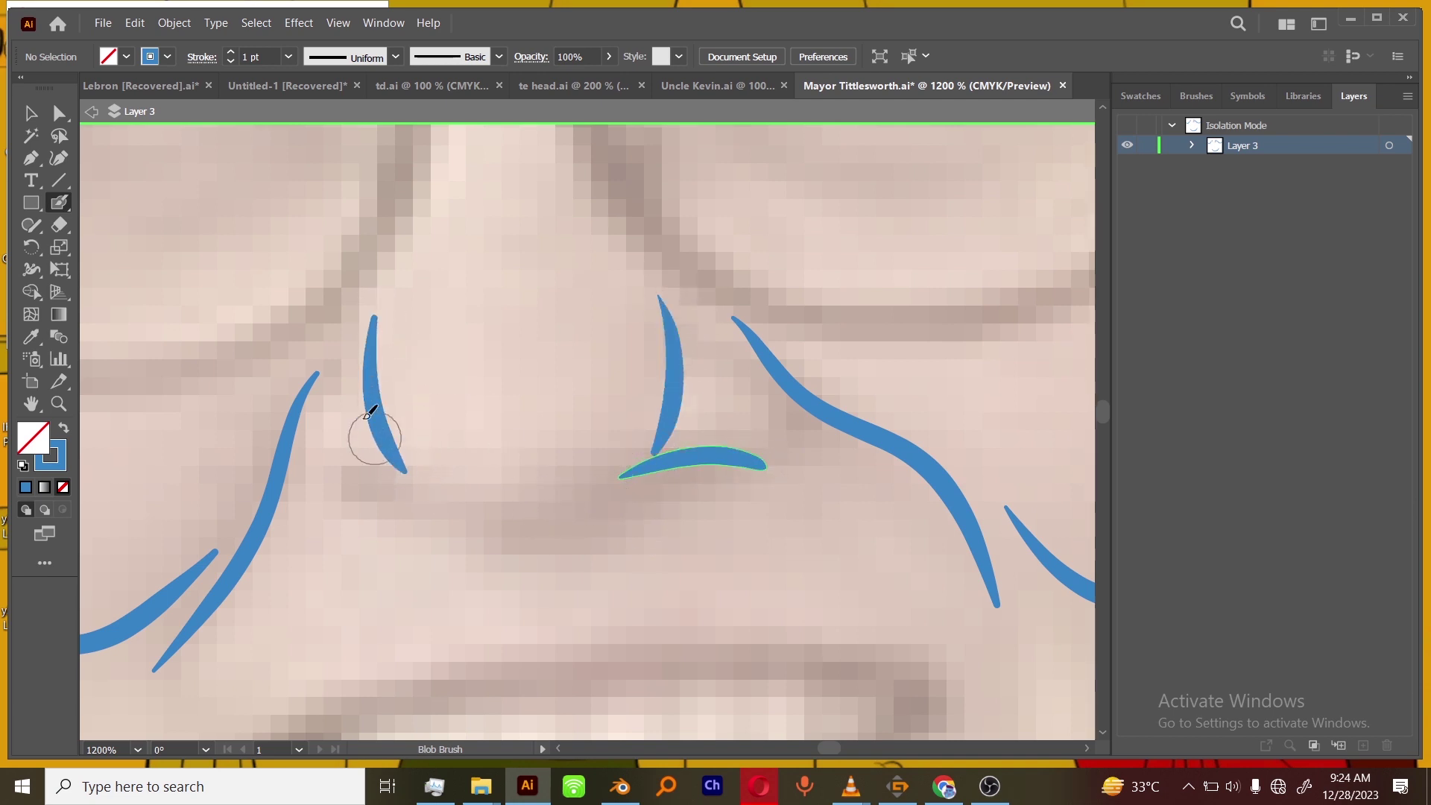
mouse_move(364, 327)
left_mouse_down()
mouse_move(314, 380)
mouse_move(343, 501)
left_mouse_up()
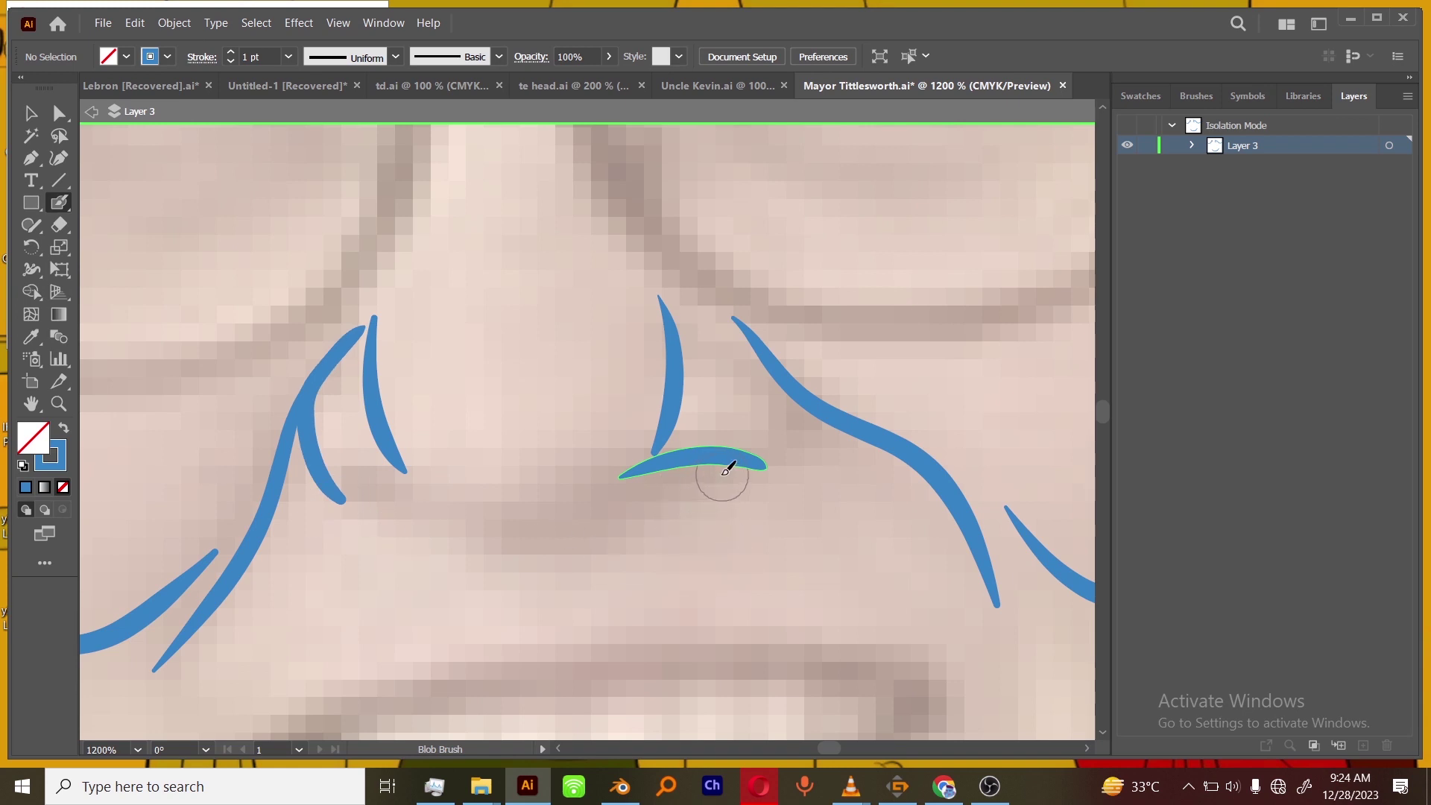
mouse_move(706, 459)
left_mouse_down()
mouse_move(601, 527)
mouse_move(416, 479)
mouse_move(349, 483)
left_mouse_up()
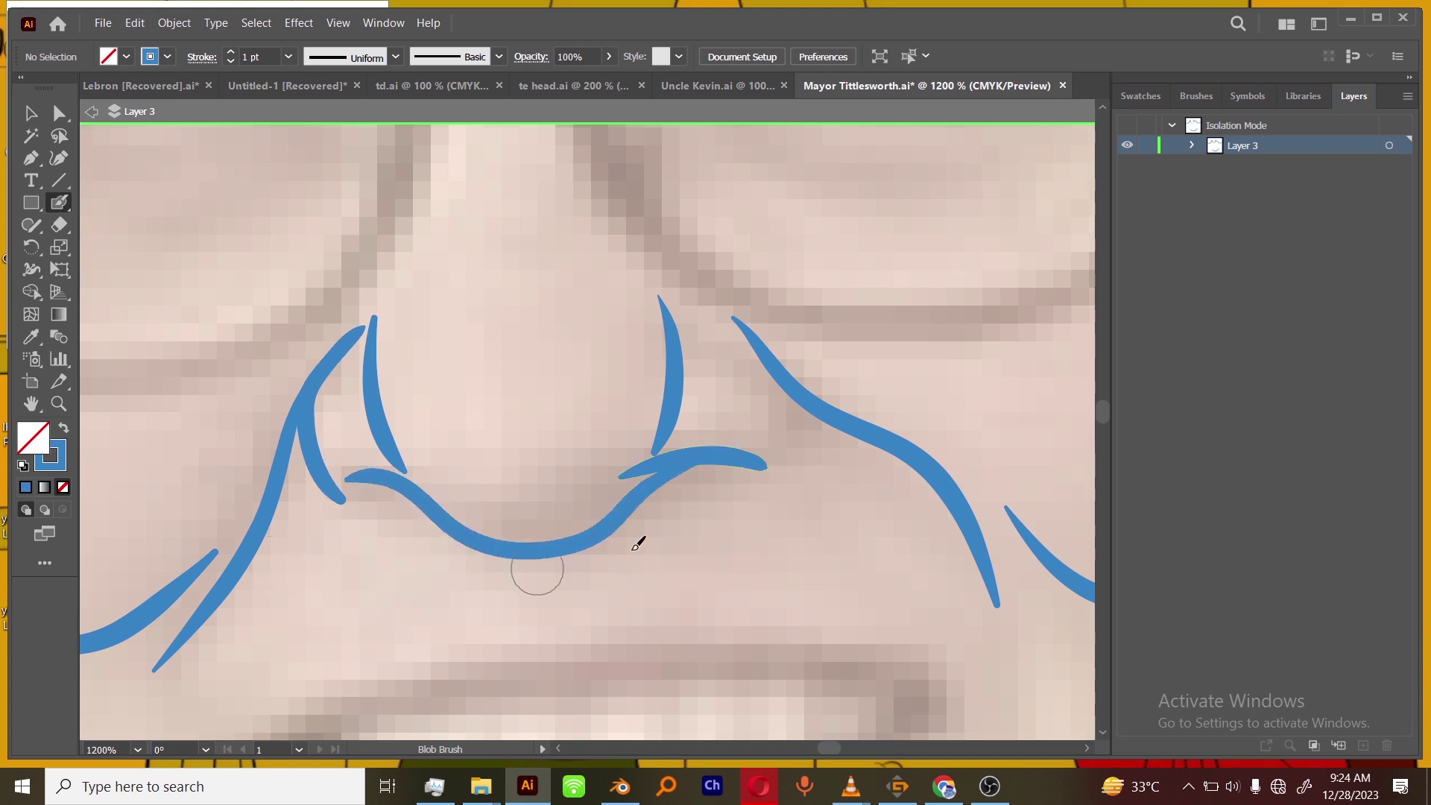
Trace both sides of the nose bridge between the glasses and add a small crease across it.
key("ctrl+minus")
key("ctrl+minus")
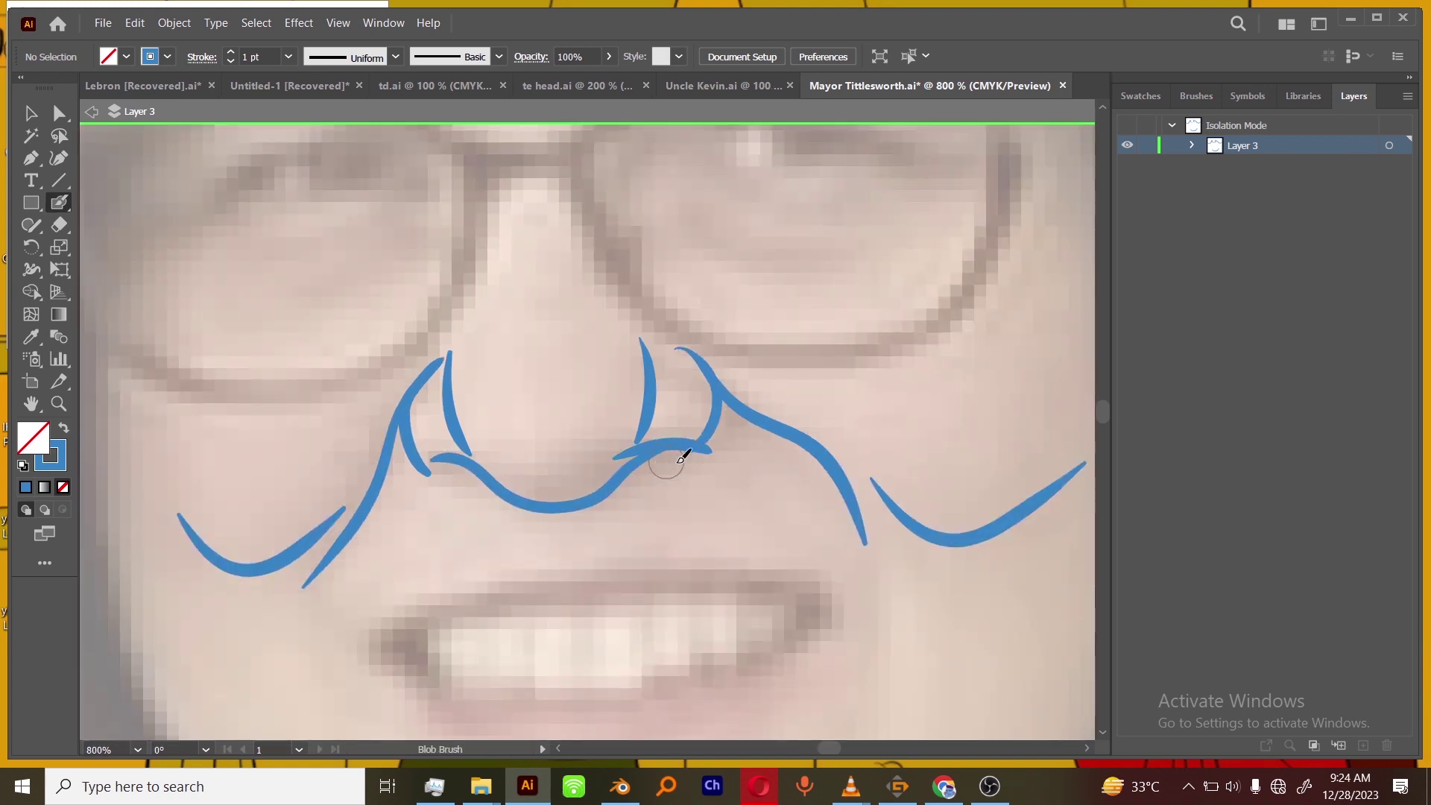
left_click_drag(649, 322, 667, 400)
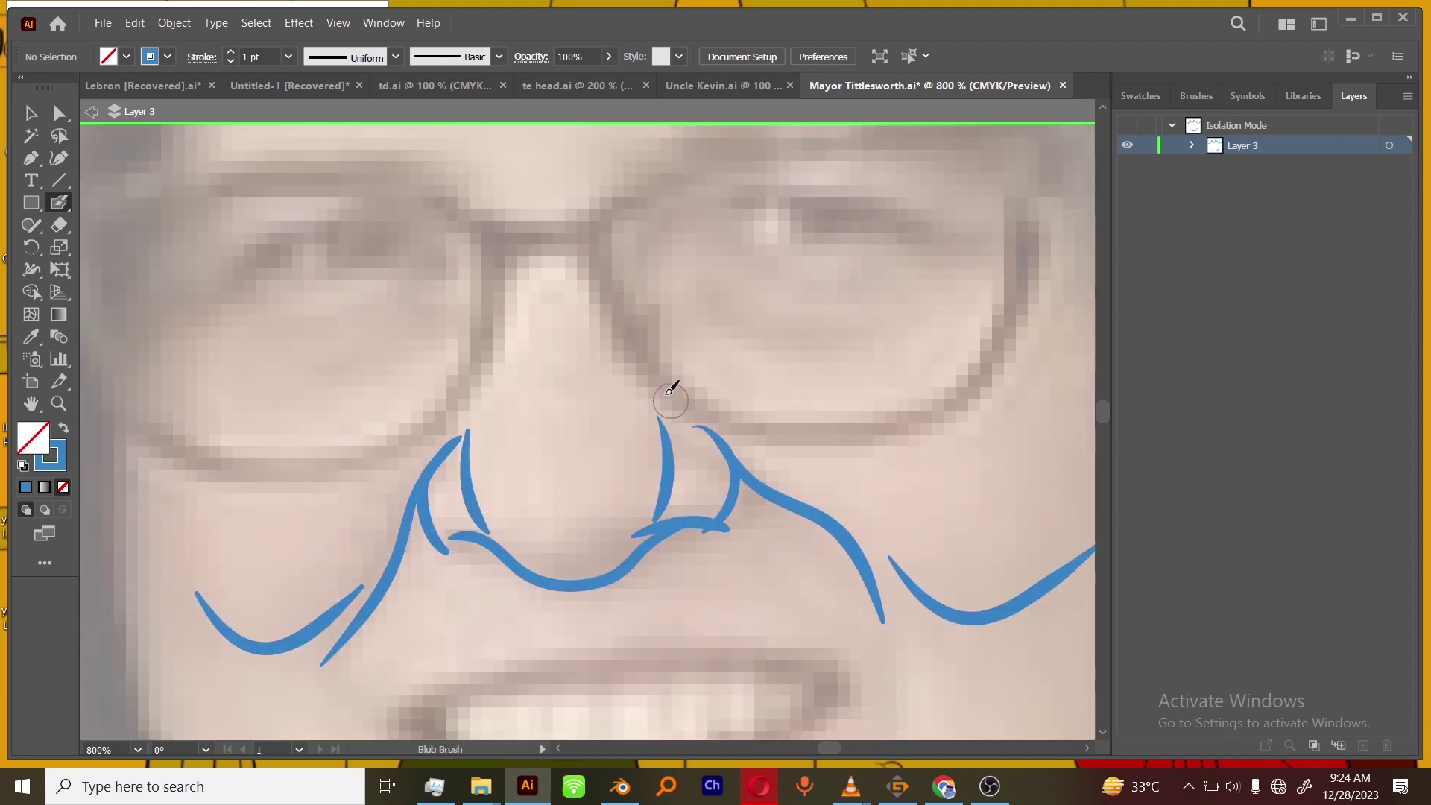
key("ctrl+z")
mouse_move(590, 251)
left_mouse_down()
mouse_move(605, 378)
mouse_move(659, 498)
left_mouse_up()
key("ctrl+minus")
key("ctrl+minus")
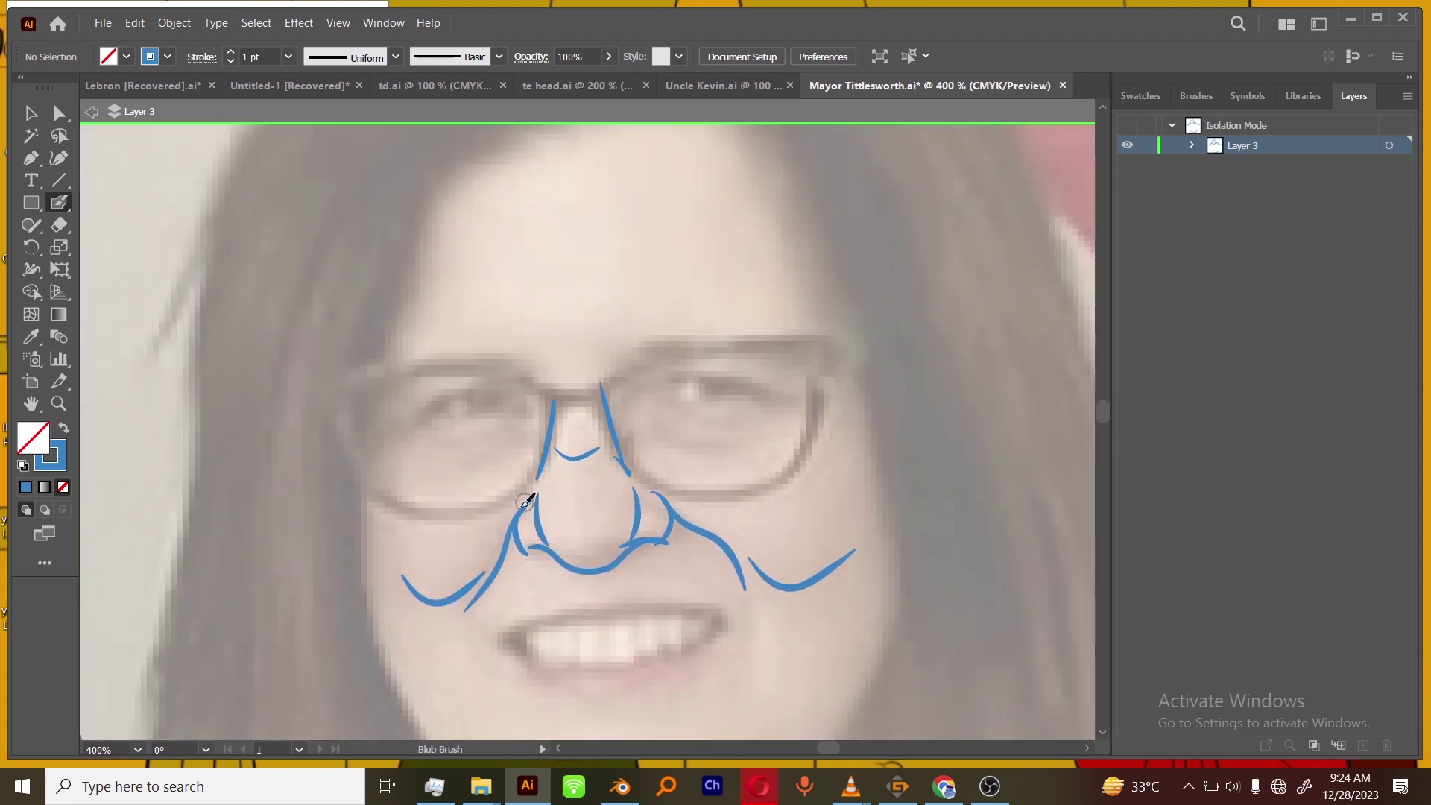
Trace the outer contour of the right-hand cheek from beside the glasses down to the jaw.
key("ctrl+minus")
key("ctrl+plus")
key("ctrl+plus")
left_click_drag(818, 537, 731, 459)
key("ctrl+minus")
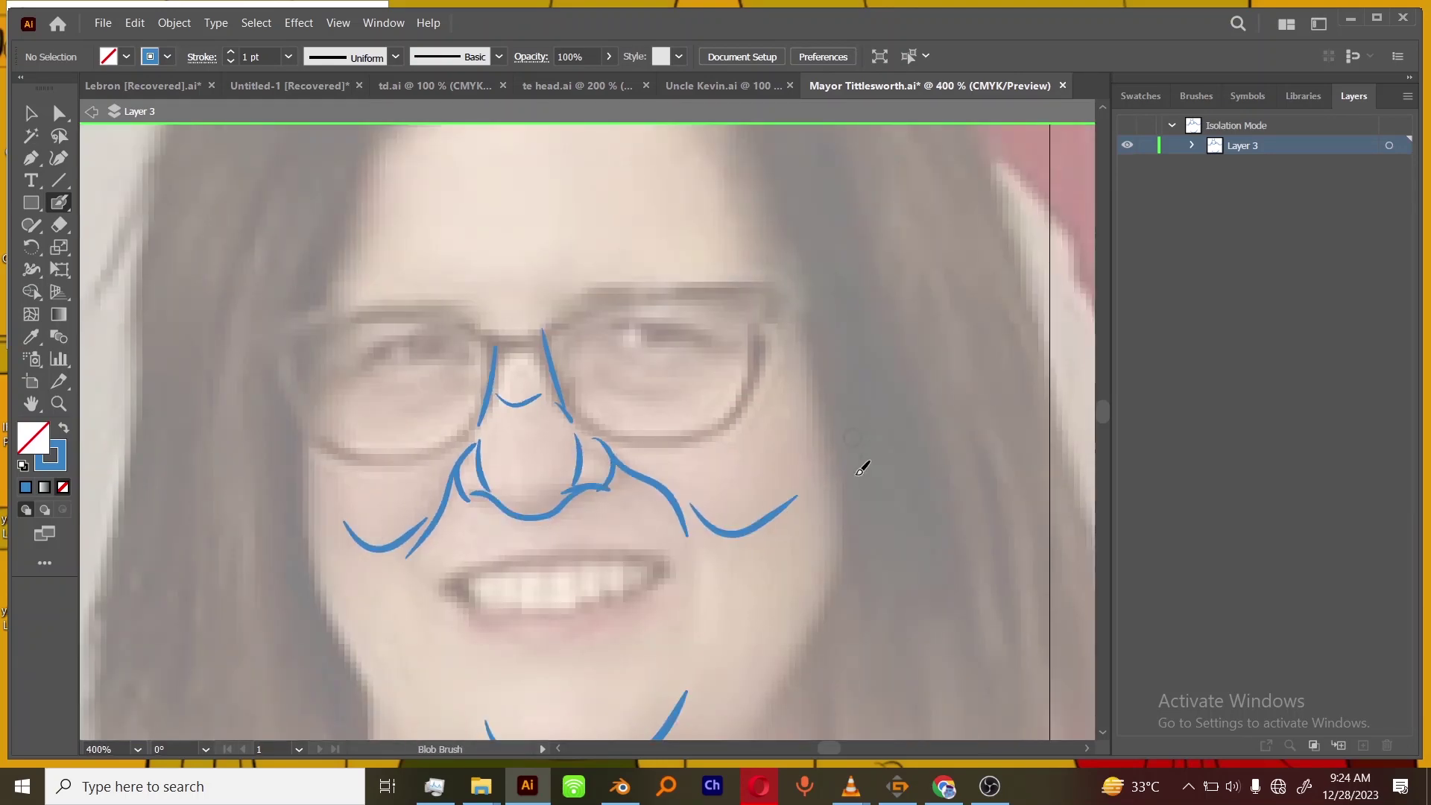
left_click_drag(857, 475, 870, 268)
key("ctrl+plus")
left_click_drag(869, 389, 790, 512)
key("ctrl+minus")
left_click_drag(841, 430, 826, 458)
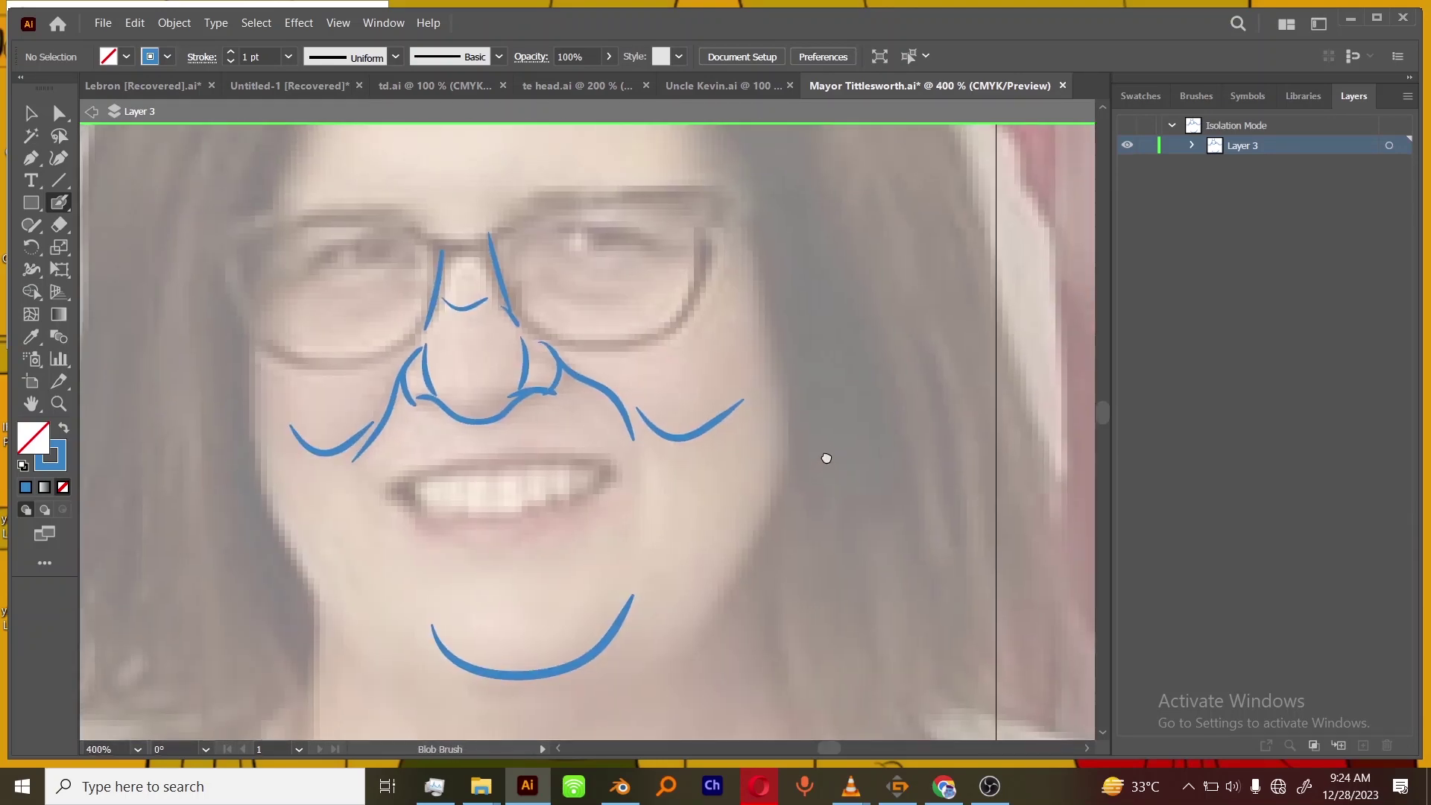
key("ctrl+plus")
left_click_drag(885, 328, 816, 581)
Trace the jawline from the right-hand cheek to the chin and from the chin up the left-hand cheek.
left_click_drag(804, 700, 909, 424)
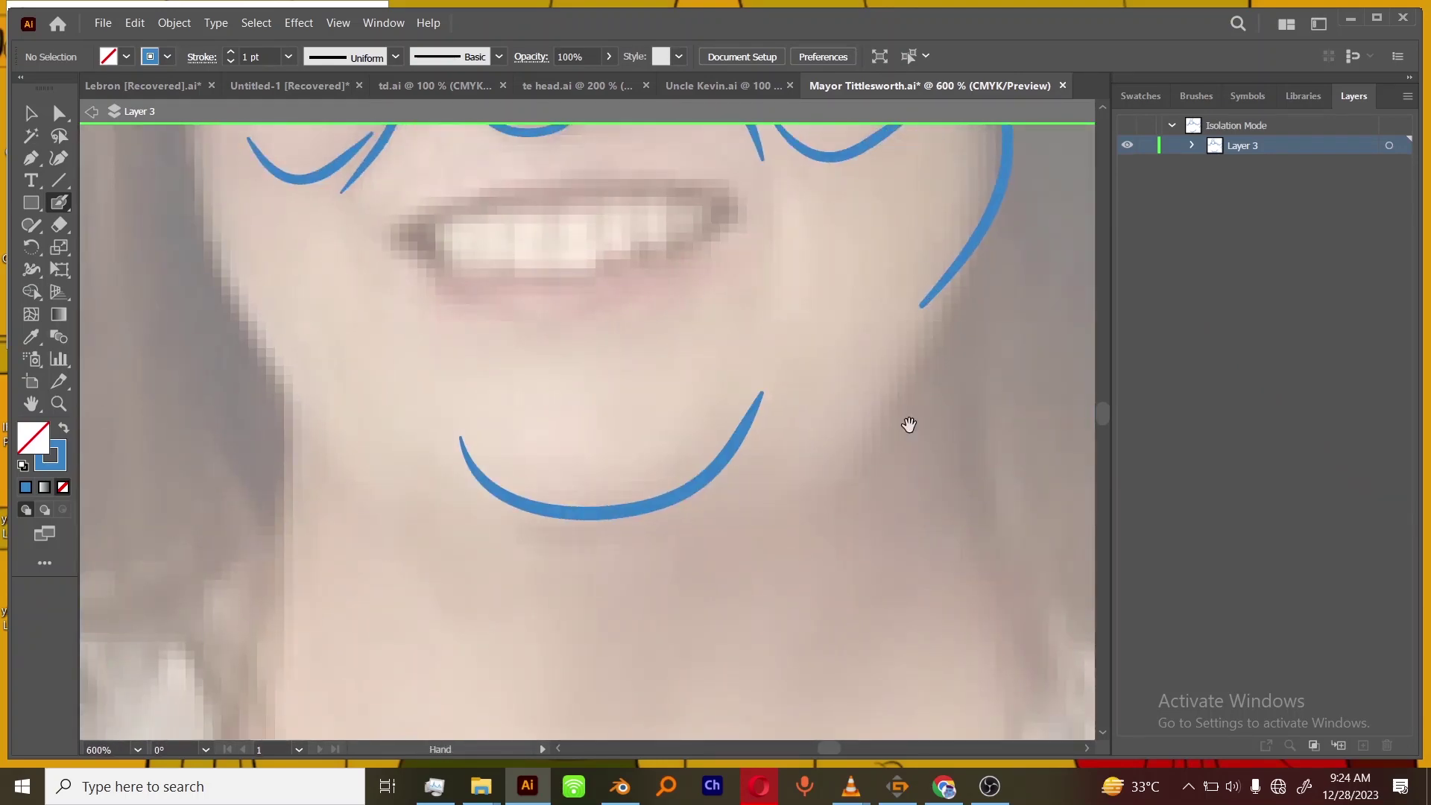
left_click_drag(939, 284, 701, 512)
key("ctrl+z")
mouse_move(949, 300)
left_mouse_down()
mouse_move(837, 425)
mouse_move(701, 488)
left_mouse_up()
mouse_move(514, 487)
left_mouse_down()
mouse_move(611, 578)
mouse_move(409, 466)
mouse_move(277, 209)
left_mouse_up()
Extend the left-hand face outline upward from the cheek to the glasses frame.
scroll(559, 425, "up", 3)
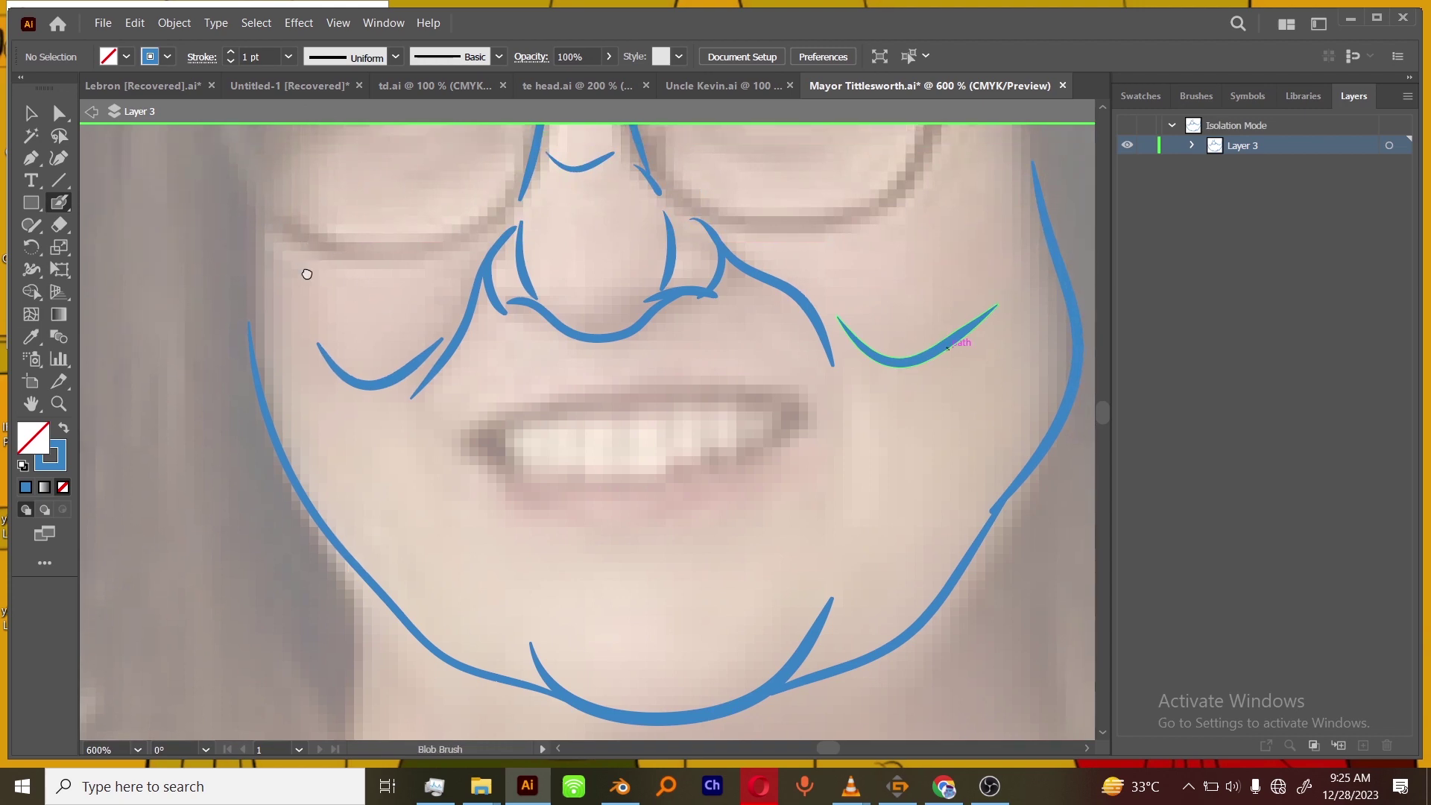
scroll(304, 269, "up", 3)
mouse_move(303, 266)
left_mouse_down()
mouse_move(268, 449)
mouse_move(329, 608)
left_mouse_up()
scroll(738, 496, "up", 3)
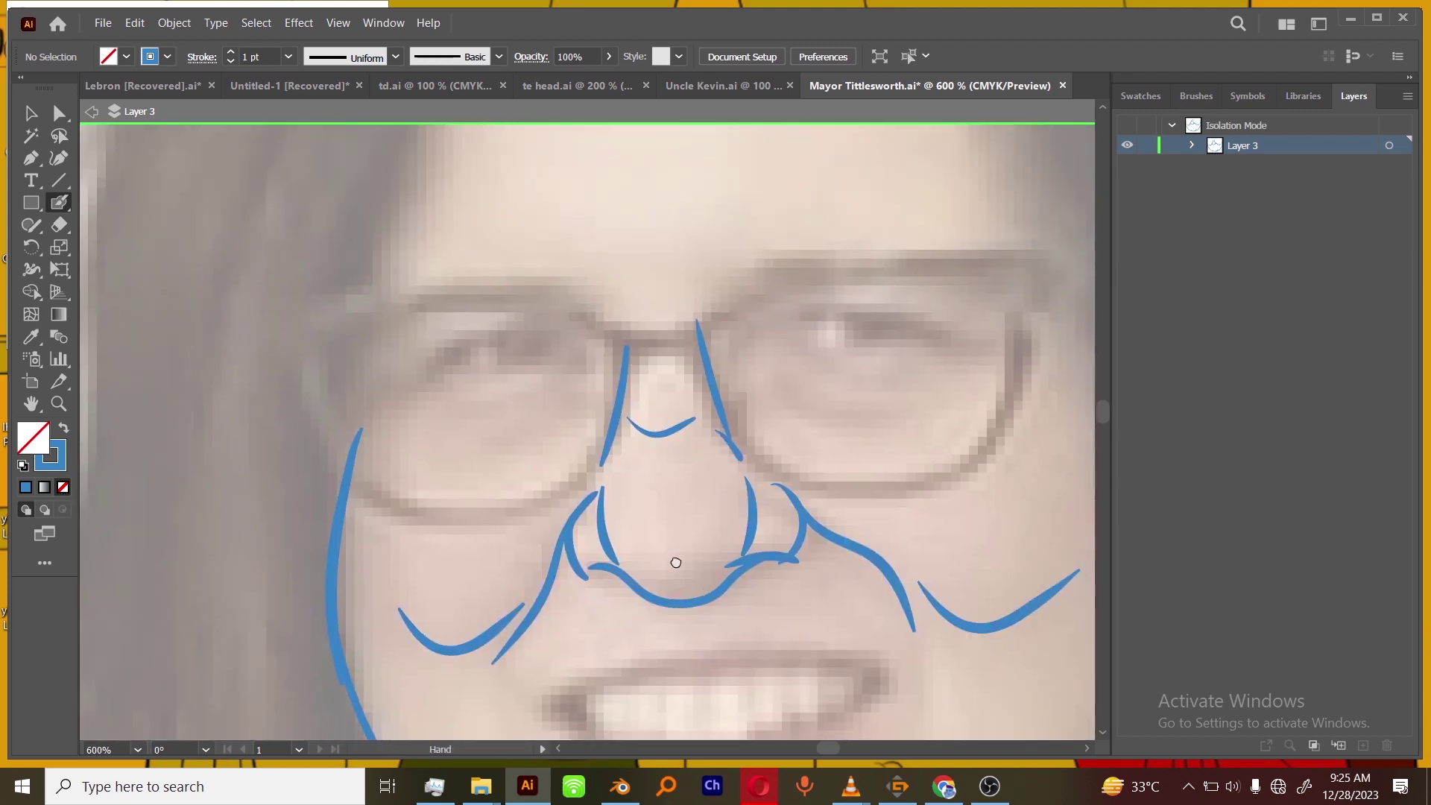
scroll(842, 406, "up", 3, "alt")
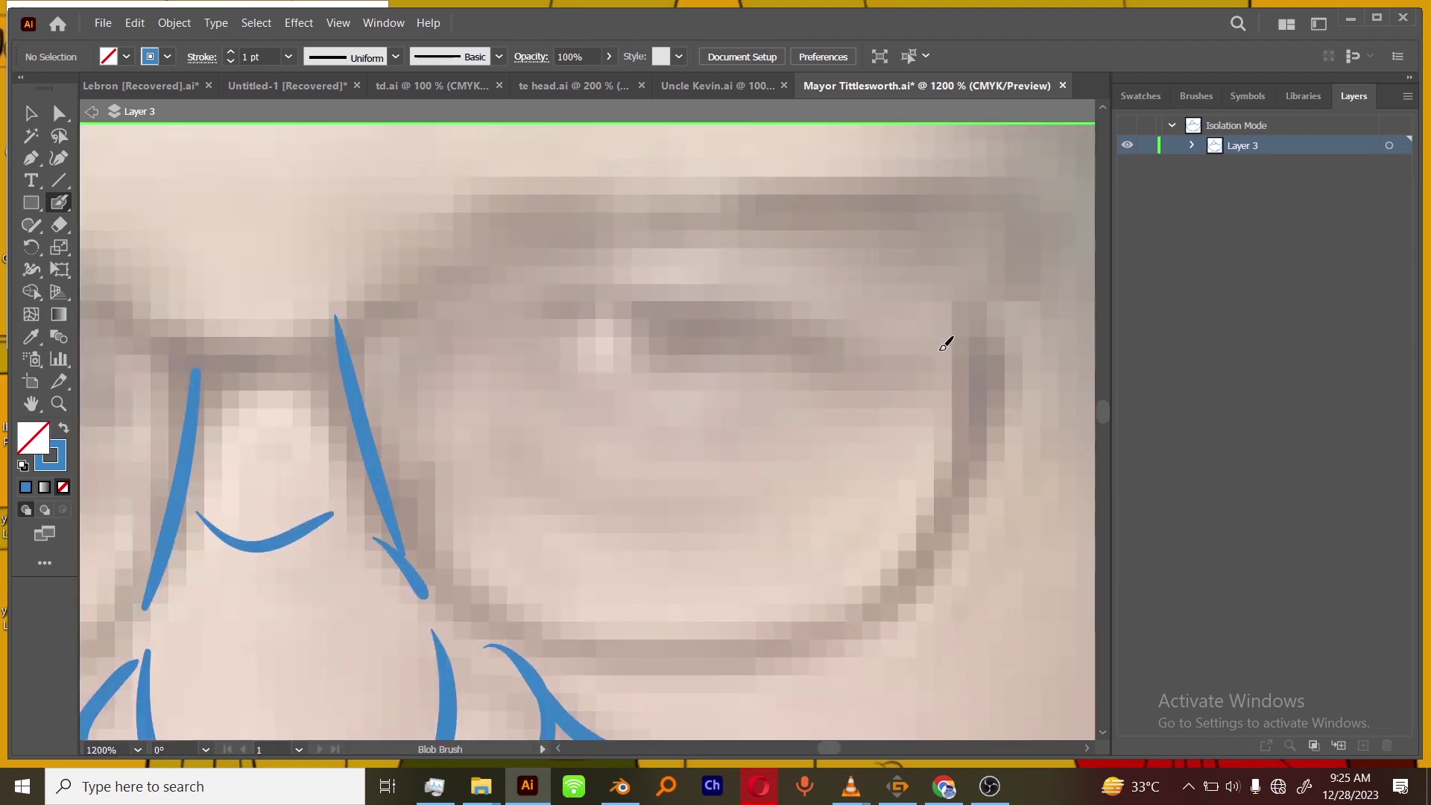
mouse_move(855, 360)
left_mouse_down()
mouse_move(623, 275)
mouse_move(494, 333)
left_mouse_up()
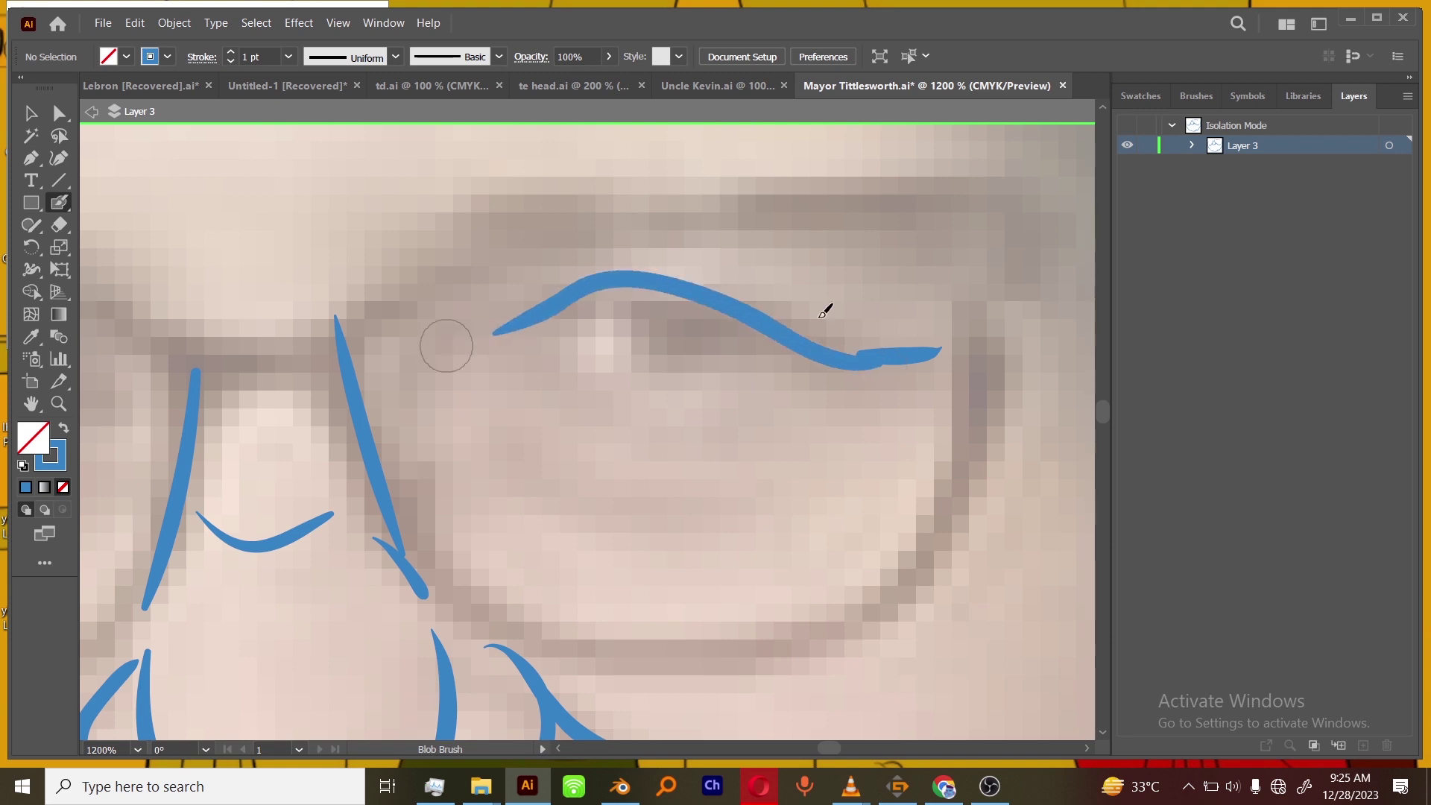
key("ctrl+z")
mouse_move(817, 322)
left_mouse_down()
mouse_move(663, 287)
mouse_move(592, 289)
mouse_move(488, 339)
left_mouse_up()
key("ctrl+z")
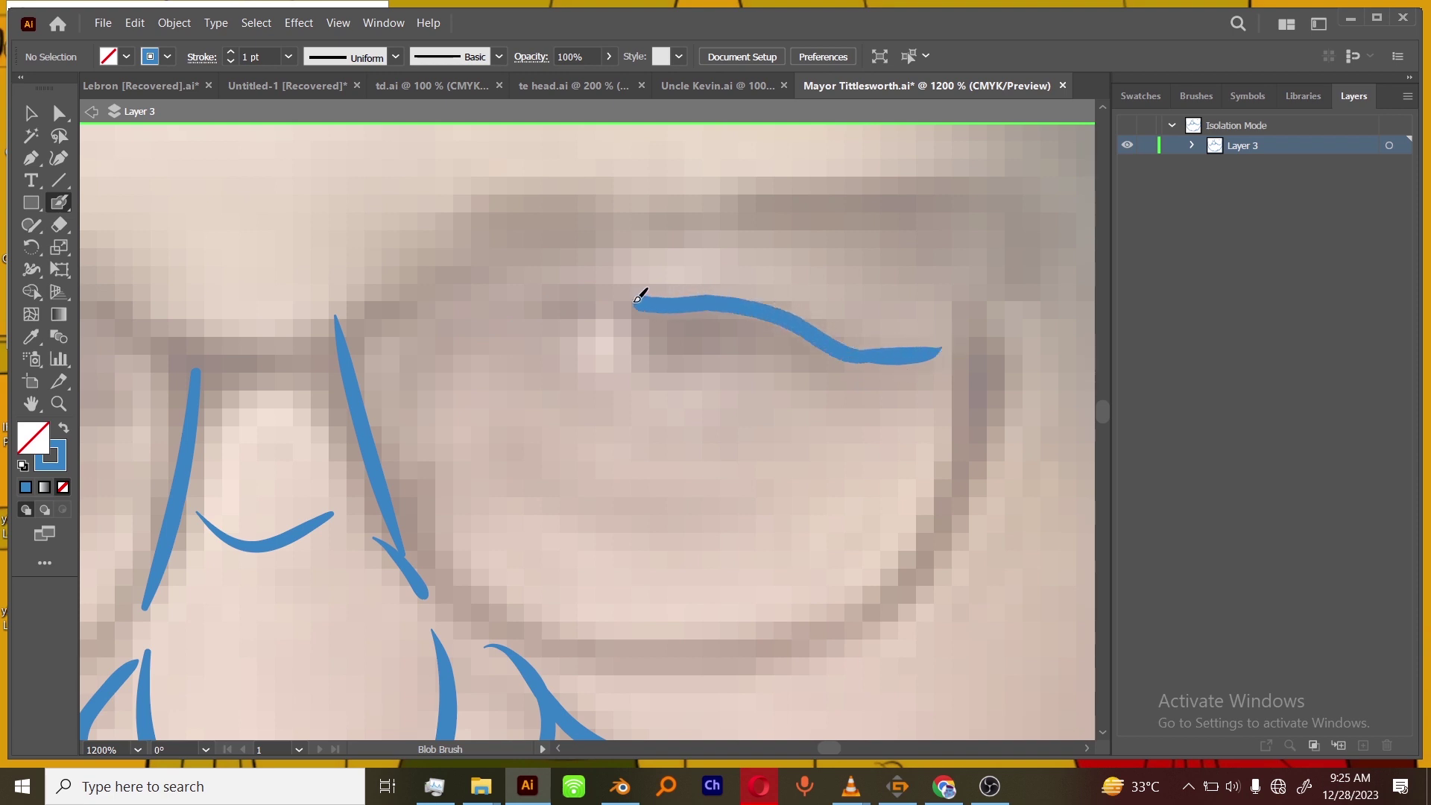
left_click_drag(640, 295, 481, 343)
key("ctrl+z")
Trace the upper and lower eyelids of the right-hand eye, with a tapering line at its outer corner.
mouse_move(923, 345)
left_mouse_down()
mouse_move(636, 284)
mouse_move(511, 337)
left_mouse_up()
left_click_drag(849, 356, 483, 336)
left_click_drag(447, 388, 912, 315)
Trace the upper and lower eyelids of the left-hand eye.
mouse_move(579, 325)
left_mouse_down()
mouse_move(284, 335)
mouse_move(230, 389)
mouse_move(203, 393)
left_mouse_up()
mouse_move(577, 323)
left_mouse_down()
mouse_move(328, 354)
mouse_move(274, 346)
left_mouse_up()
key("ctrl+z")
key("ctrl+minus")
key("ctrl+minus")
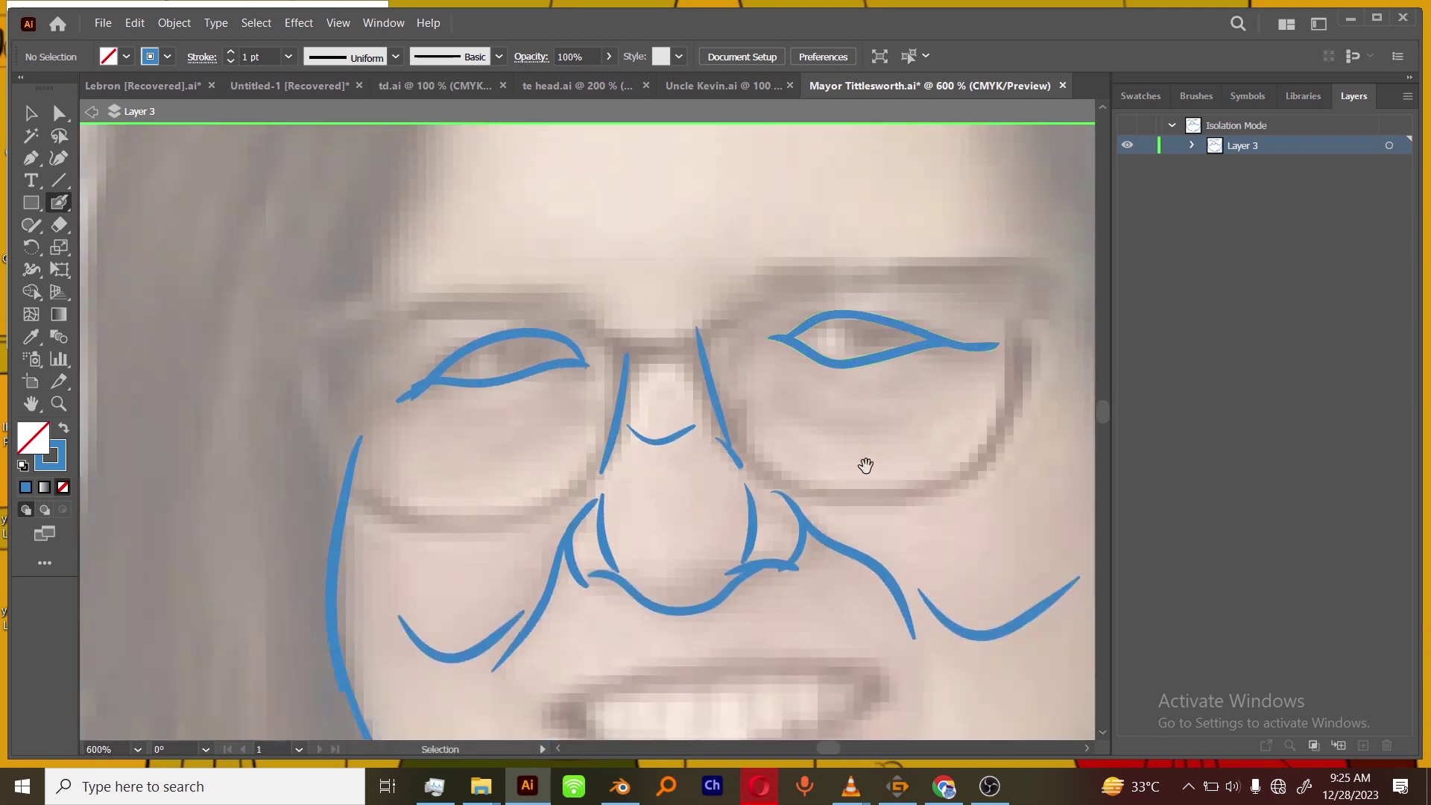
Draw the curved iris edges inside both eye outlines.
left_click_drag(866, 466, 588, 537)
key("ctrl+plus")
key("ctrl+plus")
key("ctrl+minus")
key("ctrl+plus")
key("ctrl+plus")
left_click_drag(633, 314, 669, 414)
scroll(768, 380, "down", 1)
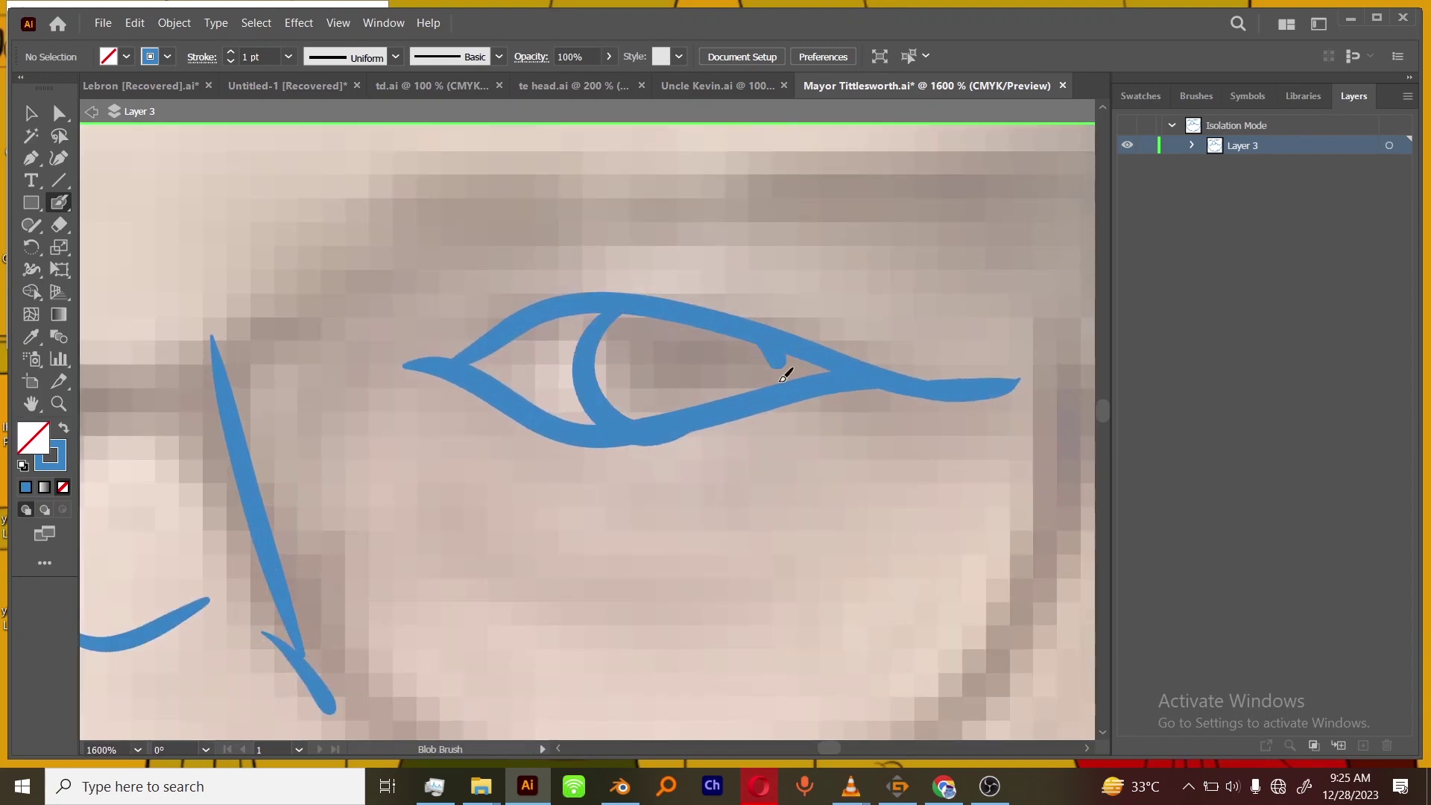
scroll(857, 387, "left", 10)
scroll(833, 365, "down", 4)
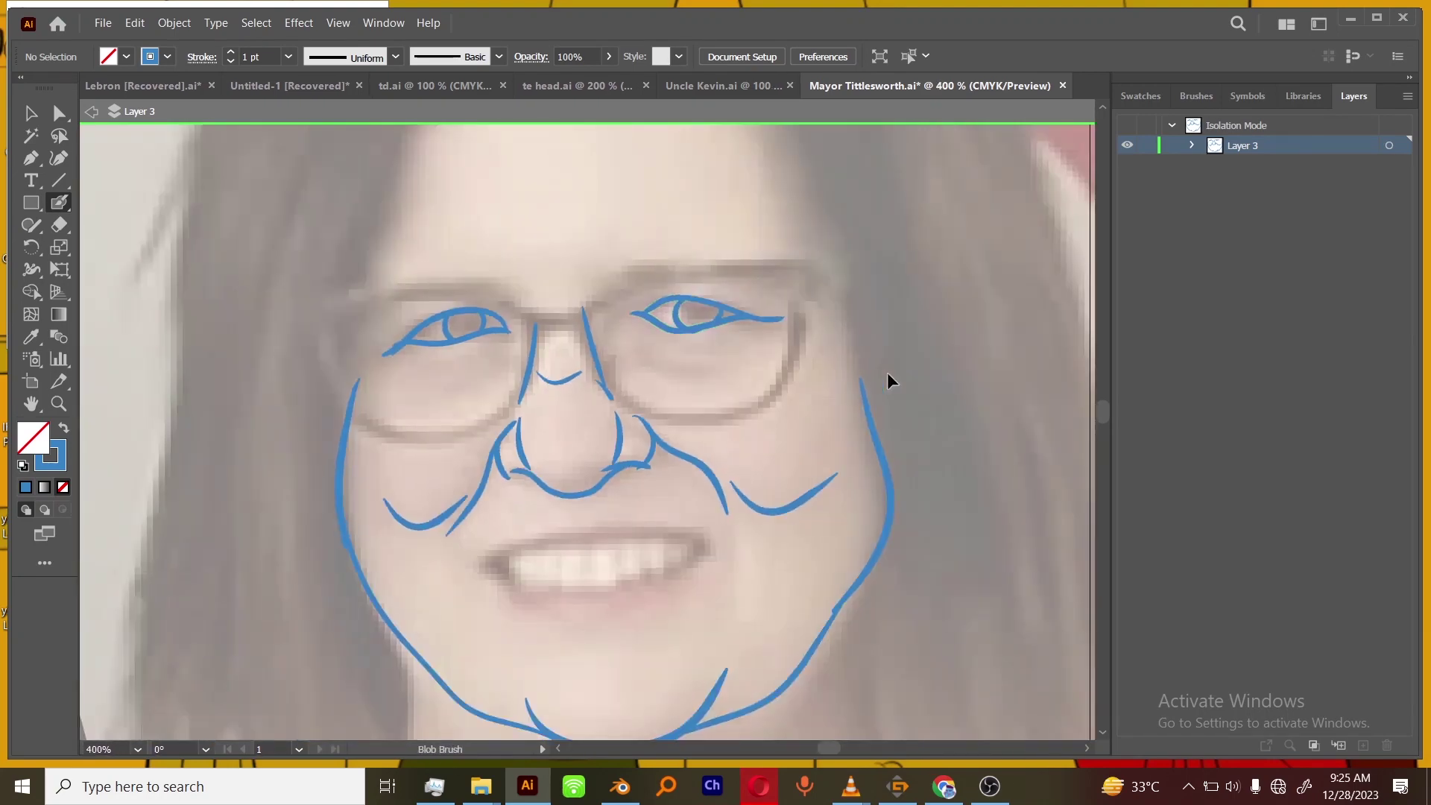
Trace the upper lip contour and the line between the lips.
scroll(757, 364, "up", 5)
mouse_move(507, 482)
left_mouse_down()
mouse_move(646, 438)
mouse_move(876, 408)
left_mouse_up()
mouse_move(483, 468)
left_mouse_down()
mouse_move(416, 463)
mouse_move(217, 495)
left_mouse_up()
mouse_move(505, 383)
left_mouse_down()
mouse_move(792, 419)
mouse_move(251, 457)
left_mouse_up()
key("ctrl+z")
Trace the lower lip's bottom edge and add a short crease between the mouth and the chin.
left_click_drag(814, 457, 816, 394)
left_click_drag(397, 538, 570, 527)
key("ctrl+z")
mouse_move(407, 525)
left_mouse_down()
mouse_move(664, 485)
mouse_move(709, 446)
left_mouse_up()
left_click_drag(625, 647, 712, 453)
mouse_move(764, 479)
left_mouse_down()
mouse_move(721, 457)
mouse_move(576, 477)
left_mouse_up()
key("ctrl+z")
key("ctrl+minus")
key("ctrl+minus")
Draw the right-hand ear beside the face, with its outer contour and curved inner folds.
left_click_drag(672, 434, 573, 450)
mouse_move(921, 128)
left_mouse_down()
mouse_move(862, 479)
mouse_move(891, 648)
left_mouse_up()
key("ctrl+minus")
key("ctrl+minus")
left_click_drag(814, 512, 680, 455)
key("ctrl+plus")
key("ctrl+plus")
mouse_move(730, 331)
left_mouse_down()
mouse_move(720, 515)
mouse_move(821, 302)
mouse_move(806, 326)
left_mouse_up()
key("ctrl+minus")
mouse_move(743, 449)
left_mouse_down()
mouse_move(859, 434)
mouse_move(818, 479)
mouse_move(812, 597)
left_mouse_up()
key("ctrl+z")
key("ctrl+z")
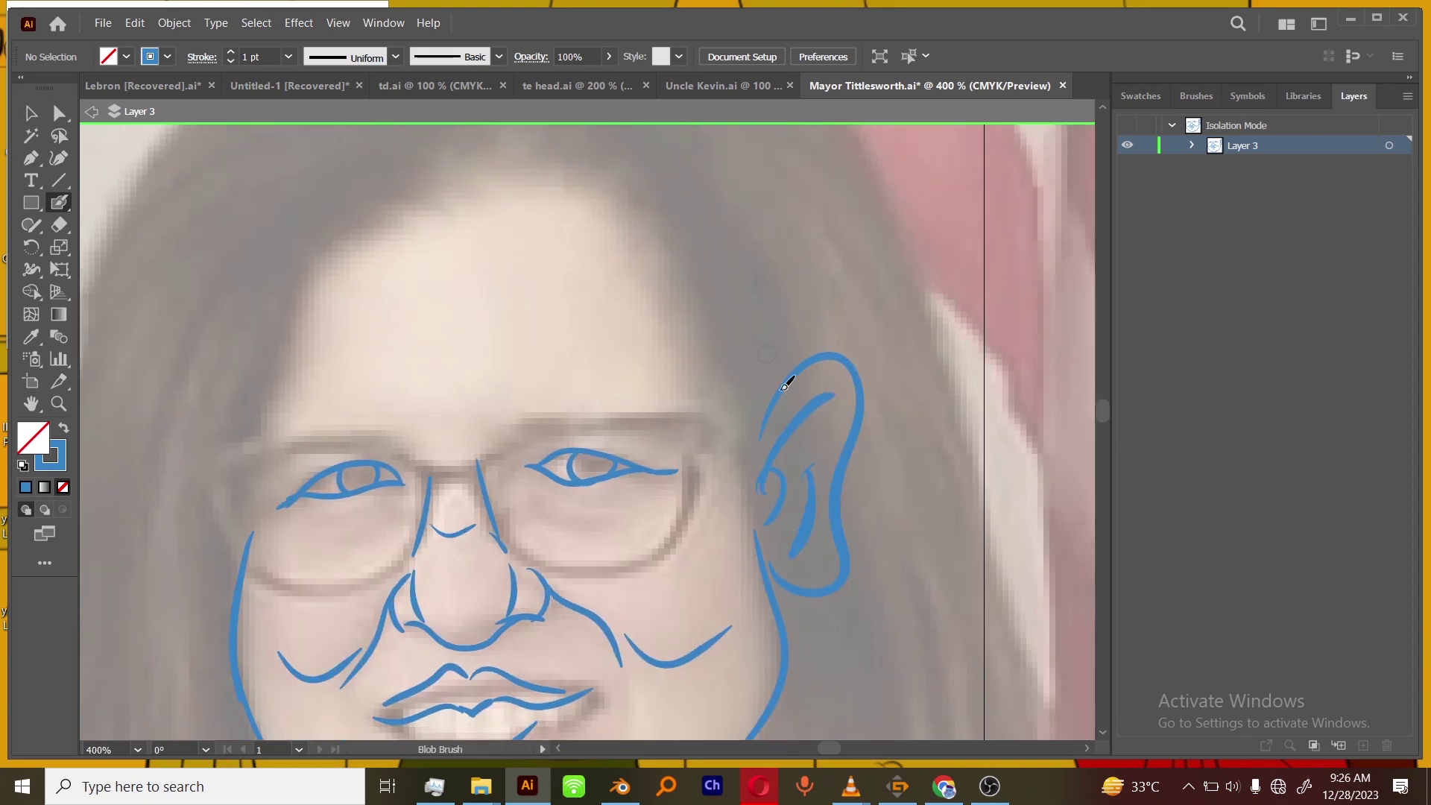
left_click_drag(789, 383, 818, 441)
Trace the skull outline from the right-hand ear over to the left-hand temple and add the narrow ear edge beside the glasses.
mouse_move(826, 418)
left_mouse_down()
mouse_move(770, 219)
mouse_move(840, 289)
left_mouse_up()
mouse_move(840, 300)
left_mouse_down()
mouse_move(754, 231)
mouse_move(385, 344)
left_mouse_up()
left_click_drag(354, 492, 329, 663)
left_click_drag(691, 565, 709, 415)
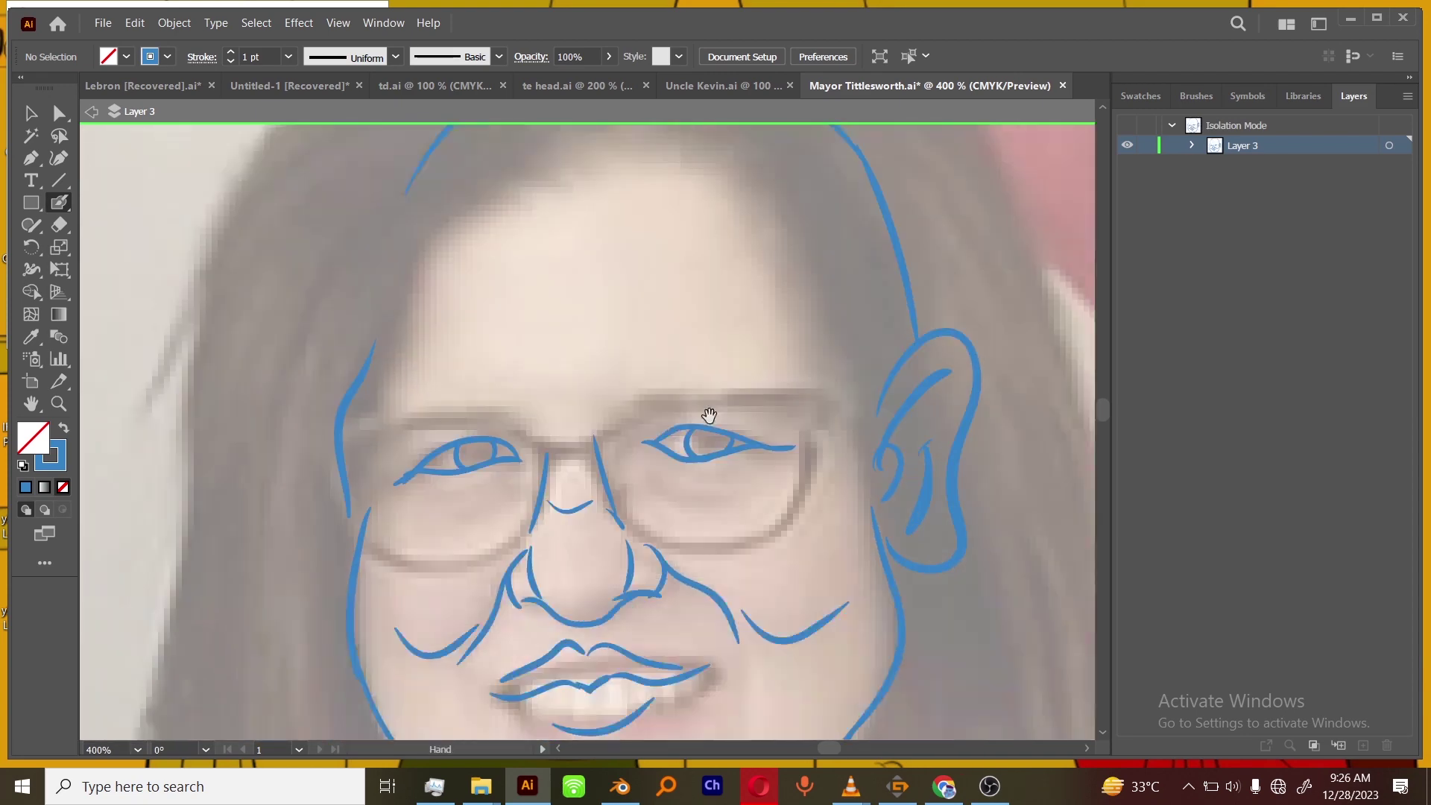
left_click_drag(343, 428, 363, 524)
left_click_drag(435, 345, 449, 390)
scroll(469, 448, "down", 3)
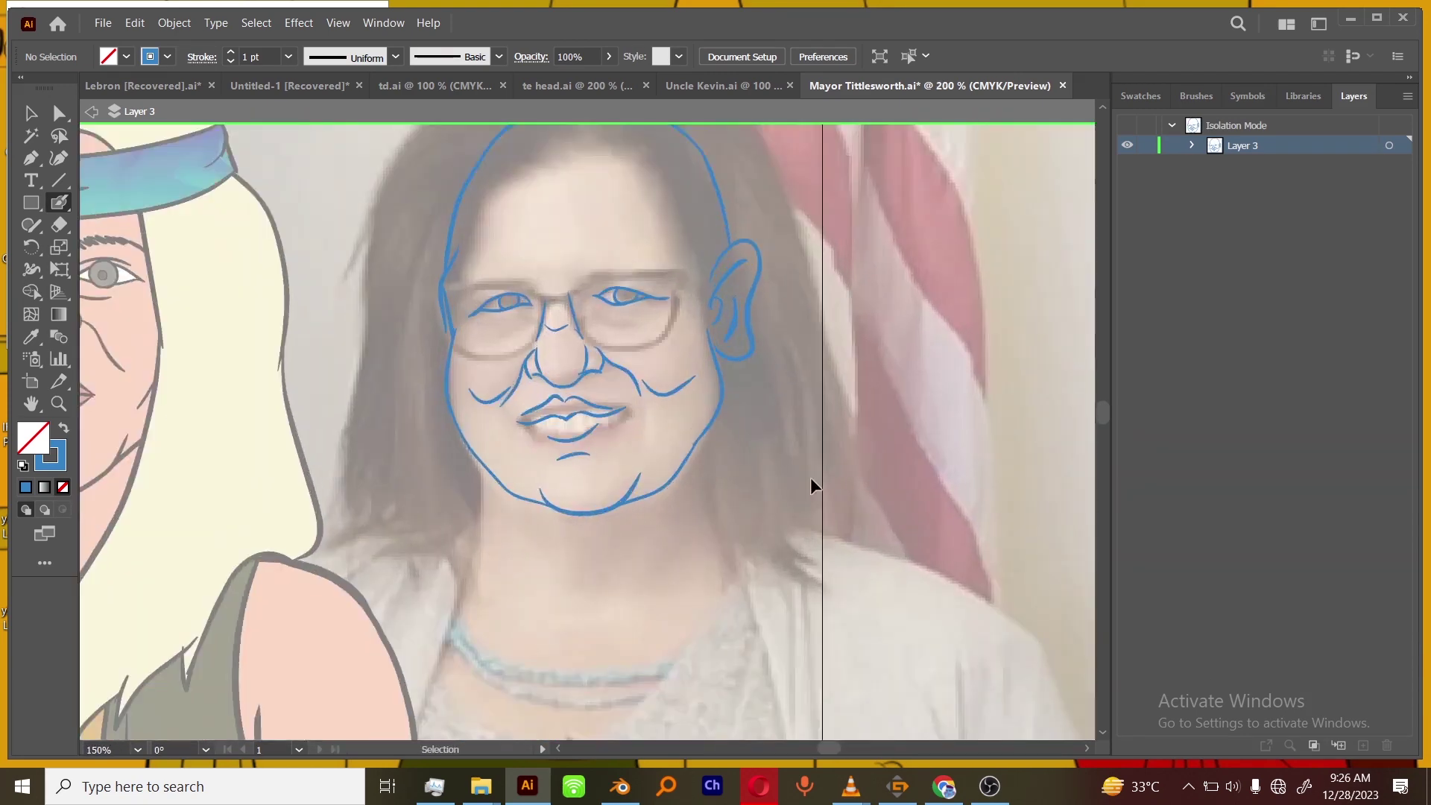
scroll(820, 447, "up", 4)
left_click_drag(840, 373, 526, 372)
left_click_drag(538, 375, 516, 396)
left_click_drag(863, 394, 655, 399)
mouse_move(647, 407)
left_mouse_down()
mouse_move(493, 430)
mouse_move(505, 440)
left_mouse_up()
scroll(736, 243, "down", 2)
key("ctrl+=")
key("ctrl+=")
key("ctrl+z")
key("ctrl+z")
key("ctrl+z")
key("ctrl+z")
key("ctrl+z")
Outline the right-hand eyebrow above the eye, closing its inner end with short strokes.
left_click_drag(960, 395, 788, 477)
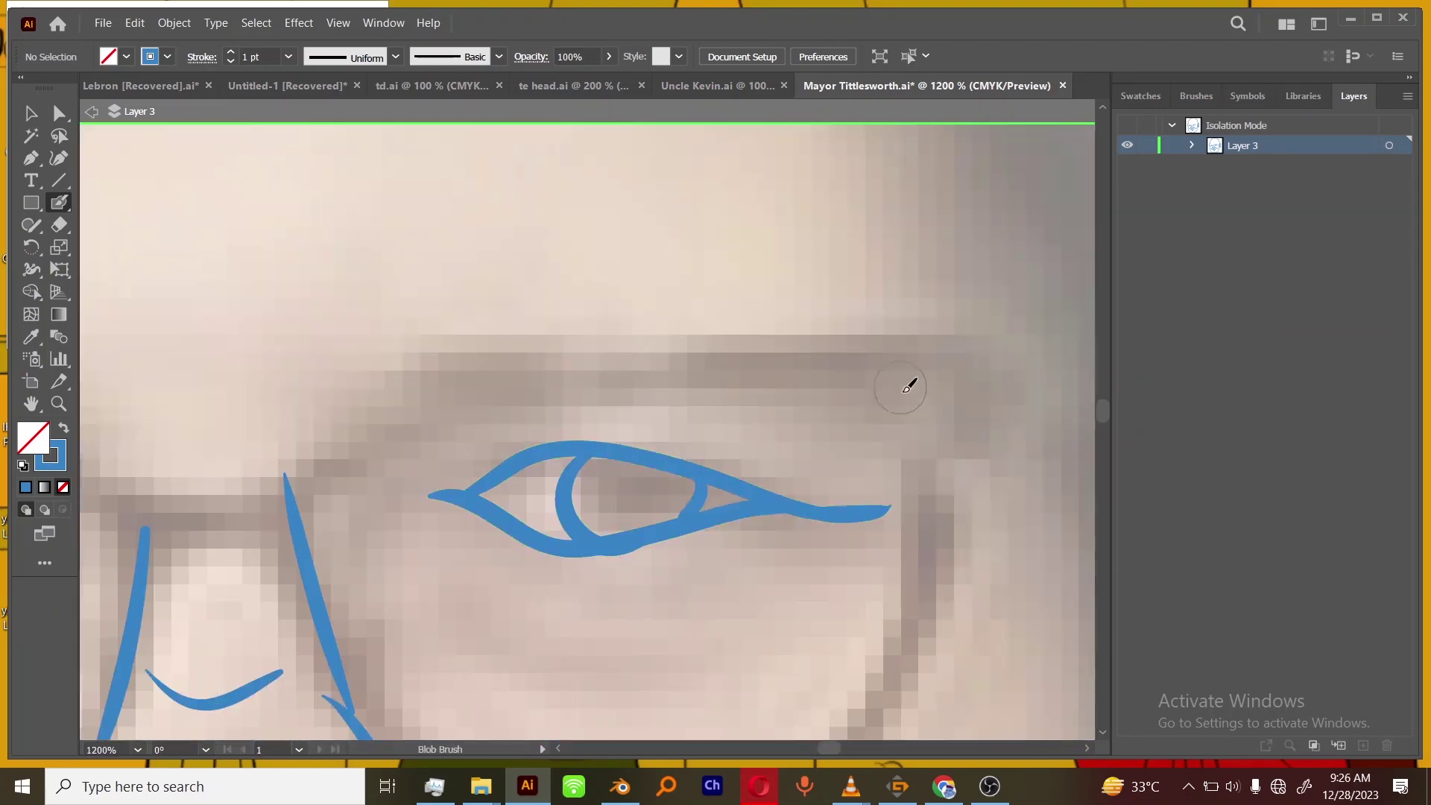
mouse_move(901, 399)
left_mouse_down()
mouse_move(429, 382)
mouse_move(432, 447)
left_mouse_up()
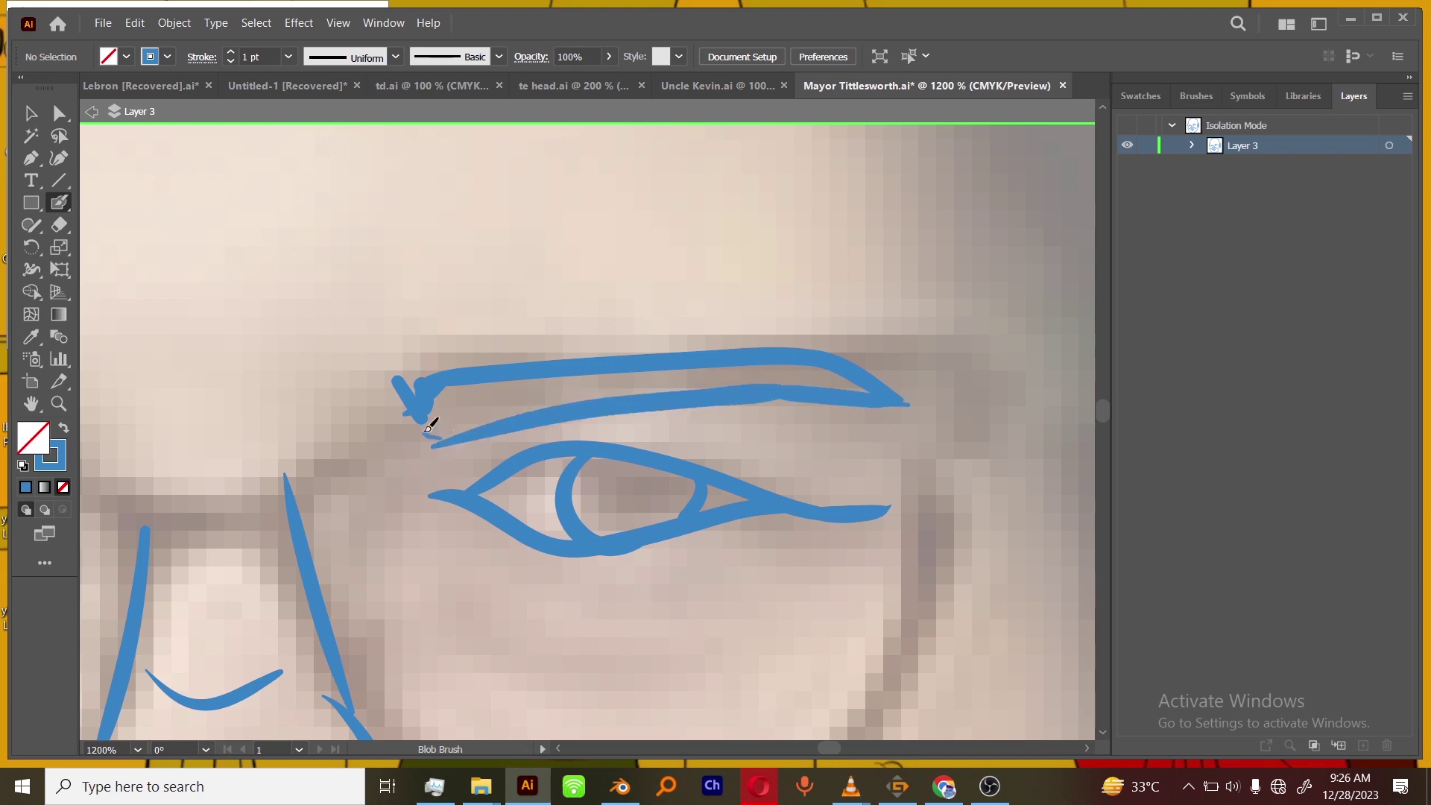
left_click_drag(422, 395, 415, 448)
Outline the left-hand eyebrow with upper and lower edges and a closed inner end.
left_click_drag(155, 447, 709, 412)
left_click_drag(586, 415, 573, 363)
mouse_move(570, 364)
left_mouse_down()
mouse_move(275, 378)
mouse_move(192, 456)
left_mouse_up()
mouse_move(581, 410)
left_mouse_down()
mouse_move(370, 403)
mouse_move(181, 466)
left_mouse_up()
Group all the face line work on Layer 3 and lock the group.
key("ctrl+minus")
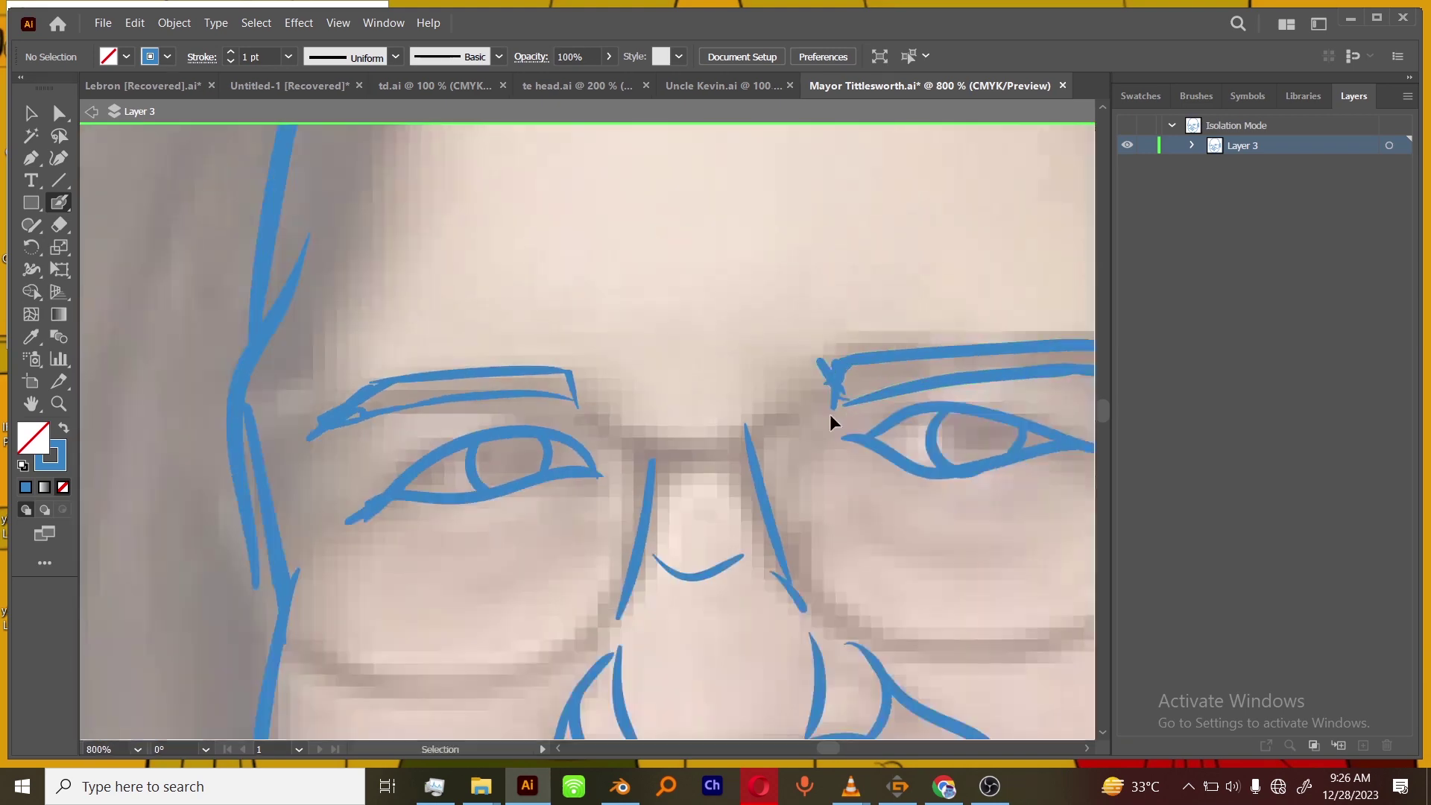
key("ctrl+minus")
key("ctrl+minus")
left_click_drag(834, 692, 795, 469)
left_click_drag(853, 433, 764, 519)
key("ctrl+minus")
scroll(768, 519, "up", 1)
scroll(820, 418, "up", 3)
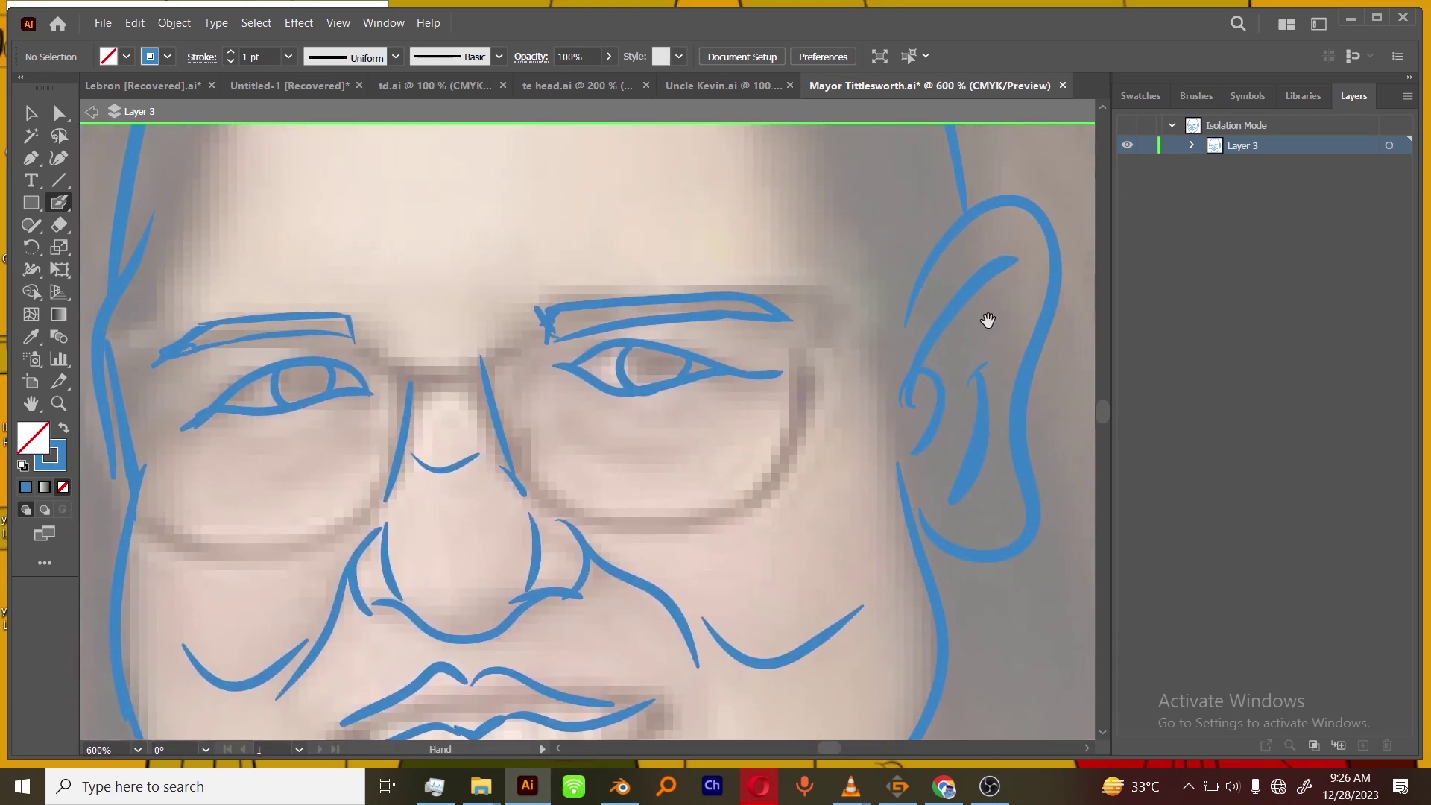
left_click(1192, 146)
key("ctrl+a")
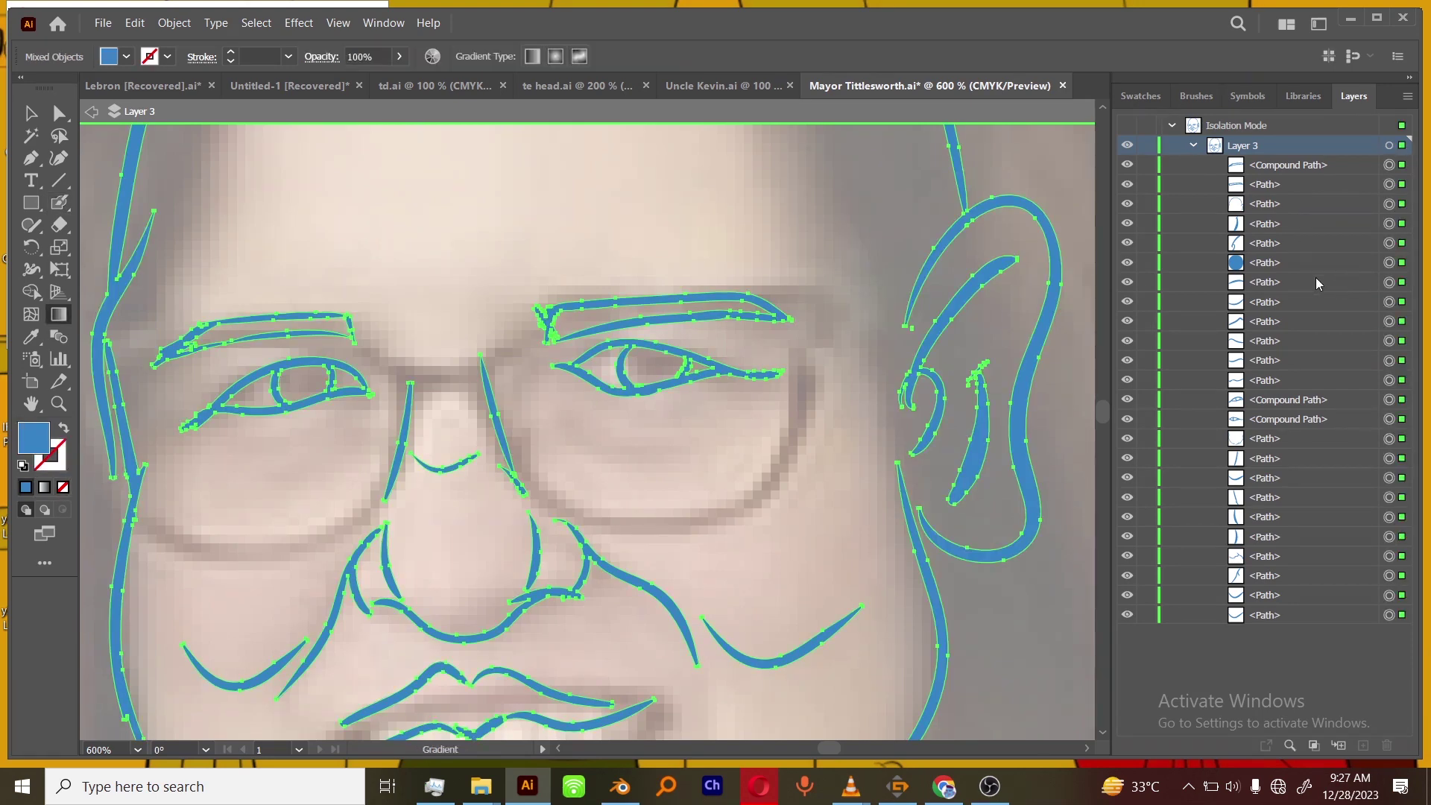
key("ctrl+g")
key("g")
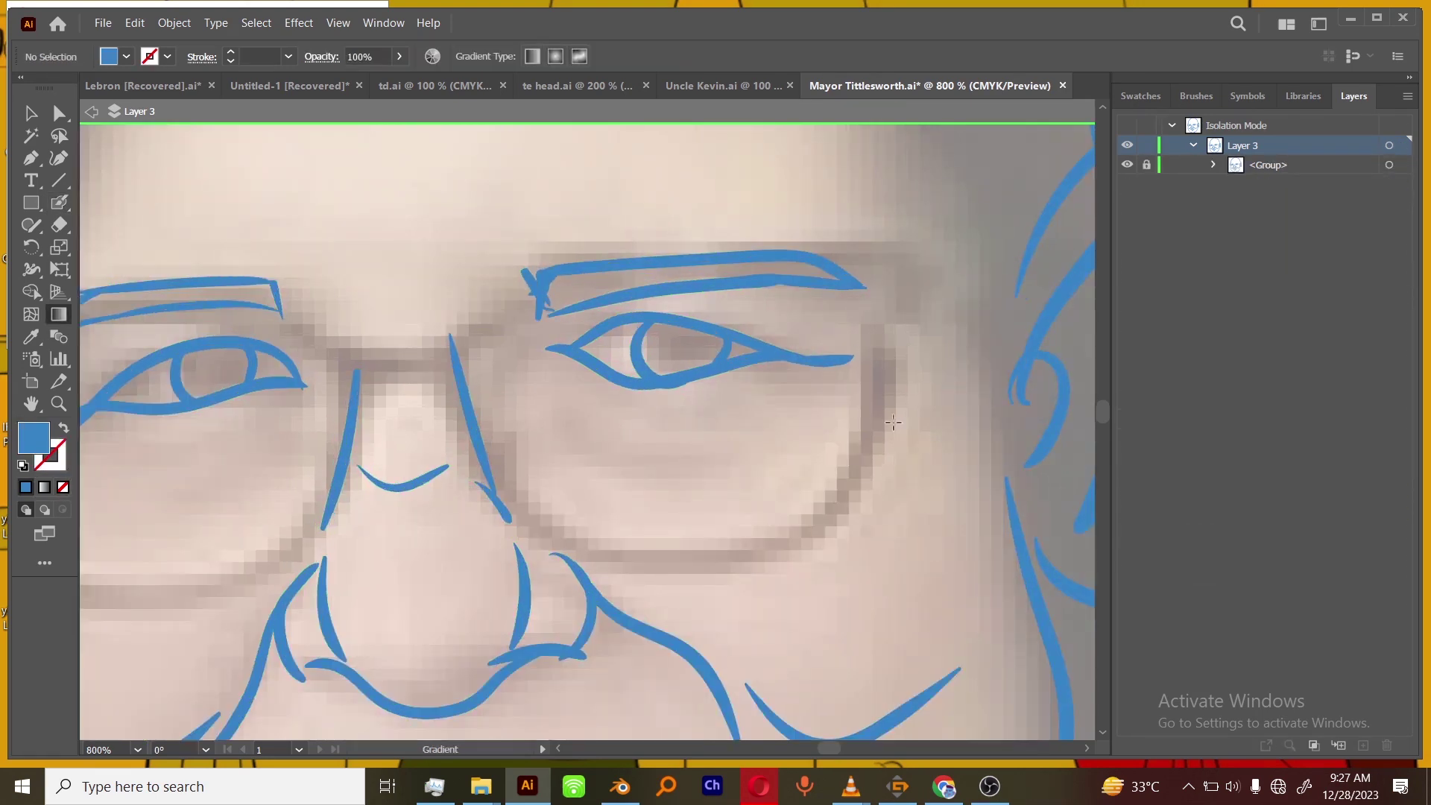
Trace the inner rim of the right-hand lens of the glasses with the Blob Brush.
key("shift+b")
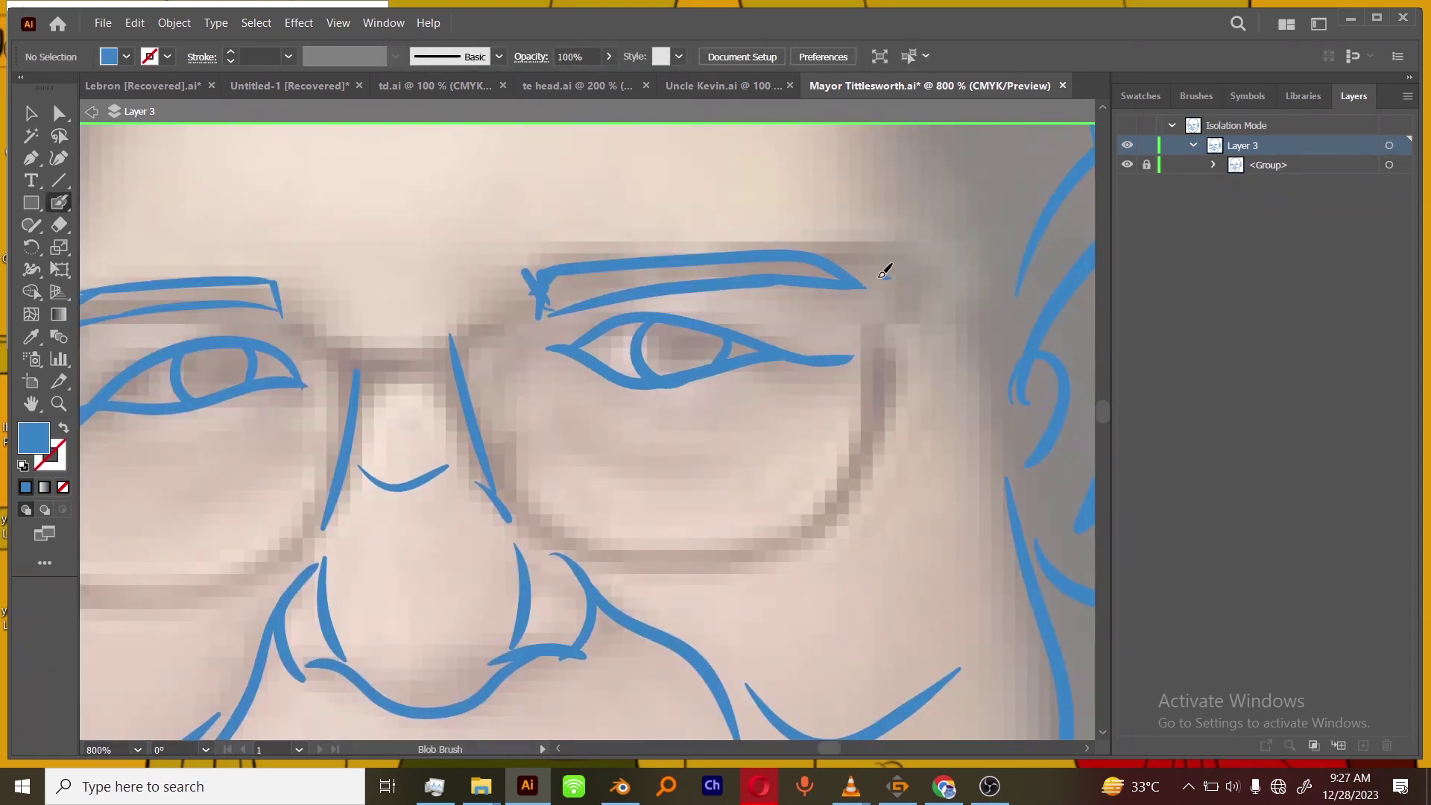
mouse_move(891, 279)
left_mouse_down()
mouse_move(631, 286)
mouse_move(871, 349)
left_mouse_up()
left_click_drag(670, 545, 454, 358)
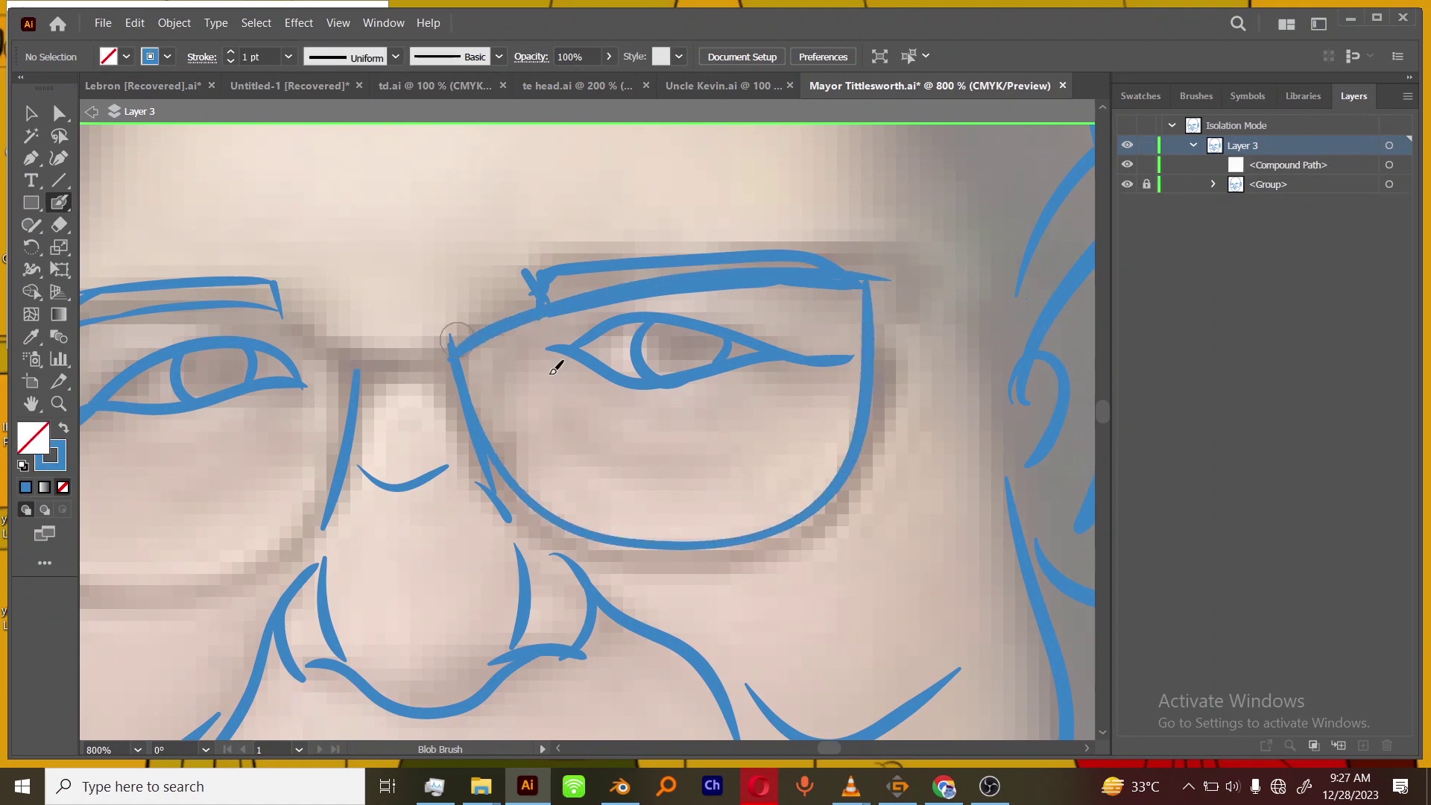
Trace the inner and outer rims of the left-hand lens and the lower edge of the glasses' bridge.
left_click_drag(556, 367, 720, 345)
mouse_move(498, 339)
left_mouse_down()
mouse_move(243, 558)
mouse_move(117, 339)
left_mouse_up()
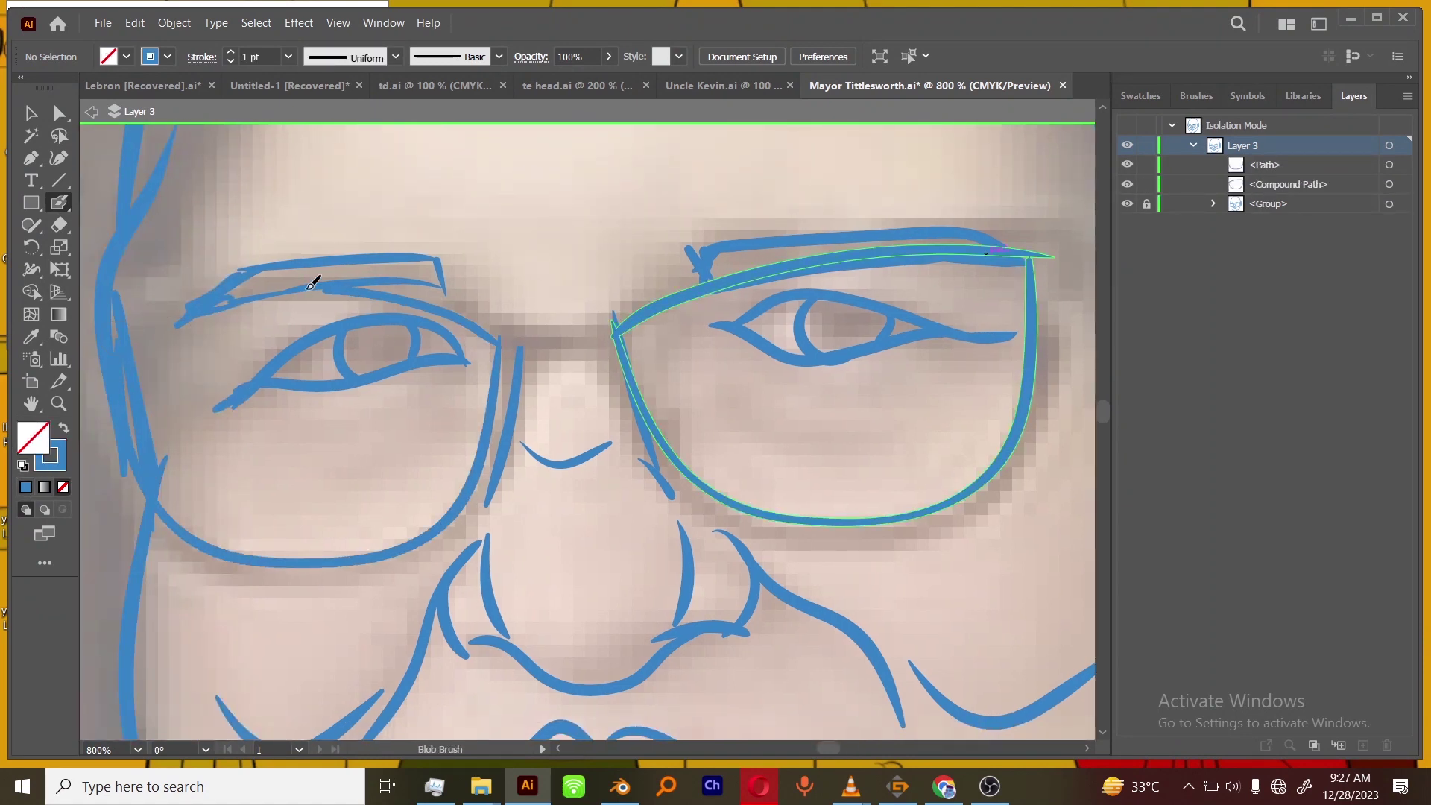
left_click_drag(525, 353, 466, 527)
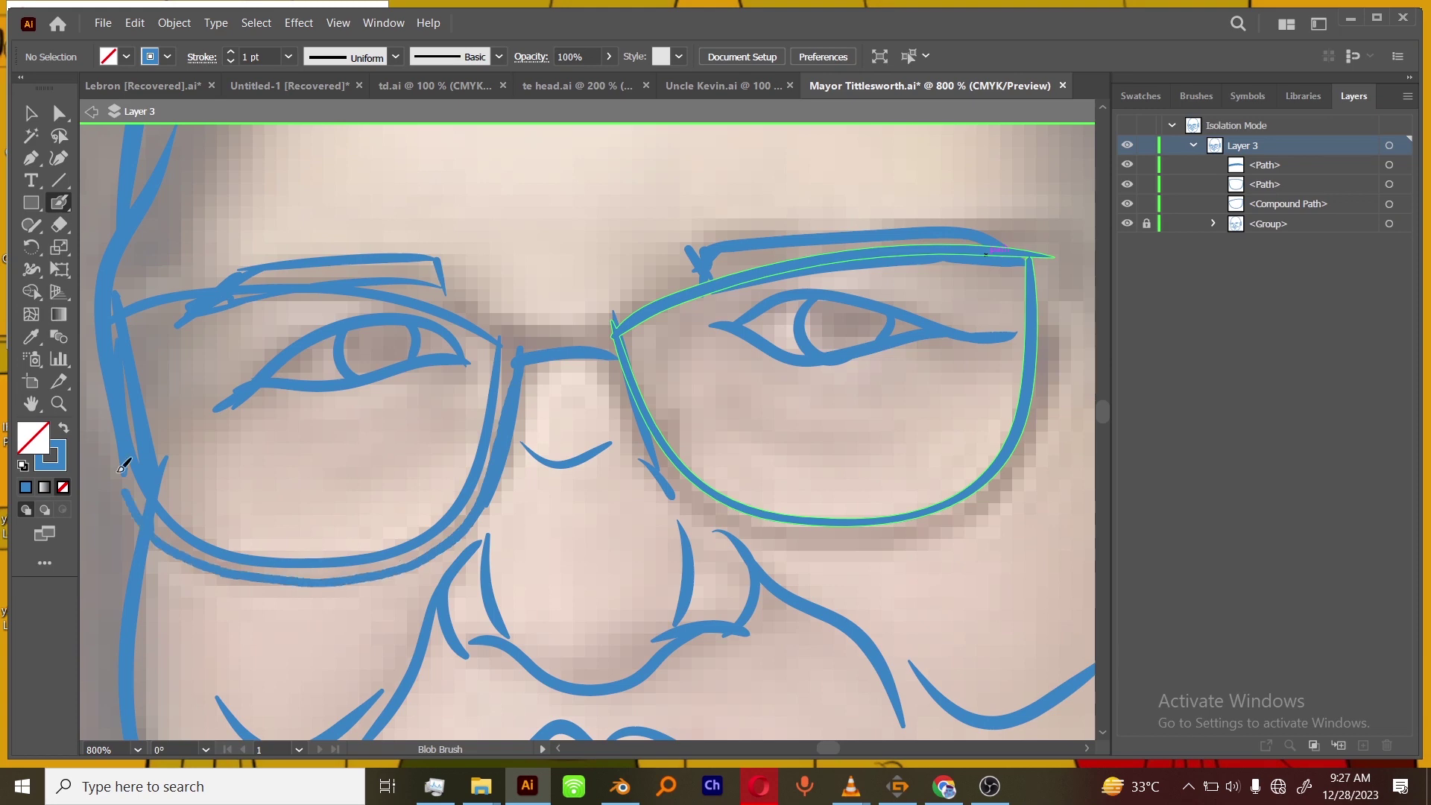
Trace the outer rim of the right-hand lens, including the squared hinge corner and the frame's upper edge.
left_click_drag(948, 466, 881, 412)
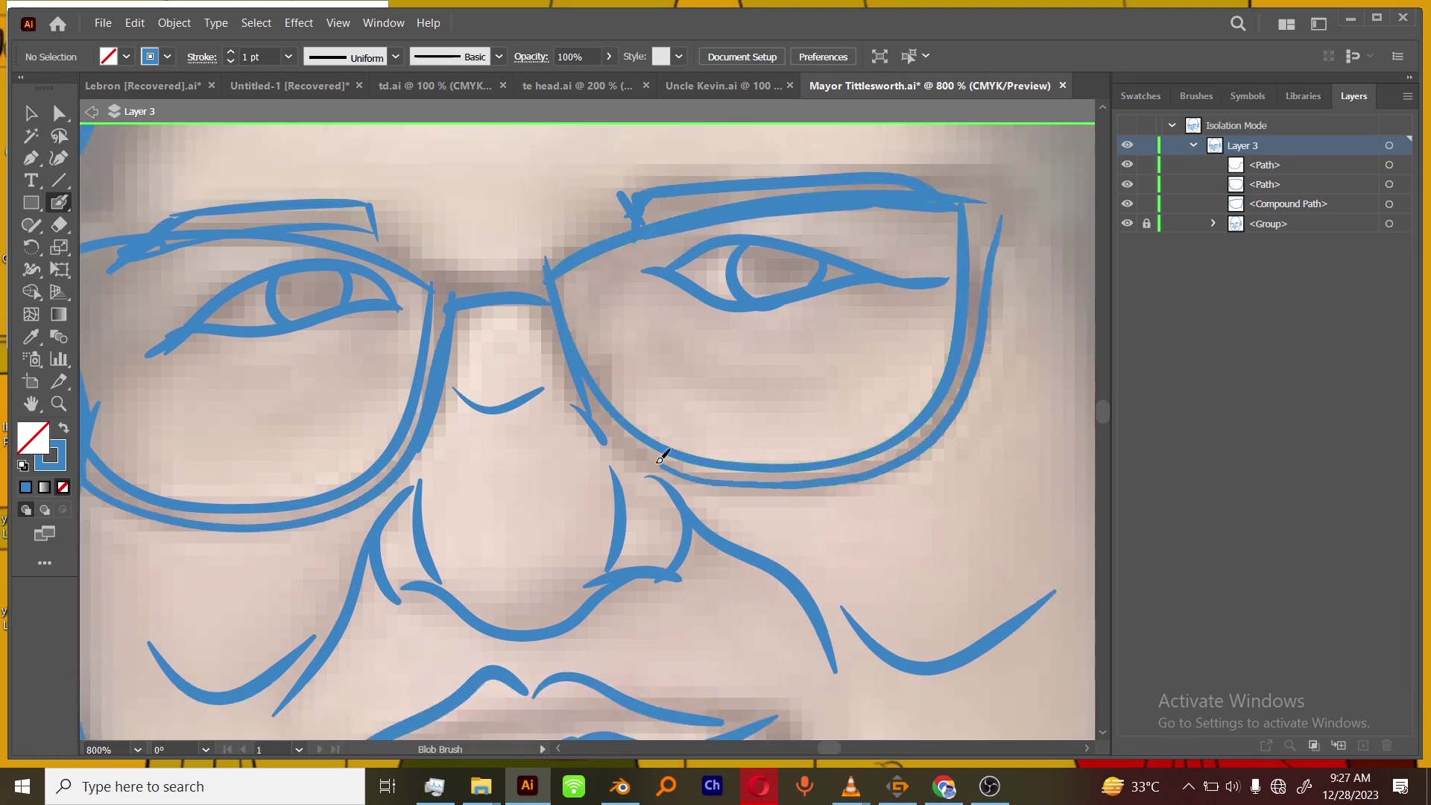
left_click_drag(1021, 270, 1006, 352)
left_click_drag(991, 244, 996, 307)
left_click_drag(994, 241, 758, 245)
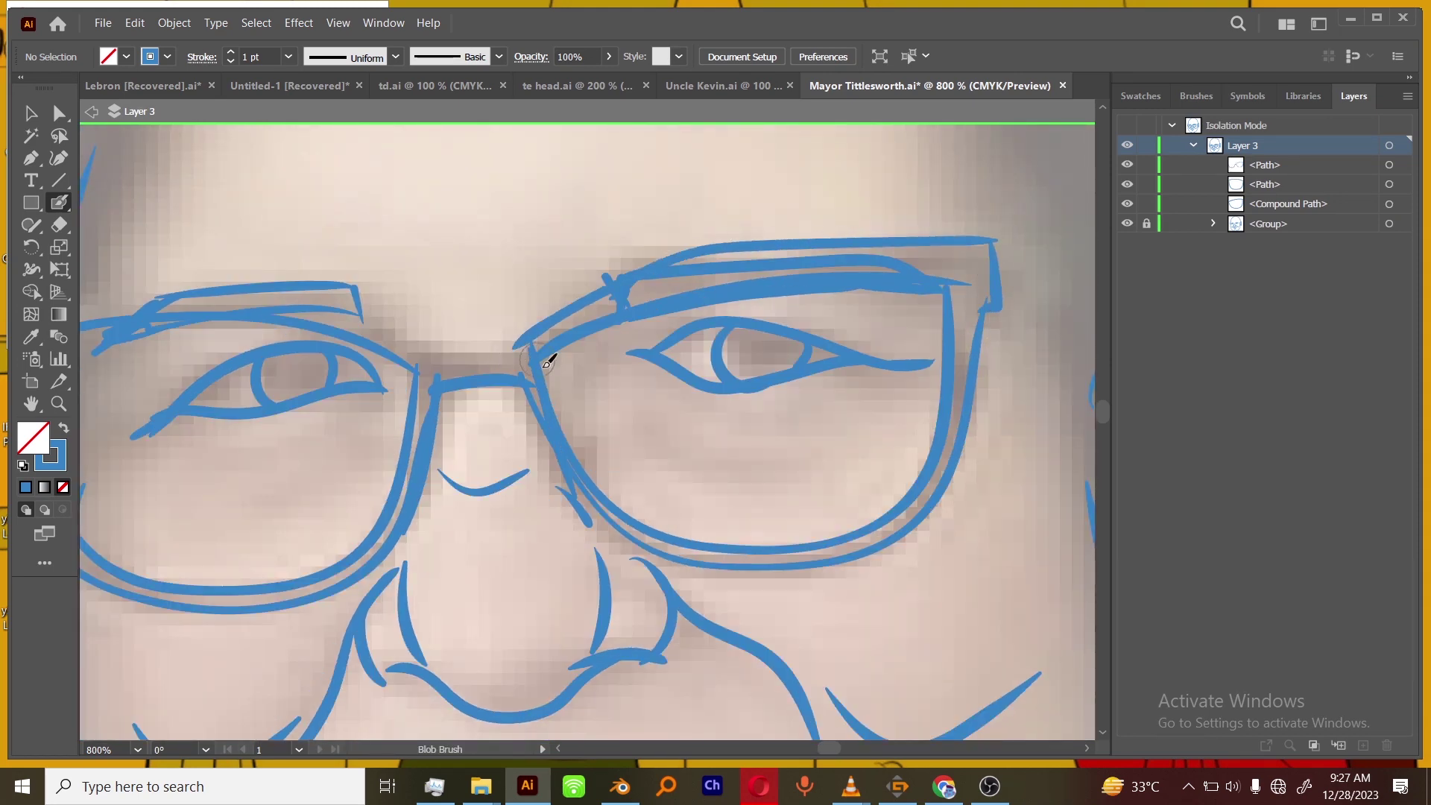
Trace the upper edge of the bridge and left-hand frame, and draw the temple arm to the right-hand ear.
left_click_drag(545, 366, 728, 400)
left_click_drag(701, 377, 269, 333)
mouse_move(1090, 613)
left_mouse_down()
mouse_move(882, 556)
mouse_move(546, 680)
left_mouse_up()
left_click_drag(630, 343, 767, 297)
left_click_drag(637, 385, 755, 339)
Group the glasses line work on Layer 3 and lock the group.
key("ctrl+minus")
key("ctrl+minus")
key("ctrl+minus")
left_click_drag(722, 565, 833, 371)
key("ctrl+minus")
key("ctrl+plus")
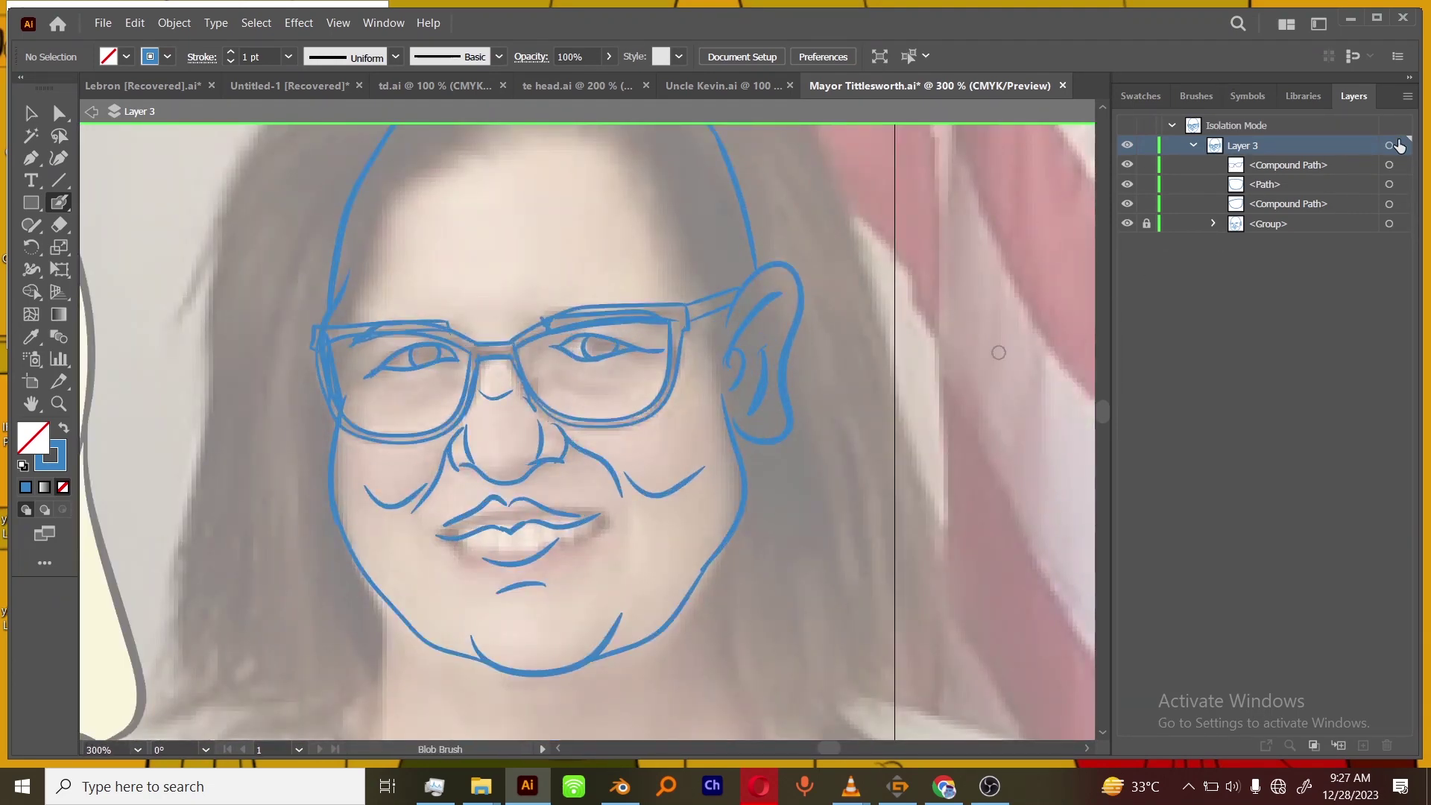
left_click(1395, 145)
key("ctrl+g")
key("ctrl+2")
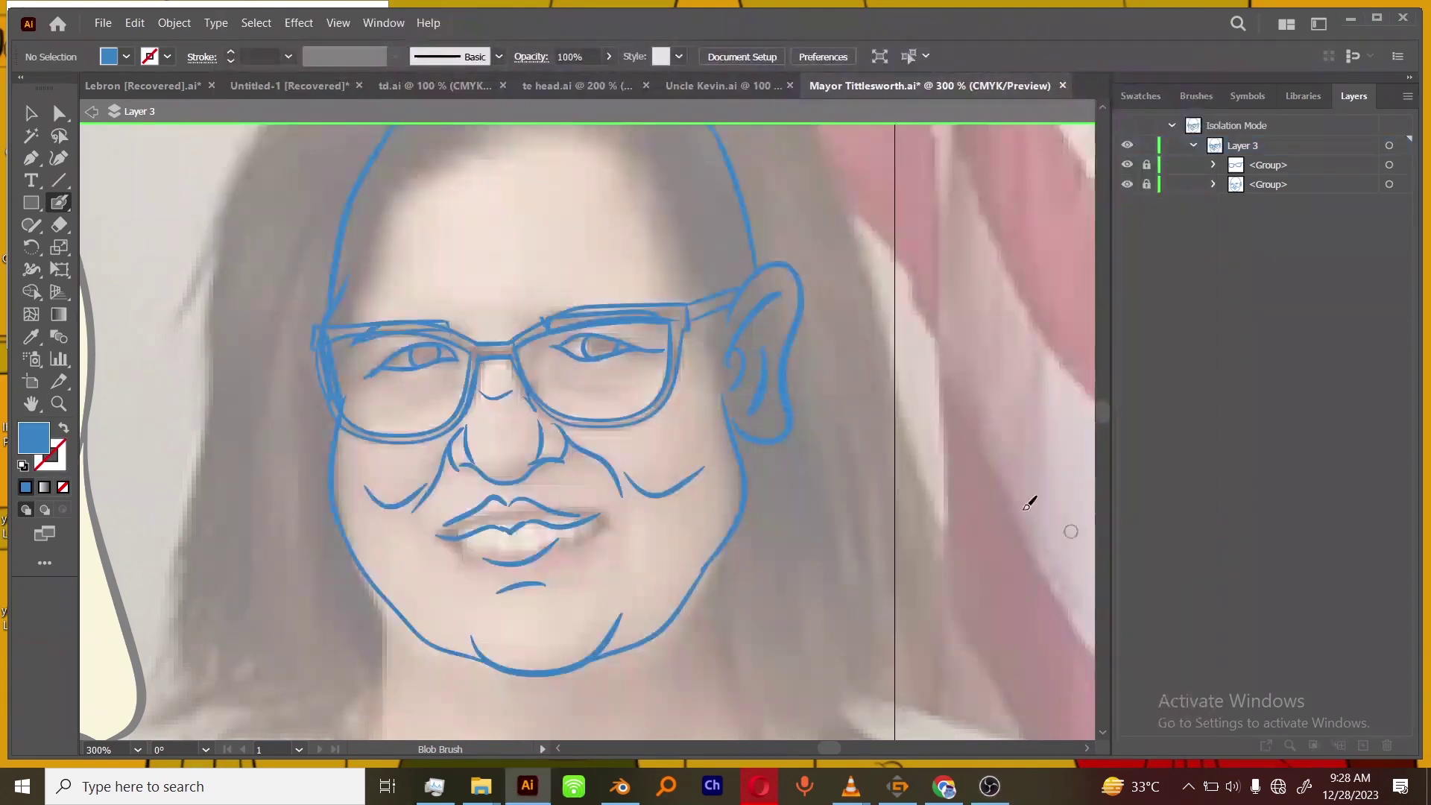
Sketch the feathered hairline along the forehead from the parting toward the left-hand temple.
scroll(680, 360, "up", 4, "alt")
left_click_drag(678, 352, 711, 421)
mouse_move(705, 408)
left_mouse_down()
mouse_move(628, 375)
mouse_move(552, 417)
left_mouse_up()
left_click_drag(626, 416, 406, 549)
left_click_drag(744, 337, 623, 387)
mouse_move(632, 364)
left_mouse_down()
mouse_move(675, 320)
mouse_move(798, 354)
left_mouse_up()
mouse_move(830, 229)
left_mouse_down()
mouse_move(802, 186)
mouse_move(554, 196)
left_mouse_up()
Trace the outer hair contour between the crown and the left-hand shoulder and extend the parting line to the crown.
scroll(732, 209, "down", 2, "alt")
mouse_move(691, 235)
left_mouse_down()
mouse_move(706, 208)
mouse_move(562, 233)
left_mouse_up()
mouse_move(595, 218)
left_mouse_down()
mouse_move(449, 378)
mouse_move(504, 142)
left_mouse_up()
mouse_move(517, 128)
left_mouse_down()
mouse_move(487, 228)
mouse_move(468, 603)
left_mouse_up()
left_click_drag(721, 581, 609, 652)
left_click_drag(885, 229, 678, 386)
left_click_drag(541, 233, 511, 243)
left_click_drag(515, 237, 561, 145)
left_click_drag(615, 134, 559, 195)
Trace the outer hair contour on the right-hand side between the crown and the shoulder.
left_click_drag(844, 690, 737, 390)
scroll(738, 389, "down", 1, "alt")
left_click_drag(750, 542, 729, 346)
left_click_drag(724, 339, 741, 473)
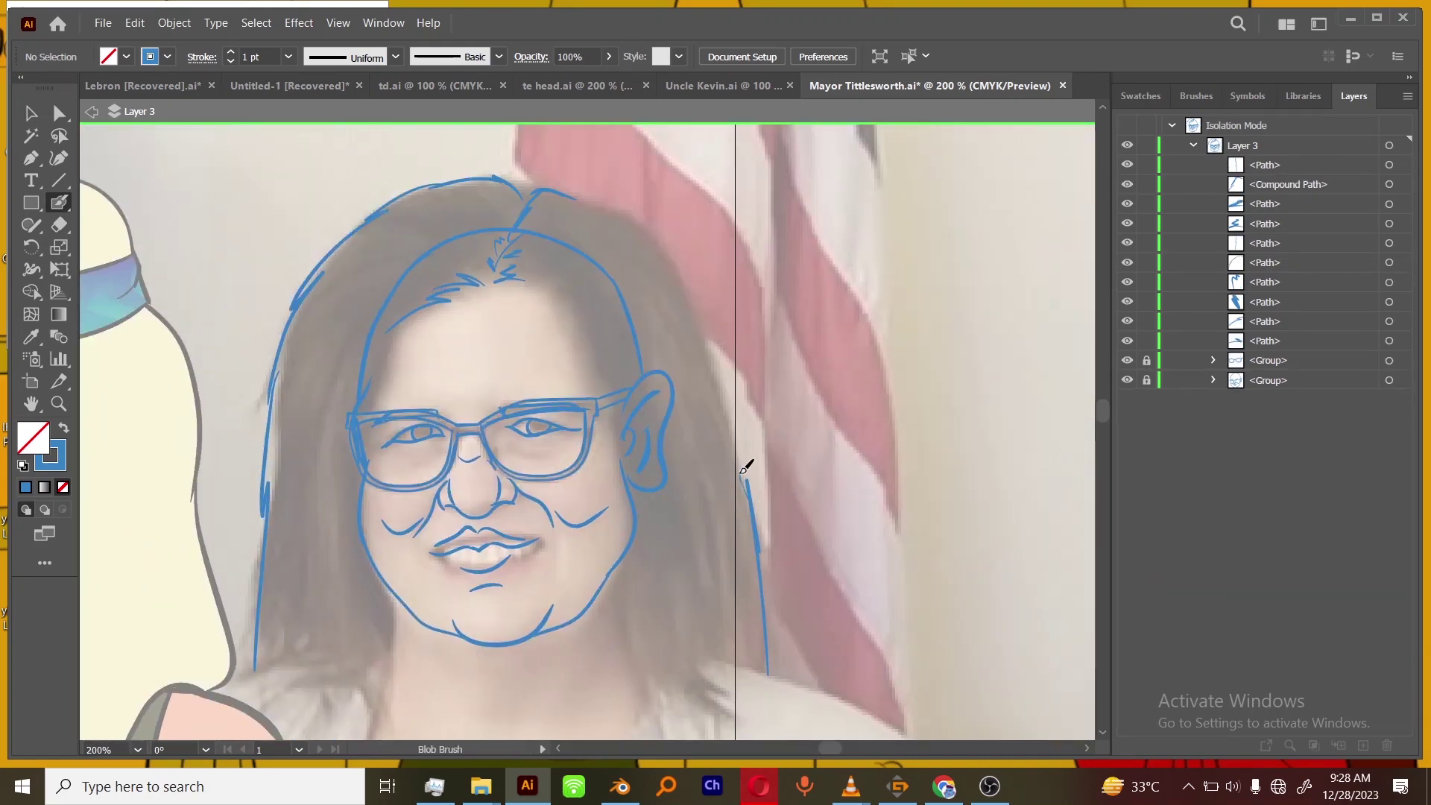
left_click_drag(659, 245, 565, 193)
Trace the right-hand hairline from the parting past the ear and draw jagged hair ends over the right-hand shoulder.
left_click_drag(708, 532, 714, 442)
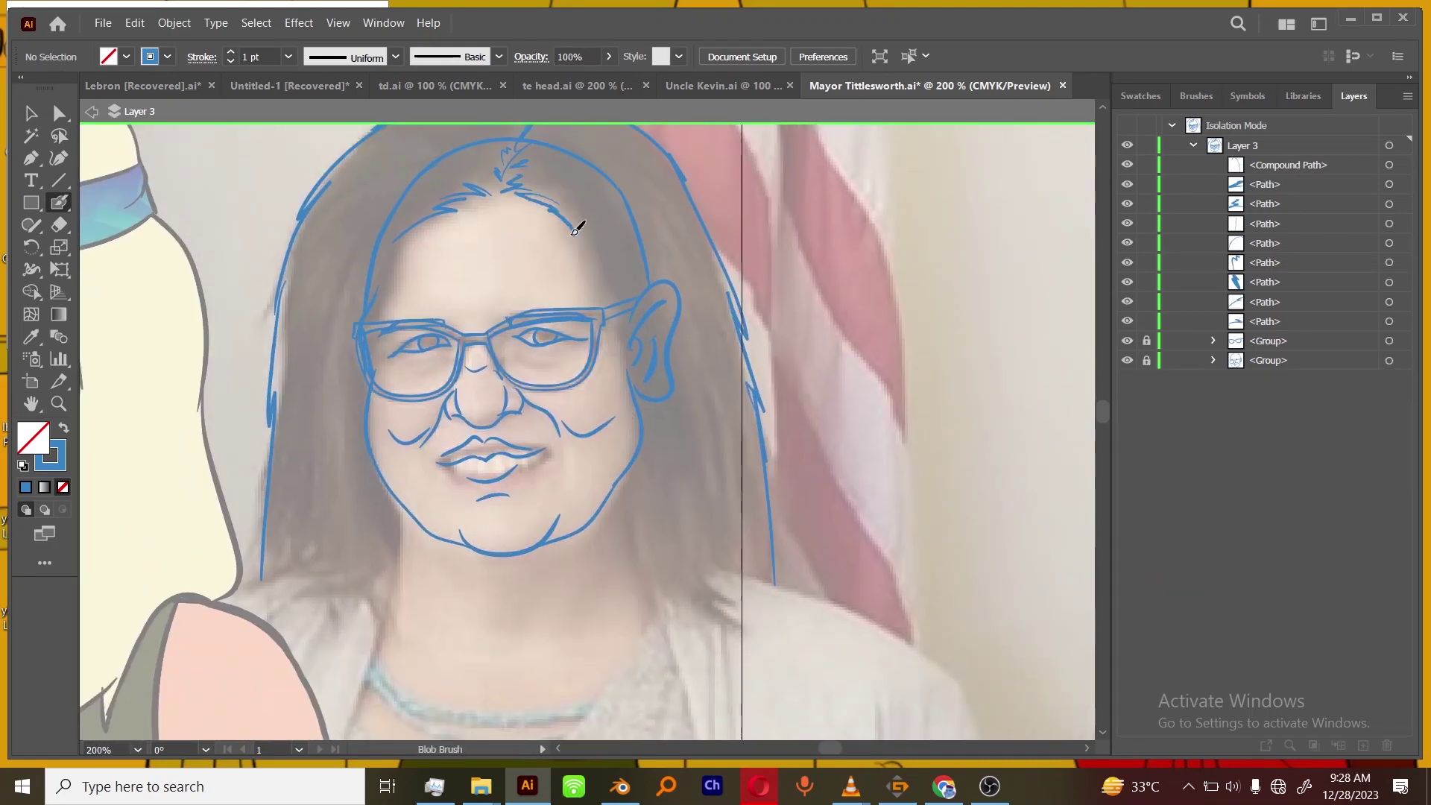
left_click_drag(577, 227, 632, 383)
left_click_drag(639, 495, 738, 664)
left_click_drag(693, 596, 742, 626)
left_click_drag(695, 552, 772, 587)
left_click_drag(775, 531, 793, 565)
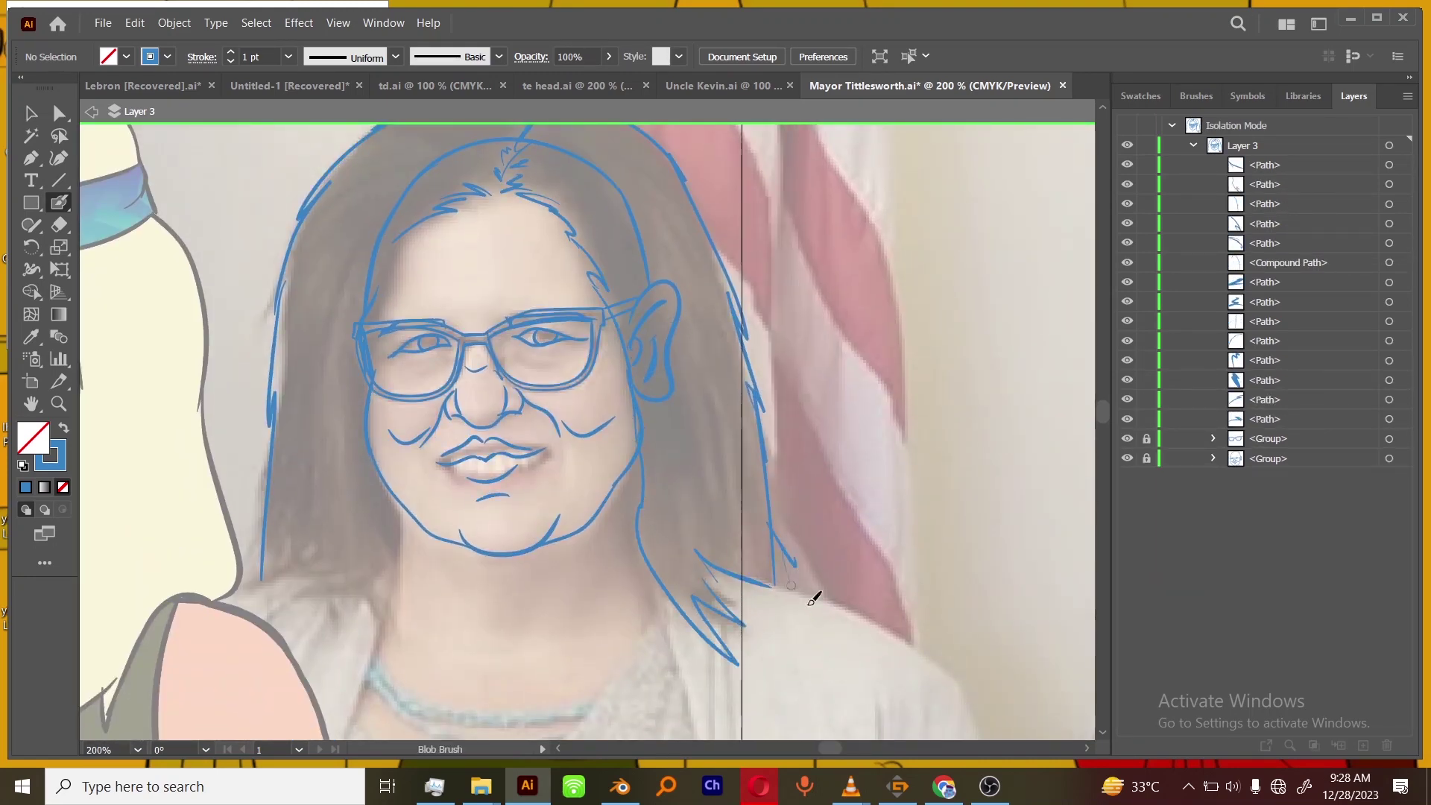
Draw the jagged hair ends over the left-hand shoulder.
key("ctrl+equal")
left_click_drag(310, 650, 690, 544)
mouse_move(602, 562)
left_mouse_down()
mouse_move(664, 543)
mouse_move(479, 556)
left_mouse_up()
Group all the hair line work on Layer 3.
key("ctrl+minus")
key("ctrl+minus")
key("ctrl+minus")
left_click_drag(740, 578, 714, 534)
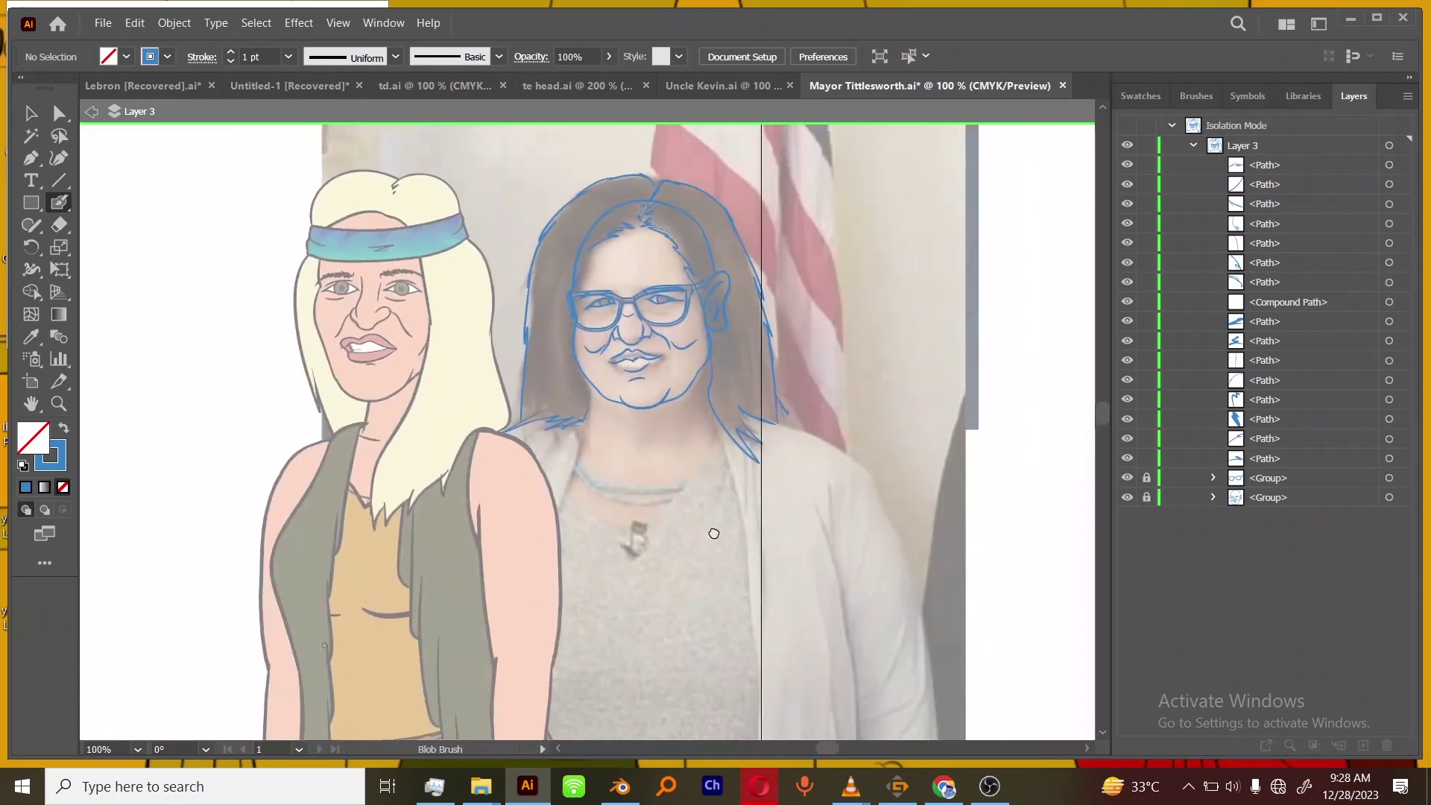
key("ctrl+minus")
key("ctrl+a")
key("ctrl+g")
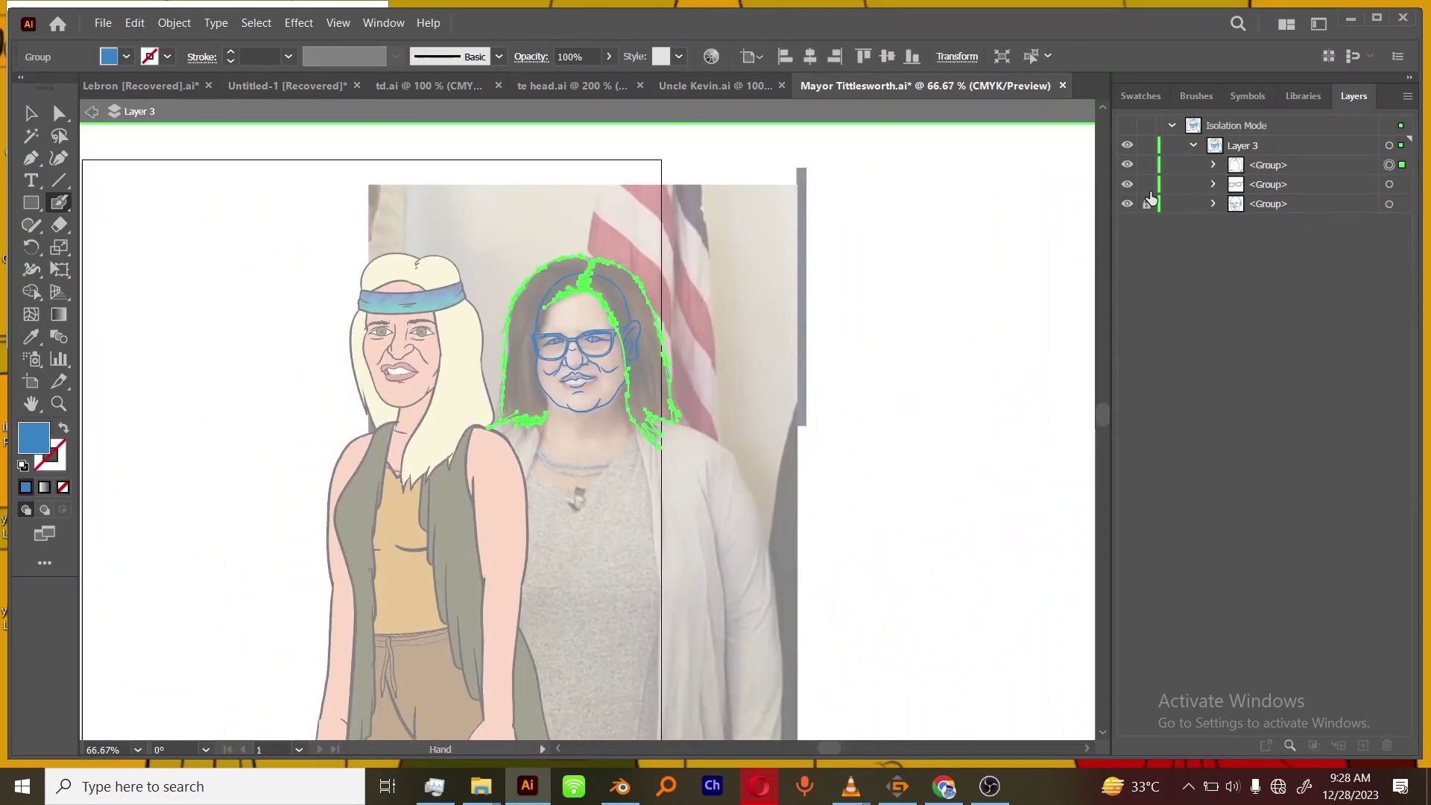
Unlock the face and glasses groups and combine them with the hair into a single group.
key("ctrl+a")
key("ctrl+g")
key("v")
left_click(897, 457)
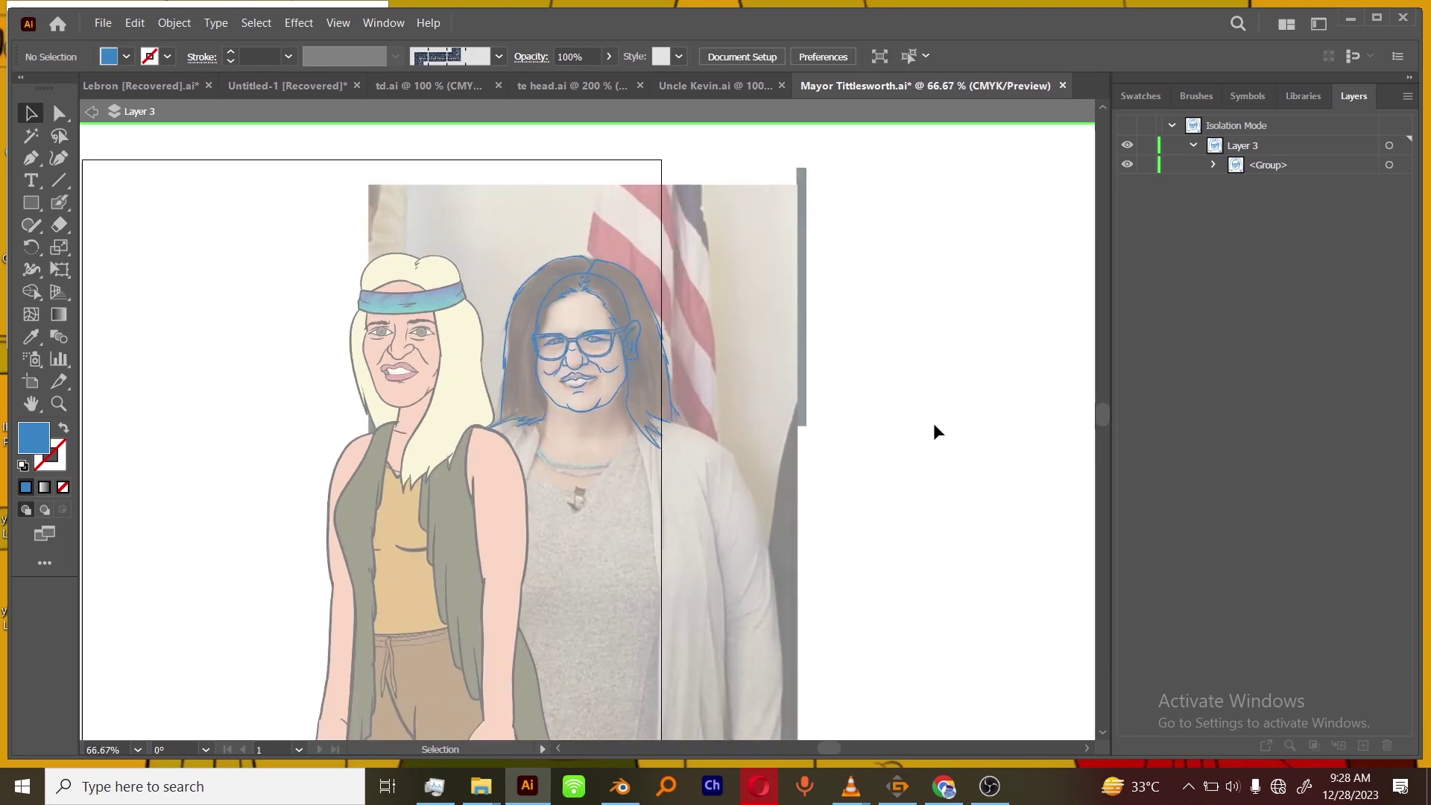
Exit Layer 3's isolation mode and hide the reference photo on Layer 2.
double_click(934, 424)
left_click(1170, 184)
left_click(1127, 184)
key("ctrl+equal")
key("ctrl+equal")
key("ctrl+equal")
key("ctrl+minus")
left_click_drag(754, 481, 845, 581)
key("ctrl+minus")
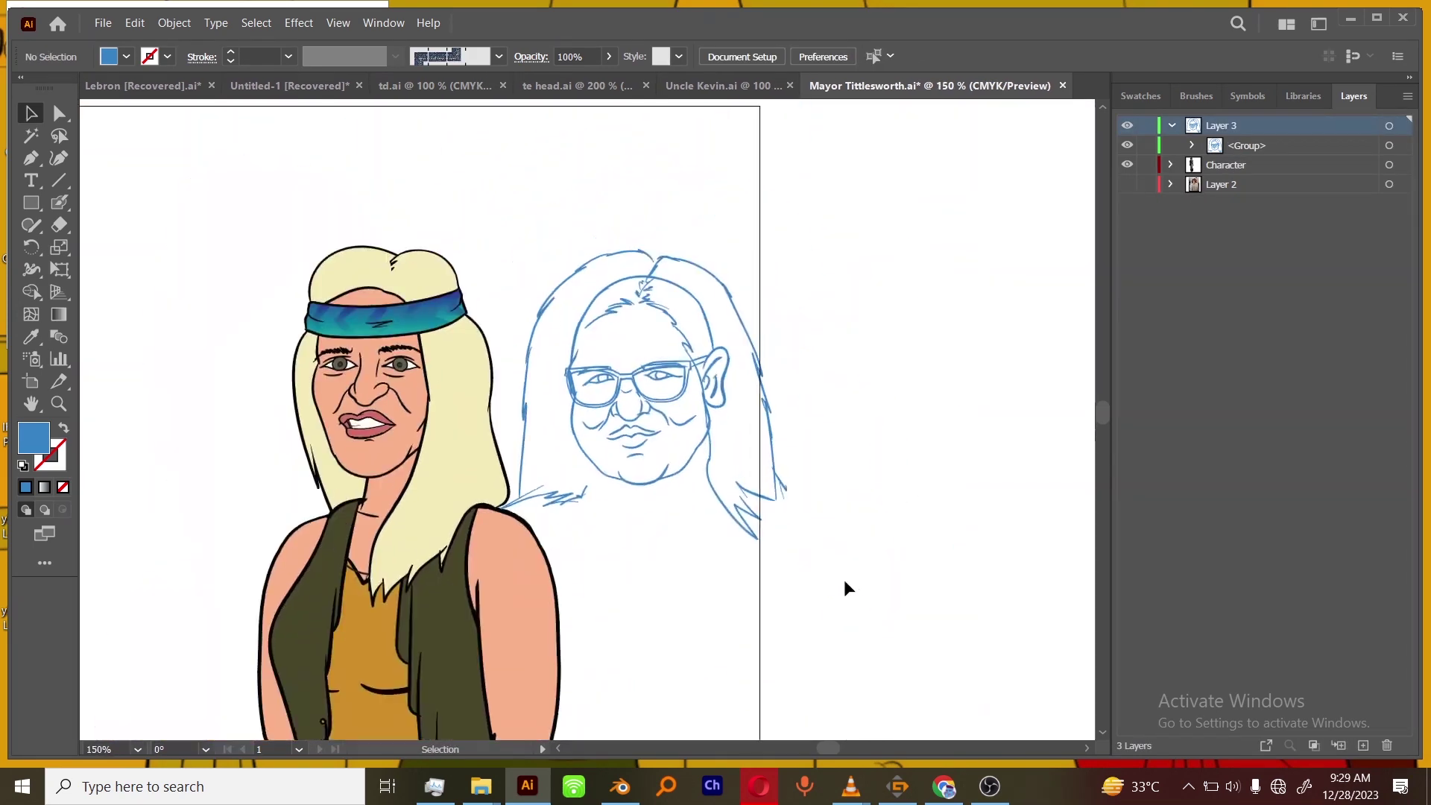
mouse_move(851, 783)
mouse_move(950, 713)
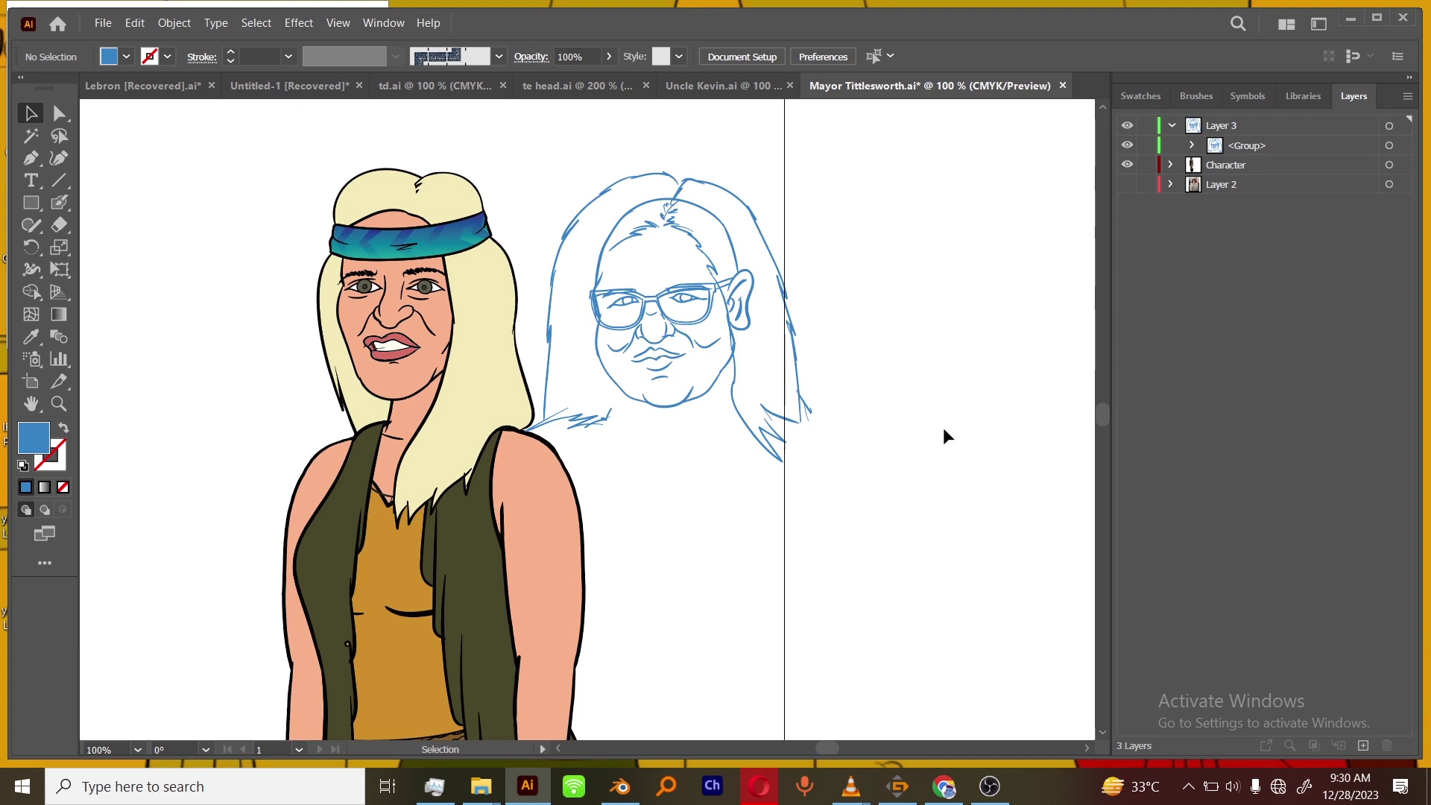
key("ctrl+plus")
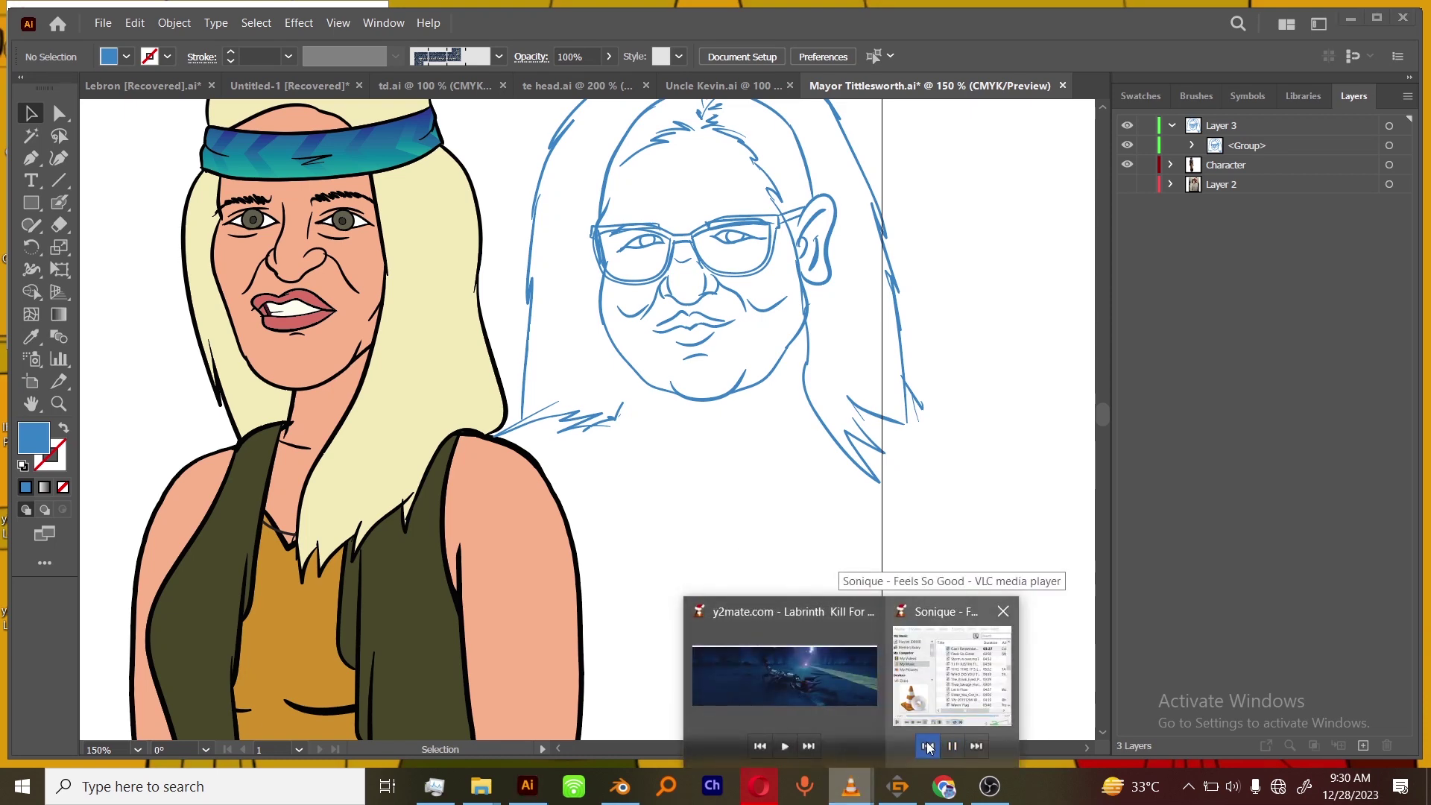
left_click(955, 496)
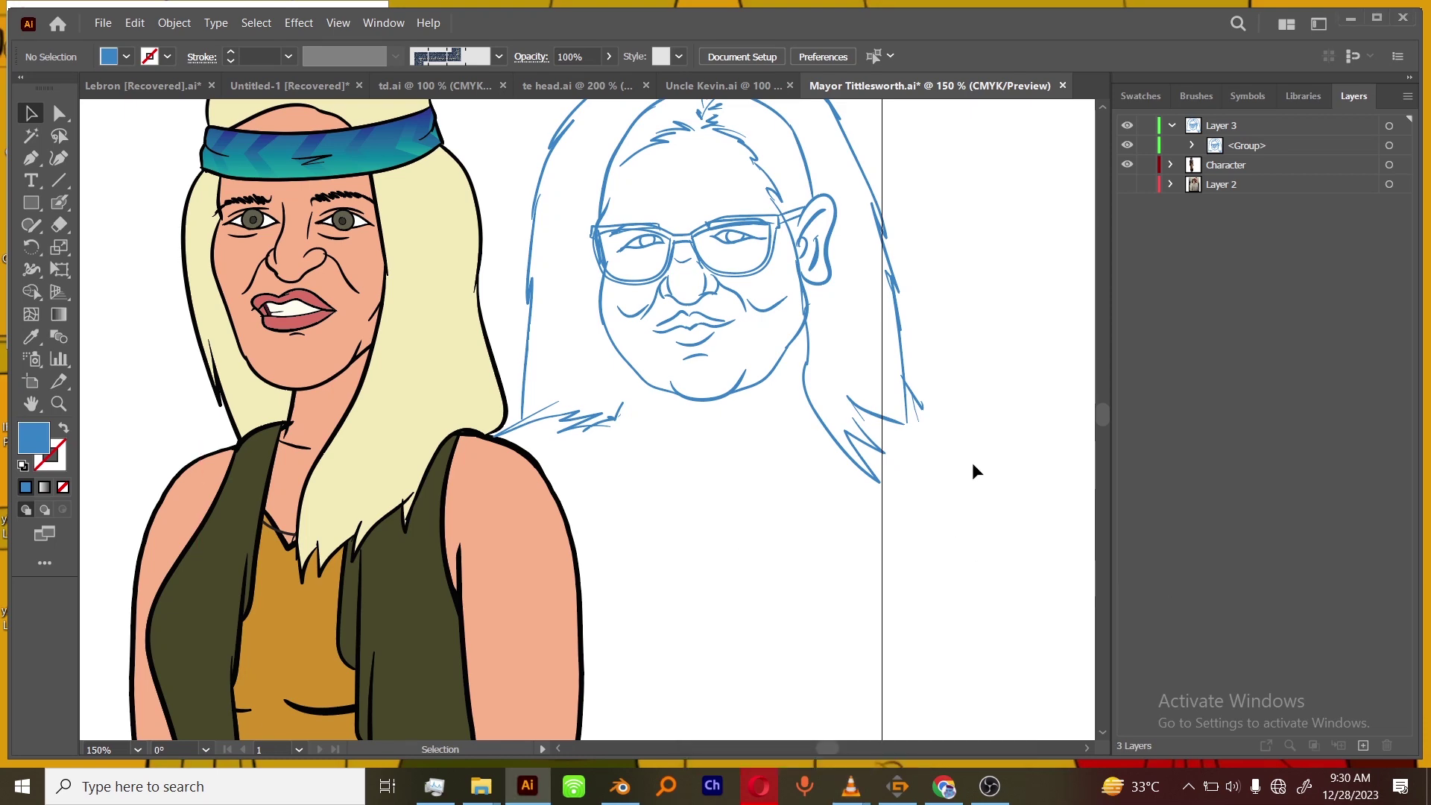
Duplicate the traced head group, hide one copy, and position the visible copy over the head of the blonde character.
key("ctrl+minus")
key("ctrl+minus")
key("ctrl+minus")
left_click_drag(712, 616, 768, 609)
key("ctrl+plus")
key("ctrl+plus")
key("ctrl+minus")
key("ctrl+plus")
left_click_drag(798, 539, 788, 560)
left_click(1389, 146)
left_click_drag(1258, 152, 1240, 137, "alt")
left_click(1127, 164)
left_click_drag(786, 317, 524, 307)
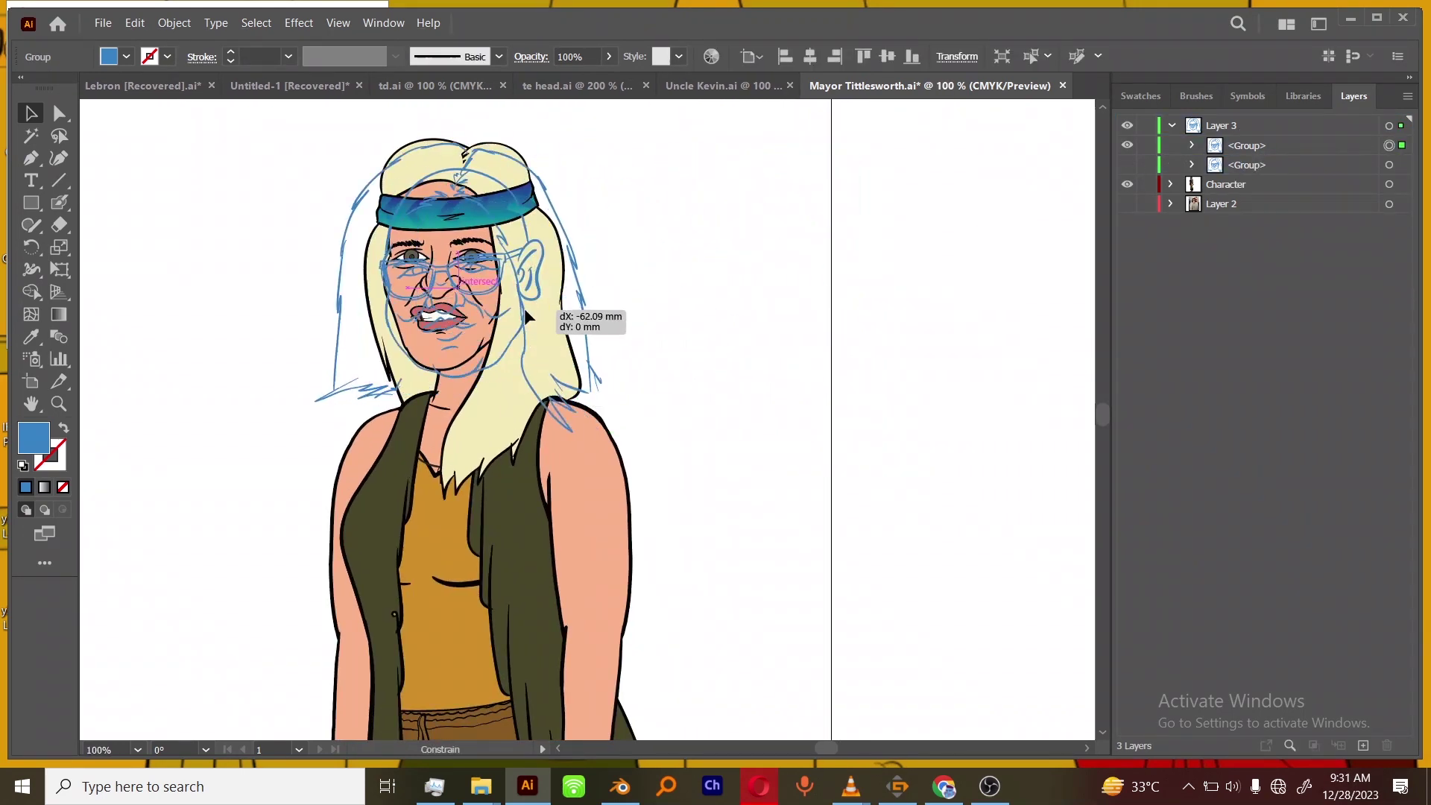
left_click(1254, 314)
Put Layer 3 into isolation mode.
left_click(1249, 137)
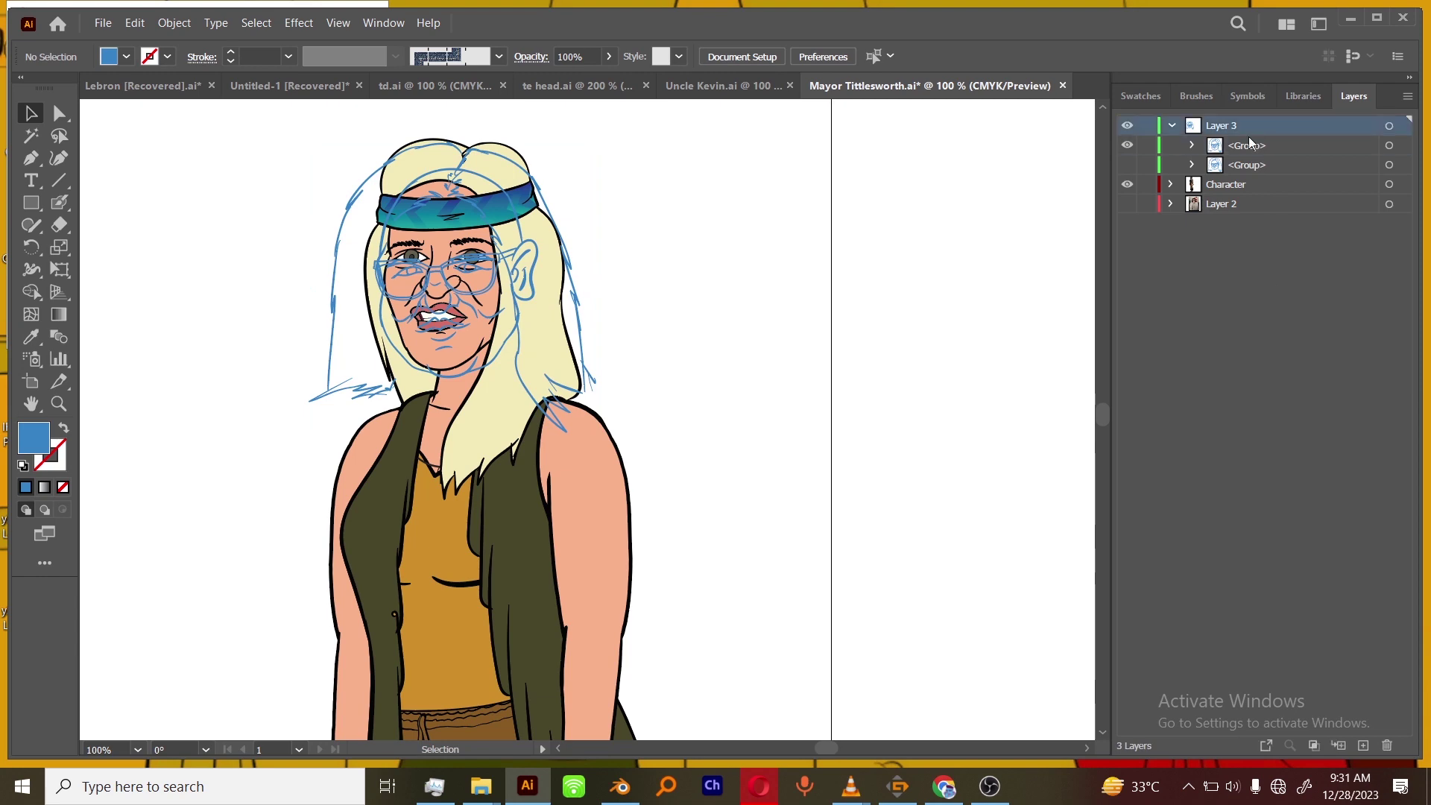
left_click(1409, 97)
left_click(1267, 234)
key("ctrl+plus")
key("ctrl+plus")
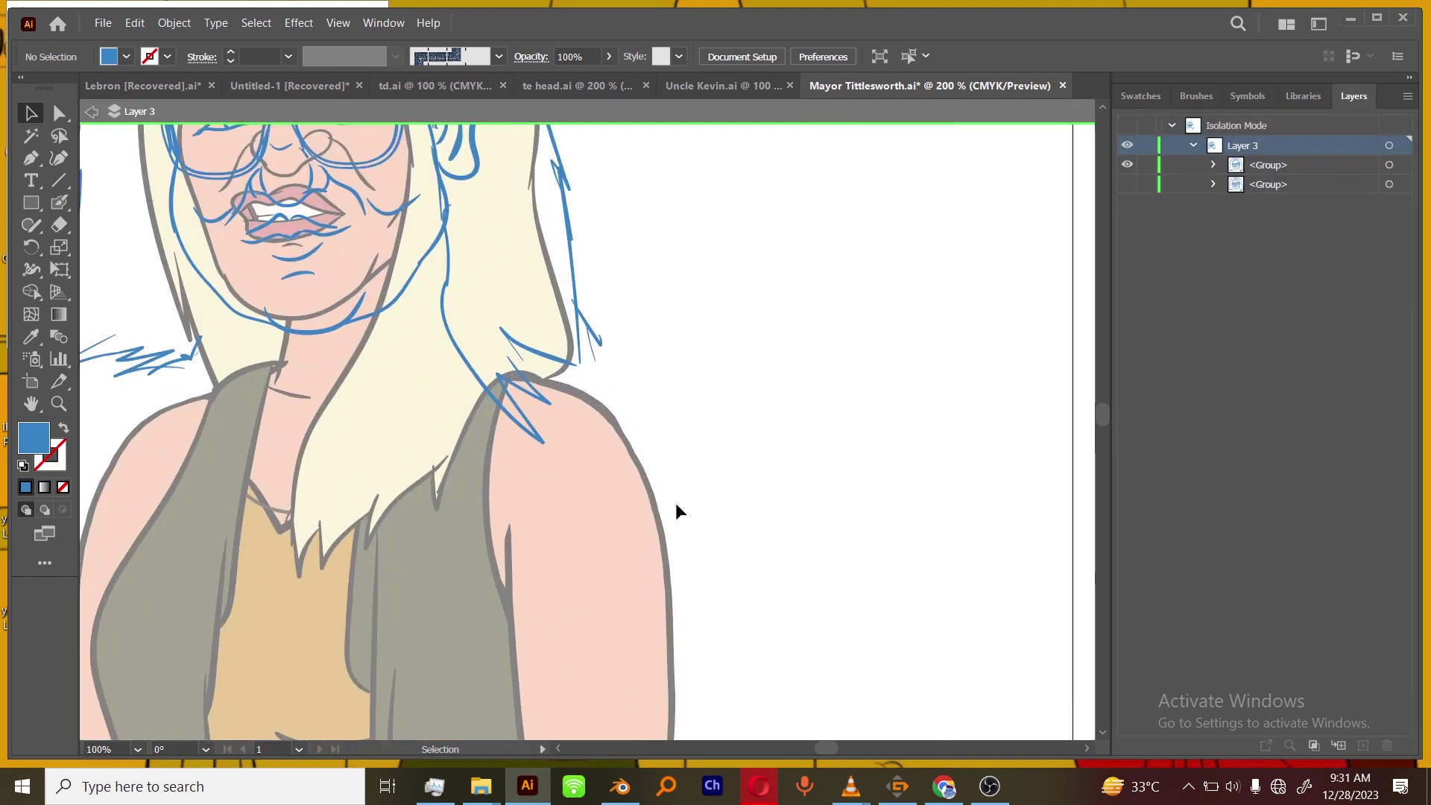
left_click_drag(675, 502, 789, 672)
Recolour the visible head line-work group dark blue (053959) and lock it.
left_click(1388, 165)
double_click(35, 437)
left_click(847, 389)
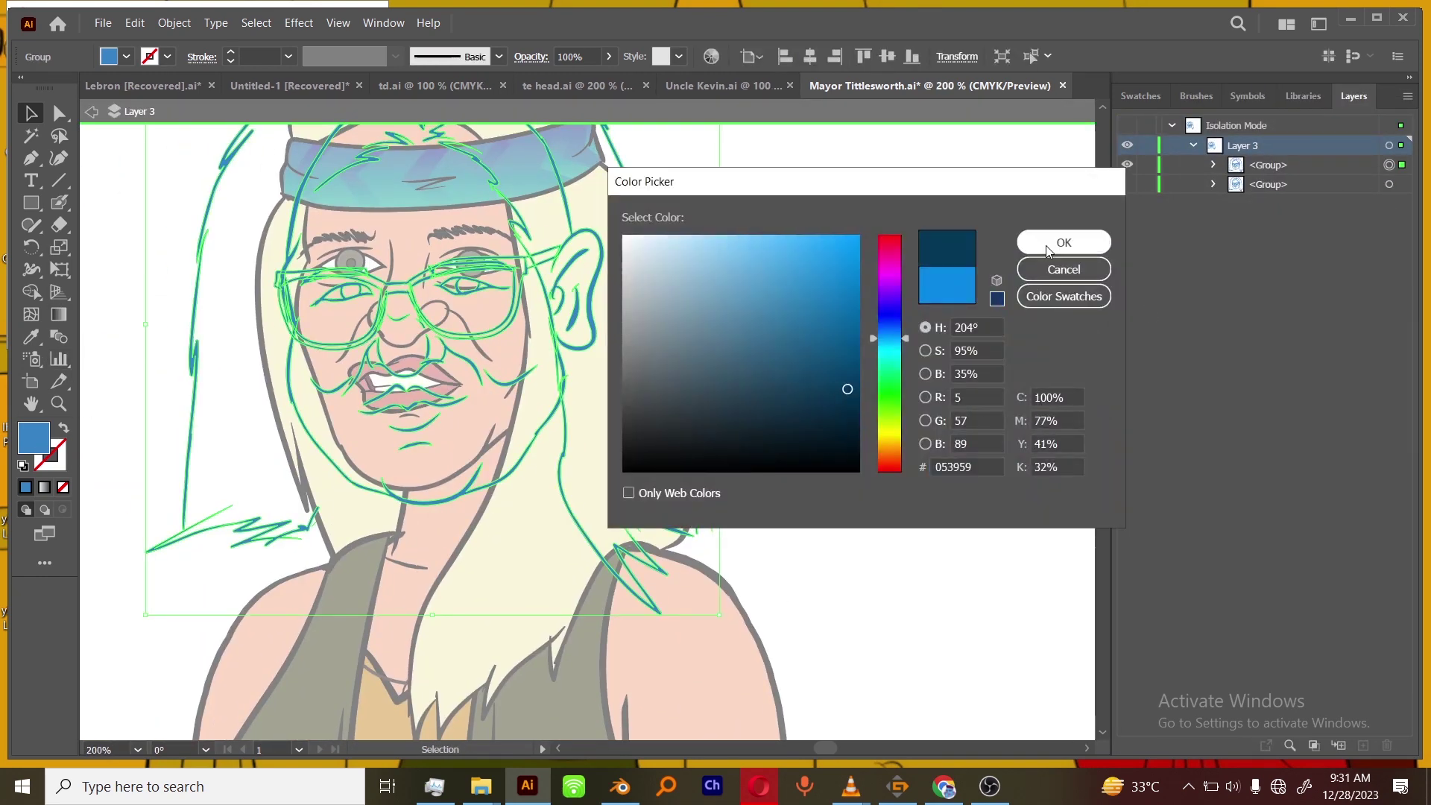
left_click(1061, 242)
left_click(923, 502)
Draw the two sides of the neck below the jaw with the Blob Brush.
key("ctrl+minus")
left_click_drag(832, 604, 856, 461)
key("shift+b")
key("ctrl+plus")
key("ctrl+plus")
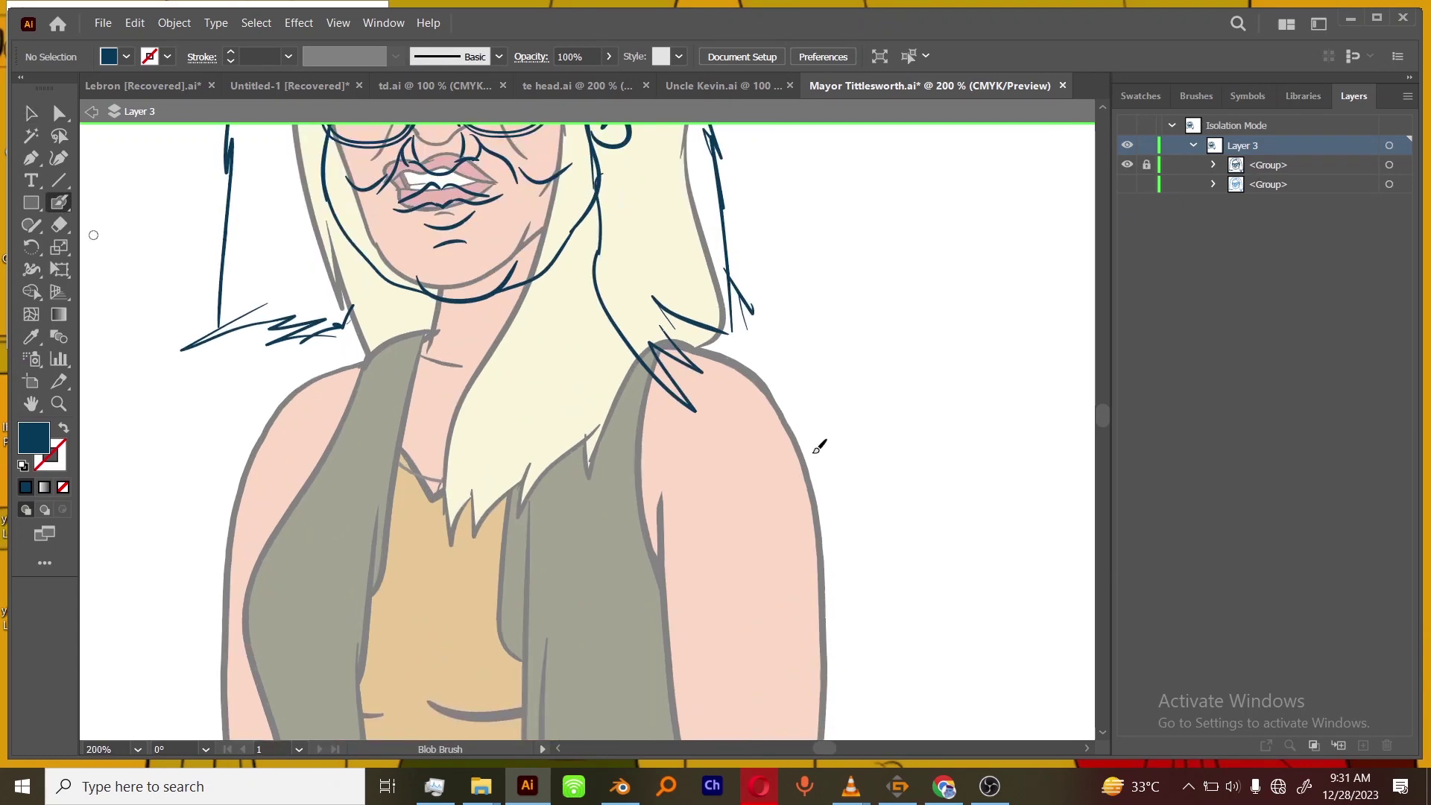
left_click_drag(580, 365, 719, 499)
key("ctrl+z")
left_click_drag(734, 231, 754, 405)
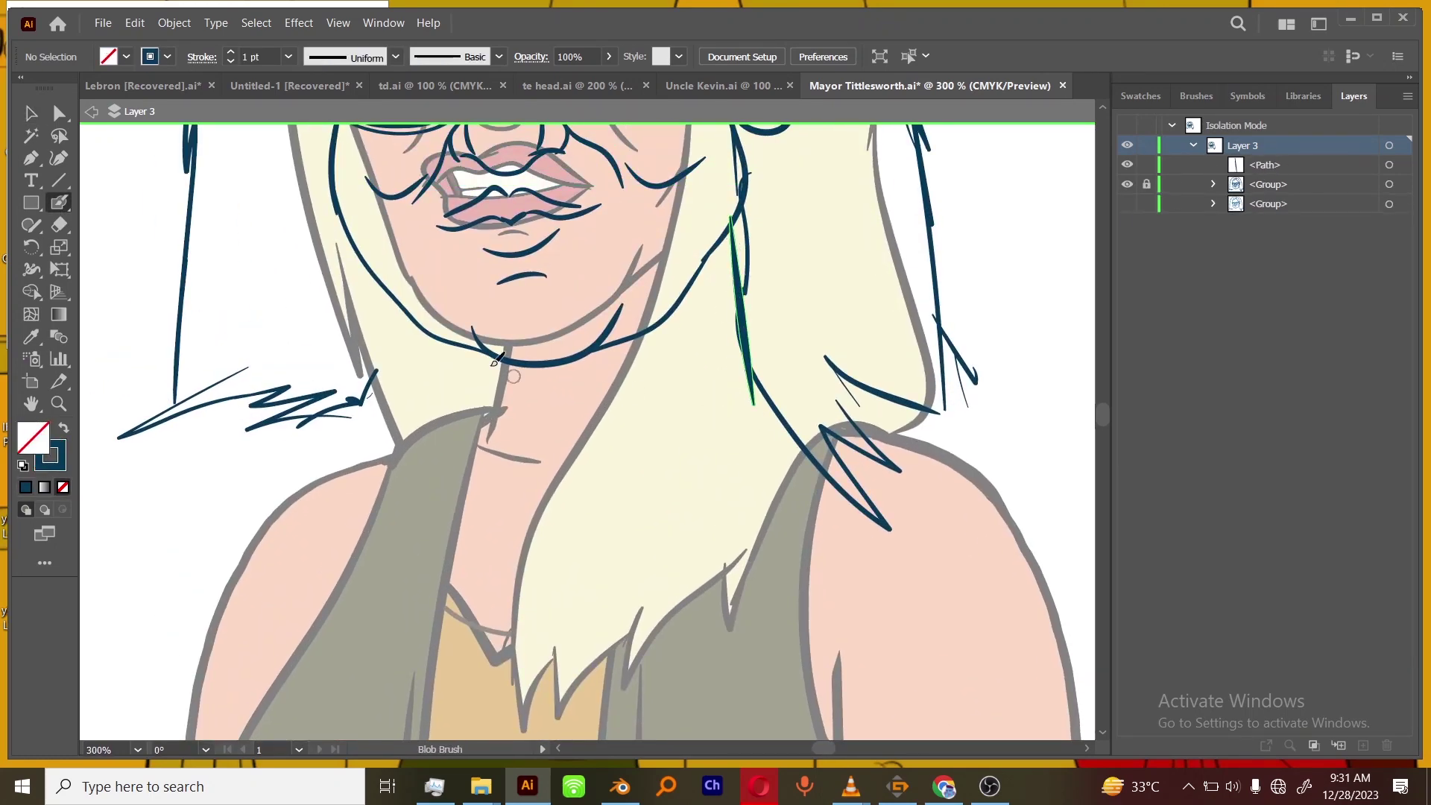
left_click_drag(415, 306, 400, 432)
Sketch two large construction circles side by side for the chest.
key("ctrl+minus")
key("ctrl+minus")
key("ctrl+minus")
left_click_drag(822, 590, 824, 488)
mouse_move(573, 464)
left_mouse_down()
mouse_move(637, 483)
mouse_move(537, 525)
left_mouse_up()
key("ctrl+z")
left_click_drag(547, 362, 541, 516)
left_click_drag(733, 360, 620, 441)
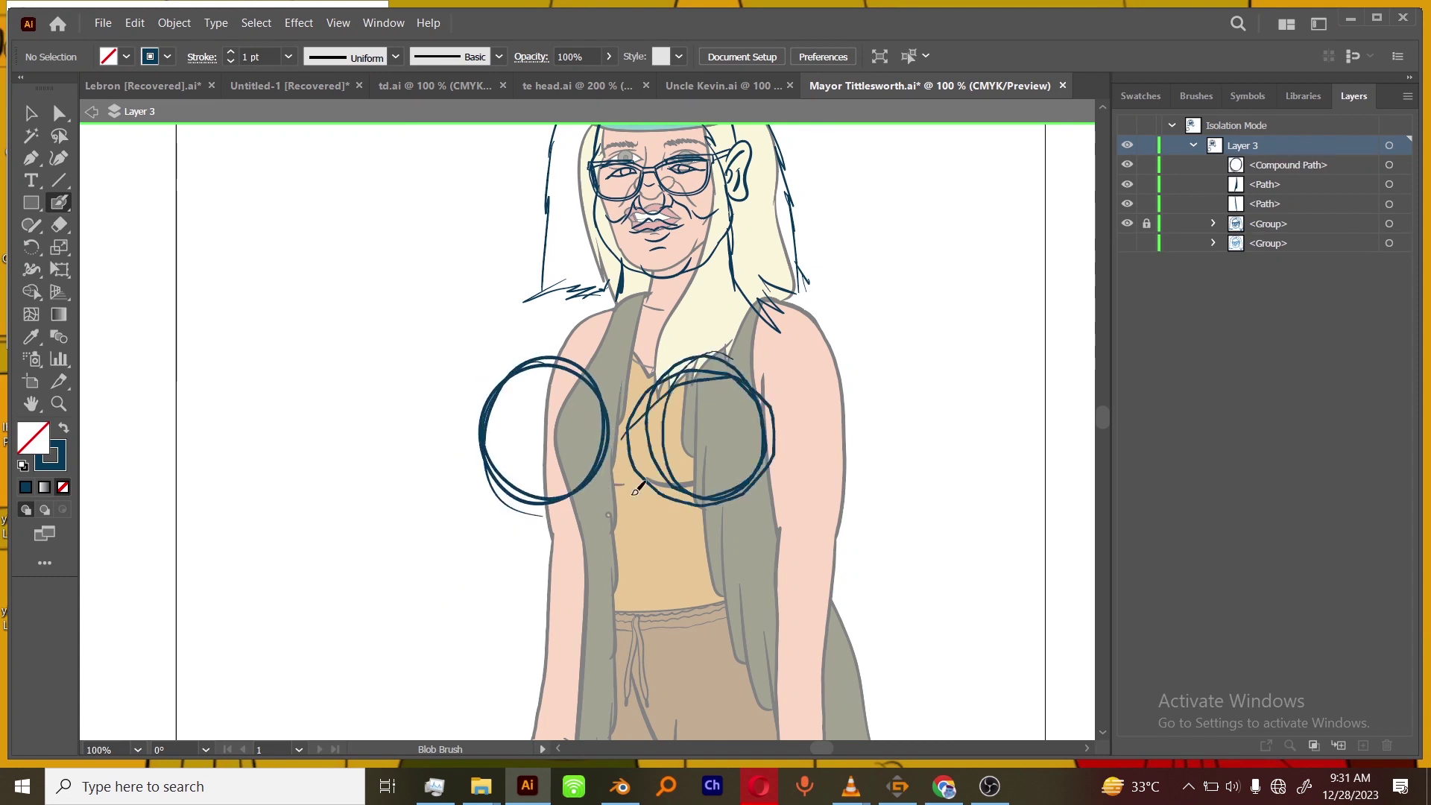
Sketch loose guide lines for both sides of the torso and the sloping shoulders.
mouse_move(843, 349)
left_mouse_down()
mouse_move(828, 537)
mouse_move(863, 610)
left_mouse_up()
left_click_drag(848, 530, 840, 391)
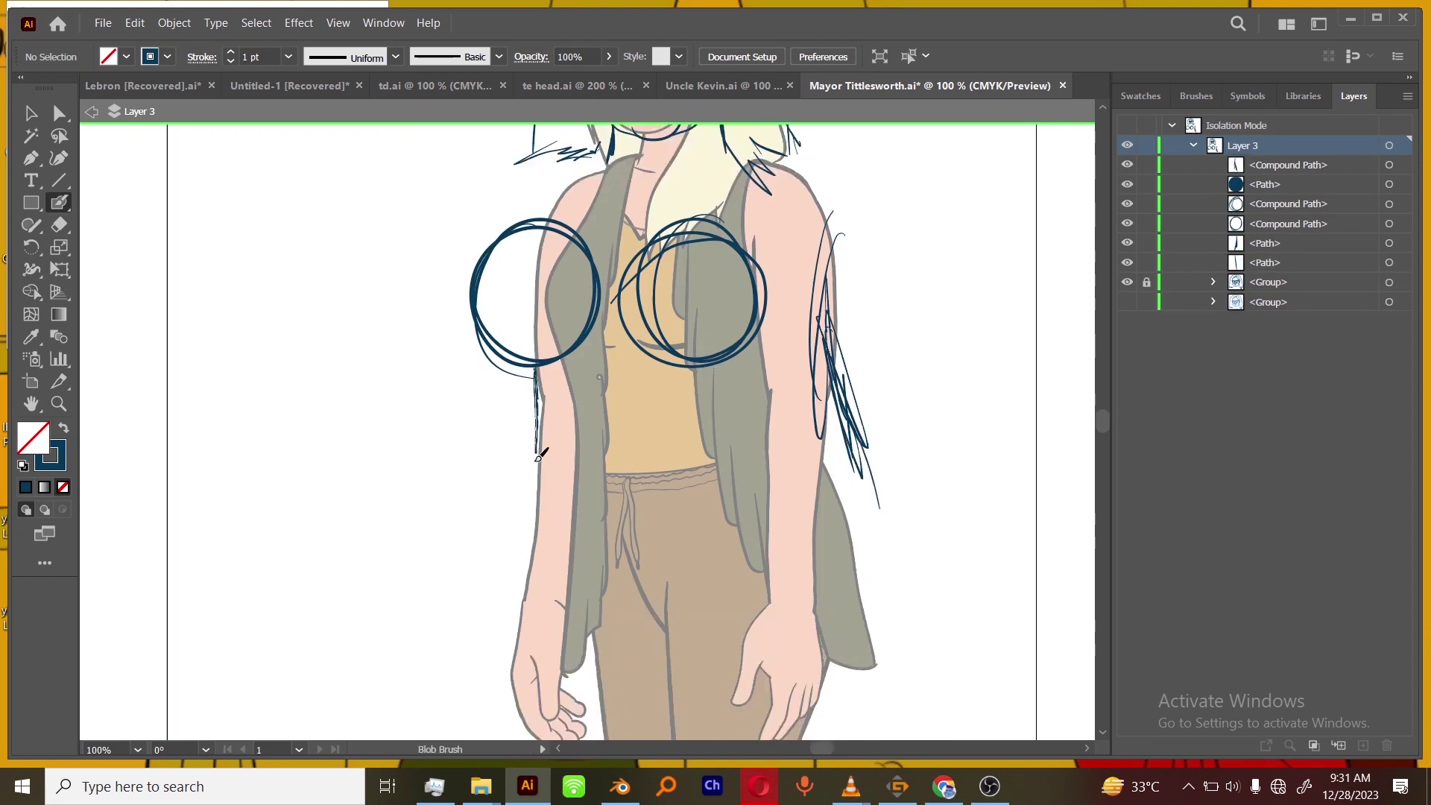
left_click_drag(538, 456, 531, 501)
left_click_drag(833, 569, 807, 614)
mouse_move(492, 406)
left_mouse_down()
mouse_move(509, 525)
mouse_move(466, 337)
left_mouse_up()
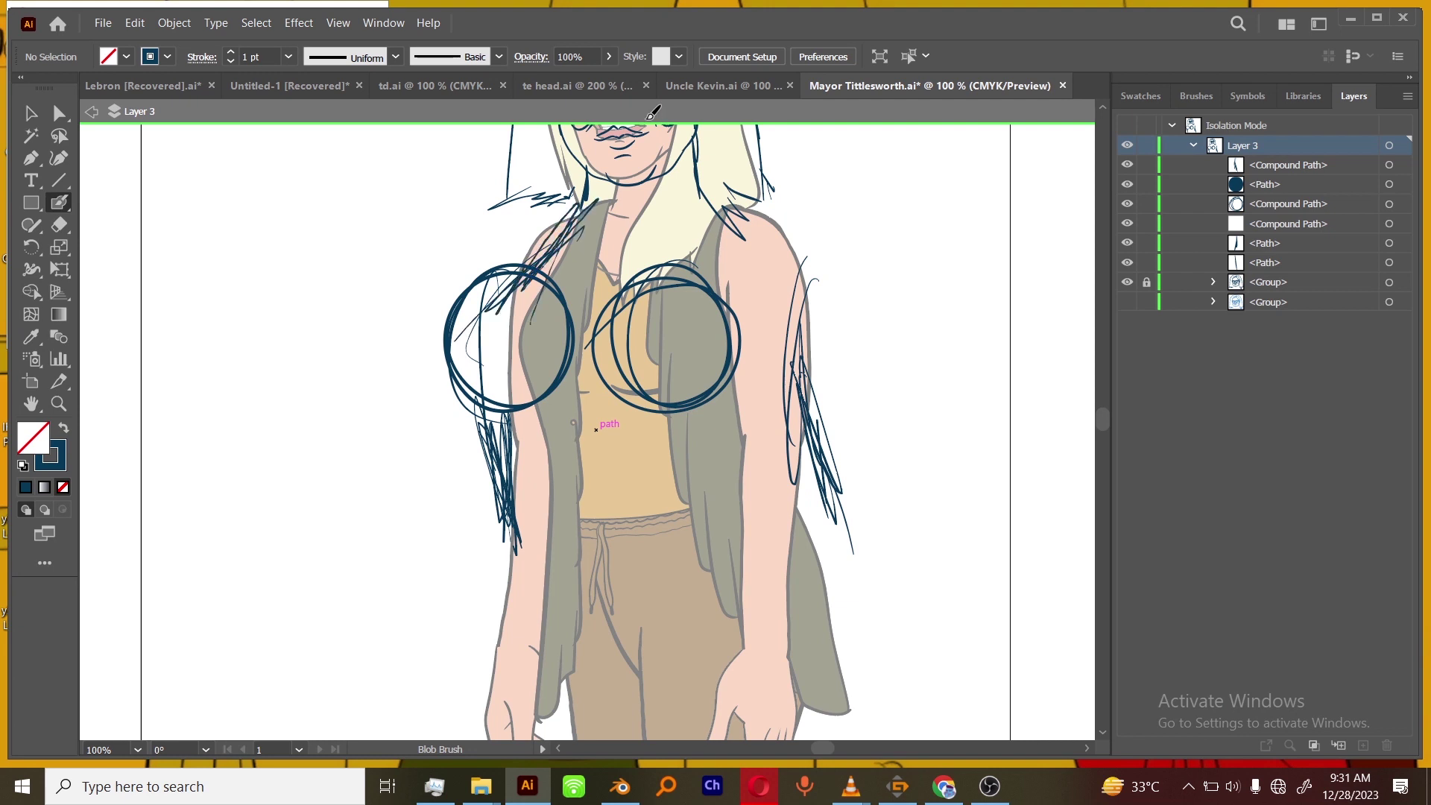
left_click_drag(647, 126, 632, 200)
left_click_drag(704, 280, 792, 404)
mouse_move(788, 490)
left_mouse_down()
mouse_move(822, 343)
mouse_move(837, 536)
left_mouse_up()
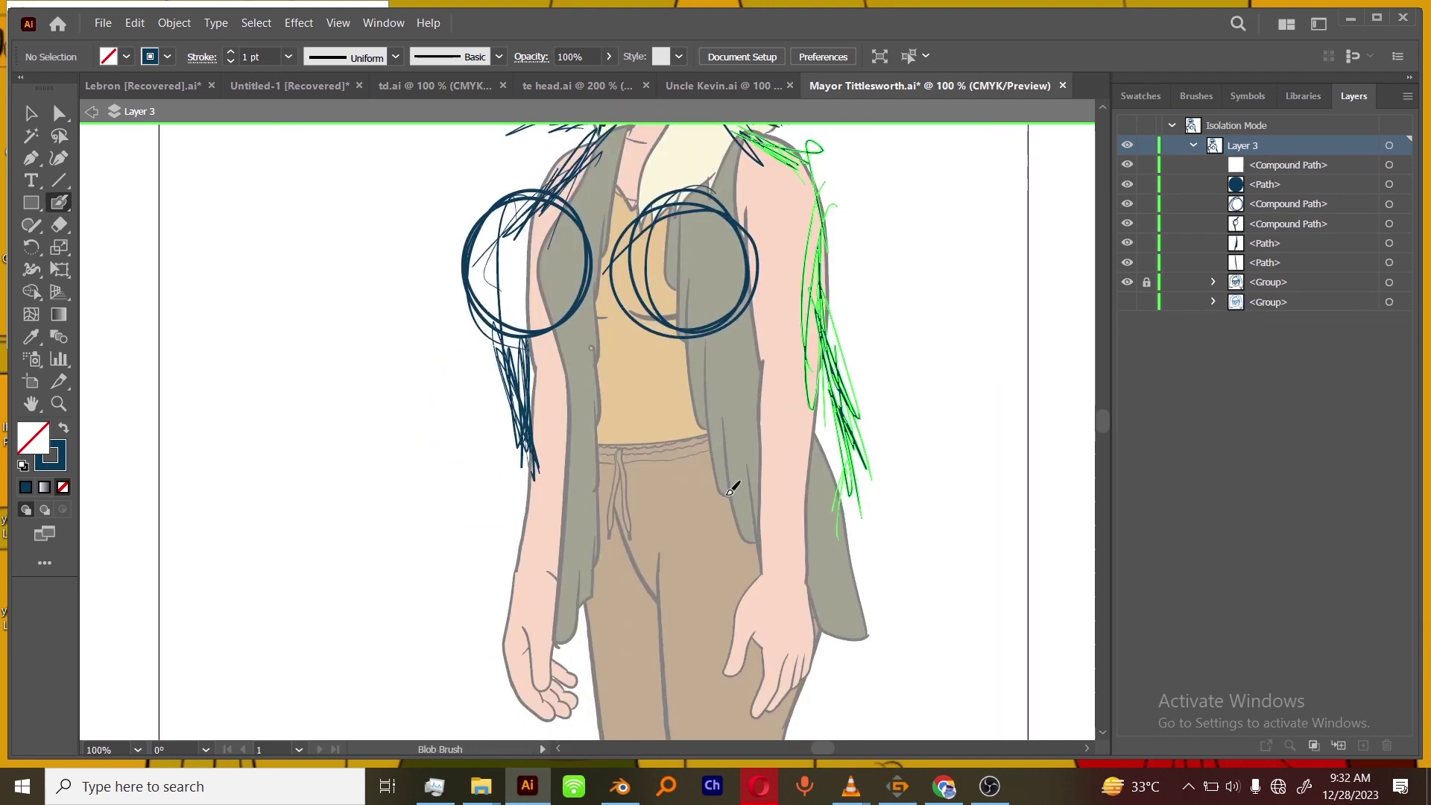
Sketch the pelvis guide at the hips with a waistline, a circle and a downward-pointing triangle.
mouse_move(733, 487)
left_mouse_down()
mouse_move(864, 468)
mouse_move(548, 499)
mouse_move(746, 447)
left_mouse_up()
scroll(702, 479, "down", 1)
mouse_move(723, 559)
left_mouse_down()
mouse_move(827, 395)
mouse_move(622, 596)
left_mouse_up()
left_click_drag(538, 418, 621, 578)
Sketch guide lines for the outer hips and thighs on both sides of the pelvis.
key("ctrl+minus")
key("ctrl+minus")
left_click_drag(732, 636, 749, 619)
key("ctrl+equal")
left_click_drag(792, 562, 780, 514)
key("ctrl+equal")
mouse_move(836, 290)
left_mouse_down()
mouse_move(878, 380)
mouse_move(837, 562)
left_mouse_up()
left_click_drag(887, 388, 842, 548)
left_click_drag(872, 448, 831, 671)
left_click_drag(534, 361, 566, 596)
Continue the outer leg guide lines down to the ankles and join them with a hem line above the shoes.
left_click_drag(819, 578, 805, 317)
key("ctrl+minus")
left_click_drag(768, 297, 706, 685)
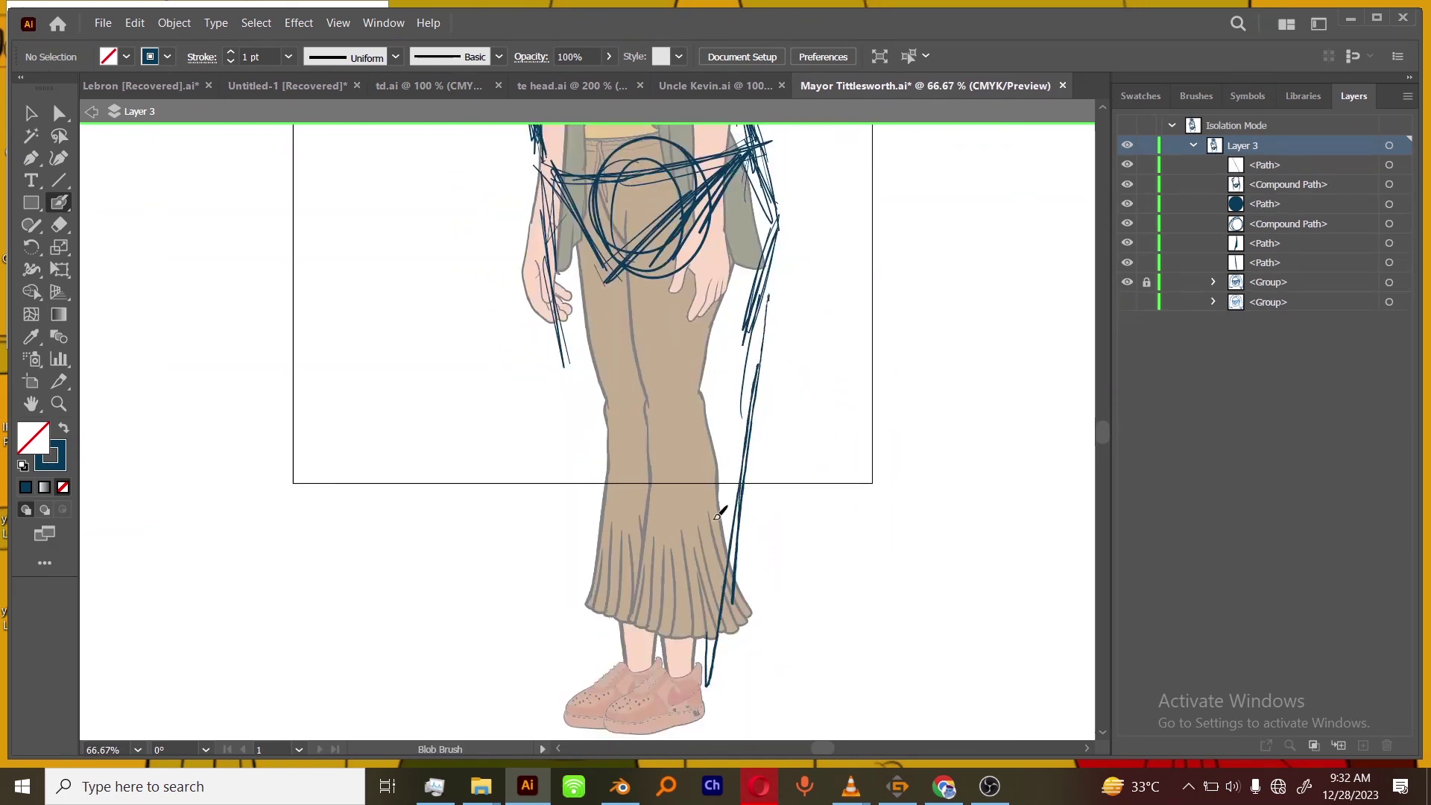
left_click_drag(554, 339, 588, 574)
left_click_drag(551, 348, 572, 600)
key("ctrl+minus")
mouse_move(731, 377)
left_mouse_down()
mouse_move(731, 543)
mouse_move(725, 331)
left_mouse_up()
key("ctrl+equal")
left_click_drag(579, 521, 662, 675)
left_click_drag(603, 661, 727, 661)
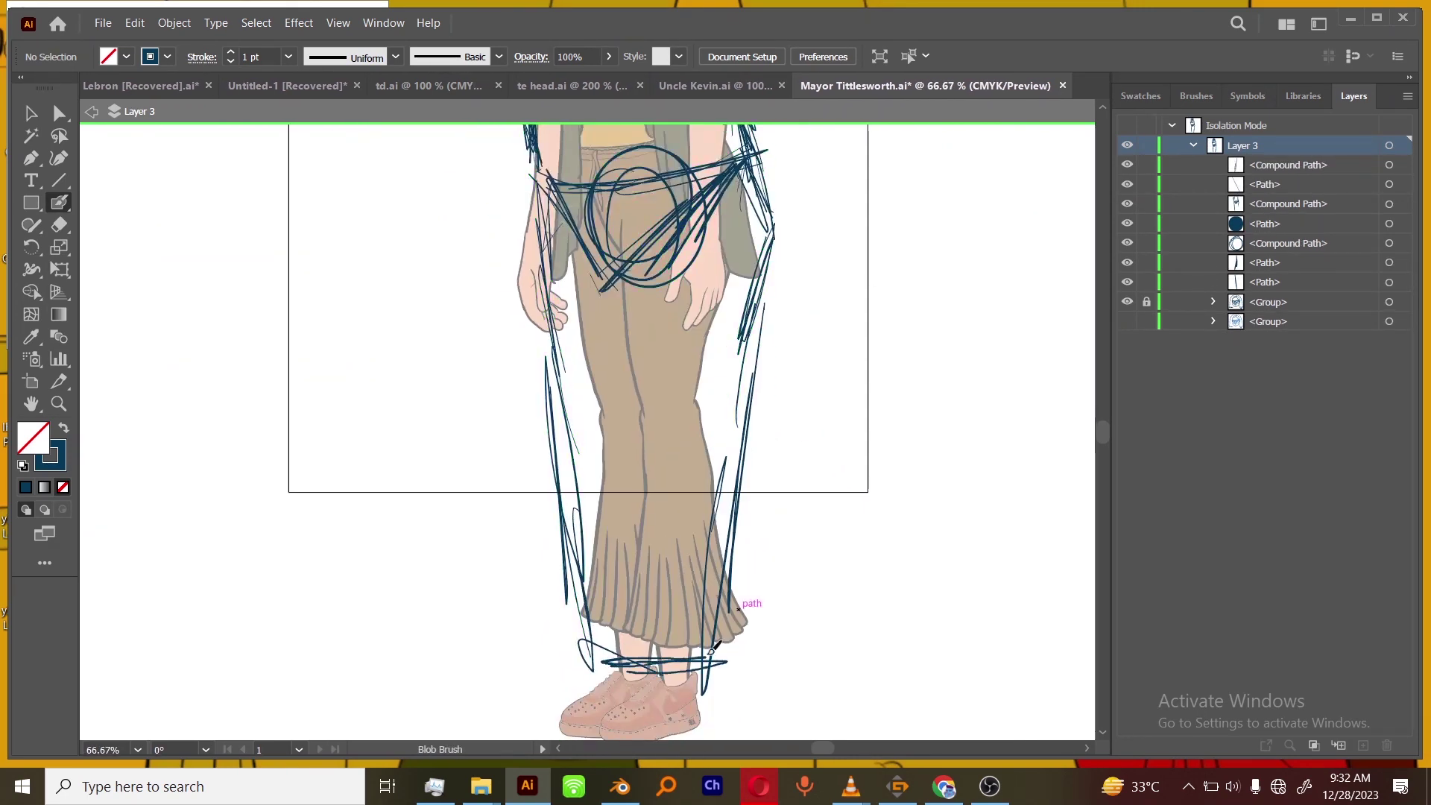
Sketch construction circles over both shoulders.
left_click_drag(715, 246, 737, 623)
key("ctrl+equal")
mouse_move(876, 393)
left_mouse_down()
mouse_move(795, 476)
mouse_move(817, 514)
left_mouse_up()
mouse_move(775, 391)
left_mouse_down()
mouse_move(745, 526)
mouse_move(718, 432)
left_mouse_up()
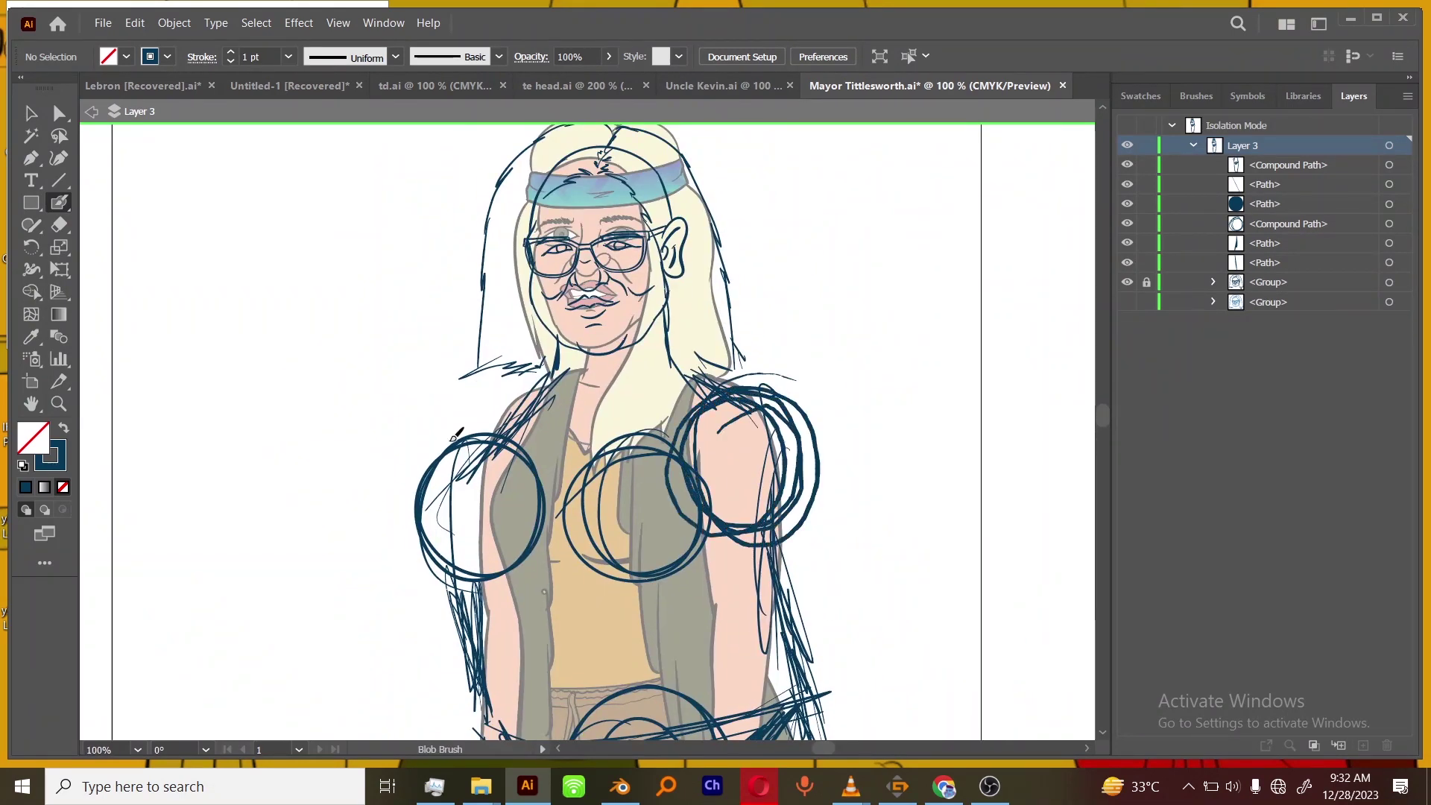
left_click_drag(453, 438, 477, 507)
Group all the unlocked body construction lines on Layer 3.
key("ctrl+minus")
key("ctrl+minus")
key("ctrl+minus")
key("ctrl+minus")
key("ctrl+equal")
key("ctrl+equal")
left_click_drag(805, 642, 804, 590)
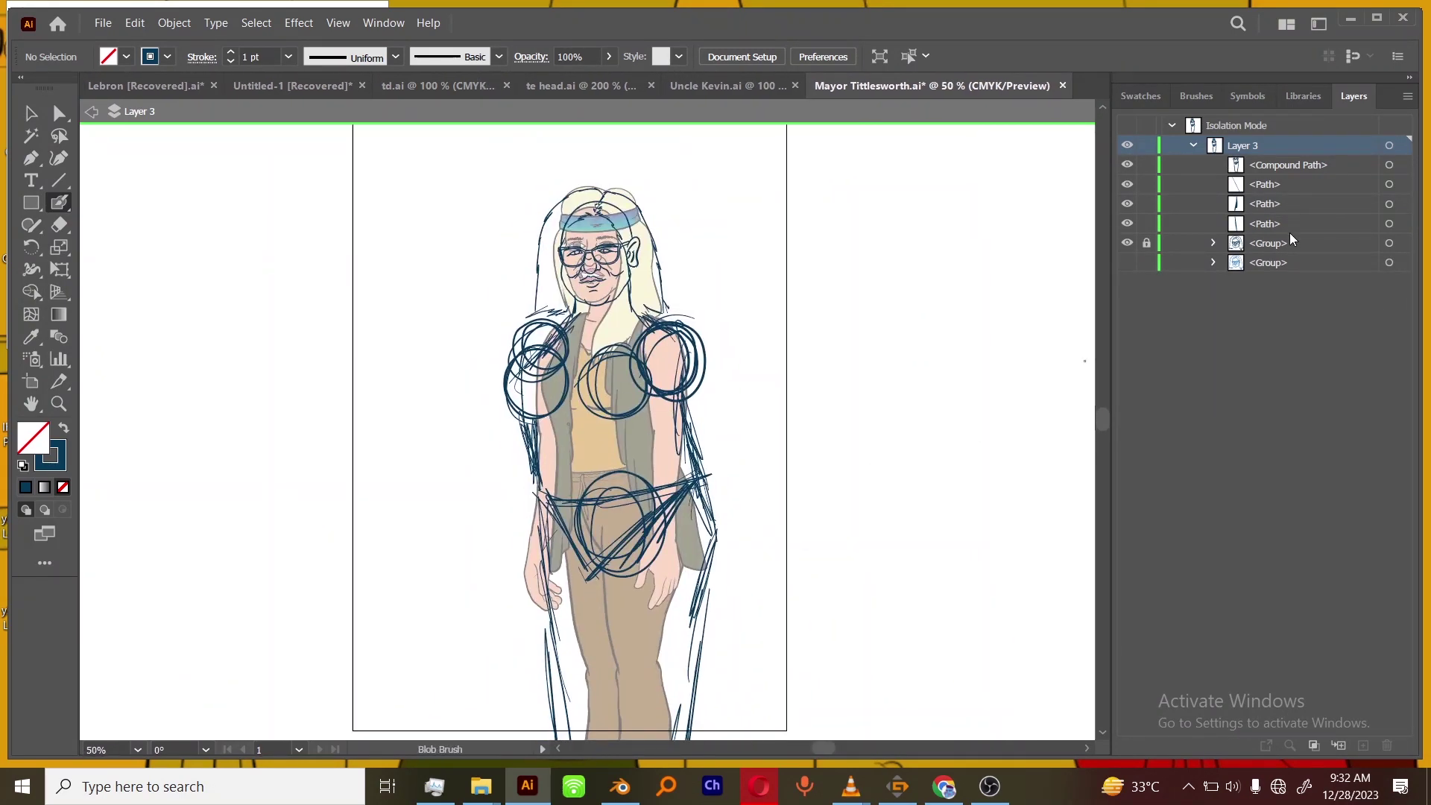
key("ctrl+a")
key("ctrl+g")
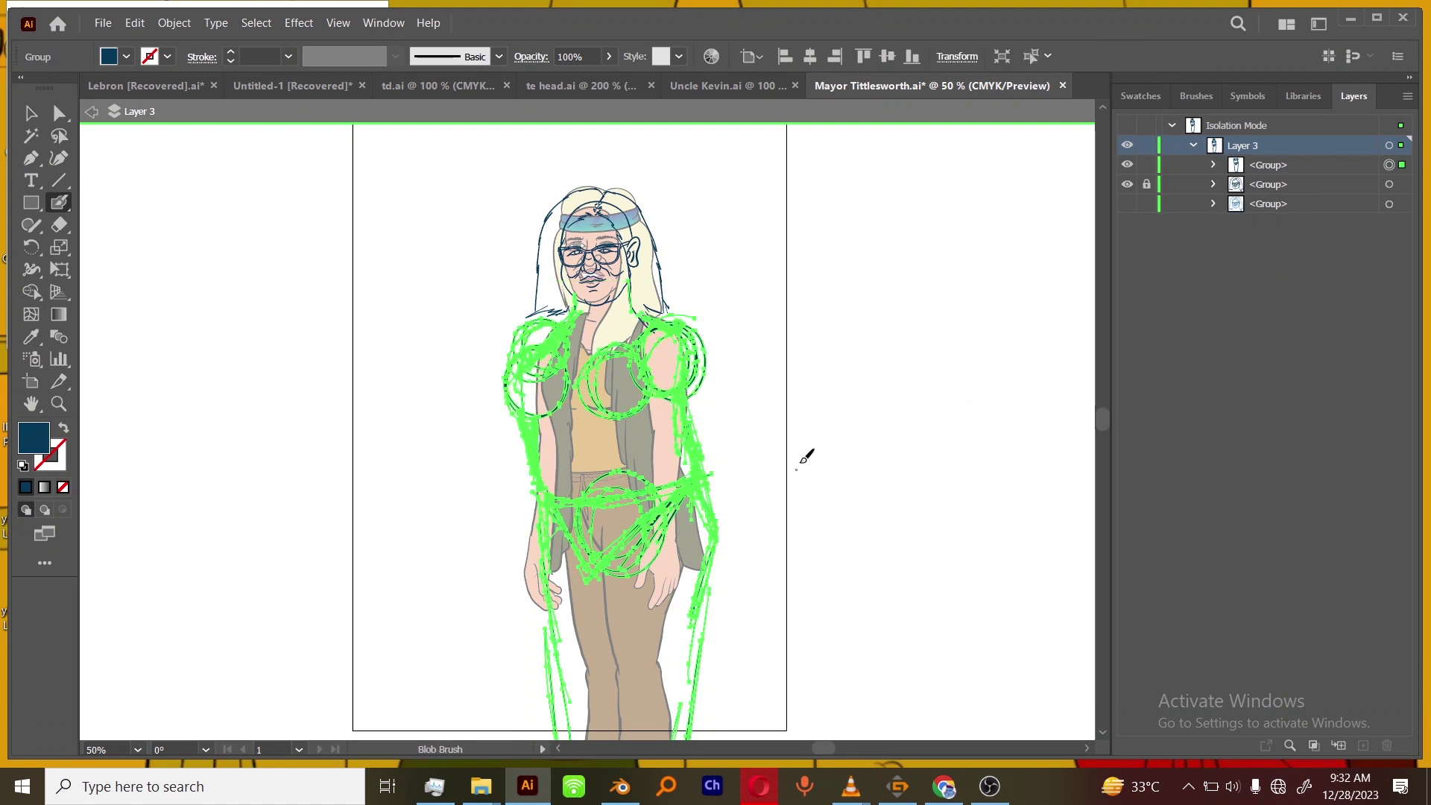
Recolour the body construction group a lighter blue and lock both the body and head groups.
key("ctrl+2")
key("ctrl+alt+2")
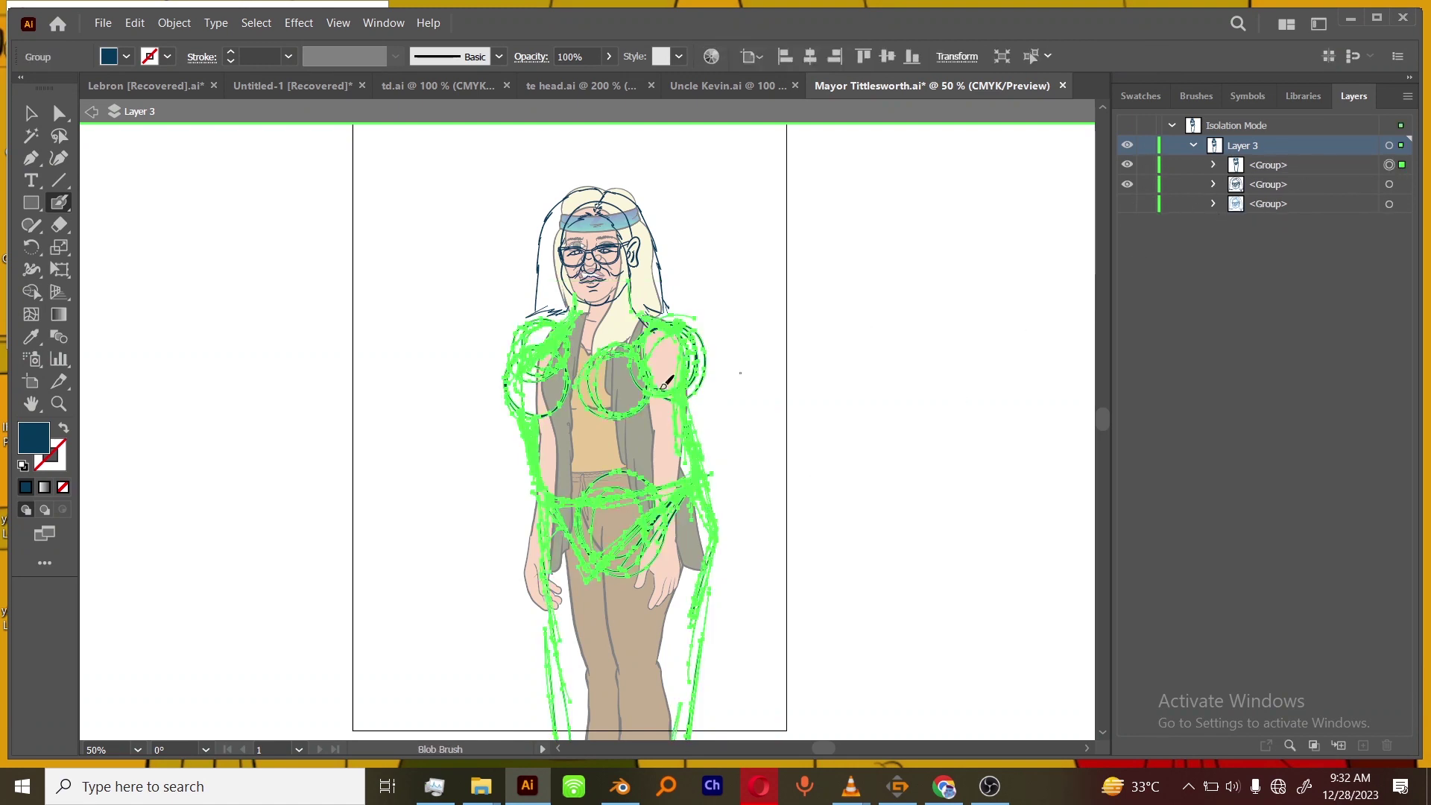
double_click(33, 438)
left_click(851, 277)
left_click(1019, 248)
key("ctrl+2")
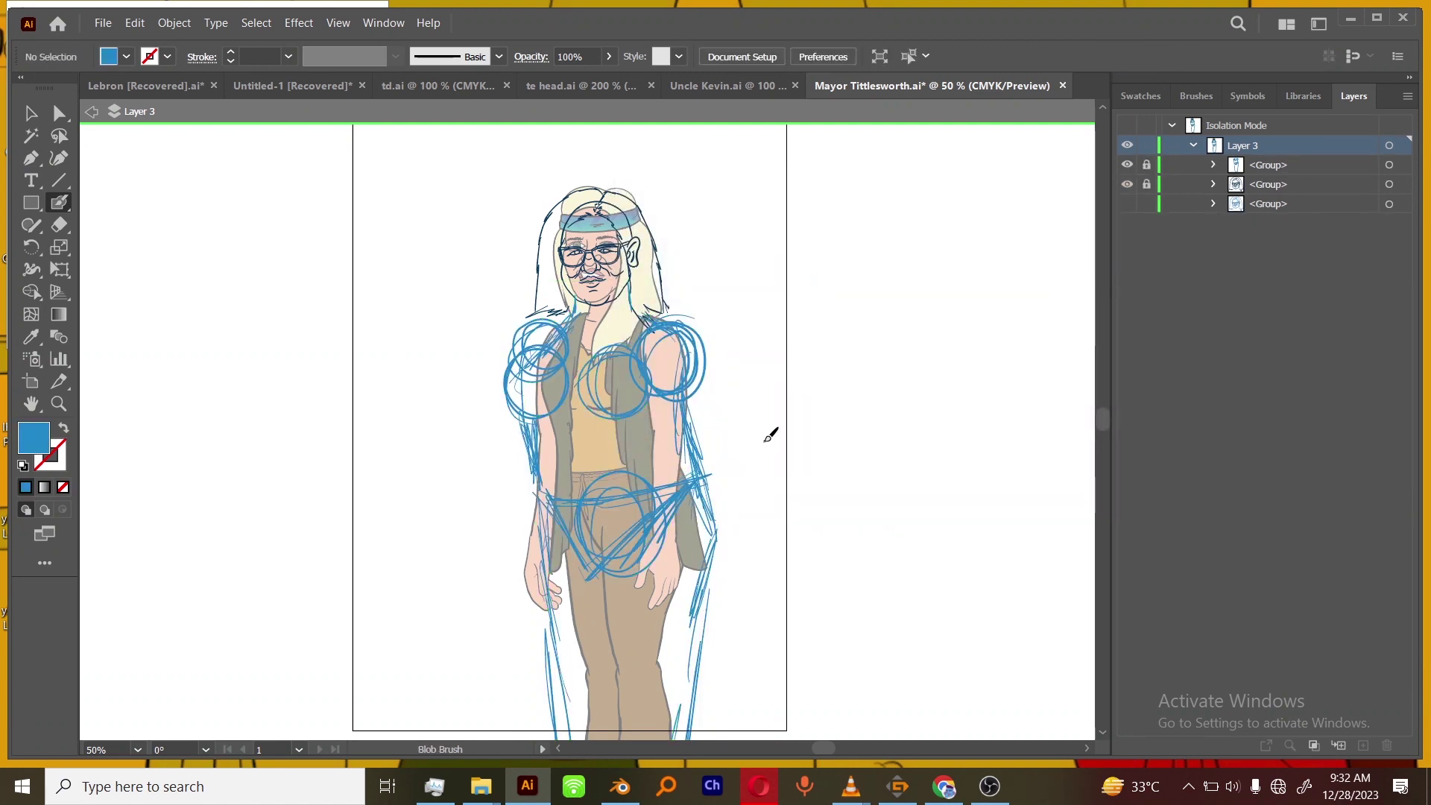
Set the Blob Brush drawing colour to dark red.
double_click(30, 446)
left_click(857, 235)
left_click(890, 240)
left_click(857, 313)
left_click(1021, 244)
Draw both sides of the neck in dark red below the jaw and ear.
key("ctrl+equal")
key("ctrl+equal")
key("ctrl+equal")
mouse_move(724, 332)
left_mouse_down()
mouse_move(769, 568)
mouse_move(762, 717)
left_mouse_up()
key("ctrl+equal")
left_click_drag(798, 291, 827, 447)
key("ctrl+z")
left_click_drag(799, 298, 826, 425)
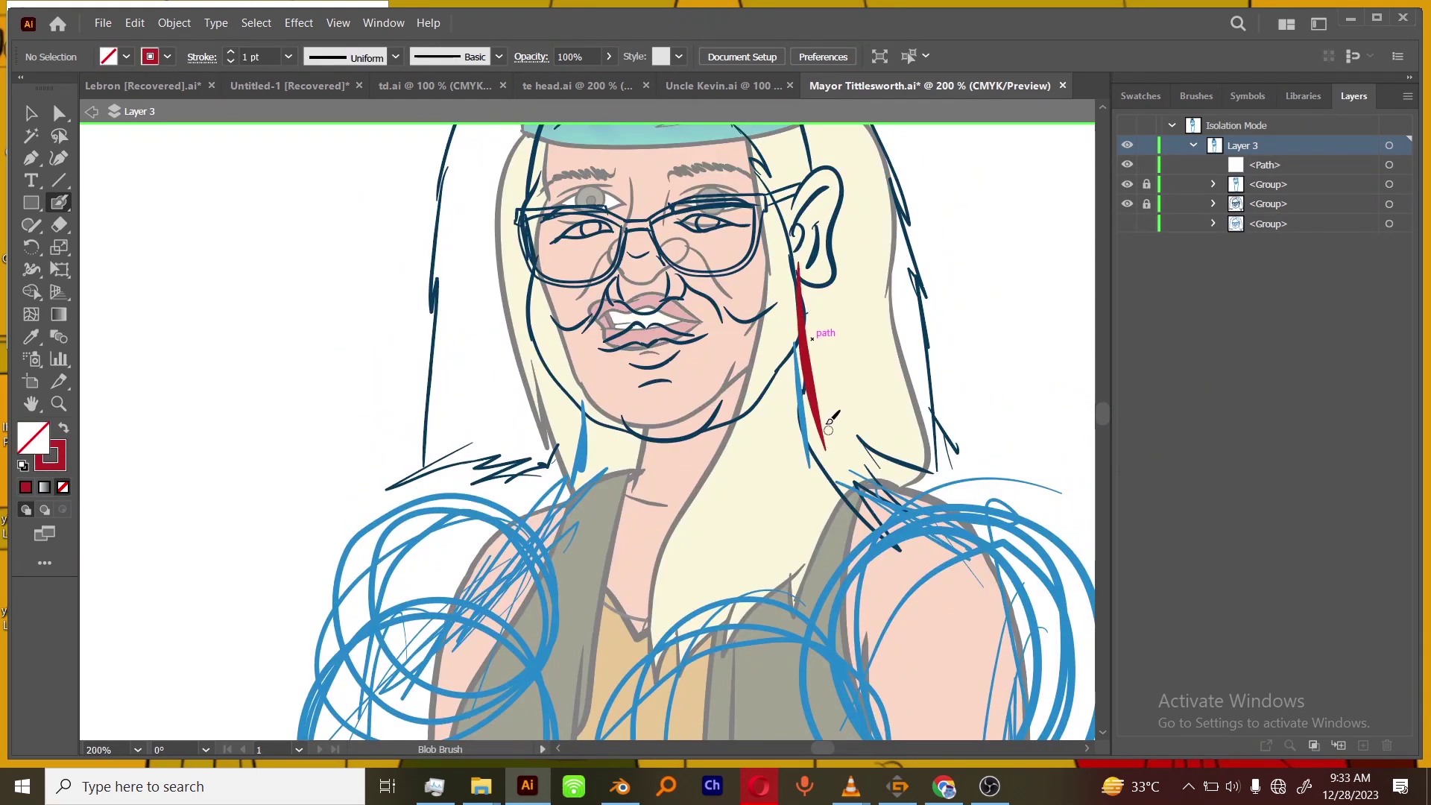
key("ctrl+z")
left_click_drag(807, 263, 827, 423)
left_click_drag(578, 354, 585, 469)
Draw a V-shaped red neckline from the two neck lines to the upper chest.
left_click_drag(790, 697, 805, 555)
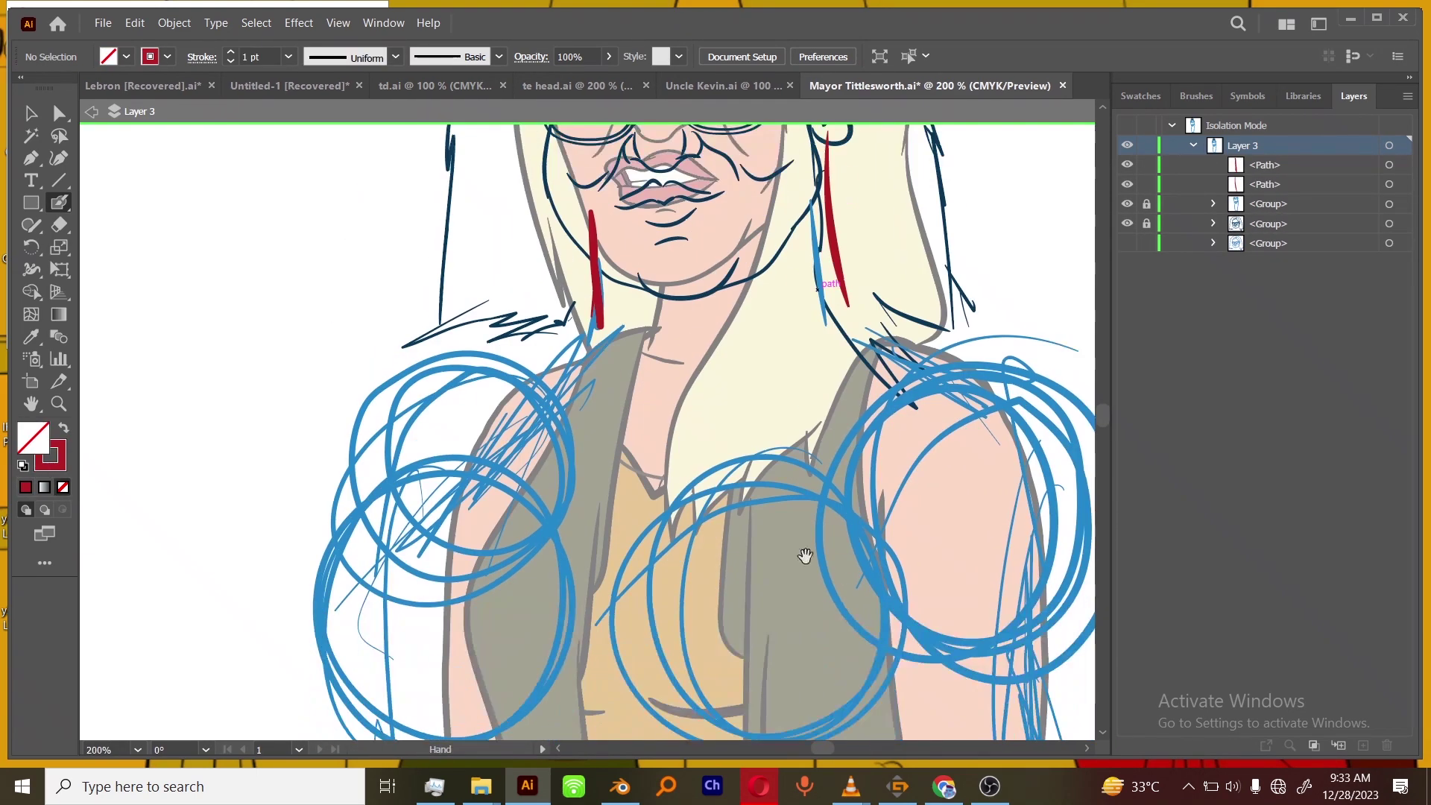
left_click_drag(902, 604, 889, 601)
key("ctrl+minus")
key("ctrl+minus")
key("ctrl+minus")
key("ctrl+equal")
key("ctrl+equal")
key("ctrl+equal")
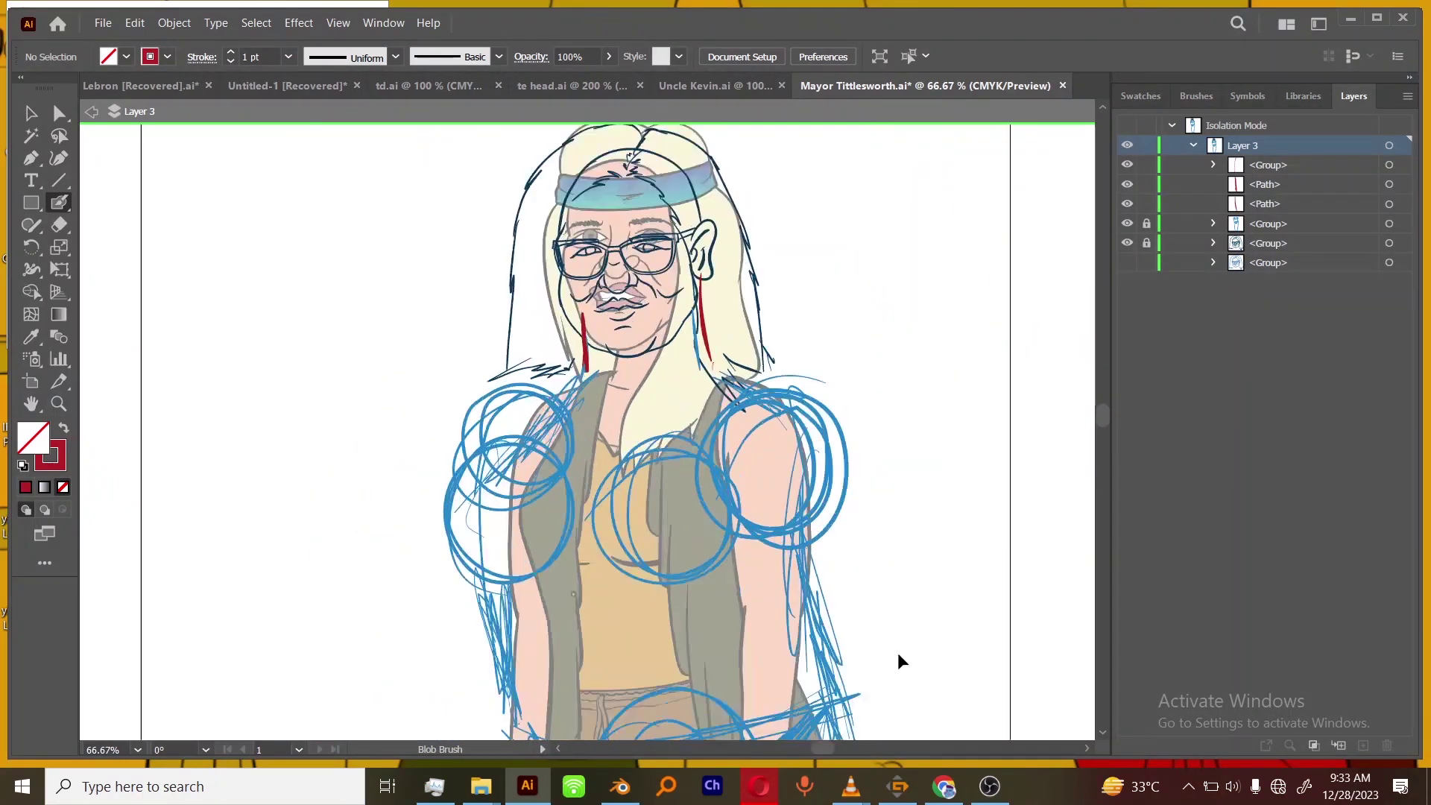
mouse_move(837, 300)
left_mouse_down()
mouse_move(654, 395)
mouse_move(668, 402)
mouse_move(659, 424)
left_mouse_up()
key("ctrl+z")
left_click_drag(750, 373, 600, 424)
left_click_drag(568, 317, 644, 410)
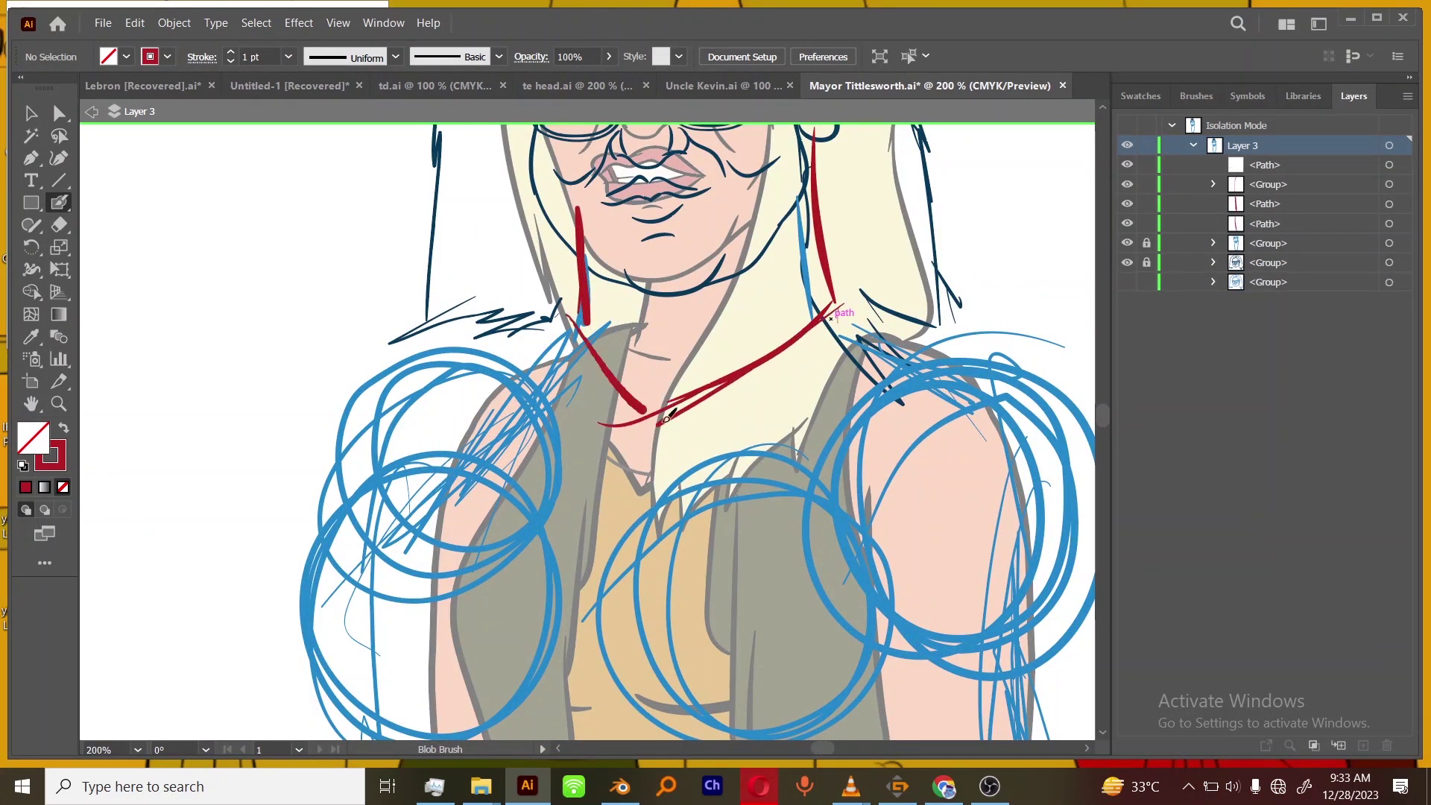
Draw the front line from the neckline down the torso and contour the chest along the guide circles.
key("ctrl+minus")
key("ctrl+minus")
mouse_move(596, 227)
left_mouse_down()
mouse_move(589, 440)
mouse_move(604, 600)
left_mouse_up()
key("ctrl+plus")
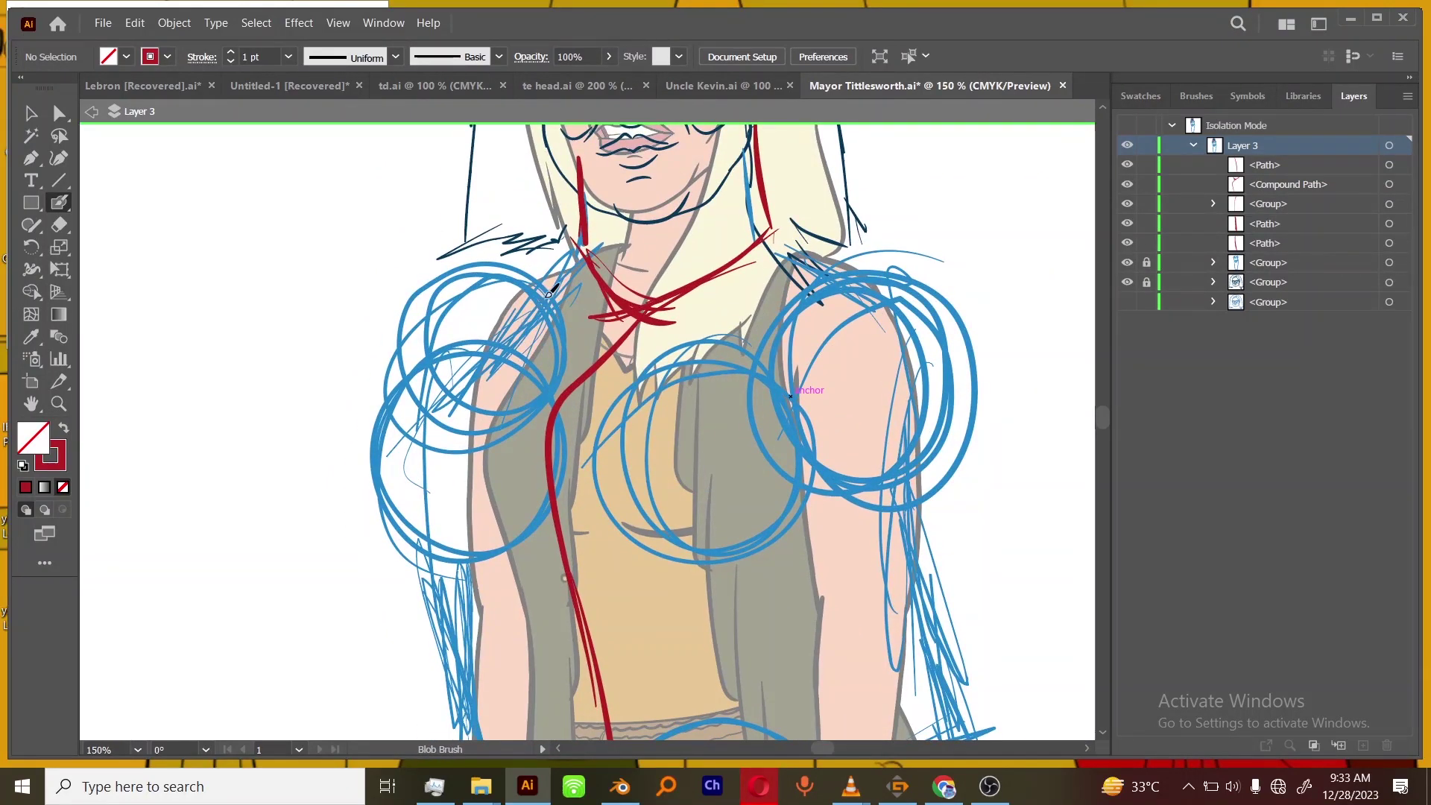
mouse_move(552, 292)
left_mouse_down()
mouse_move(407, 447)
mouse_move(418, 563)
mouse_move(760, 560)
left_mouse_up()
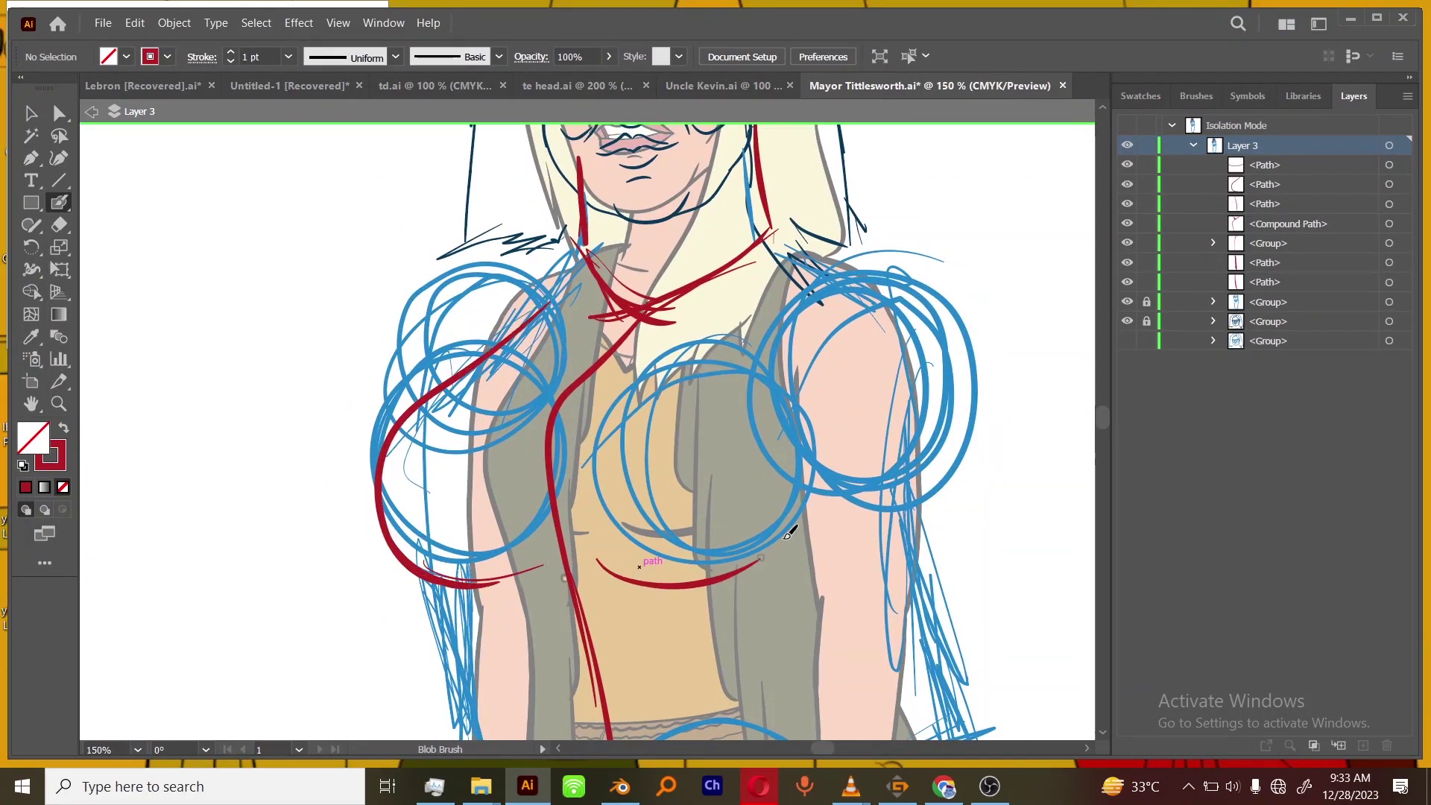
left_click_drag(611, 570, 713, 593)
Extend the front line towards the hips and draw the outer torso sides from the chest down.
mouse_move(834, 665)
left_mouse_down()
mouse_move(811, 445)
mouse_move(782, 487)
left_mouse_up()
left_click_drag(537, 432, 564, 563)
left_click_drag(810, 361, 788, 462)
mouse_move(825, 370)
left_mouse_down()
mouse_move(843, 563)
mouse_move(886, 676)
left_mouse_up()
left_click_drag(844, 532, 899, 669)
left_click_drag(732, 643, 721, 559)
left_click_drag(349, 424, 409, 642)
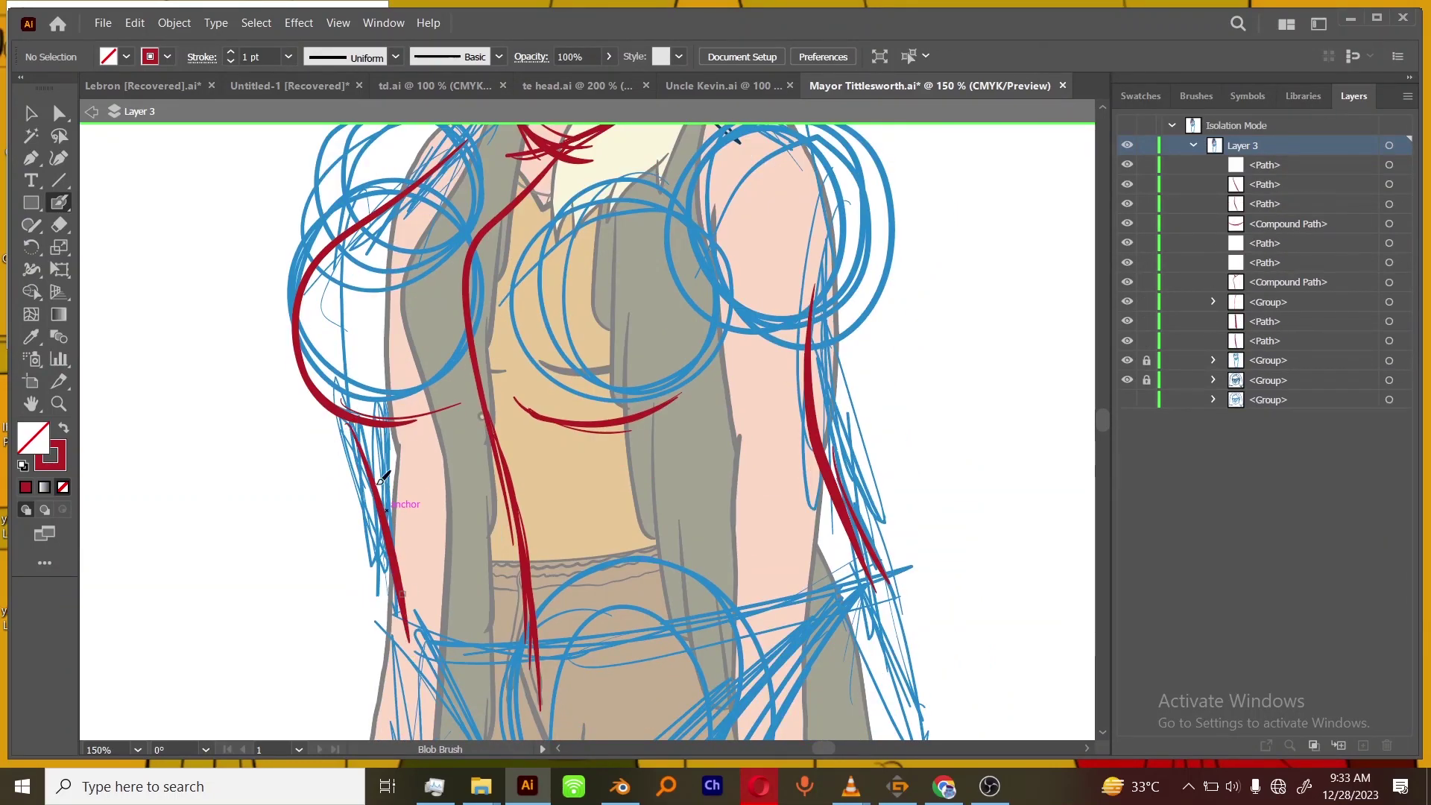
Draw a curved red hip line across the lower torso, joining the two outer torso sides.
key("ctrl+minus")
key("ctrl+minus")
key("ctrl+minus")
key("ctrl+plus")
key("ctrl+plus")
left_click_drag(883, 619, 888, 489)
key("ctrl+plus")
left_click_drag(875, 195, 876, 583)
key("ctrl+plus")
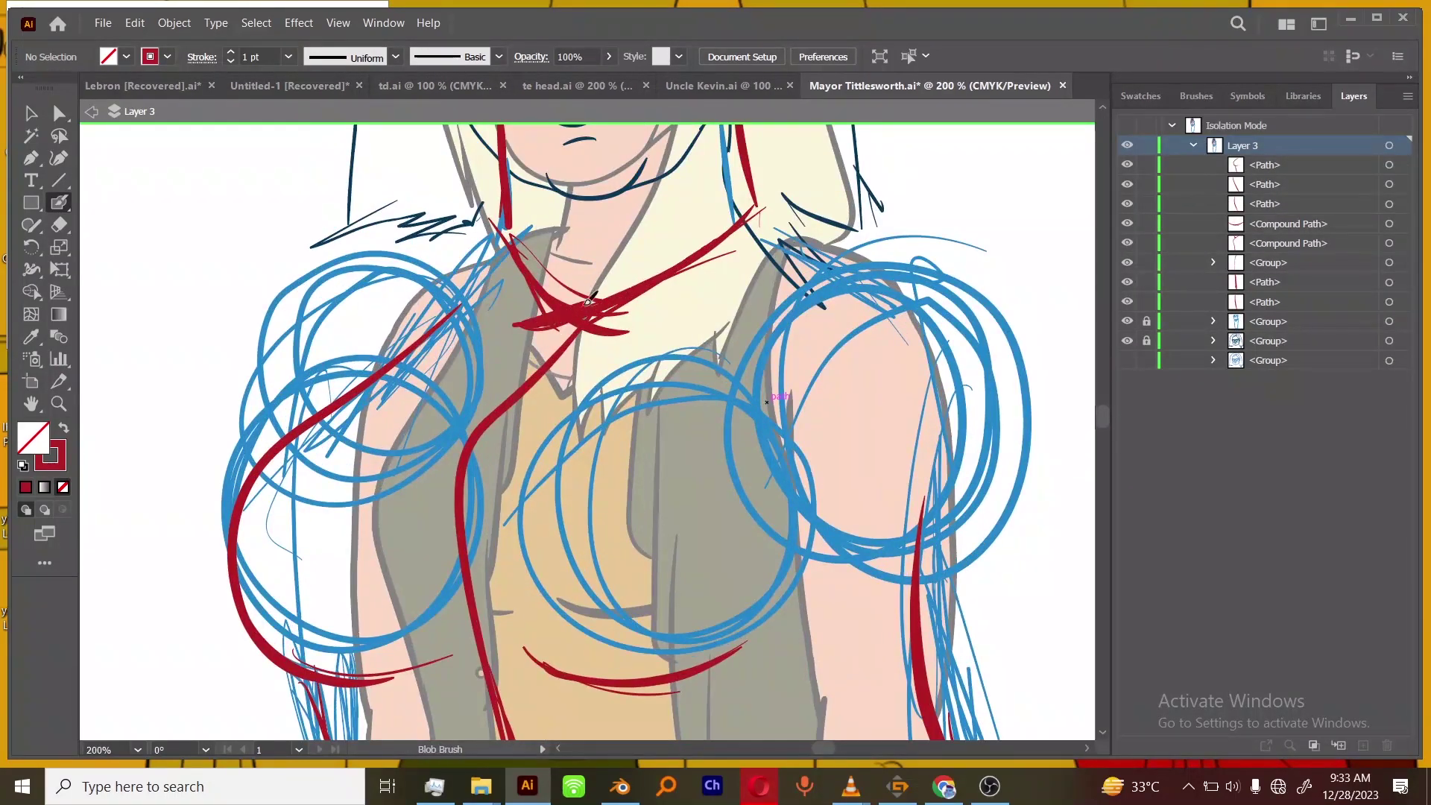
scroll(569, 313, "down", 3)
scroll(441, 362, "up", 2)
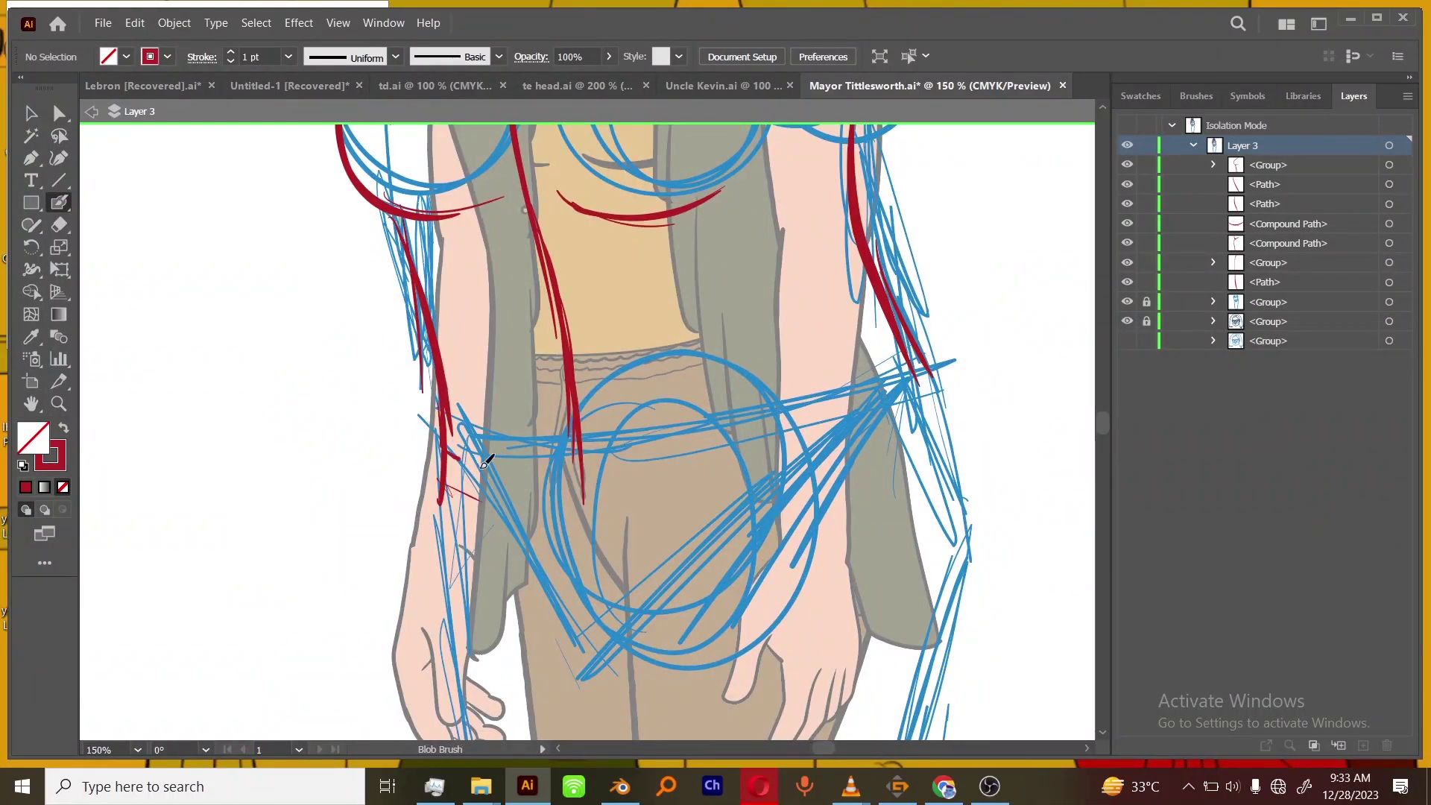
left_click_drag(457, 458, 921, 396)
left_click_drag(705, 460, 945, 358)
Draw the outer thigh contour bulging out from the end of the hip line and running down towards the knee.
key("ctrl+minus")
key("ctrl+minus")
key("ctrl+minus")
key("ctrl+minus")
left_click_drag(908, 610, 932, 482)
key("ctrl+plus")
key("ctrl+plus")
left_click_drag(916, 404, 906, 563)
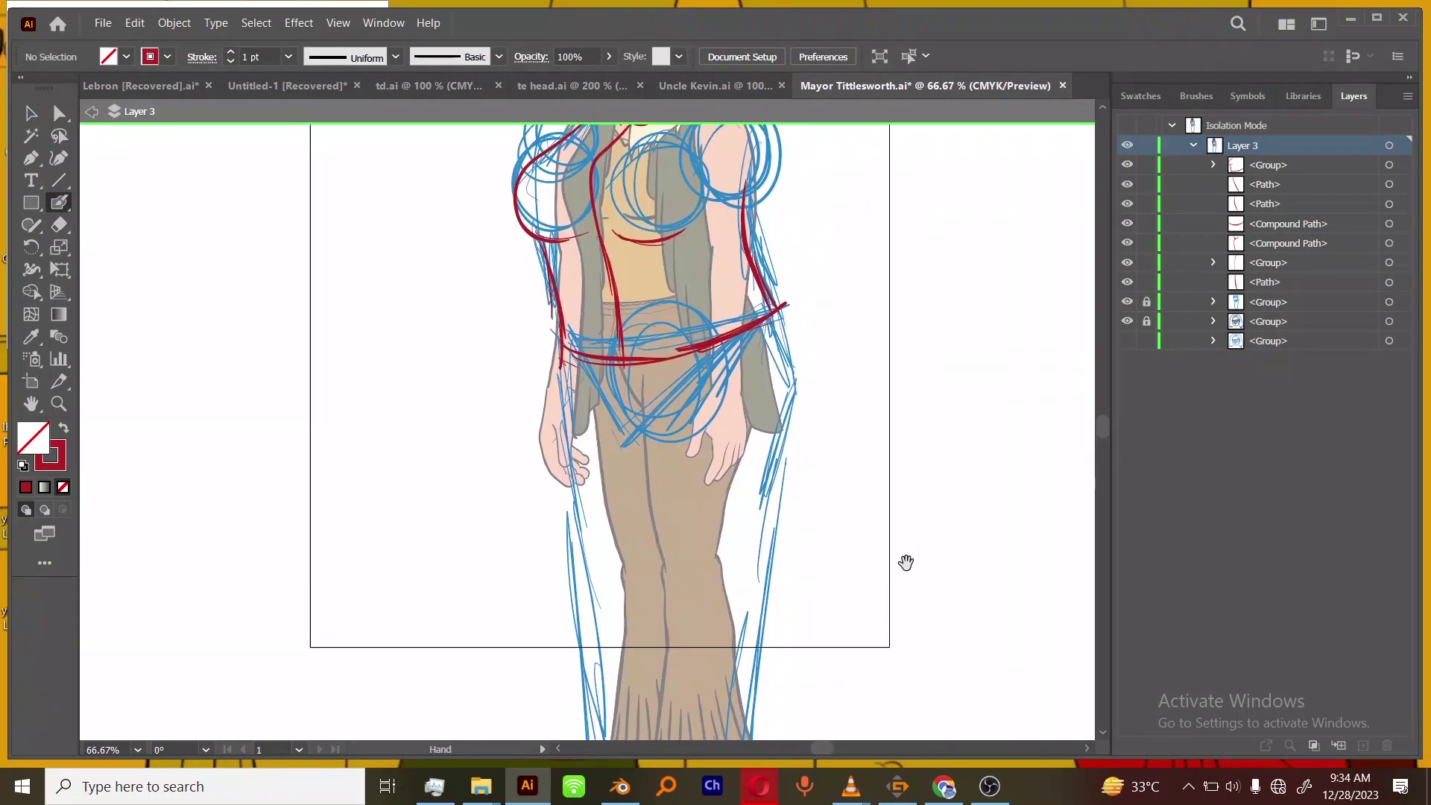
scroll(917, 534, "down", 1)
scroll(850, 572, "up", 1)
scroll(840, 521, "down", 2)
scroll(767, 508, "up", 2)
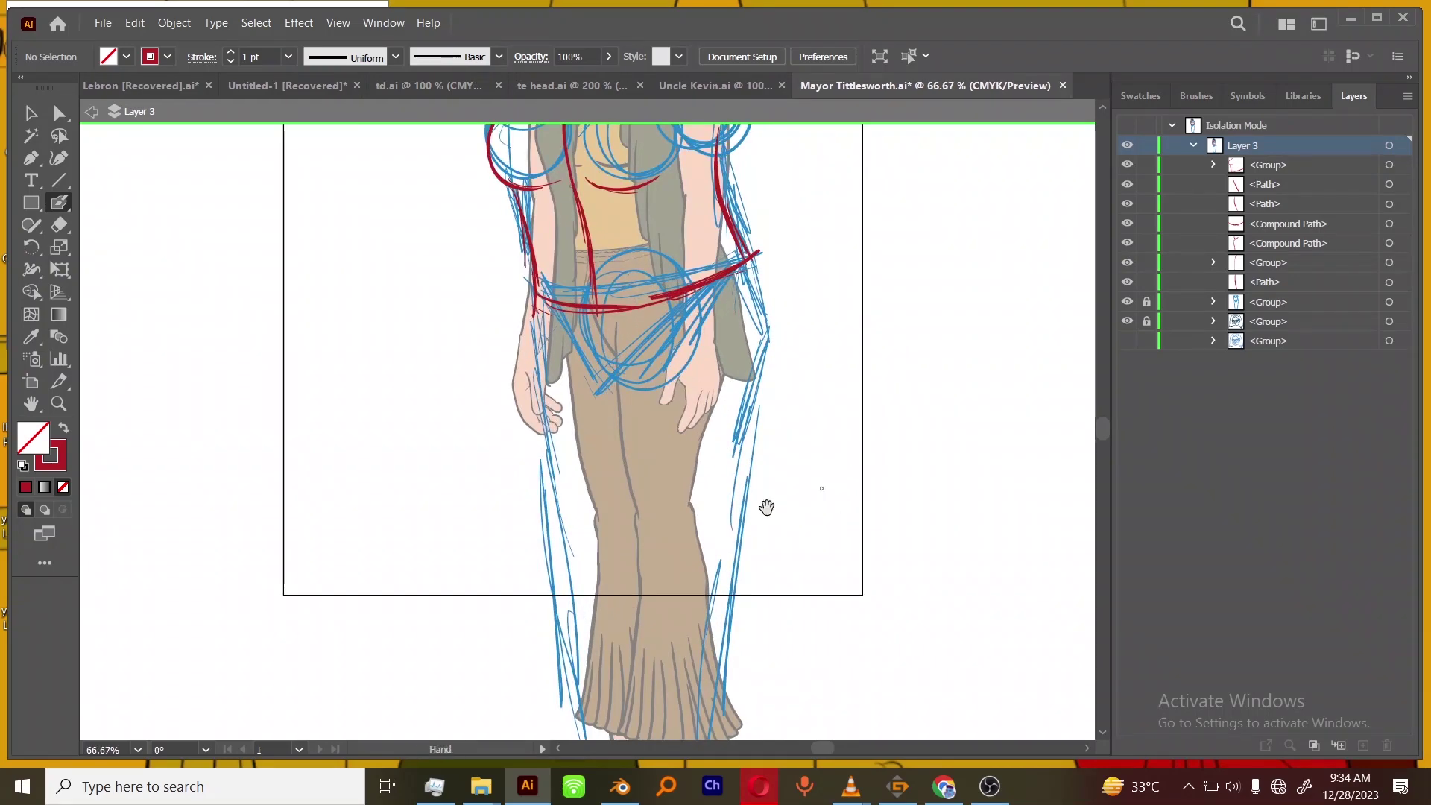
scroll(717, 320, "up", 1)
left_click_drag(764, 231, 754, 551)
left_click_drag(783, 492, 759, 639)
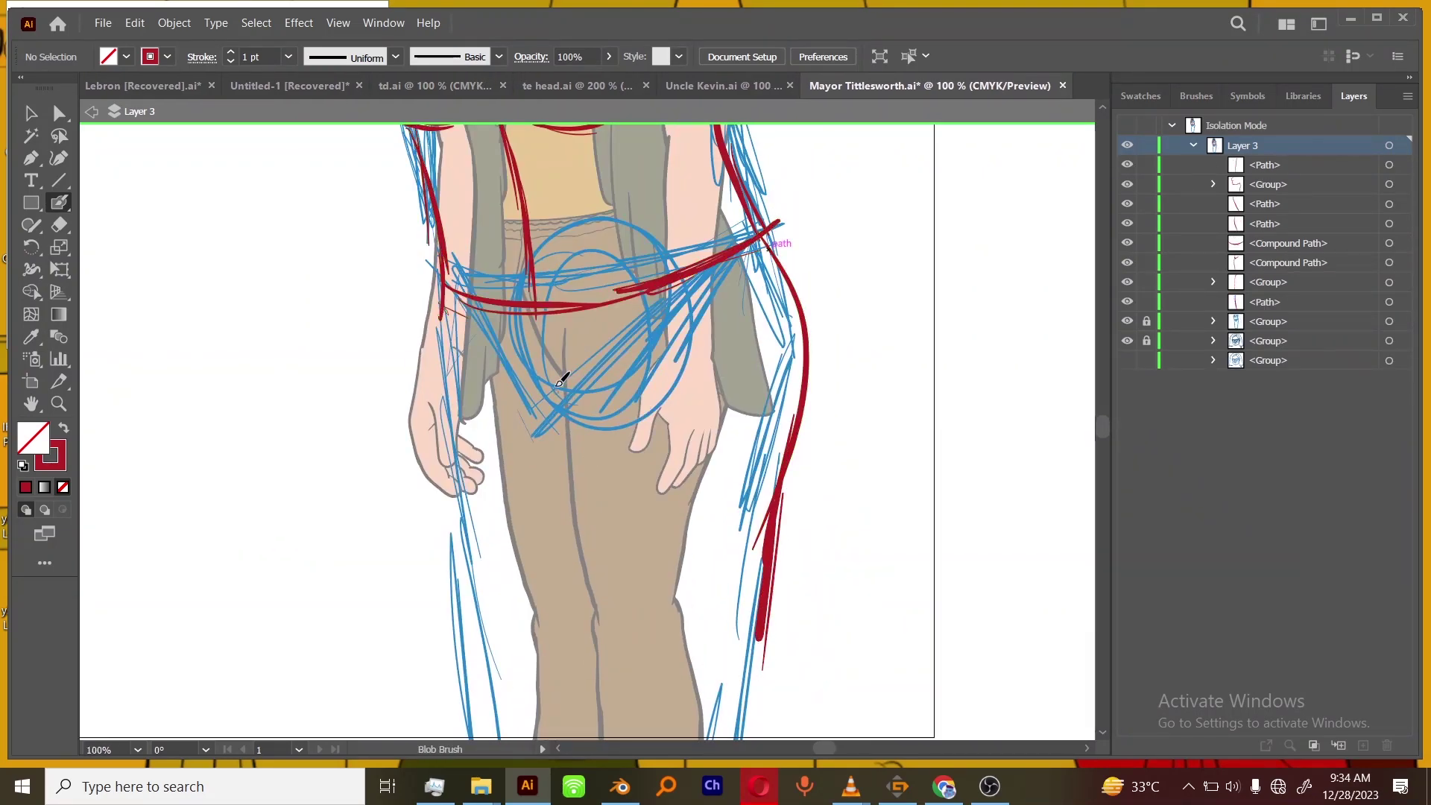
Draw the inner thigh line from the crotch to the knee and a curved knee line connecting it to the outer contour.
left_click_drag(557, 407, 599, 626)
left_click_drag(580, 540, 611, 647)
left_click_drag(796, 667, 826, 482)
mouse_move(756, 389)
left_mouse_down()
mouse_move(661, 441)
mouse_move(792, 447)
left_mouse_up()
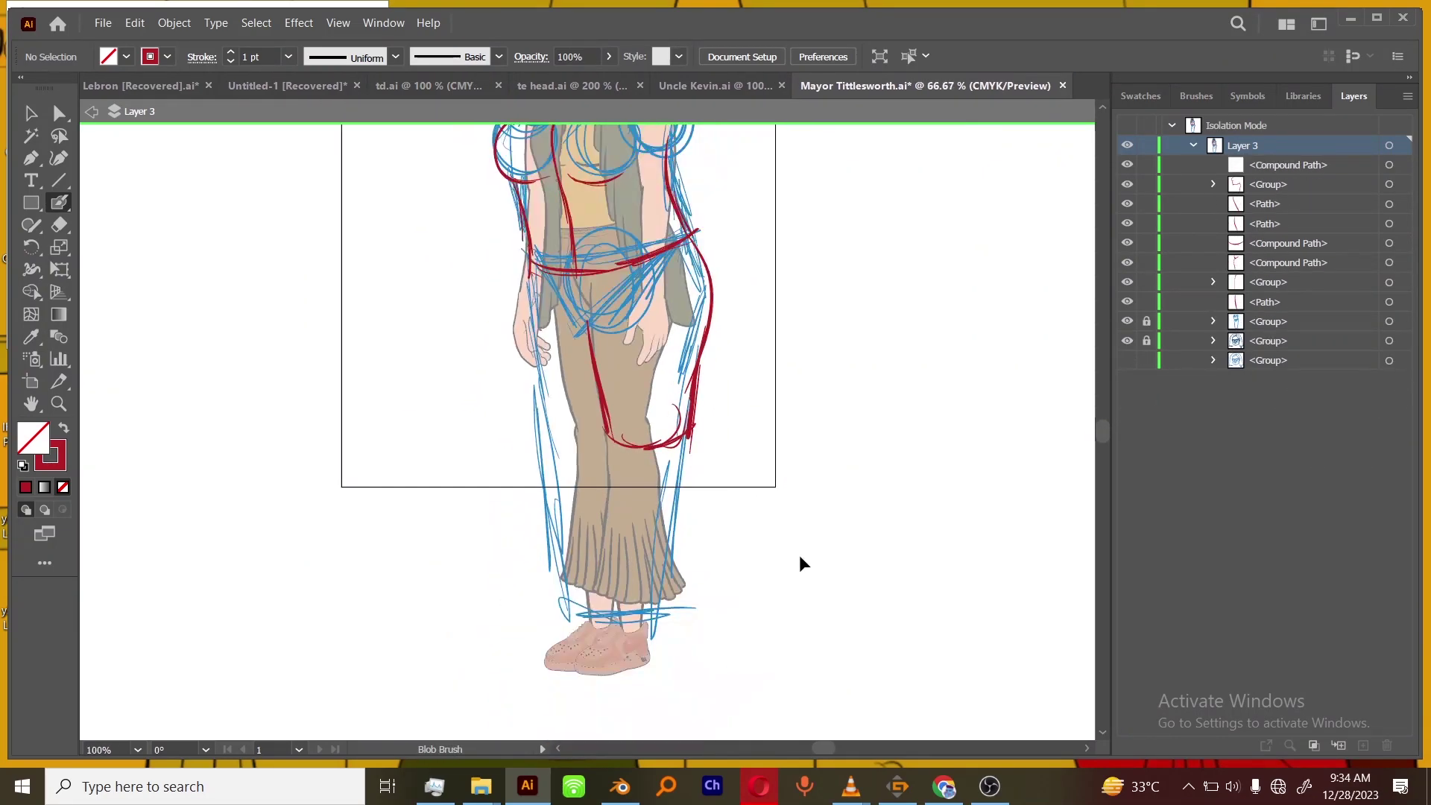
Draw the outer lower-leg contour from the knee to the hem and a short inner line just below the knee.
scroll(801, 562, "down", 1)
scroll(824, 310, "up", 1)
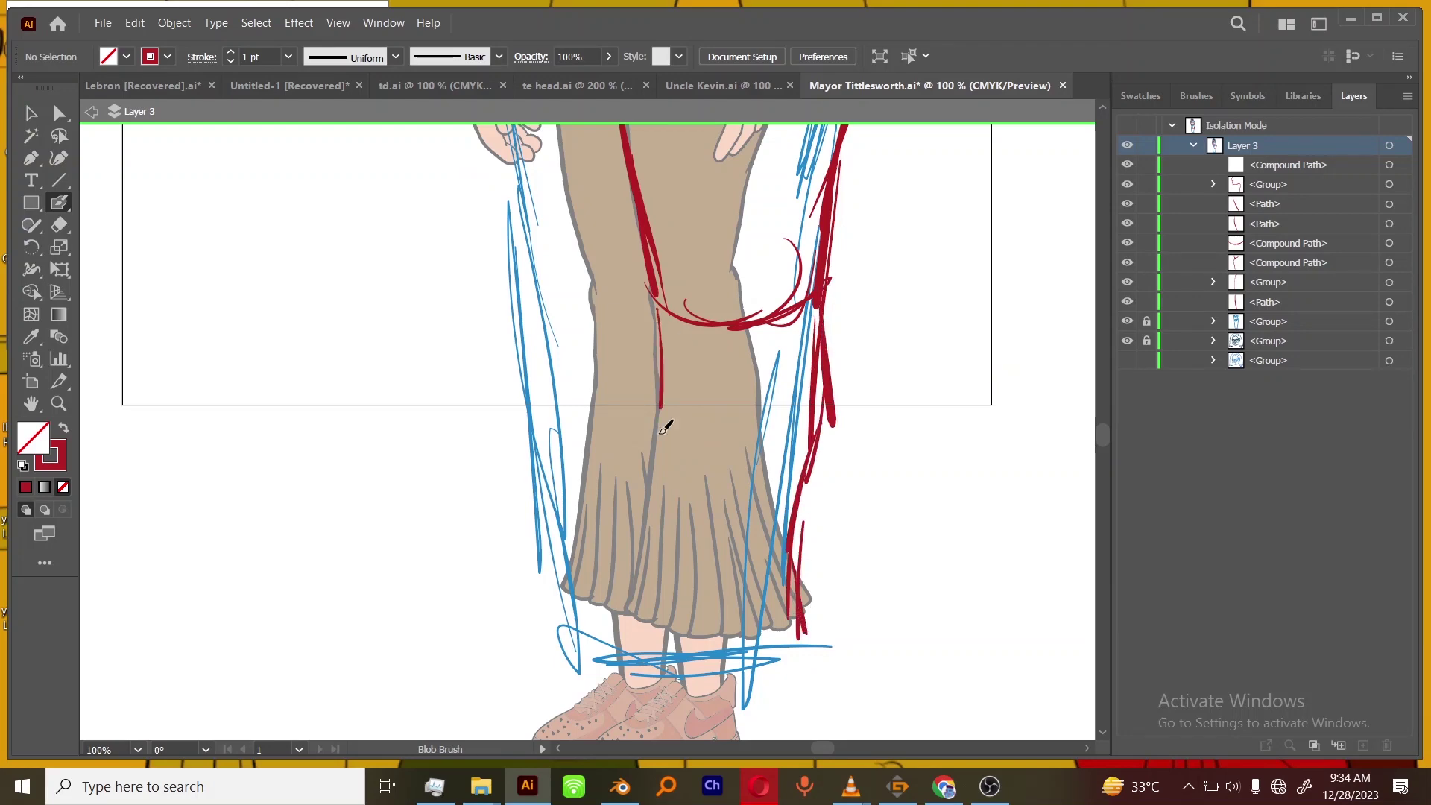
left_click_drag(660, 434, 659, 436)
left_click_drag(657, 399, 632, 635)
mouse_move(634, 617)
left_mouse_down()
mouse_move(640, 653)
mouse_move(697, 654)
left_mouse_up()
key("ctrl+minus")
key("ctrl+minus")
key("ctrl+equal")
key("ctrl+equal")
key("ctrl+z")
key("ctrl+z")
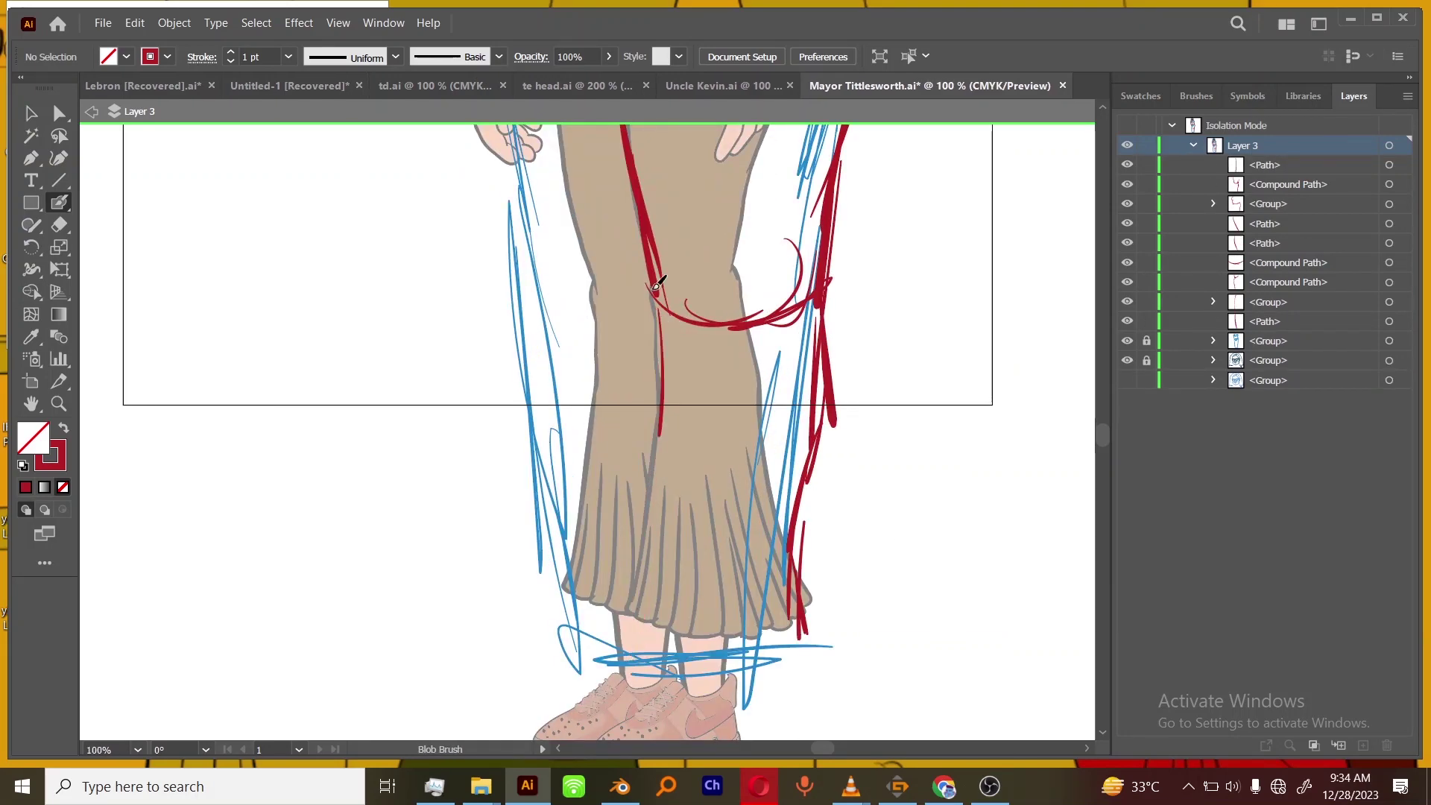
Draw the inner lower-leg line from the knee down to the ankle and close the trouser leg with a hem.
left_click_drag(656, 286, 675, 642)
scroll(862, 620, "down", 2)
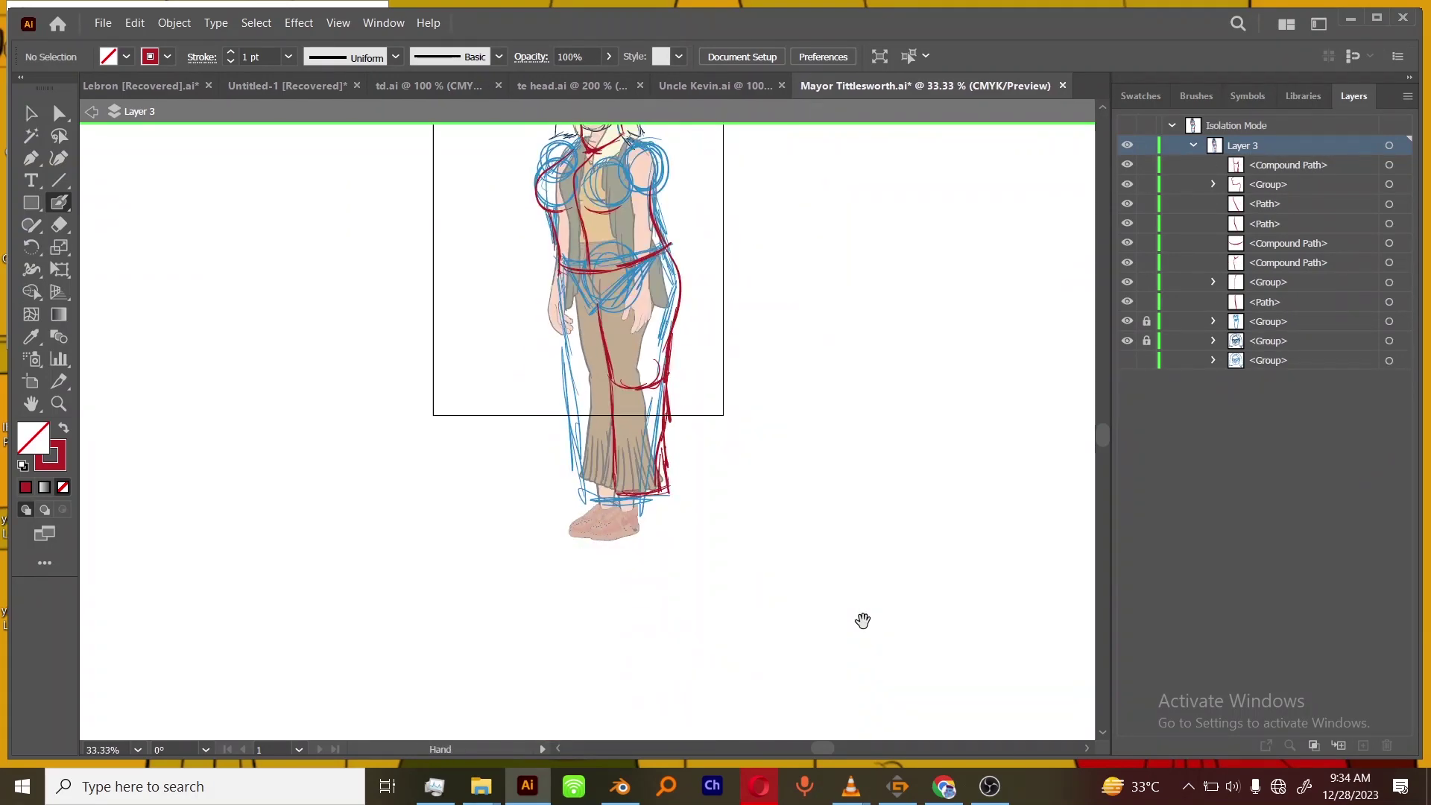
scroll(875, 511, "up", 4)
Draw the ankle below the hem, the shoe's curved collar and the back edge of its heel.
left_click_drag(659, 397, 690, 445)
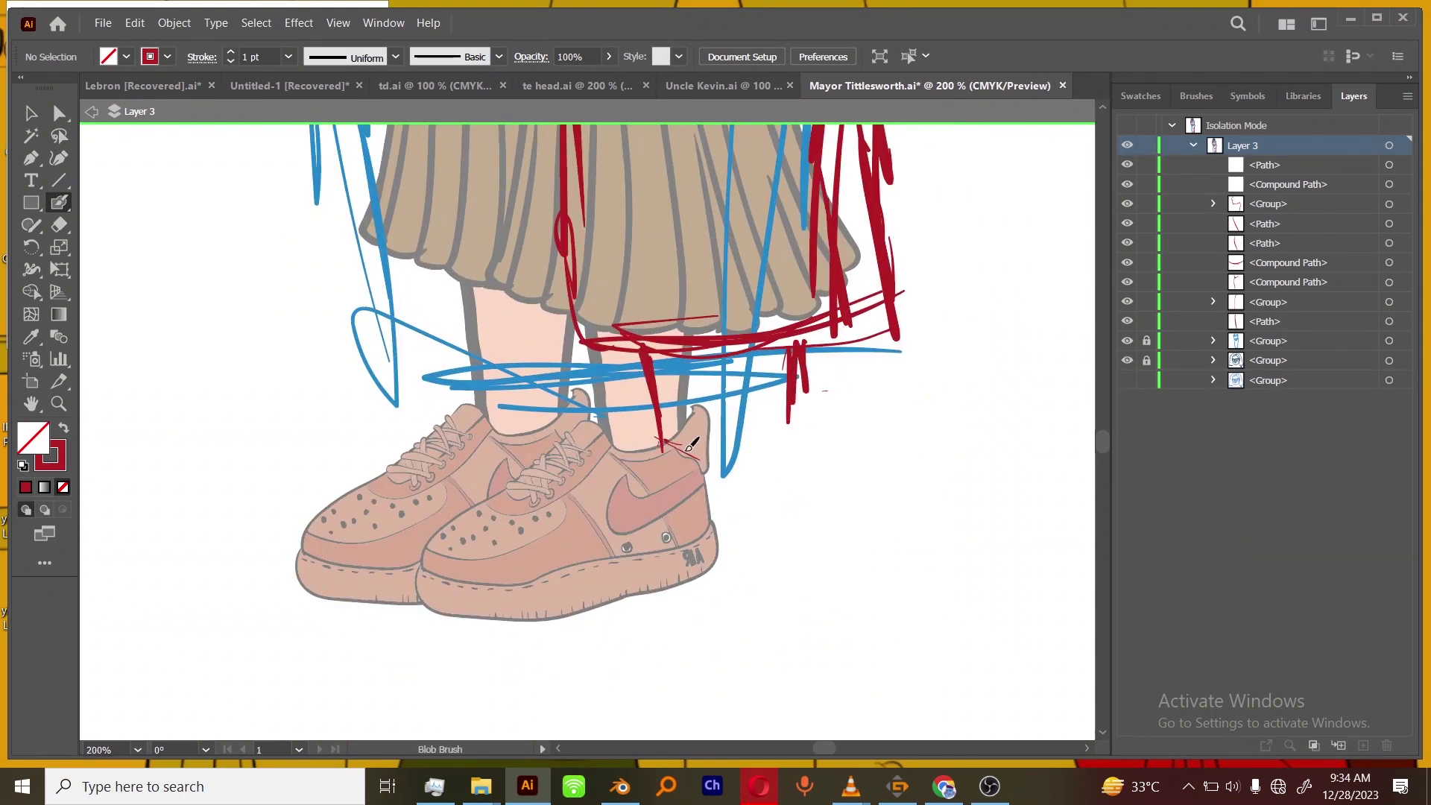
left_click_drag(796, 403, 838, 389)
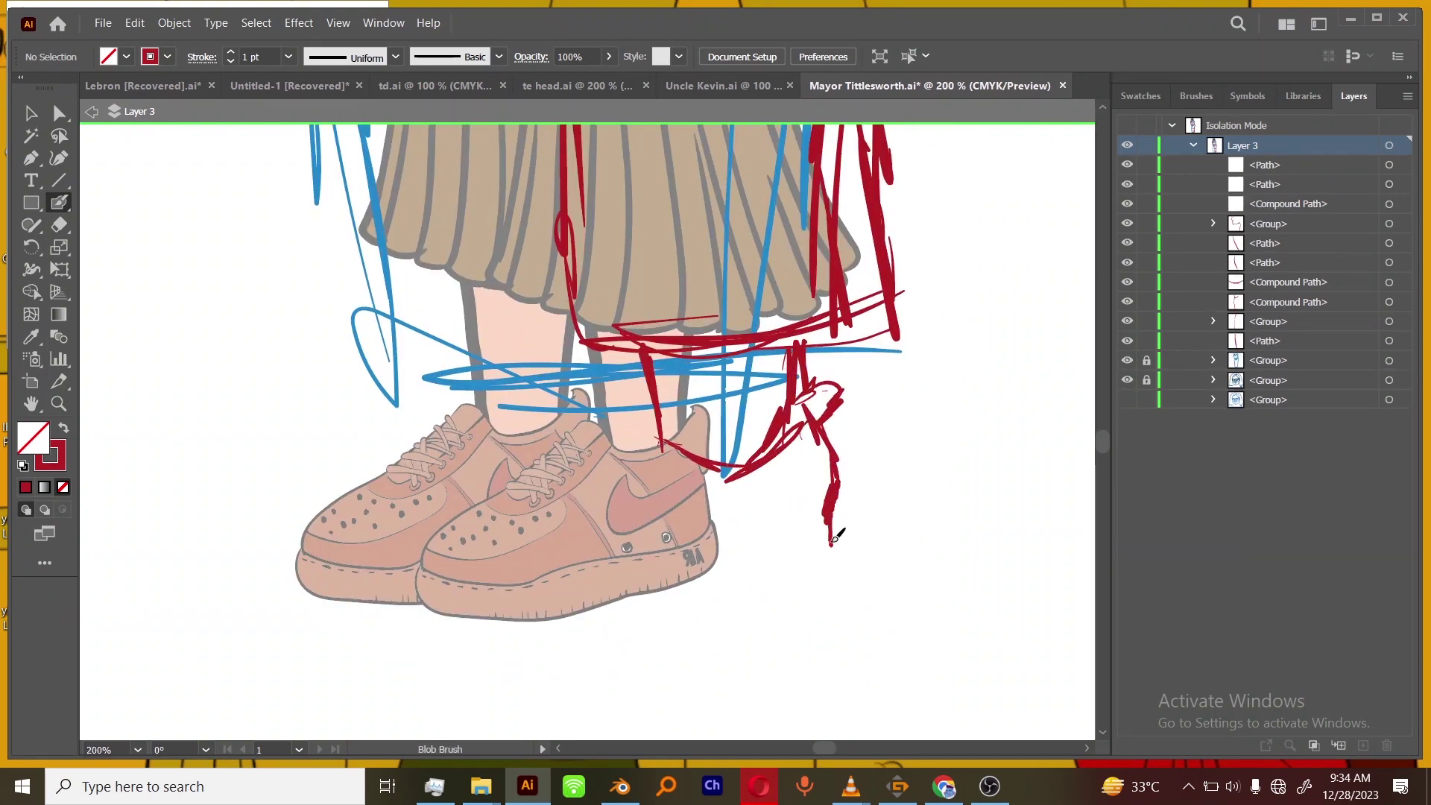
left_click_drag(831, 544, 898, 499)
left_click_drag(896, 484, 900, 515)
Sketch the shoe's tongue and the sloping front edge from the ankle down towards the toe.
left_click(742, 422)
left_click(737, 408)
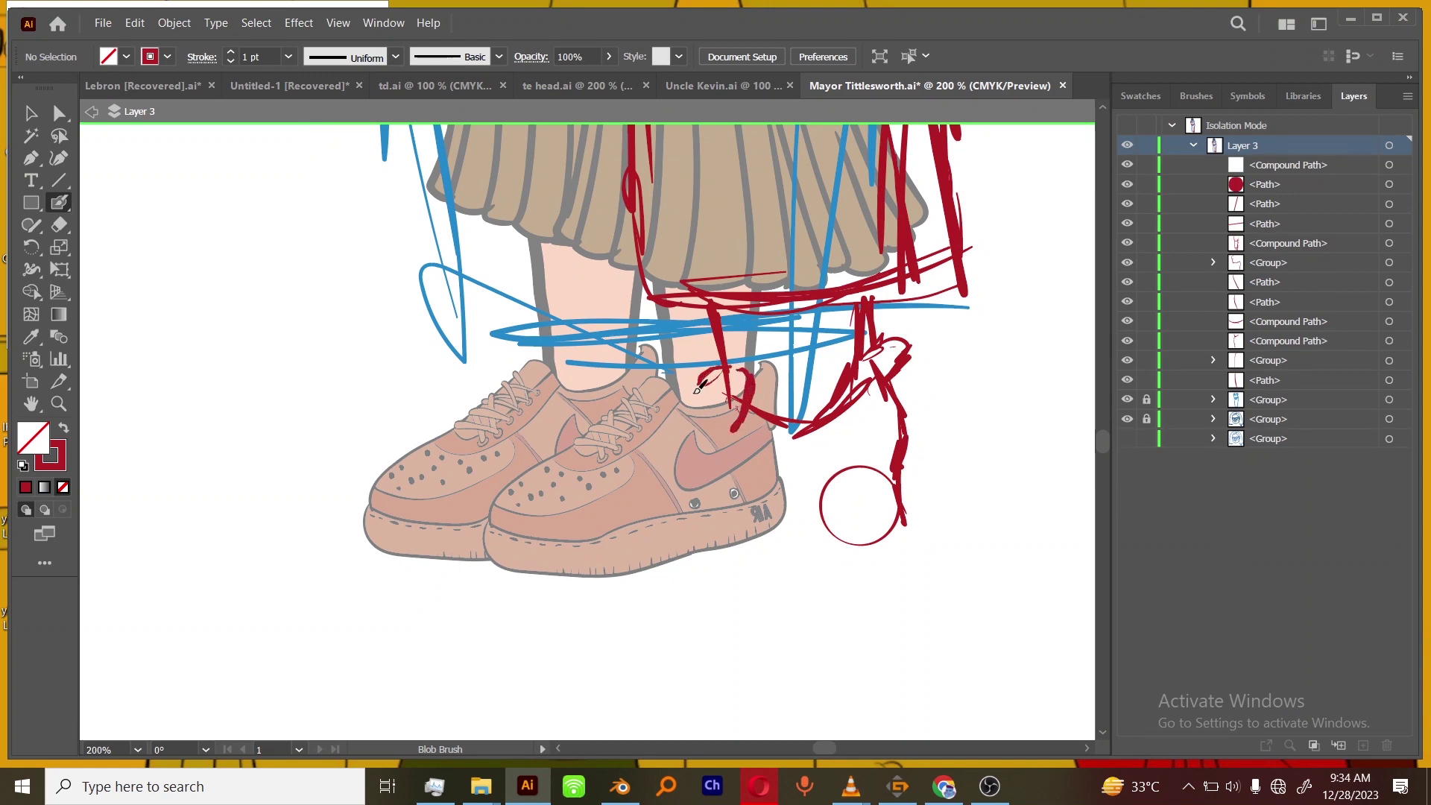
left_click_drag(717, 372, 677, 431)
left_click_drag(748, 442, 790, 431)
left_click_drag(691, 406, 594, 481)
mouse_move(682, 447)
left_mouse_down()
mouse_move(591, 498)
mouse_move(590, 572)
left_mouse_up()
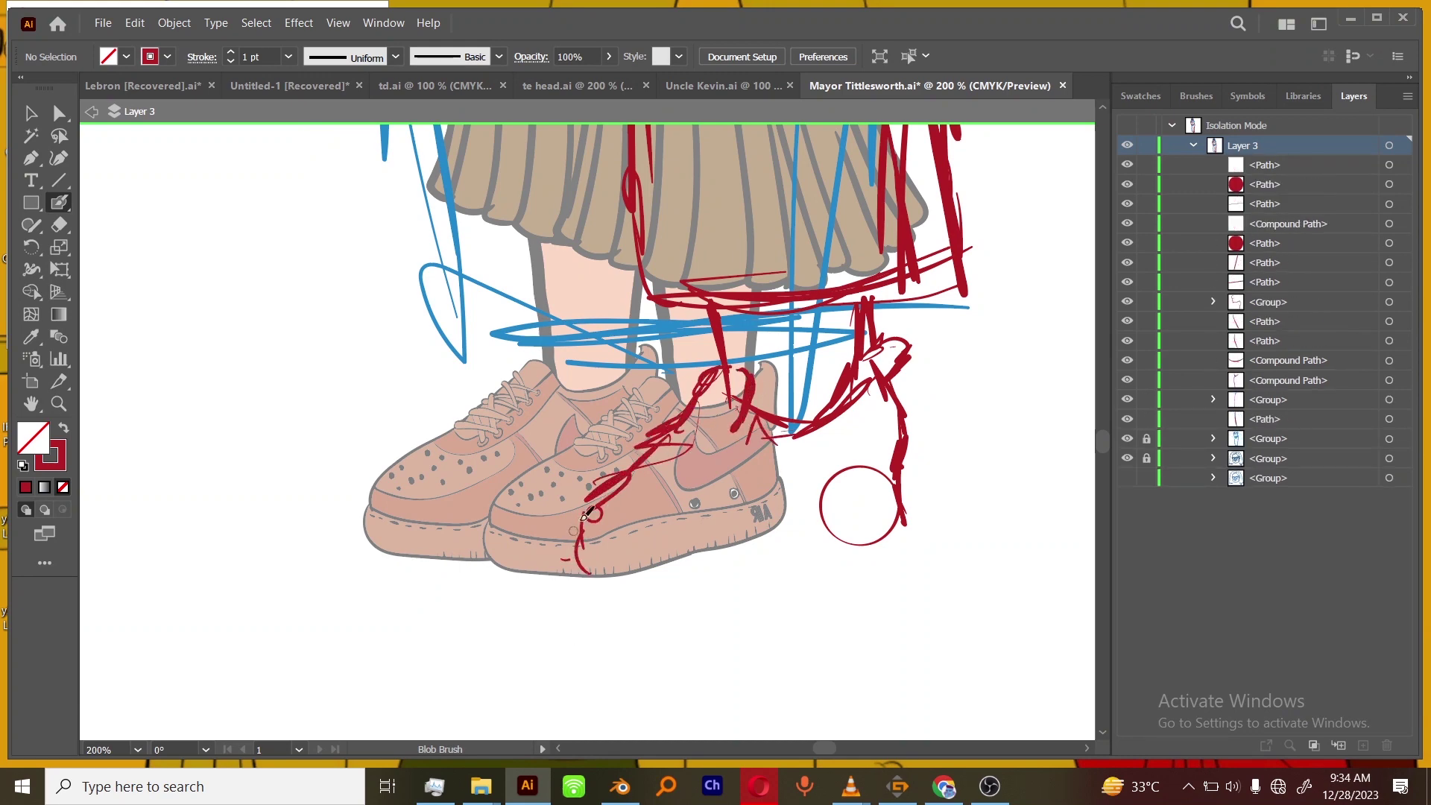
Draw the rounded toe and the long bottom edge of the shoe's sole back to the heel.
left_click_drag(590, 510, 633, 516)
left_click_drag(588, 515, 576, 528)
left_click_drag(686, 589, 890, 525)
left_click_drag(911, 515, 597, 608)
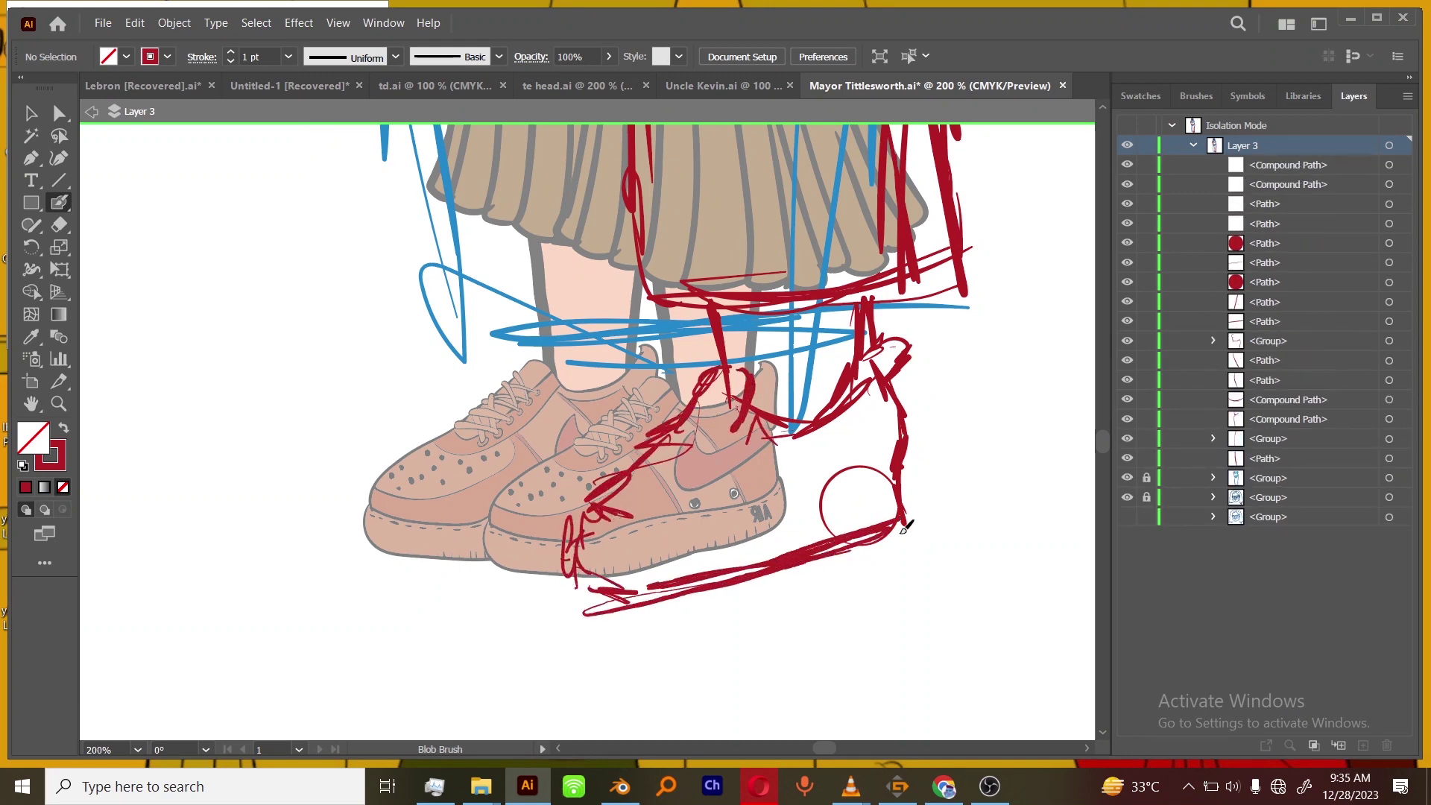
Draw a red shoulder line outward from the neckline above the large shoulder guide circles on the ear side.
key("ctrl+minus")
key("ctrl+minus")
key("ctrl+minus")
key("ctrl+minus")
key("ctrl+minus")
mouse_move(772, 454)
left_mouse_down()
mouse_move(764, 565)
mouse_move(786, 489)
left_mouse_up()
key("ctrl+equal")
key("ctrl+equal")
key("ctrl+equal")
left_click_drag(864, 131, 799, 483)
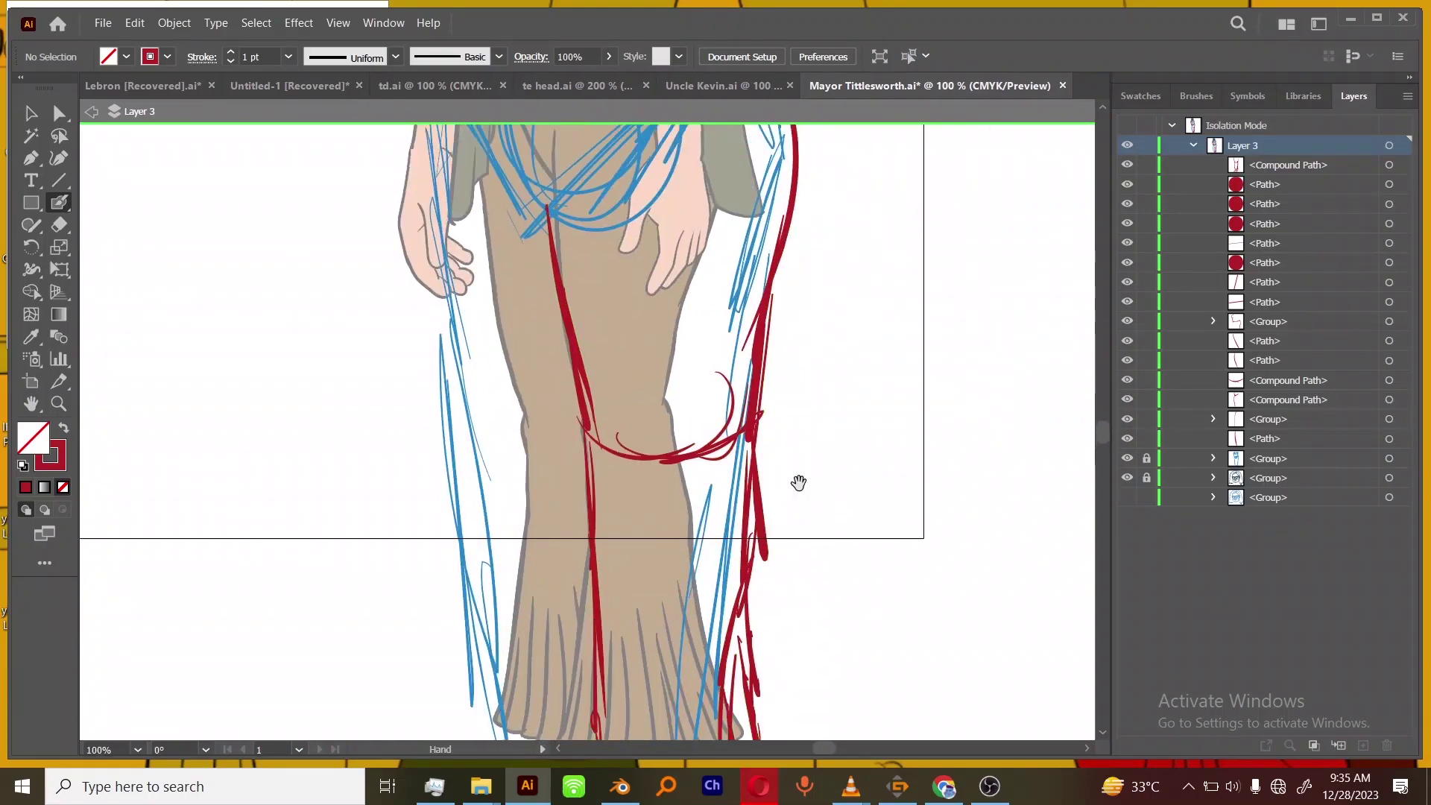
left_click_drag(936, 159, 792, 607)
key("ctrl+equal")
key("ctrl+equal")
key("ctrl+equal")
left_click_drag(812, 312, 824, 495)
mouse_move(677, 290)
left_mouse_down()
mouse_move(586, 258)
mouse_move(775, 298)
left_mouse_up()
key("ctrl+z")
key("ctrl+minus")
key("ctrl+minus")
key("ctrl+minus")
key("ctrl+minus")
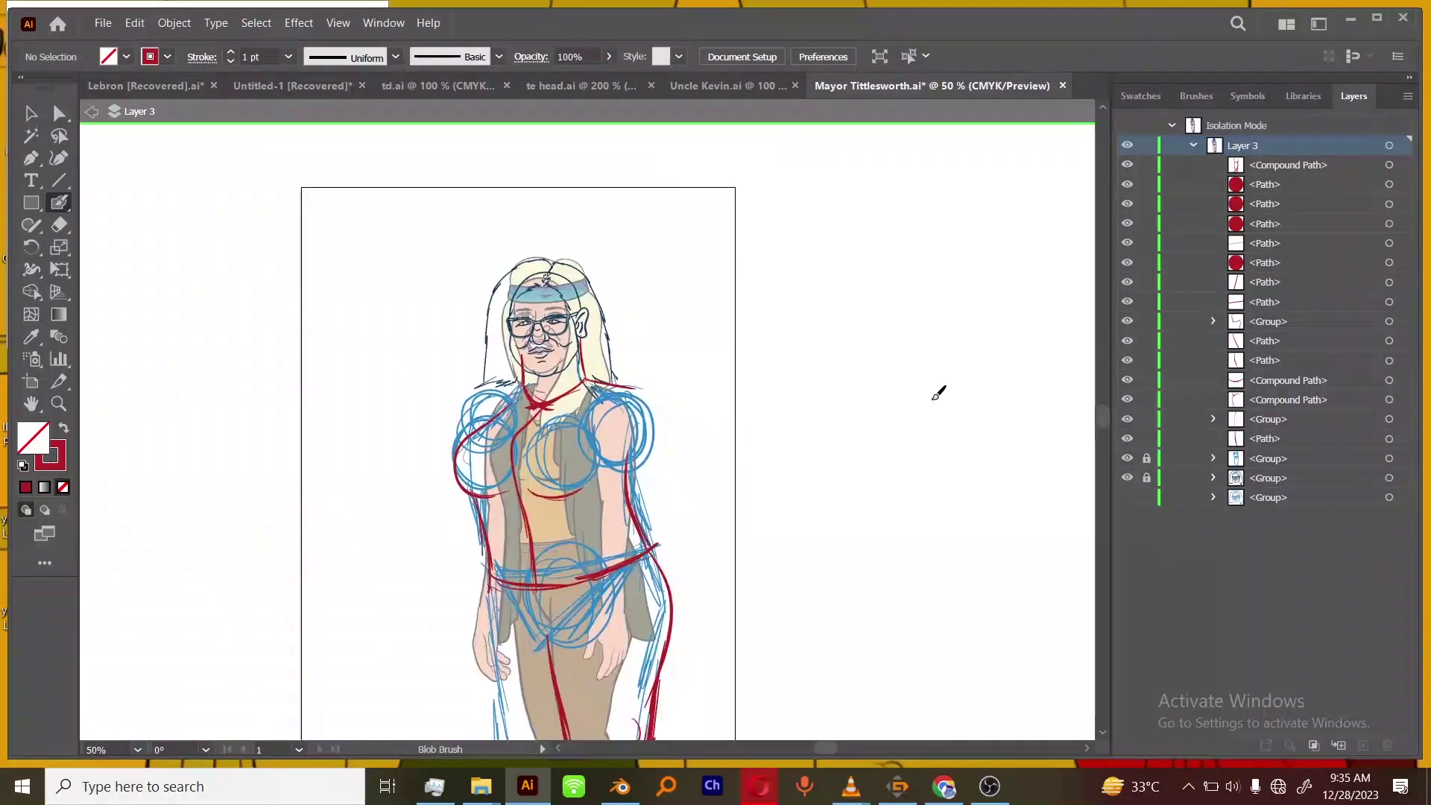
Draw the opposite shoulder line from the base of the neck out to the smaller shoulder guide circles.
key("ctrl+equal")
key("ctrl+equal")
left_click_drag(824, 477, 973, 480)
key("ctrl+equal")
key("ctrl+equal")
left_click_drag(513, 333, 626, 294)
key("ctrl+minus")
key("ctrl+minus")
key("ctrl+minus")
key("ctrl+minus")
key("ctrl+minus")
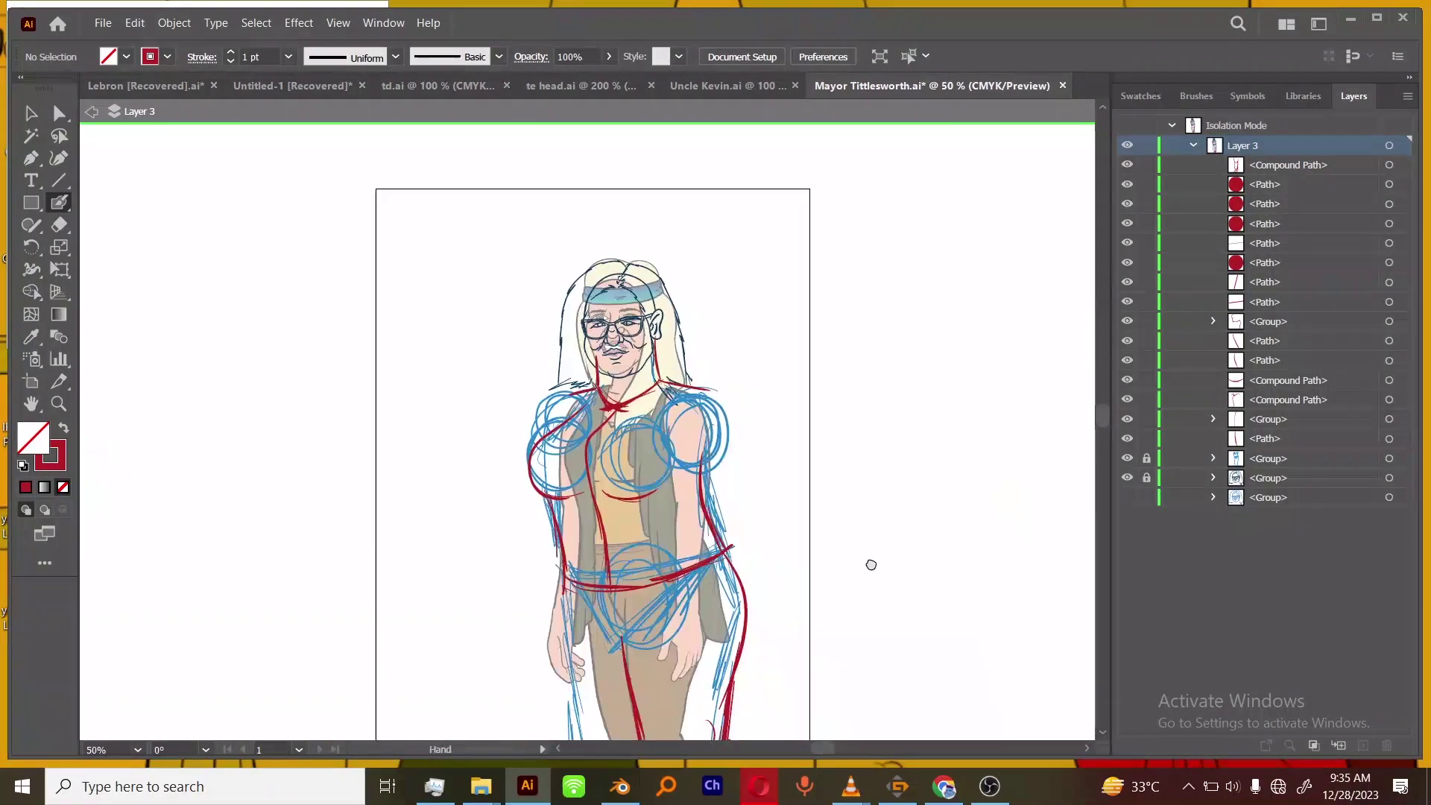
Draw rounded upper-arm contours around the shoulder guide circles on both sides of the body.
key("ctrl+plus")
key("ctrl+plus")
key("ctrl+plus")
left_click_drag(812, 494, 669, 554)
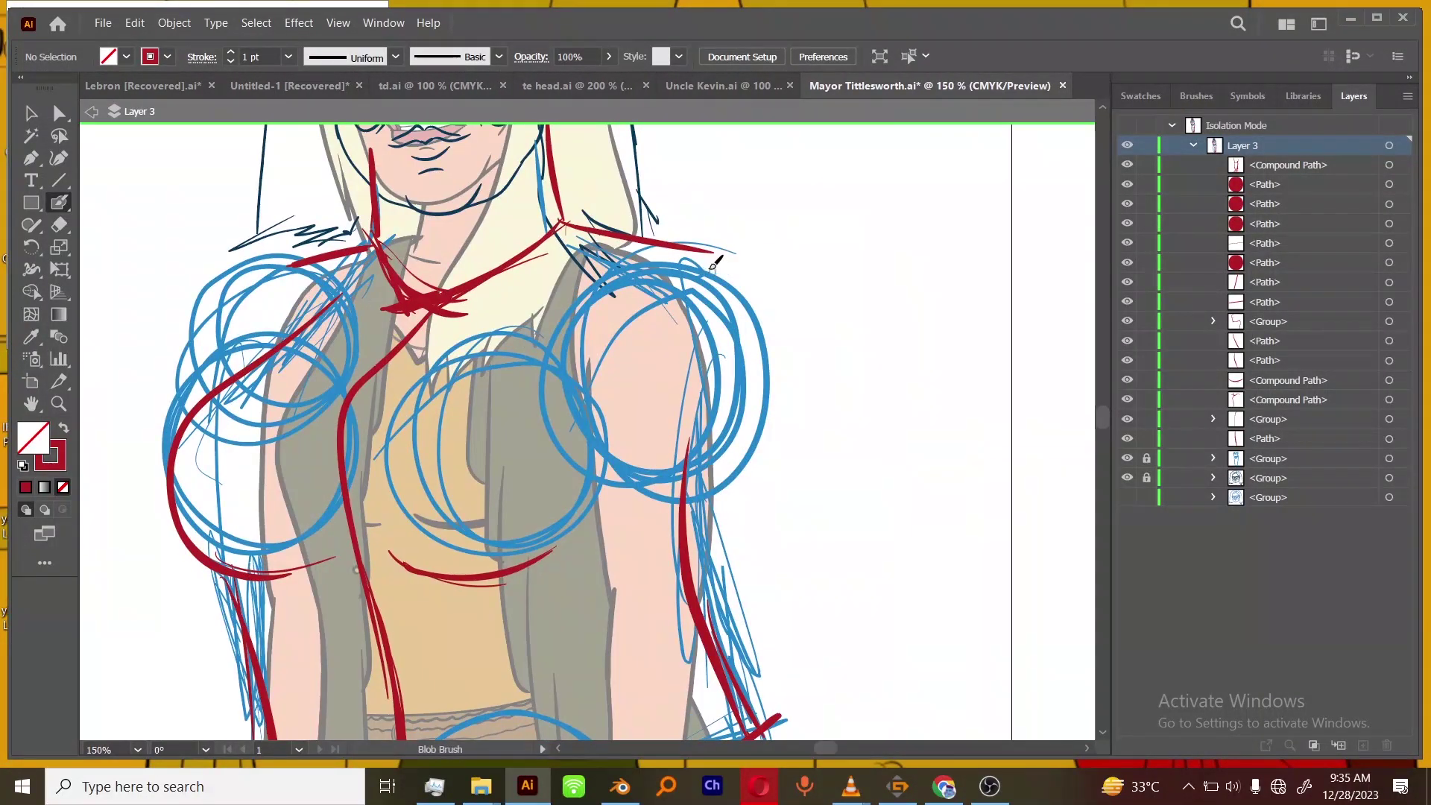
mouse_move(680, 250)
left_mouse_down()
mouse_move(717, 271)
mouse_move(731, 532)
left_mouse_up()
mouse_move(782, 395)
left_mouse_down()
mouse_move(665, 536)
mouse_move(674, 509)
left_mouse_up()
left_click_drag(761, 367, 714, 483)
left_click_drag(275, 275, 223, 432)
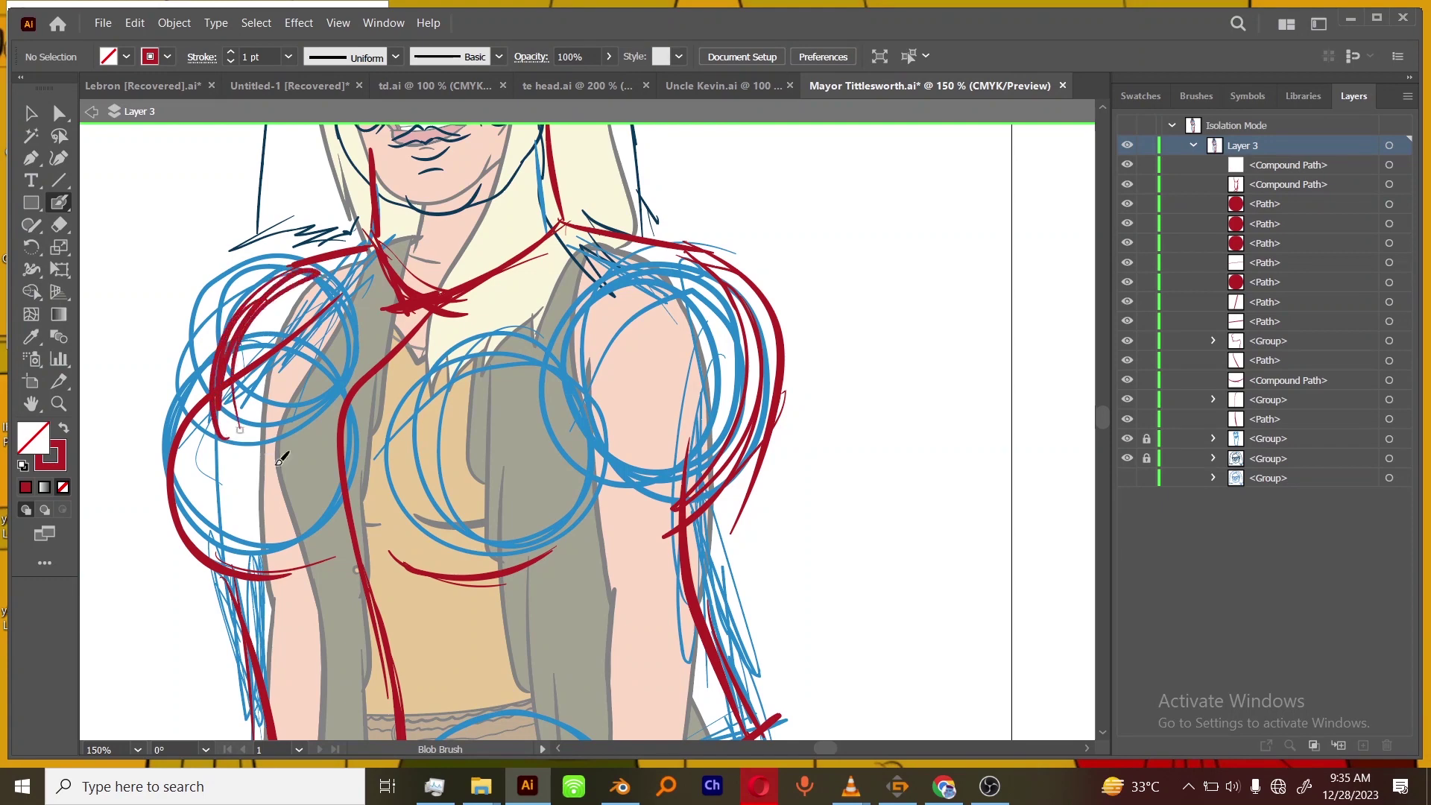
Select all the red body strokes on Layer 3 and group them.
key("ctrl+minus")
key("ctrl+minus")
key("ctrl+minus")
key("ctrl+plus")
left_click_drag(823, 488, 805, 544)
key("ctrl+minus")
key("ctrl+minus")
key("ctrl+plus")
left_click_drag(814, 373, 829, 656)
key("ctrl+plus")
key("ctrl+plus")
key("ctrl+minus")
left_click(1401, 145)
key("ctrl+g")
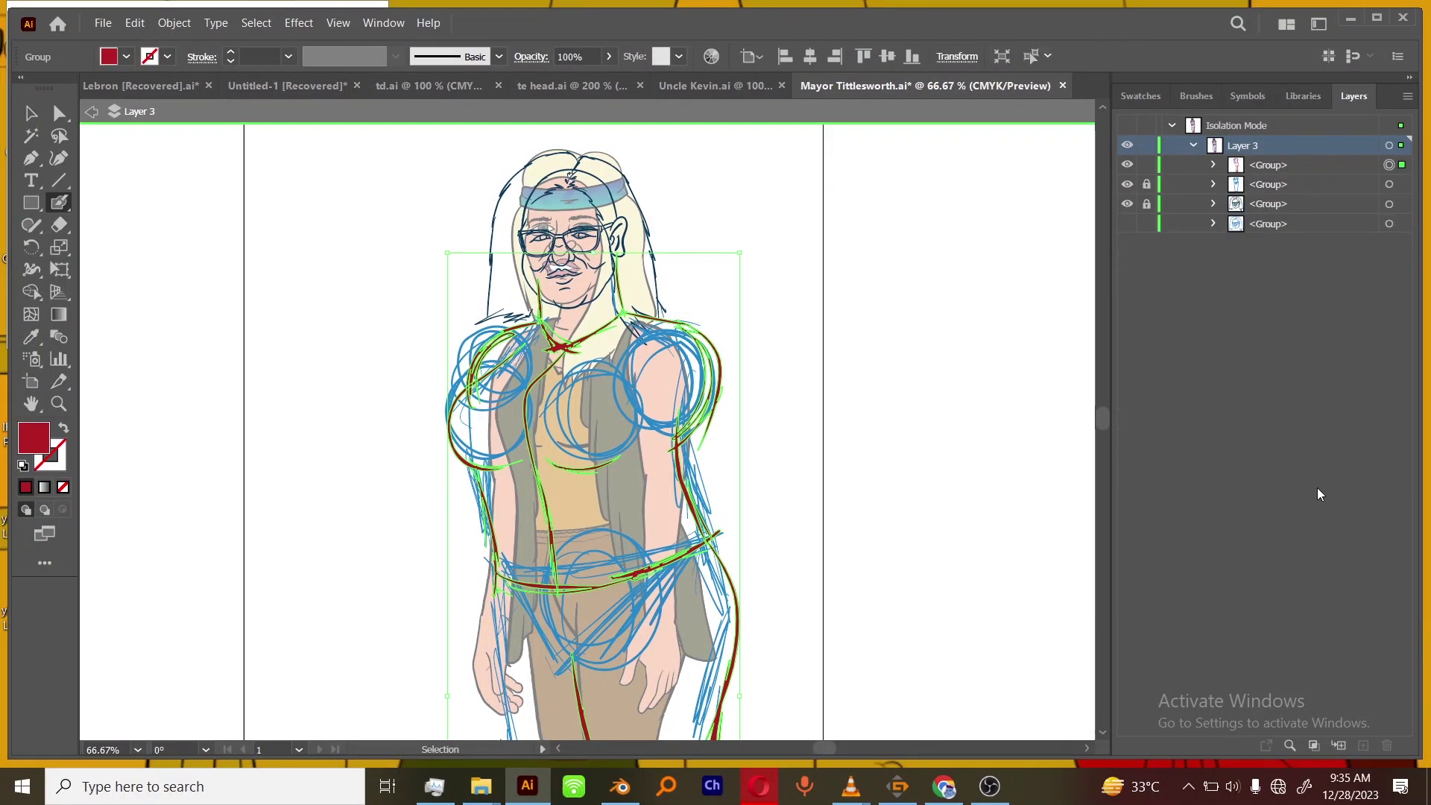
Hide the blue guide sketch group and deselect the red body outline.
left_click(1127, 184)
key("v")
left_click(243, 217)
key("ctrl+minus")
key("ctrl+minus")
left_click_drag(838, 607, 838, 555)
key("ctrl+plus")
key("ctrl+plus")
key("ctrl+plus")
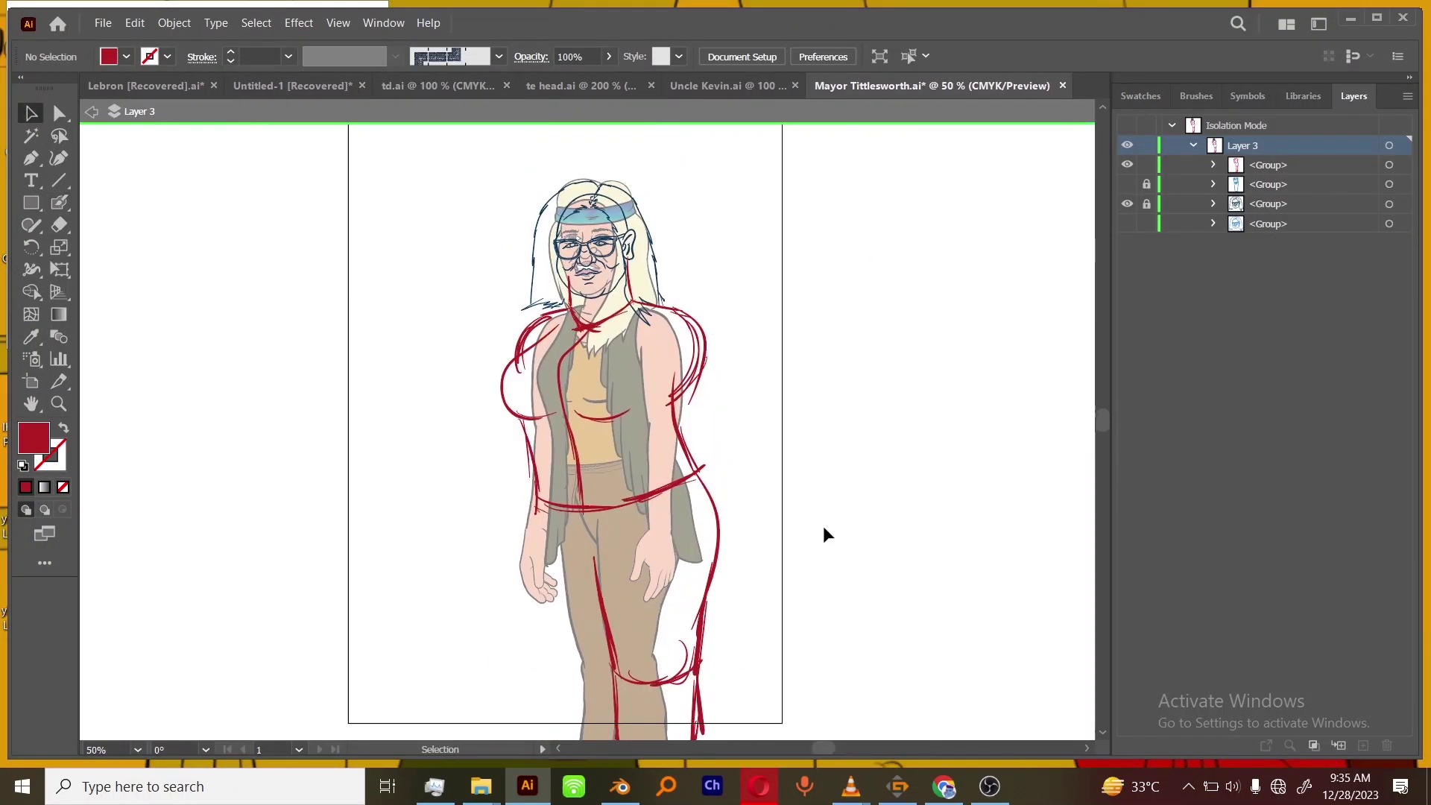
mouse_move(846, 453)
left_mouse_down()
mouse_move(867, 431)
mouse_move(860, 494)
left_mouse_up()
key("ctrl+minus")
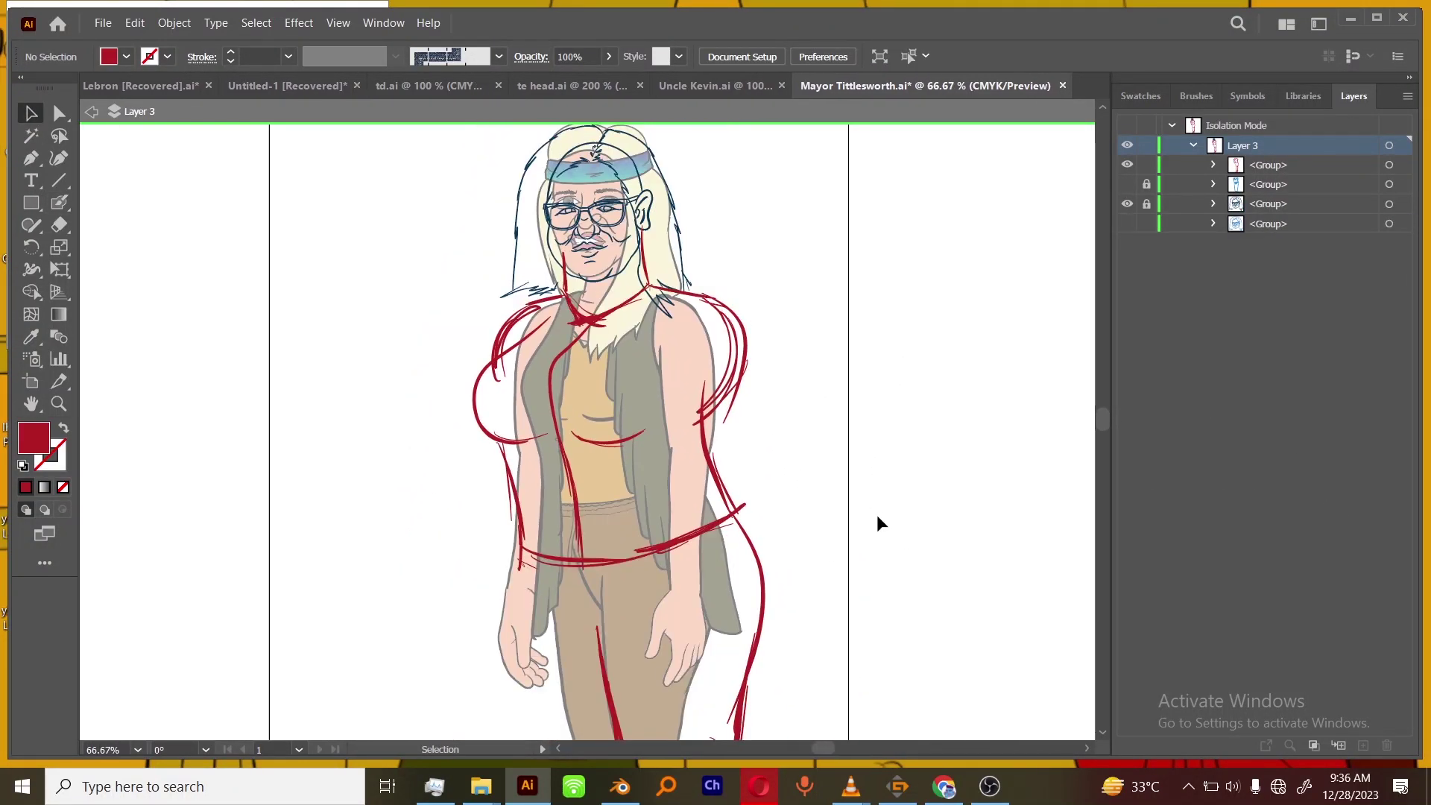
Leave isolation mode and hide the Character layer.
double_click(875, 516)
key("ctrl+minus")
left_click(1127, 223)
key("ctrl+minus")
key("ctrl+plus")
key("ctrl+plus")
key("ctrl+plus")
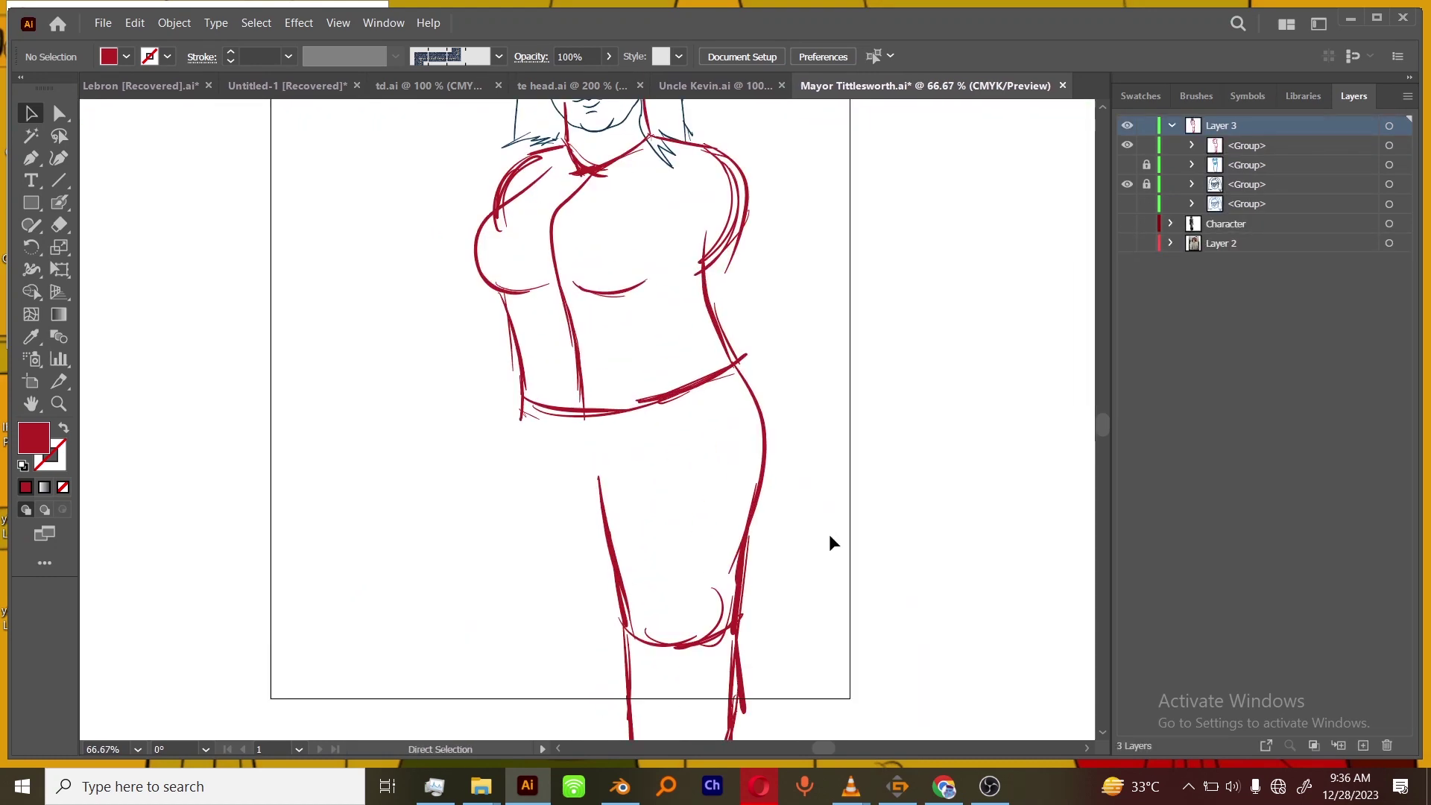
Show the reference photo on Layer 2 and isolate a new, empty Layer 4 for the clothing sketch.
left_click(1127, 243)
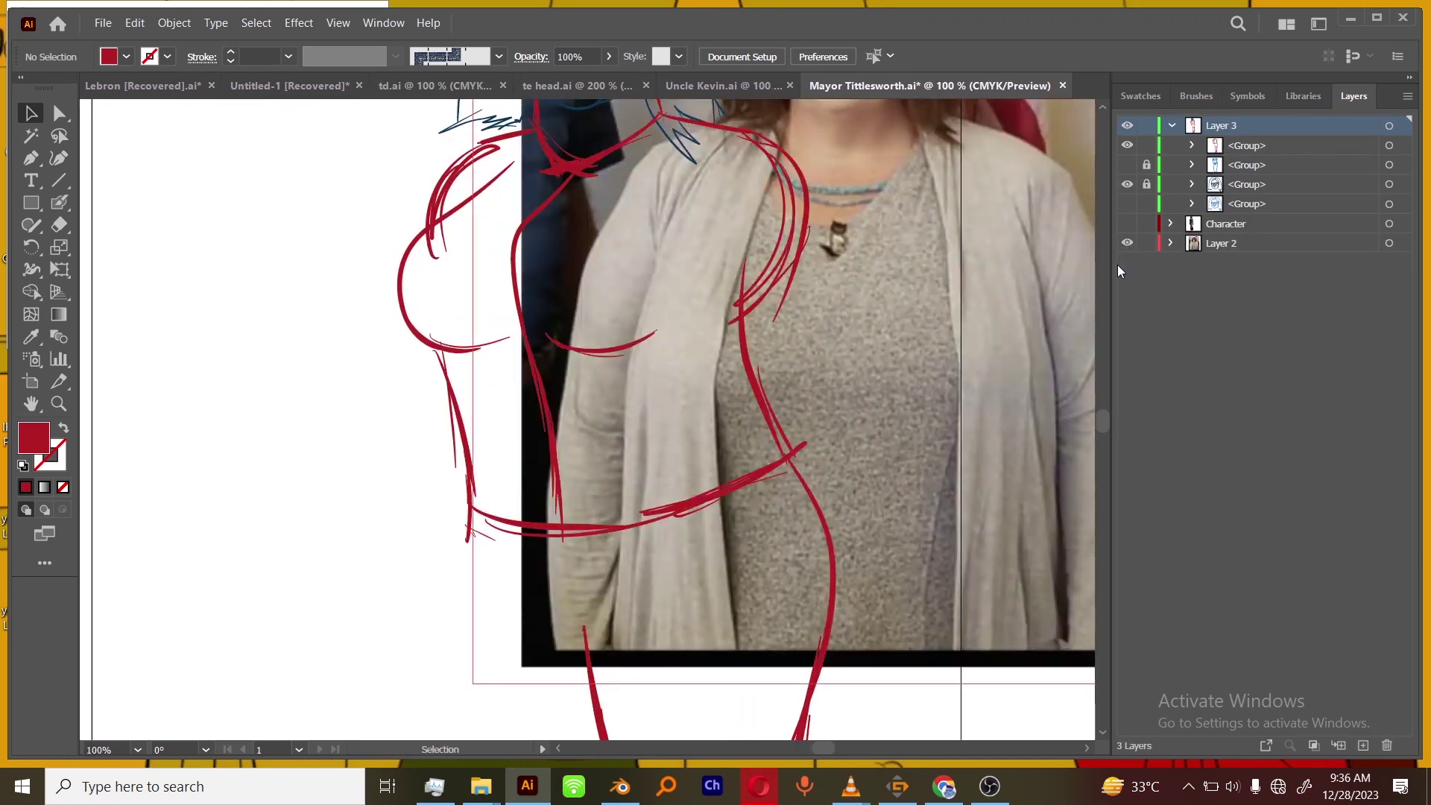
left_click(1407, 97)
left_click(1300, 236)
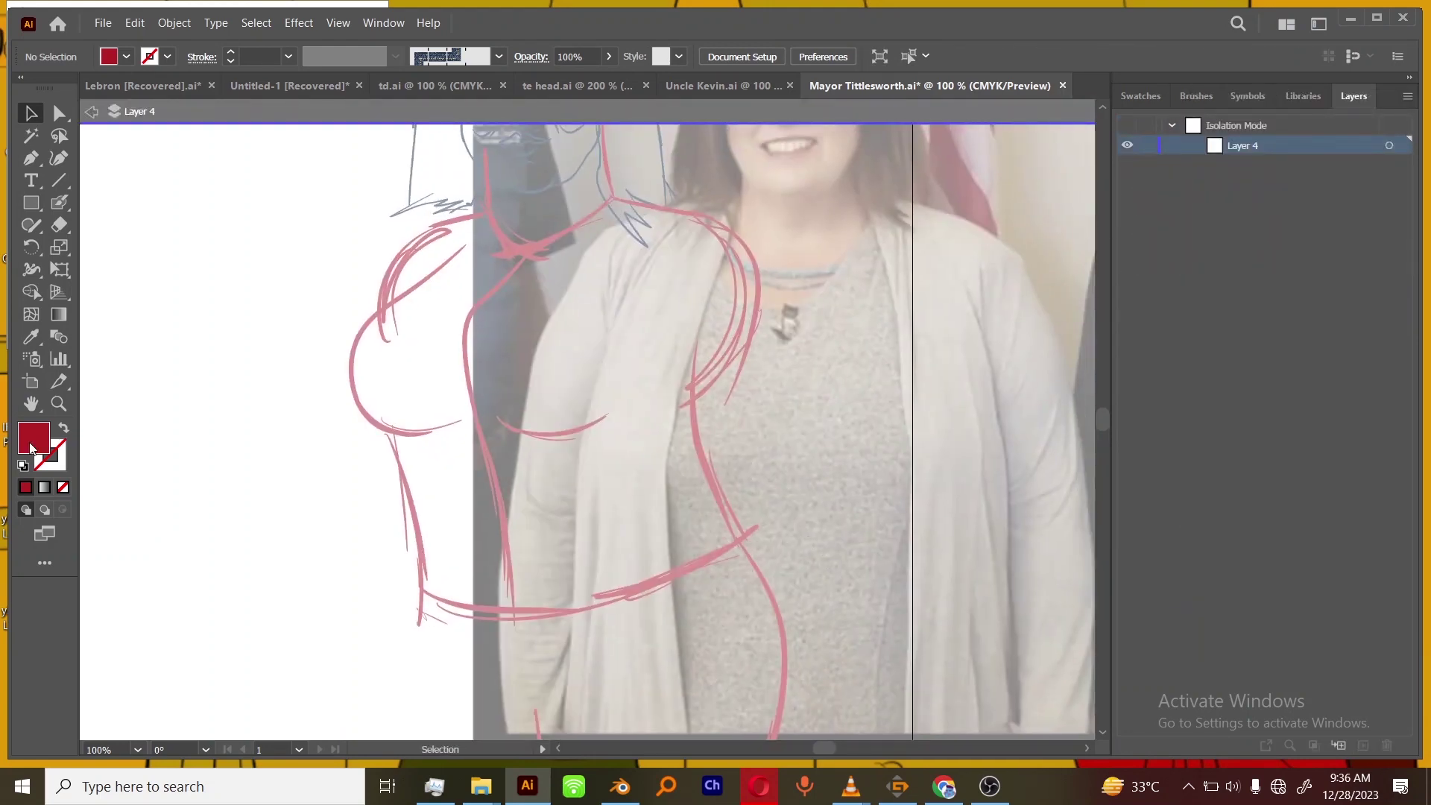
Set the fill colour to an orange-brown and switch to the Blob Brush.
double_click(30, 448)
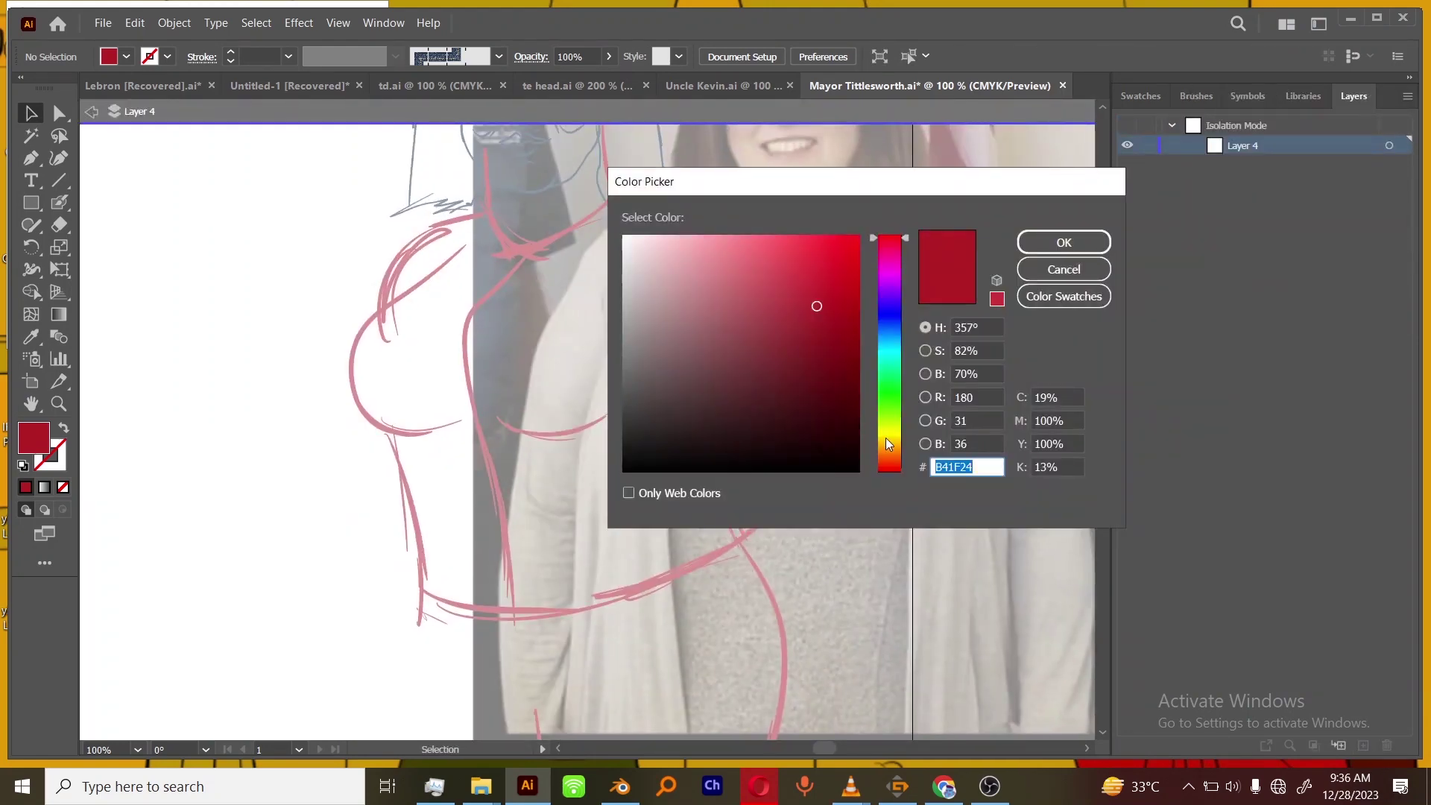
left_click(886, 437)
key("Return")
key("ctrl+equal")
key("ctrl+minus")
left_click_drag(874, 434, 843, 511)
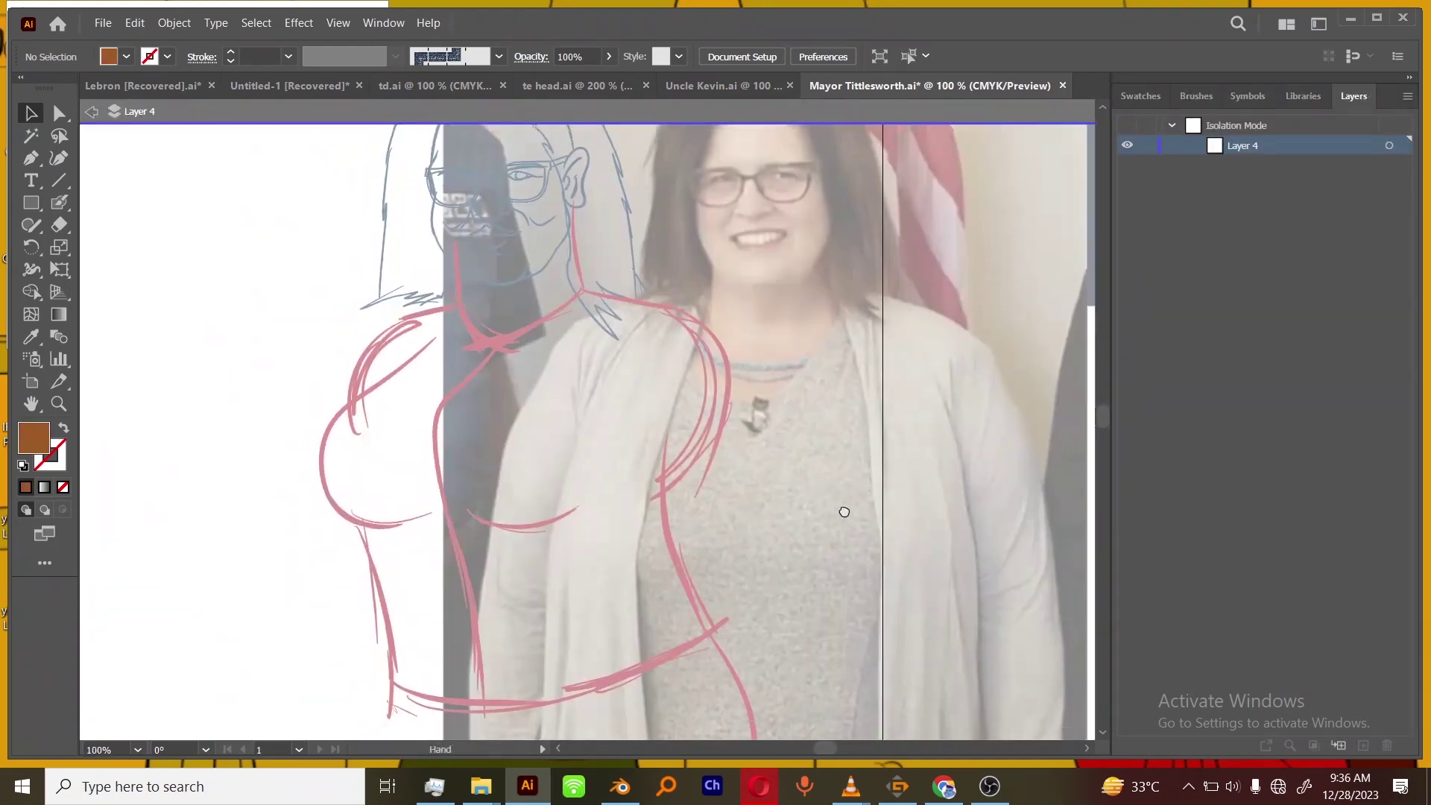
left_click_drag(538, 556, 611, 556)
scroll(547, 601, "down", 1)
key("shift+b")
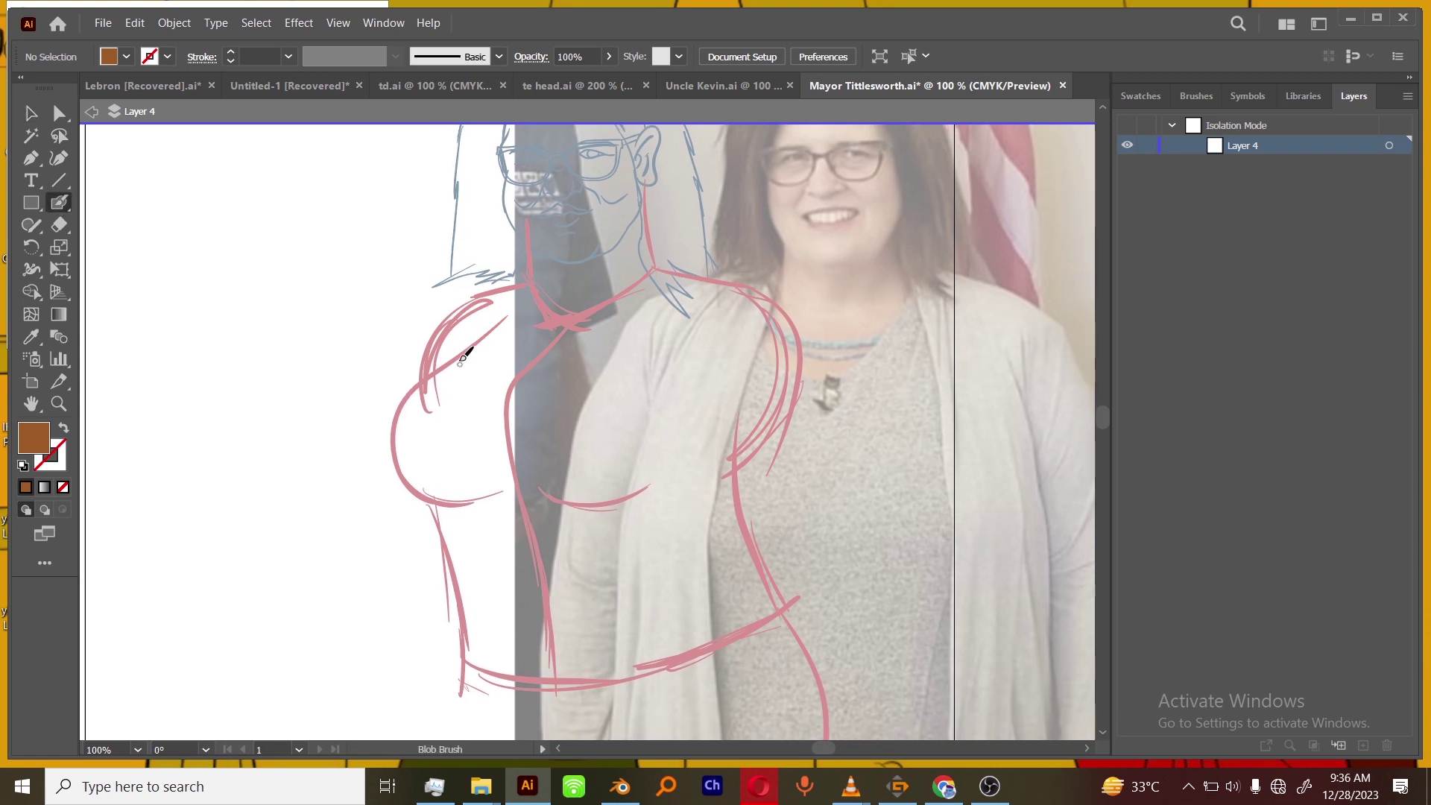
mouse_move(465, 351)
left_mouse_down()
mouse_move(424, 516)
mouse_move(451, 371)
mouse_move(458, 517)
mouse_move(403, 474)
left_mouse_up()
key("ctrl+z")
key("ctrl+z")
key("ctrl+z")
key("ctrl+z")
left_click_drag(456, 374, 436, 531)
key("ctrl+z")
mouse_move(483, 336)
left_mouse_down()
mouse_move(473, 351)
mouse_move(508, 525)
mouse_move(429, 423)
left_mouse_up()
key("ctrl+z")
key("ctrl+z")
Swap the brown from fill to stroke and sketch the two rounded bust curves over the red body.
key("shift+x")
mouse_move(559, 476)
left_mouse_down()
mouse_move(709, 475)
mouse_move(592, 524)
left_mouse_up()
key("ctrl+minus")
key("ctrl+minus")
key("ctrl+plus")
mouse_move(834, 613)
left_mouse_down()
mouse_move(828, 501)
mouse_move(776, 539)
left_mouse_up()
key("ctrl+plus")
left_click_drag(684, 345, 676, 384)
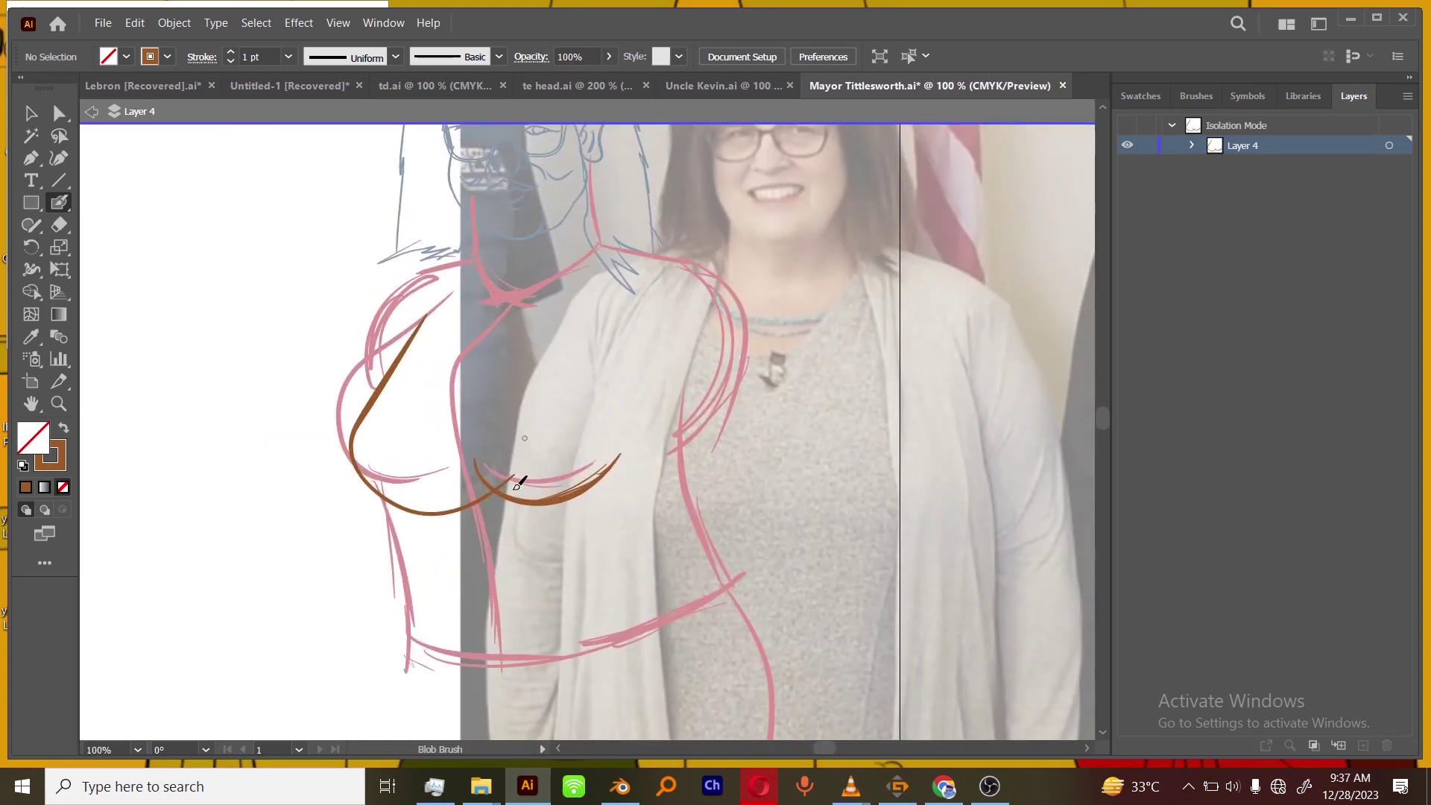
Sketch the cardigan's two front opening edges from the neck down past the waist.
left_click_drag(834, 588, 807, 476)
left_click_drag(553, 346, 588, 608)
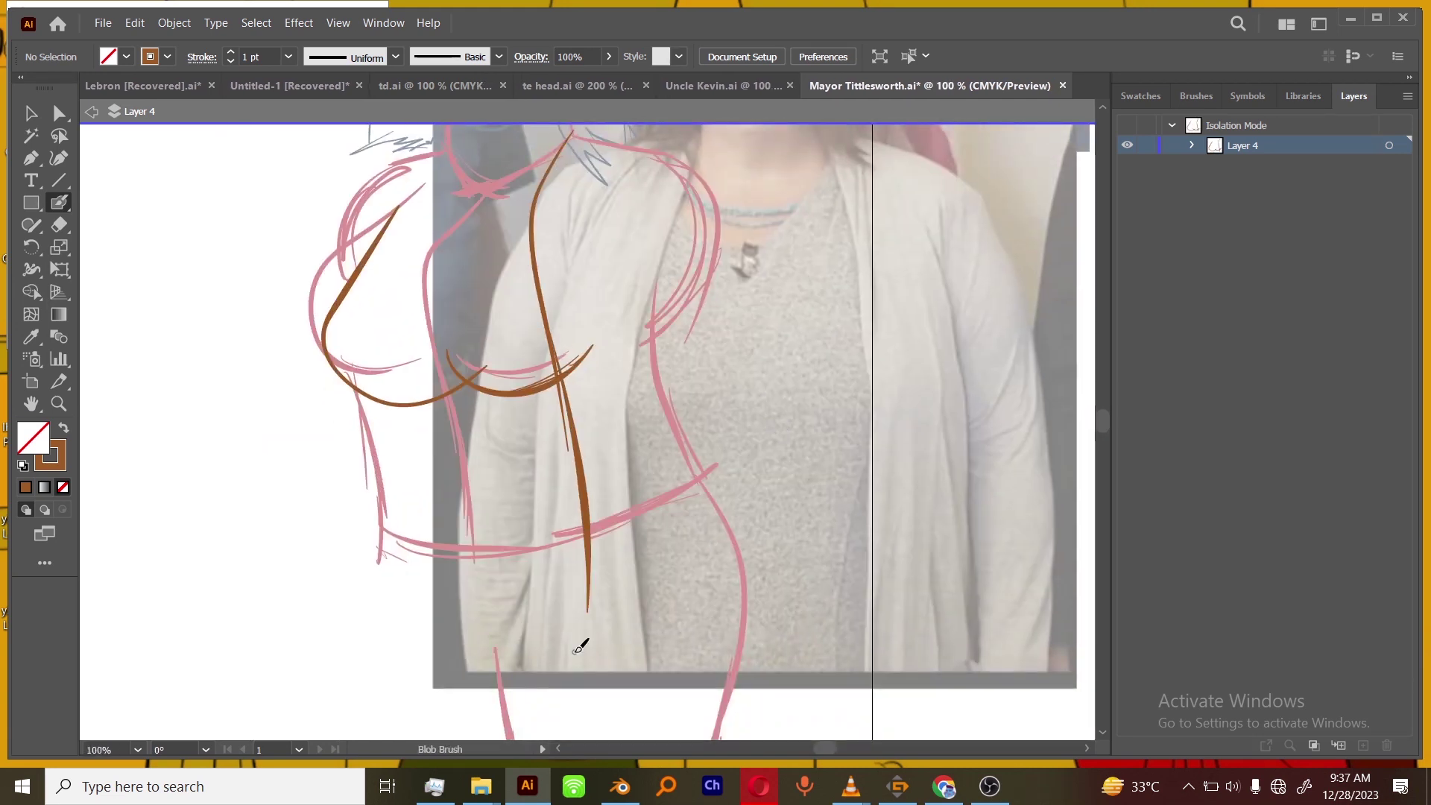
left_click_drag(904, 589, 878, 693)
left_click_drag(628, 595, 660, 594)
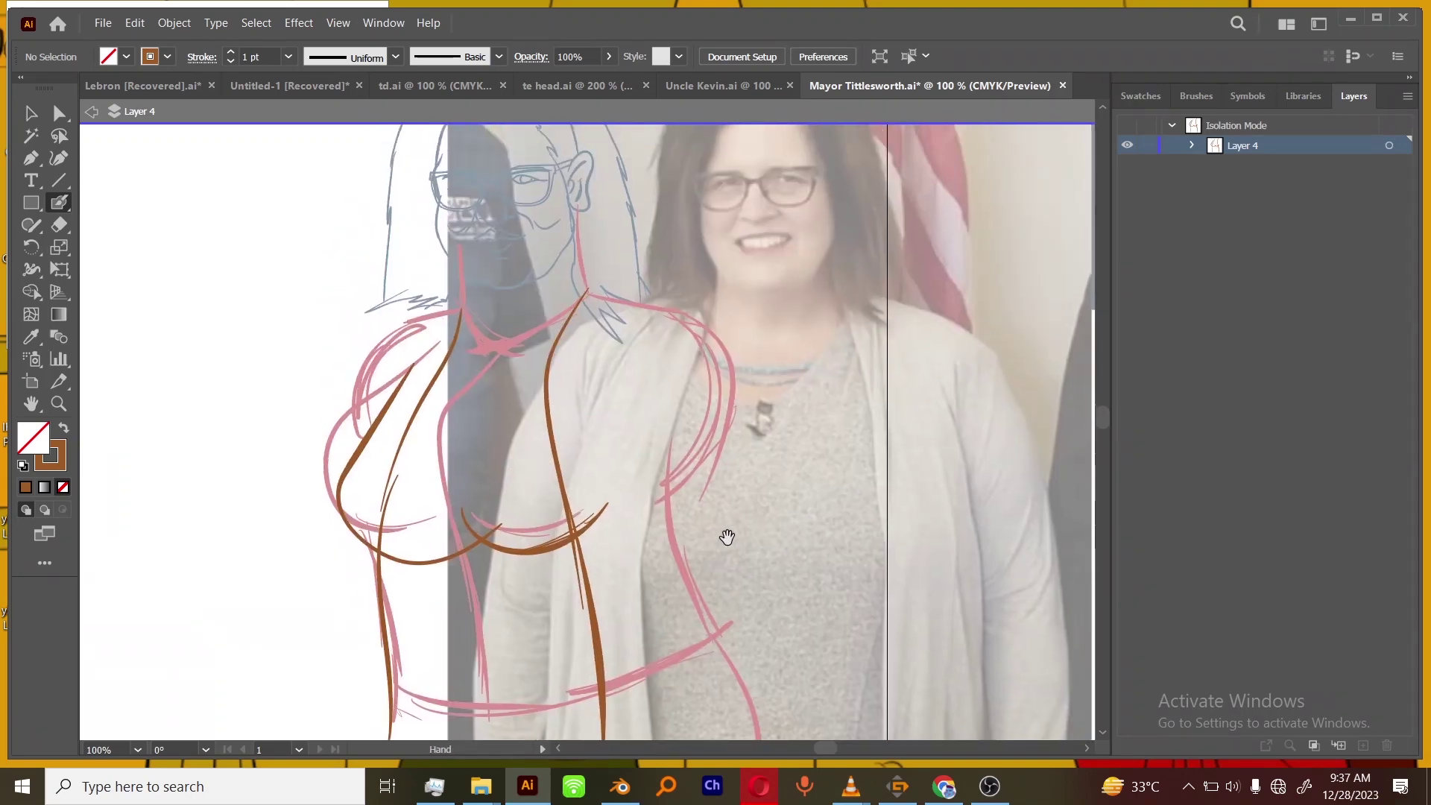
Sketch the shirt's V-shaped neckline between the cardigan edges and add short collarbone and chin strokes.
scroll(383, 485, "up", 2)
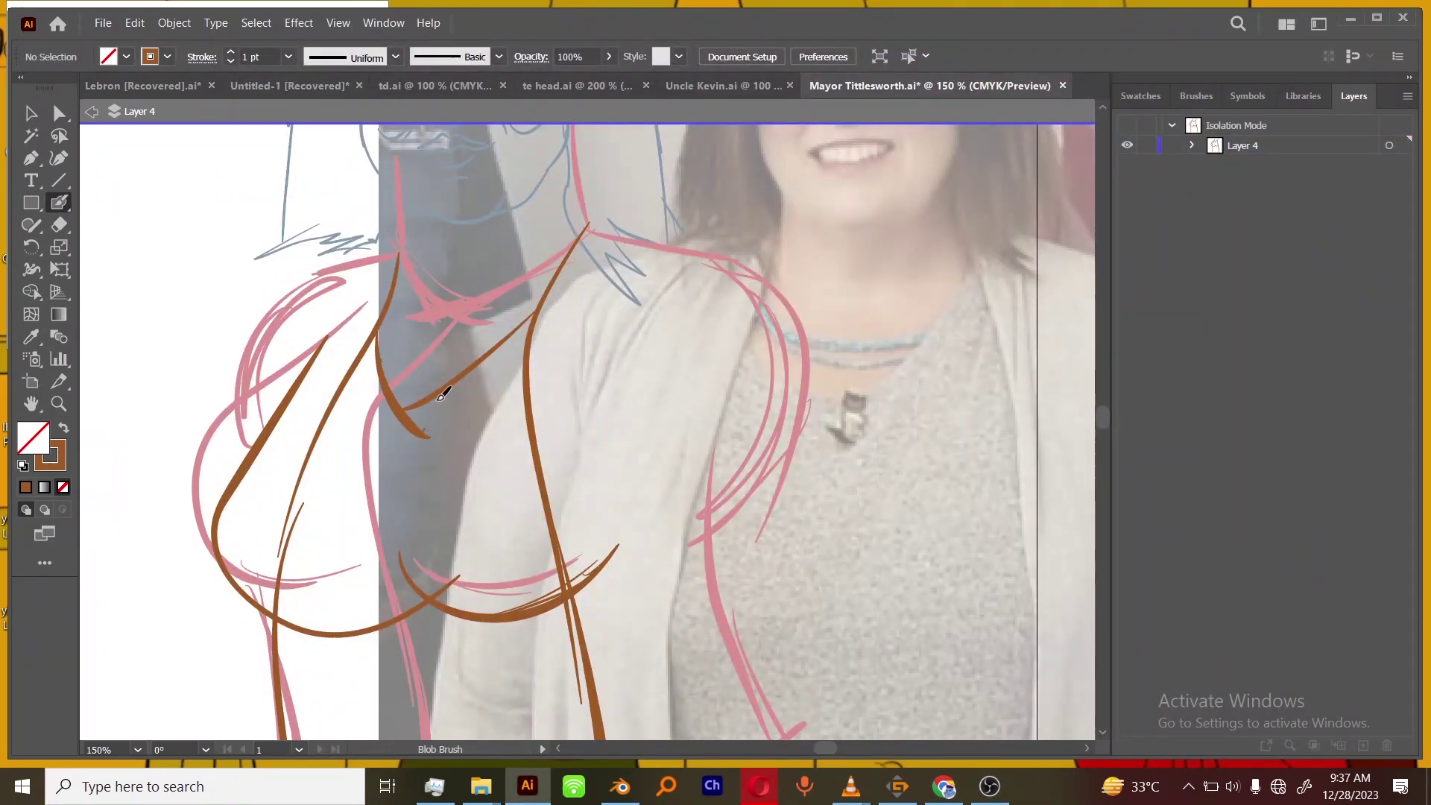
key("ctrl+minus")
key("ctrl+minus")
key("ctrl+equal")
key("ctrl+equal")
key("ctrl+equal")
left_click_drag(521, 441, 539, 532)
scroll(547, 584, "up", 1)
left_click_drag(399, 370, 419, 382)
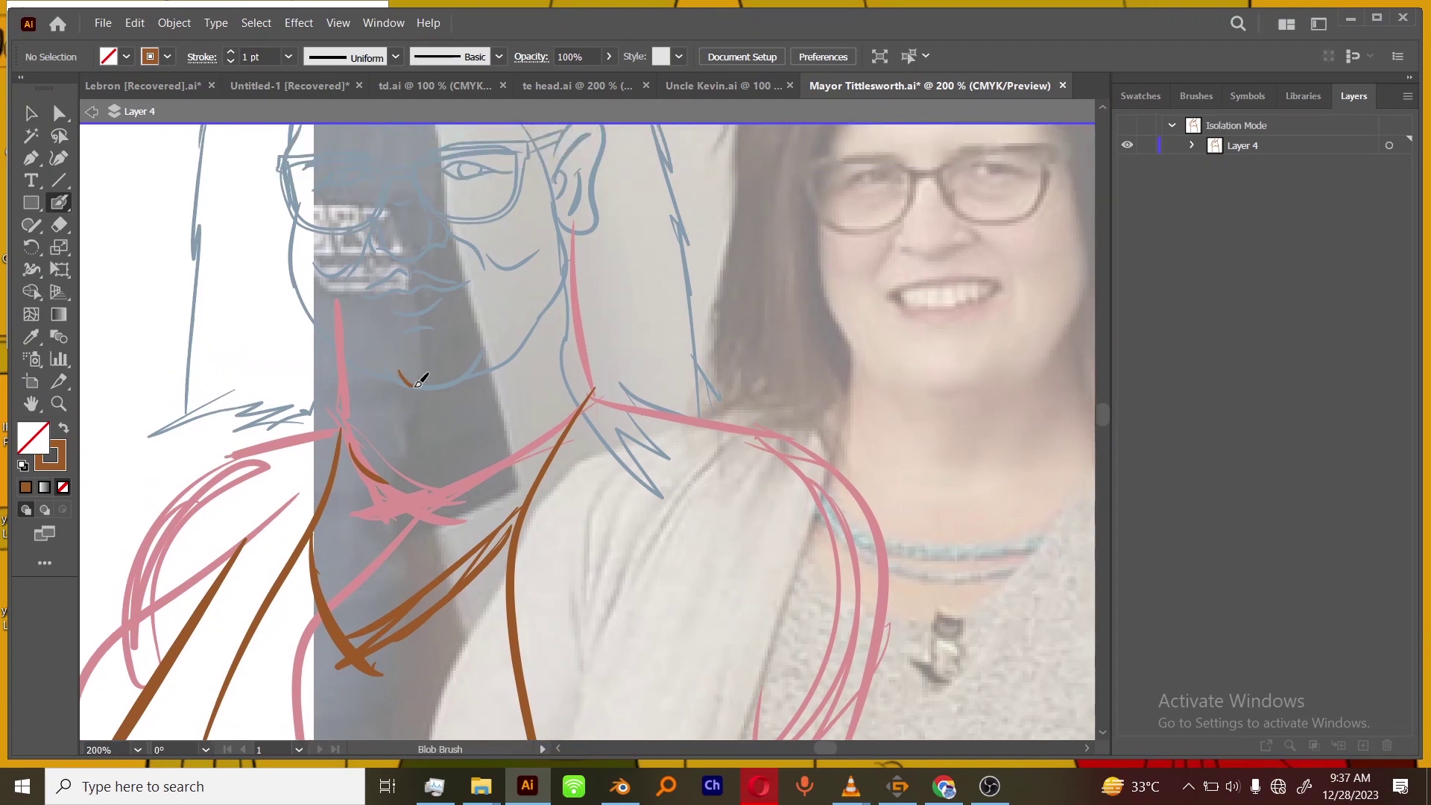
Trace both sides of the neck and join them with a rounded arc over the face.
scroll(608, 445, "up", 1)
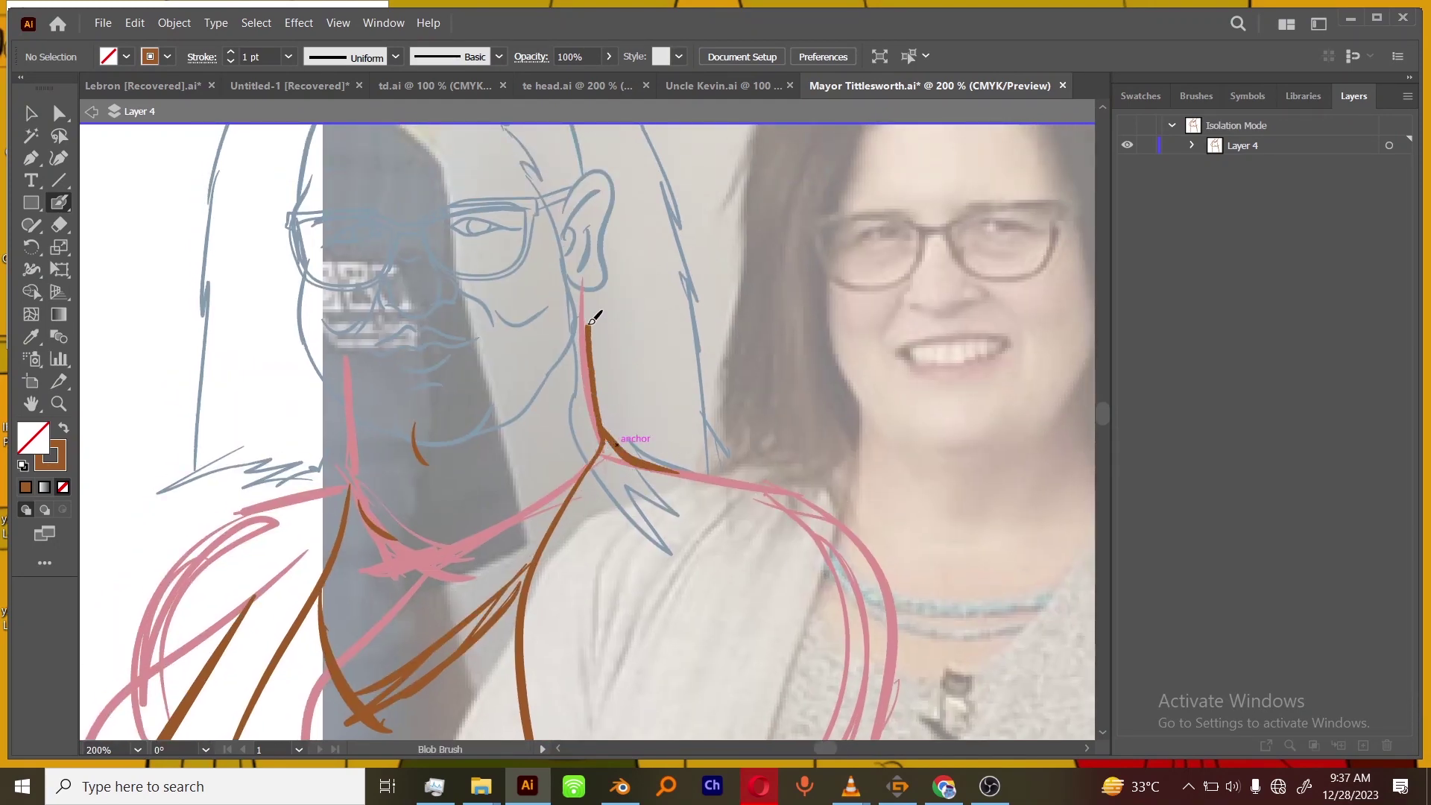
left_click_drag(594, 319, 585, 272)
left_click_drag(722, 544, 772, 519)
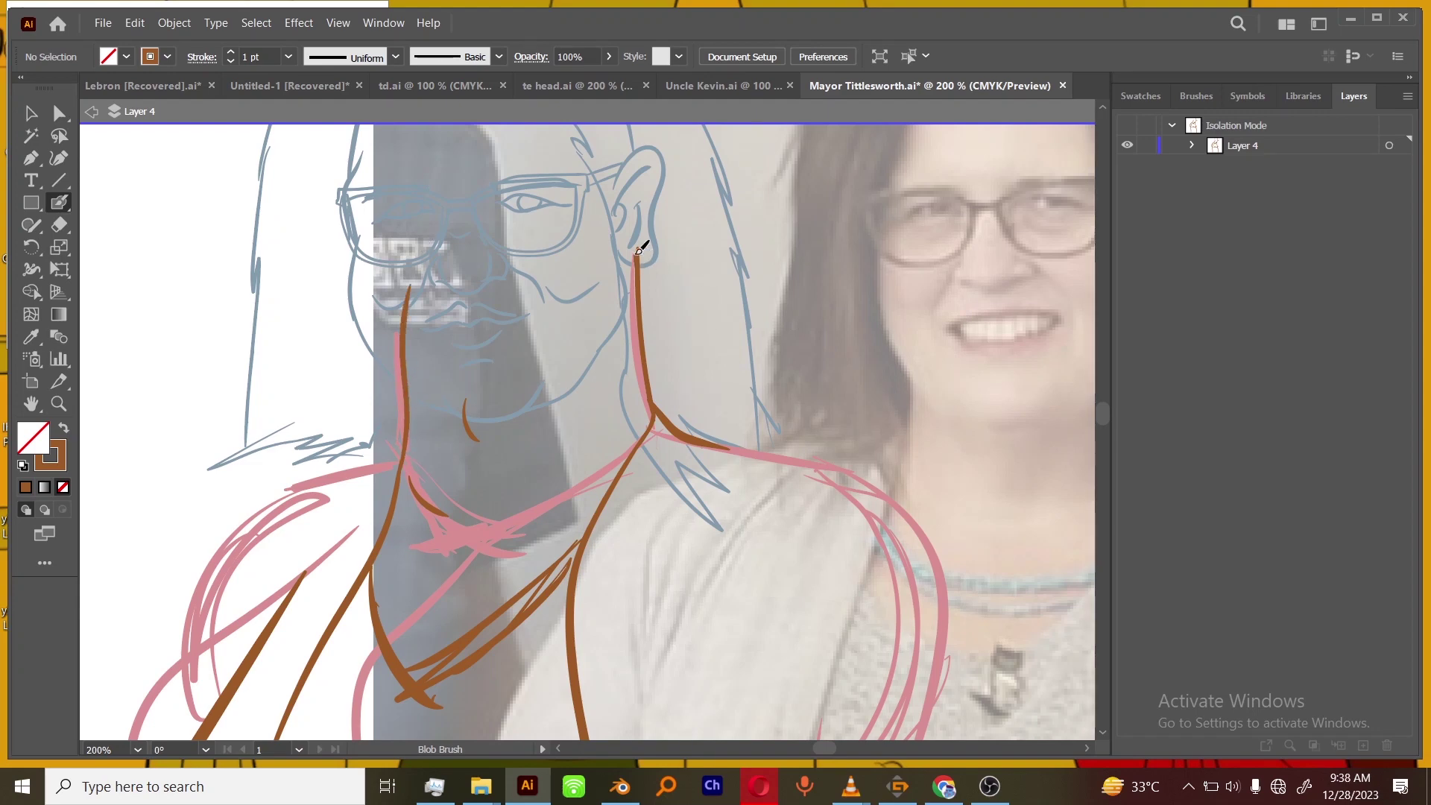
mouse_move(638, 251)
left_mouse_down()
mouse_move(482, 202)
mouse_move(408, 428)
left_mouse_up()
Add long vertical fold lines to the right cardigan panel and beside the hip.
key("ctrl+minus")
key("ctrl+minus")
mouse_move(887, 727)
left_mouse_down()
mouse_move(904, 569)
mouse_move(889, 395)
left_mouse_up()
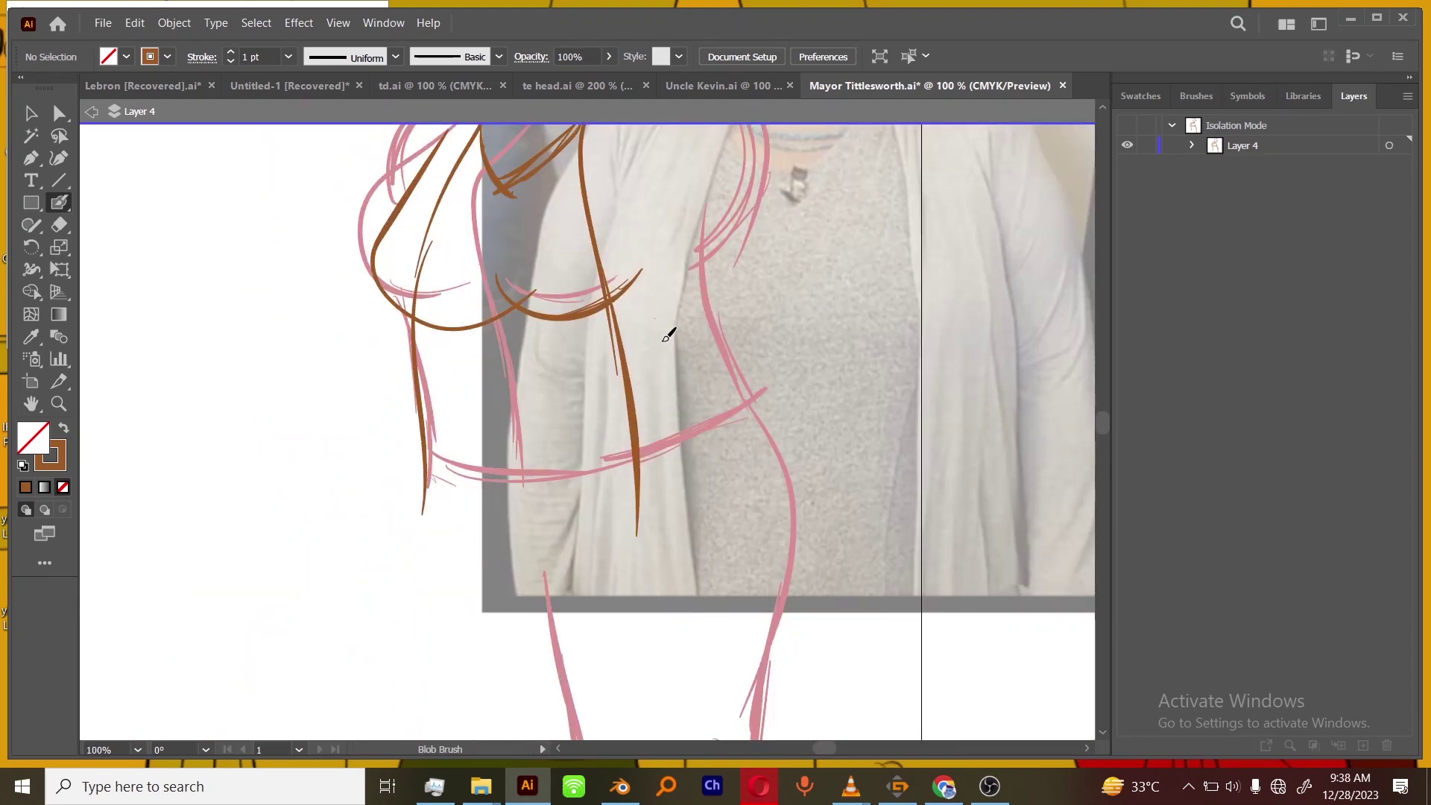
left_click_drag(754, 409, 773, 596)
scroll(736, 278, "up", 1)
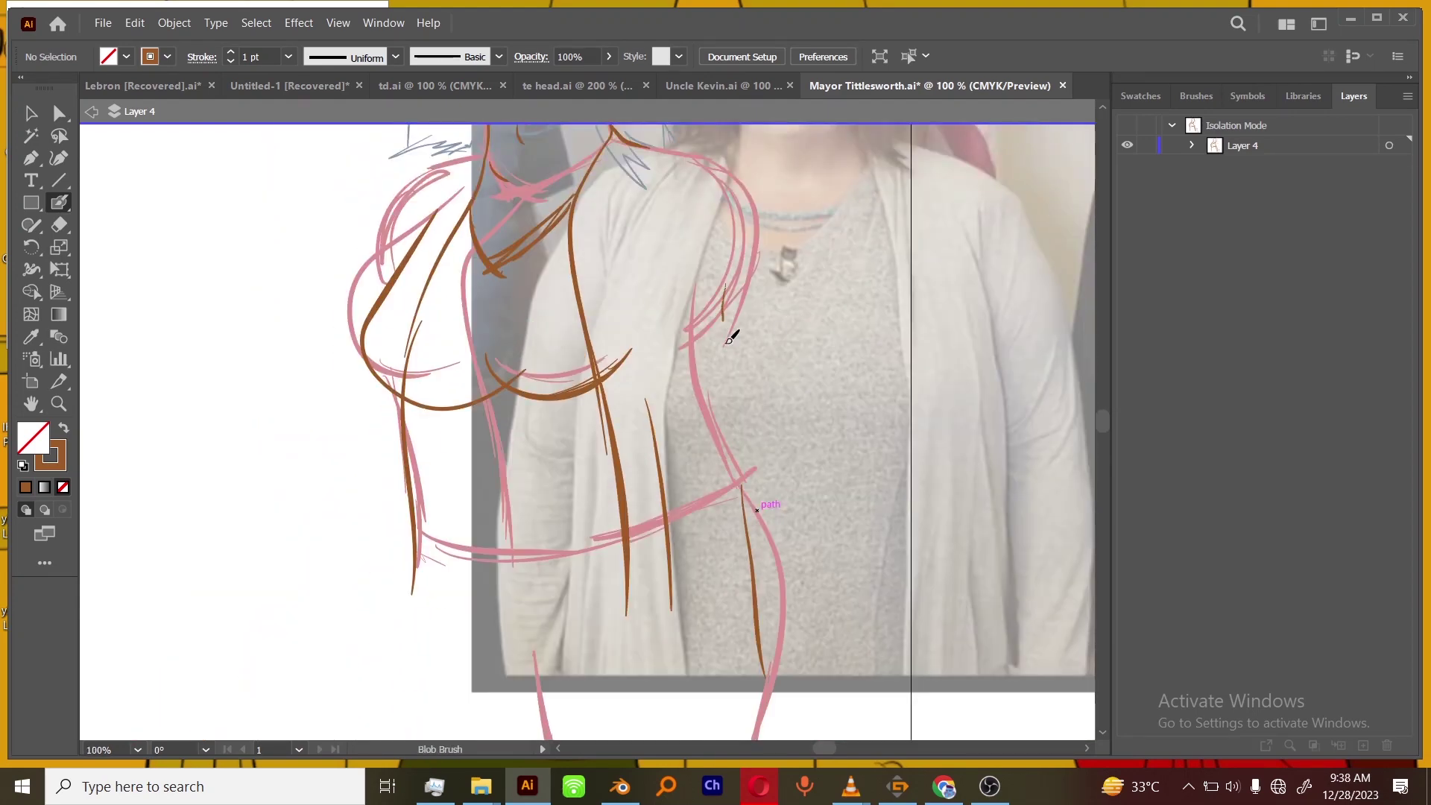
Sketch the cardigan's outer right edge in one long curve from the armpit to below the hip.
left_click_drag(729, 341, 798, 639)
key("ctrl+z")
key("ctrl+z")
left_click_drag(726, 287, 813, 662)
Extend the right panel's front edge downward and close the panel with a curved hem to its outer edge.
mouse_move(623, 671)
left_mouse_down()
mouse_move(603, 641)
mouse_move(595, 542)
left_mouse_up()
left_click_drag(784, 526, 732, 581)
key("ctrl+z")
left_click_drag(590, 627, 702, 590)
key("ctrl+minus")
key("ctrl+minus")
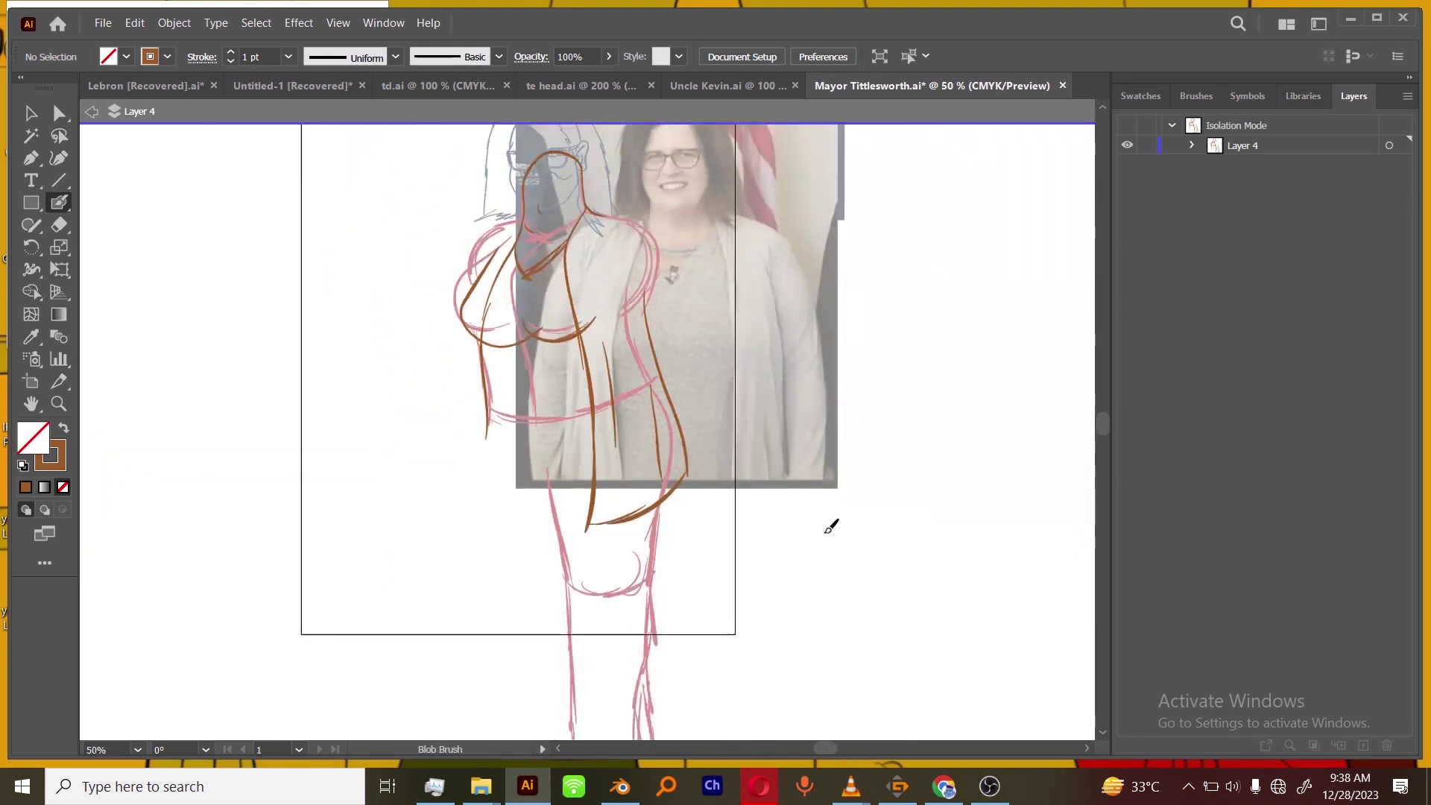
left_click_drag(829, 525, 841, 590)
key("ctrl+plus")
key("ctrl+plus")
mouse_move(909, 693)
left_mouse_down()
mouse_move(898, 603)
mouse_move(921, 611)
left_mouse_up()
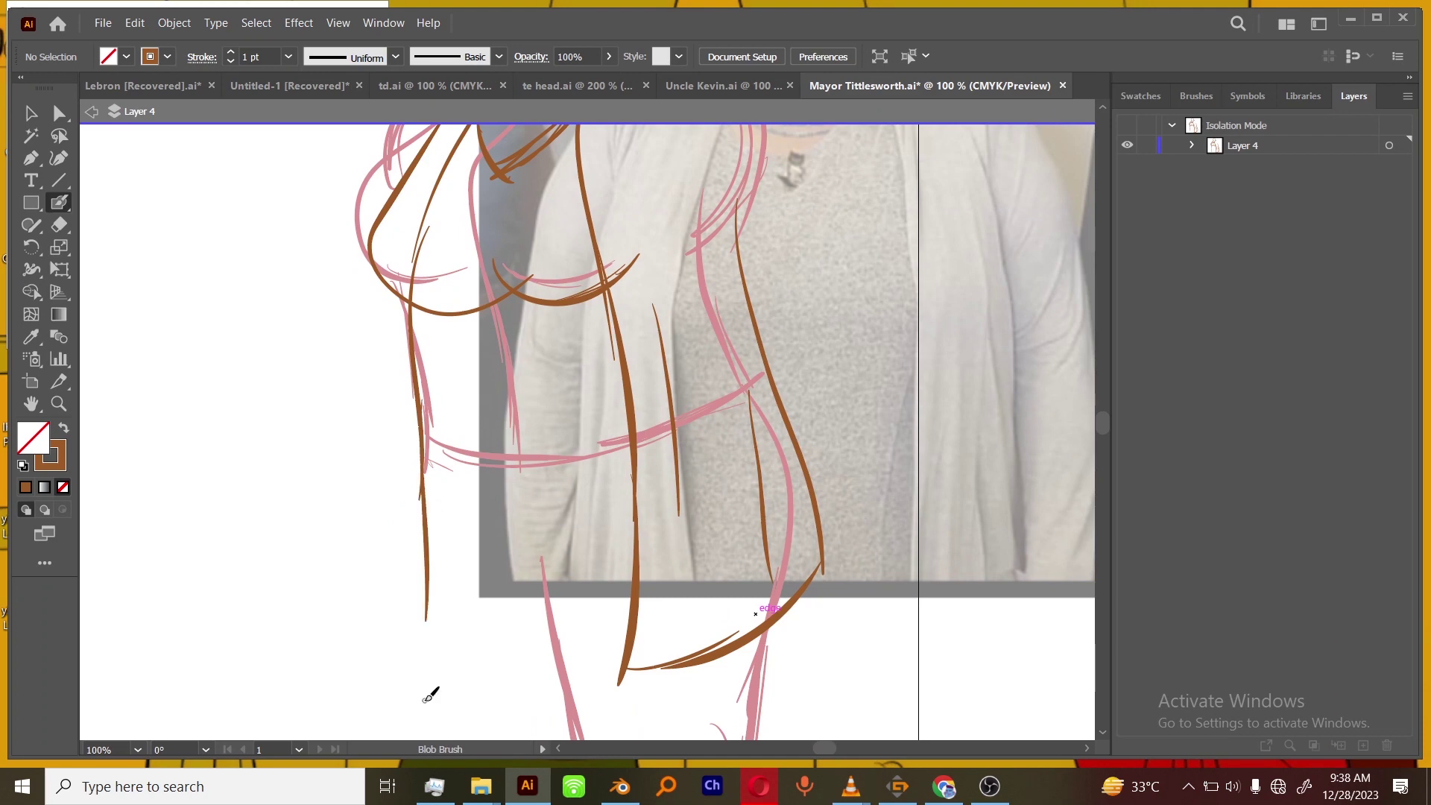
Sketch the left cardigan panel's outer edge from the bust down to its narrow lower end.
scroll(398, 428, "up", 3)
left_click_drag(397, 565, 414, 719)
scroll(495, 500, "down", 6)
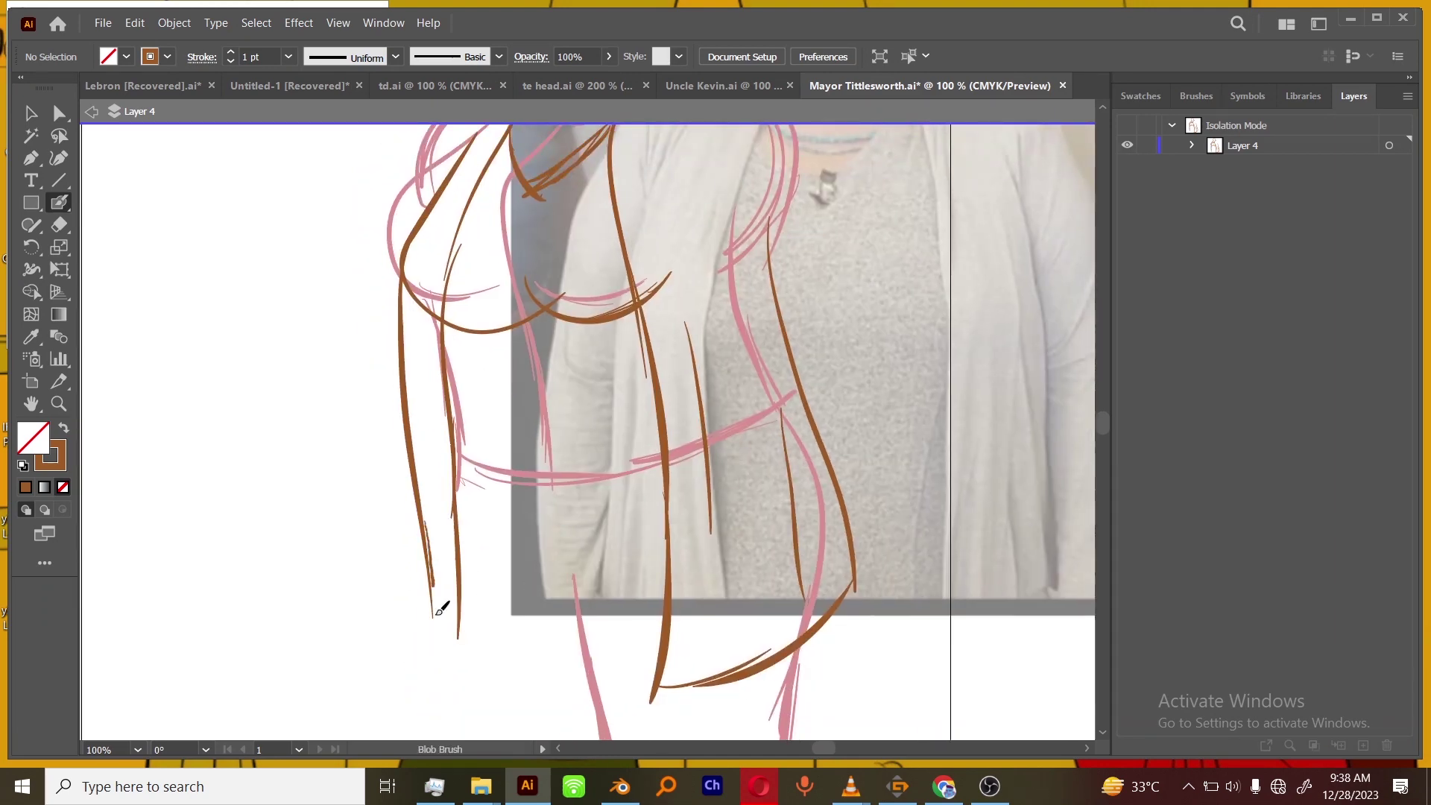
left_click_drag(468, 568, 462, 616)
key("ctrl+minus")
key("ctrl+minus")
left_click_drag(804, 471, 802, 597)
key("ctrl+plus")
key("ctrl+plus")
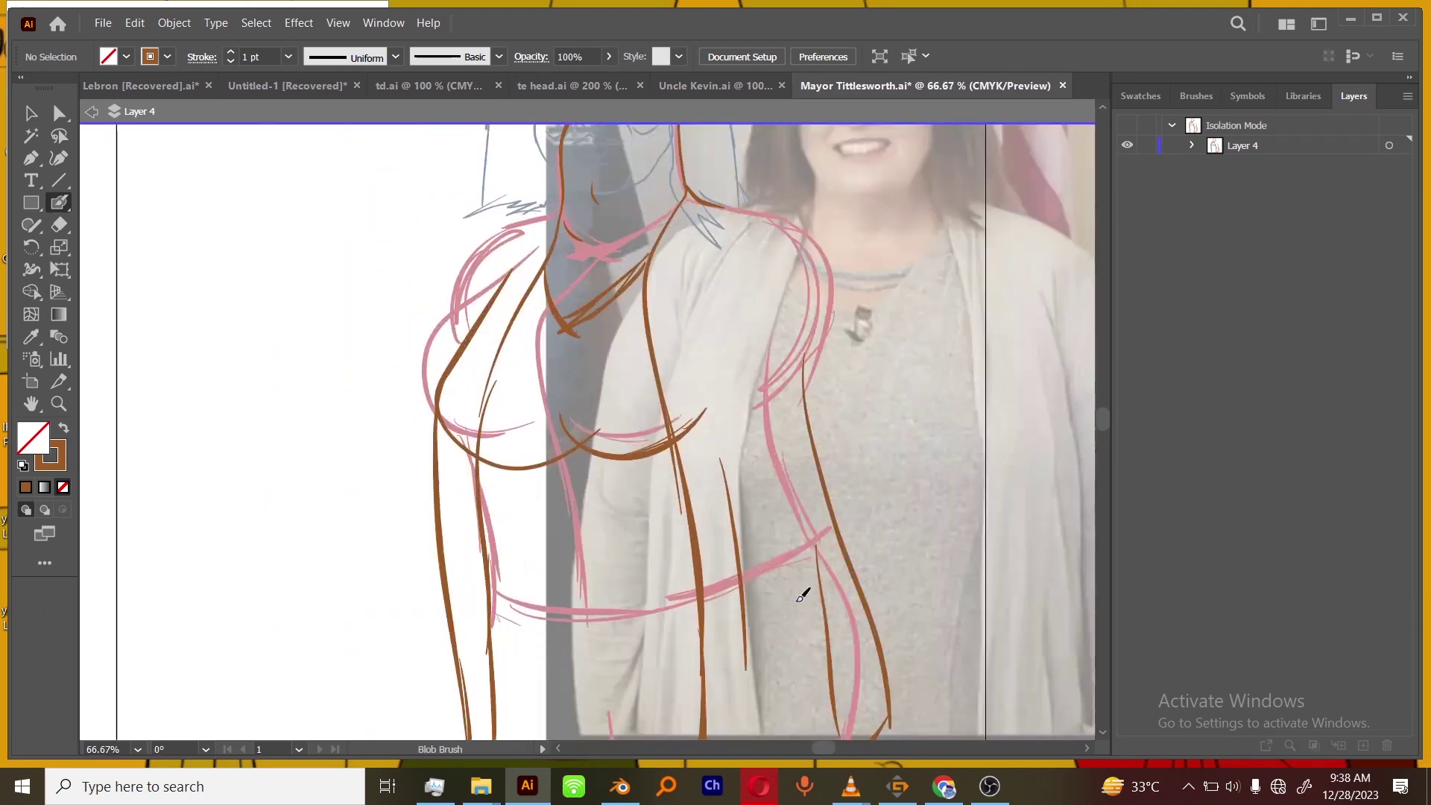
Strengthen the left panel's inner edge and sketch the curved shirt hem across to the right cardigan panel.
left_click_drag(878, 721, 817, 581)
key("ctrl+minus")
key("ctrl+plus")
left_click_drag(787, 634, 778, 537)
left_click_drag(423, 361, 435, 541)
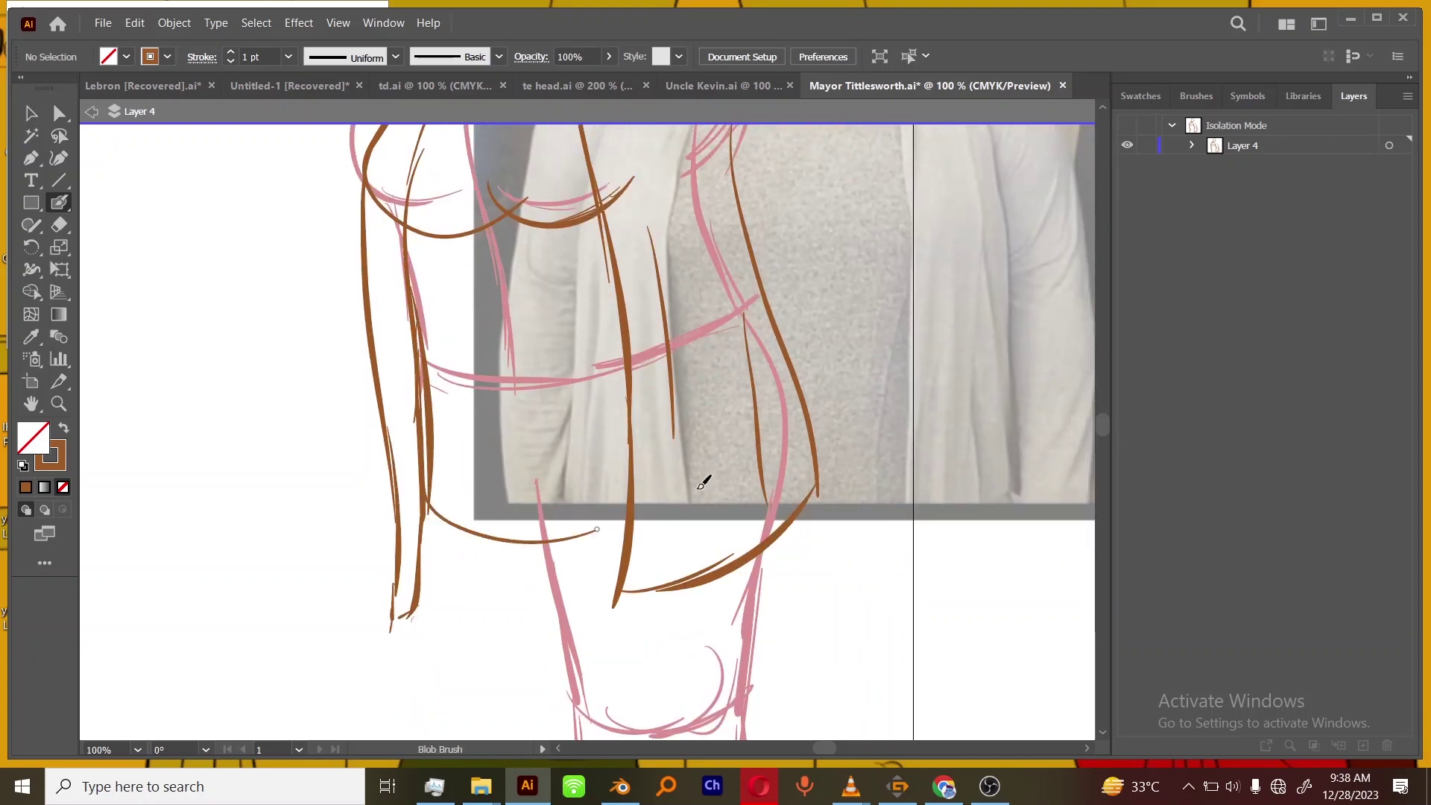
key("ctrl+minus")
key("ctrl+minus")
key("ctrl+minus")
mouse_move(596, 529)
left_mouse_down()
mouse_move(632, 508)
mouse_move(634, 555)
left_mouse_up()
key("ctrl+plus")
key("ctrl+plus")
key("ctrl+plus")
mouse_move(831, 491)
left_mouse_down()
mouse_move(824, 610)
mouse_move(809, 561)
left_mouse_up()
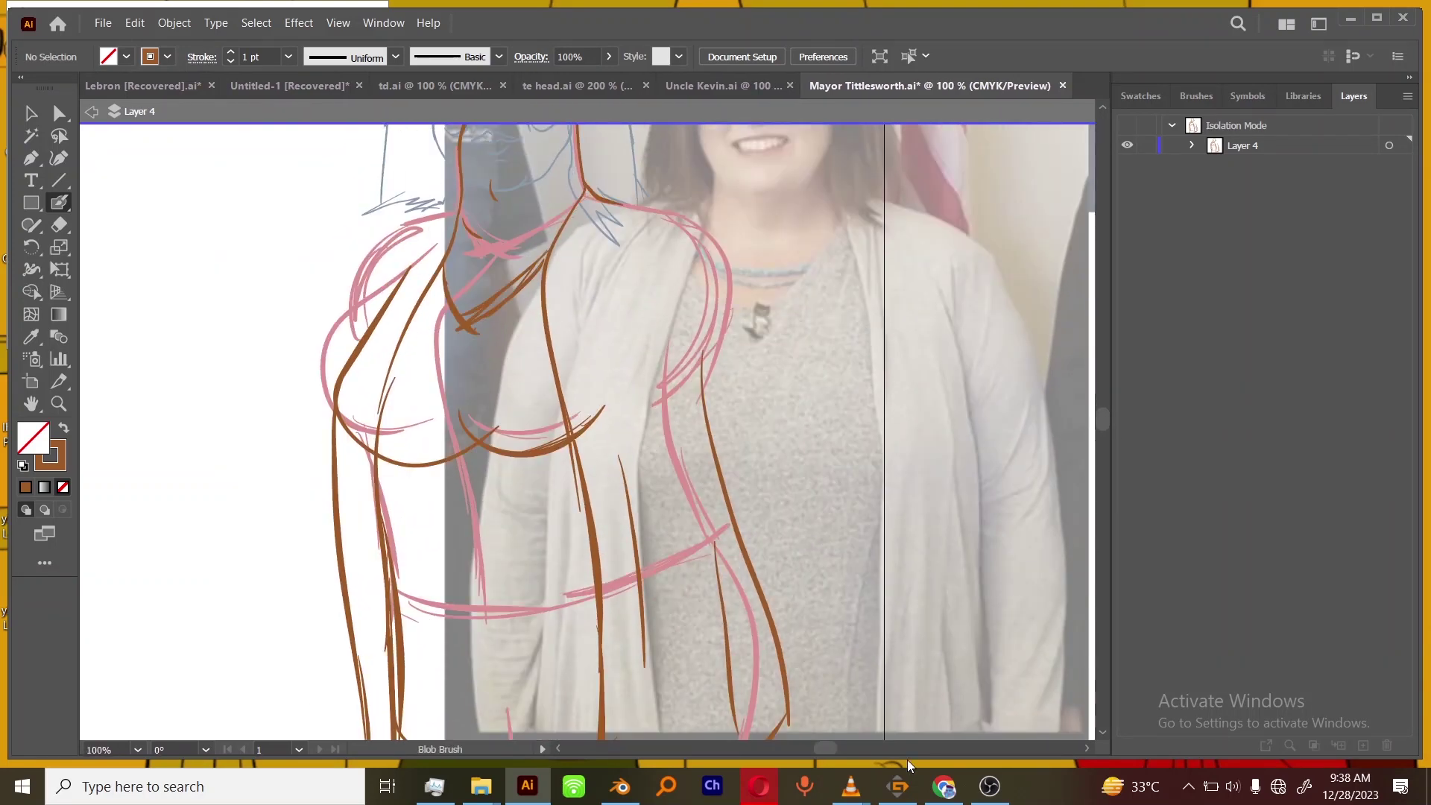
Sketch the sloping left shoulder line from the base of the neck over the red guide.
left_click(850, 786)
left_click(941, 736)
left_click_drag(747, 473, 775, 657)
key("ctrl+plus")
left_click_drag(757, 546, 913, 447)
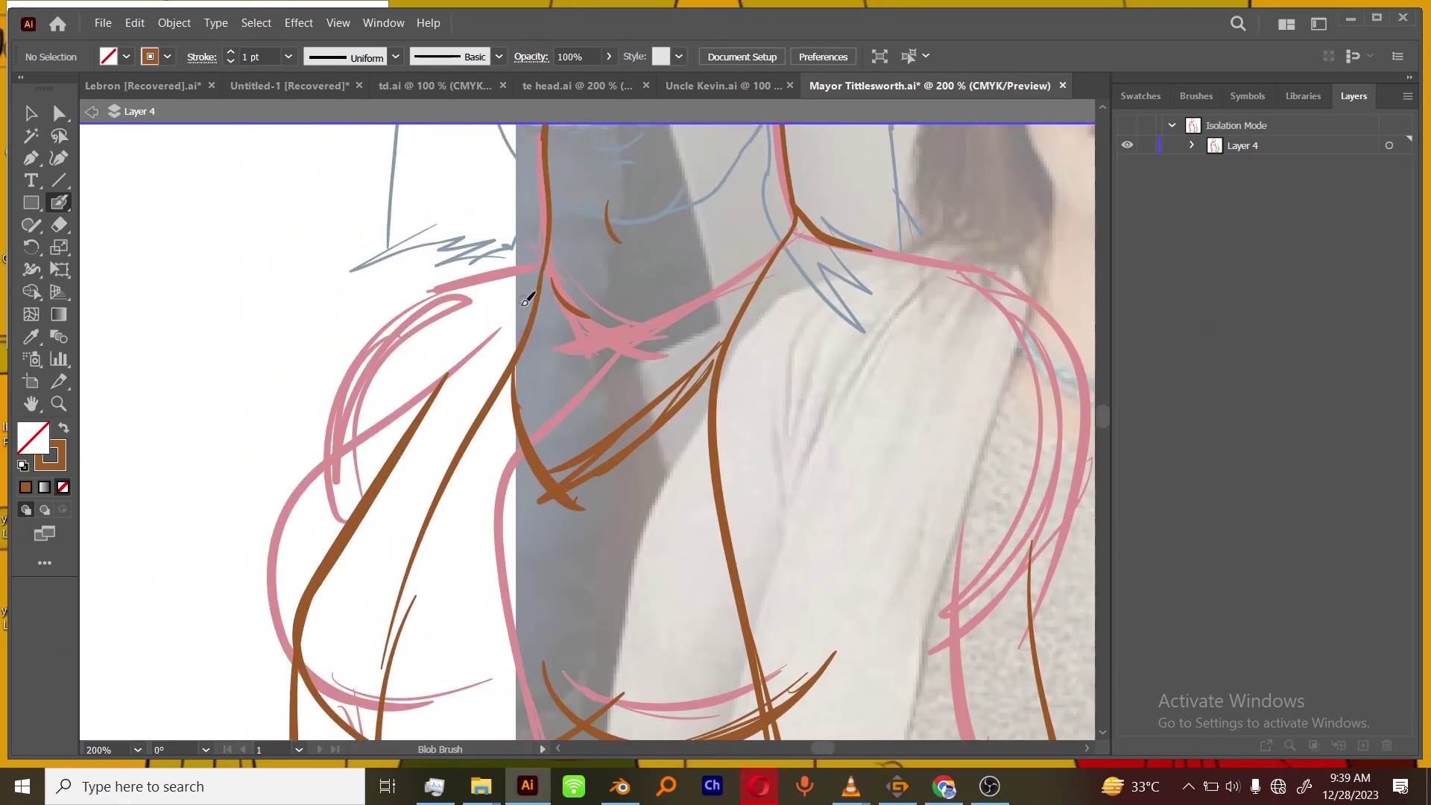
left_click_drag(477, 285, 339, 372)
key("ctrl+minus")
key("ctrl+minus")
key("ctrl+minus")
key("ctrl+minus")
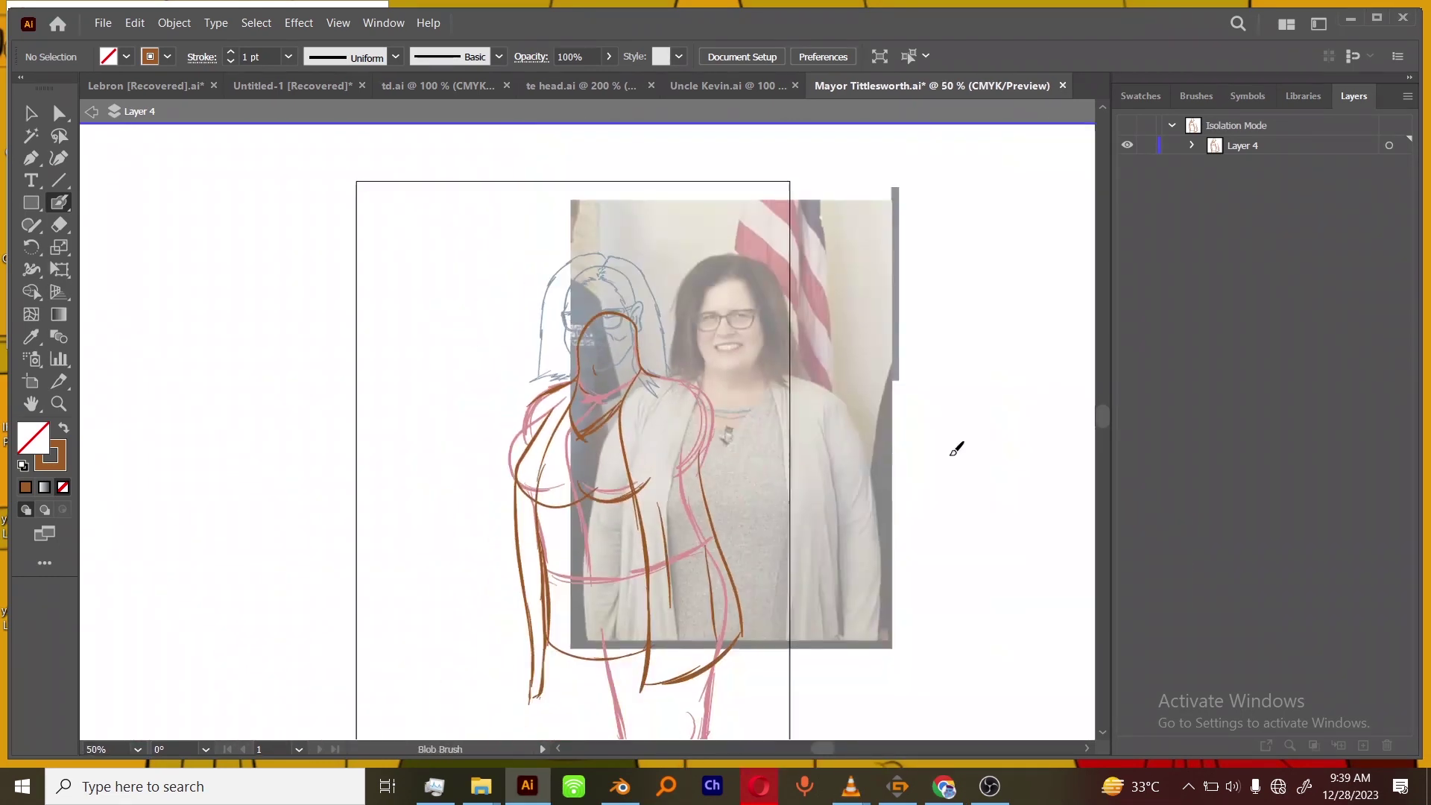
Sketch a beaded necklace as a chain of small loops hanging across the chest above the V neckline.
left_click_drag(845, 581, 849, 447)
key("ctrl+plus")
key("ctrl+plus")
key("ctrl+plus")
key("ctrl+plus")
mouse_move(902, 291)
left_mouse_down()
mouse_move(856, 520)
mouse_move(819, 533)
left_mouse_up()
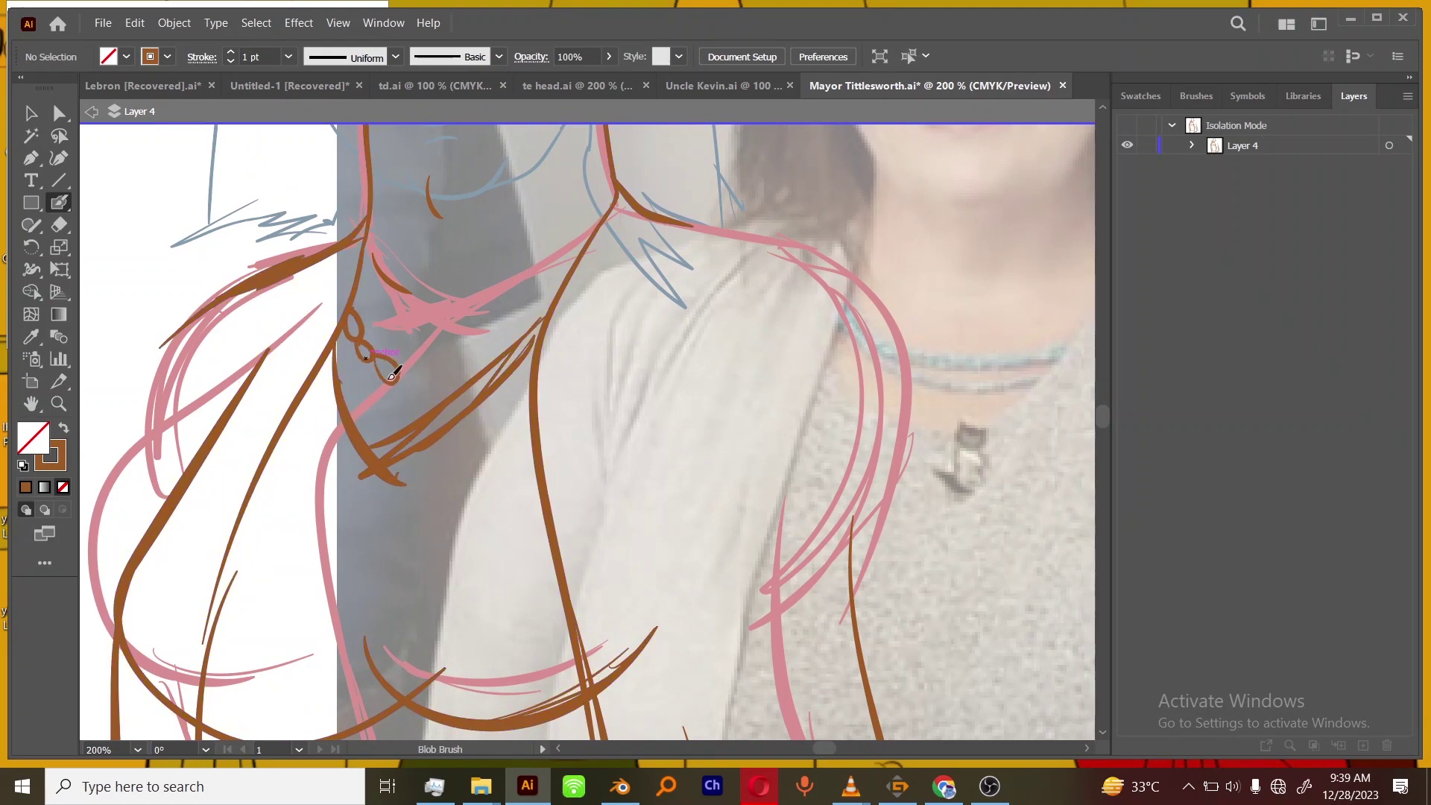
left_click_drag(507, 337, 514, 325)
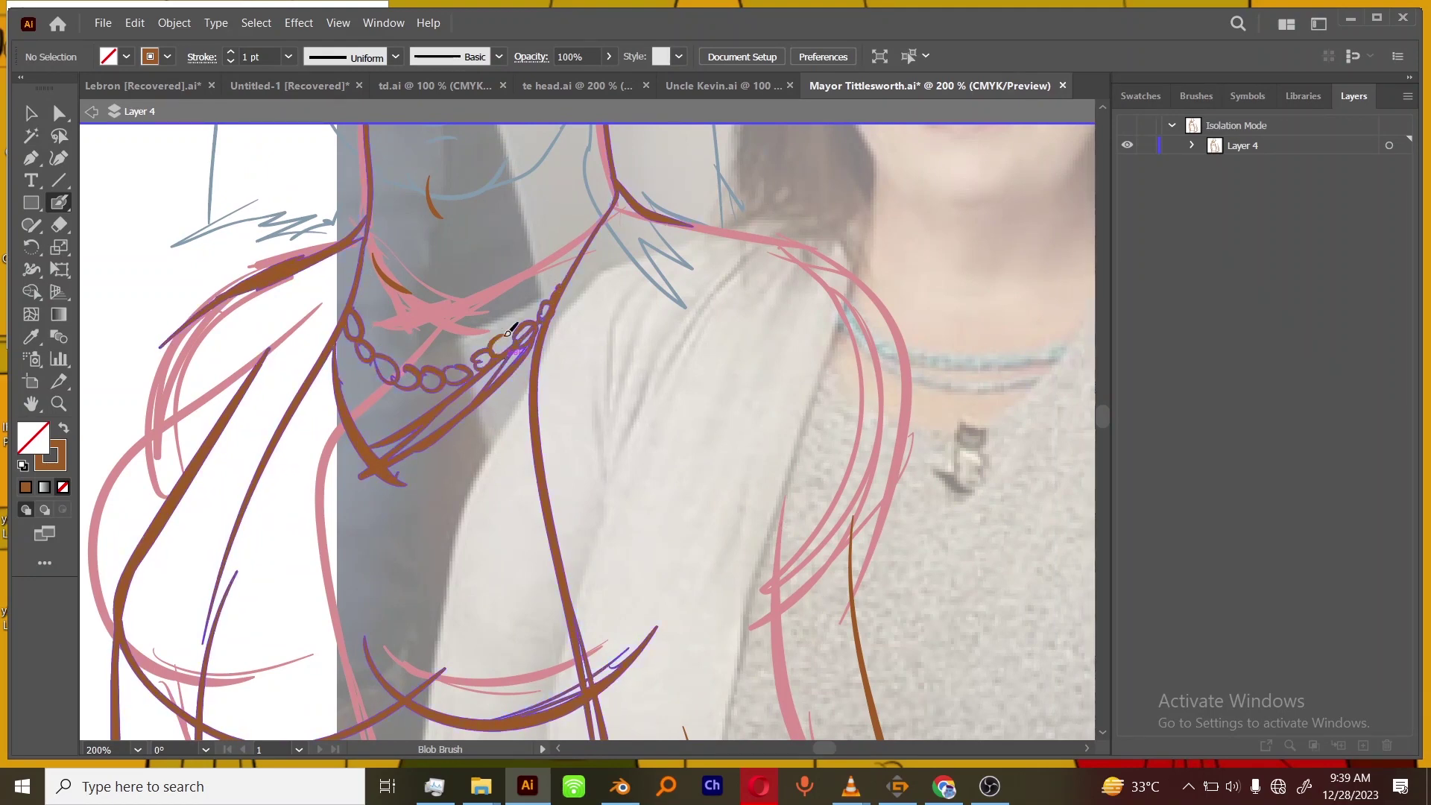
Review the clothing sketch up close and as a whole figure, including the undrawn legs and shoe.
key("ctrl+minus")
key("ctrl+minus")
key("ctrl+minus")
key("ctrl+minus")
key("ctrl+plus")
key("ctrl+plus")
key("ctrl+plus")
key("ctrl+plus")
key("ctrl+minus")
key("ctrl+minus")
key("ctrl+minus")
key("ctrl+minus")
key("ctrl+plus")
left_click_drag(767, 723, 788, 518)
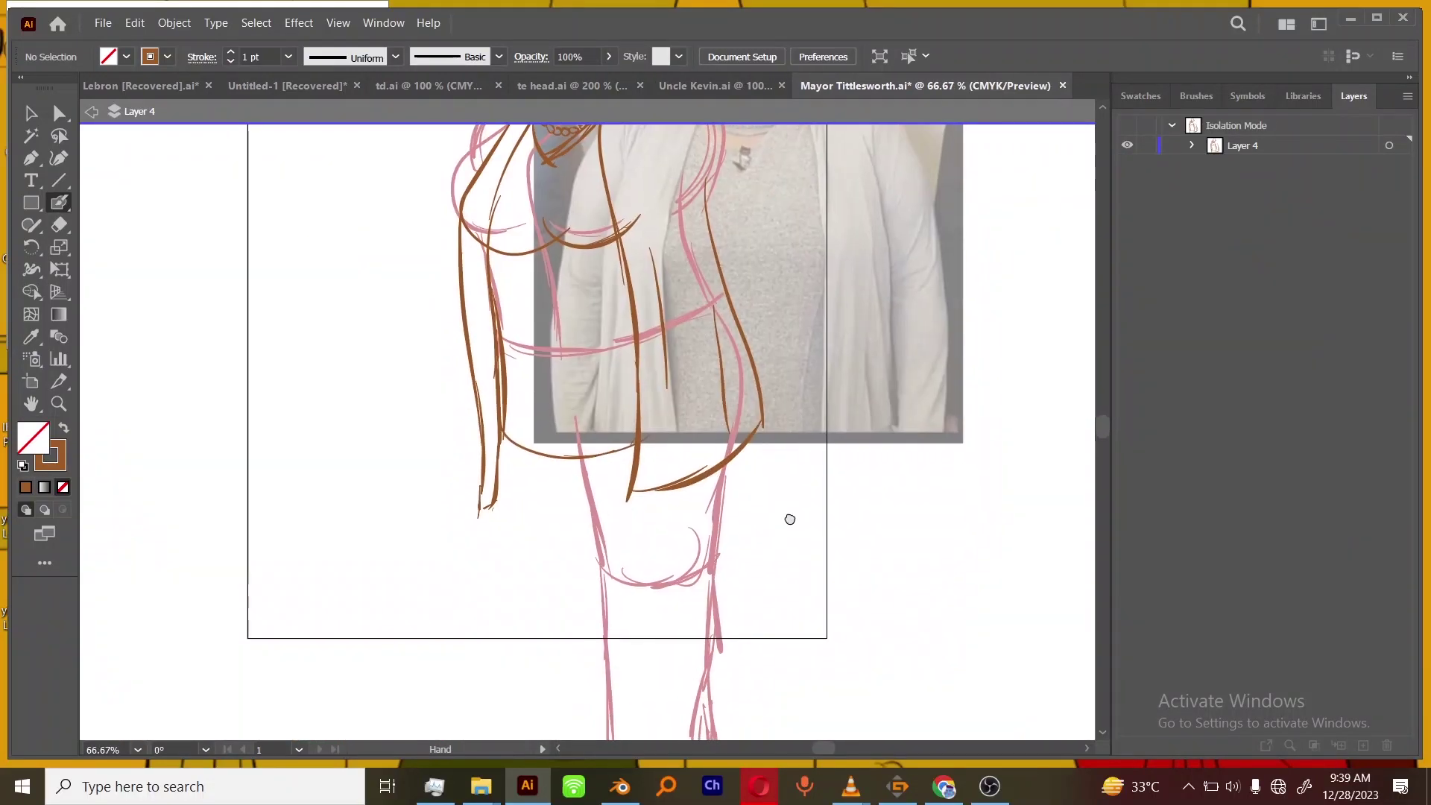
left_click_drag(796, 613, 799, 539)
key("ctrl+minus")
key("ctrl+minus")
scroll(794, 506, "up", 2)
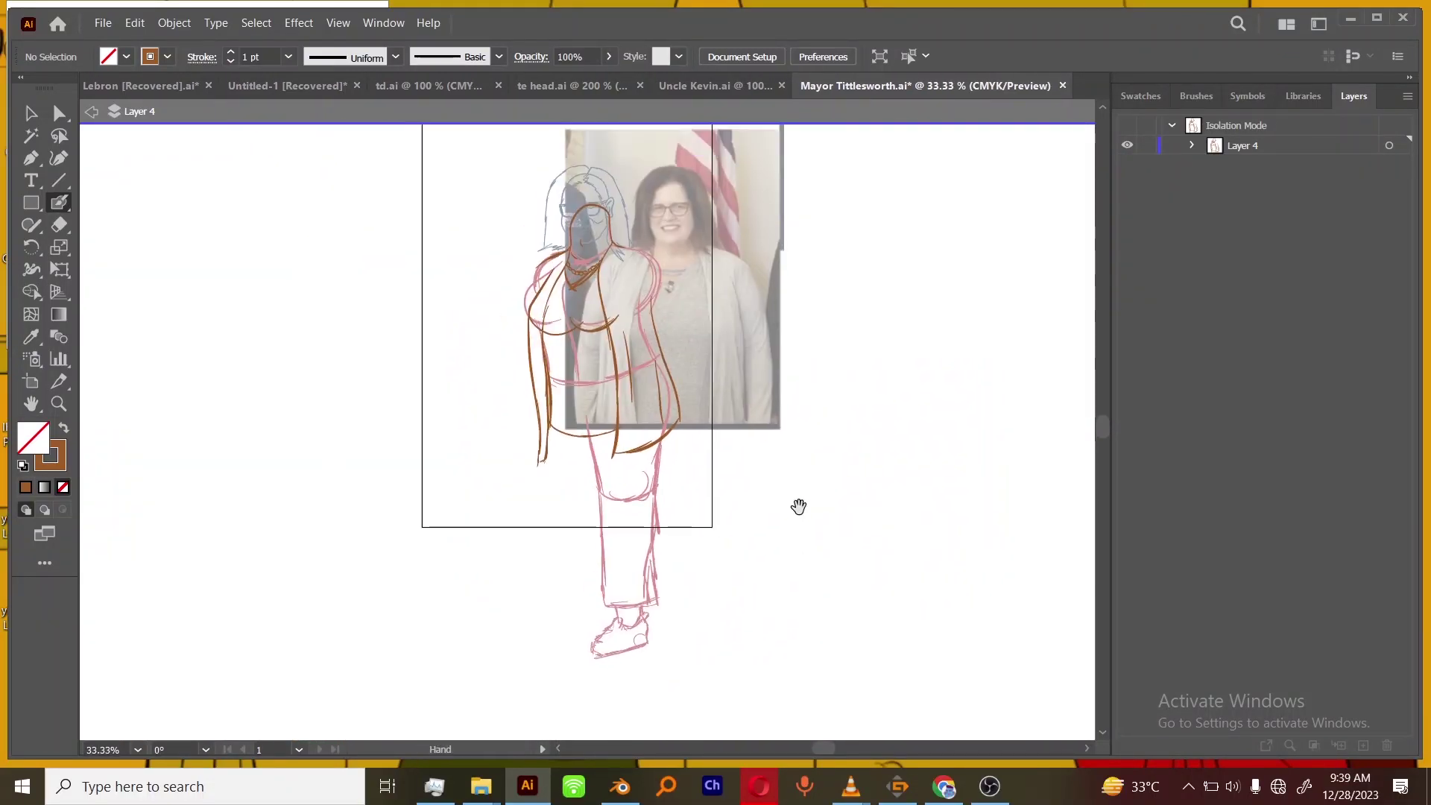
Sketch the rear edge of the trousers from the hip down to the ankle over the red leg guide.
key("ctrl+plus")
left_click_drag(787, 600, 828, 544)
key("ctrl+plus")
scroll(819, 306, "up", 2)
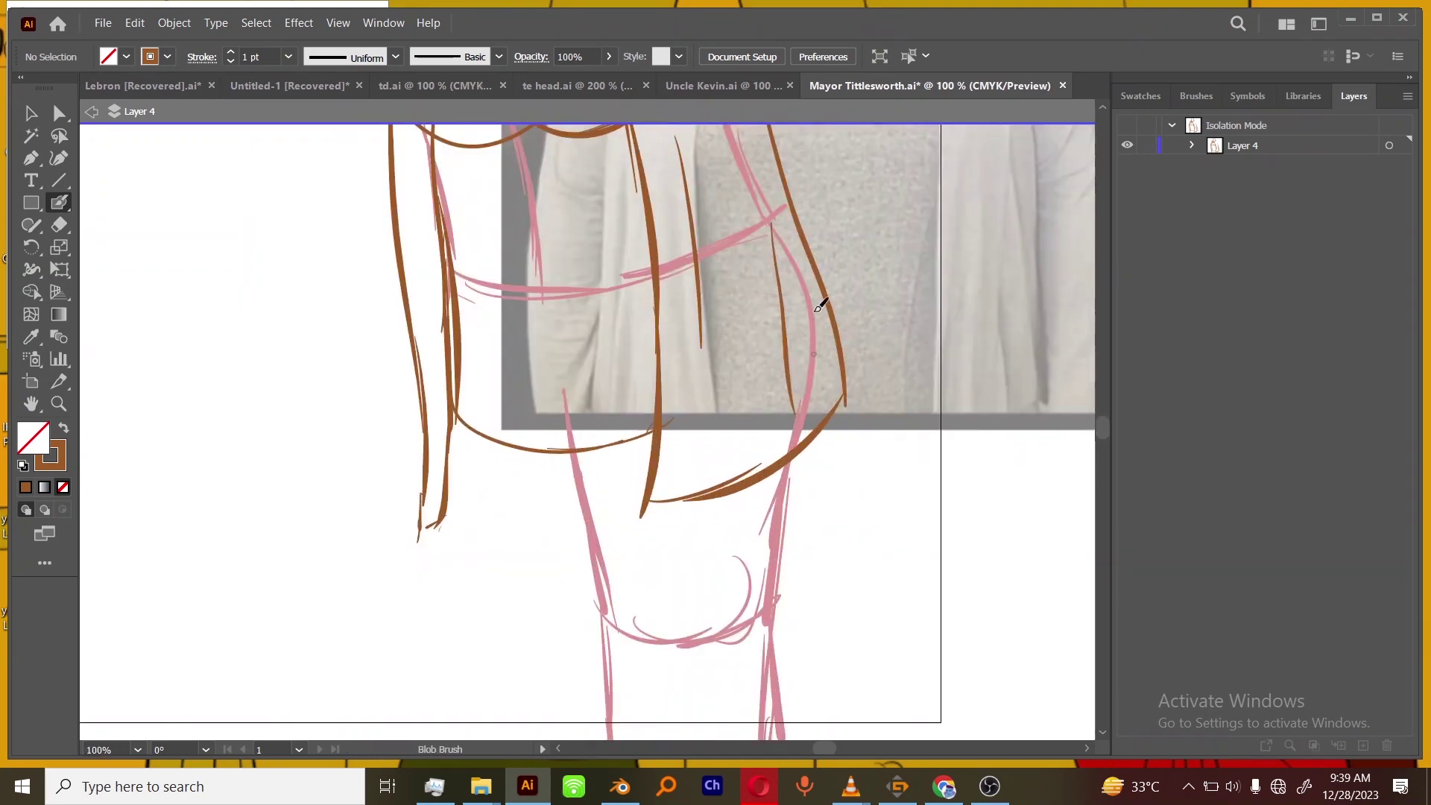
mouse_move(810, 279)
left_mouse_down()
mouse_move(775, 637)
mouse_move(750, 380)
left_mouse_up()
left_click_drag(789, 358, 785, 682)
left_click_drag(785, 681, 782, 581)
key("ctrl+plus")
left_click_drag(883, 601, 842, 507)
left_click_drag(836, 506, 843, 506)
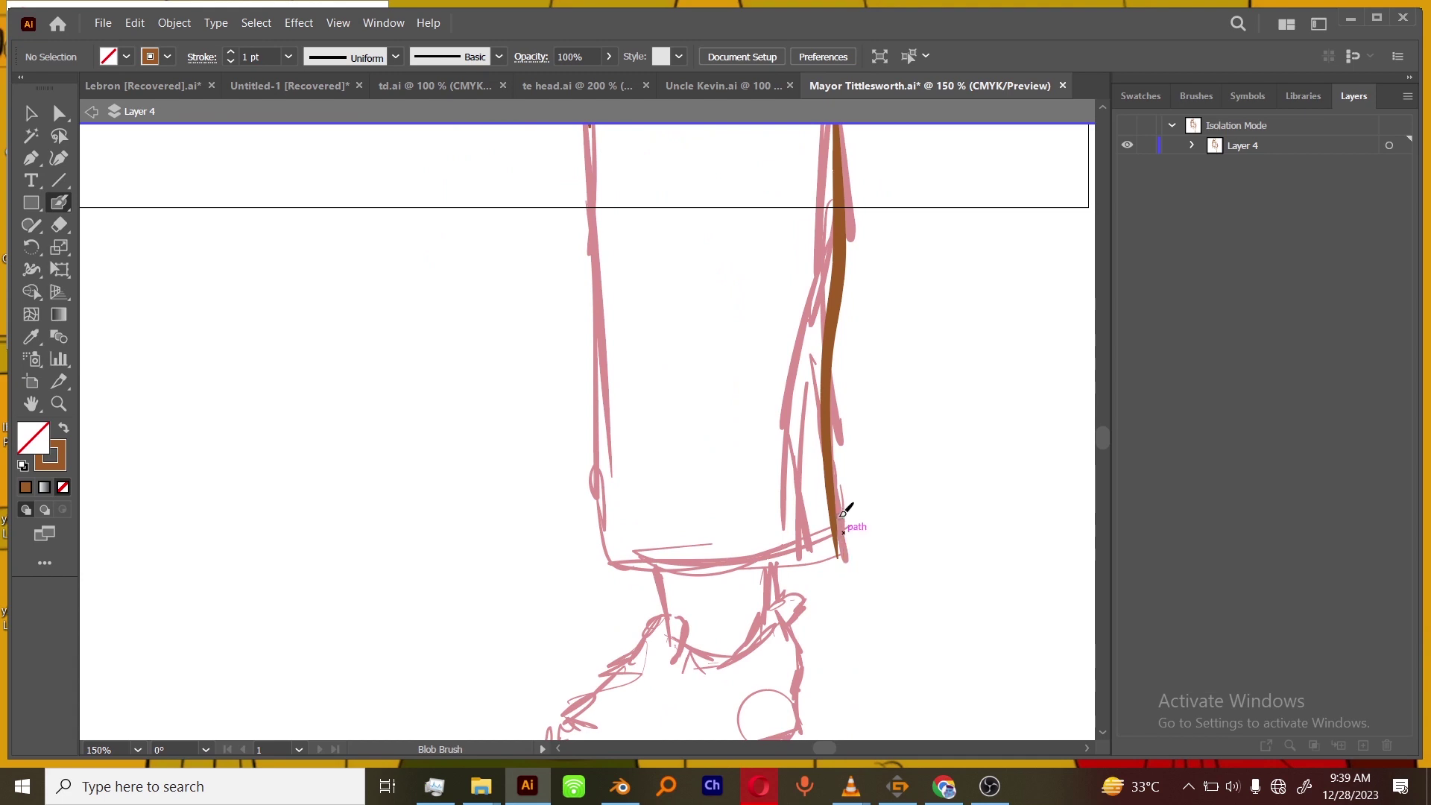
Sketch the turned-up trouser cuff at the ankle and the front edge of the trouser leg.
mouse_move(617, 555)
left_mouse_down()
mouse_move(816, 546)
mouse_move(836, 518)
mouse_move(633, 602)
left_mouse_up()
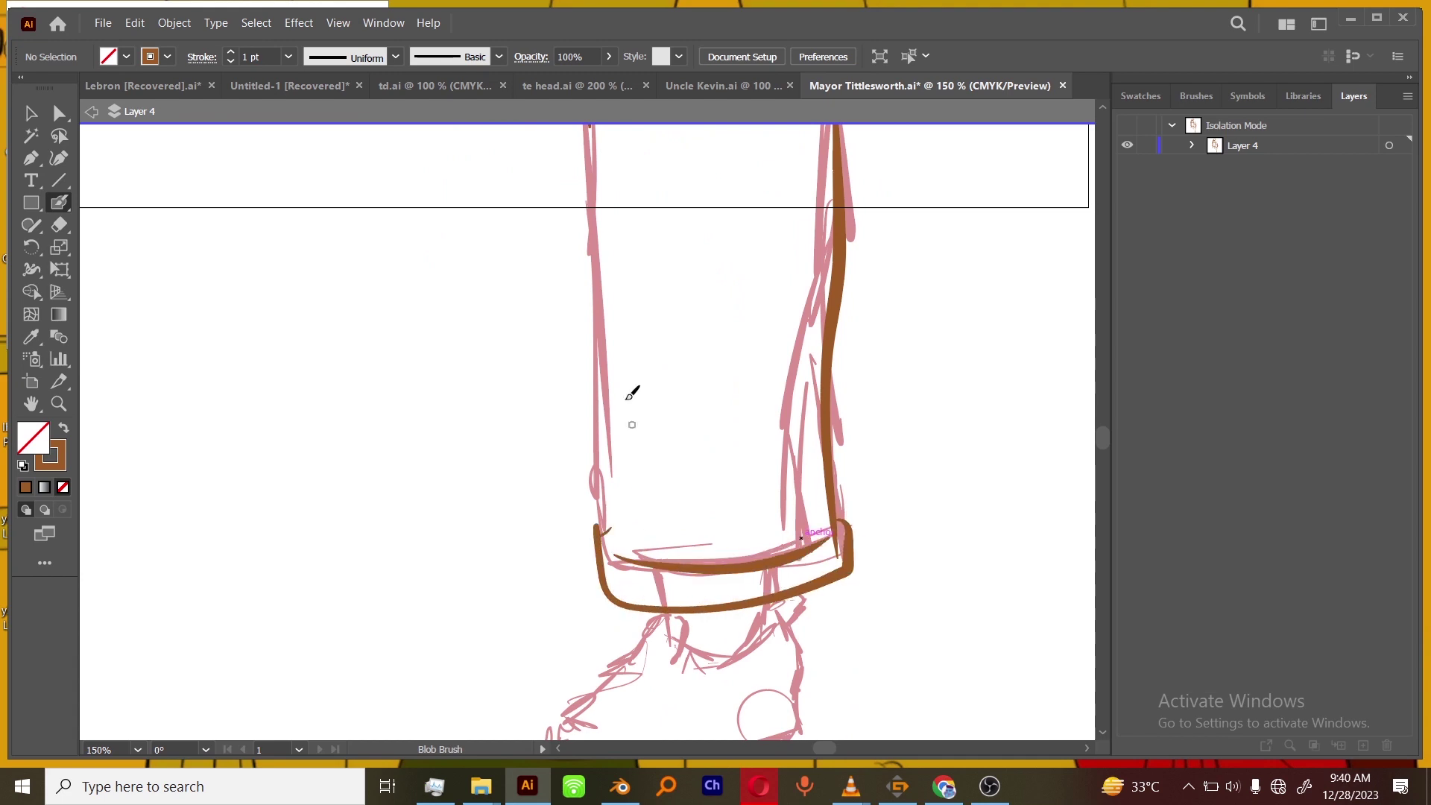
left_click_drag(626, 400, 626, 553)
left_click_drag(590, 265, 606, 712)
Sketch the shoe's curved ankle opening, heel tab, back edge and the start of the tongue and instep.
key("ctrl+minus")
key("ctrl+minus")
left_click_drag(824, 643, 856, 521)
key("ctrl+plus")
key("ctrl+plus")
key("ctrl+plus")
key("ctrl+plus")
left_click_drag(1073, 526, 845, 491)
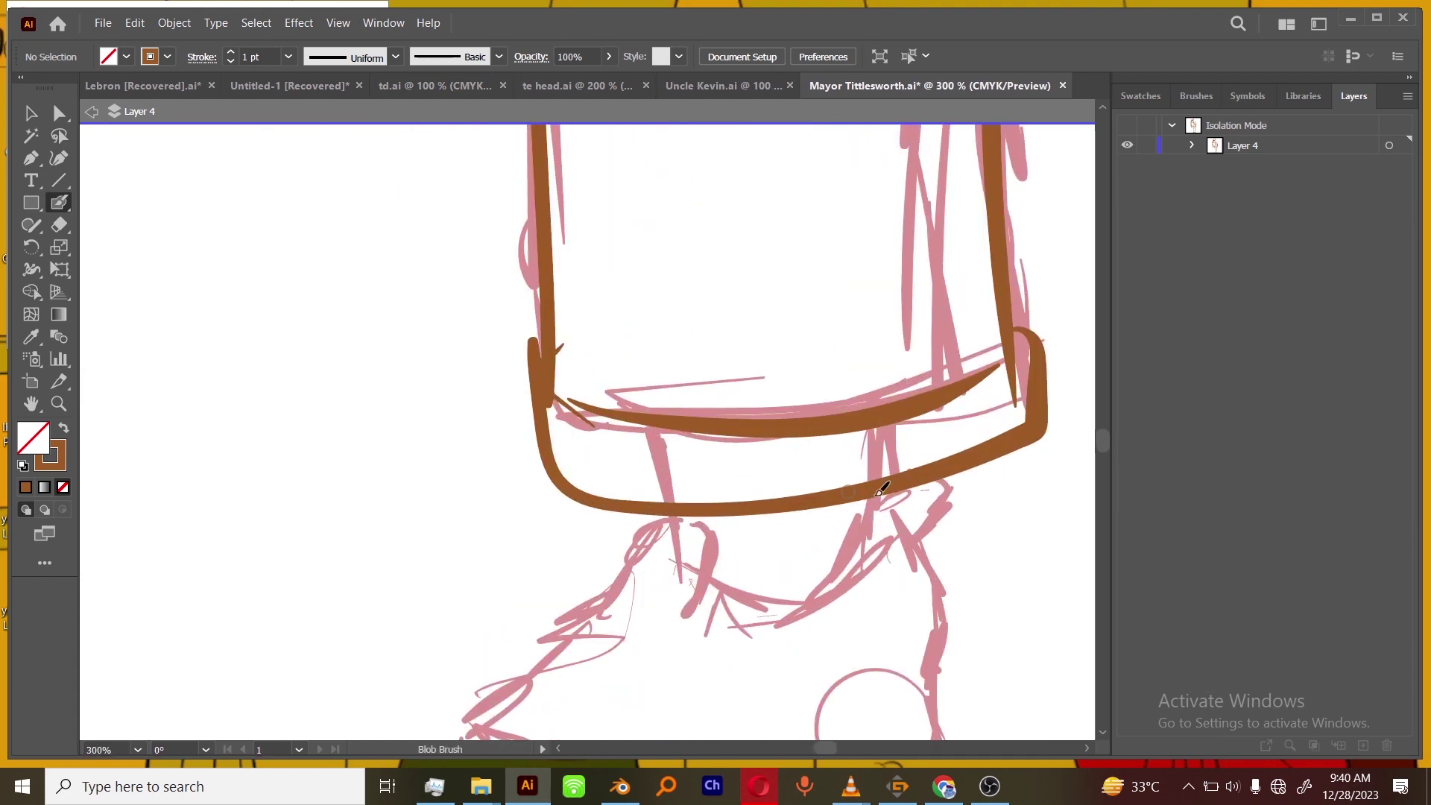
mouse_move(673, 524)
left_mouse_down()
mouse_move(857, 605)
mouse_move(896, 528)
left_mouse_up()
left_click_drag(939, 598, 958, 328)
left_click_drag(935, 328, 960, 528)
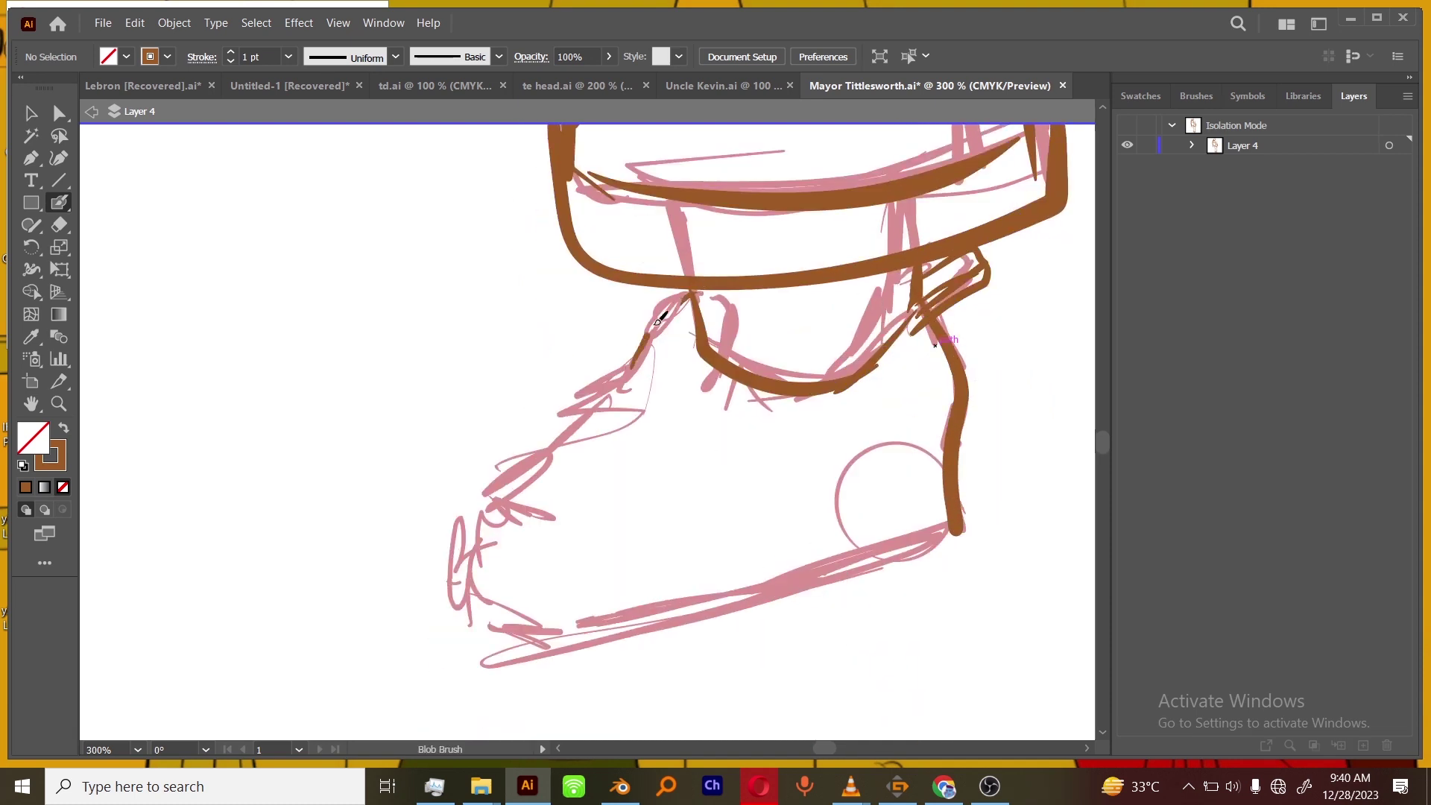
left_click_drag(657, 320, 713, 395)
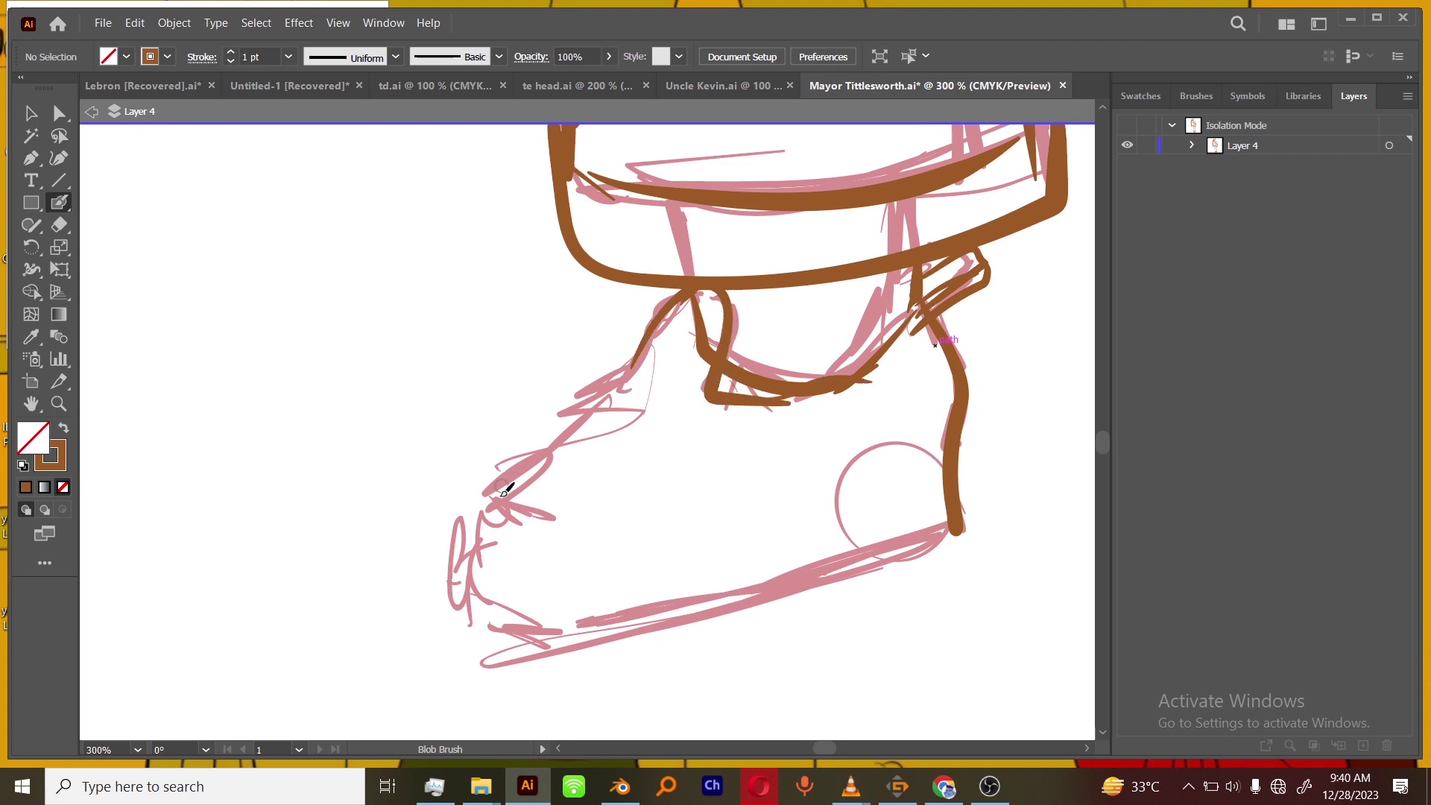
mouse_move(554, 438)
left_mouse_down()
mouse_move(445, 492)
mouse_move(488, 623)
left_mouse_up()
key("ctrl+z")
key("ctrl+z")
mouse_move(446, 462)
left_mouse_down()
mouse_move(602, 642)
mouse_move(831, 578)
left_mouse_up()
key("ctrl+z")
key("ctrl+z")
Sketch the shoe's bottom edge from heel to toe and the rounded front outline up to the instep.
mouse_move(522, 620)
left_mouse_down()
mouse_move(901, 557)
mouse_move(958, 533)
left_mouse_up()
left_click_drag(403, 577, 526, 615)
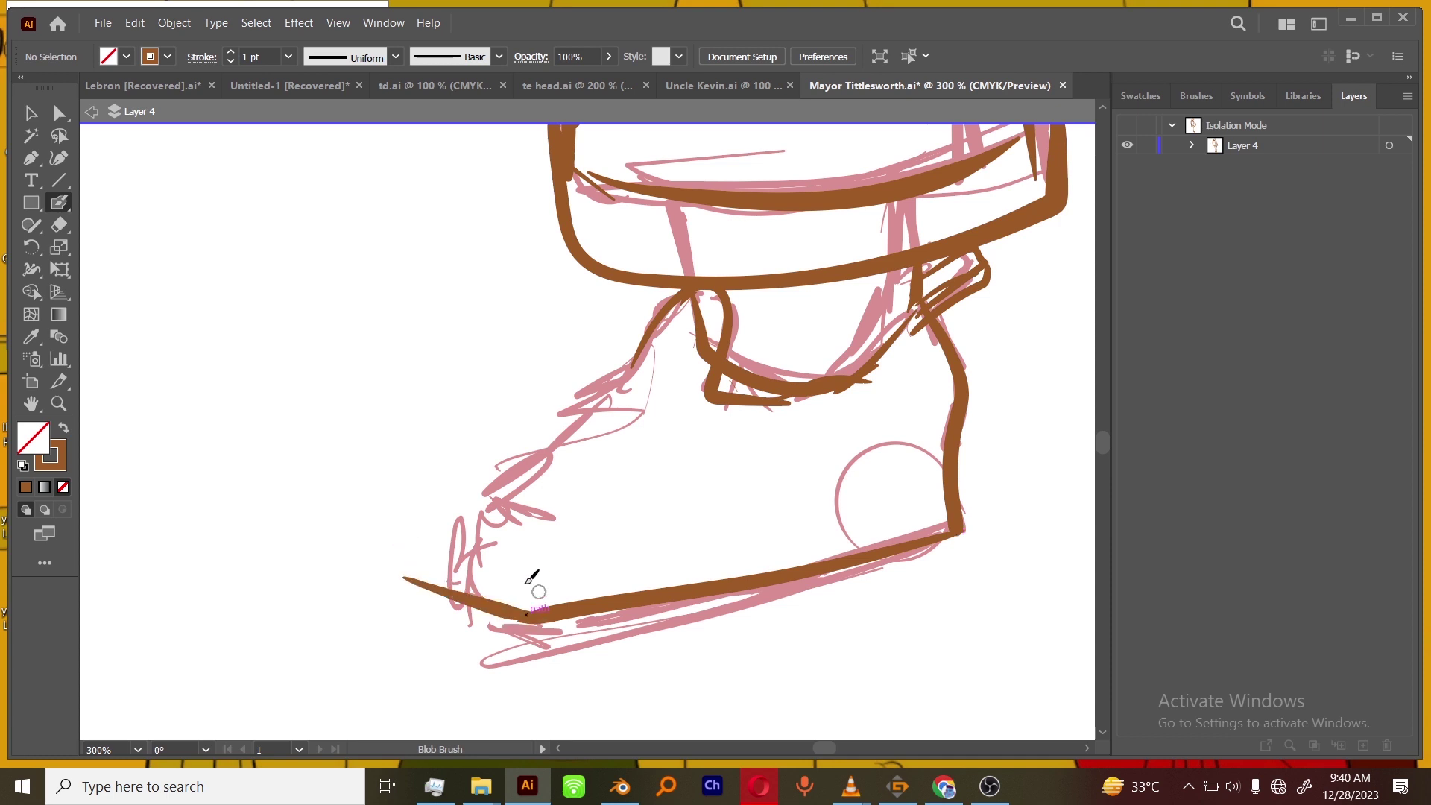
left_click_drag(424, 486, 632, 351)
Add the curved toe cap seam, a small heel patch and a short crease inside the toe cap.
key("ctrl+1")
mouse_move(636, 418)
left_mouse_down()
mouse_move(932, 408)
mouse_move(866, 538)
mouse_move(909, 513)
left_mouse_up()
left_click_drag(884, 530, 922, 481)
mouse_move(551, 603)
left_mouse_down()
mouse_move(274, 449)
mouse_move(529, 468)
mouse_move(248, 475)
left_mouse_up()
key("ctrl+z")
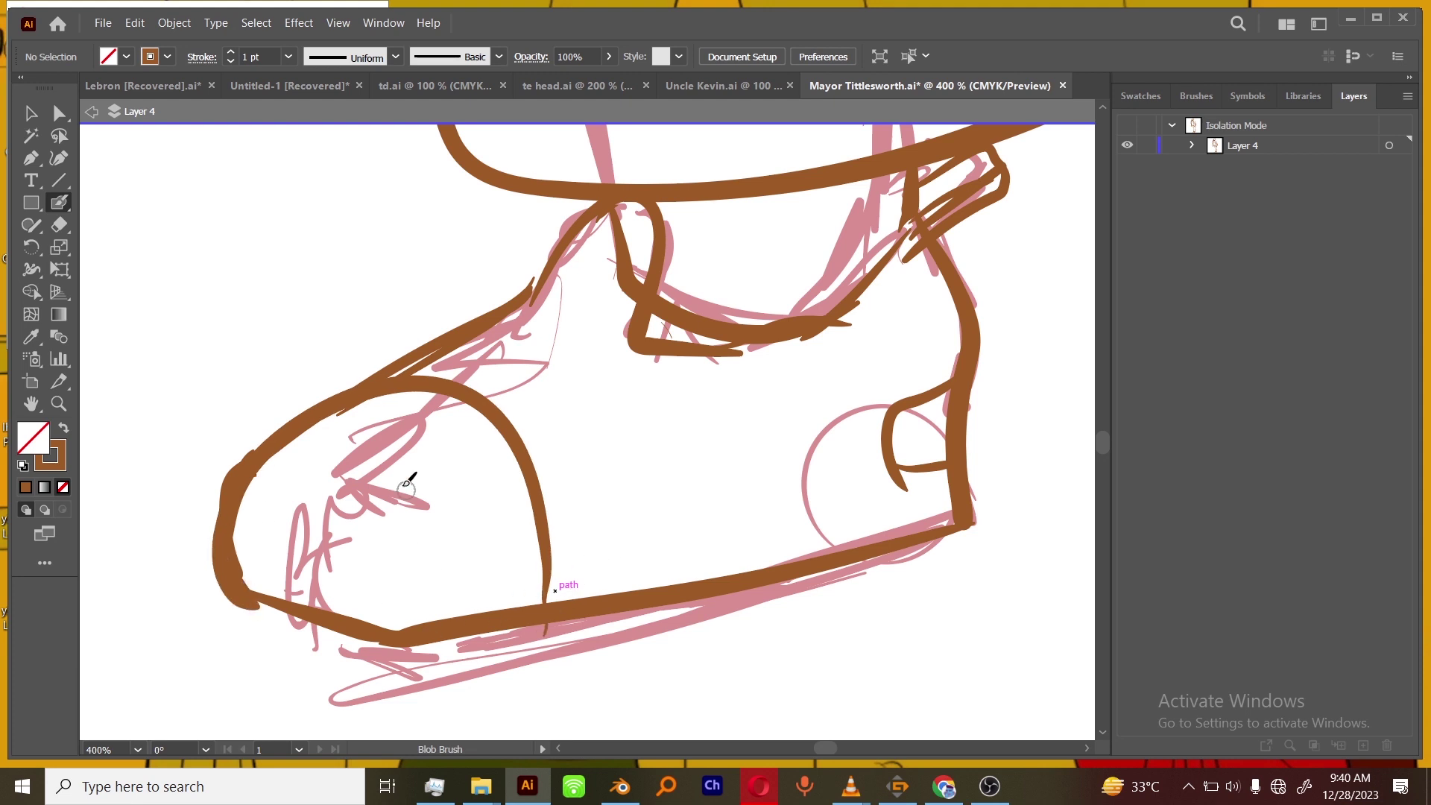
left_click_drag(723, 511, 701, 543)
left_click_drag(939, 476, 975, 407)
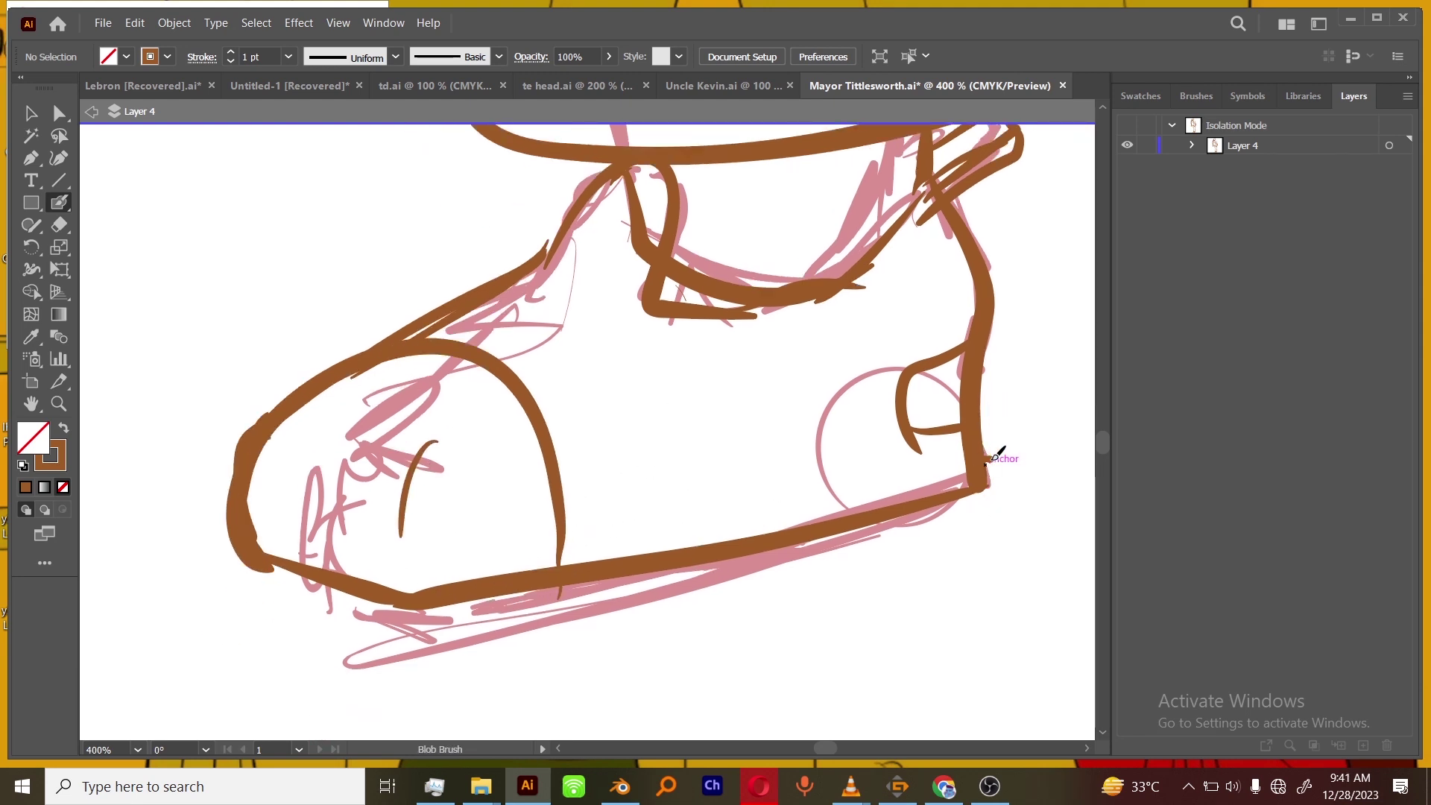
Sketch the thick shoe sole below the bottom edge, wrapping the heel and toe, with angular tread marks.
left_click_drag(832, 590, 617, 667)
mouse_move(774, 617)
left_mouse_down()
mouse_move(402, 673)
mouse_move(238, 552)
left_mouse_up()
left_click_drag(250, 571, 252, 621)
mouse_move(232, 527)
left_mouse_down()
mouse_move(218, 574)
mouse_move(339, 648)
mouse_move(555, 642)
left_mouse_up()
left_click_drag(750, 605, 765, 621)
key("ctrl+minus")
key("ctrl+equal")
left_click_drag(588, 392, 549, 508)
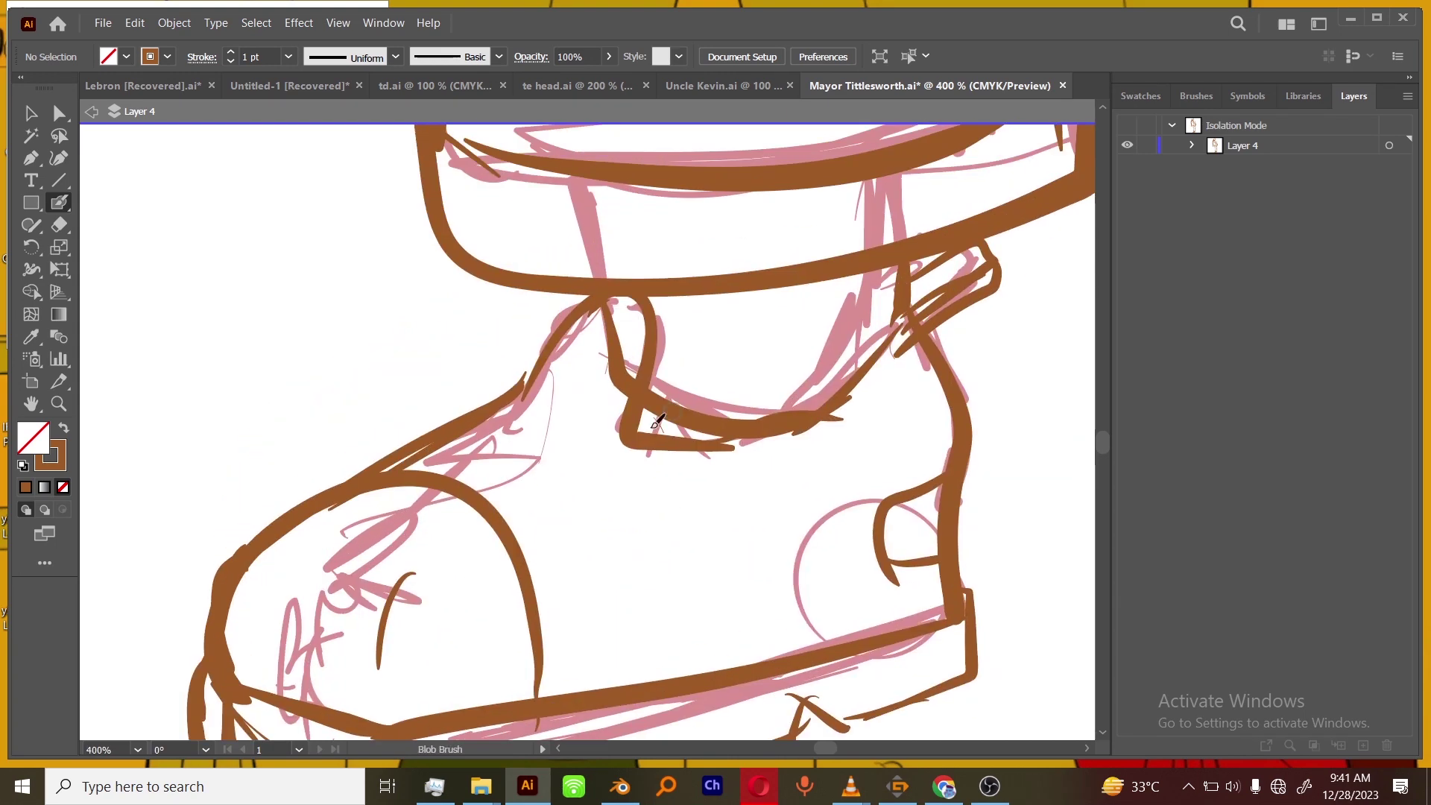
Sketch the crossing shoelaces over the tongue, a small looped knot at the ankle, and a row of round eyelets along the lacing edge.
left_click_drag(617, 462, 654, 423)
left_click_drag(409, 468, 592, 489)
left_click_drag(492, 423, 511, 530)
left_click_drag(492, 422, 626, 452)
left_click_drag(527, 383, 608, 481)
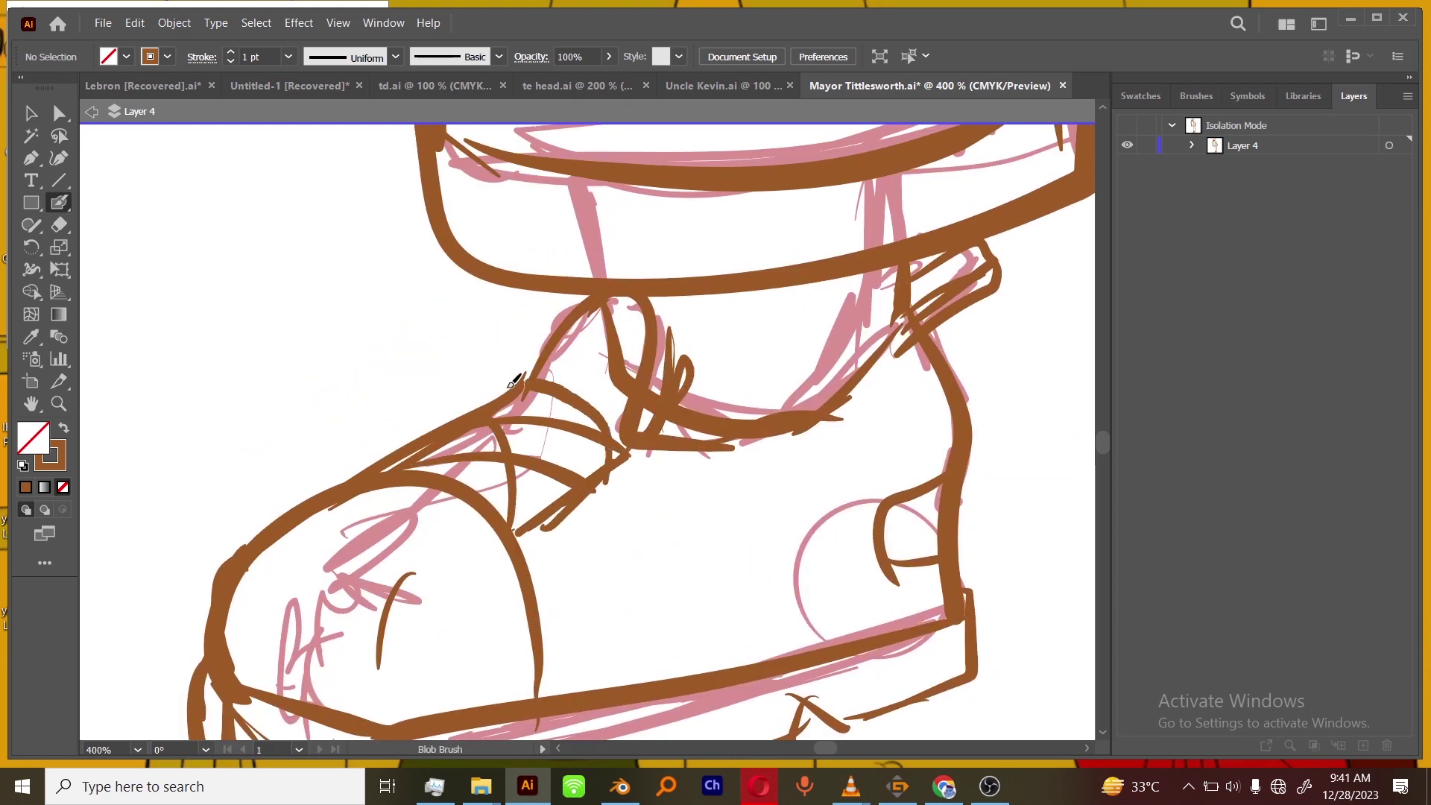
key("ctrl+minus")
key("ctrl+minus")
key("ctrl+minus")
key("ctrl+equal")
key("ctrl+equal")
key("ctrl+equal")
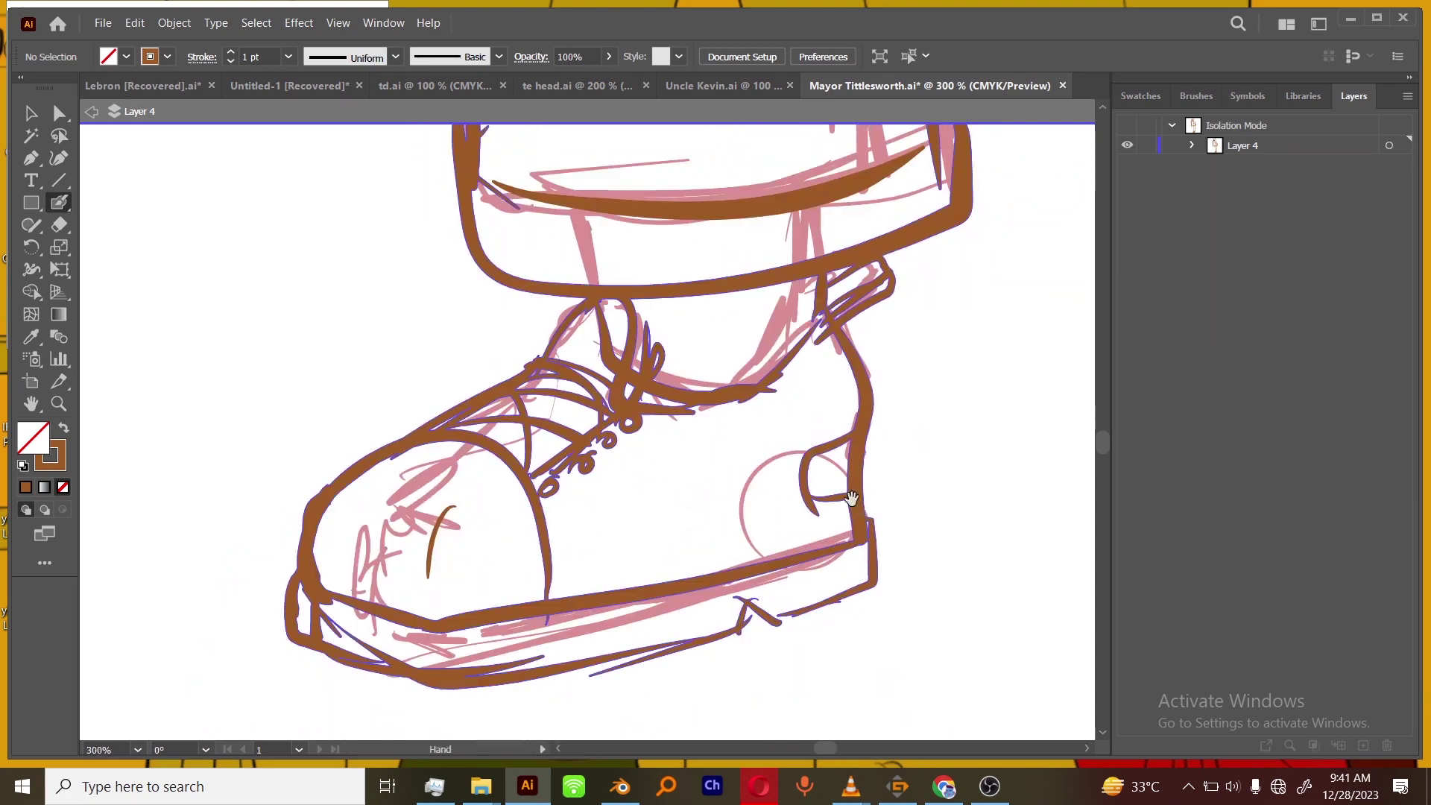
Leave isolation of the brown sketch layer and hide the Layer 2 reference photo and the red body sketch group.
left_click_drag(885, 592, 860, 495)
key("ctrl+minus")
key("ctrl+minus")
key("ctrl+minus")
key("ctrl+minus")
key("ctrl+minus")
key("ctrl+minus")
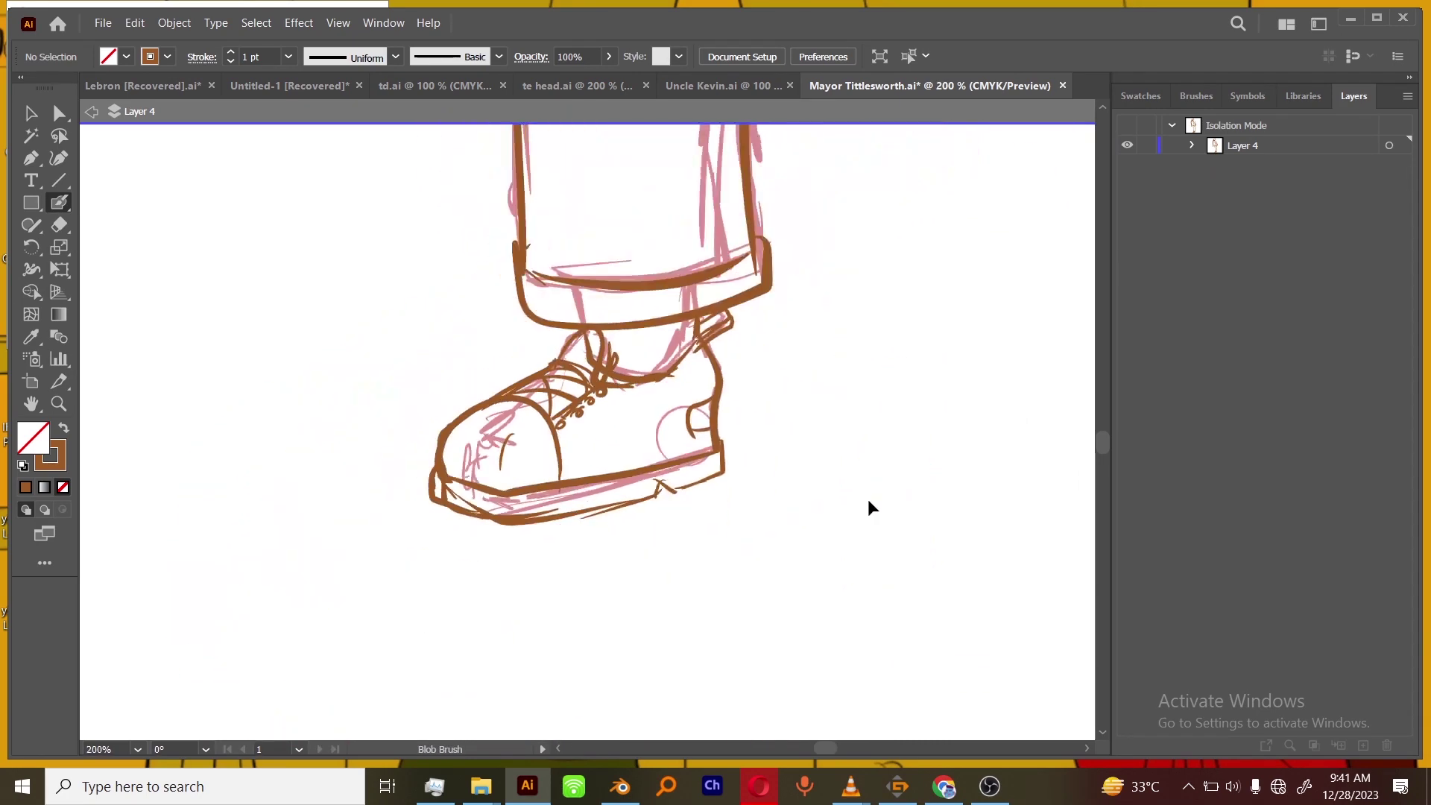
left_click_drag(717, 411, 781, 802)
key("ctrl+equal")
left_click_drag(770, 448, 783, 546)
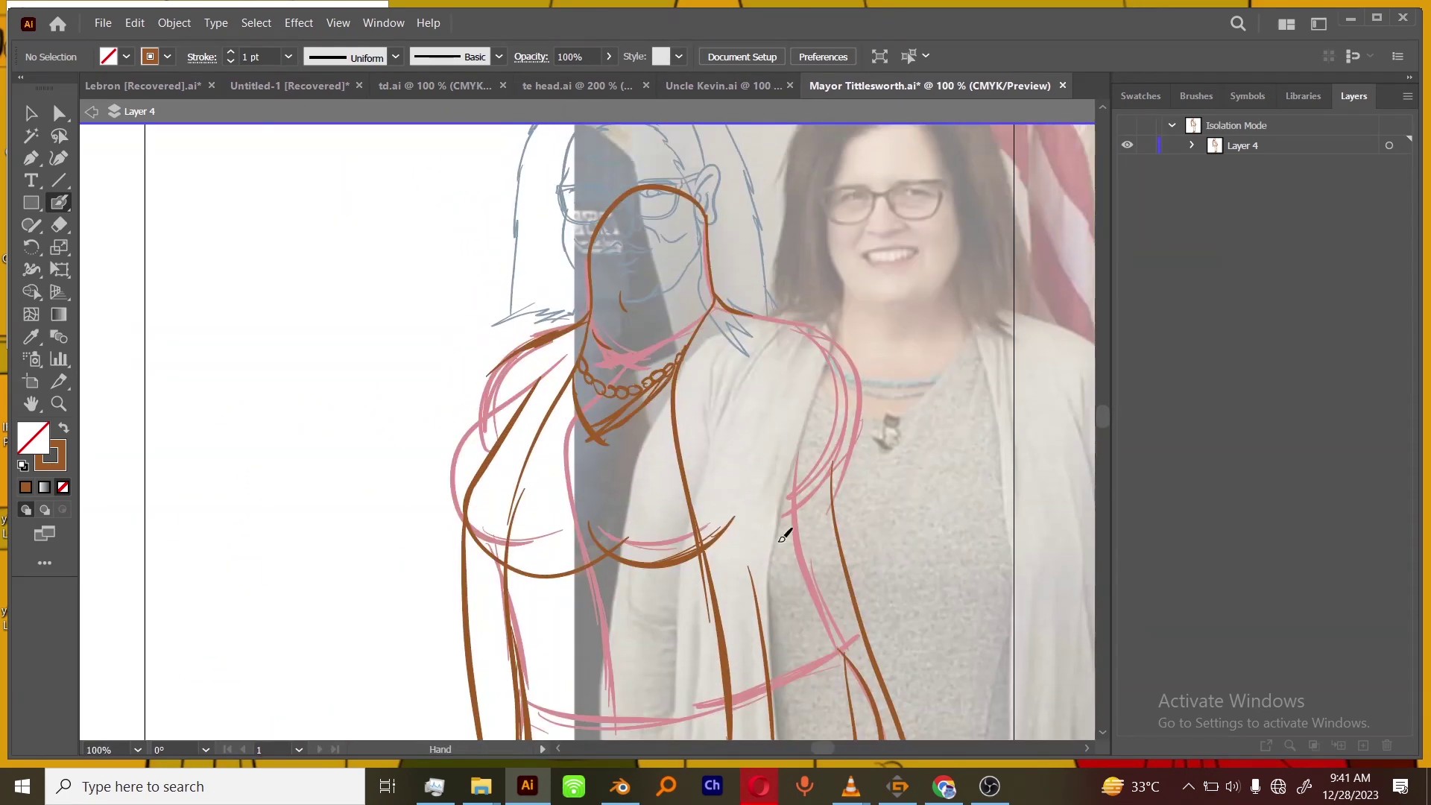
key("v")
double_click(1051, 458)
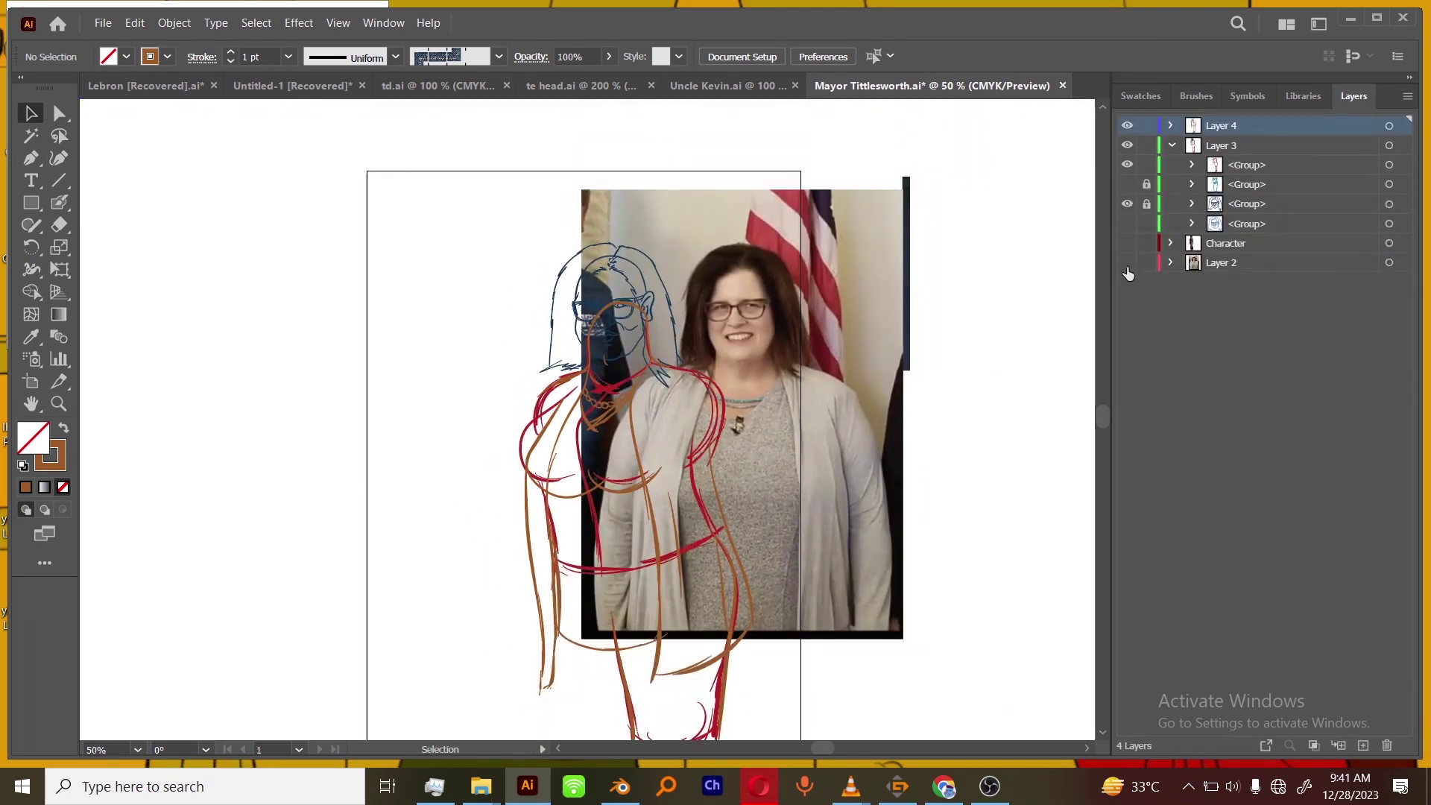
left_click(1127, 262)
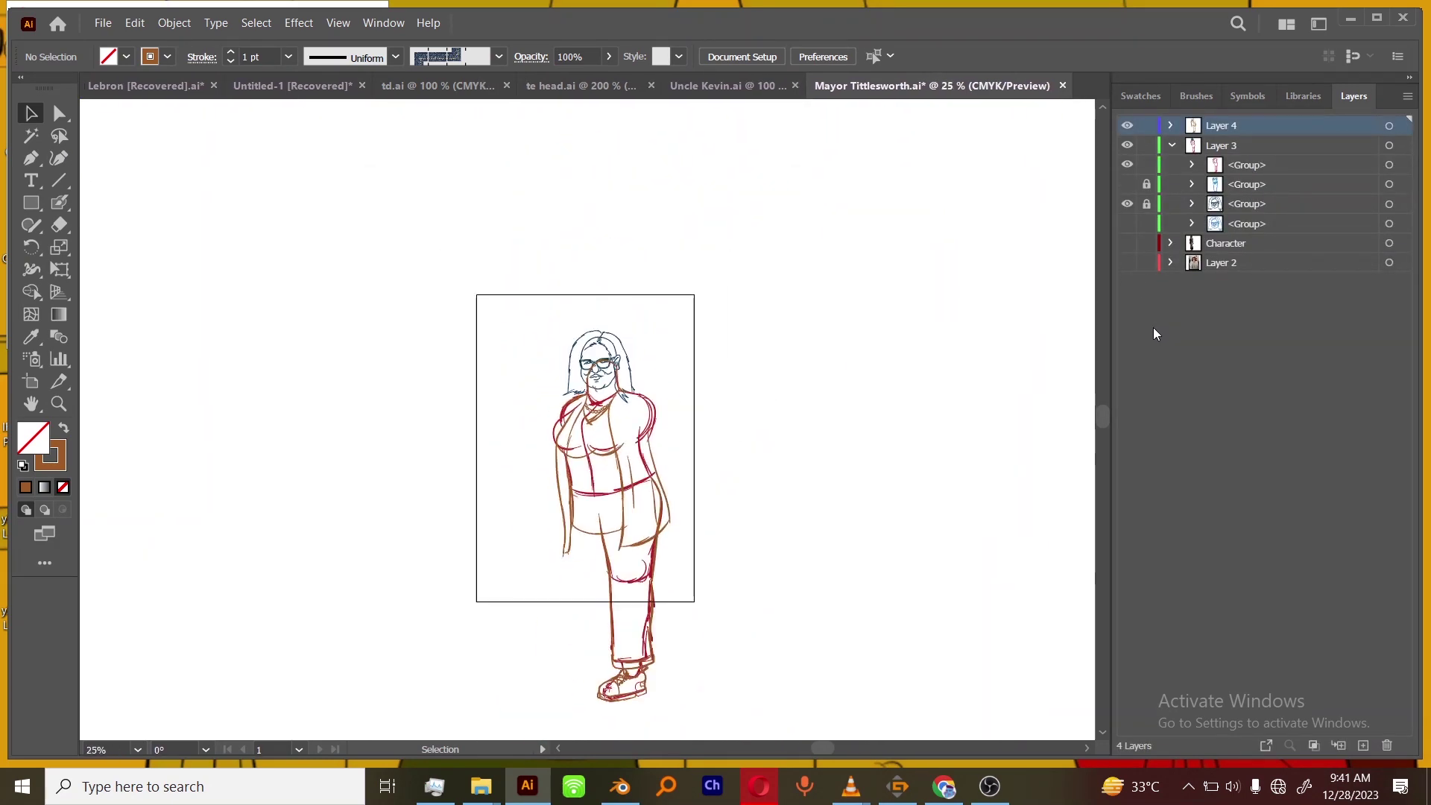
left_click(1127, 165)
key("ctrl+minus")
key("ctrl+minus")
key("ctrl+minus")
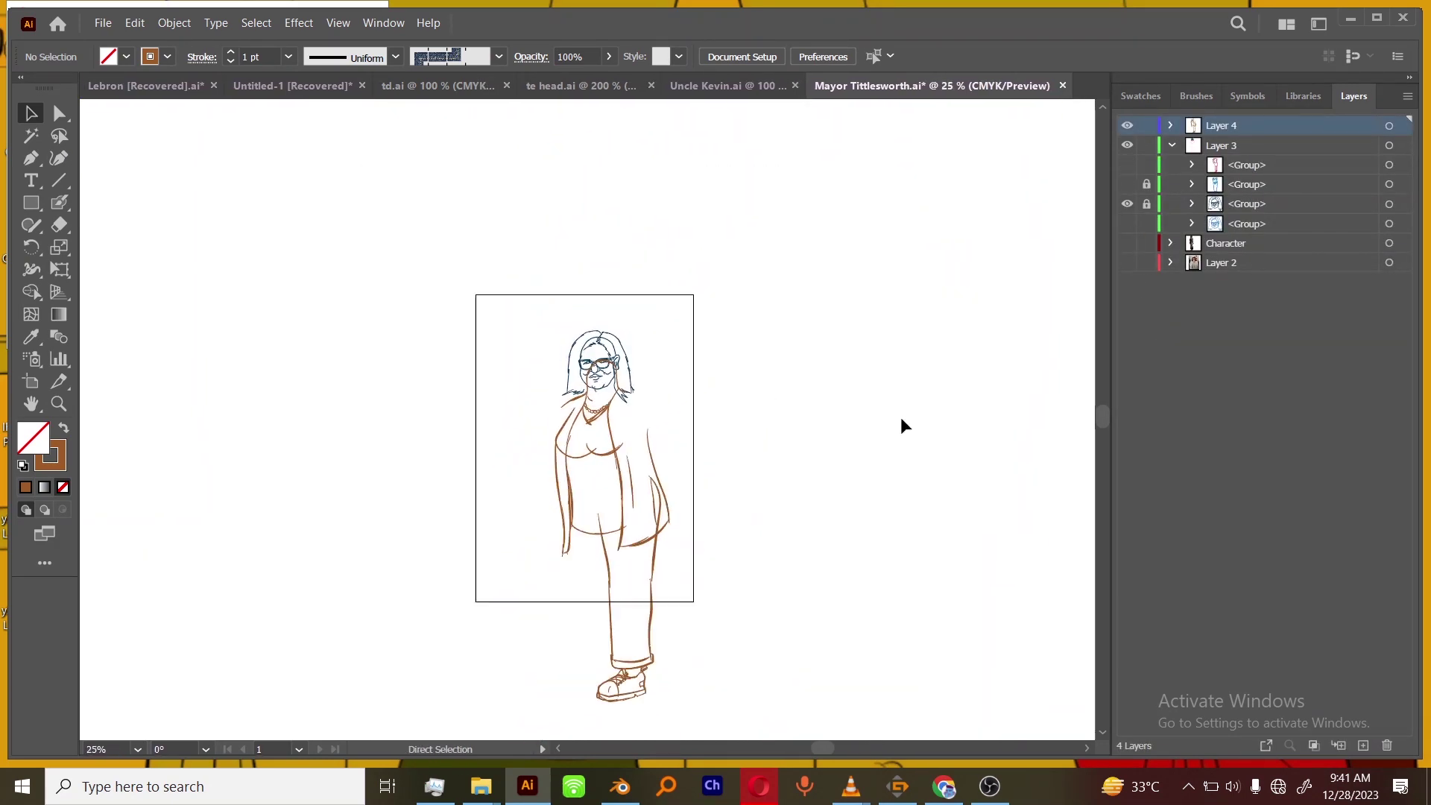
Select the whole brown clothing sketch, rotate it very slightly, and deselect it.
key("ctrl+a")
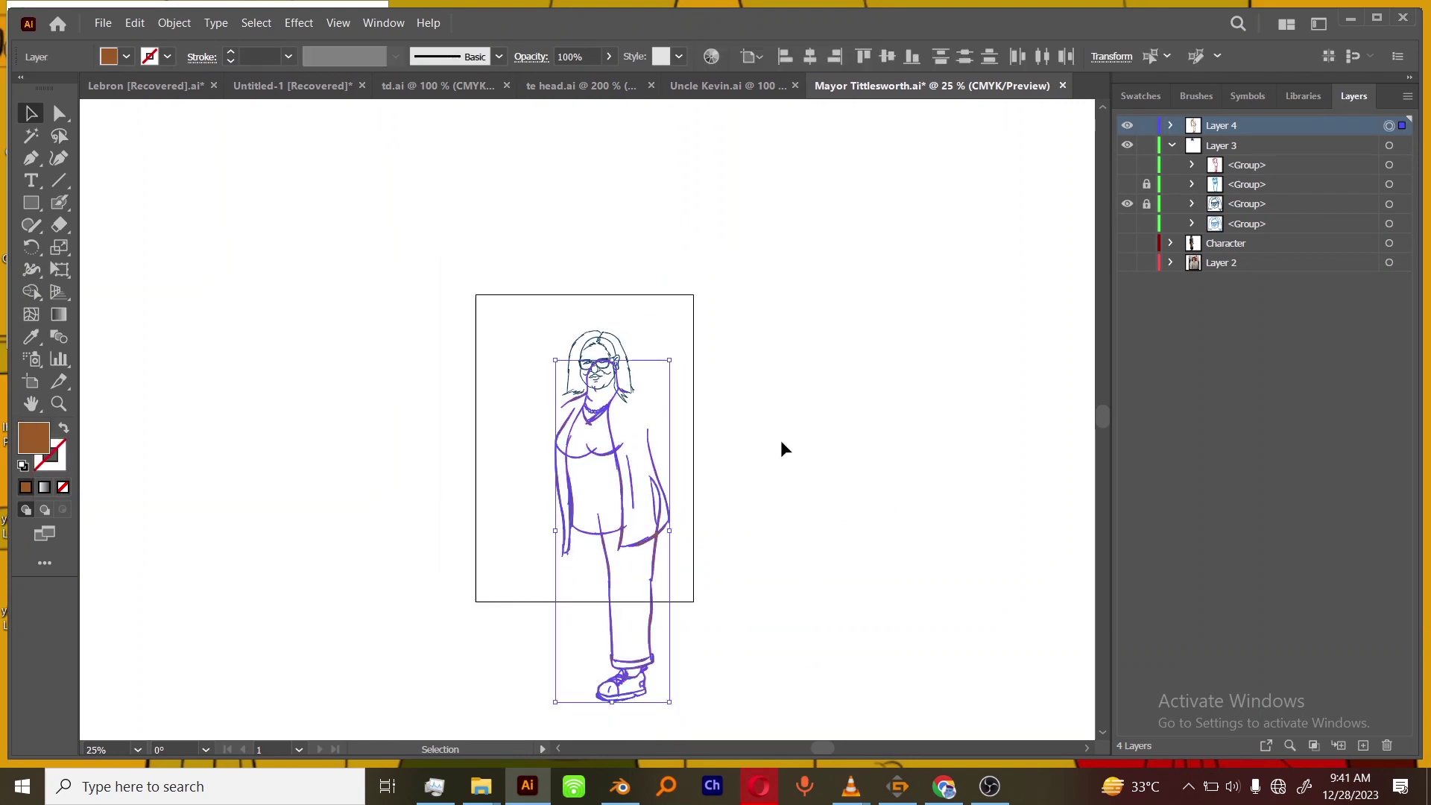
left_click(31, 246)
left_click_drag(647, 665, 644, 665)
left_click(30, 114)
left_click(897, 507)
key("ctrl+1")
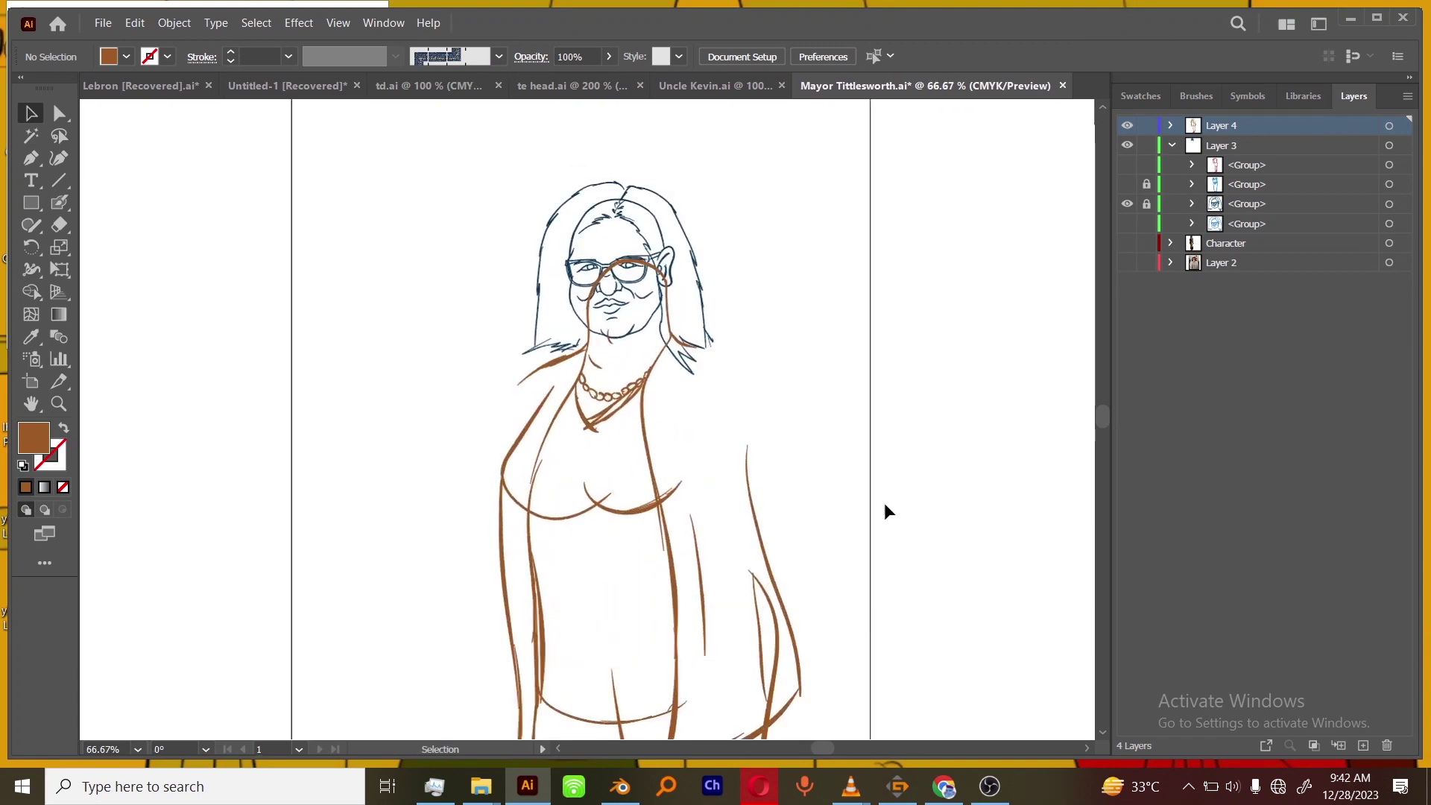
Examine how the face sketch and the brown clothing sketch fit together, from the hair down to the trousers.
left_click_drag(880, 504, 830, 605)
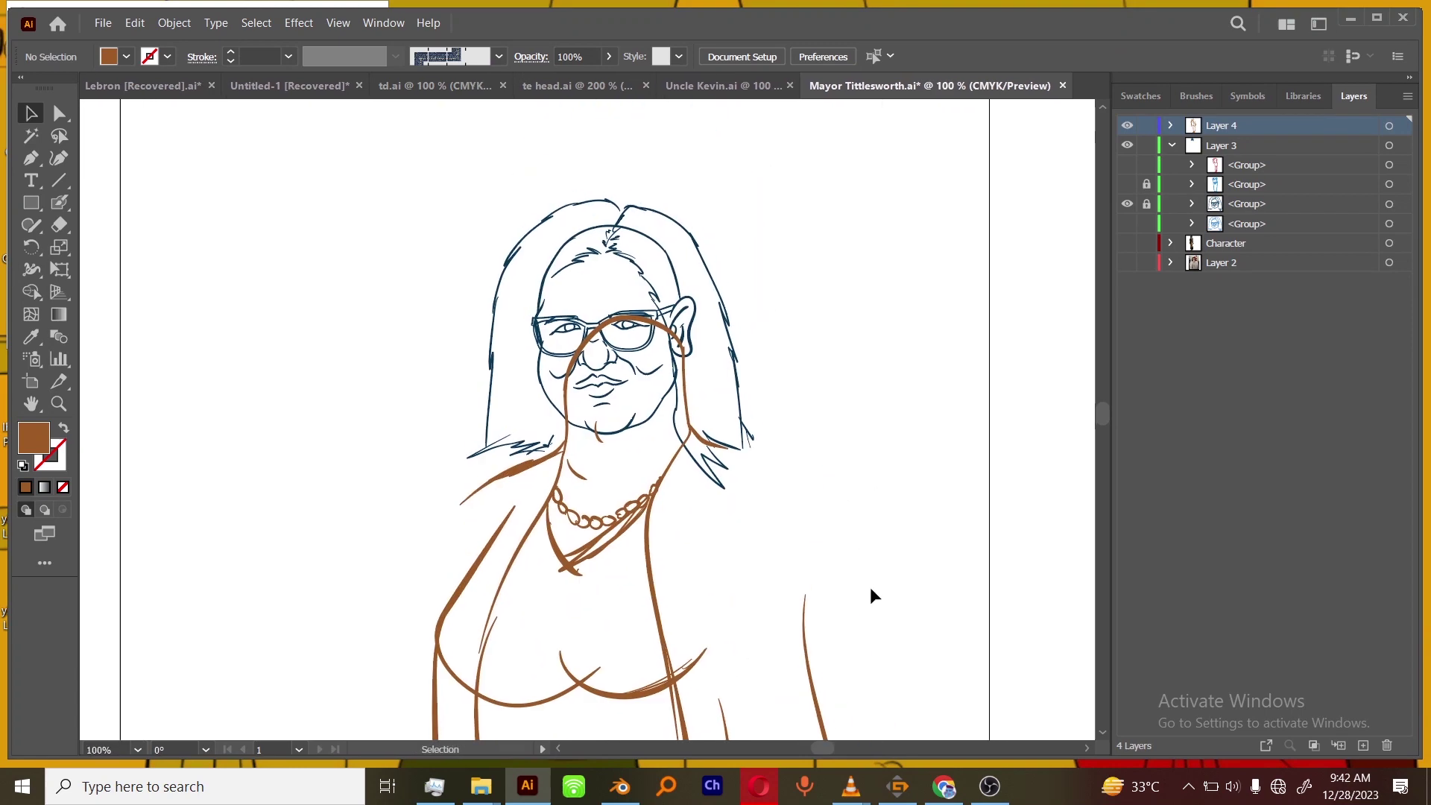
key("ctrl+minus")
key("ctrl+minus")
key("ctrl+plus")
key("ctrl+plus")
key("ctrl+plus")
key("ctrl+plus")
key("ctrl+plus")
key("ctrl+minus")
key("ctrl+minus")
key("ctrl+minus")
left_click_drag(891, 514, 891, 429)
key("ctrl+minus")
key("ctrl+minus")
key("ctrl+minus")
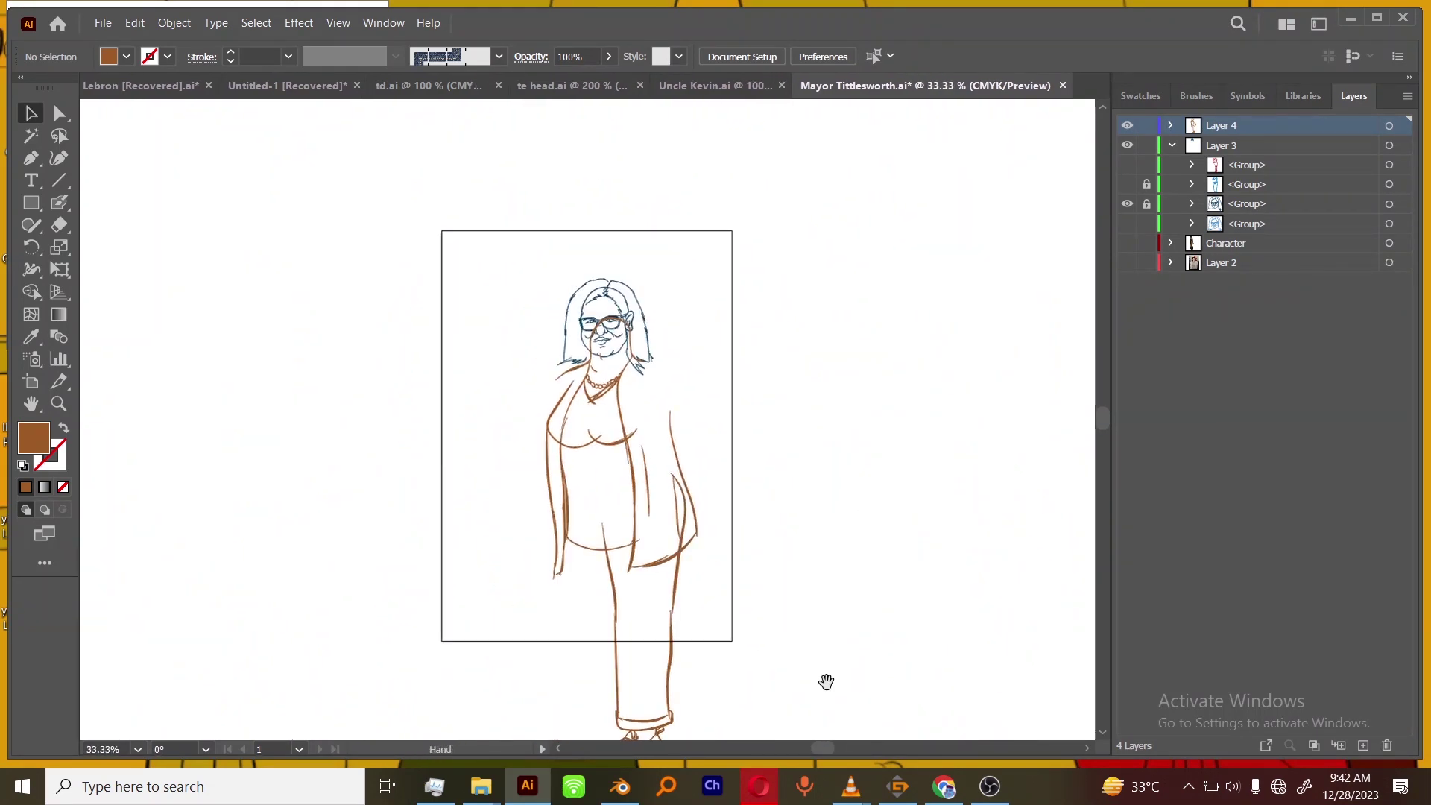
key("ctrl+plus")
left_click_drag(826, 682, 863, 550)
Create a new layer above the sketches and isolate it for inking.
left_click(1363, 744)
left_click(1406, 96)
left_click(1318, 240)
Set the brush color to black, 000000.
key("ctrl+plus")
double_click(26, 440)
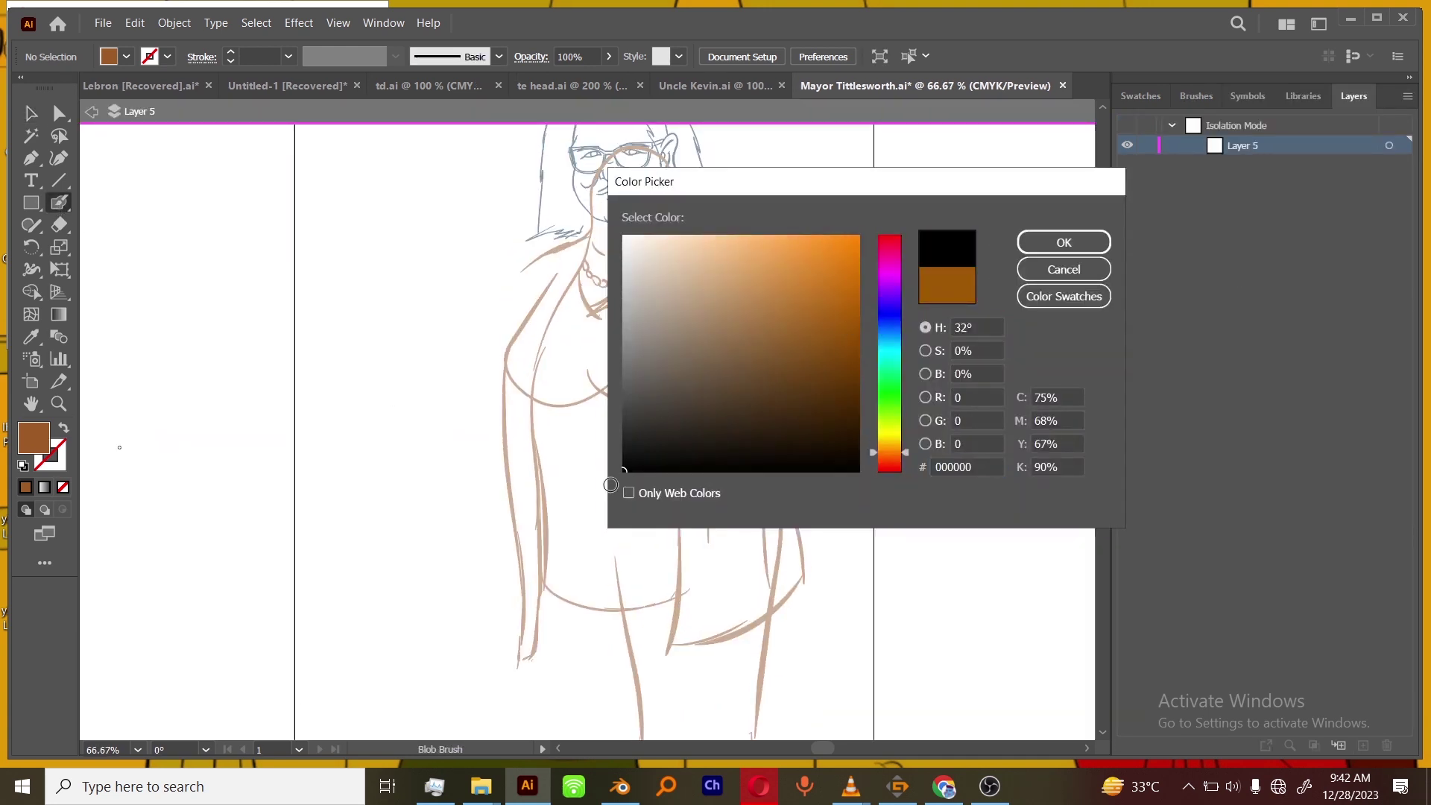
left_click(610, 485)
left_click(1041, 243)
Ink the outer edge of the cardigan's left front in black, following the sketch from the shoulder past the bust toward the hem.
key("ctrl+plus")
key("ctrl+plus")
key("ctrl+plus")
key("ctrl+plus")
left_click_drag(787, 373, 843, 477)
key("ctrl+minus")
key("ctrl+minus")
left_click_drag(612, 478, 664, 460)
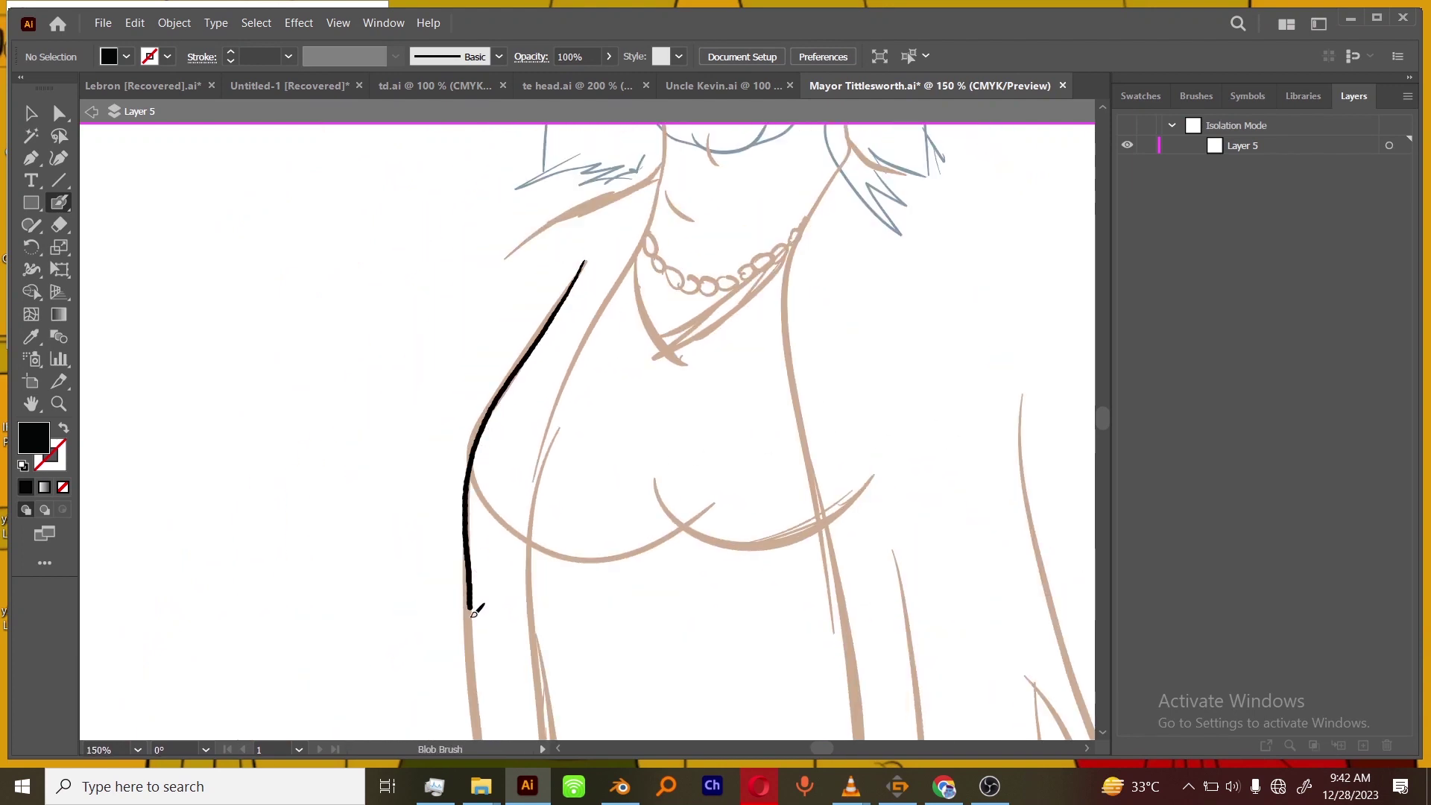
key("ctrl+z")
left_click_drag(587, 258, 559, 305)
left_click_drag(471, 550, 476, 707)
left_click_drag(652, 624, 699, 402)
key("ctrl+minus")
left_click_drag(778, 594, 767, 441)
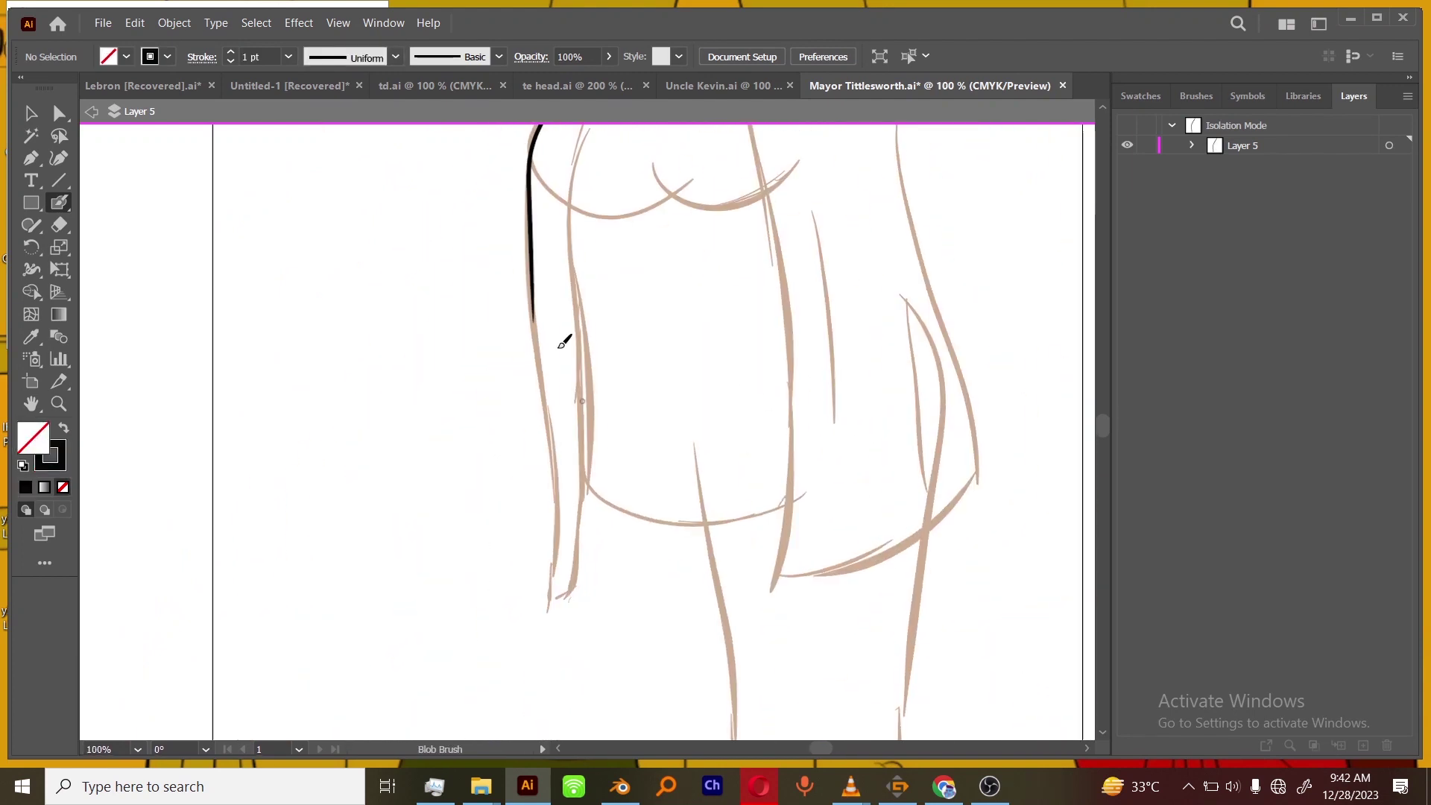
left_click_drag(531, 277, 553, 479)
Ink the inner edge of the cardigan's left front from the neck down and close its narrow rounded hem.
scroll(604, 320, "up", 5)
left_click_drag(632, 193, 635, 203)
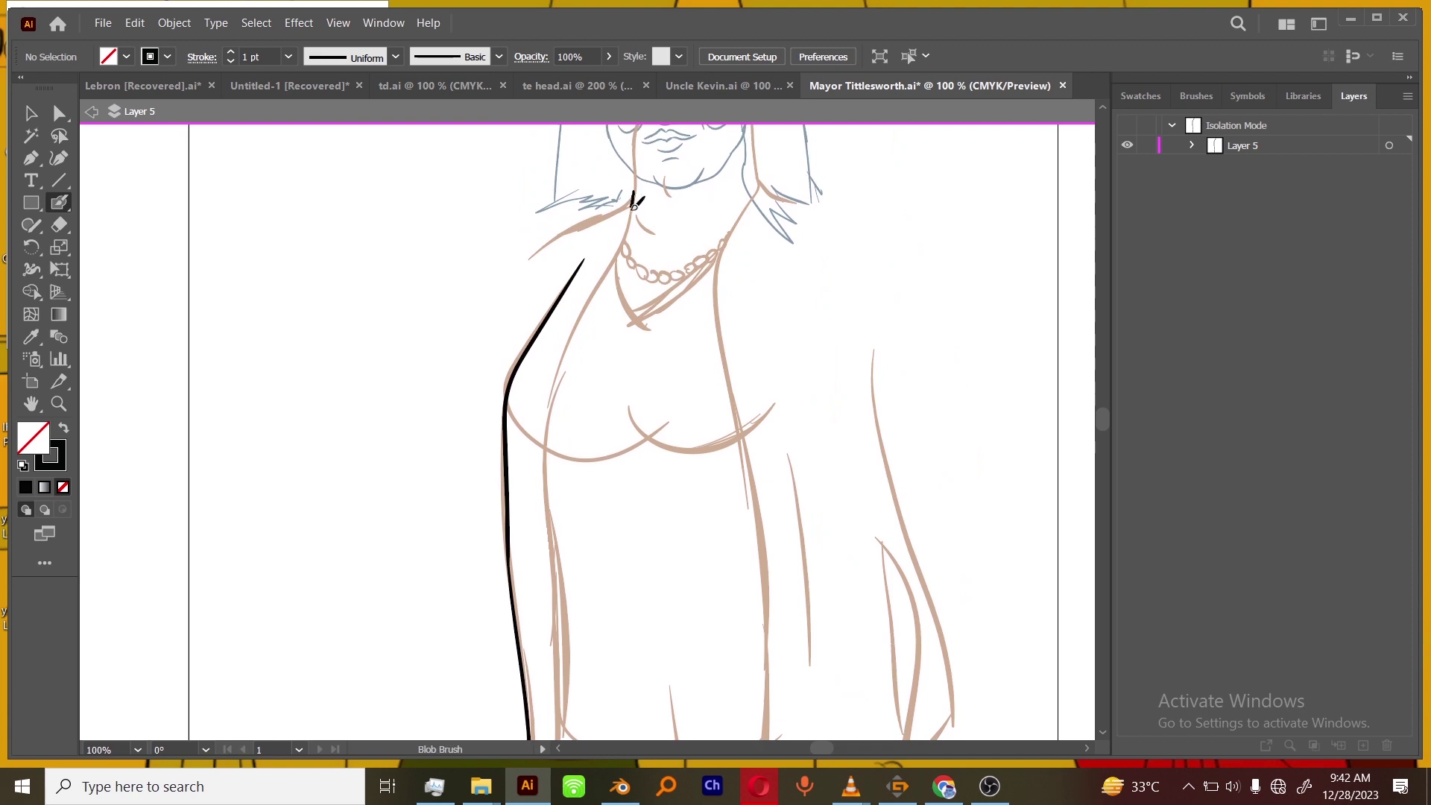
left_click_drag(566, 609, 566, 679)
mouse_move(591, 646)
left_mouse_down()
mouse_move(629, 409)
mouse_move(602, 492)
left_mouse_up()
key("ctrl+minus")
key("ctrl+plus")
left_click_drag(922, 734, 894, 657)
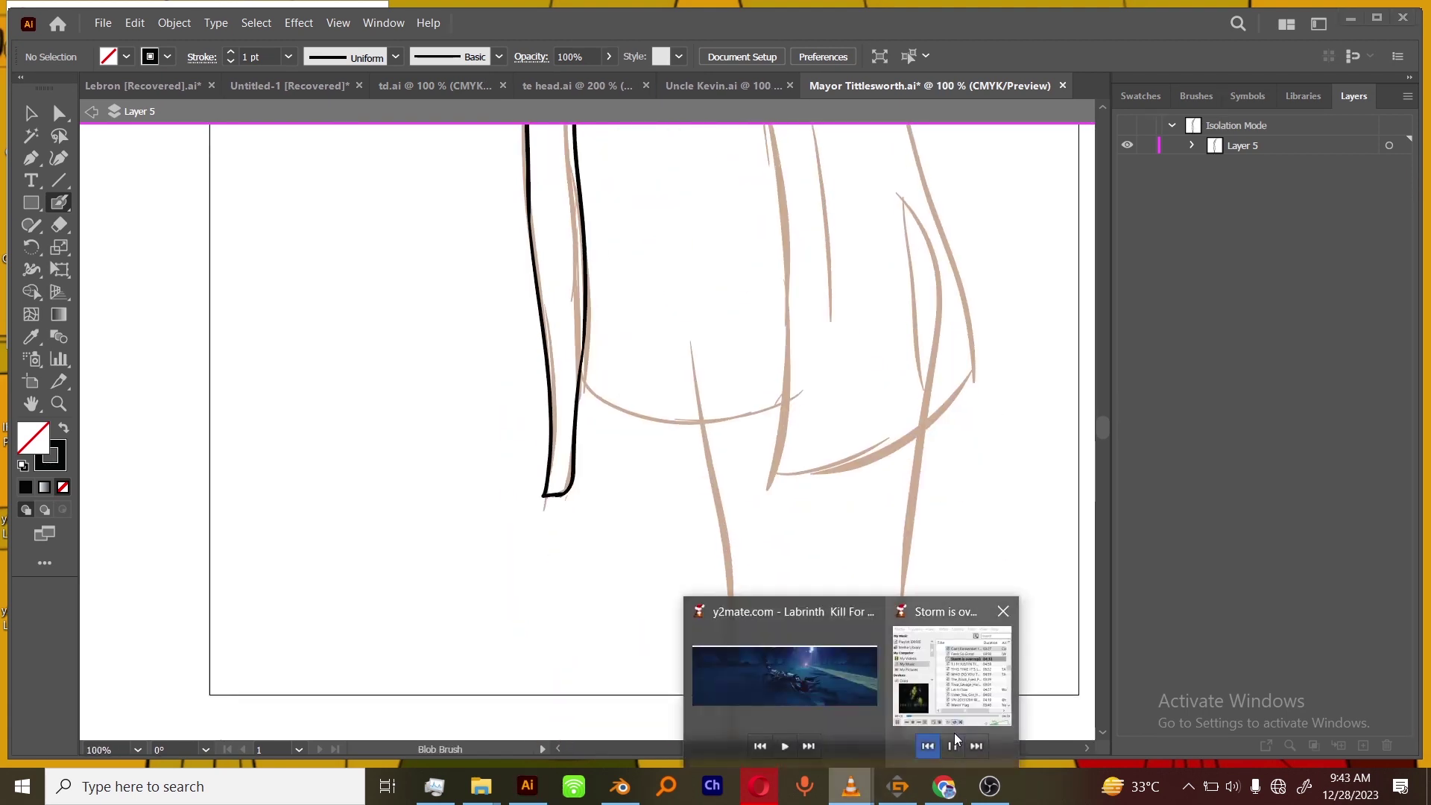
Ink the inner edge of the cardigan's right front from the neck down to the hem corner.
left_click_drag(918, 514, 869, 731)
left_click_drag(775, 168, 763, 420)
key("ctrl+plus")
scroll(763, 419, "up", 1)
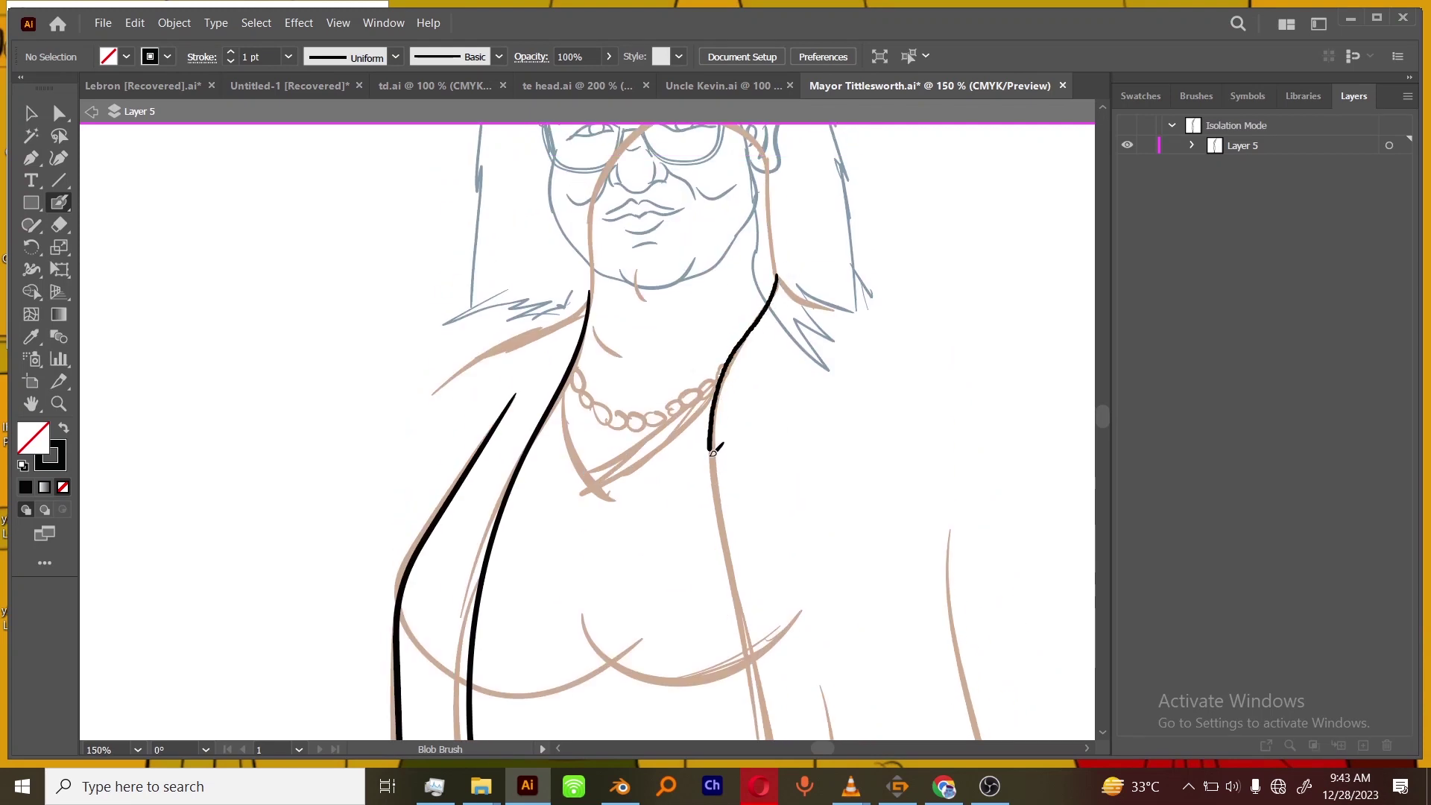
scroll(746, 447, "down", 10)
left_click_drag(764, 179, 794, 419)
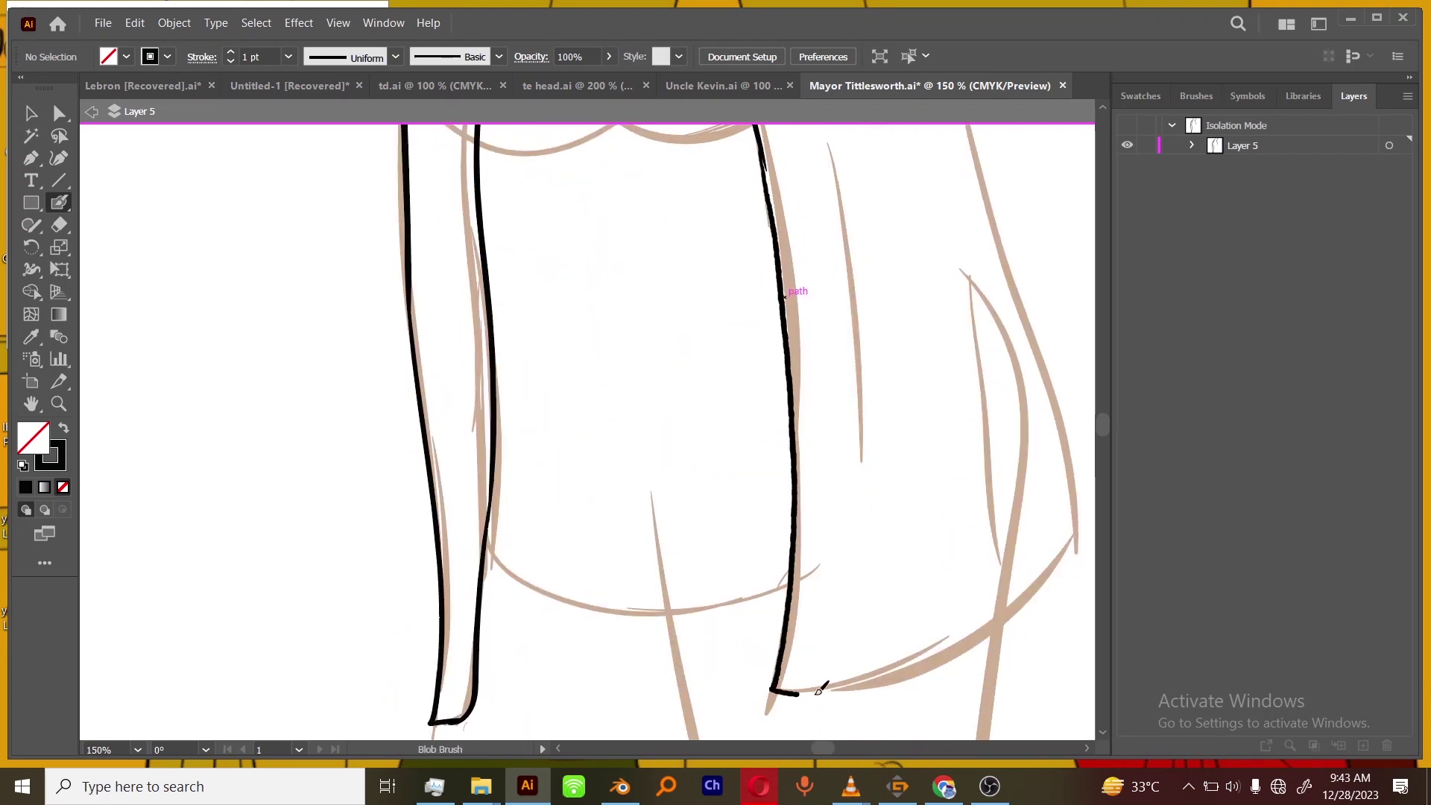
Ink the right cardigan front's curved hem, its short vertical fold lines, and the long outer sleeve edge.
left_click_drag(820, 690, 850, 692)
mouse_move(857, 544)
left_mouse_down()
mouse_move(850, 692)
mouse_move(1001, 600)
left_mouse_up()
scroll(1000, 600, "right", 2)
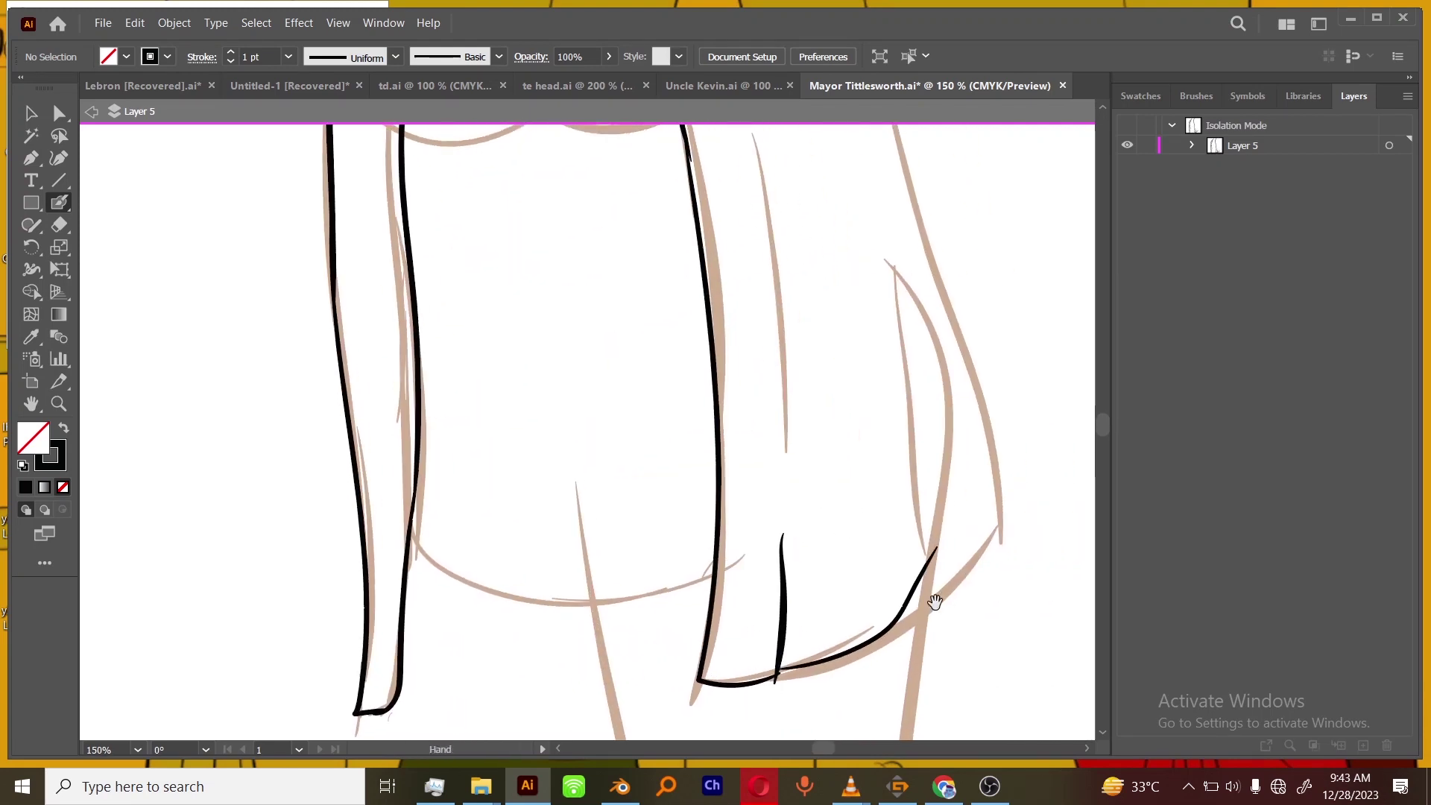
mouse_move(987, 545)
left_mouse_down()
mouse_move(908, 149)
mouse_move(936, 539)
mouse_move(905, 333)
left_mouse_up()
left_click_drag(922, 367, 912, 511)
Ink the neck outline with its rounded top over the face and a short shoulder stroke on each side of the neck.
key("ctrl+=")
scroll(900, 429, "up", 2)
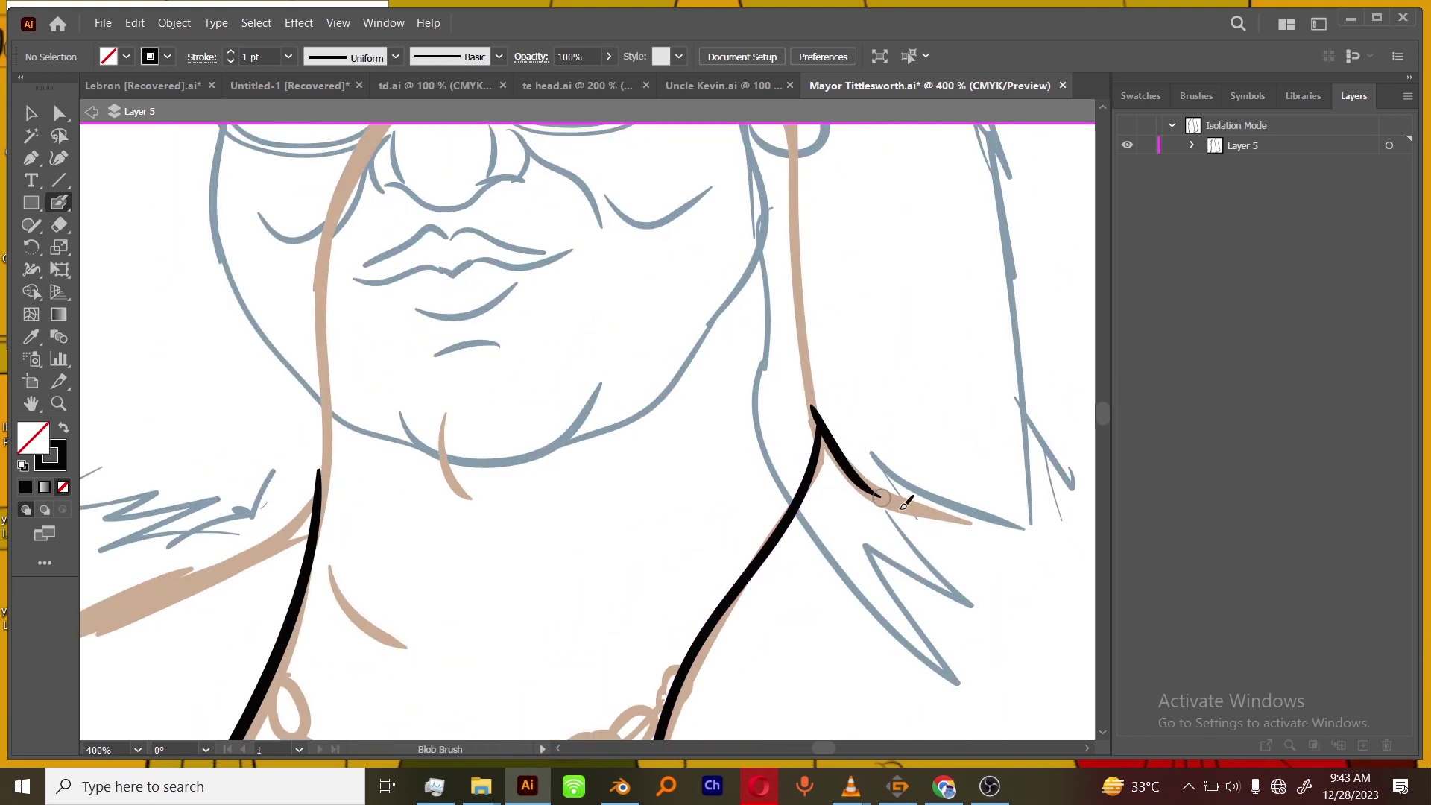
scroll(905, 503, "up", 3)
mouse_move(816, 581)
left_mouse_down()
mouse_move(796, 313)
mouse_move(488, 179)
mouse_move(331, 623)
left_mouse_up()
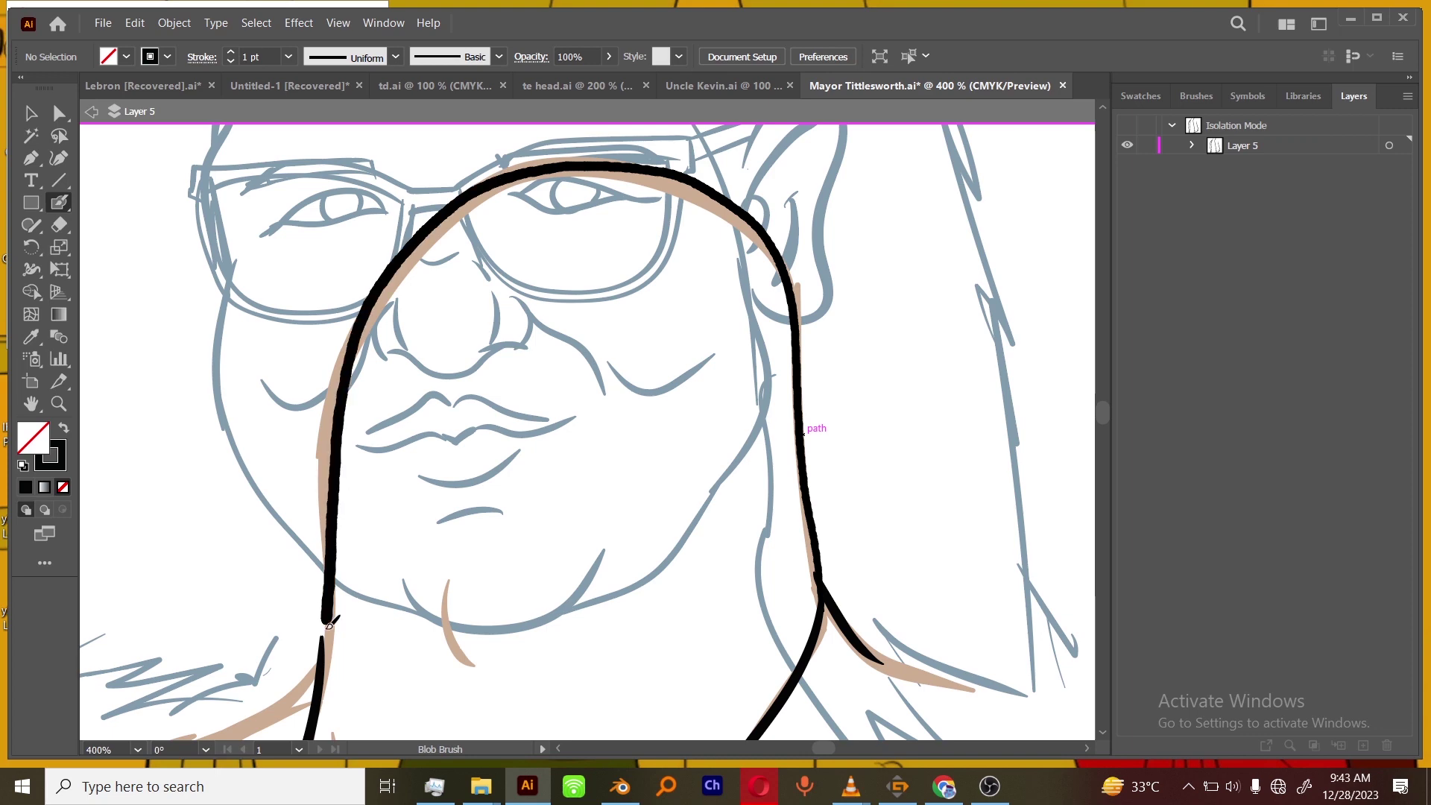
left_click_drag(591, 736, 975, 370)
left_click_drag(703, 246, 585, 337)
Ink the two curved bust lines of the top between the cardigan's inner edges, redoing the unsatisfactory strokes.
key("ctrl+-")
key("ctrl+-")
key("ctrl+-")
left_click_drag(935, 738, 868, 452)
key("ctrl+=")
left_click_drag(868, 465, 878, 551)
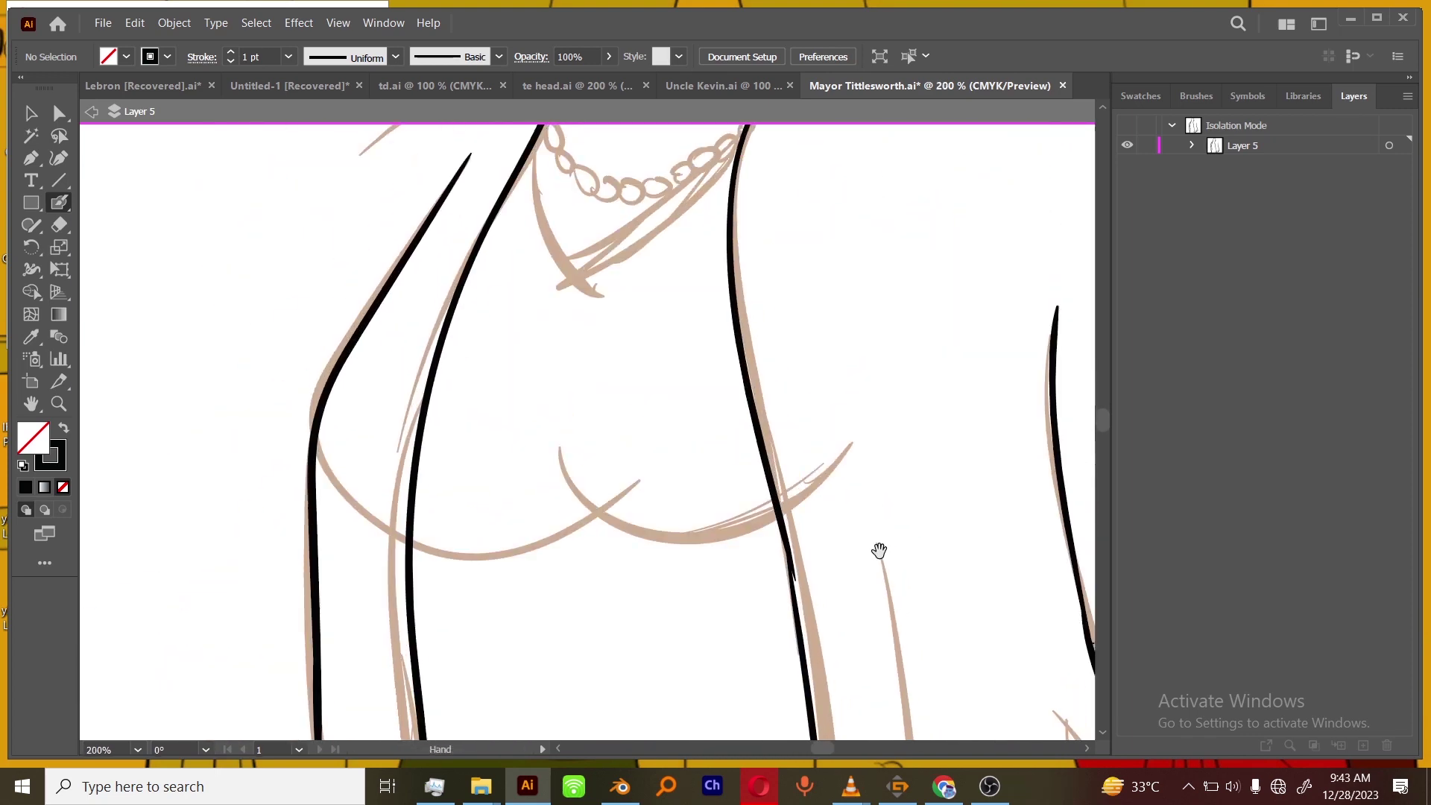
key("ctrl+=")
left_click_drag(573, 319, 562, 486)
key("ctrl+z")
mouse_move(544, 399)
left_mouse_down()
mouse_move(742, 598)
mouse_move(566, 511)
mouse_move(873, 571)
left_mouse_up()
key("ctrl+z")
left_click_drag(750, 656, 870, 582)
left_click_drag(445, 528, 664, 504)
key("ctrl+-")
key("ctrl+-")
key("ctrl+-")
key("ctrl+=")
key("ctrl+=")
mouse_move(793, 305)
left_mouse_down()
mouse_move(790, 623)
mouse_move(800, 419)
left_mouse_up()
key("ctrl+z")
key("ctrl+z")
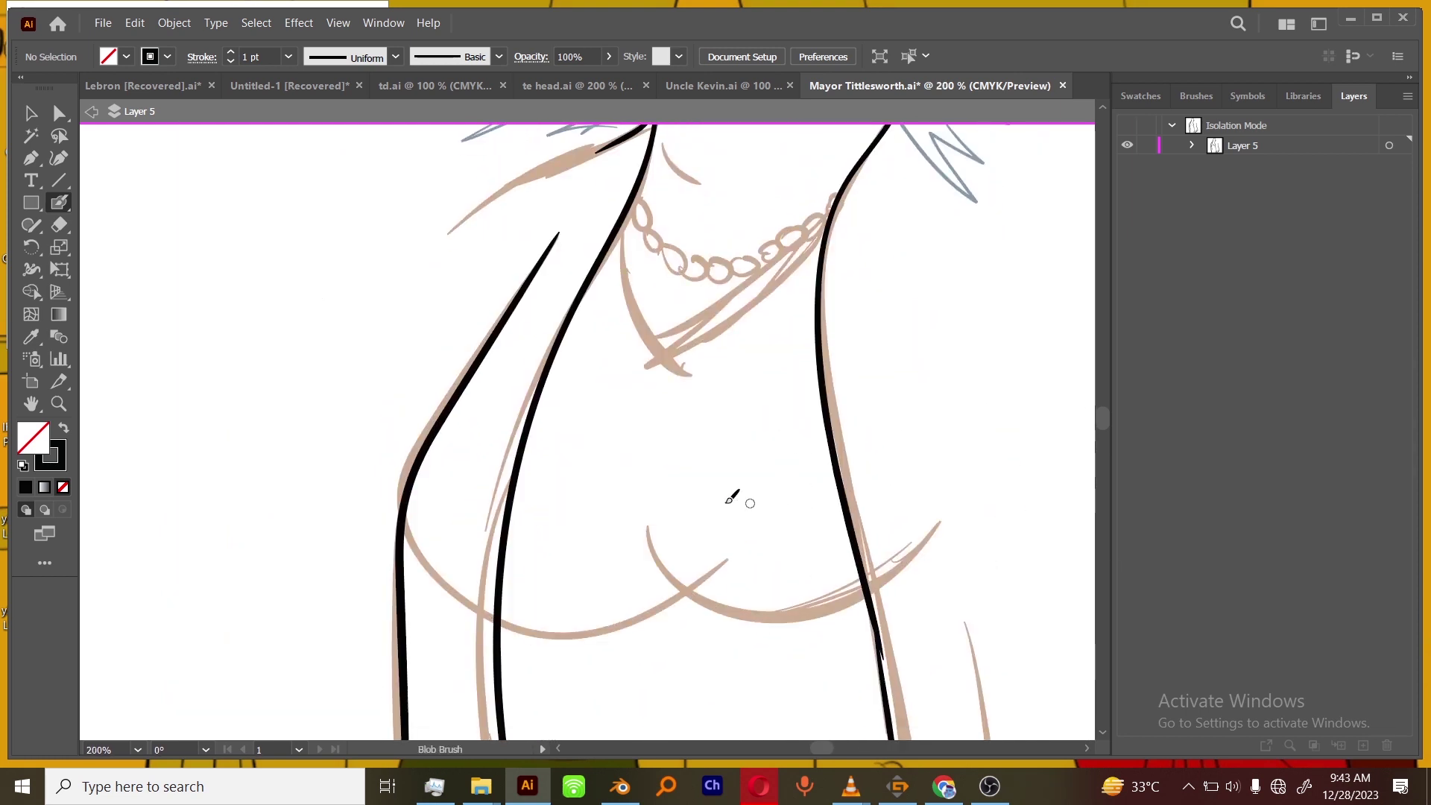
scroll(691, 585, "up", 3)
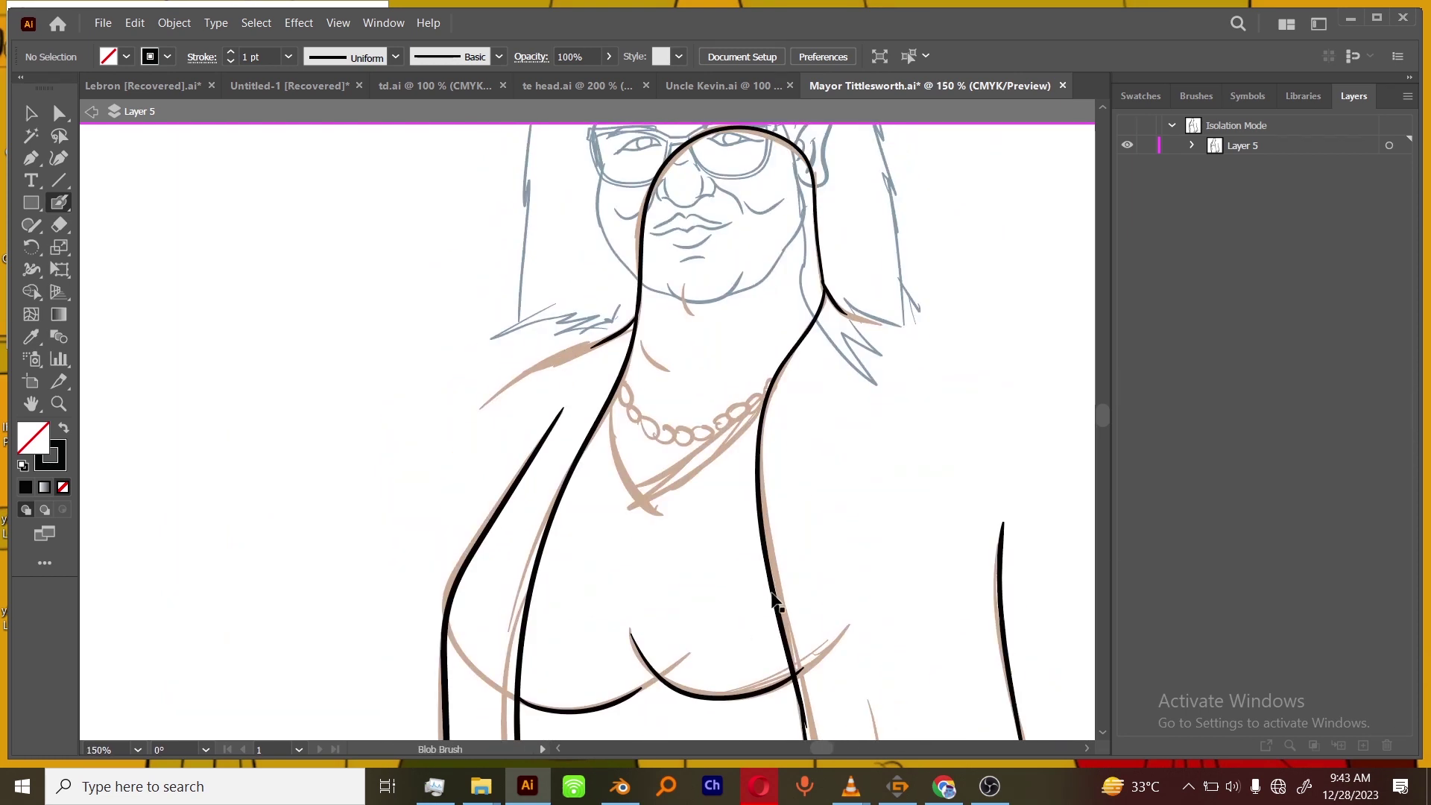
Ink the top's V-shaped neckline and the chain of oval necklace beads across the neck.
scroll(612, 529, "up", 3)
mouse_move(957, 341)
left_mouse_down()
mouse_move(738, 552)
mouse_move(568, 521)
mouse_move(537, 339)
left_mouse_up()
scroll(847, 450, "up", 2)
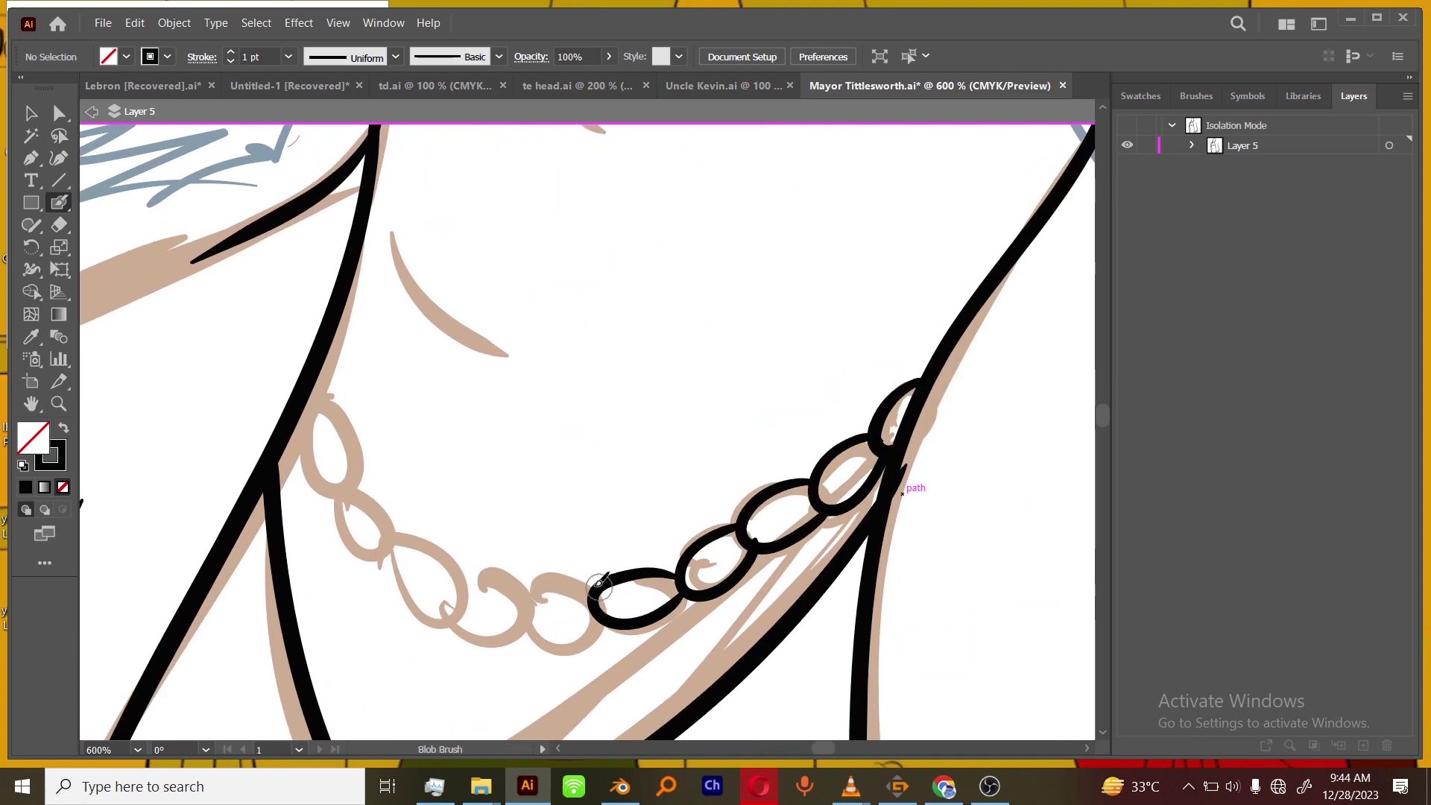
left_click_drag(526, 580, 468, 623)
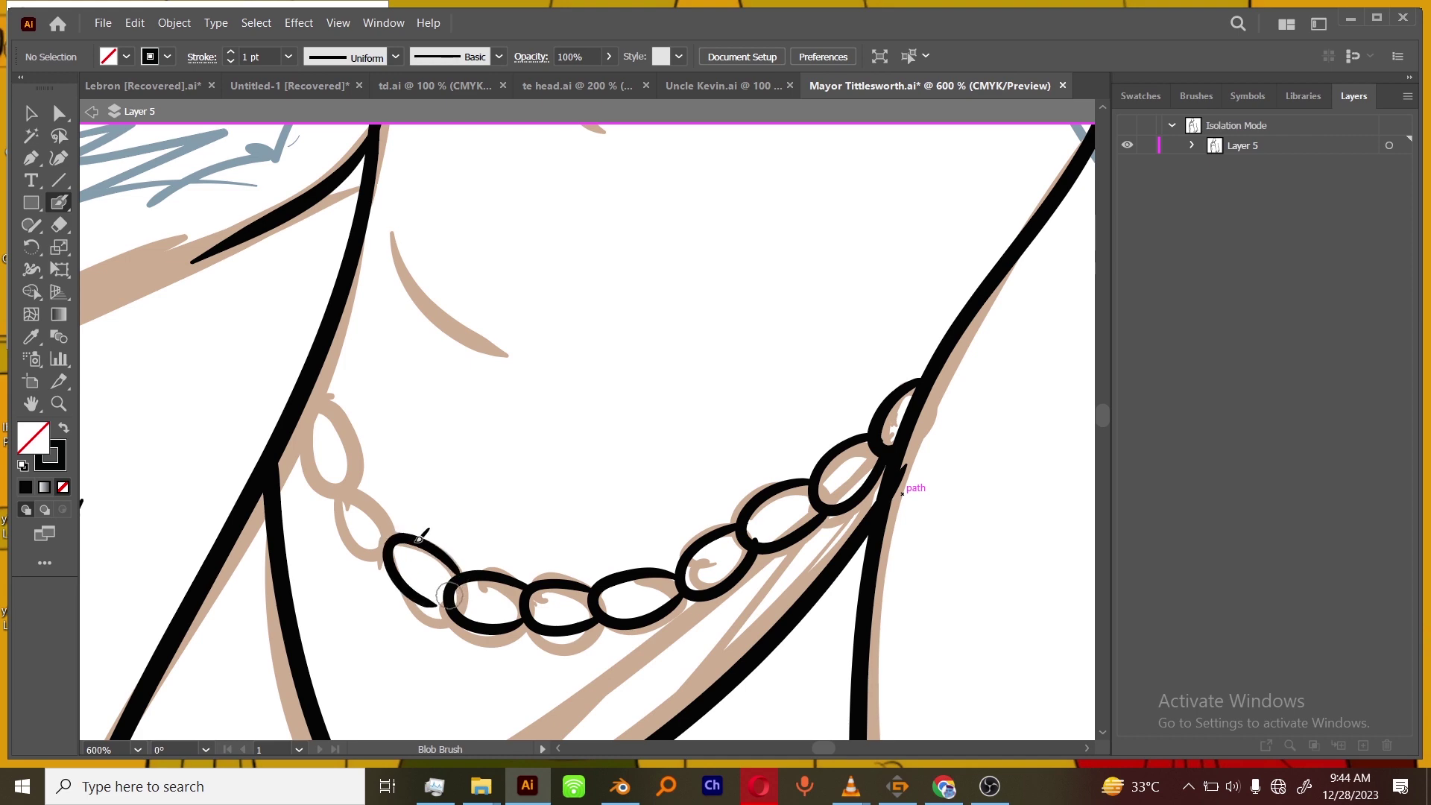
key("ctrl+minus")
key("ctrl+minus")
key("ctrl+minus")
key("ctrl+minus")
key("ctrl+minus")
key("ctrl+minus")
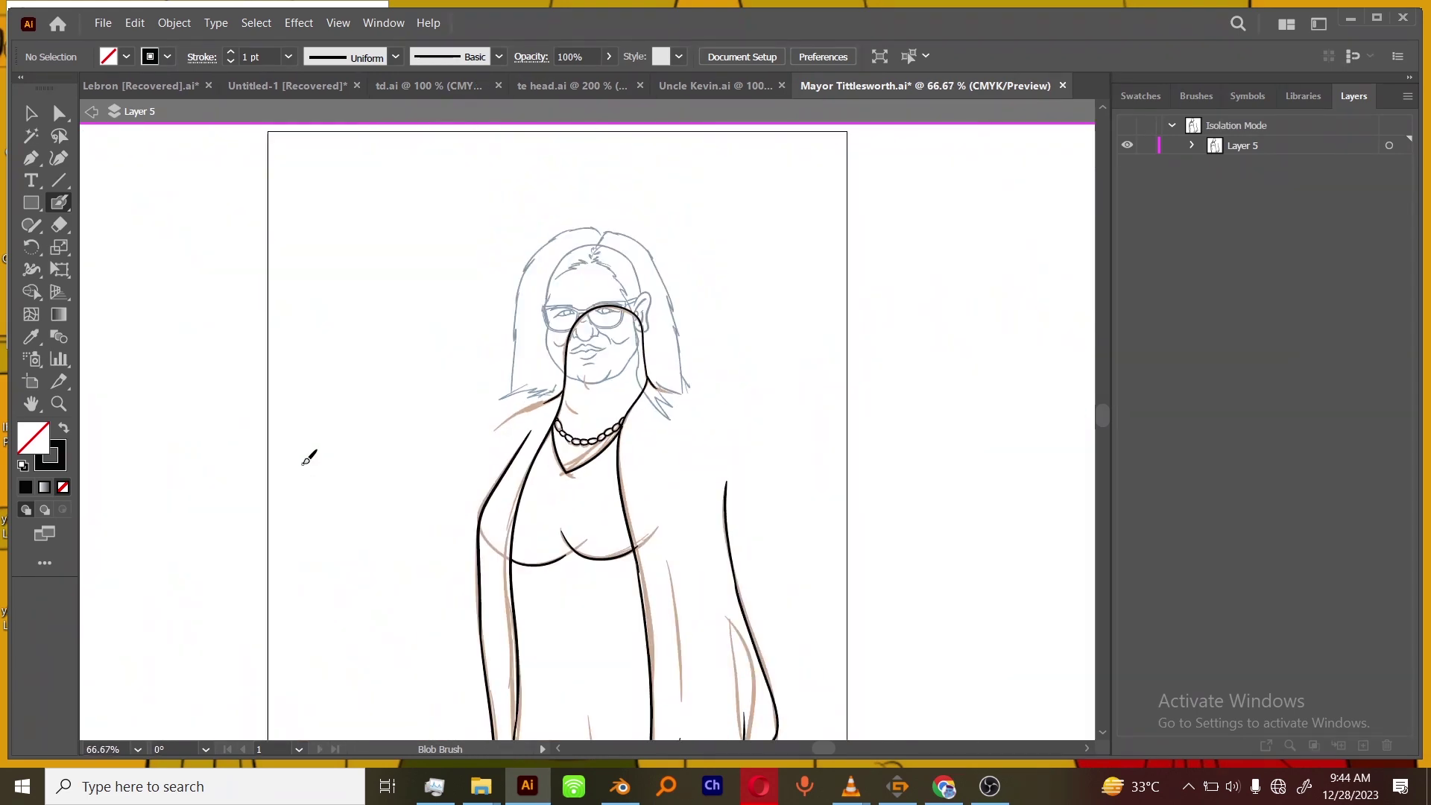
Ink the top's curved bottom hem between the two cardigan fronts.
key("ctrl+equal")
key("ctrl+equal")
key("ctrl+equal")
key("ctrl+equal")
key("ctrl+minus")
key("ctrl+minus")
key("ctrl+minus")
key("ctrl+minus")
left_click_drag(865, 638, 873, 509)
scroll(604, 706, "up", 2)
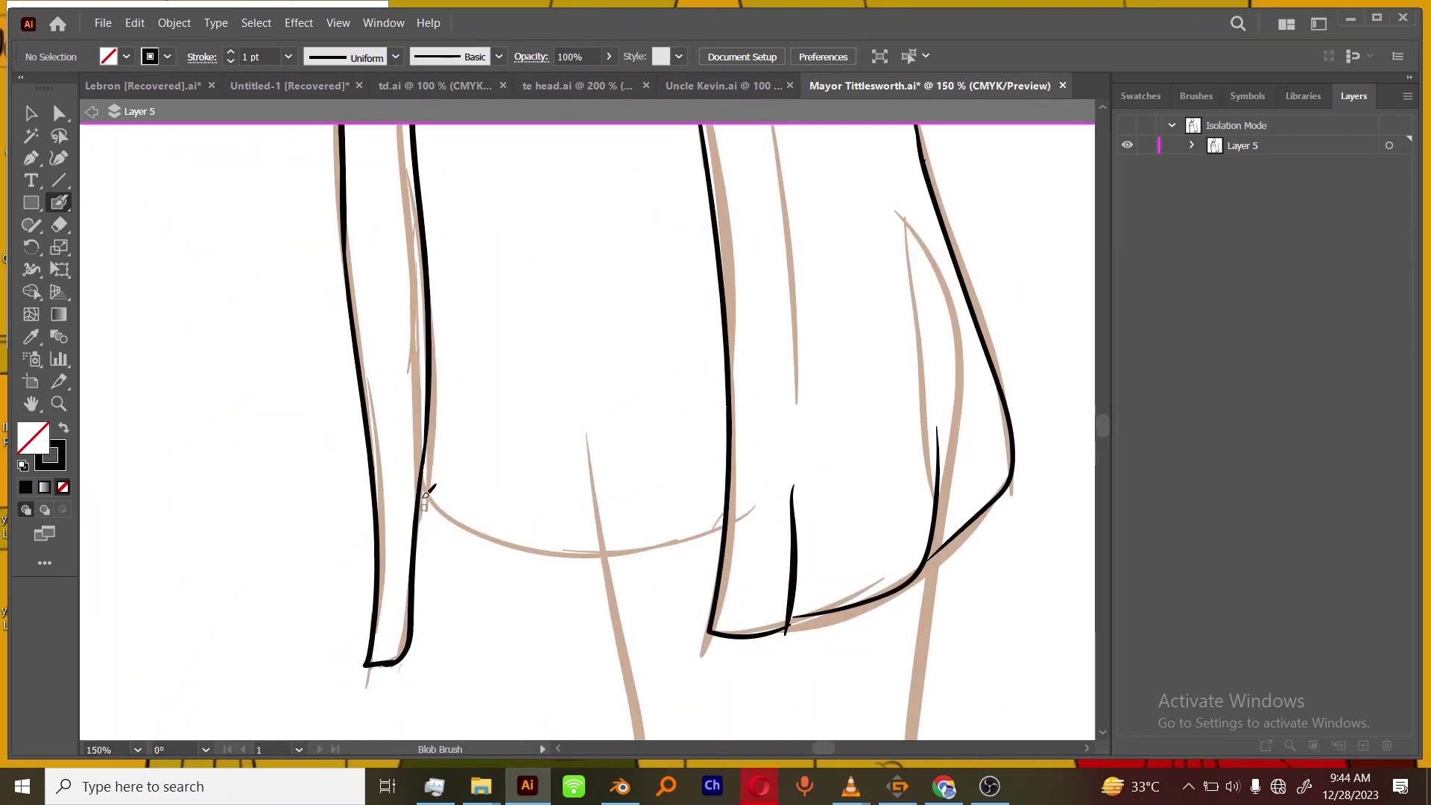
key("ctrl+z")
left_click_drag(421, 498, 594, 552)
key("ctrl+minus")
left_click_drag(836, 420, 840, 574)
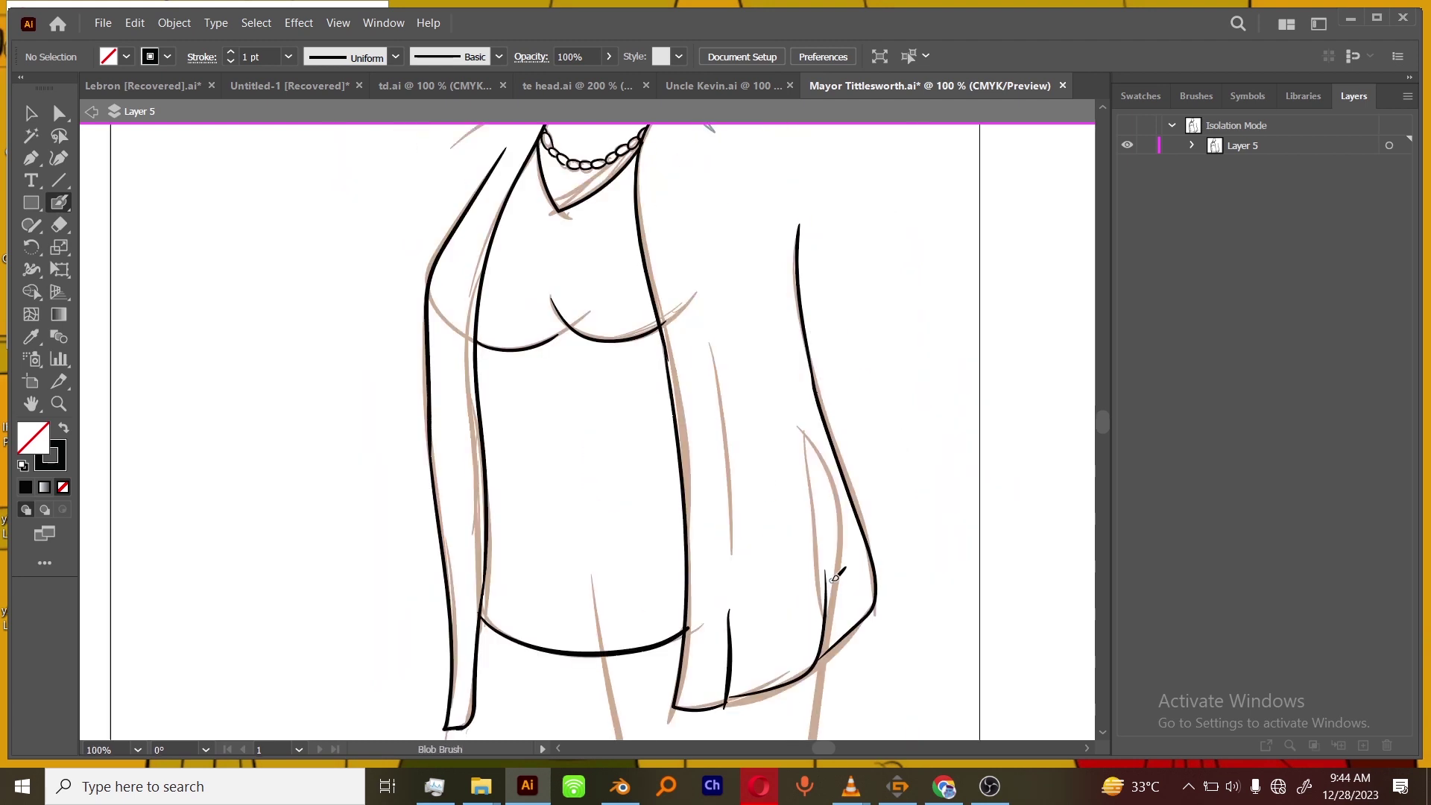
Group all the black linework on Layer 5 and lock the group.
left_click_drag(847, 323, 850, 502)
left_click(1191, 145)
left_click(1401, 145)
key("ctrl+g")
key("ctrl+2")
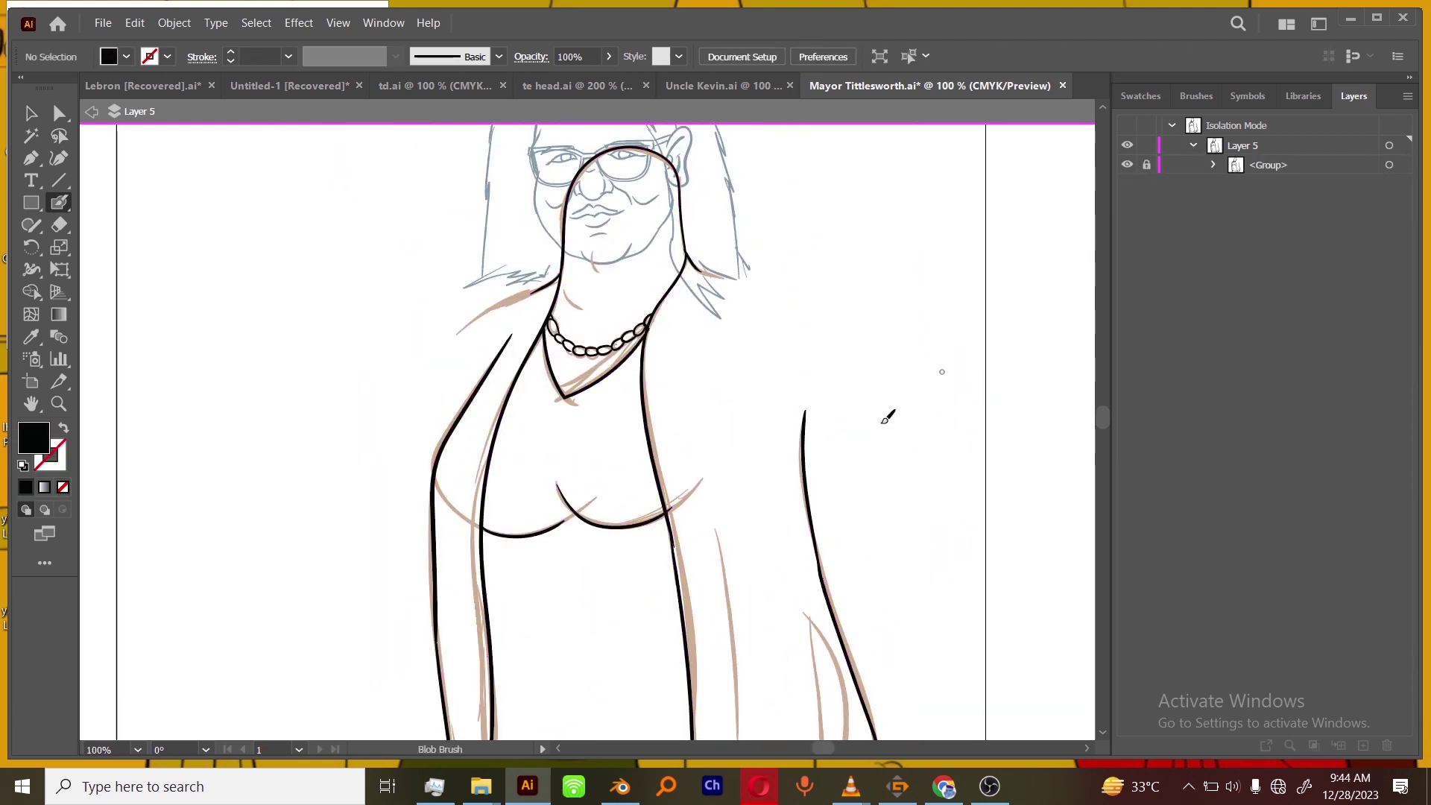
Ink the rounded outlines of both upper sleeves from the neck around the shoulders and across the chest, redoing unsatisfactory strokes.
scroll(708, 257, "up", 1)
left_click_drag(706, 282, 783, 619)
key("ctrl+z")
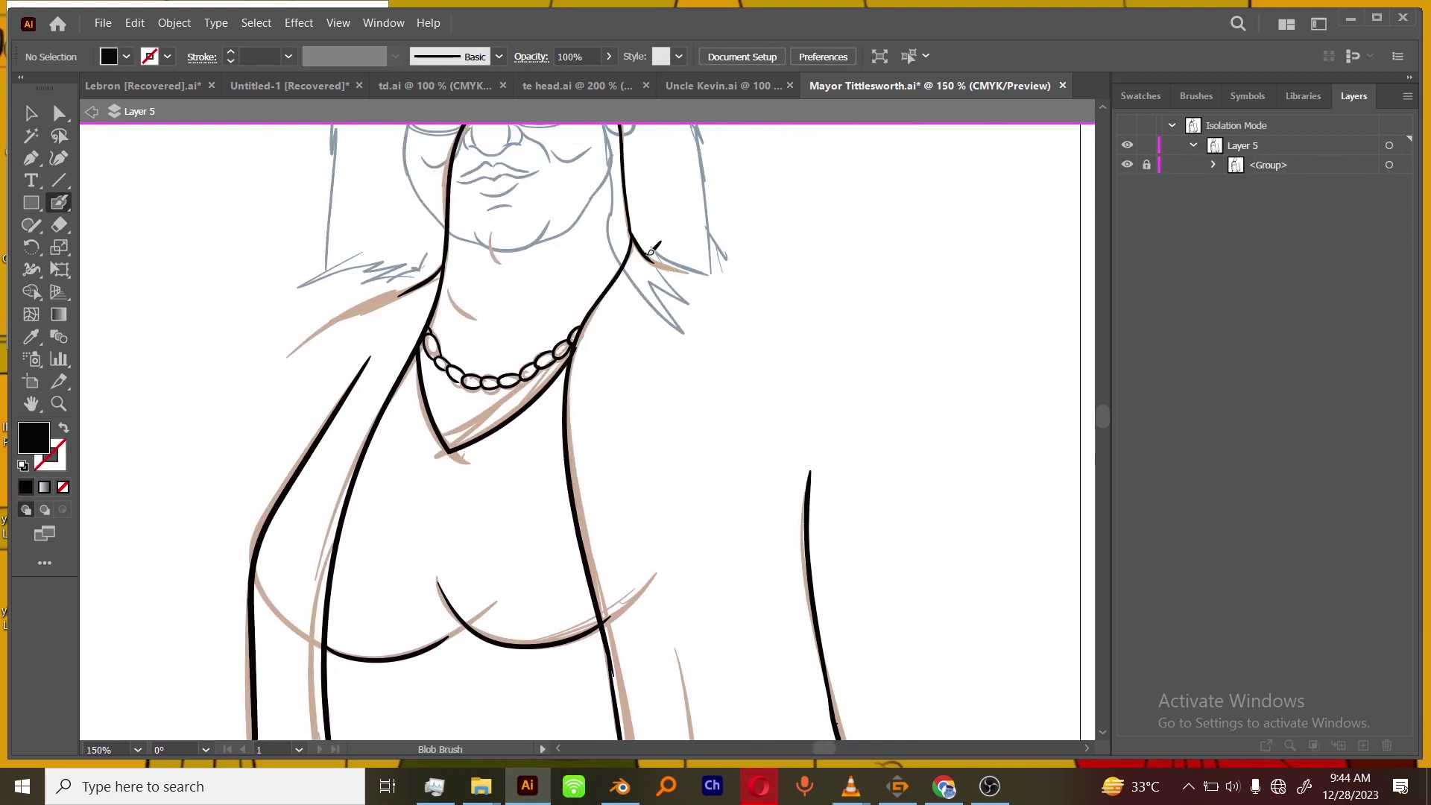
left_click_drag(878, 322, 820, 594)
key("ctrl+z")
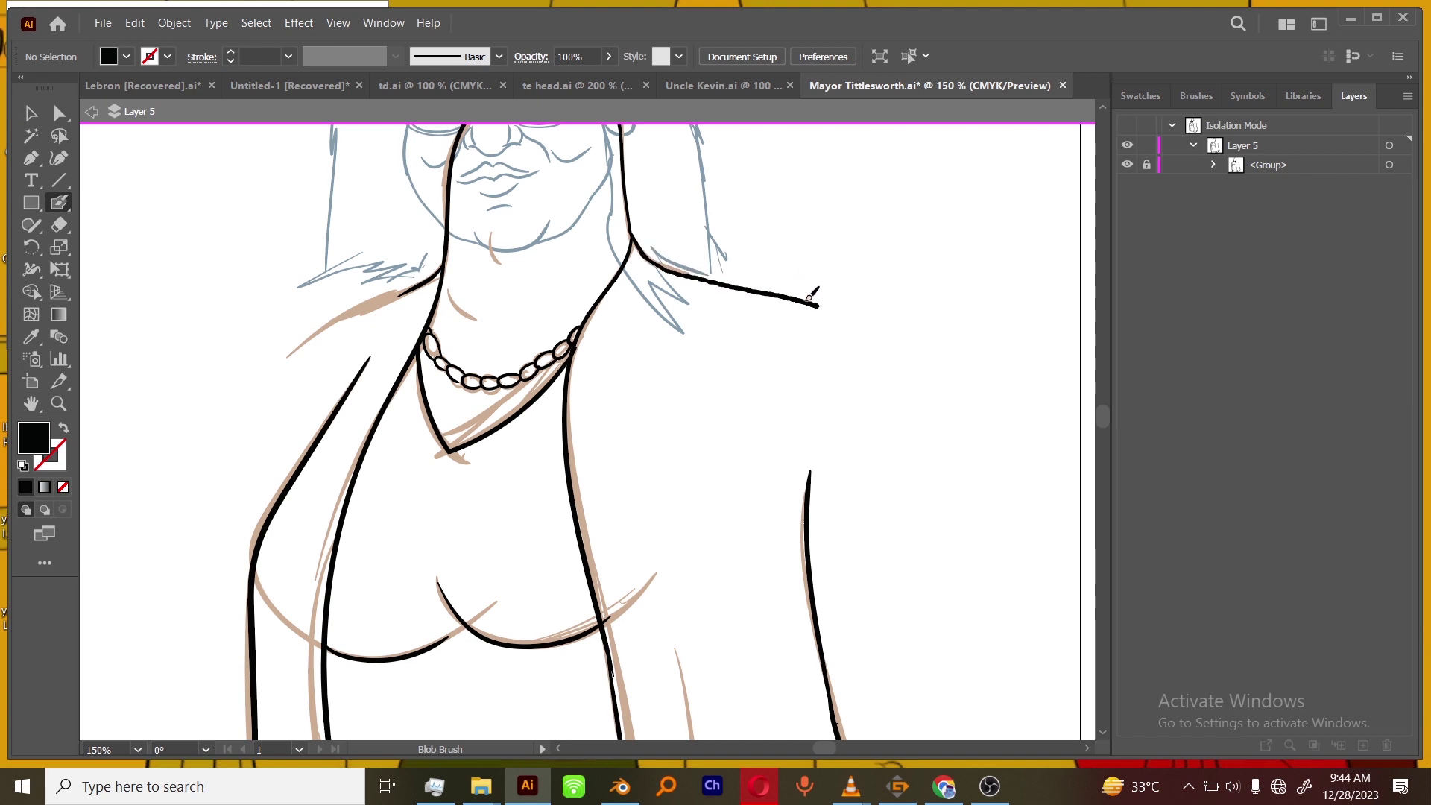
mouse_move(772, 278)
left_mouse_down()
mouse_move(525, 632)
mouse_move(429, 463)
left_mouse_up()
mouse_move(441, 273)
left_mouse_down()
mouse_move(586, 188)
mouse_move(499, 216)
mouse_move(755, 439)
left_mouse_up()
key("ctrl+z")
left_click_drag(826, 497, 819, 570)
key("ctrl+minus")
key("ctrl+minus")
key("ctrl+minus")
key("ctrl+minus")
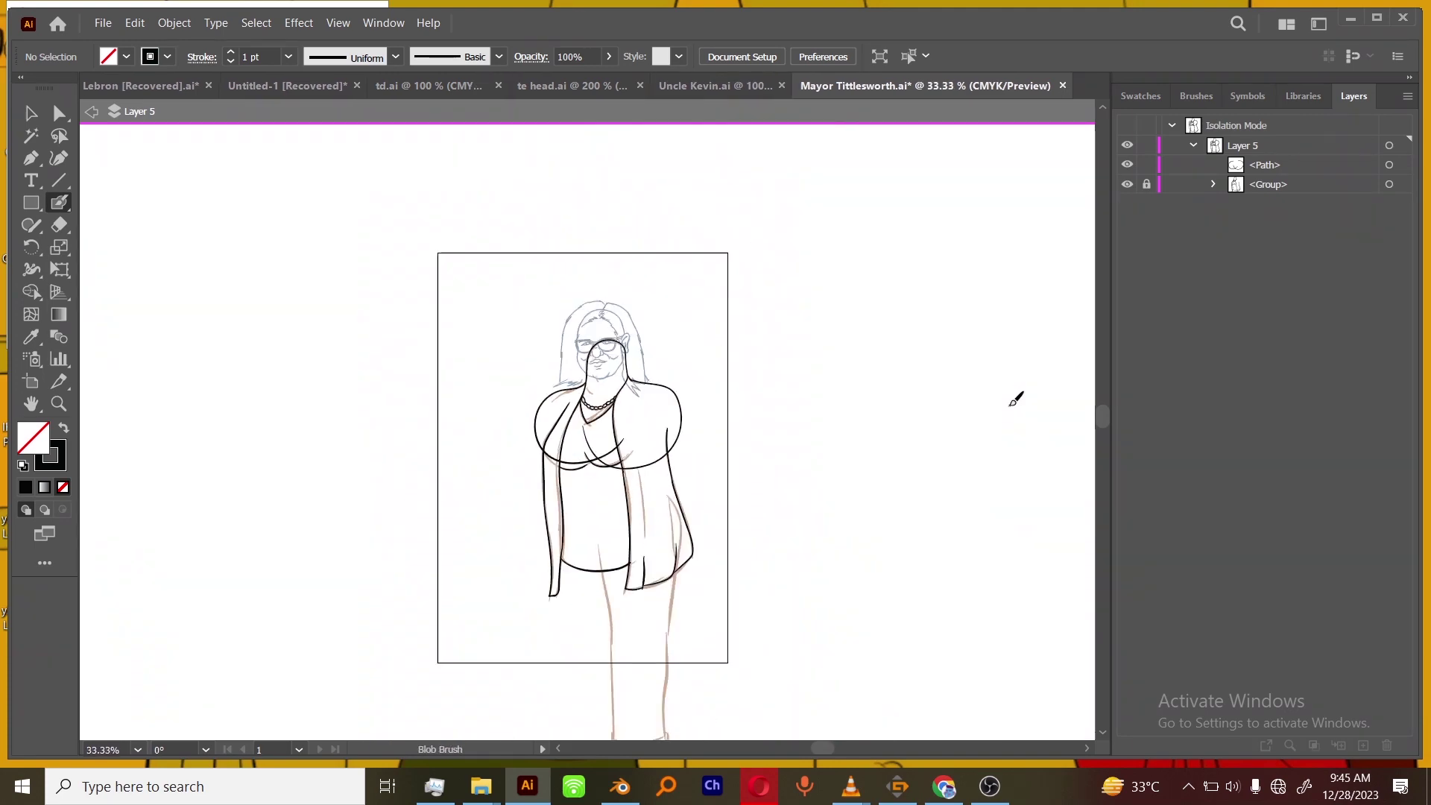
Ink curved strokes over the base of the neck to extend the tops of both shoulder outlines inward.
key("ctrl+plus")
key("ctrl+plus")
key("ctrl+plus")
key("ctrl+plus")
key("ctrl+plus")
key("ctrl+plus")
left_click_drag(929, 378, 824, 626)
left_click_drag(830, 435, 580, 575)
mouse_move(632, 495)
left_mouse_down()
mouse_move(569, 436)
mouse_move(313, 511)
left_mouse_up()
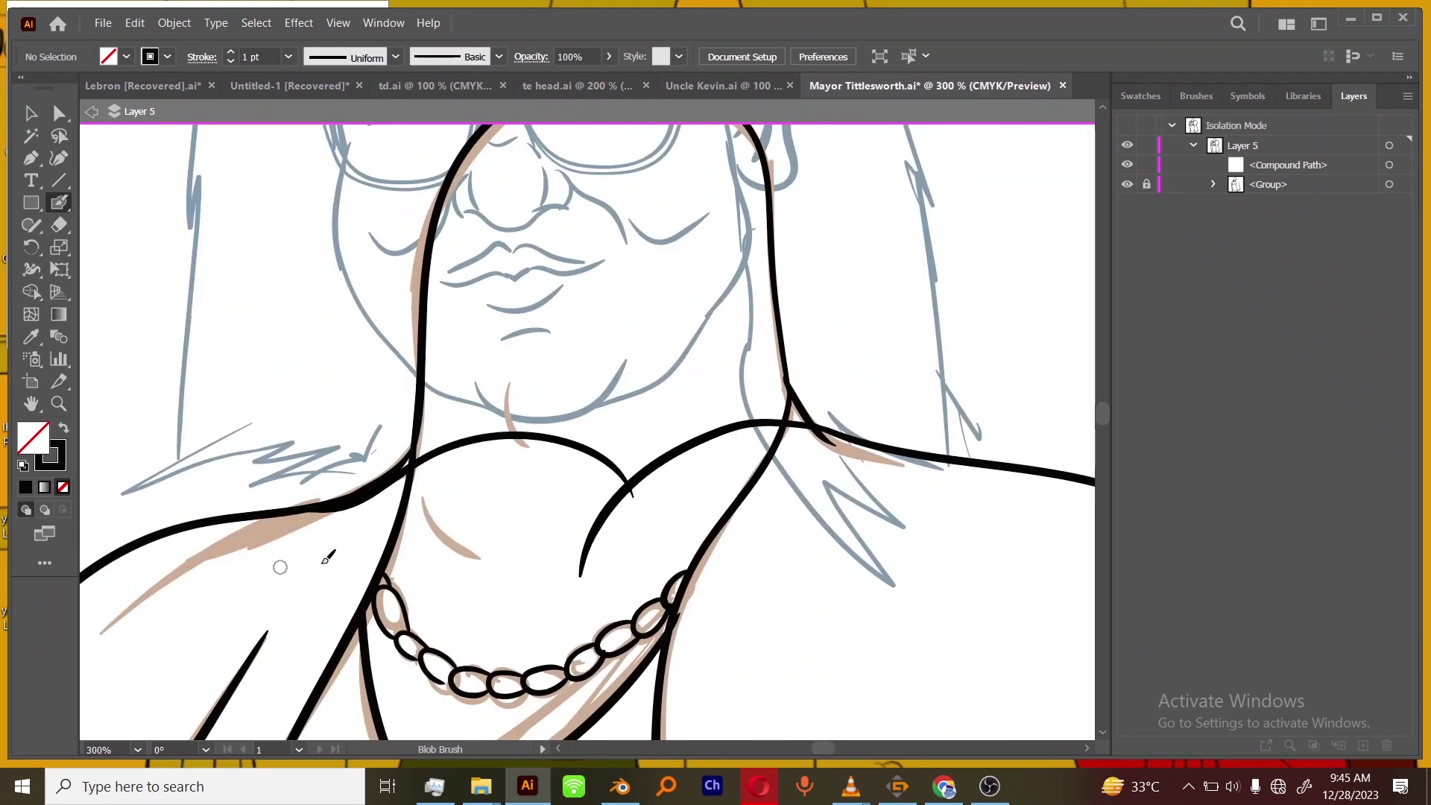
Group the shoulder outlines, lock the group and move it beneath the main linework group on Layer 5.
key("ctrl+minus")
key("ctrl+minus")
key("ctrl+minus")
key("ctrl+minus")
key("ctrl+minus")
key("ctrl+a")
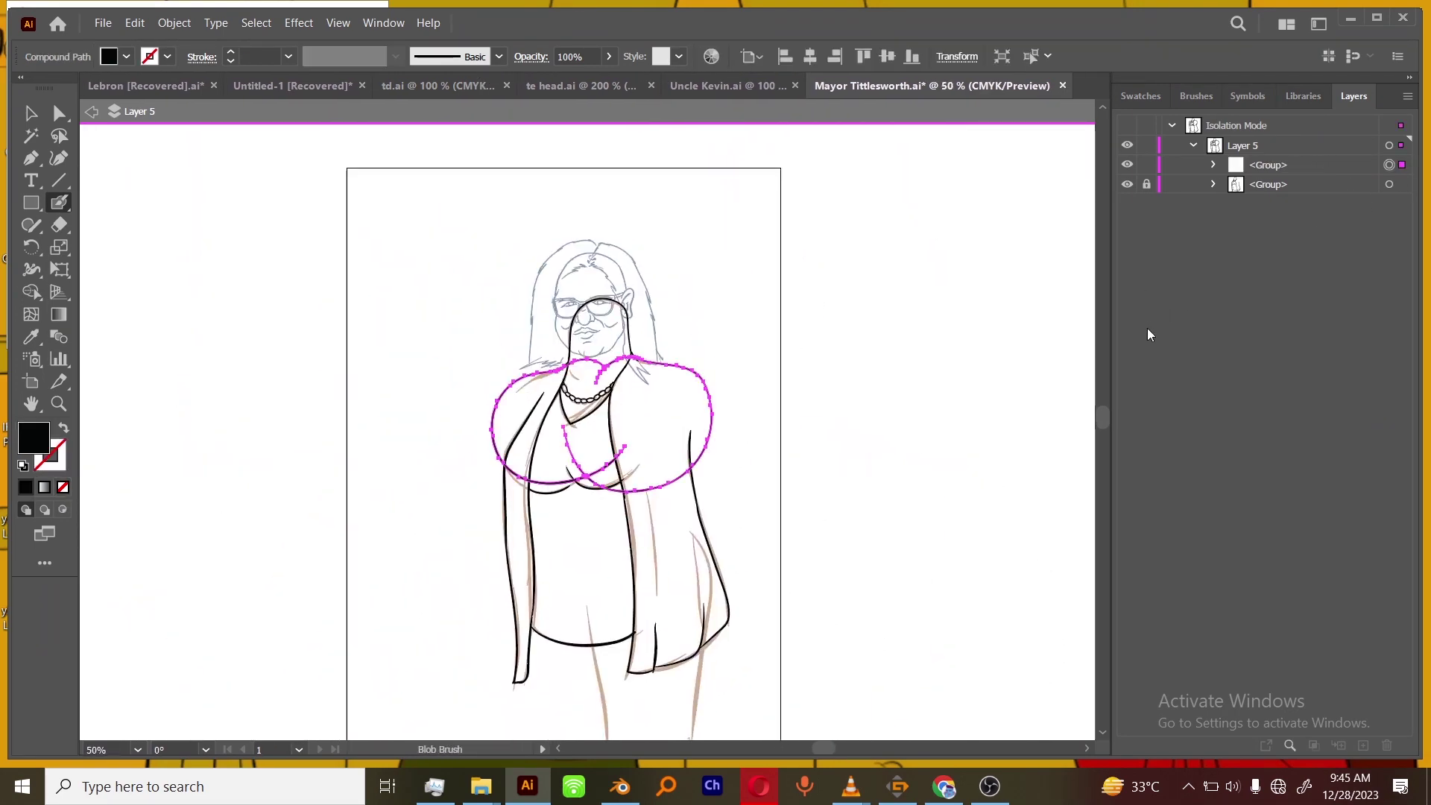
key("ctrl+2")
left_click_drag(1267, 165, 1256, 195)
Ink the long fold and short crease on the cardigan's wider front, plus a small crease across the top's belly.
left_click_drag(787, 585, 777, 430)
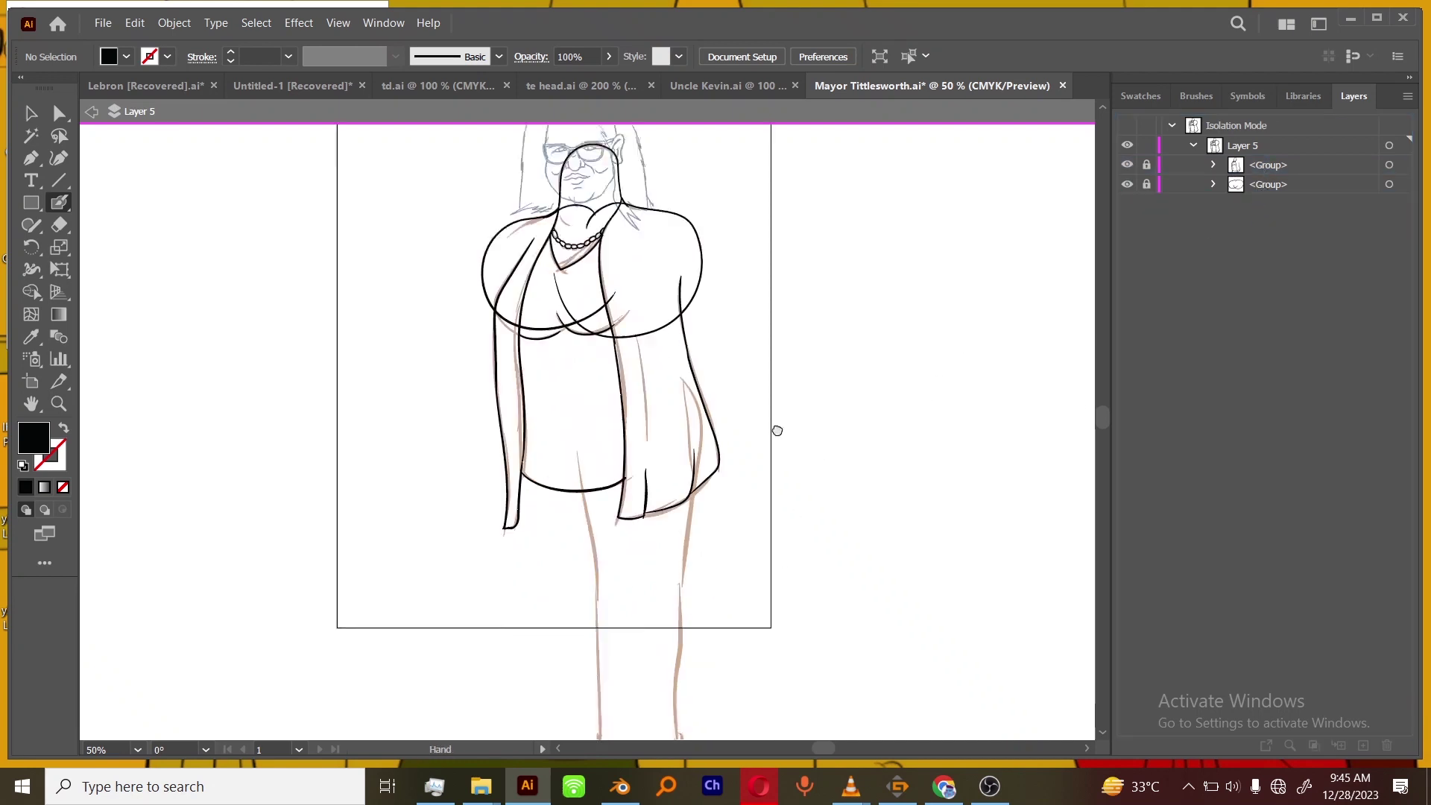
scroll(830, 485, "down", 2)
key("ctrl+plus")
key("ctrl+plus")
left_click_drag(804, 203, 794, 464)
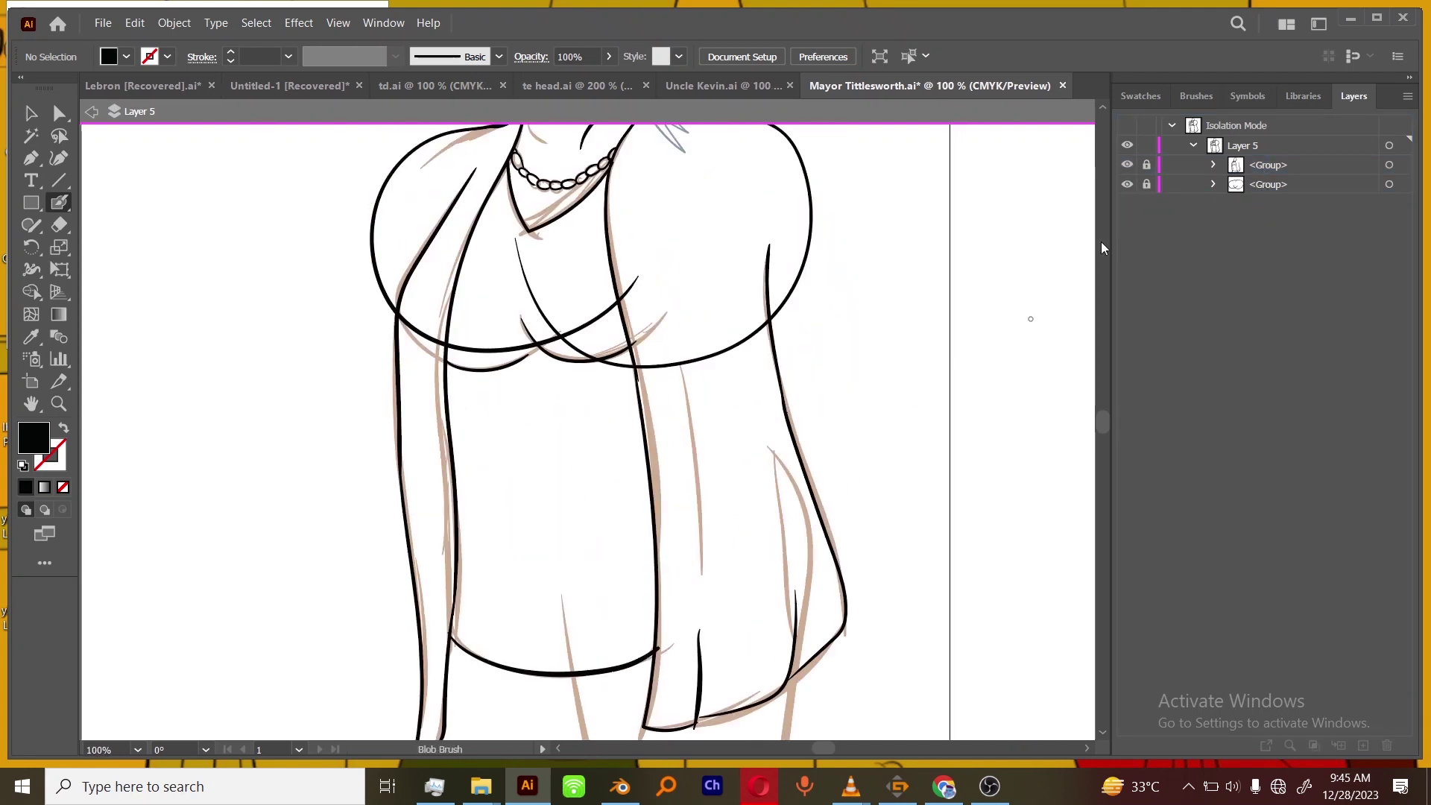
left_click_drag(685, 363, 710, 571)
left_click_drag(725, 415, 733, 463)
left_click_drag(663, 484, 816, 439)
left_click_drag(679, 376, 762, 368)
Move the three new fold and crease paths into the main linework group and lock the group again.
left_click(1271, 168)
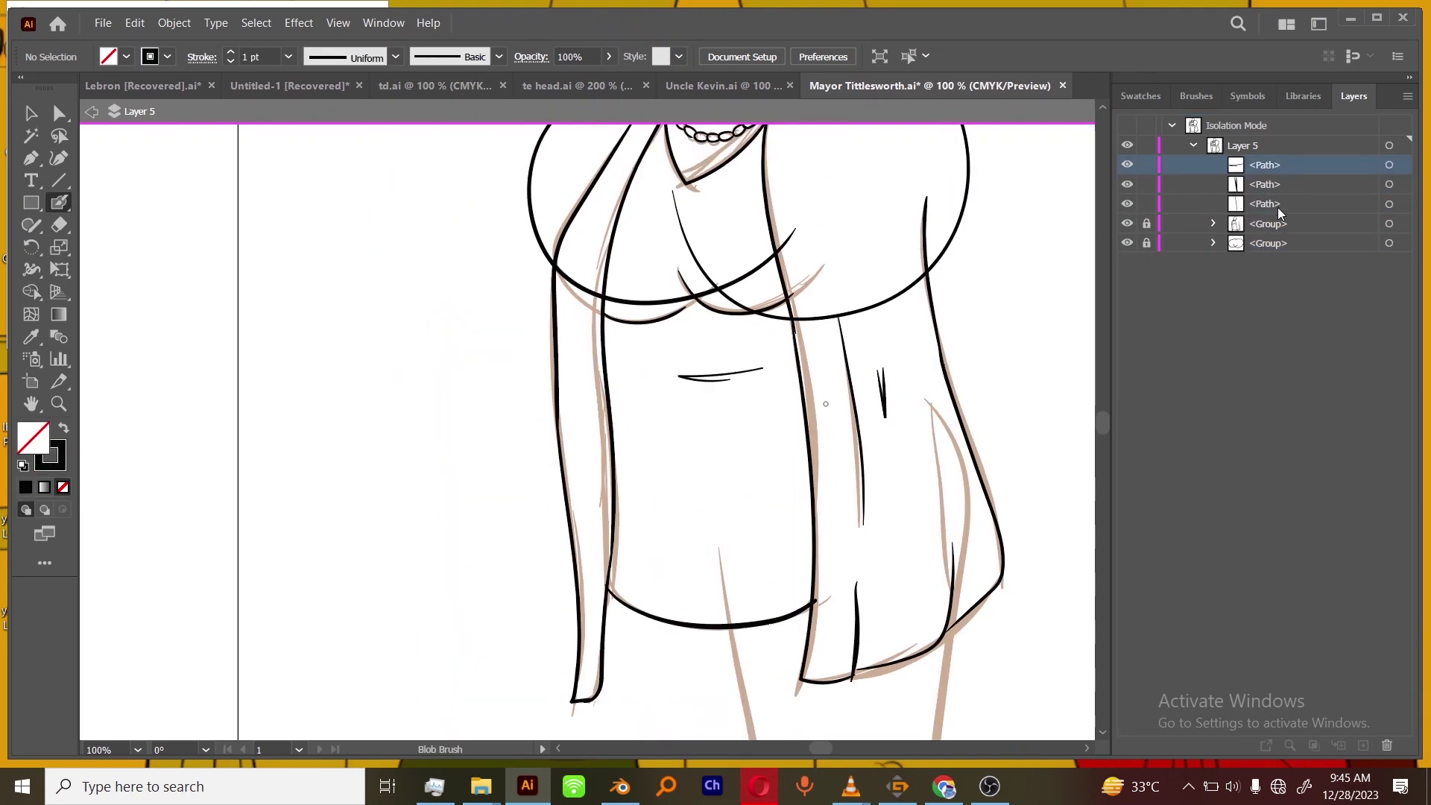
left_click(1276, 206, "shift")
left_click(1146, 222)
left_click_drag(1267, 205, 1258, 227)
left_click(1146, 165)
Ink the two side lines of the upper trouser leg from inside the cardigan down toward the knee.
key("ctrl+minus")
left_click_drag(885, 648, 884, 418)
key("ctrl+plus")
key("ctrl+minus")
scroll(890, 400, "down", 1)
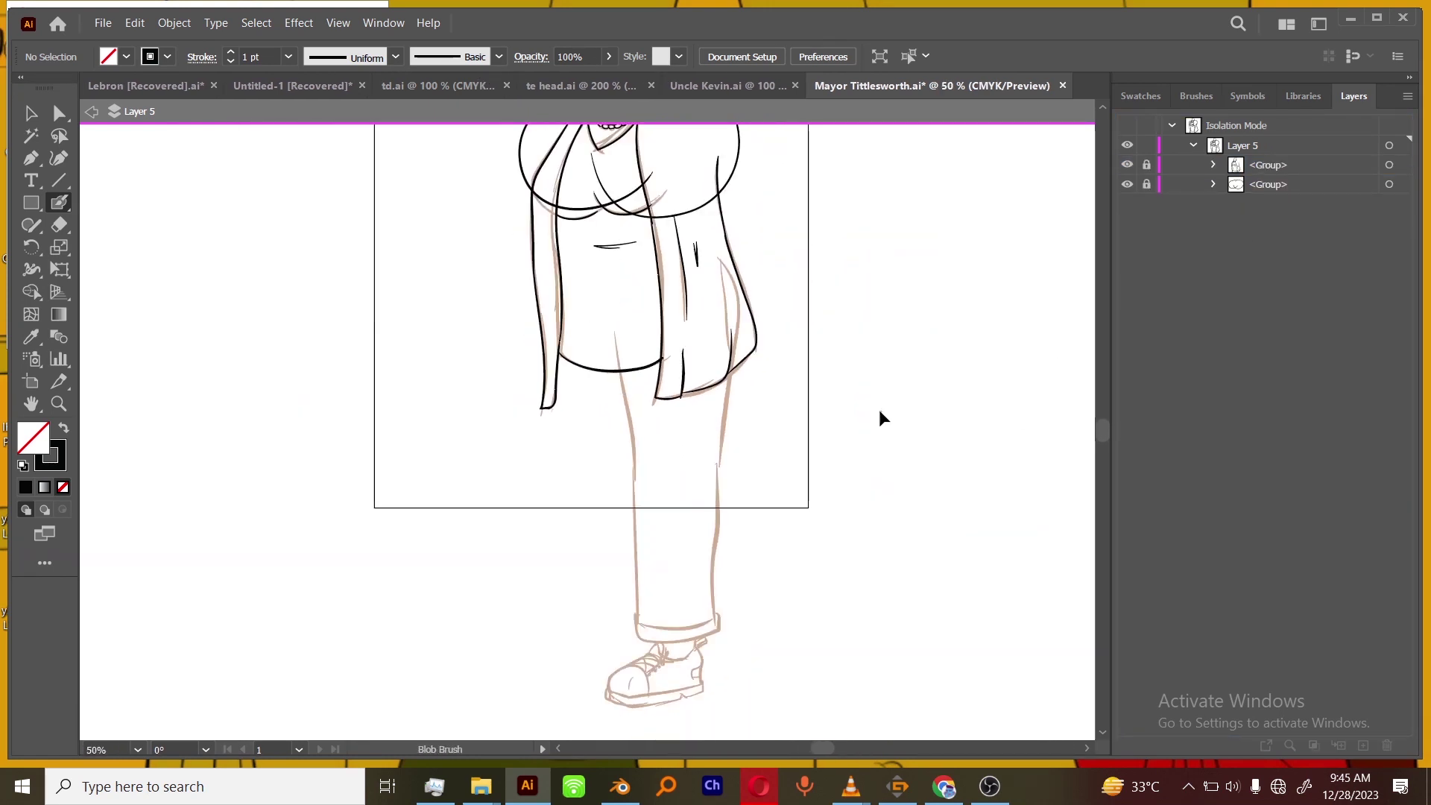
scroll(882, 415, "up", 1)
left_click_drag(784, 228, 761, 496)
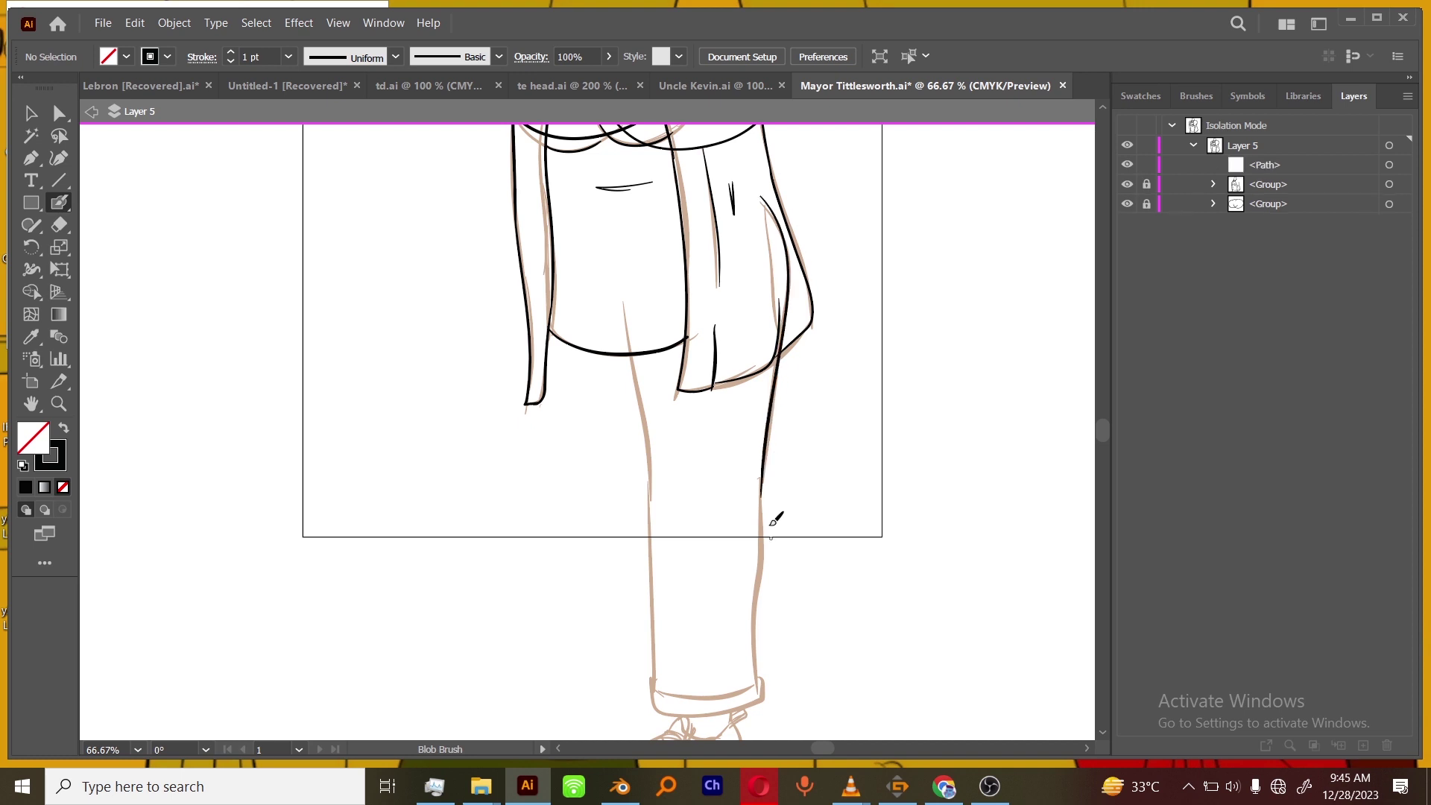
left_click_drag(646, 428, 653, 475)
key("ctrl+plus")
key("ctrl+plus")
Ink the rounded lower end of the upper trouser leg at the knee, redoing unsatisfactory strokes.
left_click_drag(924, 586, 830, 564)
mouse_move(884, 521)
left_mouse_down()
mouse_move(792, 600)
mouse_move(644, 529)
left_mouse_up()
key("ctrl+z")
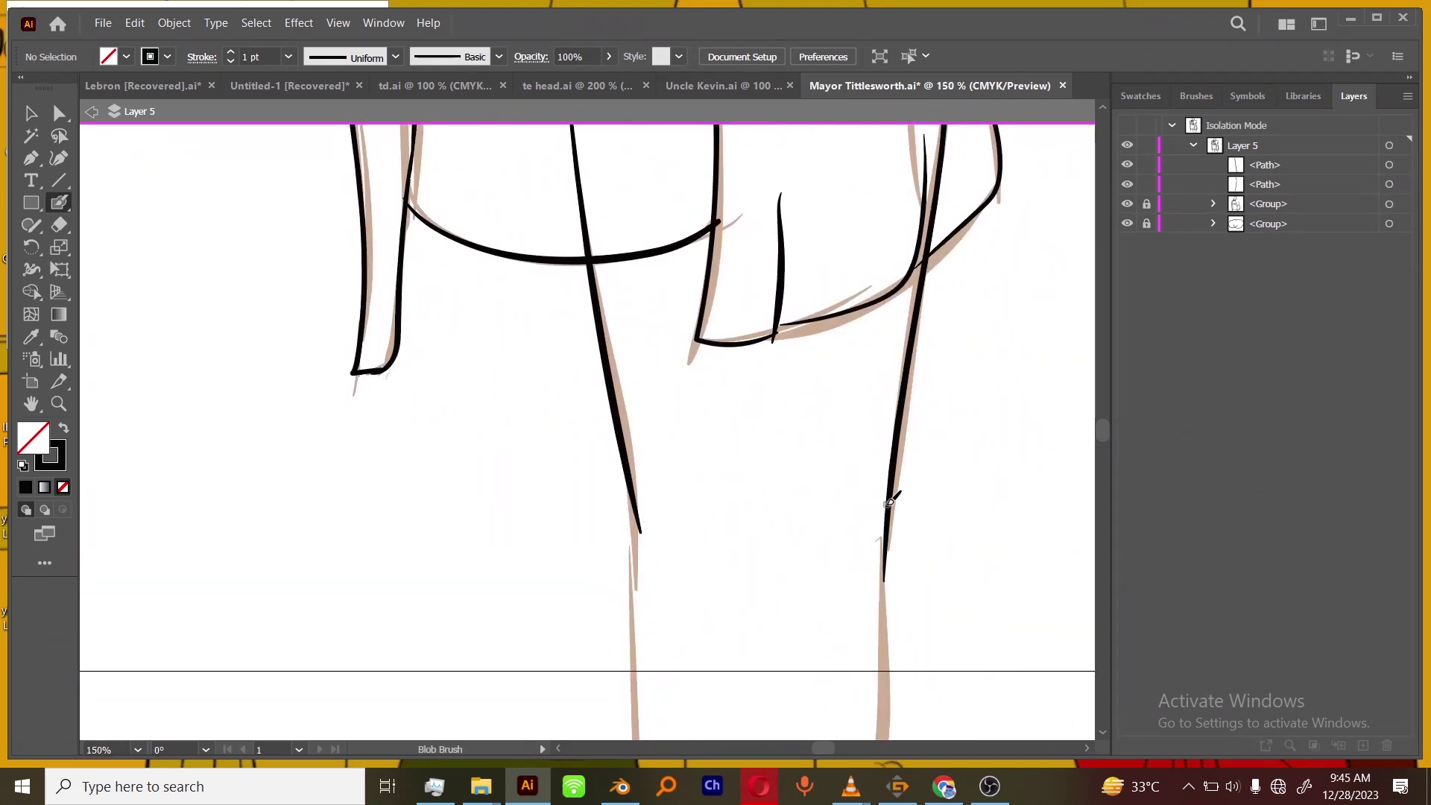
mouse_move(674, 578)
left_mouse_down()
mouse_move(631, 484)
mouse_move(655, 570)
left_mouse_up()
key("ctrl+z")
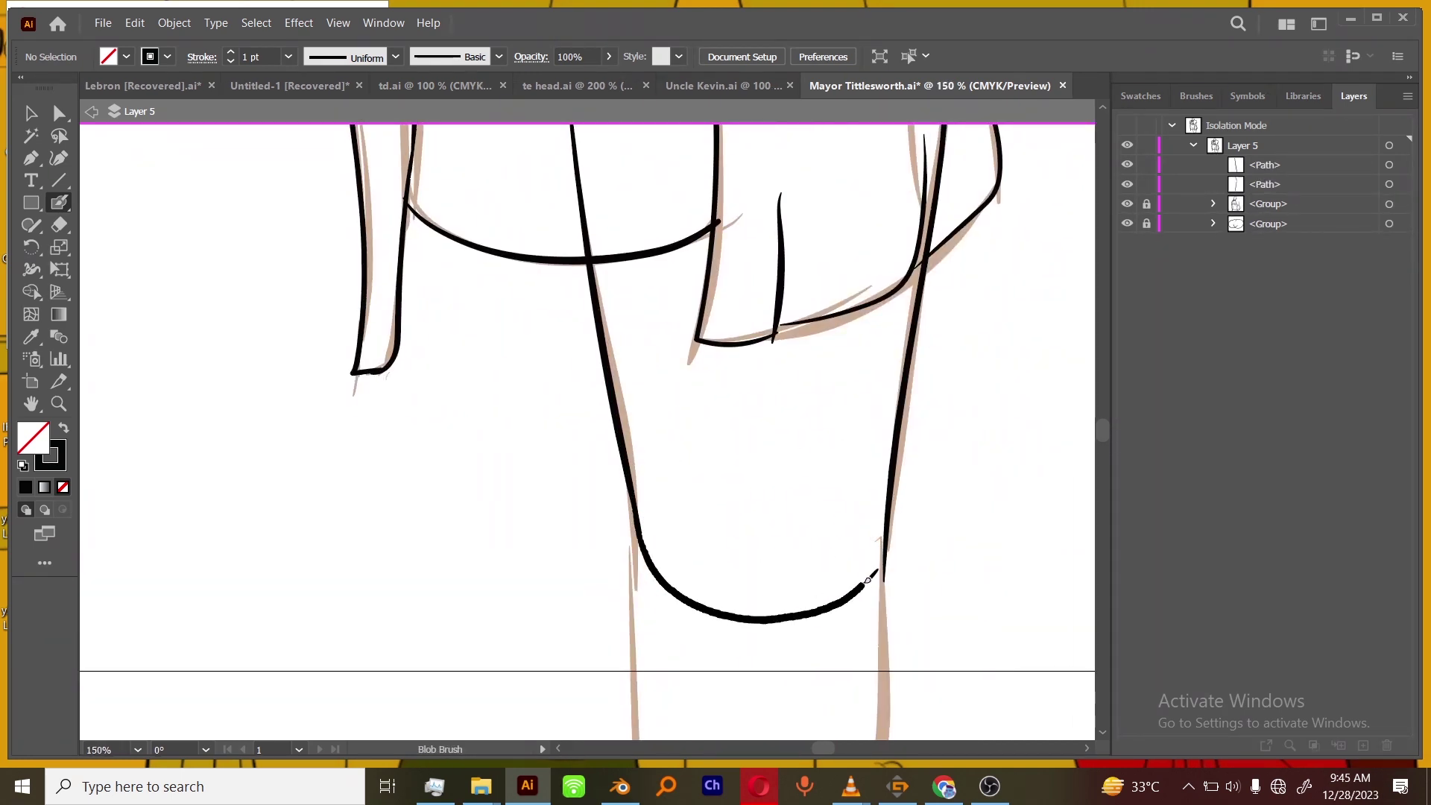
left_click_drag(867, 580, 884, 530)
Group the upper trouser leg outlines and lock the group.
left_click_drag(945, 528, 945, 393)
left_click(1390, 165)
key("ctrl+g")
key("ctrl+2")
Ink the lower trouser leg's two sides and the folded cuff around its hem.
left_click_drag(892, 607, 887, 304)
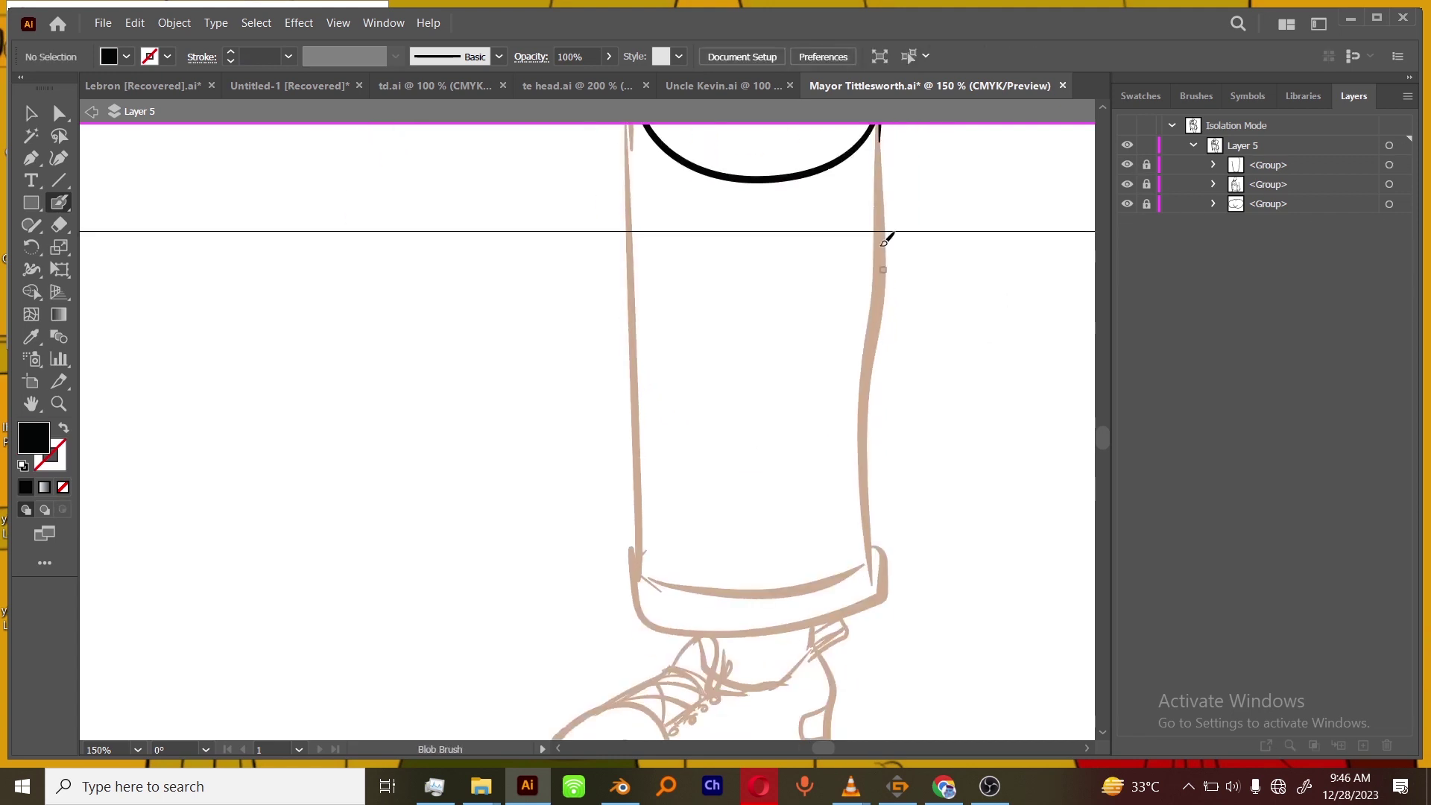
scroll(887, 238, "up", 3)
left_click_drag(884, 195, 865, 643)
mouse_move(622, 171)
left_mouse_down()
mouse_move(639, 661)
mouse_move(576, 441)
left_mouse_up()
key("ctrl+=")
key("ctrl+=")
key("ctrl+=")
mouse_move(428, 434)
left_mouse_down()
mouse_move(559, 486)
mouse_move(888, 465)
mouse_move(1041, 396)
mouse_move(959, 356)
left_mouse_up()
mouse_move(955, 324)
left_mouse_down()
mouse_move(985, 362)
mouse_move(824, 533)
mouse_move(314, 493)
mouse_move(344, 348)
left_mouse_up()
key("ctrl+-")
key("ctrl+-")
key("ctrl+-")
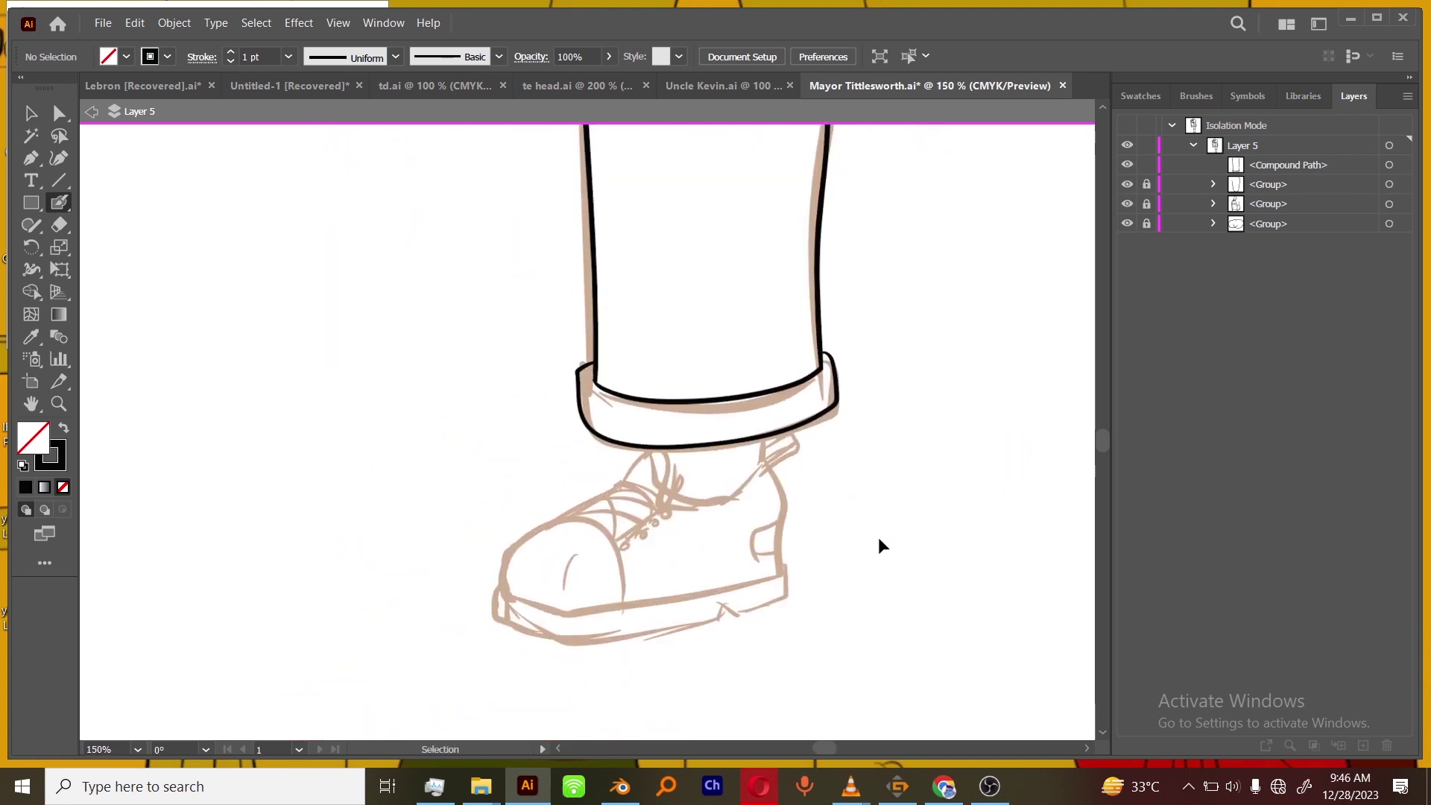
Group the lower trouser leg and cuff outlines and lock the group.
key("ctrl+=")
left_click_drag(902, 571, 827, 665)
key("ctrl+-")
key("ctrl+-")
left_click_drag(849, 544, 880, 438)
key("ctrl+=")
key("ctrl+=")
left_click_drag(878, 584, 776, 537)
left_click(1389, 164)
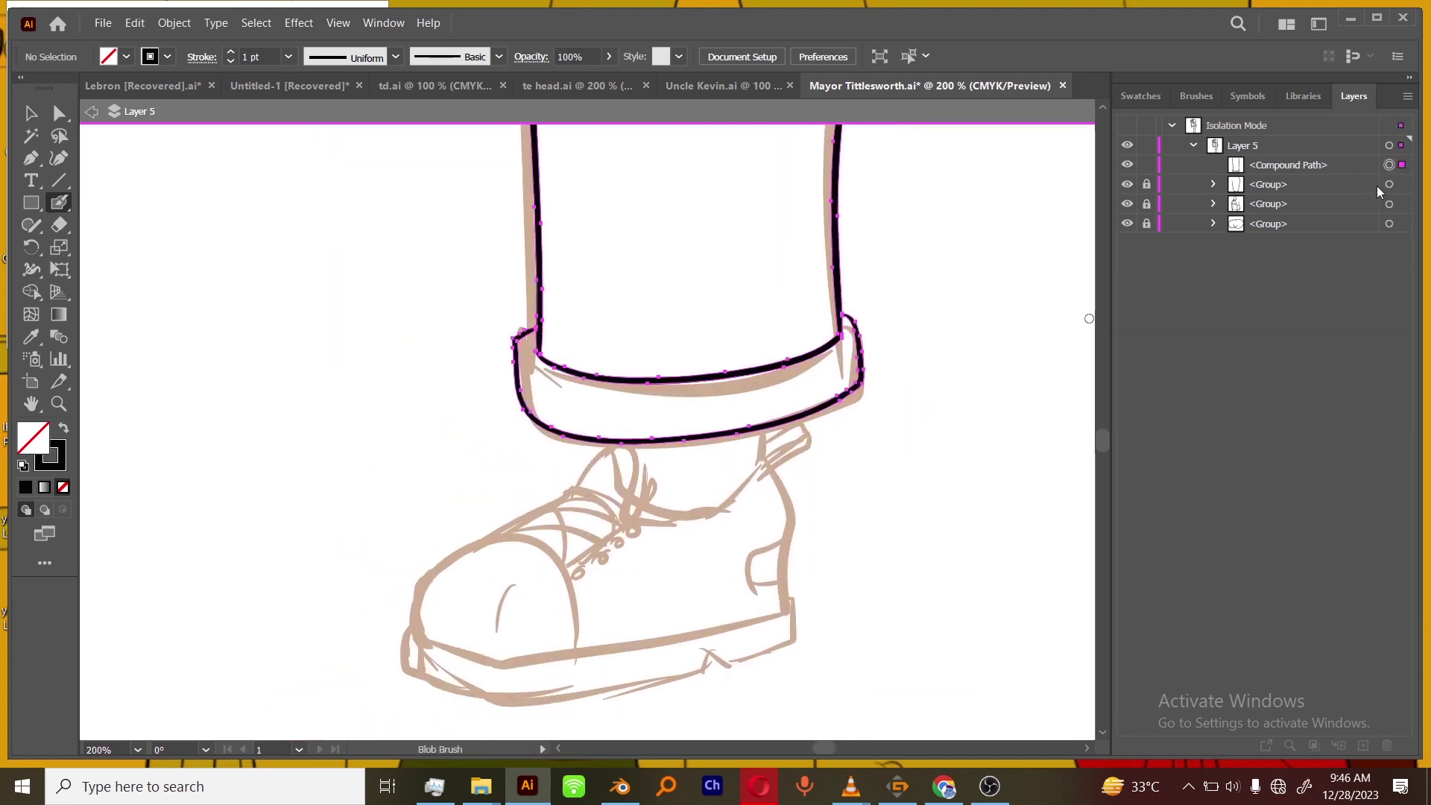
key("ctrl+g")
left_click(1146, 164)
Ink the ankle line, the shoe's rounded tongue and the collar opening below the trouser cuff.
key("ctrl+=")
key("ctrl+=")
left_click_drag(865, 326, 869, 483)
left_click_drag(666, 603, 730, 435)
key("ctrl+=")
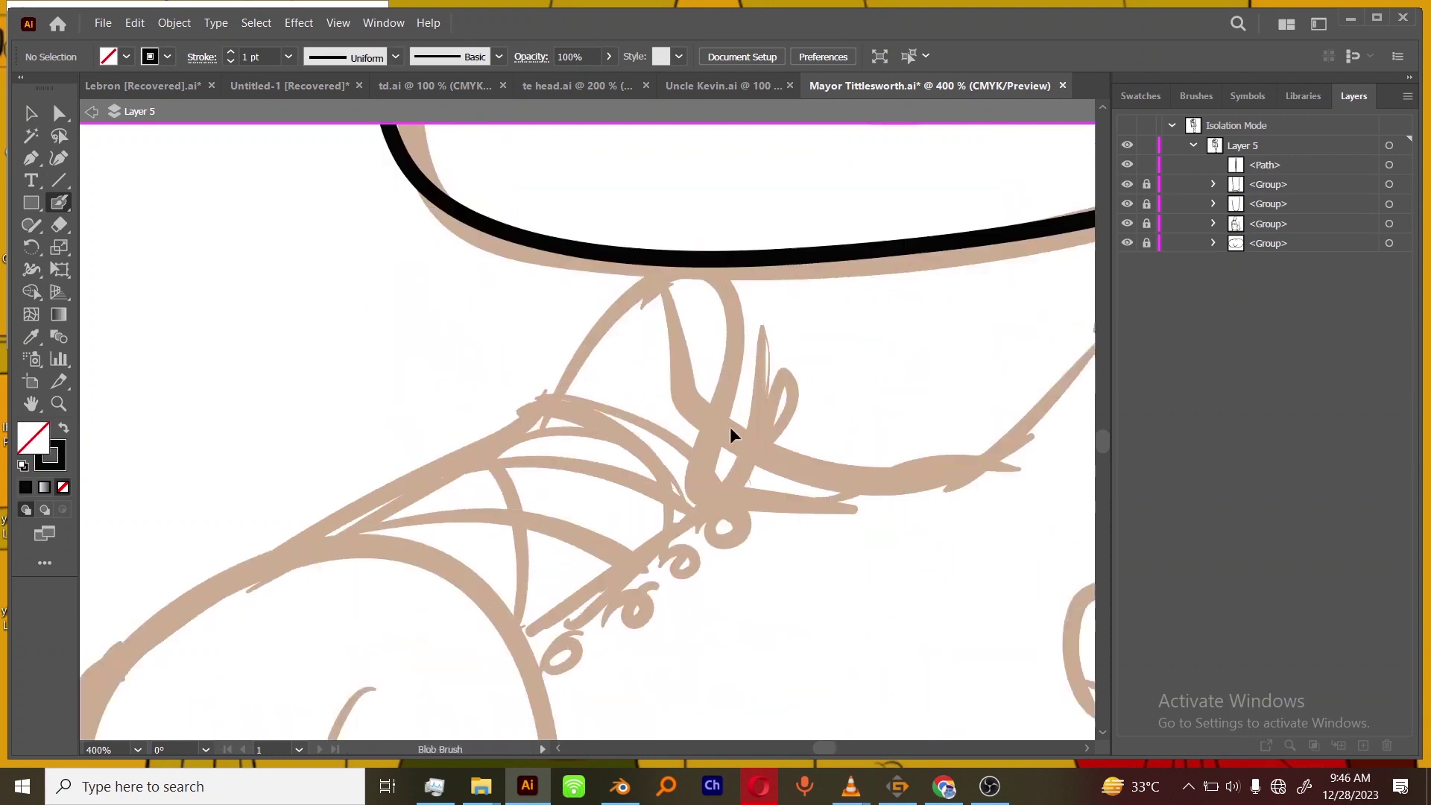
mouse_move(687, 255)
left_mouse_down()
mouse_move(717, 457)
mouse_move(735, 459)
left_mouse_up()
mouse_move(815, 504)
left_mouse_down()
mouse_move(783, 448)
mouse_move(670, 488)
left_mouse_up()
mouse_move(562, 463)
left_mouse_down()
mouse_move(891, 381)
mouse_move(966, 249)
left_mouse_up()
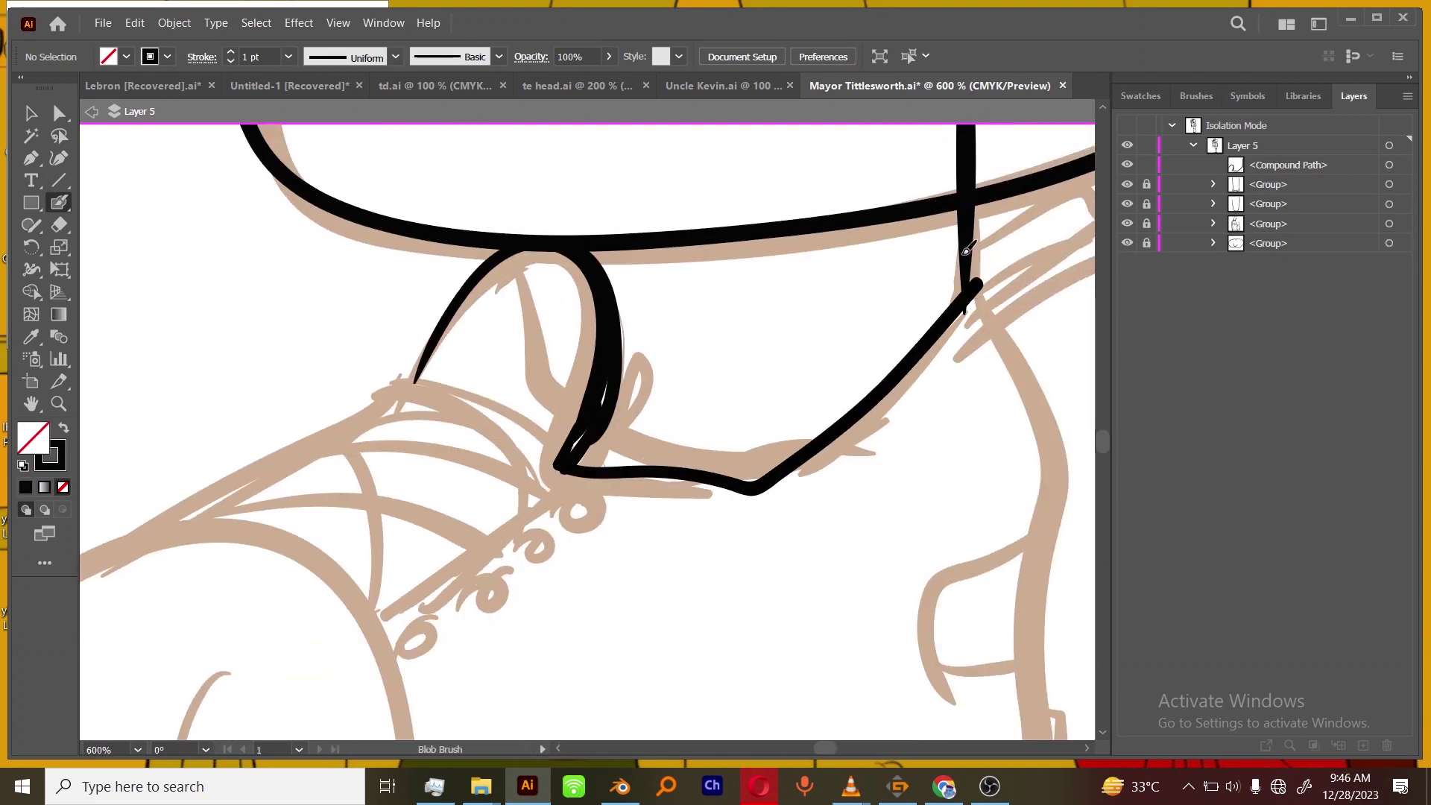
Ink the shoe's curved heel line, the small heel patch and the pull tab at the collar, redoing unsatisfactory strokes.
left_click_drag(1001, 425, 826, 365)
left_click_drag(807, 218, 880, 694)
mouse_move(877, 488)
left_mouse_down()
mouse_move(876, 444)
mouse_move(791, 456)
left_mouse_up()
key("ctrl+z")
left_click_drag(781, 559, 873, 550)
left_click_drag(898, 424, 835, 651)
key("ctrl+=")
mouse_move(796, 395)
left_mouse_down()
mouse_move(911, 338)
mouse_move(774, 375)
left_mouse_up()
left_click_drag(911, 391, 819, 435)
key("ctrl+z")
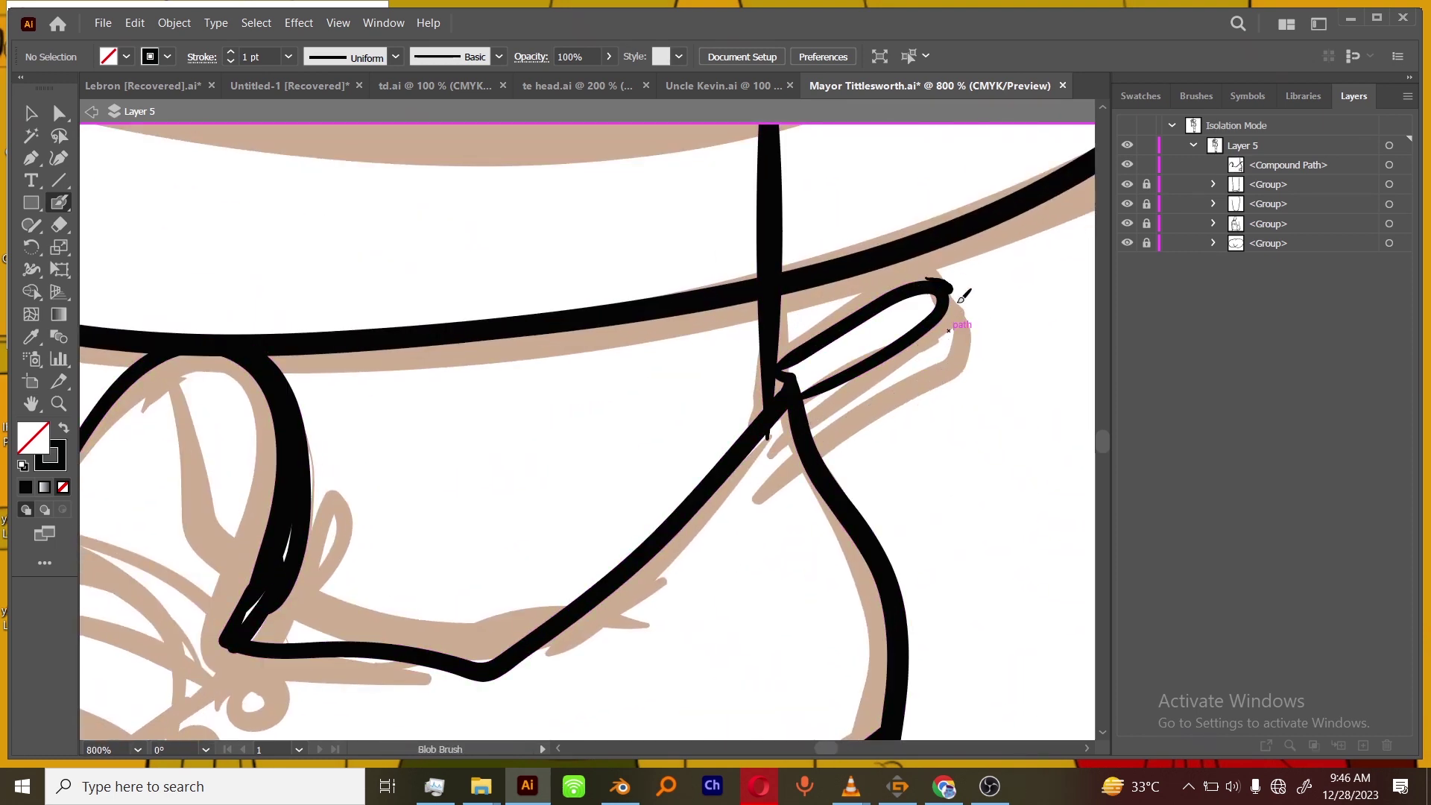
left_click_drag(948, 290, 819, 435)
Ink the outer edge of the shoe's sole from the heel through the notch to the toe.
key("ctrl+minus")
key("ctrl+minus")
mouse_move(749, 716)
left_mouse_down()
mouse_move(901, 485)
mouse_move(902, 544)
mouse_move(790, 562)
left_mouse_up()
key("ctrl+=")
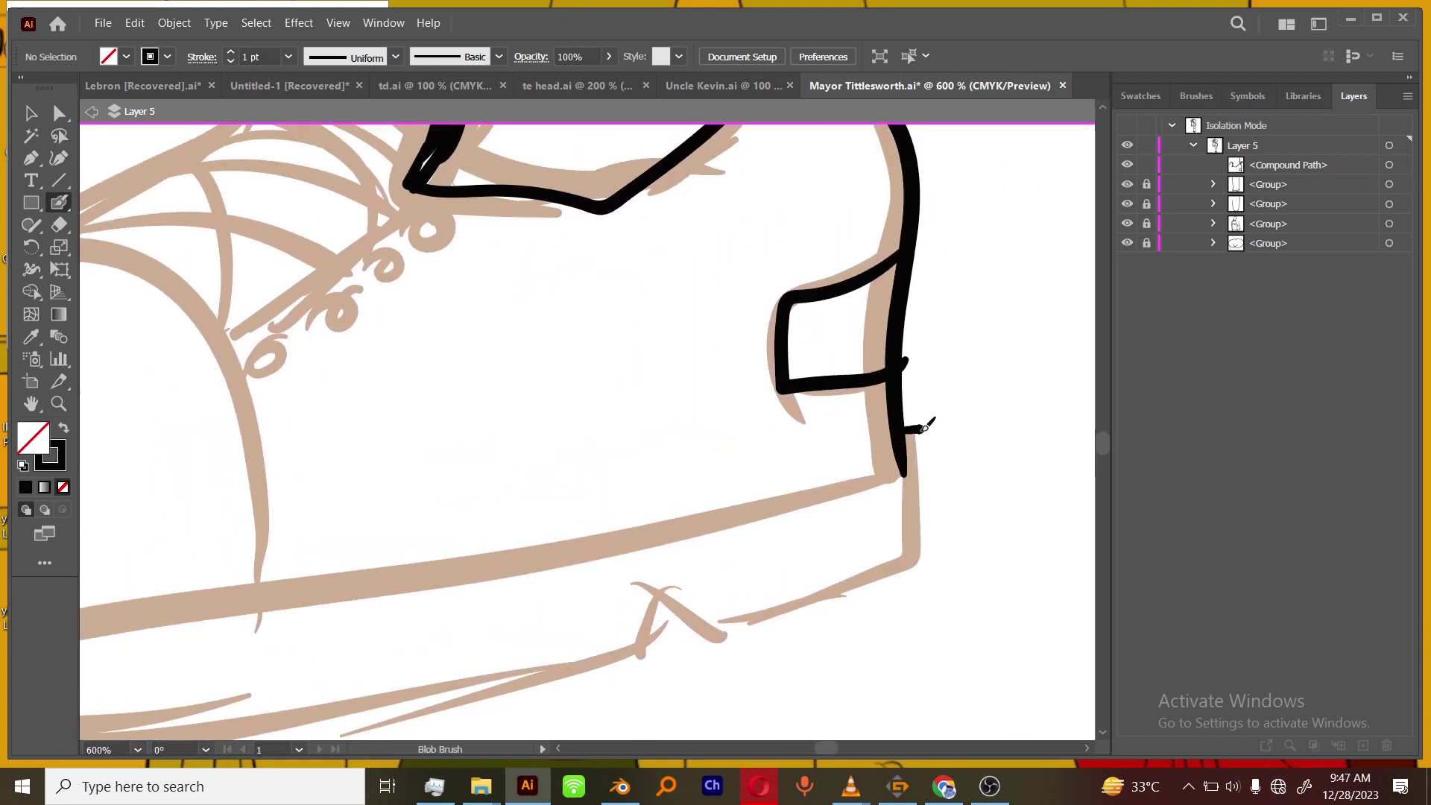
left_click_drag(675, 599, 642, 653)
mouse_move(666, 652)
left_mouse_down()
mouse_move(869, 477)
mouse_move(418, 569)
mouse_move(300, 577)
left_mouse_up()
Ink the sole's upper edge, the rounded front of the shoe and the curved toe cap seam.
key("ctrl+minus")
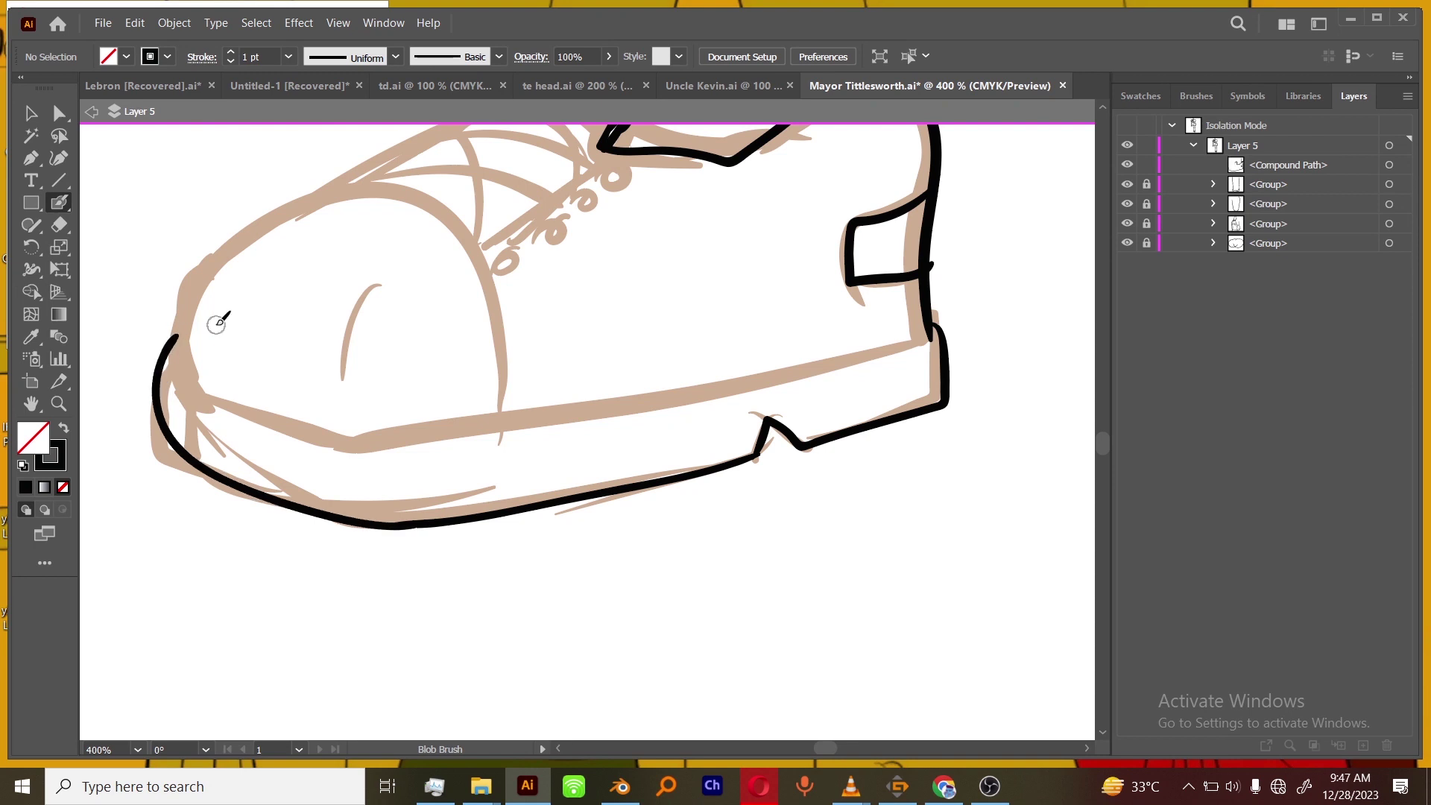
key("ctrl+z")
scroll(214, 328, "up", 1)
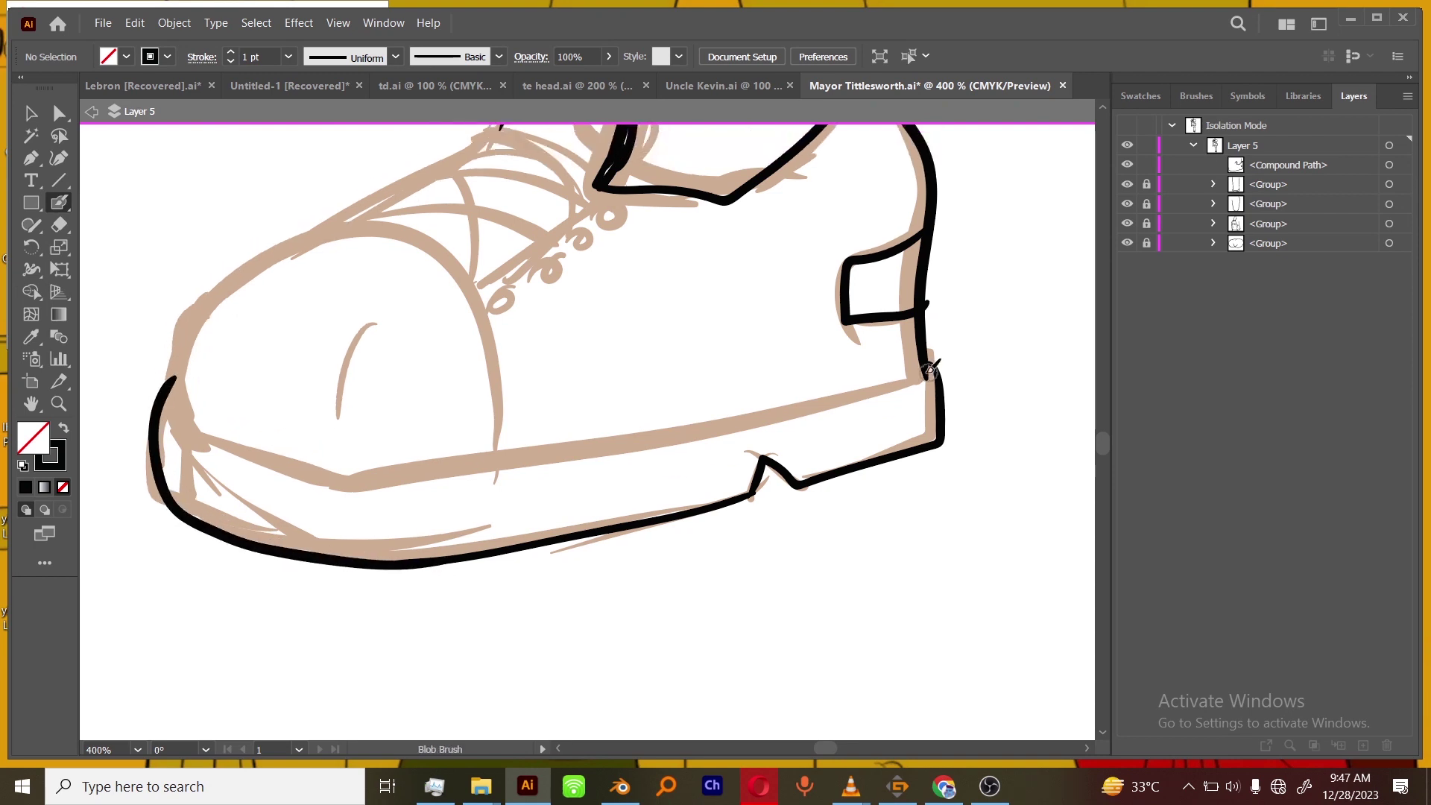
mouse_move(927, 375)
left_mouse_down()
mouse_move(528, 447)
mouse_move(182, 423)
mouse_move(212, 291)
left_mouse_up()
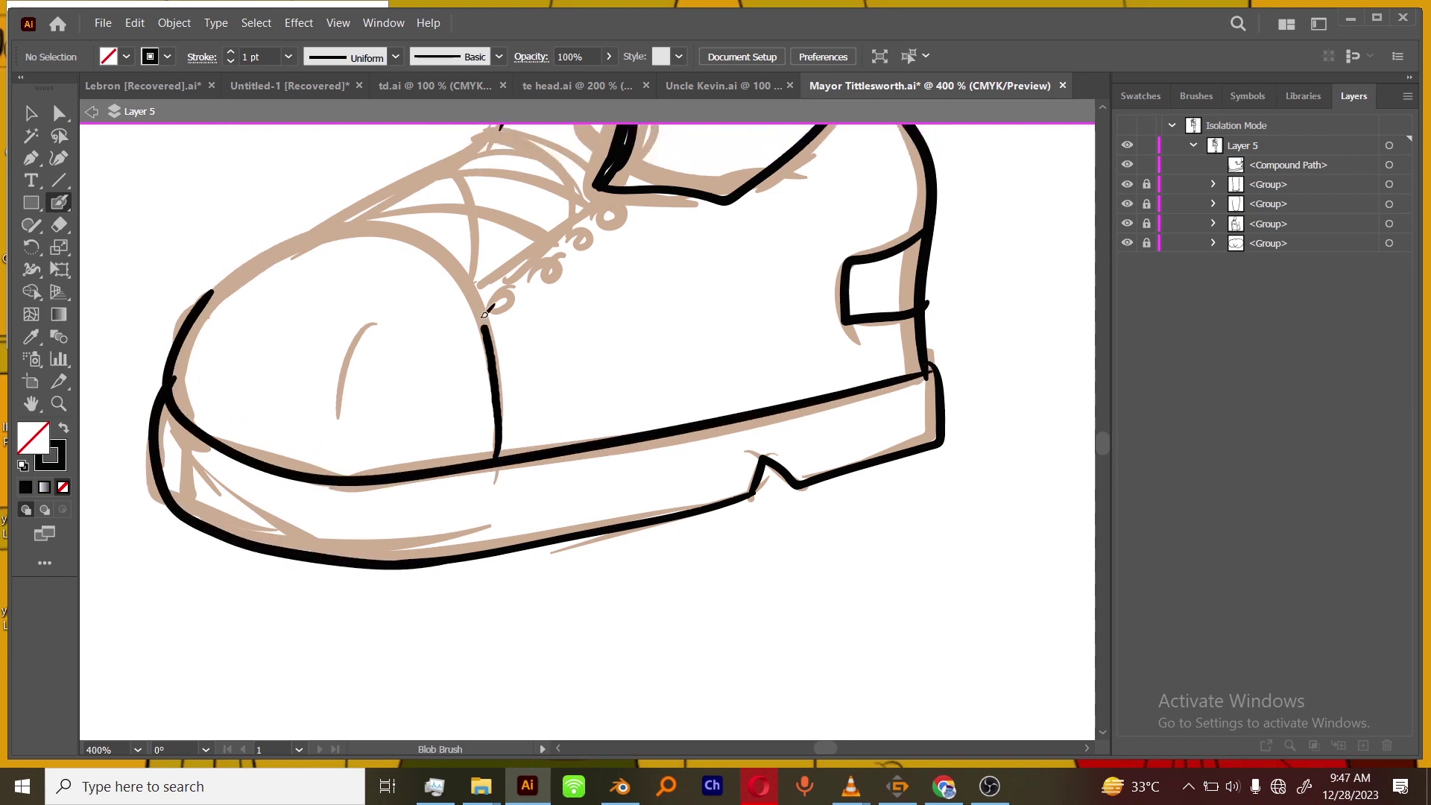
left_click_drag(484, 315, 191, 329)
Ink a short crease mark on the toe cap, retrying the stroke until it fits.
key("ctrl+plus")
key("ctrl+plus")
mouse_move(521, 409)
left_mouse_down()
mouse_move(664, 533)
mouse_move(766, 429)
left_mouse_up()
left_click_drag(482, 355, 420, 439)
key("ctrl+z")
left_click_drag(491, 331, 468, 360)
key("ctrl+z")
left_click_drag(633, 364, 696, 379)
key("ctrl+z")
left_click_drag(520, 358, 514, 388)
Ink the four round lace eyelets along the shoe's side.
mouse_move(764, 432)
left_mouse_down()
mouse_move(684, 582)
mouse_move(723, 605)
mouse_move(708, 556)
left_mouse_up()
key("ctrl+plus")
mouse_move(834, 479)
left_mouse_down()
mouse_move(880, 486)
mouse_move(840, 473)
left_mouse_up()
left_click_drag(932, 384, 941, 381)
left_click_drag(1015, 322, 1024, 316)
Ink the scalloped lacing edge beside the eyelets from the collar down to the toe cap.
left_click_drag(1006, 359, 847, 495)
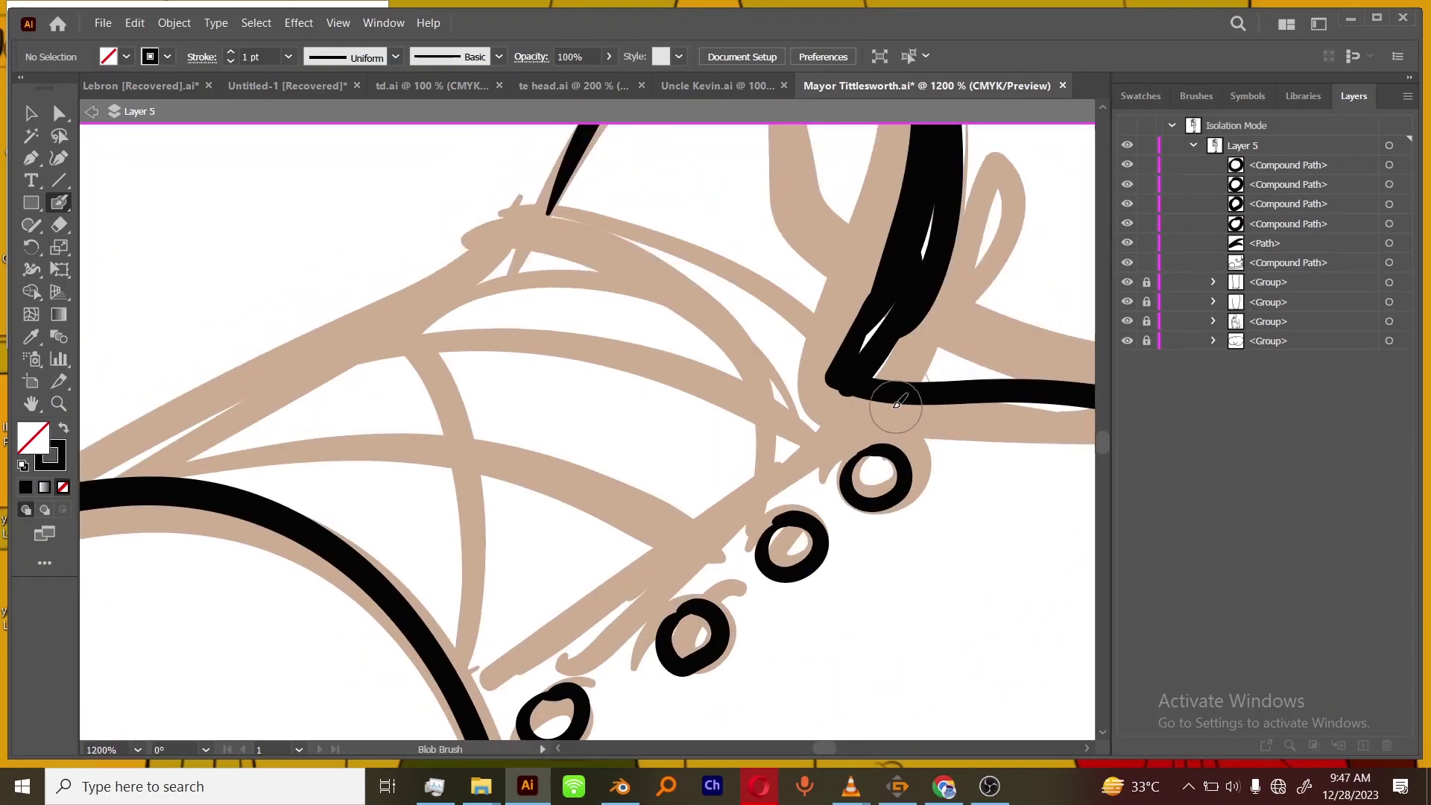
left_click_drag(896, 404, 624, 582)
key("ctrl+z")
mouse_move(905, 410)
left_mouse_down()
mouse_move(865, 414)
mouse_move(563, 627)
mouse_move(478, 710)
left_mouse_up()
Ink the crossing laces from the eyelets over the tongue and the scalloped edge on the far side of the lacing.
mouse_move(694, 635)
left_mouse_down()
mouse_move(804, 615)
mouse_move(809, 532)
left_mouse_up()
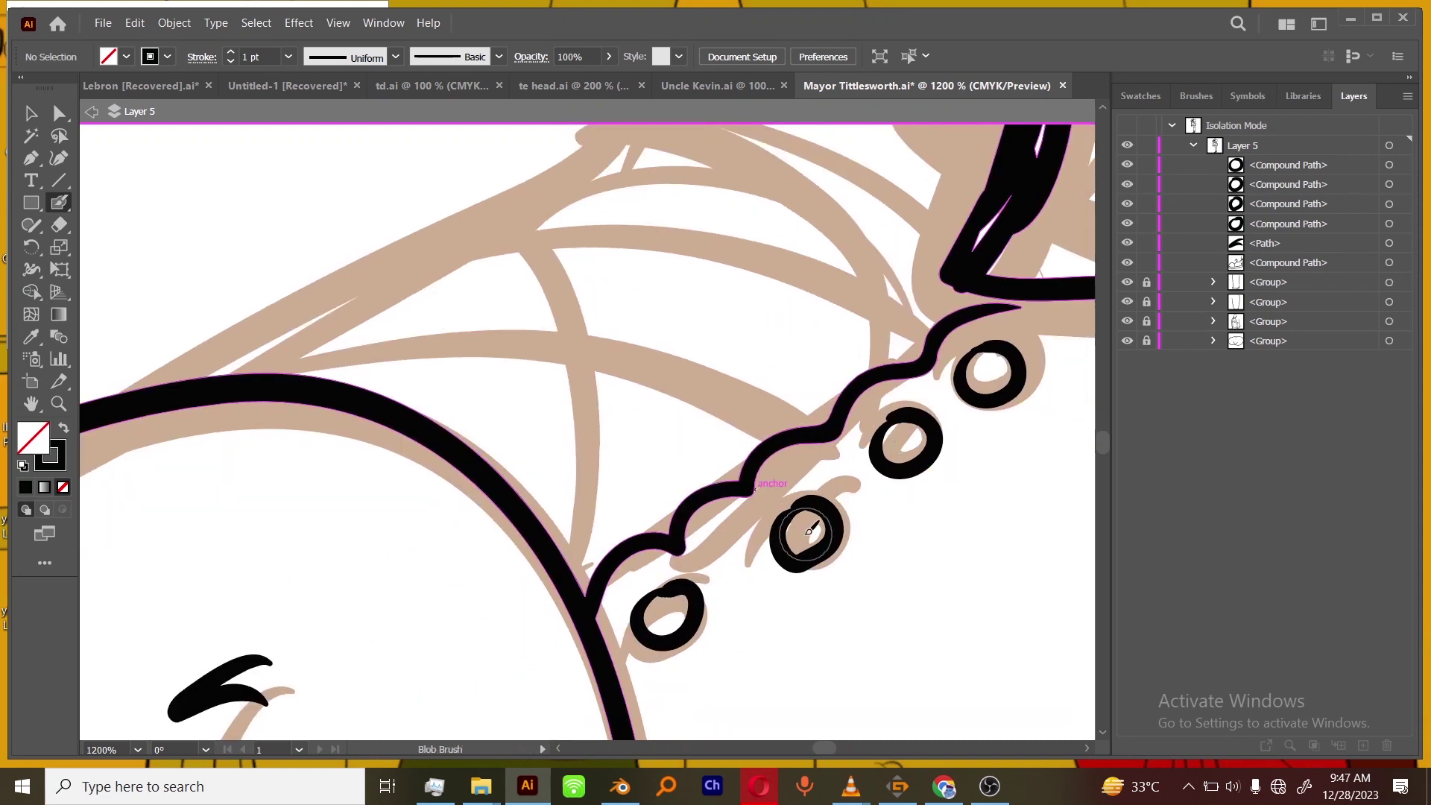
left_click_drag(659, 623, 421, 240)
mouse_move(803, 538)
left_mouse_down()
mouse_move(476, 318)
mouse_move(240, 407)
mouse_move(553, 180)
left_mouse_up()
left_click_drag(638, 314, 632, 477)
mouse_move(886, 617)
left_mouse_down()
mouse_move(780, 462)
mouse_move(421, 409)
mouse_move(599, 273)
left_mouse_up()
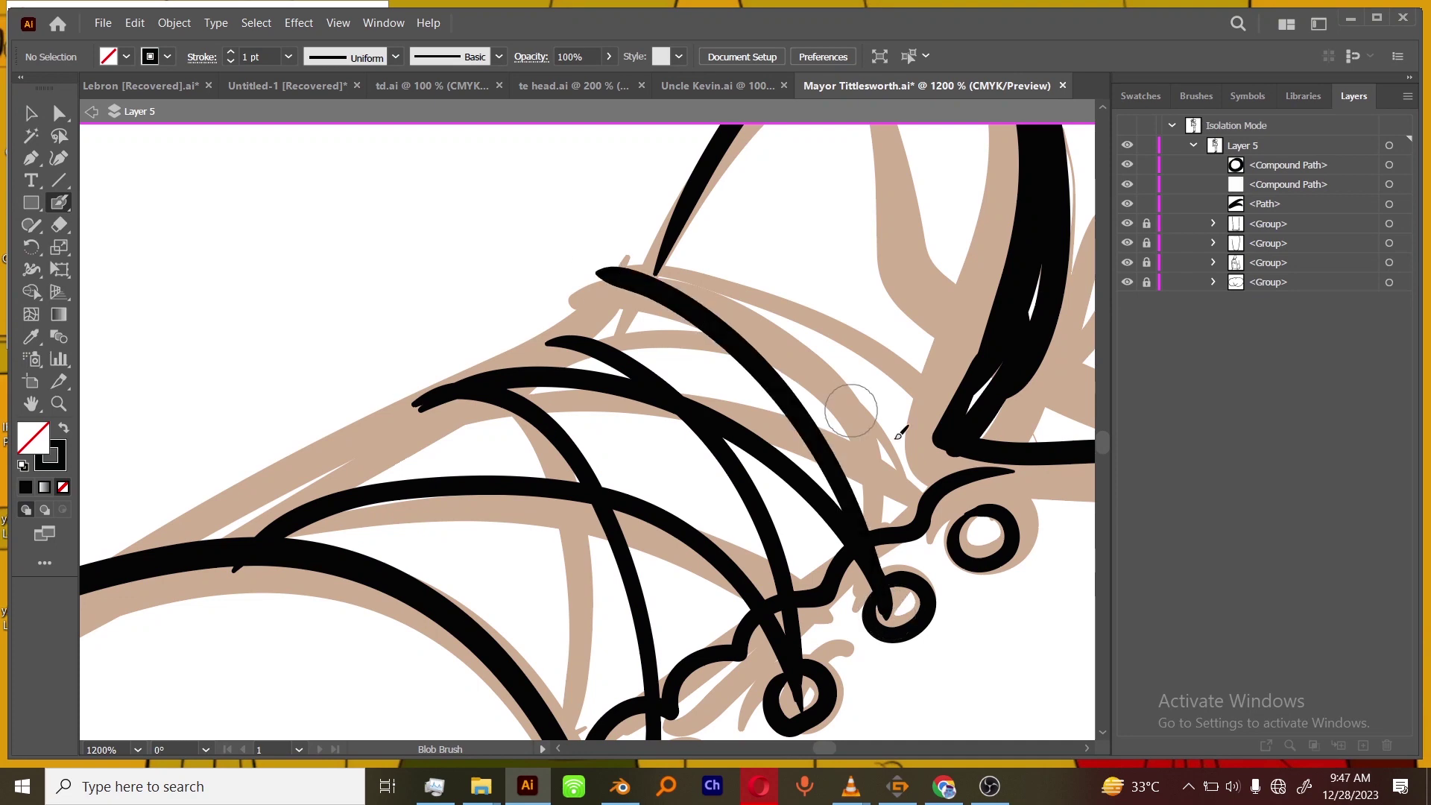
left_click_drag(988, 542, 560, 343)
left_click_drag(969, 568, 993, 501)
mouse_move(674, 224)
left_mouse_down()
mouse_move(478, 317)
mouse_move(200, 499)
left_mouse_up()
Ink the remaining lace down to the top eyelet and the scalloped edge along the far side of the lacing.
key("ctrl+minus")
key("ctrl+minus")
key("ctrl+minus")
key("ctrl+minus")
left_click_drag(926, 630, 859, 569)
key("ctrl+equal")
key("ctrl+minus")
left_click_drag(782, 329, 755, 490)
key("ctrl+equal")
key("ctrl+equal")
mouse_move(587, 460)
left_mouse_down()
mouse_move(574, 220)
mouse_move(630, 403)
left_mouse_up()
mouse_move(999, 417)
left_mouse_down()
mouse_move(932, 296)
mouse_move(553, 445)
left_mouse_up()
Ink the looped lace bow at the top of the shoe's lacing.
left_click_drag(687, 727, 850, 377)
key("ctrl+equal")
mouse_move(649, 373)
left_mouse_down()
mouse_move(635, 350)
mouse_move(833, 334)
mouse_move(690, 368)
left_mouse_up()
key("ctrl+z")
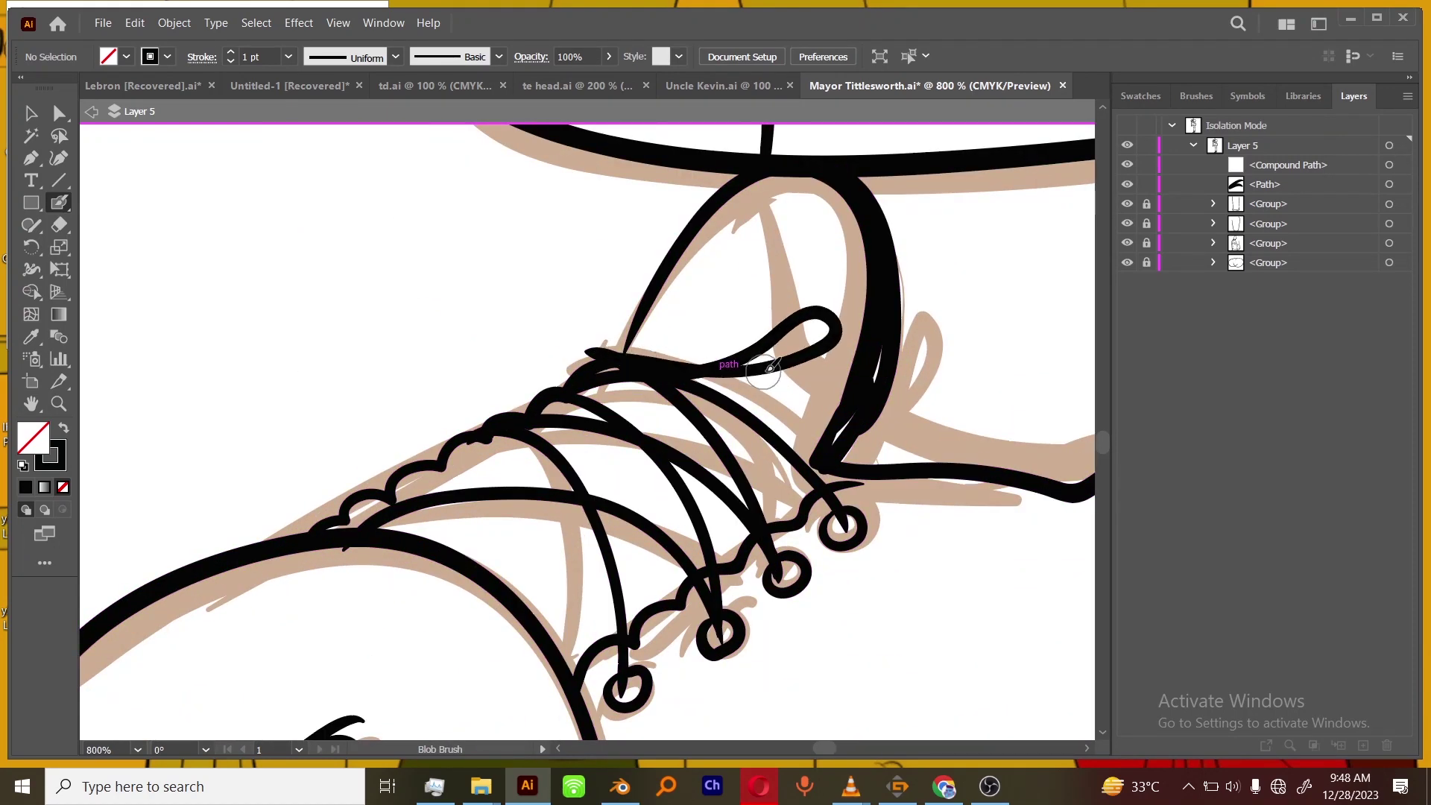
key("ctrl+minus")
key("ctrl+minus")
key("ctrl+minus")
key("ctrl+minus")
key("ctrl+minus")
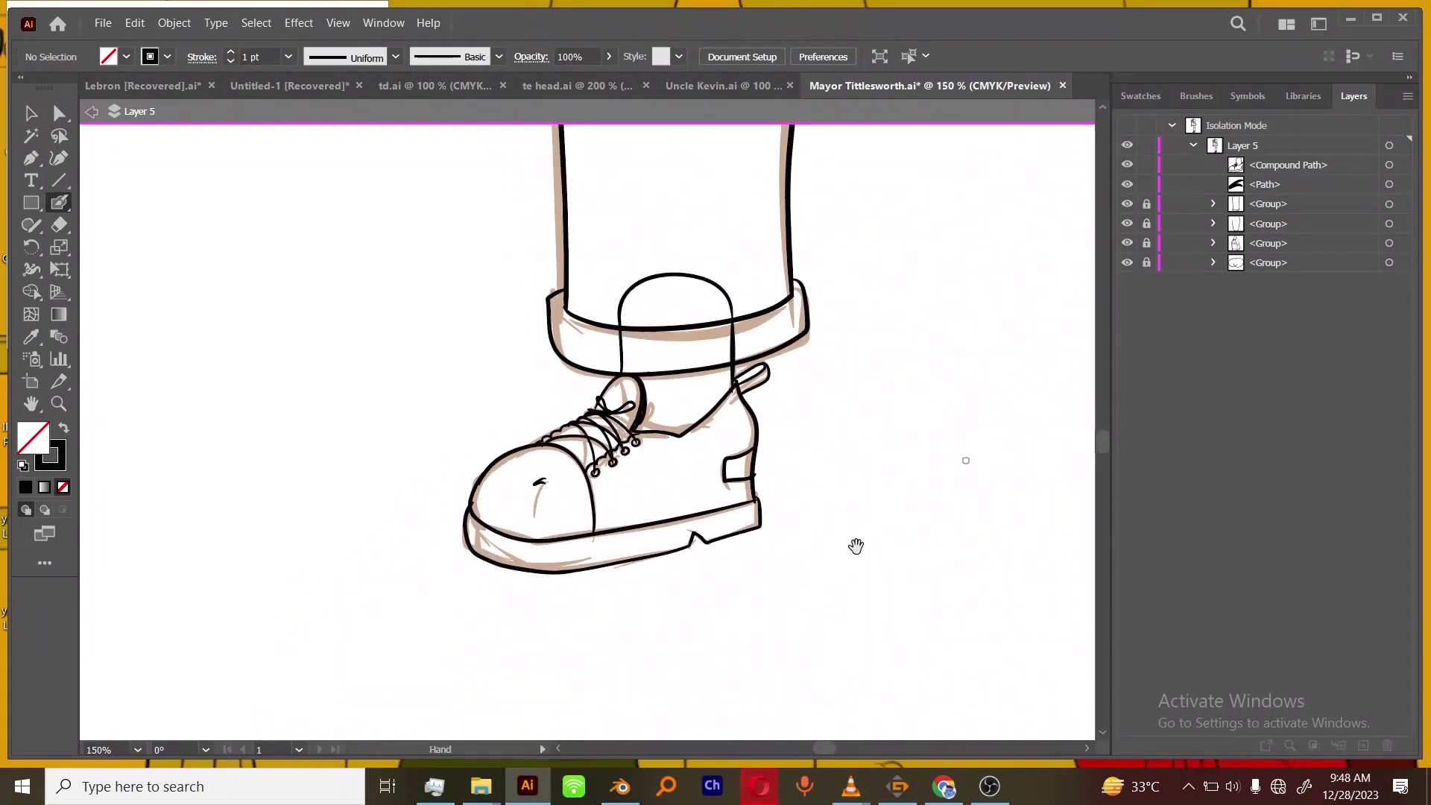
Group the finished shoe outline strokes and lock the group.
left_click_drag(857, 546, 841, 687)
left_click(1389, 166)
left_click(1388, 184, "shift")
key("ctrl+g")
key("ctrl+2")
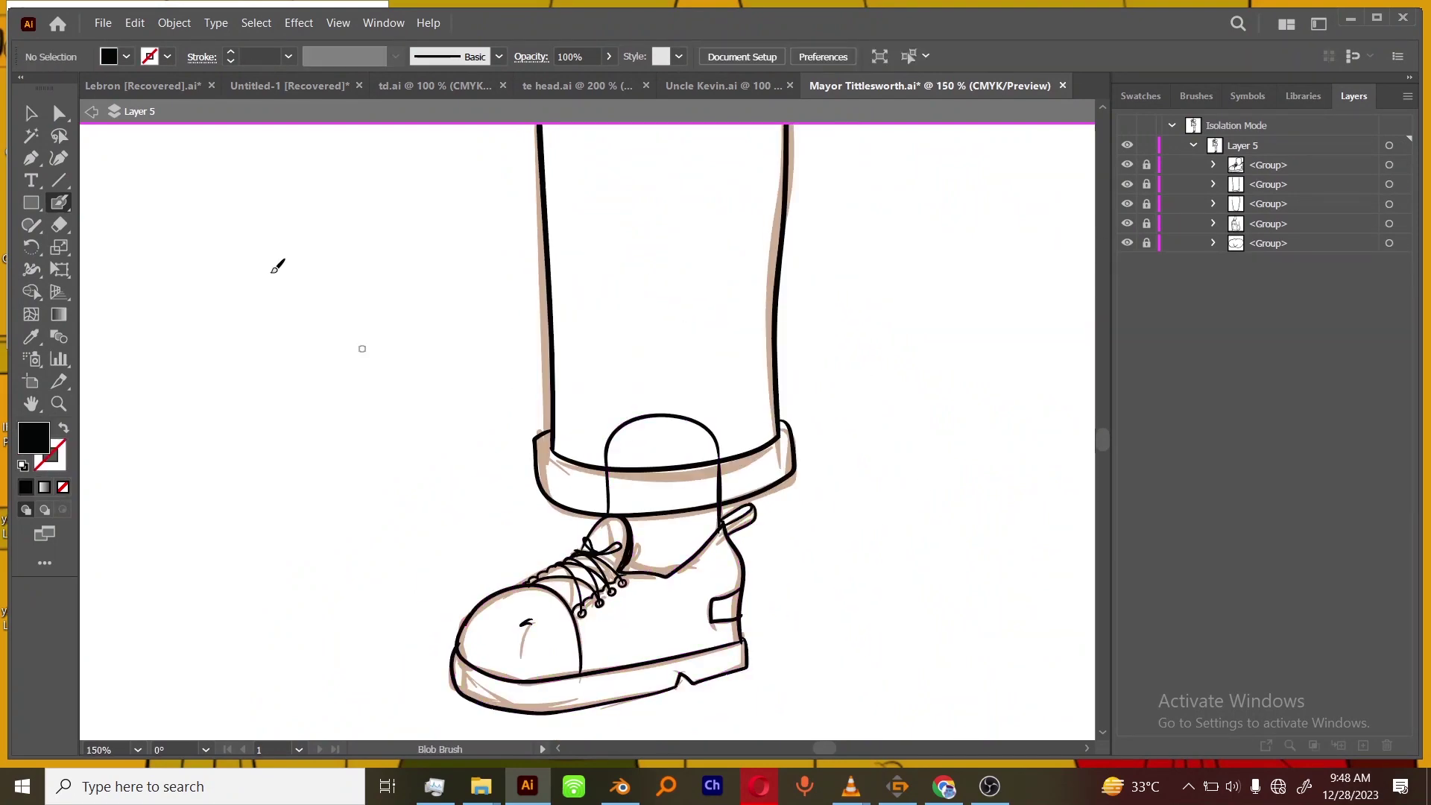
Start saving the document as a new file and create a folder named 4 inside chap as its location.
left_click(103, 24)
left_click(239, 191)
left_click(313, 54)
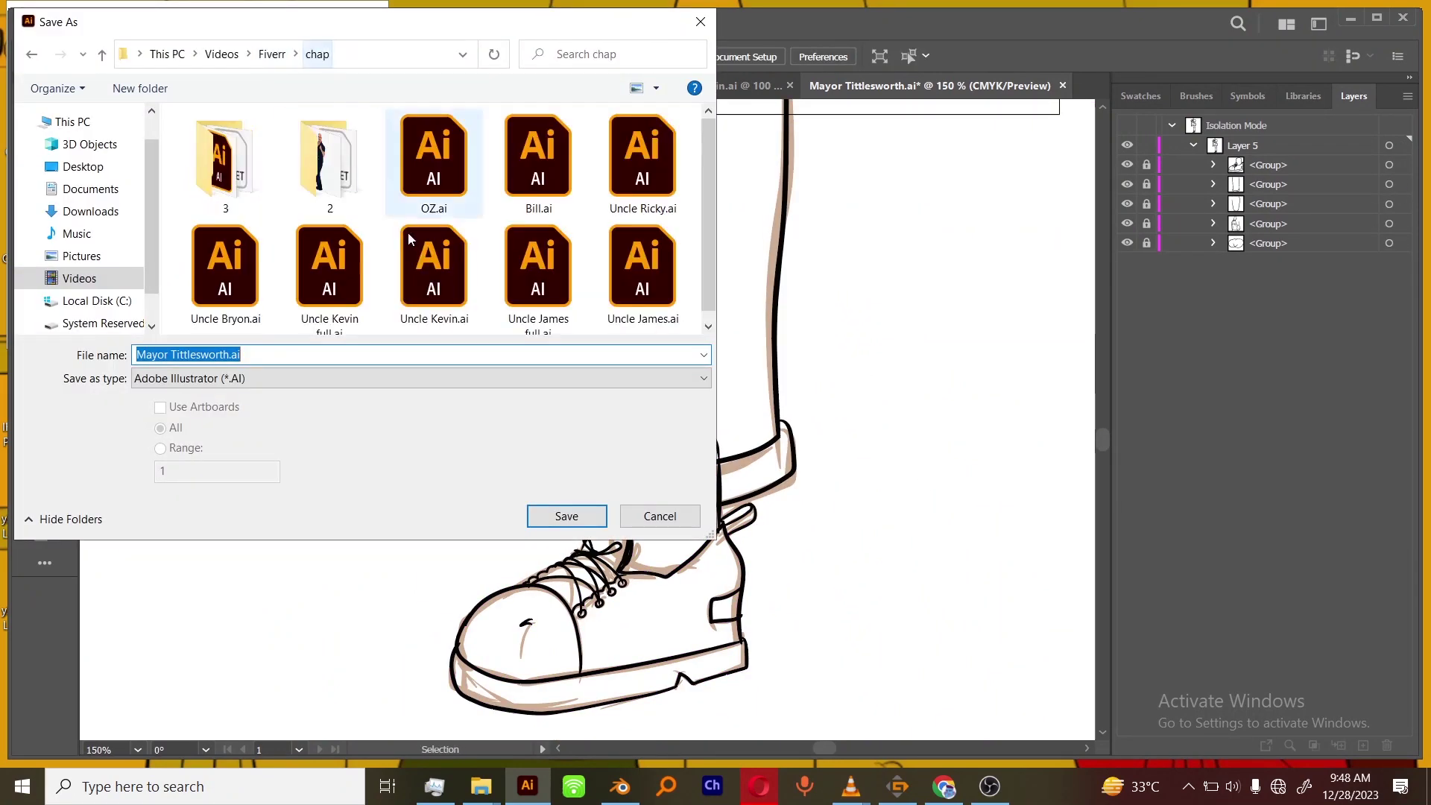
right_click(177, 217)
left_click(433, 414)
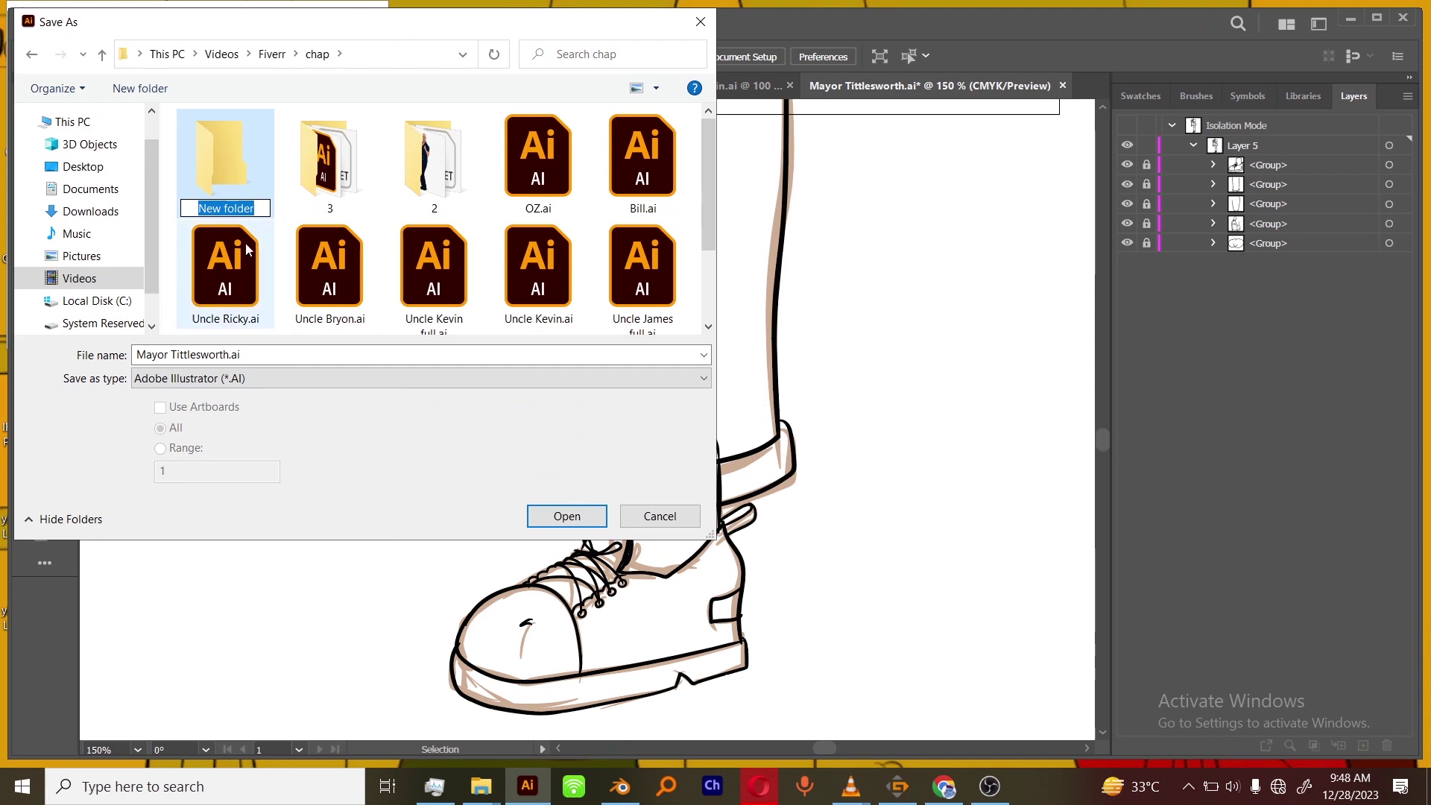
type("4")
double_click(240, 181)
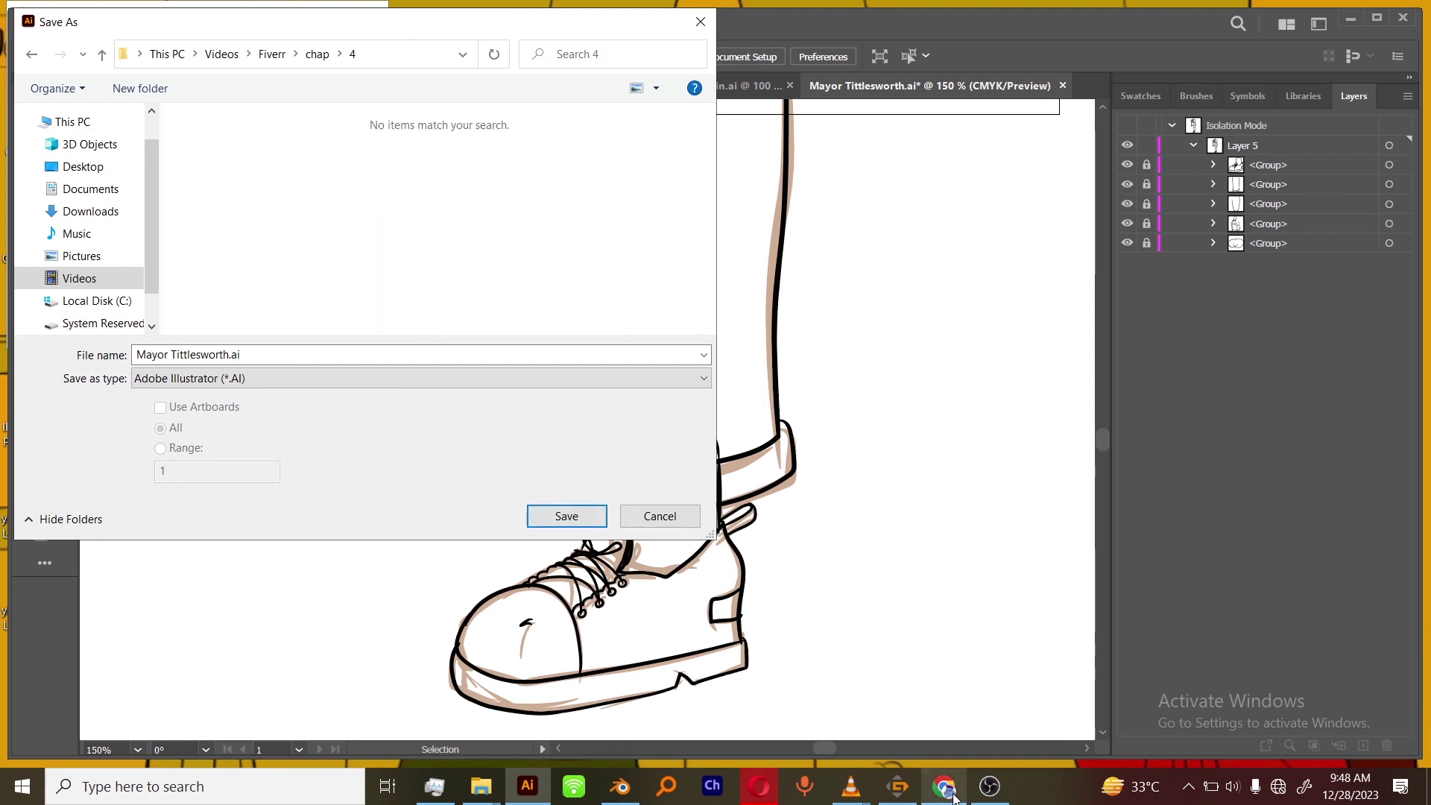
Check the character's name in the browser's Puppet Order PDF and save the Illustrator file under that name in folder 4.
mouse_move(759, 787)
left_click(865, 677)
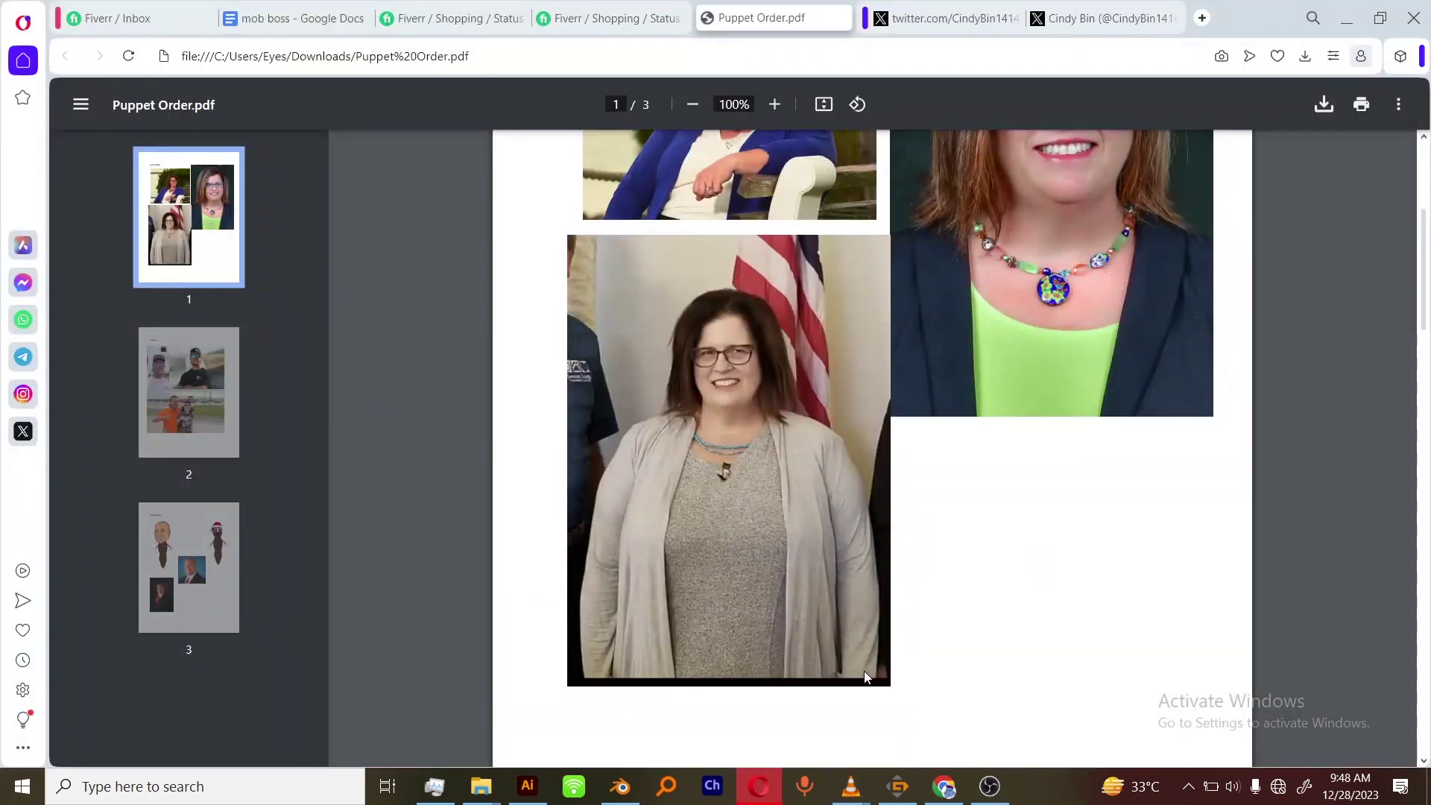
scroll(1243, 468, "up", 4)
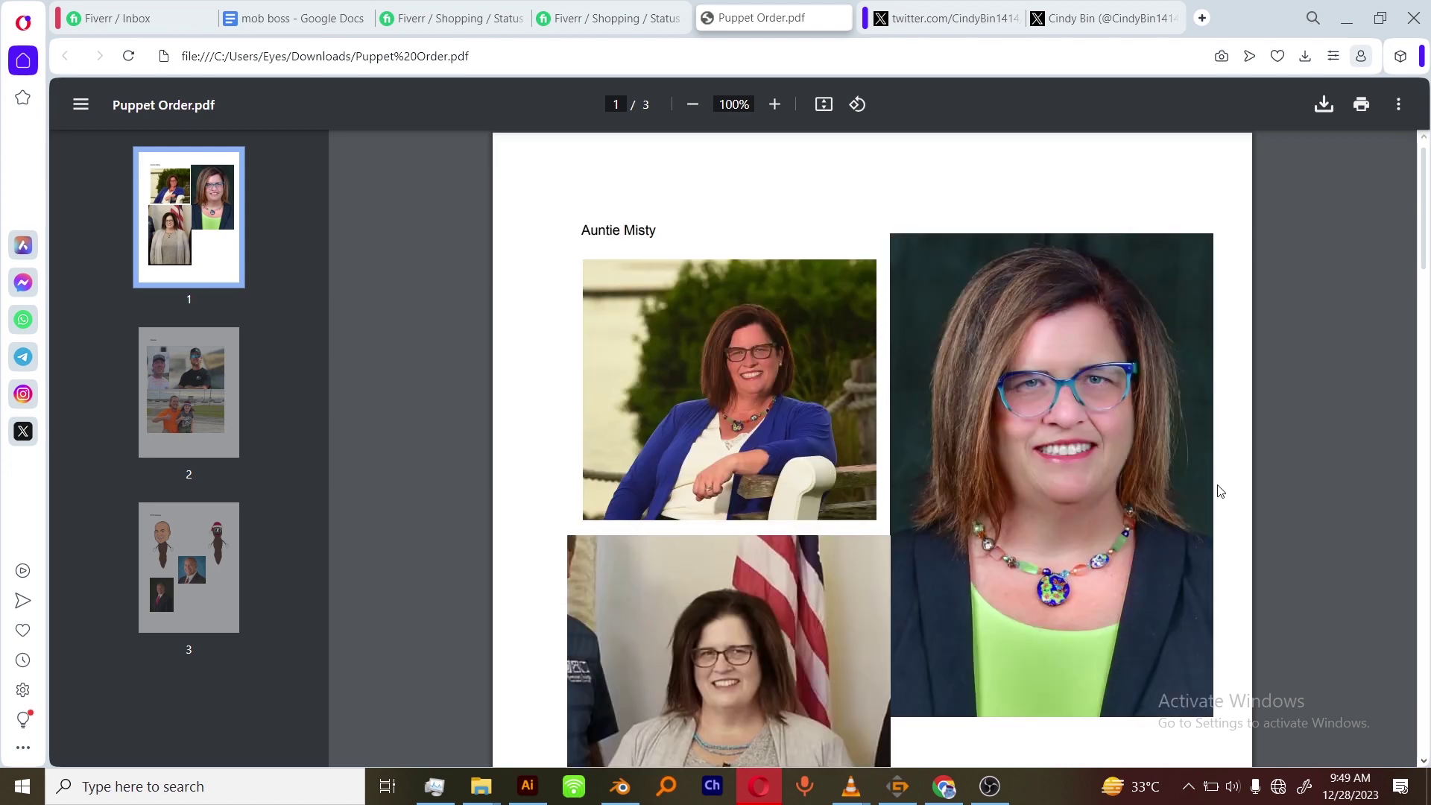
left_click(767, 796)
type("Auntie Misty")
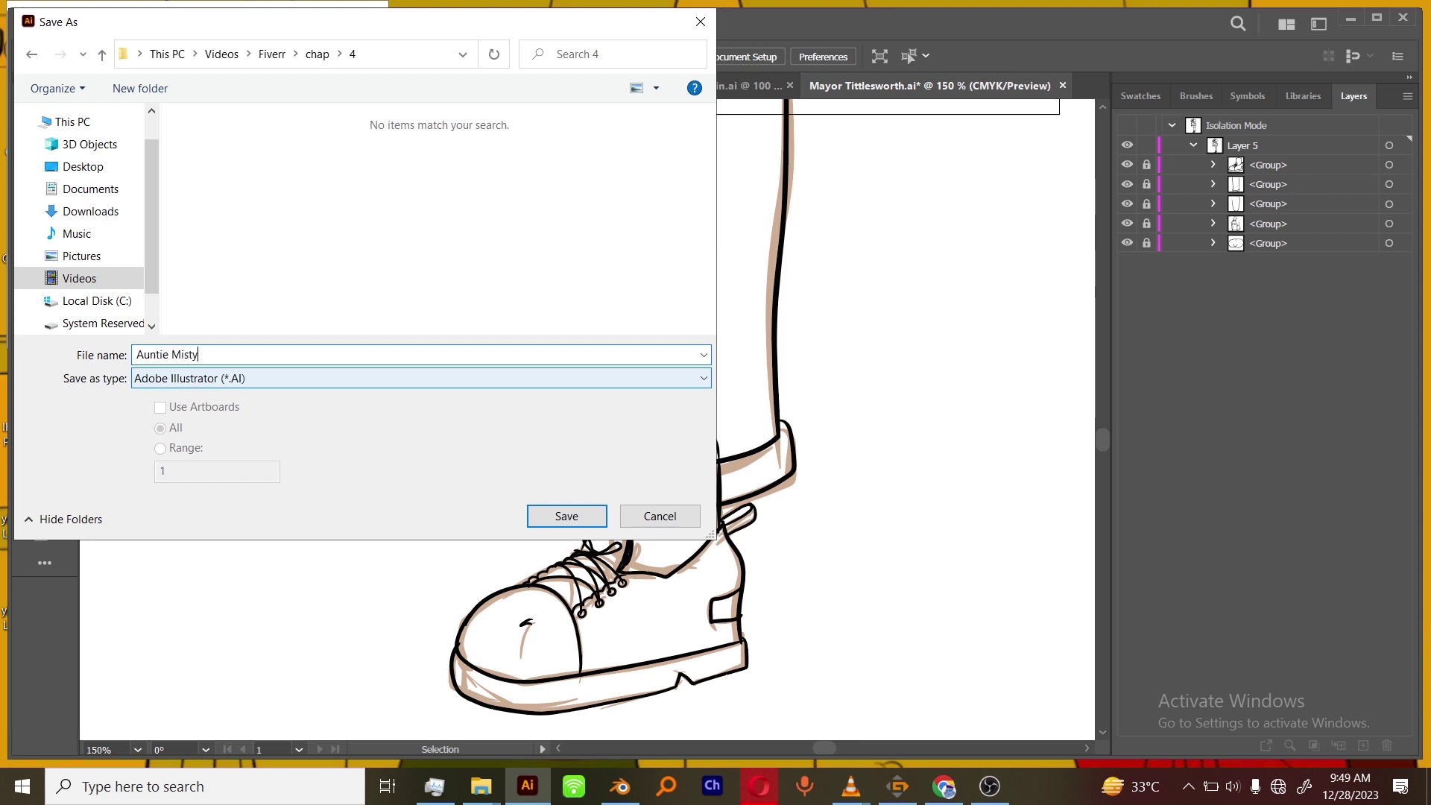
left_click(566, 516)
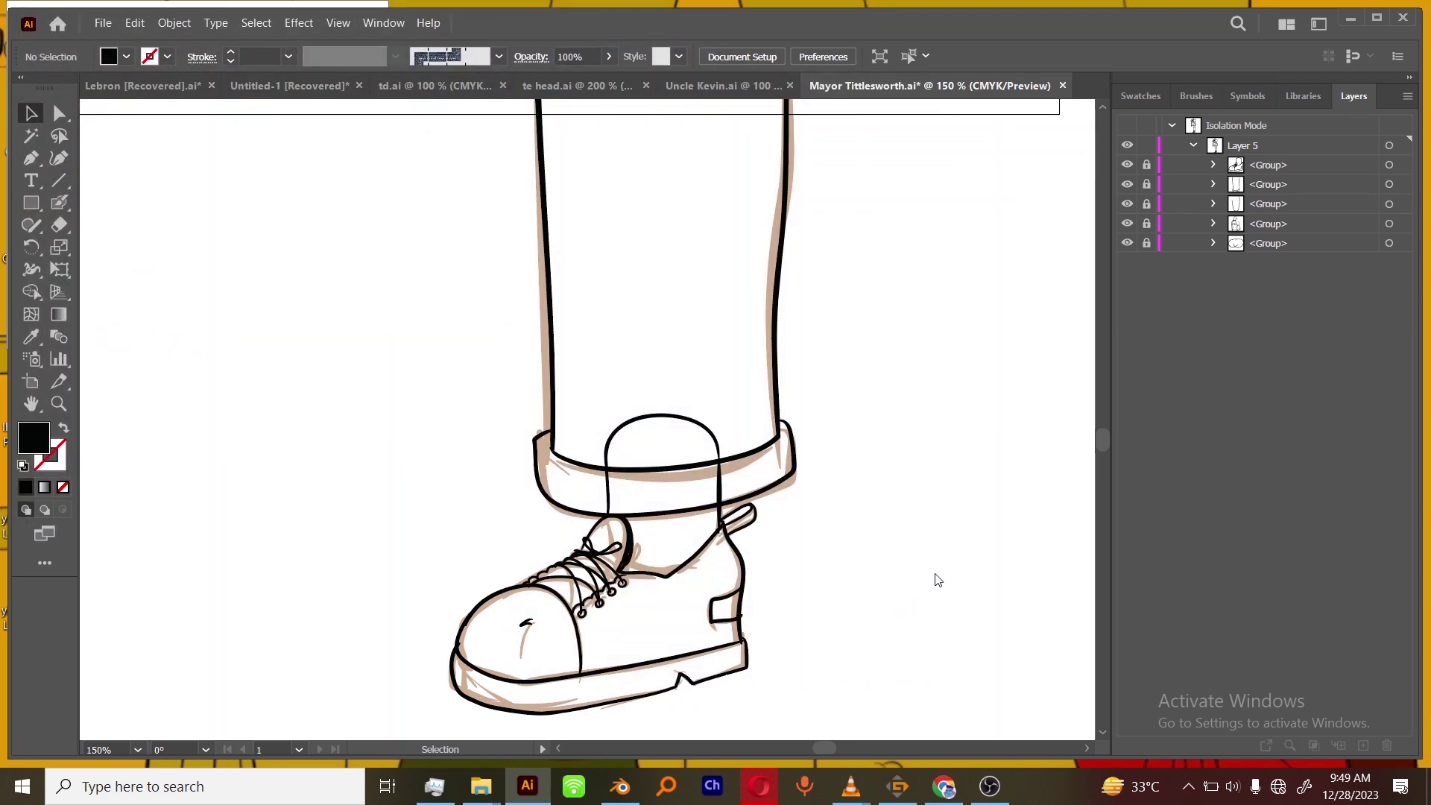
Leave isolation mode, show the head sketch on Layer 3 and hide the body sketch on Layer 4.
key("ctrl+minus")
key("ctrl+minus")
key("ctrl+minus")
left_click_drag(810, 191, 847, 514)
key("ctrl+equal")
key("ctrl+equal")
key("ctrl+equal")
left_click_drag(906, 209, 887, 681)
left_click(1171, 262)
left_click(1127, 264)
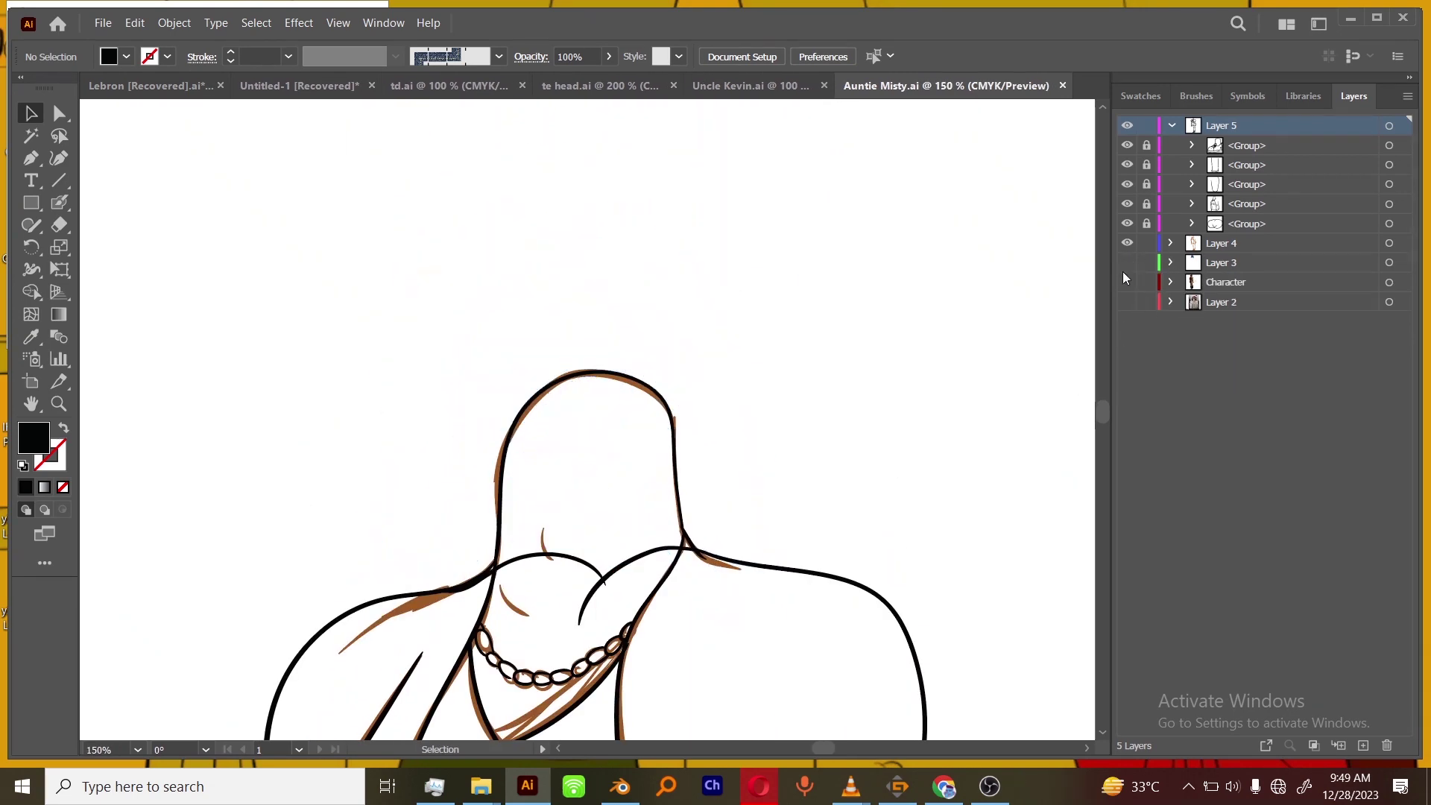
left_click(1127, 265)
left_click(1127, 243)
Add a new layer above Layer 5 and isolate it for the head line art.
scroll(831, 432, "down", 5)
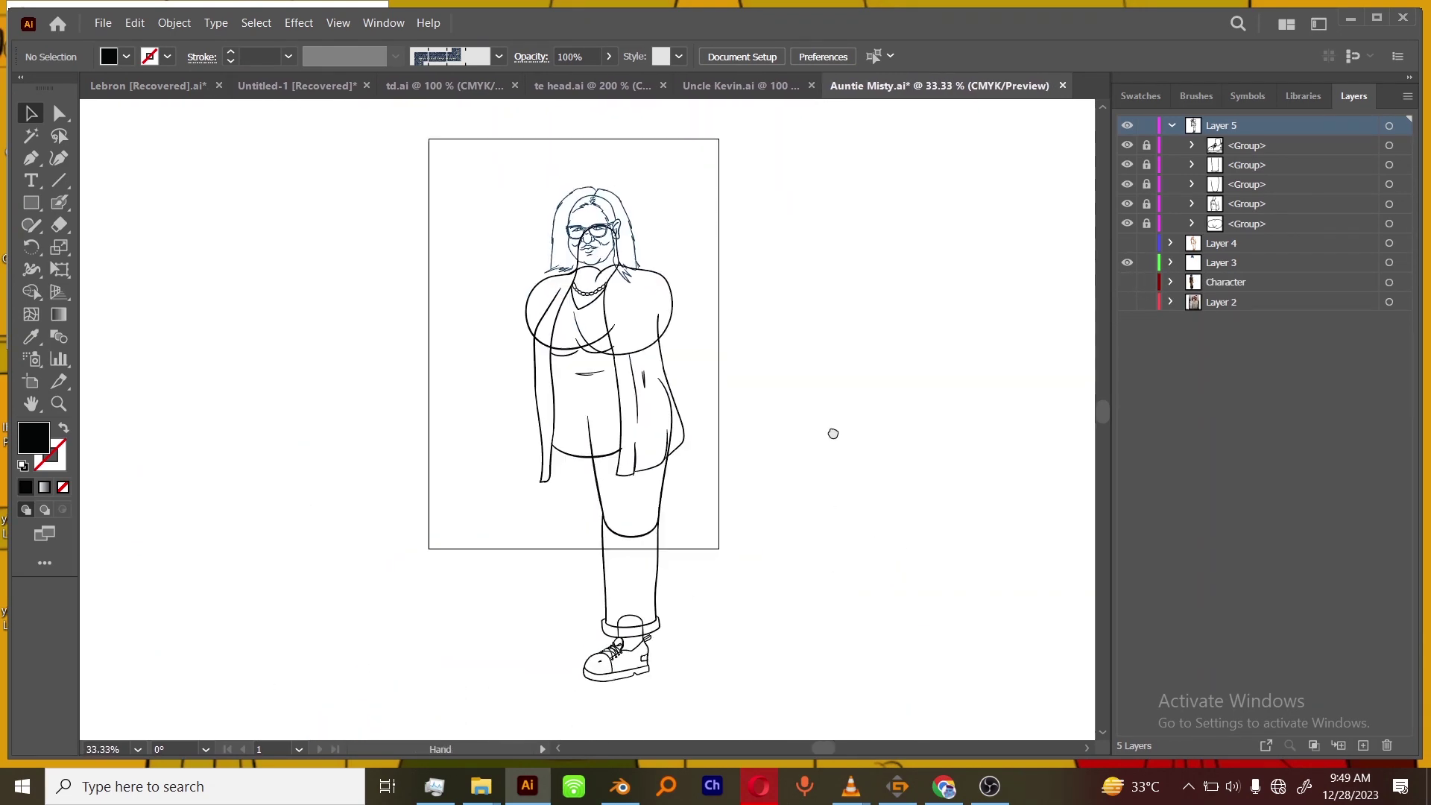
scroll(837, 489, "up", 5)
scroll(856, 546, "down", 5)
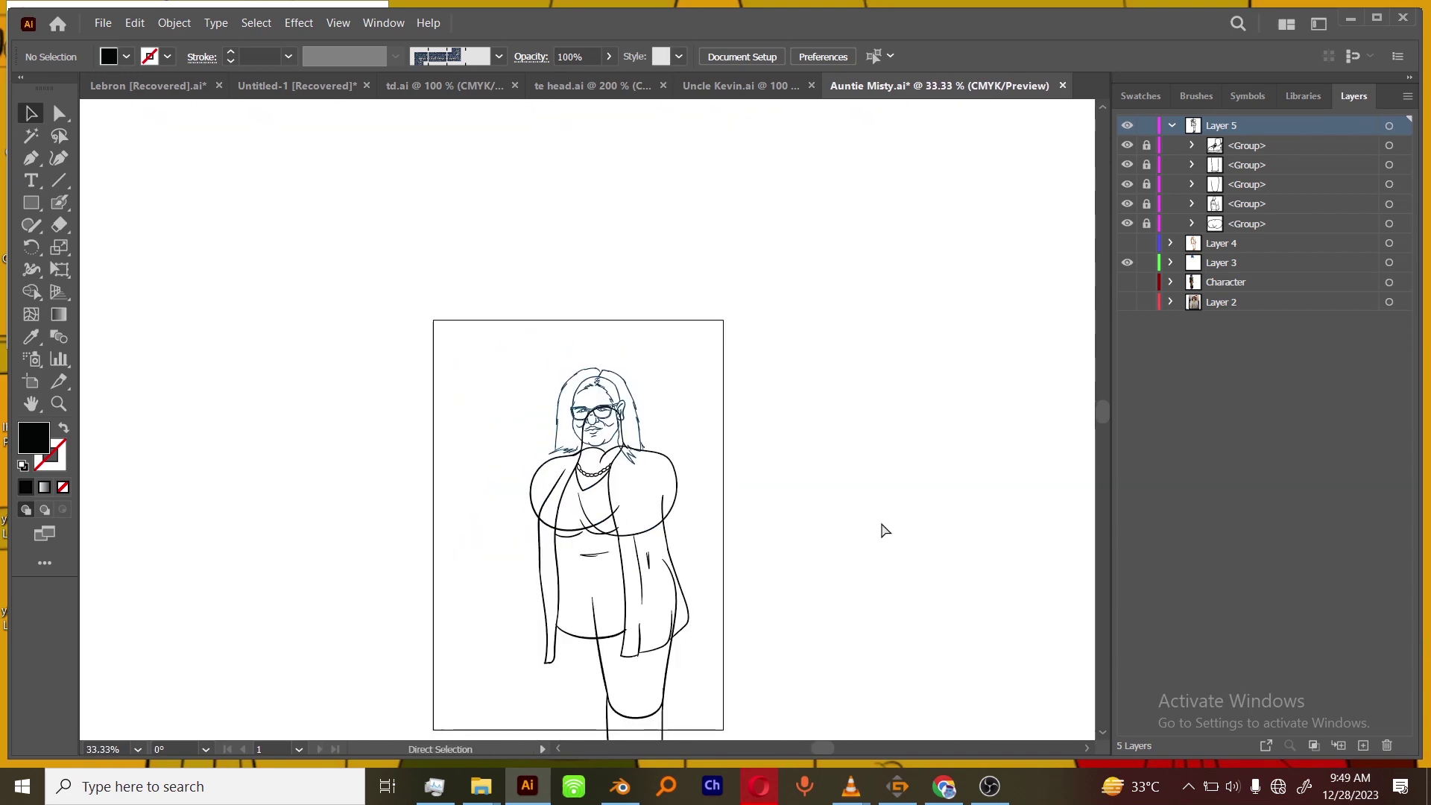
scroll(877, 531, "up", 6)
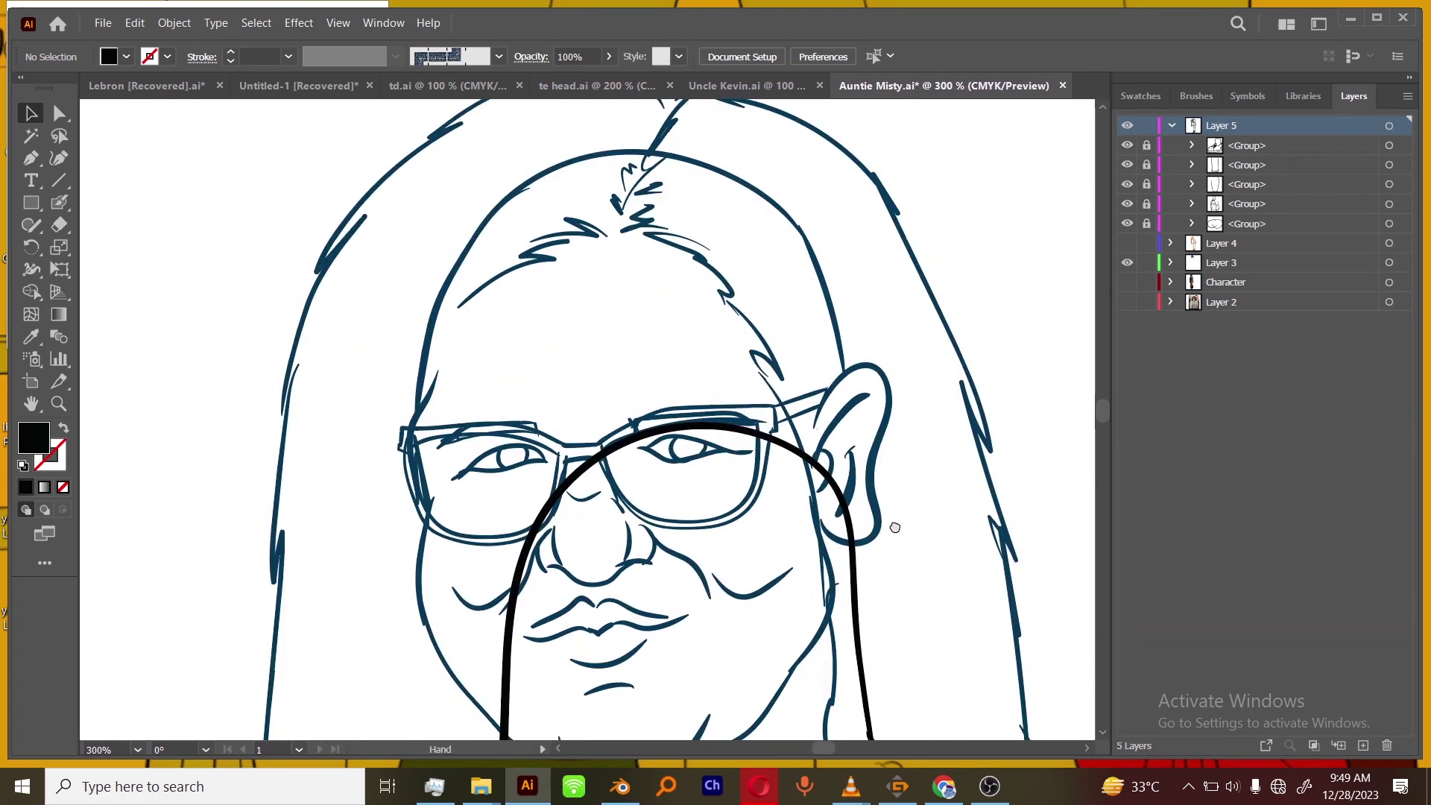
left_click(1363, 745)
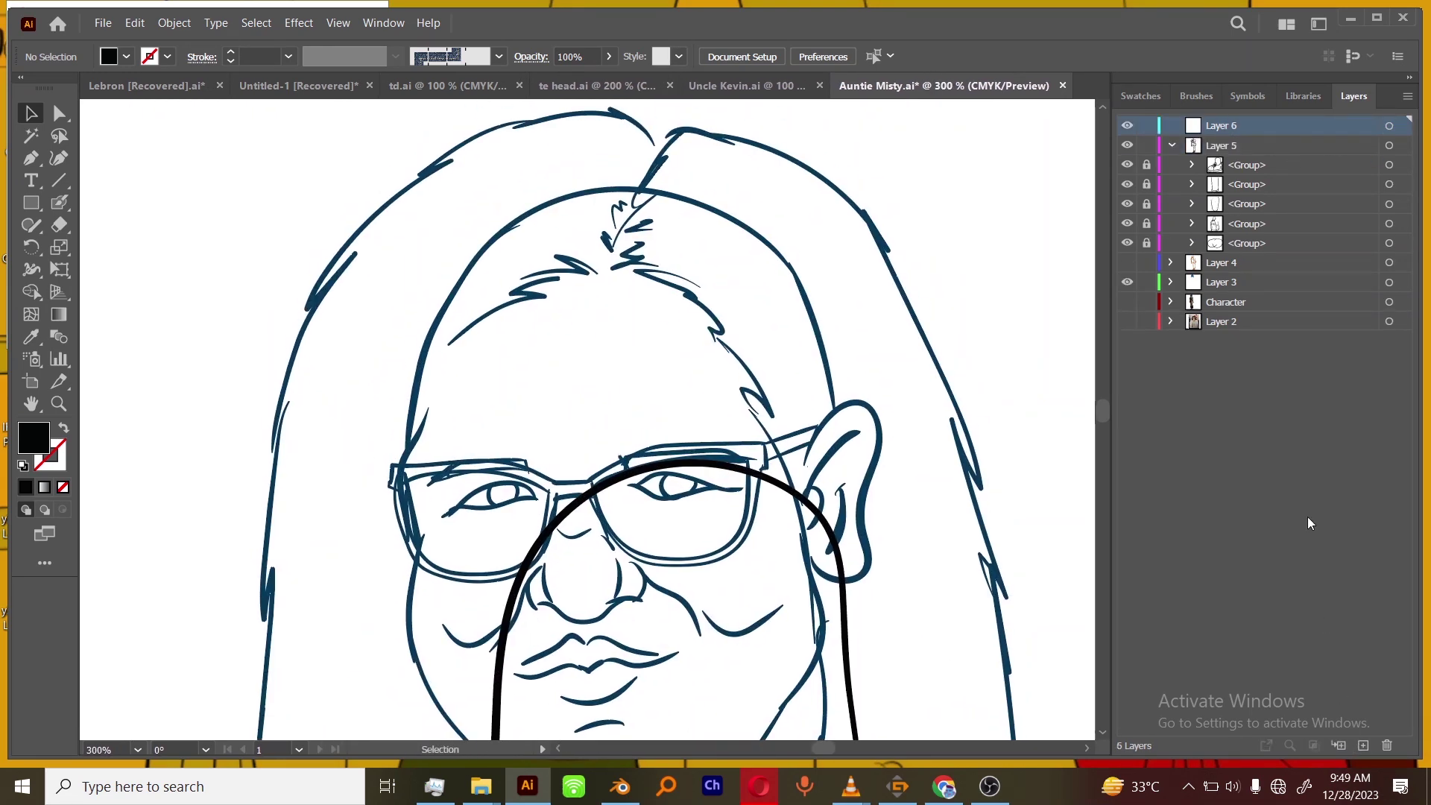
left_click(1408, 97)
left_click(1296, 237)
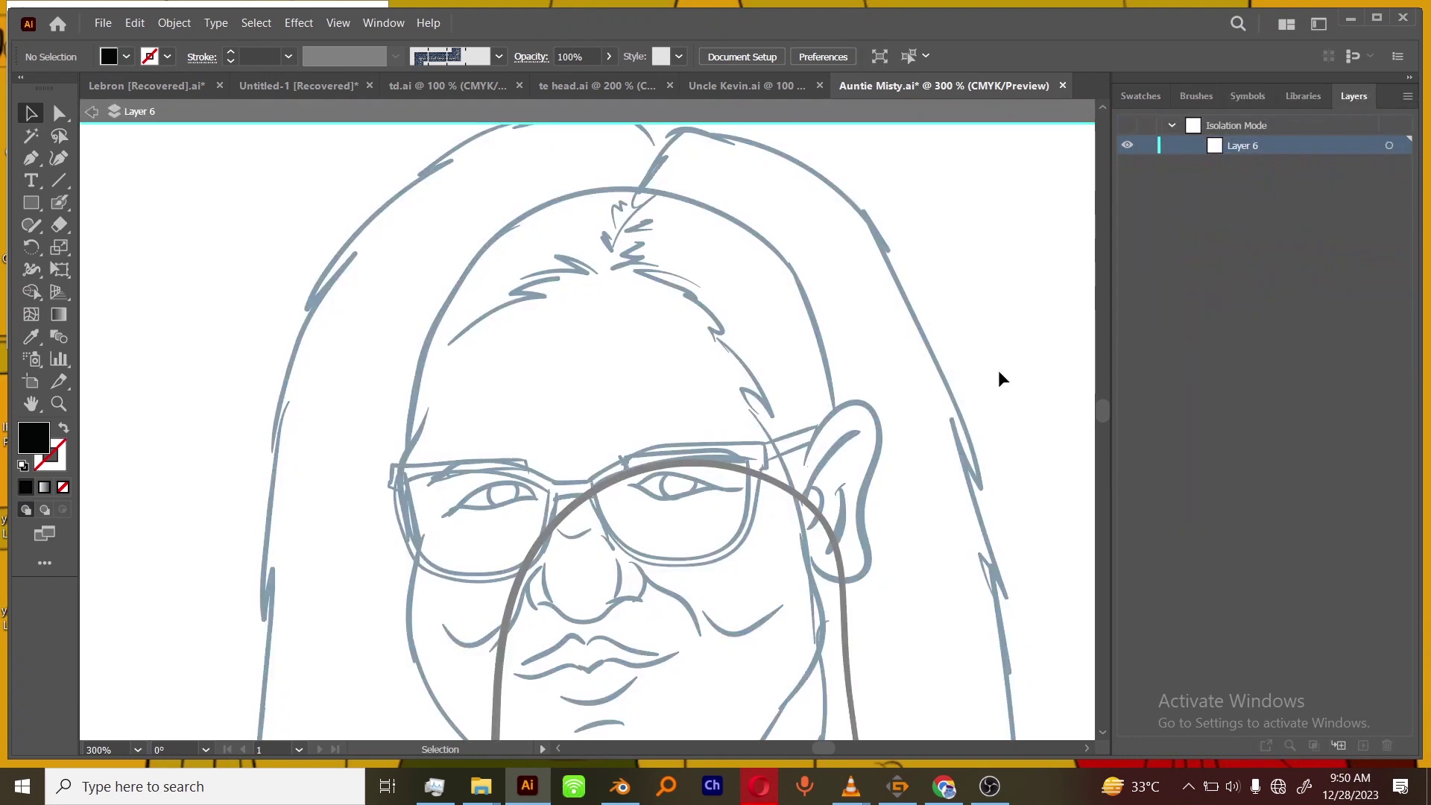
Ink the nose with the Blob Brush: base, nostril wings, inner side lines and the short curve on the bridge.
key("n")
scroll(850, 502, "down", 1)
scroll(848, 482, "up", 6)
left_click_drag(810, 620, 783, 527)
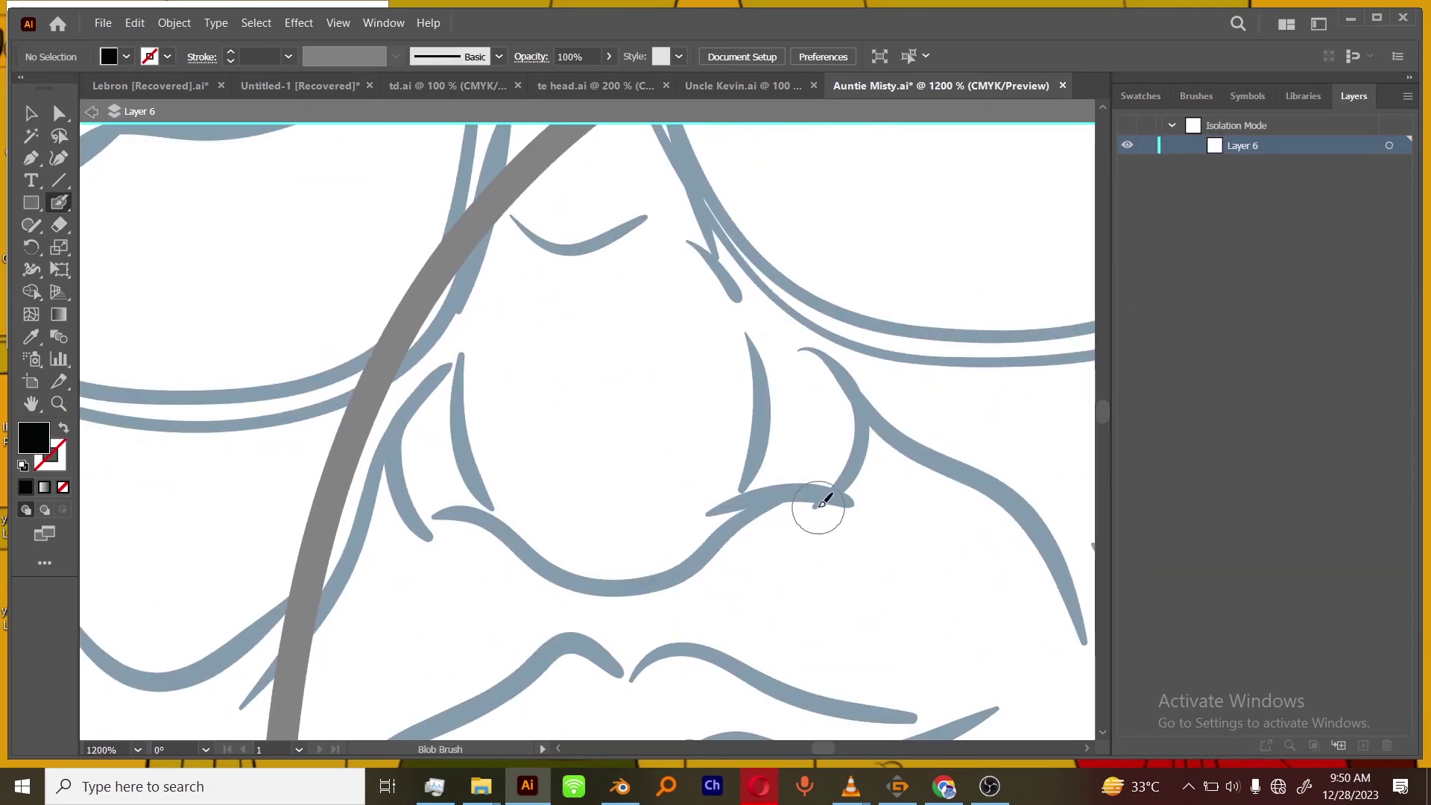
left_click_drag(719, 563, 422, 536)
mouse_move(778, 360)
left_mouse_down()
mouse_move(822, 347)
mouse_move(853, 521)
mouse_move(791, 514)
left_mouse_up()
mouse_move(446, 377)
left_mouse_down()
mouse_move(420, 548)
mouse_move(458, 544)
left_mouse_up()
mouse_move(738, 332)
left_mouse_down()
mouse_move(756, 428)
mouse_move(755, 584)
left_mouse_up()
left_click_drag(473, 453, 498, 585)
left_click_drag(562, 527, 577, 606)
left_click_drag(545, 386, 650, 384)
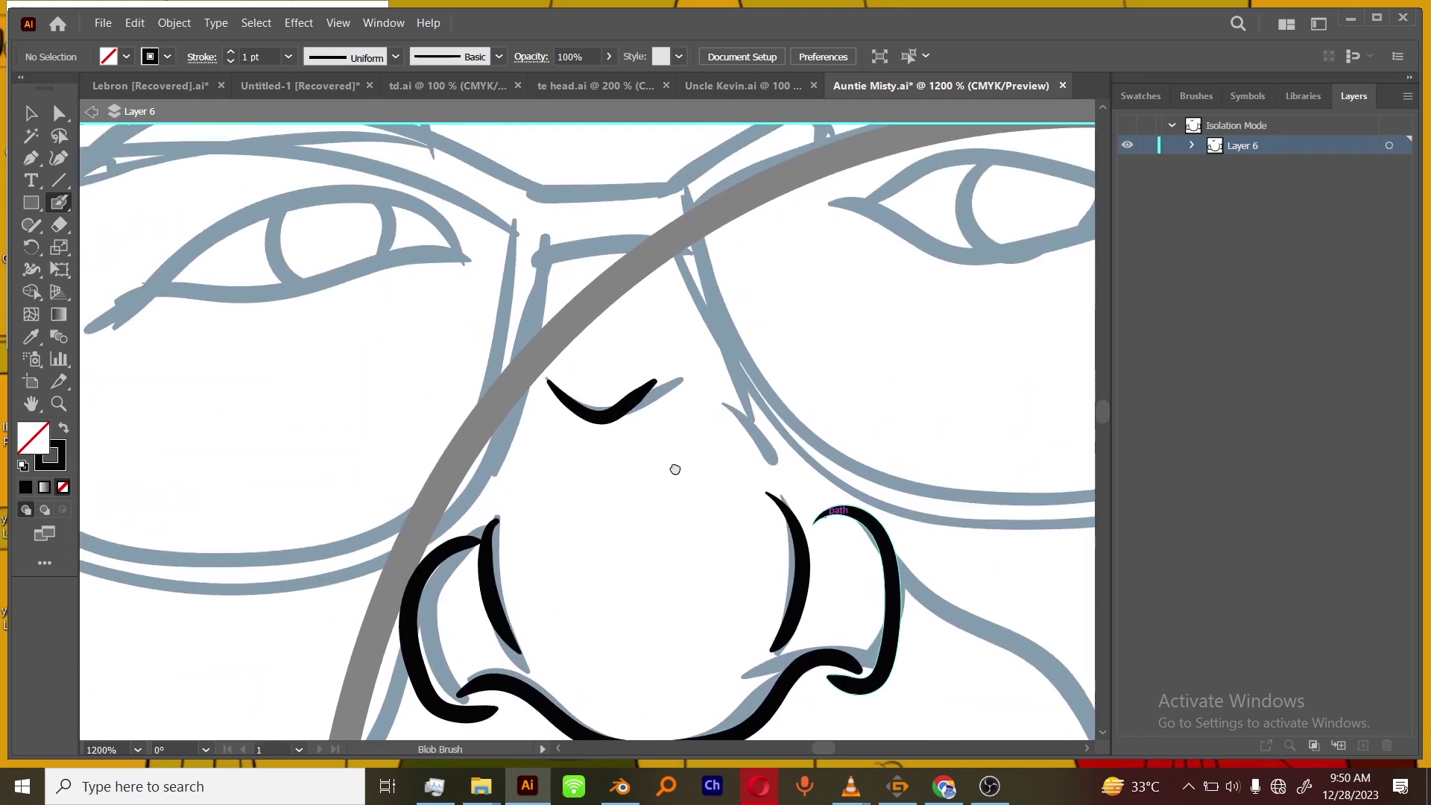
Group all the nose strokes and lock the group.
scroll(694, 298, "down", 2)
left_click_drag(897, 531, 884, 384)
left_click(1191, 145)
key("ctrl+a")
key("ctrl+g")
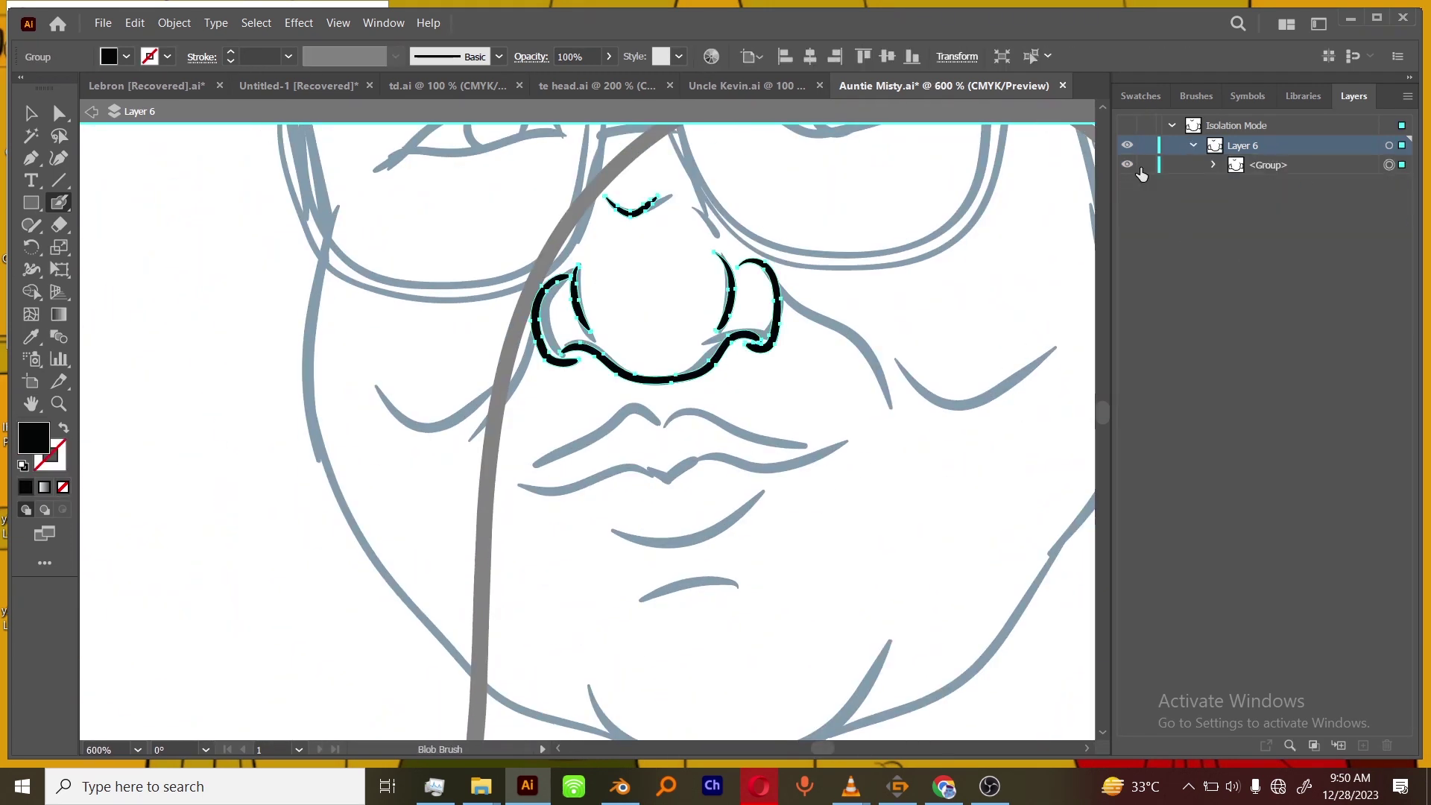
left_click(1147, 164)
Ink the smile folds beside the nose and the curved crease on each cheek.
scroll(995, 270, "up", 1)
left_click_drag(744, 554, 706, 589)
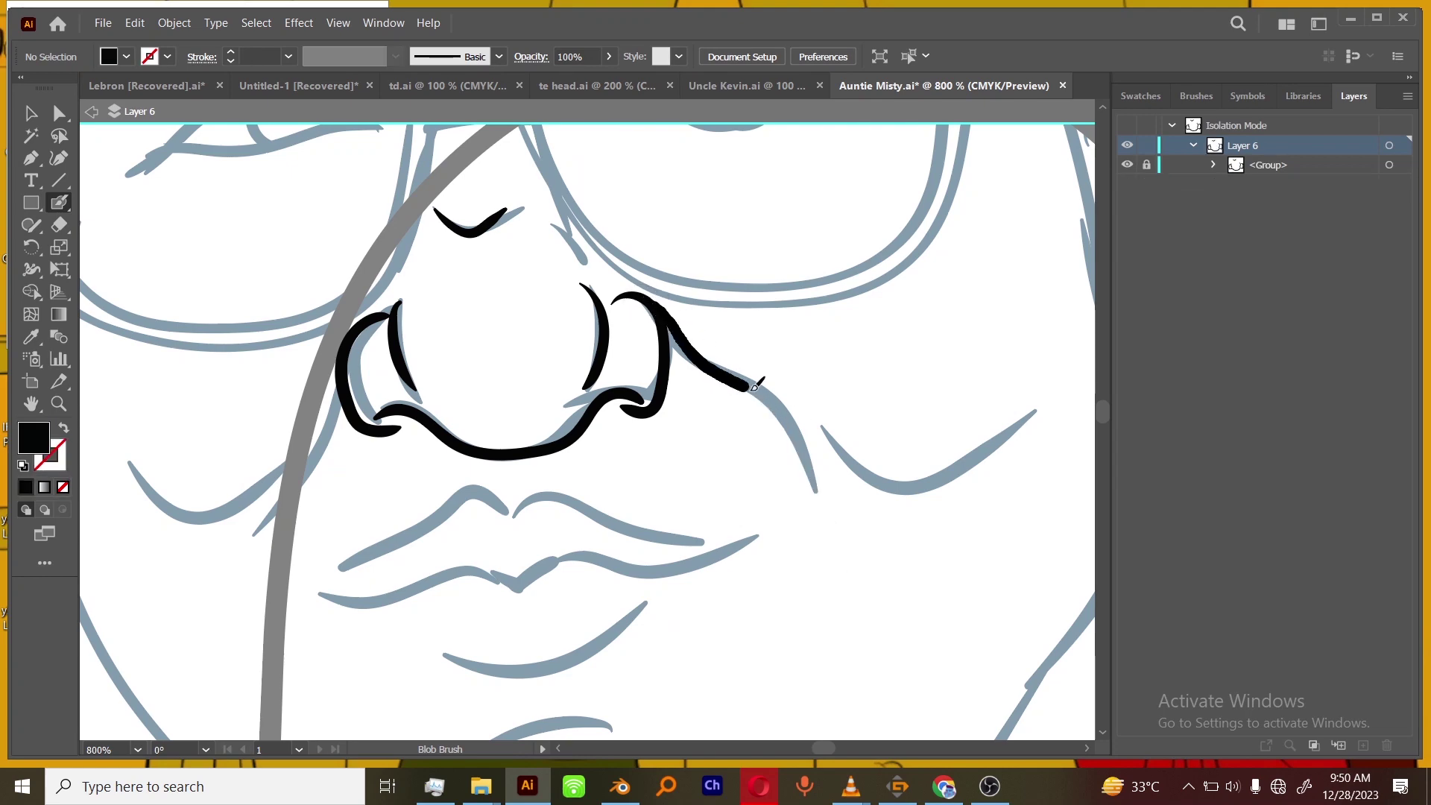
left_click_drag(754, 386, 828, 510)
left_click_drag(338, 366, 270, 522)
left_click_drag(124, 467, 284, 460)
left_click_drag(823, 425, 1054, 400)
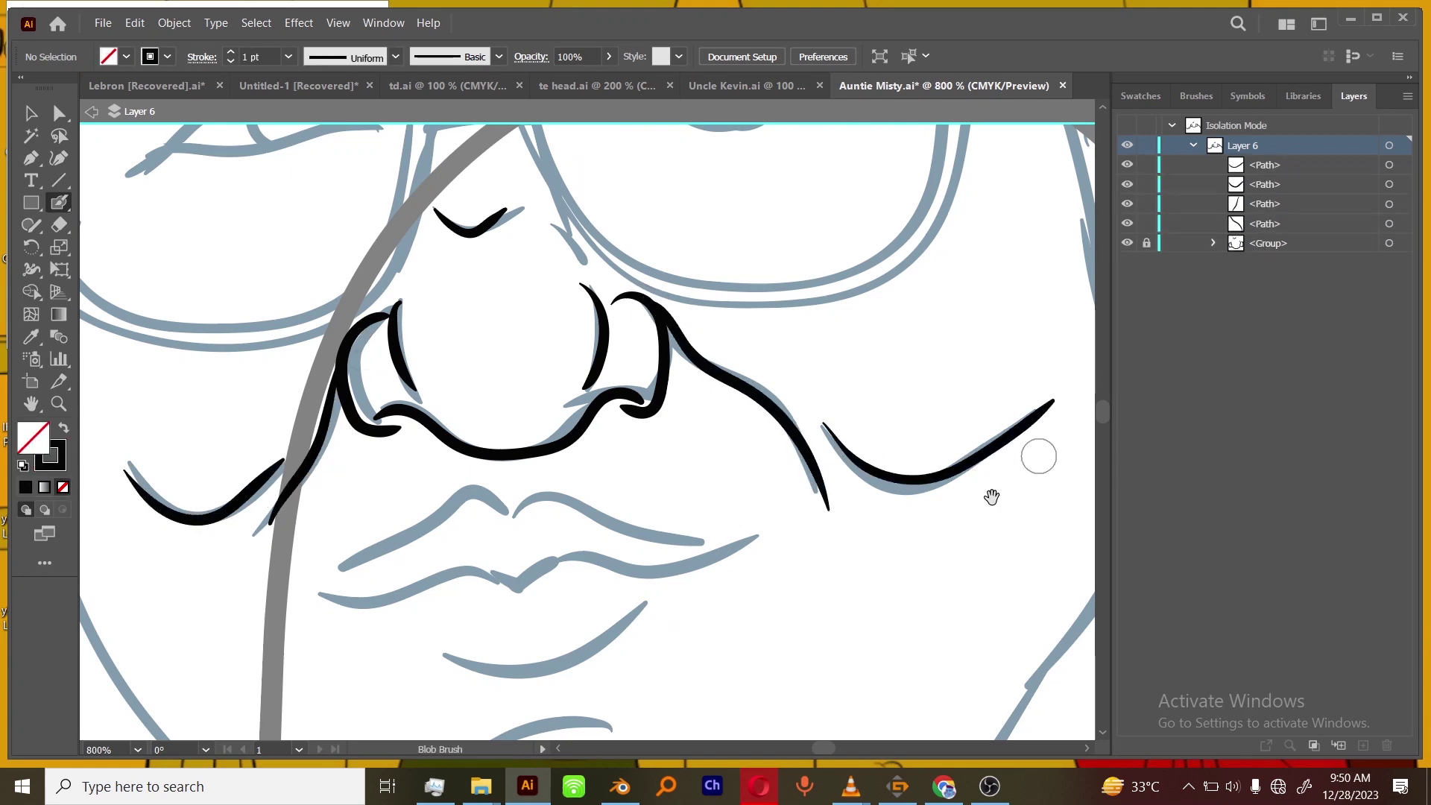
Group the four smile fold and cheek crease strokes and lock the group.
left_click_drag(992, 497, 1001, 407)
key("ctrl+minus")
key("ctrl+minus")
left_click_drag(905, 480, 934, 659)
key("ctrl+equal")
left_click_drag(808, 734, 812, 539)
key("ctrl+minus")
key("ctrl+minus")
left_click_drag(819, 665, 839, 590)
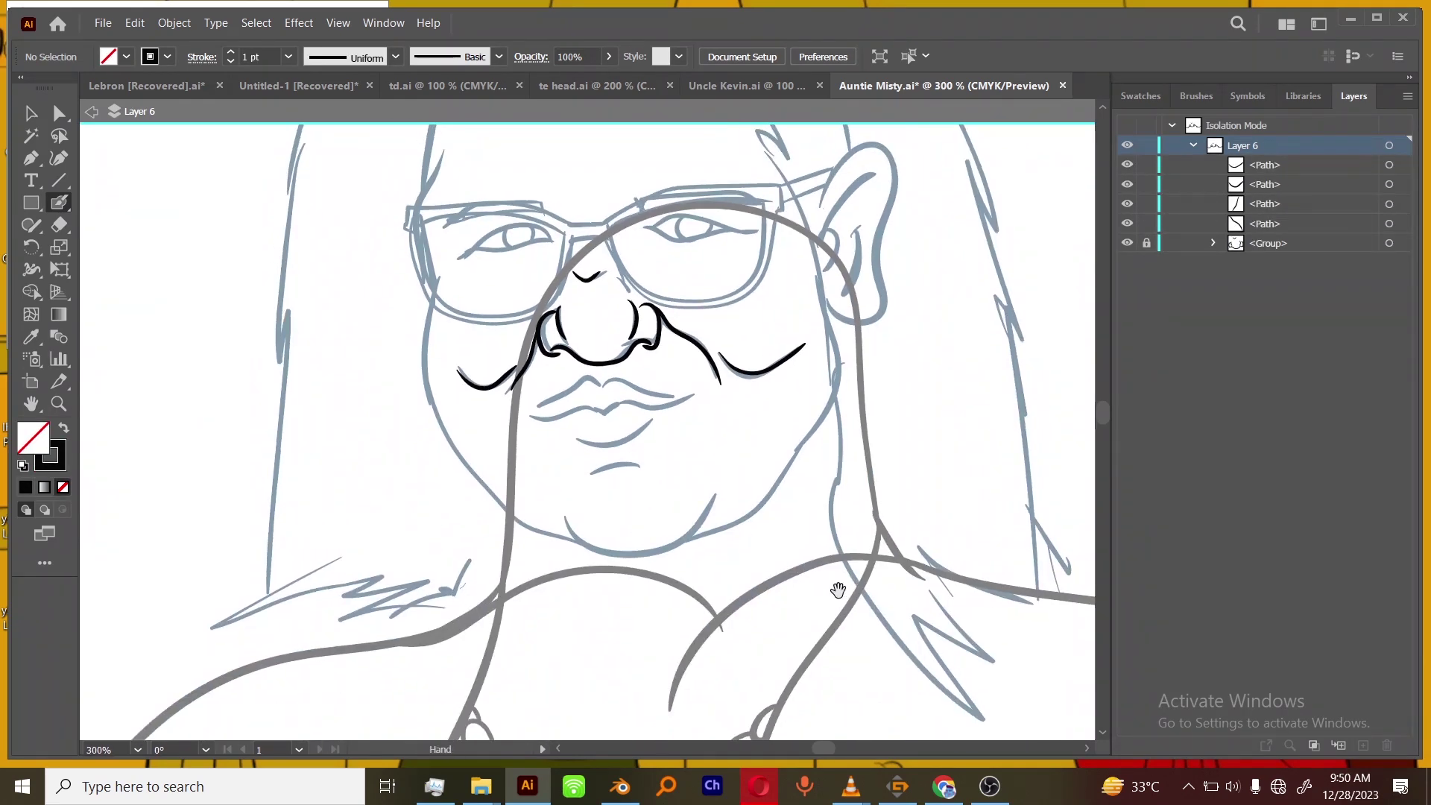
scroll(838, 590, "up", 4)
key("ctrl+a")
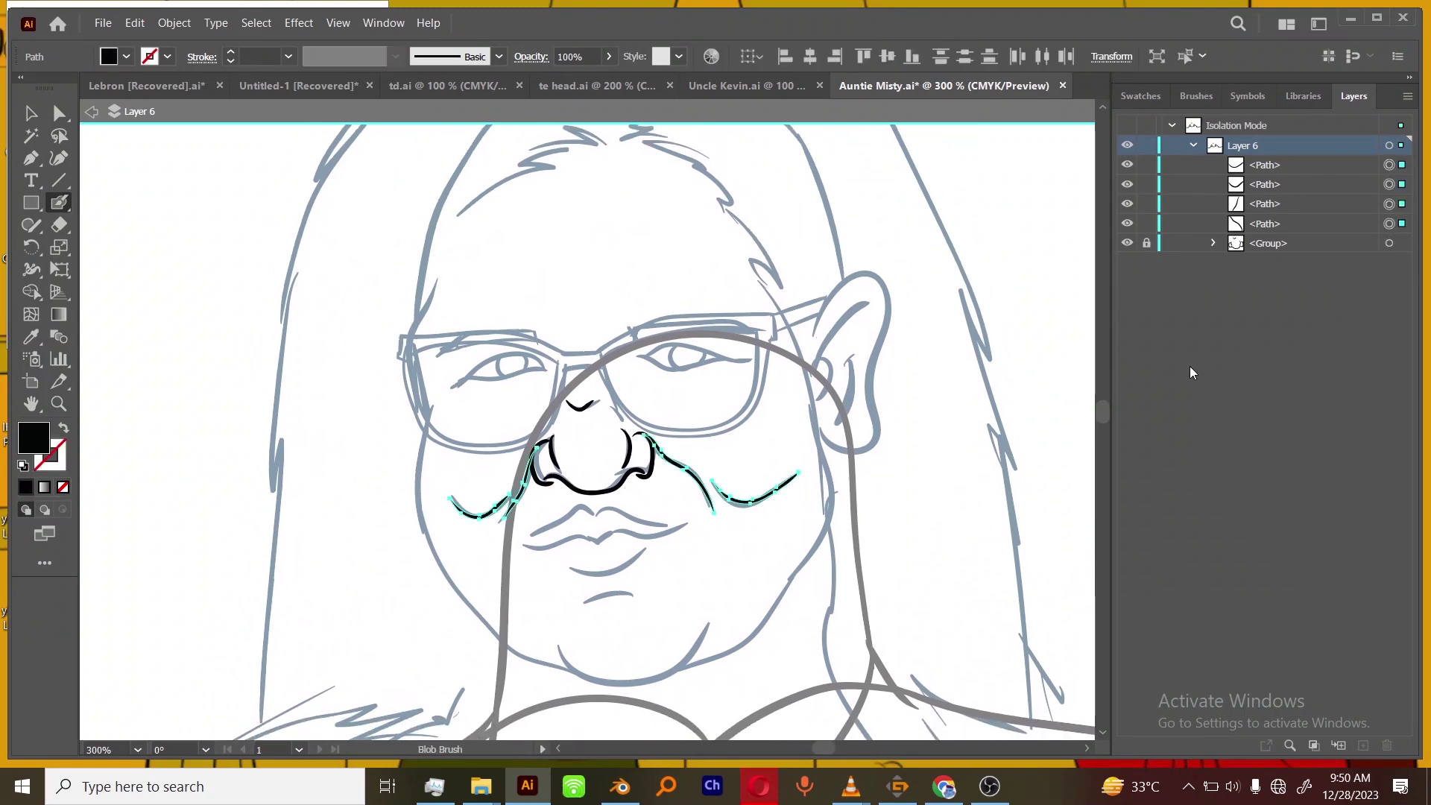
key("ctrl+g")
key("ctrl+2")
Ink the creases above, below and at the outer corners of both eyes behind the glasses.
scroll(943, 463, "up", 5)
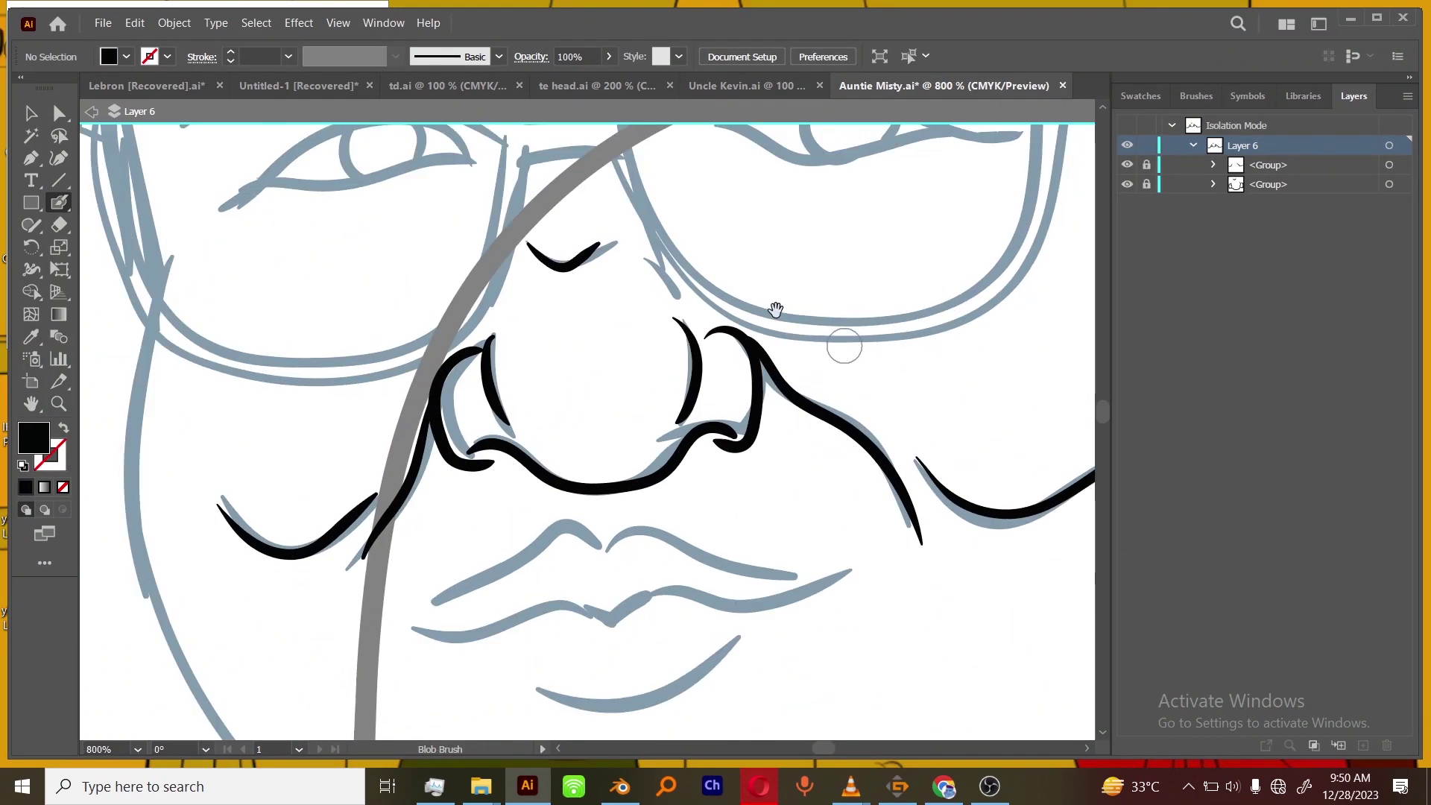
left_click_drag(775, 309, 745, 488)
left_click_drag(706, 347, 876, 365)
left_click_drag(428, 367, 297, 410)
left_click_drag(903, 302, 998, 304)
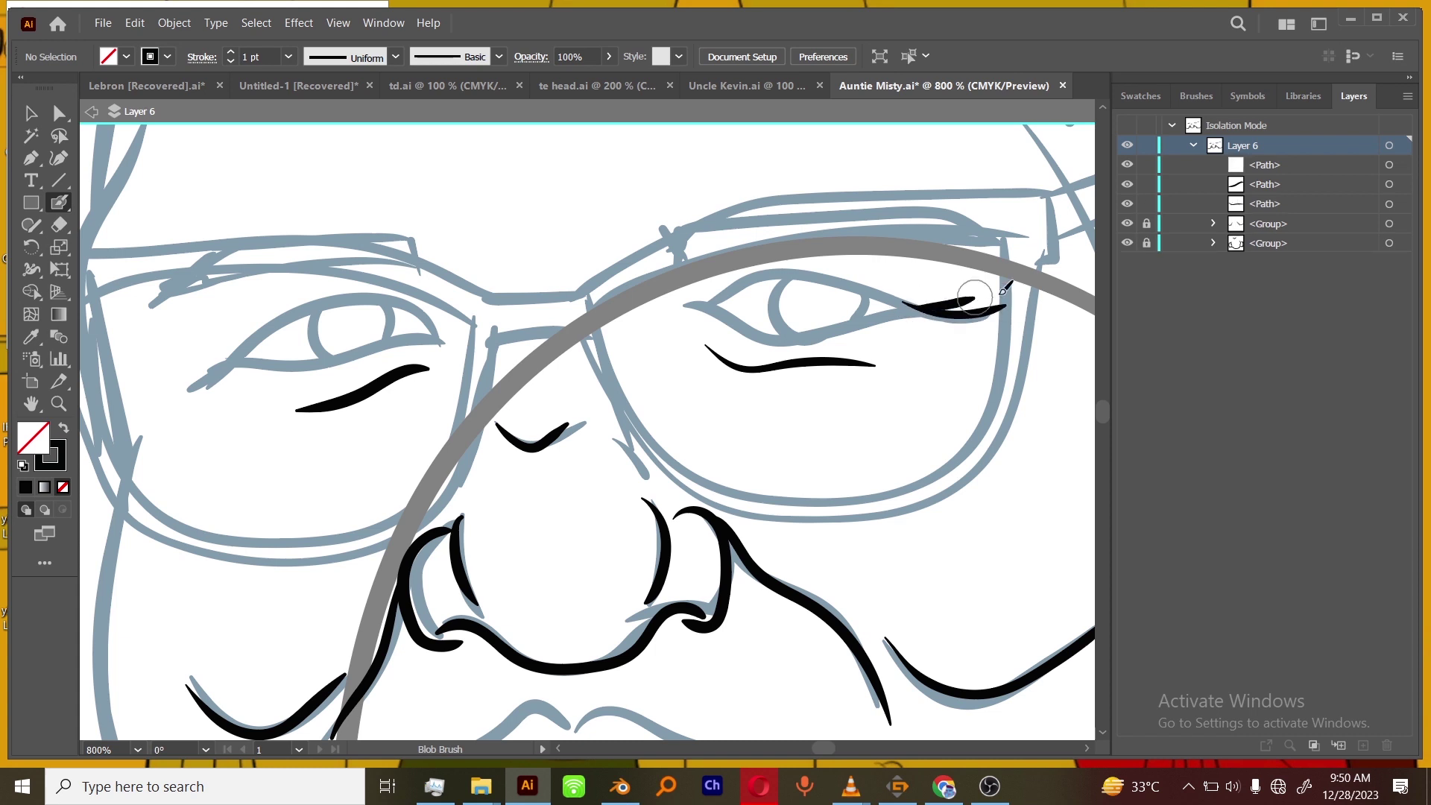
left_click_drag(826, 566, 863, 537)
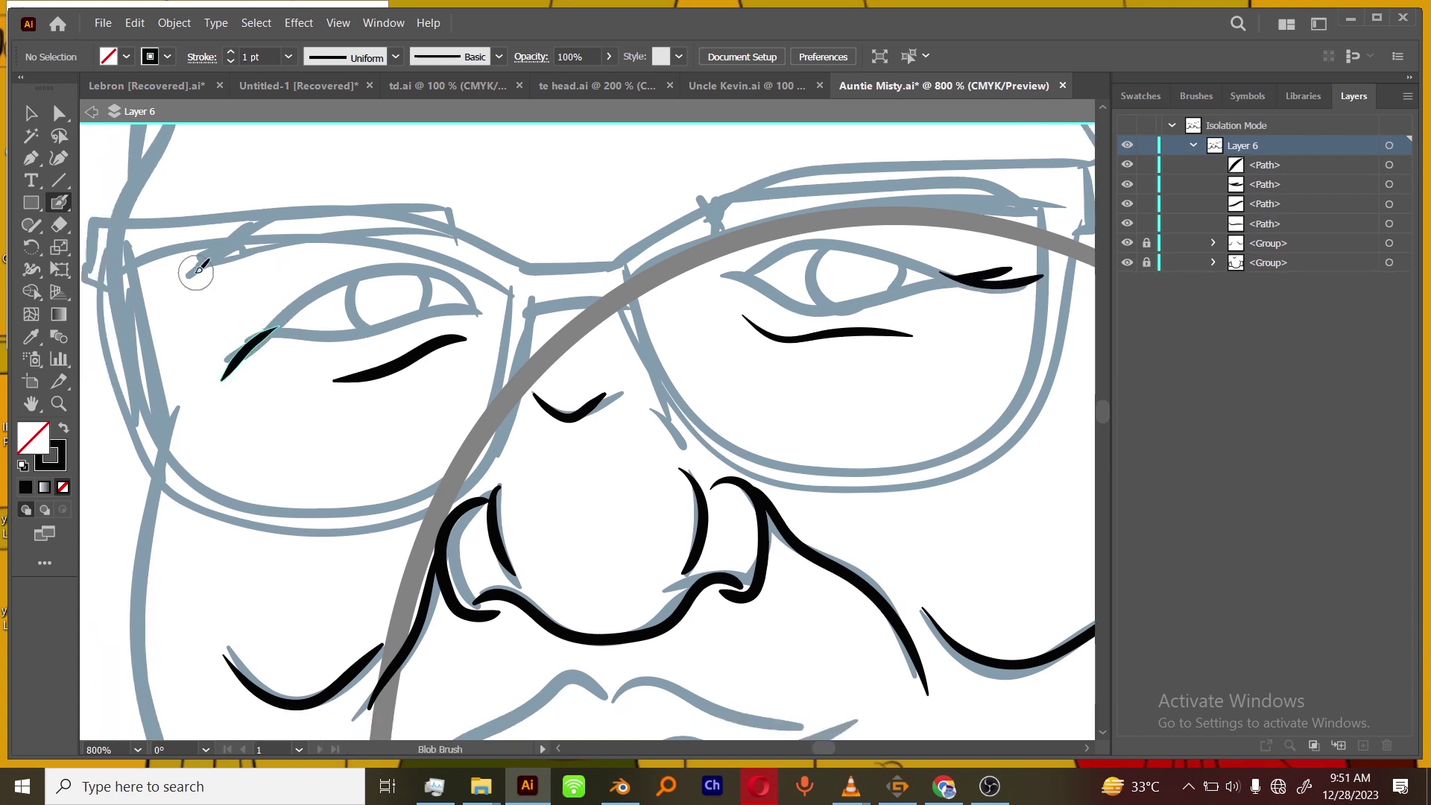
left_click_drag(193, 277, 236, 309)
key("ctrl+z")
left_click_drag(475, 270, 375, 247)
left_click_drag(871, 342, 822, 380)
left_click_drag(894, 277, 734, 277)
Unlock the cheek crease group and combine it with the eye crease strokes into one group.
key("ctrl+minus")
key("ctrl+minus")
key("ctrl+minus")
key("ctrl+equal")
key("ctrl+equal")
left_click_drag(864, 738, 890, 479)
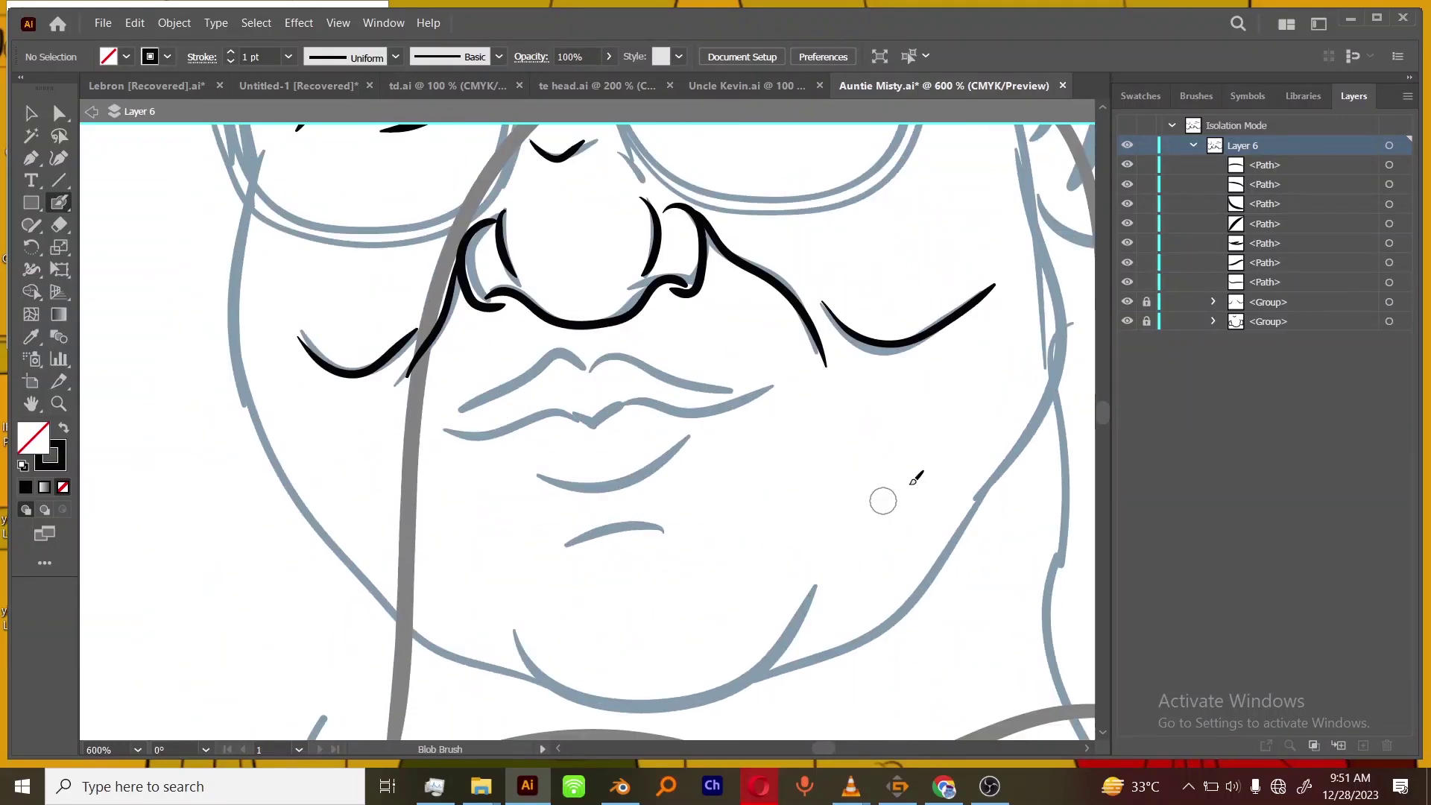
key("ctrl+minus")
left_click(1271, 165)
left_click(1276, 281, "shift")
left_click(1145, 302)
left_click_drag(1193, 275, 1211, 302)
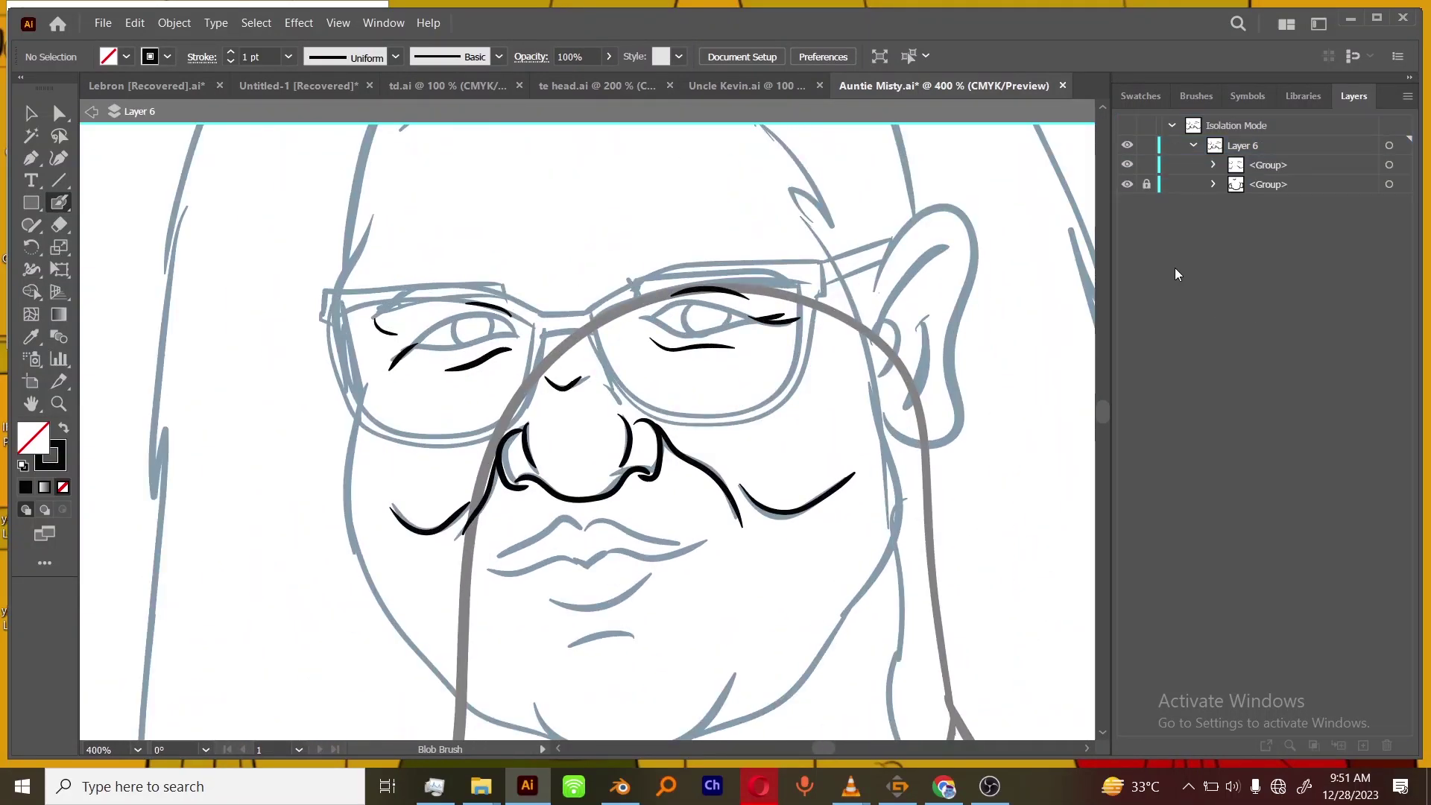
Ink the ear's outer outline and its inner folds.
key("ctrl+minus")
left_click_drag(894, 634, 894, 519)
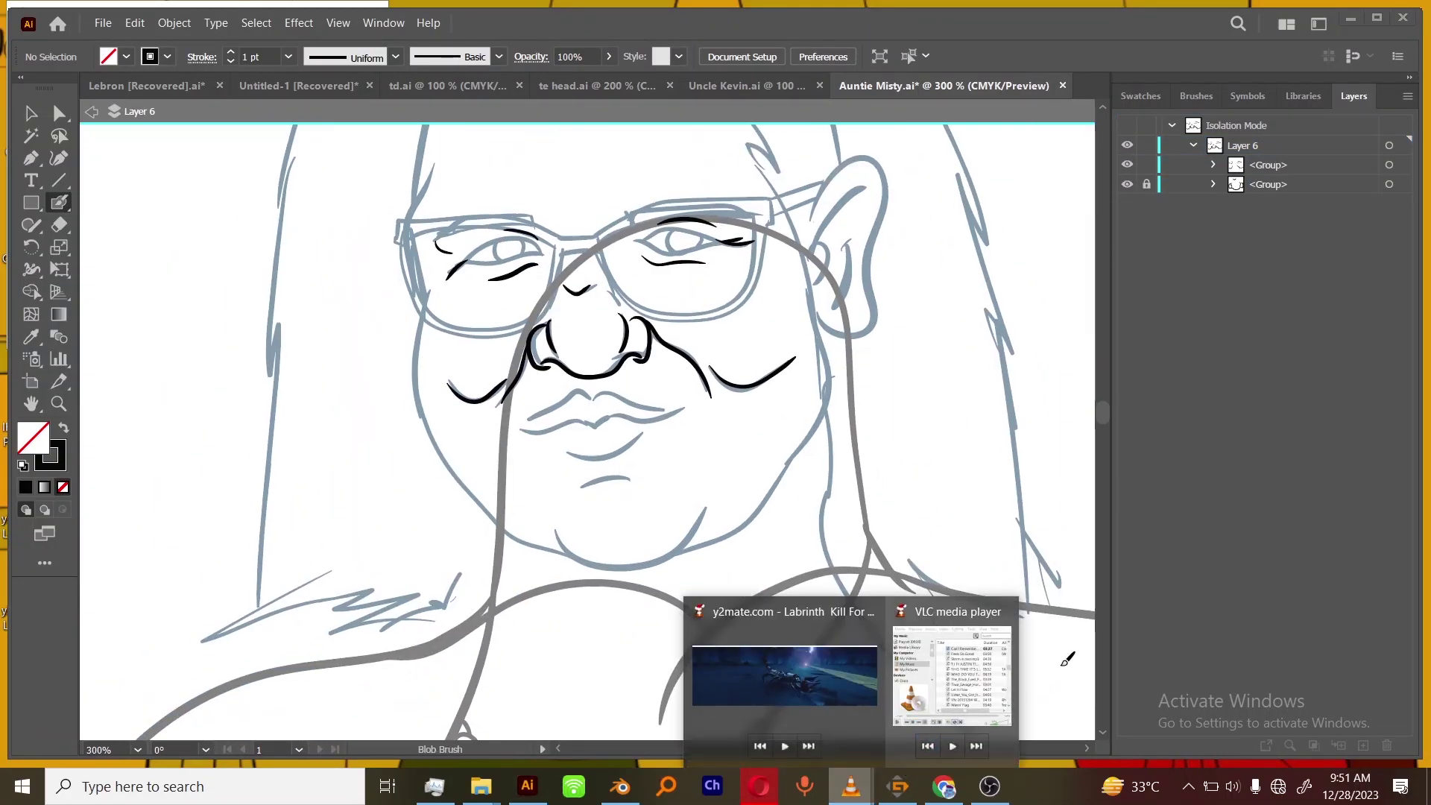
key("ctrl+equal")
key("ctrl+equal")
left_click_drag(804, 363, 727, 782)
key("ctrl+minus")
key("ctrl+minus")
left_click_drag(830, 440, 752, 407)
key("ctrl+equal")
key("ctrl+equal")
key("ctrl+equal")
mouse_move(680, 376)
left_mouse_down()
mouse_move(842, 212)
mouse_move(853, 667)
mouse_move(679, 612)
left_mouse_up()
mouse_move(676, 468)
left_mouse_down()
mouse_move(723, 436)
mouse_move(738, 475)
mouse_move(697, 550)
left_mouse_up()
left_click_drag(686, 441, 826, 293)
left_click_drag(777, 445, 748, 593)
Ink the lower face outline from the ear along the jaw, around the creased chin and up the opposite cheek.
mouse_move(645, 734)
left_mouse_down()
mouse_move(869, 552)
mouse_move(902, 429)
left_mouse_up()
key("ctrl+minus")
mouse_move(847, 238)
left_mouse_down()
mouse_move(792, 643)
mouse_move(932, 365)
mouse_move(715, 520)
left_mouse_up()
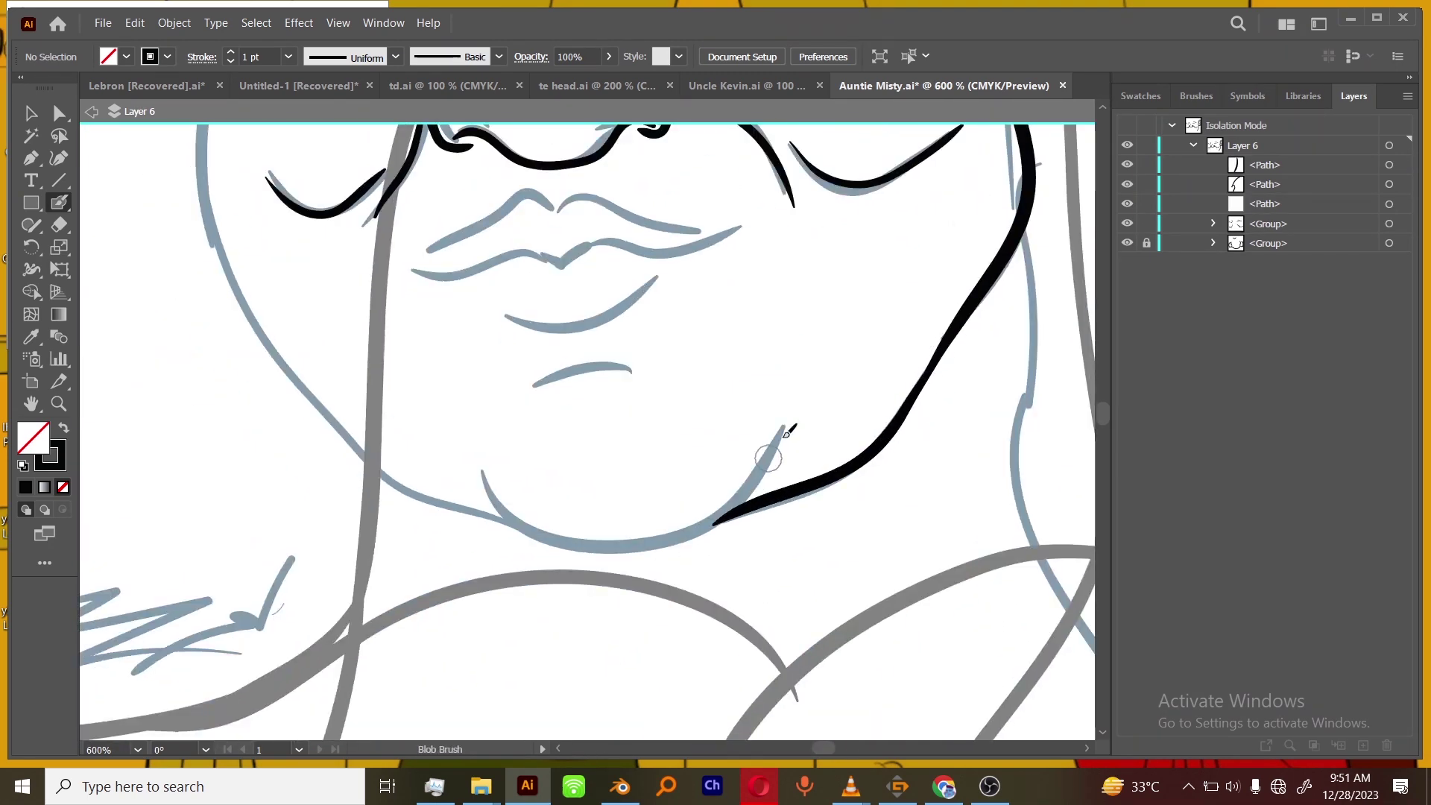
mouse_move(789, 420)
left_mouse_down()
mouse_move(550, 540)
mouse_move(481, 458)
left_mouse_up()
left_click_drag(504, 520, 704, 583)
mouse_move(546, 504)
left_mouse_down()
mouse_move(396, 152)
mouse_move(391, 548)
left_mouse_up()
left_click_drag(409, 452, 386, 589)
Ink the upper head outline from the temple by the glasses over the skull to the ear.
key("ctrl+minus")
left_click_drag(847, 402, 840, 597)
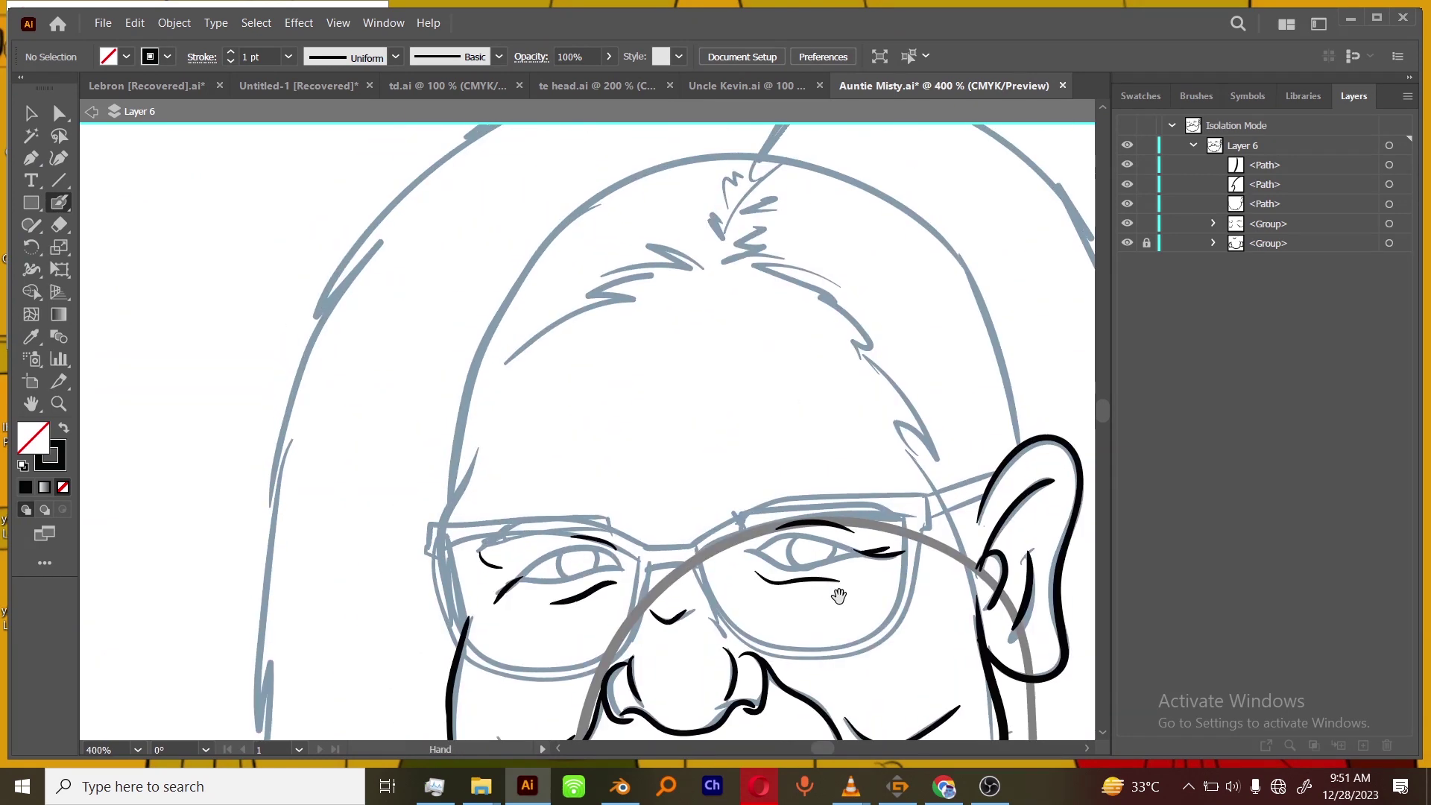
key("ctrl+plus")
mouse_move(413, 479)
left_mouse_down()
mouse_move(364, 604)
mouse_move(395, 727)
left_mouse_up()
mouse_move(463, 543)
left_mouse_down()
mouse_move(528, 439)
mouse_move(524, 510)
left_mouse_up()
scroll(527, 440, "down", 4)
key("ctrl+minus")
left_click_drag(846, 609, 854, 520)
key("ctrl+plus")
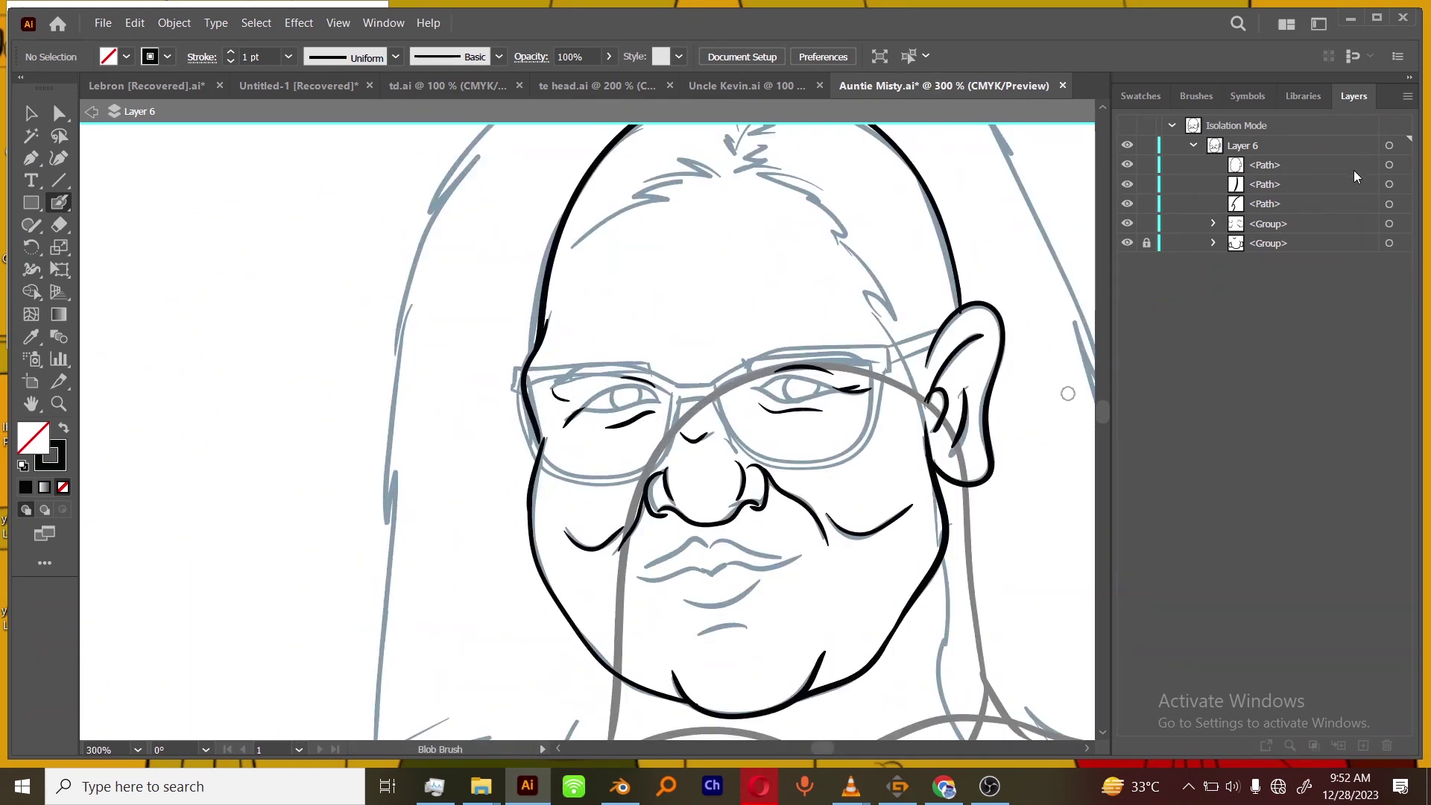
Lock the facial crease group, and group and lock the head and ear outline strokes.
left_click(1401, 146)
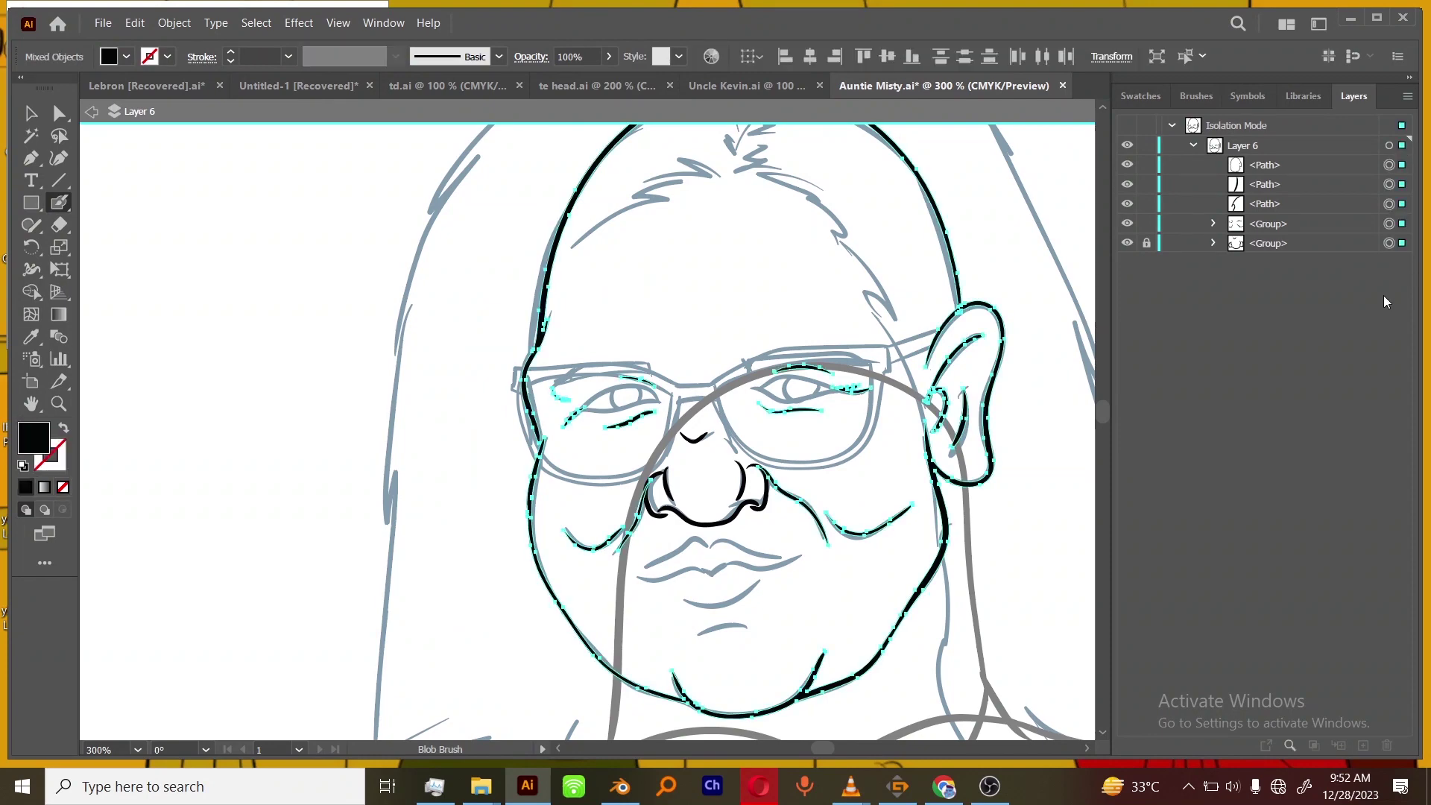
left_click(1146, 224)
key("ctrl+g")
key("ctrl+2")
key("ctrl+minus")
key("ctrl+minus")
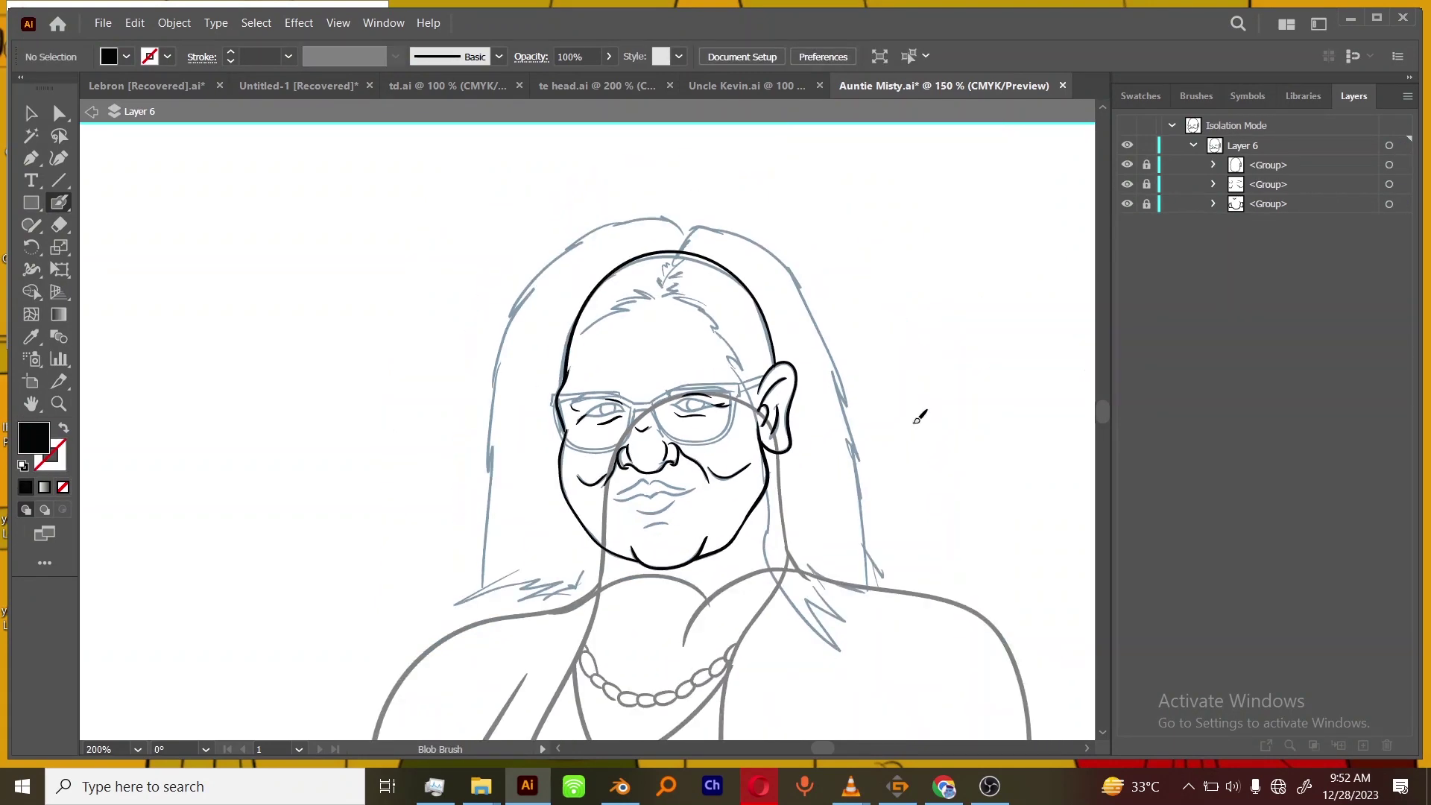
Ink the short curved chin crease beneath the lower lip over the sketch.
key("ctrl+plus")
key("ctrl+plus")
key("ctrl+plus")
key("ctrl+minus")
key("ctrl+minus")
left_click_drag(885, 644, 847, 465)
key("ctrl+plus")
key("ctrl+plus")
key("ctrl+plus")
key("ctrl+plus")
mouse_move(829, 246)
left_mouse_down()
mouse_move(824, 557)
mouse_move(729, 550)
left_mouse_up()
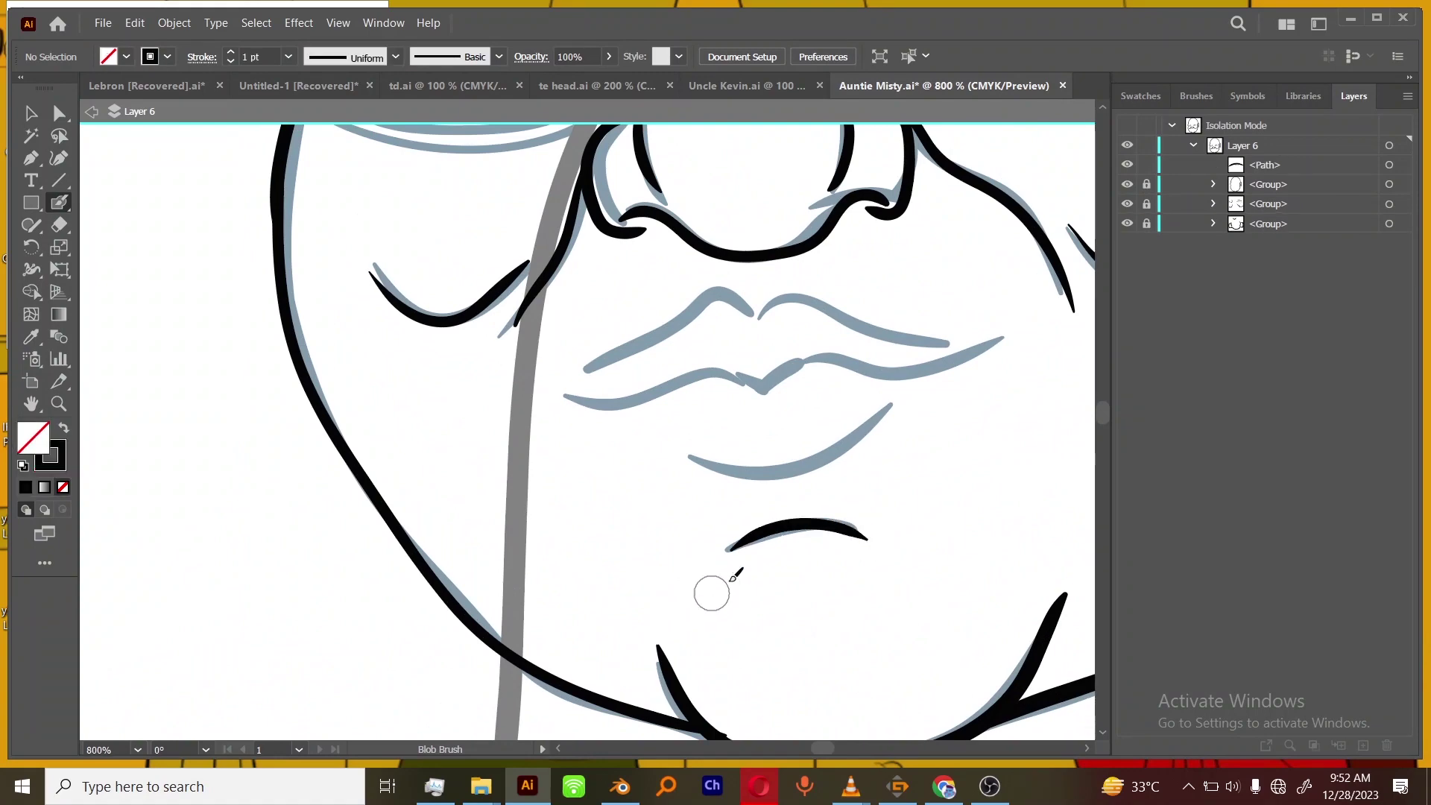
Move the chin crease stroke into the lowest face-line group and relock the groups.
left_click_drag(1148, 201, 1152, 233)
left_click_drag(1267, 165, 1241, 222)
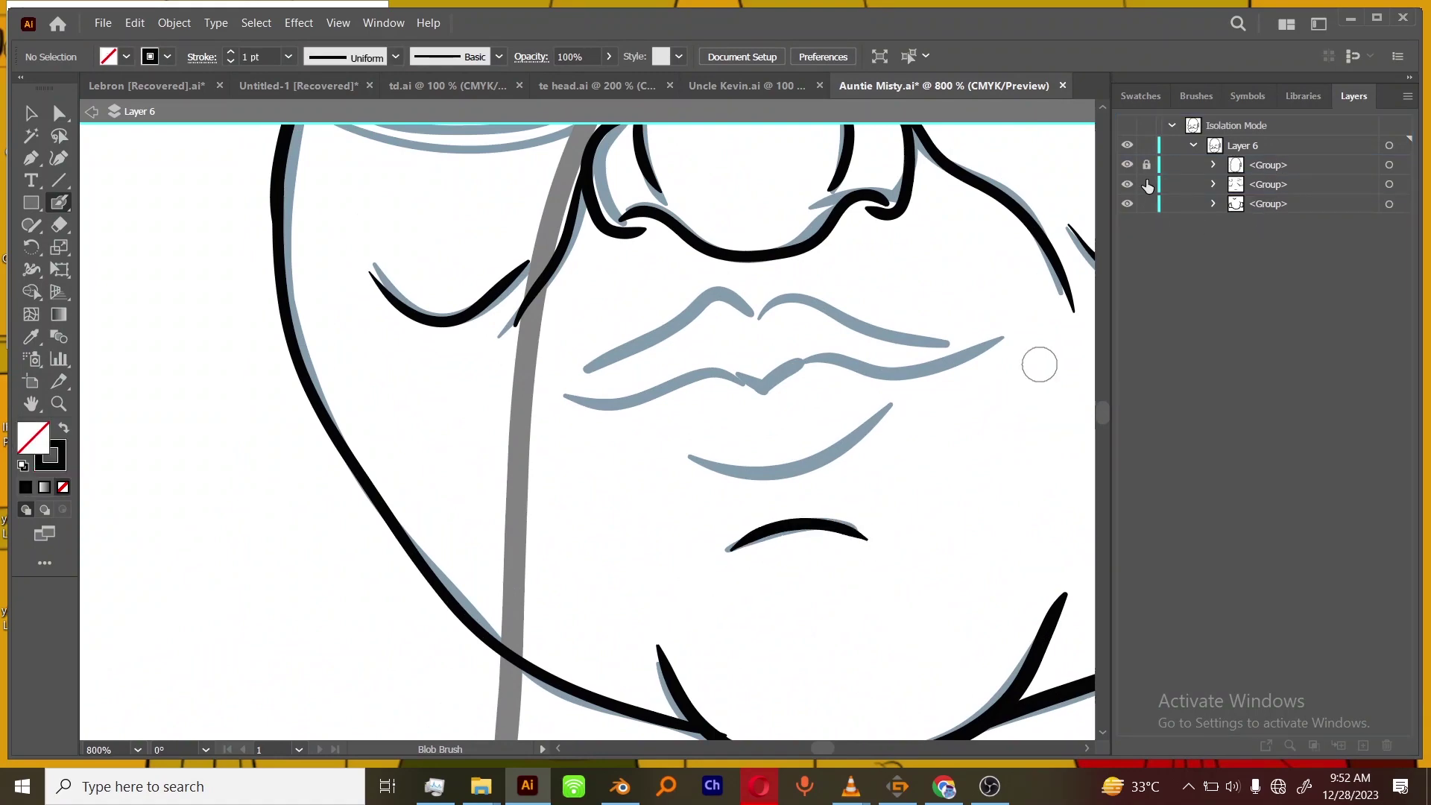
left_click_drag(1148, 186, 1148, 204)
Ink the jagged outer hair outline from the centre parting down both sides and across beneath the chin.
scroll(837, 457, "down", 4)
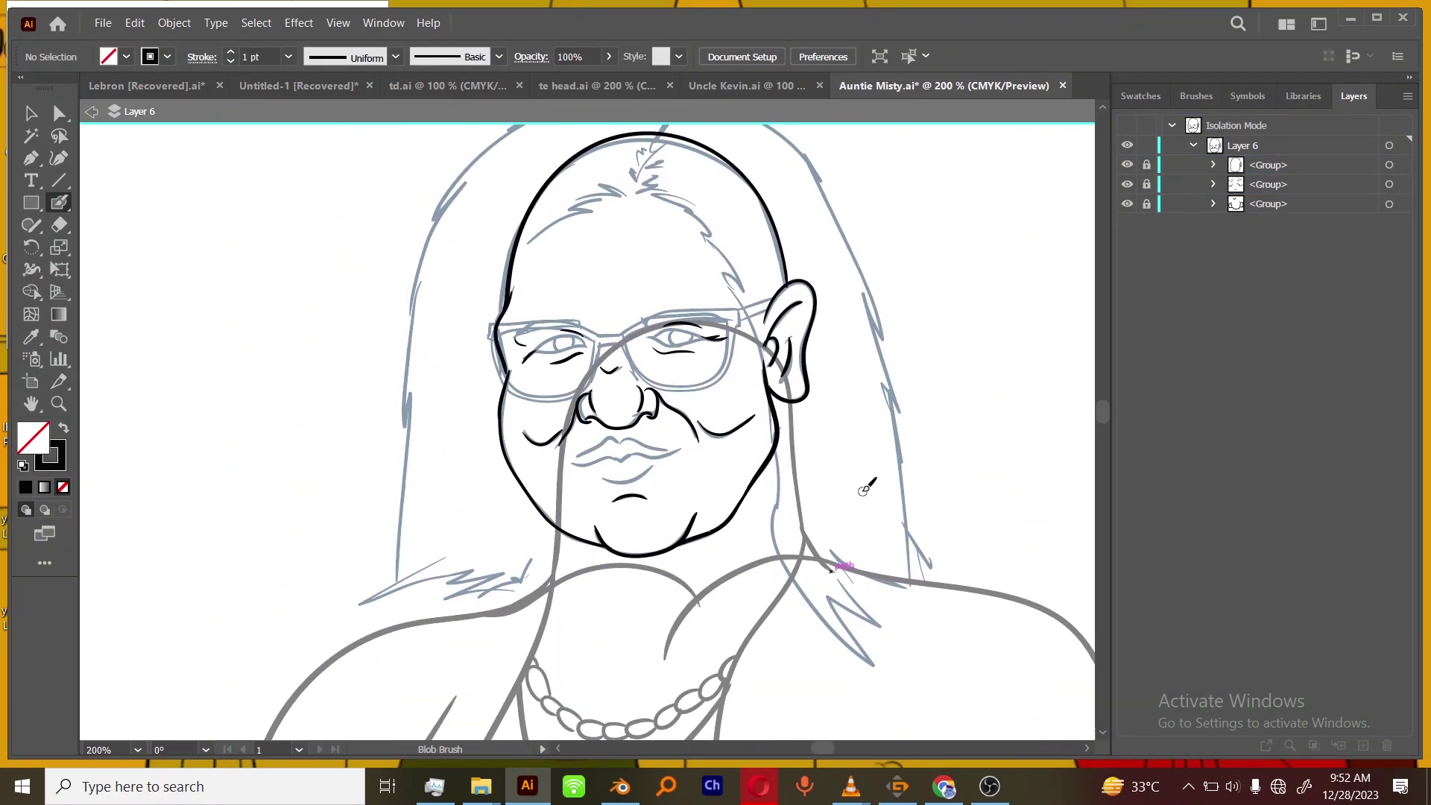
left_click_drag(820, 421, 834, 521)
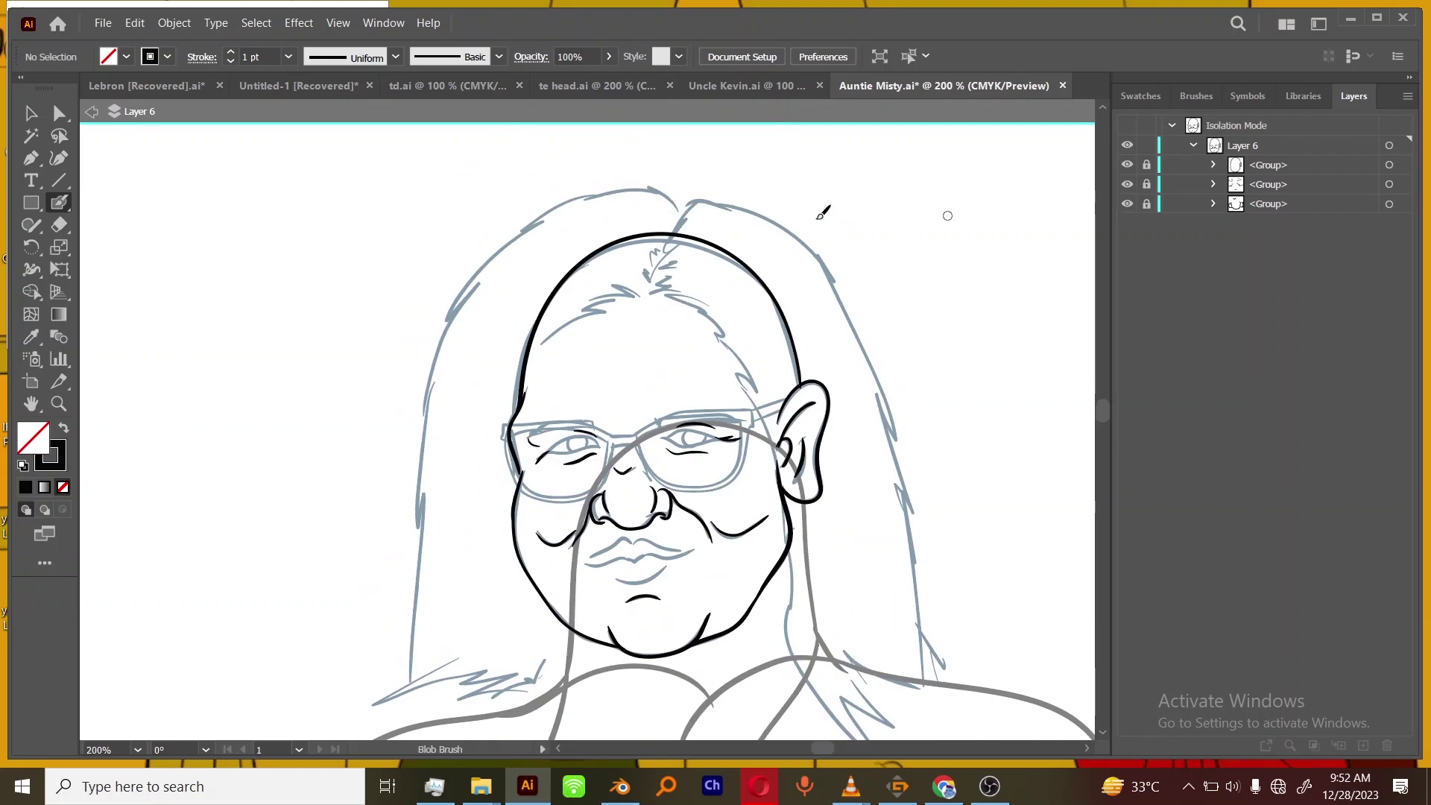
mouse_move(423, 542)
left_mouse_down()
mouse_move(413, 708)
mouse_move(452, 529)
left_mouse_up()
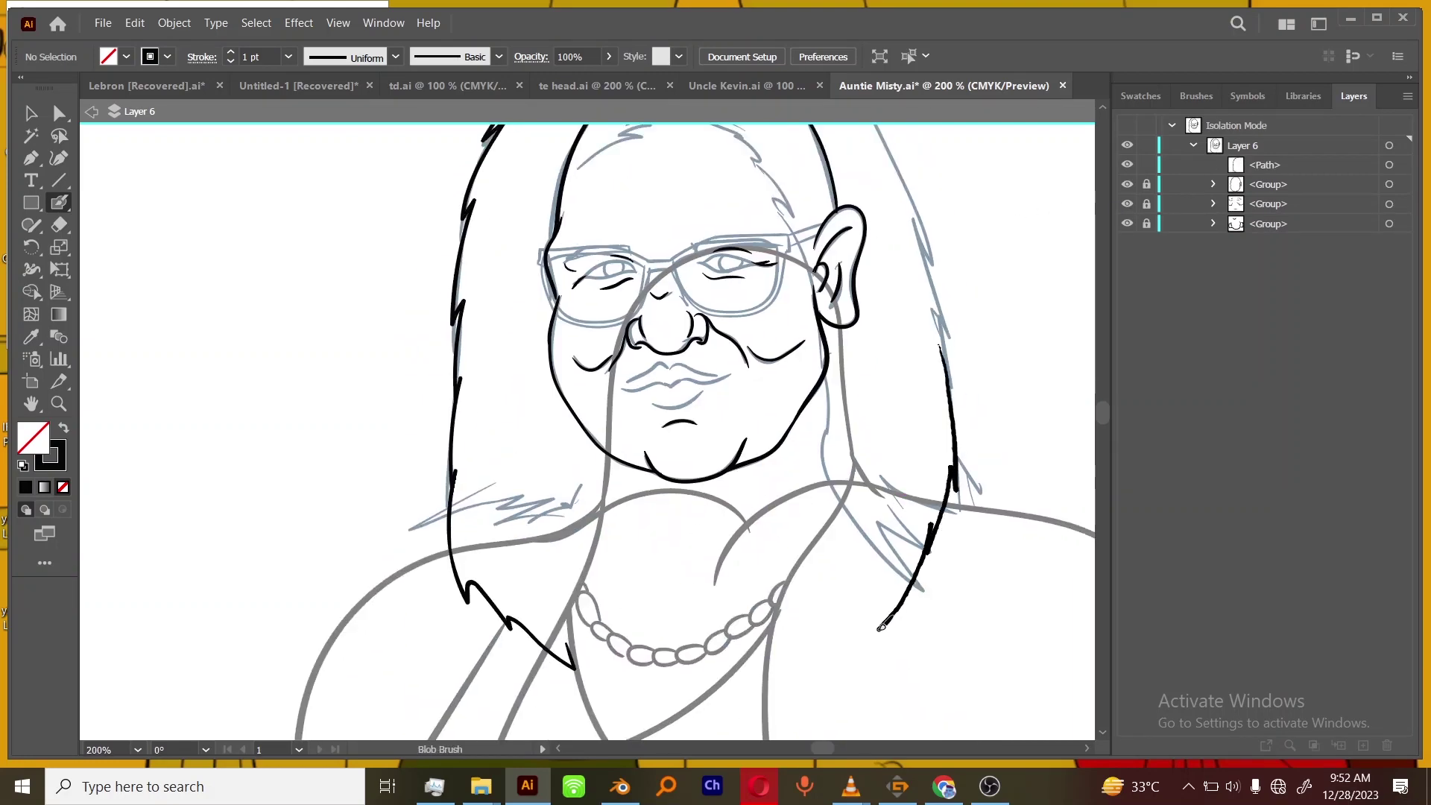
left_click_drag(624, 662, 582, 647)
scroll(936, 460, "up", 4)
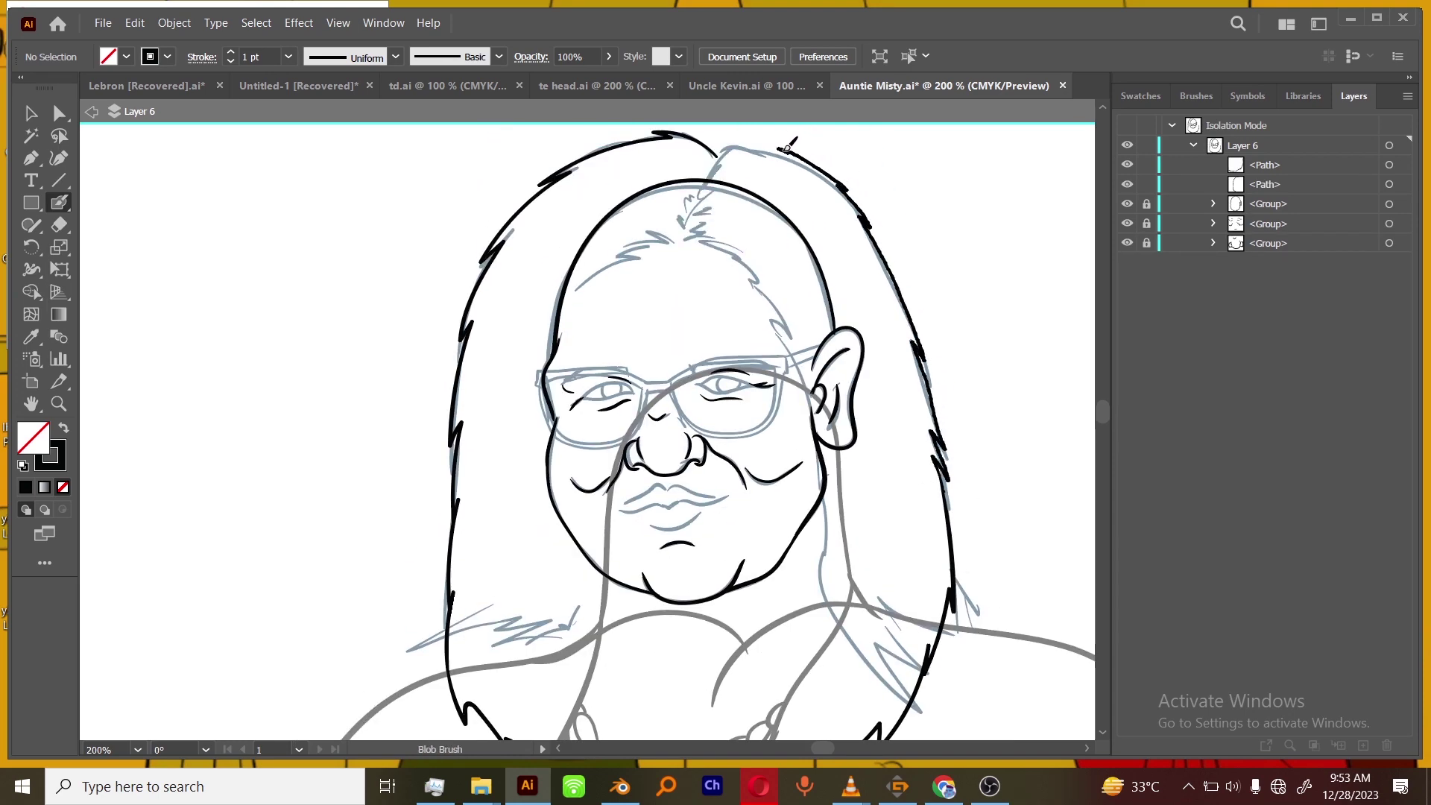
key("ctrl+z")
scroll(730, 223, "up", 2)
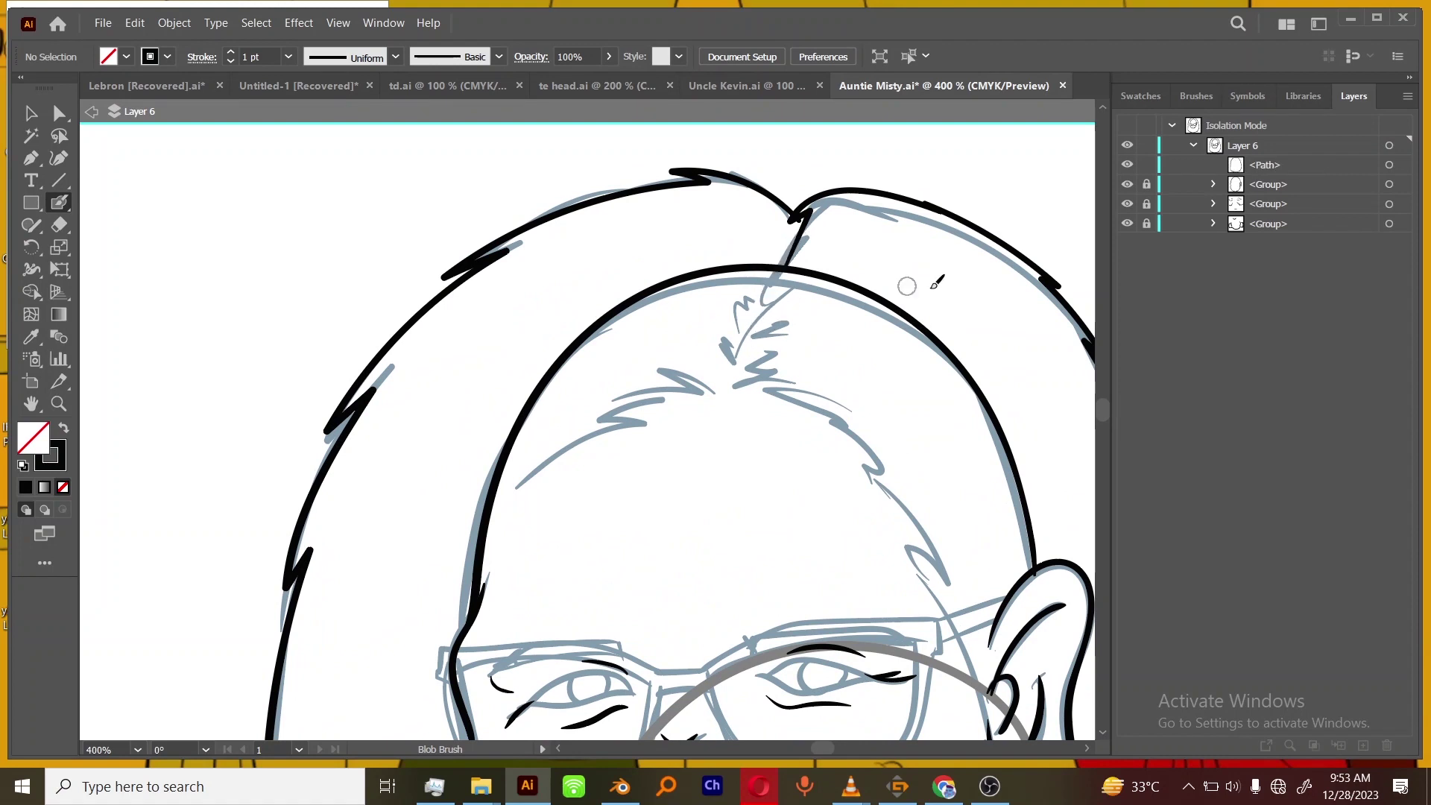
Group the outer hair outline strokes, move the group below the face groups and lock it.
left_click_drag(936, 530, 848, 466)
key("ctrl+a")
key("ctrl+g")
left_click_drag(1239, 164, 1261, 232)
left_click(1146, 225)
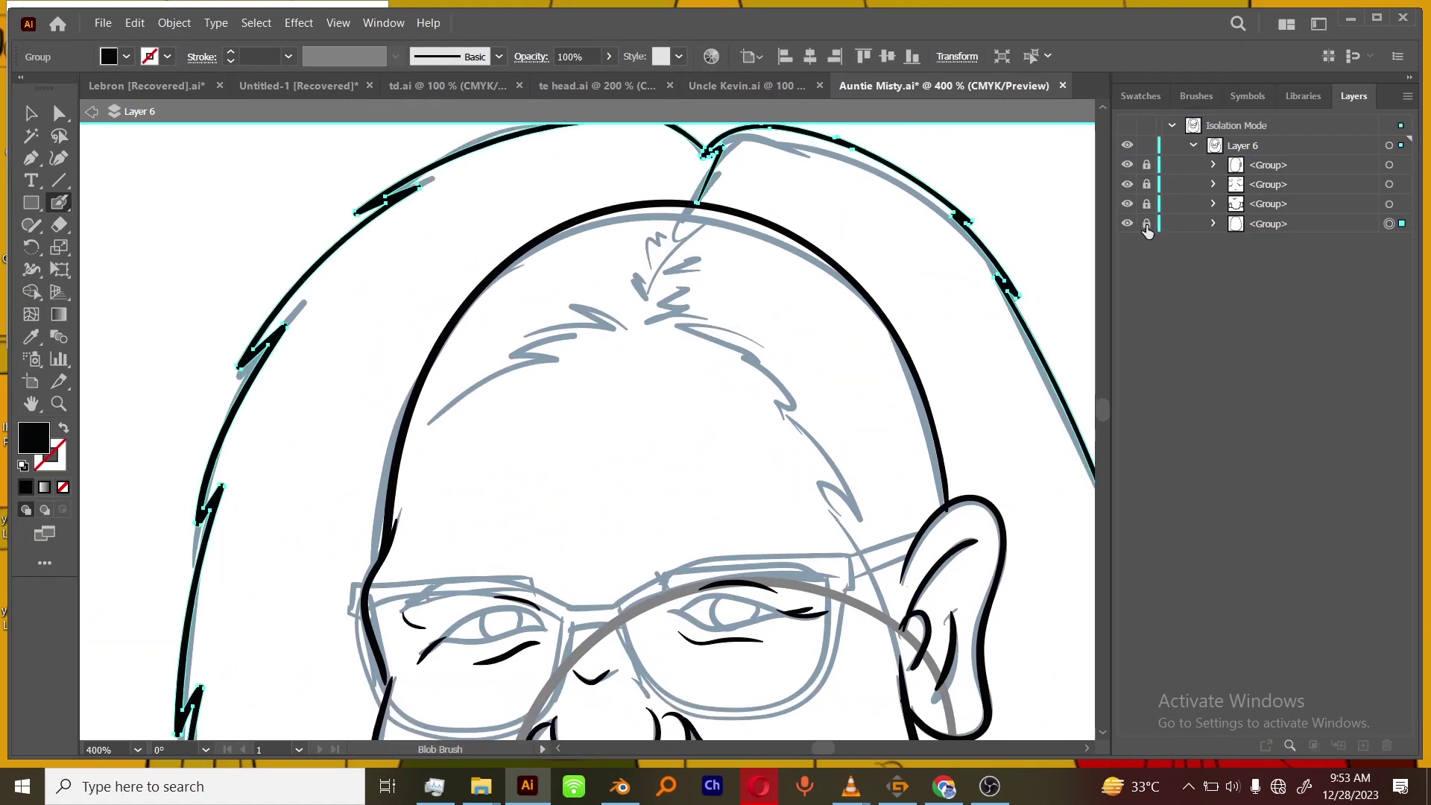
Ink the zigzag hair parting and the jagged hairline across the forehead to both sides.
scroll(697, 370, "up", 1)
left_click_drag(713, 273, 706, 333)
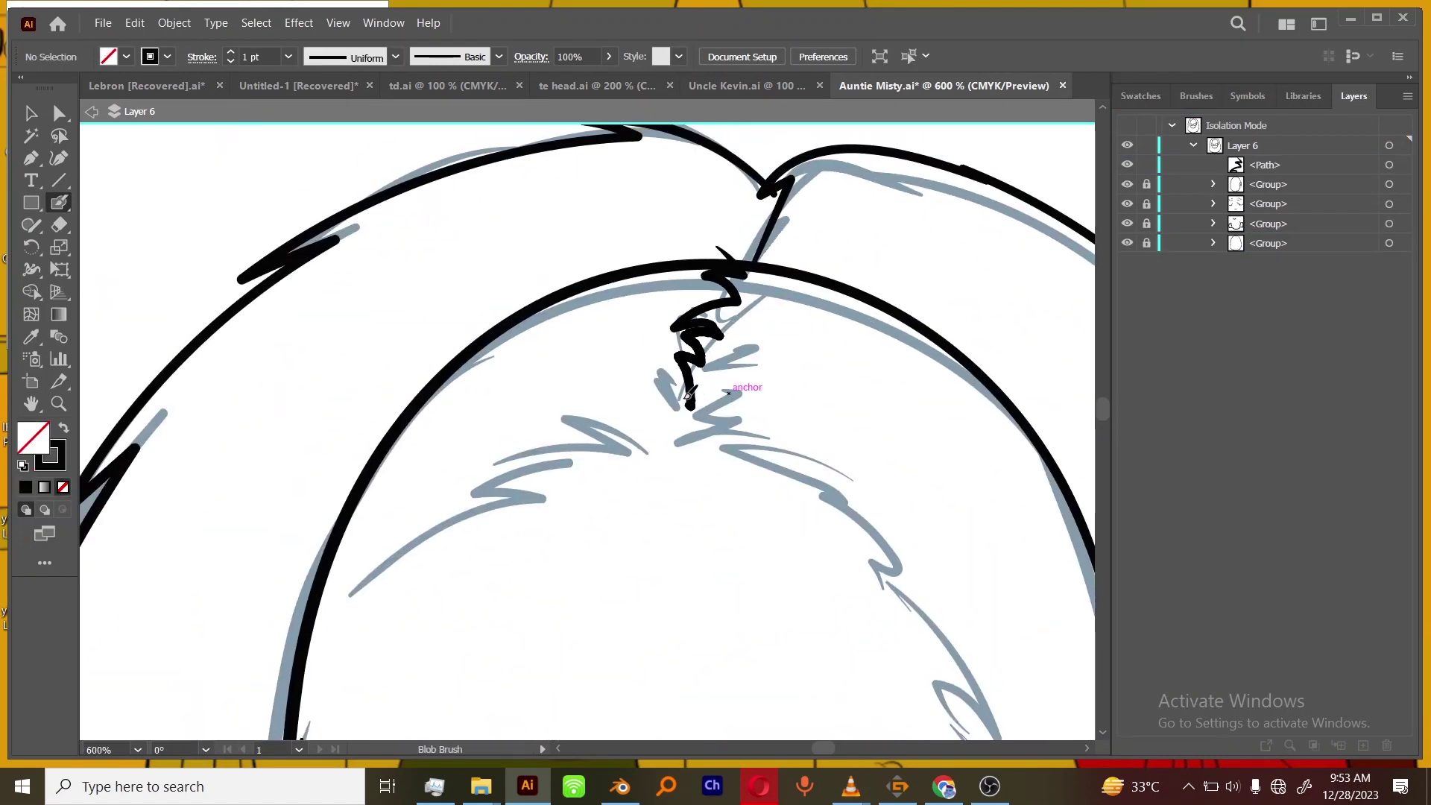
left_click_drag(541, 493, 373, 571)
mouse_move(844, 540)
left_mouse_down()
mouse_move(831, 492)
mouse_move(741, 422)
left_mouse_up()
key("ctrl+minus")
key("ctrl+minus")
scroll(732, 177, "up", 1)
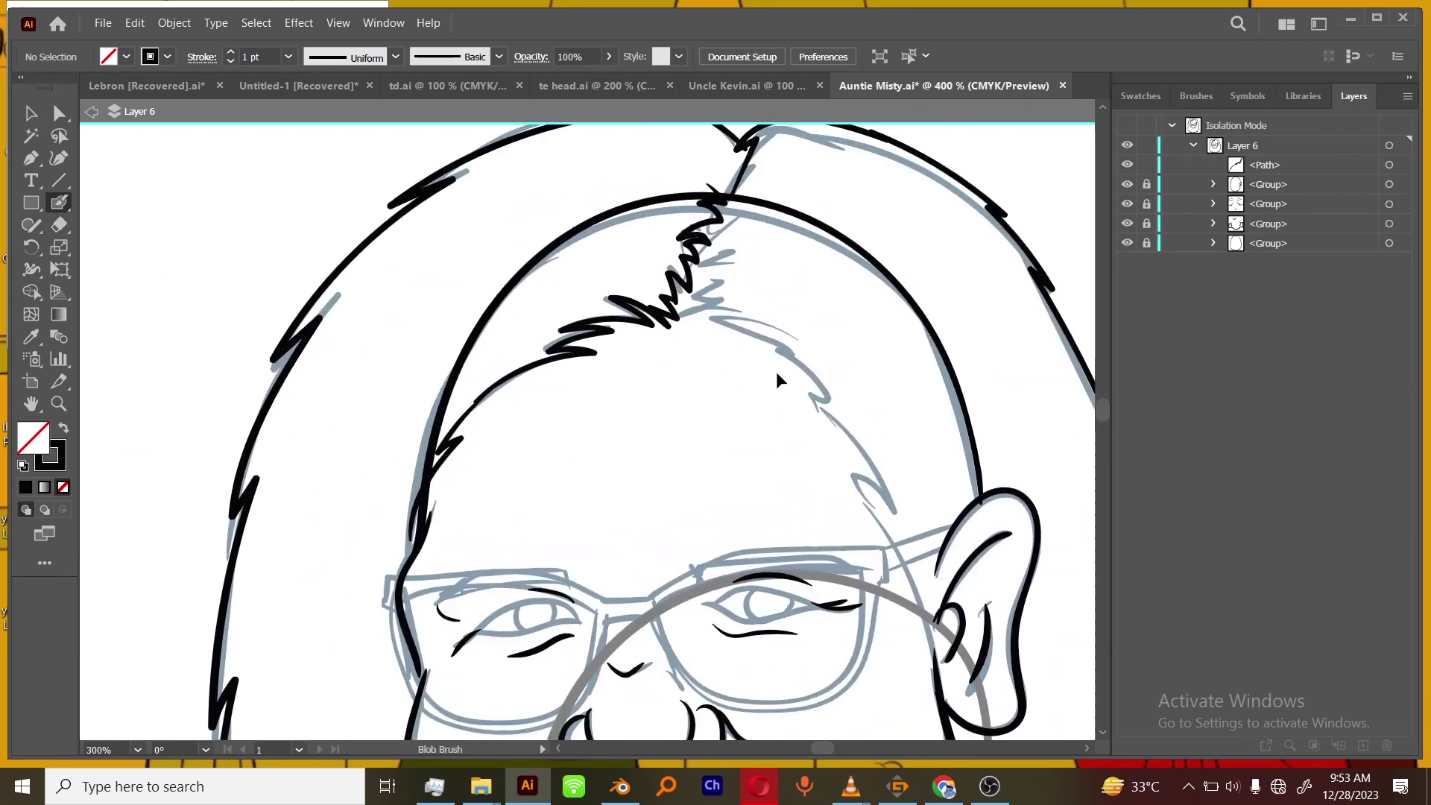
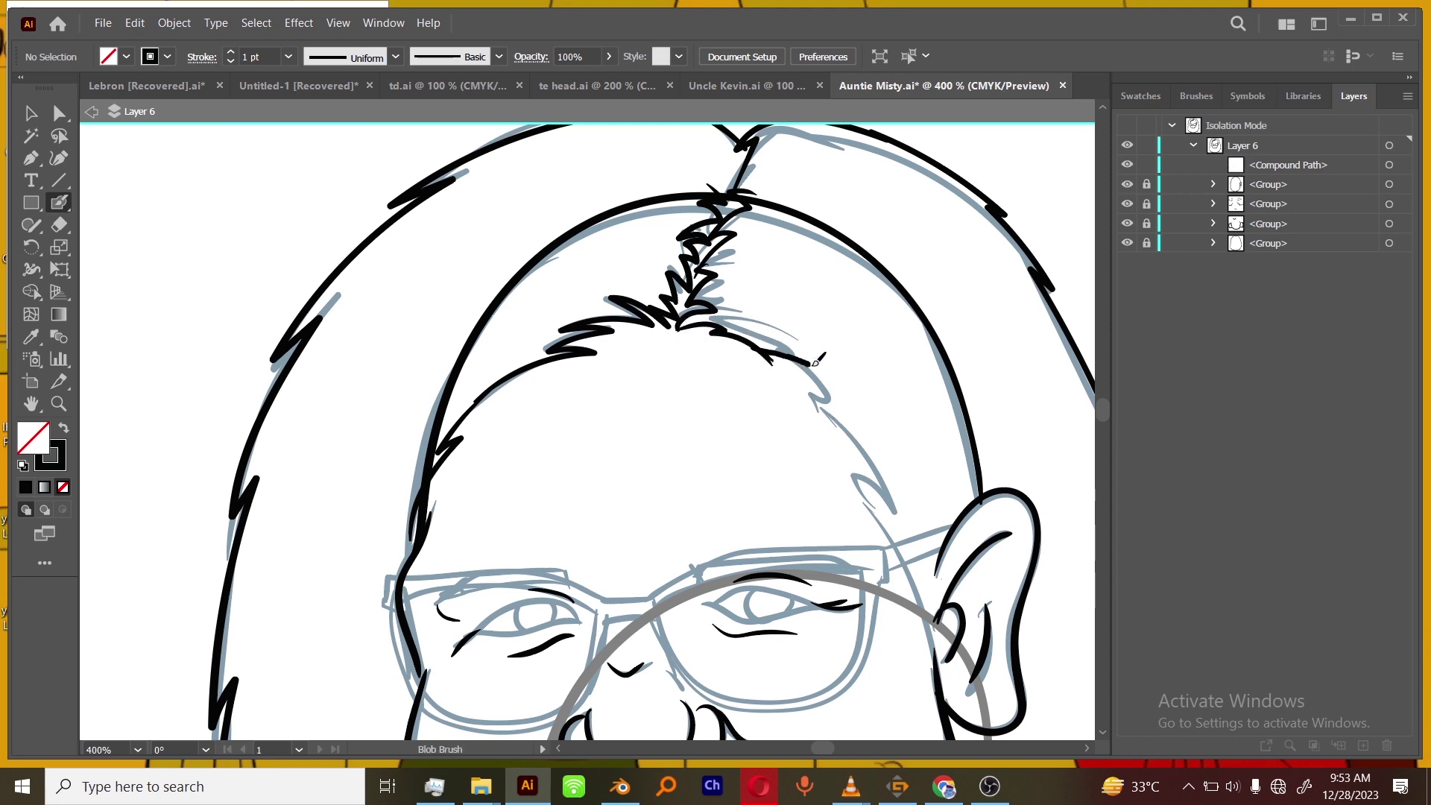
Extend the inner hair edge from the temple past the ear and along the jaw towards the shoulder.
left_click_drag(956, 643, 826, 329)
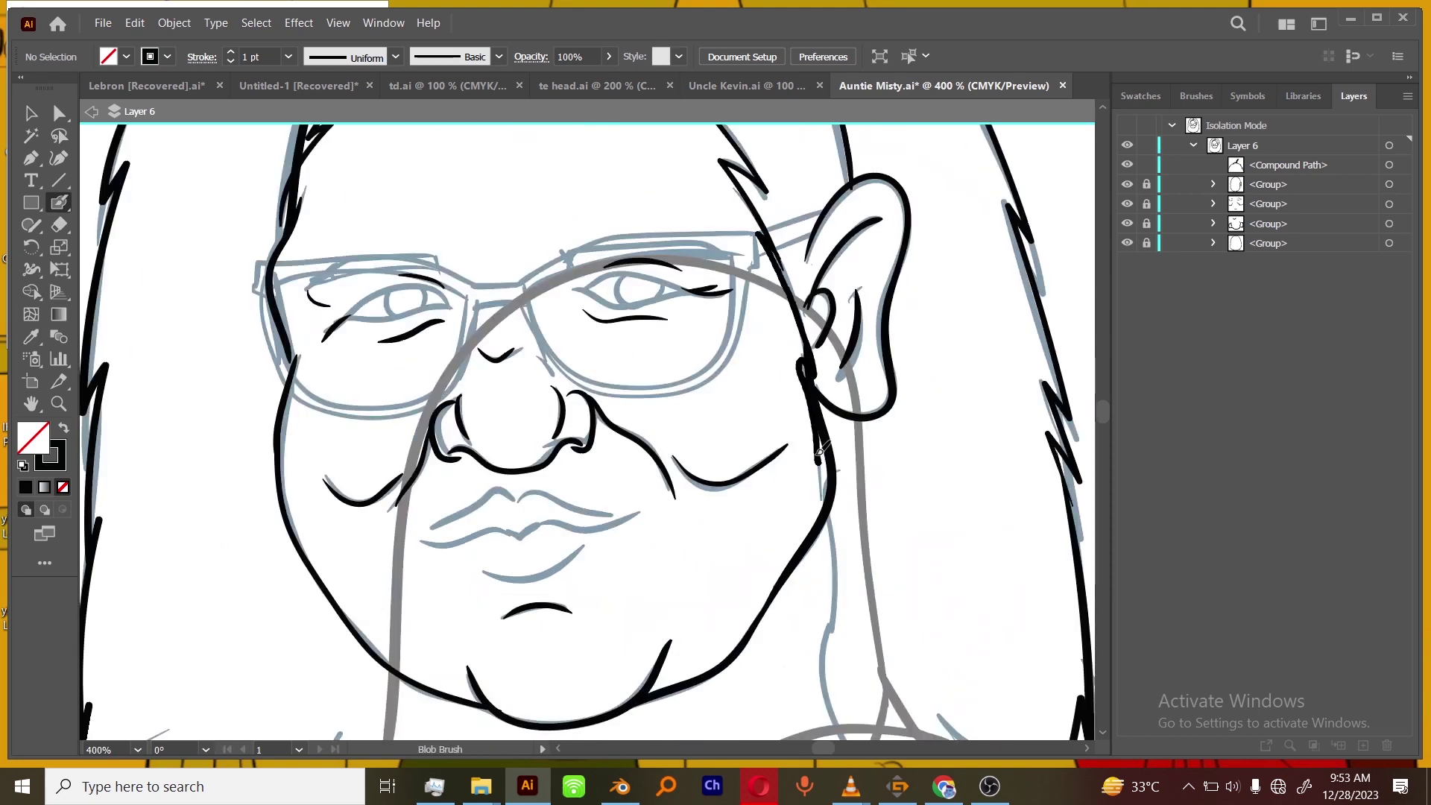
scroll(817, 298, "down", 3)
key("ctrl+minus")
key("ctrl+minus")
key("ctrl+minus")
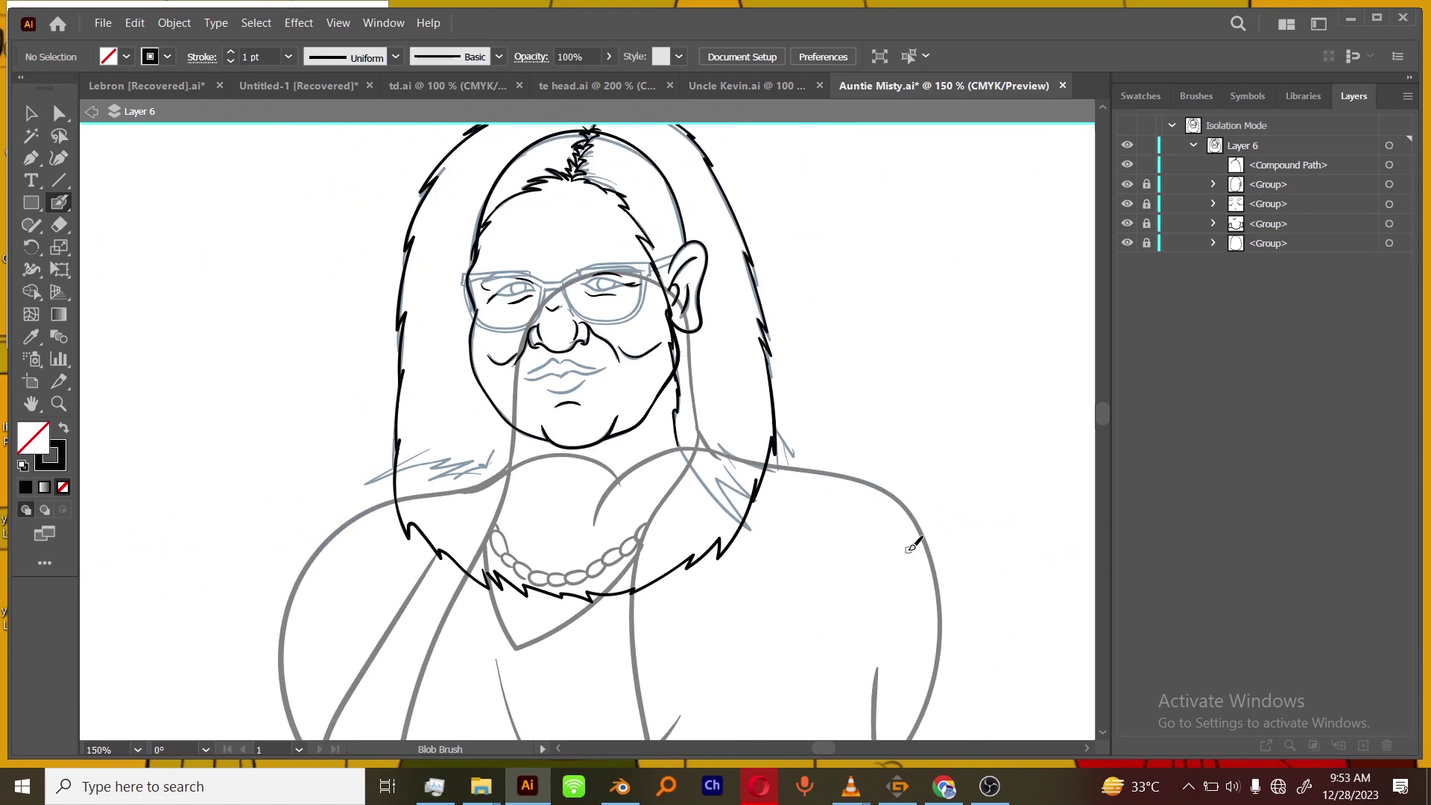
Ink the jagged hair tips over the shoulder and loose strand strokes in the hair on the ear side.
key("ctrl+plus")
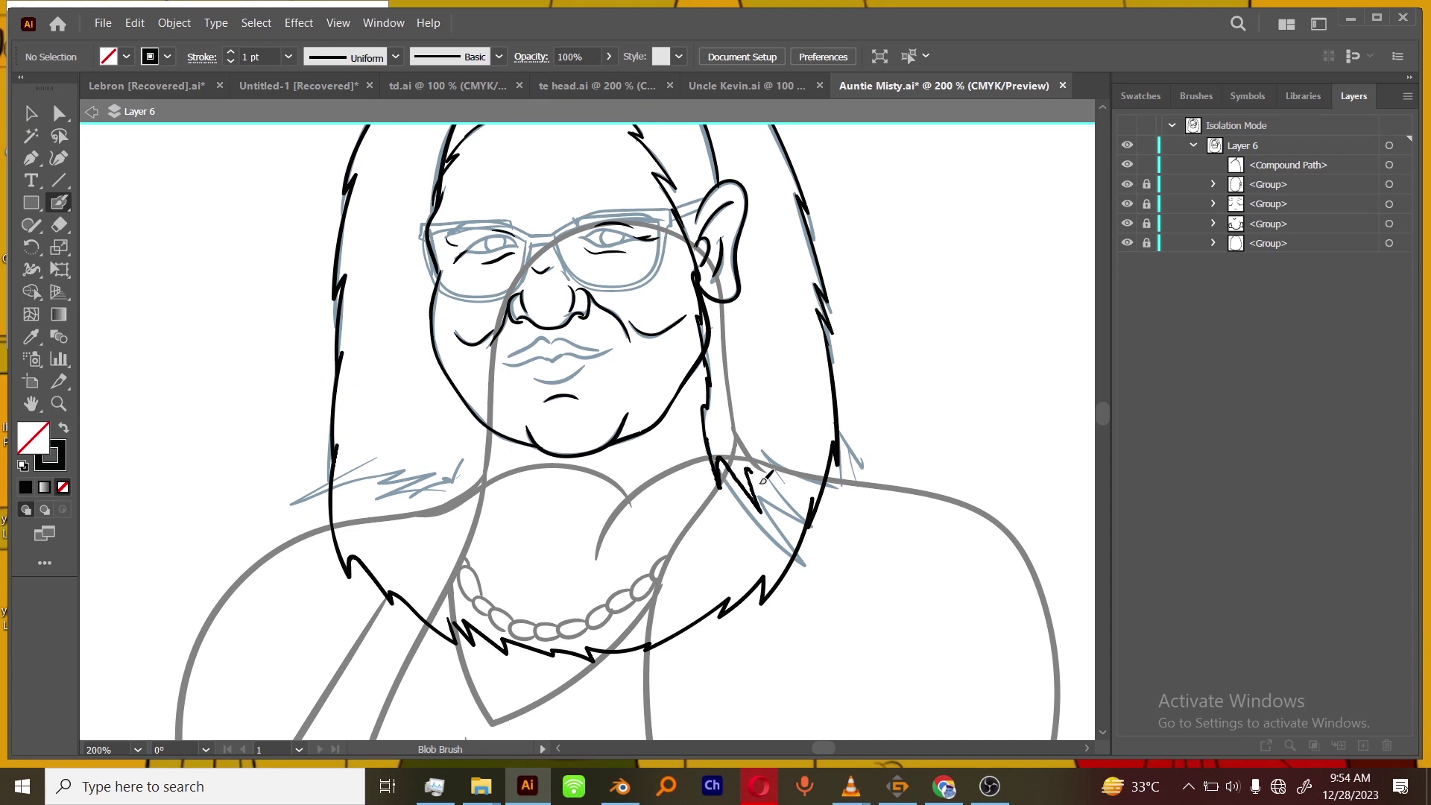
left_click_drag(757, 327, 802, 425)
mouse_move(800, 373)
left_mouse_down()
mouse_move(775, 263)
mouse_move(811, 425)
left_mouse_up()
left_click_drag(791, 334, 716, 202)
scroll(710, 480, "down", 1)
scroll(710, 481, "left", 1)
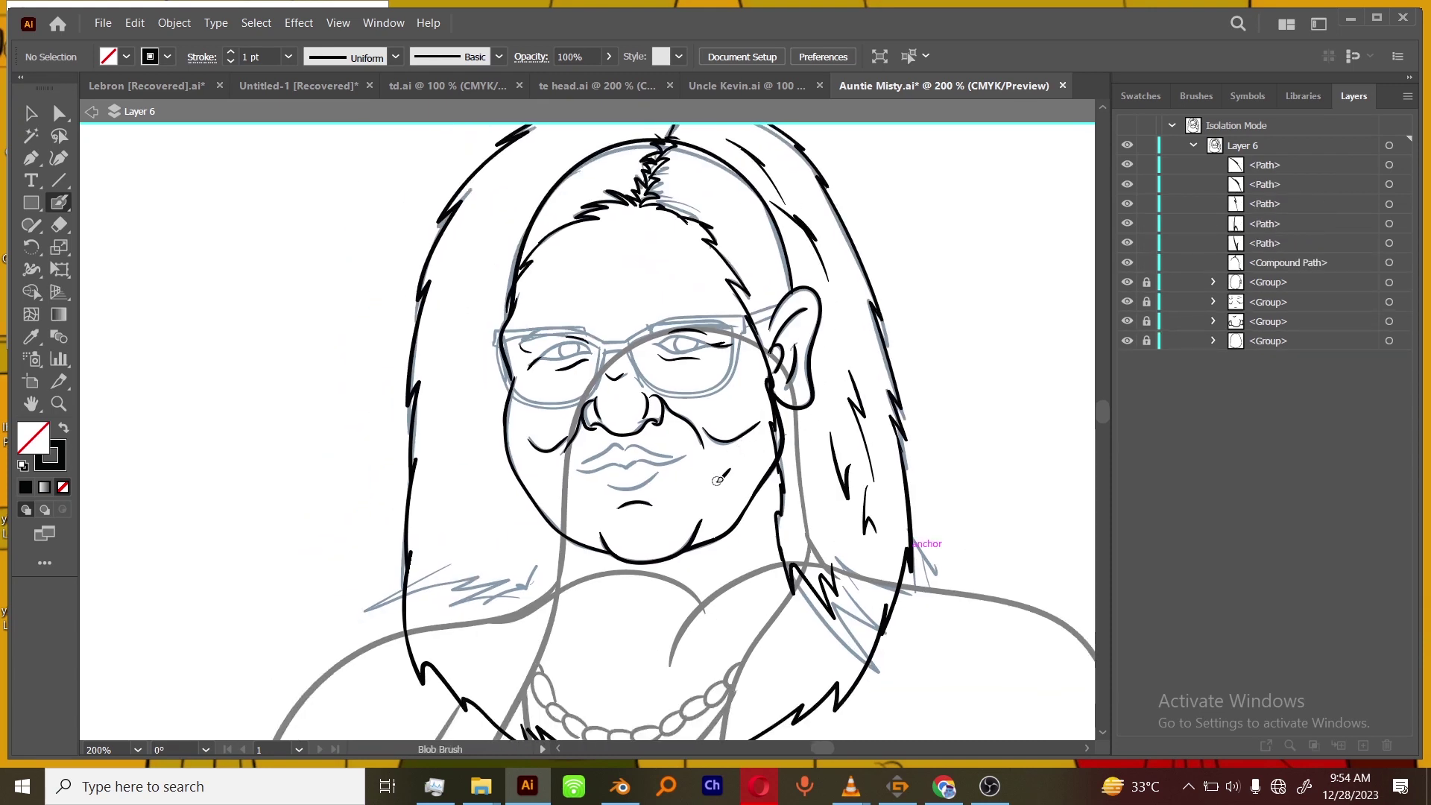
scroll(714, 497, "down", 1)
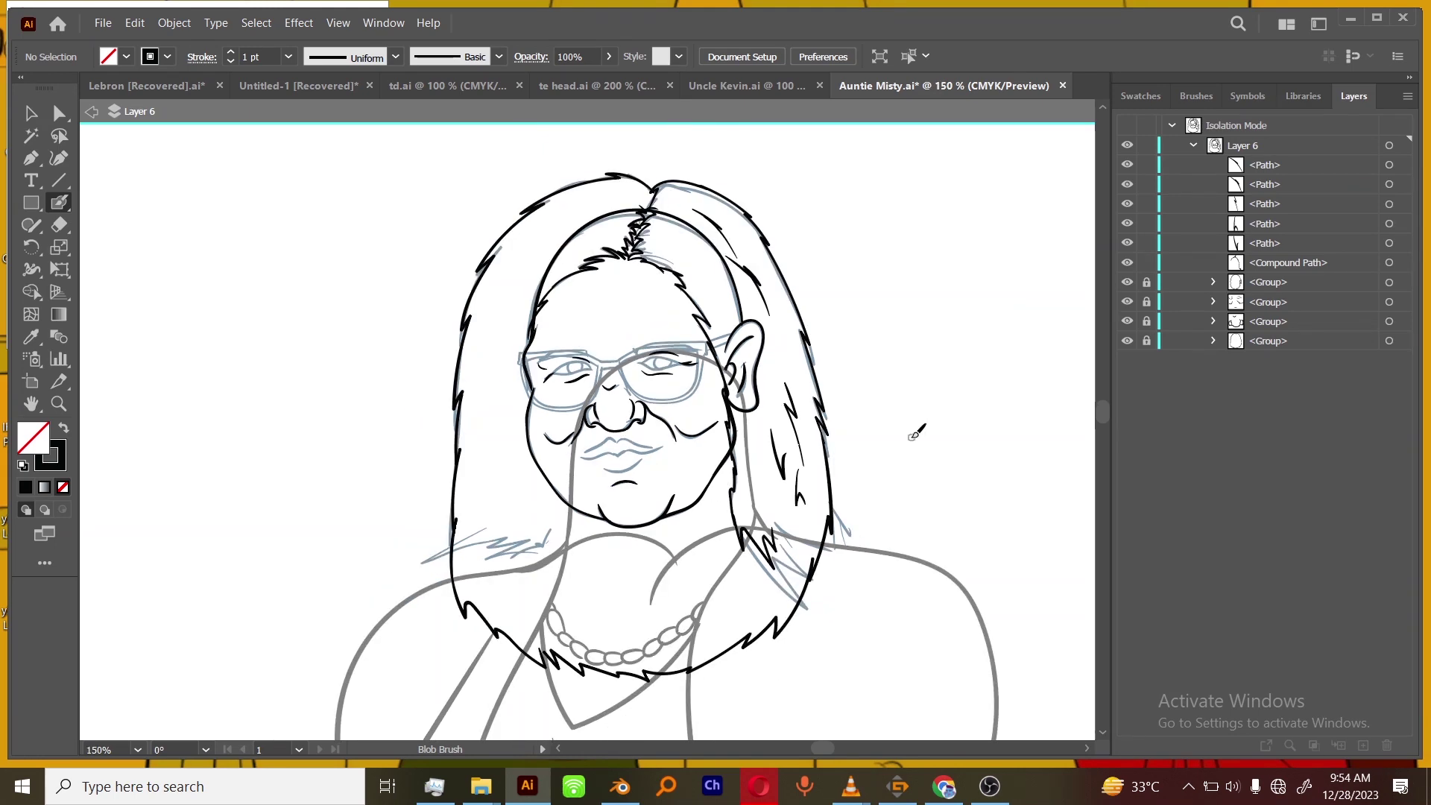
Ink the jagged hair tips and strand strokes in the hair on the side opposite the ear.
key("ctrl+equal")
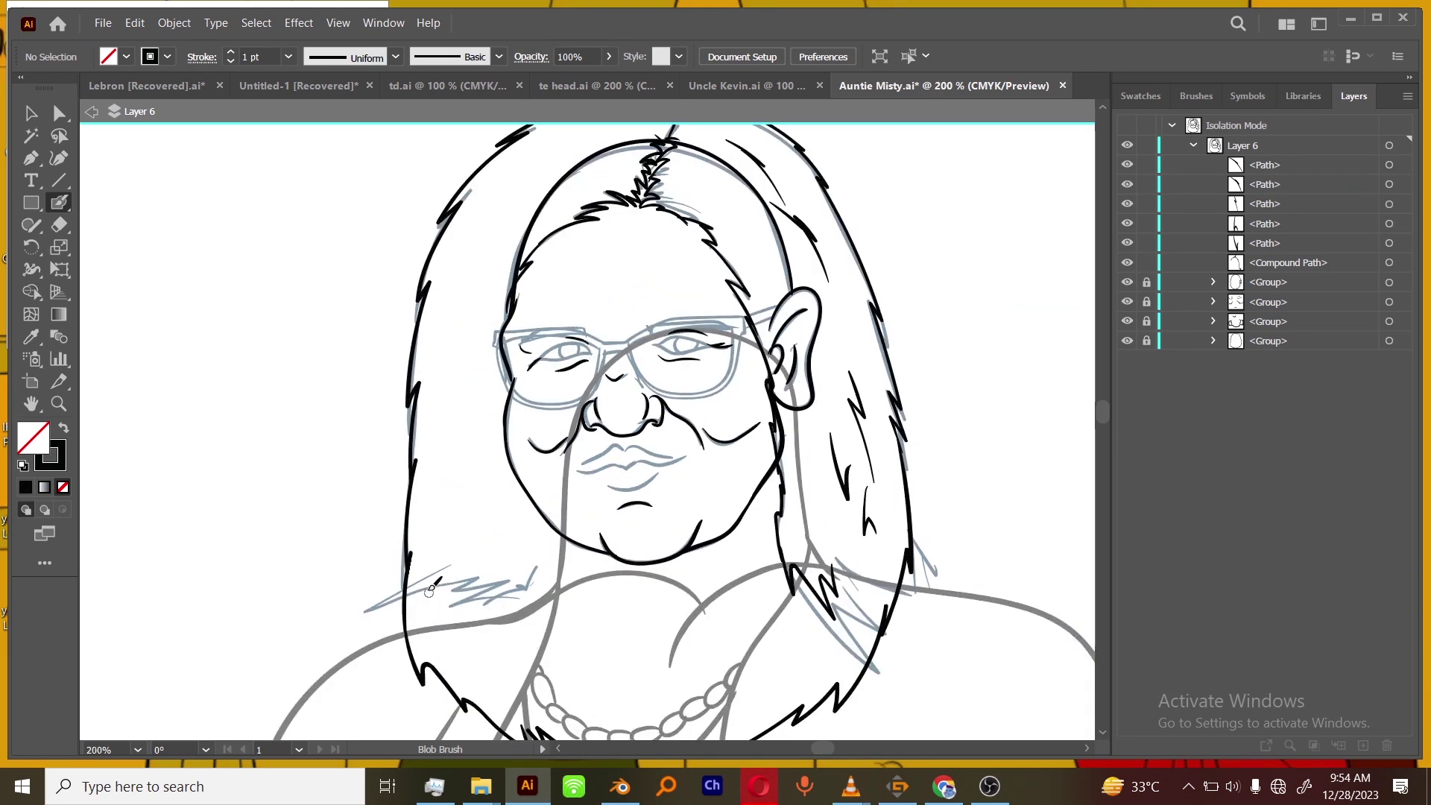
left_click_drag(454, 620, 526, 565)
key("ctrl+z")
left_click_drag(497, 590, 531, 522)
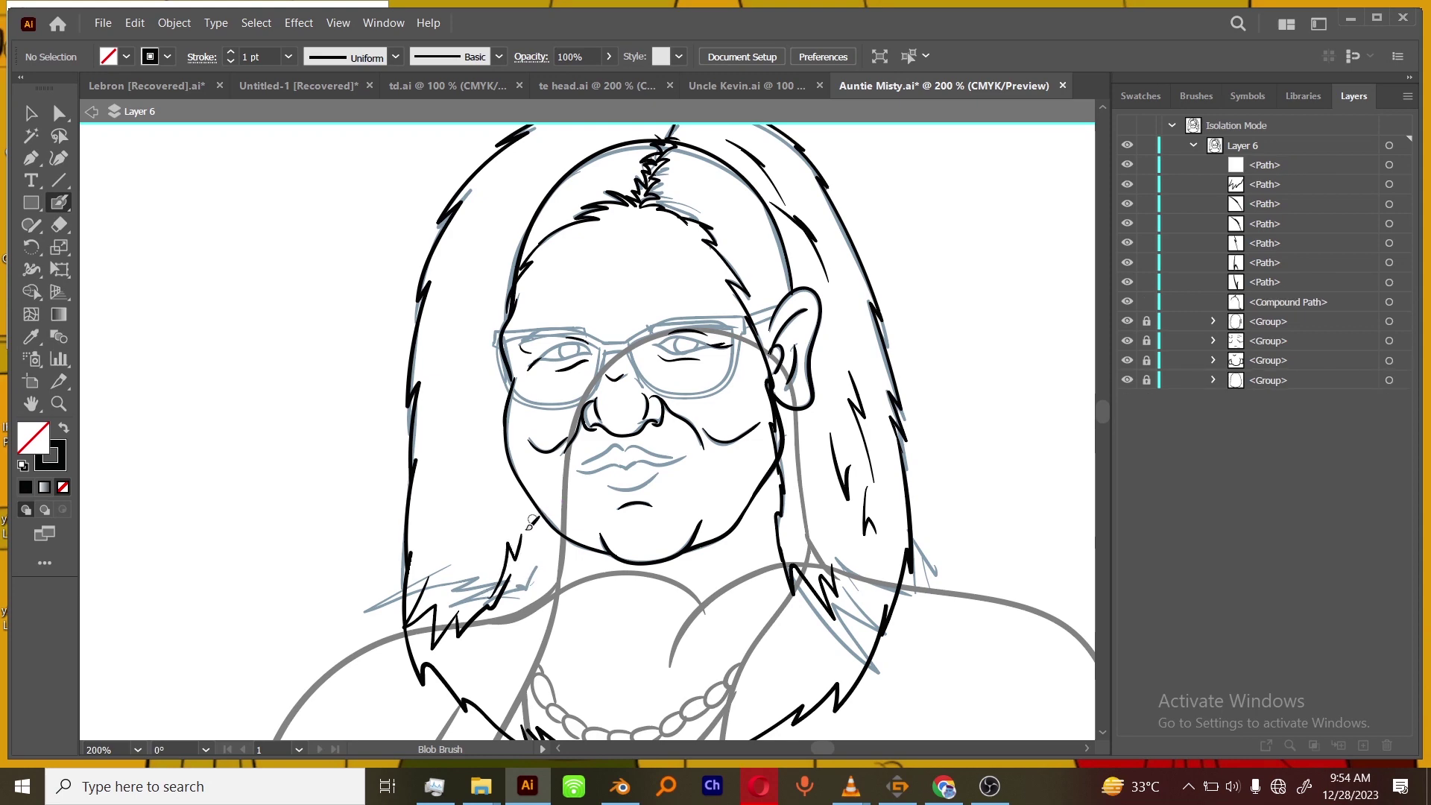
left_click_drag(437, 422, 432, 506)
left_click_drag(459, 345, 472, 348)
Group the inner hairline and strand strokes and lock the group.
key("ctrl+minus")
key("ctrl+minus")
left_click_drag(873, 580, 869, 514)
key("ctrl+plus")
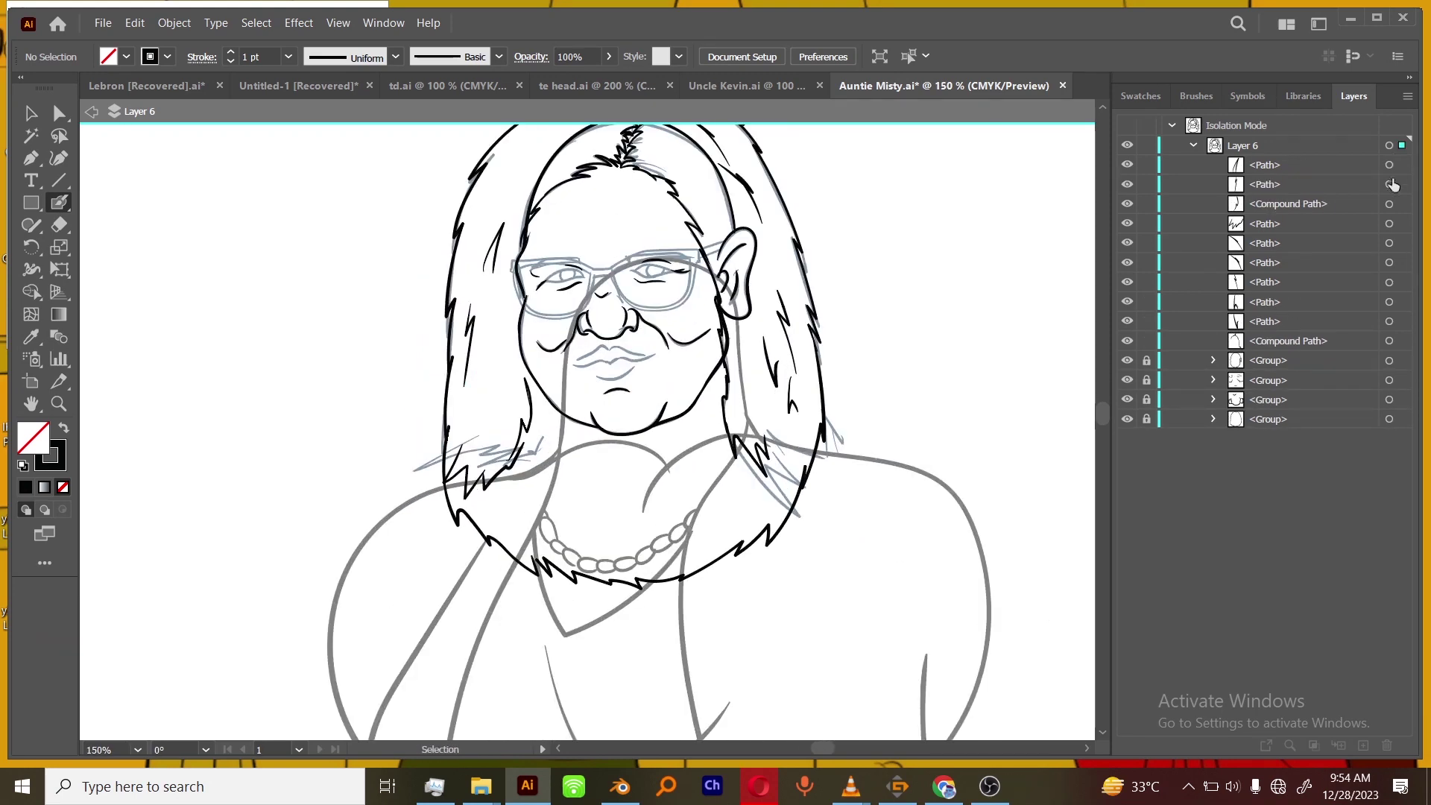
key("ctrl+a")
key("ctrl+g")
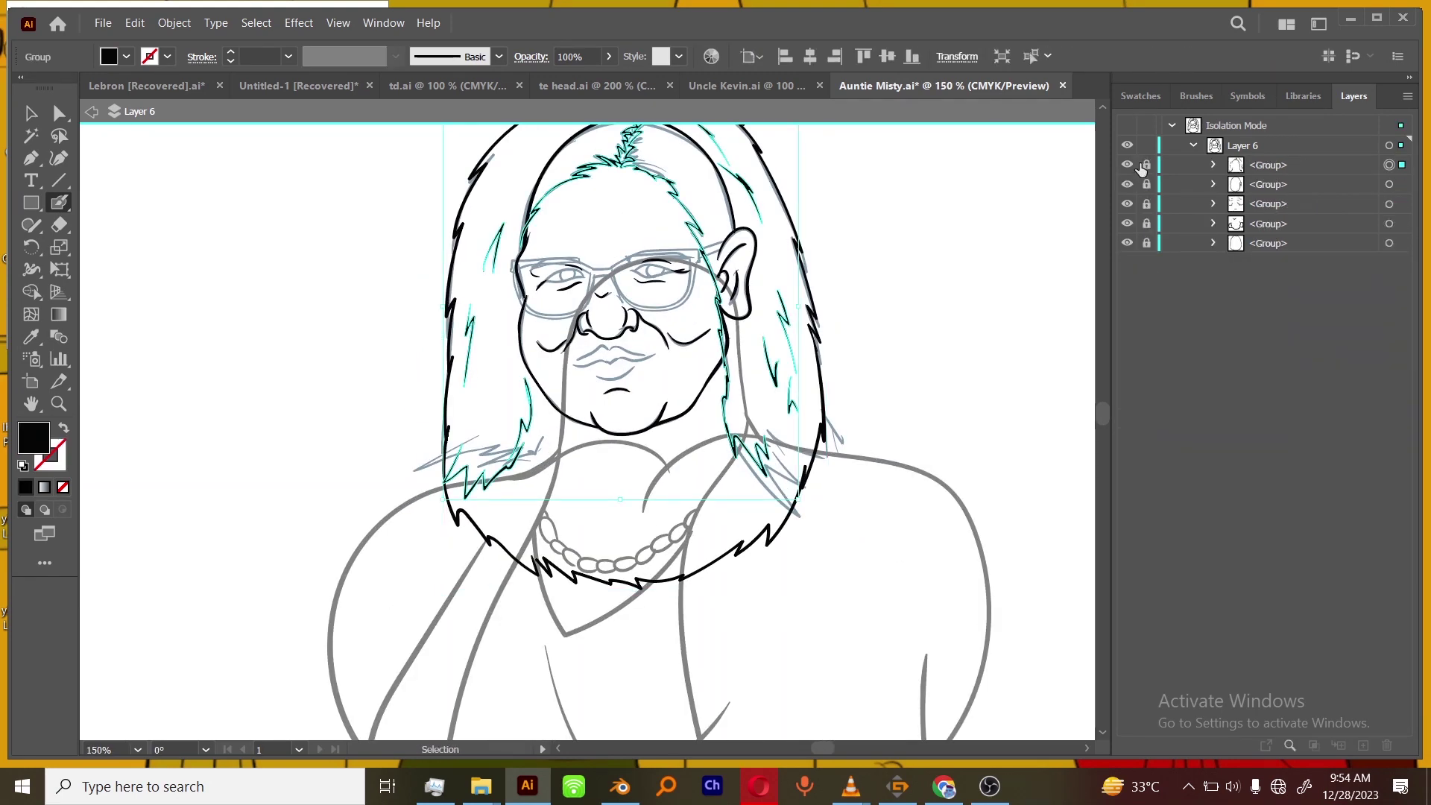
key("ctrl+shift+a")
Ink the glasses' temple arm up to the ear and the hinge corner of the frame.
key("ctrl+plus")
key("ctrl+plus")
key("ctrl+plus")
left_click_drag(857, 473, 863, 592)
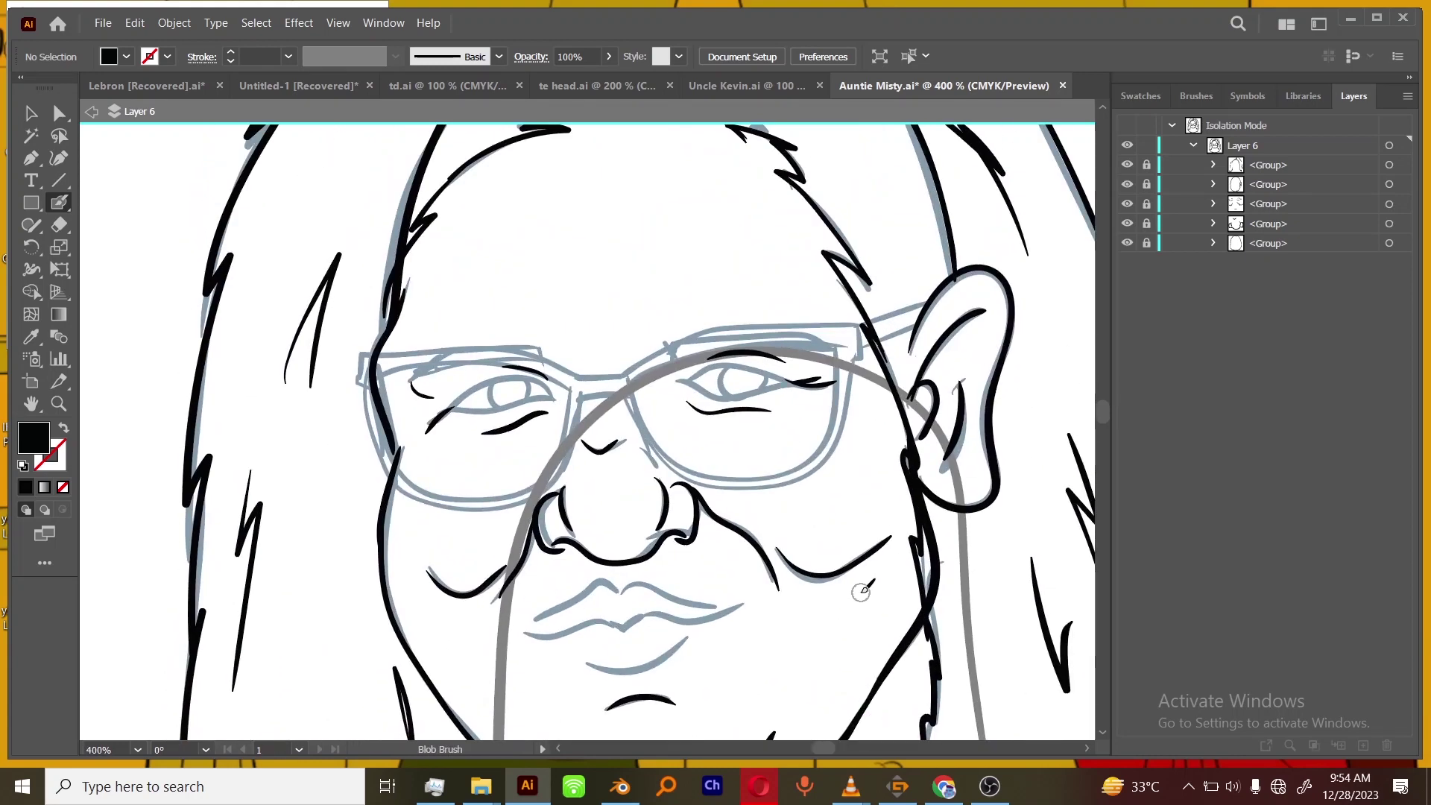
key("ctrl+plus")
key("ctrl+plus")
key("ctrl+plus")
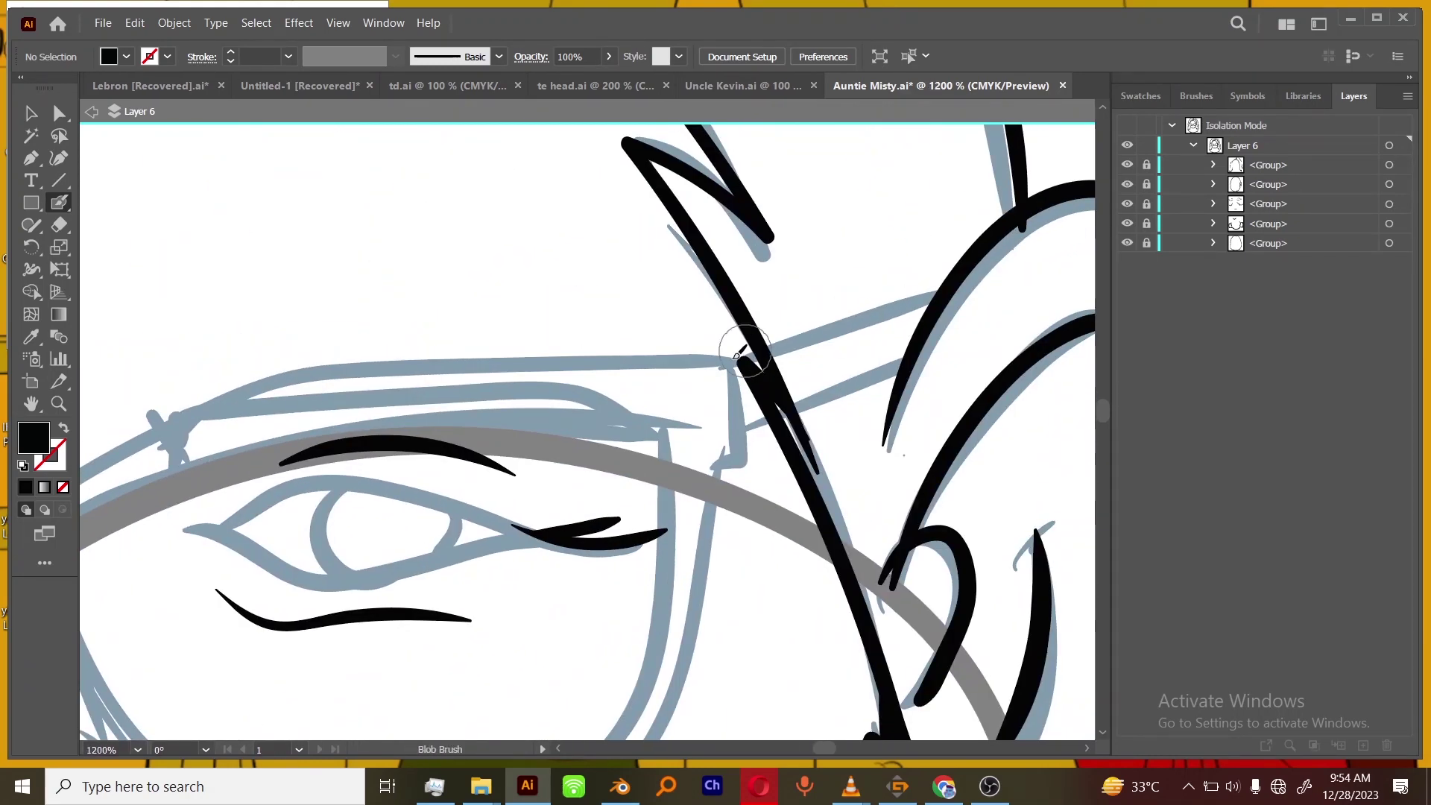
left_click_drag(948, 282, 902, 367)
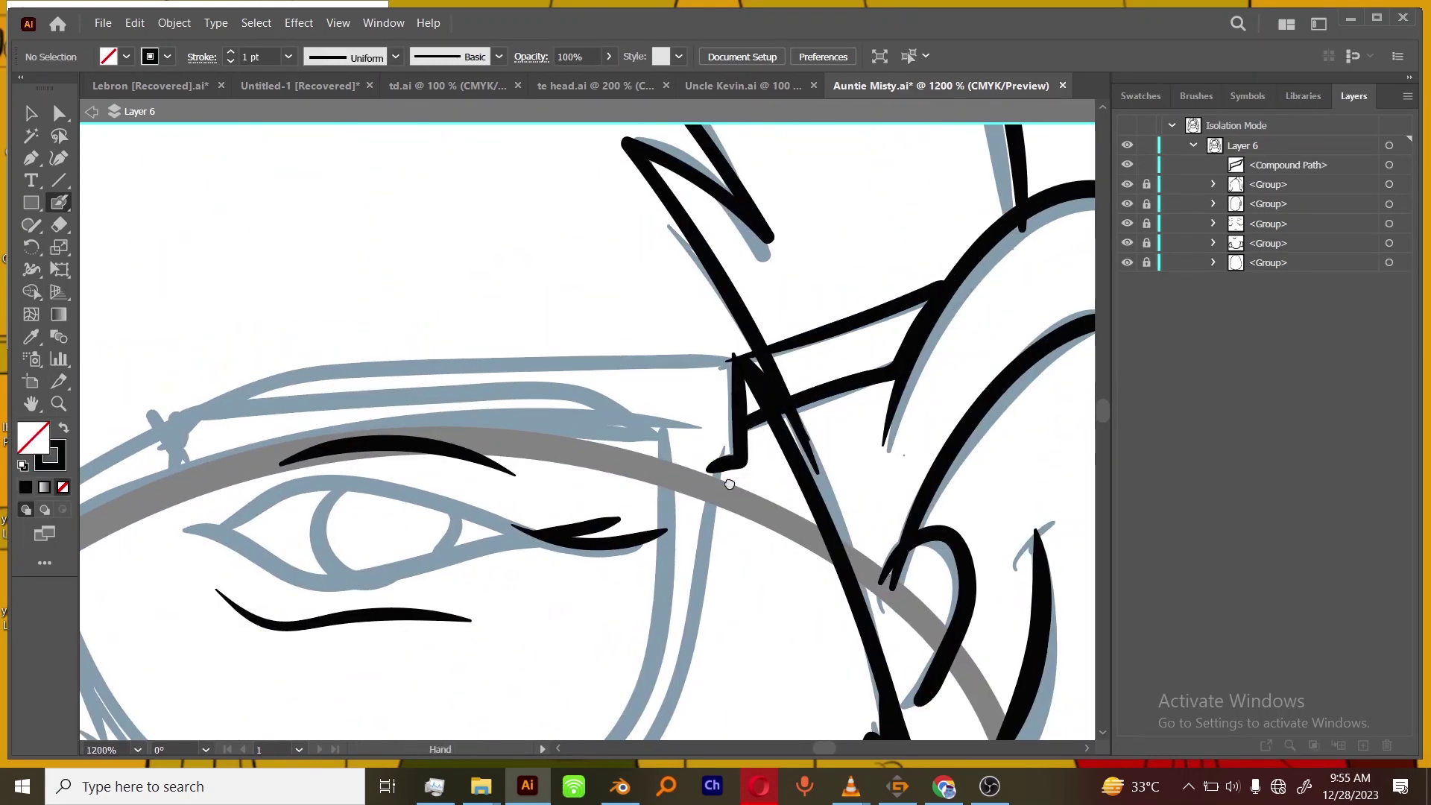
Ink the top edge of the glasses frame across both lenses and the lower edge of the nose bridge.
left_click_drag(729, 485, 1013, 347)
mouse_move(1009, 226)
left_mouse_down()
mouse_move(521, 269)
mouse_move(304, 379)
left_mouse_up()
key("ctrl+minus")
mouse_move(799, 465)
left_mouse_down()
mouse_move(1026, 418)
mouse_move(1168, 411)
left_mouse_up()
left_click_drag(778, 339, 717, 337)
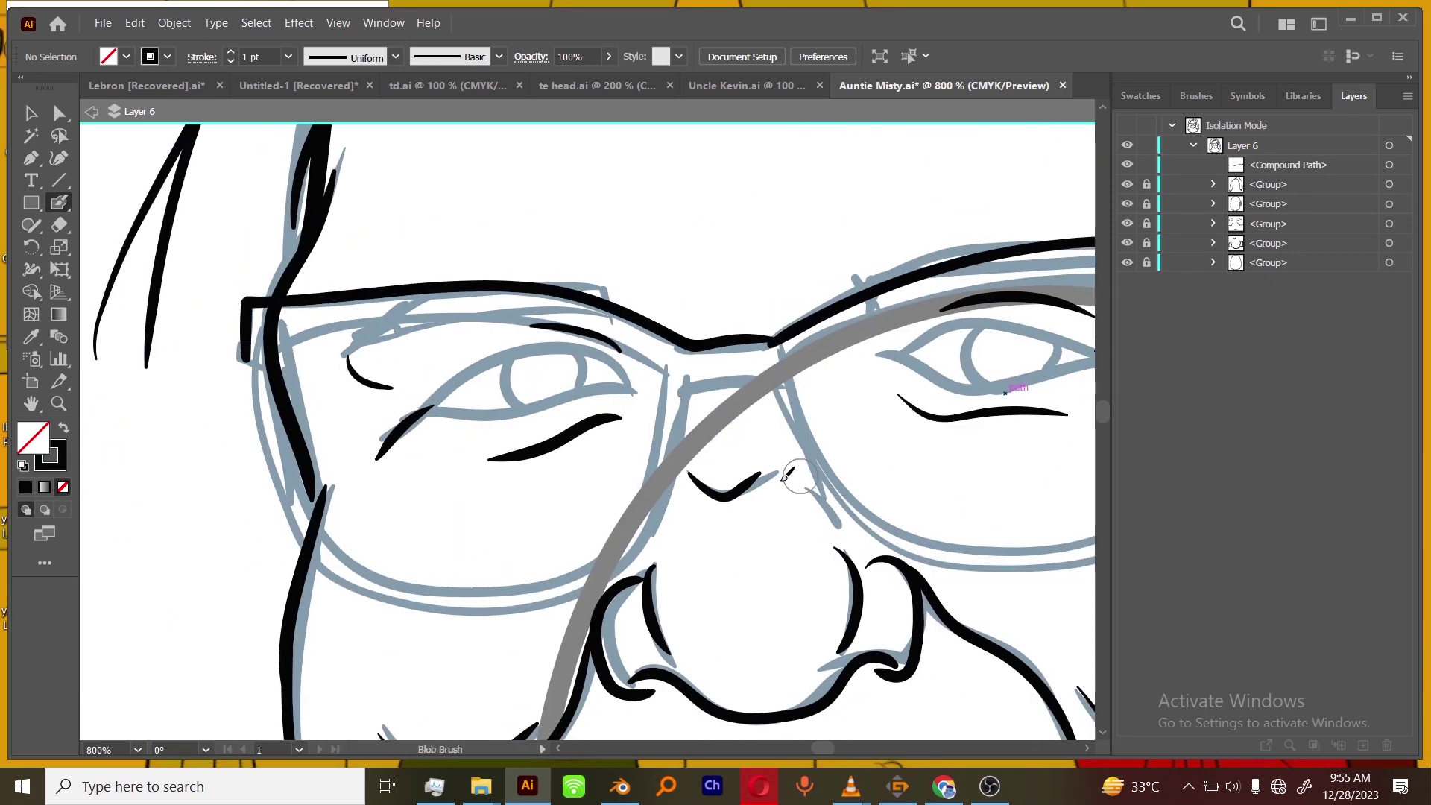
left_click_drag(694, 386, 678, 404)
Ink the outer and inner rims of both glasses lenses.
mouse_move(909, 626)
left_mouse_down()
mouse_move(789, 584)
mouse_move(677, 584)
left_mouse_up()
left_click_drag(1000, 275, 989, 360)
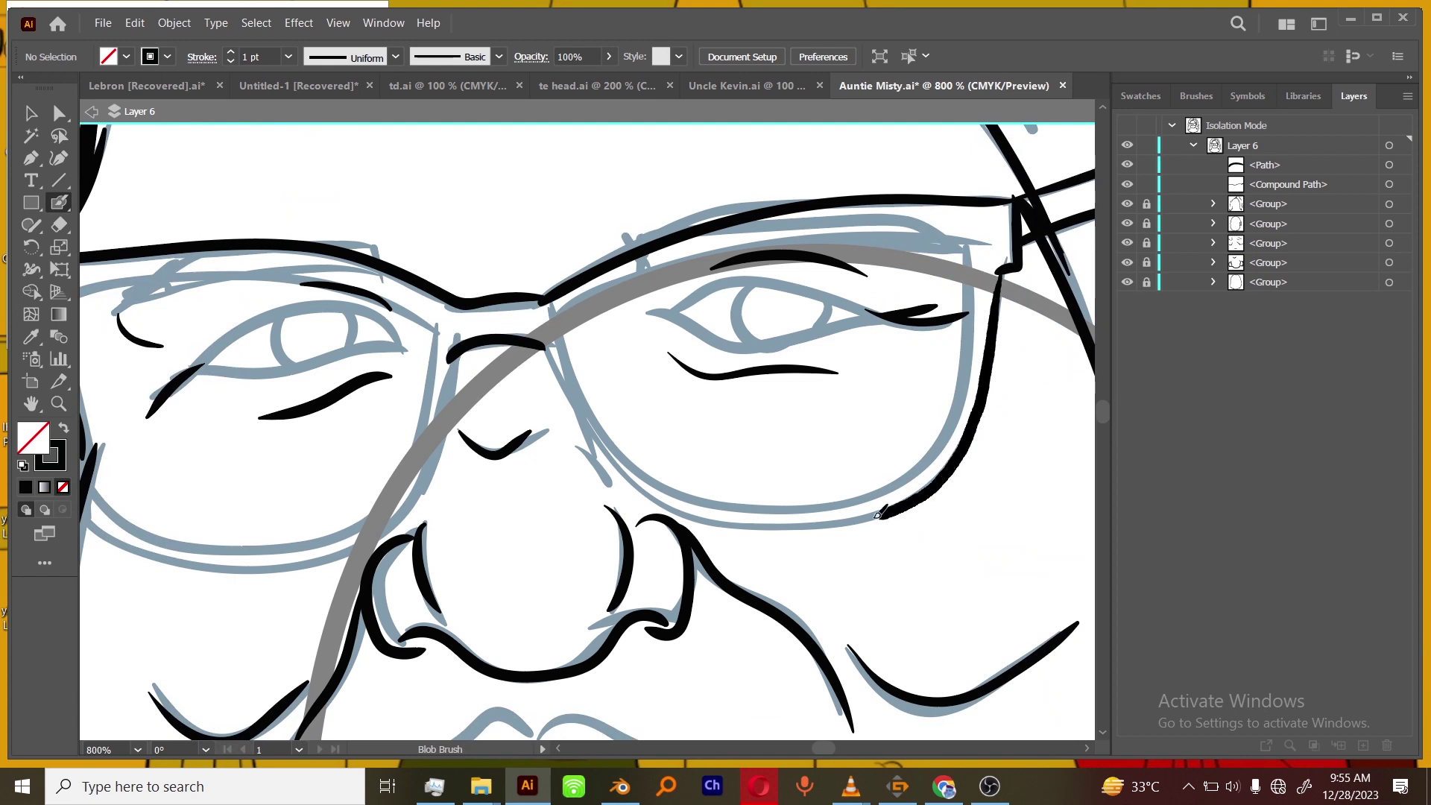
left_click_drag(547, 341, 543, 344)
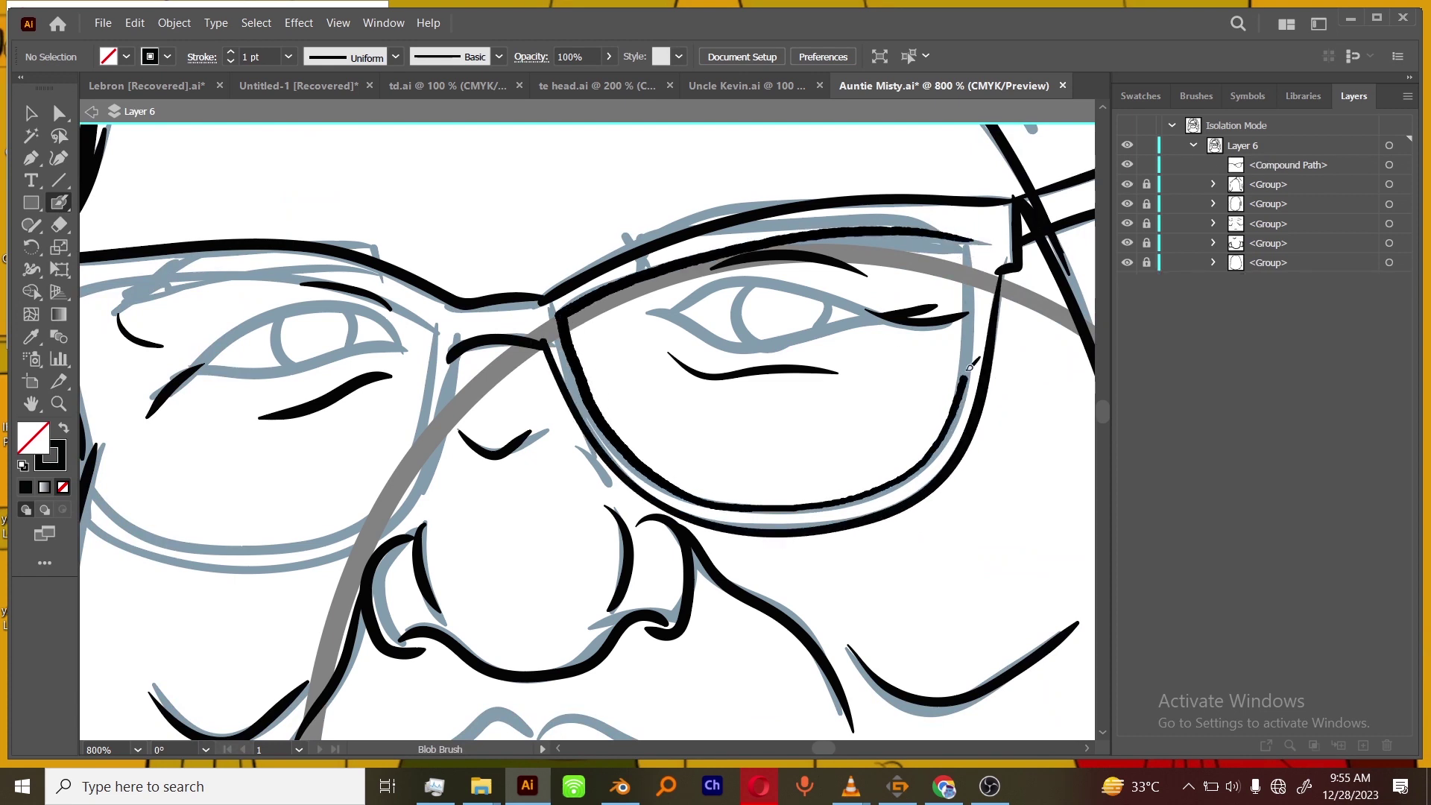
mouse_move(447, 325)
left_mouse_down()
mouse_move(709, 280)
mouse_move(697, 287)
left_mouse_up()
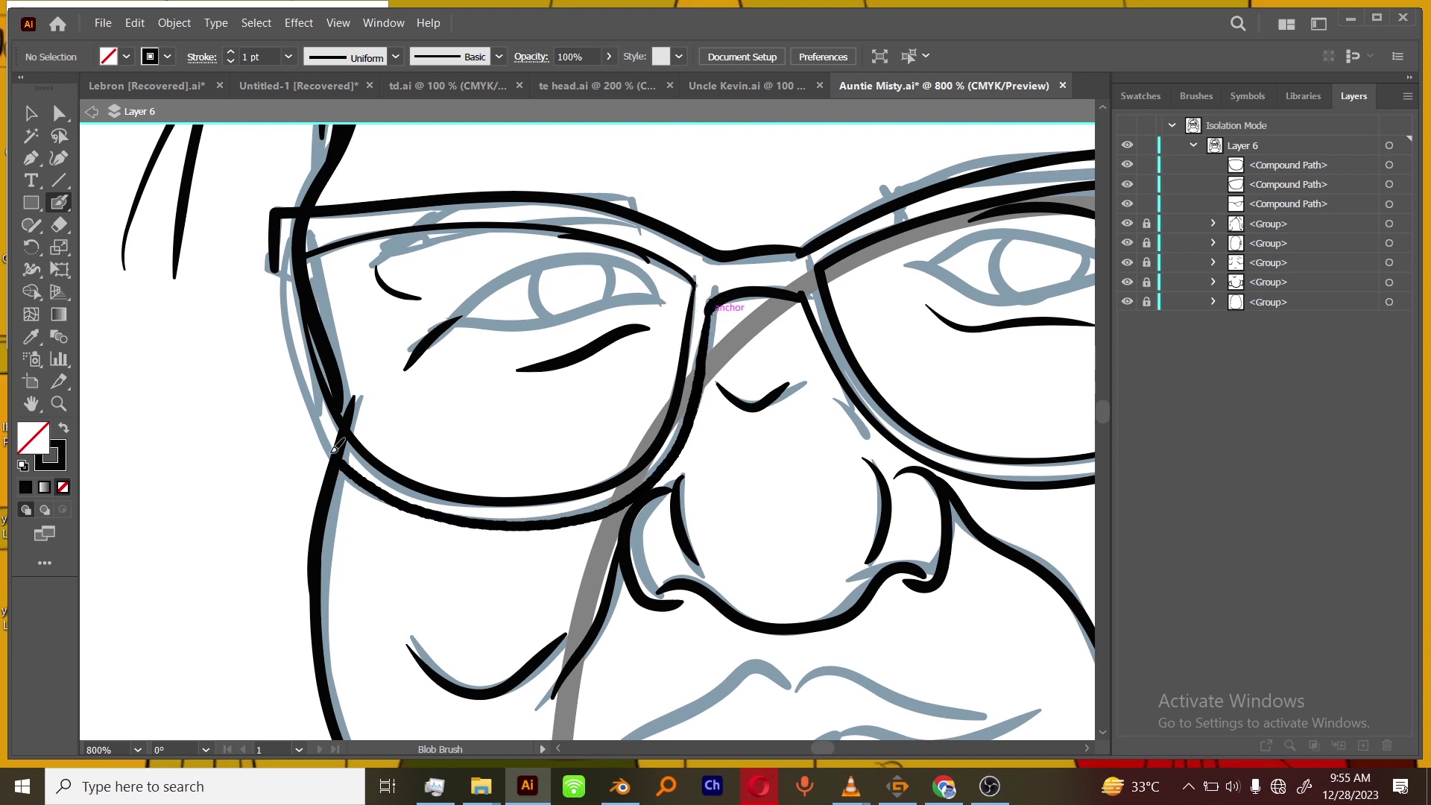
Group the glasses frame strokes and lock the group.
key("ctrl+minus")
left_click_drag(916, 574, 808, 589)
left_click(1388, 145)
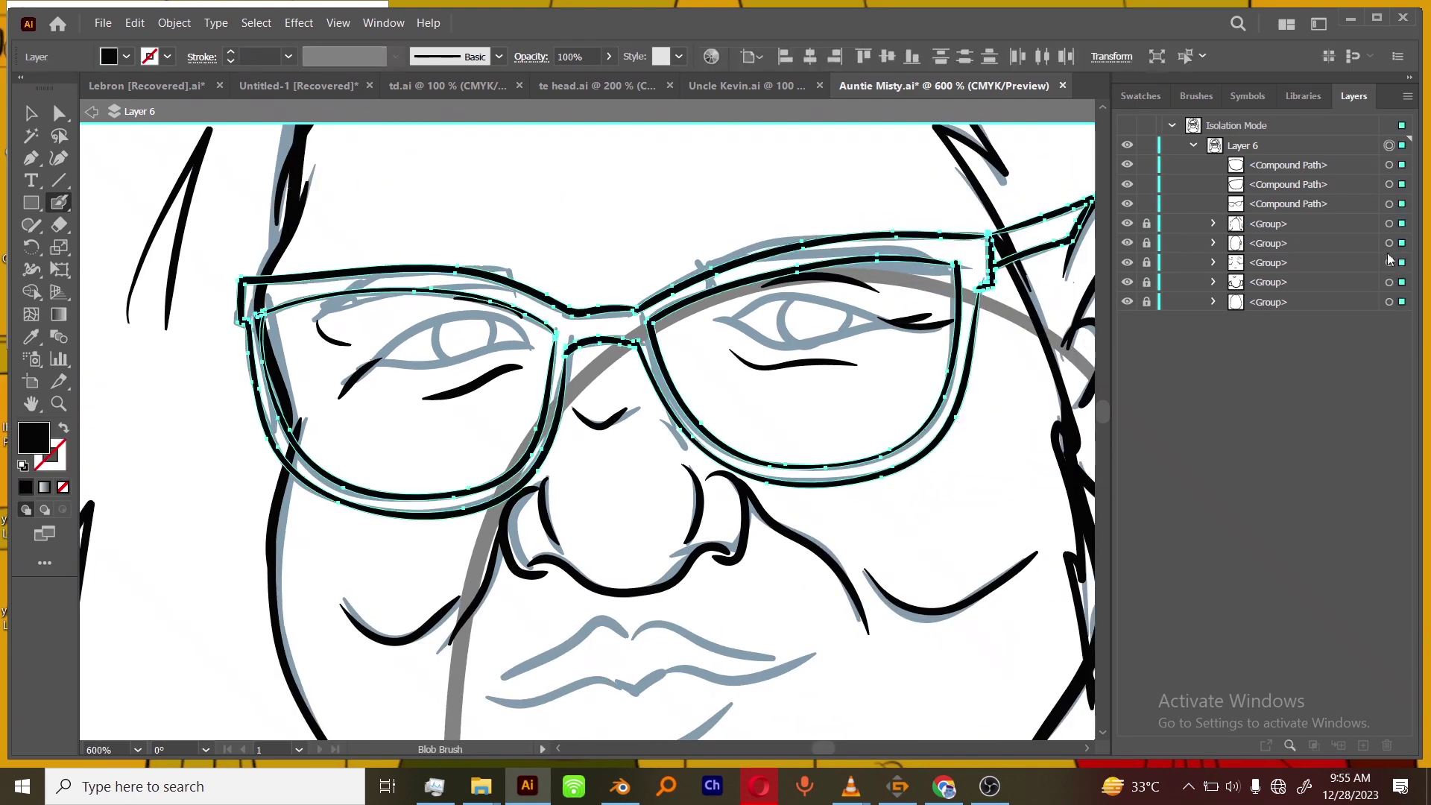
key("ctrl+g")
key("ctrl+shift+a")
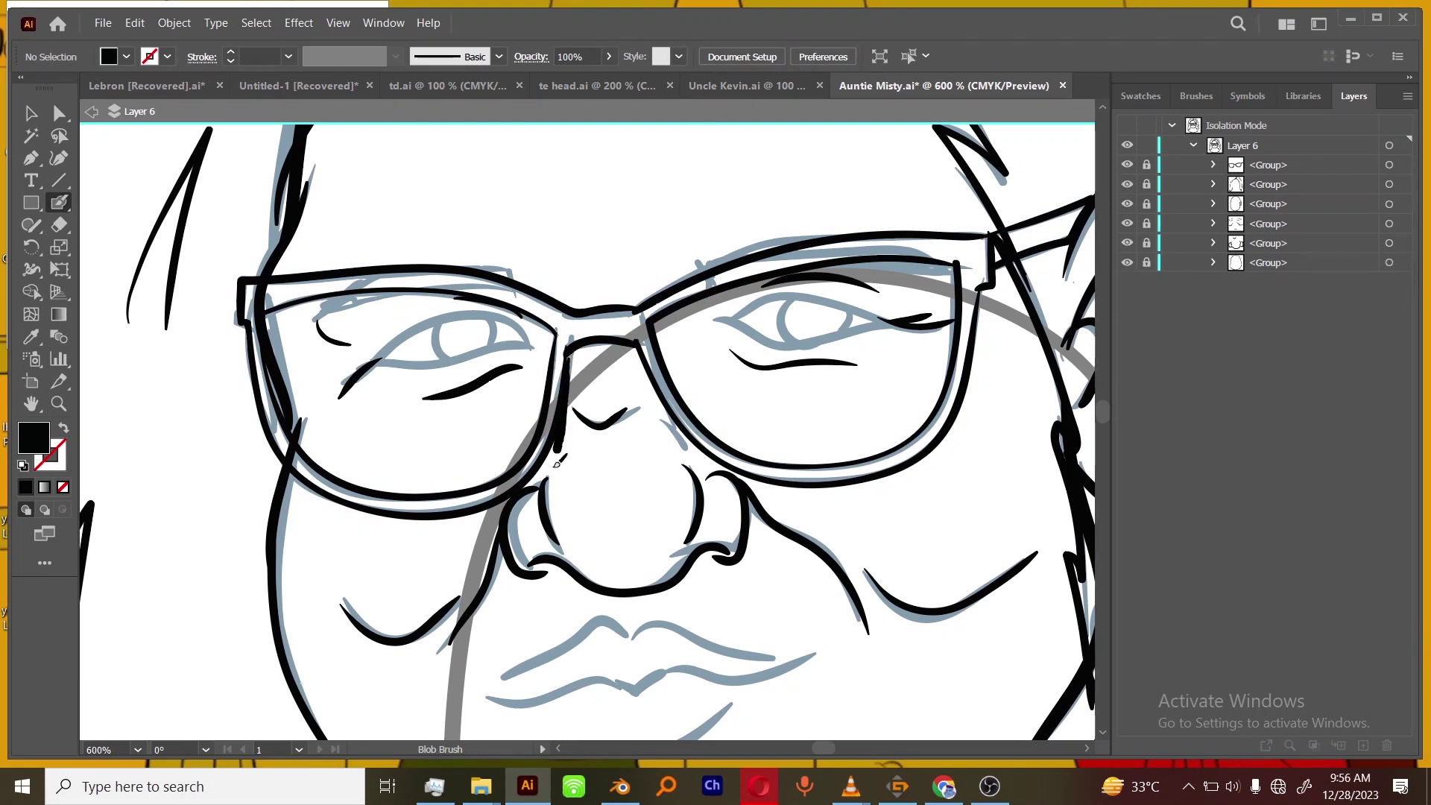
Ink the side line of the nose below the glasses bridge and move it into the facial line group above the outer hair.
left_click_drag(557, 463, 548, 474)
left_click(1276, 165)
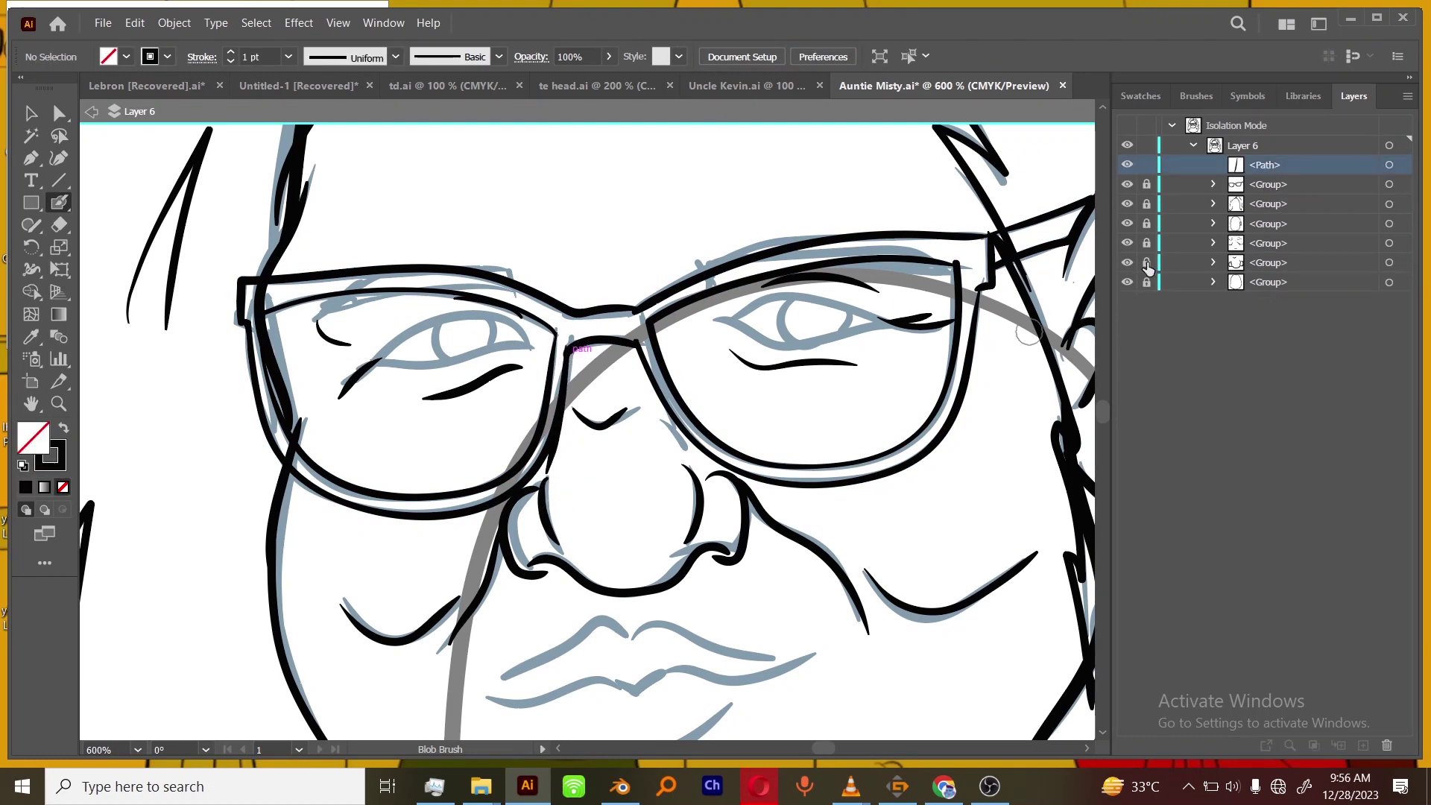
left_click_drag(1276, 166, 1272, 262)
Leave isolation mode and save the document.
key("Escape")
key("ctrl+s")
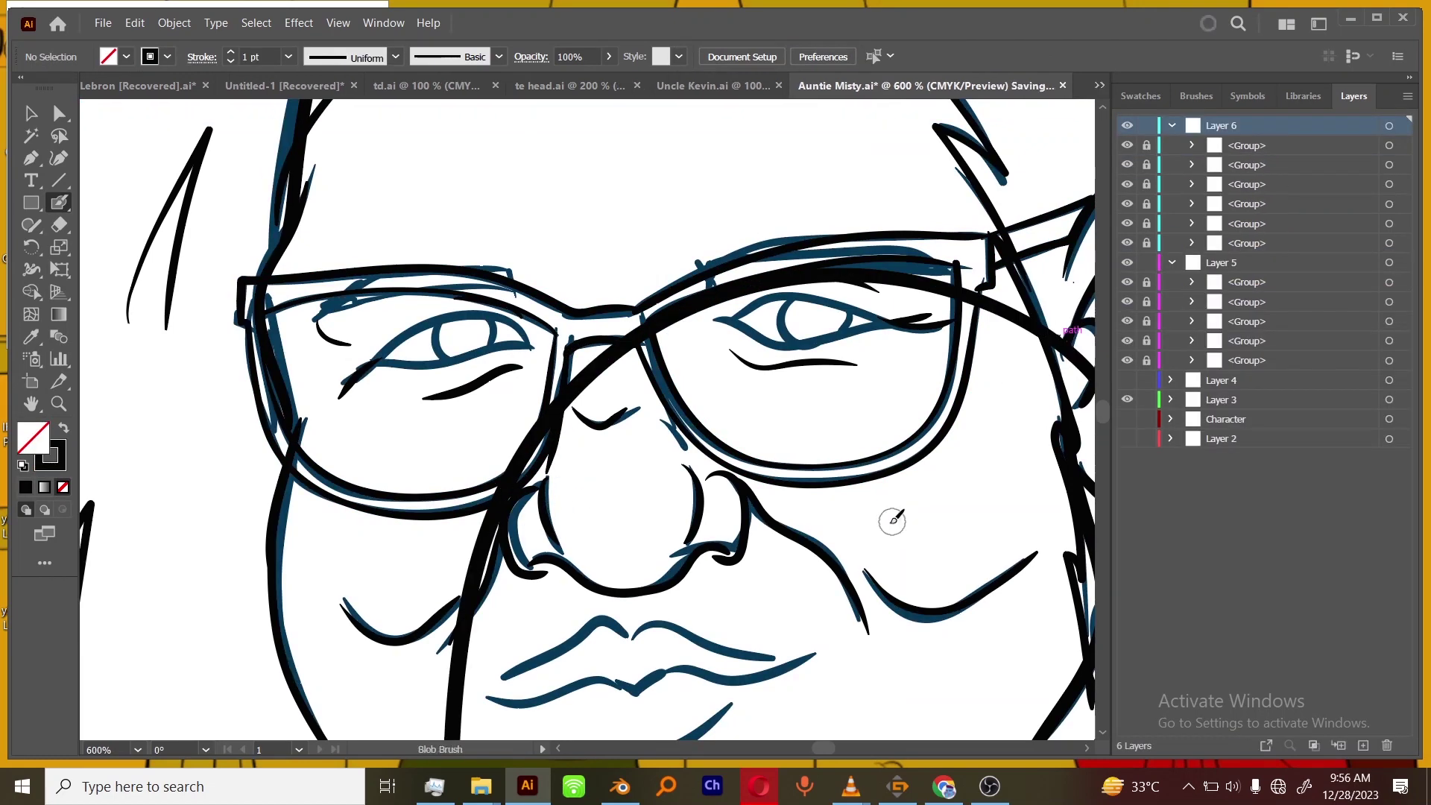
Add a new layer above Layer 6 and enter isolation mode on it.
key("ctrl+minus")
key("ctrl+minus")
key("ctrl+minus")
key("ctrl+equal")
key("ctrl+minus")
mouse_move(894, 520)
left_mouse_down()
mouse_move(884, 575)
mouse_move(856, 483)
mouse_move(885, 520)
left_mouse_up()
key("ctrl+minus")
key("ctrl+minus")
key("ctrl+equal")
key("ctrl+equal")
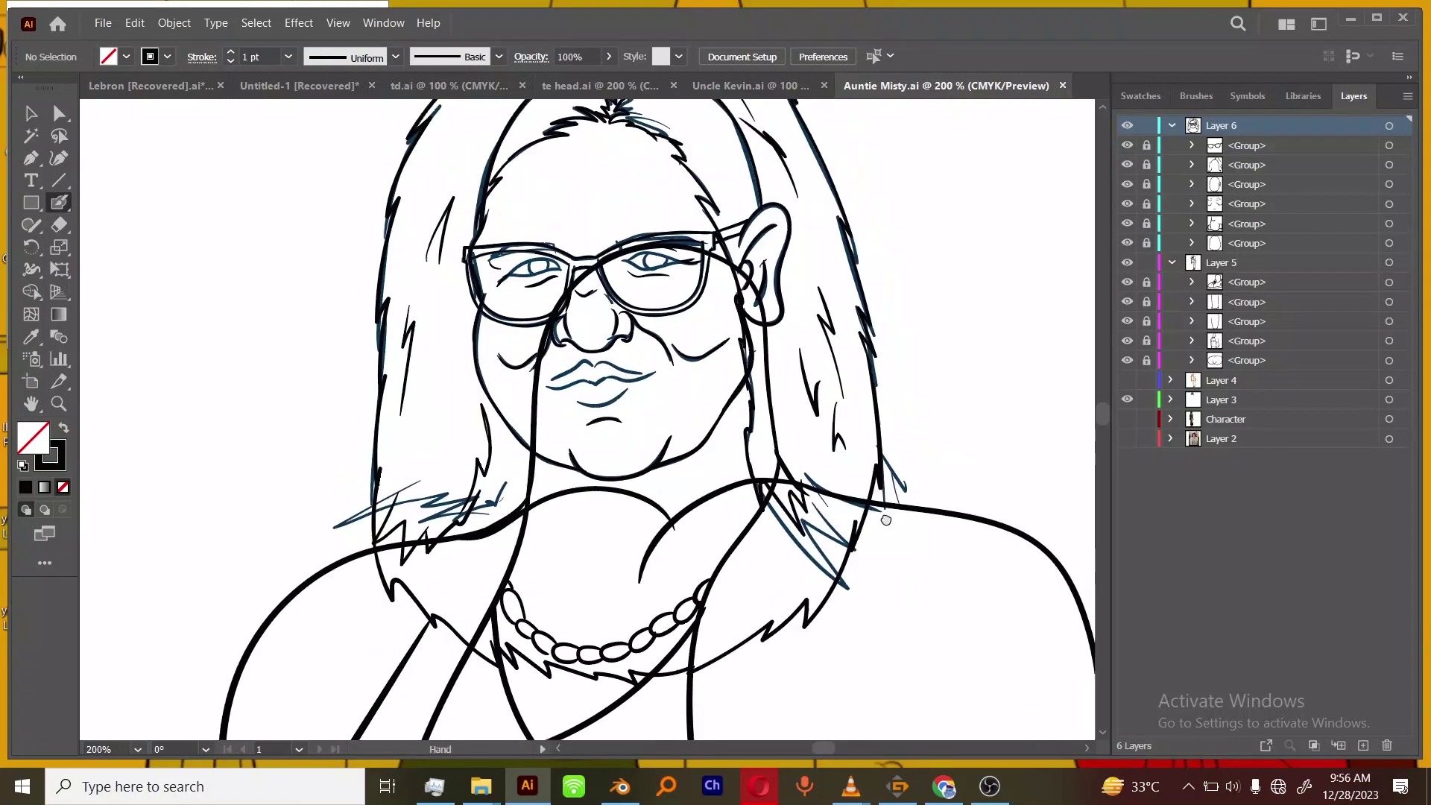
scroll(886, 520, "up", 3)
scroll(898, 475, "up", 2)
left_click(1362, 744)
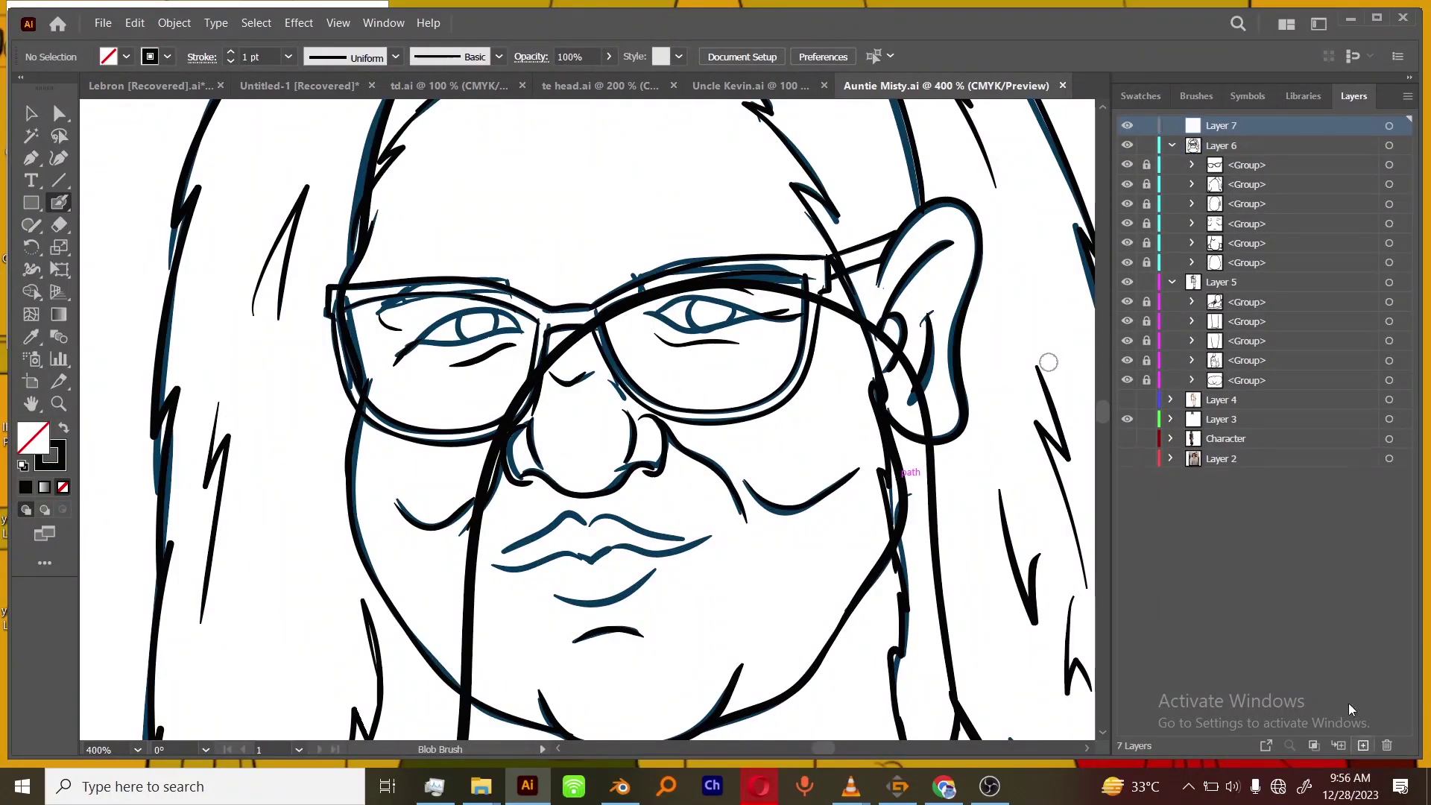
left_click(1407, 96)
left_click(1295, 237)
Ink a round iris, a small pupil ring and short radial marks in each eye on Layer 7.
key("ctrl+equal")
key("ctrl+equal")
key("ctrl+equal")
left_click_drag(890, 130, 853, 412)
left_click_drag(796, 371, 874, 474)
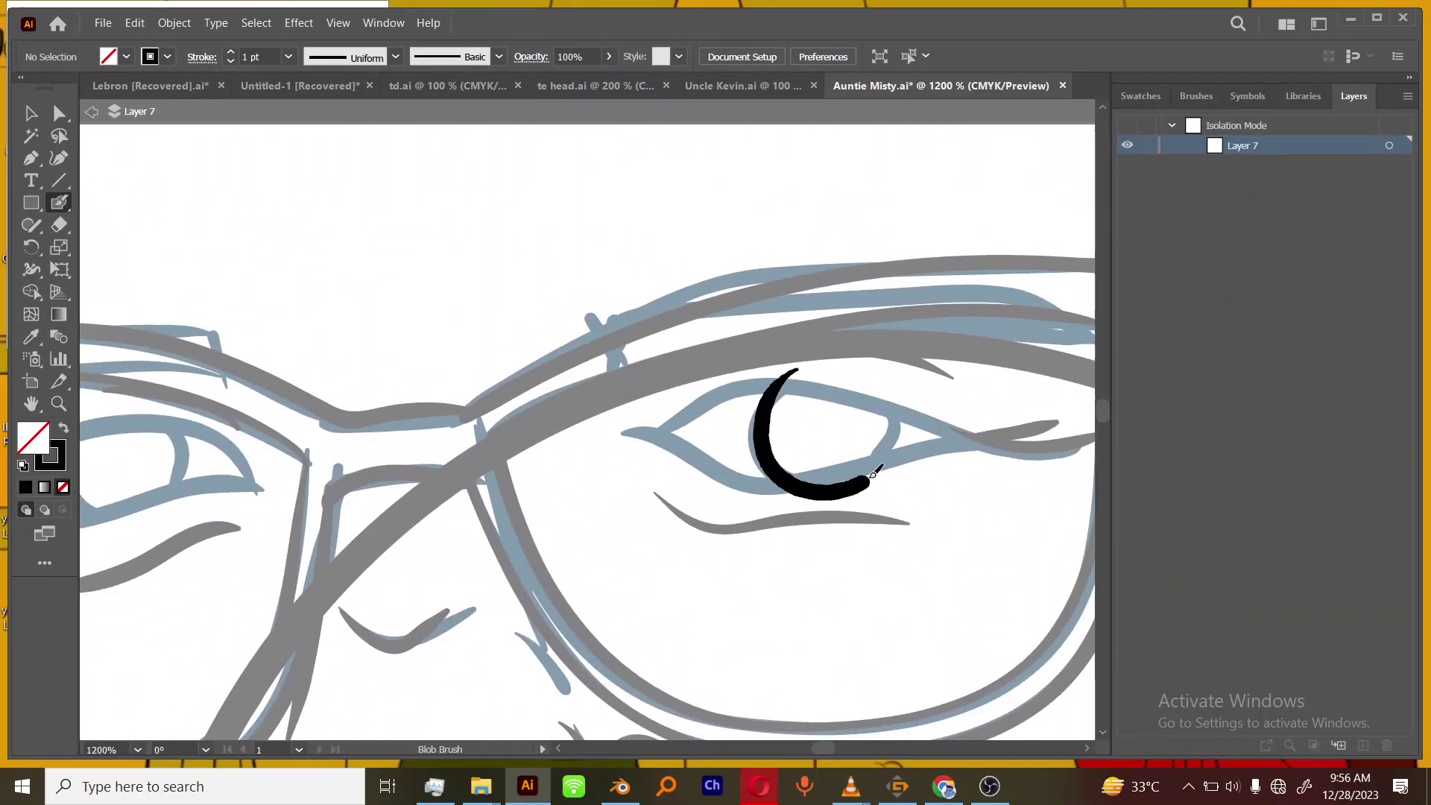
left_click_drag(790, 418, 907, 470)
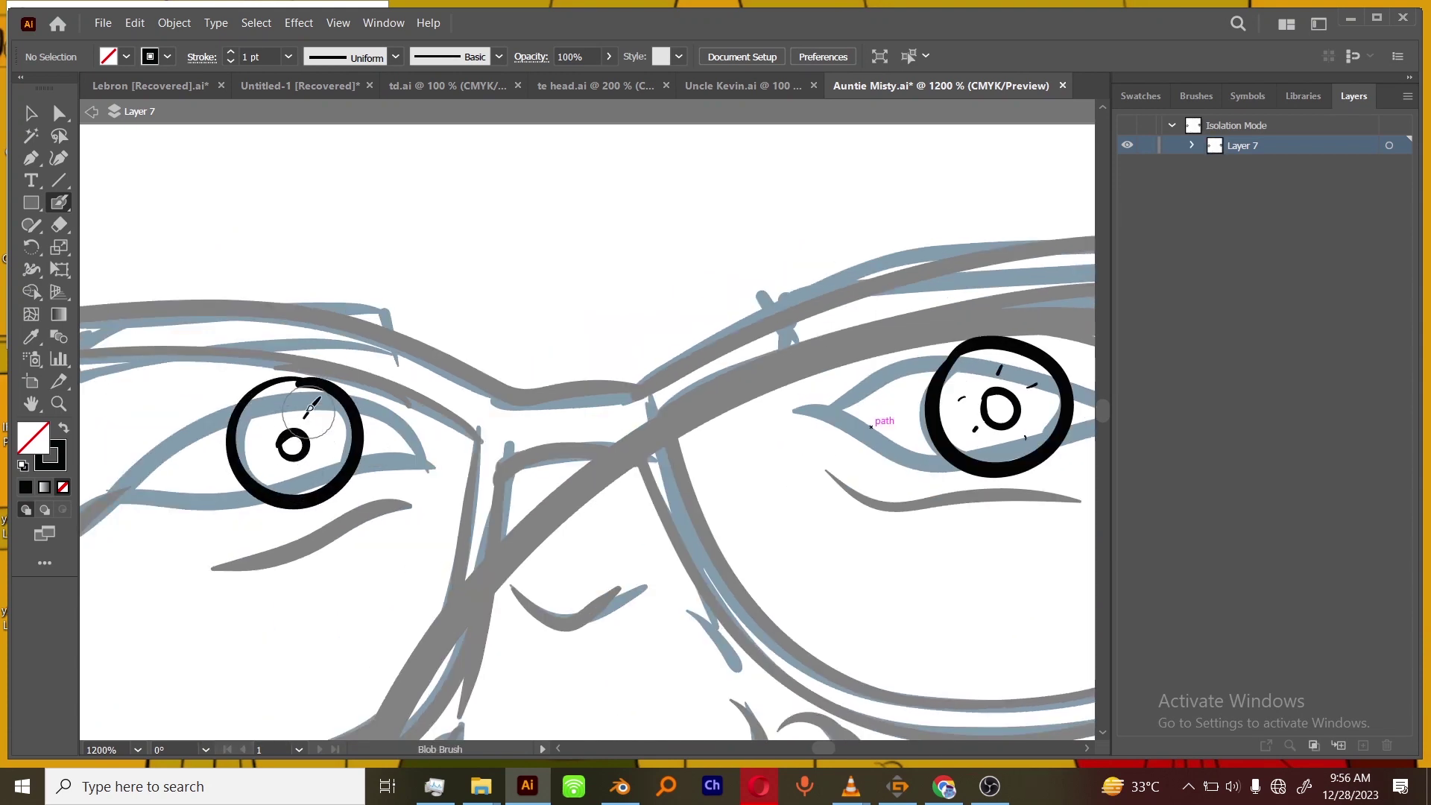
Group all the iris and pupil strokes of both eyes and lock the group.
key("ctrl+minus")
key("ctrl+minus")
key("ctrl+equal")
left_click(1389, 145)
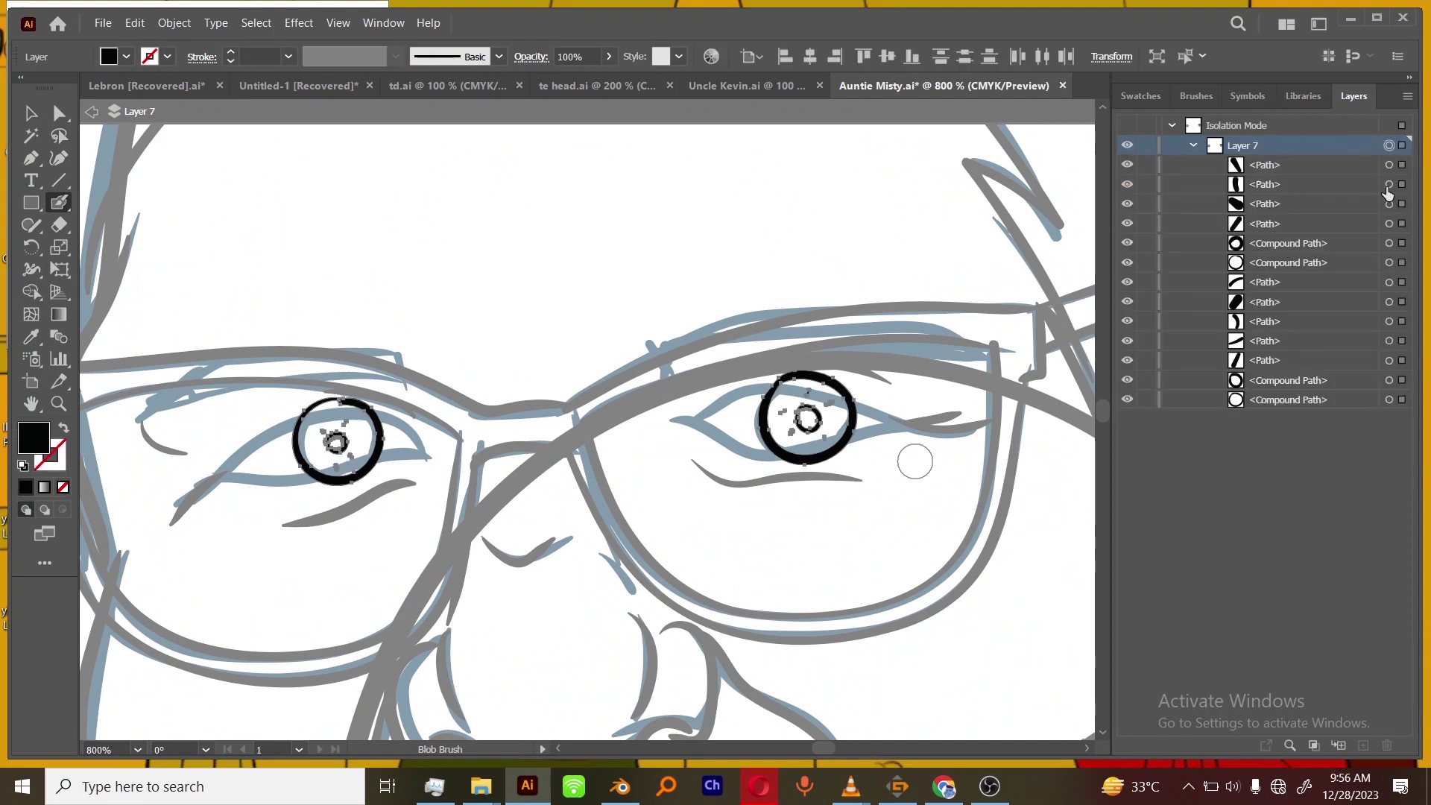
key("ctrl+g")
left_click(1155, 167)
Ink the open eyelid outline of both eyes over the sketch, group the two outlines and lock the group.
scroll(824, 479, "up", 3)
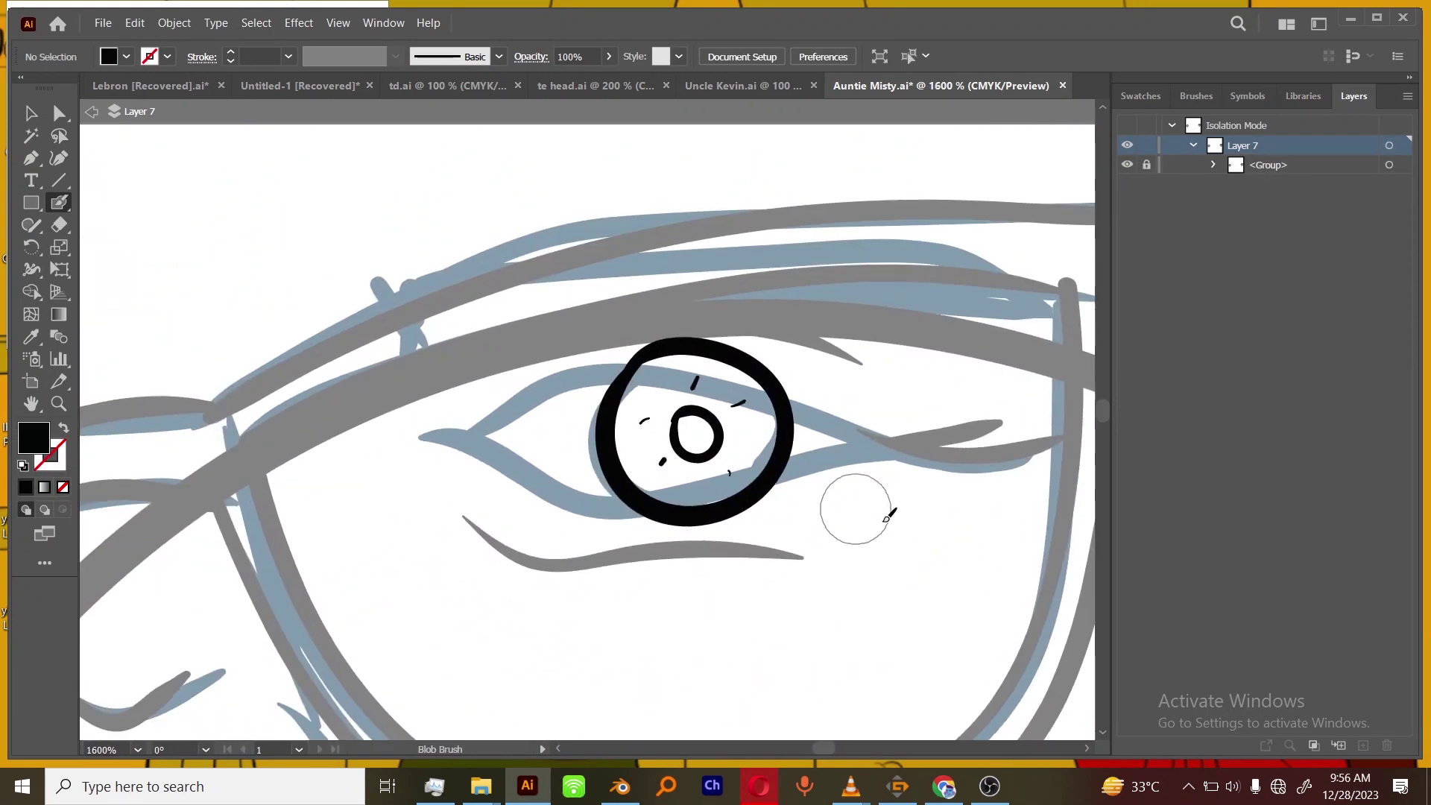
mouse_move(865, 431)
left_mouse_down()
mouse_move(679, 377)
mouse_move(415, 423)
mouse_move(641, 488)
mouse_move(403, 431)
left_mouse_up()
left_click_drag(169, 554, 940, 451)
mouse_move(695, 396)
left_mouse_down()
mouse_move(669, 347)
mouse_move(443, 320)
mouse_move(256, 453)
left_mouse_up()
mouse_move(697, 398)
left_mouse_down()
mouse_move(680, 388)
mouse_move(277, 442)
left_mouse_up()
left_click_drag(521, 403, 458, 410)
key("ctrl+a")
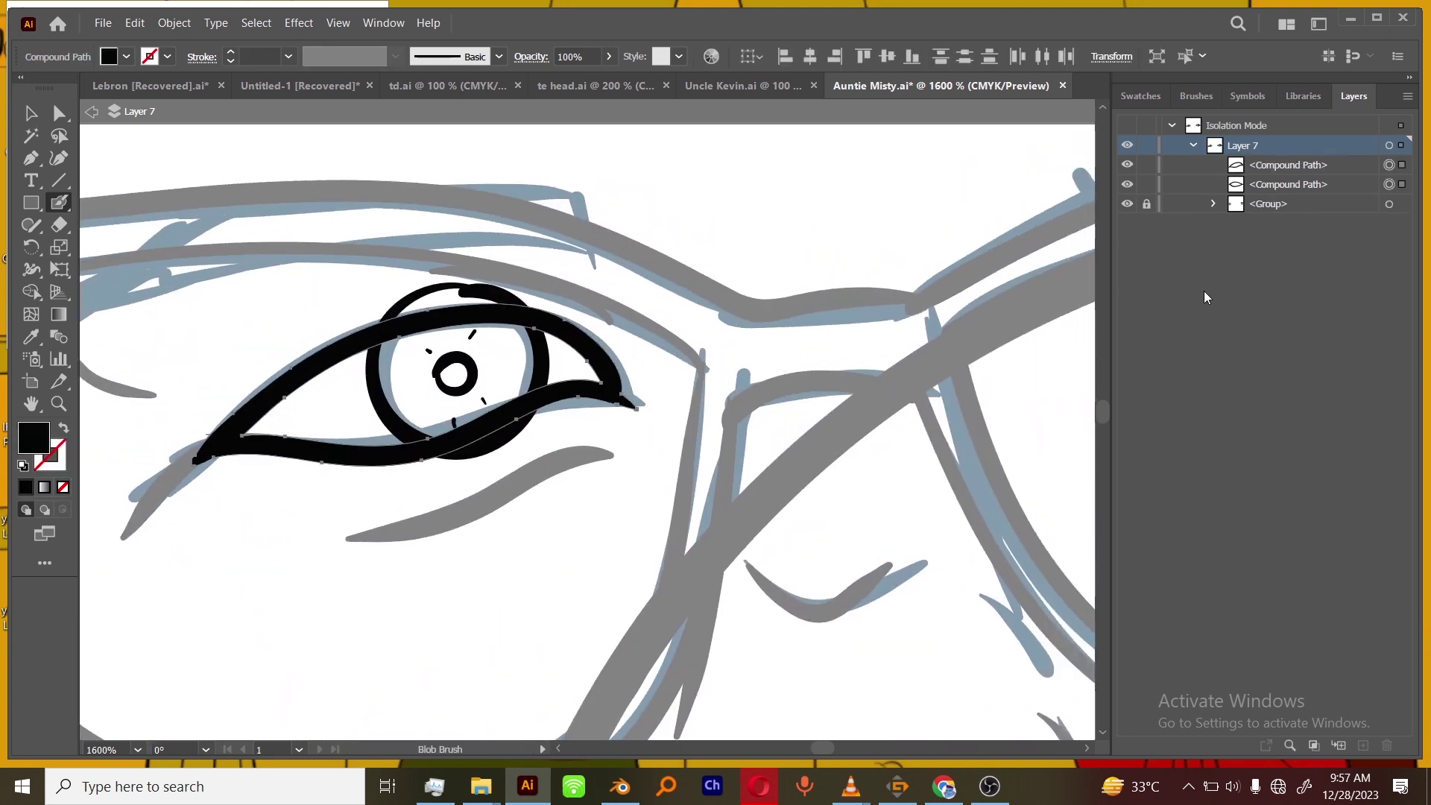
key("ctrl+g")
left_click(1146, 164)
Ink a second, wider-open eyelid outline around the first one on both eyes.
left_click_drag(445, 462, 195, 458)
key("shift+x")
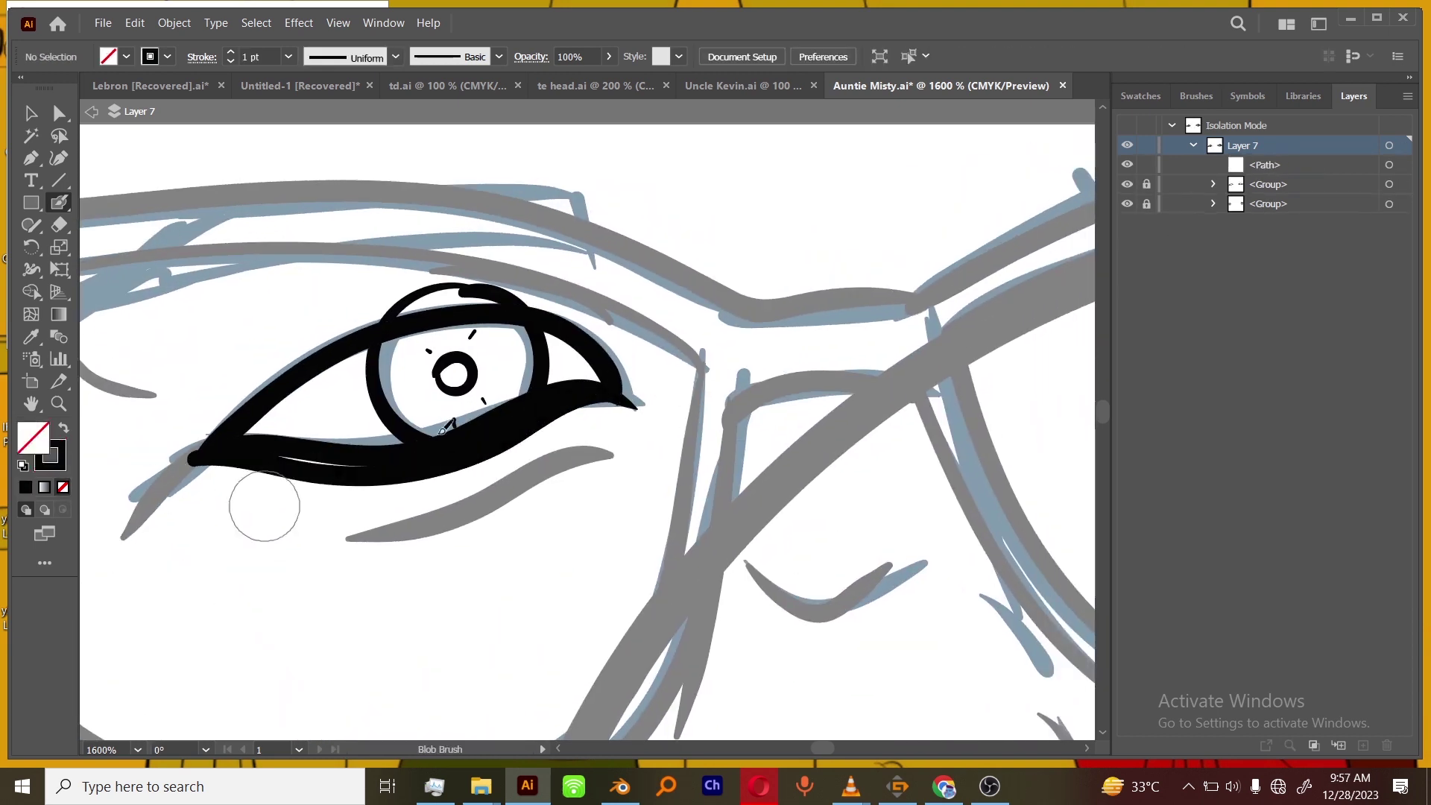
left_click_drag(546, 305, 196, 458)
left_click_drag(903, 555, 272, 598)
key("ctrl+=")
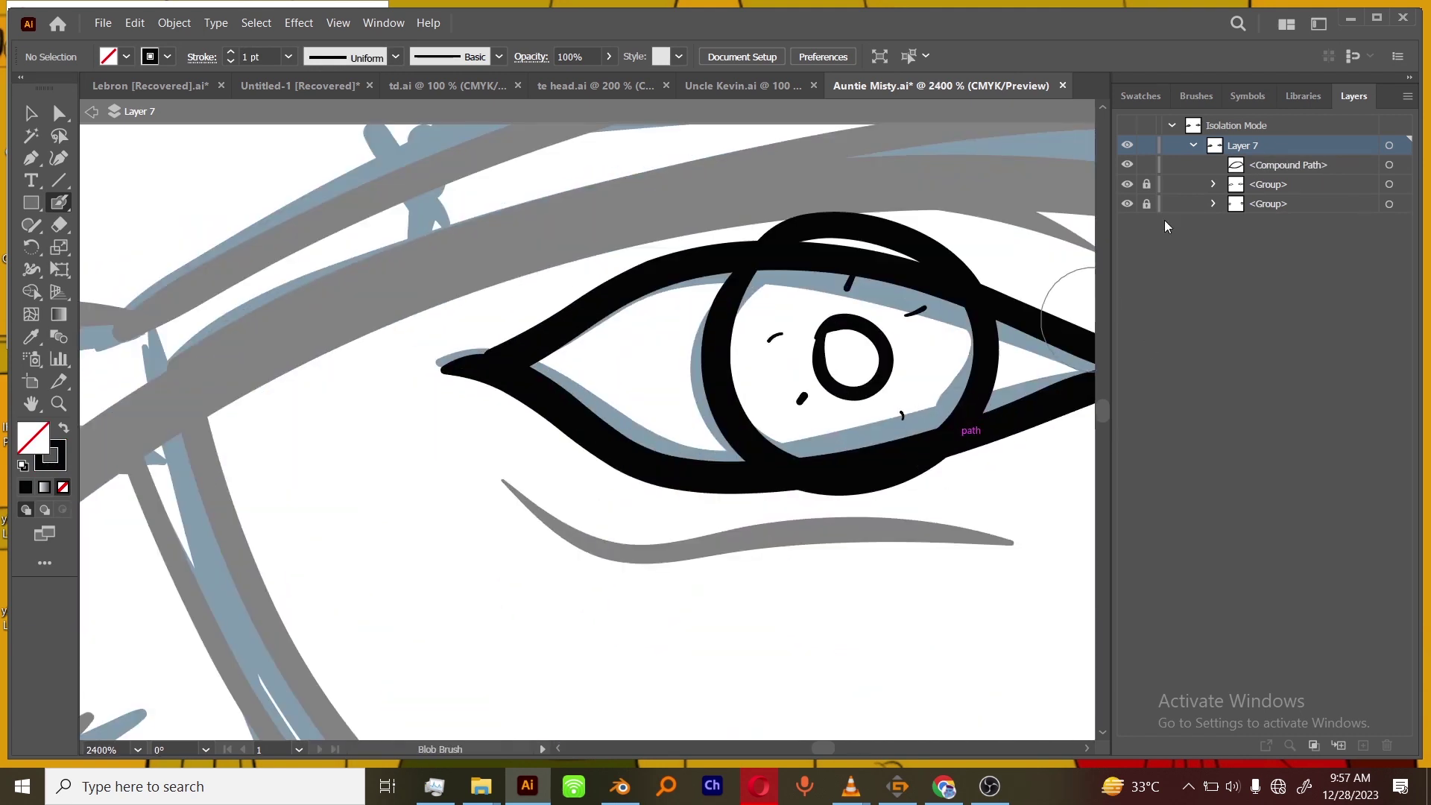
left_click_drag(1059, 362, 837, 415)
left_click_drag(452, 294, 217, 423)
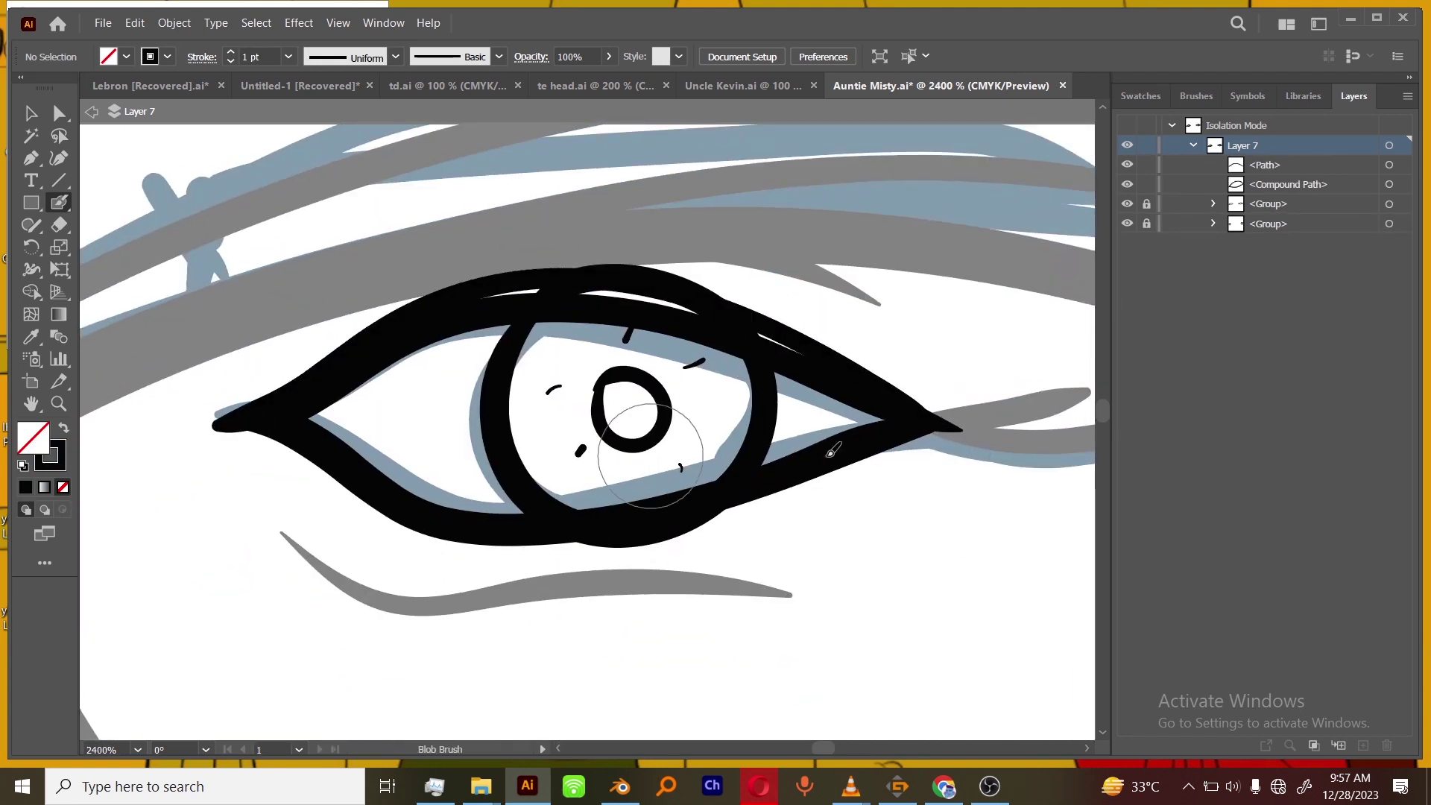
mouse_move(958, 429)
left_mouse_down()
mouse_move(894, 440)
mouse_move(716, 521)
mouse_move(211, 444)
left_mouse_up()
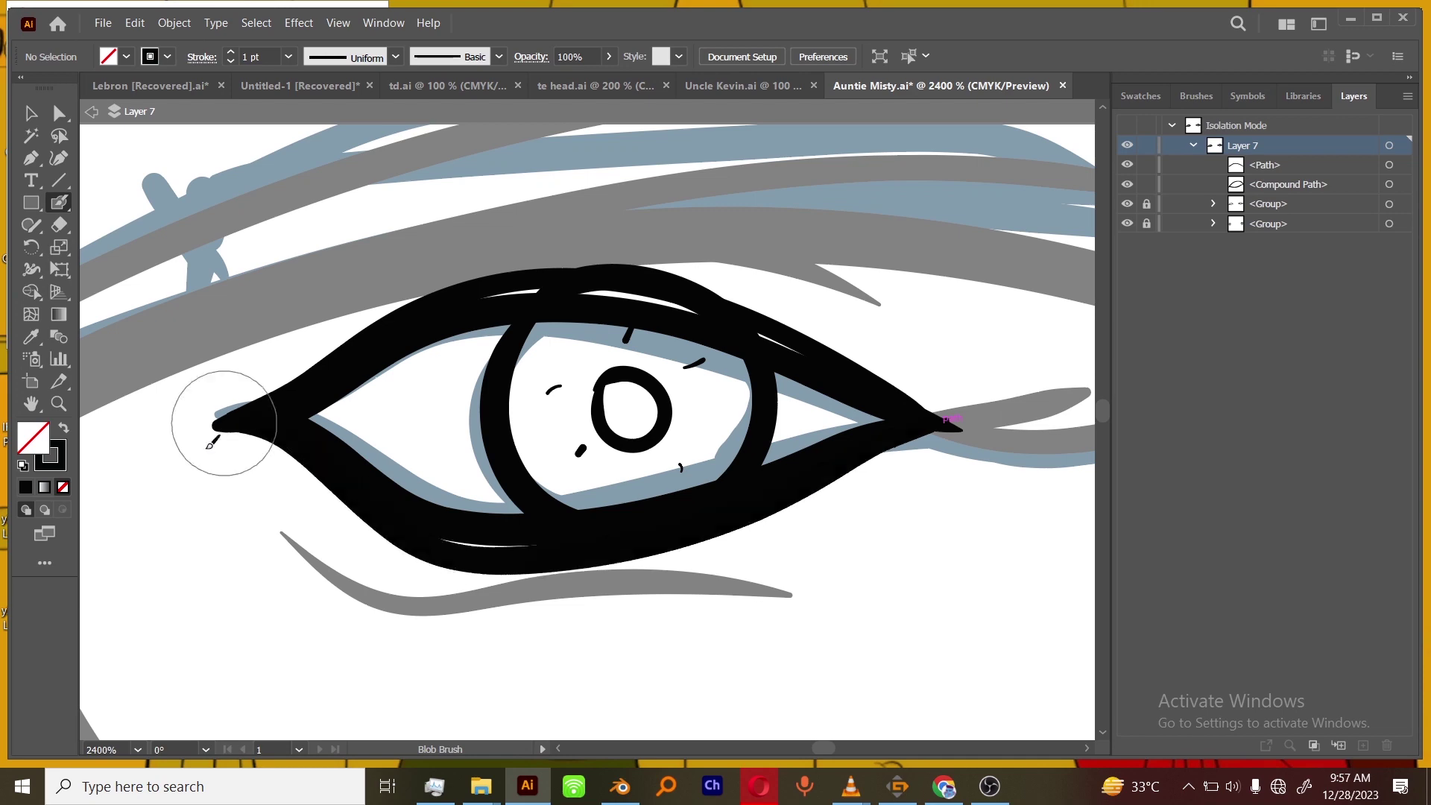
Group the wider eyelid outlines, move them below the first outline group, and unlock and hide that first group.
left_click(1398, 183, "shift")
key("ctrl+g")
left_click_drag(1241, 168, 1262, 195)
left_click(1147, 165)
left_click(1127, 165)
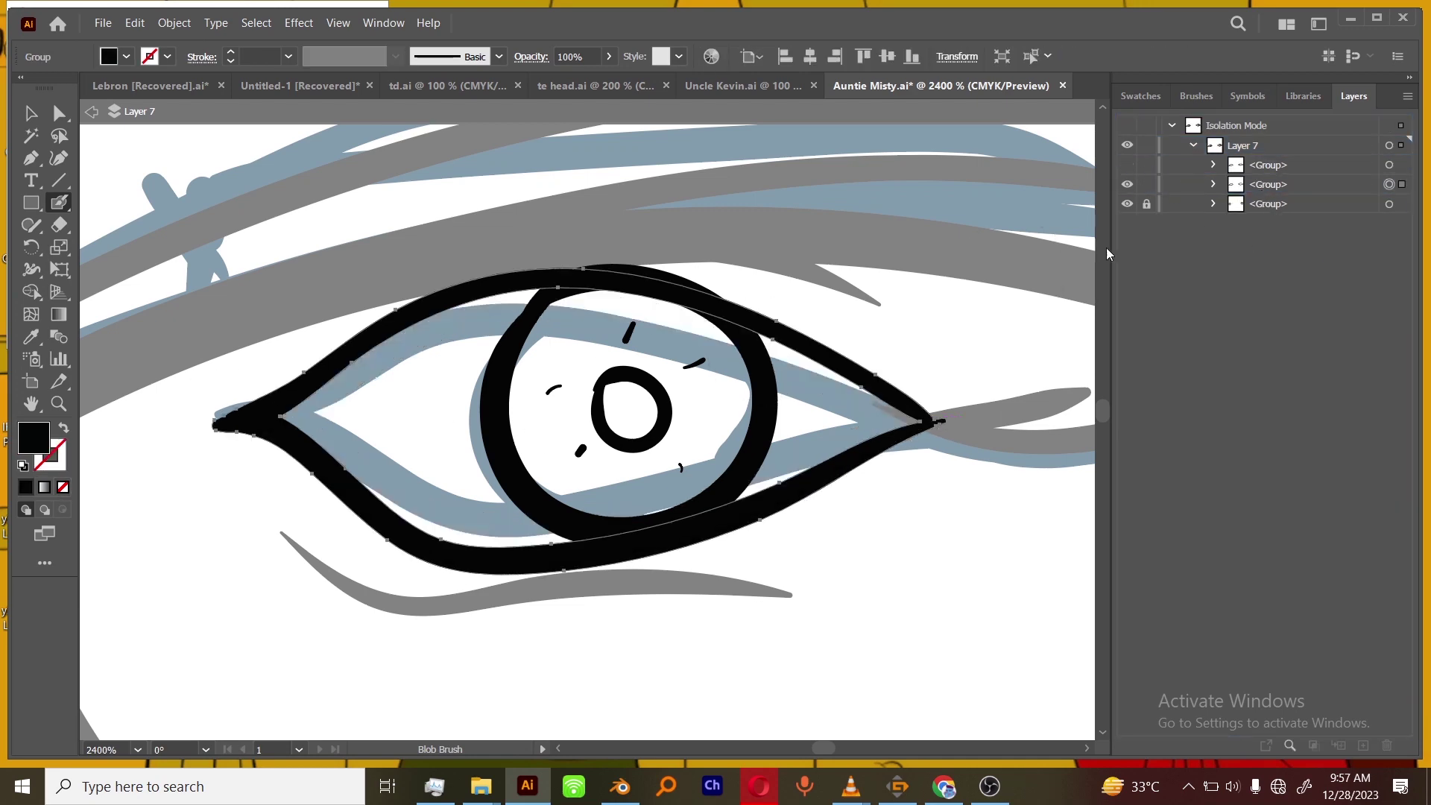
Show and lock the first open-eye outline group and hide the wider-eye outline group.
key("ctrl+-")
key("ctrl+-")
key("ctrl+-")
key("ctrl+=")
key("ctrl+=")
left_click(1127, 165)
left_click(1127, 184)
left_click(1146, 165)
Ink a narrower eyelid outline just inside the open outline on both eyes.
left_click_drag(843, 488, 522, 483)
key("ctrl+=")
key("ctrl+=")
key("ctrl+=")
key("ctrl+-")
left_click_drag(913, 466, 969, 476)
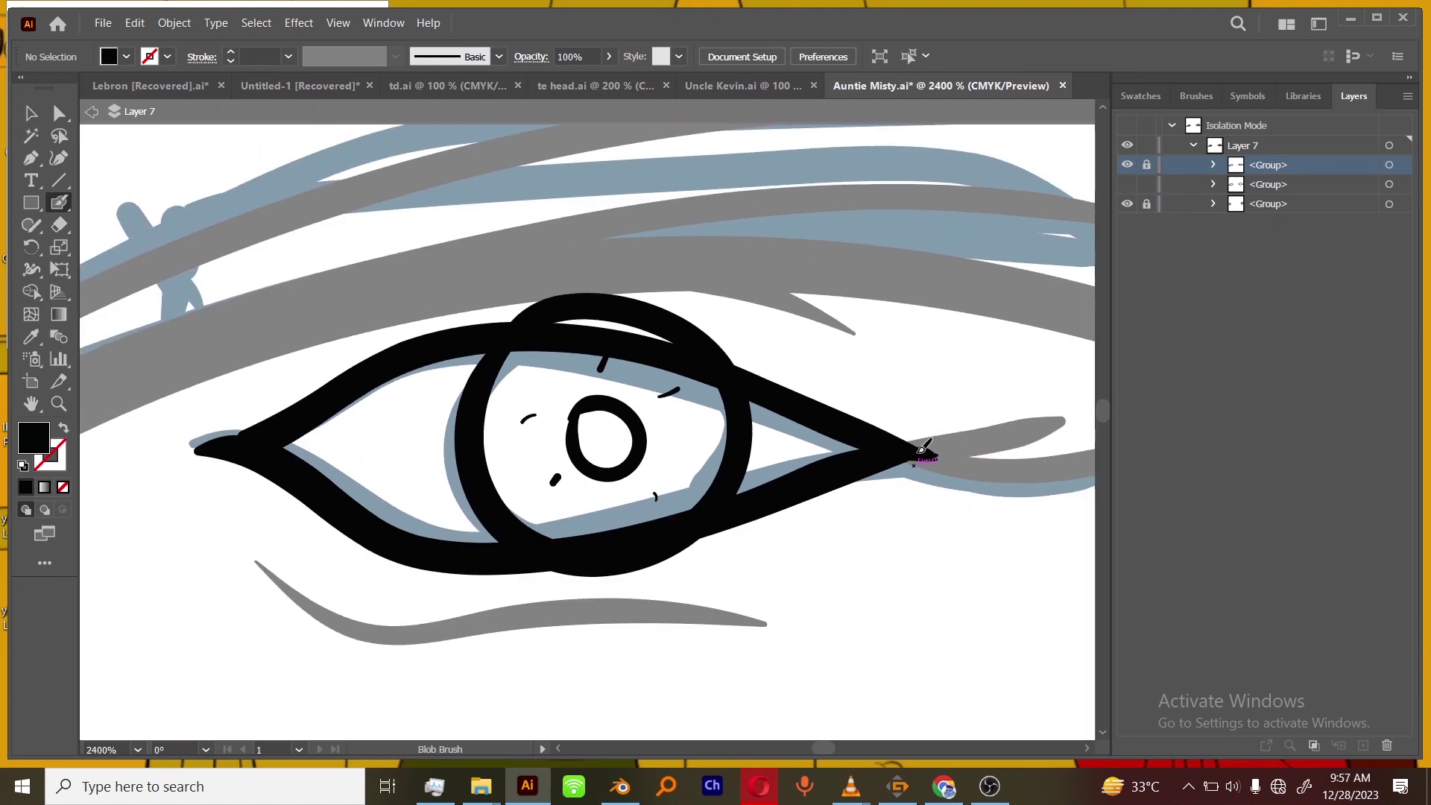
left_click_drag(601, 355, 239, 451)
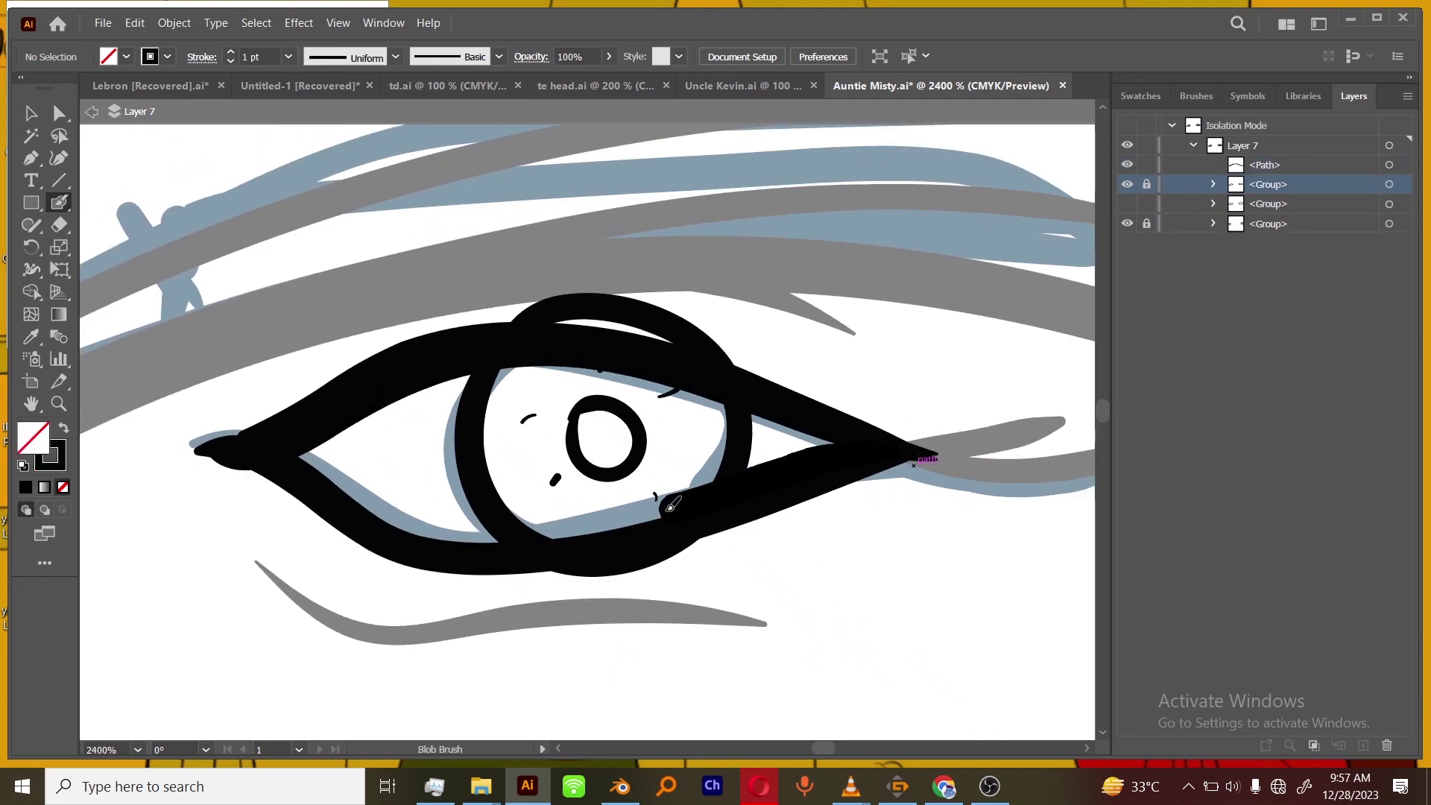
mouse_move(670, 505)
left_mouse_down()
mouse_move(502, 535)
mouse_move(370, 492)
left_mouse_up()
left_click_drag(179, 542, 991, 484)
left_click_drag(209, 477, 897, 459)
mouse_move(849, 392)
left_mouse_down()
mouse_move(614, 424)
mouse_move(805, 365)
mouse_move(543, 449)
mouse_move(223, 491)
left_mouse_up()
key("ctrl+z")
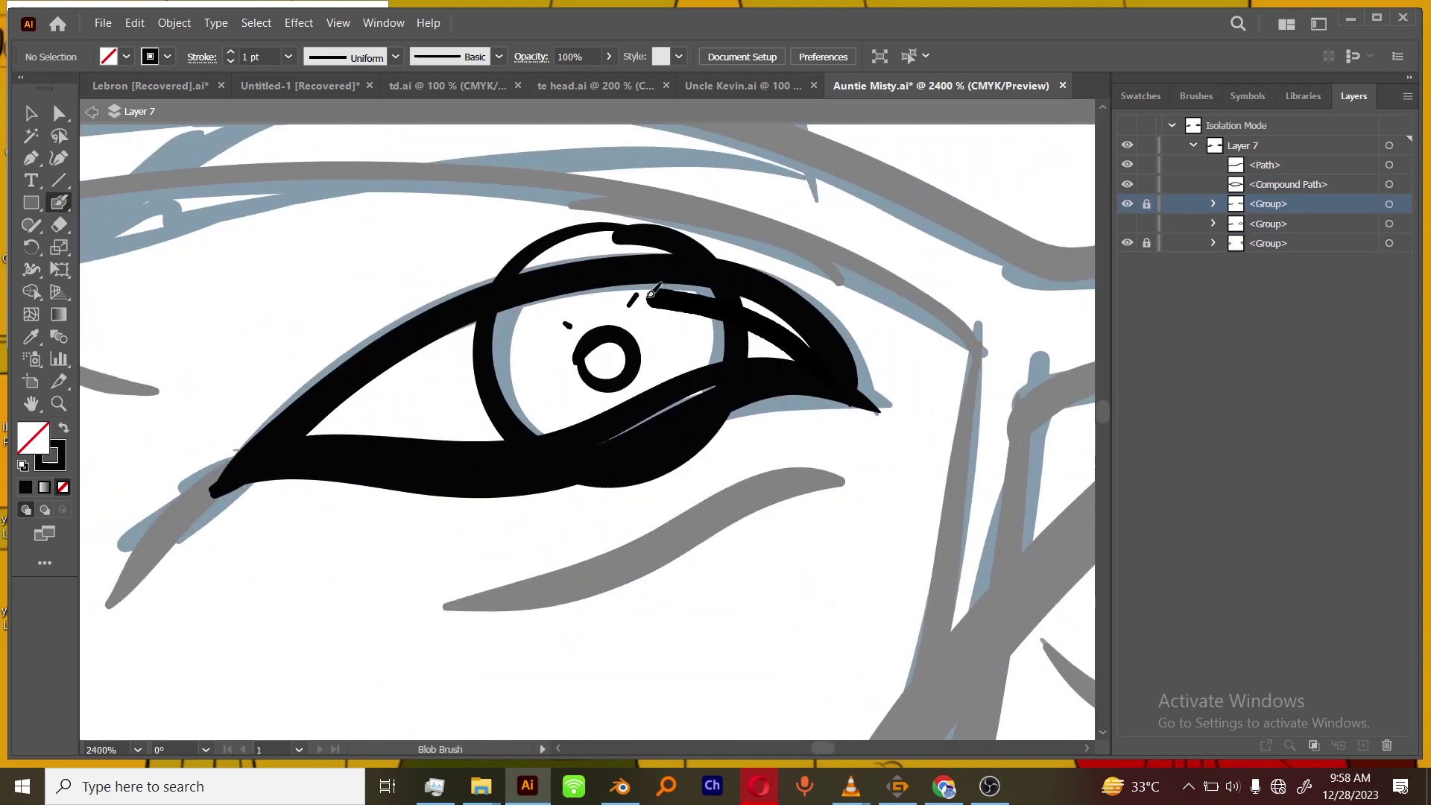
mouse_move(653, 293)
left_mouse_down()
mouse_move(510, 313)
mouse_move(319, 426)
left_mouse_up()
Group and lock the narrower eyelid outlines and hide the open-eye outline group.
key("ctrl+z")
key("ctrl+z")
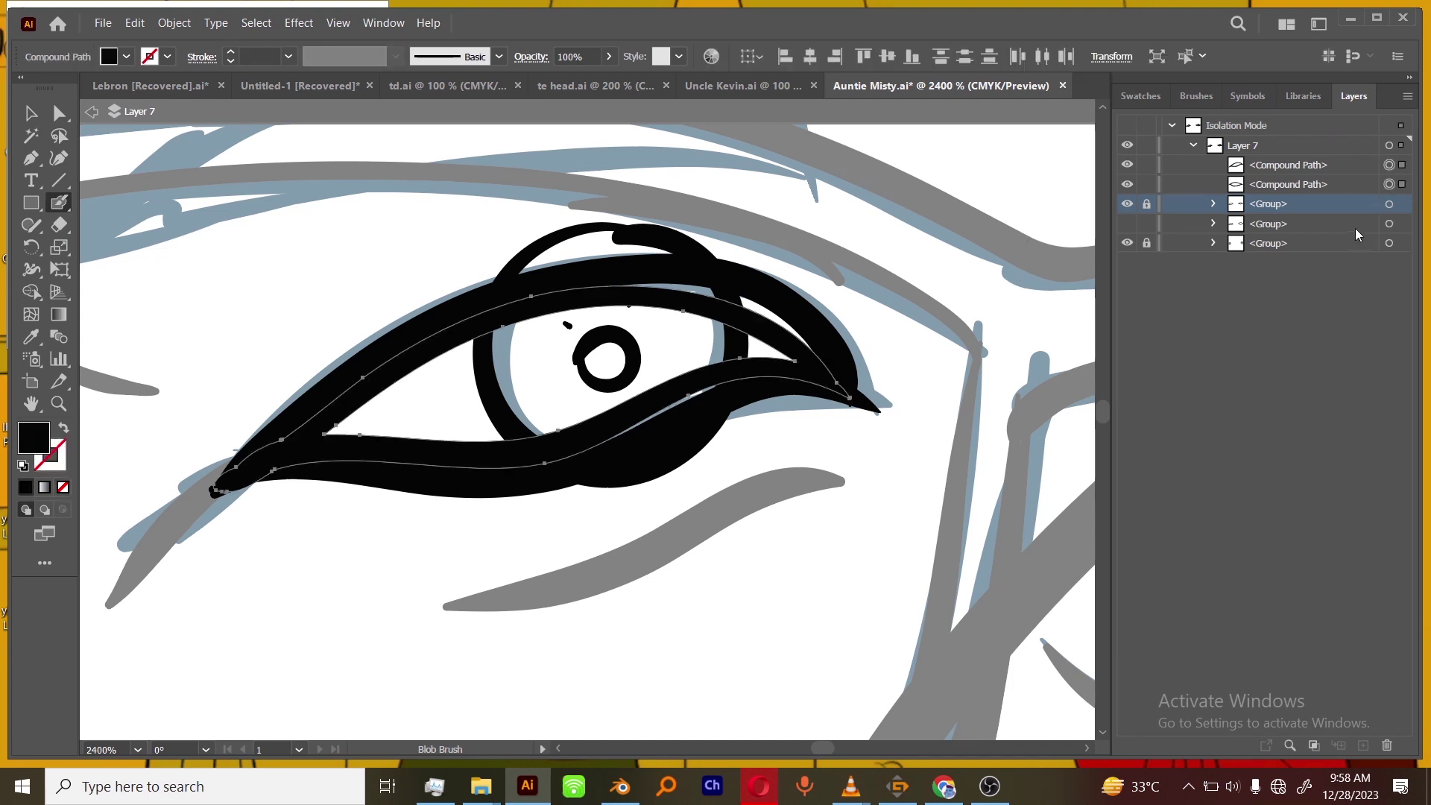
left_click(1276, 165)
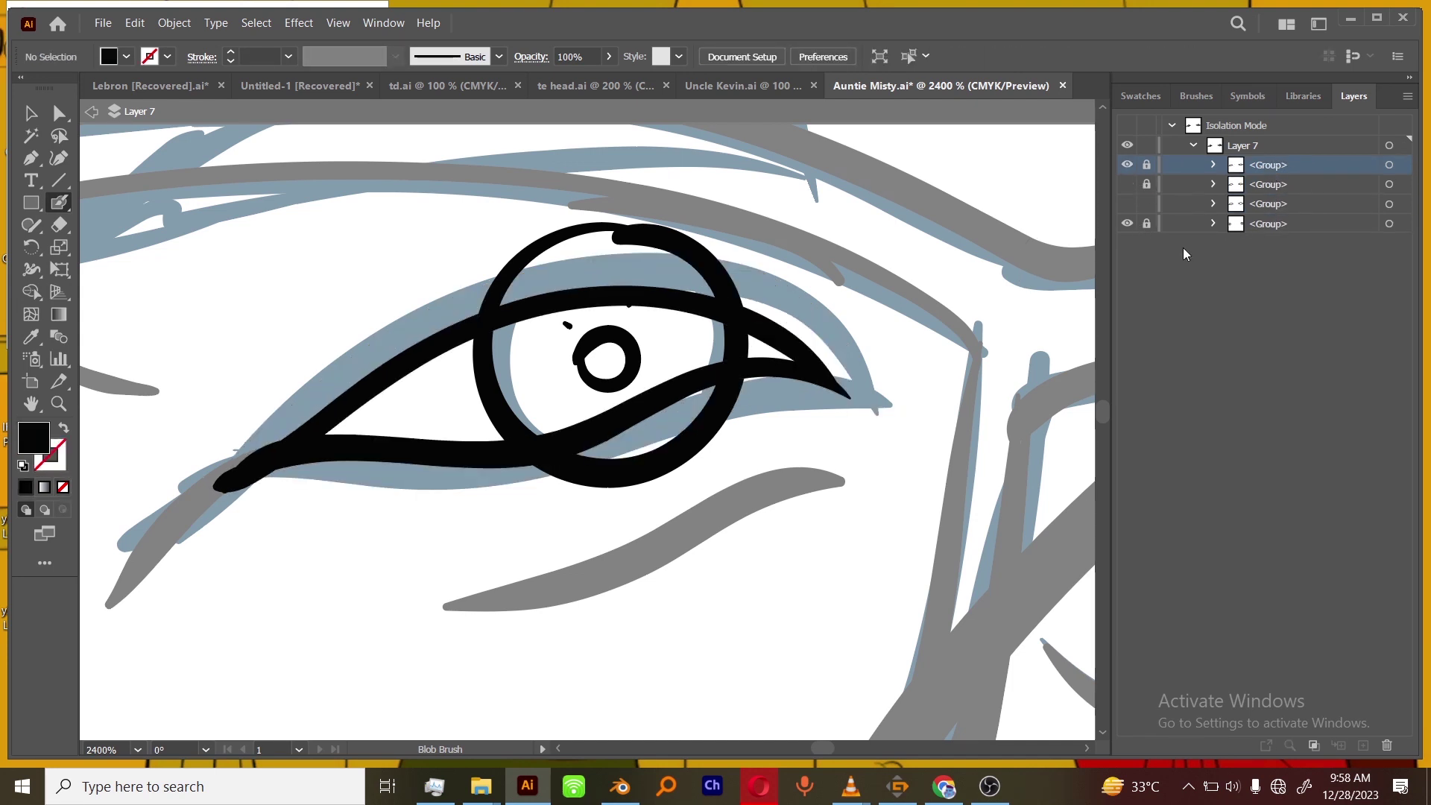
Ink an even narrower, nearly closed eyelid outline inside the visible one on both eyes.
key("ctrl+equal")
mouse_move(892, 348)
left_mouse_down()
mouse_move(403, 395)
mouse_move(197, 495)
mouse_move(671, 398)
mouse_move(134, 533)
left_mouse_up()
left_click_drag(516, 504, 1058, 387)
mouse_move(624, 543)
left_mouse_down()
mouse_move(1044, 447)
mouse_move(745, 344)
mouse_move(212, 407)
left_mouse_up()
mouse_move(969, 402)
left_mouse_down()
mouse_move(513, 488)
mouse_move(261, 422)
left_mouse_up()
Group and lock the nearly closed eyelid outlines and hide the previous outline group.
key("ctrl+g")
left_click(1127, 184)
left_click(1147, 165)
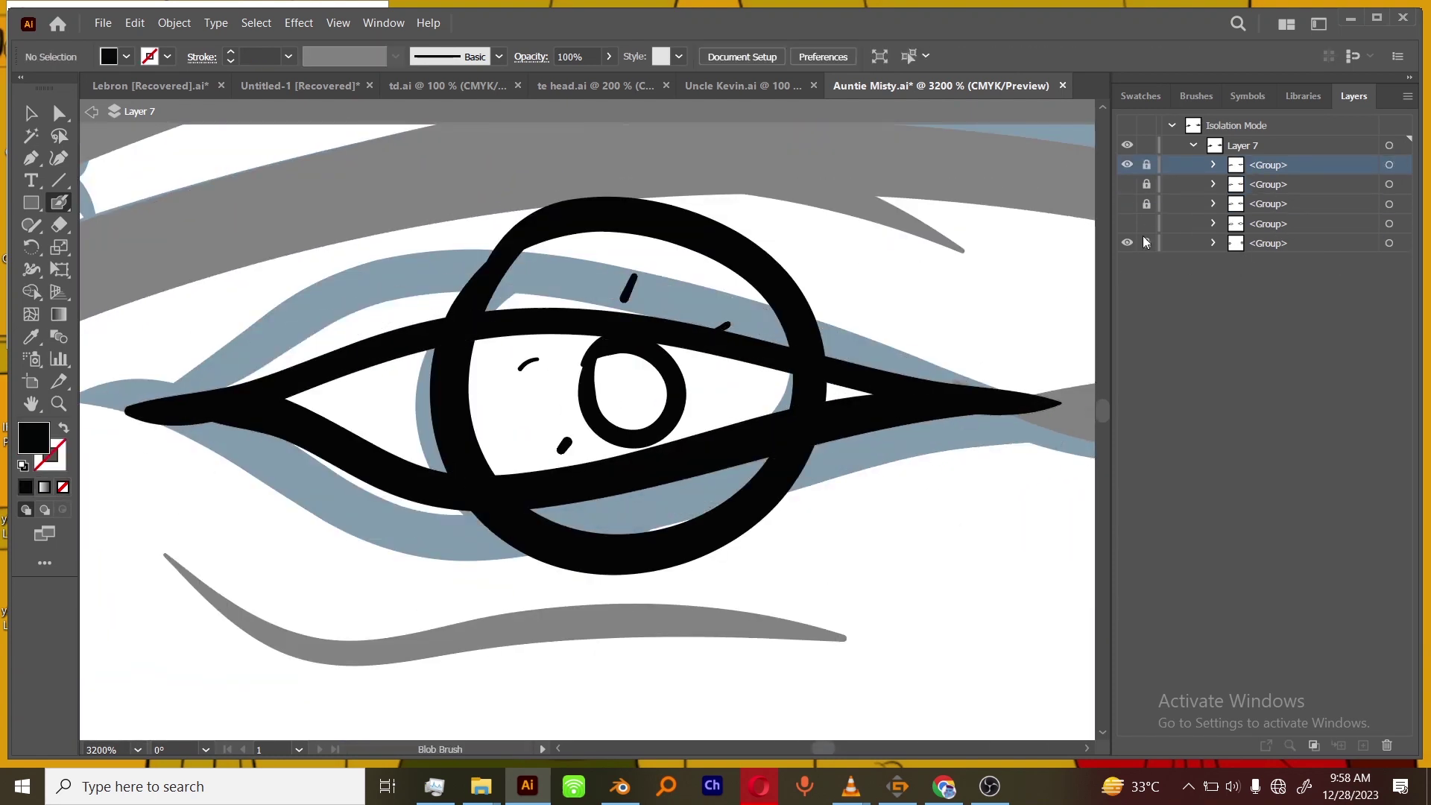
Erase the nearly closed outline of the eye nearest the ear from the topmost group.
key("ctrl+minus")
key("ctrl+minus")
key("ctrl+minus")
key("ctrl+minus")
key("ctrl+minus")
left_click_drag(917, 395, 968, 393)
key("ctrl+plus")
key("ctrl+plus")
key("ctrl+plus")
key("ctrl+plus")
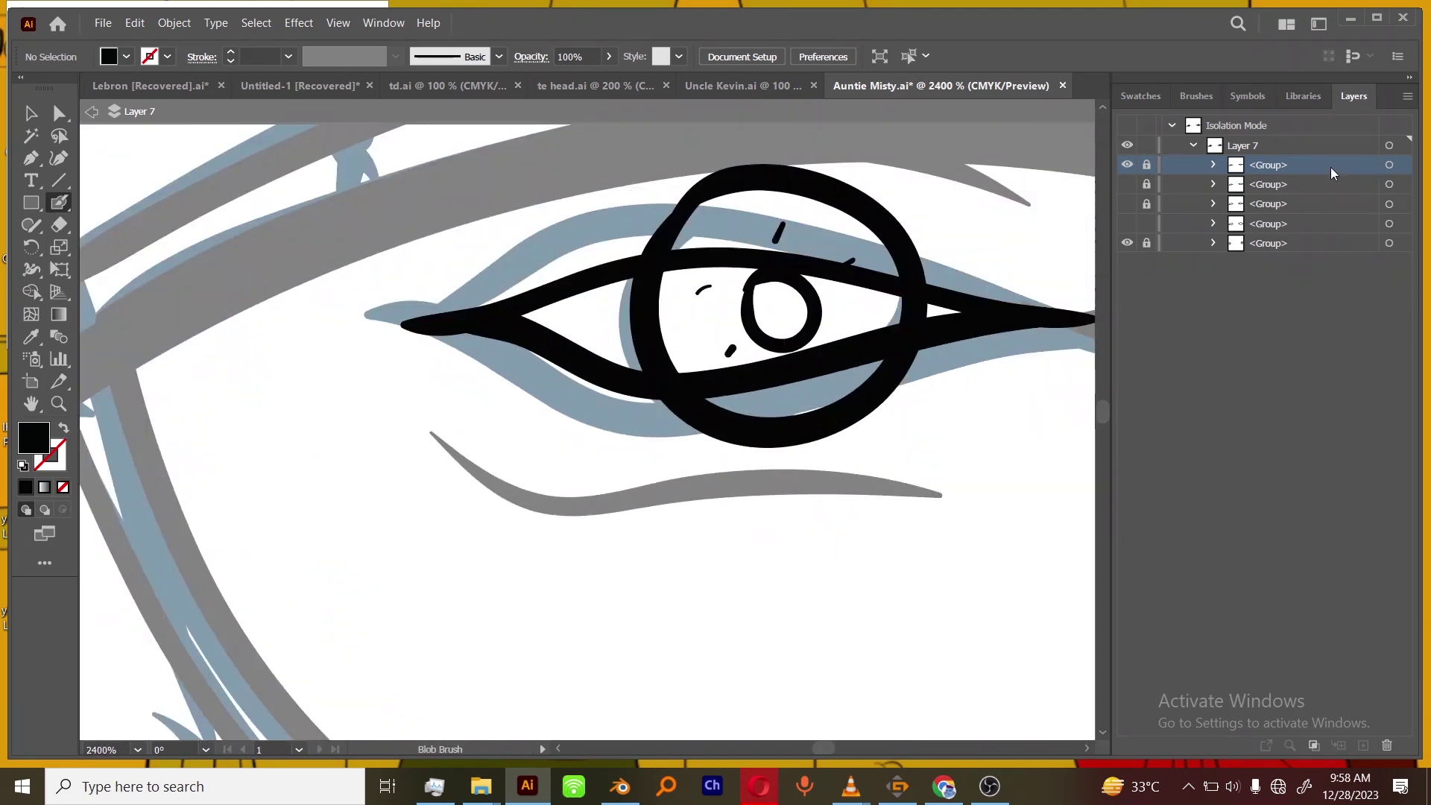
left_click(1389, 165)
left_click_drag(985, 302, 691, 335)
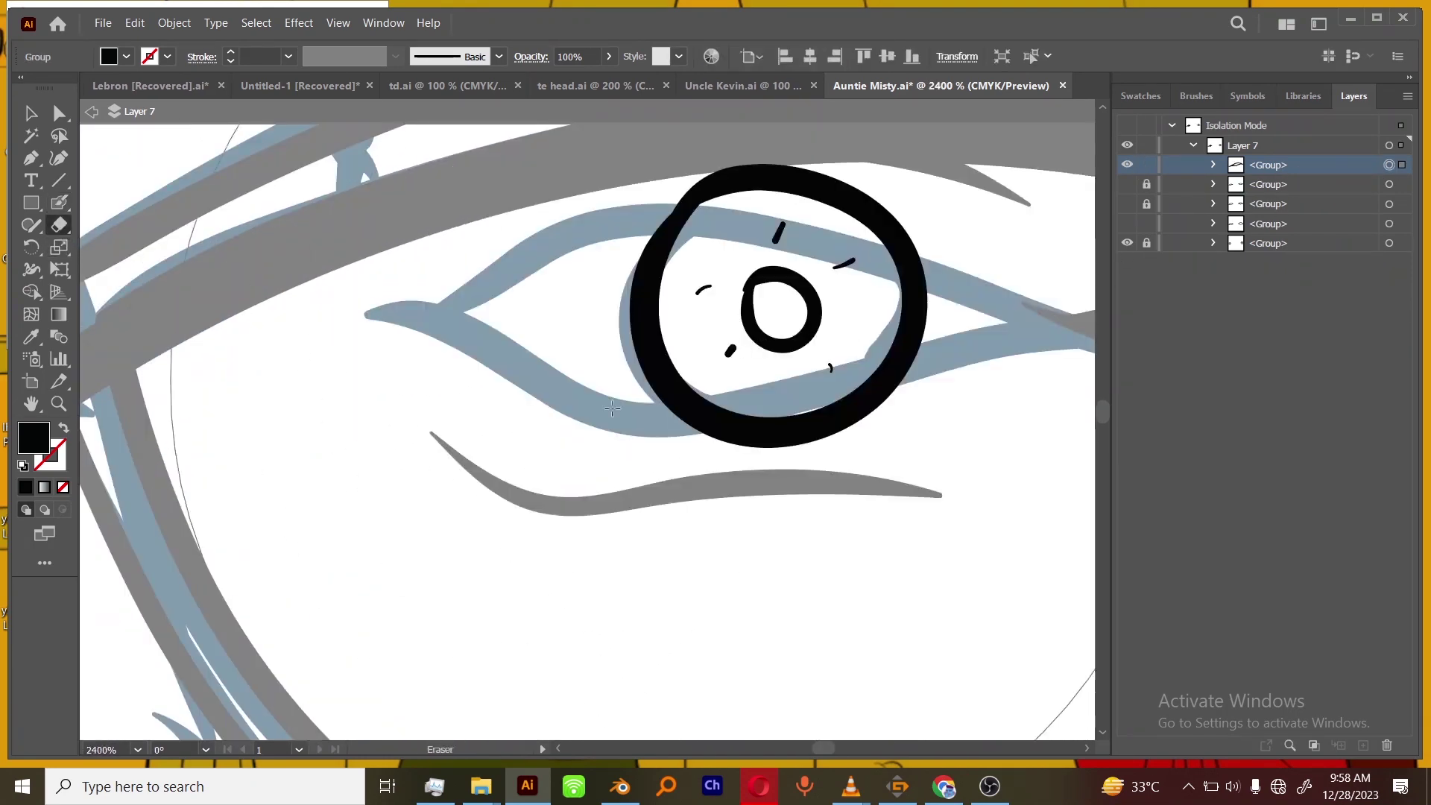
Show the previous eyelid group as a guide and re-ink the nearly closed outline of the eye nearest the ear.
left_click(59, 202)
left_click(1127, 184)
key("ctrl+plus")
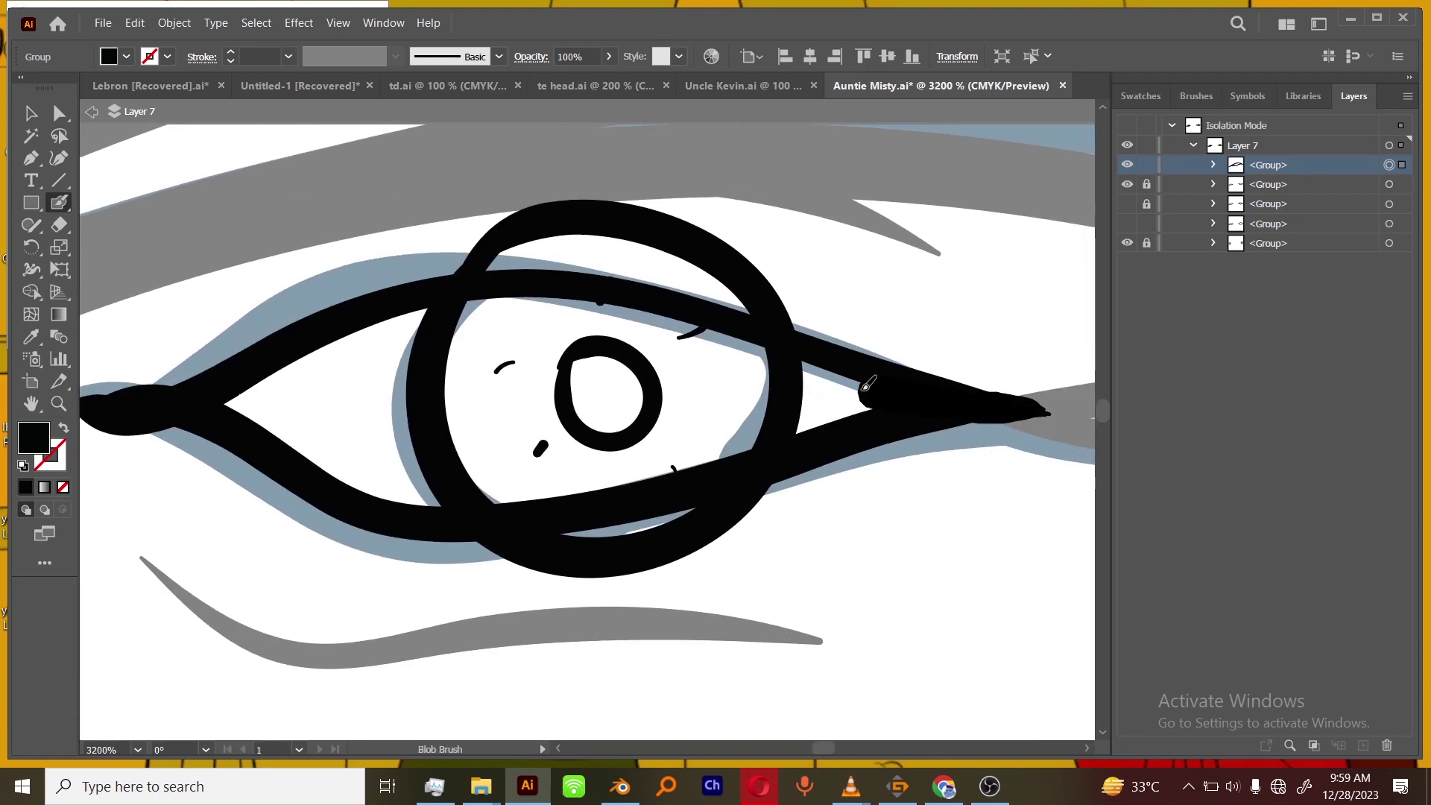
mouse_move(866, 385)
left_mouse_down()
mouse_move(448, 352)
mouse_move(105, 406)
left_mouse_up()
left_click_drag(822, 413, 303, 431)
key("ctrl+minus")
key("ctrl+minus")
key("ctrl+minus")
key("ctrl+minus")
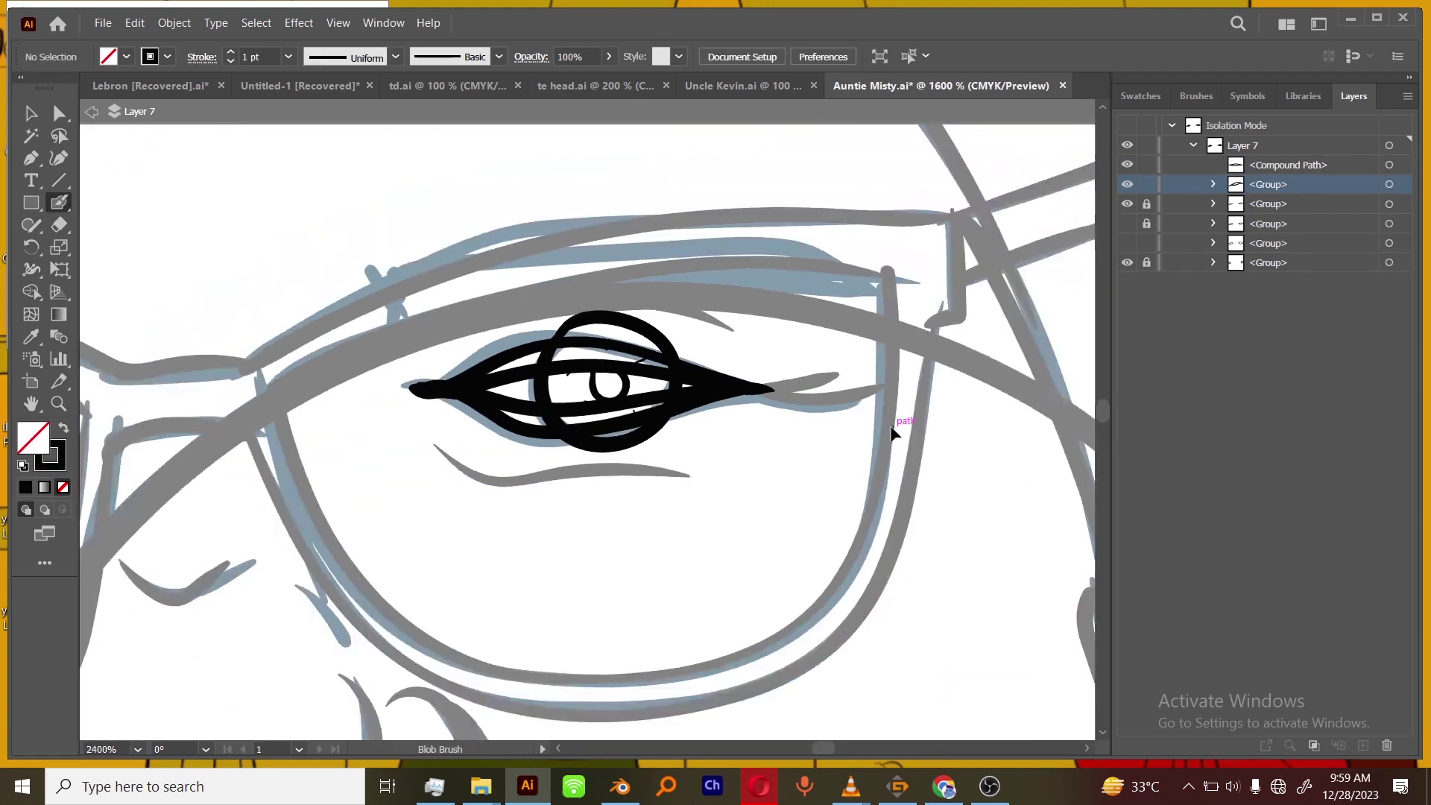
Group the re-inked outline with the other nearly closed eye, lock the group and hide the guide outlines.
key("ctrl+a")
key("ctrl+g")
left_click(1126, 185)
left_click(1146, 165)
Ink a single closed-lid line across the middle of each eye, between the nearly closed outlines.
key("ctrl+plus")
key("ctrl+plus")
key("ctrl+plus")
key("ctrl+plus")
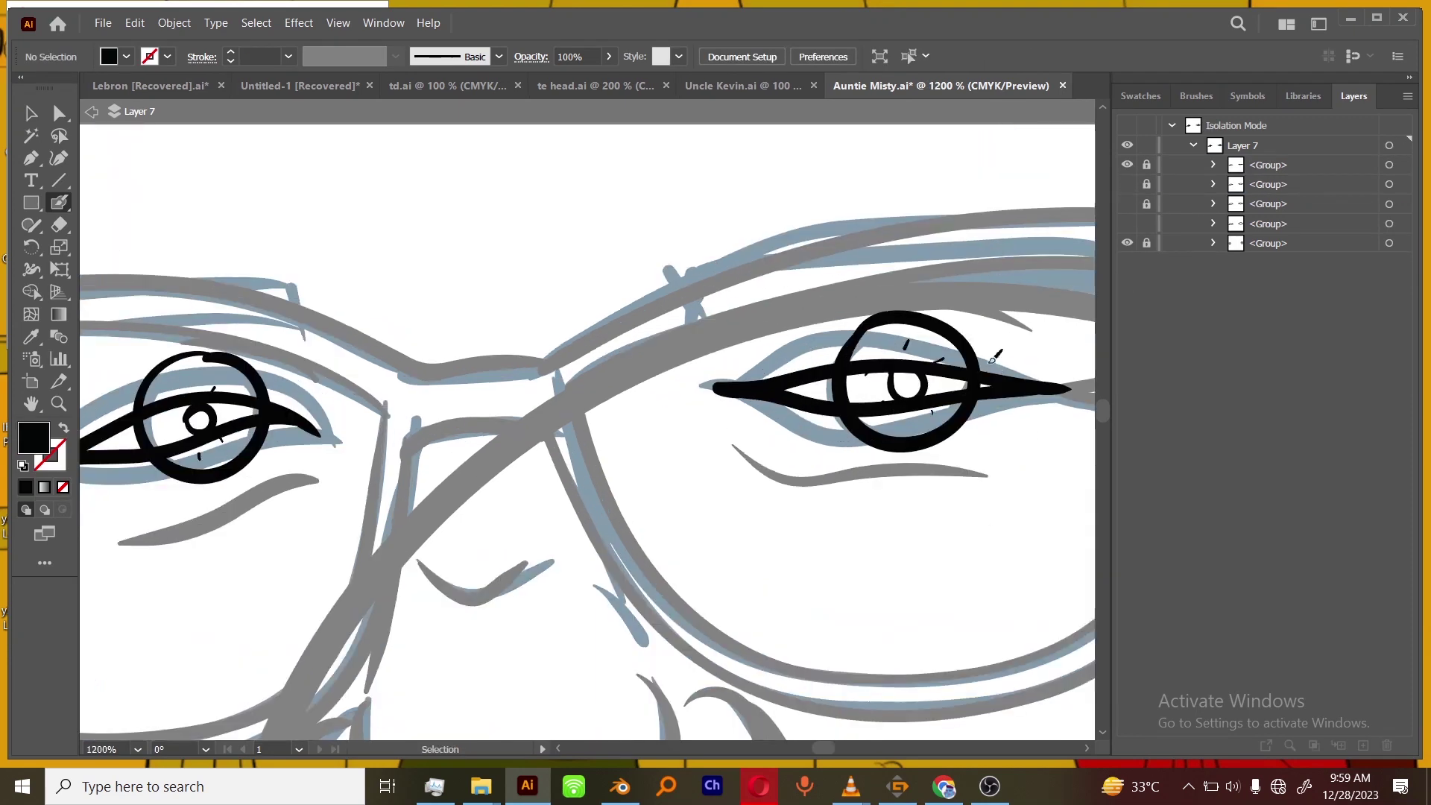
left_click_drag(1058, 447, 529, 526)
left_click_drag(892, 323, 1008, 324)
left_click_drag(1029, 380, 168, 384)
mouse_move(246, 421)
left_mouse_down()
mouse_move(438, 428)
mouse_move(969, 522)
left_mouse_up()
mouse_move(358, 418)
left_mouse_down()
mouse_move(759, 486)
mouse_move(1179, 466)
left_mouse_up()
mouse_move(937, 365)
left_mouse_down()
mouse_move(310, 440)
mouse_move(229, 487)
left_mouse_up()
key("ctrl+minus")
key("ctrl+minus")
key("ctrl+minus")
key("ctrl+plus")
key("ctrl+plus")
left_click_drag(526, 403, 462, 439)
mouse_move(844, 580)
left_mouse_down()
mouse_move(790, 562)
mouse_move(149, 514)
left_mouse_up()
key("ctrl+minus")
key("ctrl+minus")
key("ctrl+minus")
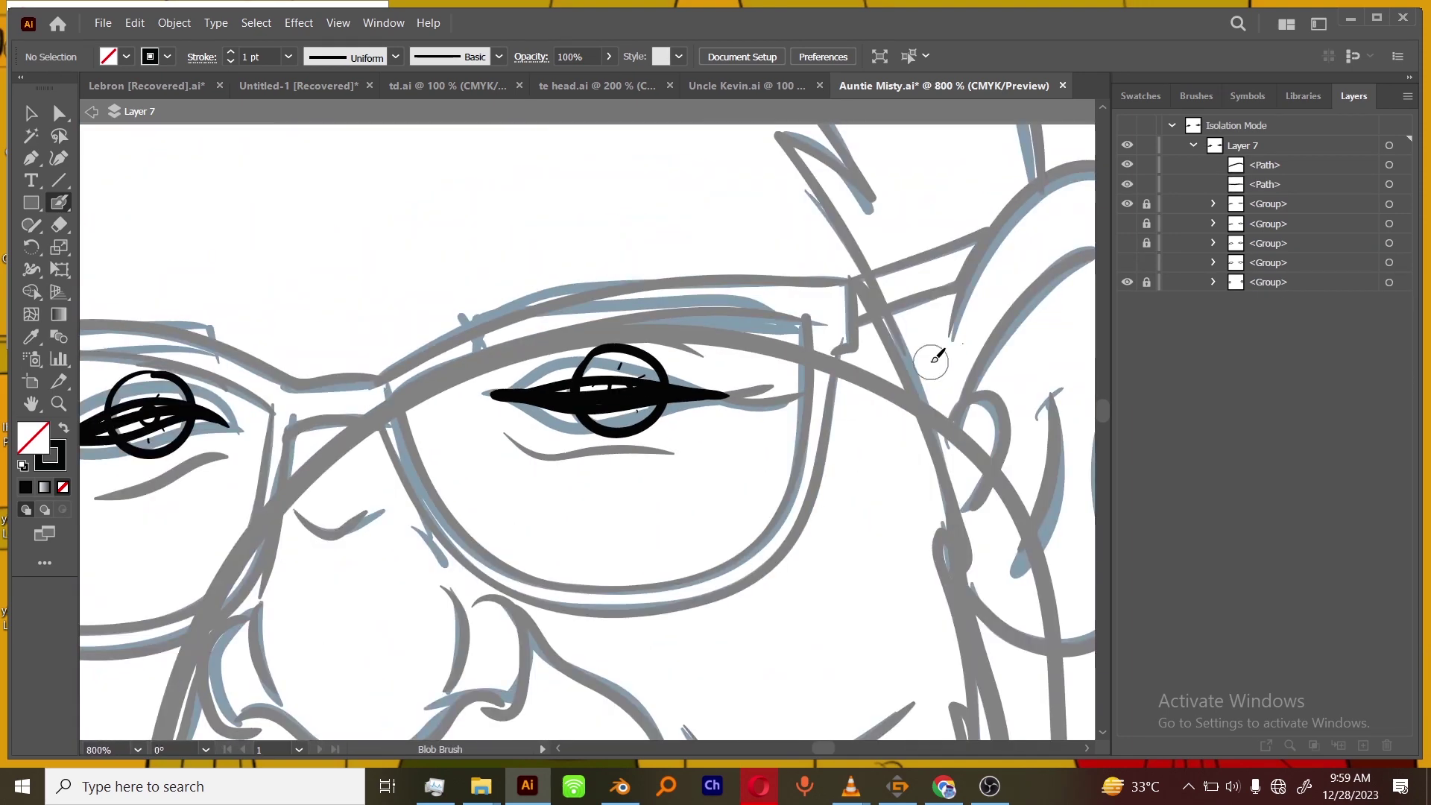
Group the closed-lid lines of both eyes.
key("ctrl+minus")
key("ctrl+a")
key("ctrl+g")
mouse_move(851, 786)
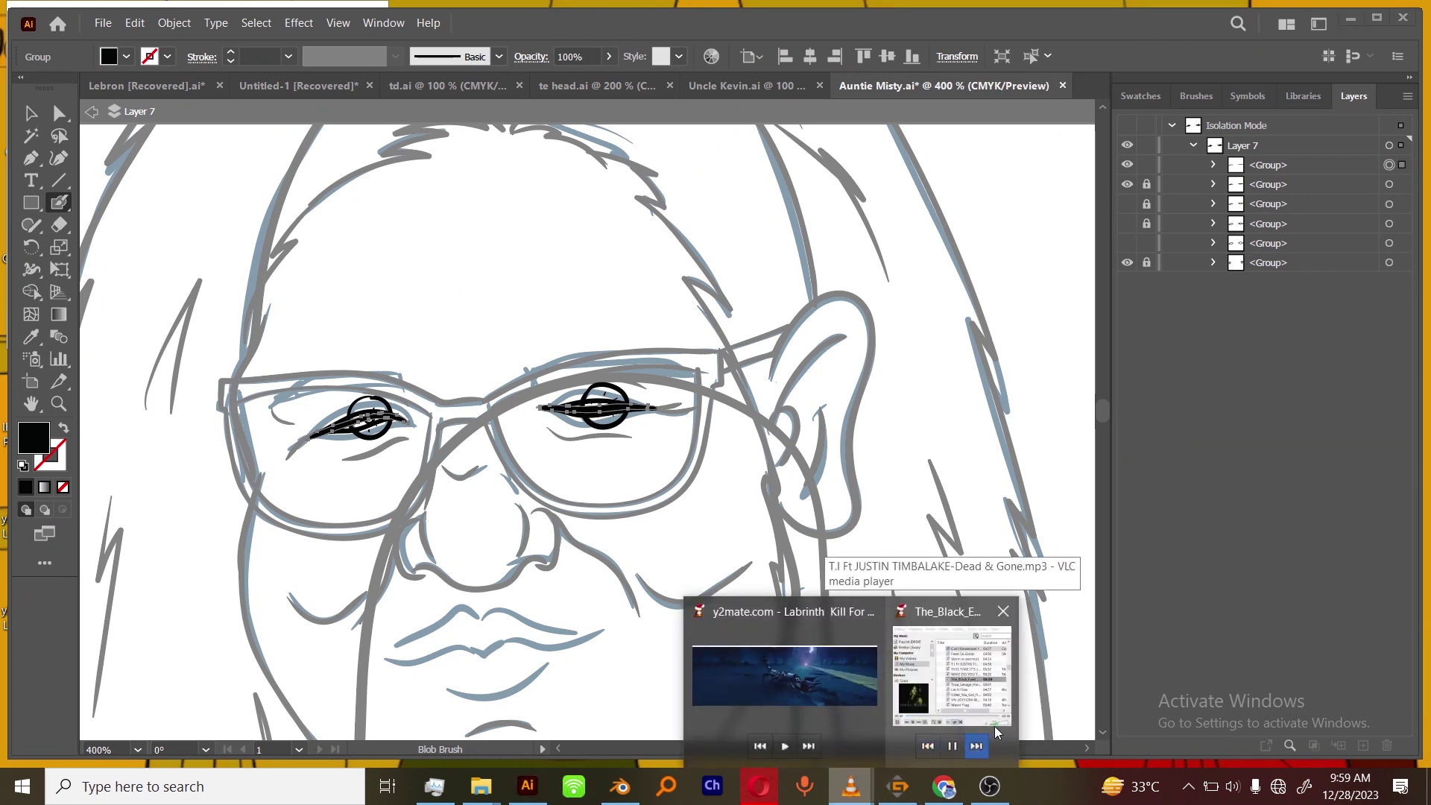
left_click(1029, 674)
Tidy the closed-lid strokes in Layer 7 so that no loose path remains above their group.
left_click(1390, 165)
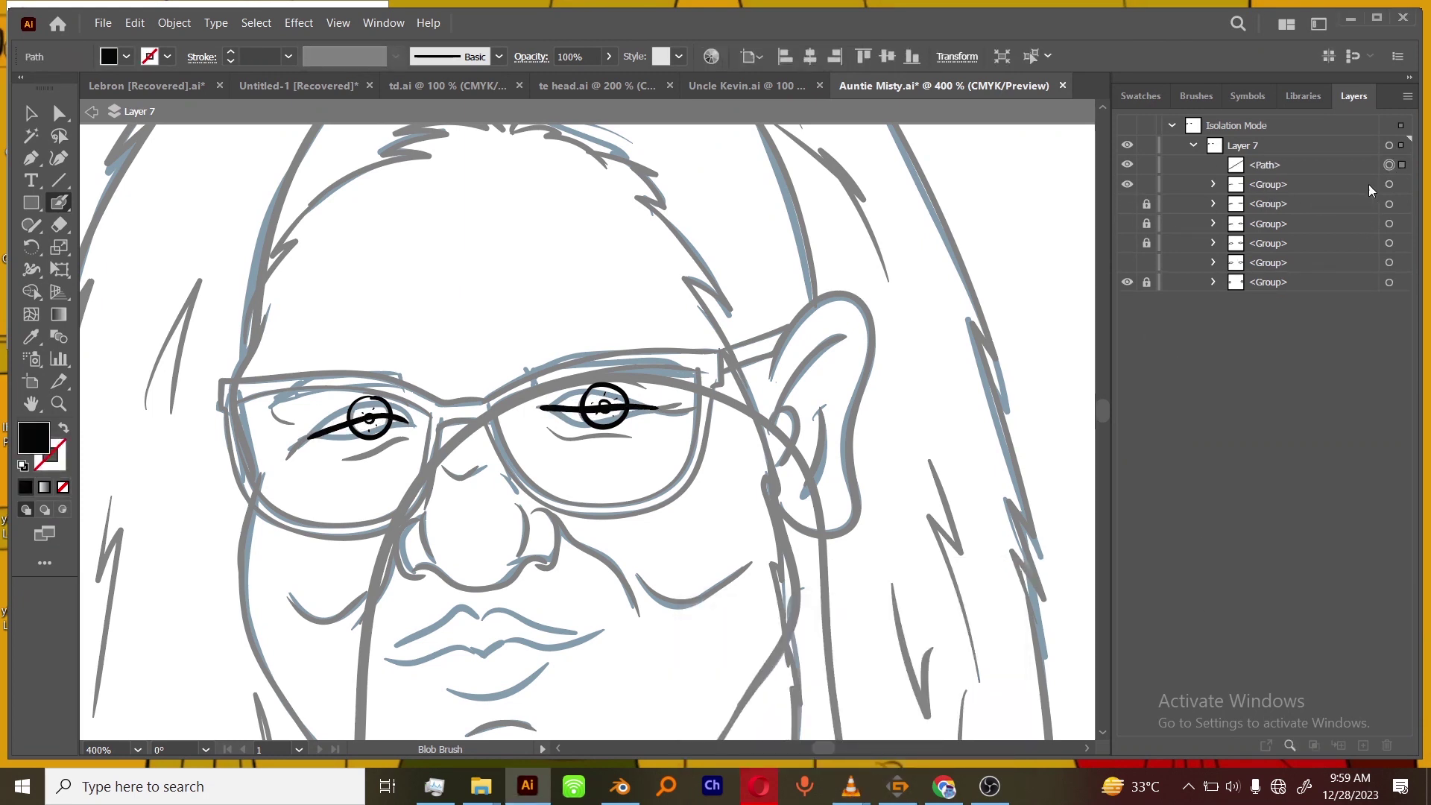
key("ctrl+minus")
left_click(1306, 165)
left_click(1386, 744)
Erase the closed-lid line of the eye nearest the ear from the closed-eye group.
key("ctrl+minus")
key("ctrl+plus")
key("ctrl+plus")
key("ctrl+plus")
left_click_drag(451, 444, 749, 630)
key("ctrl+minus")
key("ctrl+minus")
key("ctrl+minus")
key("ctrl+plus")
key("ctrl+plus")
key("ctrl+plus")
key("ctrl+plus")
key("ctrl+plus")
key("ctrl+plus")
left_click_drag(786, 537, 648, 529)
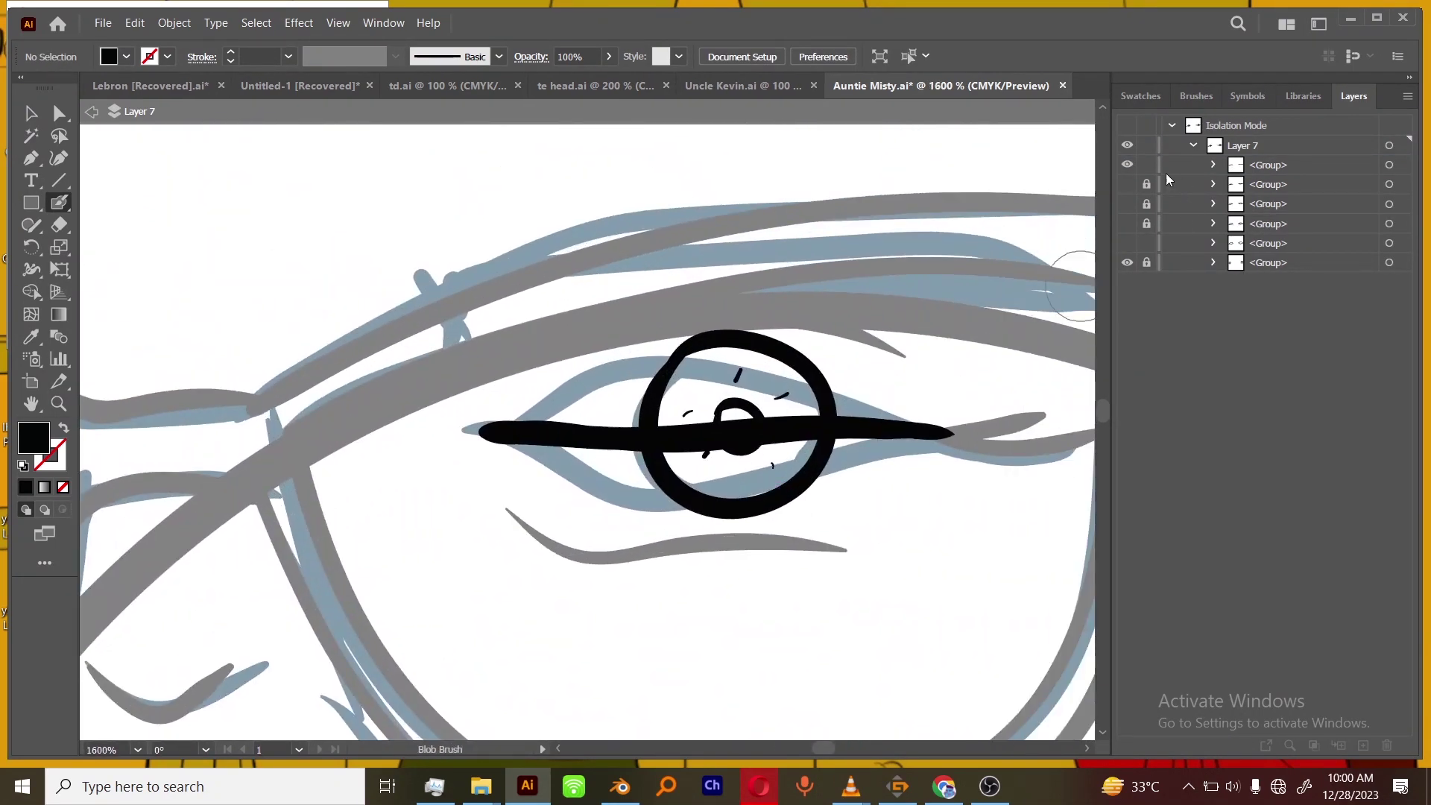
left_click(1389, 164)
key("shift+e")
left_click_drag(611, 422, 670, 440)
Redraw the closed-lid line across the eye nearest the ear and move it into the closed-eye group.
key("shift+b")
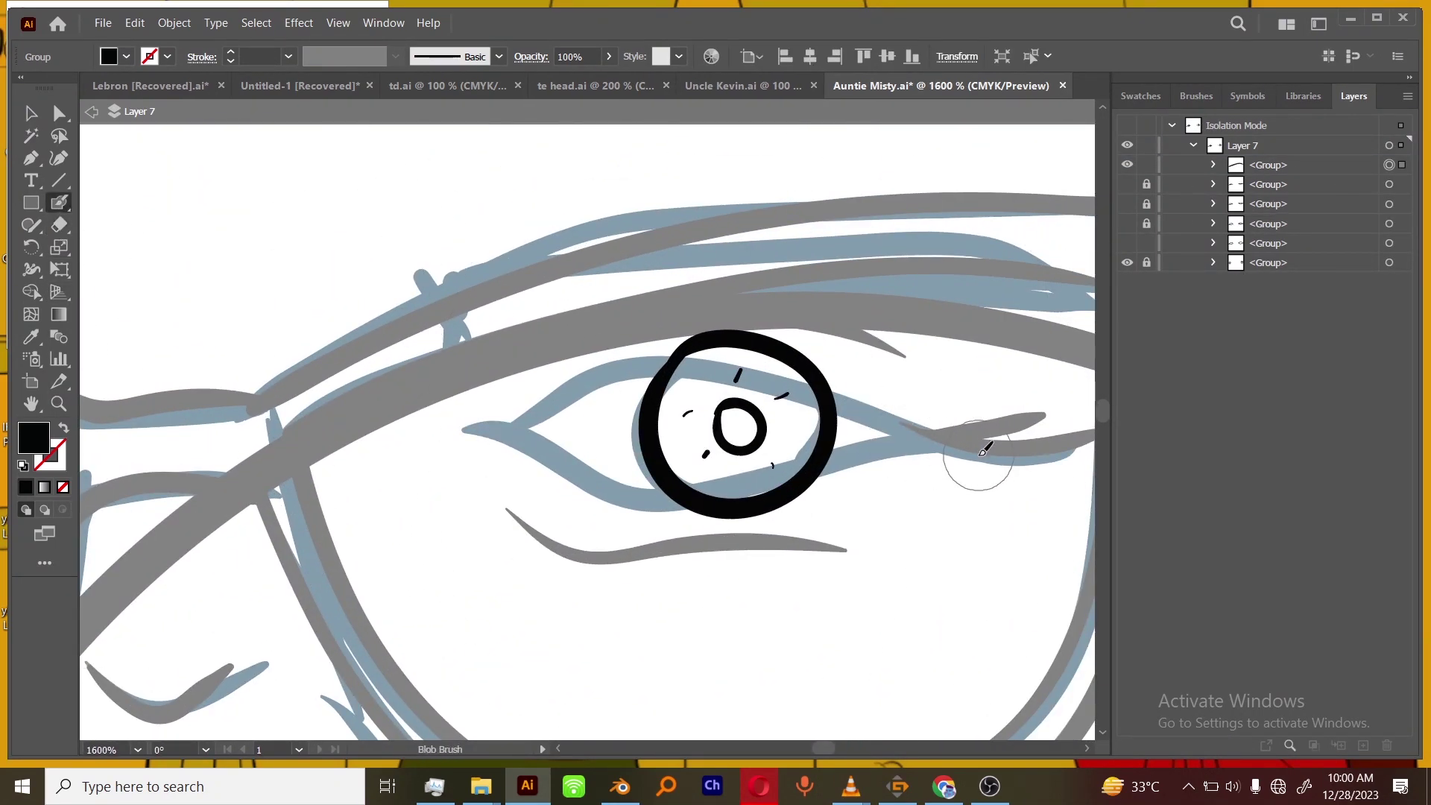
mouse_move(984, 449)
left_mouse_down()
mouse_move(656, 421)
mouse_move(481, 432)
left_mouse_up()
scroll(431, 465, "down", 4)
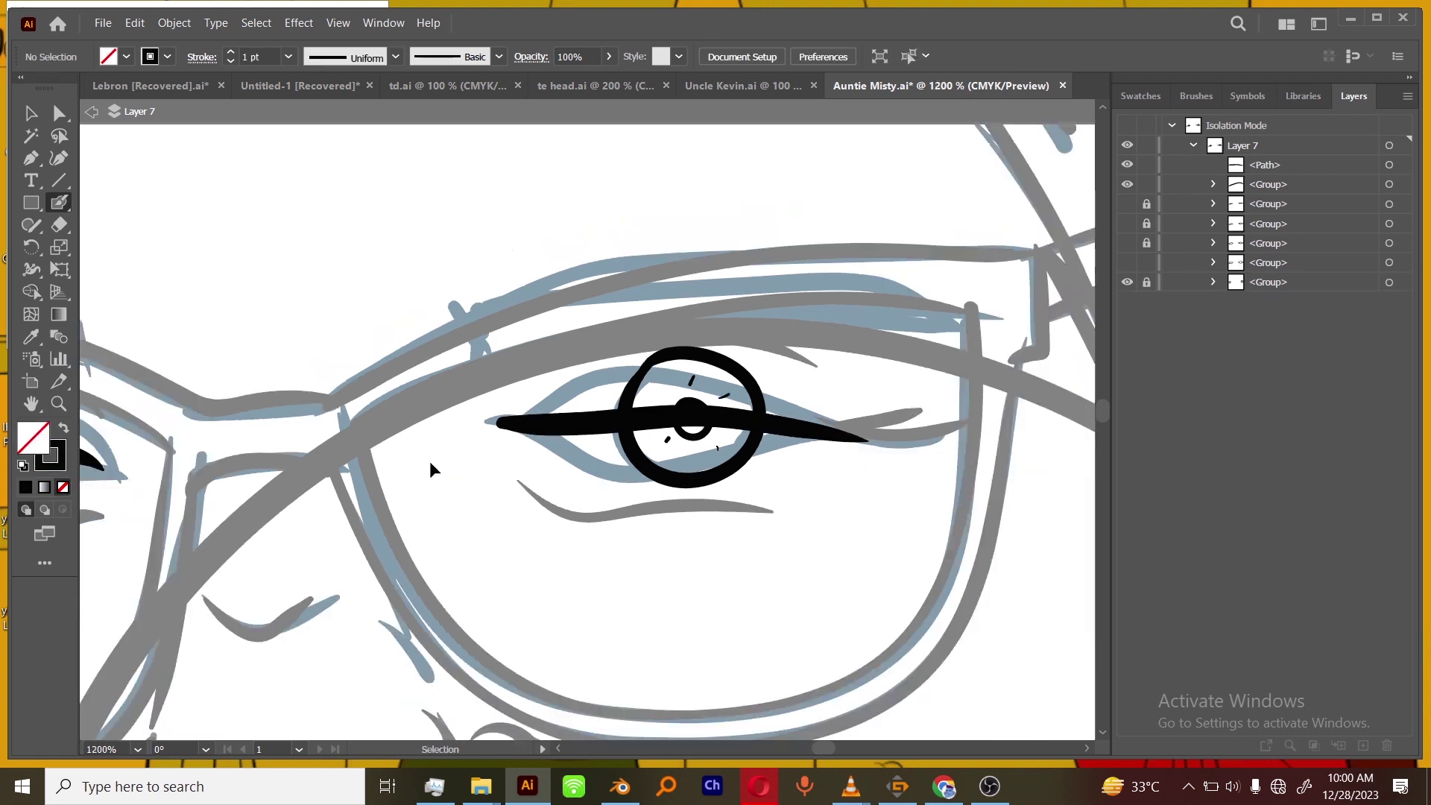
left_click(1388, 165)
left_click_drag(1281, 170, 1267, 184)
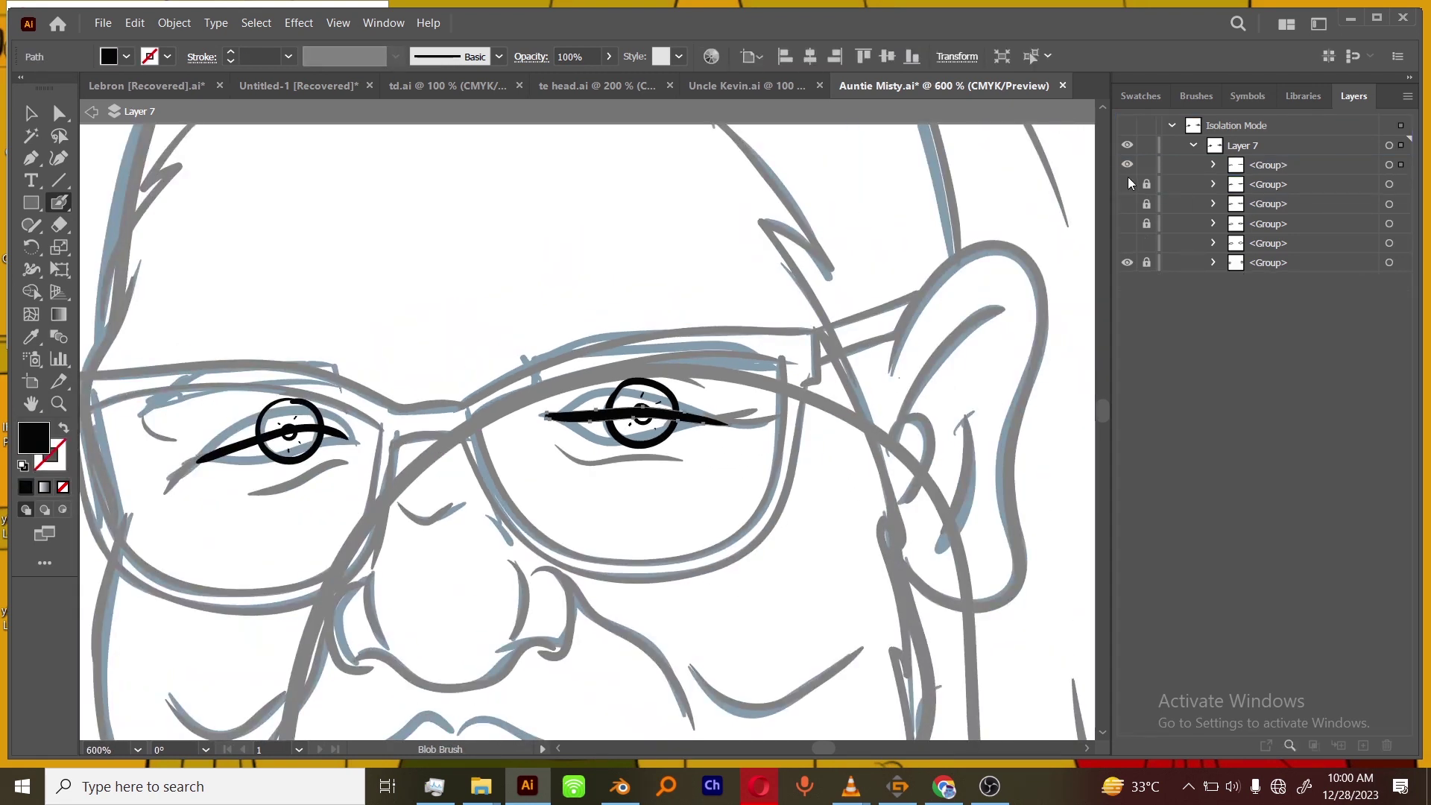
Show the eyelid groups one after another, from closed to widest open, to check the blink stages over the irises.
left_click(1128, 184)
left_click(1128, 166)
left_click(1126, 165)
left_click(1127, 204)
left_click(1127, 184)
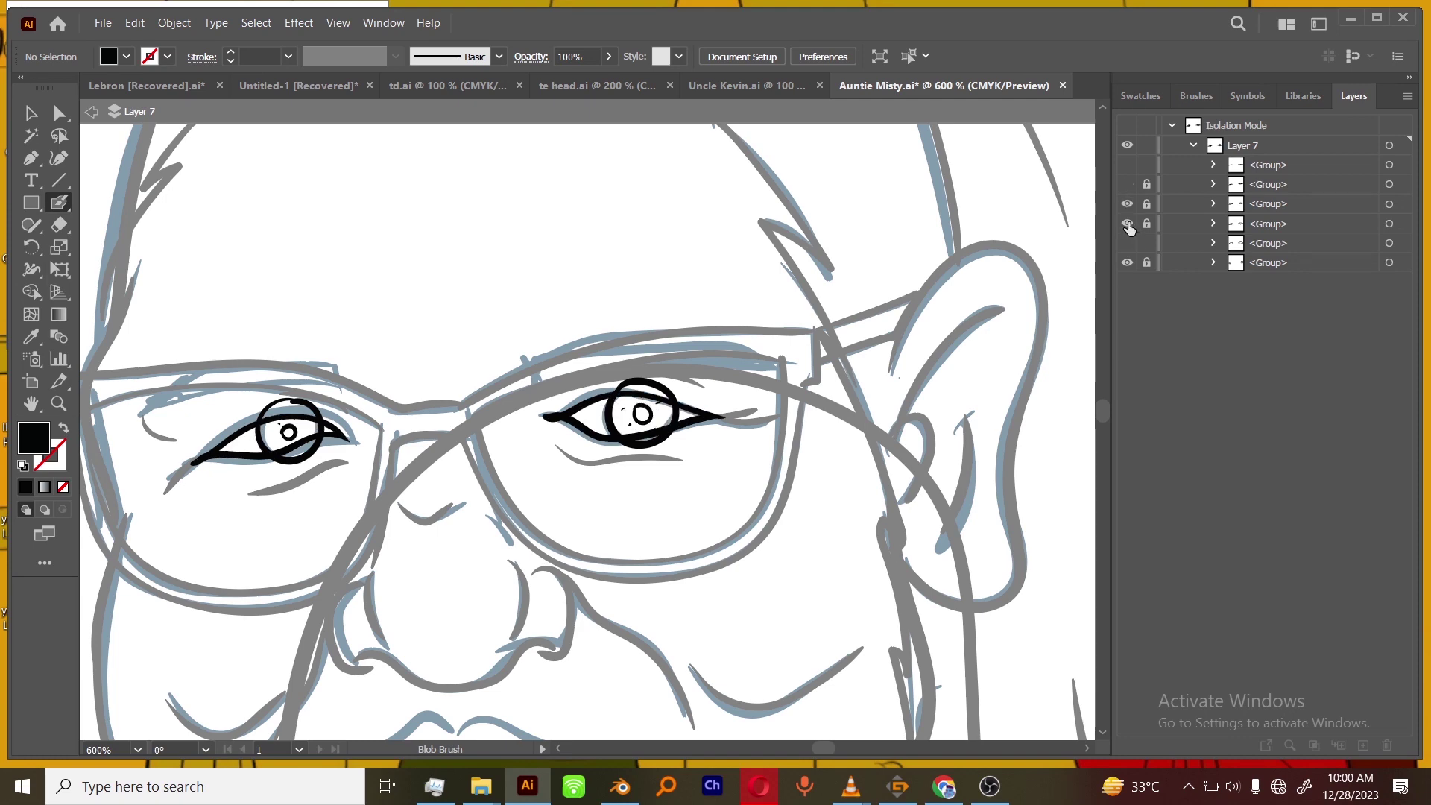
left_click(1127, 224)
left_click(1126, 204)
left_click(1127, 243)
left_click(1127, 224)
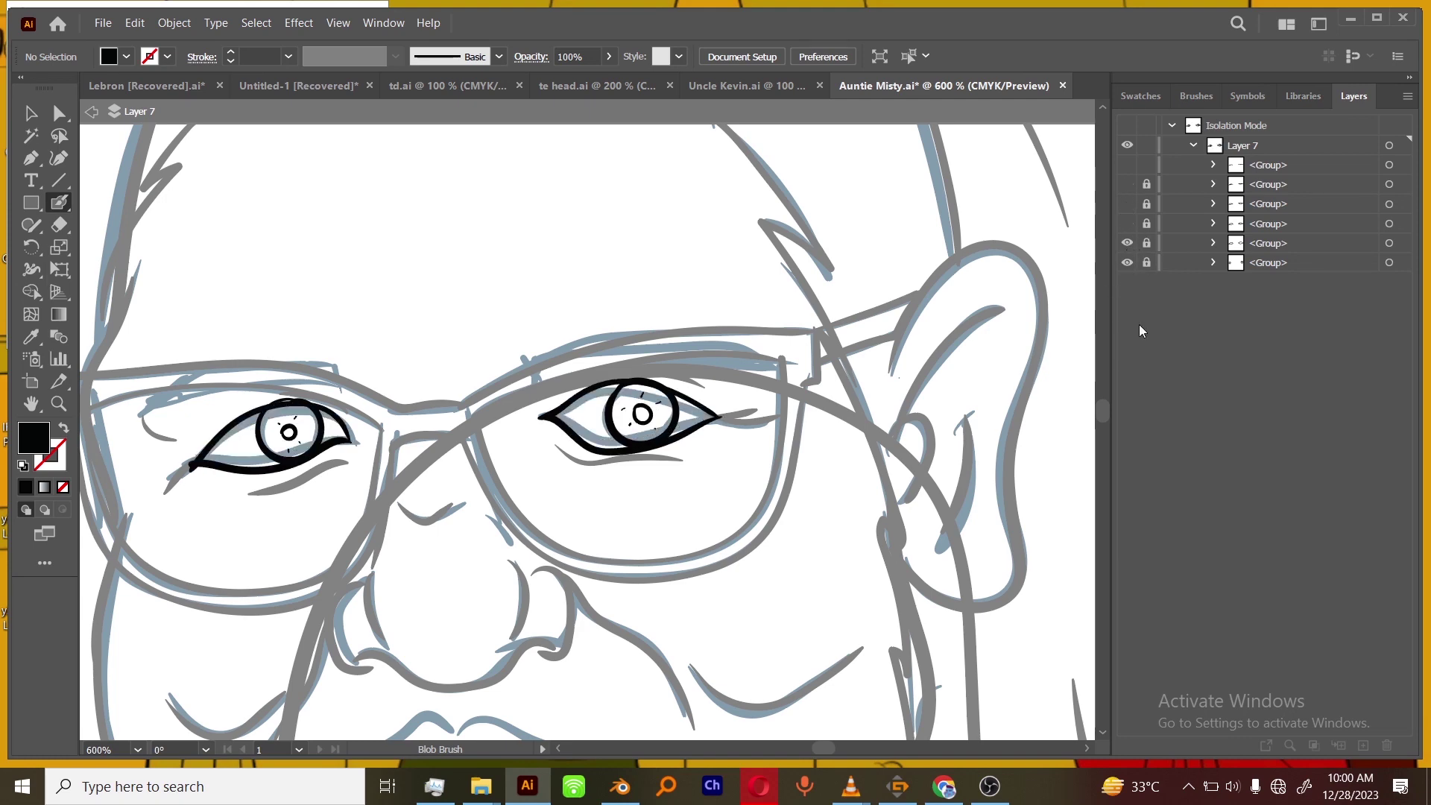
Hide and unlock the widest-open eyelid group in Layer 7 and show the locked eyelid group directly above it instead.
key("ctrl+minus")
key("ctrl+minus")
key("ctrl+minus")
key("ctrl+minus")
left_click(1127, 223)
left_click(1127, 243)
left_click(1145, 243)
left_click(31, 114)
key("ctrl+=")
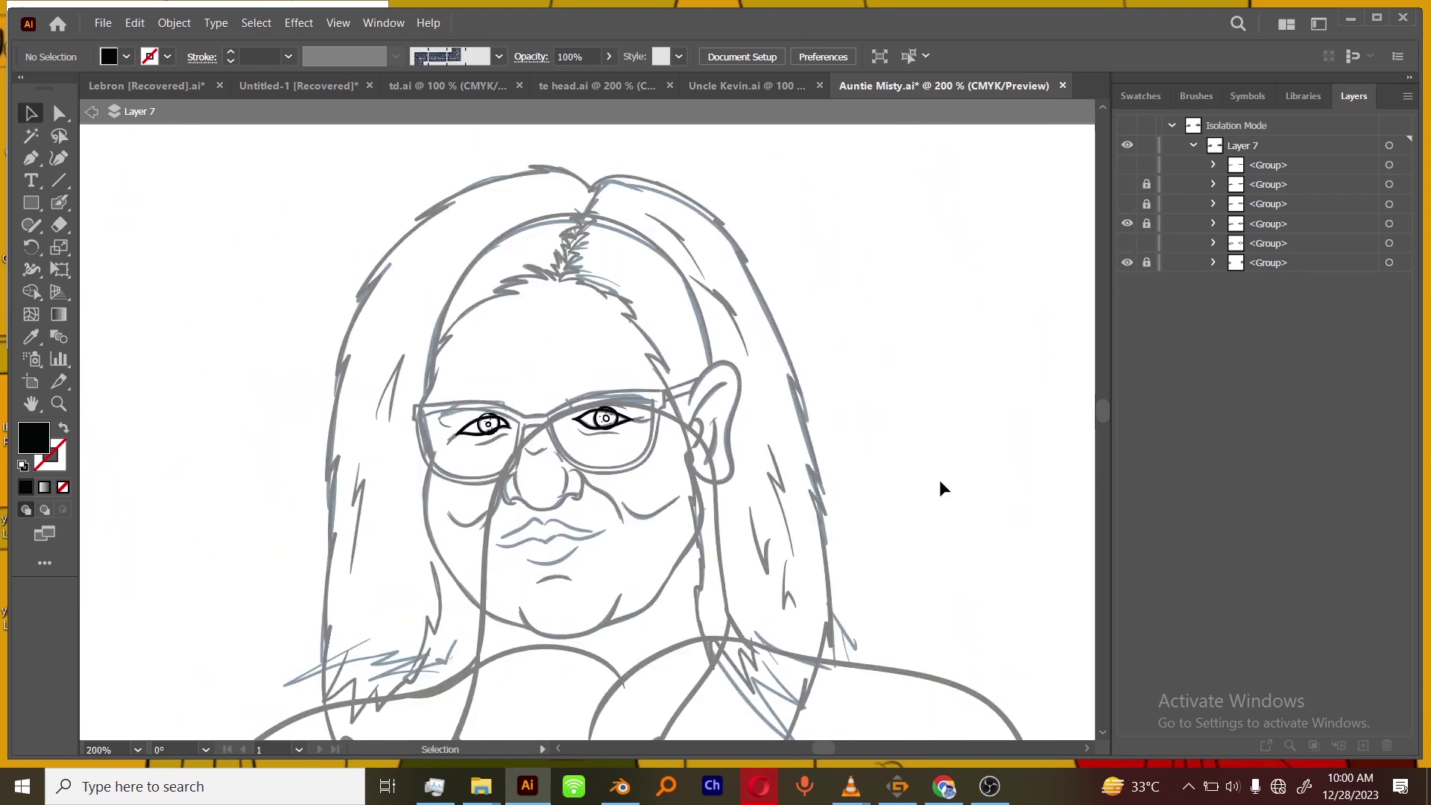
Leave isolation mode on Layer 7 and save the document.
double_click(933, 475)
left_click(1227, 152)
key("ctrl+s")
key("ctrl+minus")
key("ctrl+minus")
key("ctrl+minus")
key("ctrl+minus")
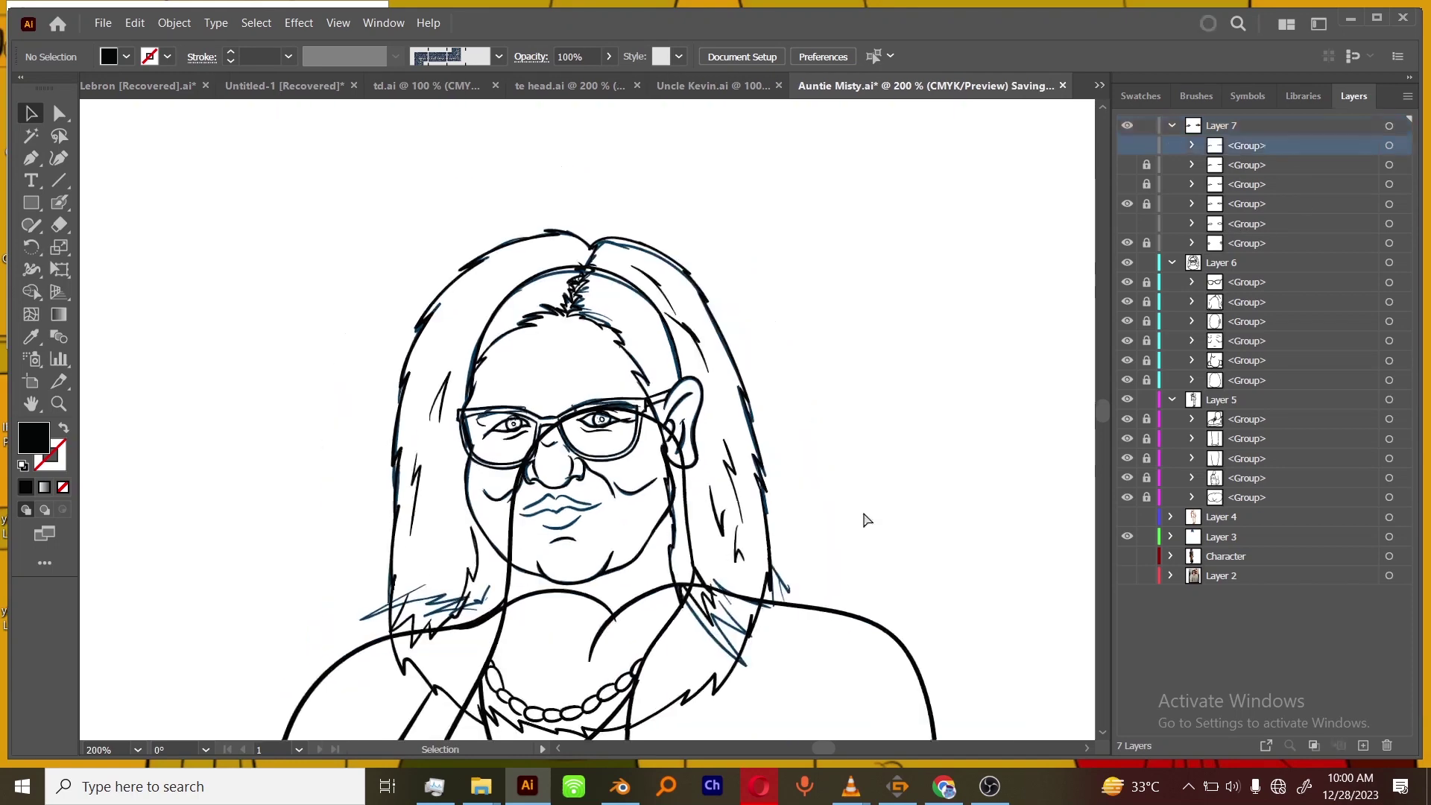
left_click_drag(915, 628, 924, 485)
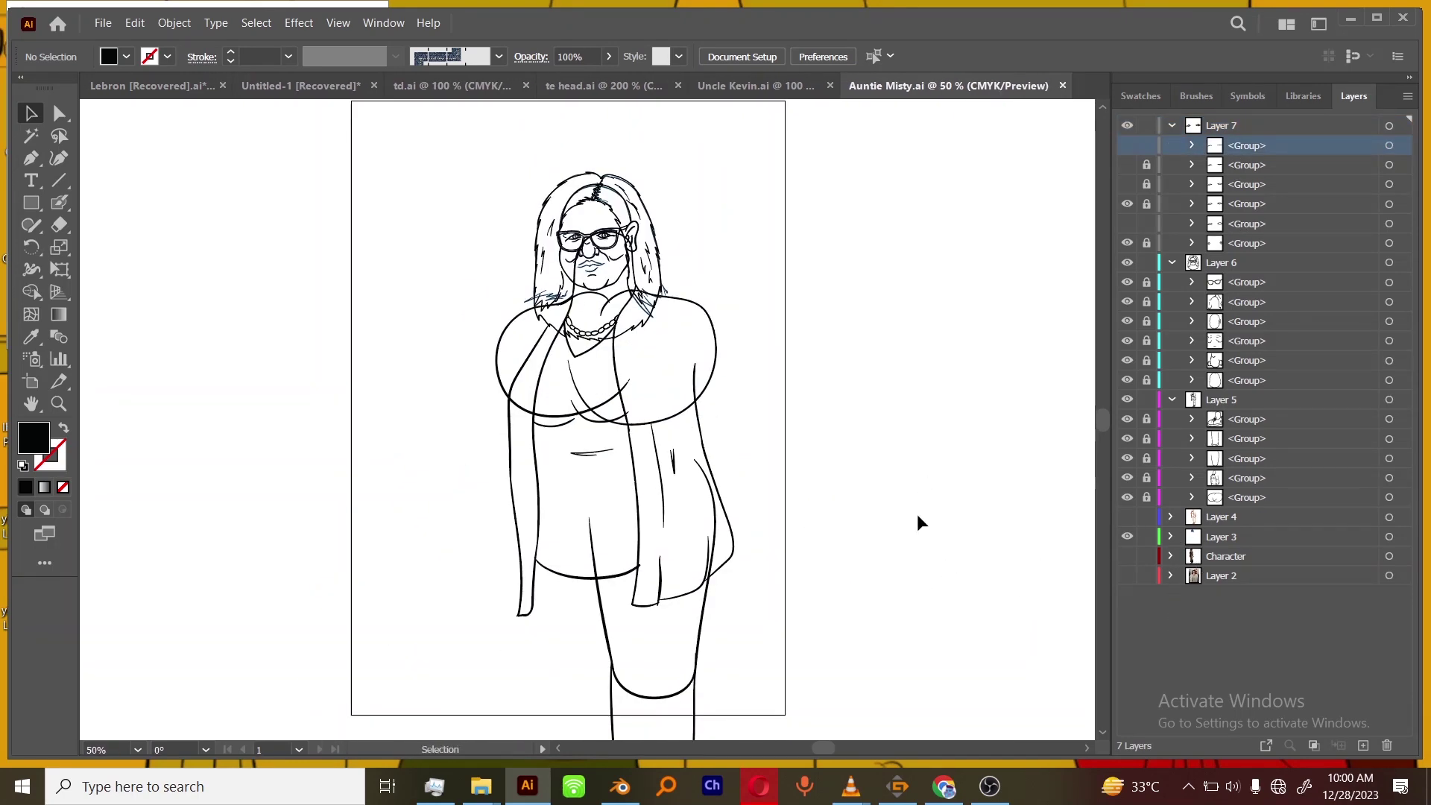
Show the reference photo in Layer 2, sample the cardigan's light grey-beige as the fill with the Eyedropper, and hide the photo again.
left_click(1127, 576)
left_click(37, 344)
key("ctrl+=")
left_click(849, 467)
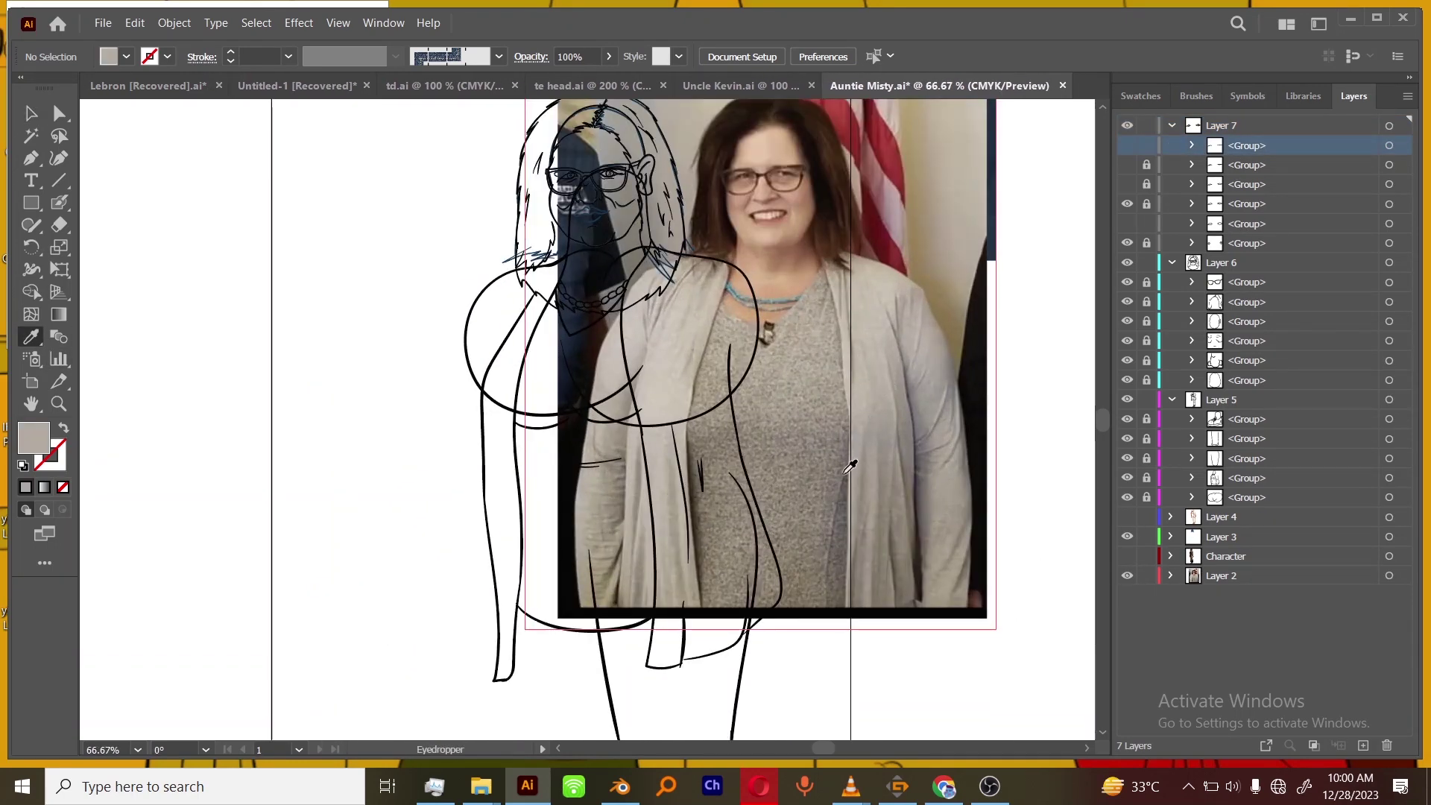
left_click(1127, 575)
Make Layer 5 active, collapse and hide Layers 7 and 6, and hide Layer 3.
left_click(1267, 399)
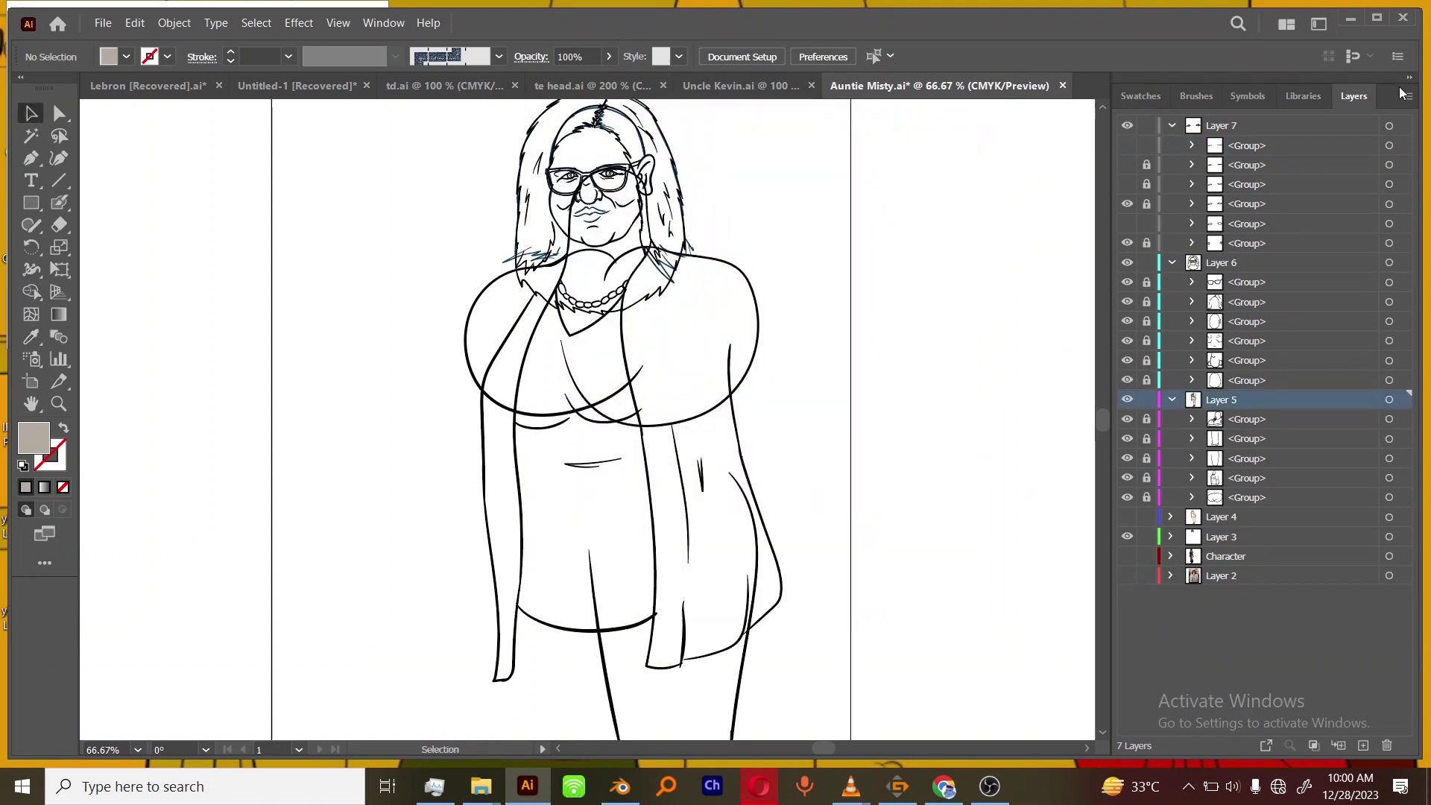
left_click(1405, 97)
left_click(1191, 192)
left_click(1171, 125)
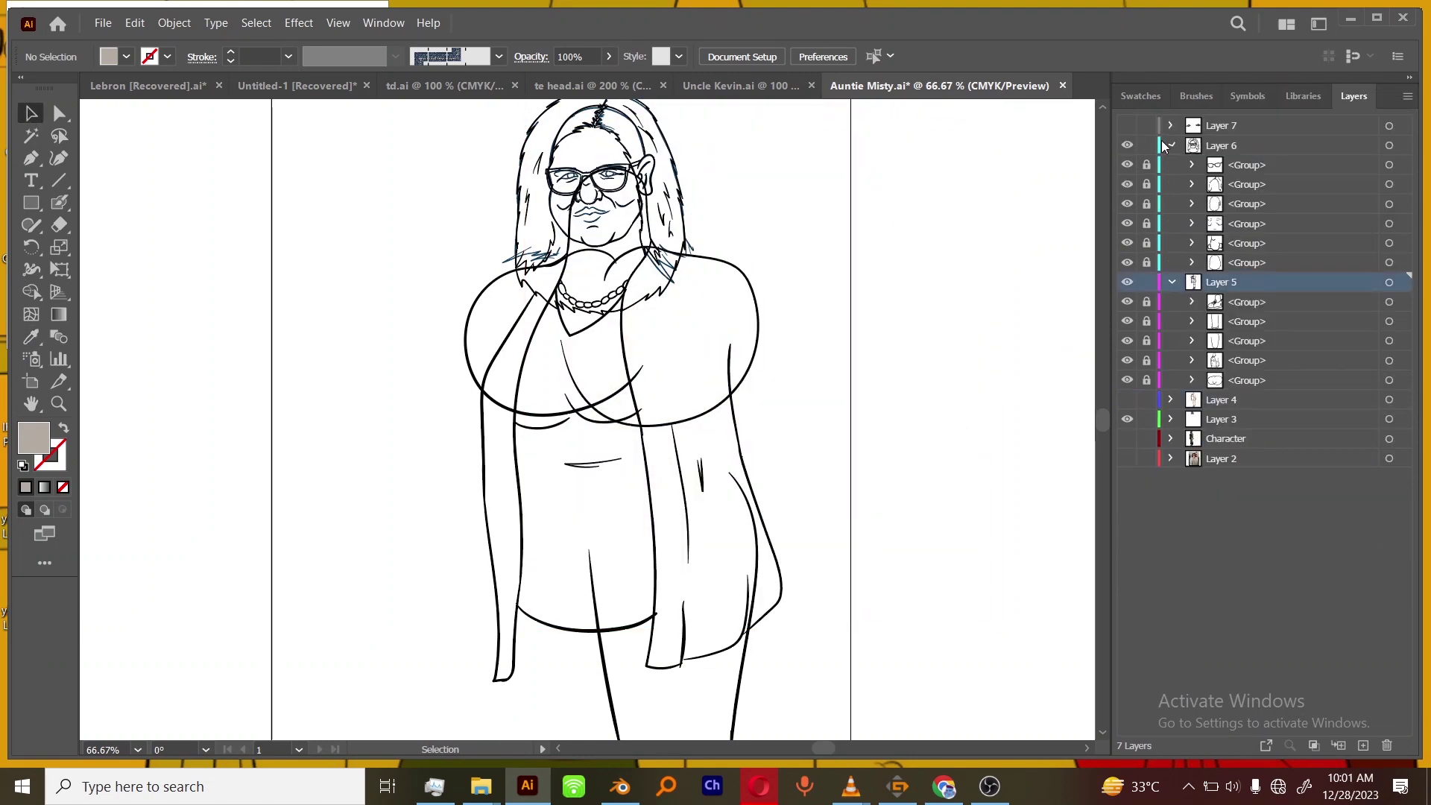
left_click(1170, 146)
left_click(1127, 146)
left_click(1127, 302)
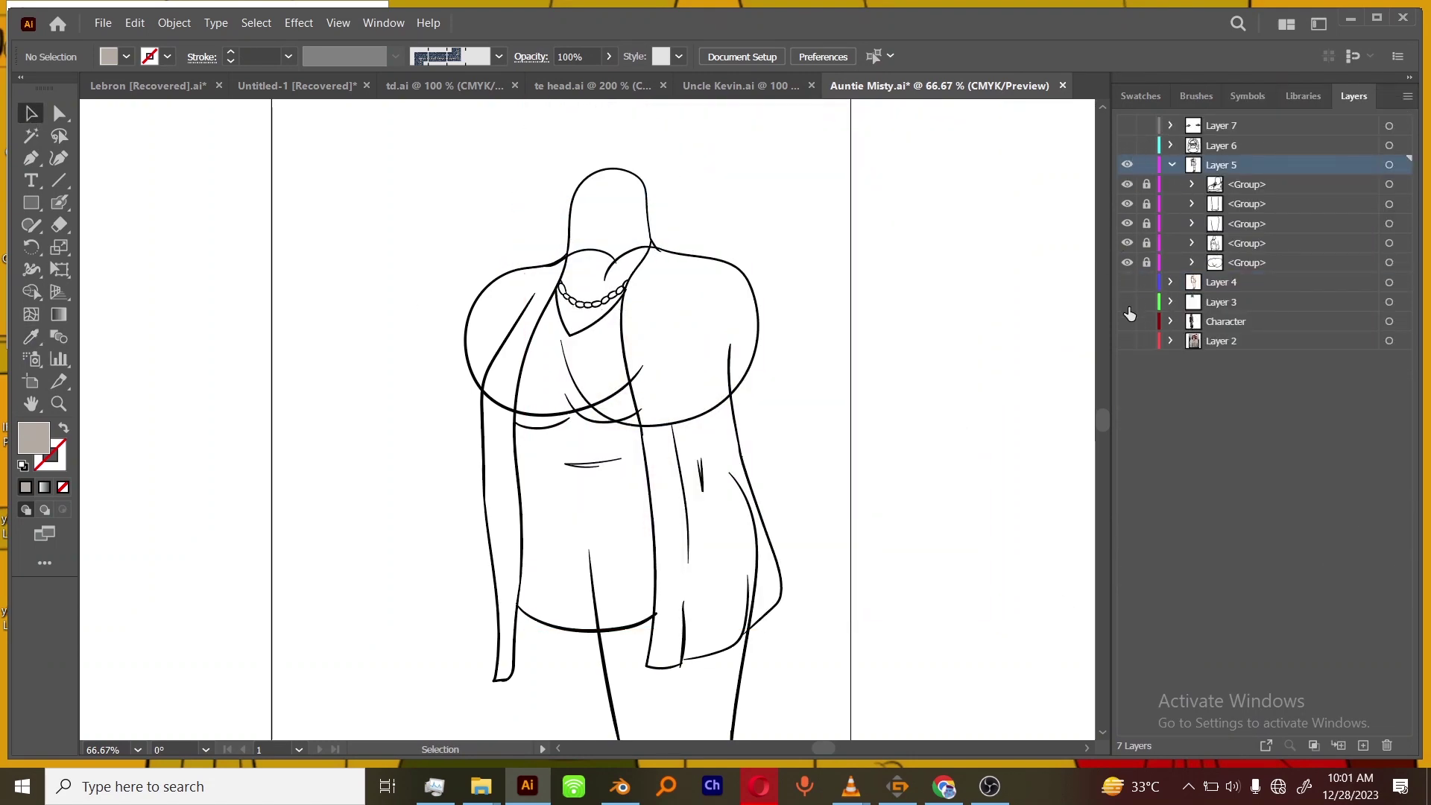
Unlock the groups in Layer 5 and leave only the group with the torso and cardigan linework visible.
left_click_drag(1130, 268, 1127, 266)
left_click(1127, 264)
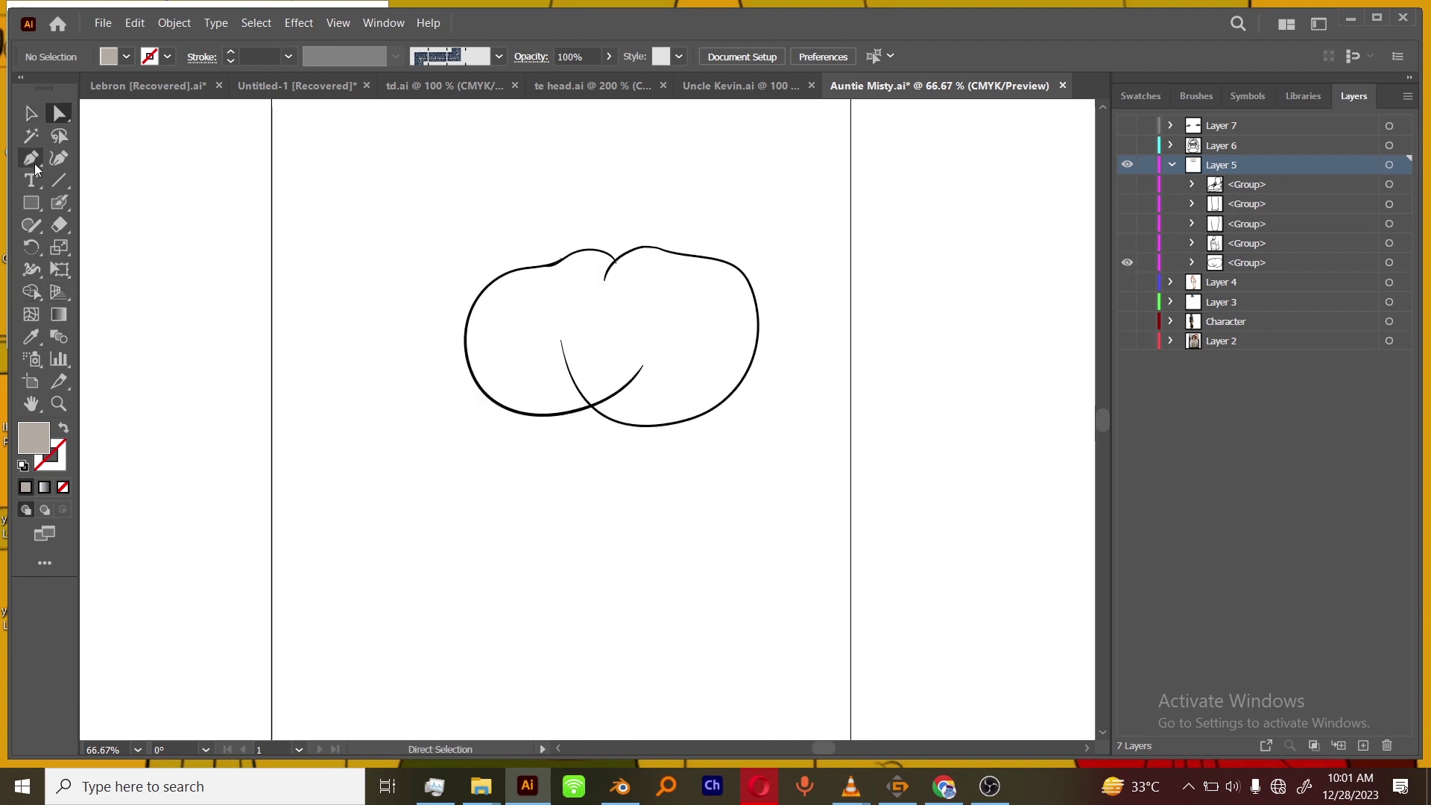
left_click(1128, 243)
left_click(1127, 263)
Start a Pen path in Layer 5 at the base of the neck, where the cardigan's shoulder begins.
left_click(658, 249)
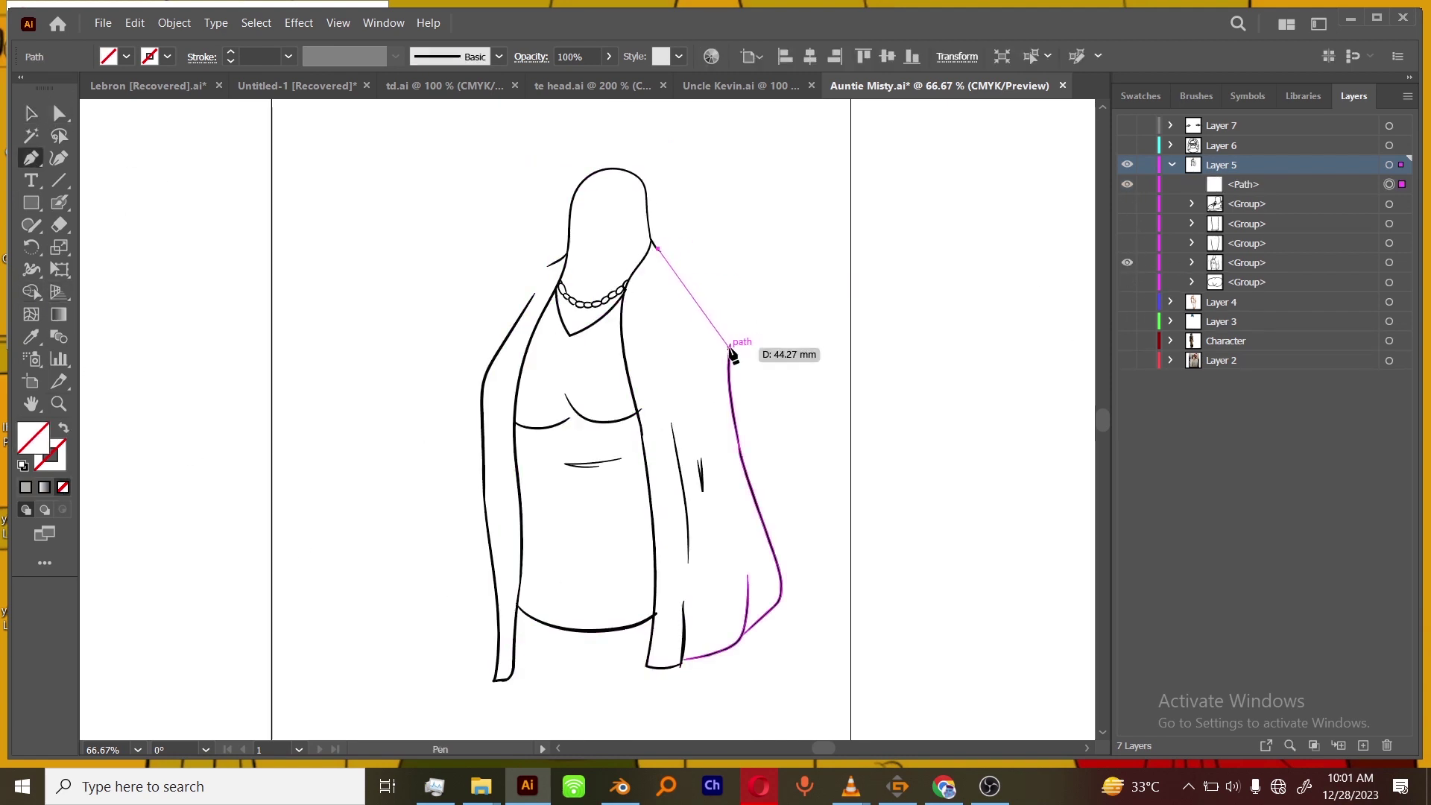
Close the gaps at the cardigan outline's shoulders with unstroked pen paths inside the torso group.
left_click_drag(730, 348, 733, 408)
key("ctrl+z")
key("ctrl+z")
left_click_drag(553, 262, 518, 321)
key("ctrl+z")
key("ctrl+z")
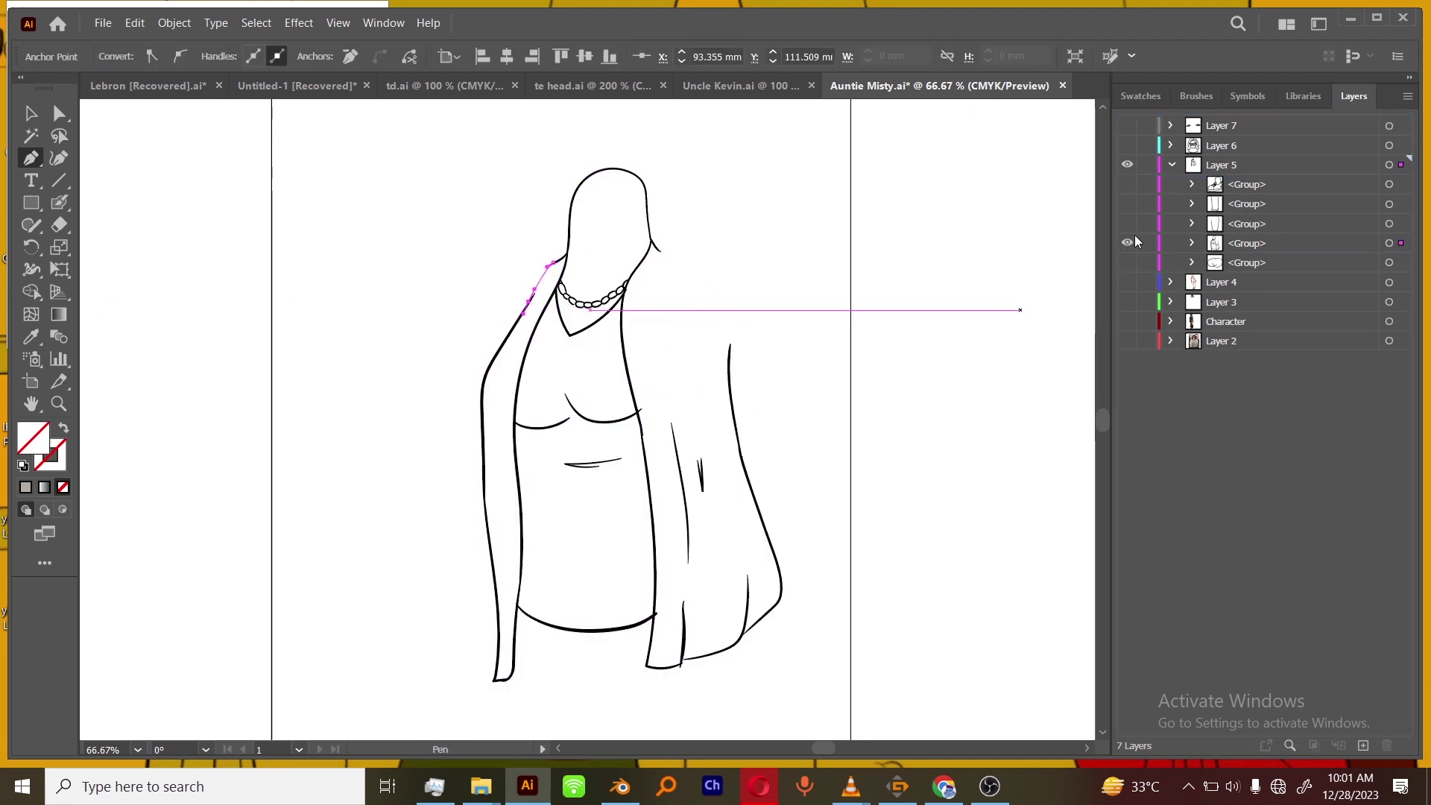
Show only the first leg group, close the leg's open top with a curved unstroked path and place it in that group.
left_click(1127, 224)
left_click(1128, 243)
left_click_drag(853, 548, 848, 363)
left_click(584, 363)
left_click_drag(728, 287, 748, 302)
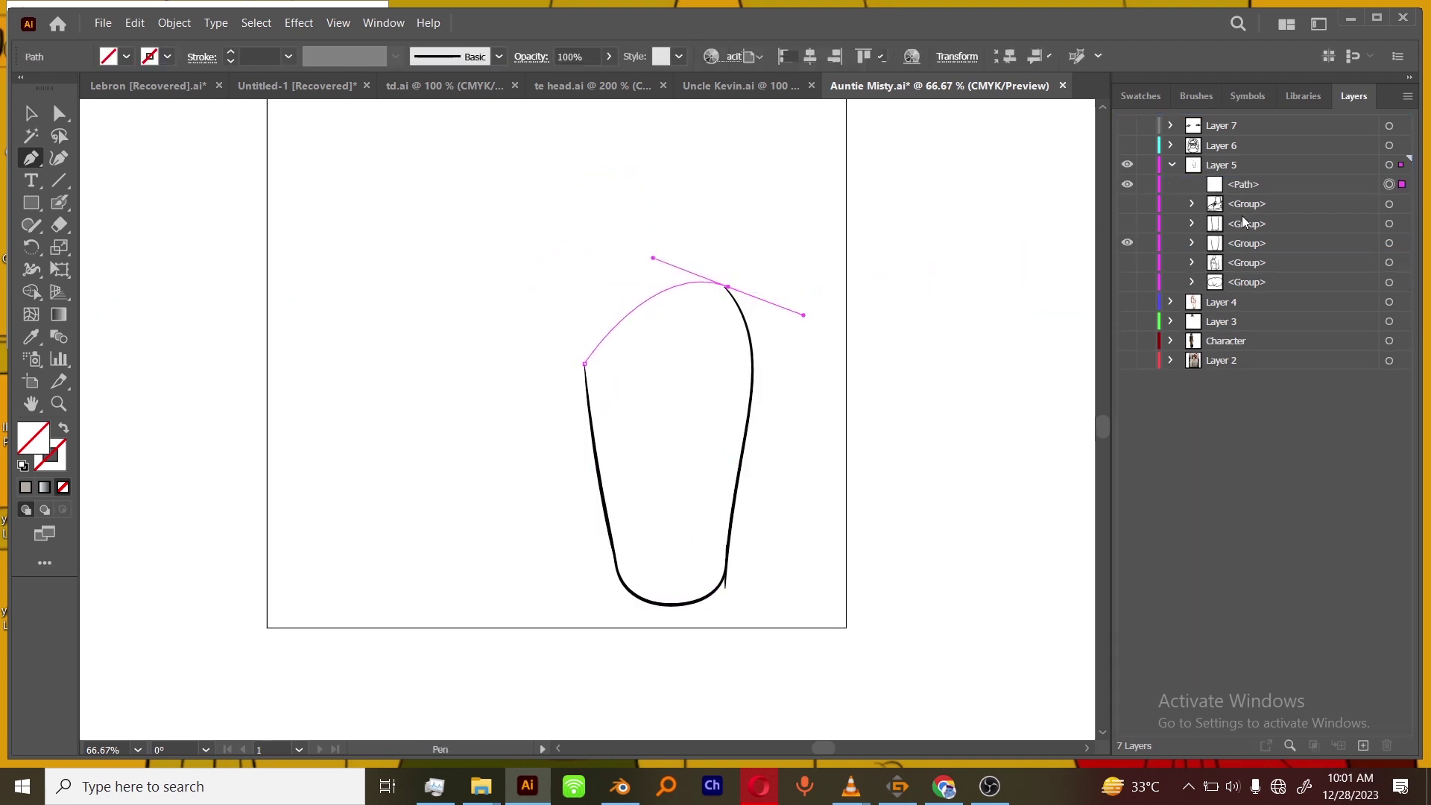
left_click_drag(1242, 184, 1217, 243)
left_click(1127, 223)
Show only the second leg group, close its open top with an unstroked path and place that path in the group.
left_click(1128, 204)
left_click_drag(968, 468, 969, 261)
left_click(616, 348)
left_click_drag(727, 360, 767, 409)
left_click_drag(1242, 184, 1230, 223)
left_click(1128, 204)
Hide Layer 5, show Layer 6 and leave only its back hair group visible.
left_click(1128, 184)
left_click_drag(824, 509, 840, 629)
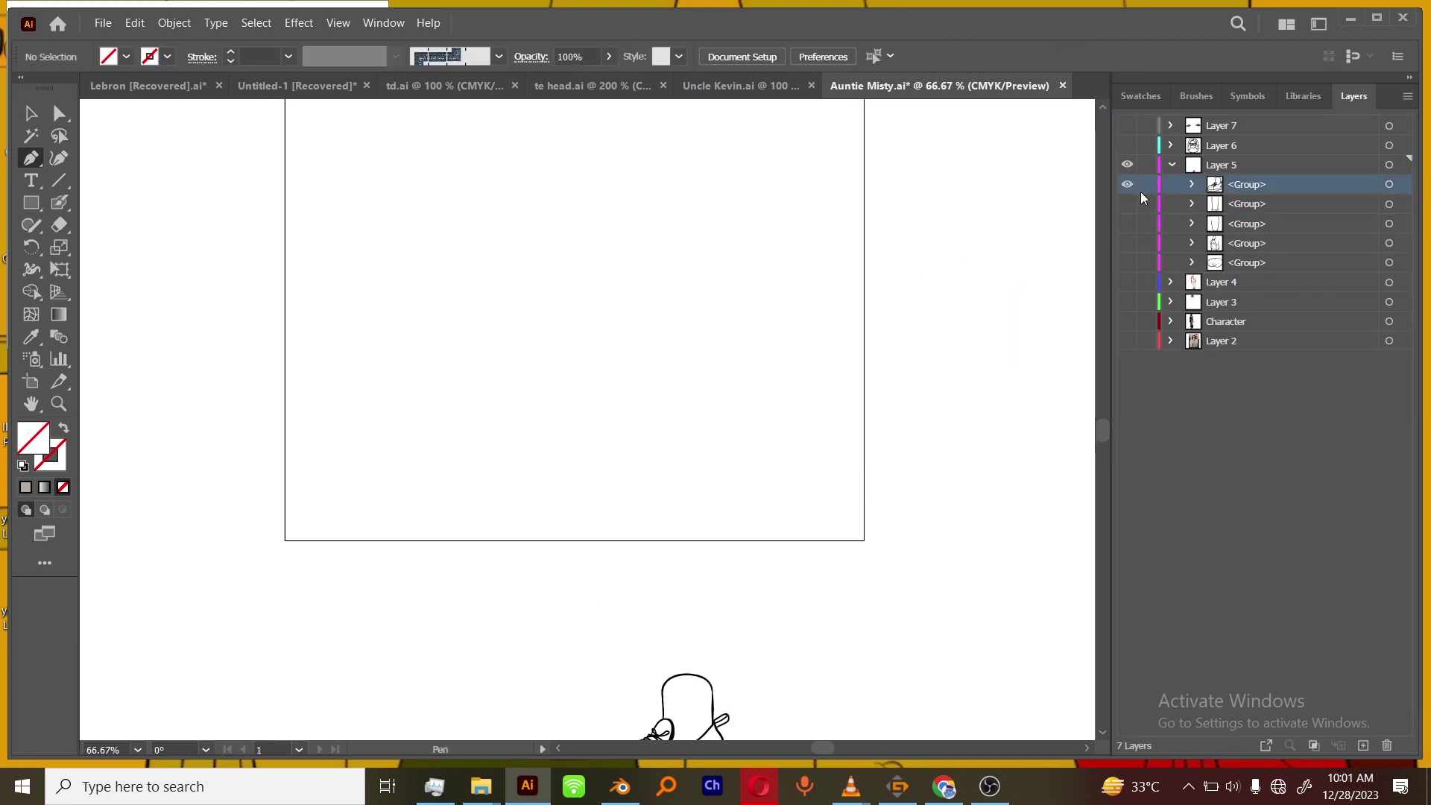
left_click(1171, 165)
left_click(1127, 165)
left_click(1128, 145)
left_click(1171, 145)
key("ctrl+minus")
left_click_drag(1127, 164, 1128, 243)
left_click_drag(915, 160, 869, 388)
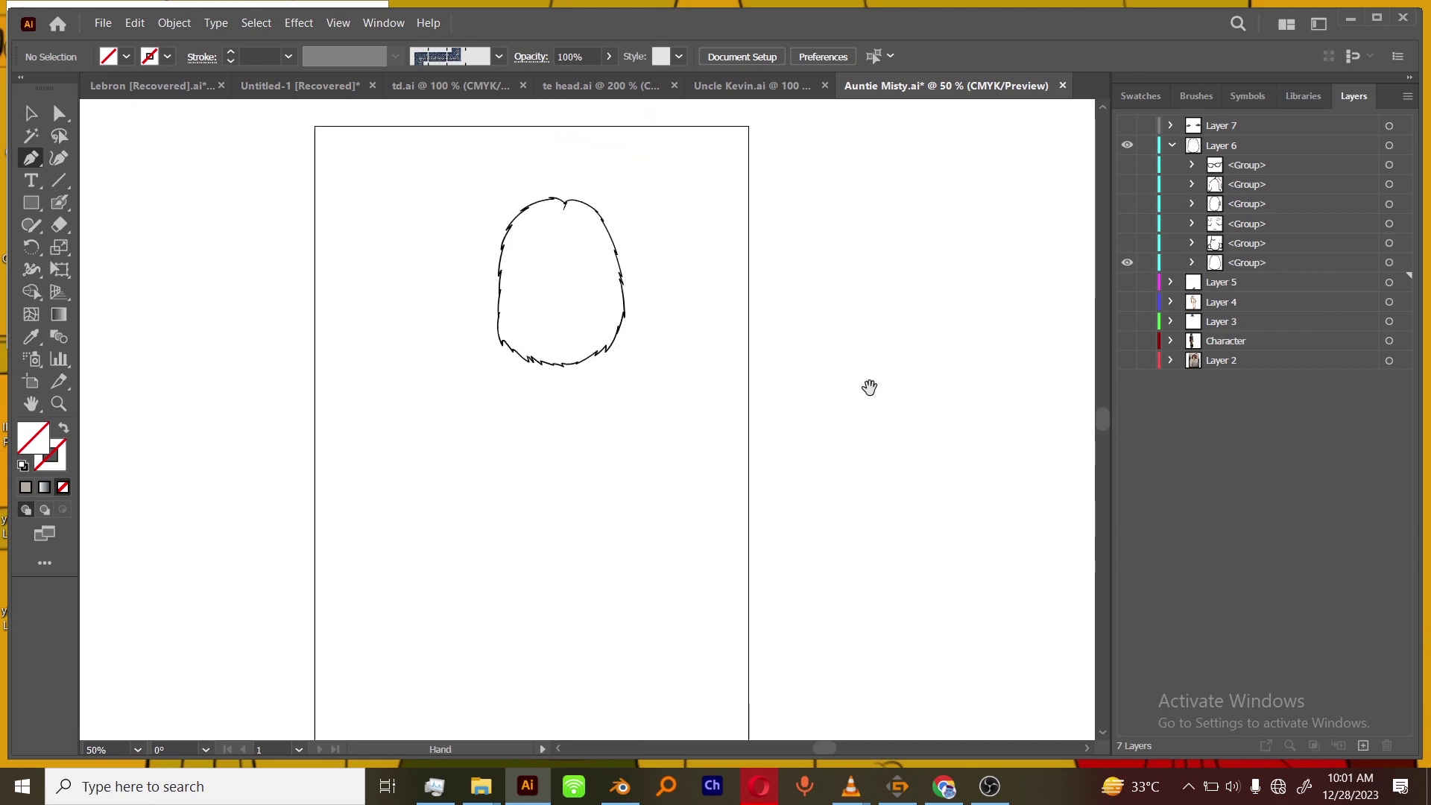
Go through the head groups of Layer 6 and leave only the front hair and back hair visible.
key("ctrl+plus")
key("ctrl+plus")
left_click(1127, 243, "alt")
left_click(1127, 203, "alt")
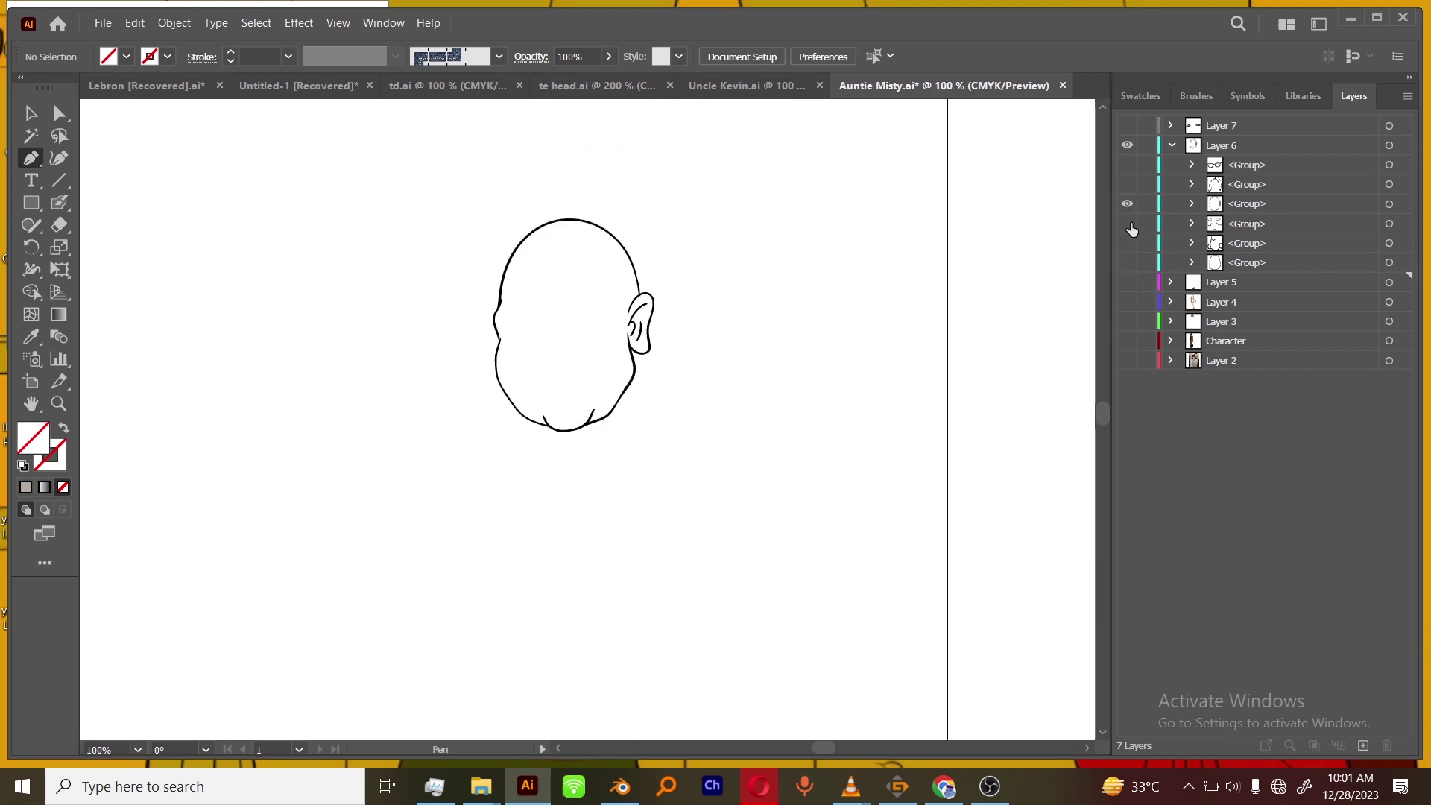
left_click(1126, 184, "alt")
left_click(1127, 164, "alt")
left_click(1127, 184)
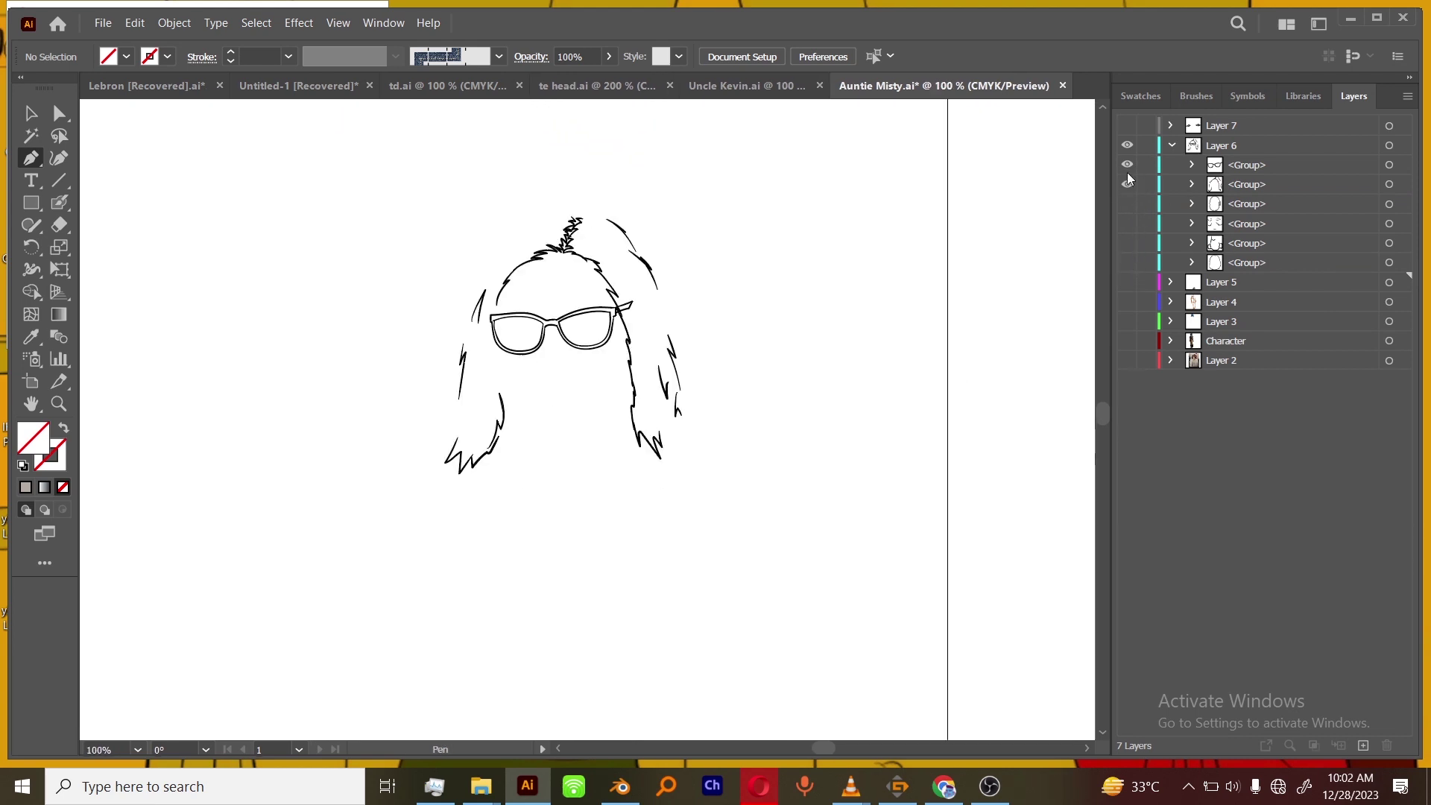
left_click(1127, 262)
key("ctrl+plus")
key("ctrl+plus")
left_click(1238, 187)
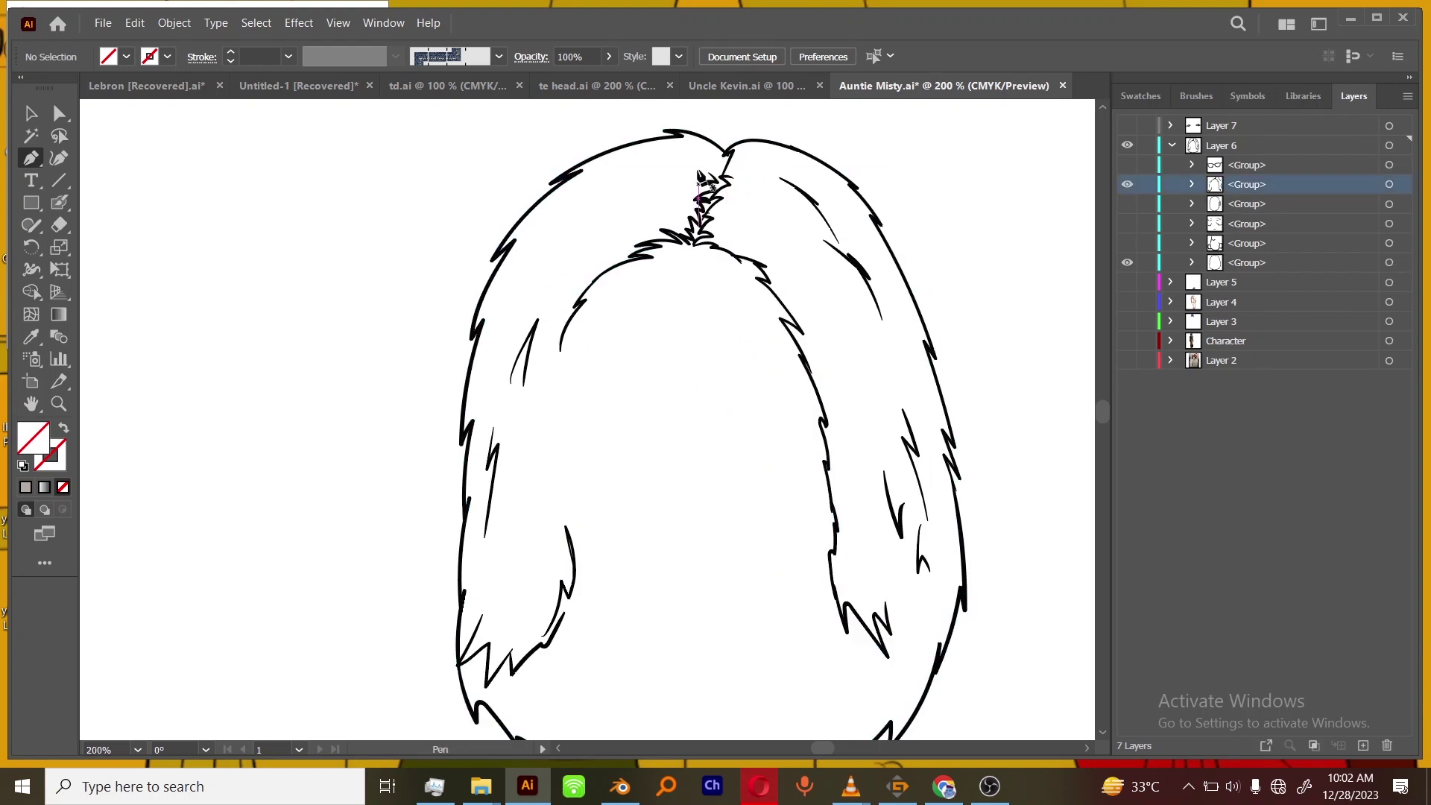
Close the outer side of the left front lock with an unstroked path from the parting to the lower hair tips.
left_click(712, 181)
left_click_drag(689, 157, 671, 156)
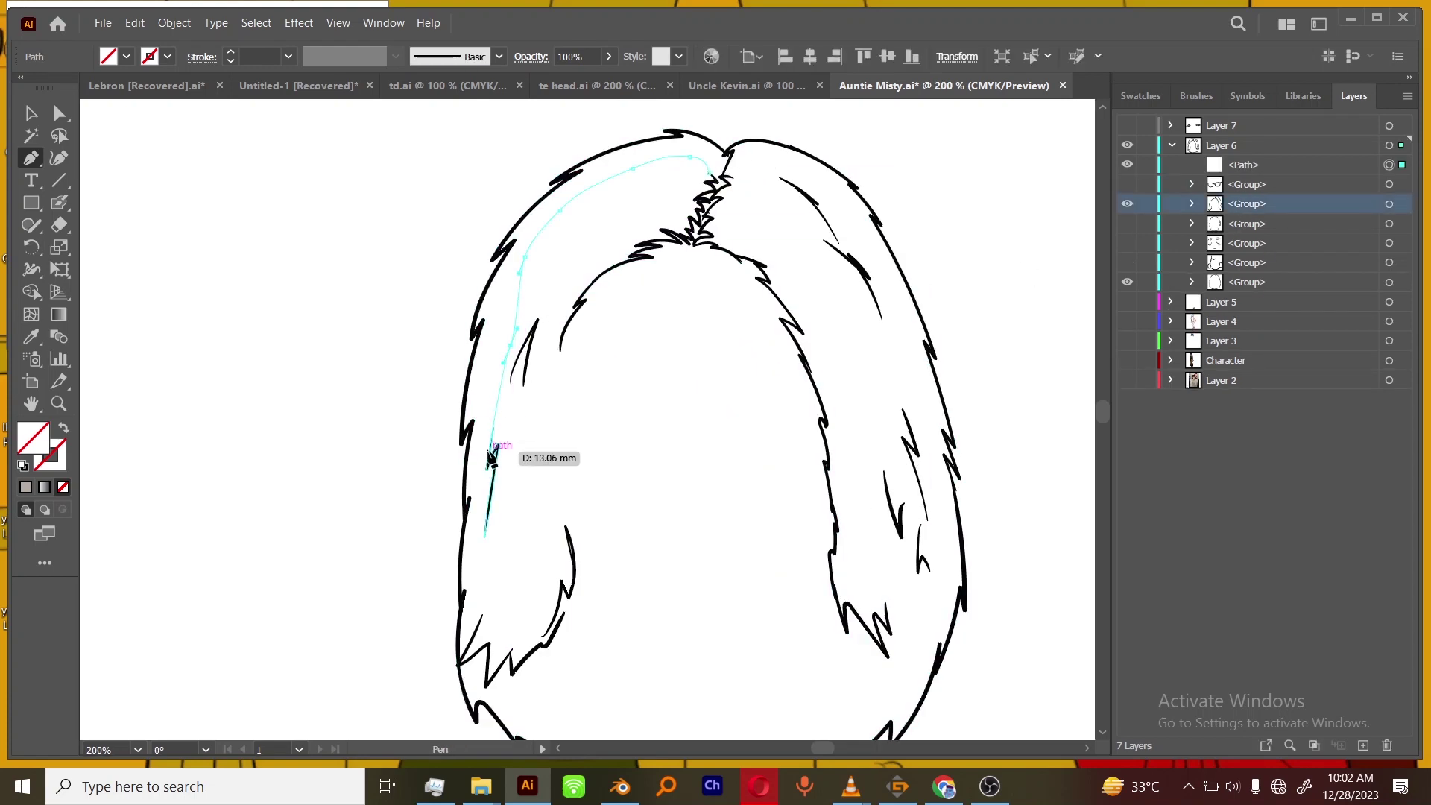
left_click_drag(481, 561, 478, 580)
left_click(479, 627)
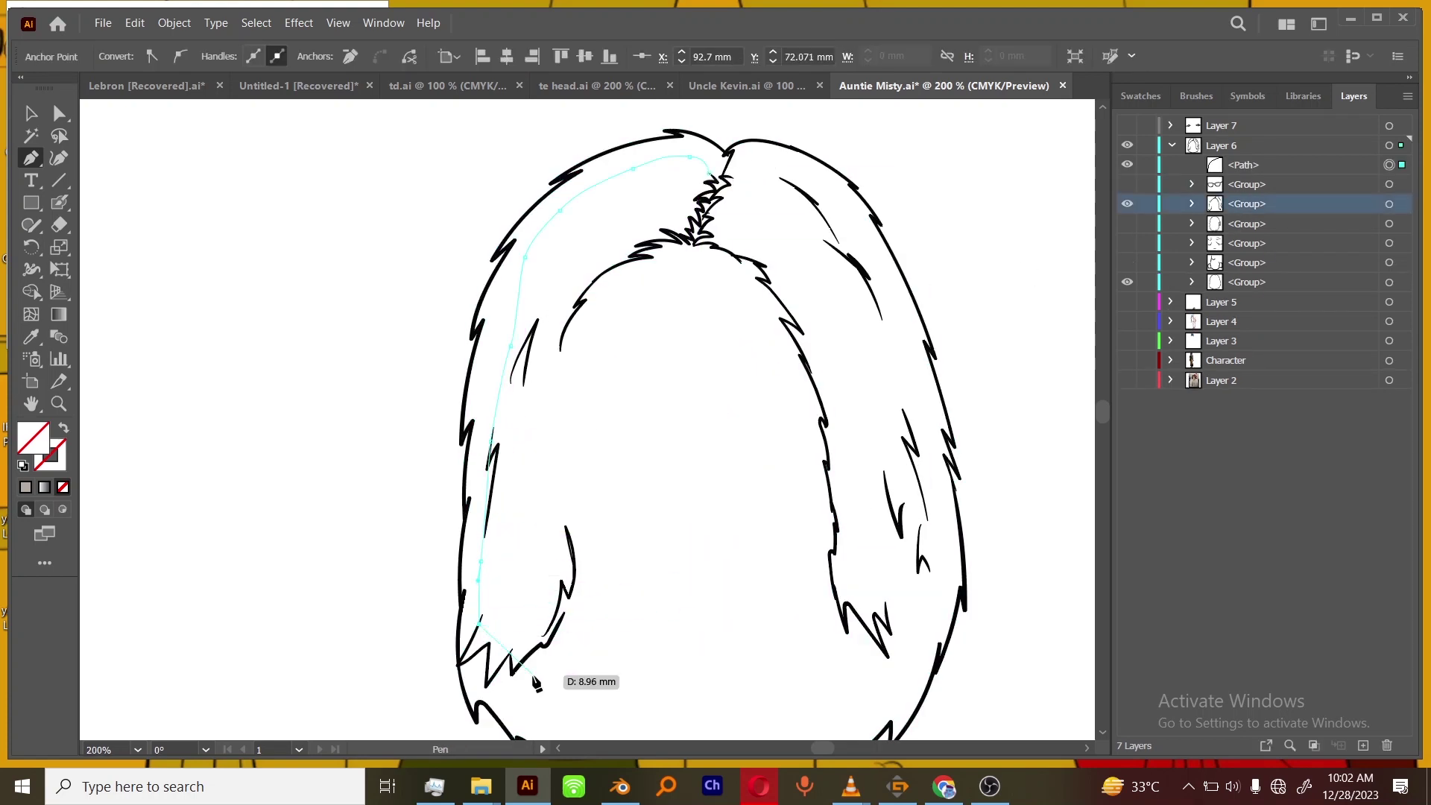
key("ctrl+shift+a")
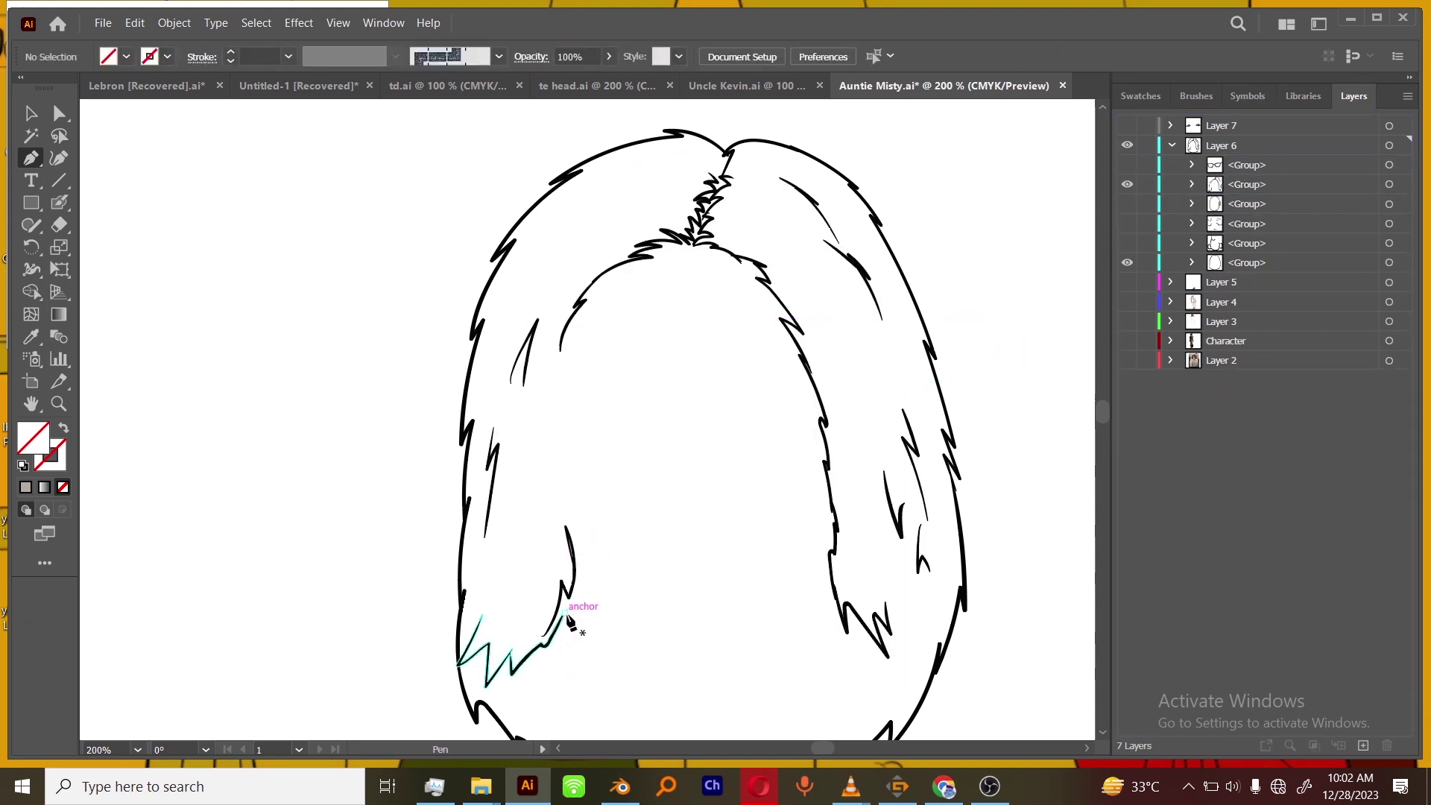
Join the left lock's inner edge to the hairline with an unstroked path and place it in the front hair group.
left_click_drag(567, 529, 555, 519)
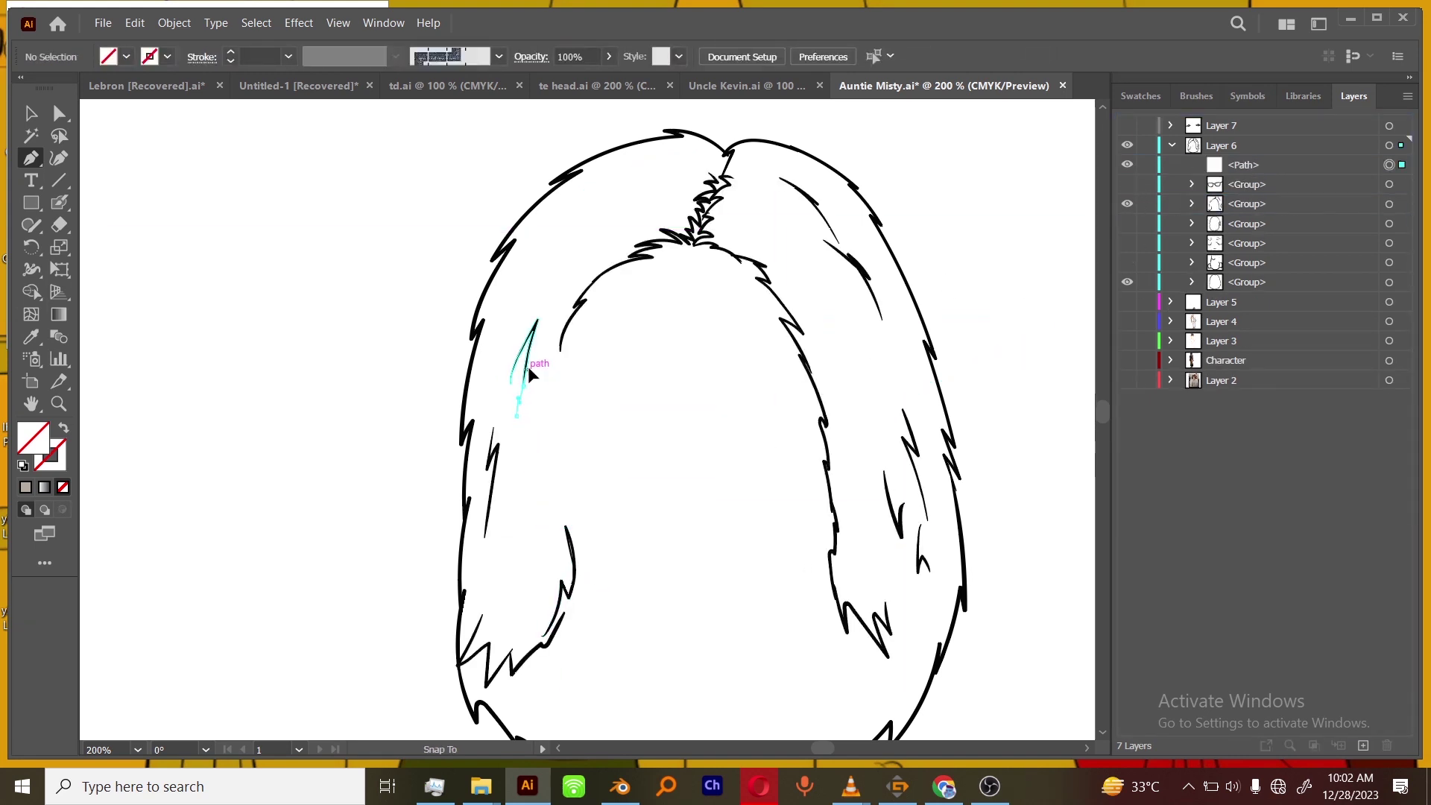
left_click(561, 348)
left_click_drag(1242, 165, 1239, 203)
left_click(1127, 188)
left_click(1127, 188)
left_click(1129, 187)
left_click(1128, 188)
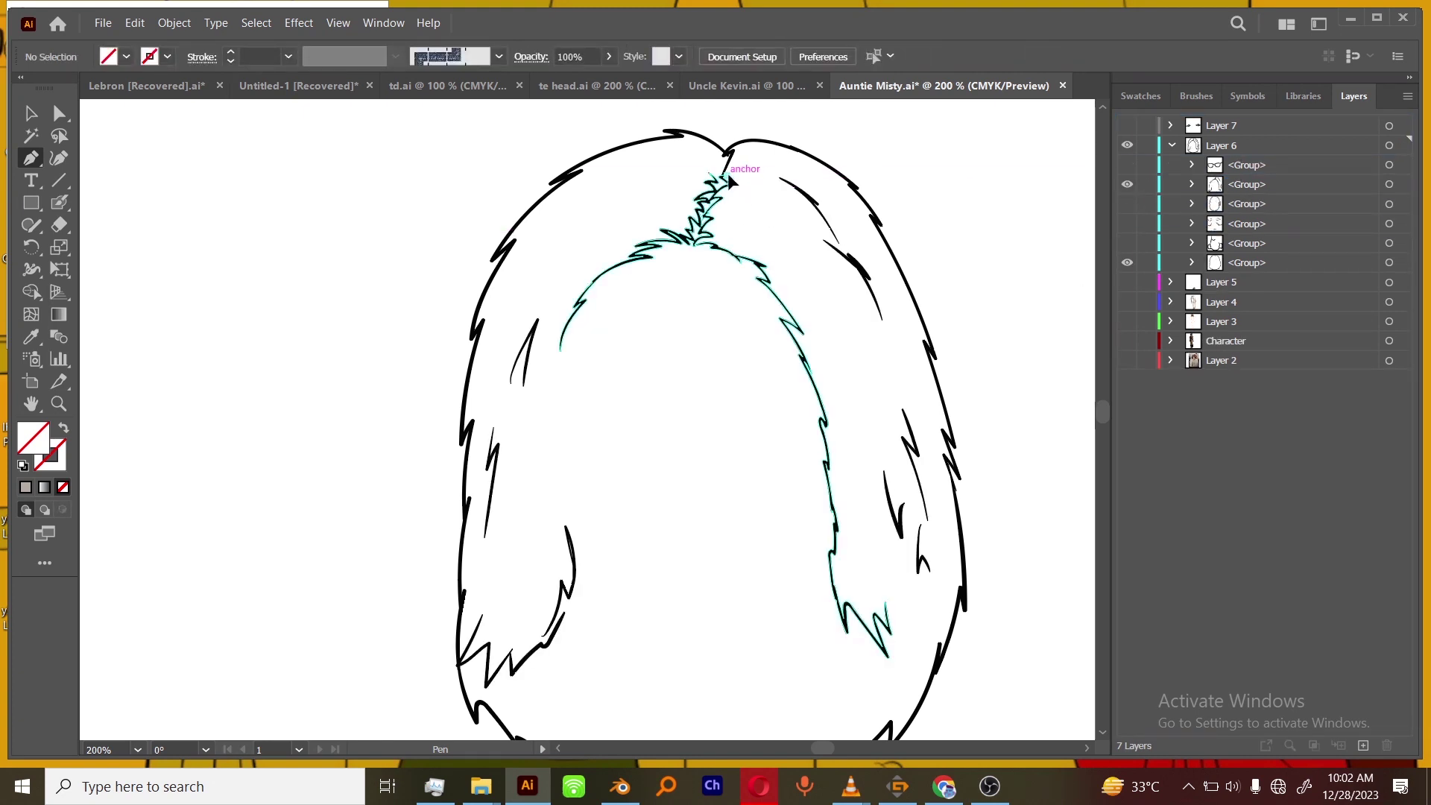
Close the right front lock with an unstroked path from the parting to its lower tips and place it in the front hair group.
left_click_drag(726, 176, 746, 165)
left_click_drag(780, 161, 795, 175)
left_click_drag(843, 244, 860, 273)
left_click_drag(884, 337, 910, 428)
left_click_drag(931, 549, 930, 573)
left_click(888, 613)
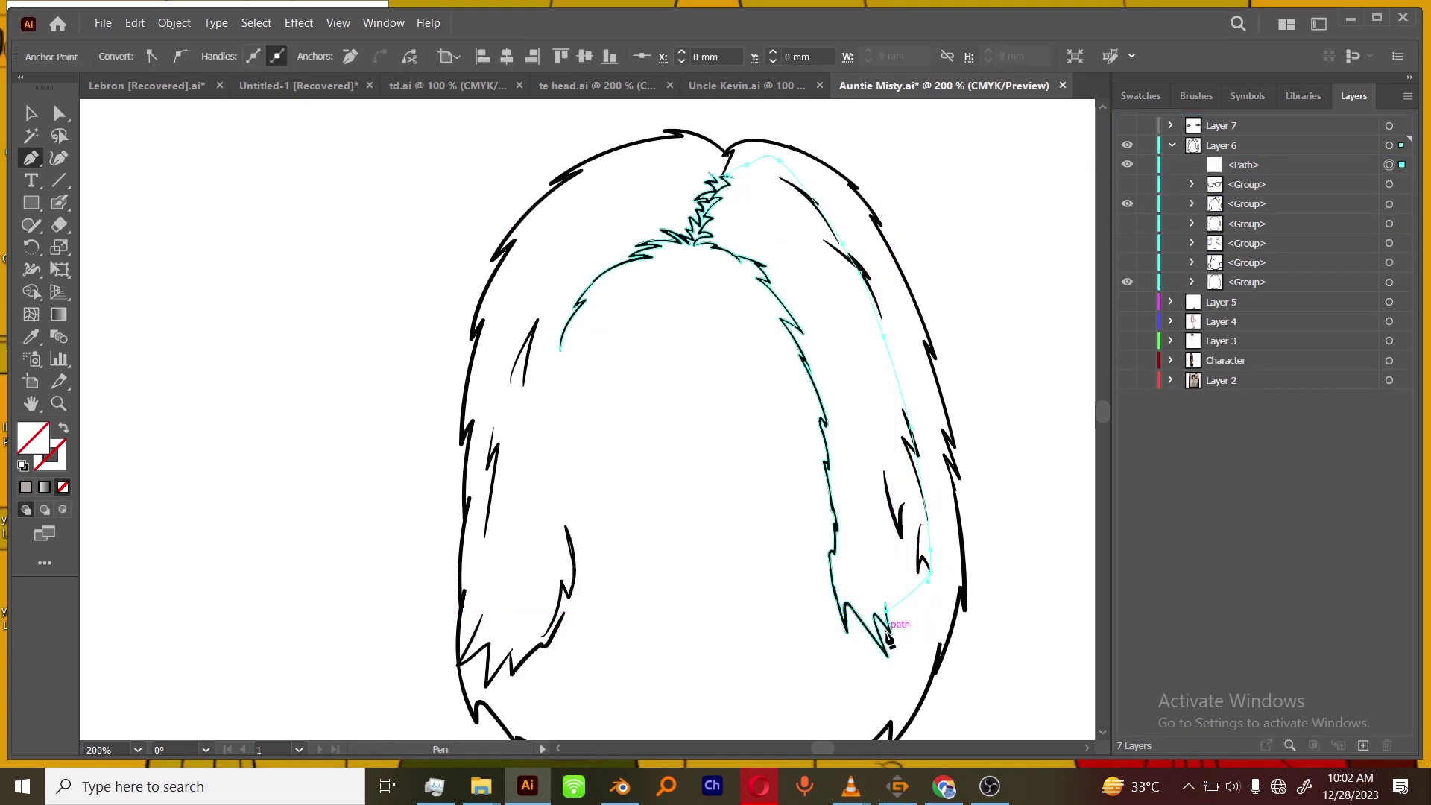
left_click_drag(1242, 165, 1236, 204)
left_click(1127, 186)
left_click(1128, 186)
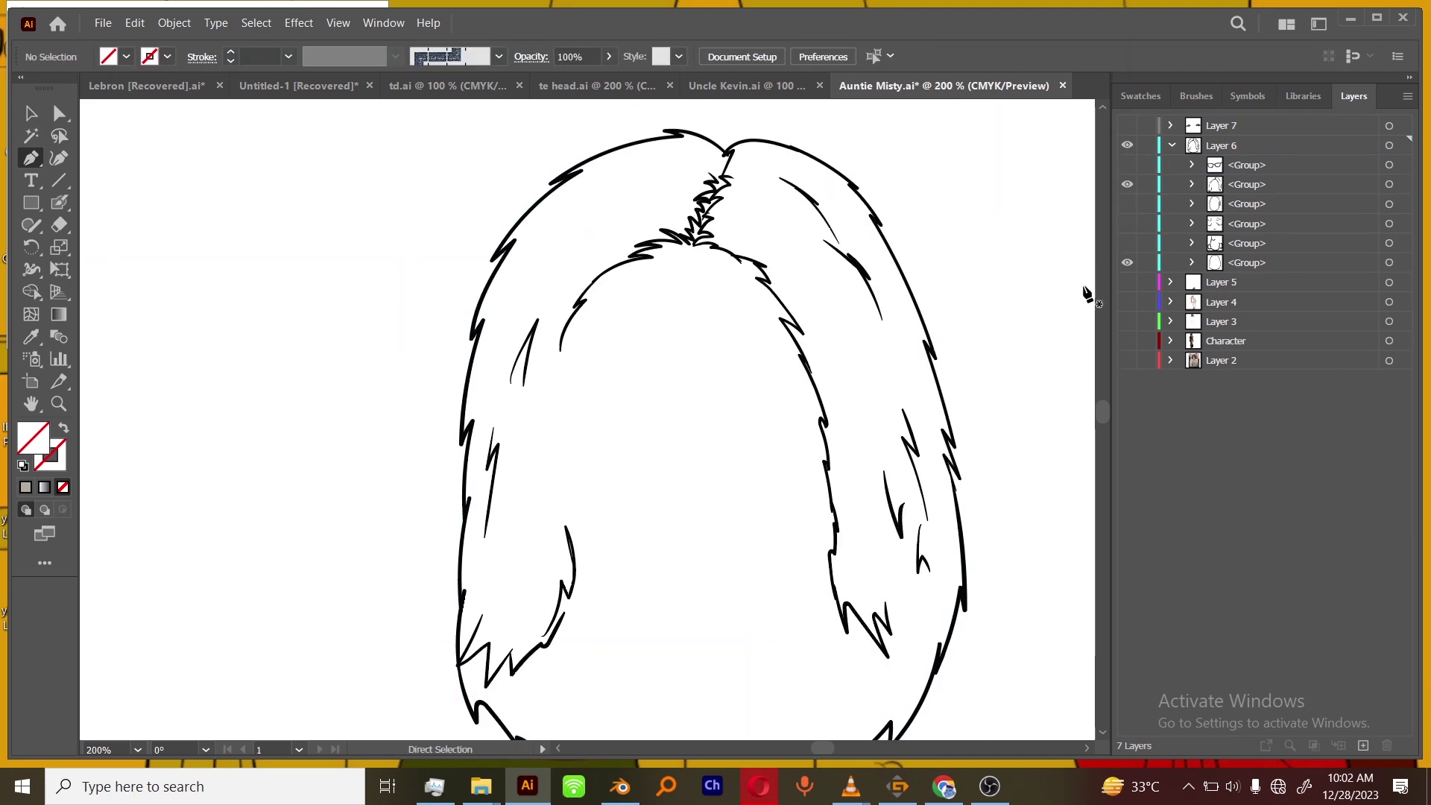
Show the reference photo in Layer 2, sample its dark brown hair colour and fill both front locks with Live Paint.
key("ctrl+1")
left_click(1127, 360)
key("i")
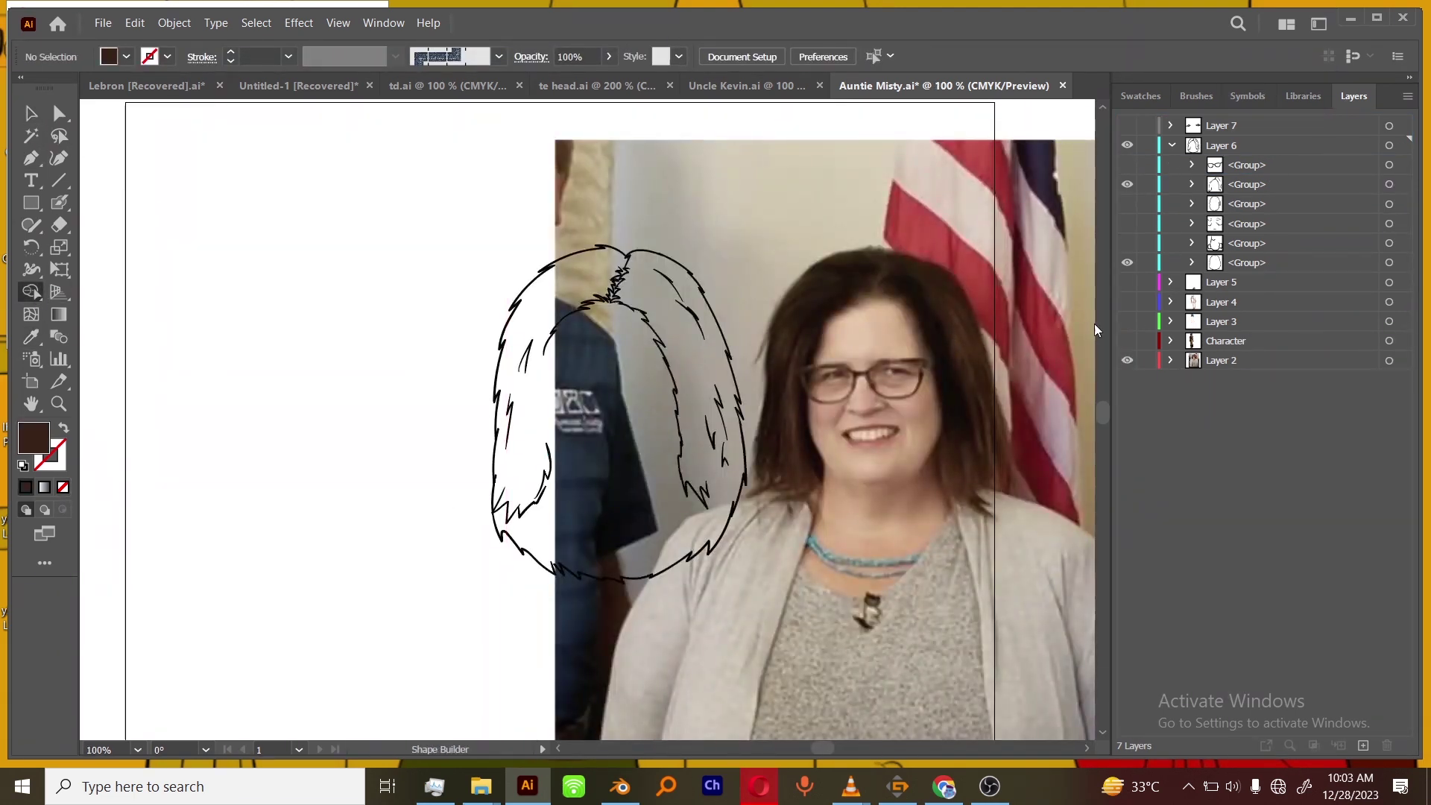
left_click_drag(30, 291, 89, 310)
left_click(691, 425)
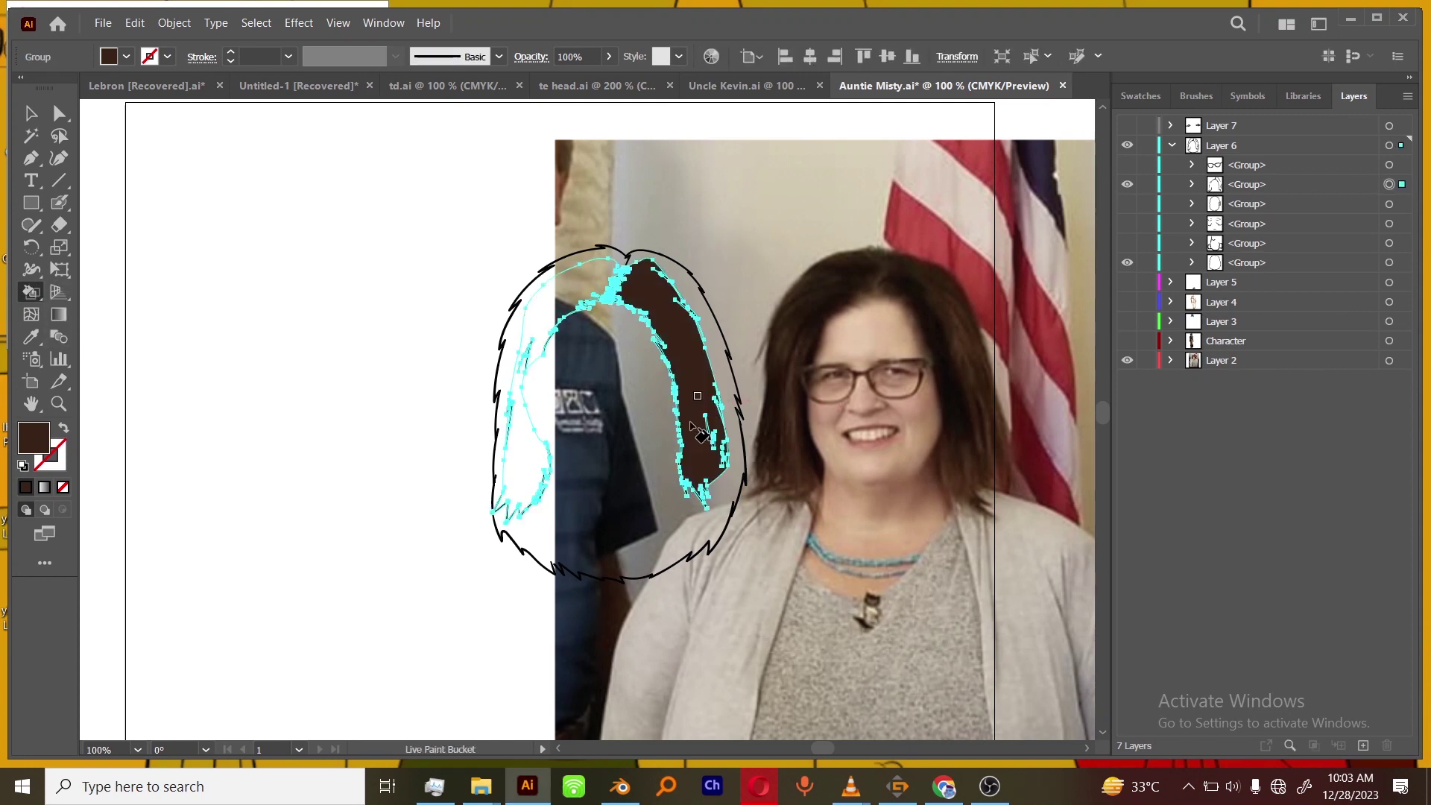
left_click(559, 294)
left_click(521, 409)
Fill the back hair group with the same dark brown and deselect it.
left_click(1389, 262)
left_click(618, 440)
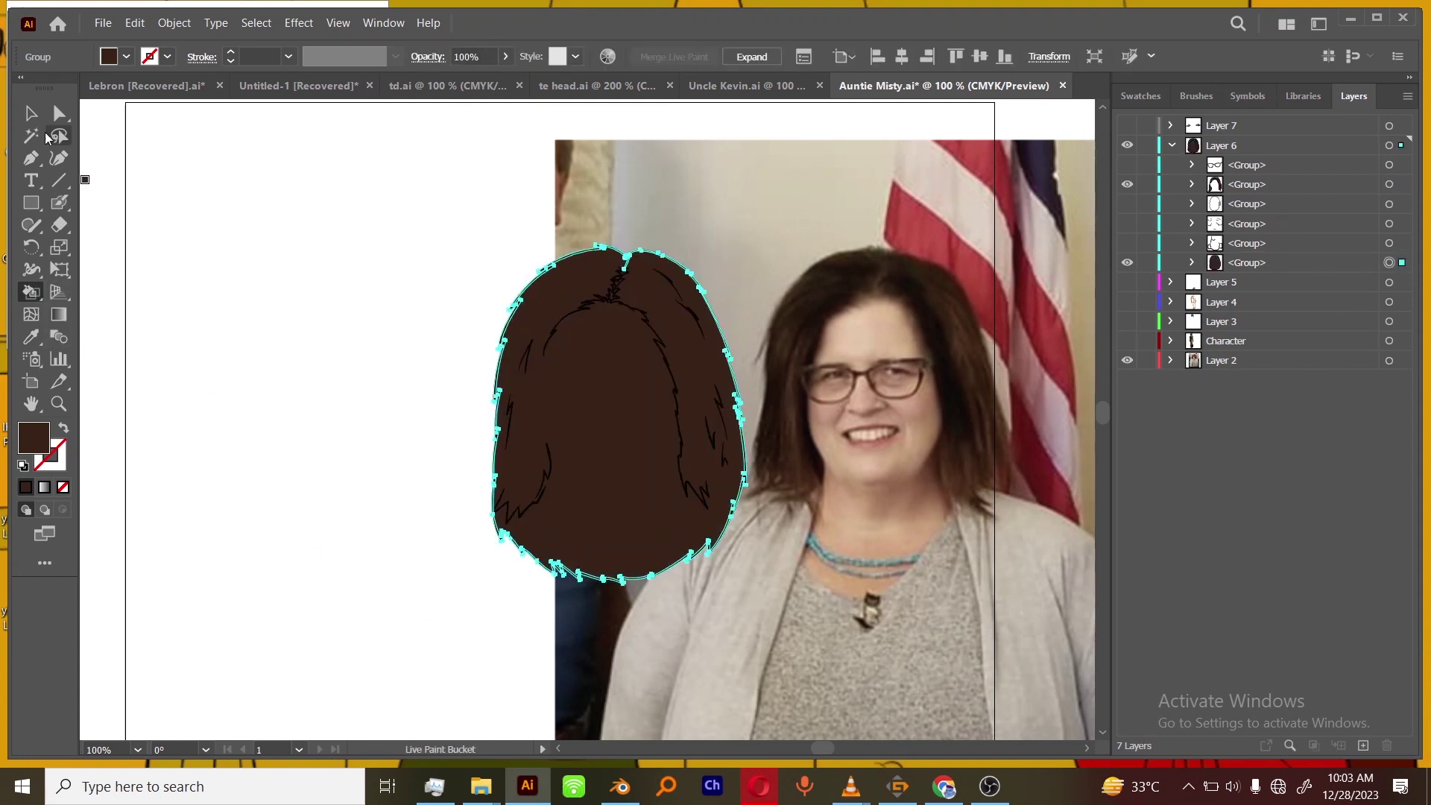
left_click(31, 113)
left_click(246, 246)
Show the face and facial feature groups, and fill the face shape with the skin tone from the photo.
left_click_drag(815, 589, 753, 572)
left_click(1127, 243)
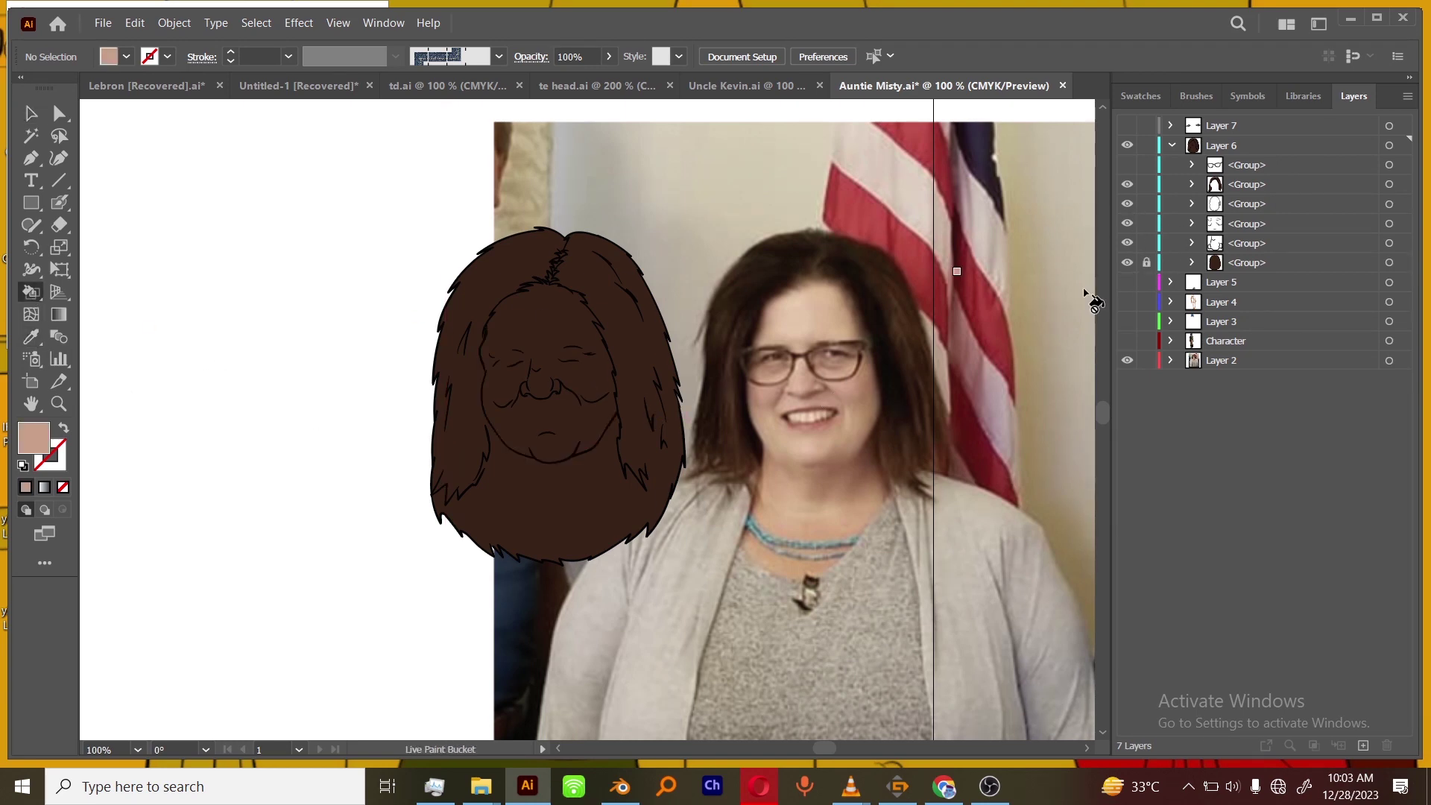
left_click(1389, 203)
left_click(585, 440)
key("ctrl+plus")
key("ctrl+plus")
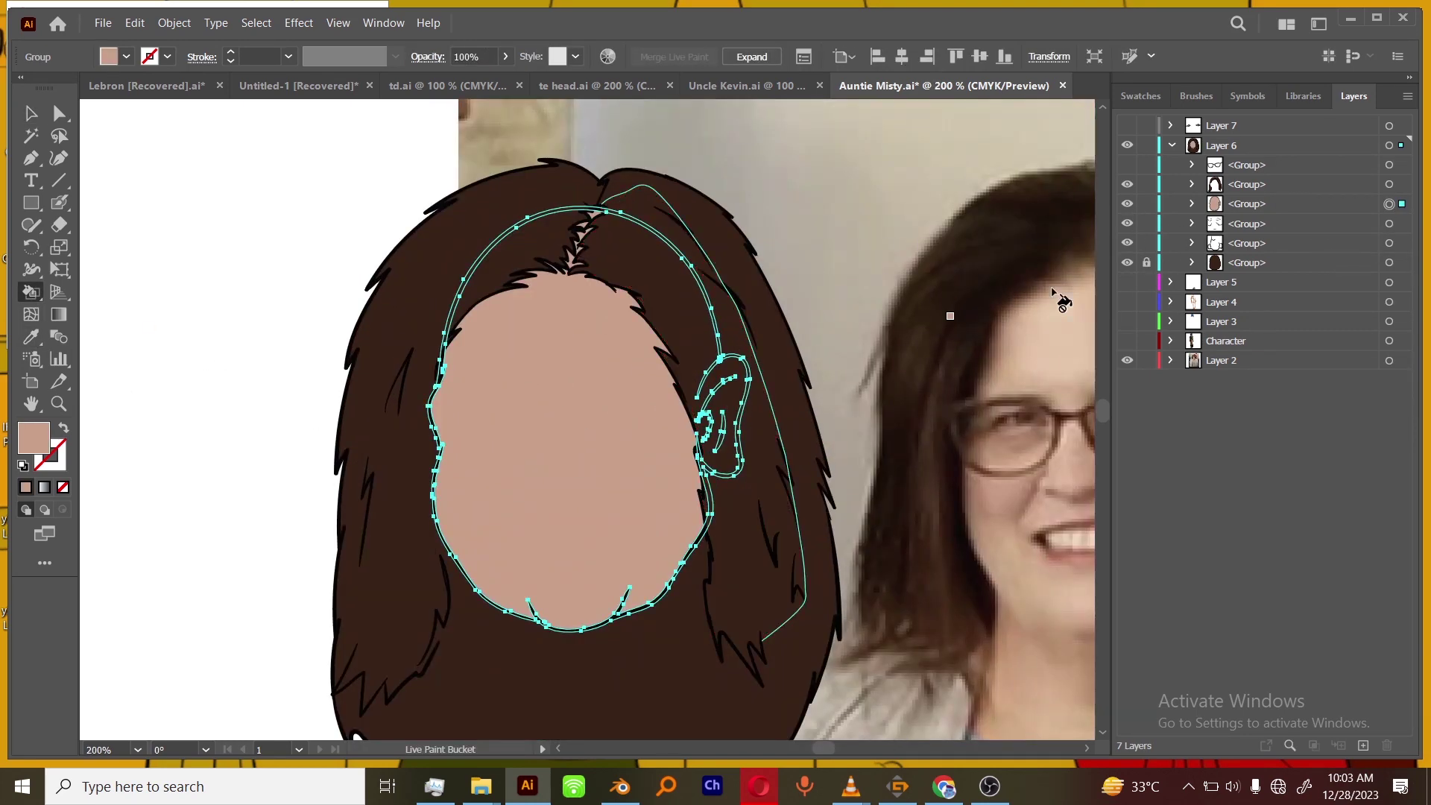
left_click(1252, 223)
left_click(1251, 243)
right_click(1252, 226)
left_click(1261, 236)
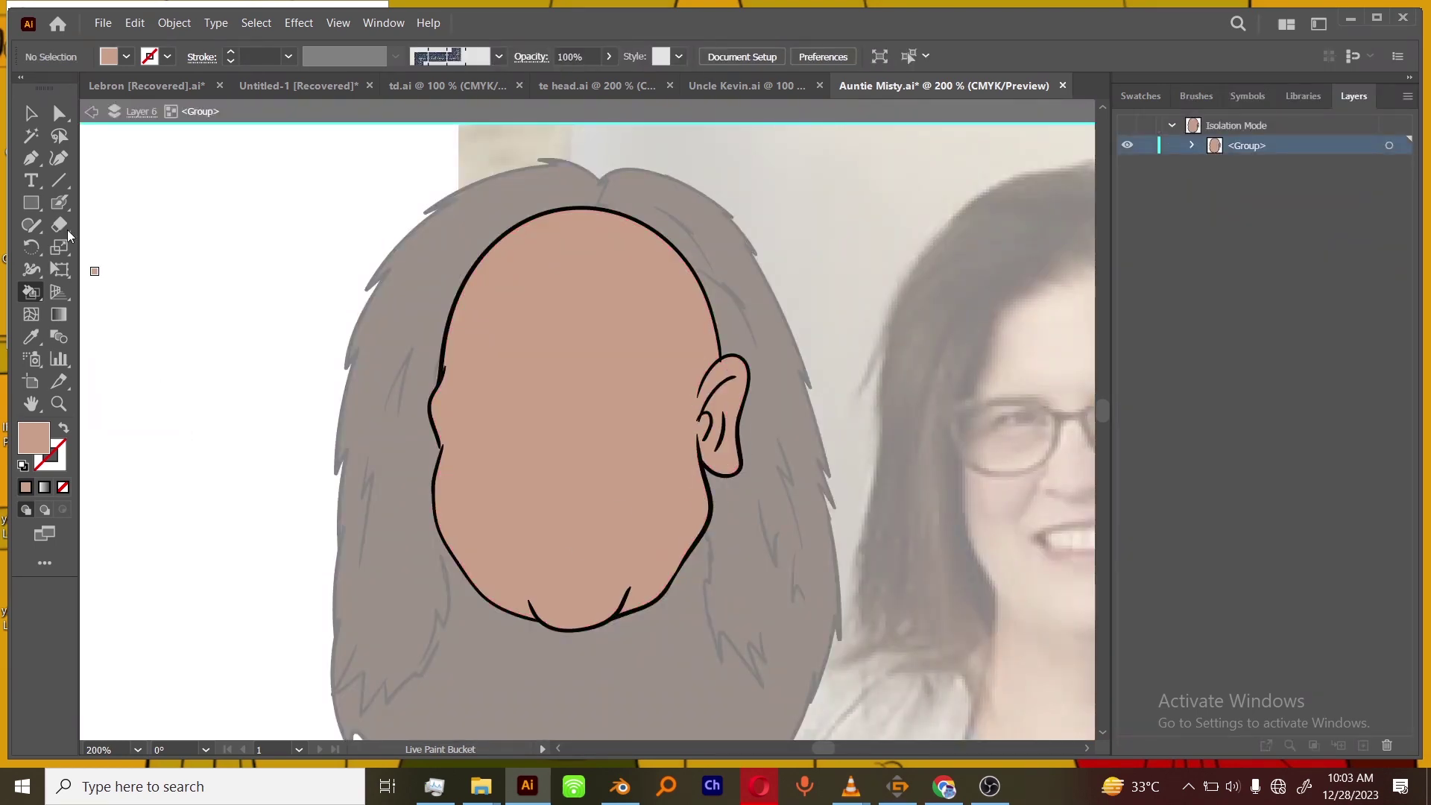
key("v")
key("Escape")
key("ctrl+minus")
left_click(850, 786)
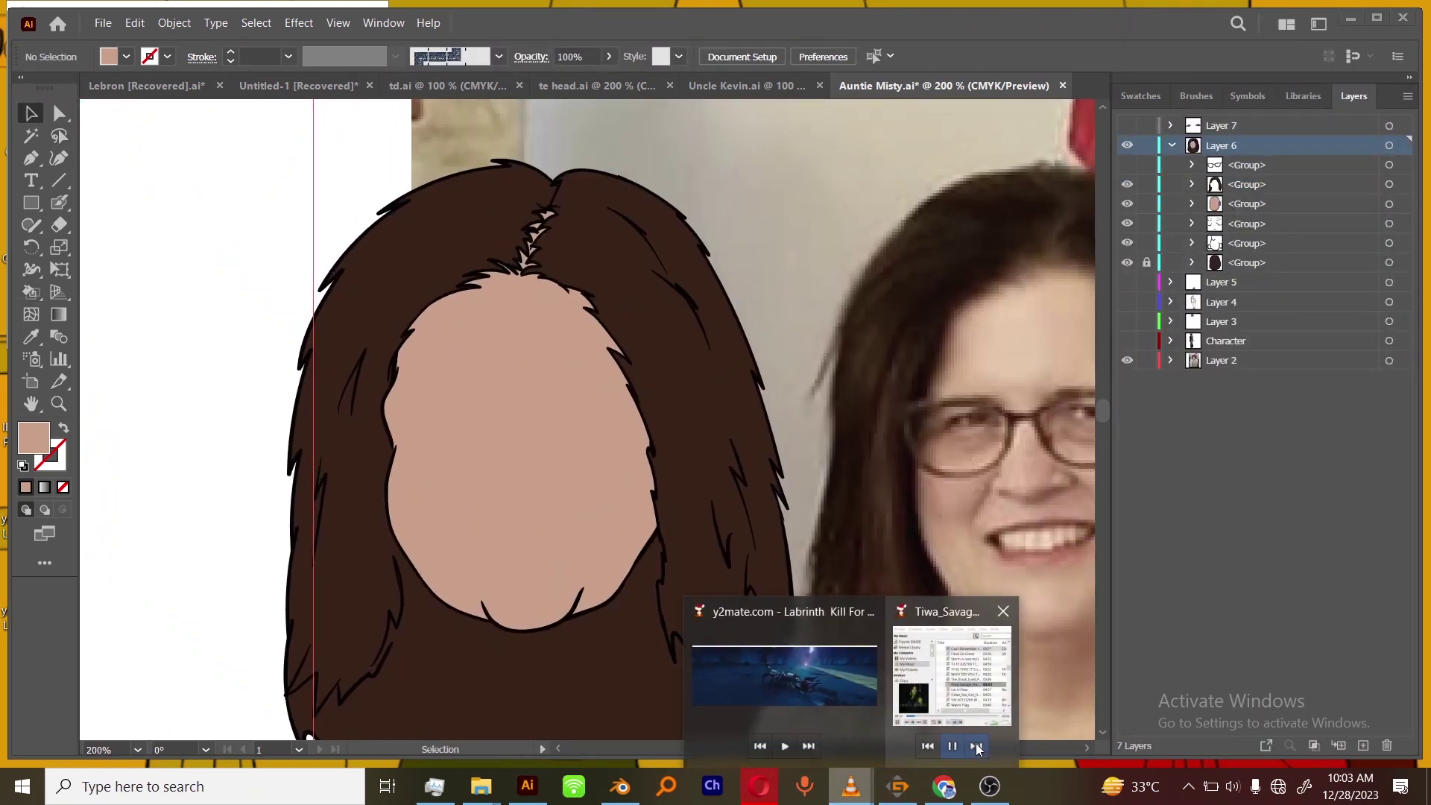
left_click(974, 746)
left_click(1154, 604)
Arrange the glasses and facial features above the face and beneath the front hair, and show the glasses and Layer 7.
left_click(1243, 243, "shift")
left_click_drag(1242, 243, 1255, 193)
left_click(1129, 166)
key("ctrl+minus")
key("ctrl+minus")
left_click_drag(857, 594, 826, 532)
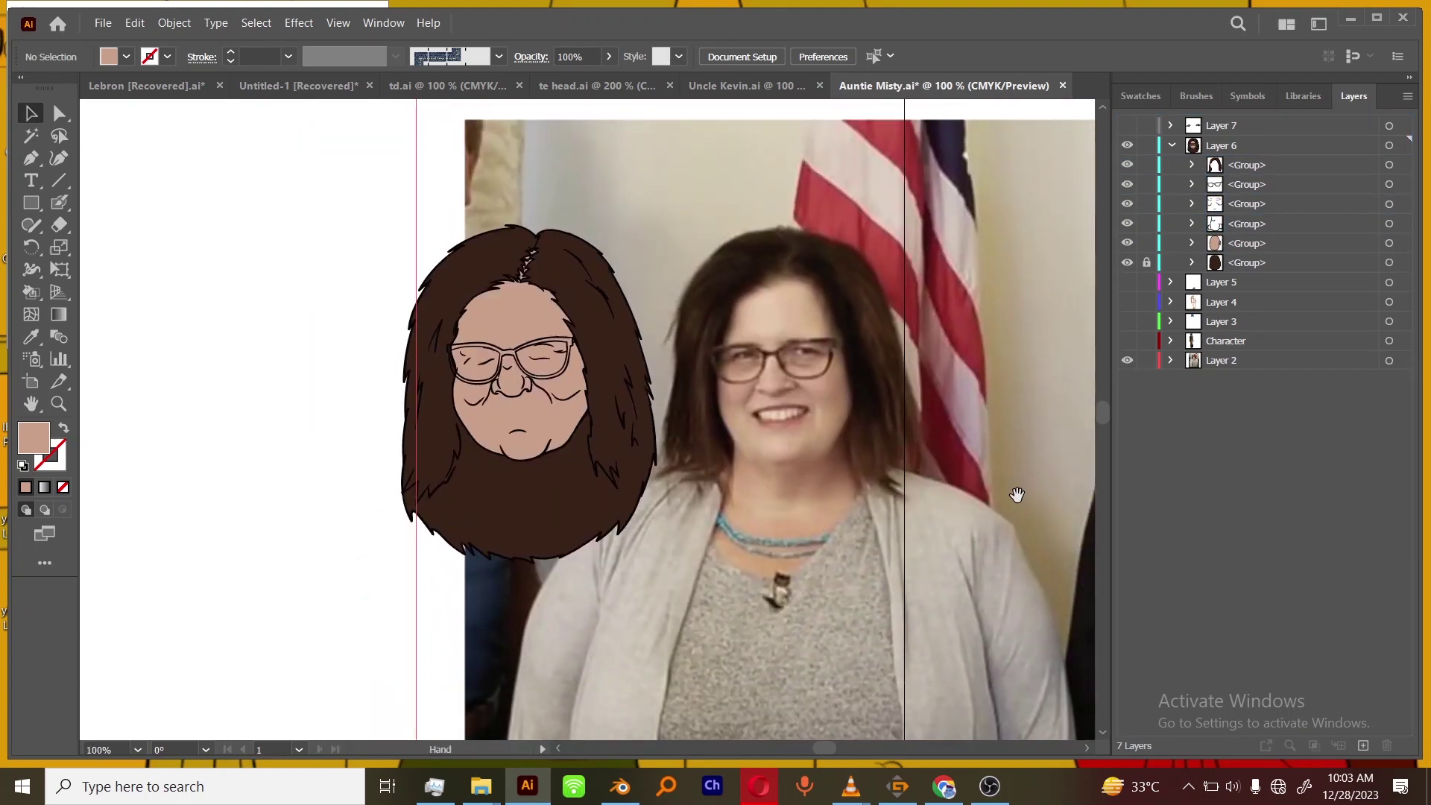
left_click_drag(1017, 494, 989, 454)
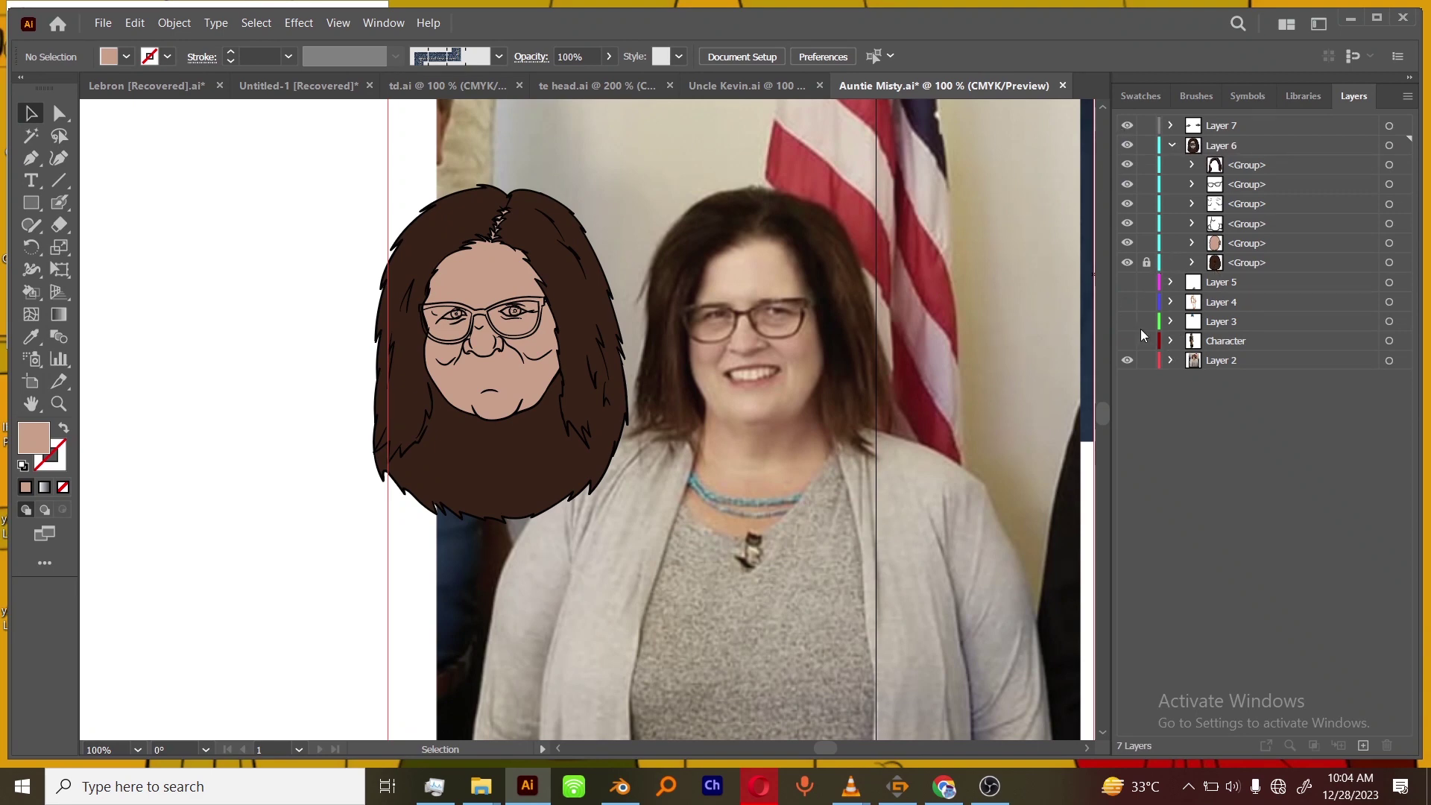
Expand Layer 5, show its shoe group and find the shoe below the artboard.
left_click(1171, 282)
key("ctrl+minus")
key("ctrl+minus")
left_click_drag(878, 638, 909, 425)
left_click_drag(925, 626, 928, 497)
left_click(1389, 302)
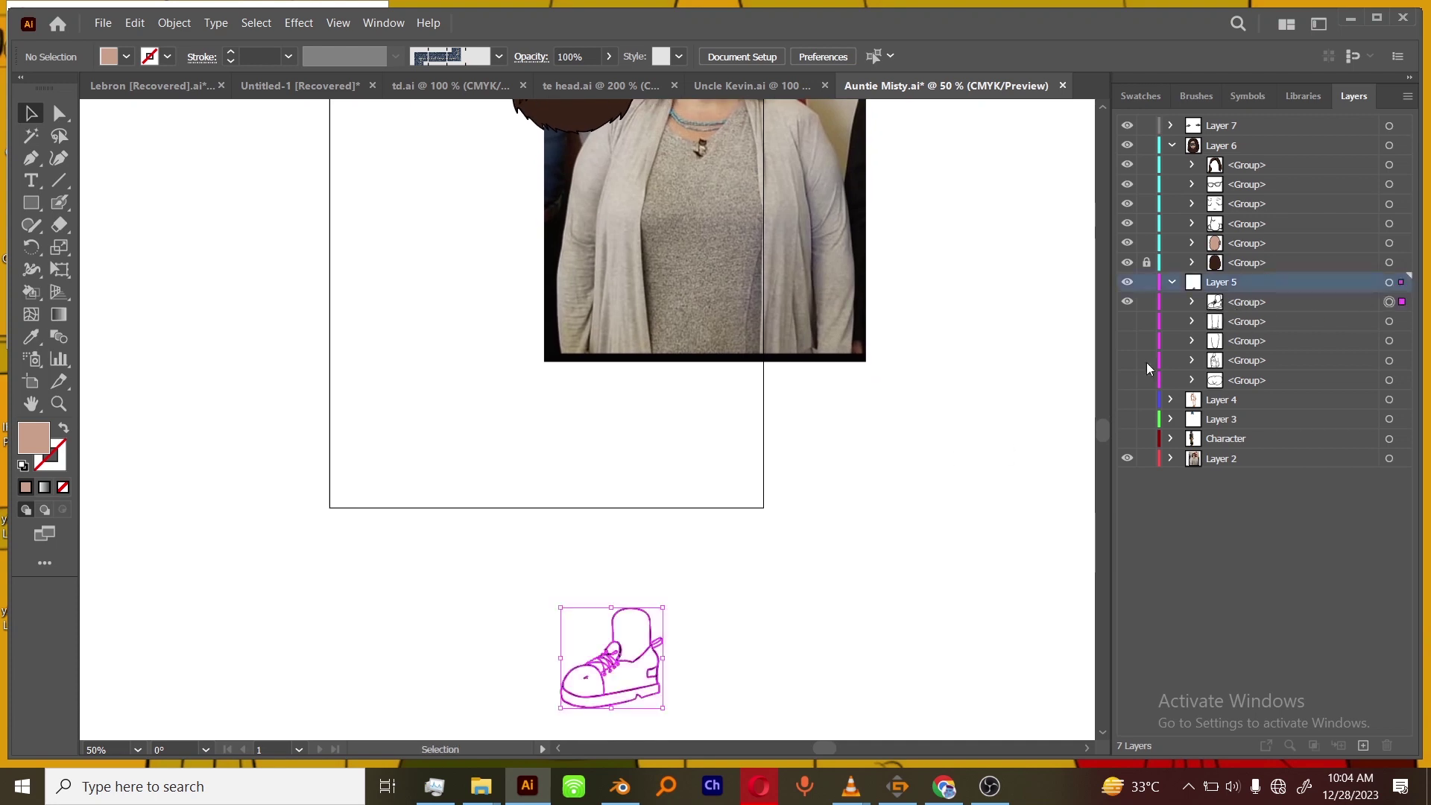
left_click(721, 609)
Fill the ankle above the shoe with the skin tone sampled from the cartoon face, and move the shoe group to the bottom of Layer 5.
left_click(32, 289)
scroll(188, 453, "up", 3)
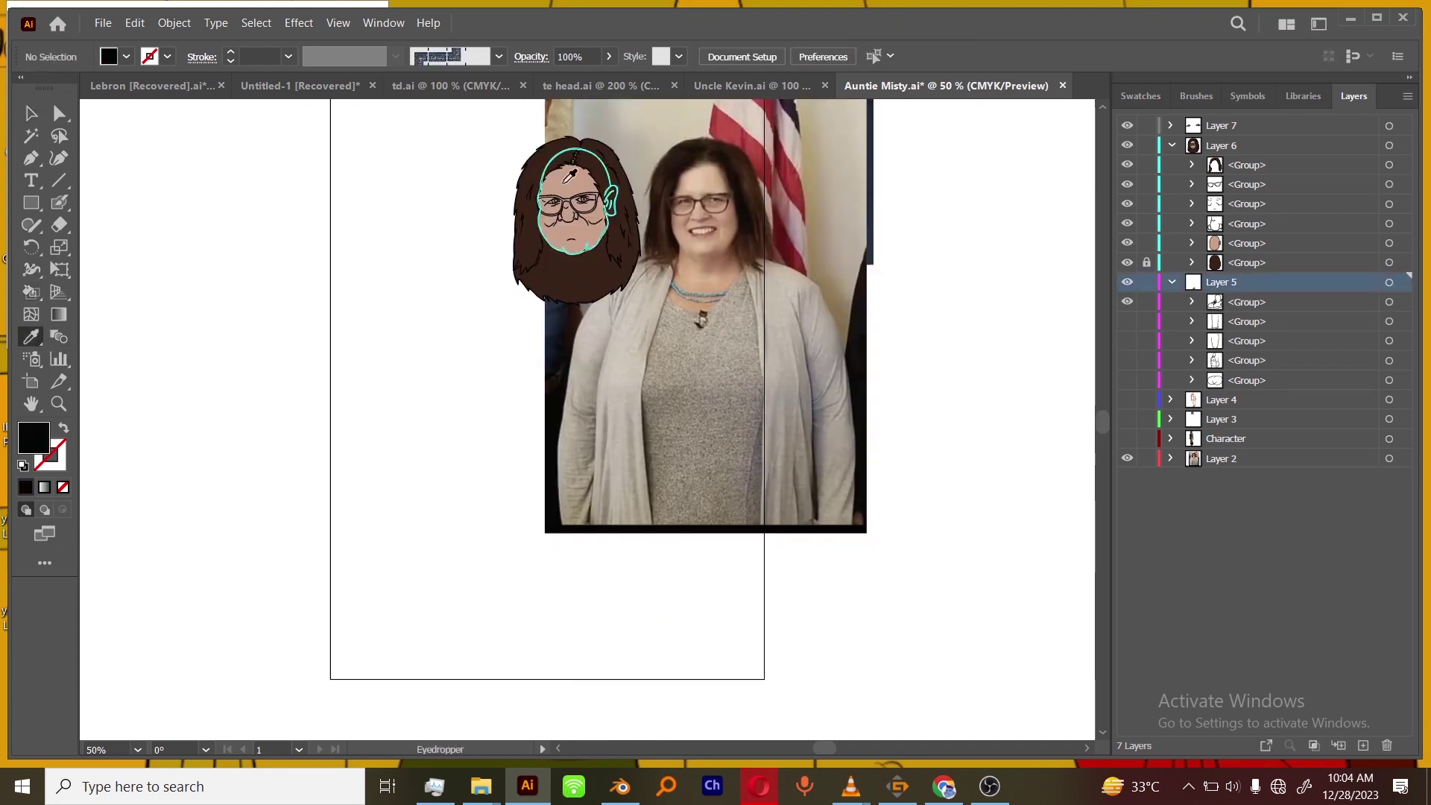
left_click(574, 194, "alt")
mouse_move(851, 562)
left_mouse_down()
mouse_move(837, 536)
mouse_move(861, 407)
left_mouse_up()
left_click(1390, 302)
left_click(649, 655)
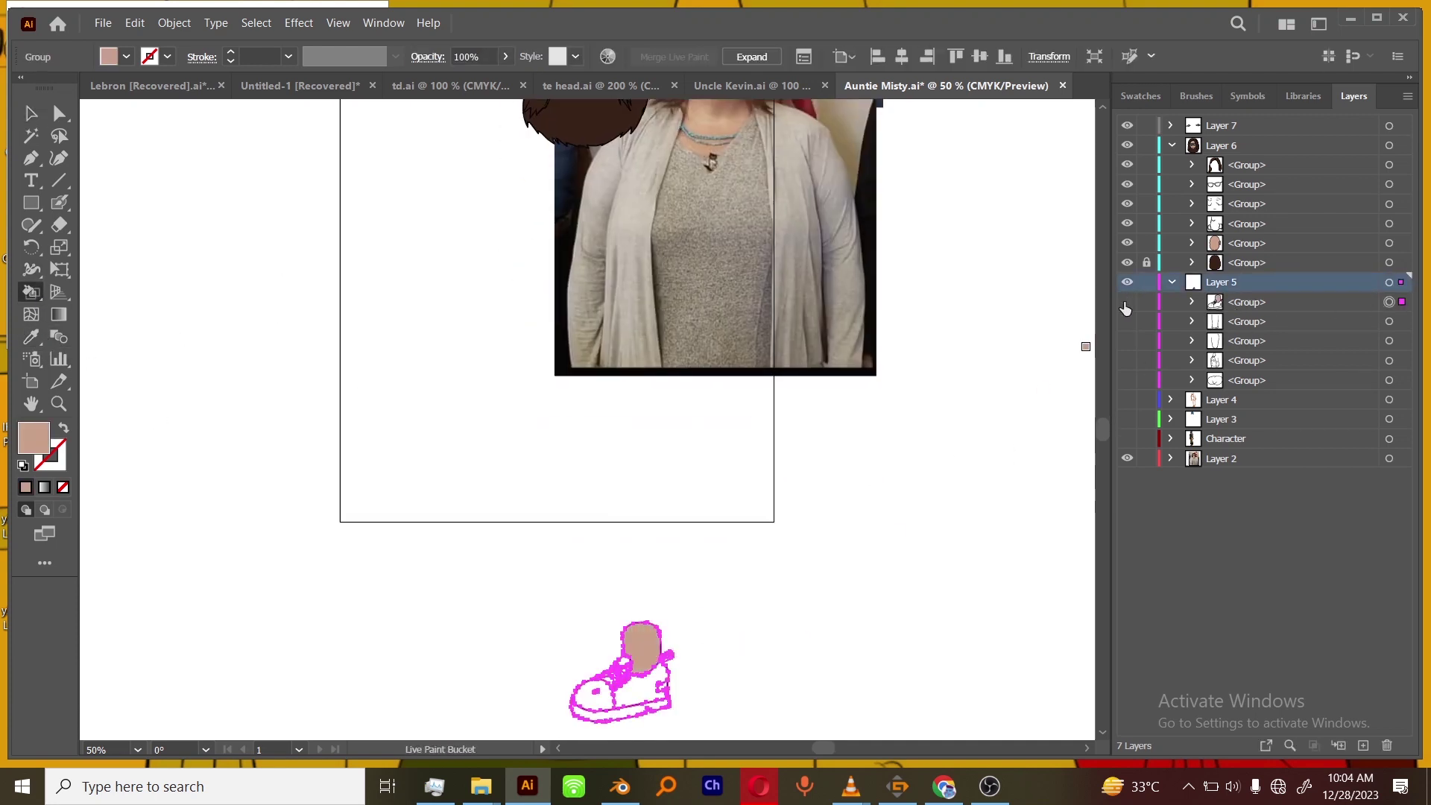
key("ctrl+shift+a")
left_click_drag(1267, 301, 1259, 388)
Choose a dark brown fill in the Color Picker and fill the main upper and toe areas of the shoe.
key("ctrl+plus")
key("ctrl+plus")
left_click_drag(867, 737, 915, 344)
key("ctrl+plus")
key("ctrl+plus")
double_click(34, 438)
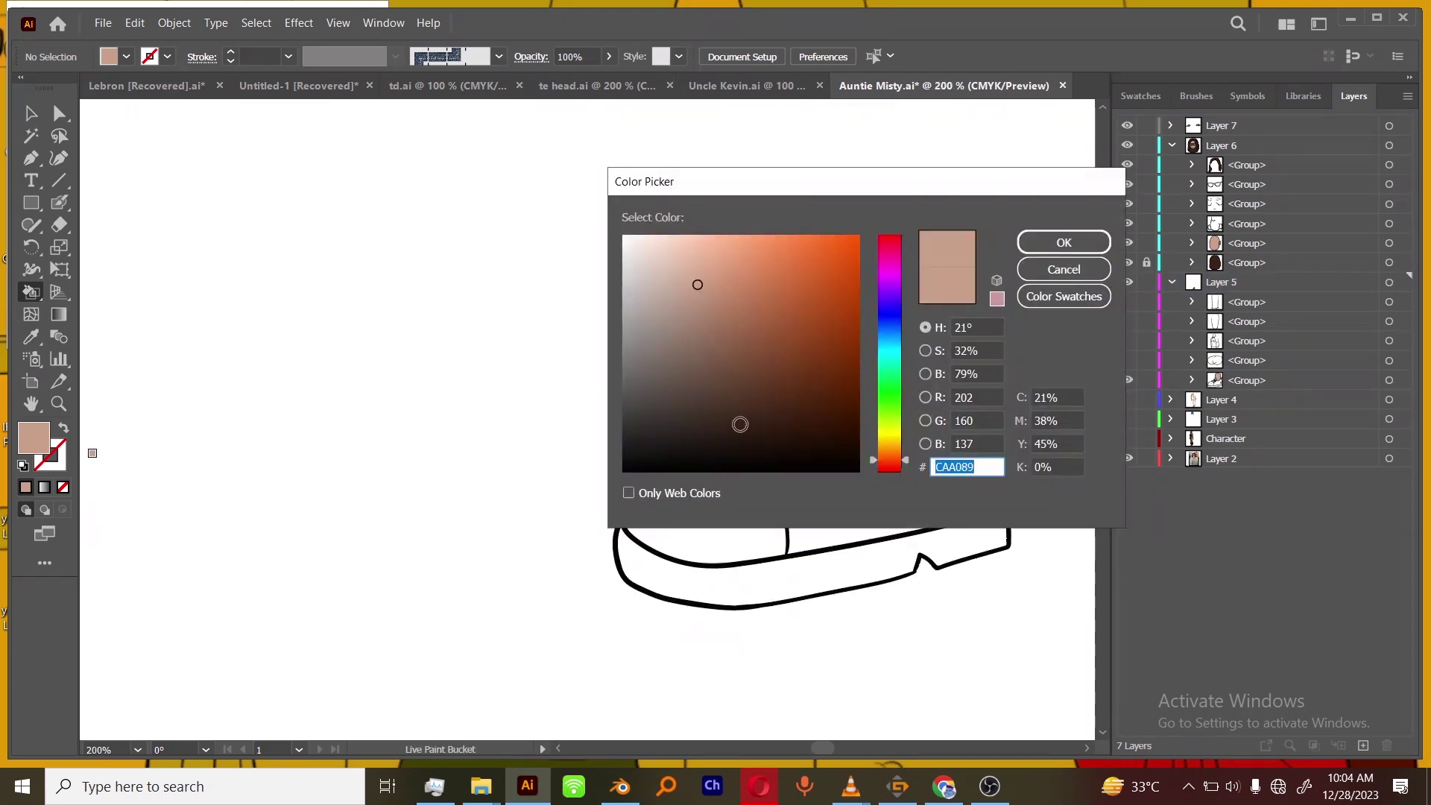
left_click(789, 425)
left_click(1062, 244)
left_click(895, 477)
left_click(741, 494)
Fill the small areas between the shoe's laces, the tongue and the eyelets with the same dark brown.
scroll(716, 477, "up", 3)
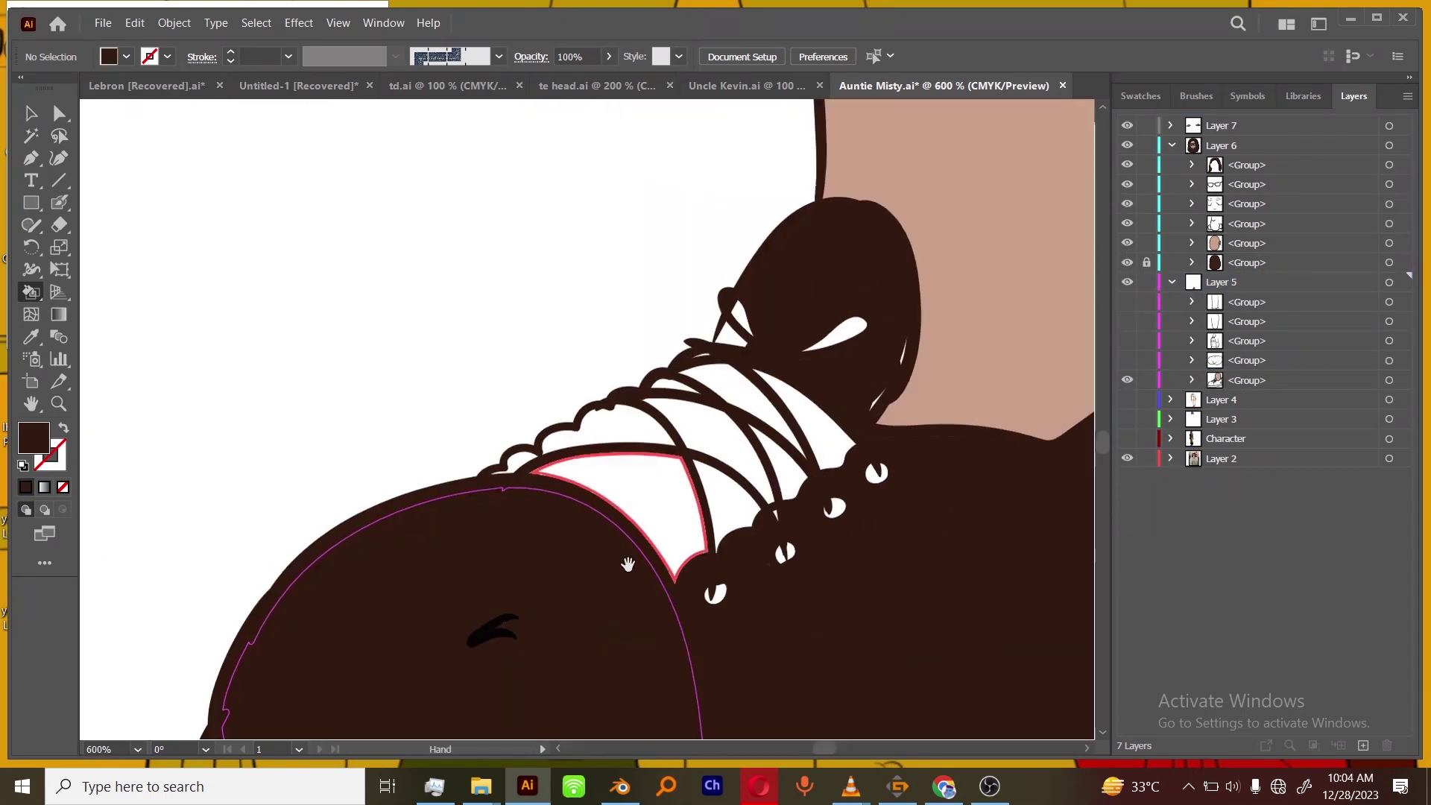
mouse_move(580, 350)
left_mouse_down()
mouse_move(463, 358)
mouse_move(350, 395)
left_mouse_up()
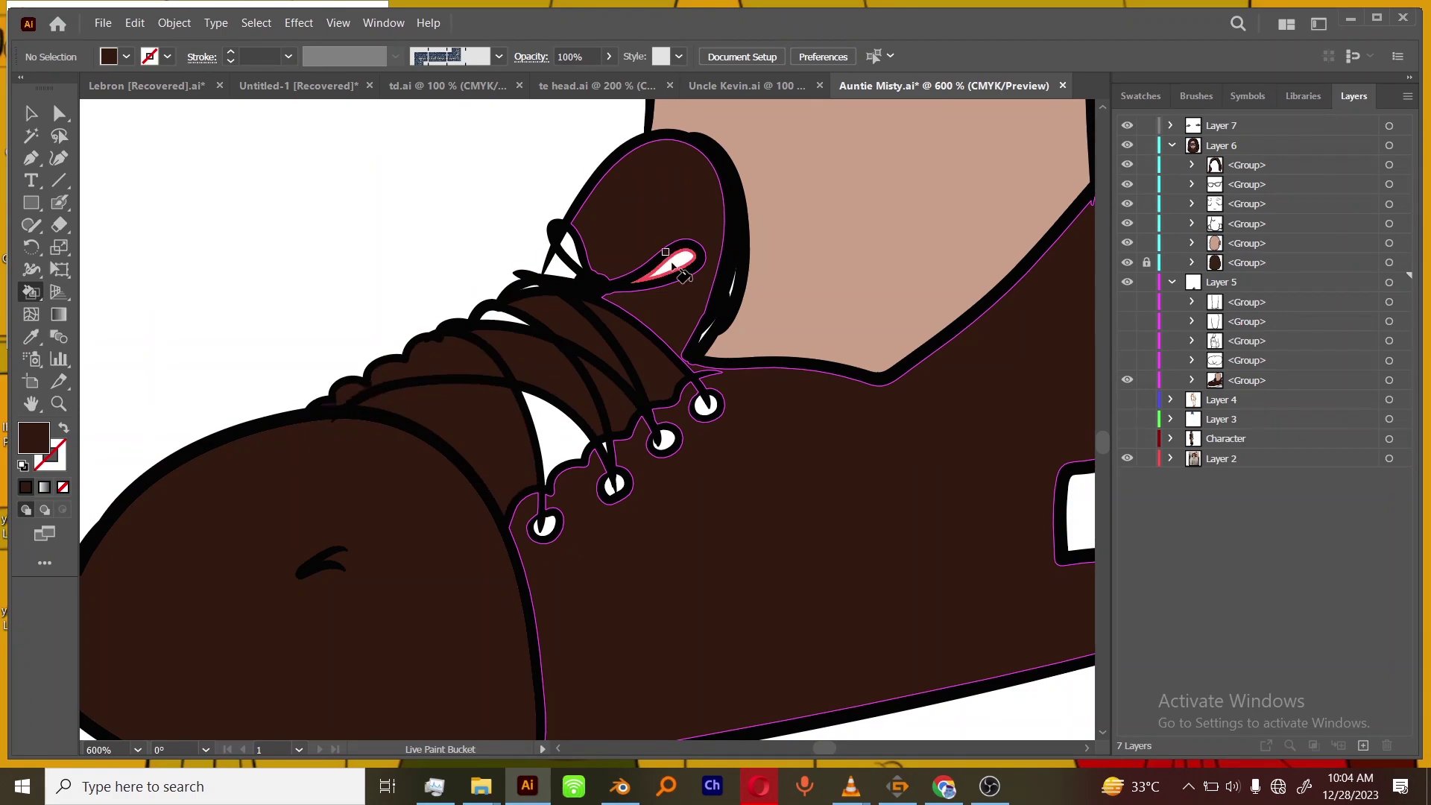
left_click(518, 317)
key("ctrl+plus")
key("ctrl+plus")
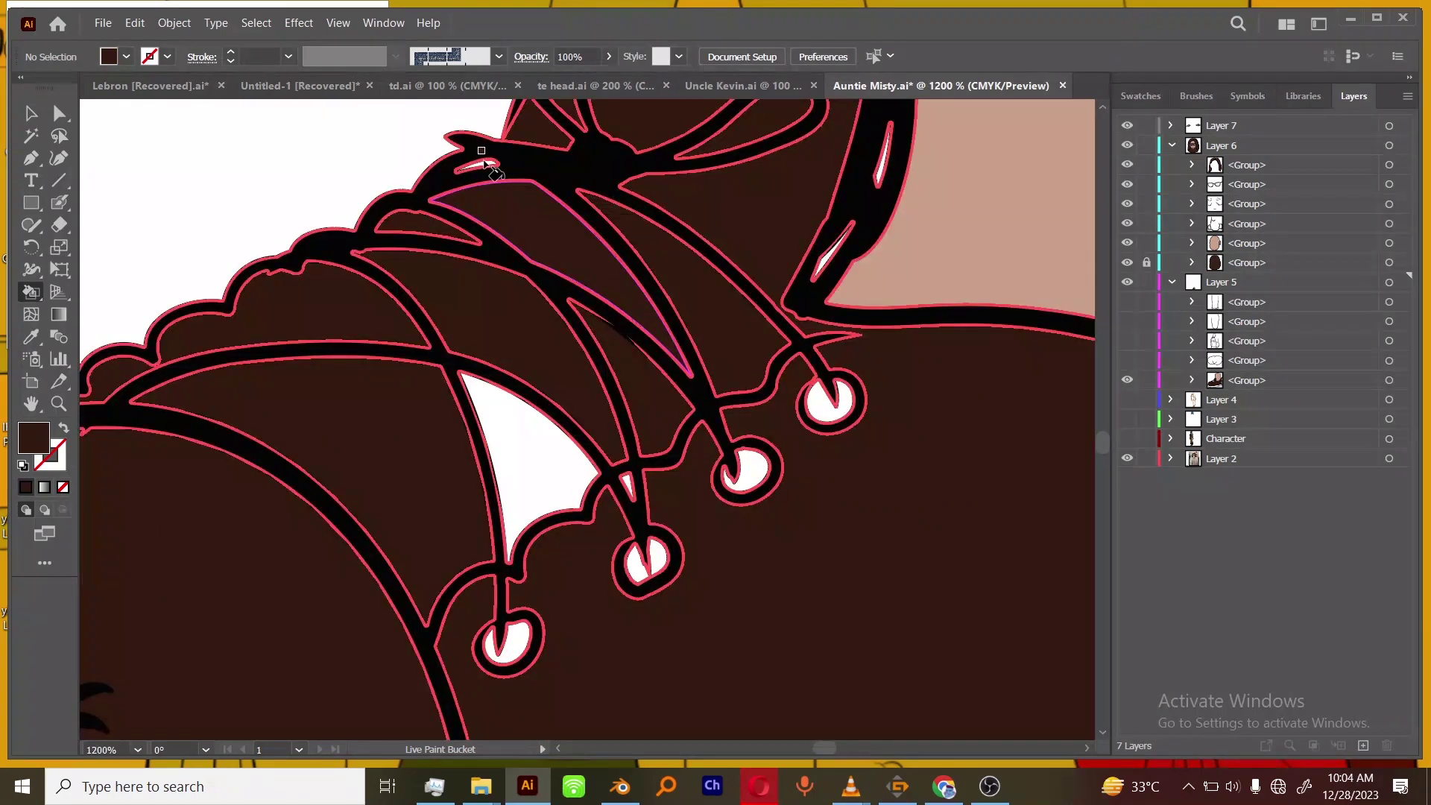
left_click(525, 445)
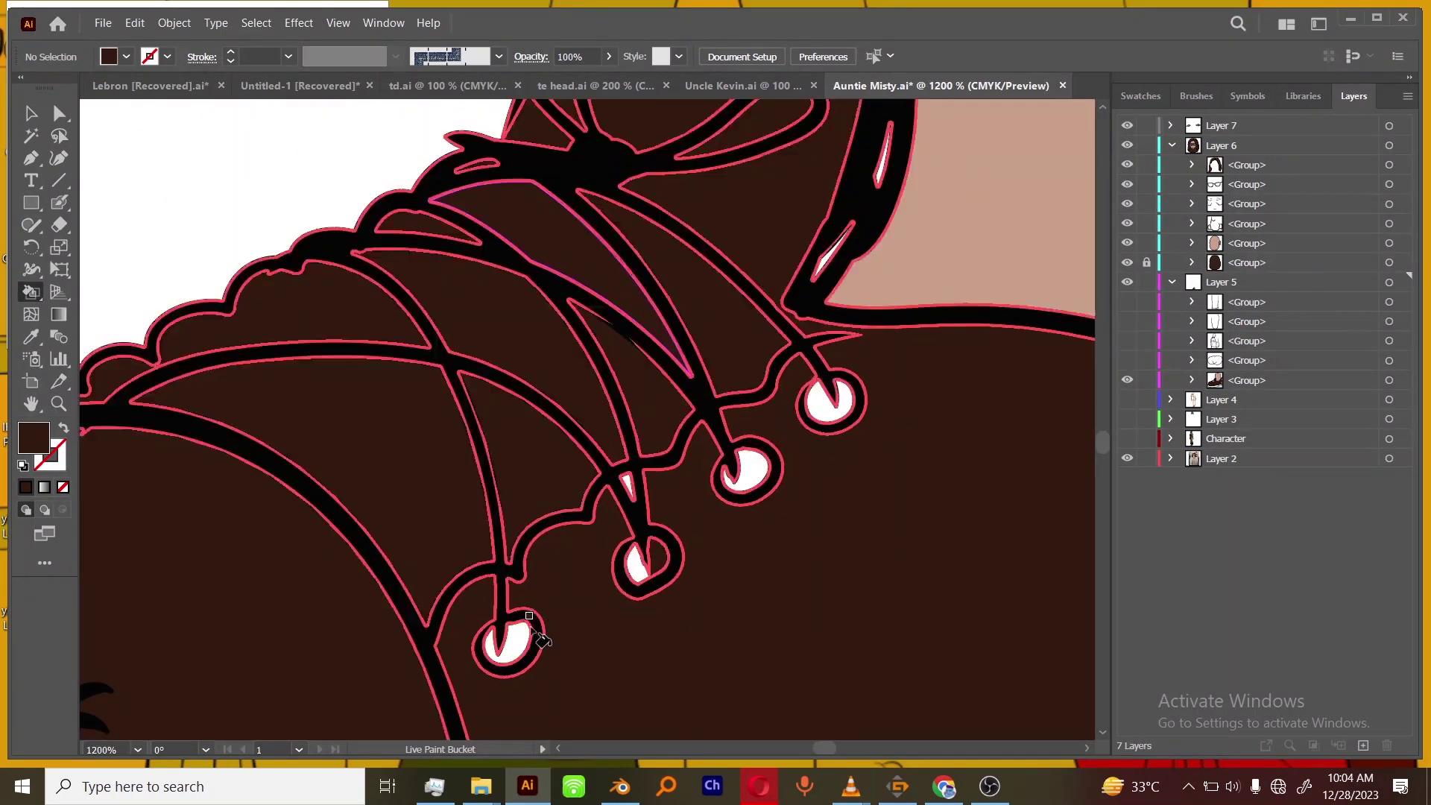
left_click(768, 469)
key("ctrl+minus")
key("ctrl+minus")
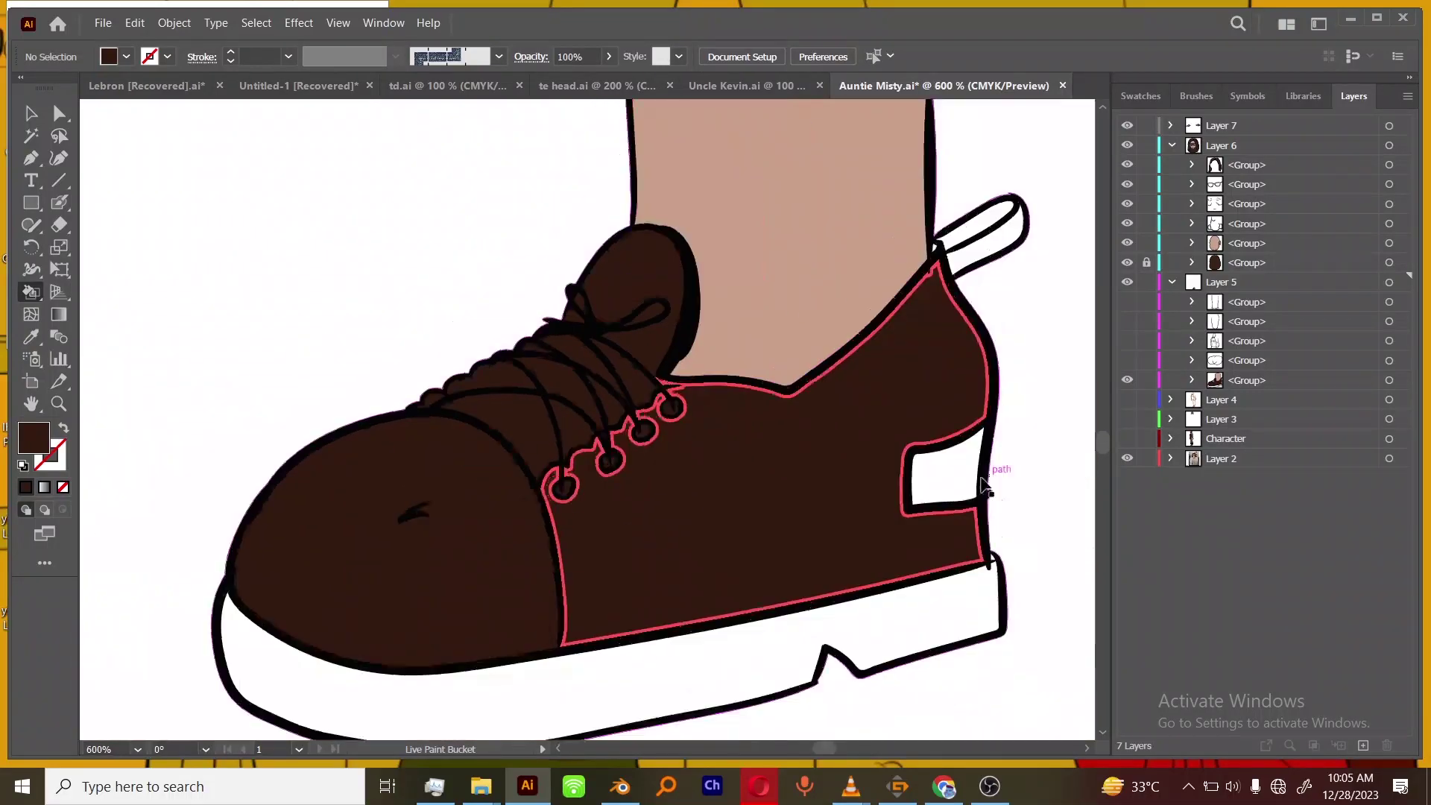
Choose a darker, nearly black brown in the Color Picker and fill the shoe's sole.
key("ctrl+minus")
left_click_drag(857, 358, 955, 403)
double_click(33, 438)
left_click(789, 434)
key("Return")
left_click(783, 447)
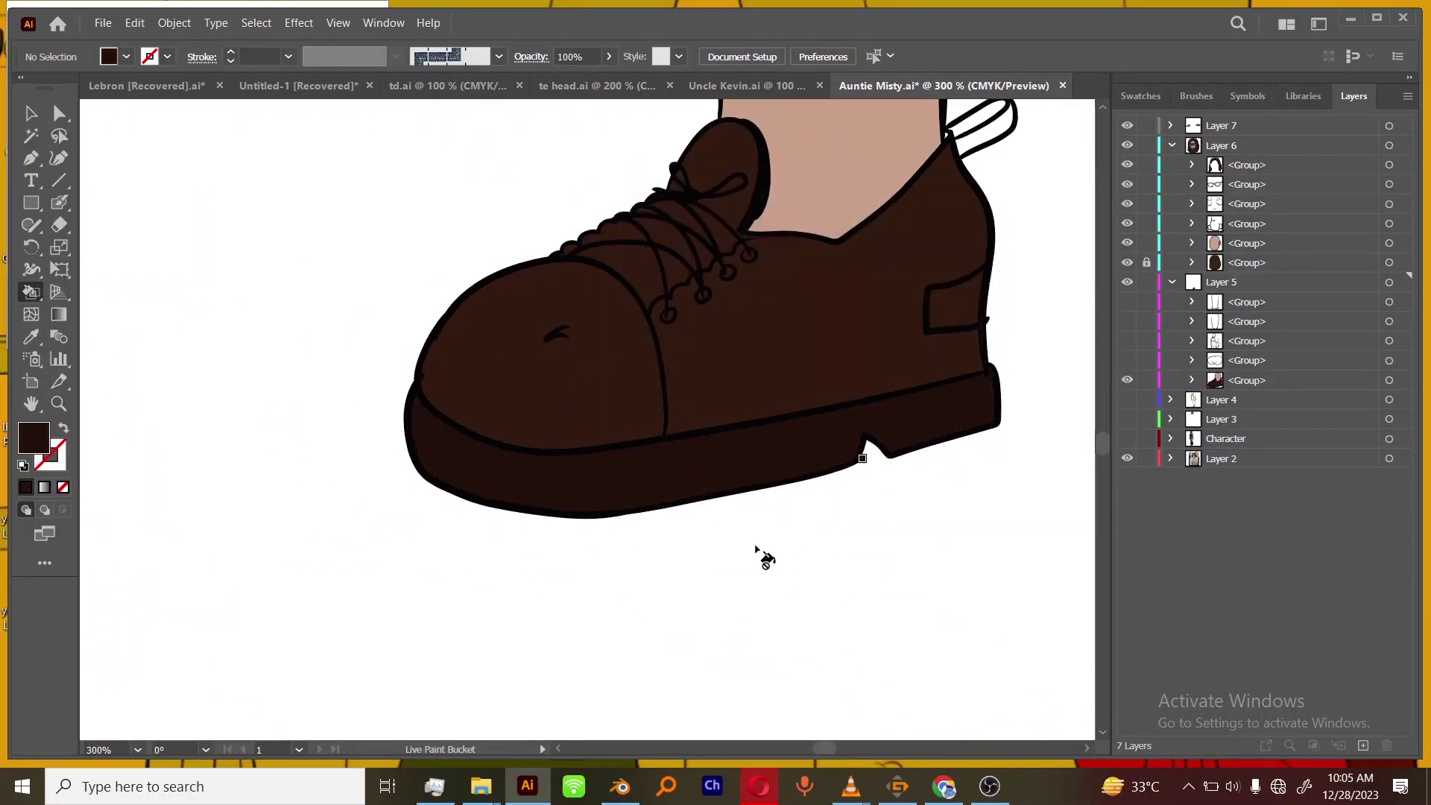
Show the rounded two-lobed group in Layer 5 and fill it with the cardigan's light beige-grey.
key("ctrl+minus")
left_click(1127, 359)
key("ctrl+minus")
key("ctrl+minus")
left_click_drag(837, 300, 866, 757)
key("ctrl+minus")
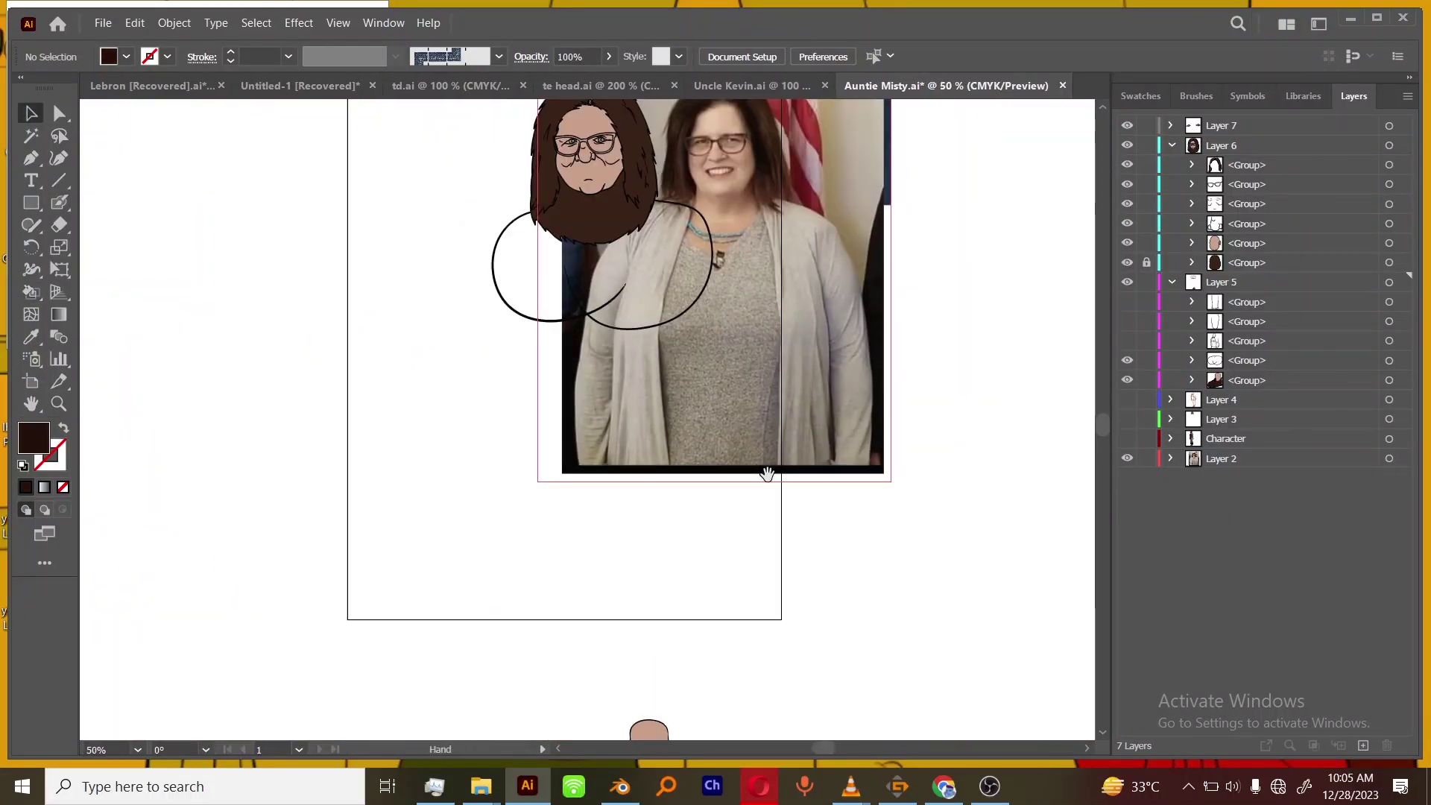
left_click(616, 305)
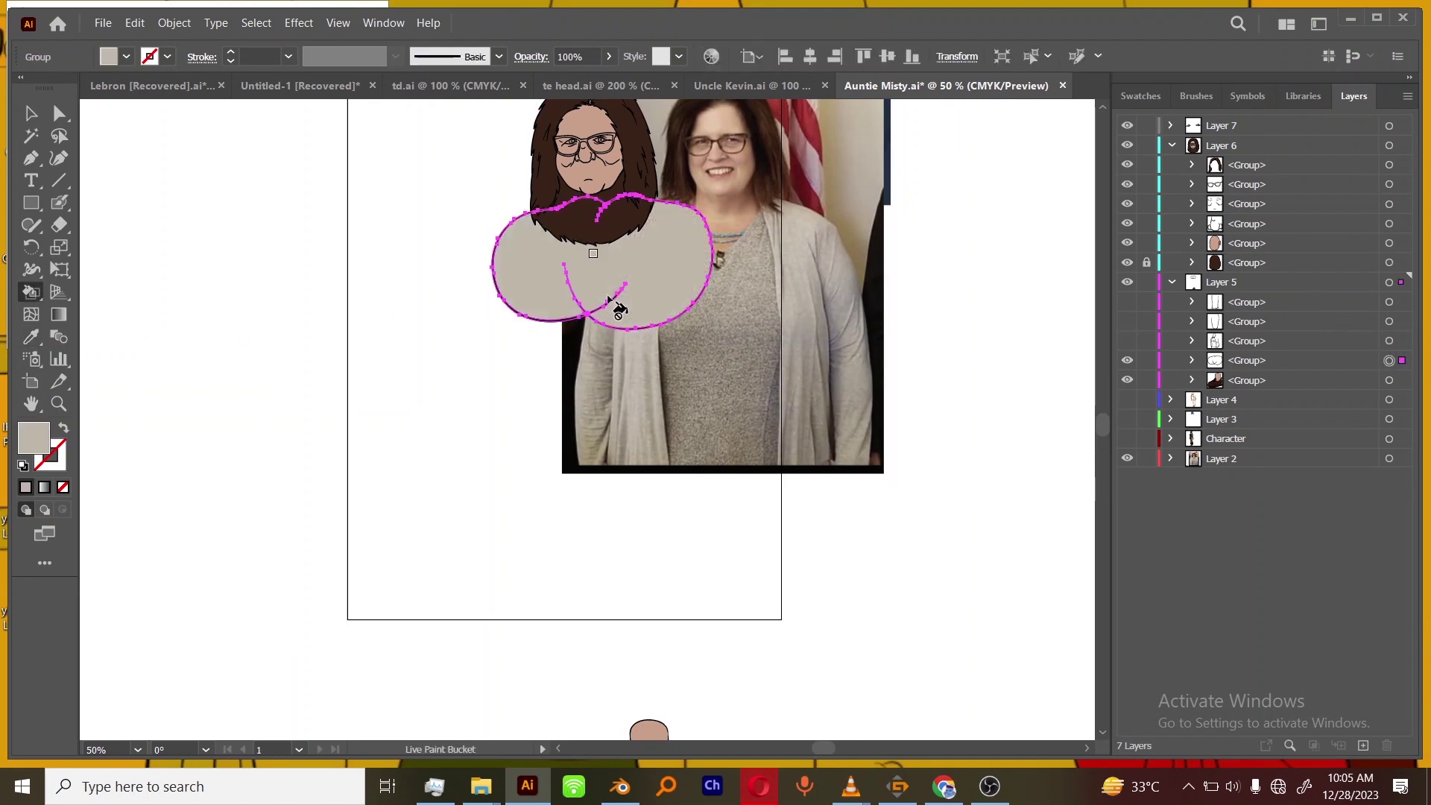
Show the cardigan group in Layer 5 and fill both open cardigan panels with the same light beige-grey.
left_click(1126, 340)
left_click(1388, 341)
left_click(670, 417)
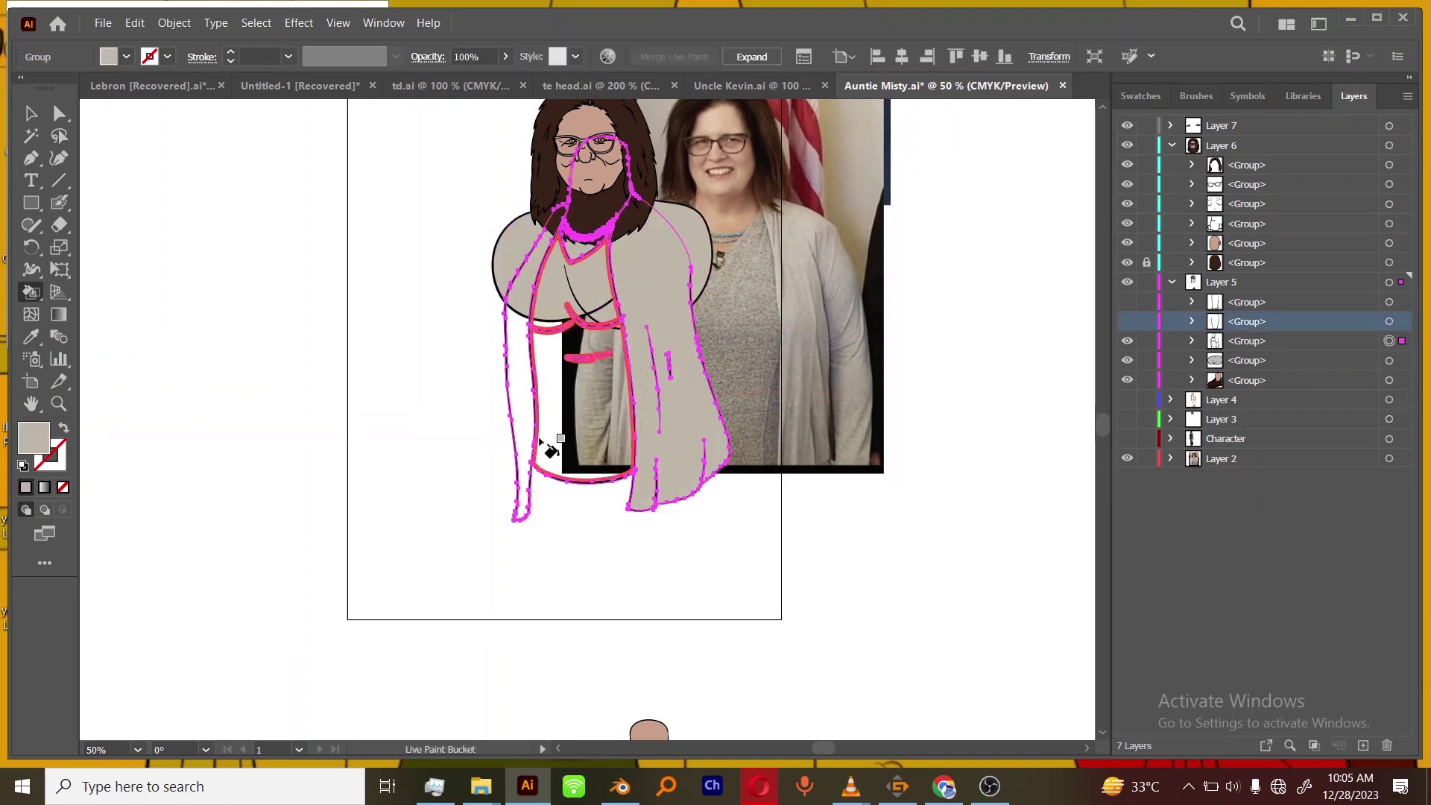
left_click(521, 441)
Sample a darker grey-beige from the woman's top in the reference photo and fill the shirt areas with it.
left_click(59, 114)
left_click(447, 134)
scroll(638, 139, "up", 1)
key("i")
left_click(721, 331)
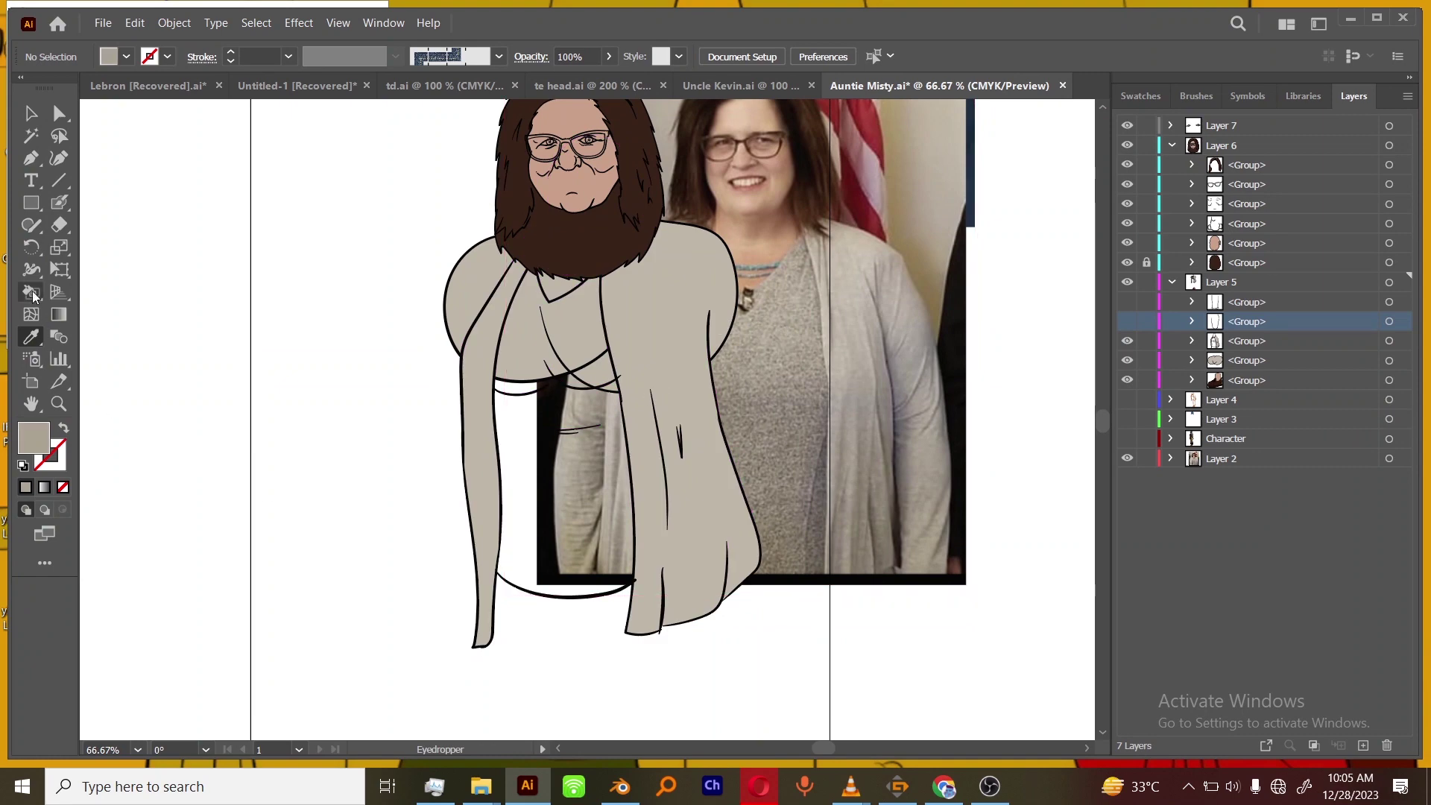
key("ctrl+plus")
scroll(770, 495, "up", 3)
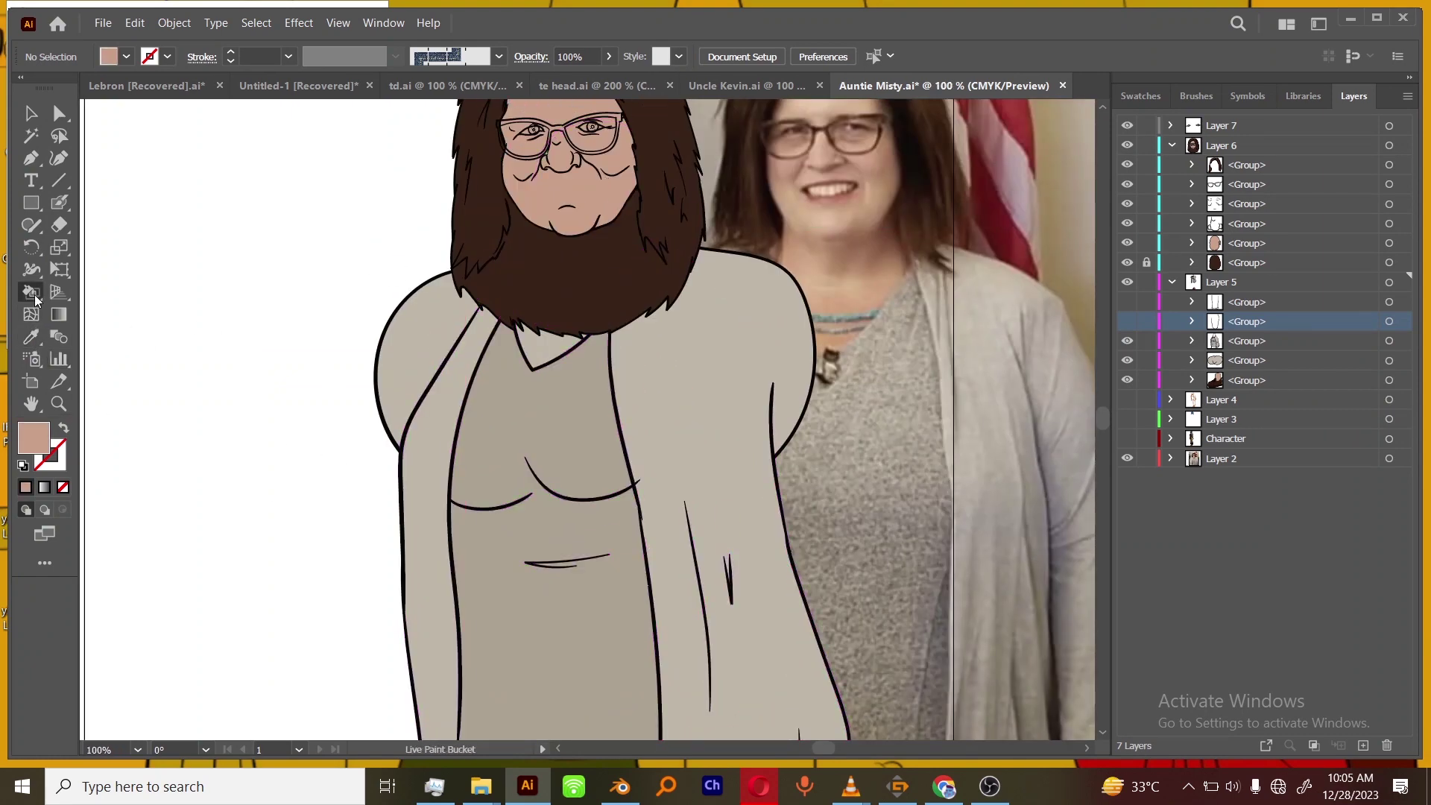
Fill the V-shaped neckline with the face's skin tone and isolate Layer 5 to expose the neck.
left_click(559, 347)
key("ctrl+plus")
key("ctrl+plus")
left_click_drag(596, 298, 582, 425)
key("ctrl+minus")
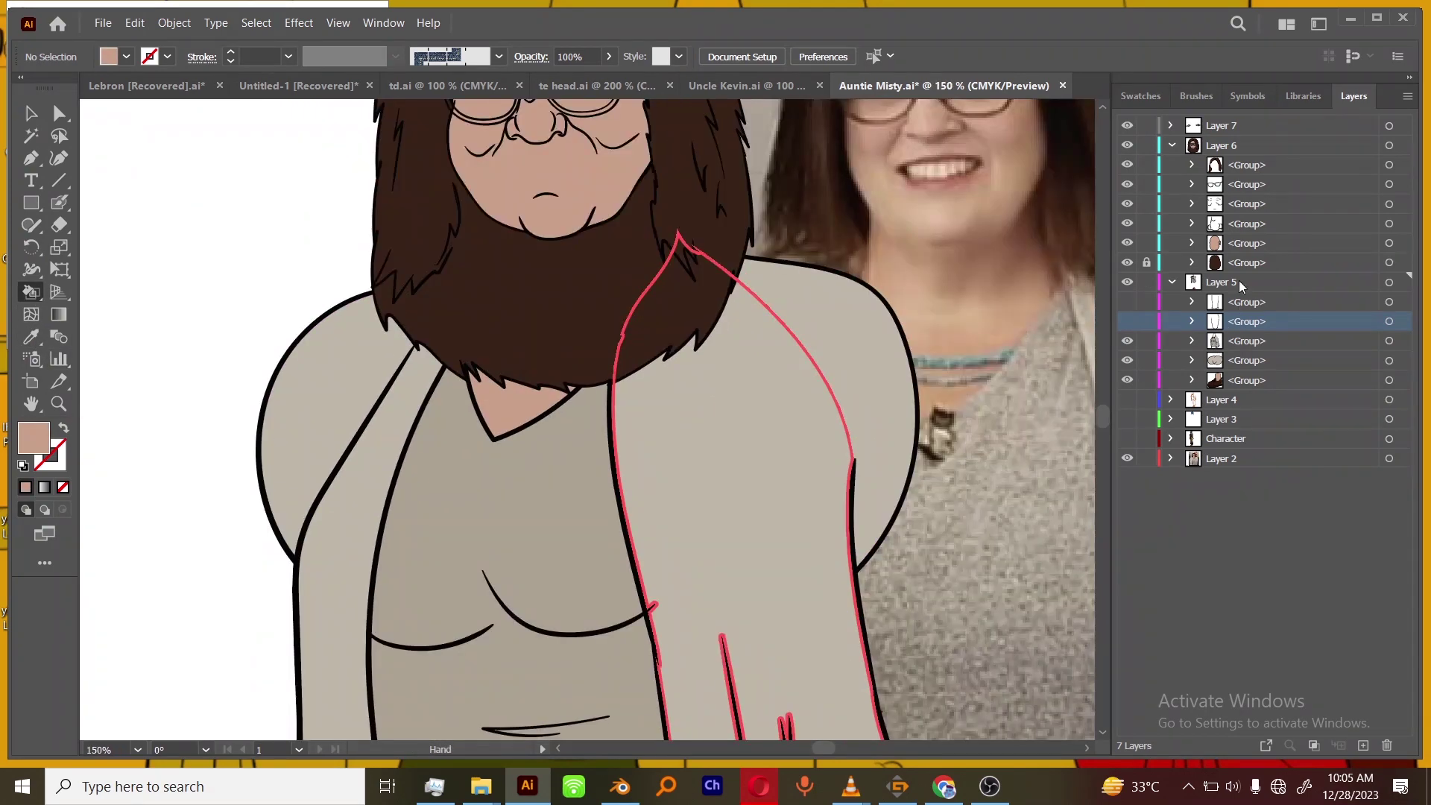
right_click(1238, 282)
left_click(1297, 237)
Close the gap in the open necklace bead by moving its end anchor onto the neighbouring bead's outline.
key("a")
key("ctrl+plus")
key("ctrl+plus")
key("ctrl+plus")
key("ctrl+plus")
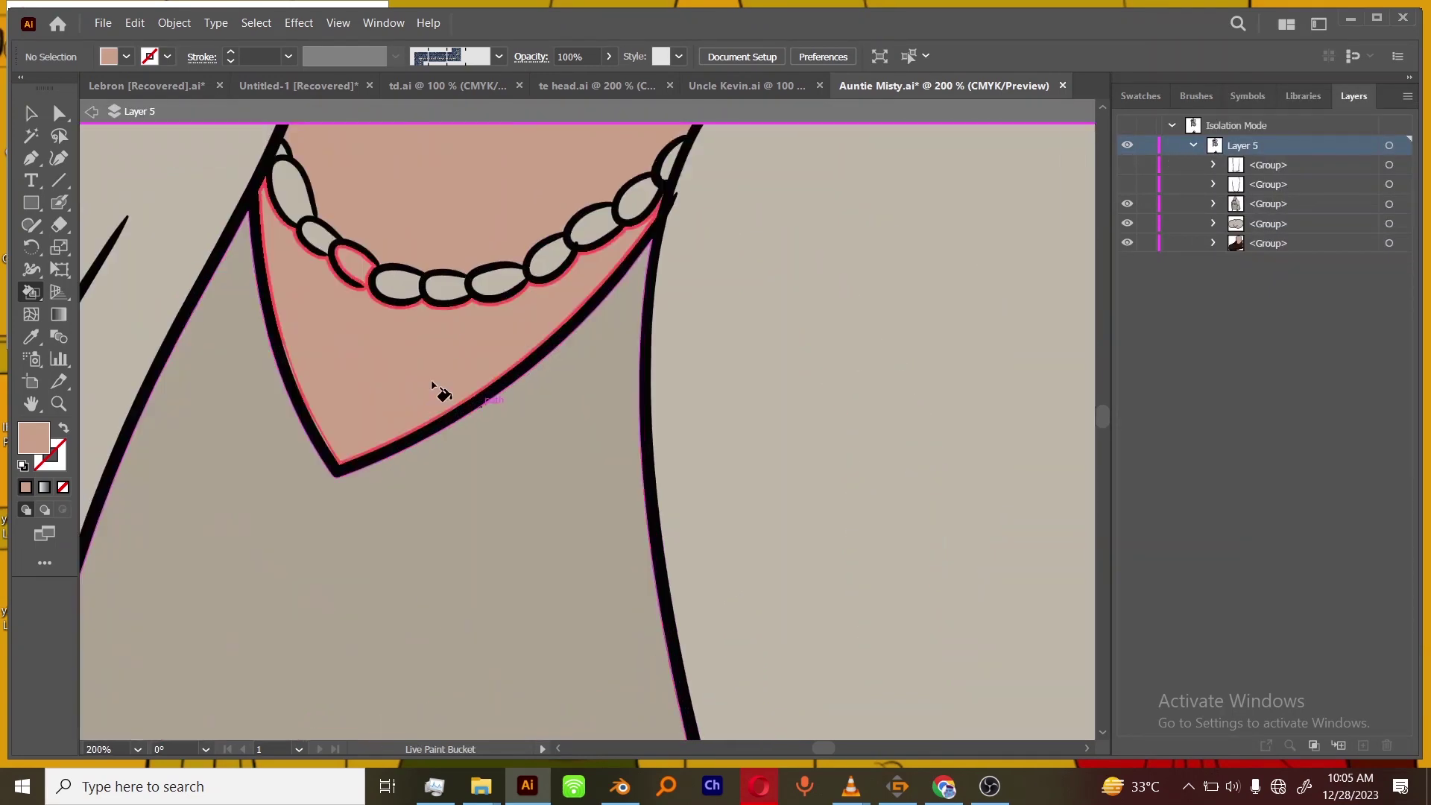
left_click_drag(504, 524, 525, 533)
left_click(477, 570)
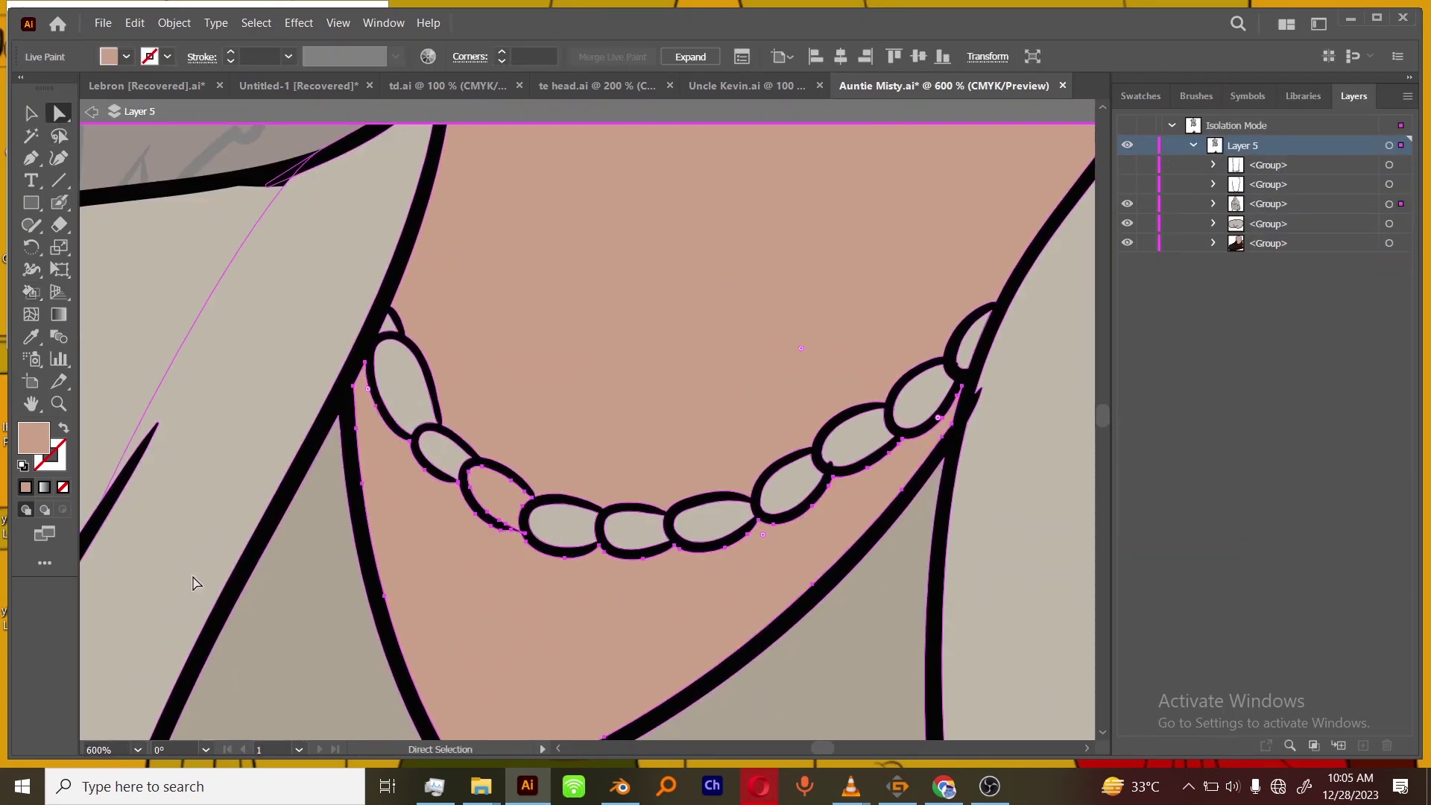
double_click(34, 439)
type("ffffff")
key("Return")
key("ctrl+z")
key("ctrl+minus")
key("ctrl+minus")
key("ctrl+minus")
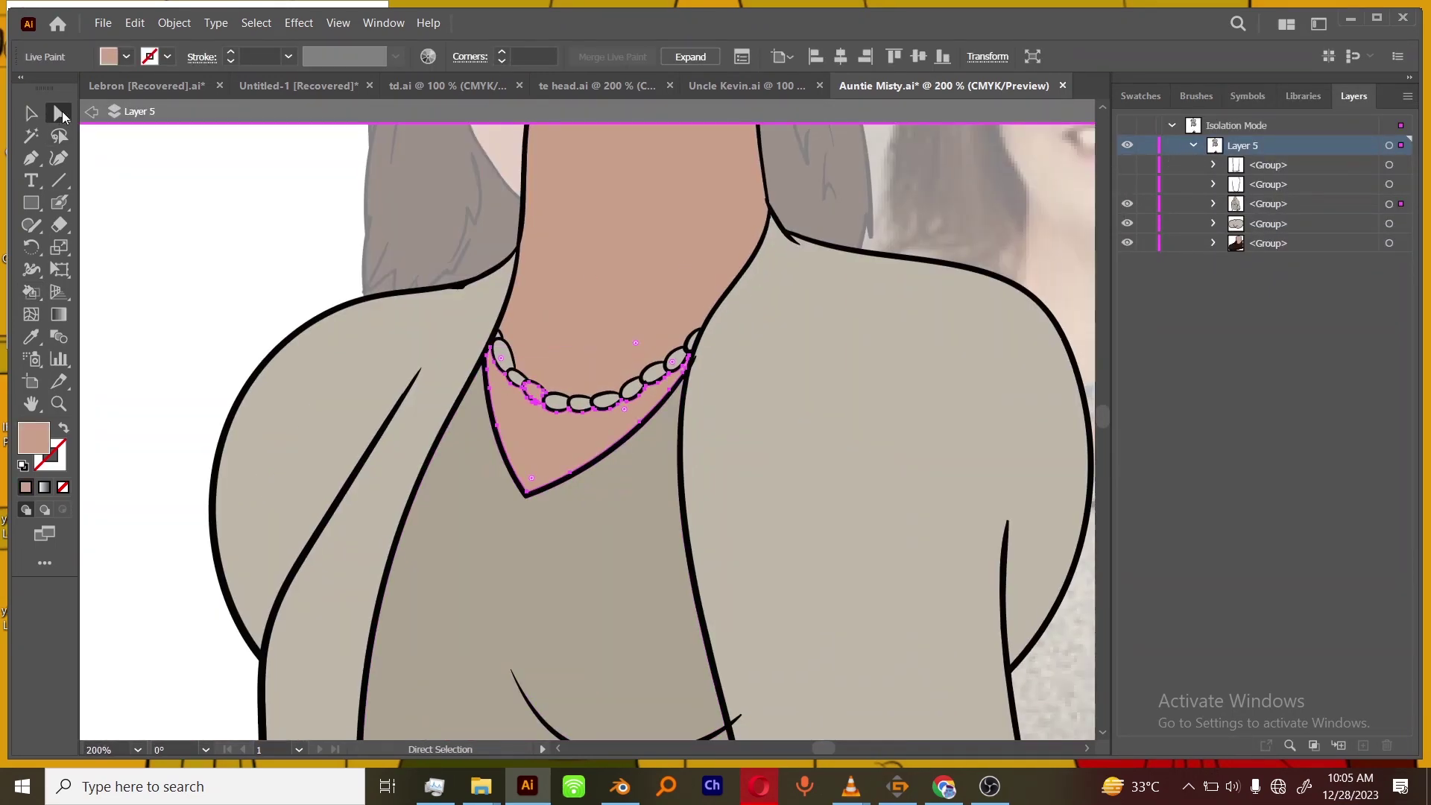
Choose a near-white fill in the Color Picker and fill the necklace beads with Live Paint.
key("ctrl+shift+a")
double_click(33, 437)
left_click(626, 237)
left_click(1064, 243)
key("ctrl+plus")
key("ctrl+plus")
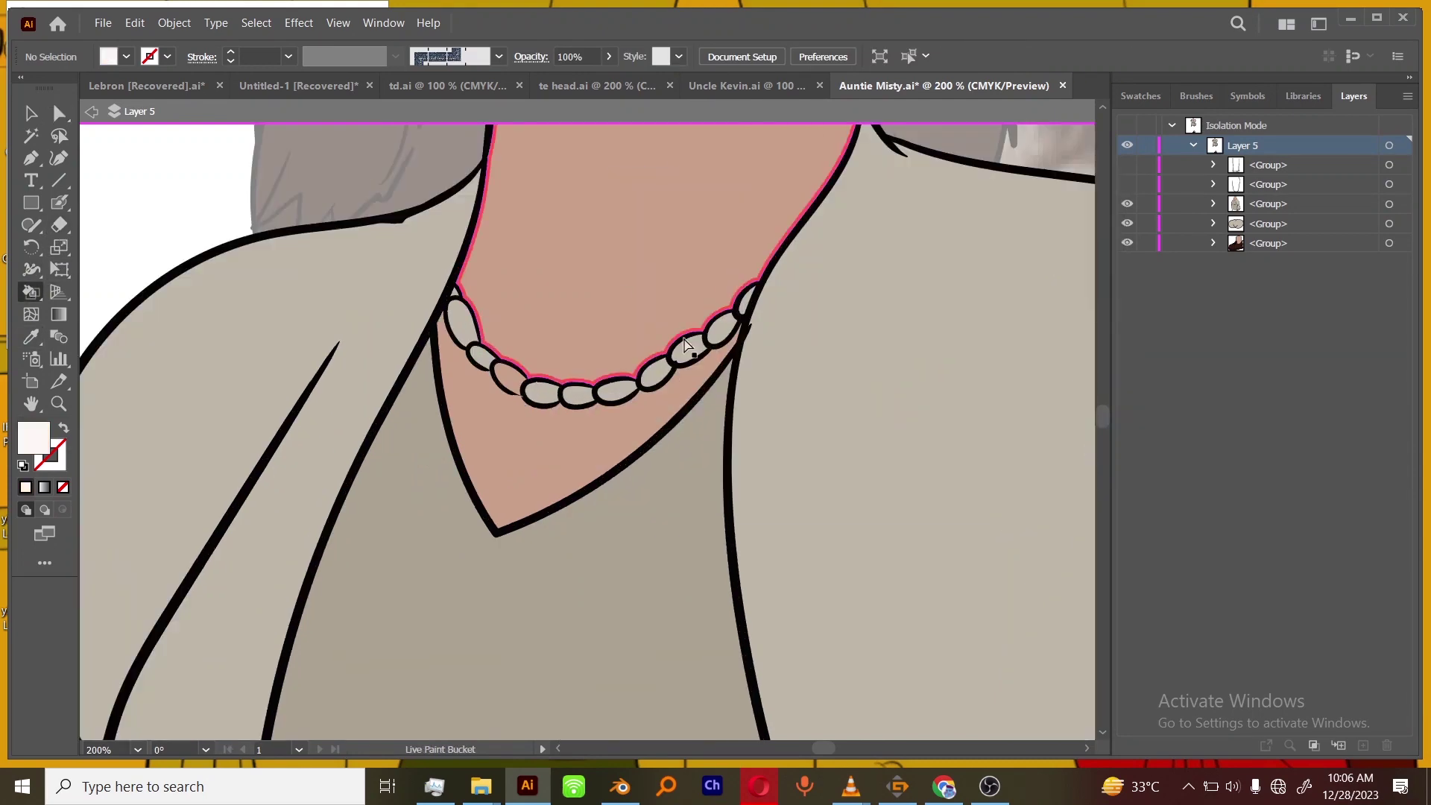
key("k")
left_click(444, 335)
left_click(437, 319)
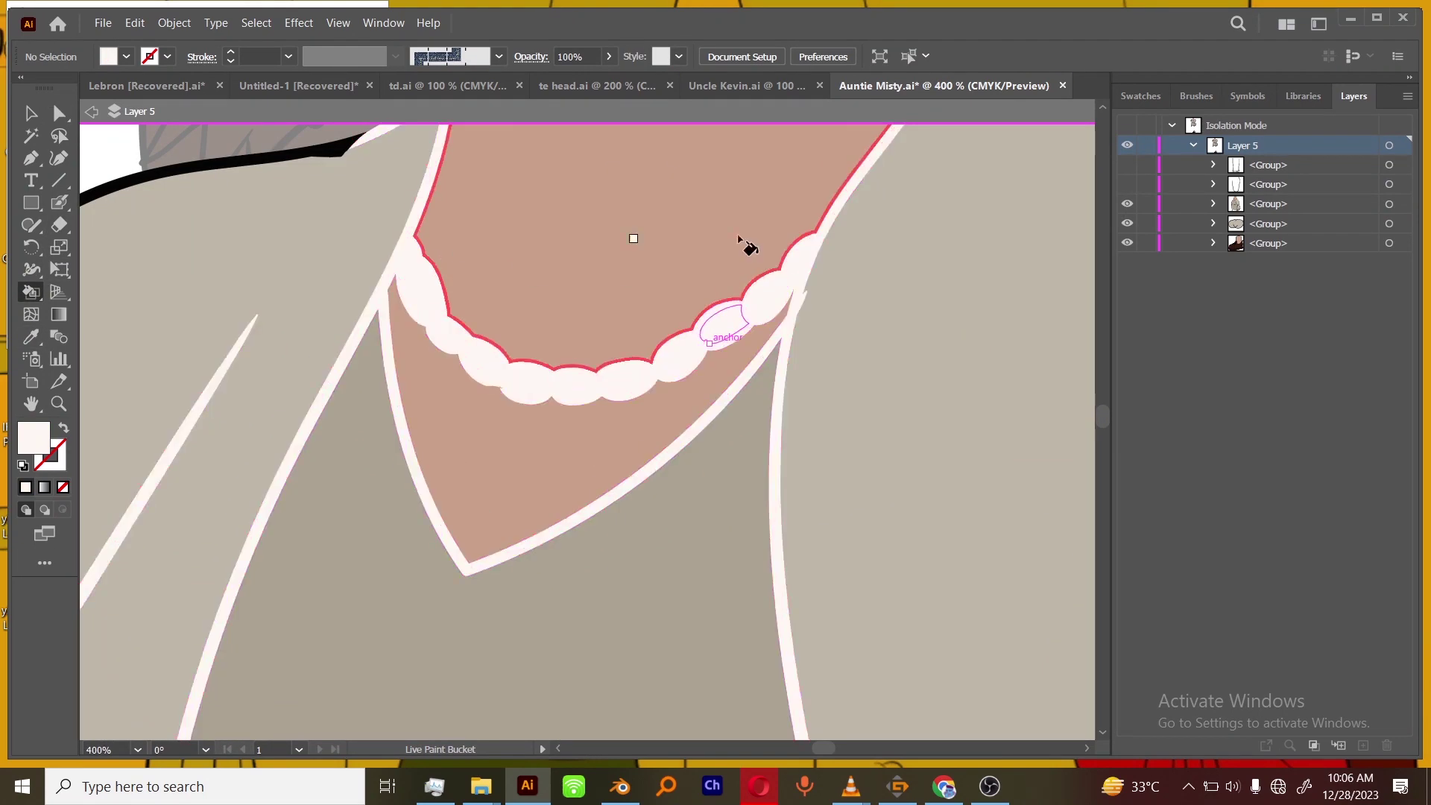
Undo the white recolouring of the black outlines and fill the remaining small necklace beads with near-white.
key("ctrl+minus")
key("ctrl+minus")
key("ctrl+z")
key("ctrl+plus")
key("ctrl+plus")
left_click(423, 277)
left_click(410, 249)
key("ctrl+minus")
key("ctrl+minus")
key("ctrl+minus")
key("ctrl+minus")
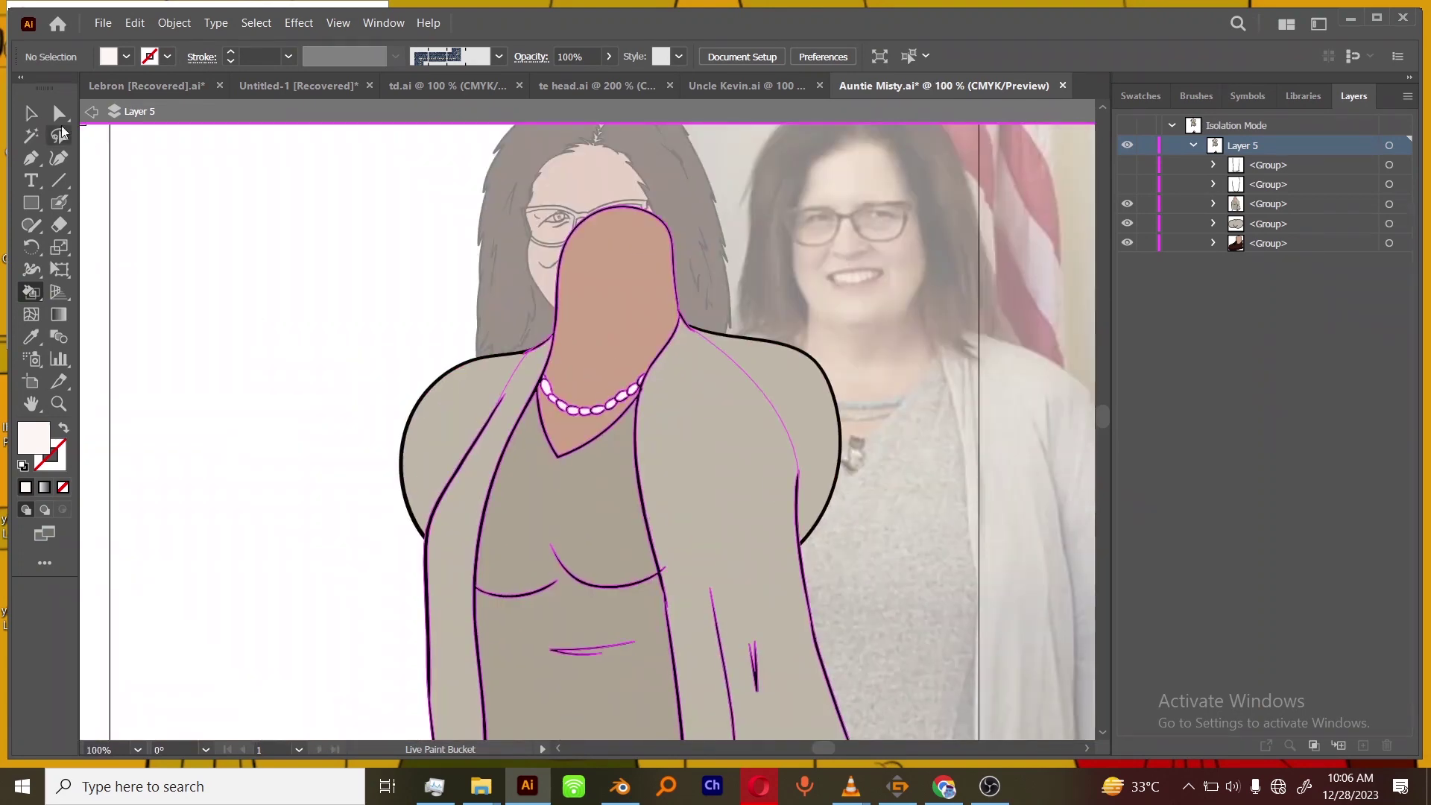
Exit the isolation mode of Layer 5.
key("v")
key("ctrl+minus")
left_click_drag(865, 535, 768, 512)
double_click(971, 456)
key("ctrl+minus")
key("ctrl+plus")
key("ctrl+plus")
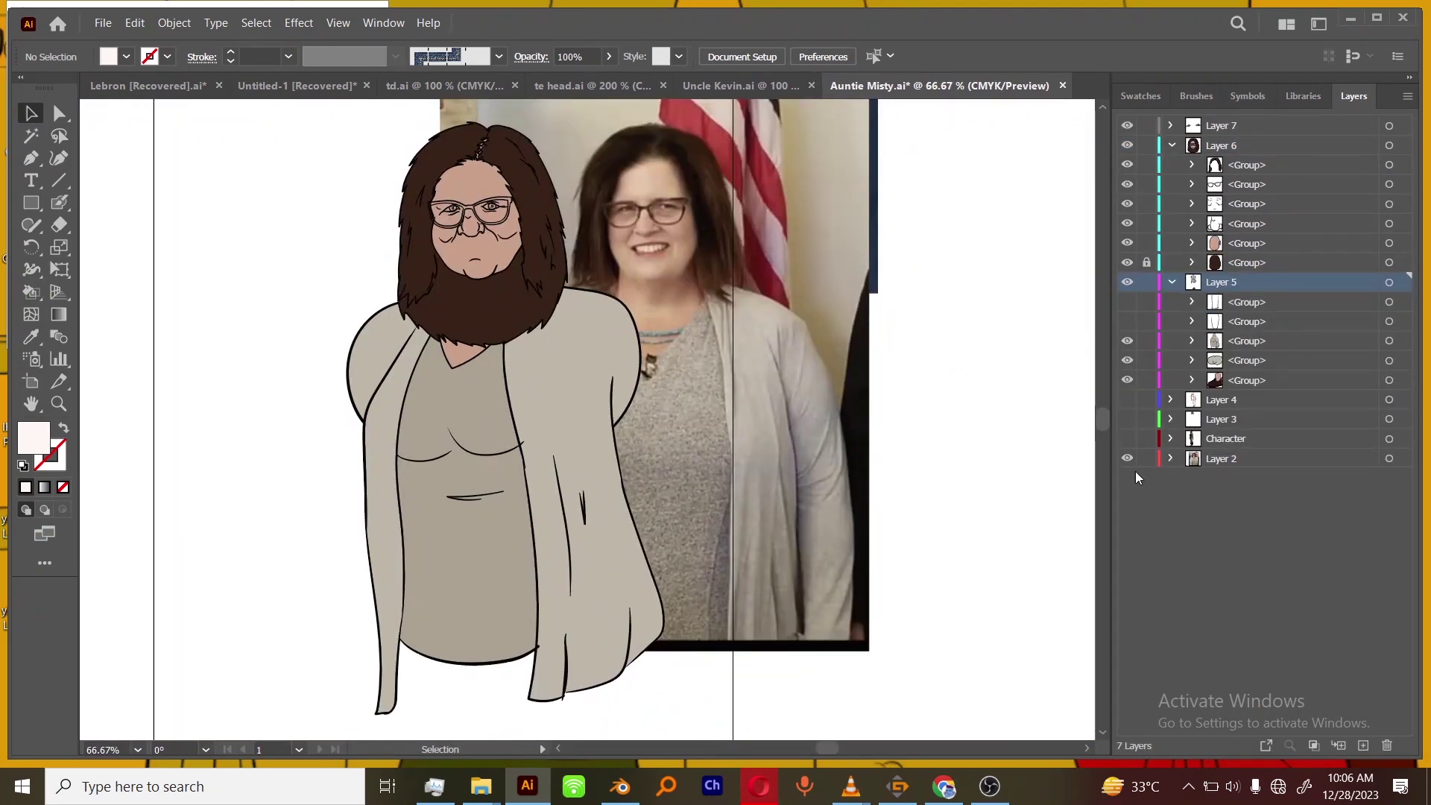
Reorder Layer 5 so the cardigan and shoulder groups sit above the two trouser leg groups, and show the upper leg.
left_click_drag(917, 529, 919, 369)
left_click(1243, 319)
left_click_drag(1252, 341, 1256, 371)
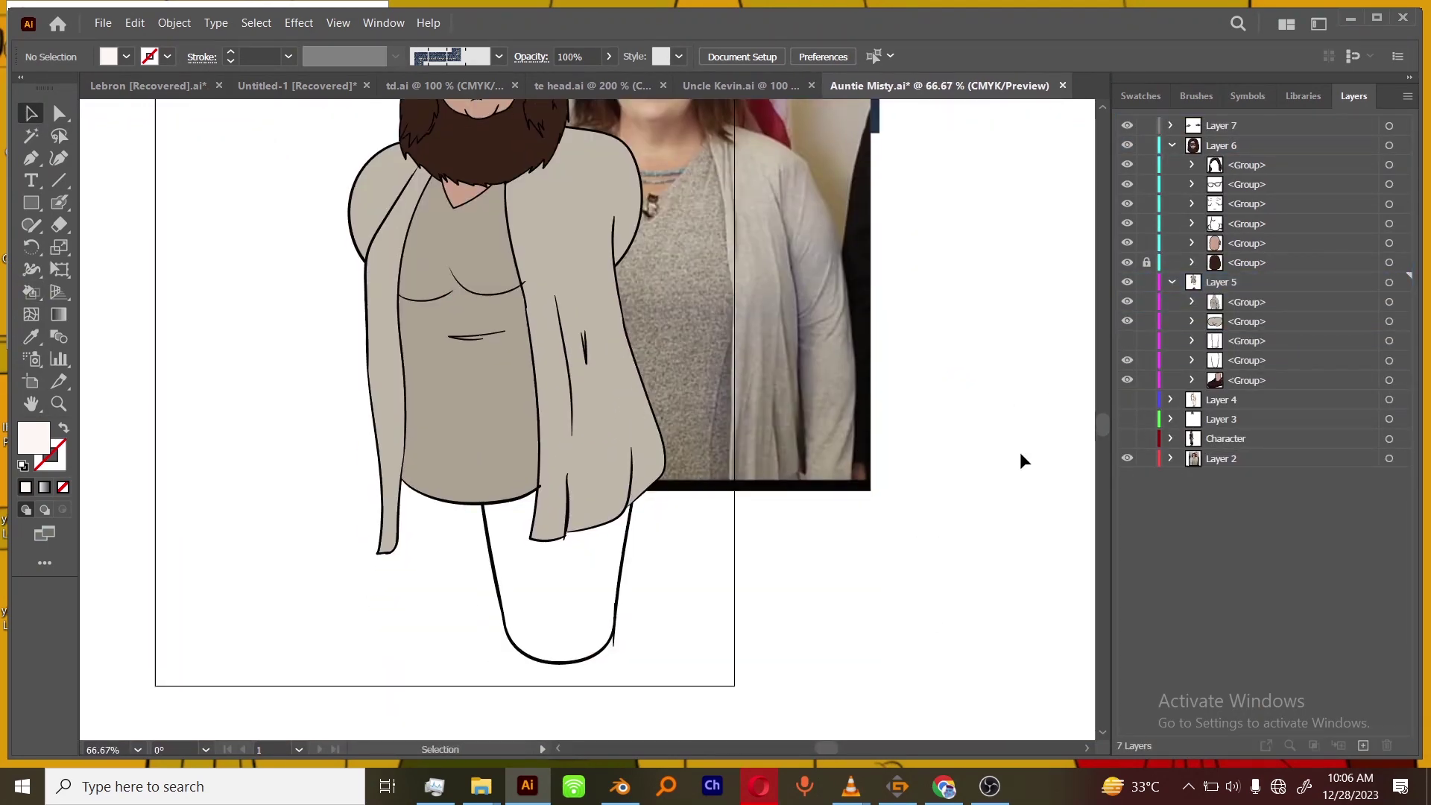
Show the remaining trouser leg group and fill both leg groups and the cuff with the cardigan's light beige-grey.
key("ctrl+minus")
key("i")
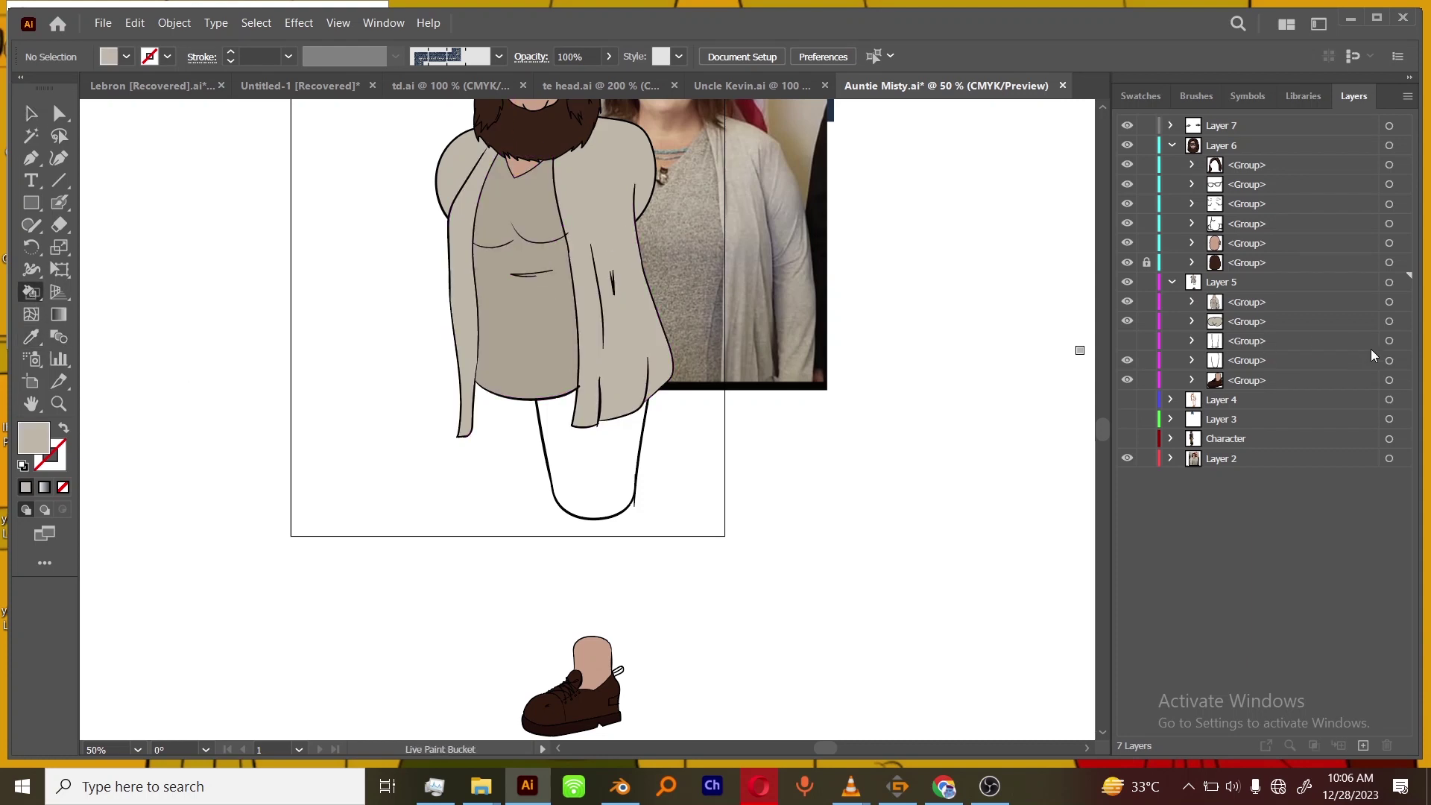
left_click(607, 472)
left_click(629, 585)
left_click_drag(814, 565, 880, 349)
key("v")
left_click(153, 217)
left_click_drag(943, 514, 879, 492)
Sample the shoe's dark brown and fill the pull loop at the back of the shoe with it.
key("ctrl+plus")
key("ctrl+plus")
key("ctrl+plus")
key("ctrl+plus")
key("ctrl+plus")
key("ctrl+plus")
left_click_drag(310, 632, 217, 505)
key("i")
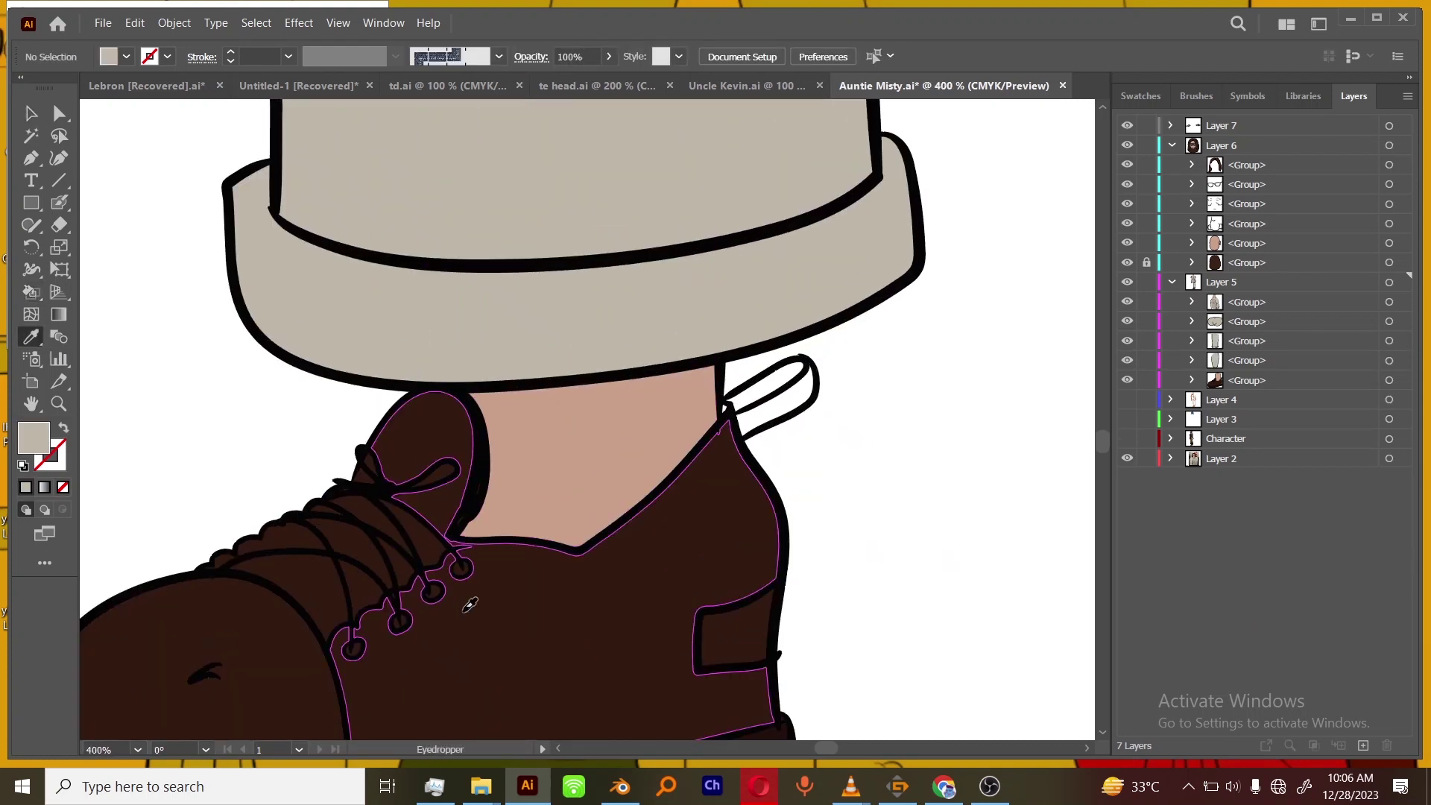
left_click(470, 605)
key("k")
key("ctrl+plus")
key("ctrl+plus")
Review the coloured figure from shoe to head next to the reference photo.
key("ctrl+minus")
key("ctrl+minus")
key("ctrl+minus")
key("ctrl+minus")
key("ctrl+minus")
key("ctrl+minus")
key("ctrl+minus")
key("ctrl+minus")
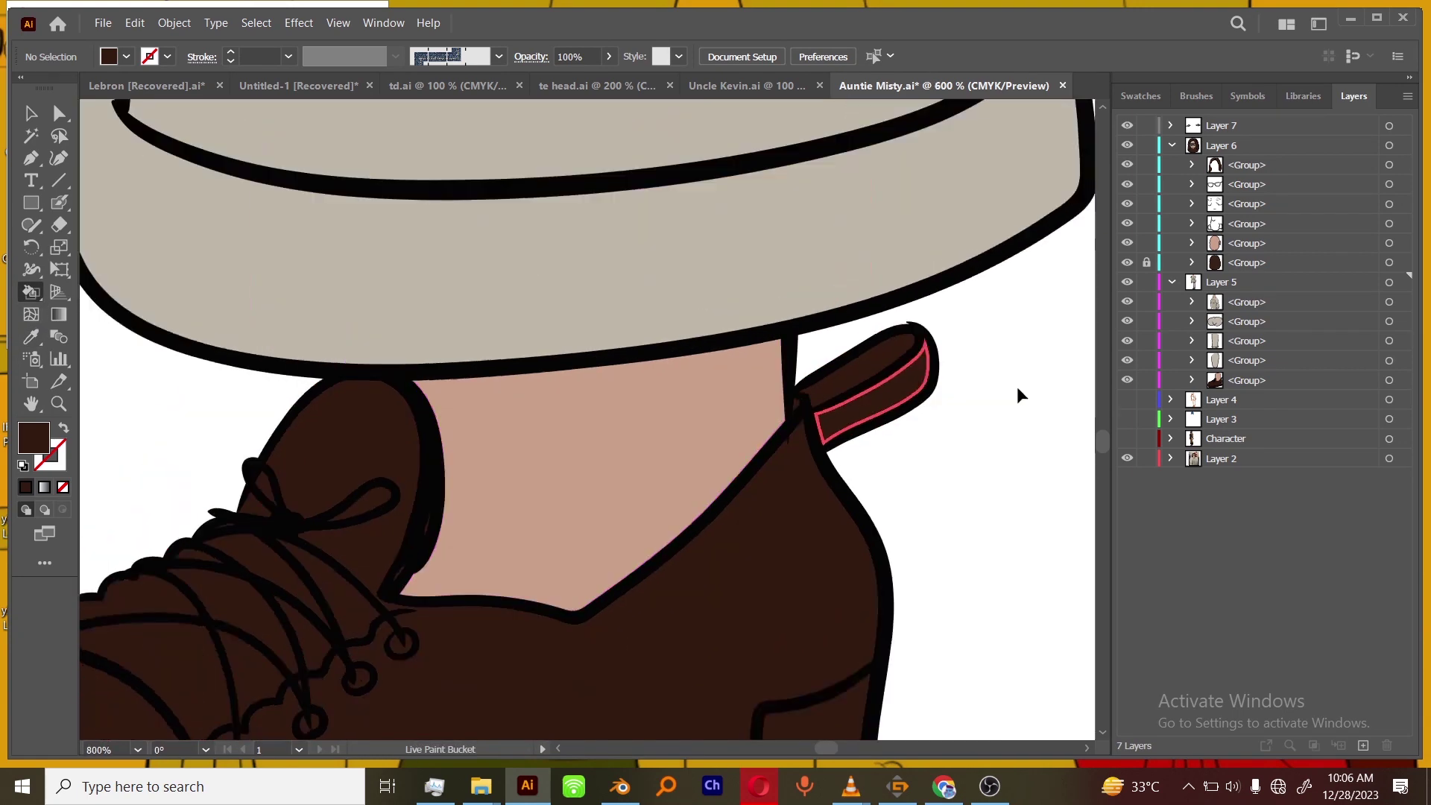
left_click_drag(877, 112, 917, 447)
key("v")
key("ctrl+plus")
key("ctrl+plus")
key("ctrl+minus")
mouse_move(893, 395)
left_mouse_down()
mouse_move(897, 512)
mouse_move(857, 404)
left_mouse_up()
key("ctrl+minus")
left_click_drag(904, 607, 909, 508)
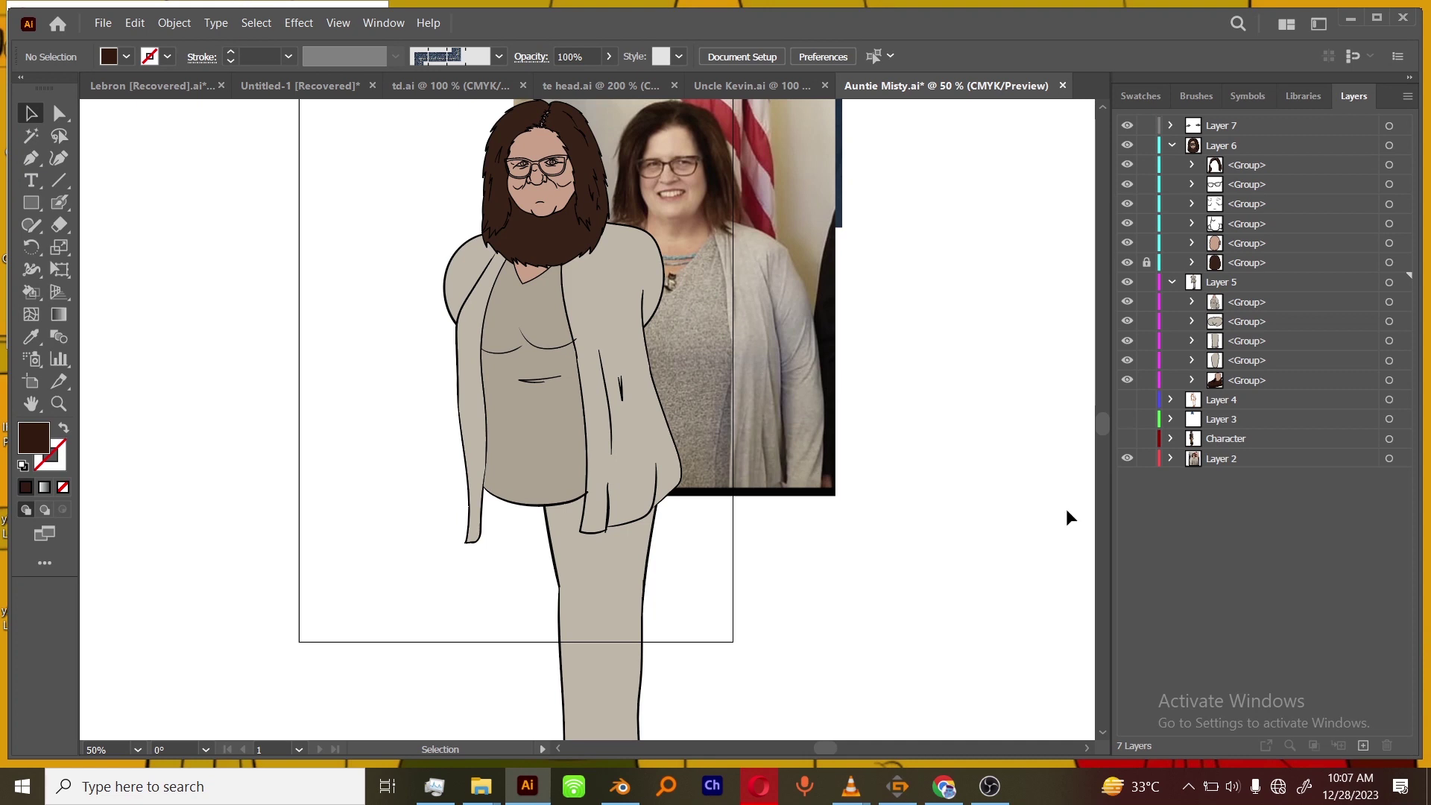
Hide the reference photo in Layer 2, then show the Character layer and expand its sublayers.
left_click(1126, 459)
left_click(1127, 439)
left_click(1169, 439)
key("ctrl+minus")
left_click(1213, 516)
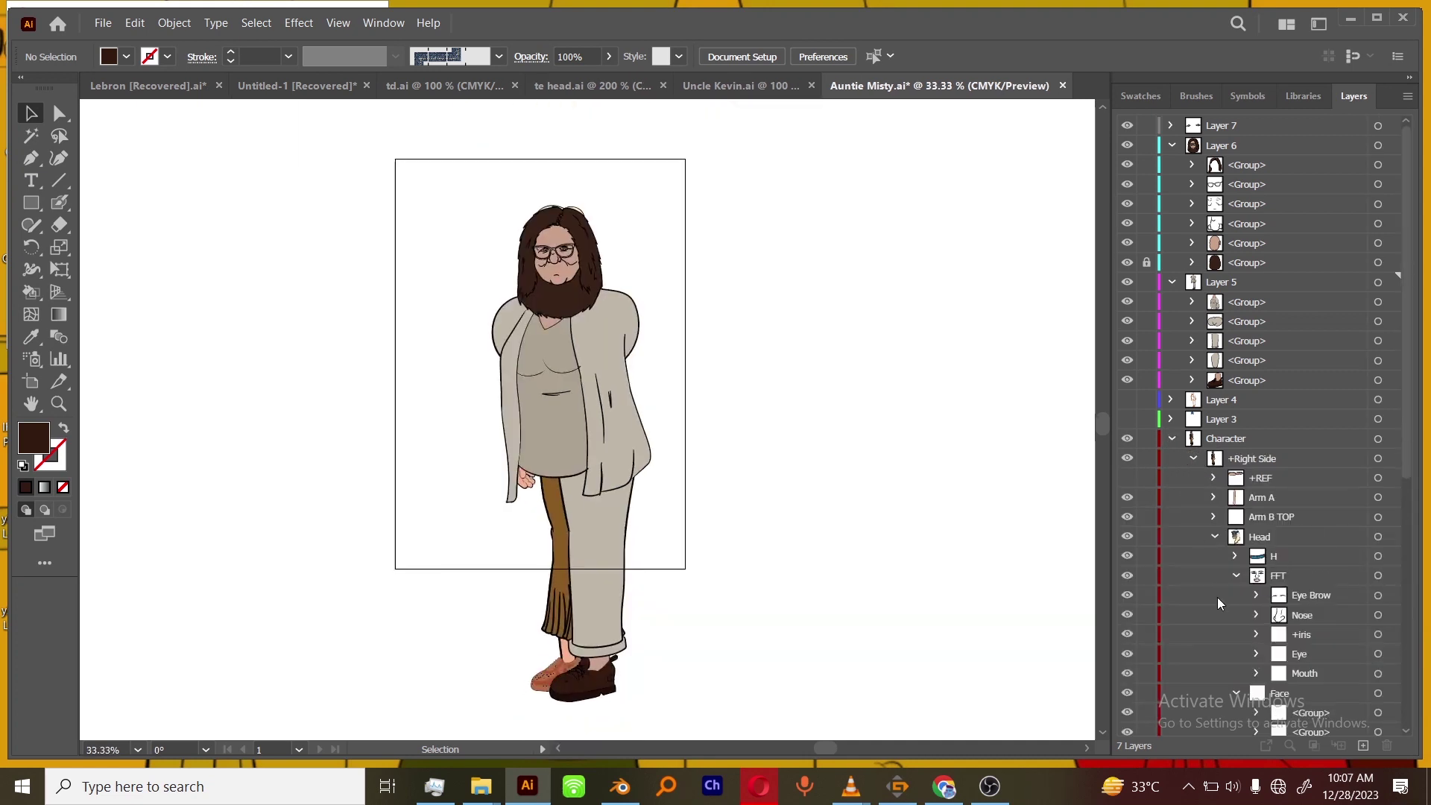
Move the cardigan group from Layer 5 into Body's coo sublayer and delete the old path and group there.
left_click(1214, 536)
left_click(1214, 556)
left_click_drag(924, 615, 941, 493)
key("ctrl+plus")
left_click(1214, 556)
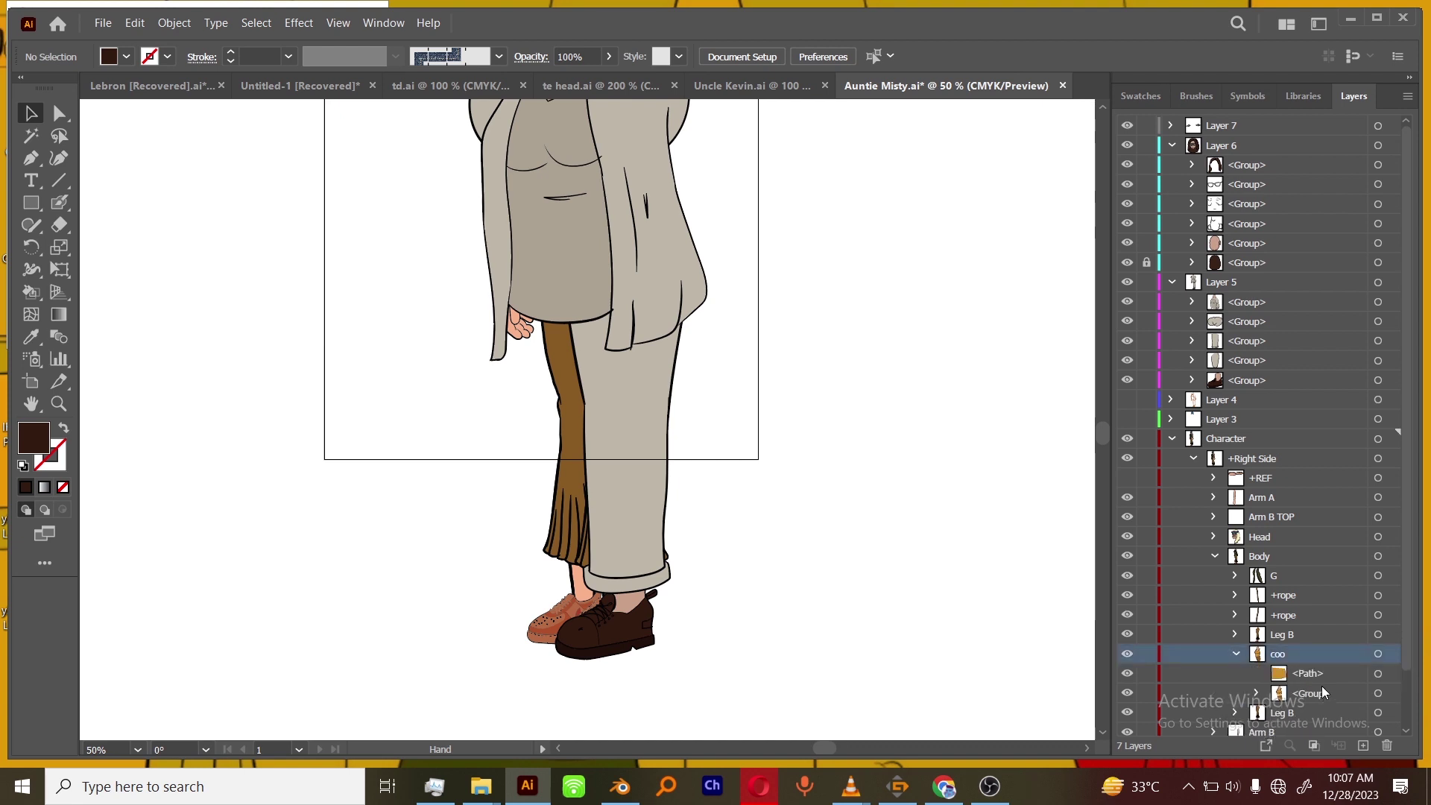
left_click(1312, 672)
left_click_drag(1251, 302, 1308, 662)
left_click(1306, 675)
left_click(1312, 692, "shift")
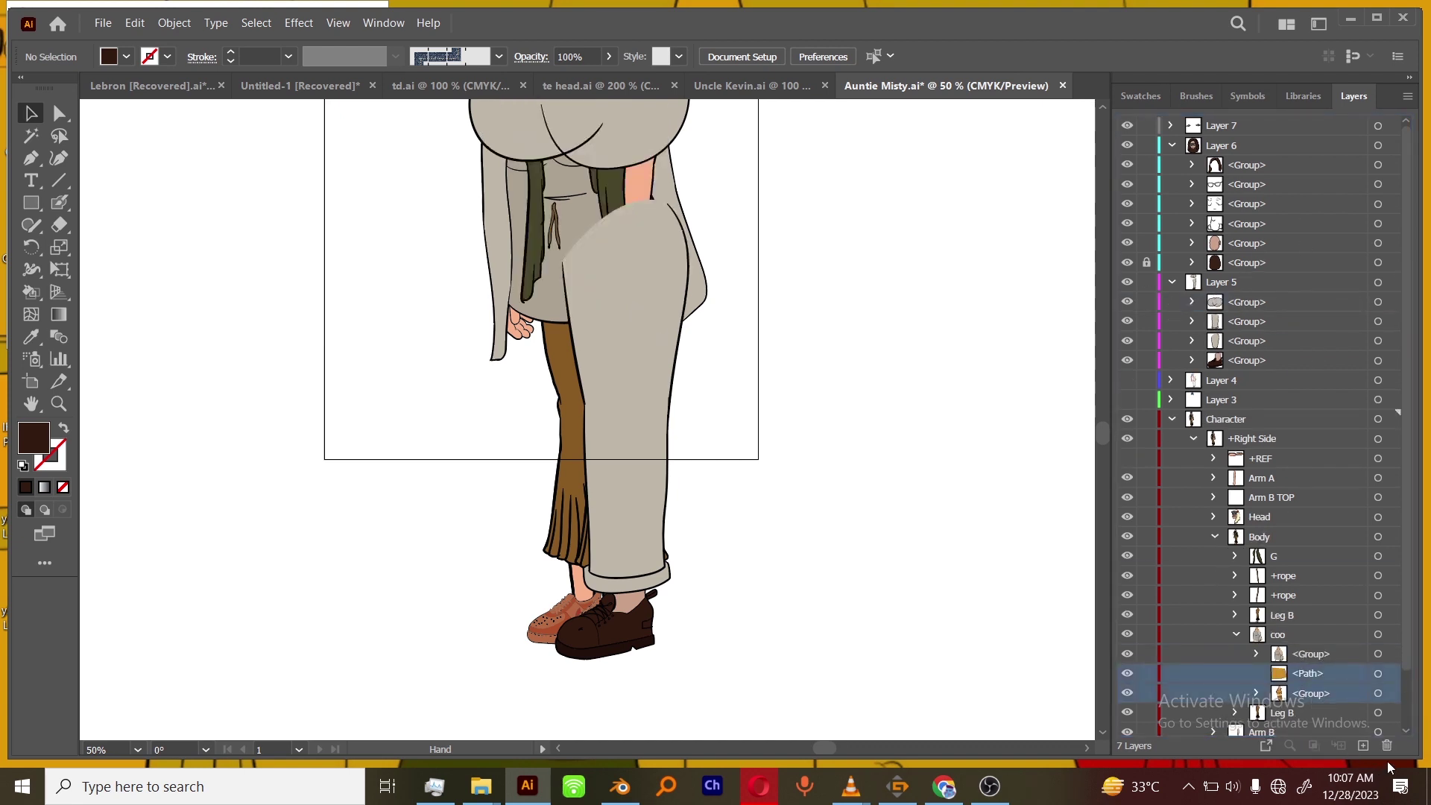
left_click(1387, 745)
Move the rounded two-lobed group from Layer 5 into the Character layer's shoulder sublayer.
left_click_drag(1246, 304, 1273, 712)
left_click_drag(822, 271, 835, 531)
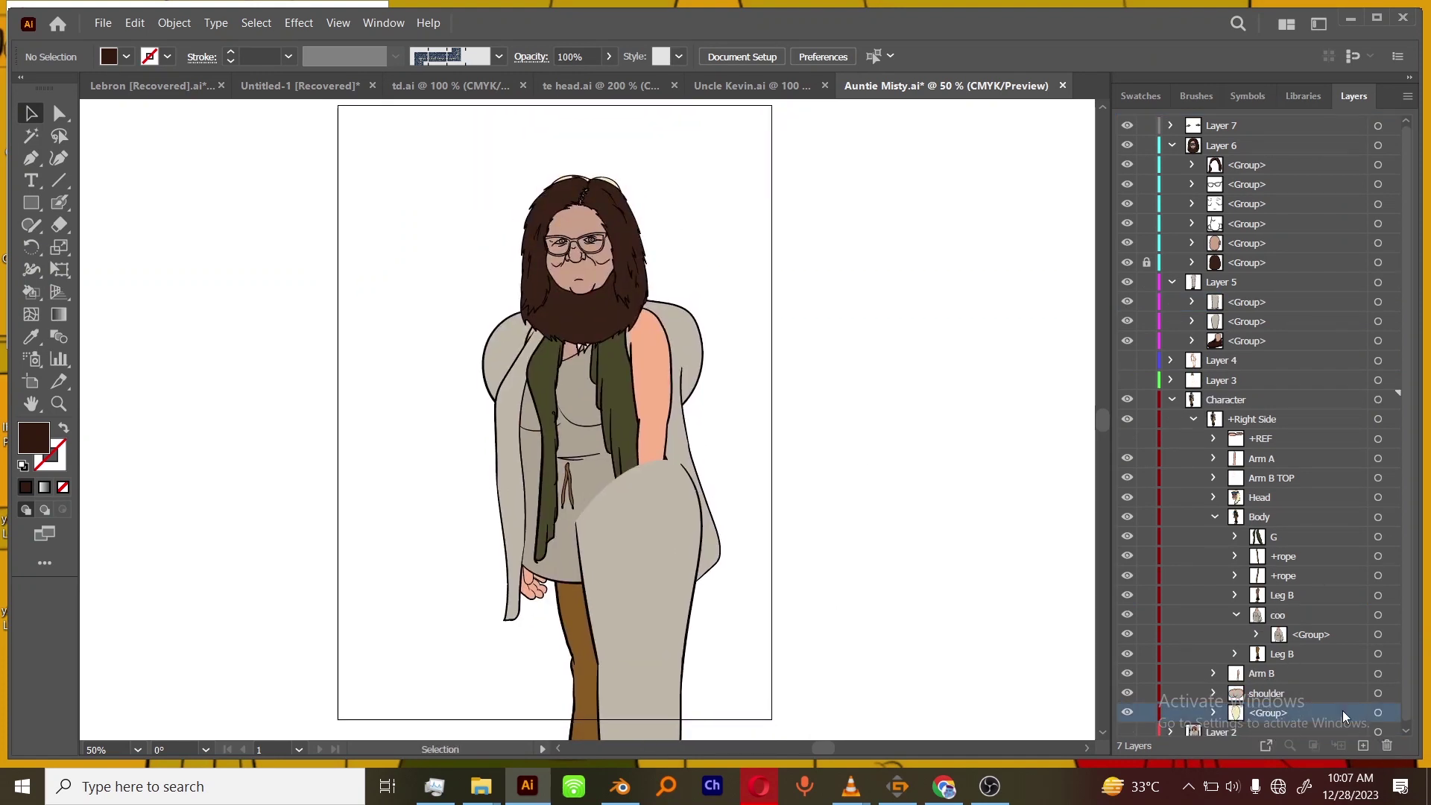
Move the back hair group from Layer 6 into Character's bottommost group and delete the old Live Paint hair there.
left_click(1371, 713)
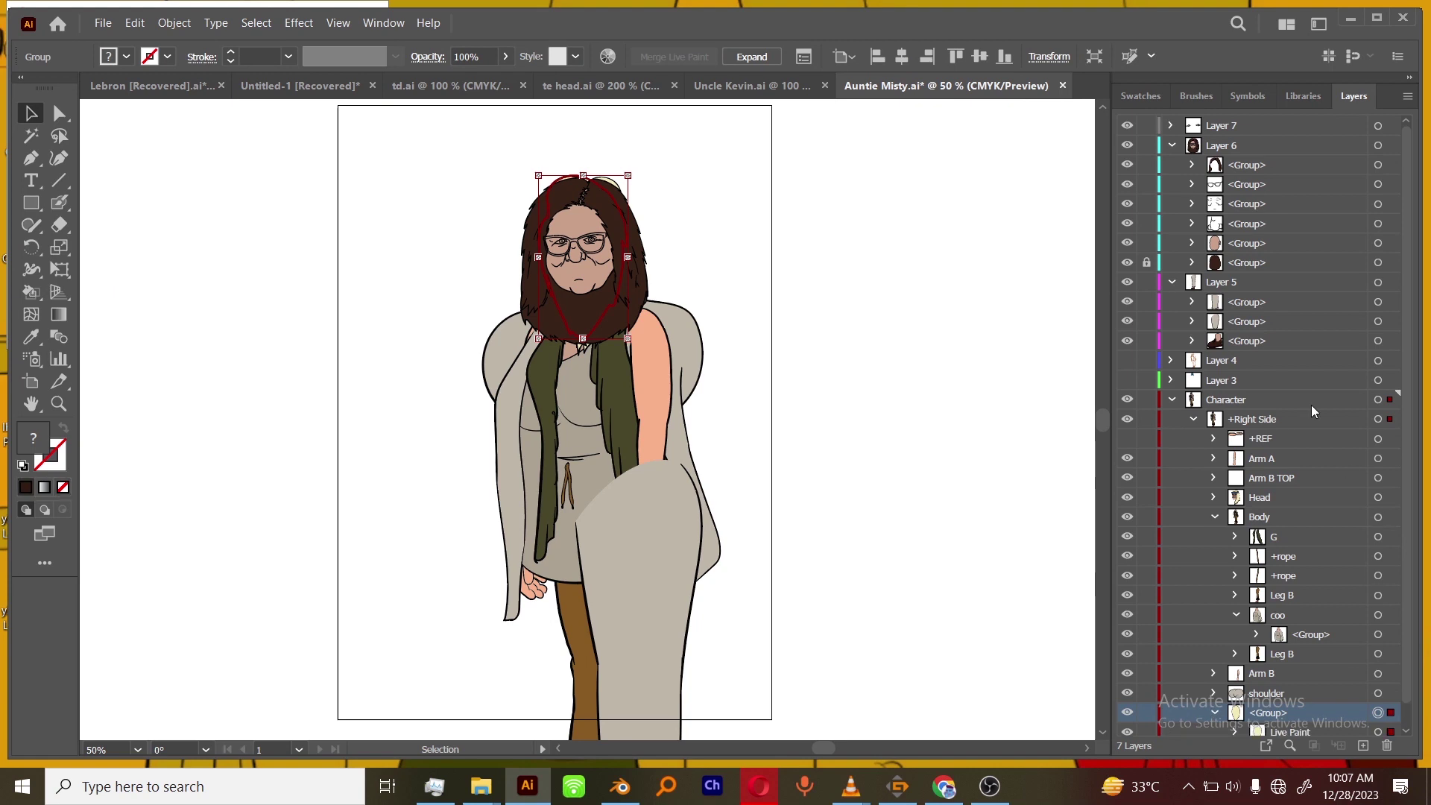
left_click(1238, 166)
left_click(1246, 266)
scroll(1301, 737, "down", 1)
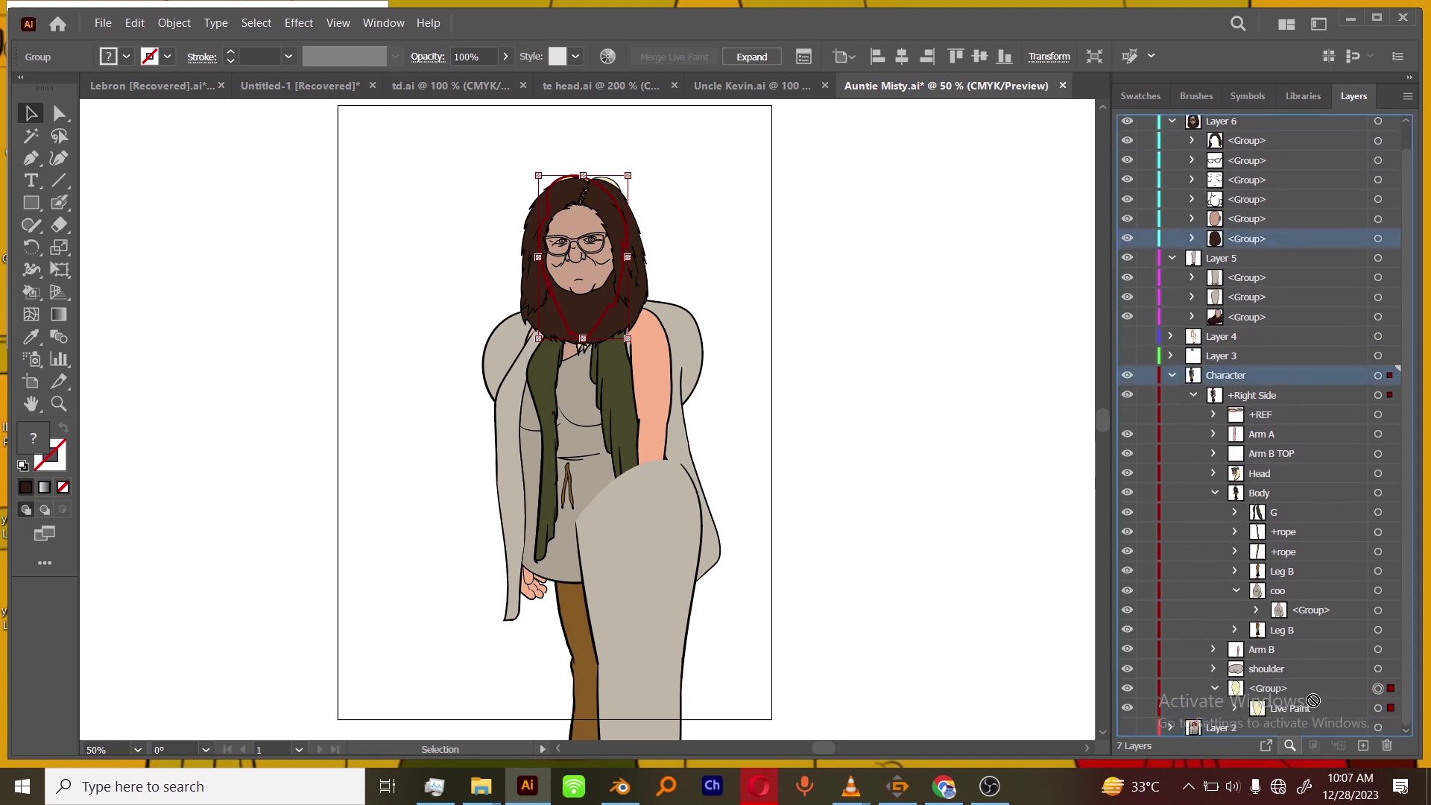
key("Delete")
left_click_drag(1295, 714, 1386, 745)
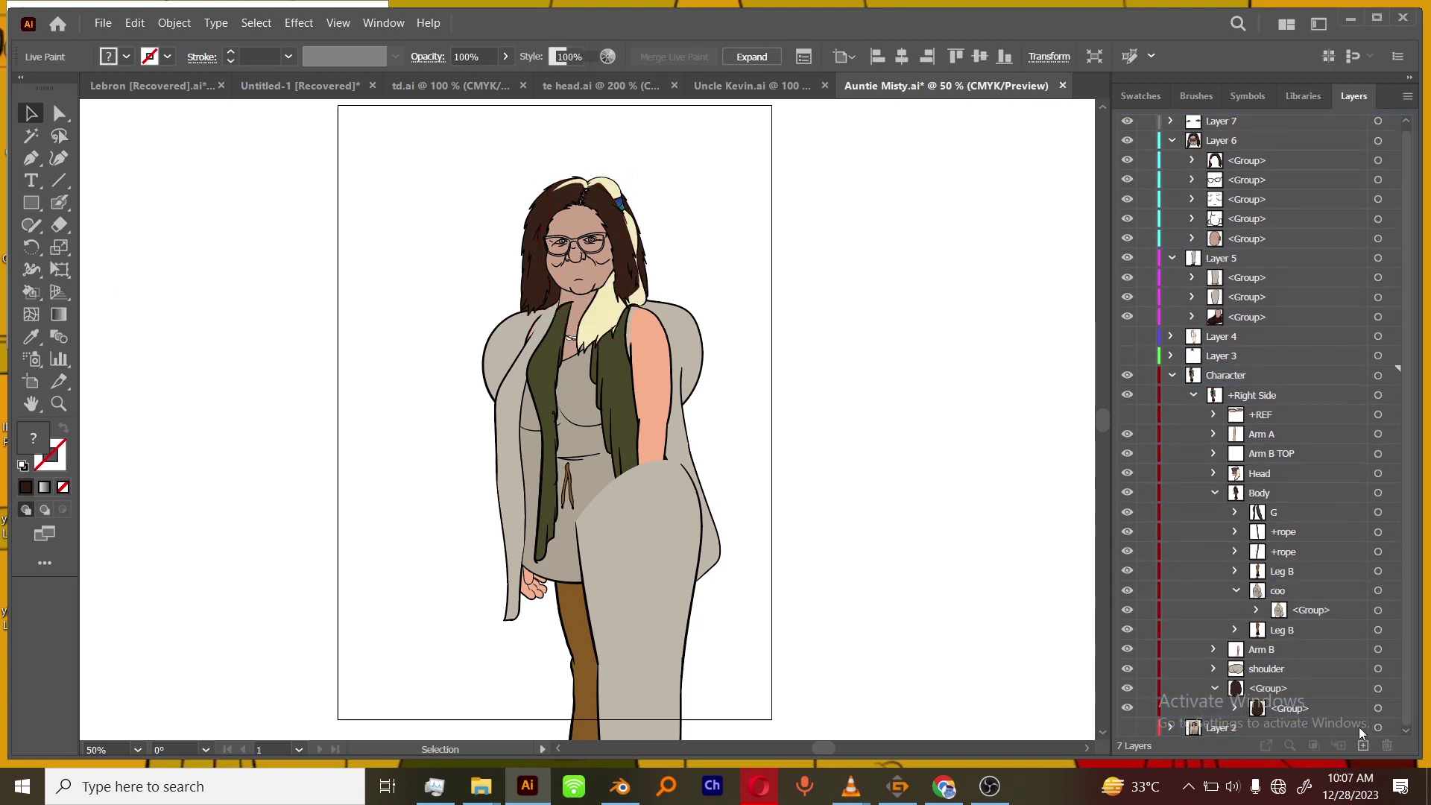
Collapse the back hair group and rename it HairB.
left_click(1214, 689)
left_click(1272, 692)
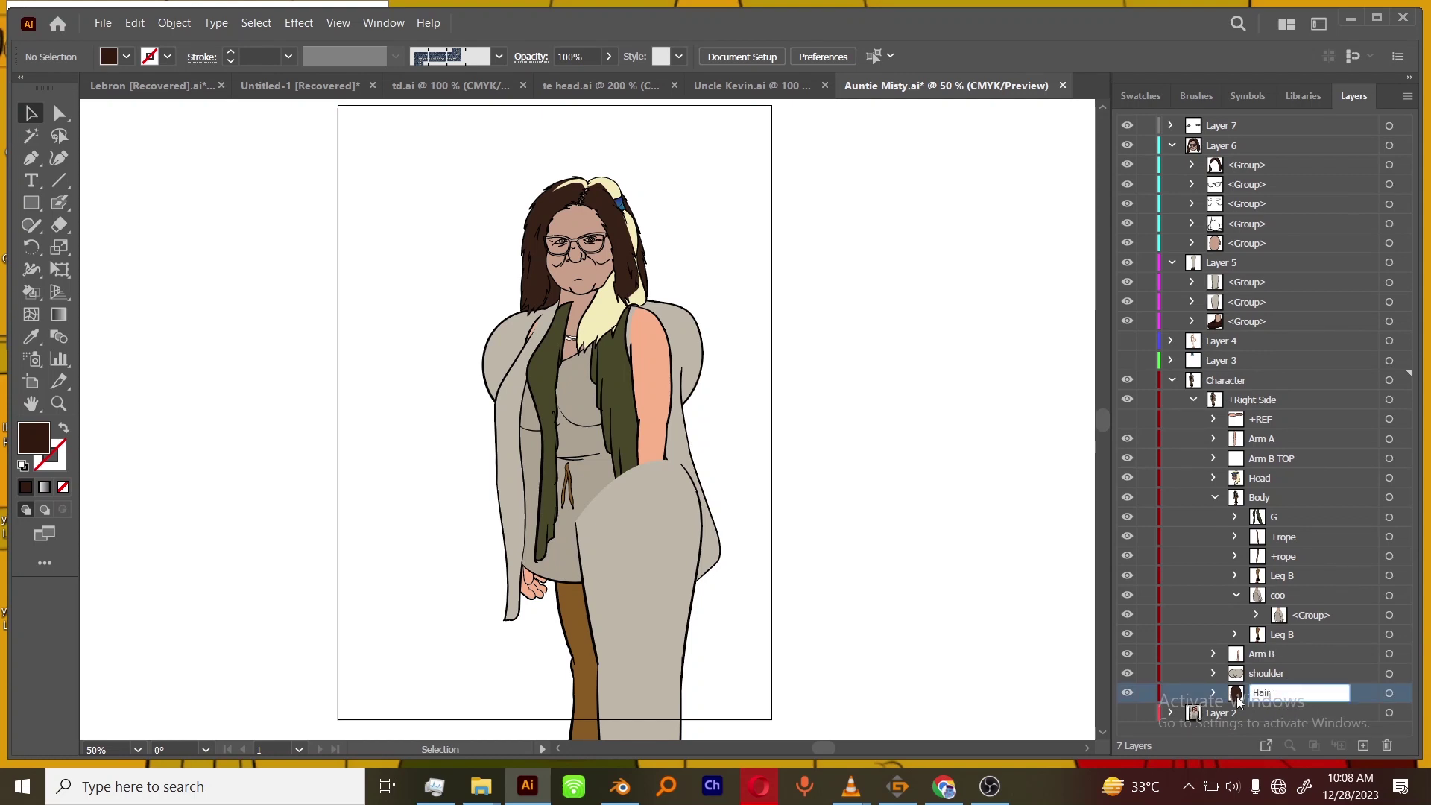
type("HairB")
Replace the old contents of the upper Leg B sublayer with the two trouser groups and shoe group from Layer 5.
left_click(1260, 673)
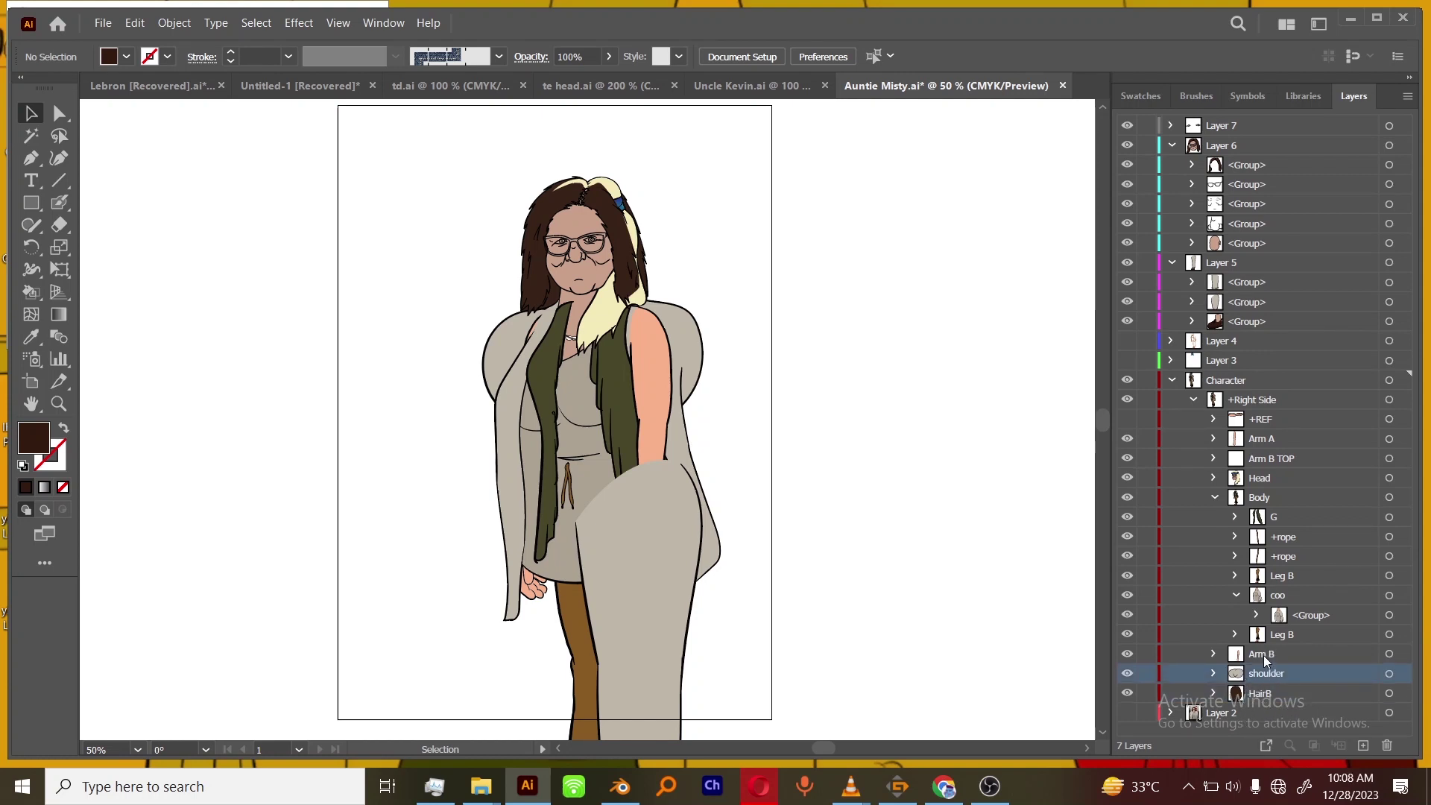
left_click(1235, 594)
left_click(1235, 575)
left_click(1236, 575)
left_click(1303, 614)
left_click(1236, 575)
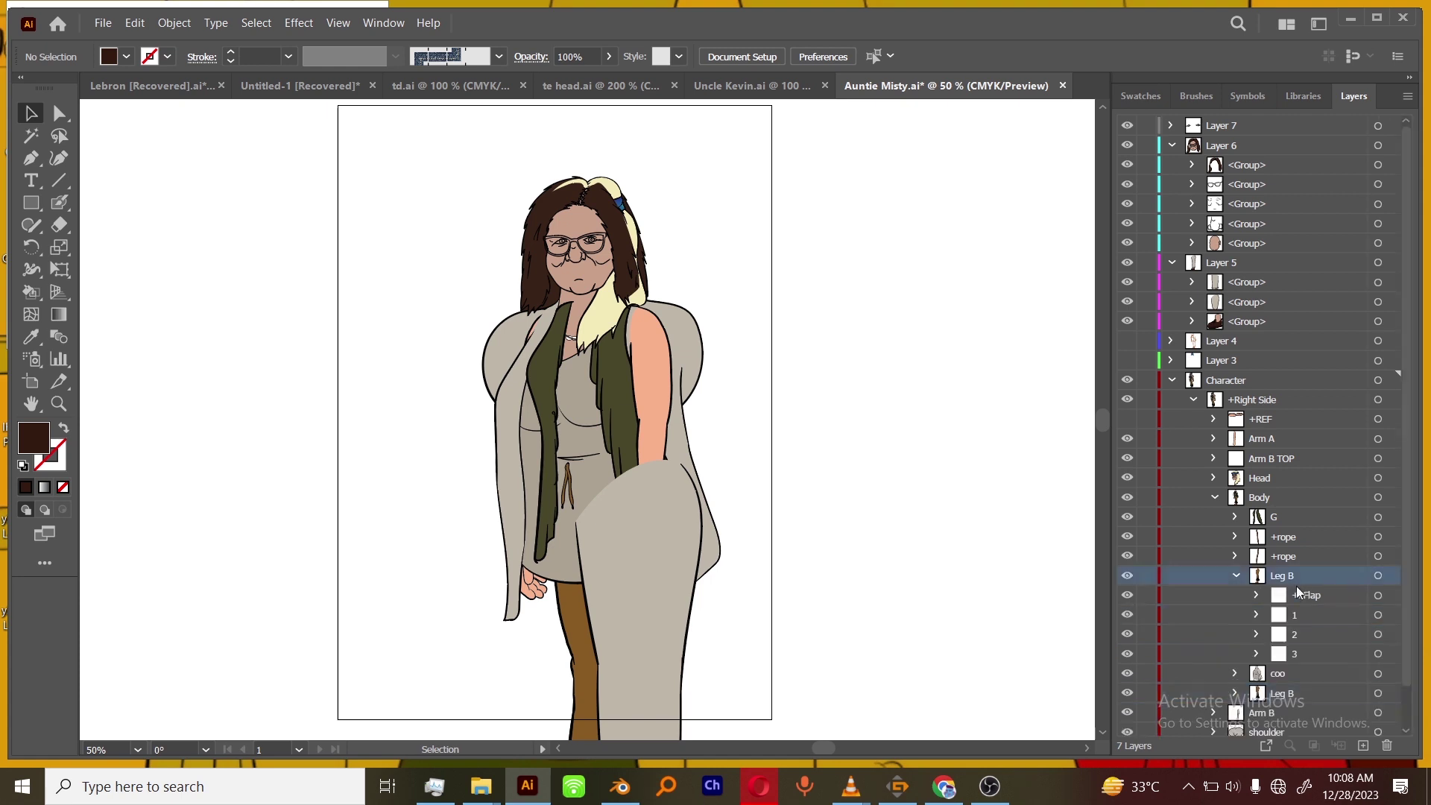
left_click(1295, 595)
left_click(1247, 285)
left_click(1267, 321, "shift")
left_click_drag(1267, 321, 1309, 637)
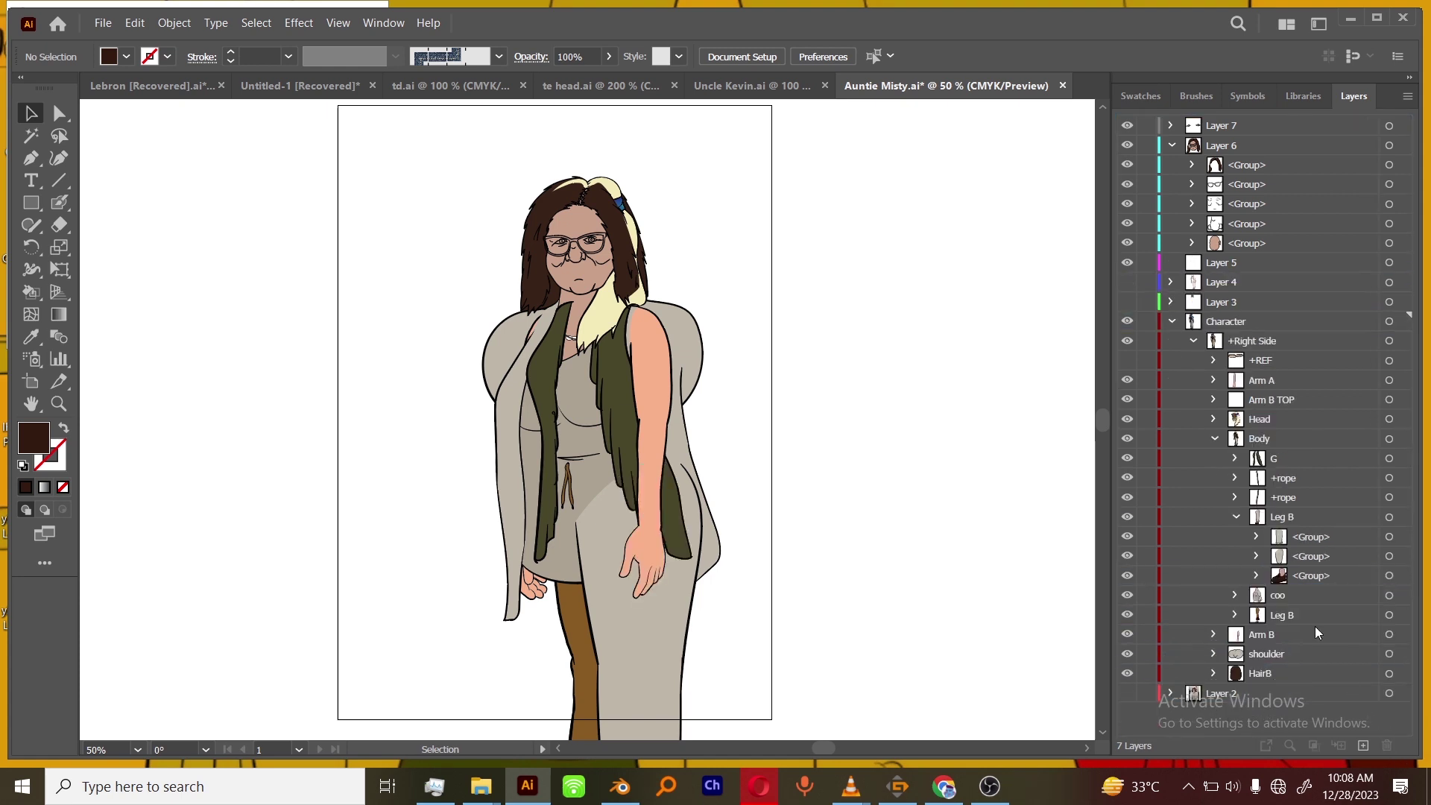
Place the coo sublayer above both Leg B sublayers in Body.
left_click_drag(1299, 547, 1299, 548)
left_click(1301, 556)
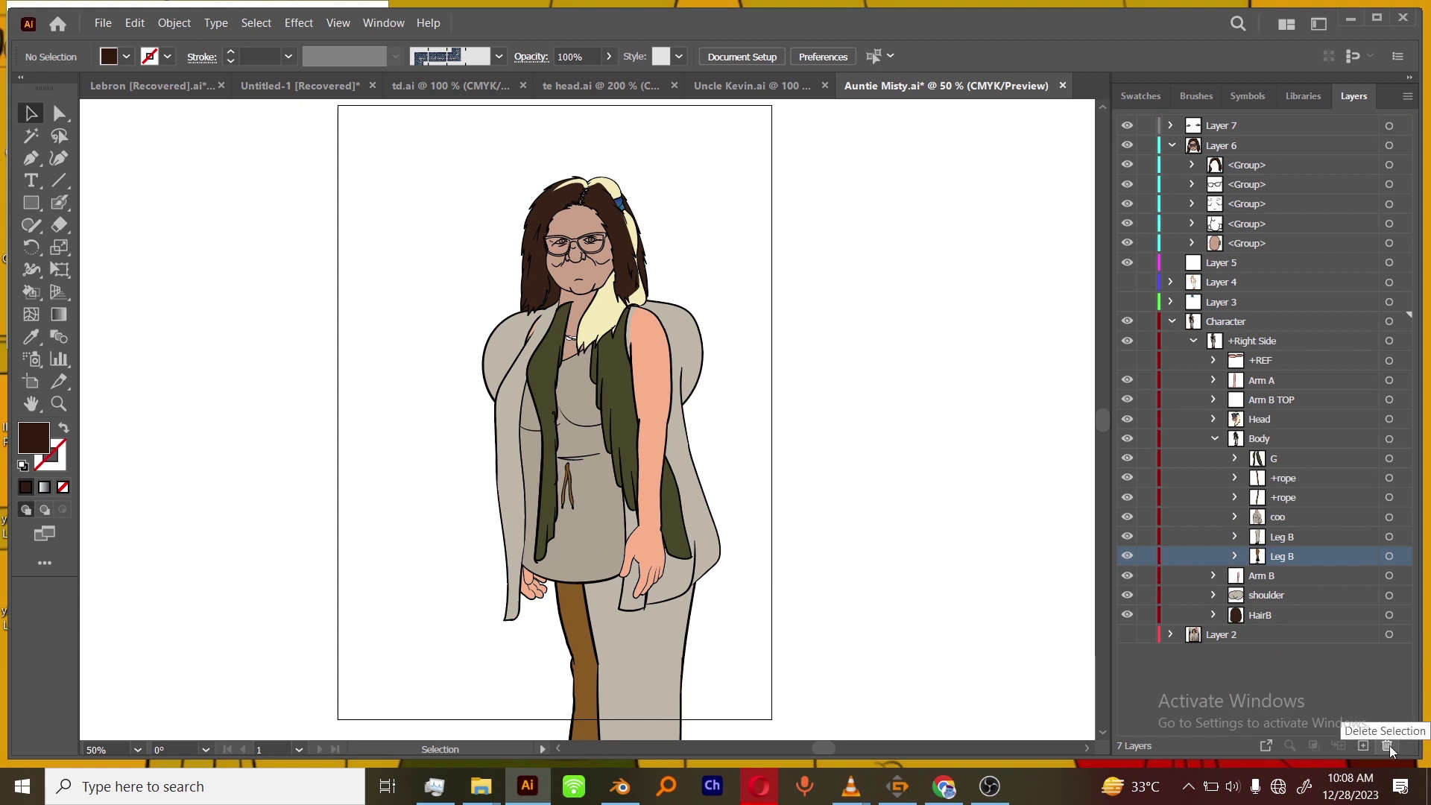
Copy the two trouser groups and the shoe group from the upper Leg B into the lower Leg B sublayer.
left_click(1235, 556)
left_click(1305, 575)
left_click(1304, 638, "shift")
left_click(1389, 634)
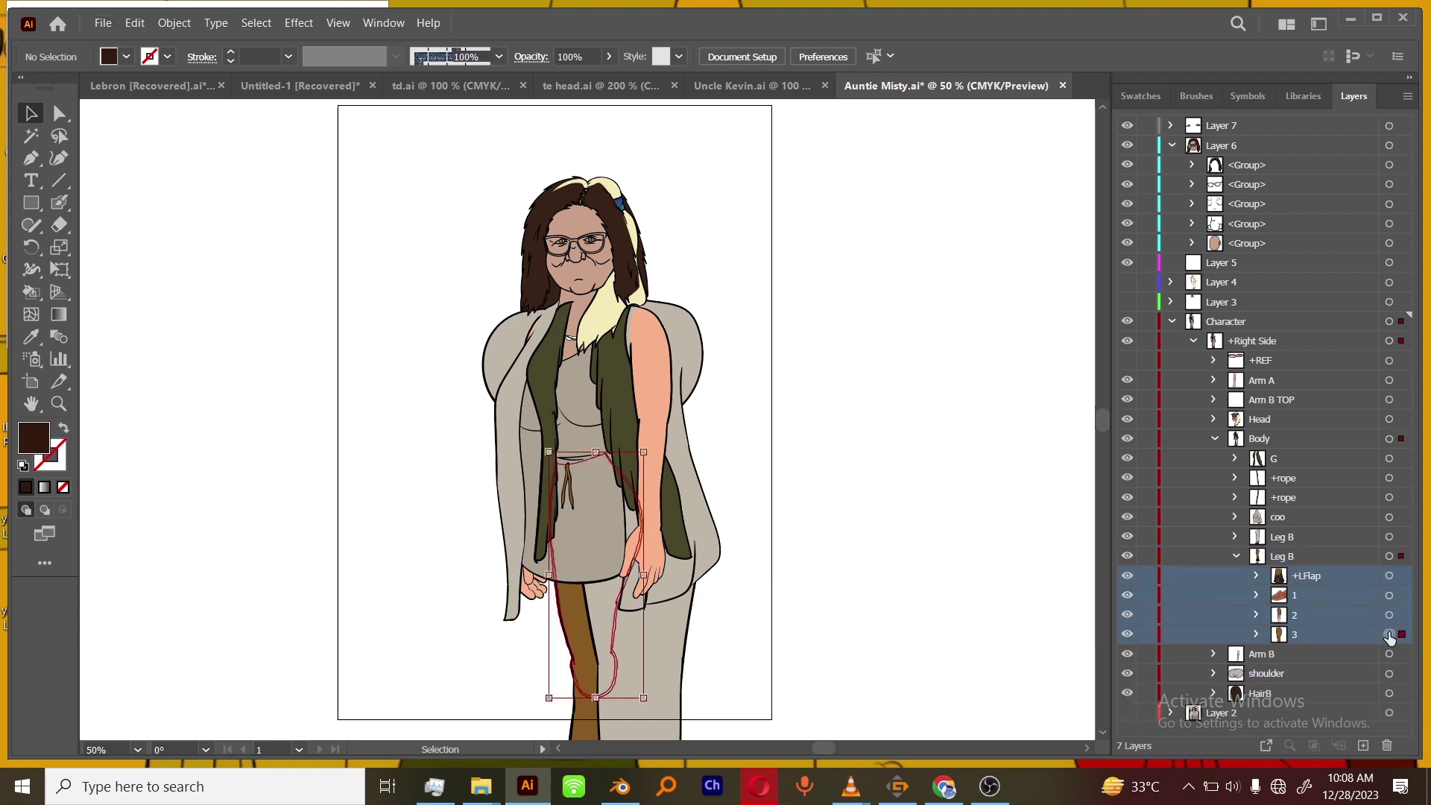
left_click(1235, 537)
left_click(1310, 556)
left_click(1311, 595, "shift")
left_click_drag(1312, 594, 1313, 618)
left_click(1313, 617)
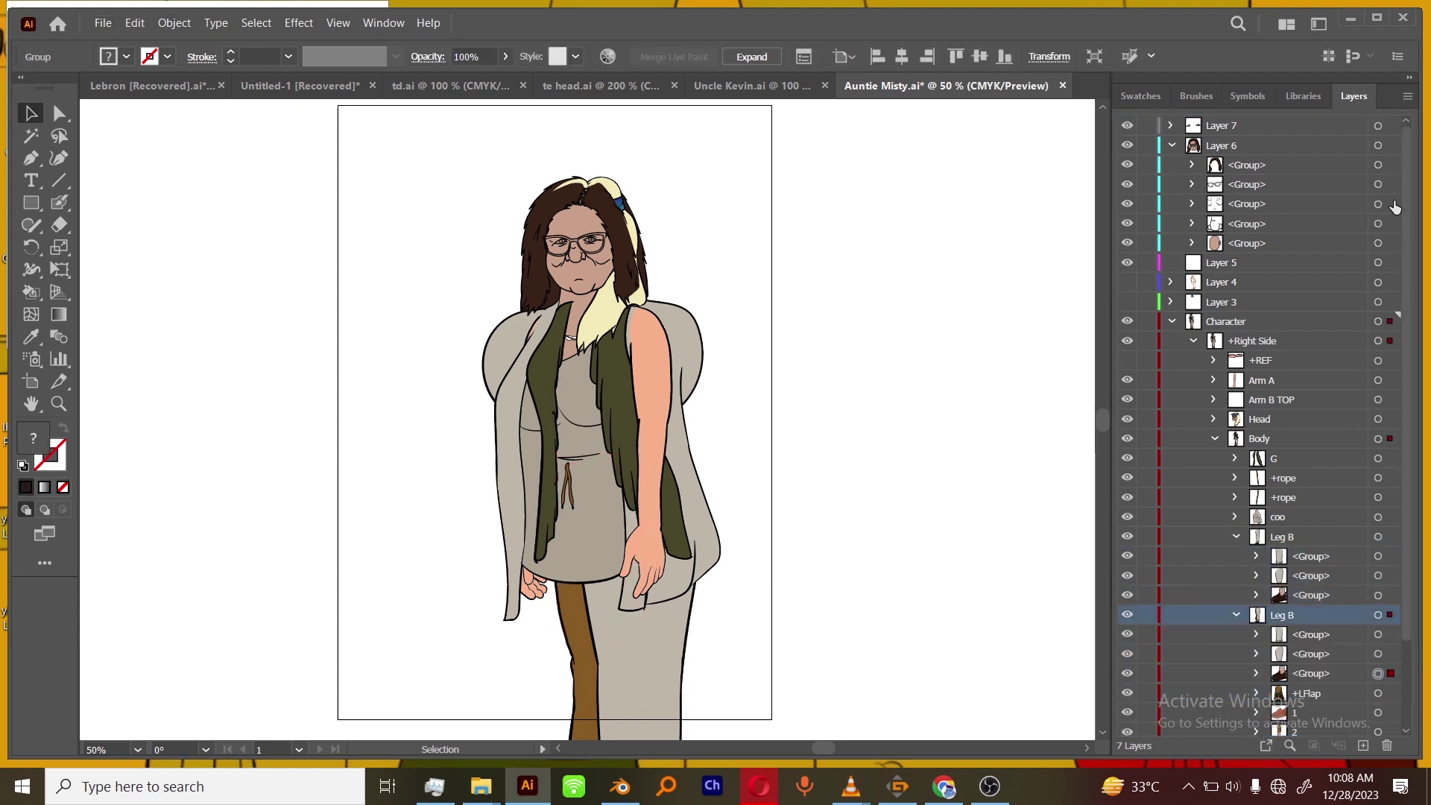
Isolate the lower Leg B sublayer and shift its copied trouser leg and shoe left over the old brown leg.
left_click(1407, 96)
left_click(1313, 239)
scroll(802, 580, "down", 5)
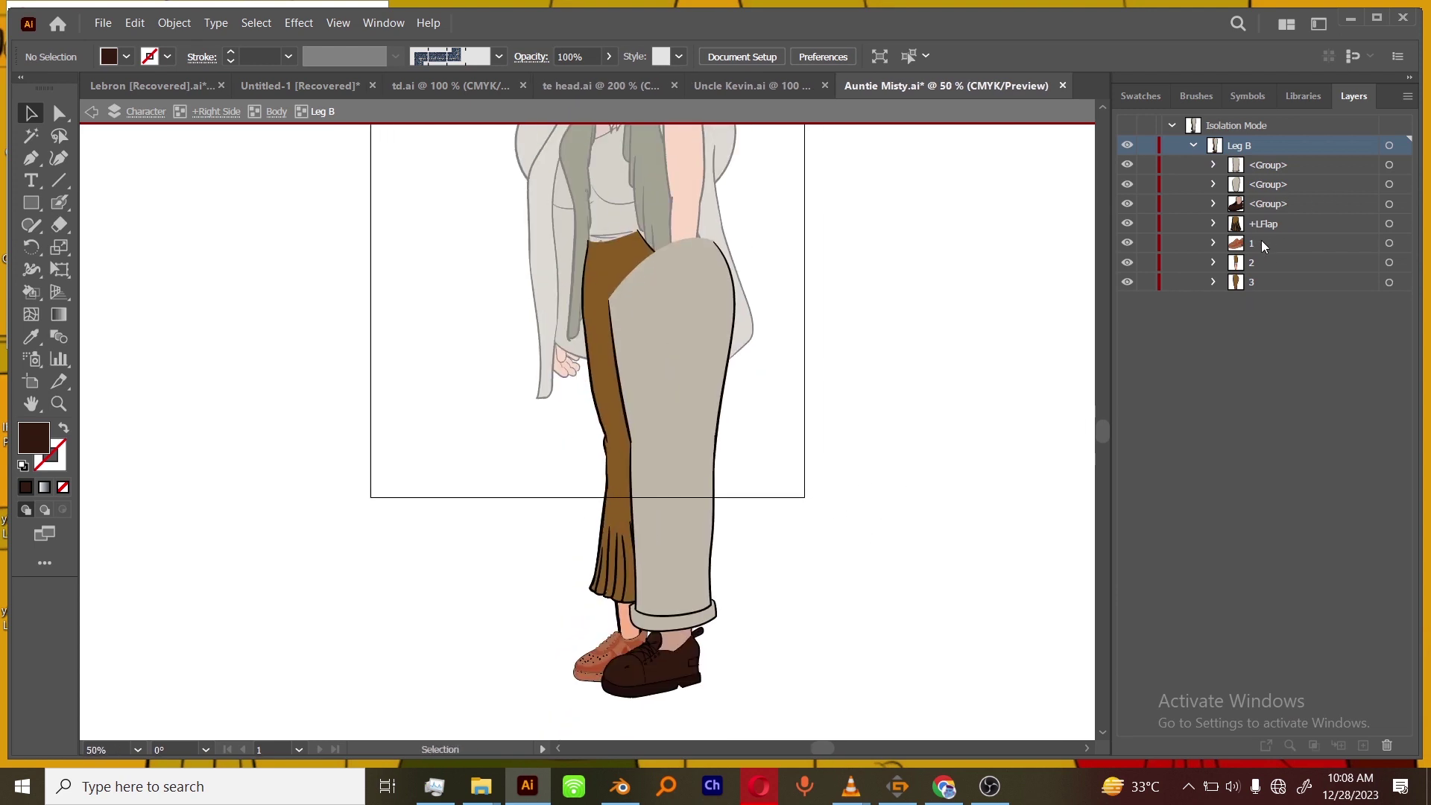
left_click(1390, 203)
left_click_drag(686, 465, 625, 462)
left_click(787, 450)
Raise the front hip anchor of the copied trouser leg with the Direct Selection tool.
key("a")
left_click_drag(552, 296, 548, 257)
left_click(773, 268)
key("v")
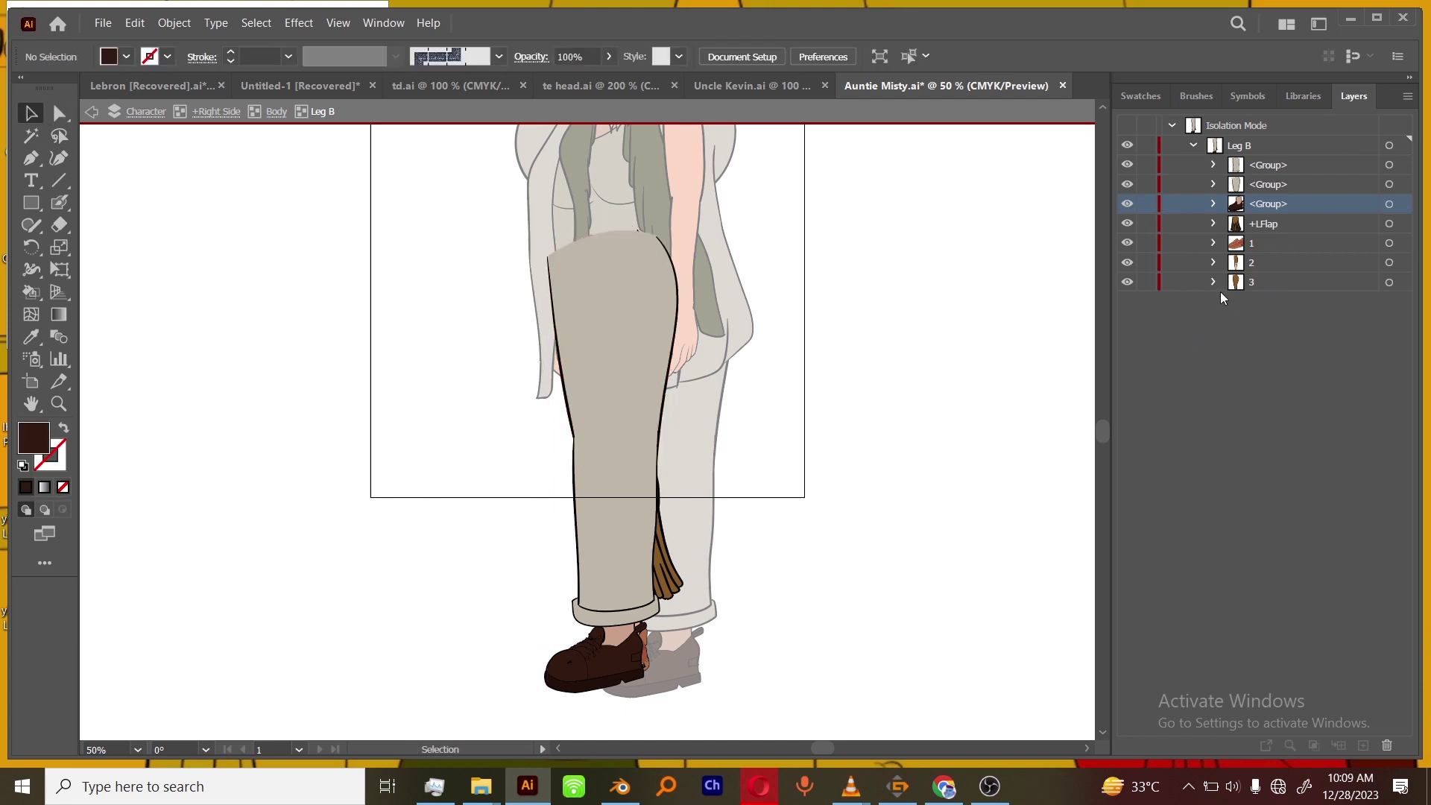
Select the copied leg's two trouser groups and shoe group and nudge them slightly left together.
left_click(1389, 164)
left_click(1390, 184, "shift")
left_click(1390, 204, "shift")
left_click_drag(645, 472, 641, 472)
left_click(963, 455)
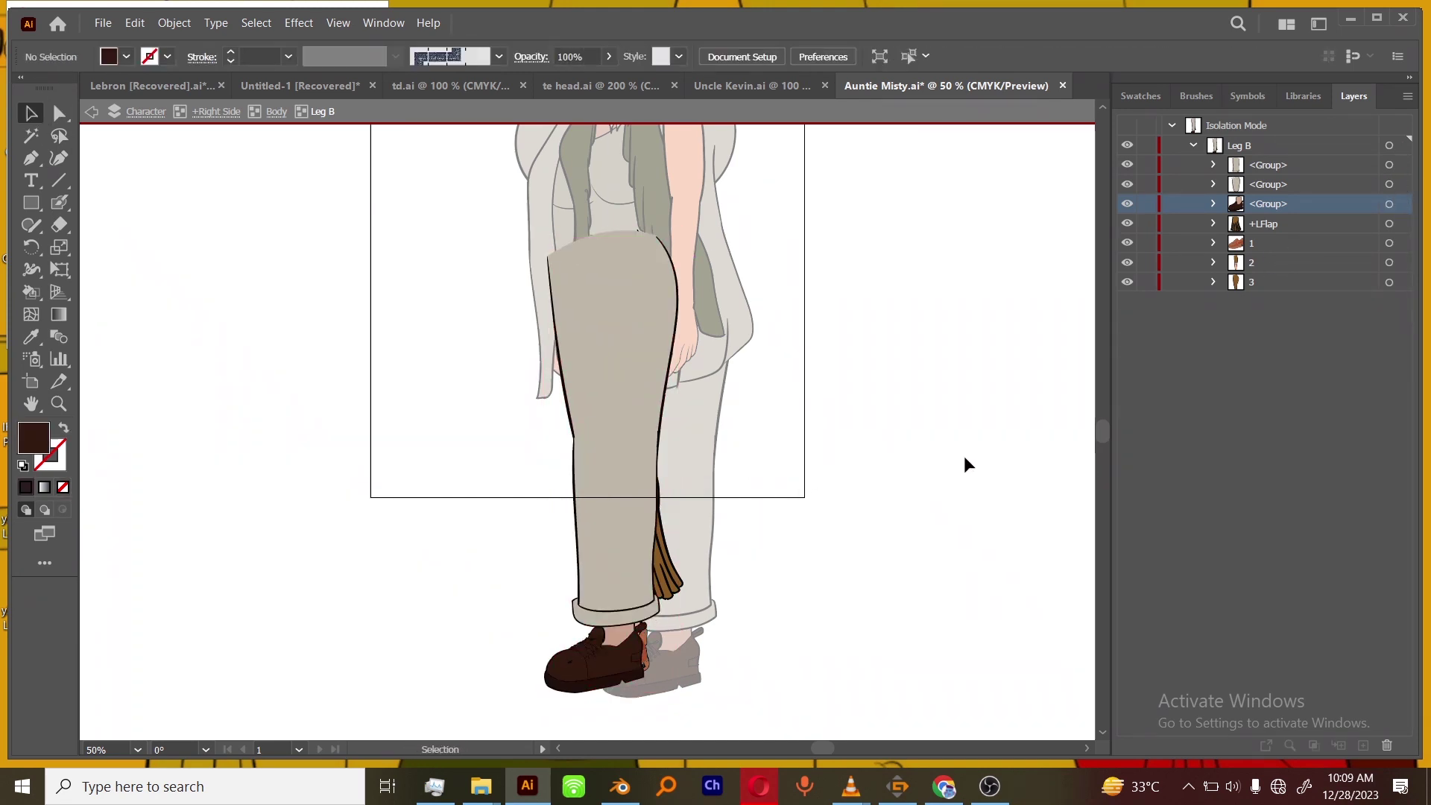
Delete the old +LFlap, 1, 2 and 3 parts from the lower Leg B sublayer and leave isolation mode.
left_click(1277, 223)
left_click(1267, 282, "shift")
left_click(1386, 744)
double_click(821, 552)
key("ctrl+minus")
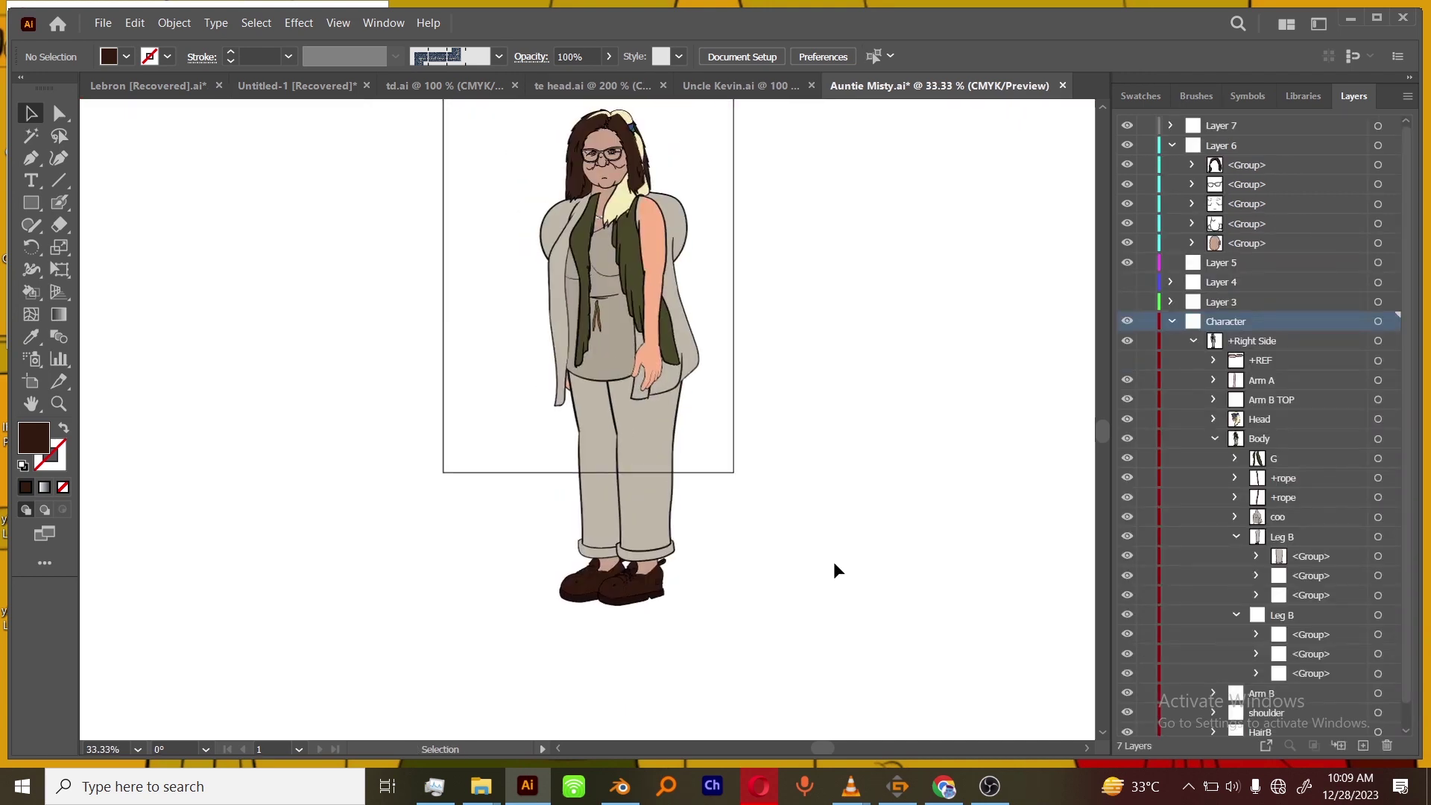
Delete the old G vest and both +rope sublayers from Body.
left_click_drag(869, 460, 870, 594)
key("ctrl+equal")
key("ctrl+plus")
left_click(1236, 536)
left_click(1286, 459)
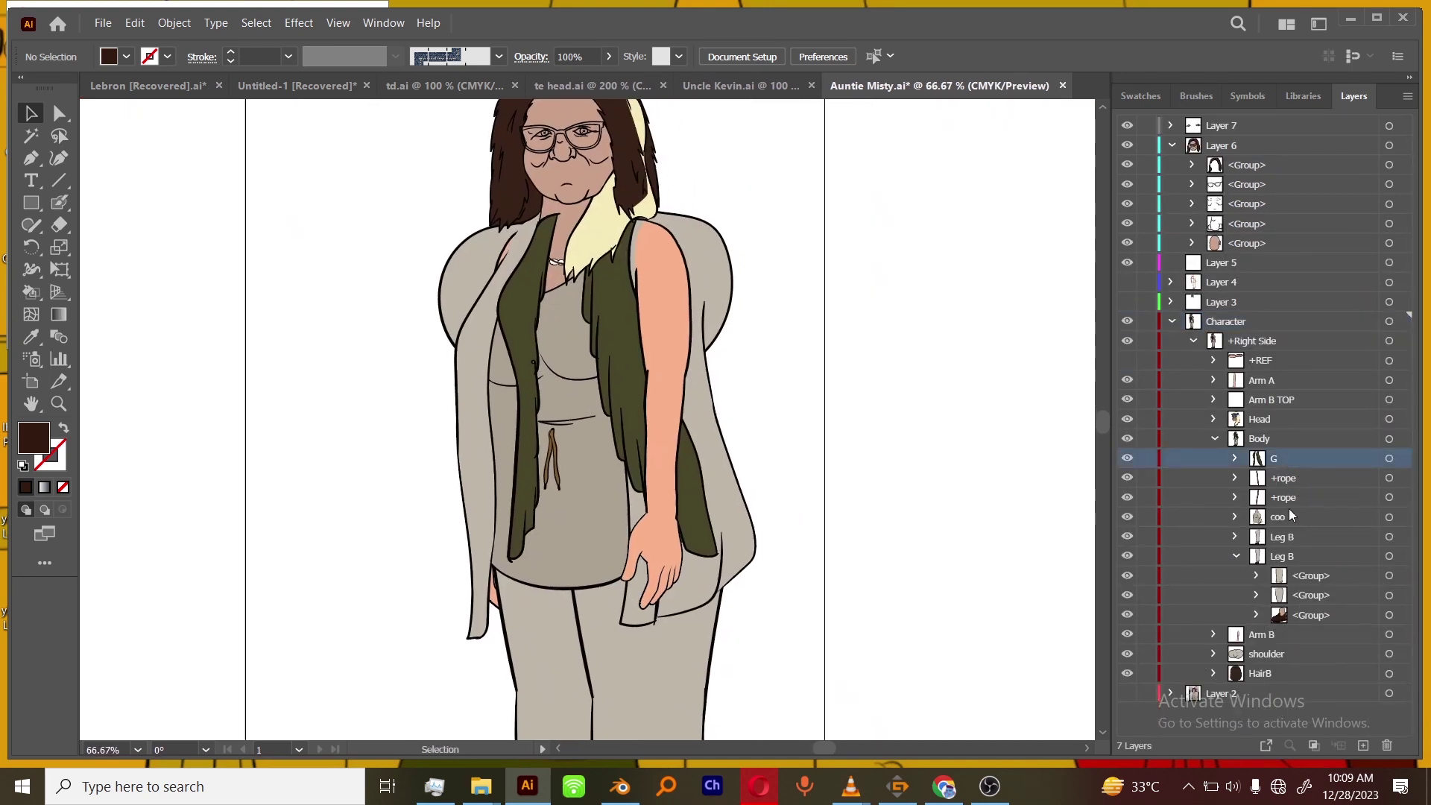
left_click(1289, 497, "shift")
left_click(1388, 746)
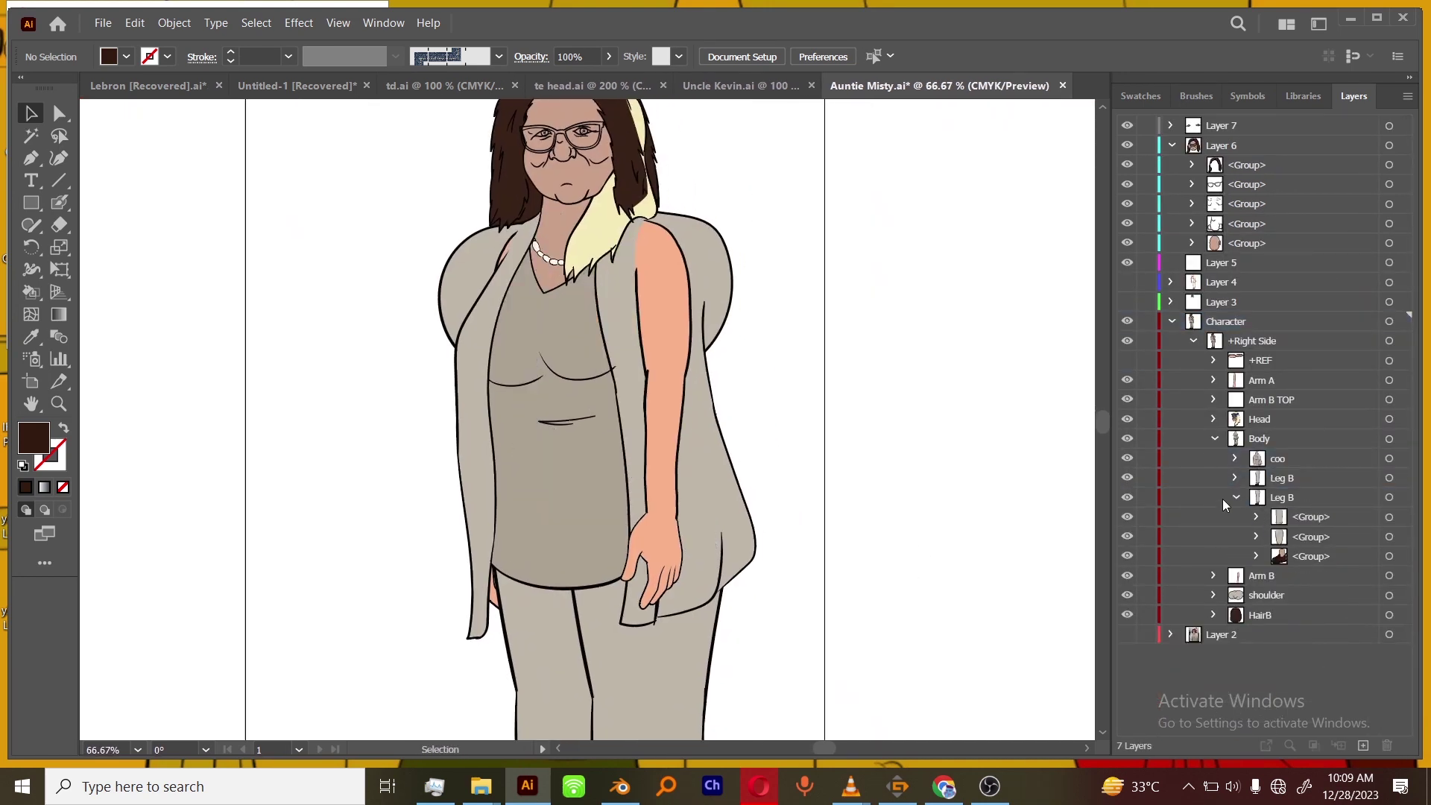
left_click(1216, 438)
left_click(1214, 418)
left_click(1237, 458)
left_click(1284, 439)
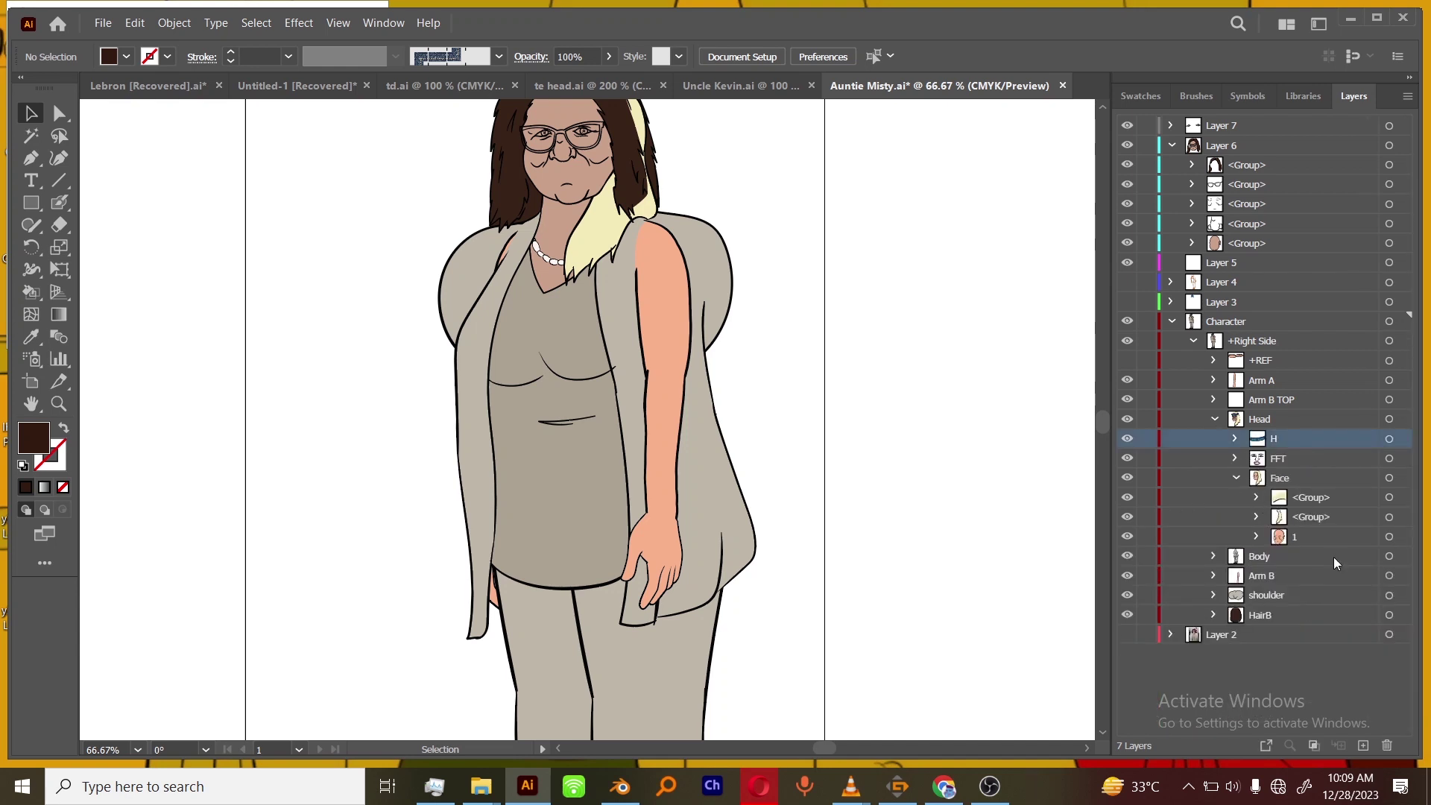
left_click(1387, 745)
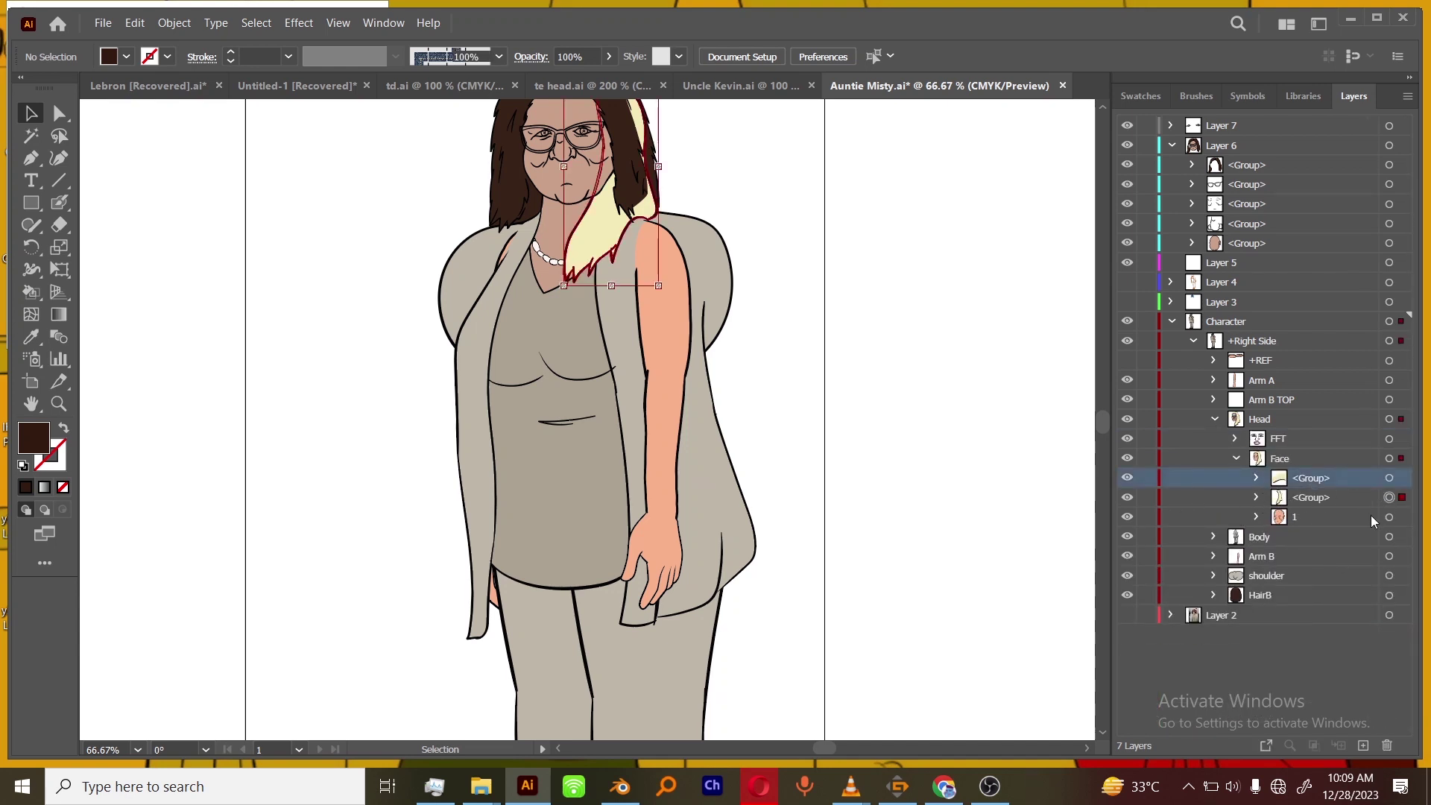
left_click_drag(865, 370, 884, 543)
key("ctrl+z")
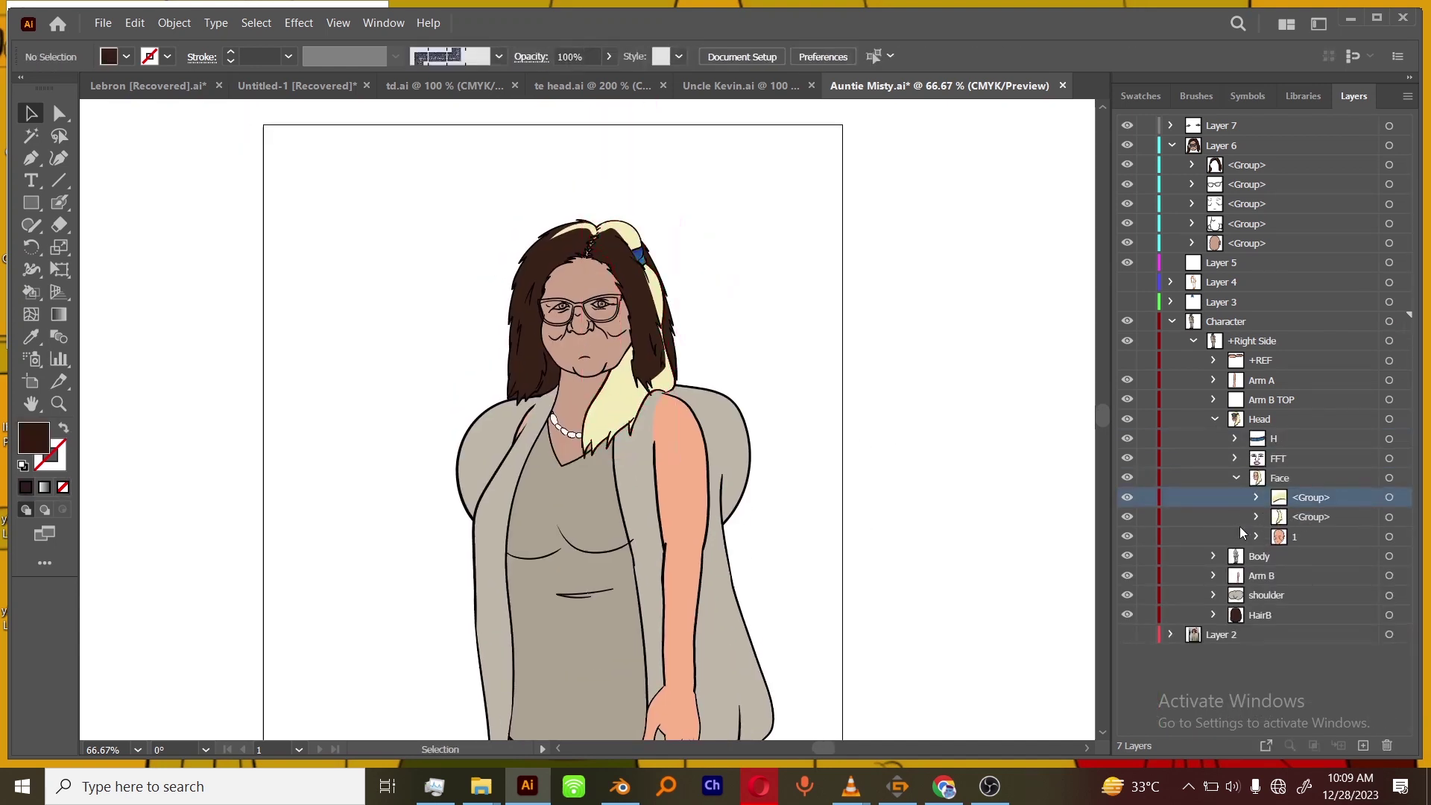
Move the new front hair group from Layer 6 into the H sublayer and delete H's old headband objects.
left_click(1236, 438)
left_click(1300, 463)
left_click_drag(1247, 165, 1306, 441)
left_click(1308, 459)
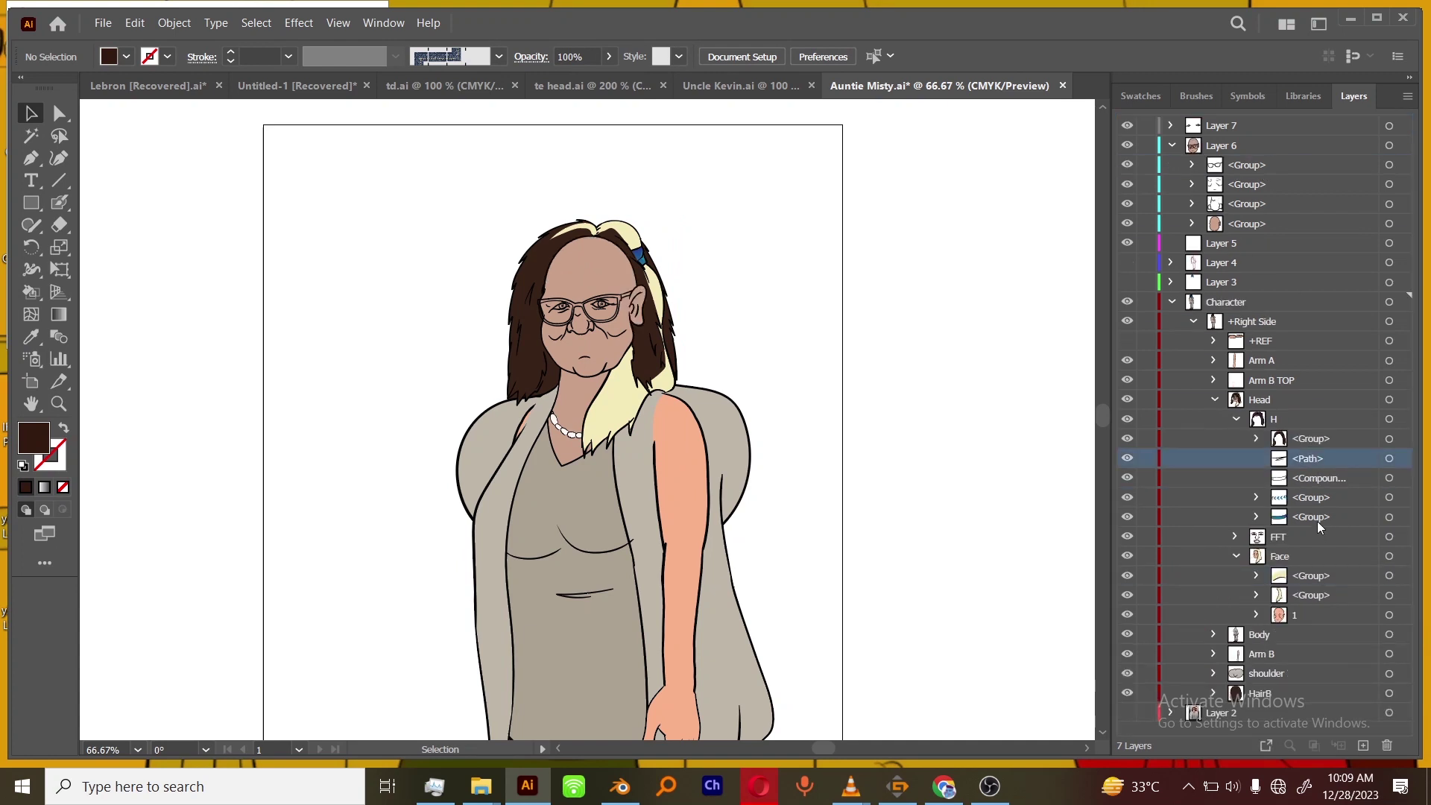
left_click(1316, 517, "shift")
left_click(1386, 745)
Move the new face group from Layer 6 into the base group of sublayer 1 under Face.
left_click(1235, 419)
left_click(1276, 439)
left_click(1236, 438)
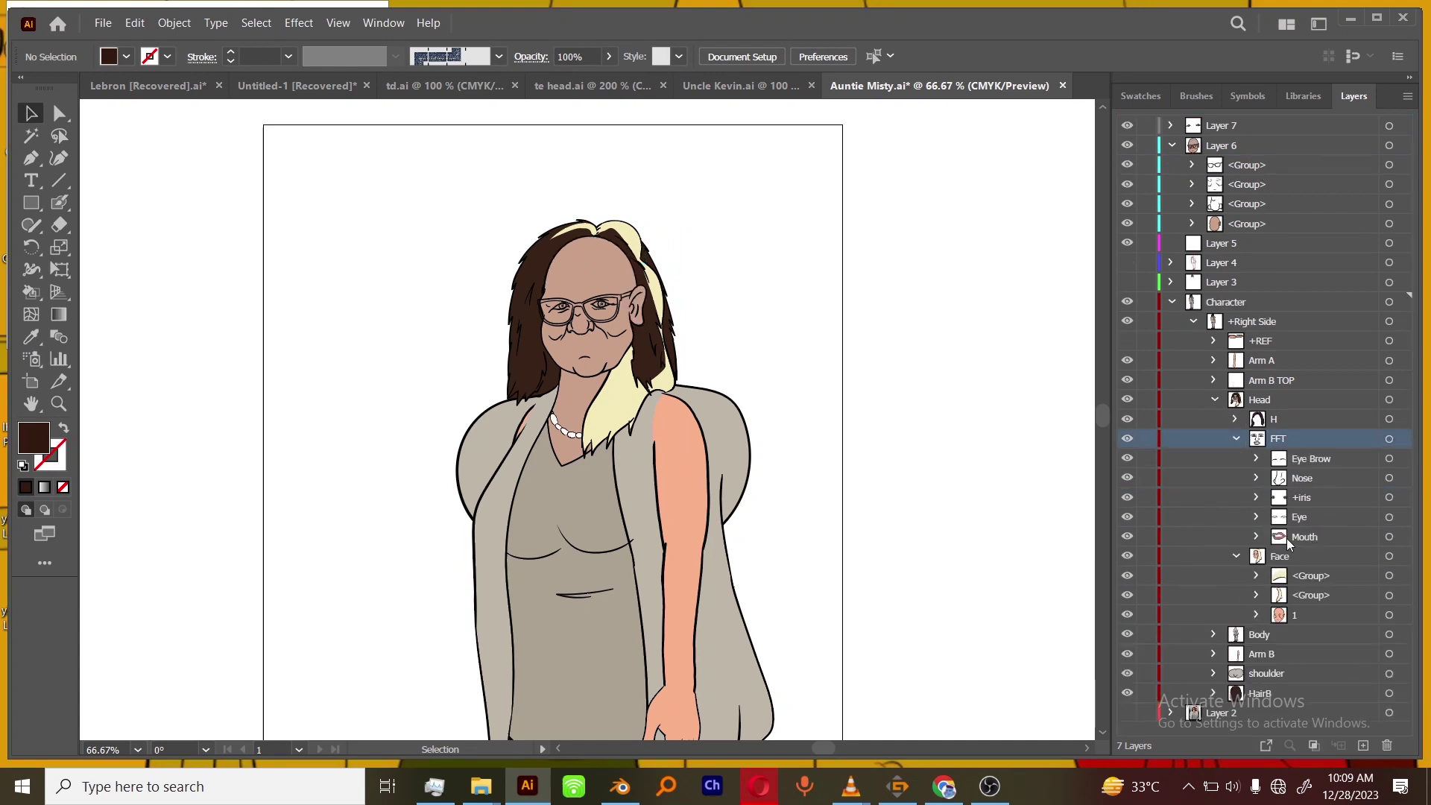
left_click(1258, 615)
left_click(1323, 653)
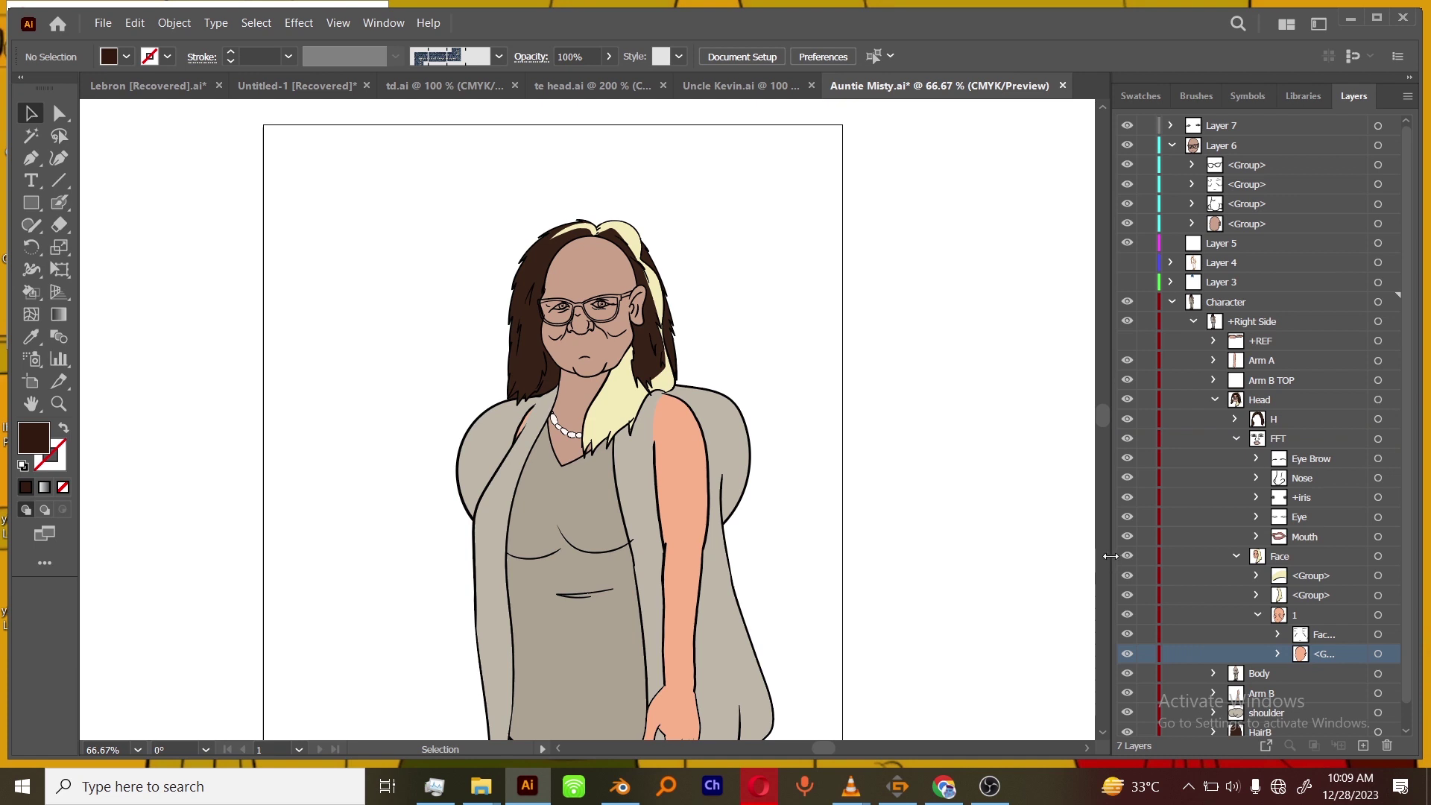
left_click_drag(1096, 559, 977, 559)
left_click(1159, 654)
left_click(1235, 675)
left_click_drag(1152, 225, 1223, 674)
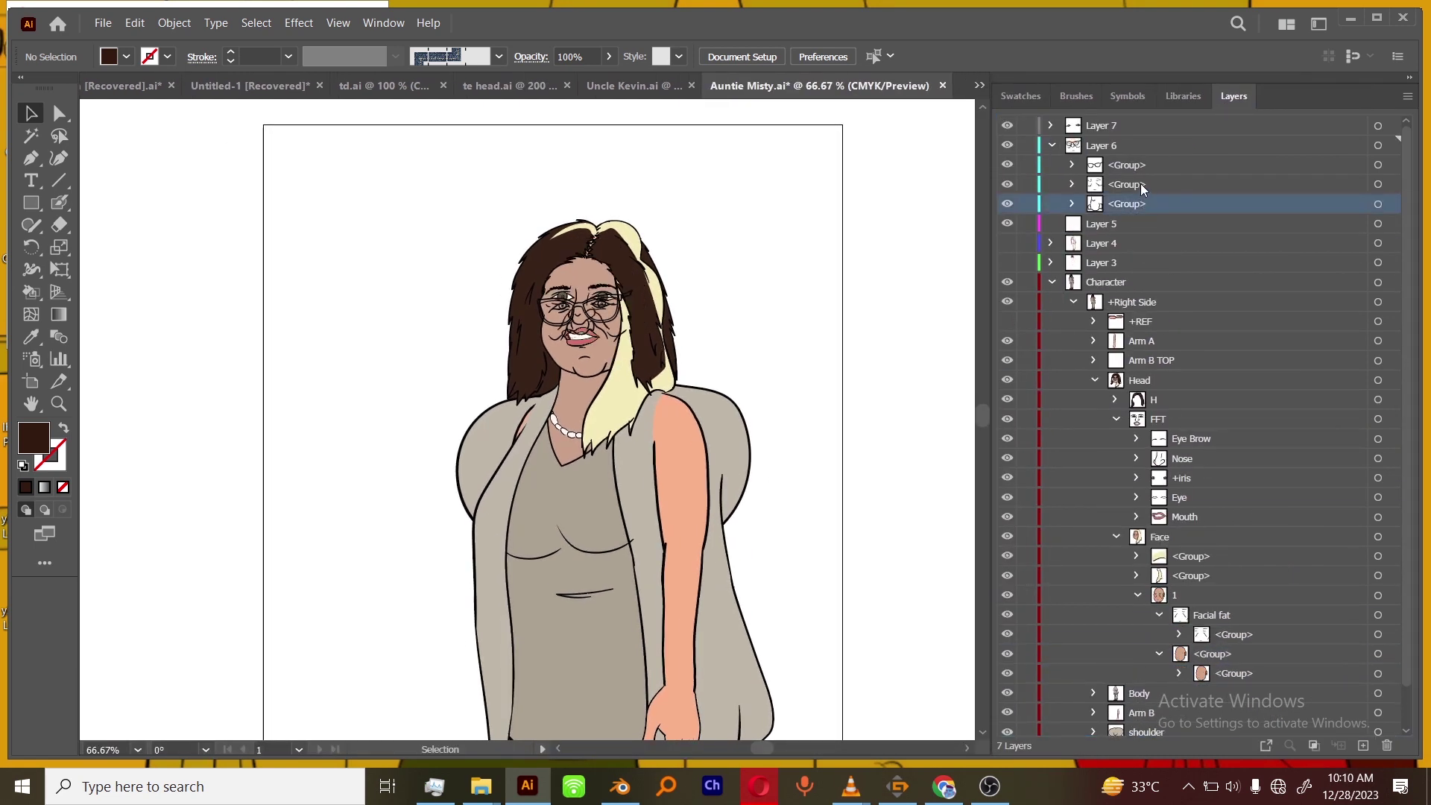
Move the facial lines group from Layer 6 into the Facial fat sublayer under Face.
left_click_drag(1138, 203, 1159, 626)
left_click(1158, 596)
left_click(1158, 615)
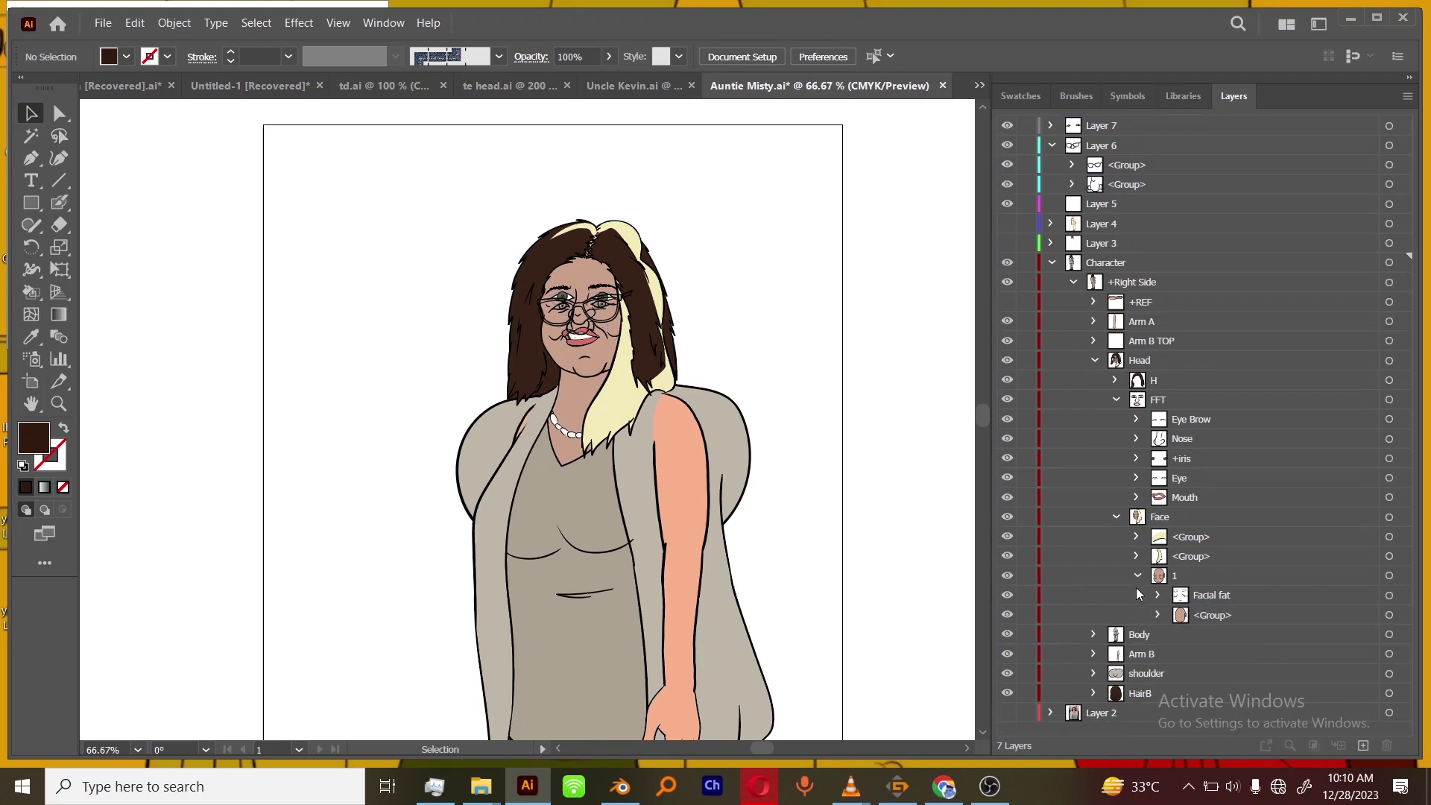
left_click(1136, 576)
Delete the two old blonde hair groups from the Face sublayer.
left_click(1193, 538)
left_click(1192, 555, "shift")
left_click(1388, 746)
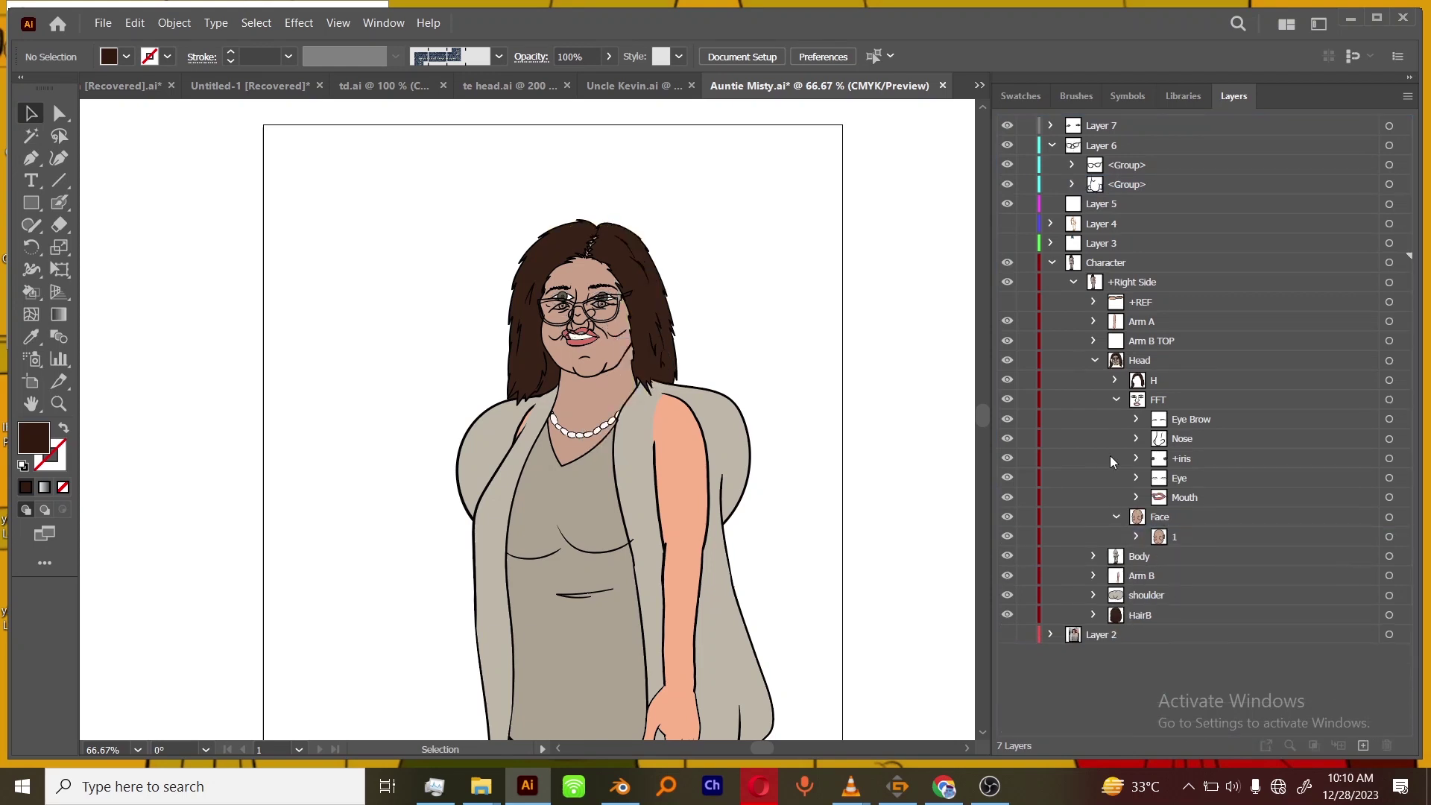
left_click(1116, 518)
Recolour the face and neck with the arm's peach skin tone using Live Paint Bucket, temporarily hiding the H front hair.
key("ctrl+plus")
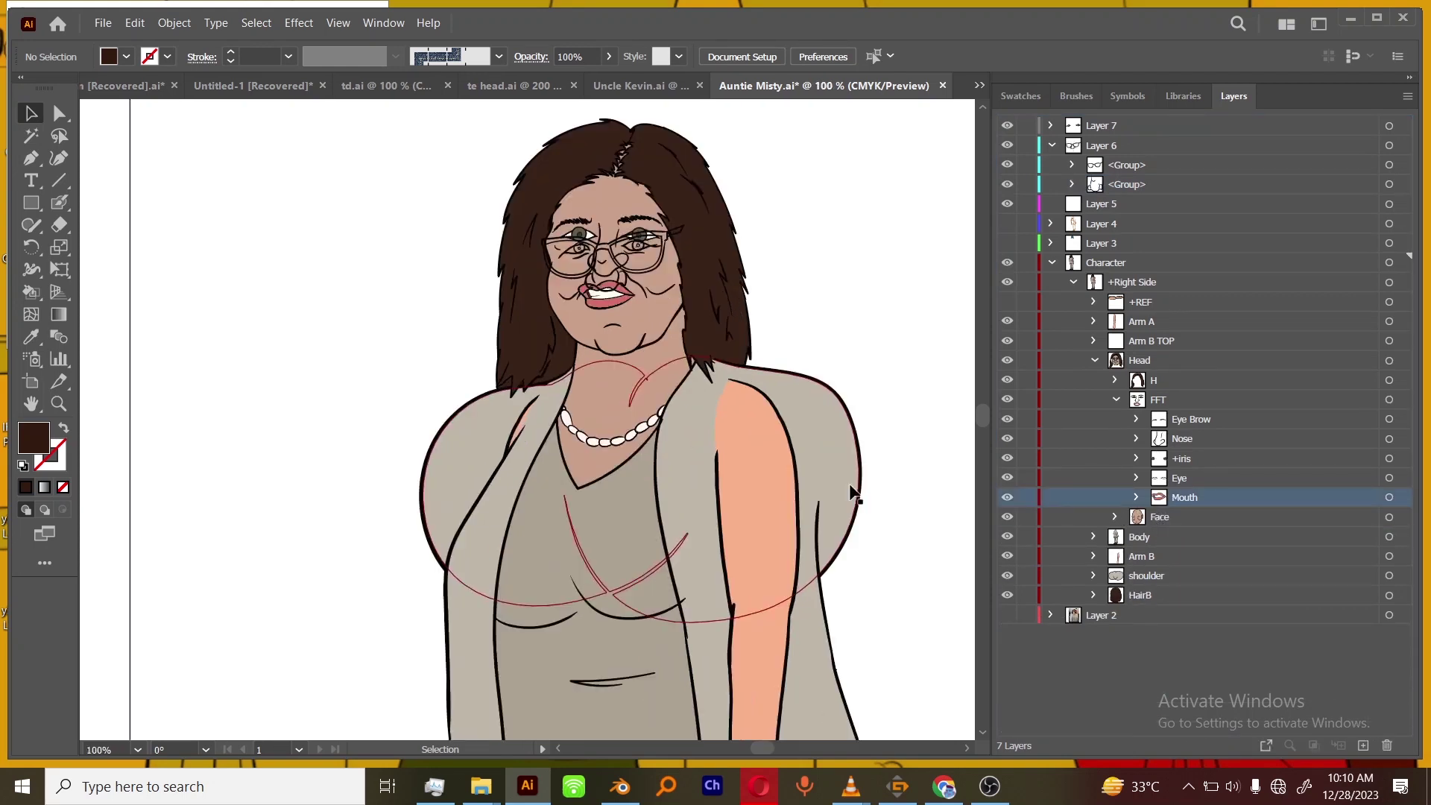
key("ctrl+minus")
key("ctrl+minus")
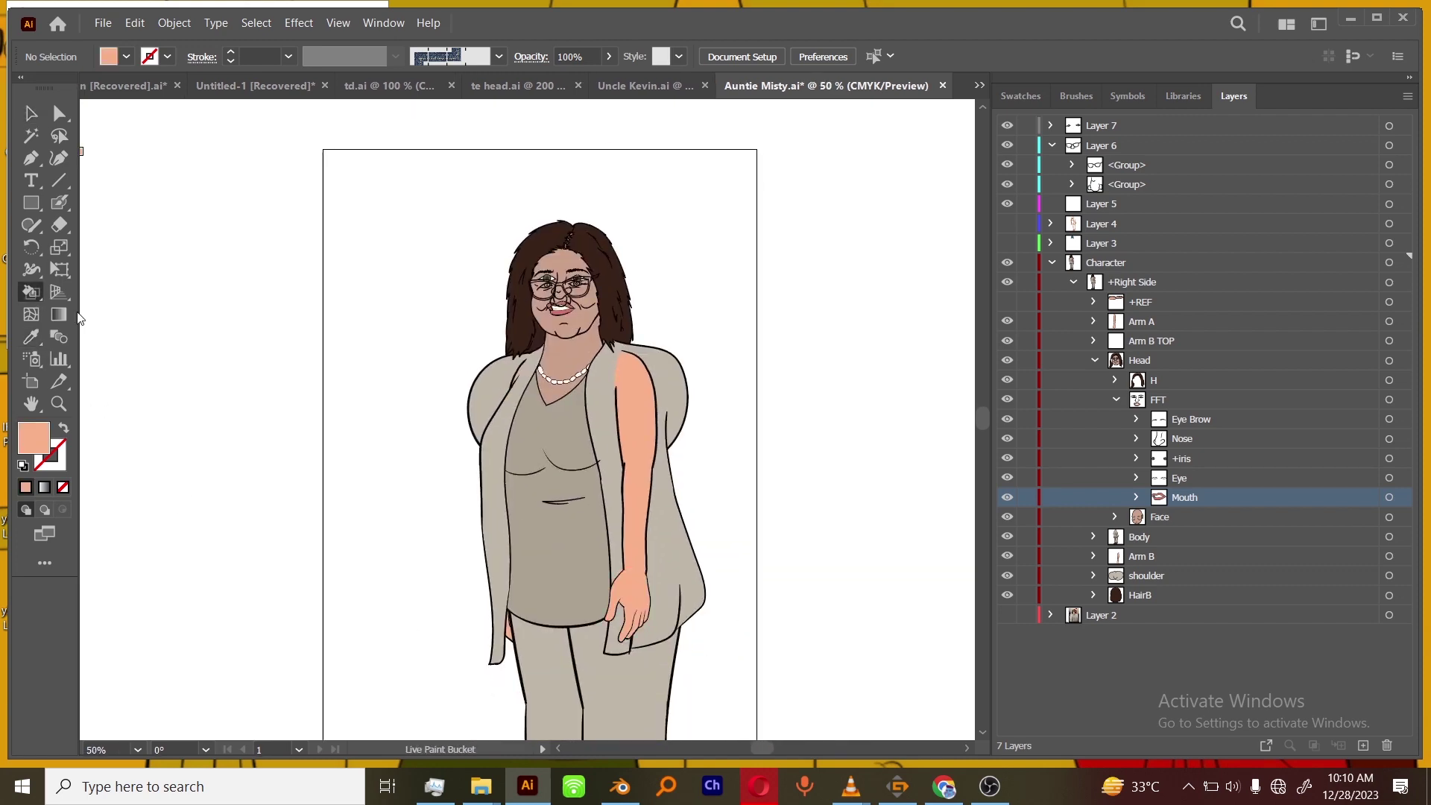
key("ctrl+plus")
key("ctrl+plus")
left_click(584, 373)
key("ctrl+plus")
left_click(682, 145)
left_click_drag(876, 229, 806, 532)
left_click(1007, 380)
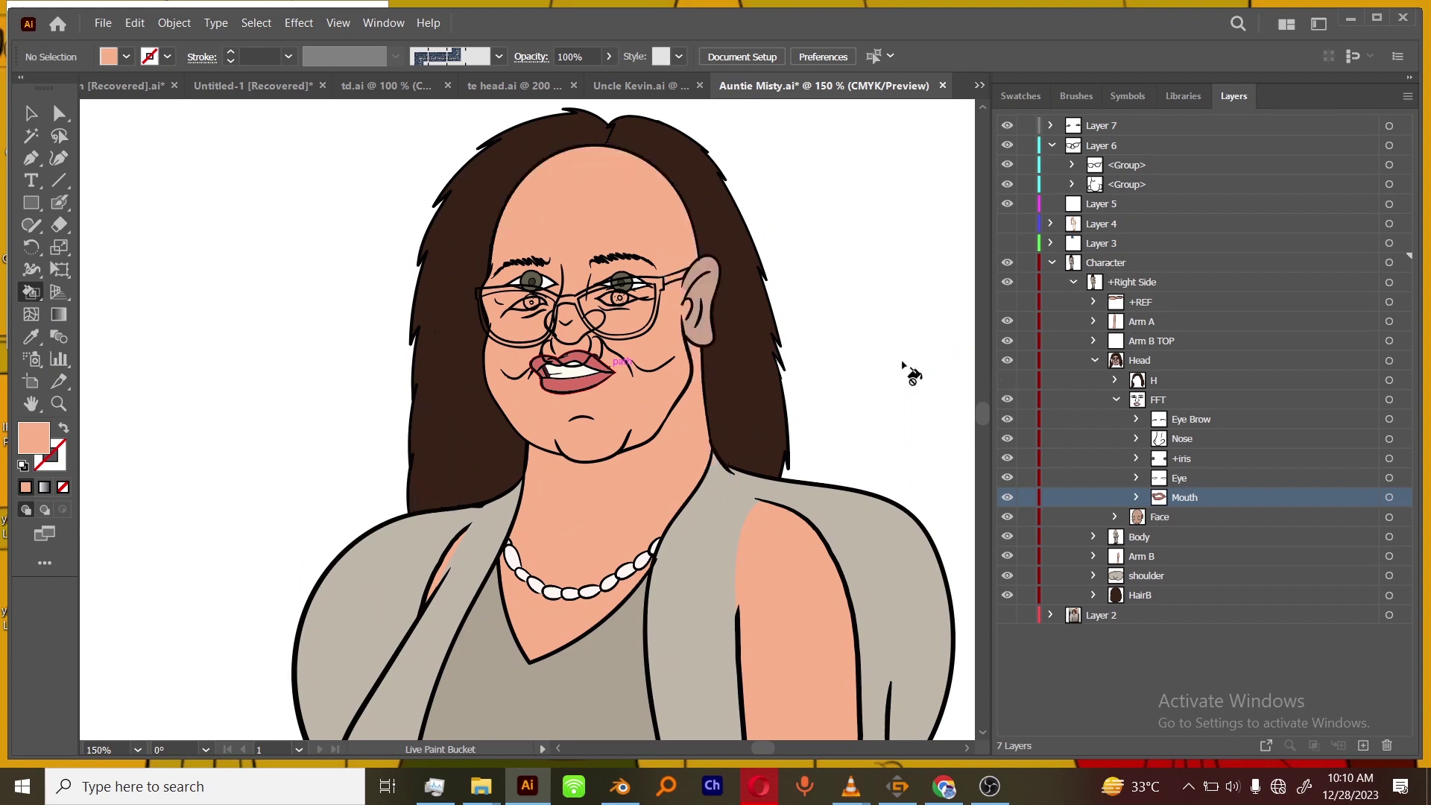
left_click(1007, 380)
Fill both ankles above the shoes with the same peach skin tone using Live Paint Bucket.
key("ctrl+minus")
key("ctrl+minus")
left_click_drag(791, 726, 827, 169)
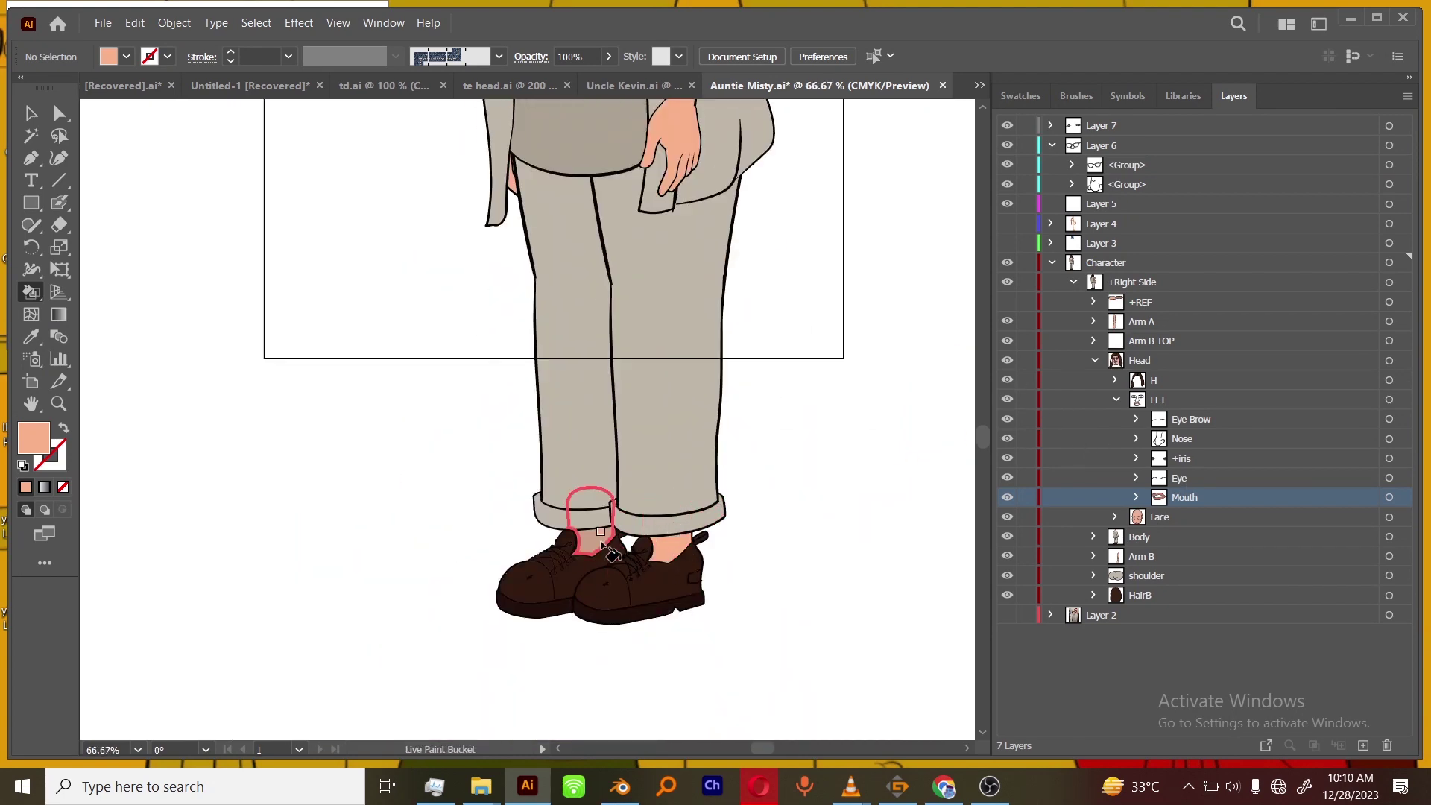
left_click_drag(838, 105, 826, 477)
key("ctrl+plus")
left_click_drag(342, 104, 324, 422)
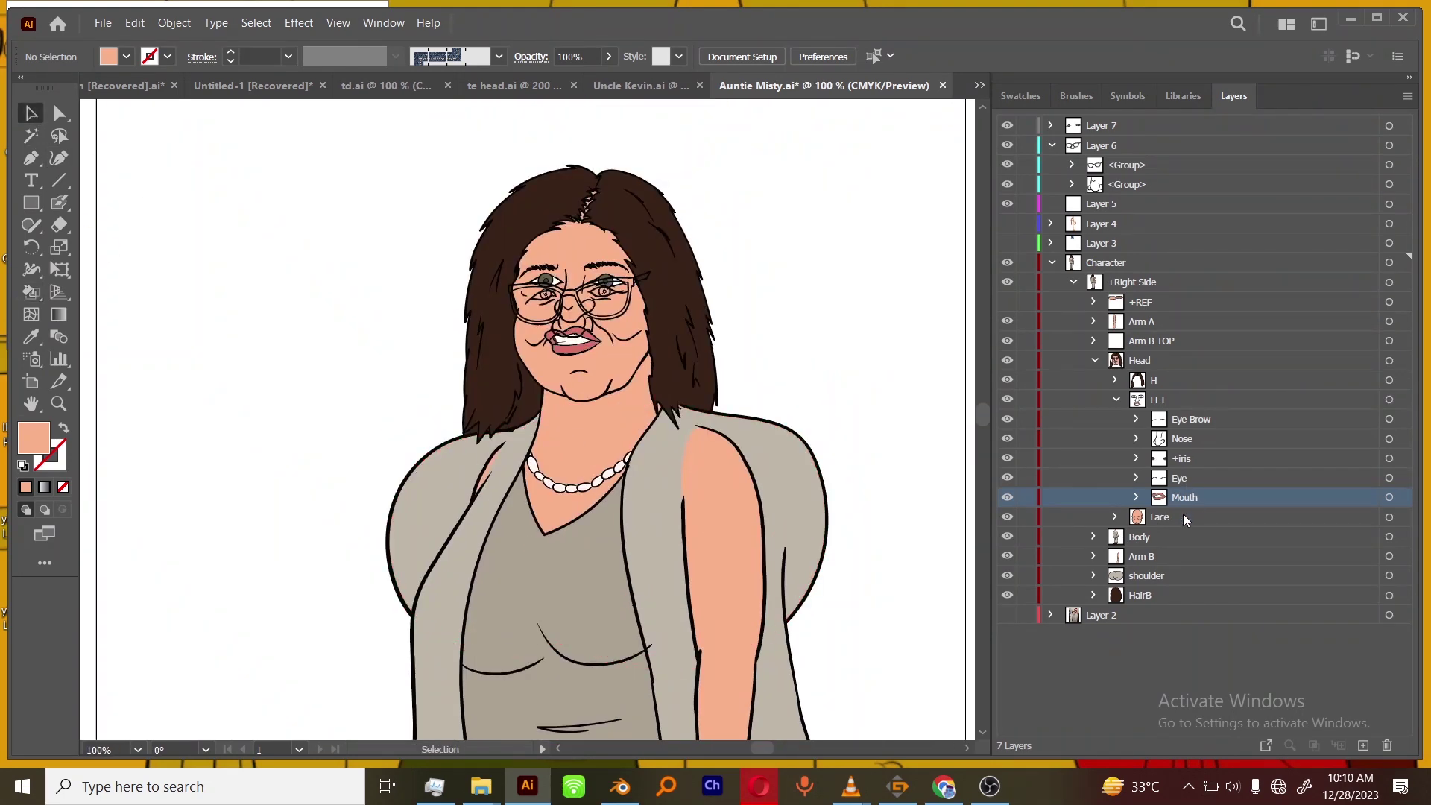
Rename the eyeglasses group in Layer 6 as Glasses and isolate it for editing.
double_click(1129, 165)
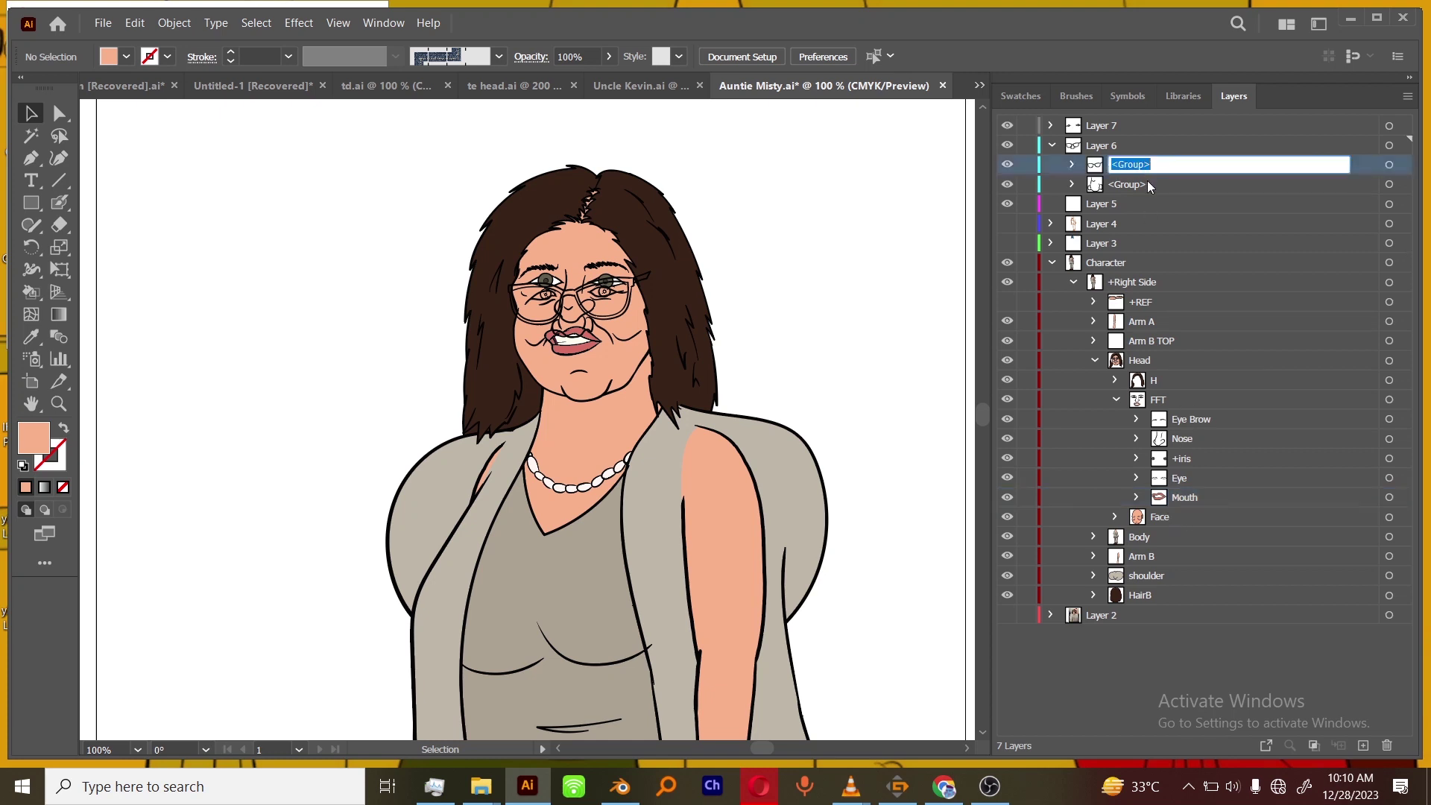
type("Glasses")
key("Return")
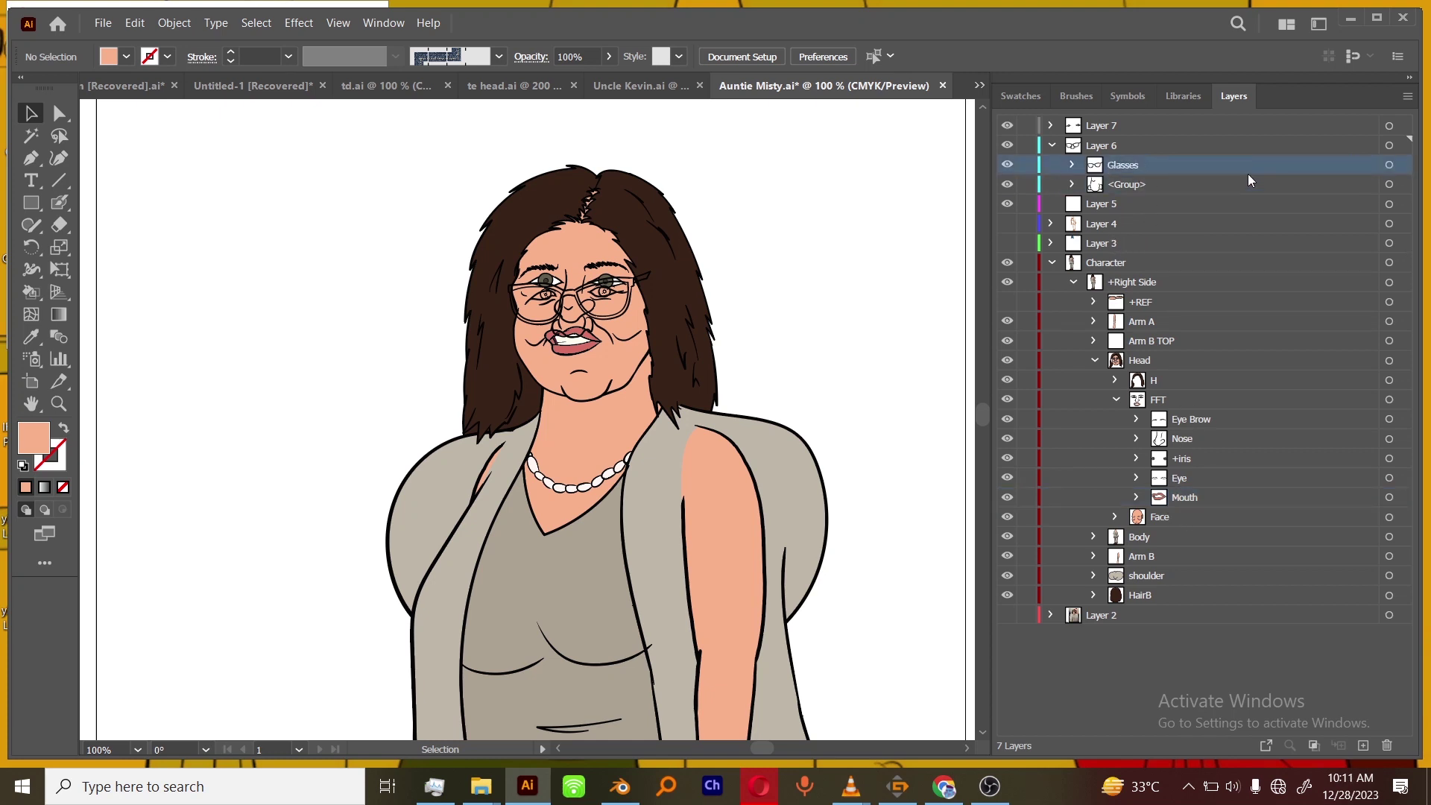
left_click(1388, 165)
left_click(1408, 97)
left_click(1366, 253)
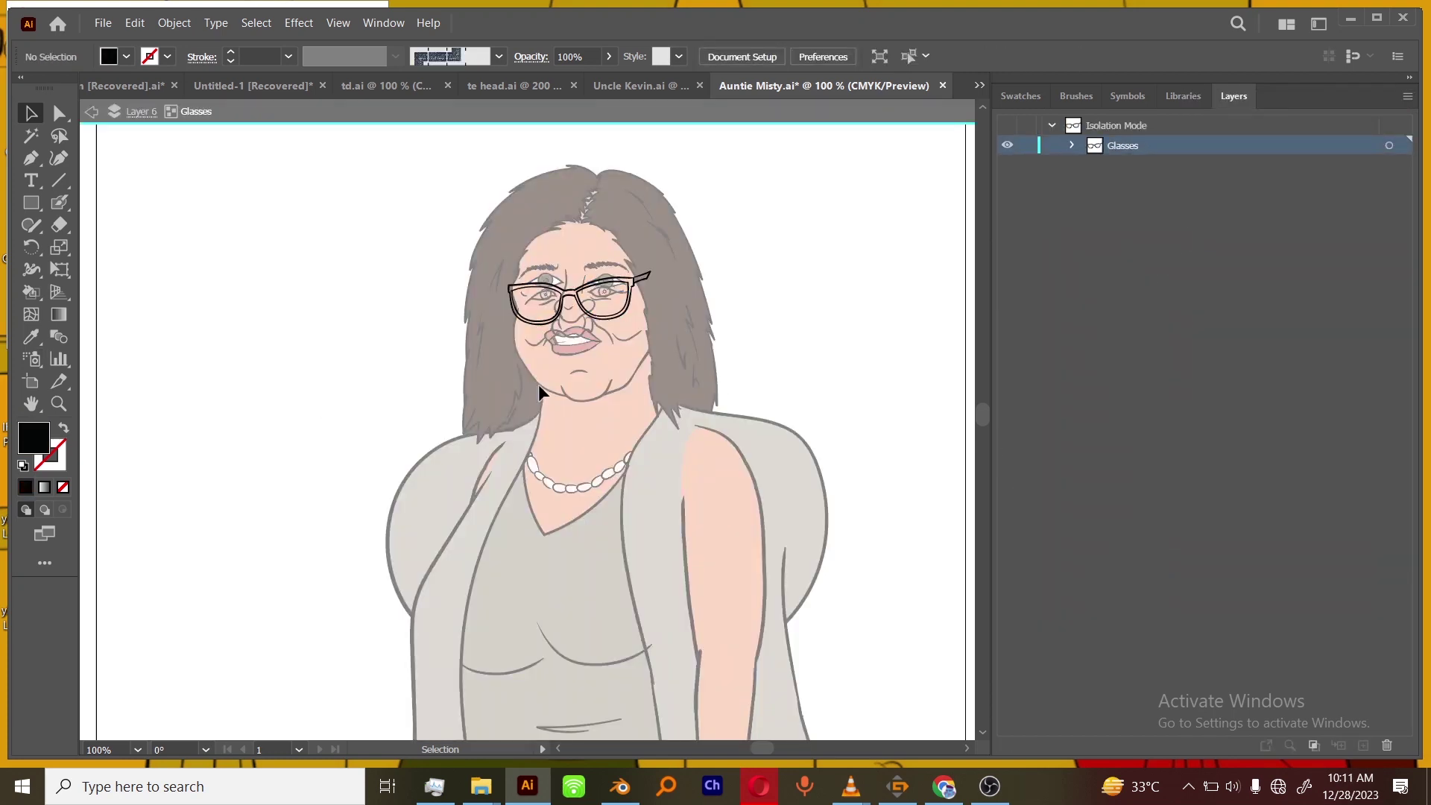
Fill the eyeglass frame and temple with dark grey 262524 using Live Paint Bucket.
double_click(34, 437)
key("Return")
key("ctrl+equal")
key("ctrl+equal")
key("ctrl+equal")
key("ctrl+equal")
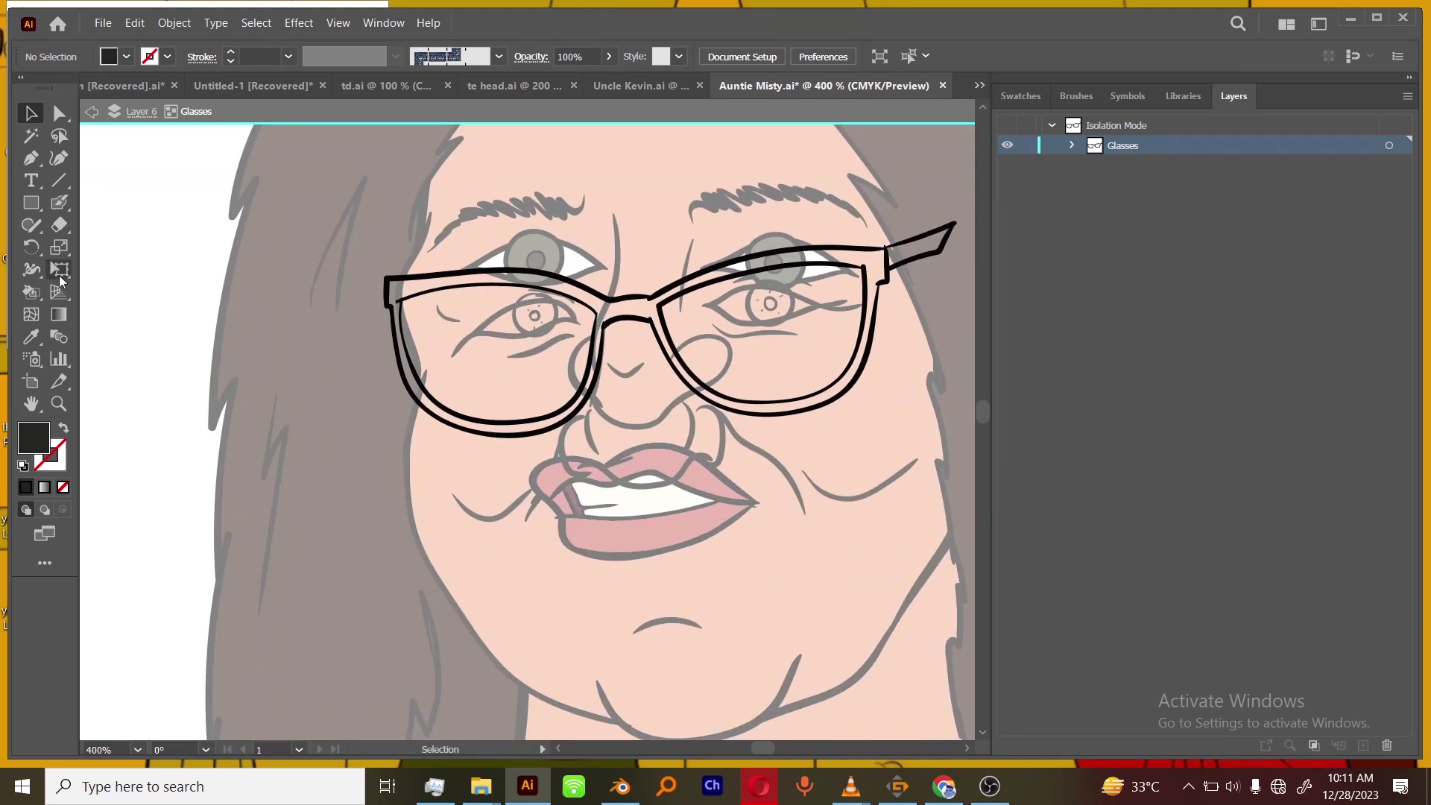
left_click(1388, 145)
left_click(878, 262)
left_click(911, 254)
left_click(30, 113)
left_click(796, 507)
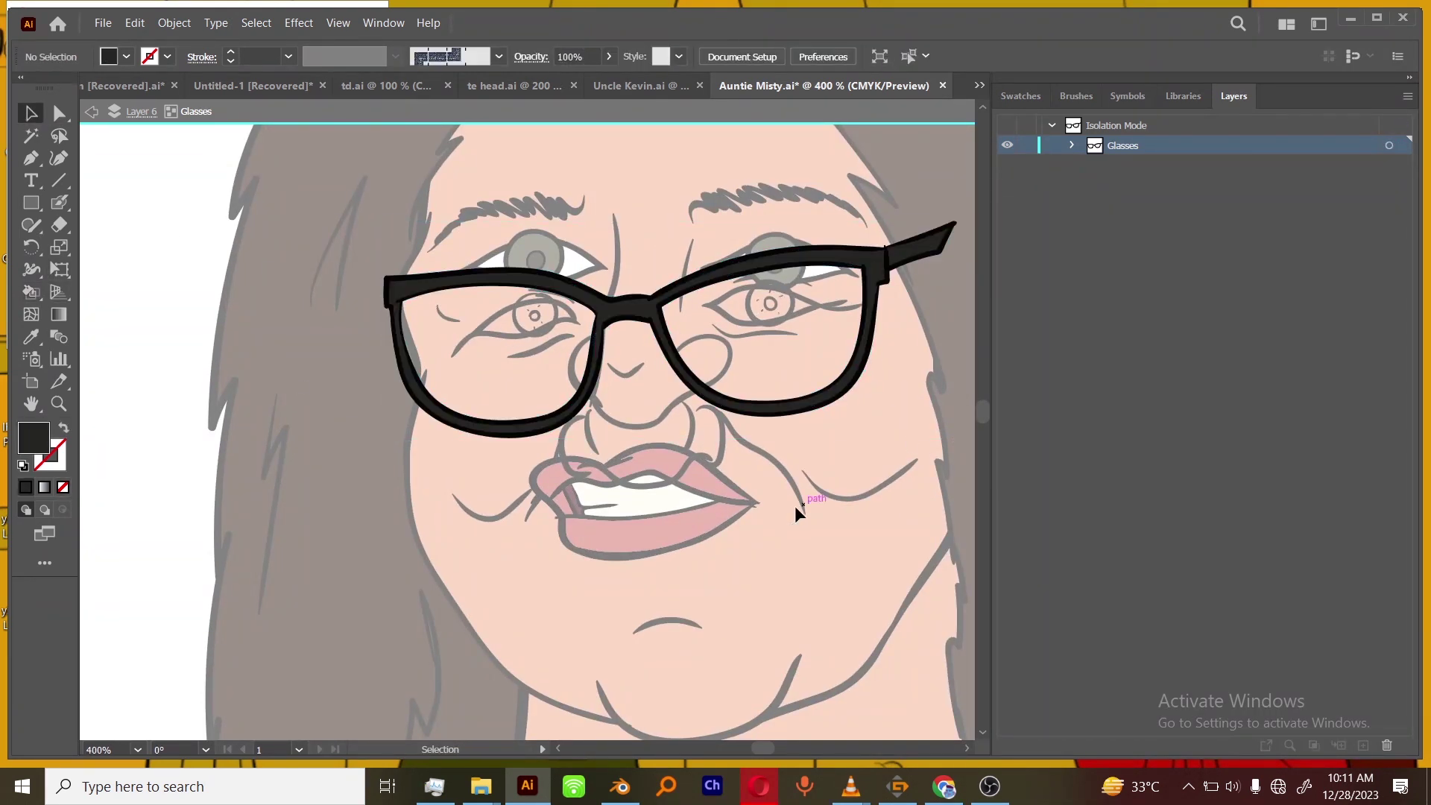
Start a Pen tool path over the eyeglass frame, following the upper rim of the left lens to the bridge.
key("ctrl+equal")
left_click(329, 226)
left_click(411, 204)
left_click(580, 217)
left_click(627, 241)
left_click(633, 280)
left_click(612, 372)
left_click(569, 416)
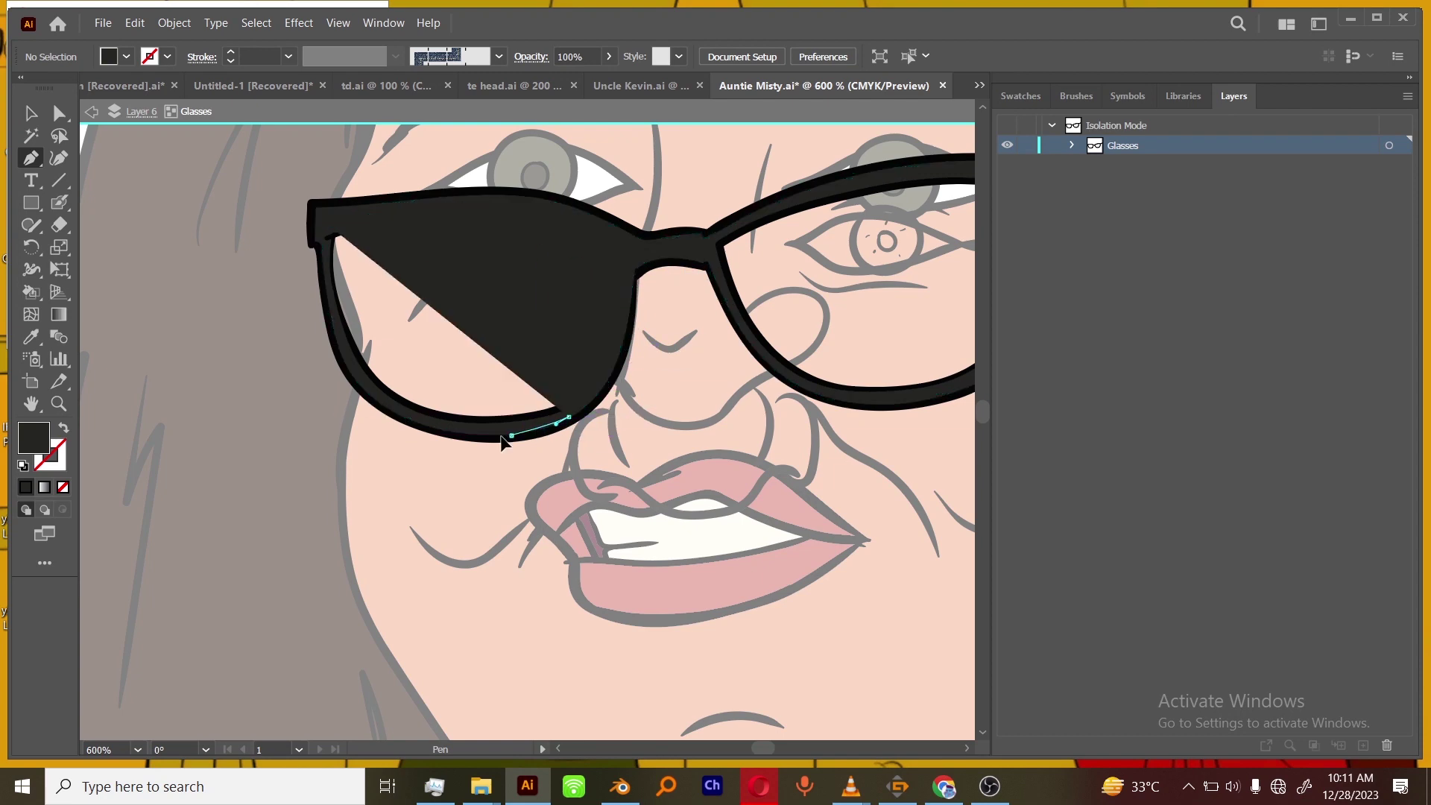
key("ctrl+z")
key("ctrl+z")
key("ctrl+z")
key("ctrl+z")
key("ctrl+z")
key("ctrl+z")
key("ctrl+z")
Continue the pen path over the bridge and around the right lens rim, back under the bridge to the left lens.
left_click(697, 243)
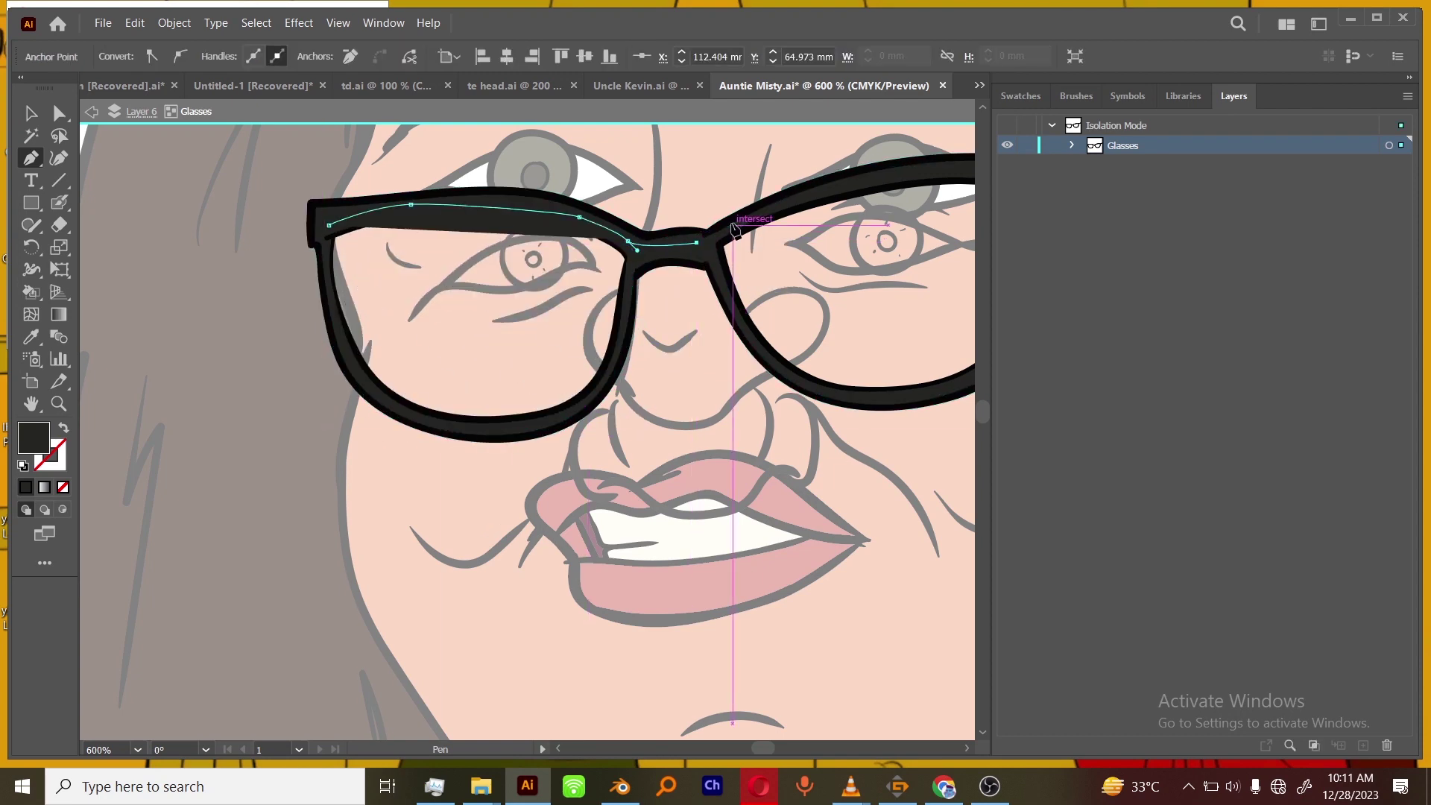
left_click_drag(735, 221, 749, 214)
left_click_drag(930, 166, 718, 245)
left_click(718, 244)
left_click(809, 240)
left_click(833, 259)
left_click(827, 316)
left_click(813, 404)
left_click(786, 445)
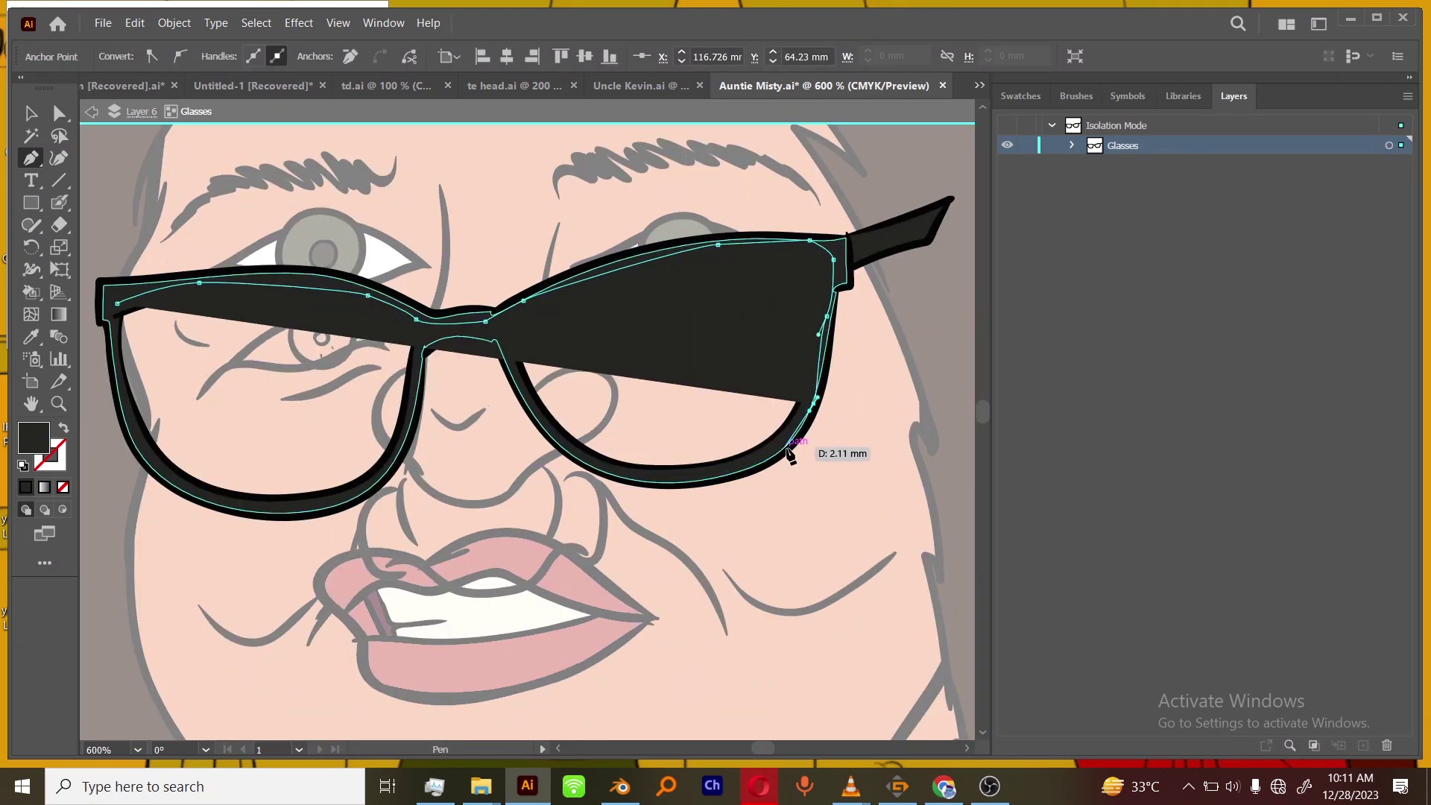
left_click(736, 465)
left_click(656, 478)
left_click(595, 468)
left_click(546, 431)
left_click(511, 349)
left_click(490, 332)
left_click(439, 338)
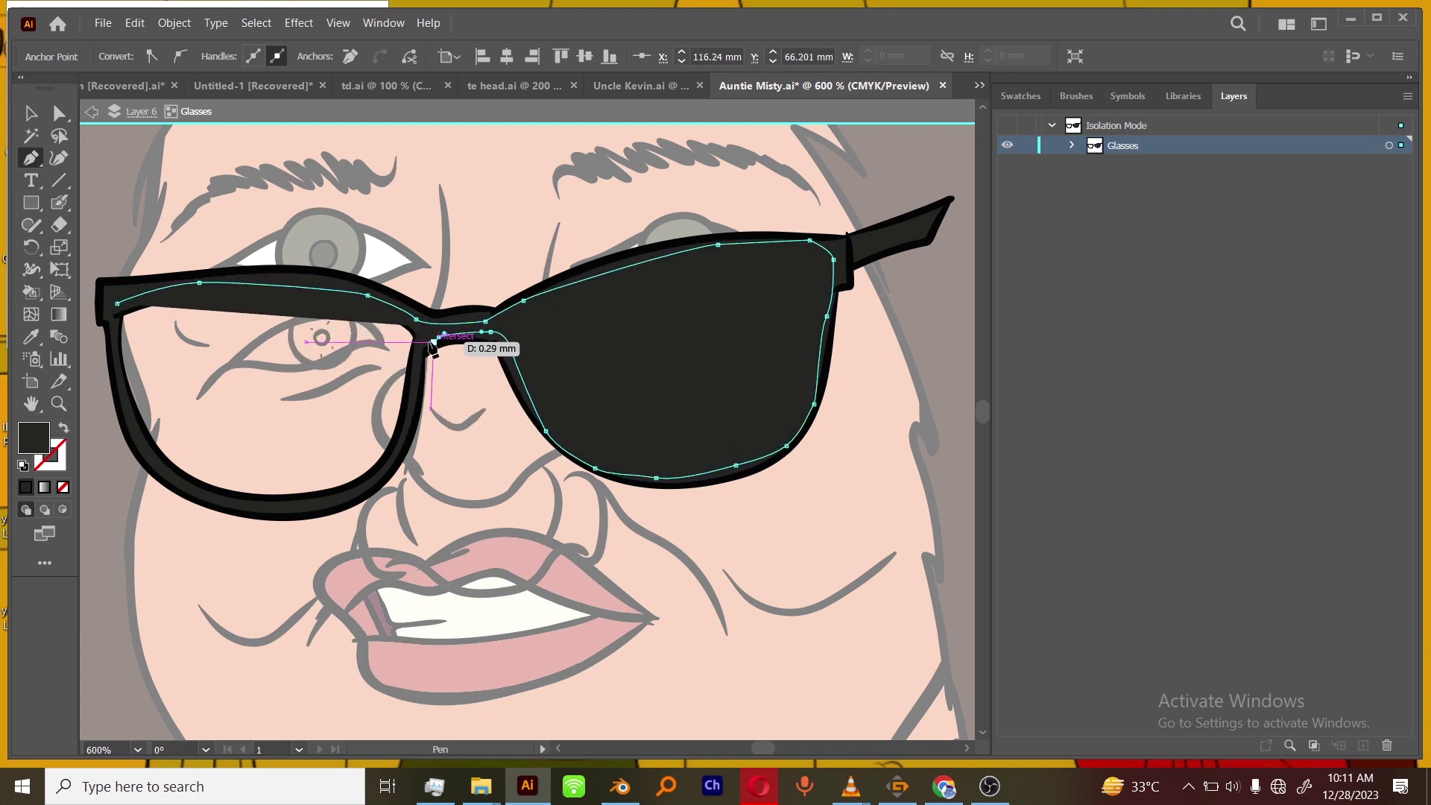
Trace the pen path around the left lens's lower rim and close it at its starting anchor.
left_click(413, 408)
left_click(391, 455)
left_click(354, 498)
left_click(307, 509)
left_click(242, 511)
left_click(184, 488)
left_click(129, 430)
left_click_drag(118, 361, 113, 344)
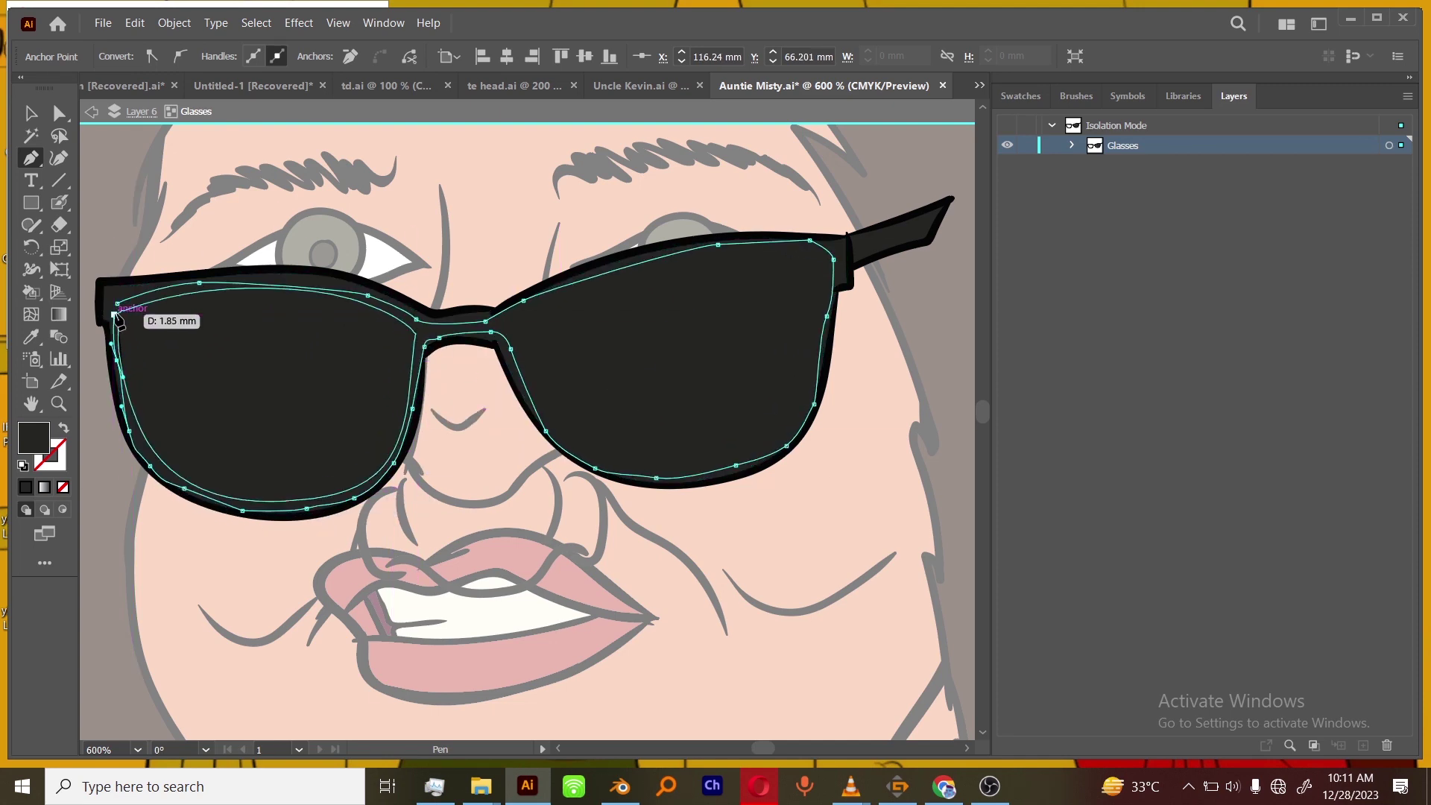
left_click(117, 303)
Set the closed lens path's fill colour to white ffffff.
key("ctrl+minus")
key("ctrl+minus")
key("v")
double_click(34, 436)
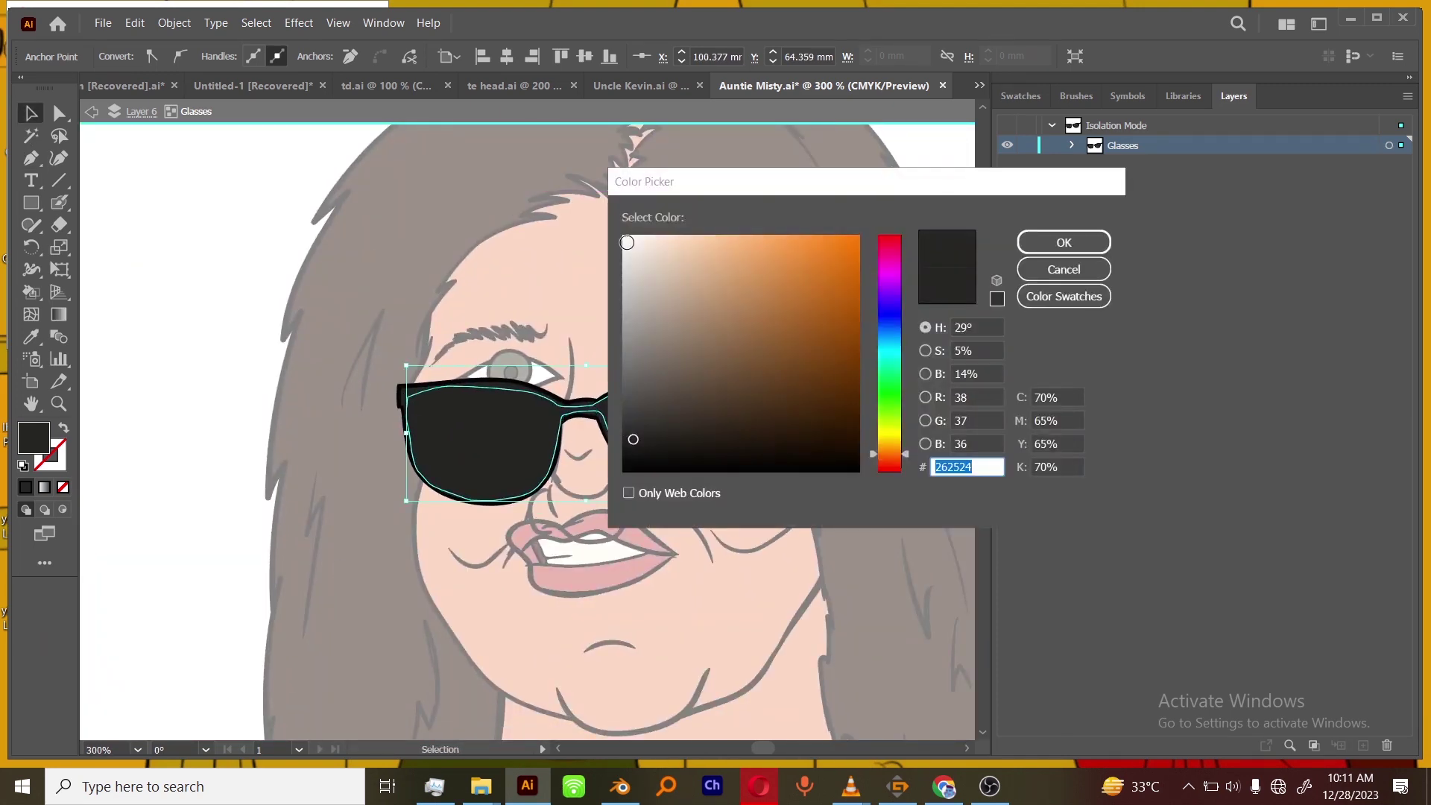
type("ffffff")
key("Return")
left_click(939, 465)
Place the white lens path below the frame's Live Paint object in Glasses and leave isolation mode.
left_click(1071, 145)
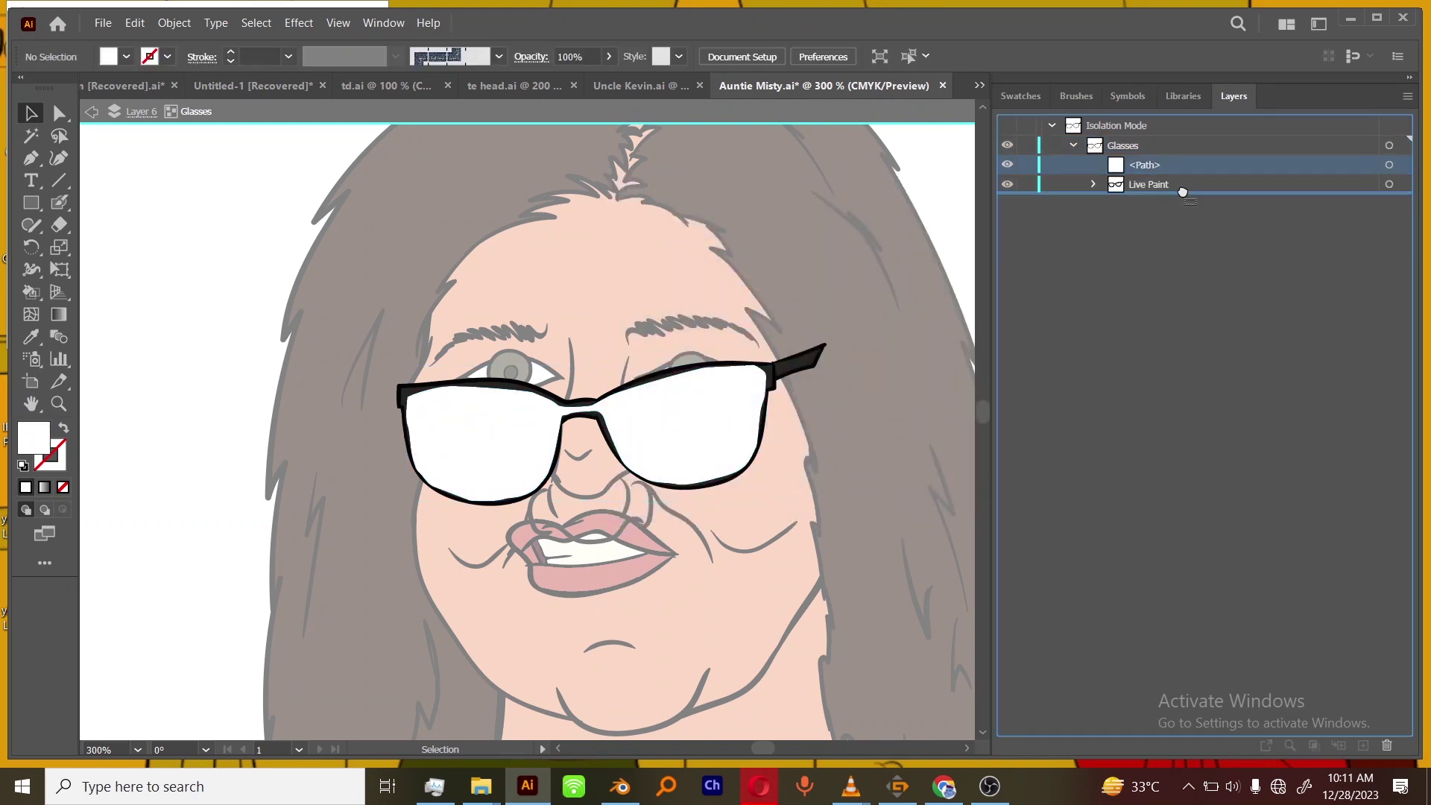
key("ctrl+minus")
key("ctrl+minus")
key("Escape")
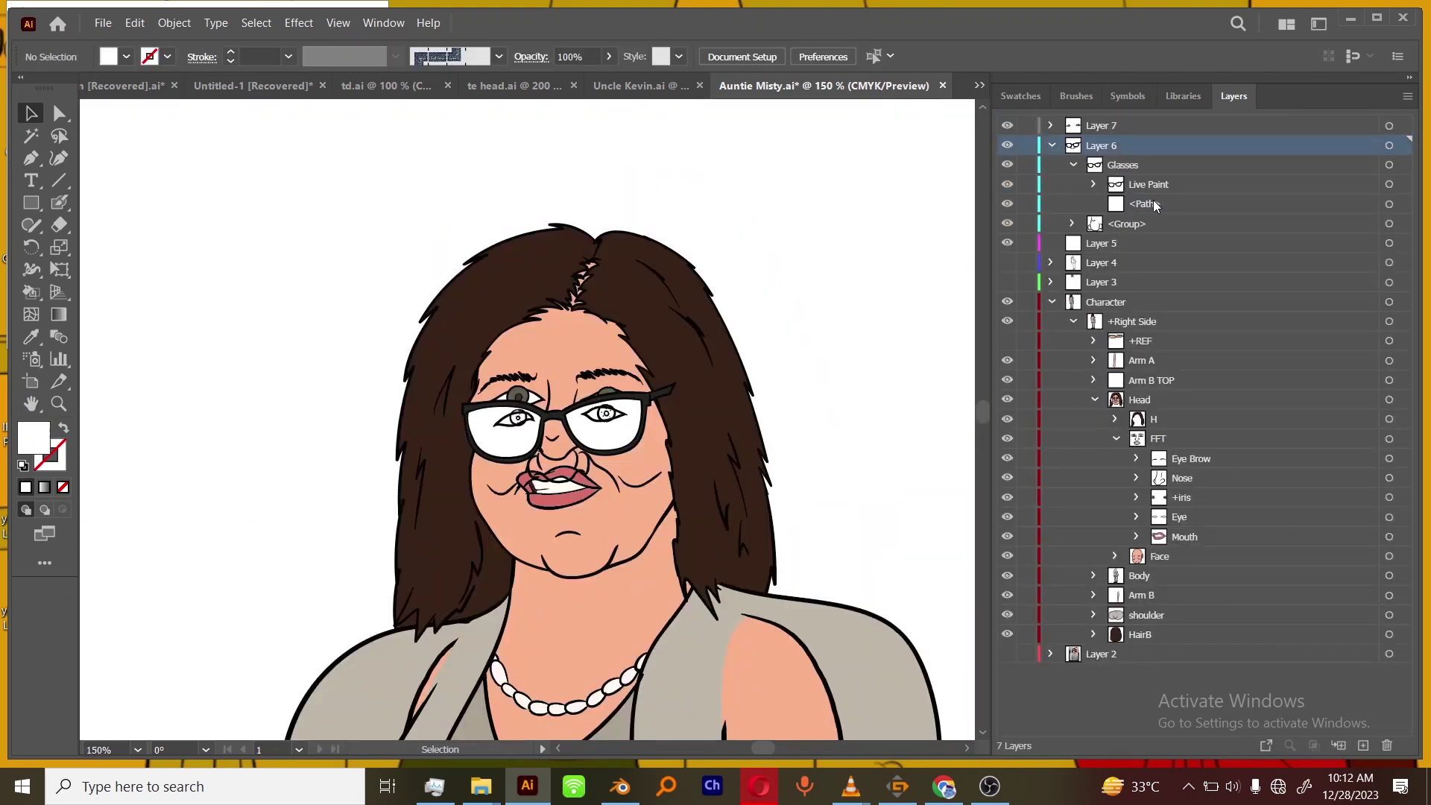
Convert the frame's Live Paint object to a group named F, and group the white lens path as L.
left_click(1148, 201)
left_click(1391, 184)
double_click(1152, 185)
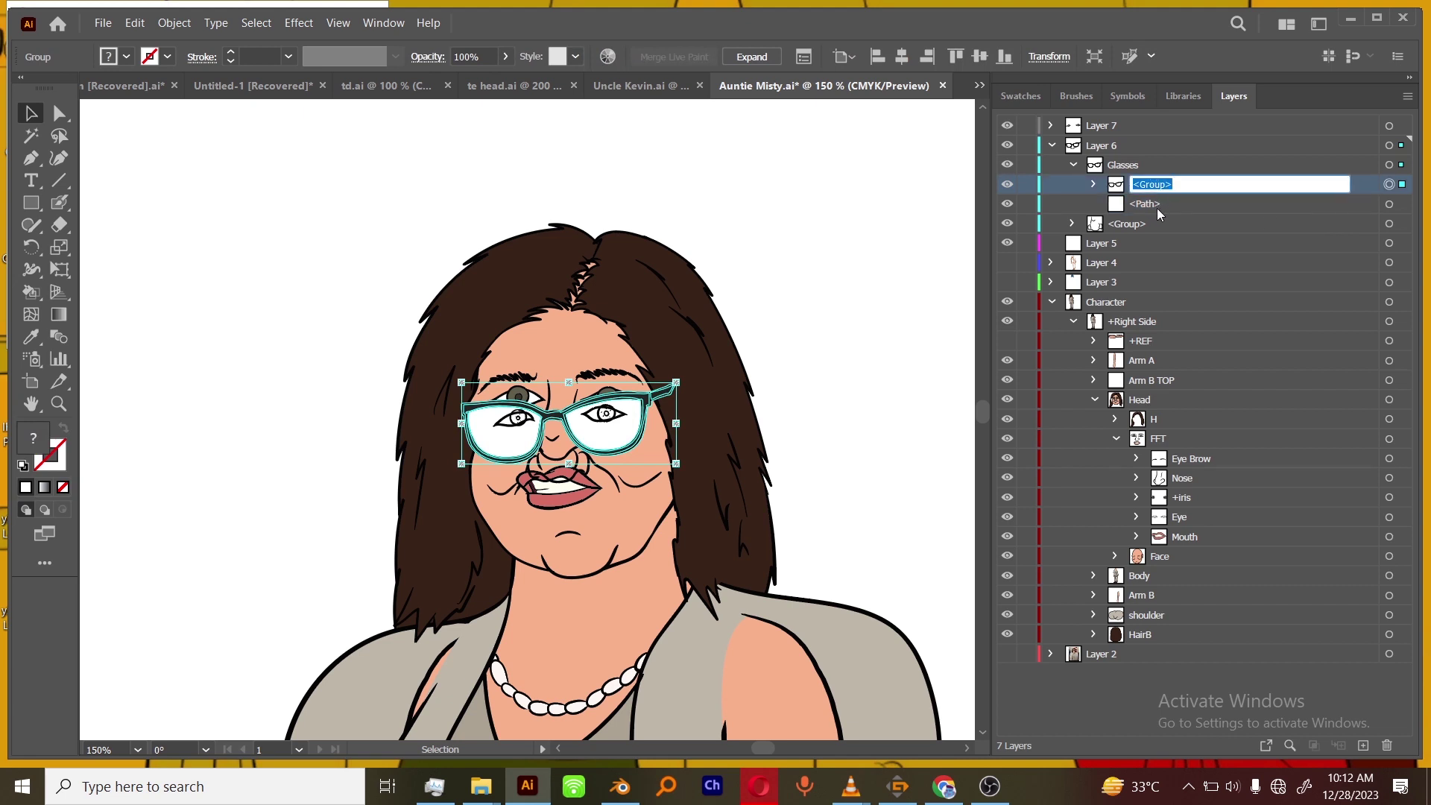
left_click(1155, 204)
key("ctrl+g")
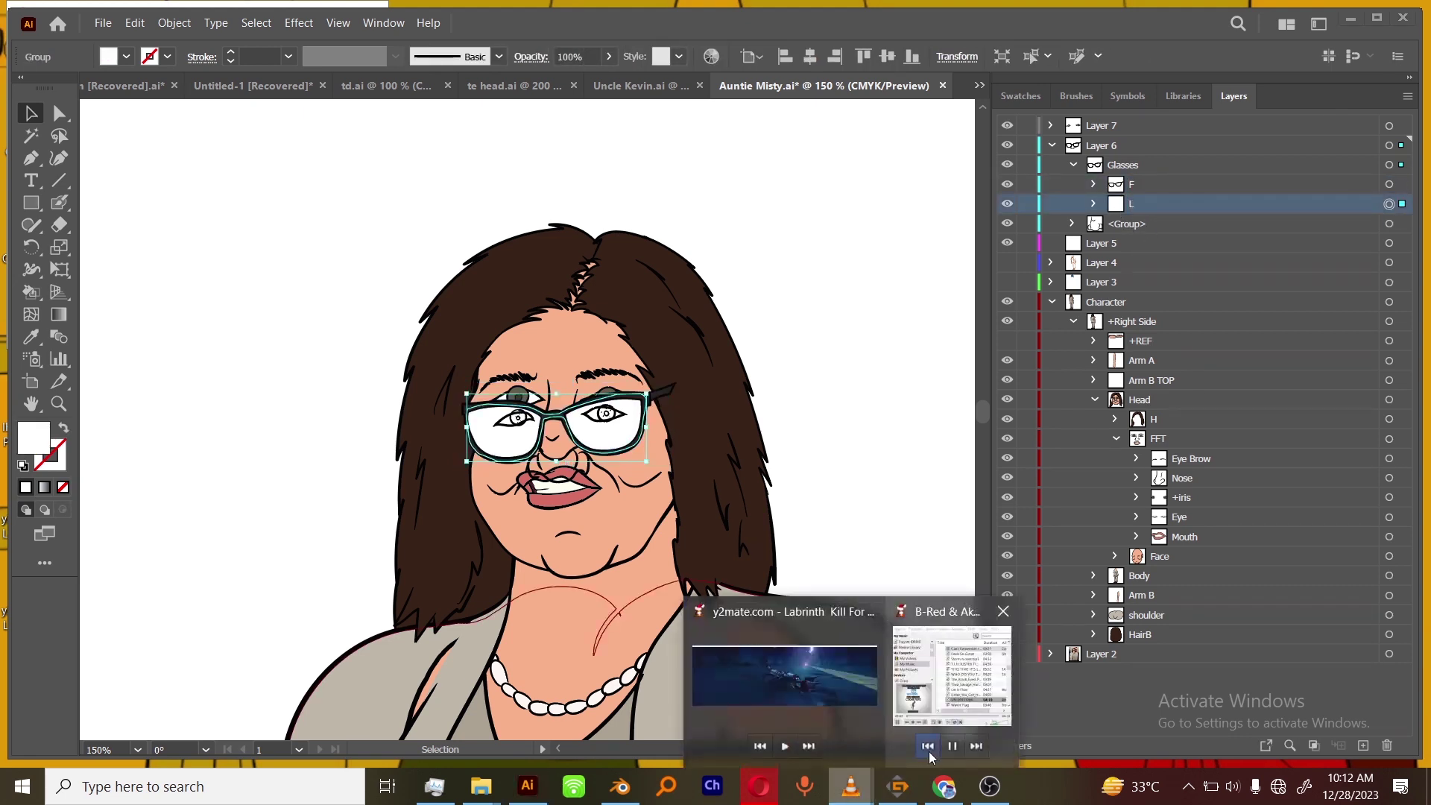
Lower the opacity of the L lens group to make the glasses' lenses translucent.
left_click_drag(605, 80, 553, 81)
left_click(911, 448)
key("ctrl+minus")
left_click_drag(872, 595, 763, 479)
key("ctrl+minus")
left_click_drag(761, 559, 809, 522)
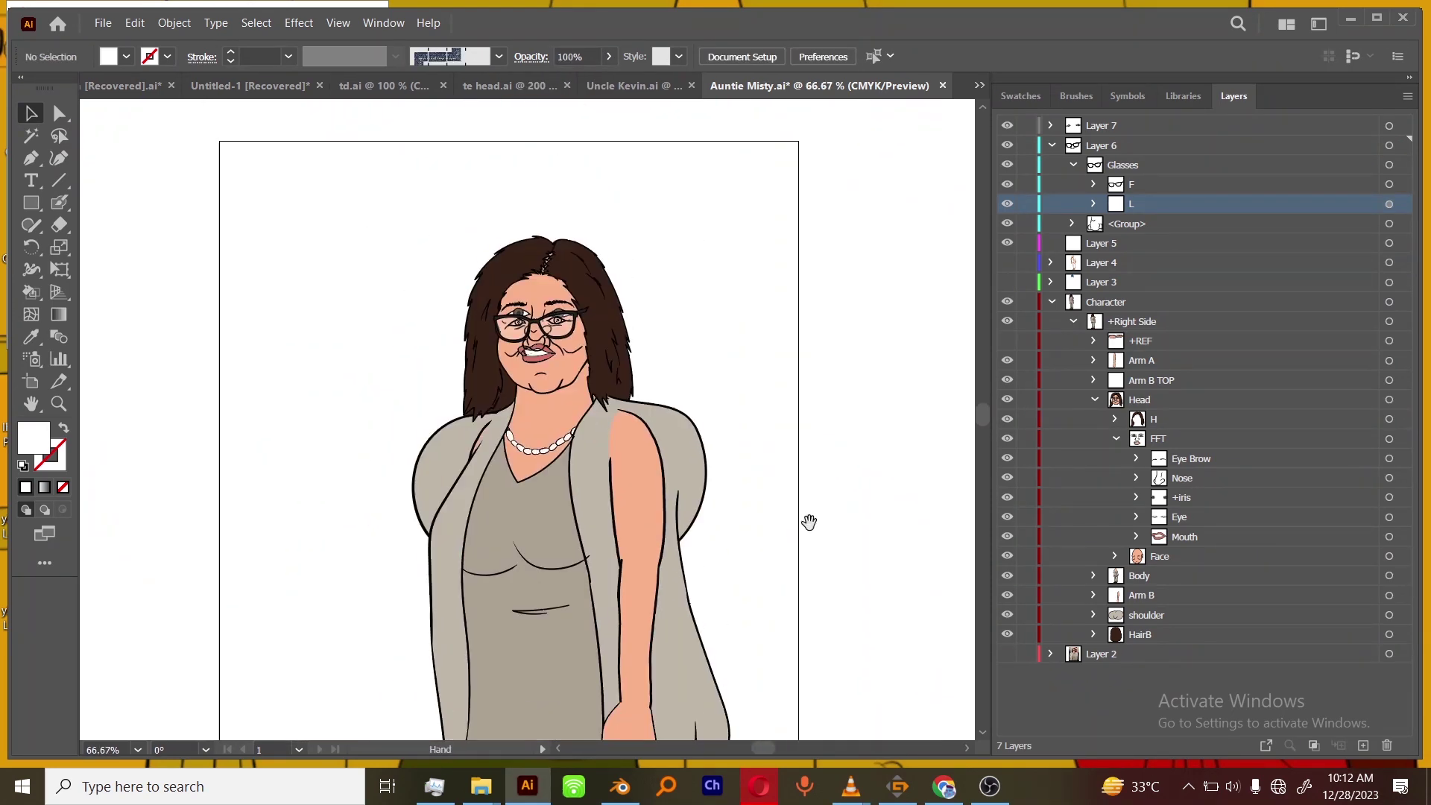
scroll(809, 522, "up", 3)
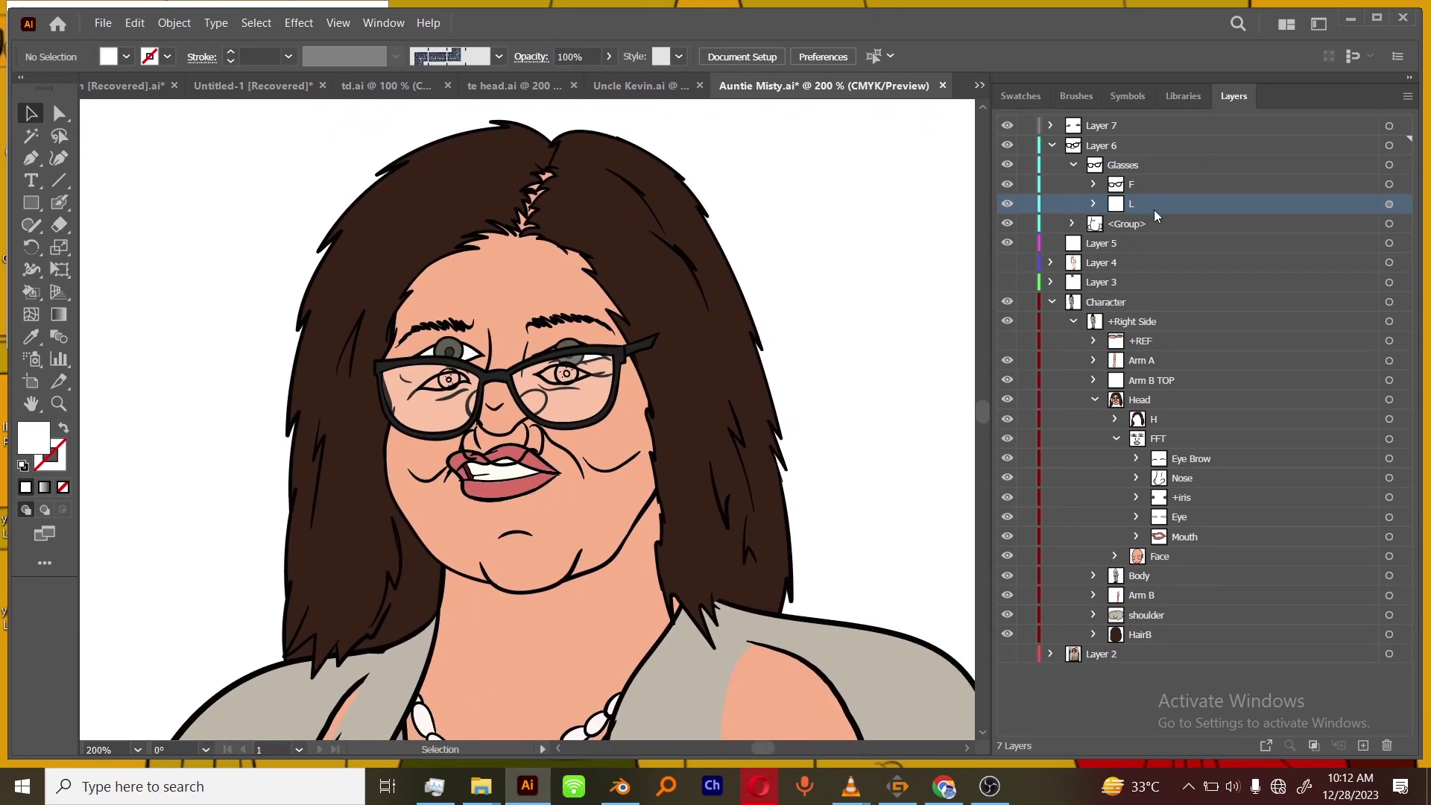
Move Glasses into the FFT sublayer and replace the Nose sublayer's old content with the remaining Layer 6 group.
left_click(1073, 165)
left_click_drag(1146, 171, 1212, 440)
left_click(1137, 438)
left_click(1211, 457)
left_click(1386, 745)
left_click(1136, 418)
left_click_drag(1159, 165, 1196, 385)
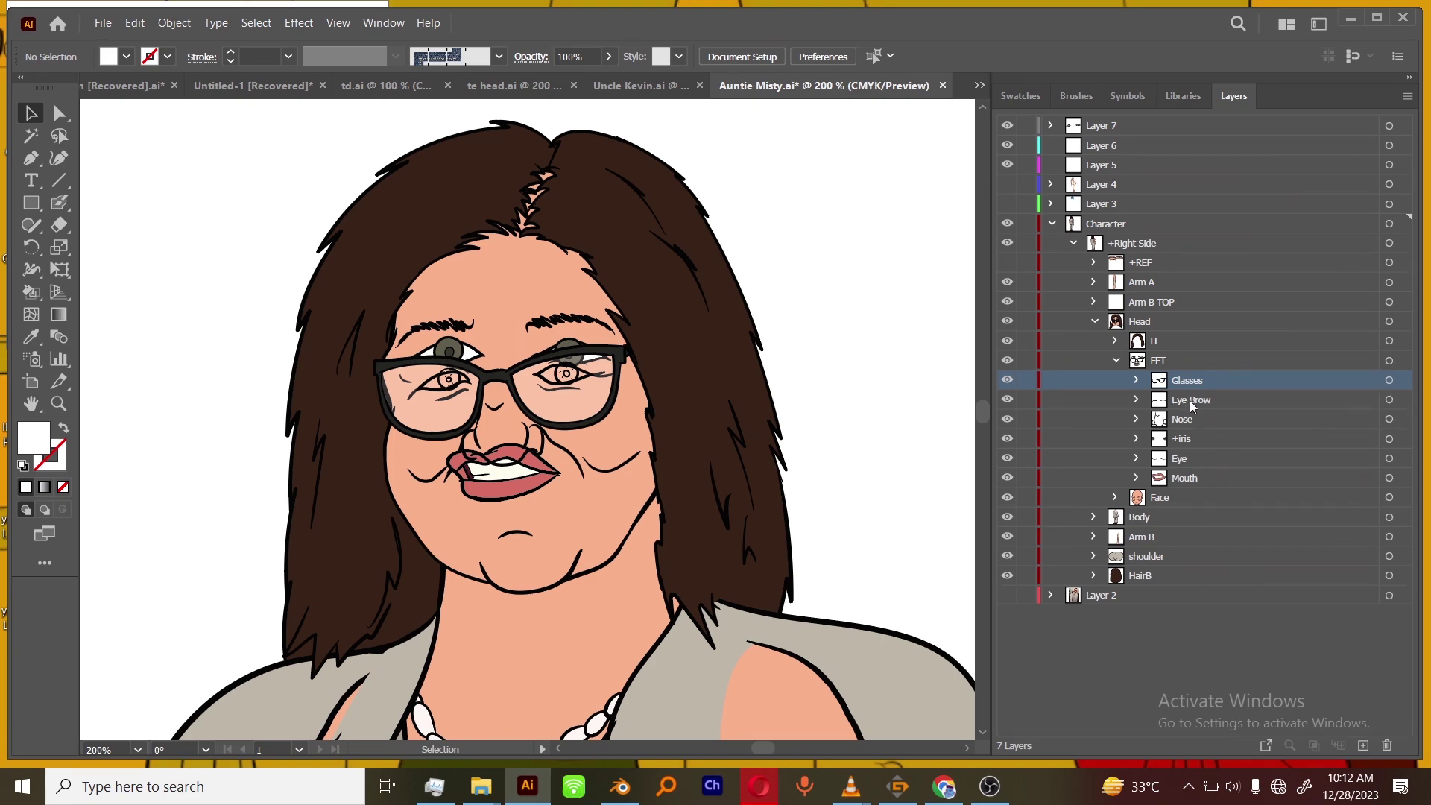
Expand Layer 7 and isolate its bottom group, which holds the new irises, for editing.
key("ctrl+minus")
key("ctrl+minus")
left_click_drag(853, 707, 882, 656)
key("ctrl+equal")
key("ctrl+equal")
left_click_drag(824, 370, 834, 496)
key("ctrl+equal")
left_click_drag(904, 574, 826, 563)
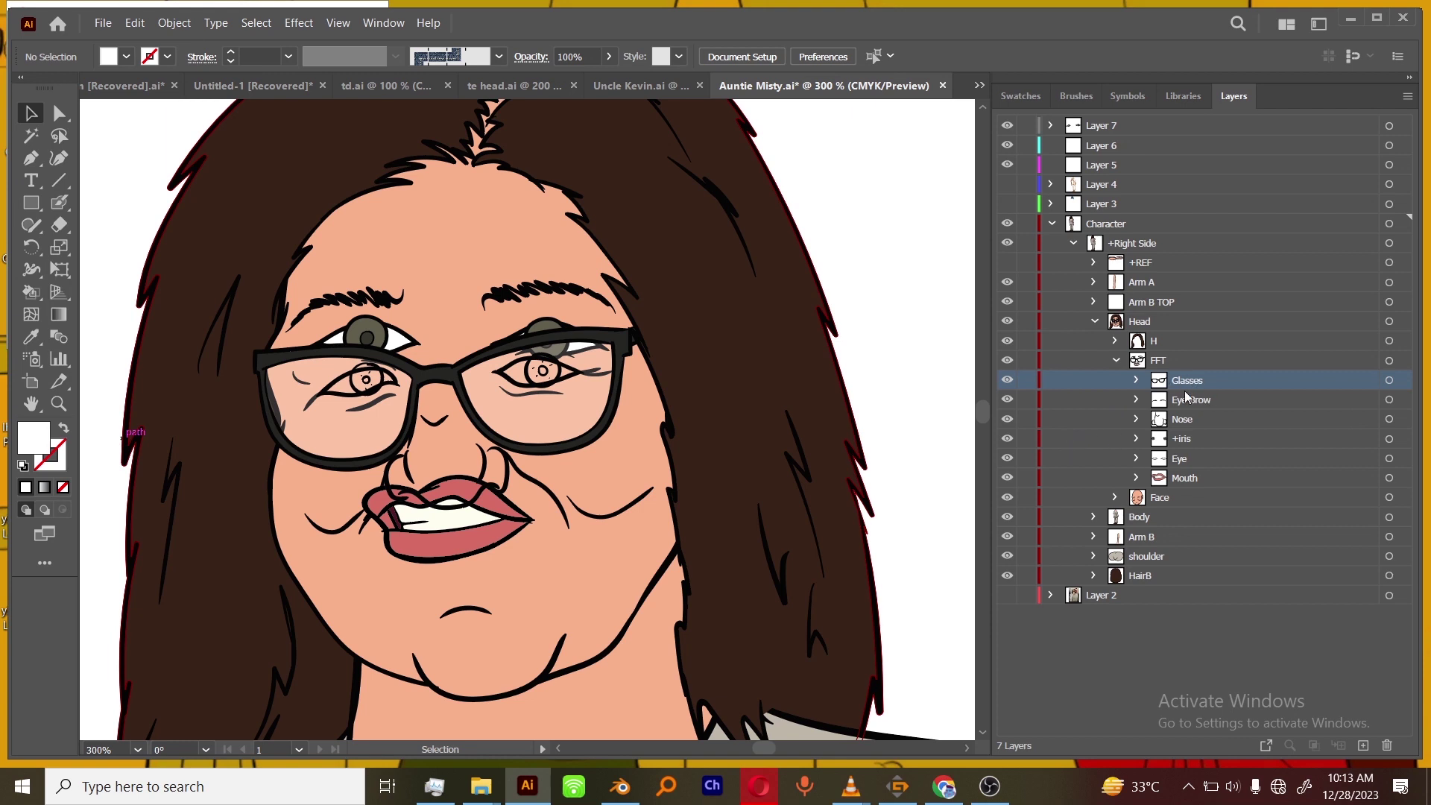
left_click(1105, 126)
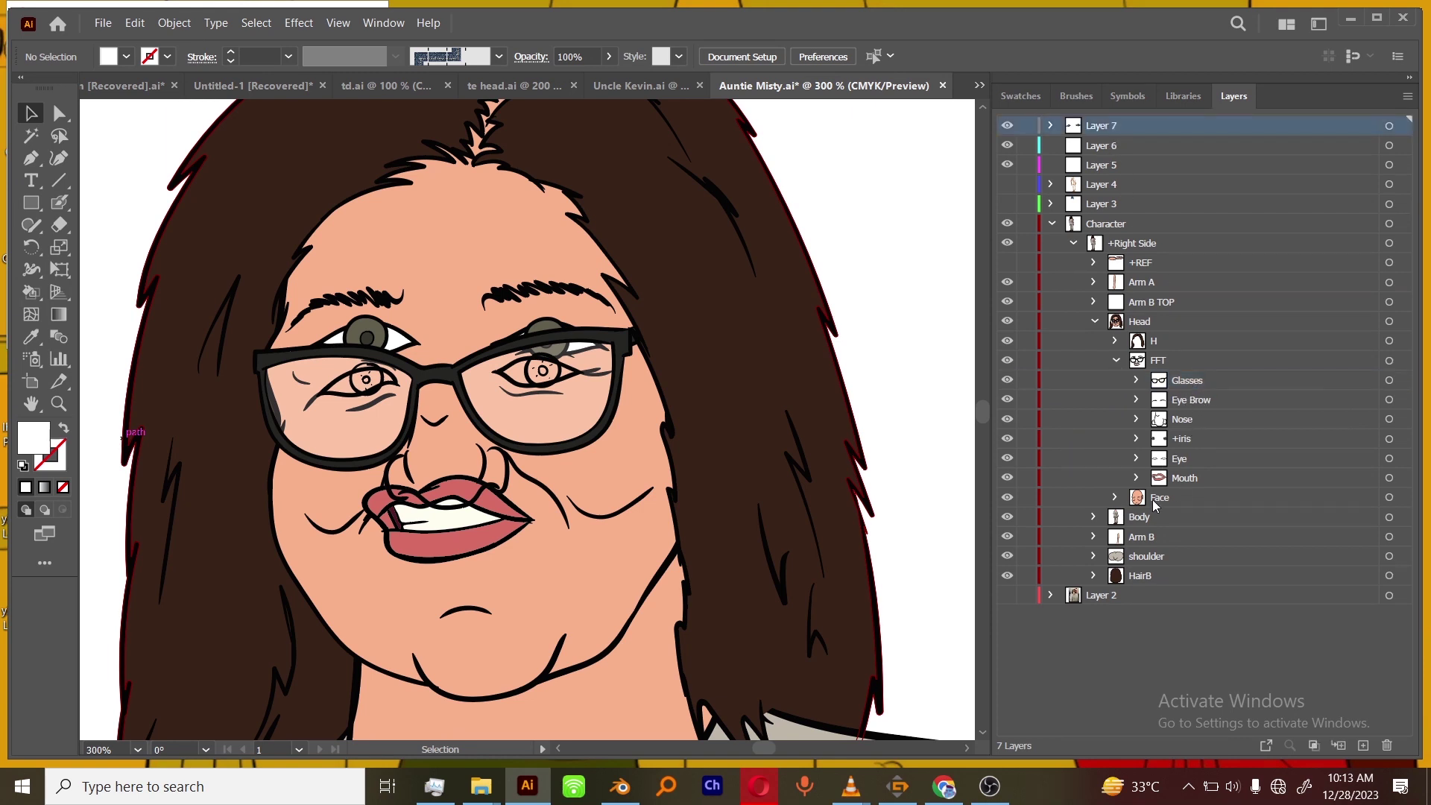
left_click(1136, 458)
left_click(1197, 459)
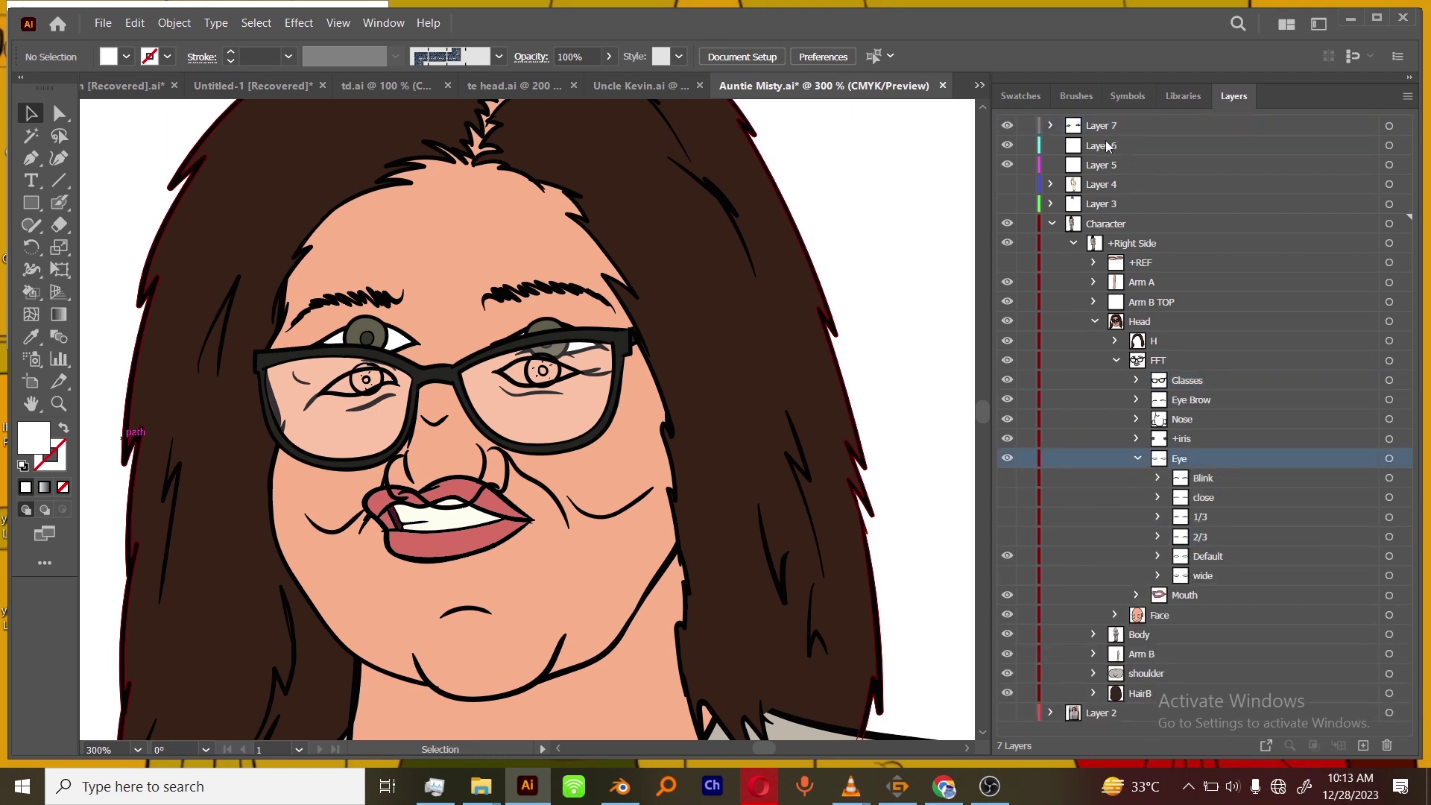
left_click(1140, 245)
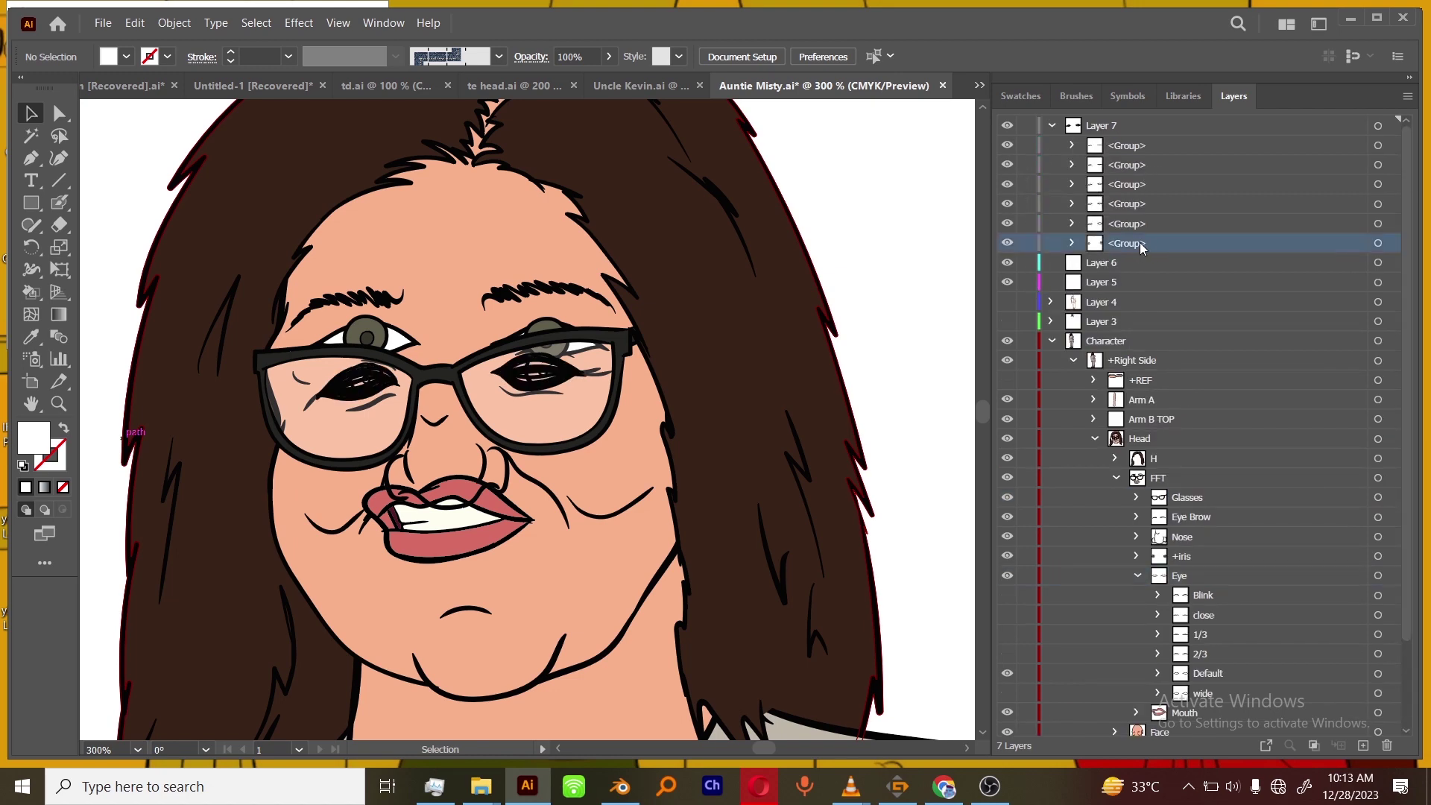
left_click(1407, 97)
left_click(1287, 237)
scroll(505, 386, "up", 2)
left_click_drag(607, 495, 672, 528)
Fill both new irises with the grey-green sampled from the old iris.
key("i")
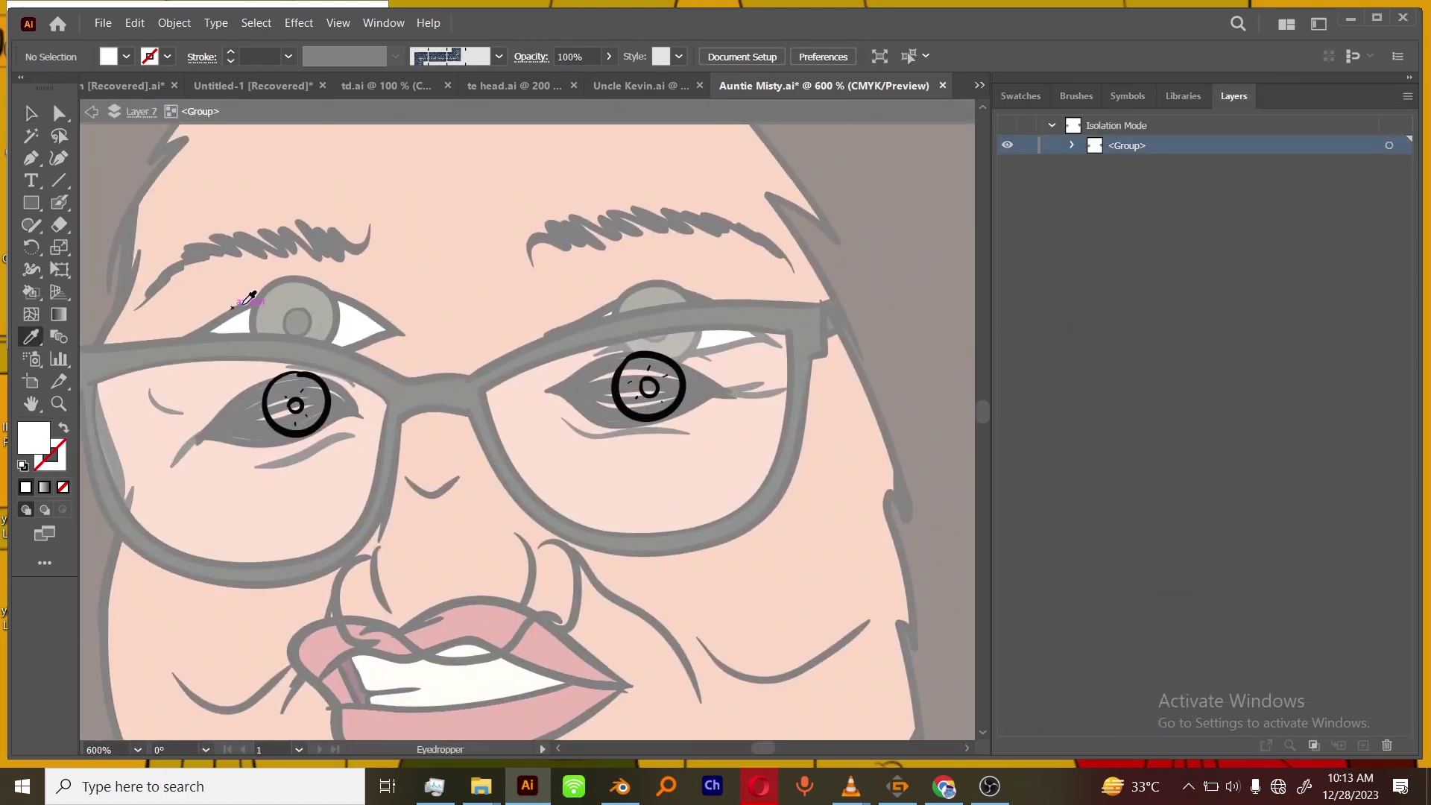
left_click(261, 301)
left_click(39, 296)
left_click(656, 384)
left_click(302, 403)
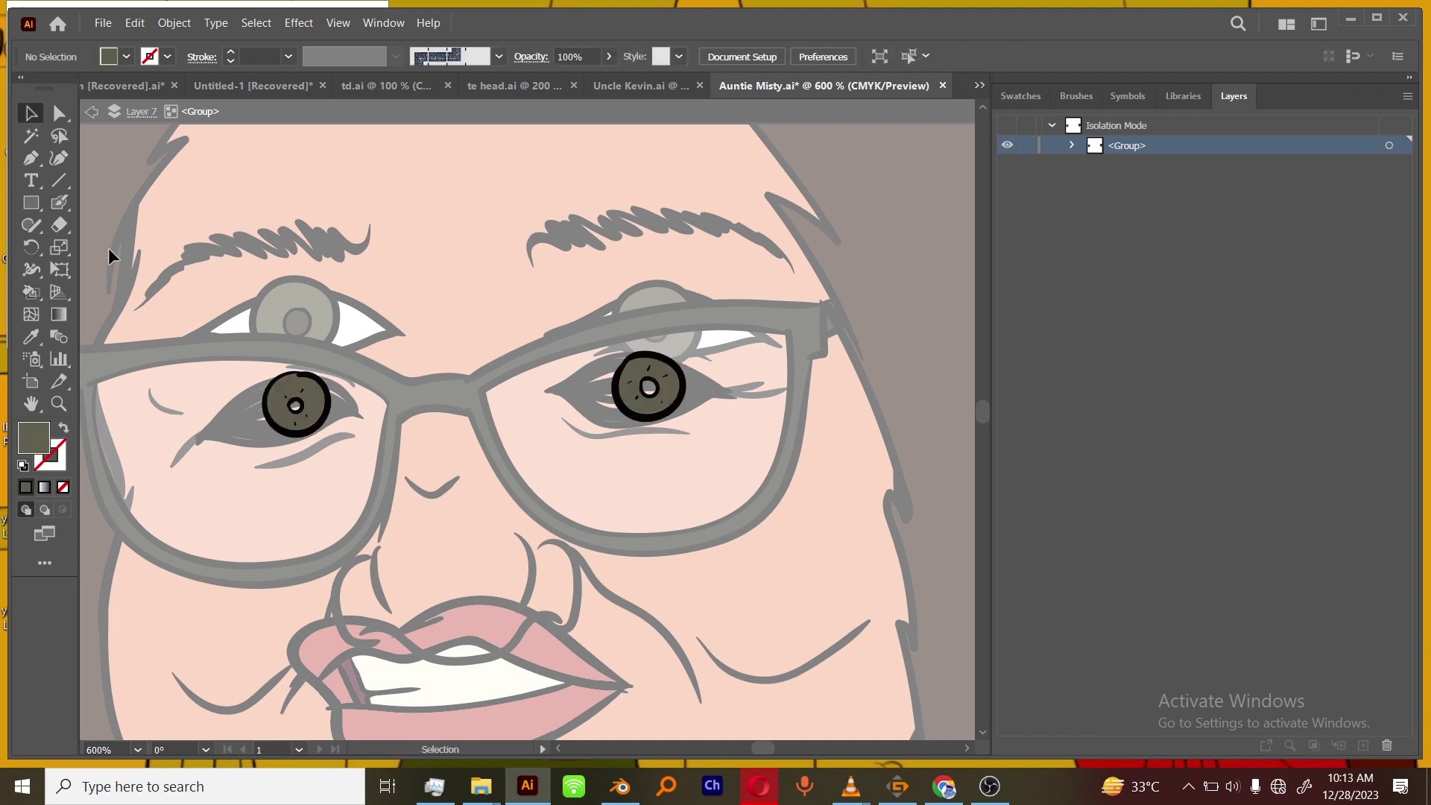
Fill both new pupils with the dark colour sampled from the old pupil and leave isolation mode.
key("i")
left_click(300, 318)
key("k")
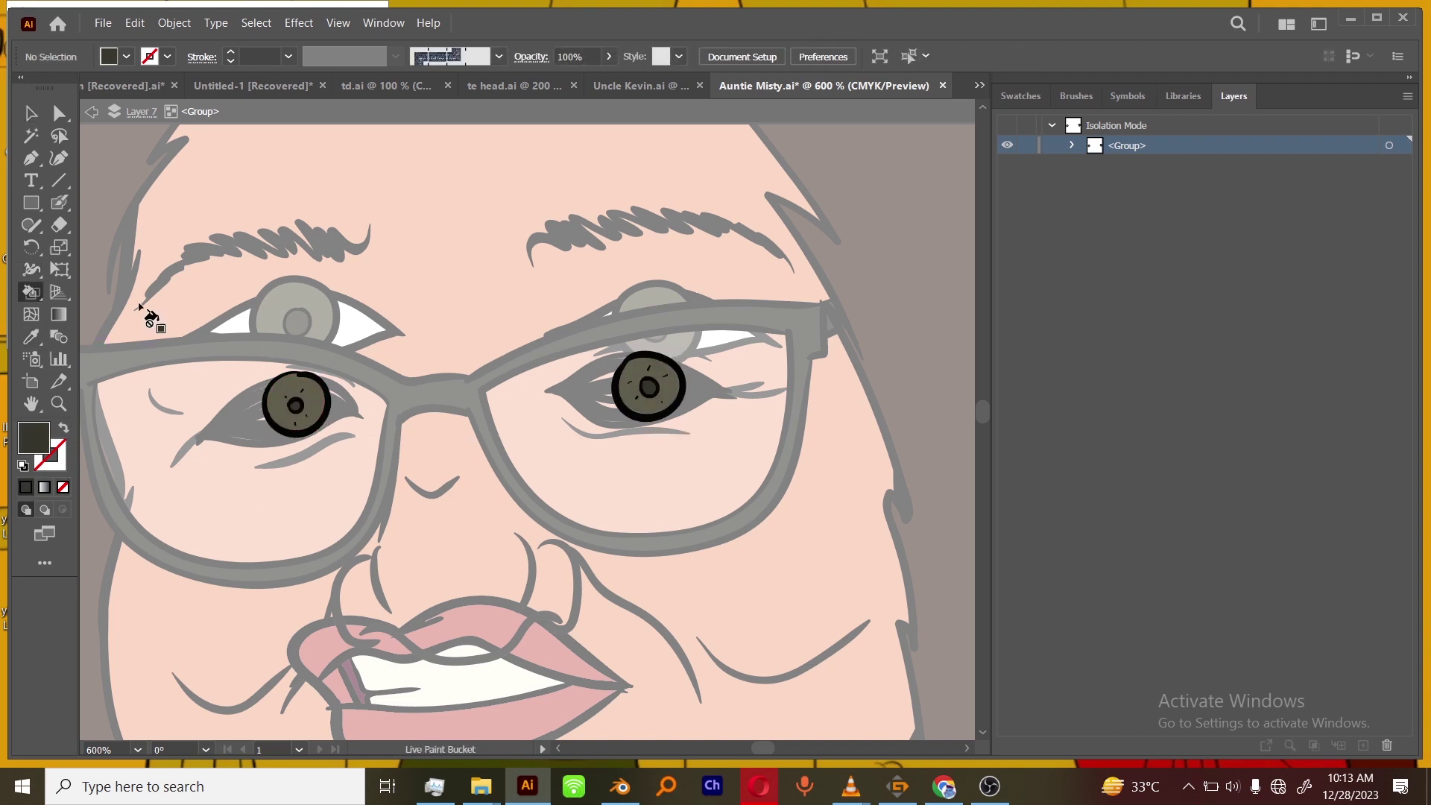
key("v")
key("ctrl+minus")
key("ctrl+minus")
key("ctrl+minus")
double_click(882, 473)
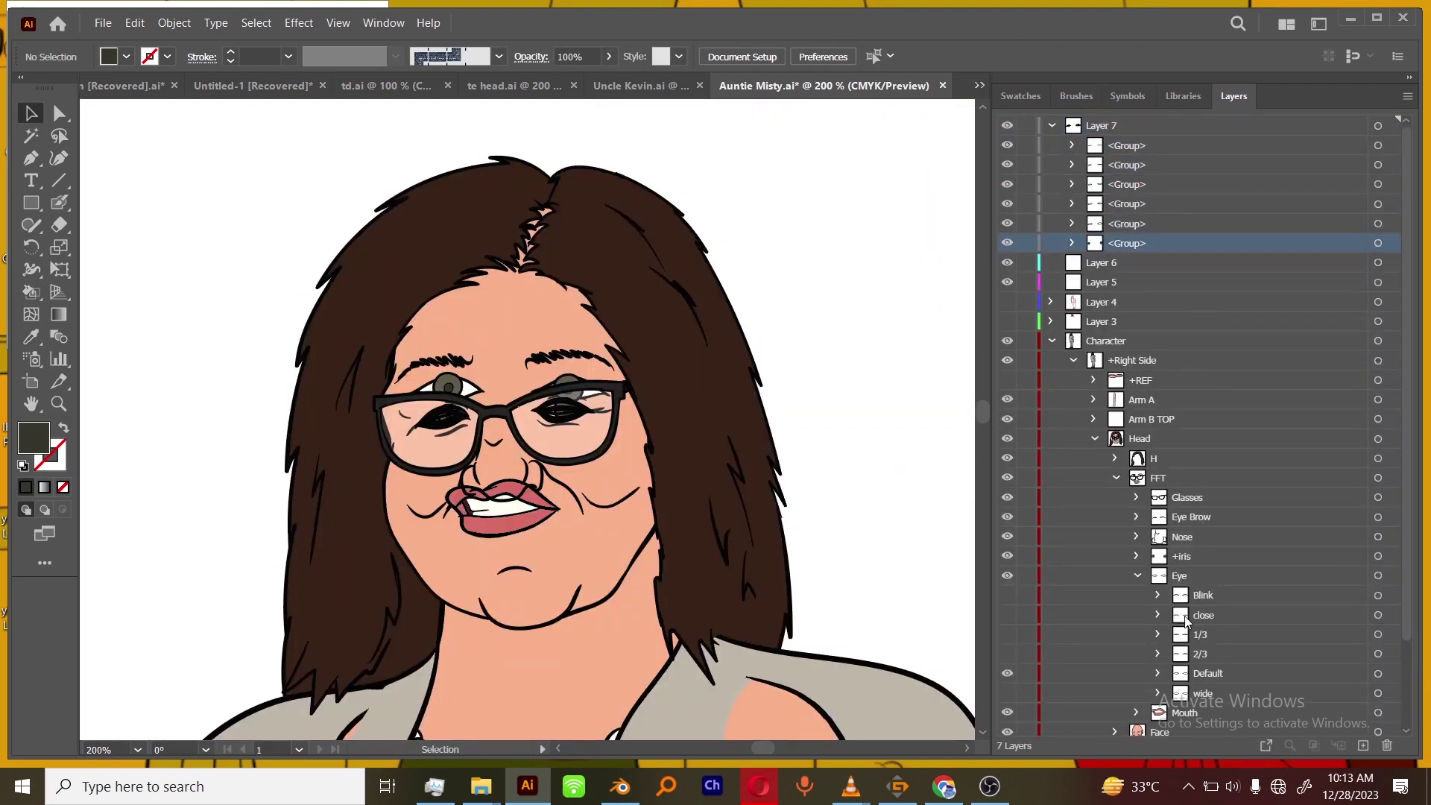
Move the coloured iris group from Layer 7 into the +iris sublayer and delete its old groups.
left_click(1136, 556)
left_click_drag(1192, 243, 1215, 567)
left_click(1230, 577)
left_click(1229, 594, "shift")
left_click(1386, 746)
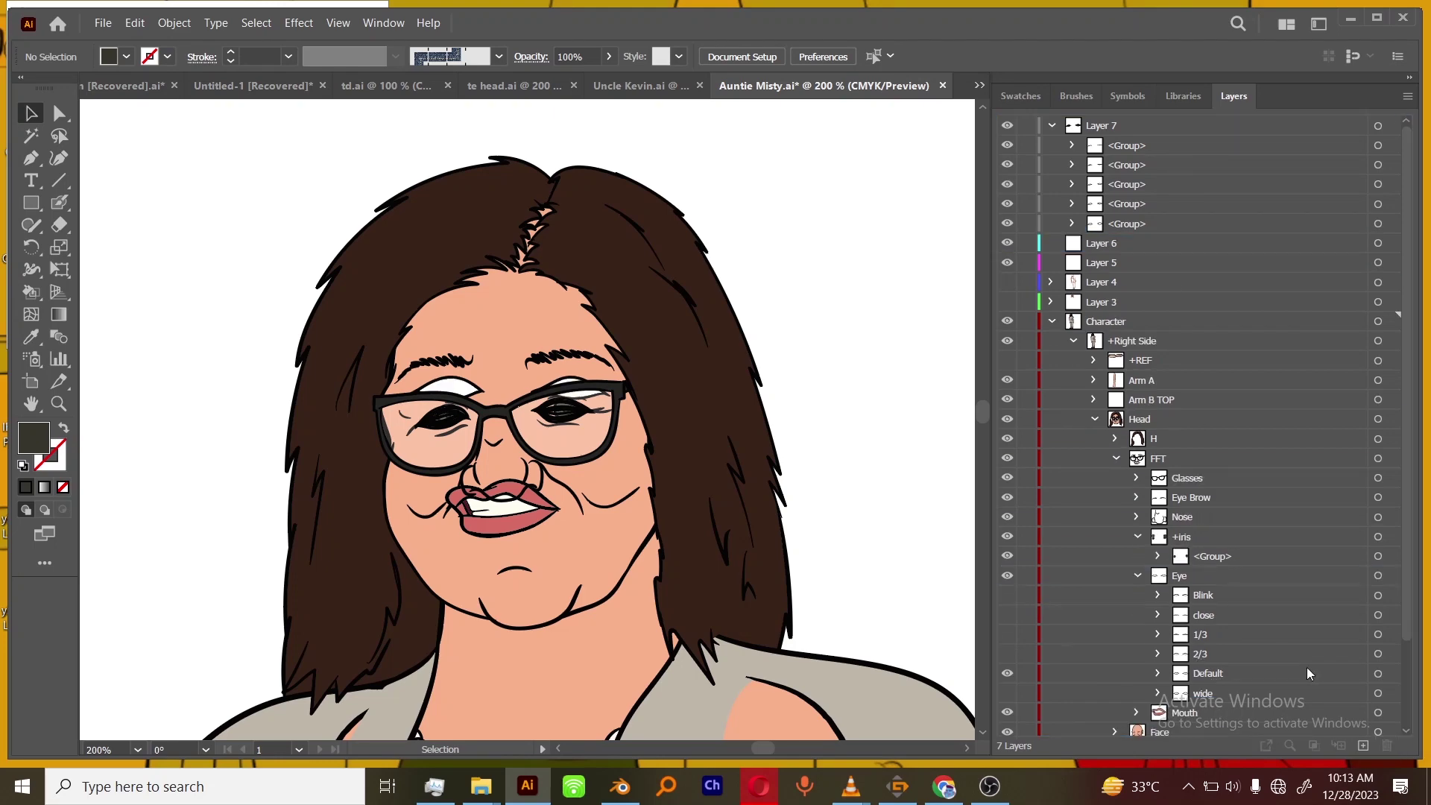
left_click(1139, 538)
Move the five remaining Layer 7 groups into the Eye sublayer and isolate Eye.
left_click(1206, 553)
left_click(1142, 148)
left_click(1145, 226, "shift")
left_click_drag(1145, 228, 1228, 564)
left_click(1407, 97)
left_click(1252, 234)
key("ctrl+plus")
key("ctrl+plus")
key("ctrl+plus")
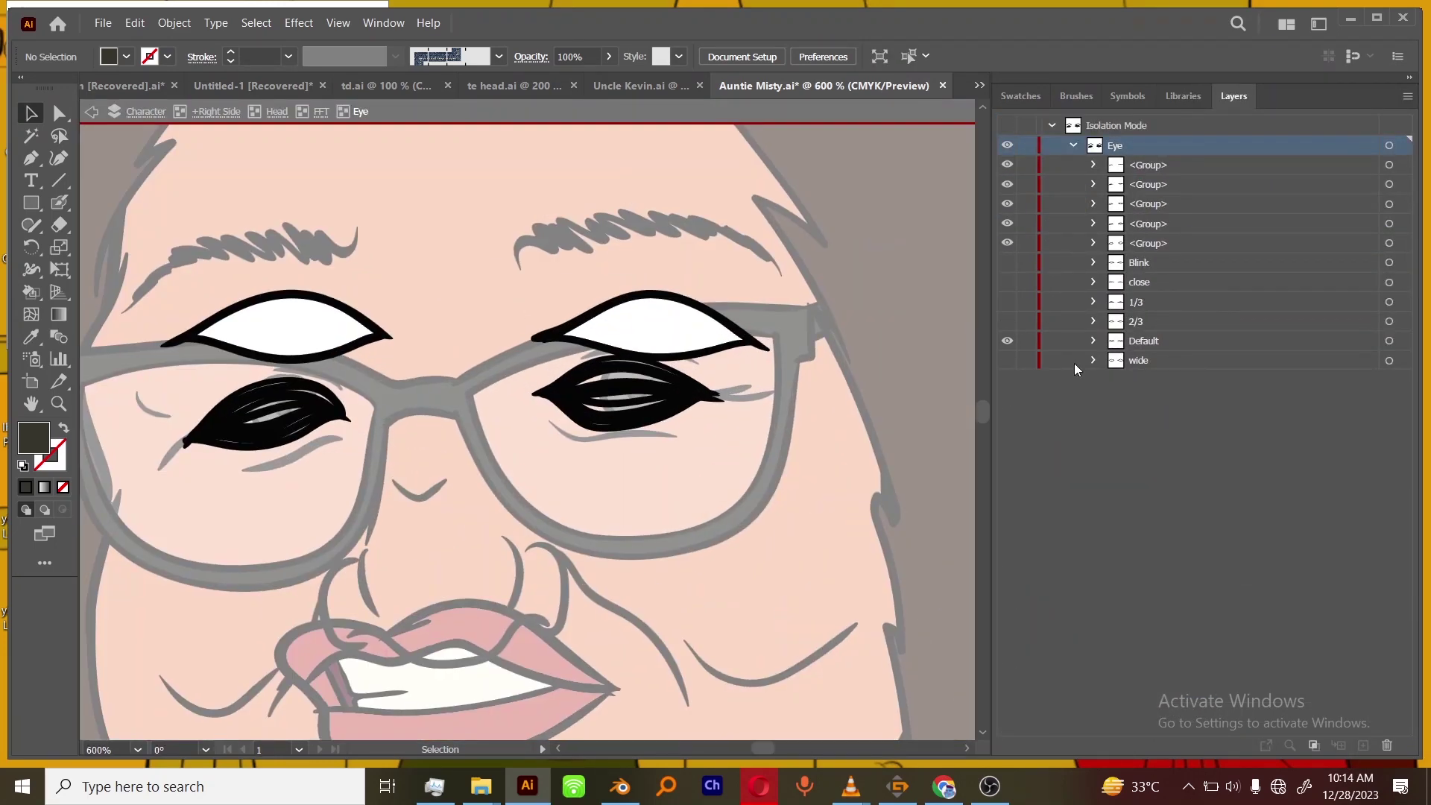
Show the wide set instead of Default and hide the upper four new eye groups, leaving only the fifth displayed.
left_click(1007, 360)
left_click(1007, 341)
left_click_drag(1167, 244, 1191, 378)
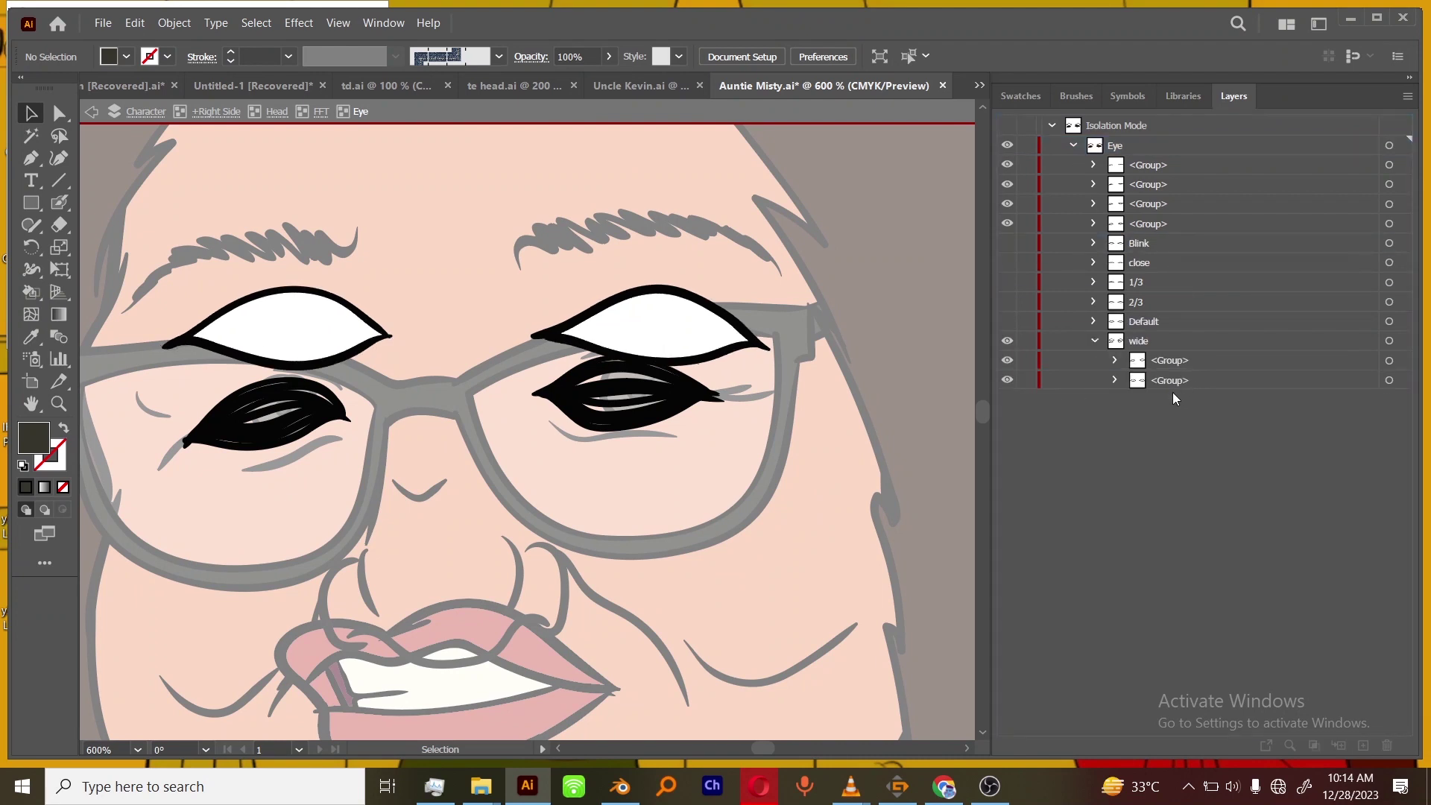
key("ctrl+z")
left_click_drag(1007, 223, 1007, 164)
Fill both eyes of the fifth new group with the white sampled from the old eye.
key("i")
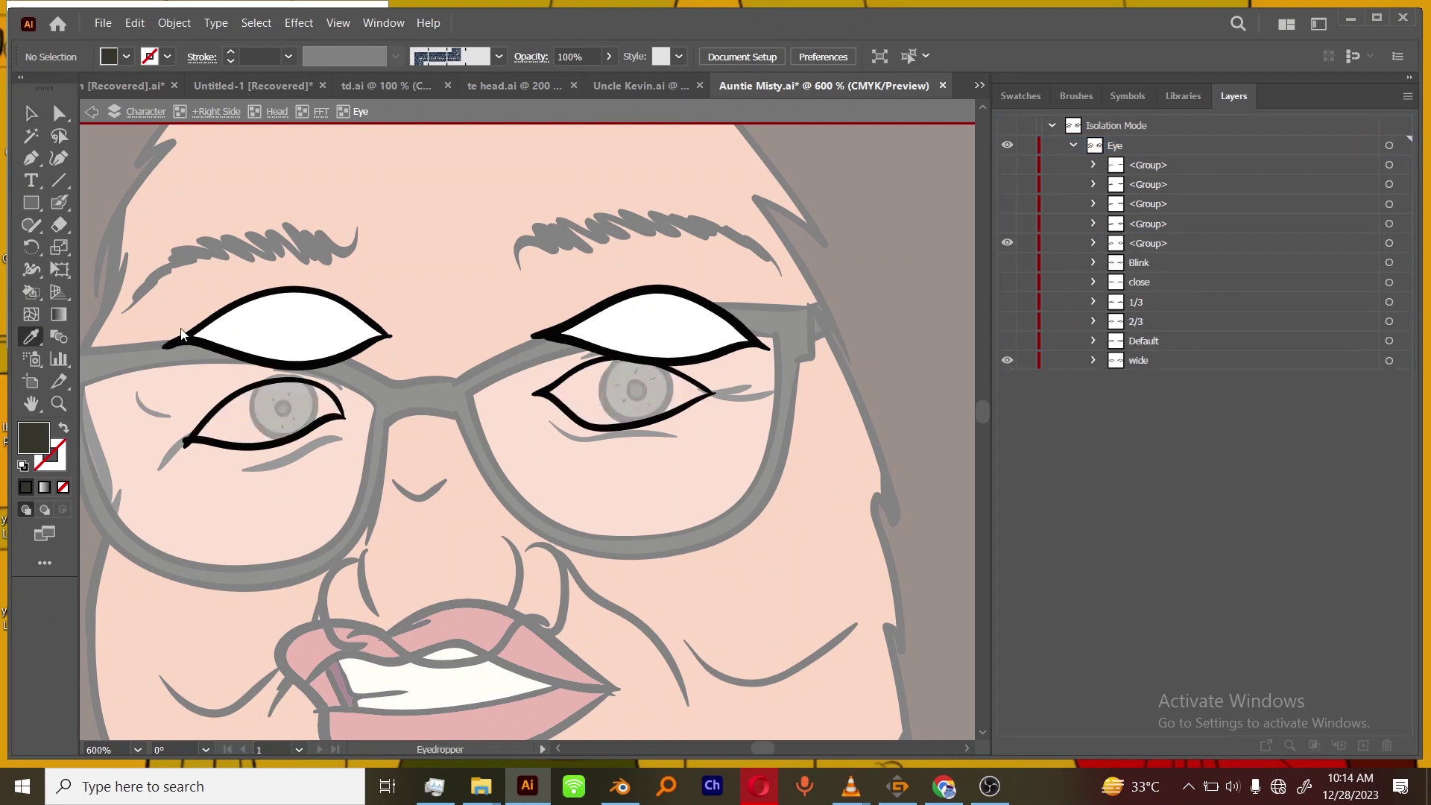
left_click(224, 332)
key("k")
left_click(1390, 243)
left_click(619, 393)
left_click(276, 411)
Show only the fourth new eye group and fill both of its eyes white.
left_click(1007, 223)
left_click(1007, 243)
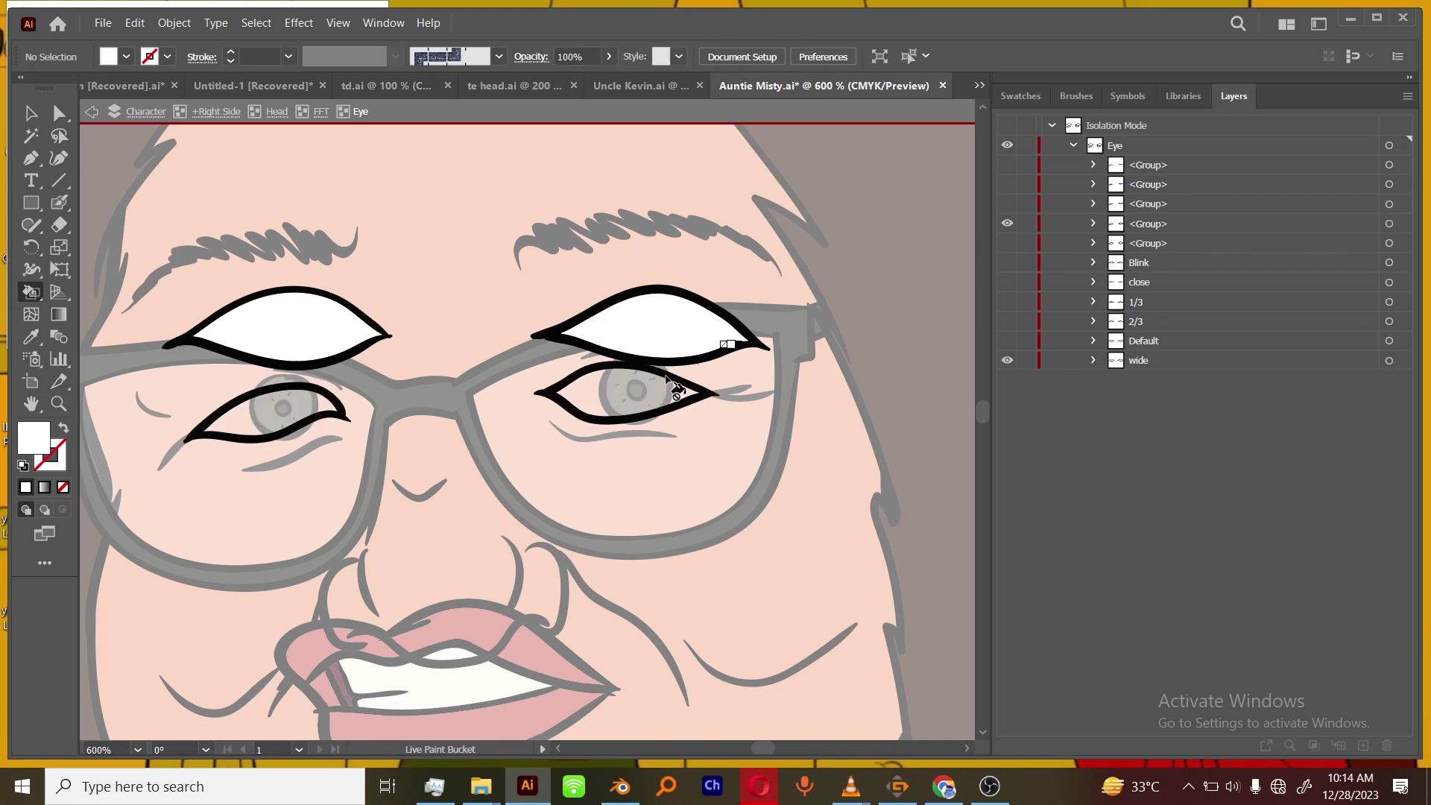
left_click(1389, 224)
left_click(626, 392)
left_click(276, 411)
Show only the third new eye group and fill both of its eyes white.
left_click(1007, 203)
left_click(1007, 224)
left_click(1390, 203)
left_click(626, 391)
left_click(276, 413)
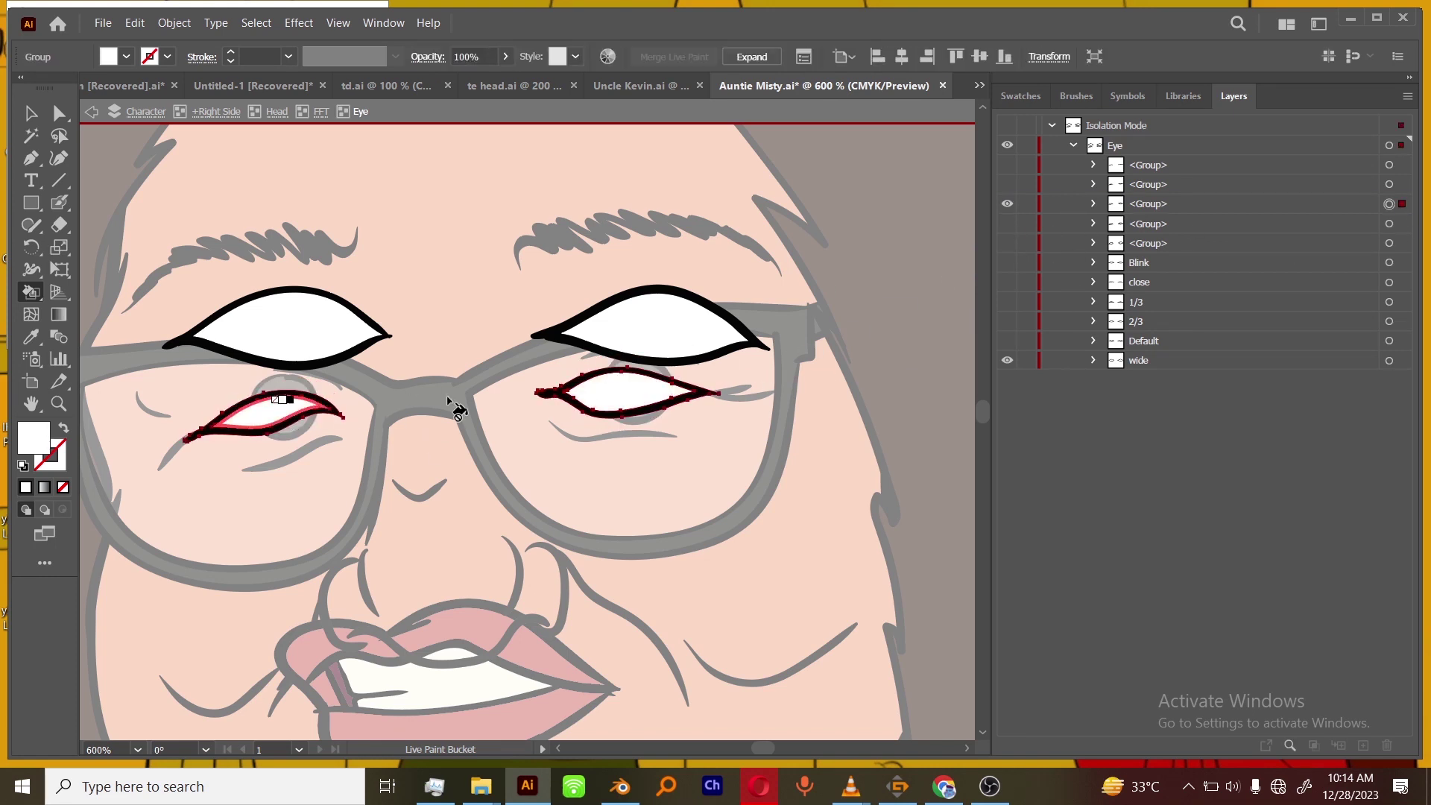
Fill the second new eye group white, check the closed-eye group, and turn all five new groups visible again.
left_click(1007, 184)
left_click(1007, 203)
left_click(1389, 184)
left_click(276, 412)
left_click(1007, 164)
left_click(1007, 184)
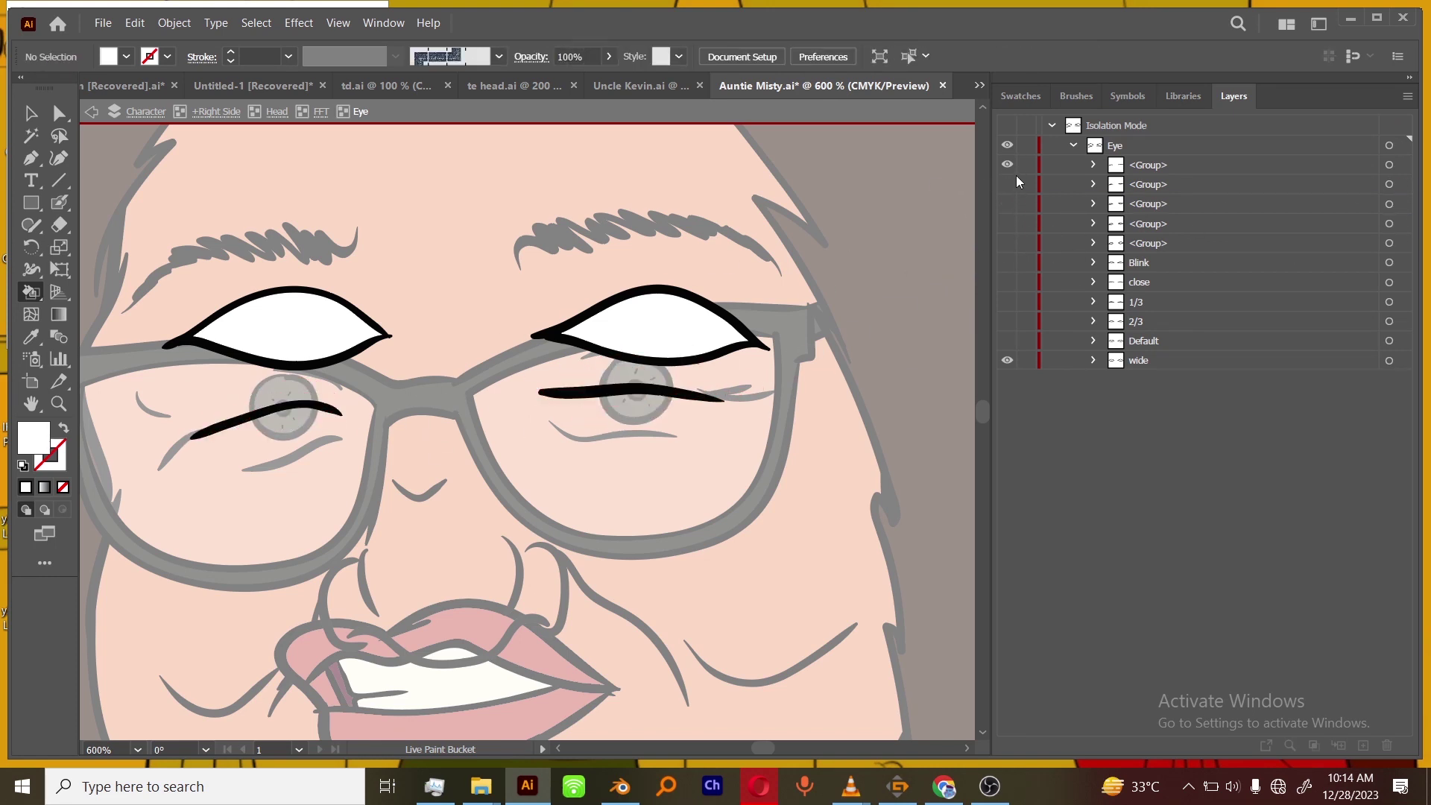
left_click_drag(1007, 184, 1007, 262)
left_click(1007, 262)
Move the fifth new eye group into wide and delete the old group there.
left_click(1092, 360)
left_click_drag(1142, 243, 1197, 364)
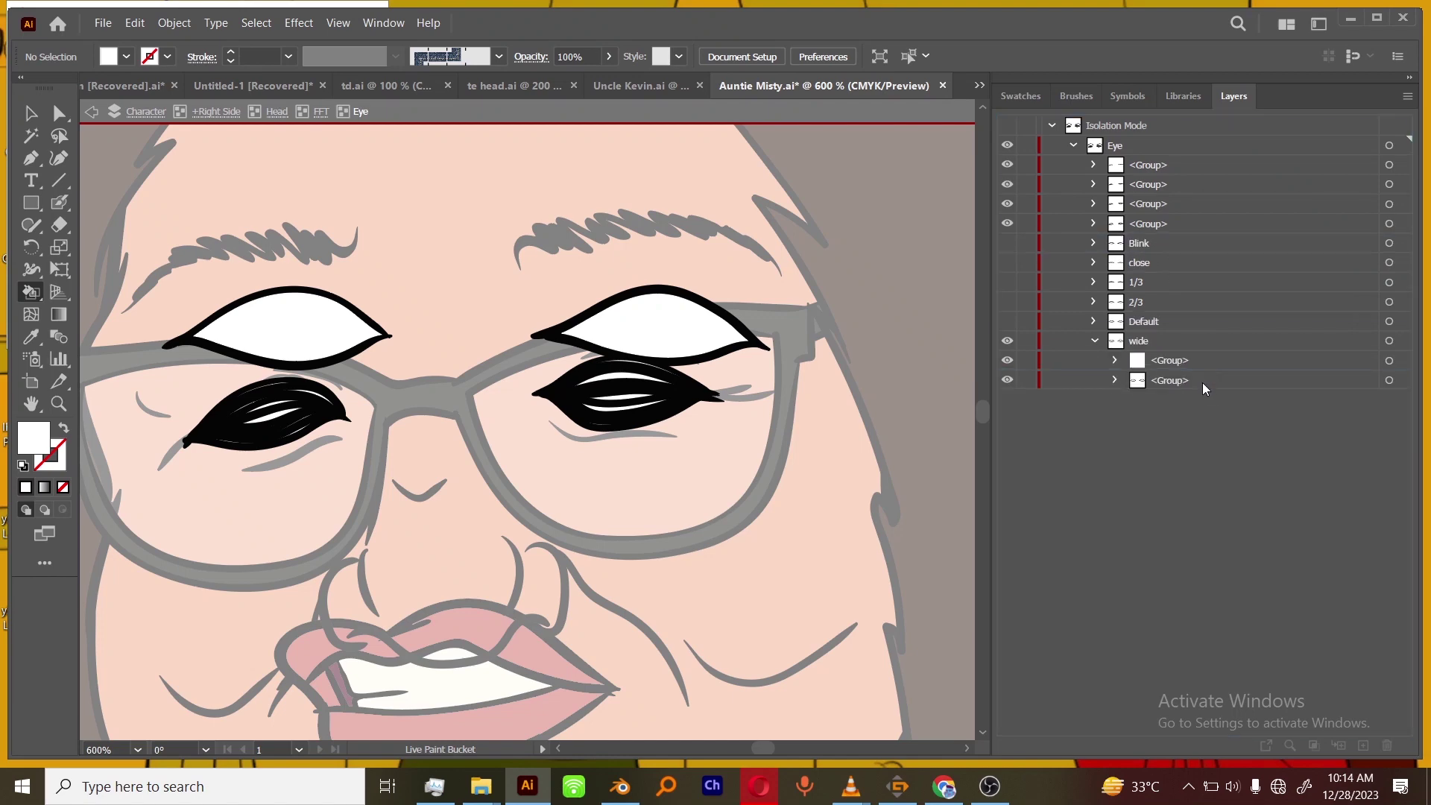
left_click(1203, 383)
key("Delete")
left_click(1093, 340)
Show Default instead of wide, move the next new eye group into it and delete its old group.
left_click(1006, 340)
left_click(1007, 321)
left_click(1093, 321)
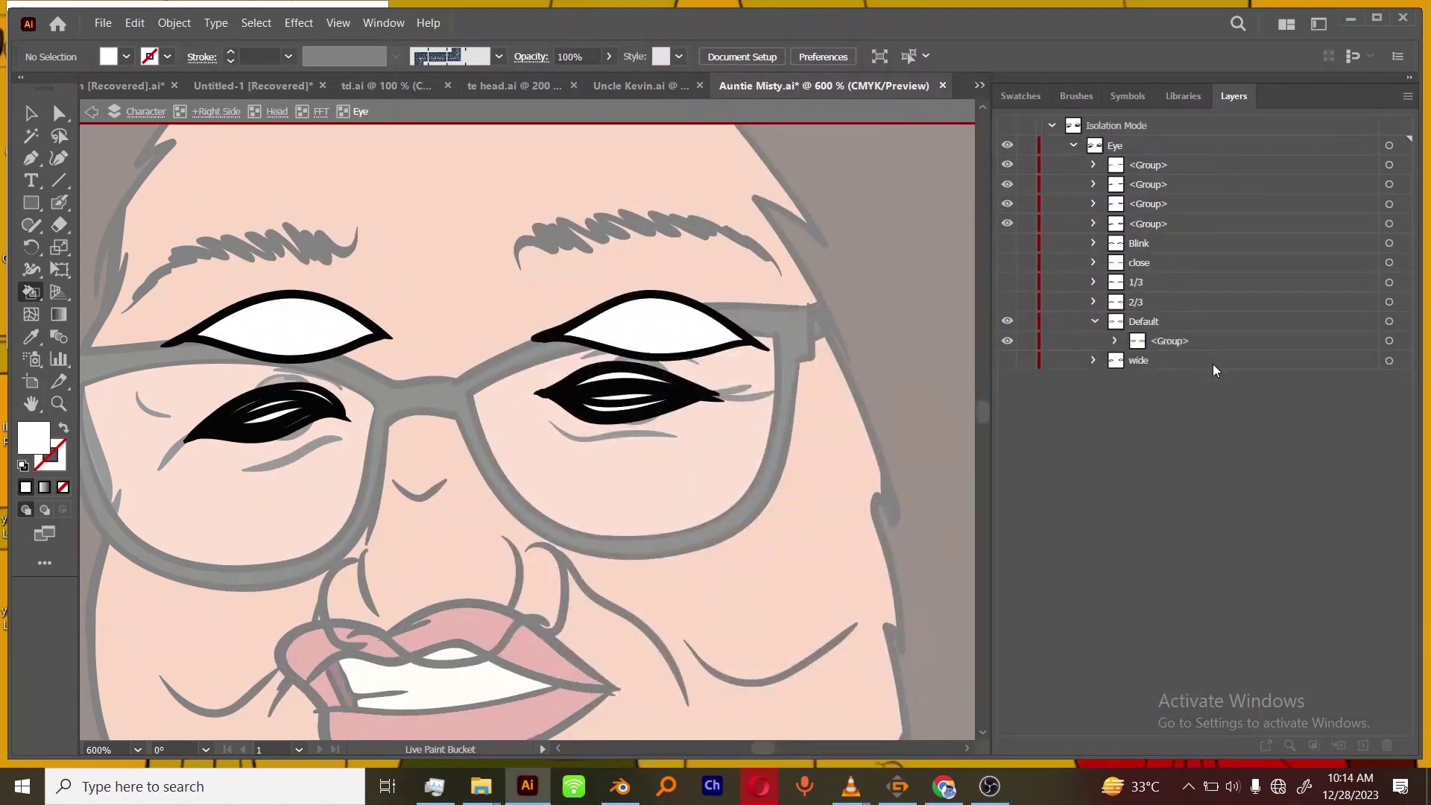
left_click_drag(1122, 226, 1170, 321)
left_click(1174, 340)
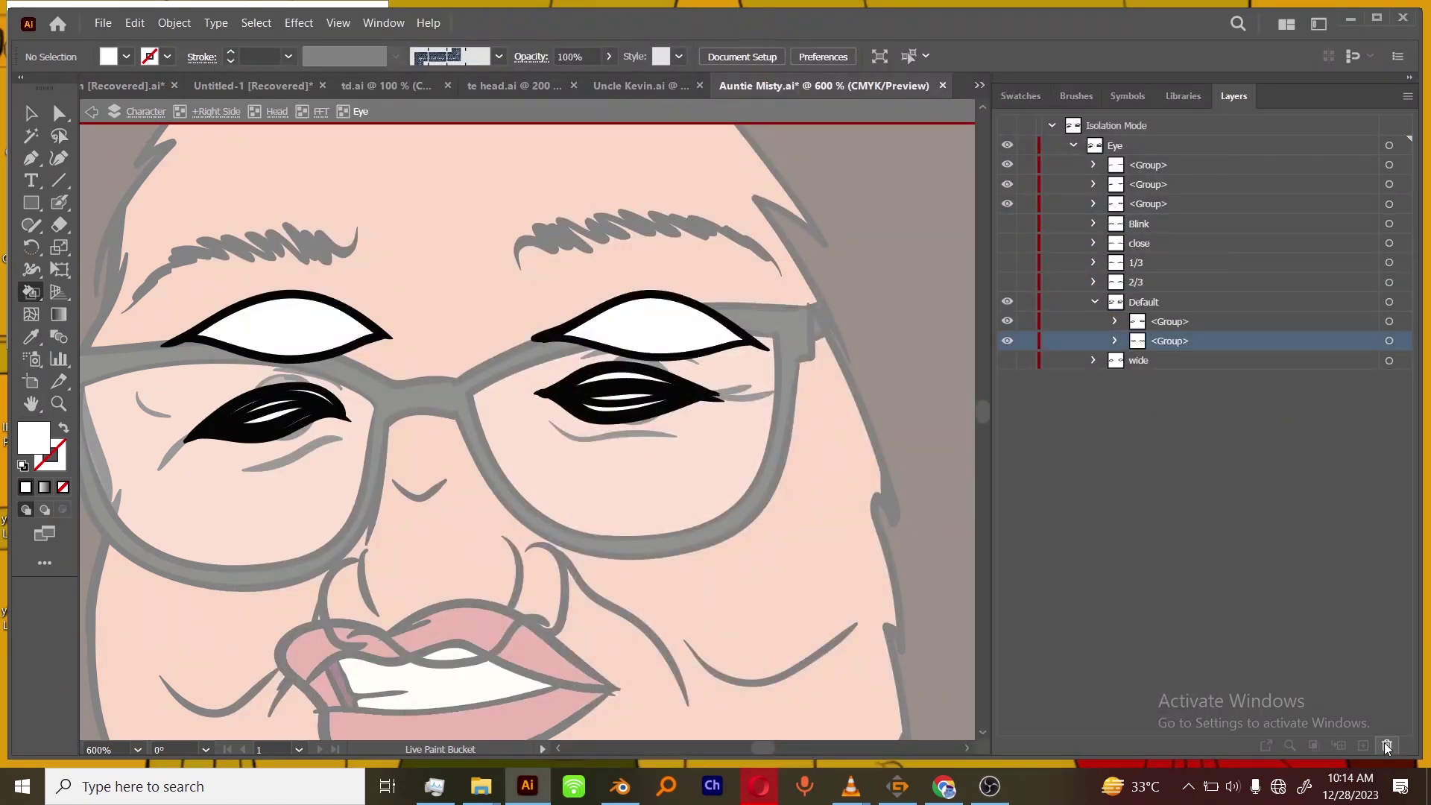
key("Delete")
left_click(1092, 302)
Show 2/3 instead of Default, move the next new eye group into it and delete its old group.
left_click(1007, 302)
left_click(1007, 282)
left_click(1093, 282)
left_click_drag(1147, 206, 1168, 292)
left_click(1170, 301)
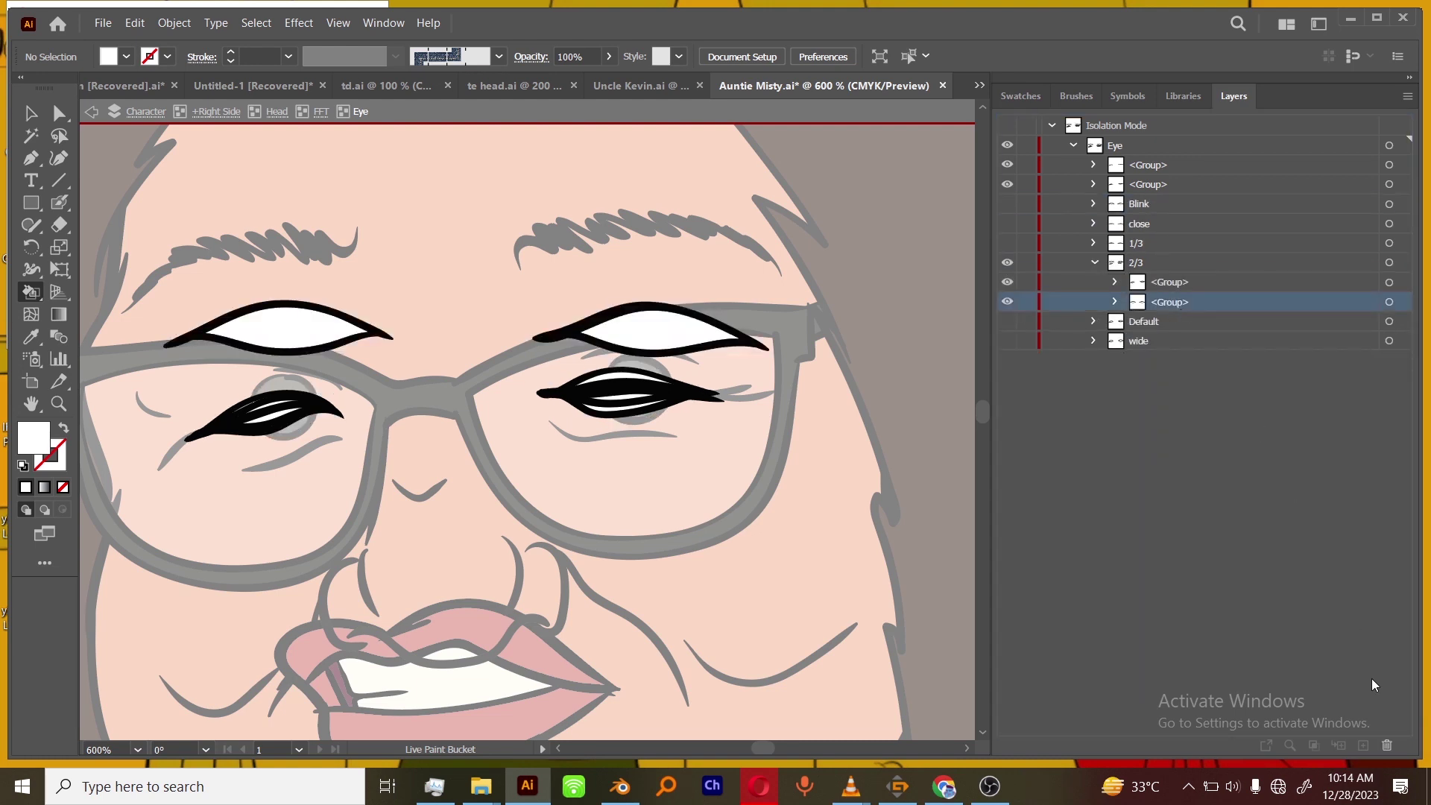
left_click(1386, 745)
left_click(1092, 262)
Show 1/3 instead of 2/3, move the next new eye group into it and delete its old group.
left_click(1007, 262)
left_click(1007, 242)
left_click(1094, 243)
left_click_drag(1144, 192, 1176, 253)
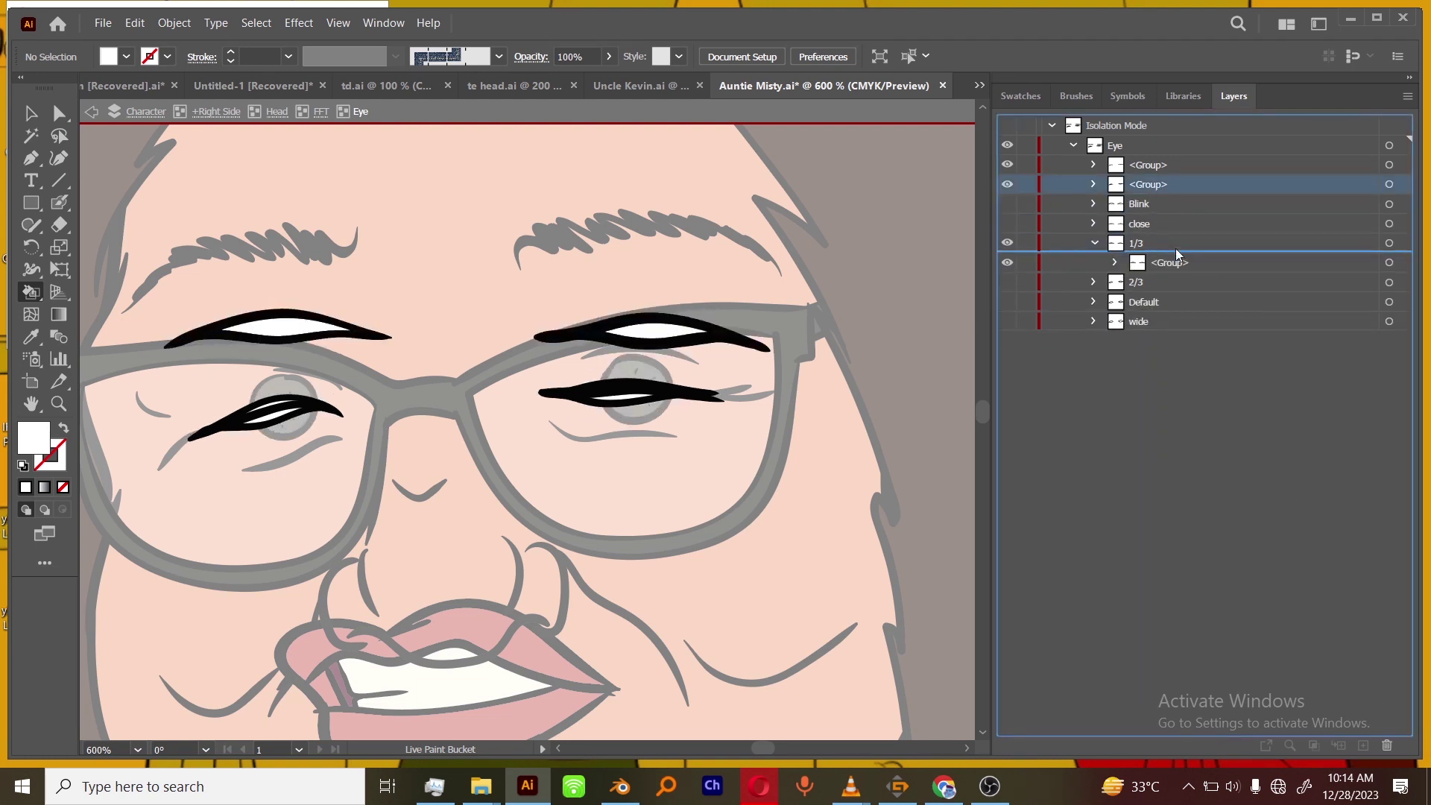
left_click(1171, 262)
left_click(1387, 744)
left_click(1094, 223)
Show close instead of 1/3, move the last new eye group into it and delete its old group.
left_click(1007, 203)
left_click(1007, 224)
left_click(1094, 203)
mouse_move(1148, 165)
left_mouse_down()
mouse_move(1154, 200)
mouse_move(1154, 166)
left_mouse_up()
left_click(1170, 224)
left_click(1386, 745)
left_click(1094, 184)
Copy the new close, 1/3 and 2/3 sets into Blink and delete Blink's old 2/3, 1/3 and close frames.
left_click(1006, 164)
left_click(1007, 184)
left_click(1094, 164)
left_click(1154, 243)
left_click(1155, 282, "shift")
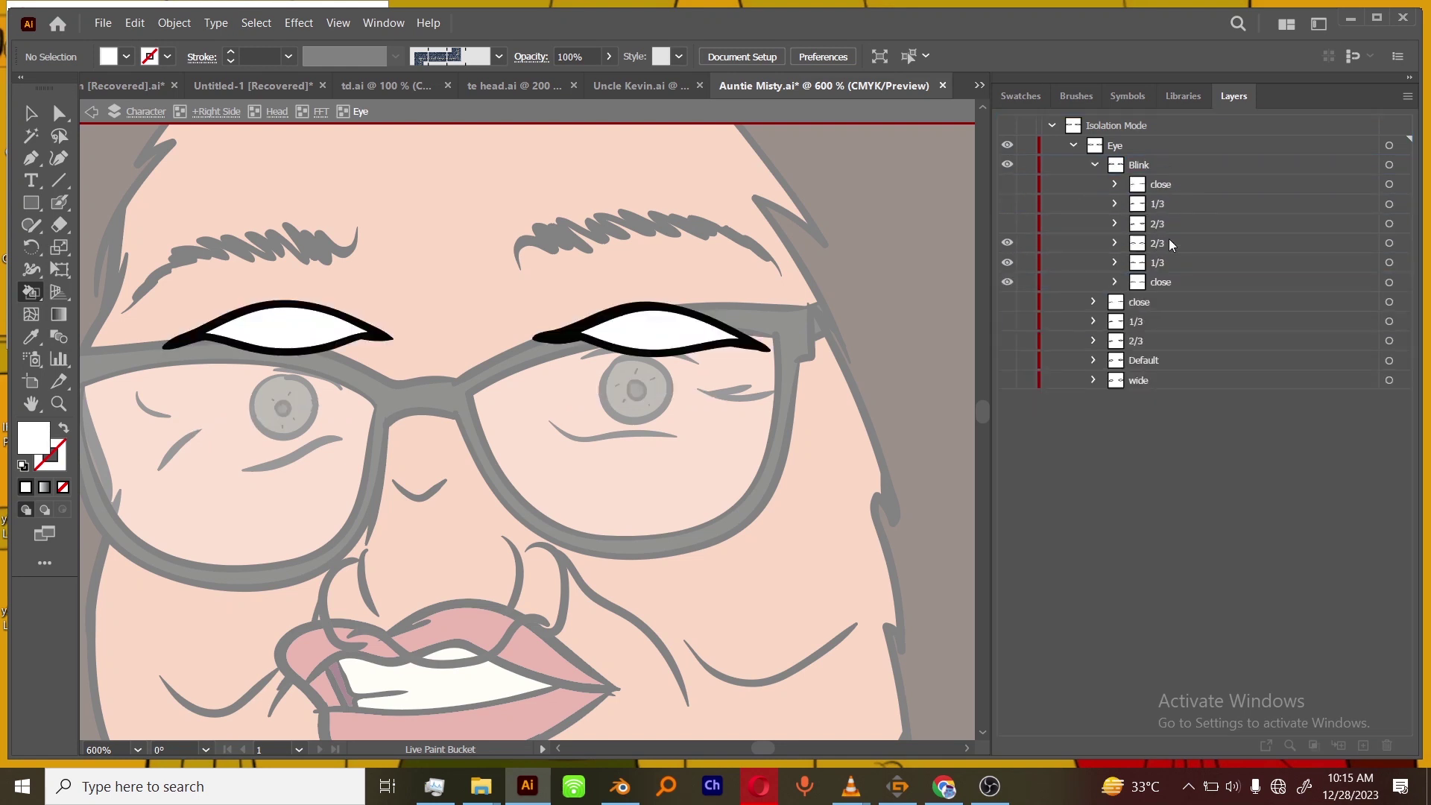
left_click(1168, 243)
left_click(1169, 282, "shift")
left_click(1386, 745)
Make the new close, 1/3 and 2/3 frames in Blink visible and reverse their order.
left_click_drag(1007, 223, 1007, 184)
left_click(1170, 184)
left_click(1173, 224, "shift")
left_click(1406, 97)
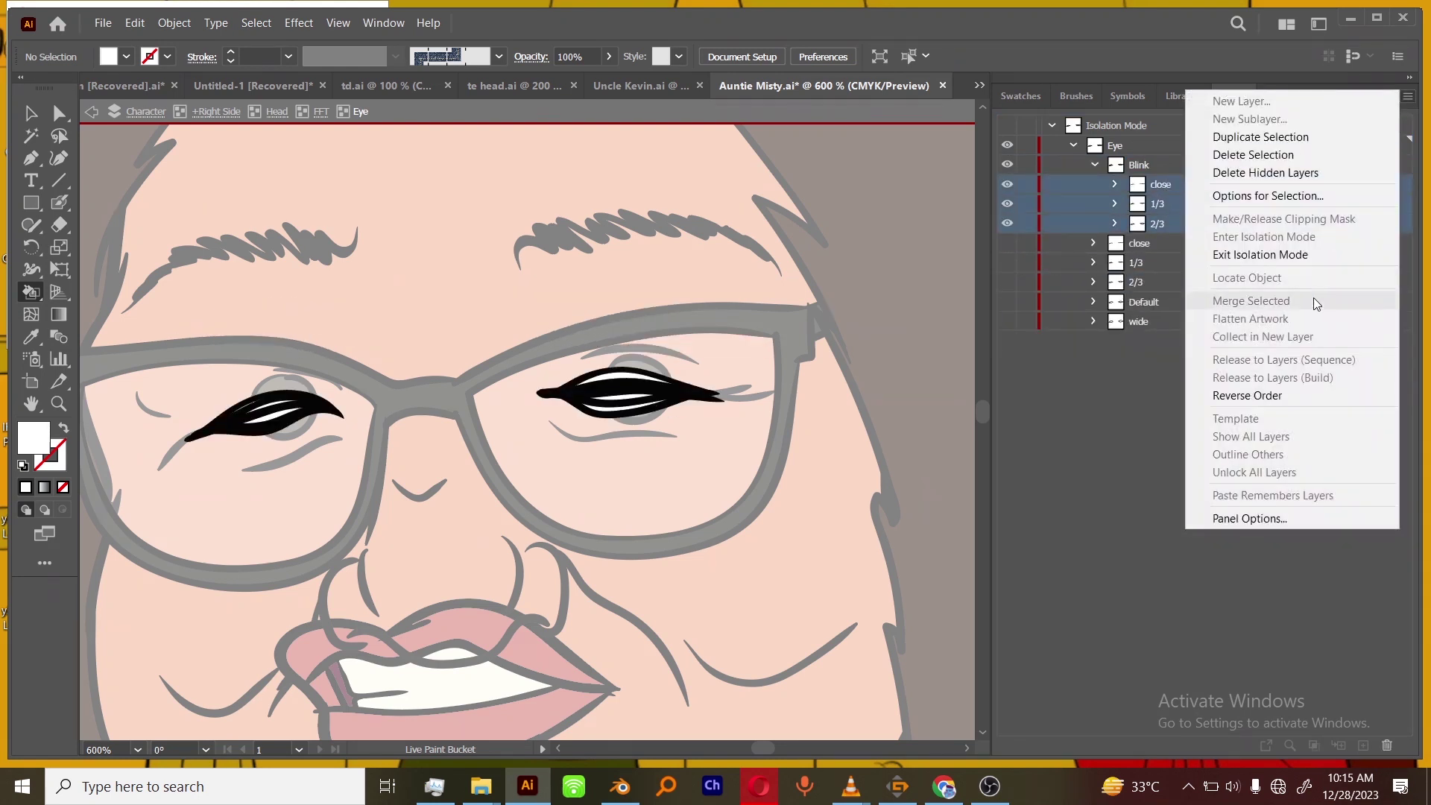
left_click(1252, 395)
Hide Blink, show the Default eyes, leave isolation mode and collapse the Eye sublayer.
left_click(1094, 164)
left_click(1007, 164)
left_click(1007, 243)
left_click(31, 113)
key("ctrl+minus")
key("ctrl+minus")
key("ctrl+minus")
key("ctrl+minus")
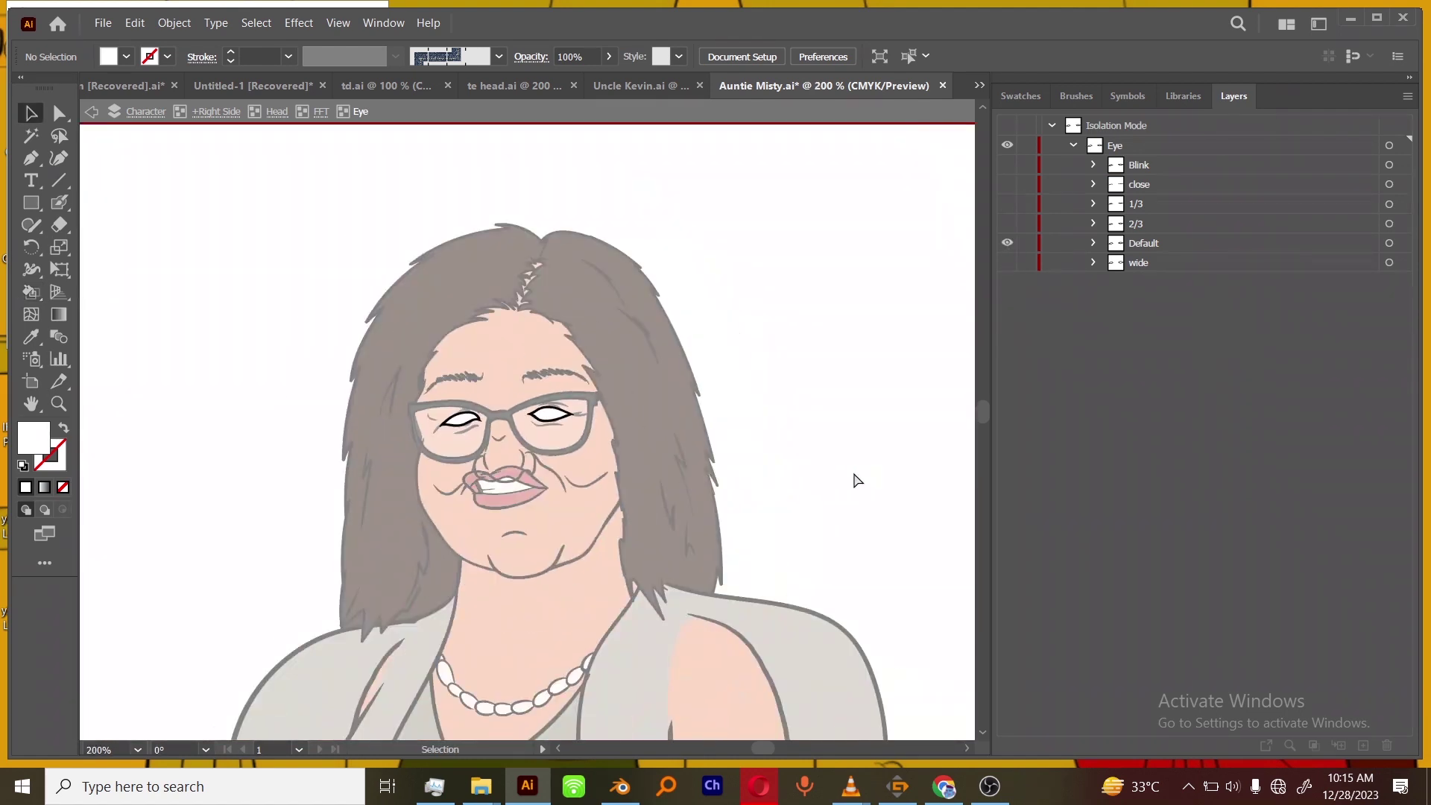
double_click(850, 489)
key("ctrl+plus")
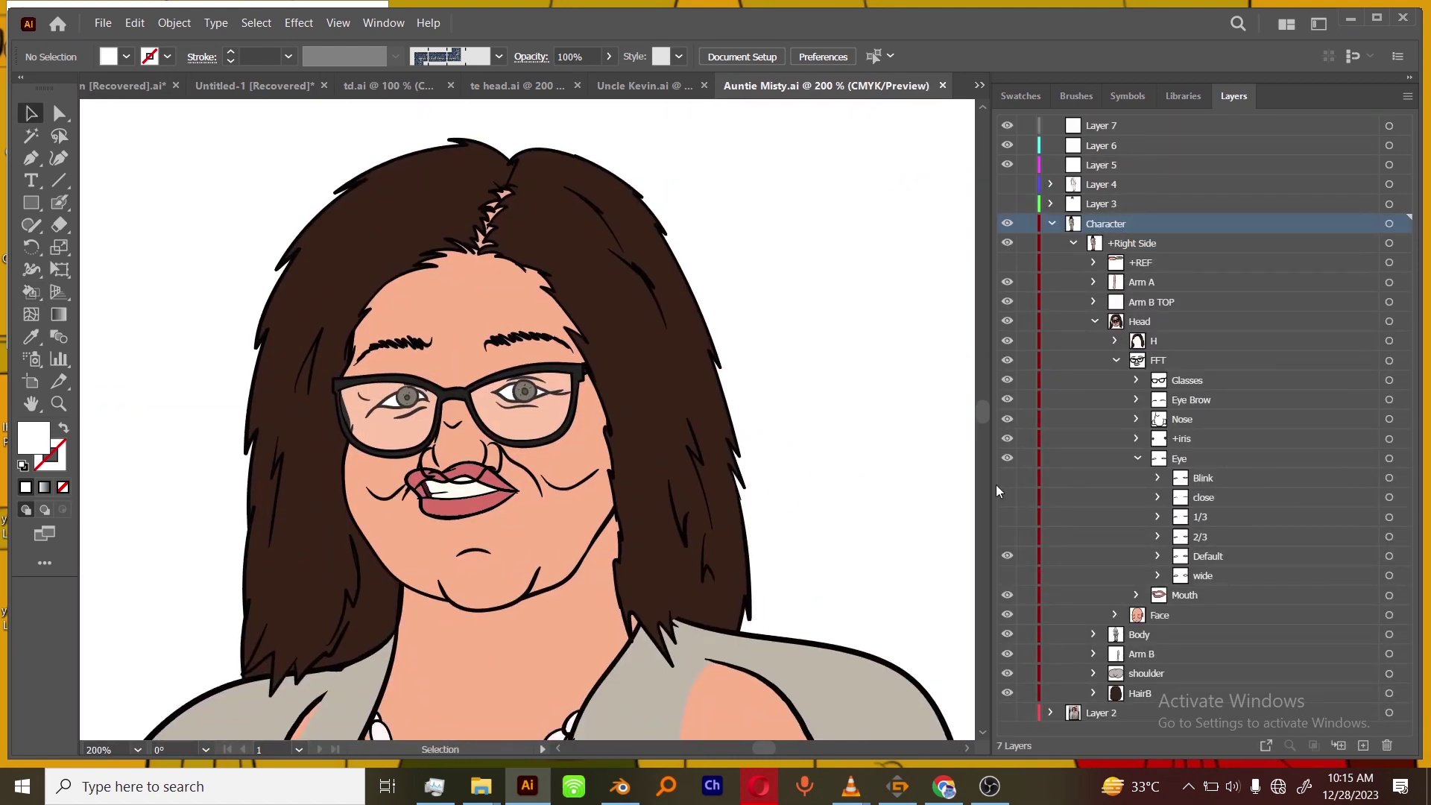
left_click(1137, 458)
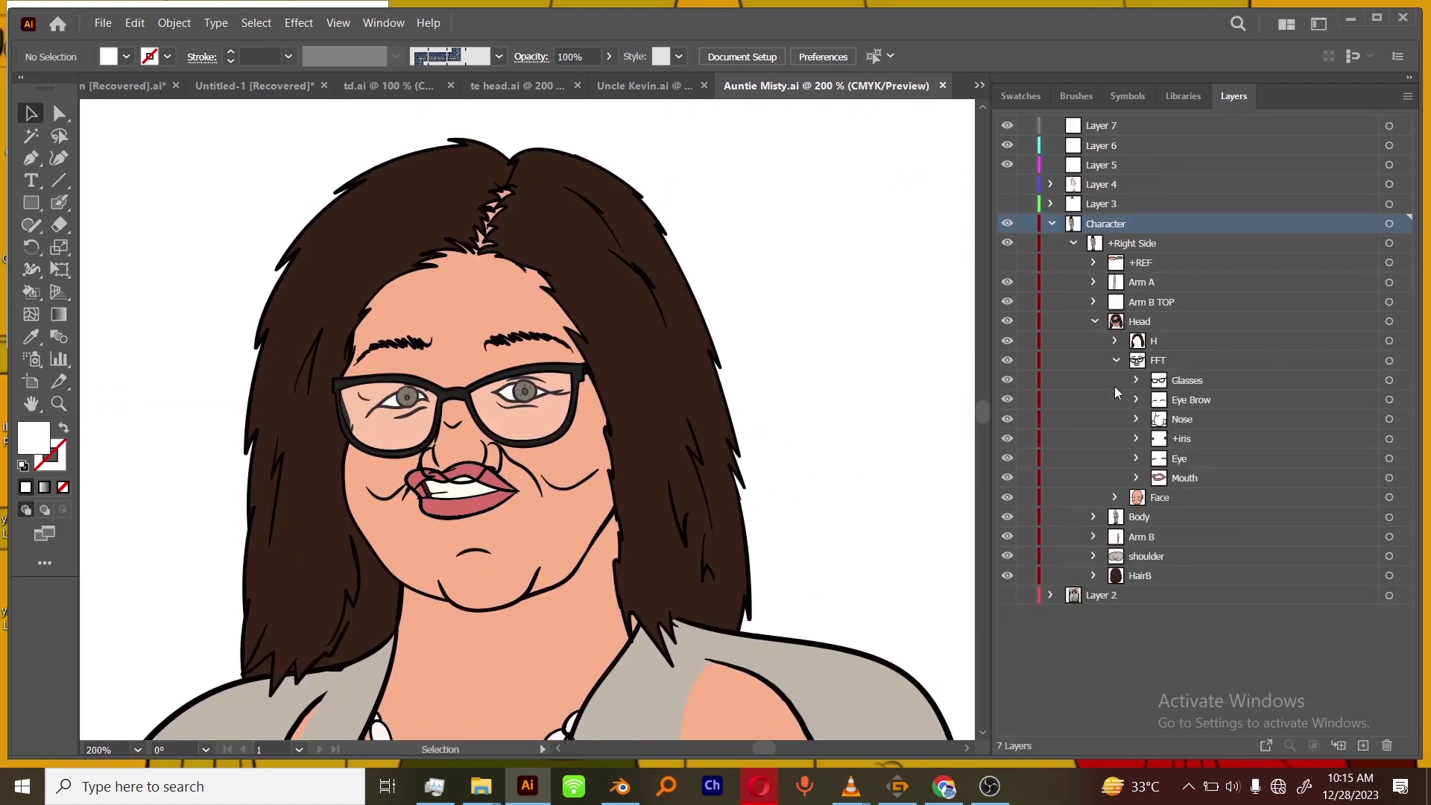
Show the Layer 3 sketch and move the eyebrows down to the sketched position just above the glasses.
left_click(1006, 204)
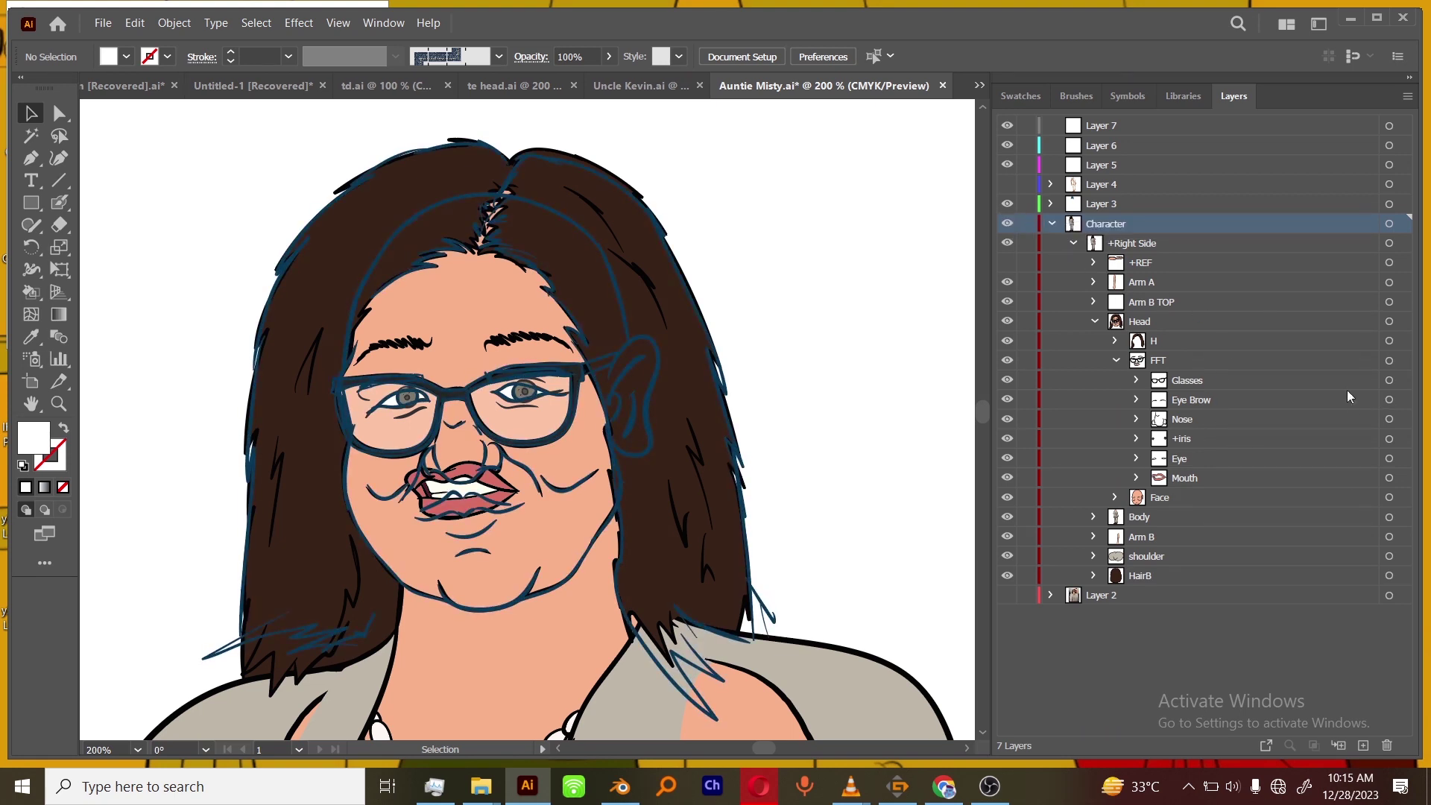
left_click(1388, 400)
left_click_drag(530, 337, 540, 369)
left_click(898, 434)
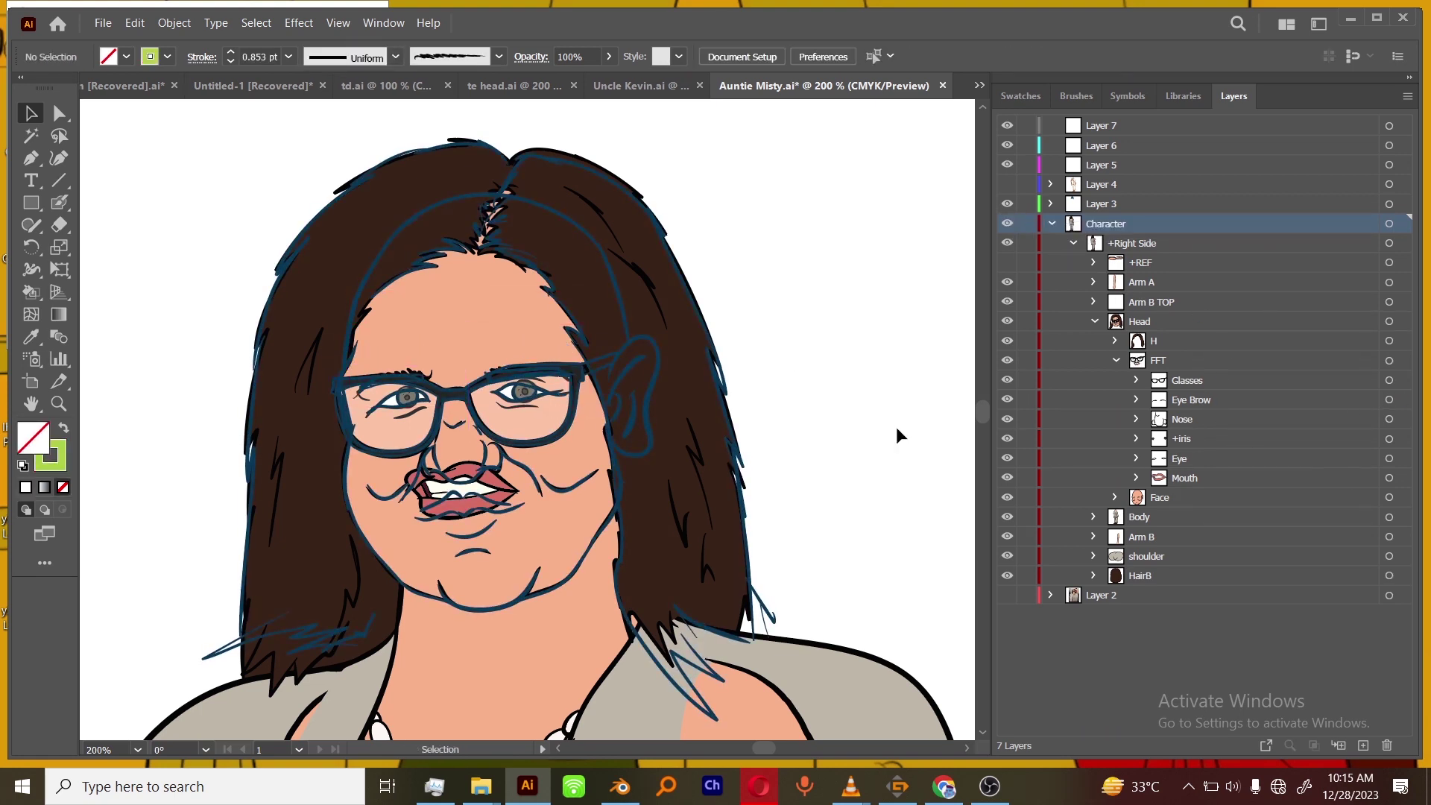
Select the Mouth artwork and move it slightly down to sit lower beneath the nose.
left_click(1389, 478)
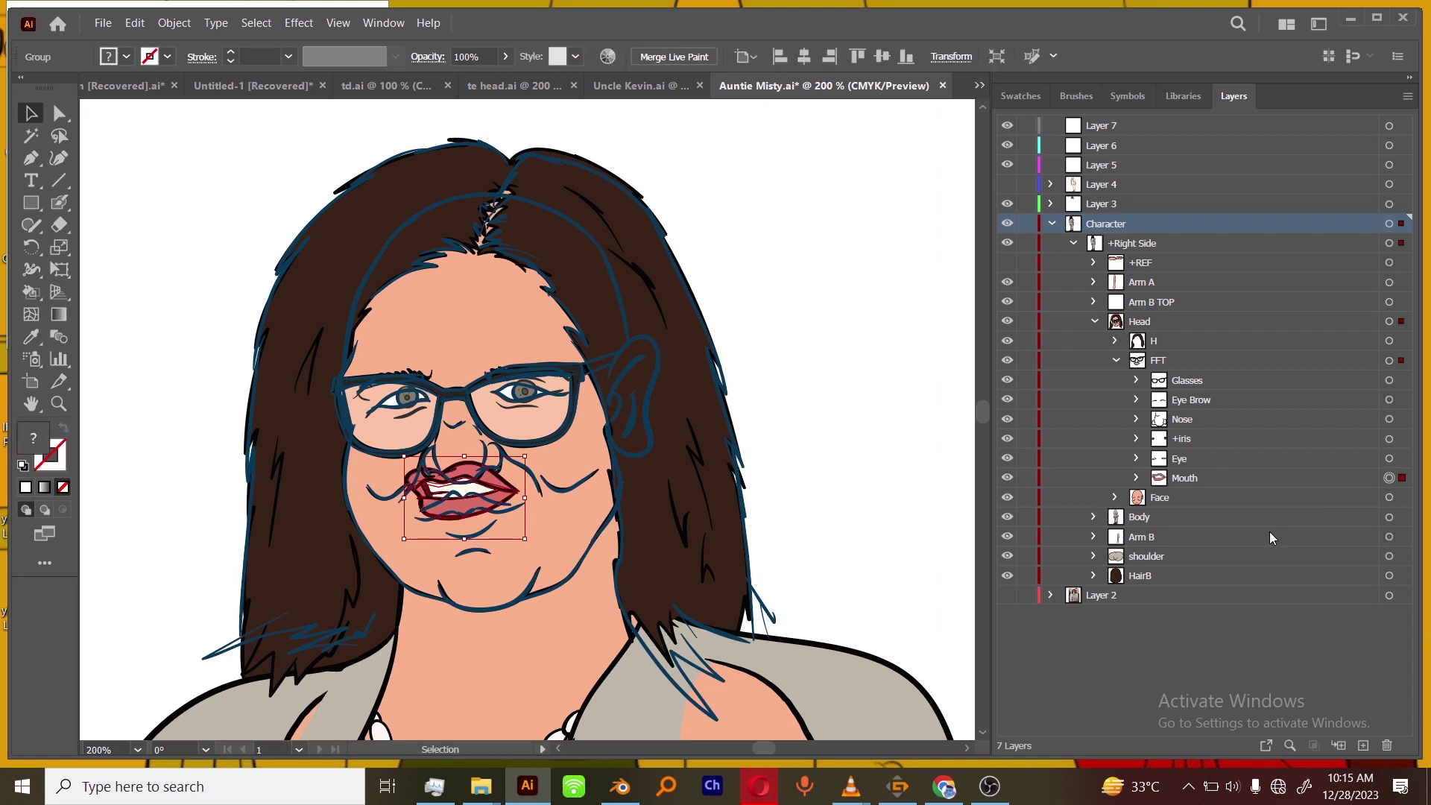
left_click(1389, 400)
left_click(1389, 478)
left_click_drag(520, 501, 526, 530)
left_click(787, 420)
key("ctrl+minus")
key("ctrl+minus")
key("ctrl+plus")
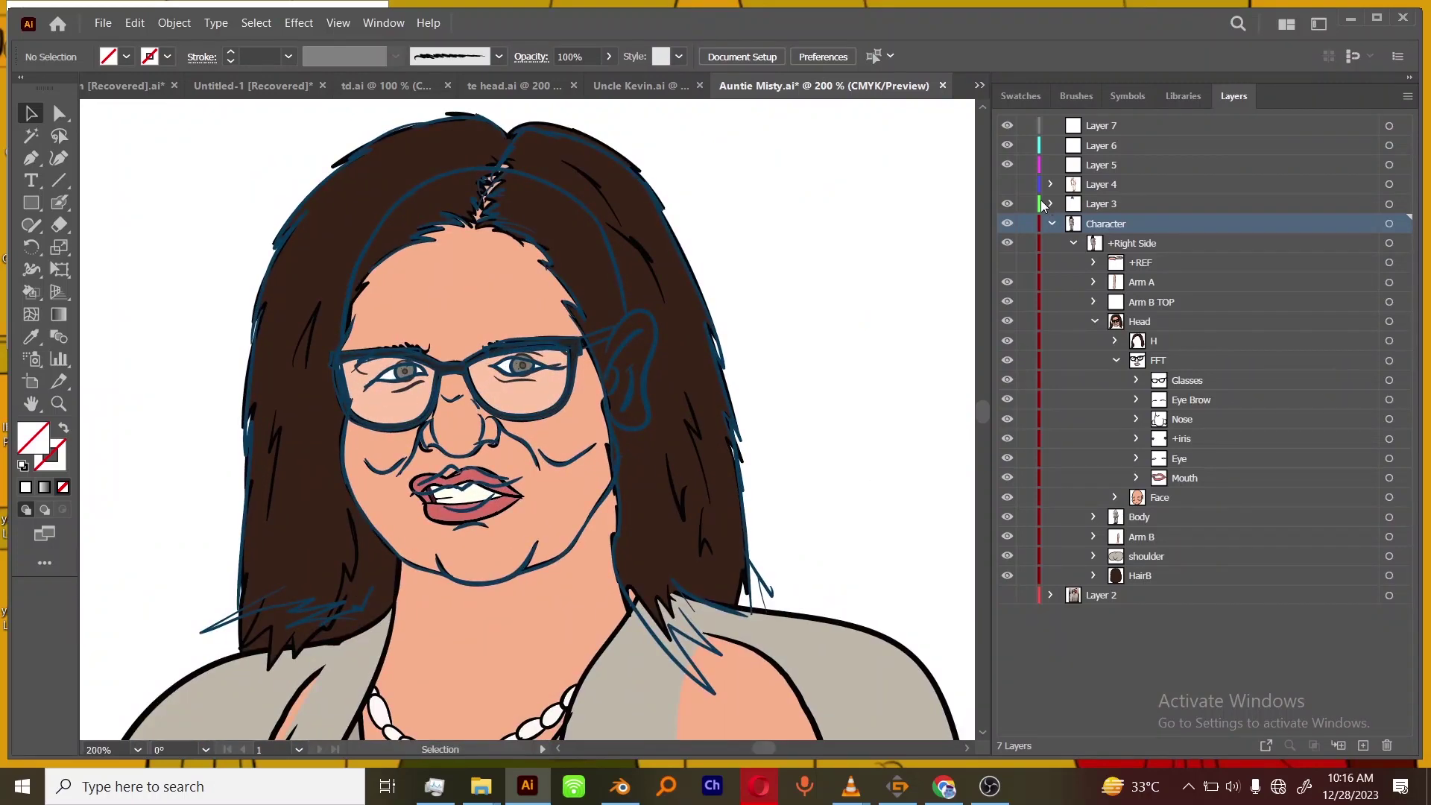
Hide the Layer 3 sketch and save the document.
left_click(1006, 204)
key("ctrl+minus")
key("ctrl+minus")
key("ctrl+minus")
key("ctrl+plus")
key("ctrl+plus")
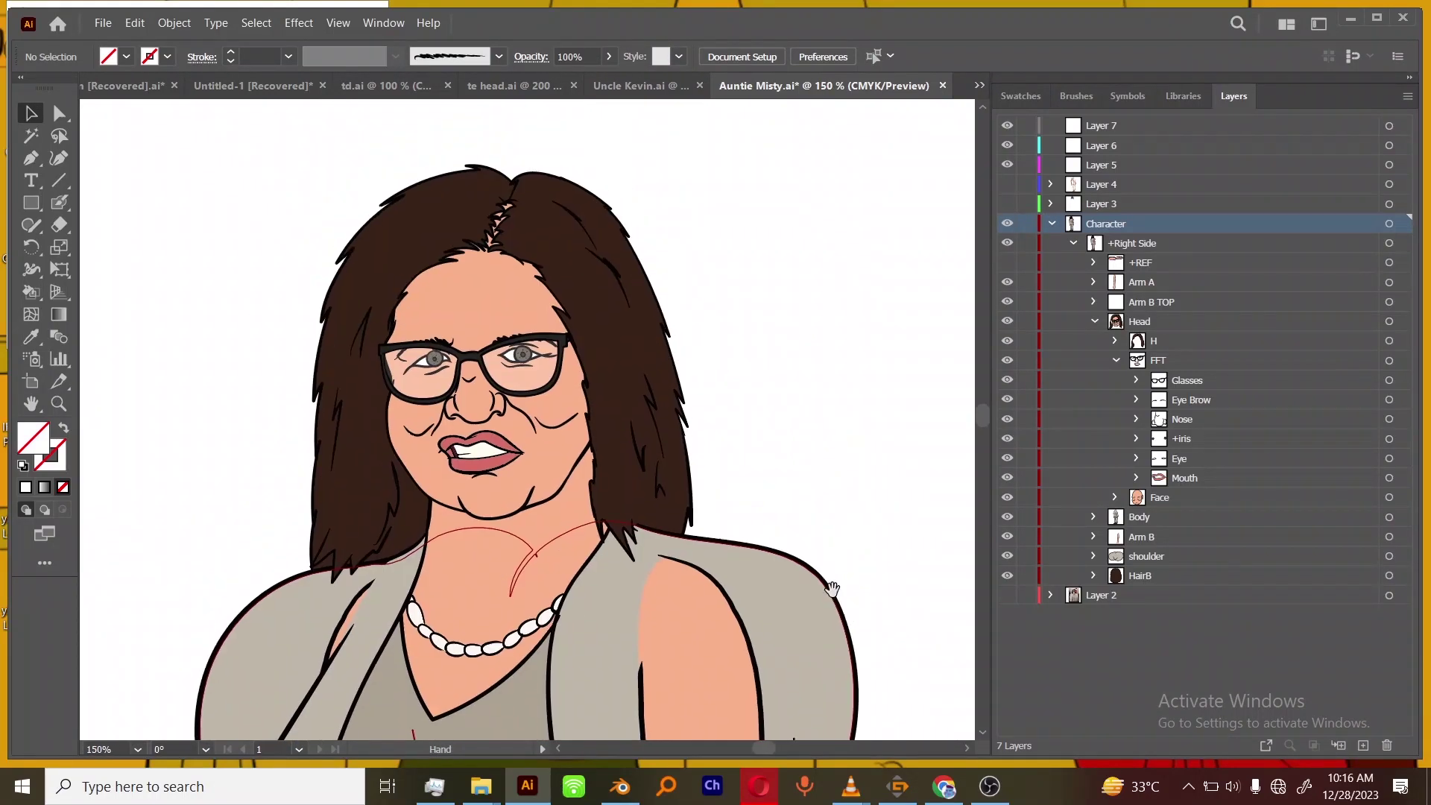
key("ctrl+s")
Examine the assembled figure from head to trousers and collapse the Head sublayer.
key("ctrl+minus")
key("ctrl+minus")
key("ctrl+plus")
left_click_drag(826, 609, 813, 527)
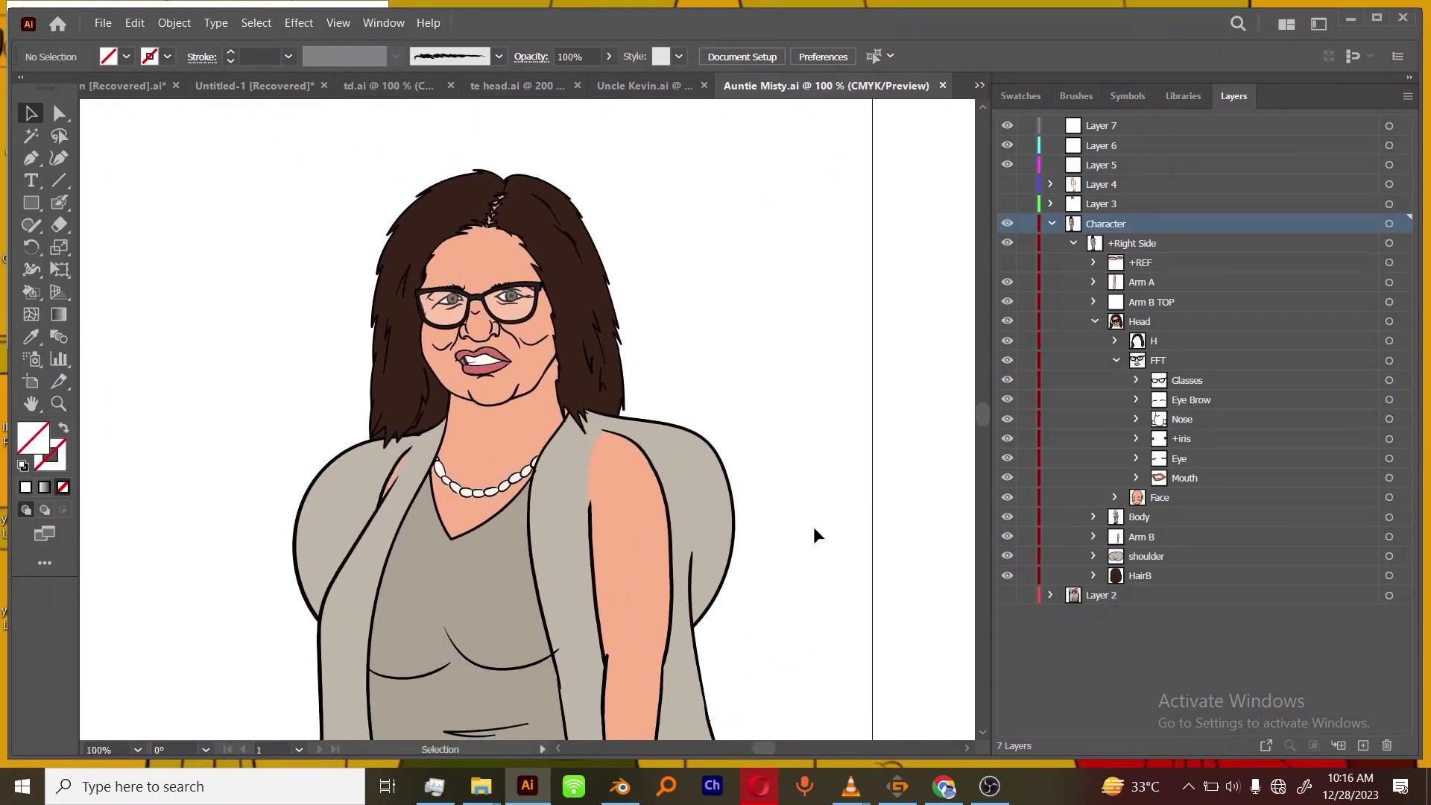
left_click_drag(822, 672, 815, 604)
key("ctrl+minus")
key("ctrl+minus")
key("ctrl+minus")
key("ctrl+plus")
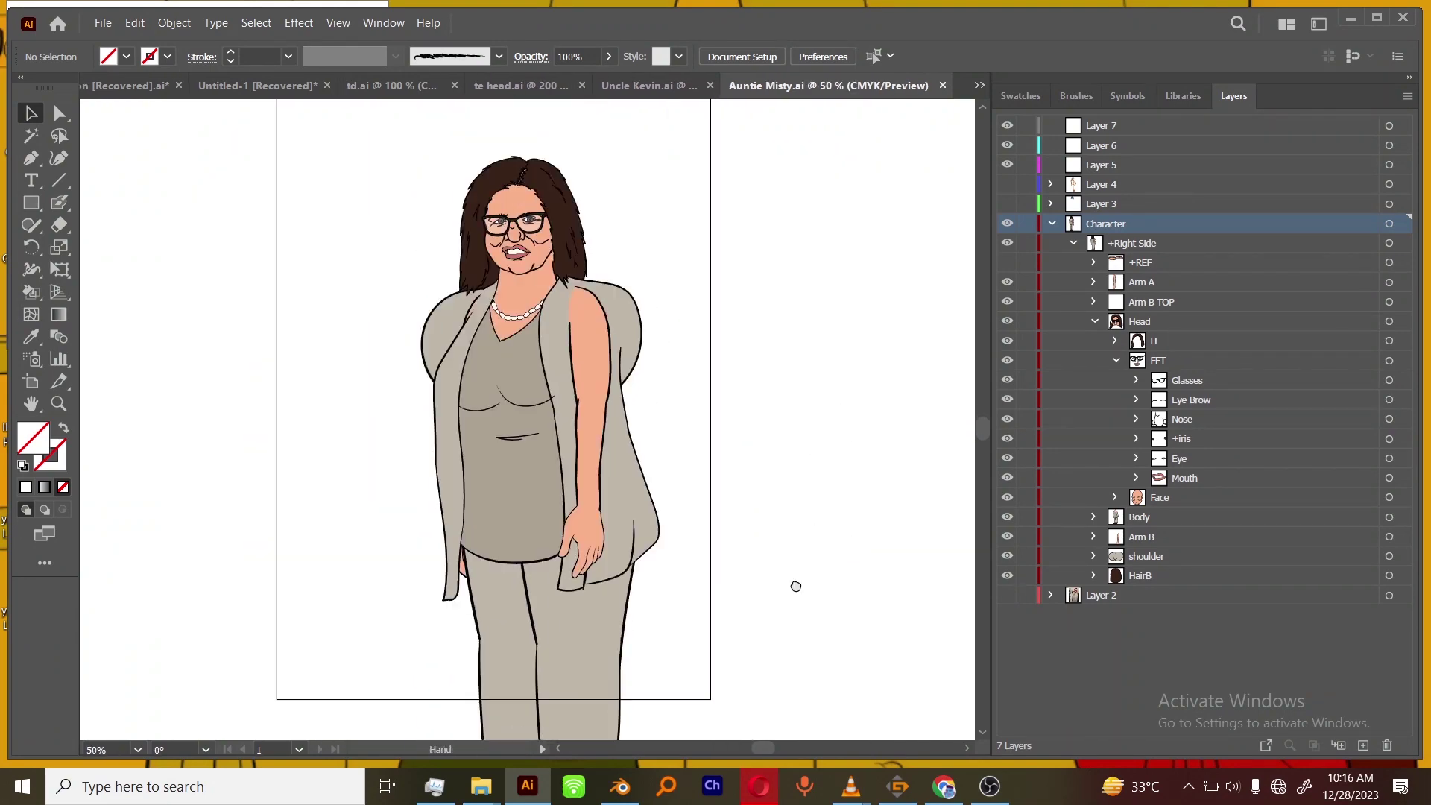
key("ctrl+plus")
left_click(1095, 321)
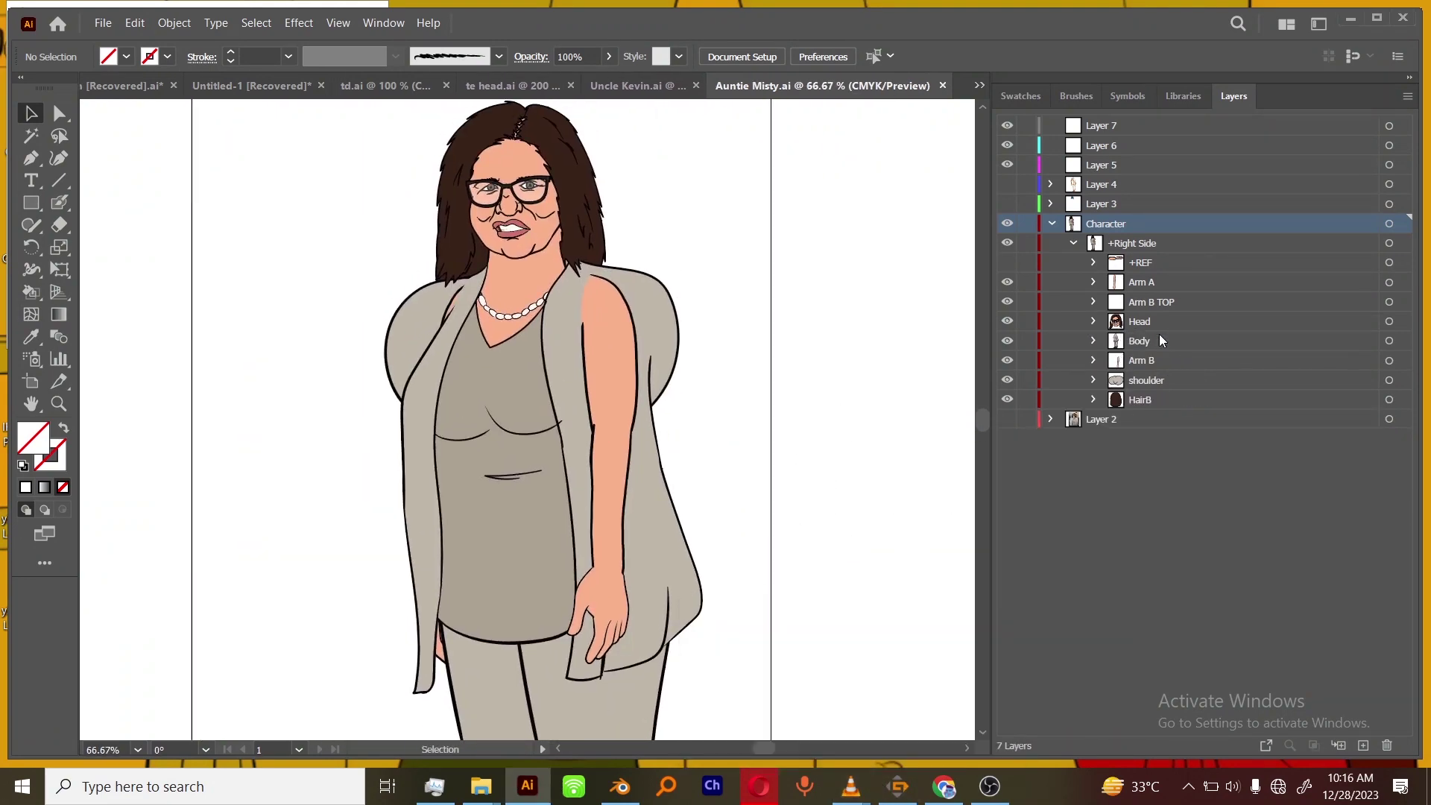
Move the Arm A artwork sideways toward the outer edge of the vest.
left_click(1140, 263)
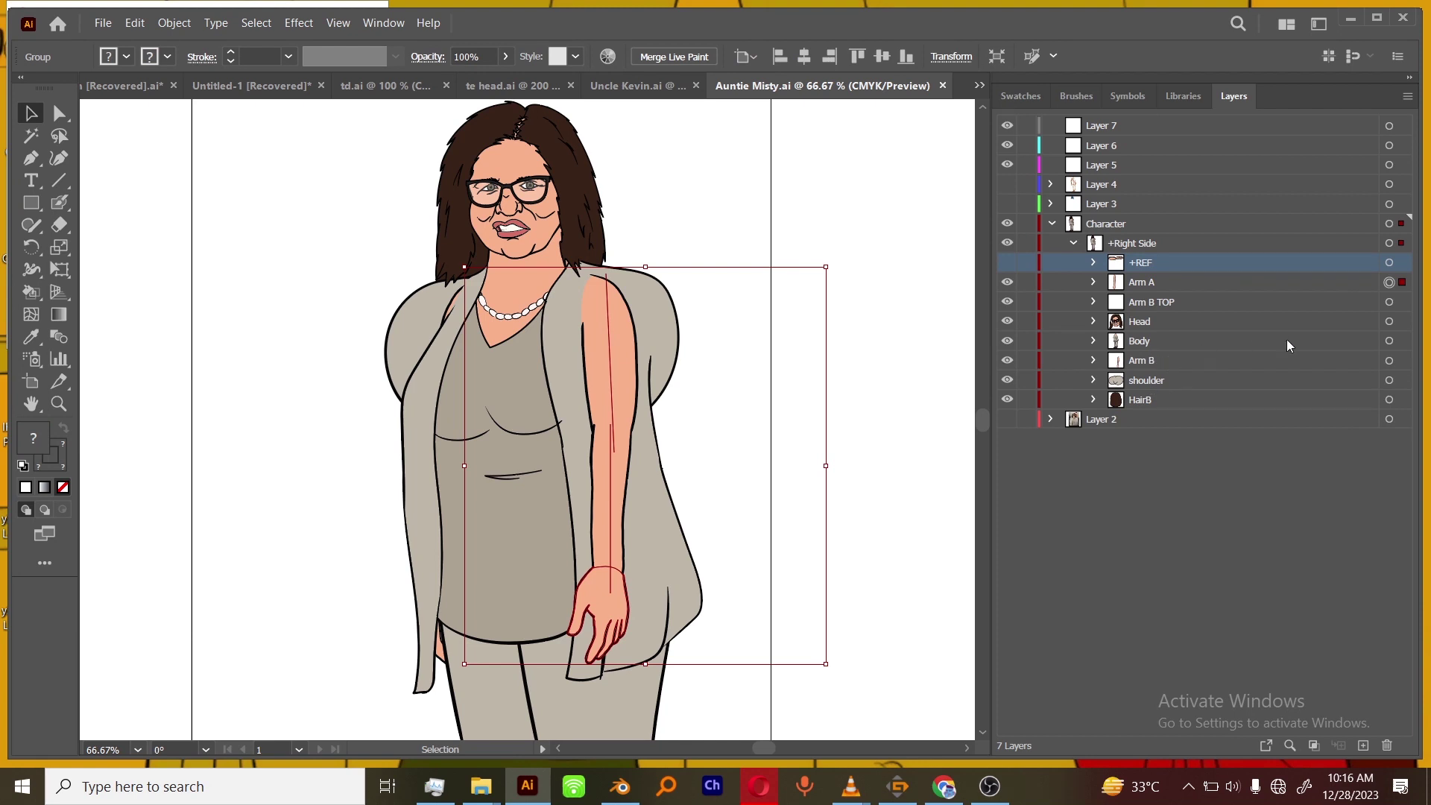
left_click_drag(616, 409, 650, 441)
key("ctrl+z")
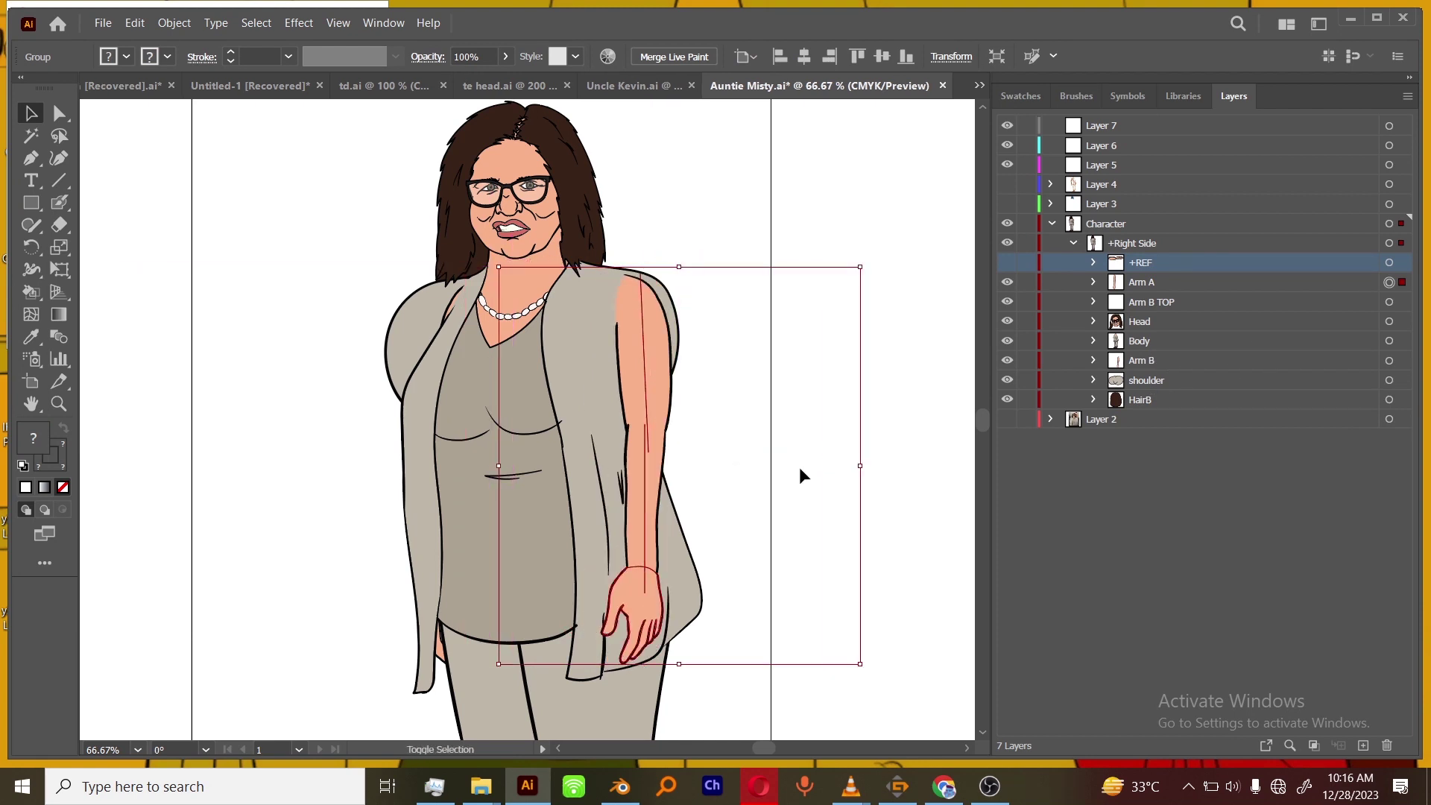
left_click(918, 477)
key("ctrl+minus")
key("ctrl+minus")
key("ctrl+minus")
key("ctrl+plus")
key("ctrl+plus")
key("ctrl+minus")
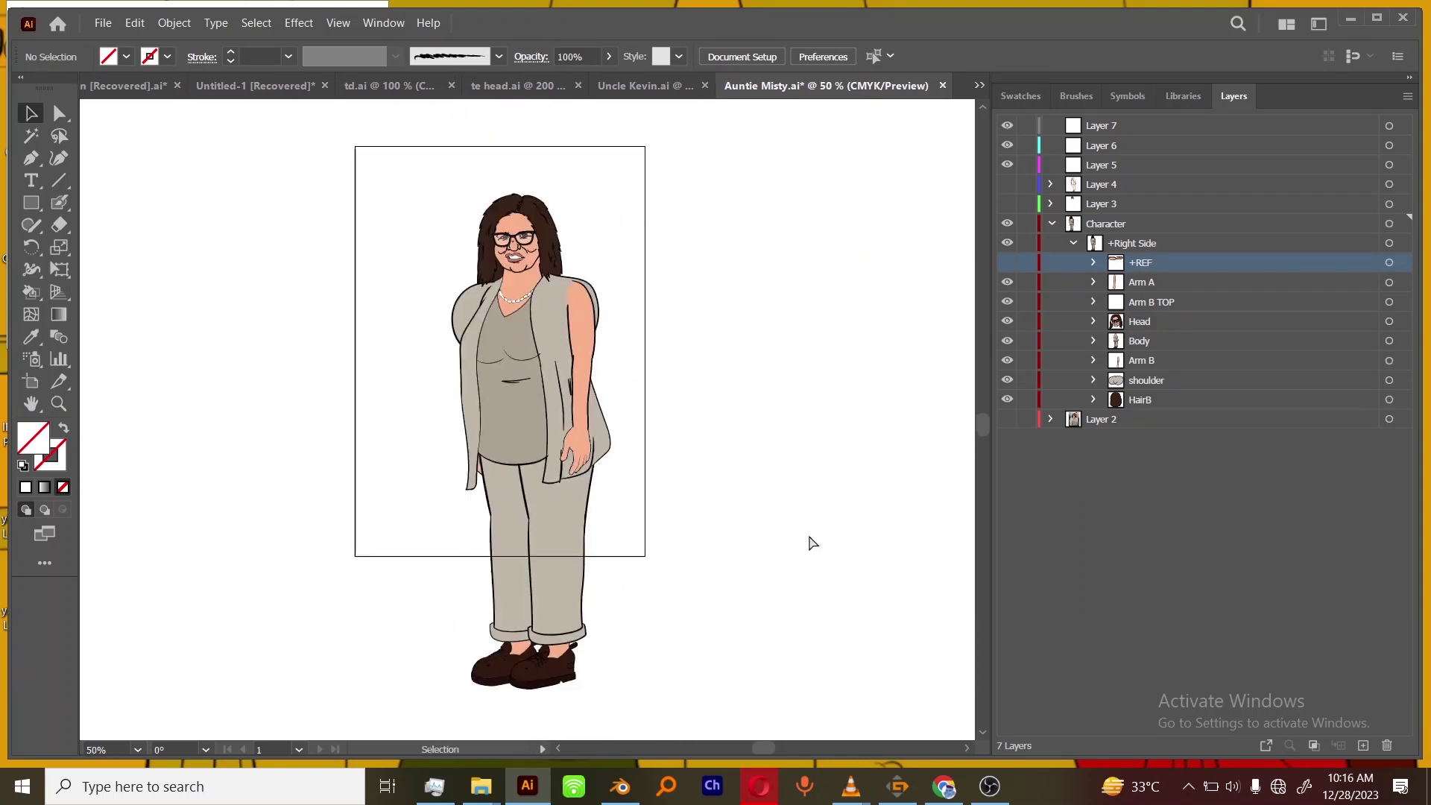
key("ctrl+plus")
Make all the hidden arm poses inside the Arm B TOP sublayer visible.
left_click(1388, 282)
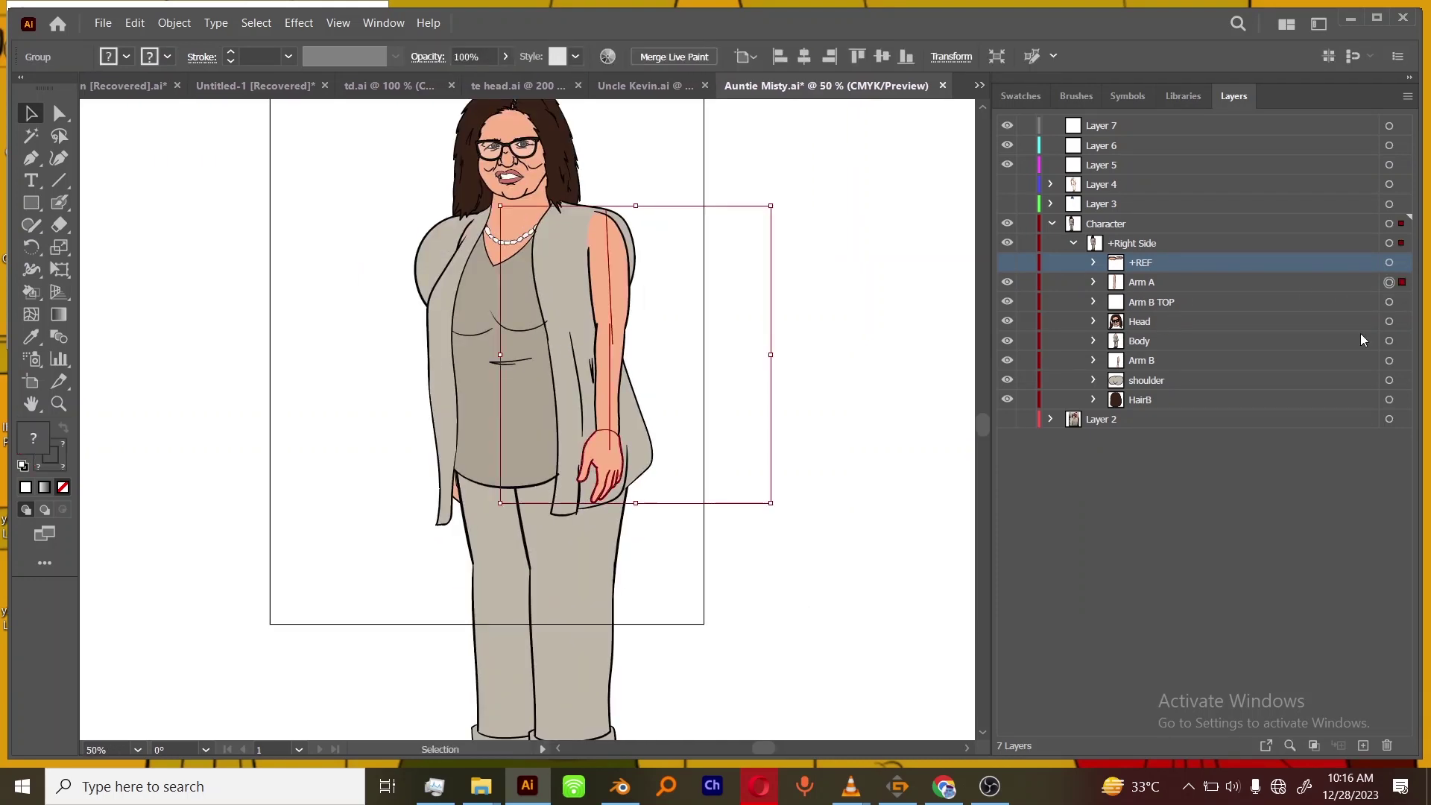
left_click(1092, 302)
left_click_drag(1007, 340, 1007, 419)
left_click(1093, 302)
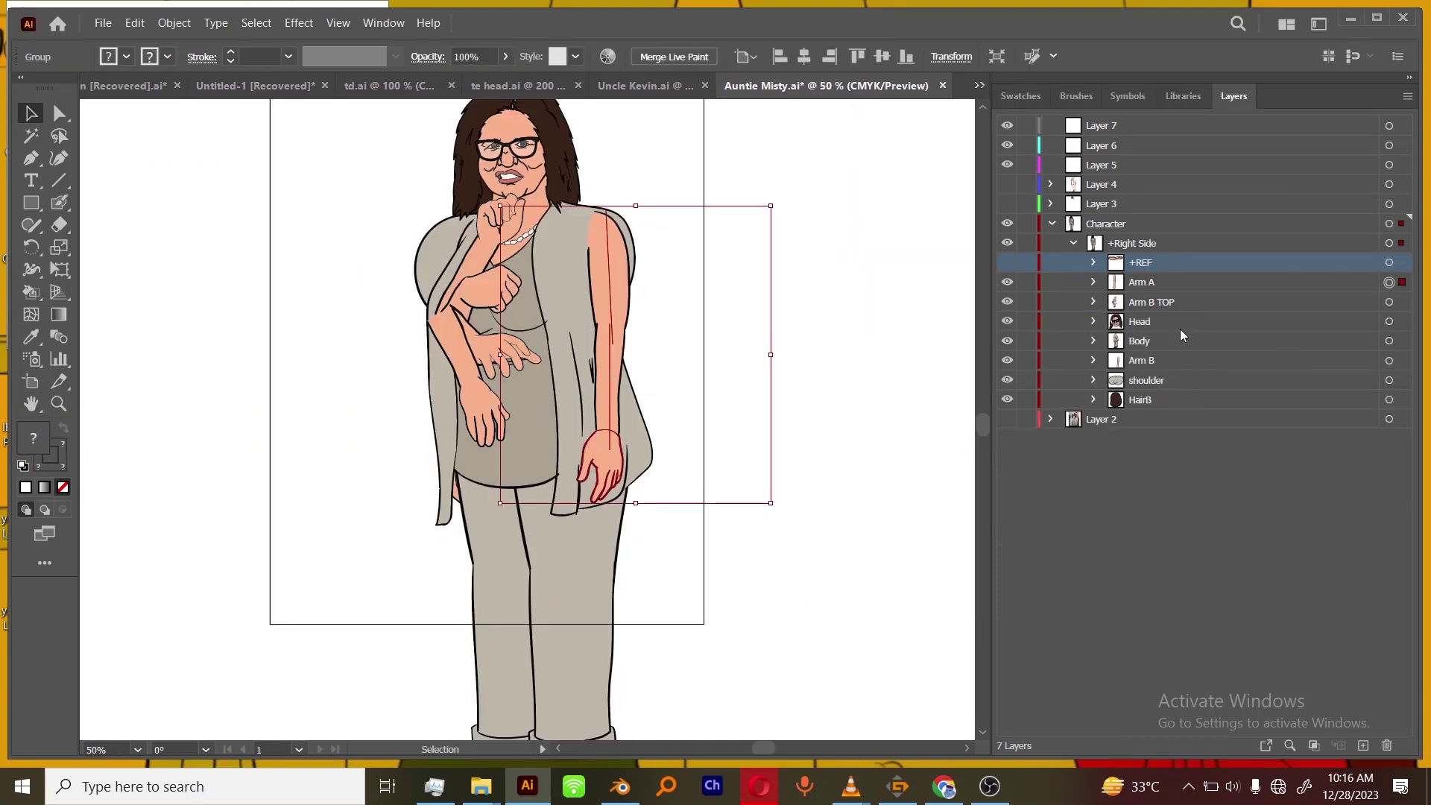
Stretch Arm A, Arm B TOP and Arm B together slightly wider and reposition them on the body.
left_click(1389, 302, "shift")
left_click(1389, 360, "shift")
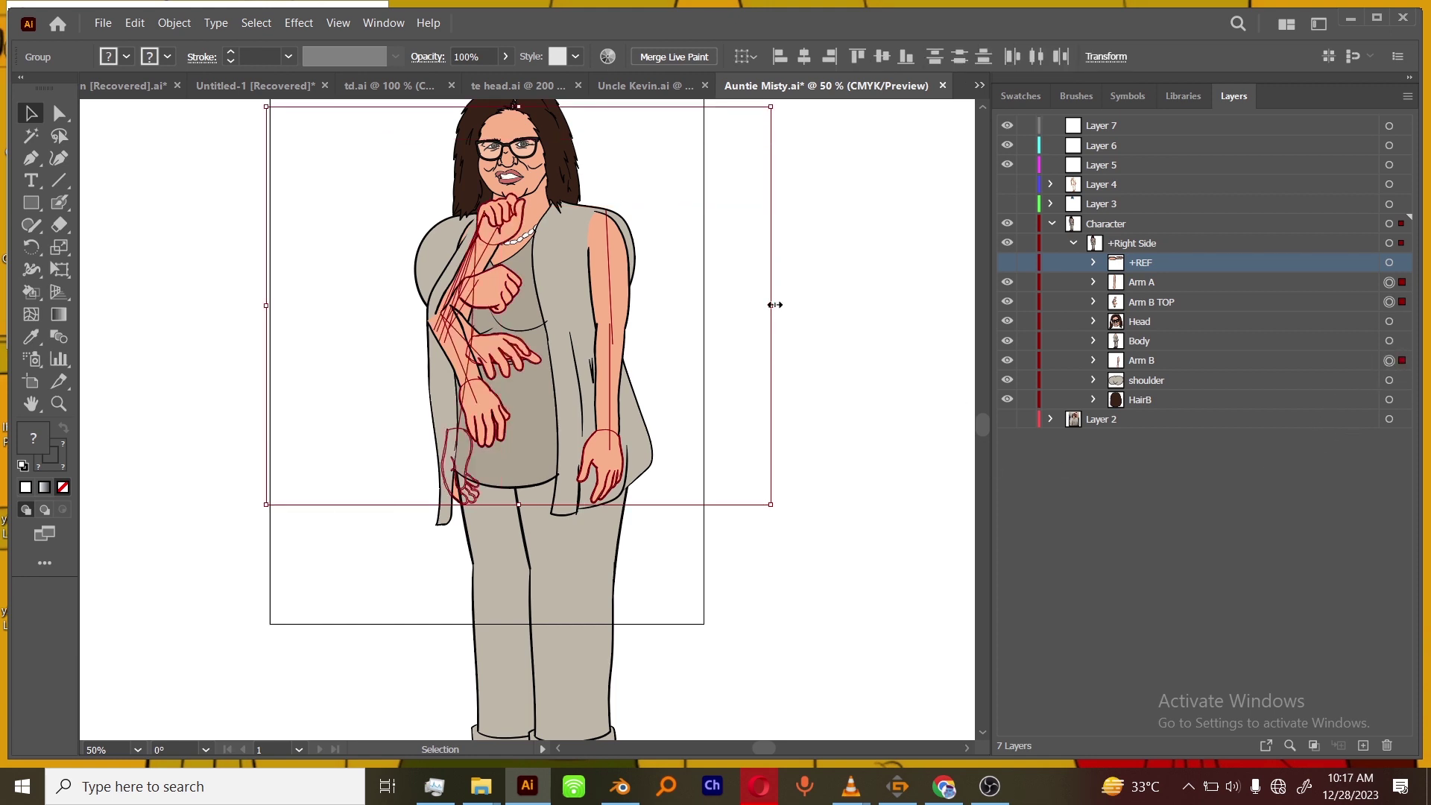
left_click_drag(775, 305, 800, 307)
left_click_drag(632, 354, 613, 347)
left_click(750, 315)
key("ctrl+minus")
key("ctrl+minus")
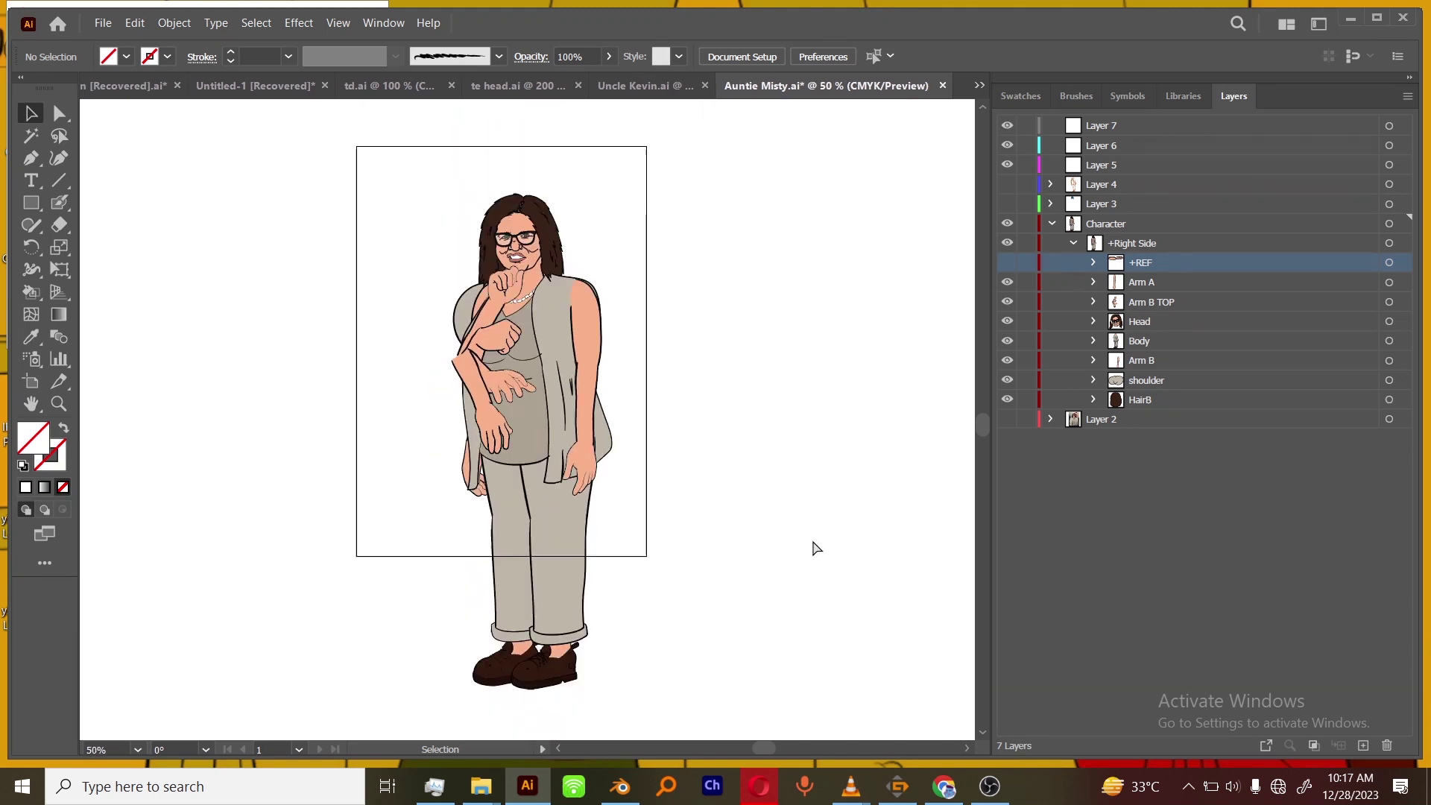
key("ctrl+plus")
key("ctrl+plus")
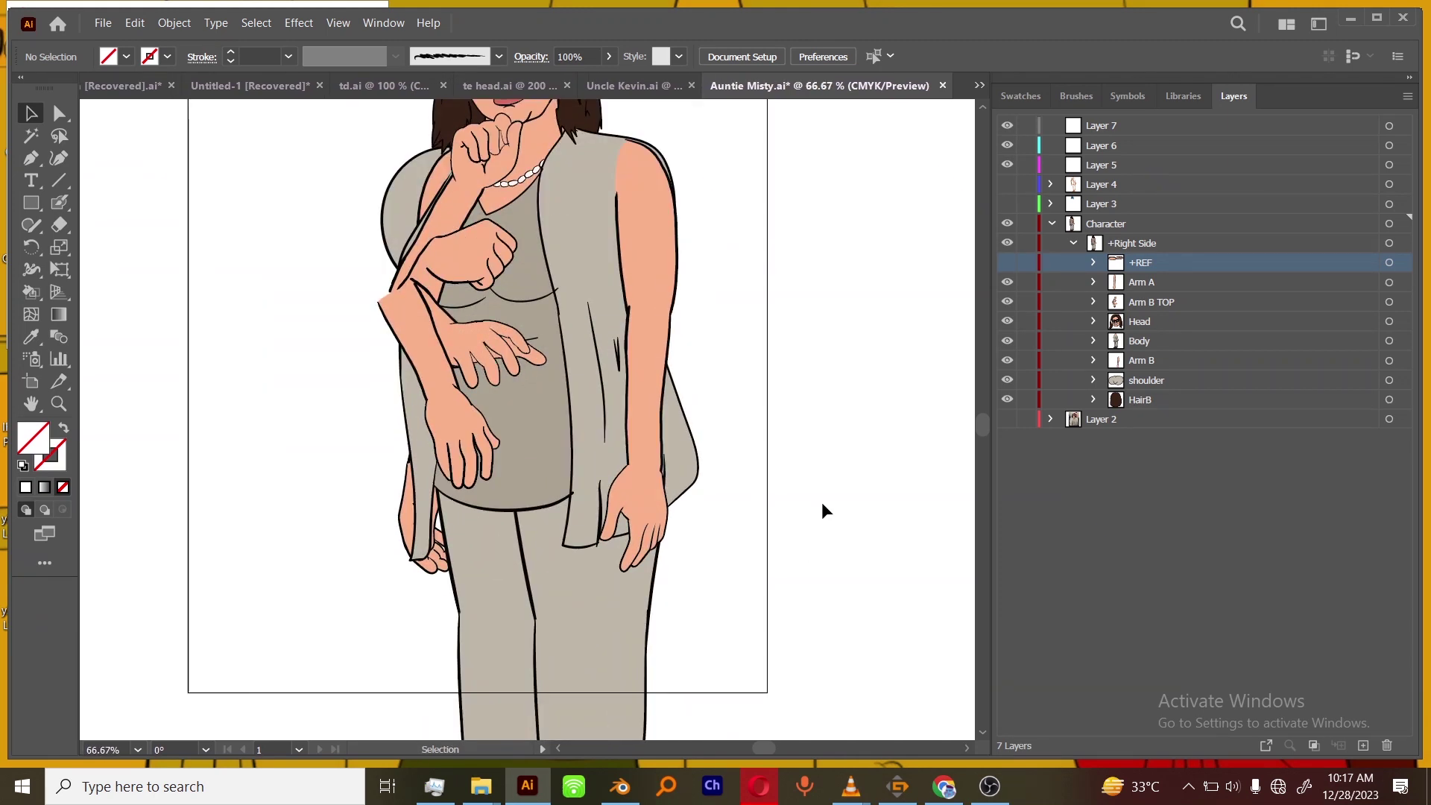
Move Arm B TOP and Arm B together outward, away from the torso.
left_click(1389, 301)
left_click(1389, 360, "shift")
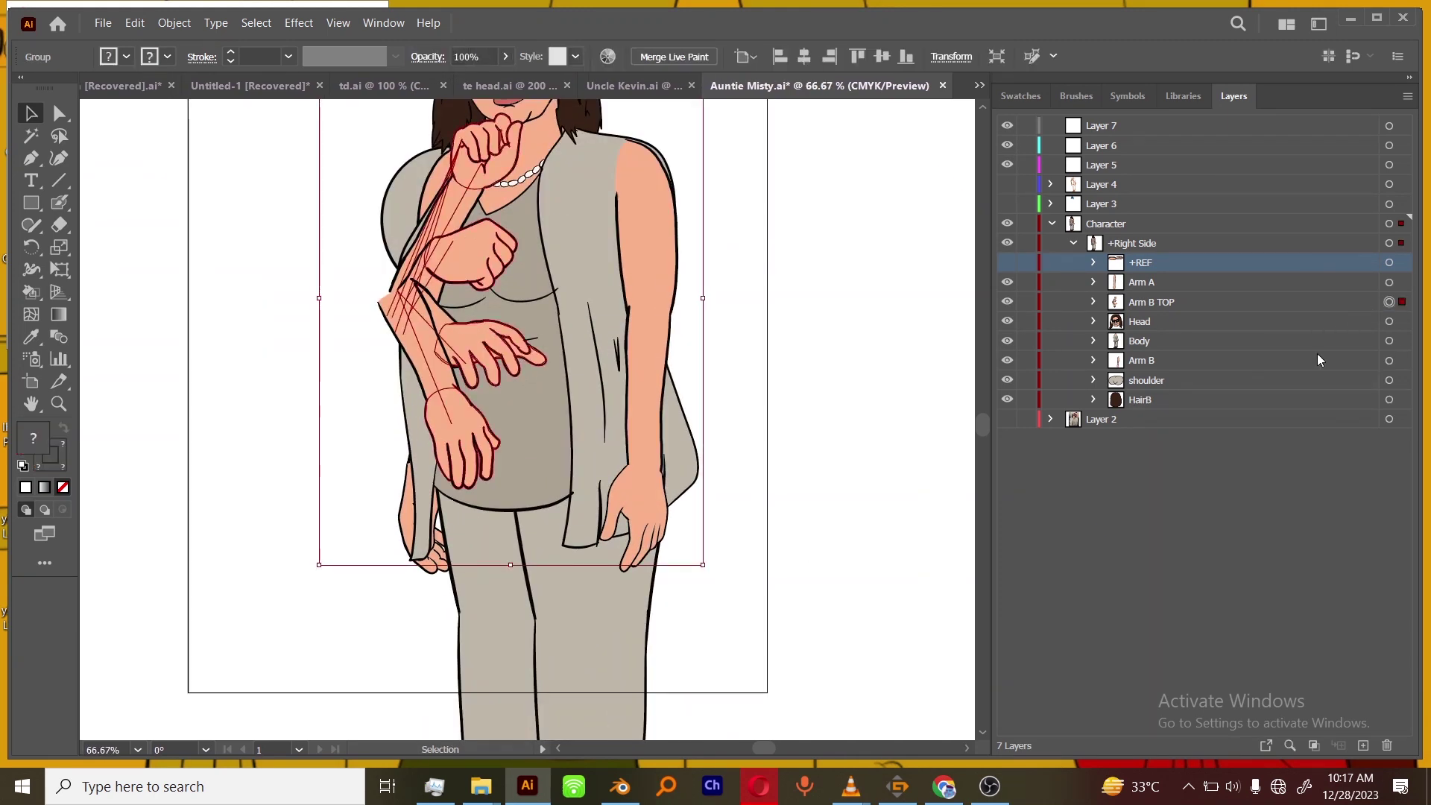
mouse_move(438, 447)
left_mouse_down()
mouse_move(401, 456)
mouse_move(415, 448)
left_mouse_up()
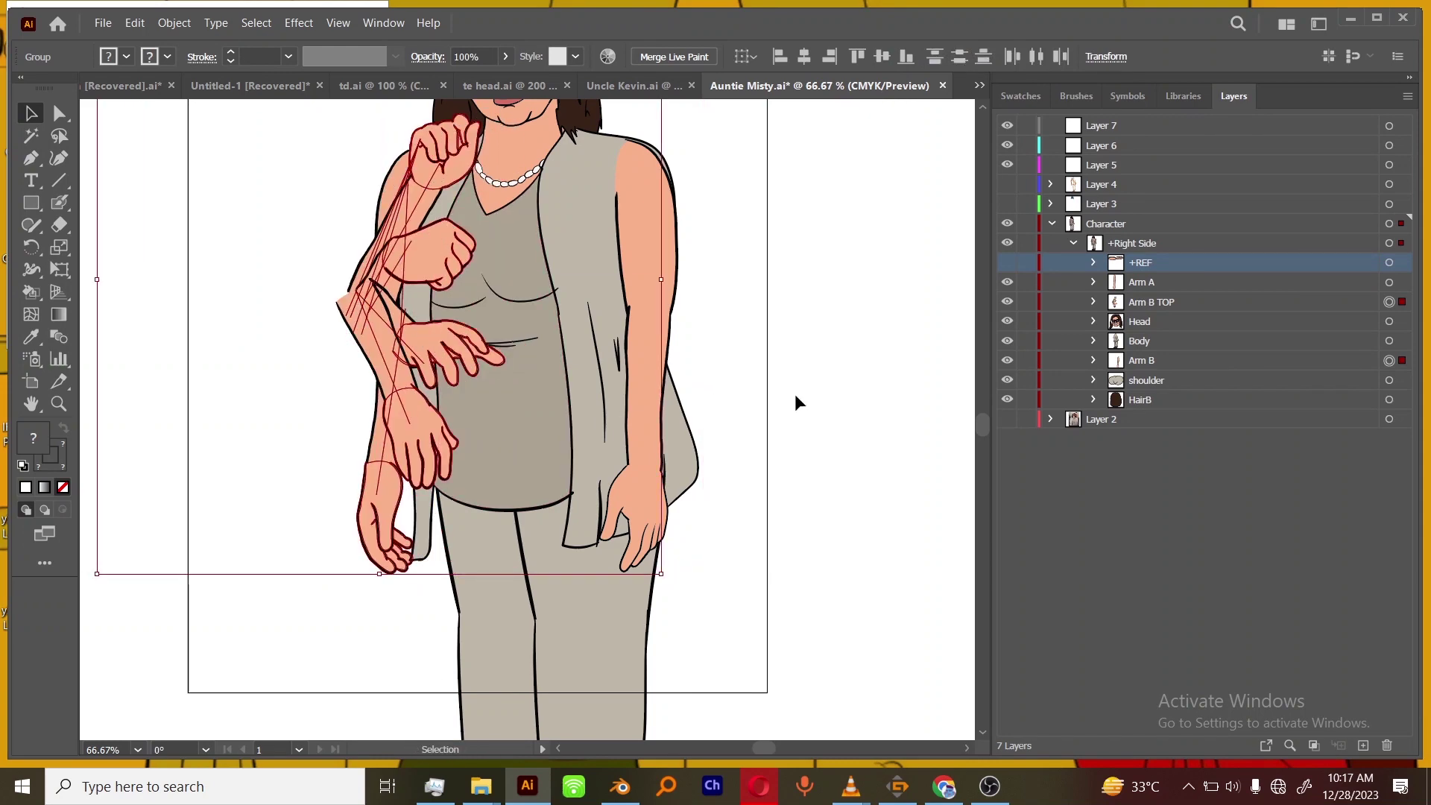
left_click(881, 445)
key("ctrl+minus")
key("ctrl+minus")
left_click_drag(786, 568, 790, 534)
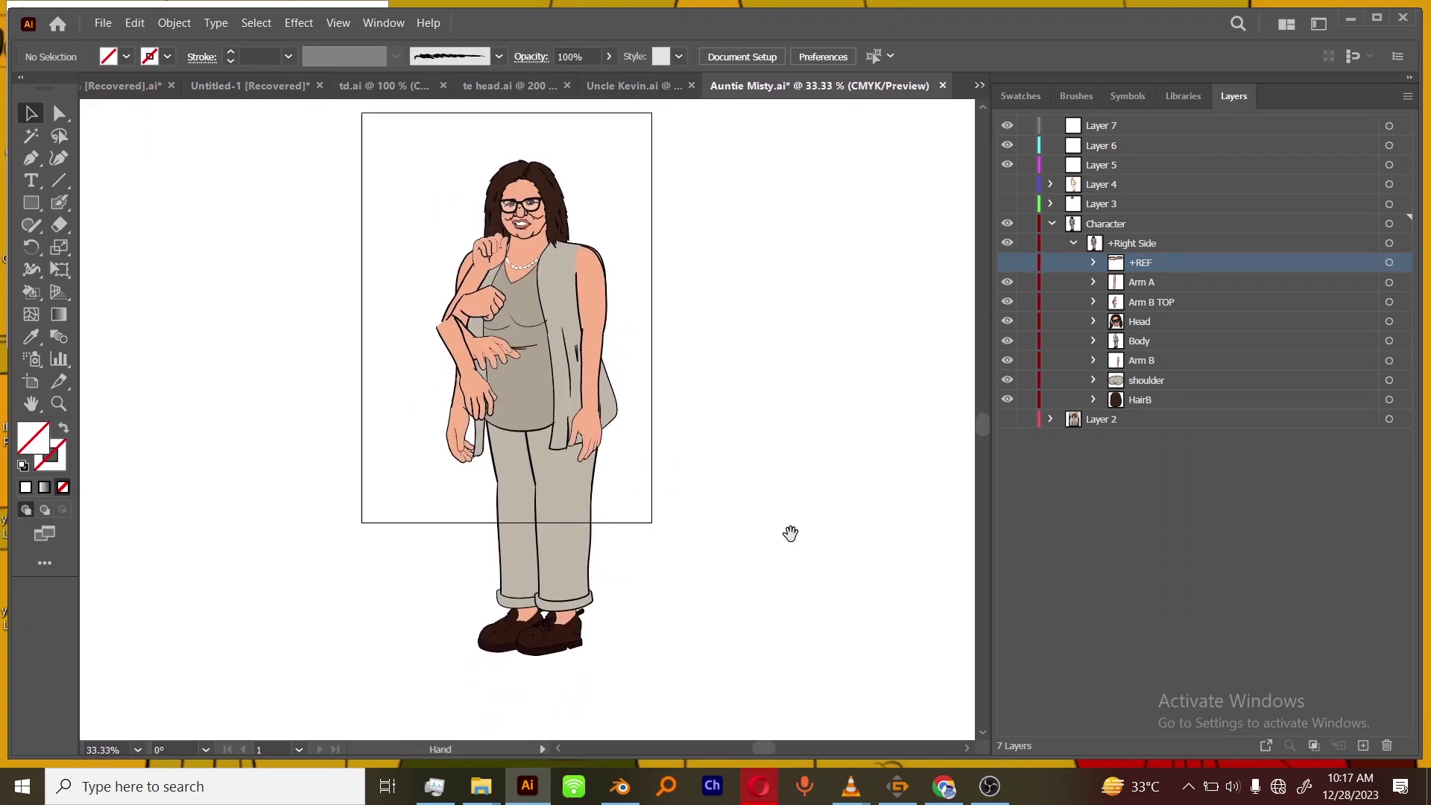
key("ctrl+plus")
key("ctrl+plus")
left_click_drag(824, 405, 811, 565)
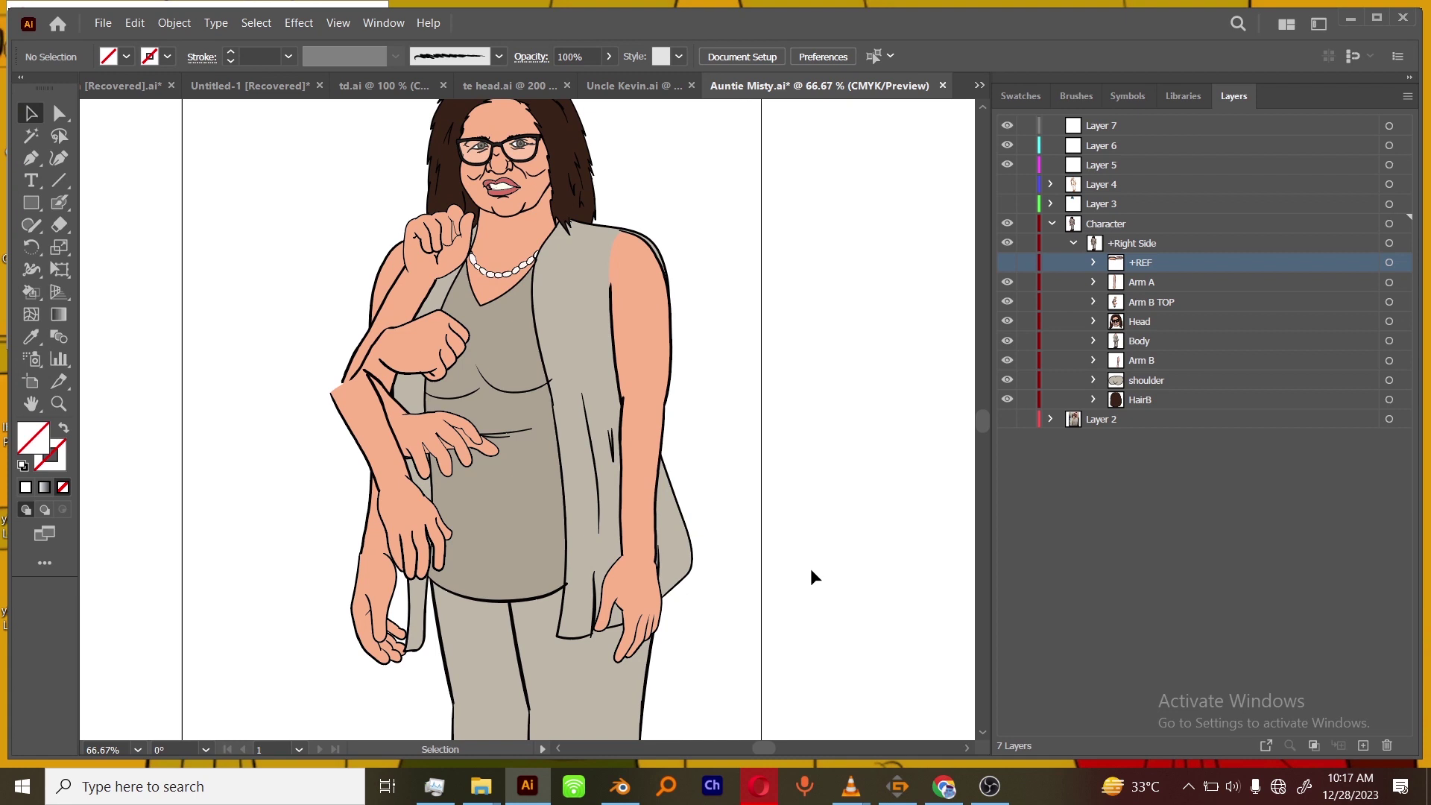
Undo the repositioning and widening of the arms while keeping the Arm B TOP poses shown.
key("ctrl+z")
key("ctrl+z")
key("ctrl+z")
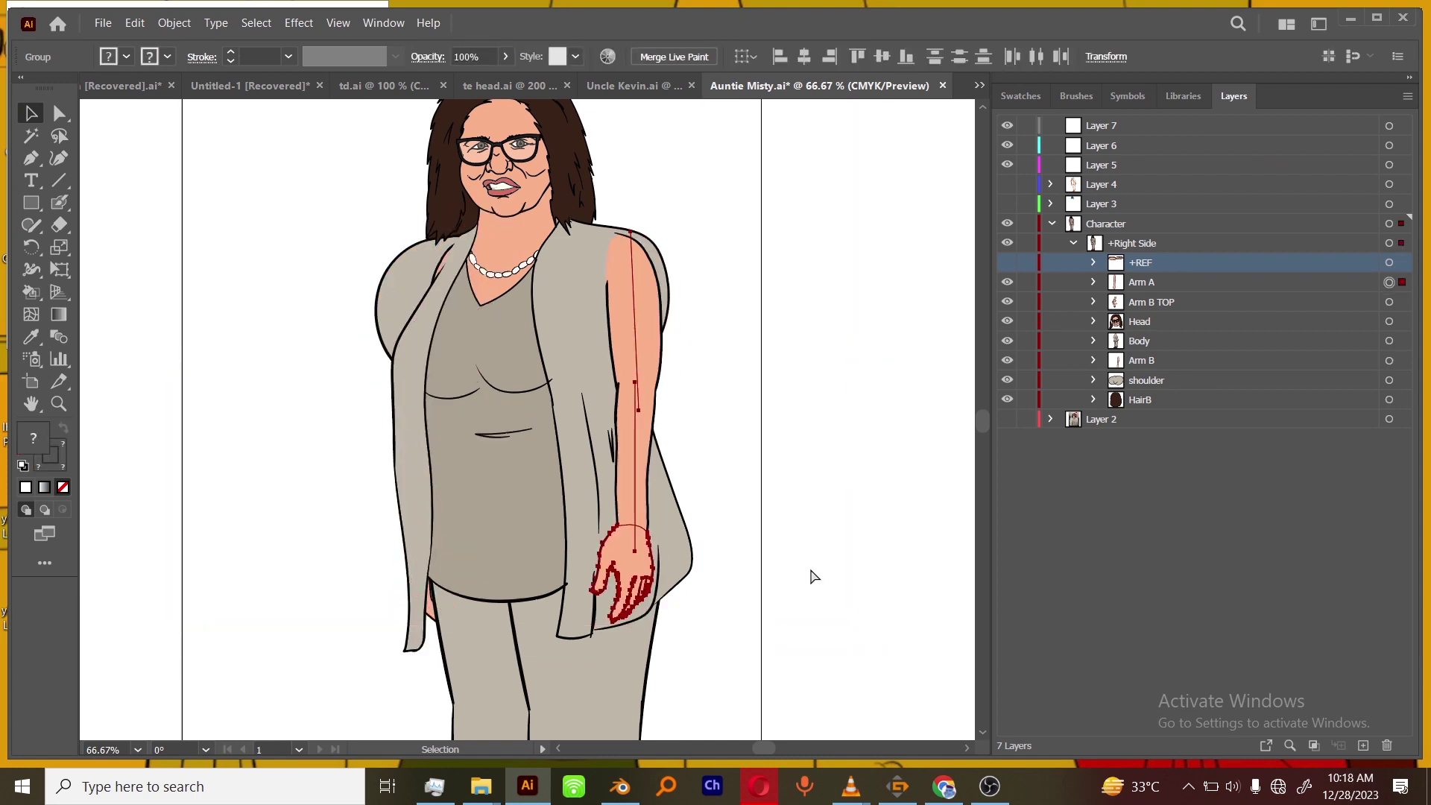
key("ctrl+shift+z")
key("ctrl+shift+z")
key("ctrl+shift+z")
left_click(889, 497)
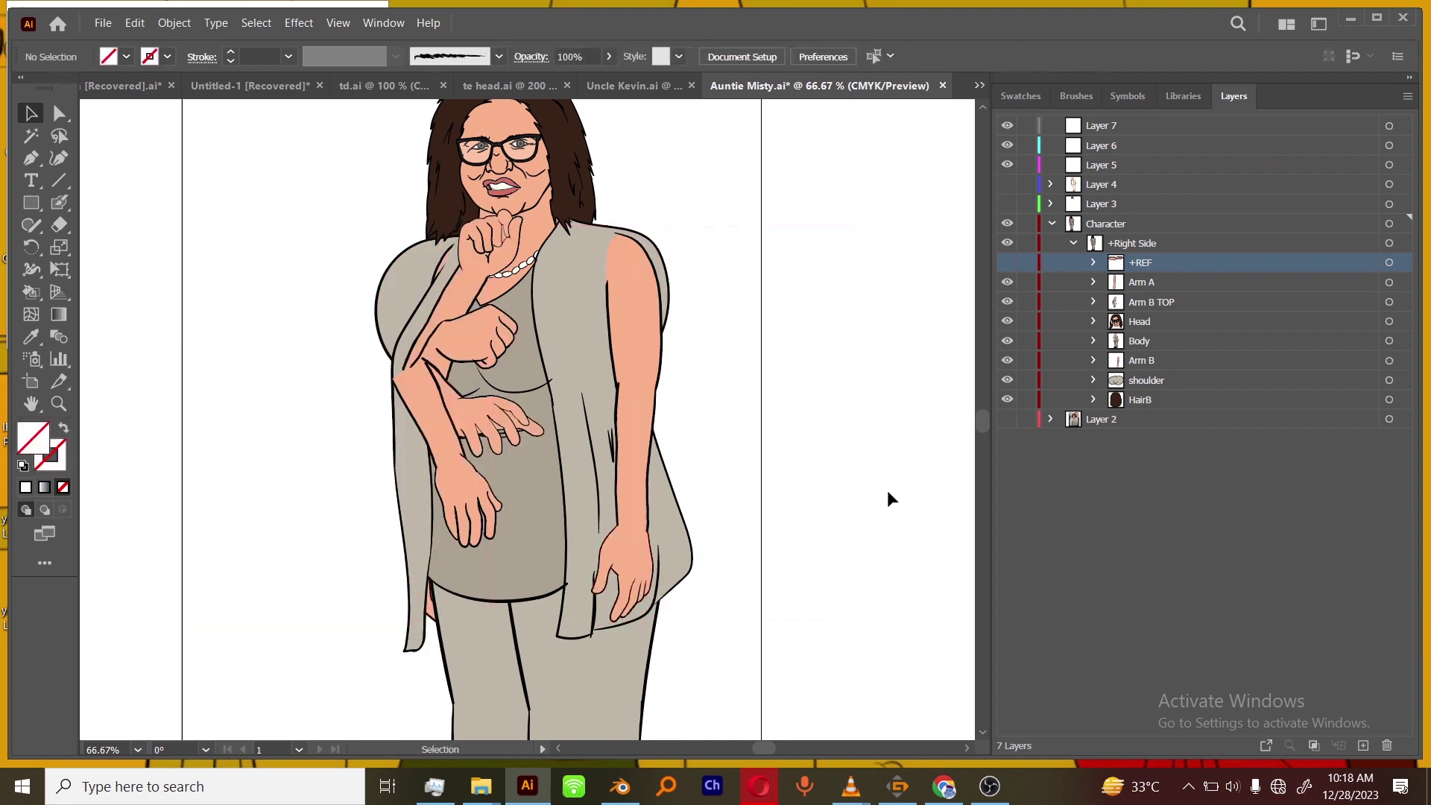
Show the +REF sublayer's arm shapes beside the figure and briefly toggle Layer 2's visibility.
left_click(1007, 263)
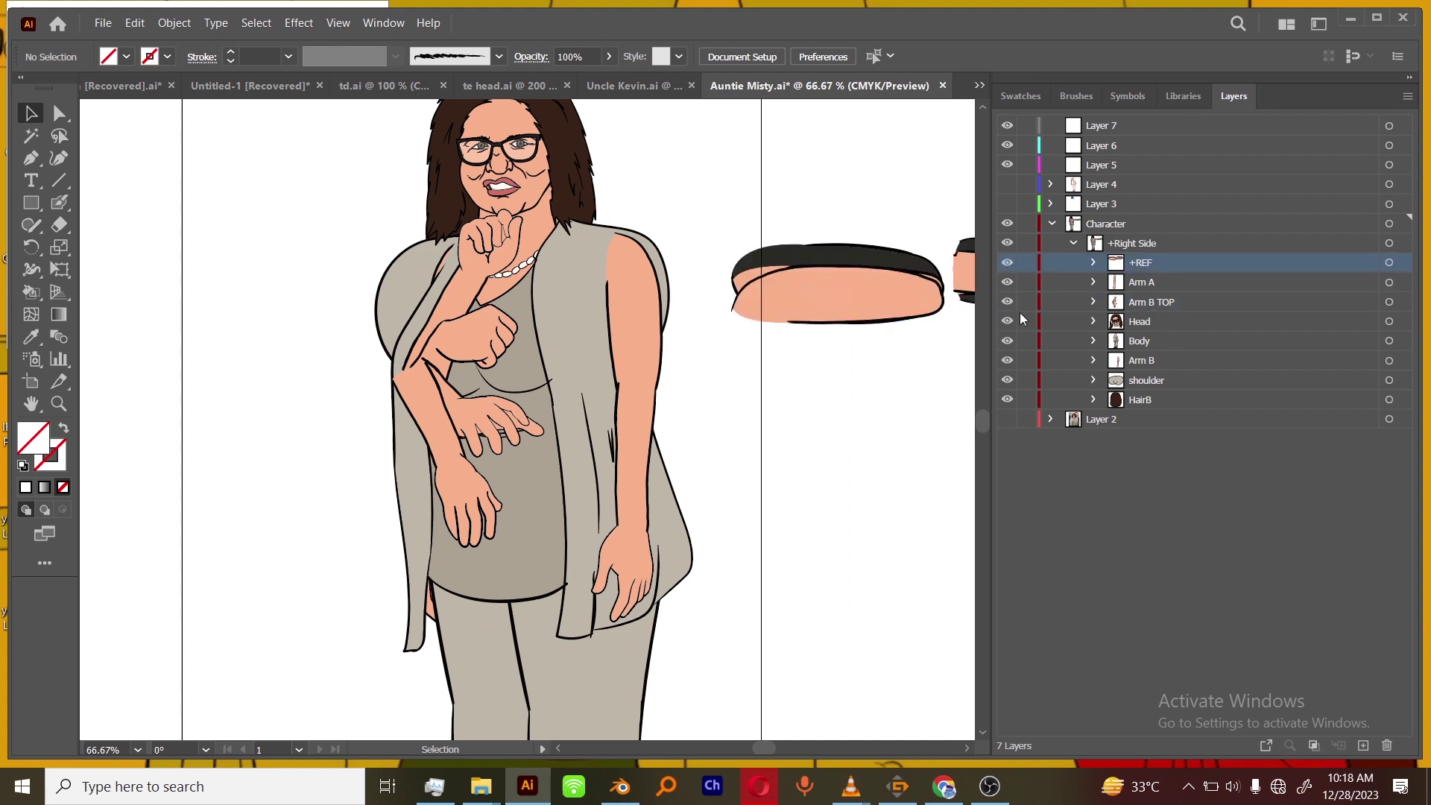
scroll(869, 473, "right", 3)
scroll(869, 472, "up", 1)
scroll(808, 556, "right", 2)
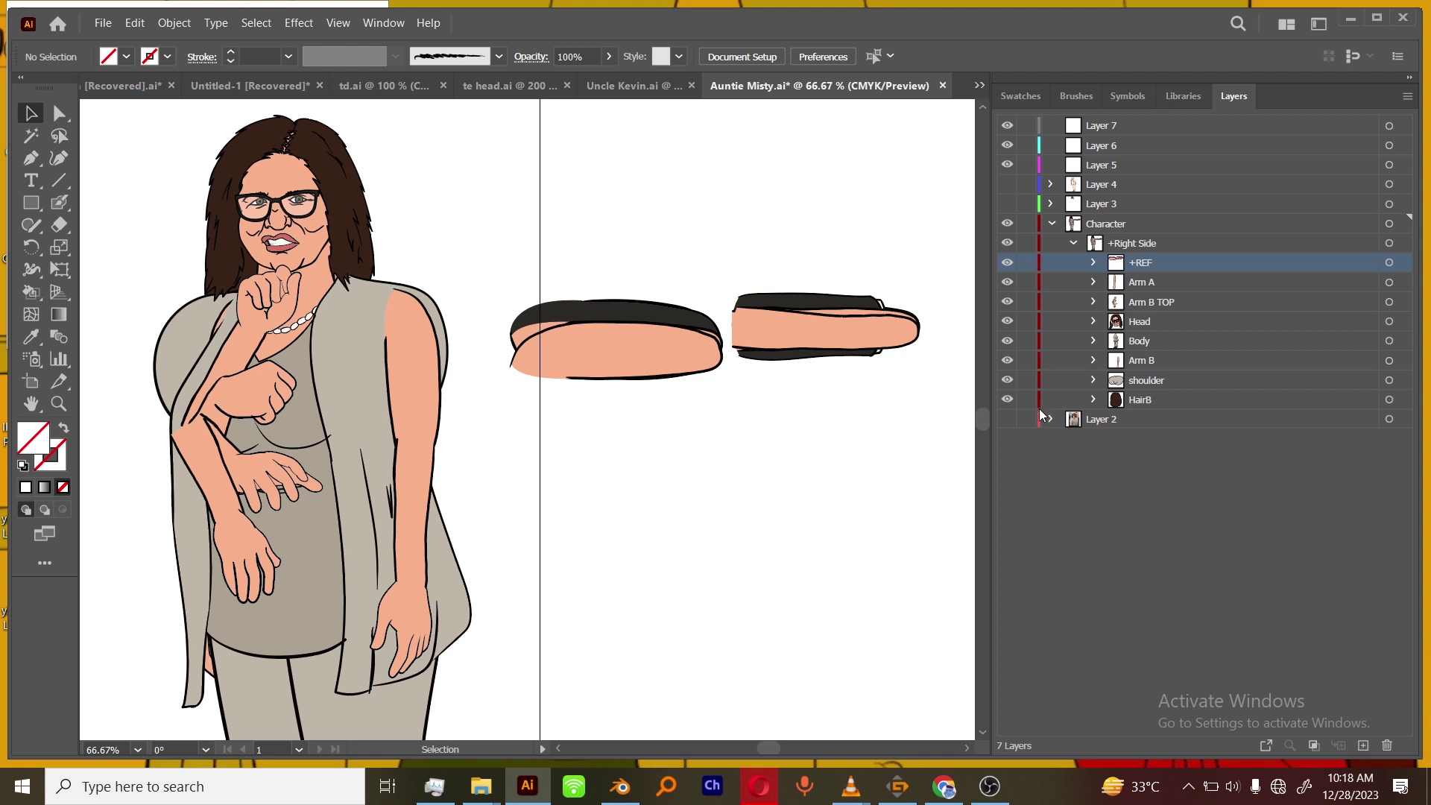
left_click(1007, 419)
left_click(1007, 418)
left_click(1007, 419)
left_click(1006, 420)
Leave only the first and third groups of +REF visible, one upper-arm shape and one forearm shape.
left_click(1092, 262)
left_click_drag(1009, 395, 1009, 302)
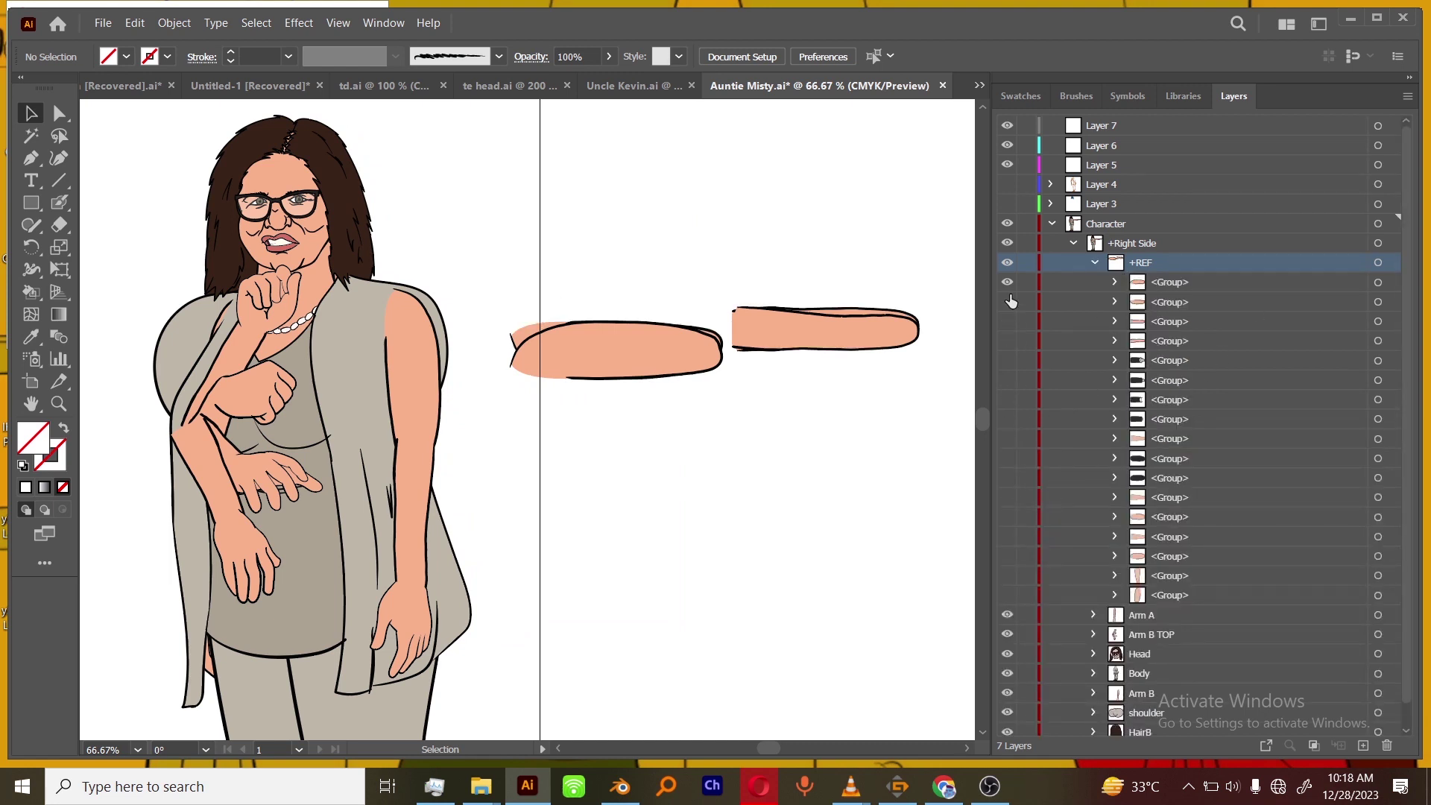
left_click(1007, 322)
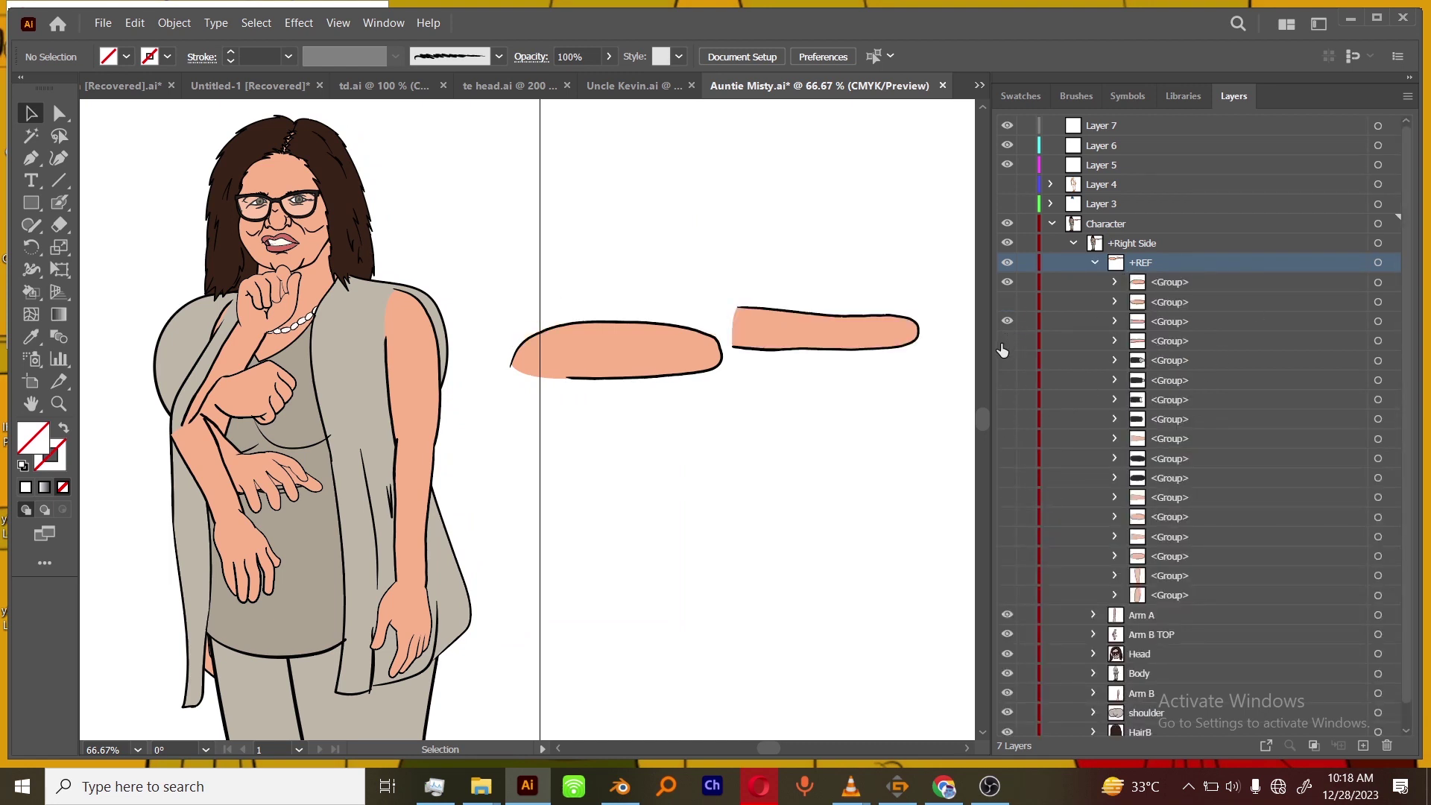
left_click(1007, 321)
left_click(1007, 340)
left_click(1007, 321)
left_click(1007, 340)
left_click(1158, 320)
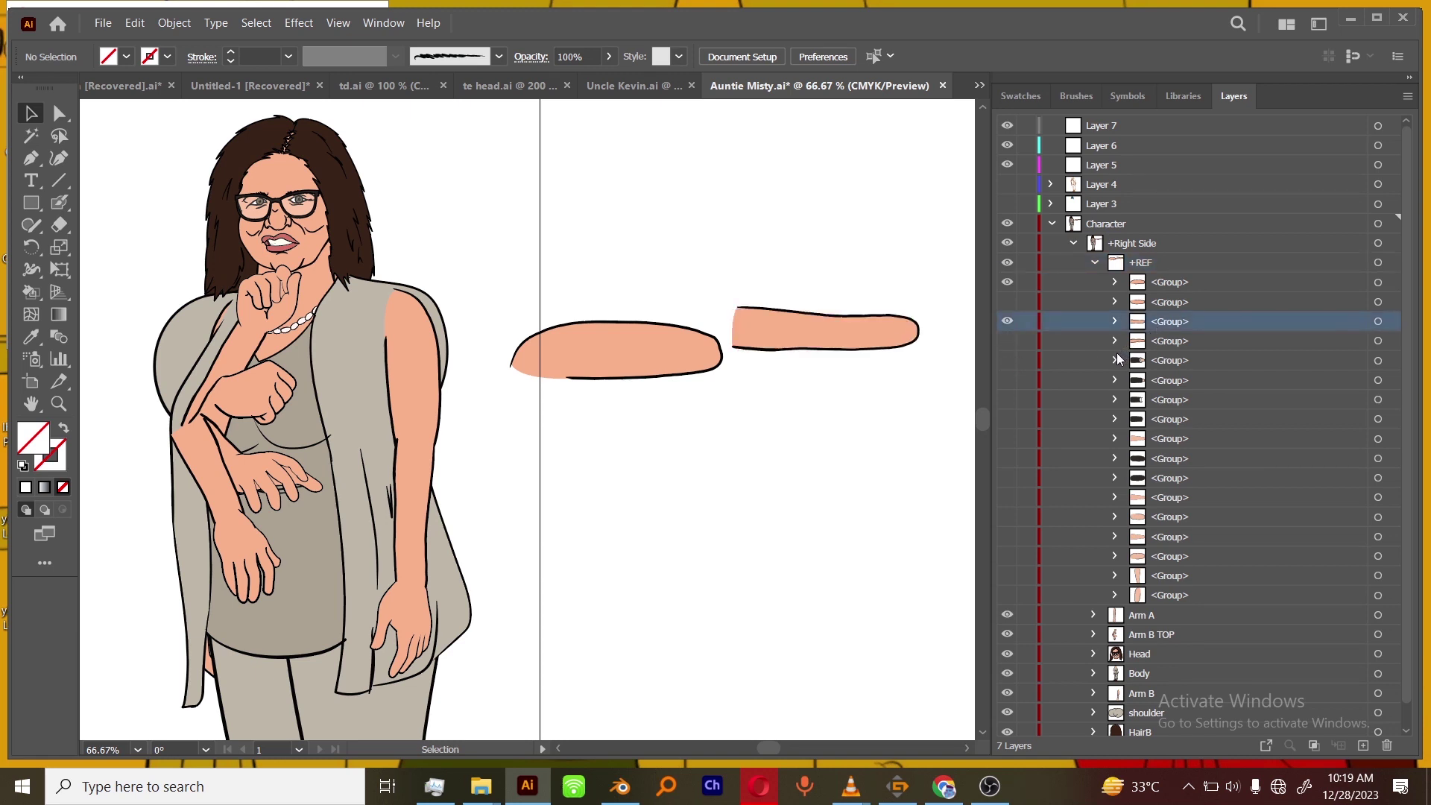
Select the visible upper-arm and forearm shapes in +REF and rotate them upright.
left_click(1376, 283)
left_click(1378, 321, "shift")
left_click_drag(884, 386, 833, 477)
left_click(879, 519)
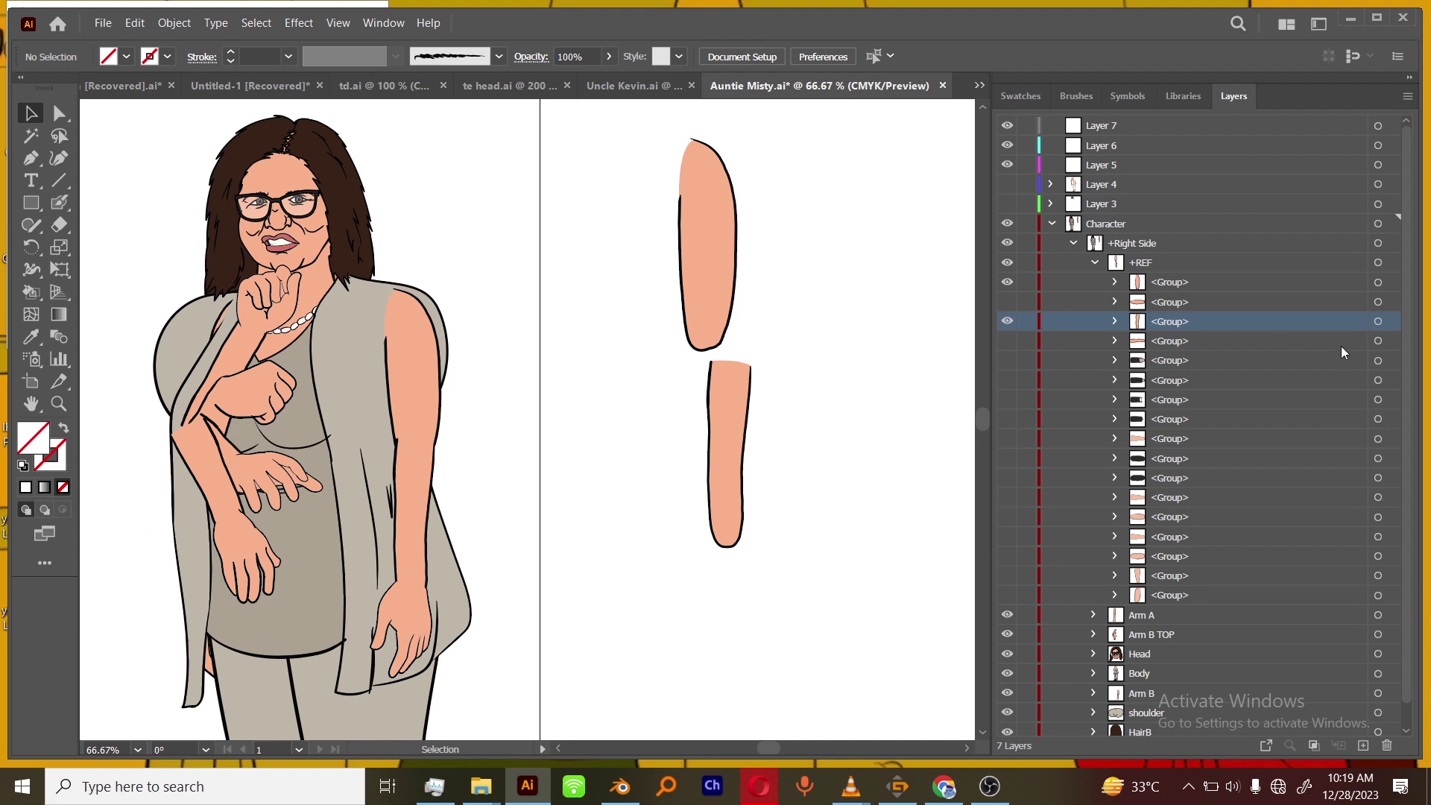
Compare the upright upper-arm and forearm shapes with the figure's hanging arm and group them beside it.
left_click(1379, 321)
left_click(727, 325)
key("ctrl+a")
left_click(802, 434)
left_click(1378, 283)
left_click(737, 483)
left_click(1378, 283, "shift")
left_click_drag(727, 447, 431, 571)
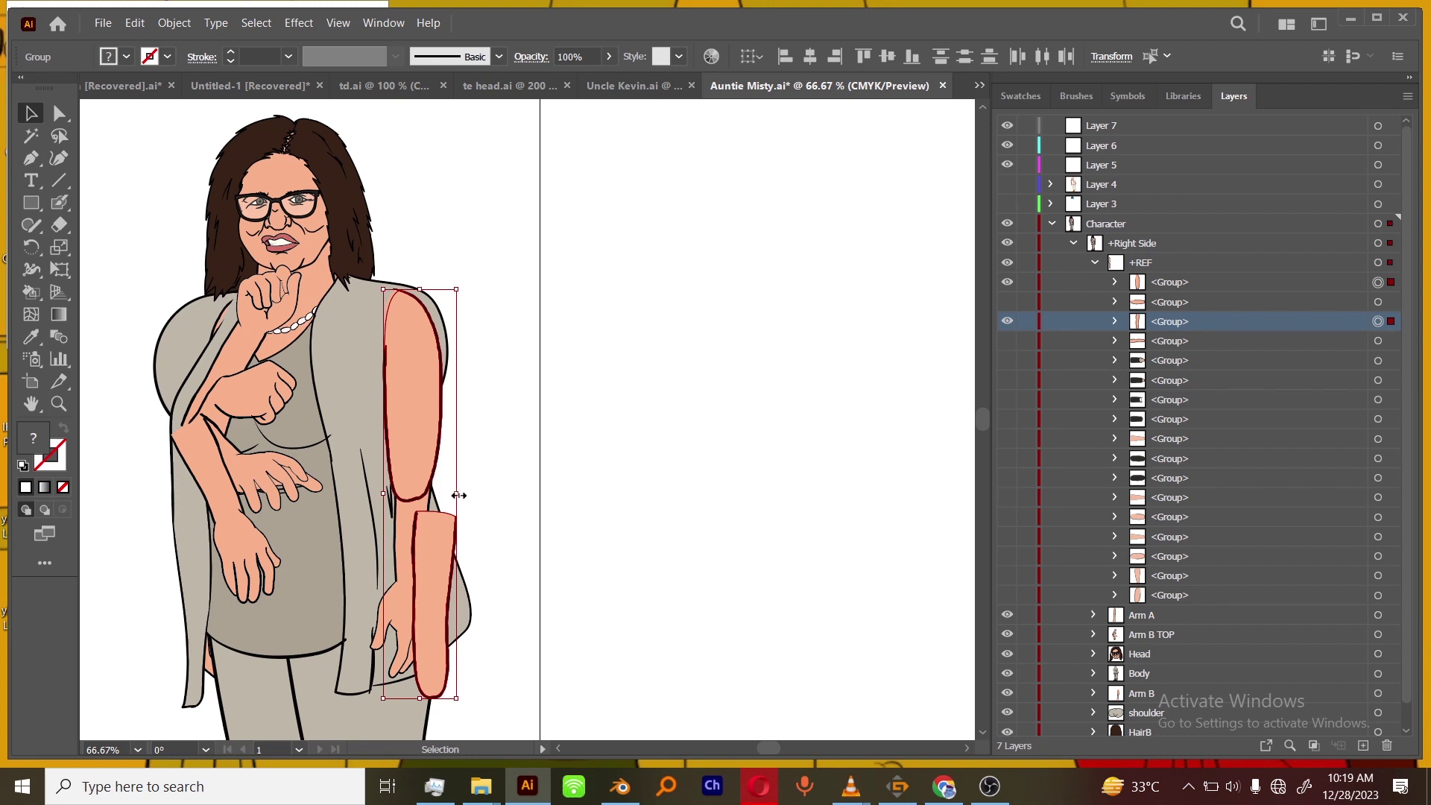
left_click_drag(459, 494, 754, 344)
key("ctrl+g")
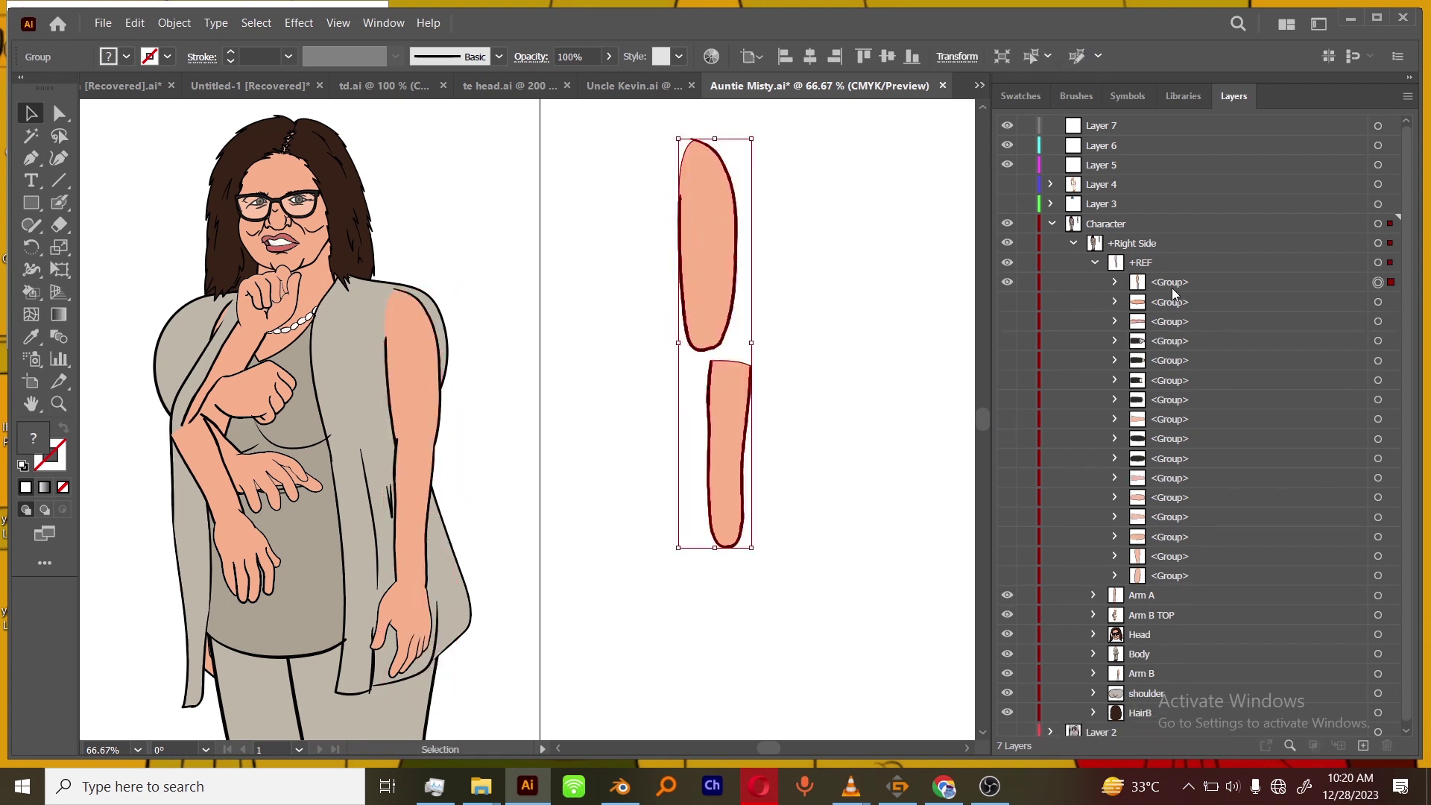
Duplicate the grouped arm shapes within +REF and place one copy over the figure's hanging arm.
left_click_drag(1172, 286, 1147, 297, "alt")
left_click_drag(745, 395, 450, 548)
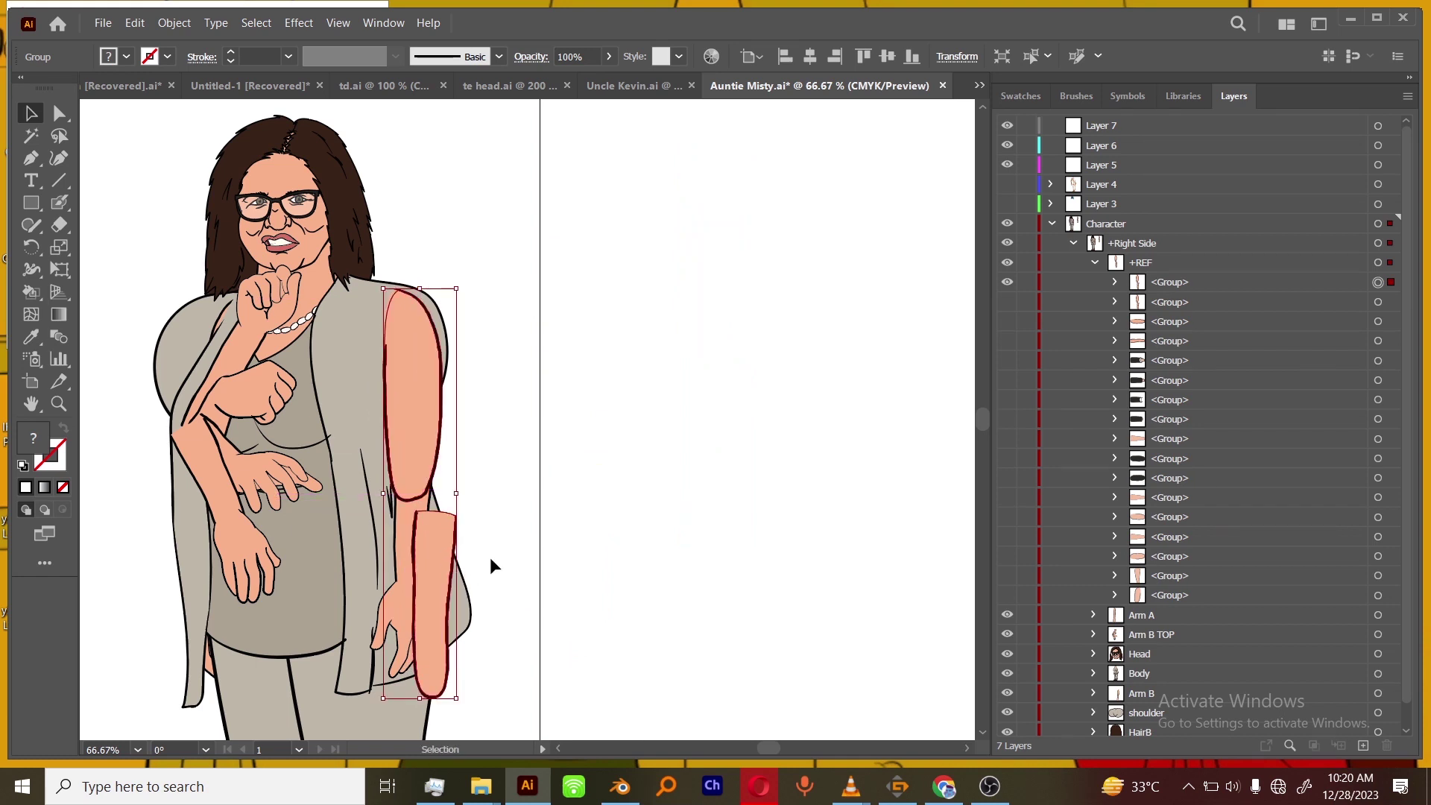
left_click_drag(457, 493, 479, 501)
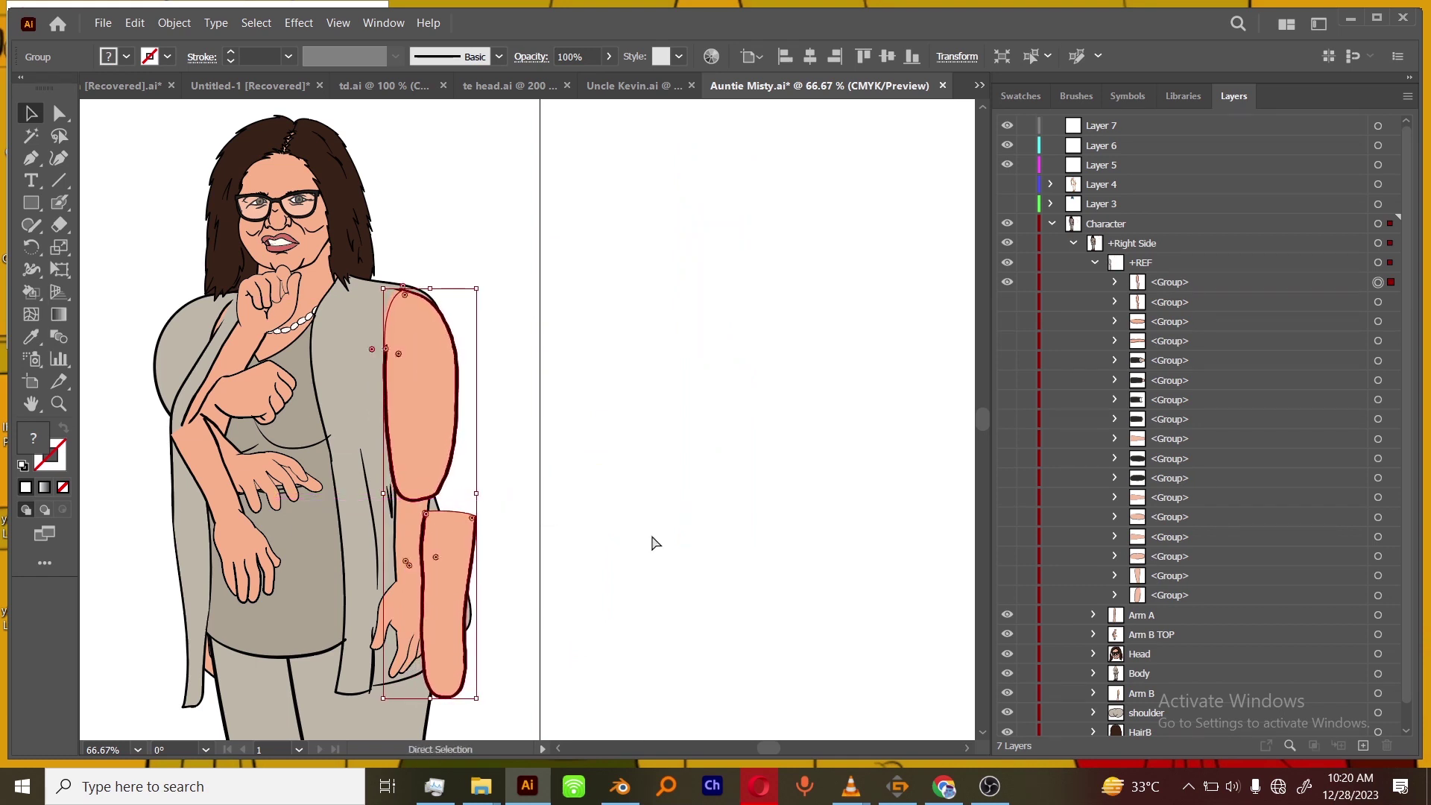
key("ctrl+z")
Paste a copy of the arm group in front and stretch it slightly wider.
key("ctrl+f")
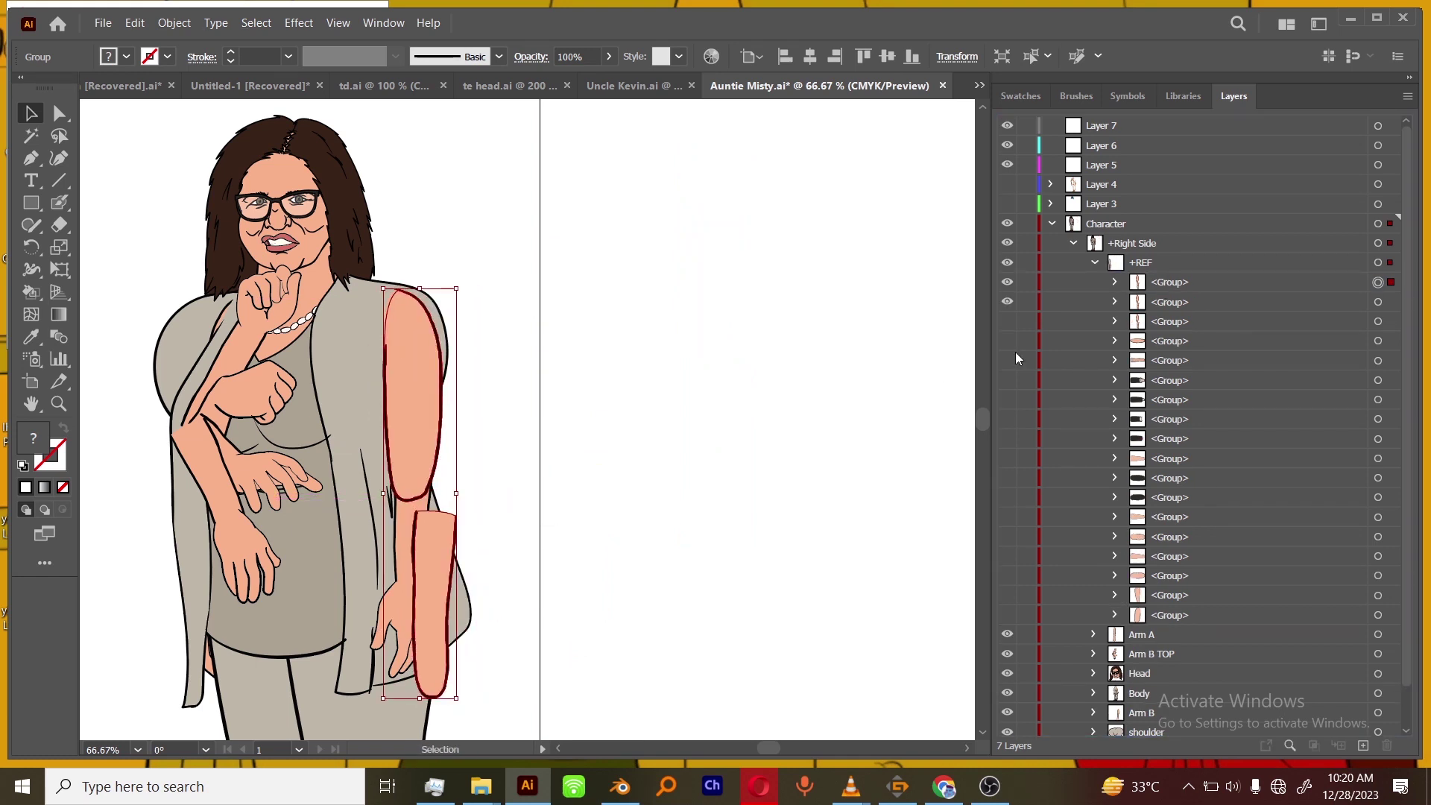
left_click_drag(457, 496, 471, 494)
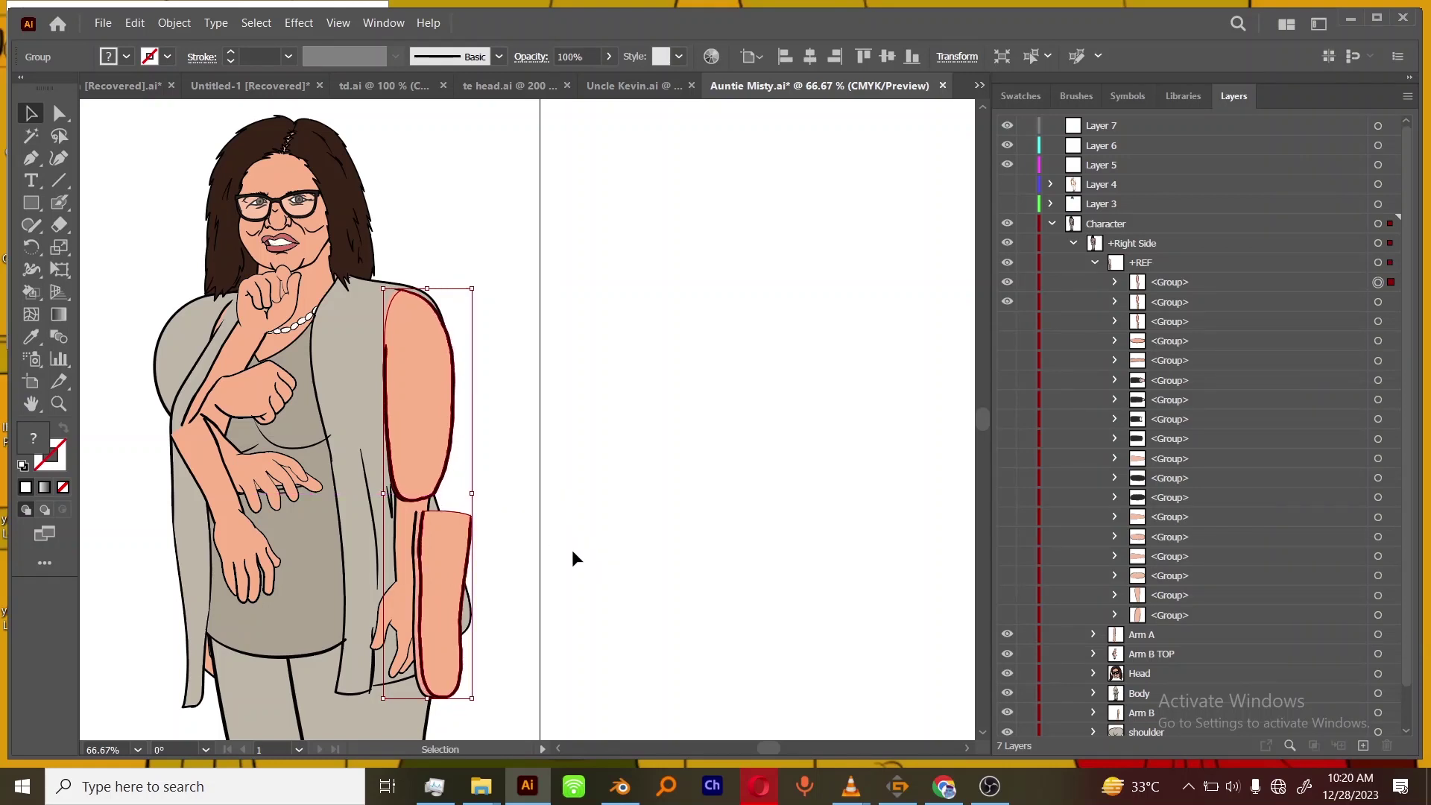
Skip ahead several tracks in the VLC media player and return to the drawing.
mouse_move(851, 786)
left_click(976, 746)
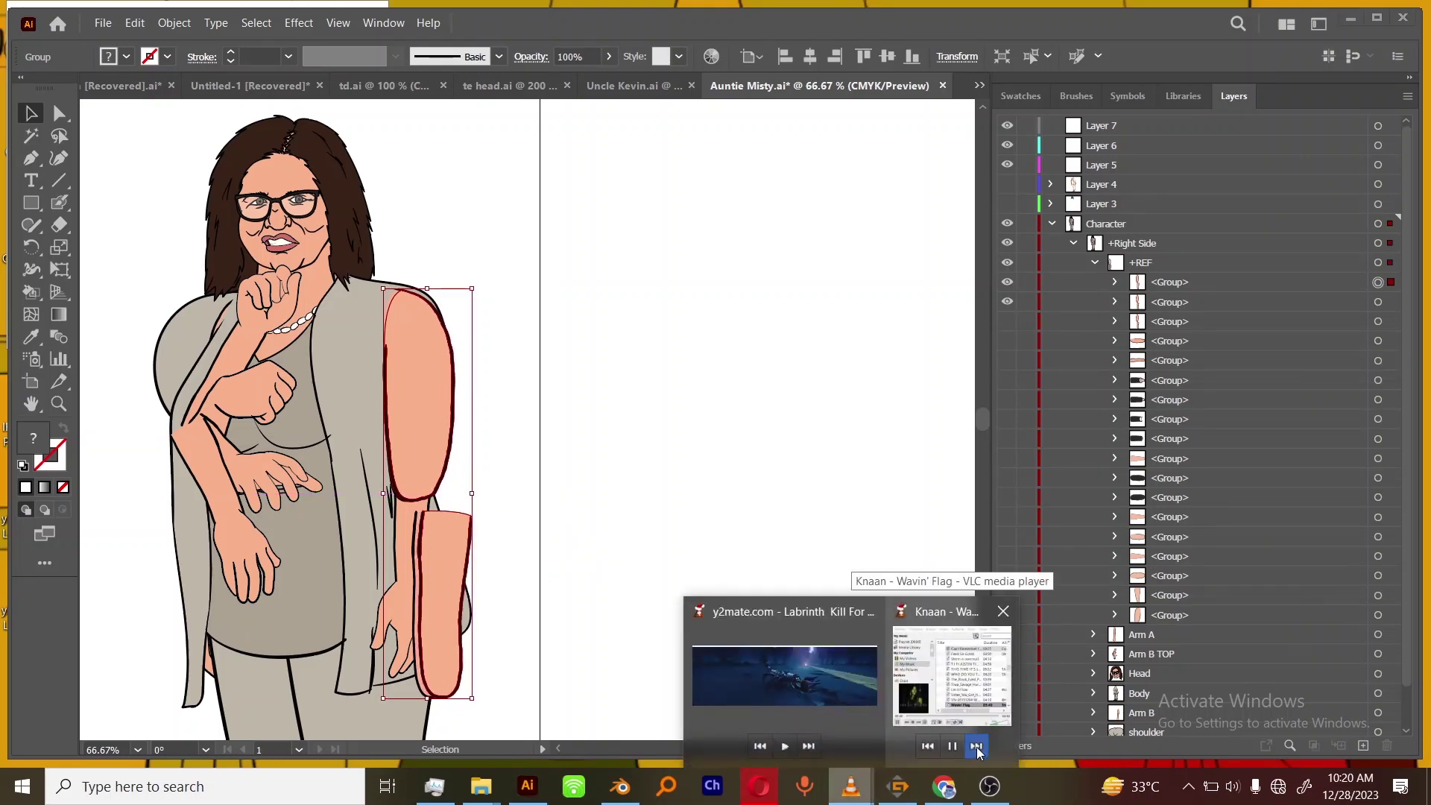
left_click(976, 746)
left_click(976, 747)
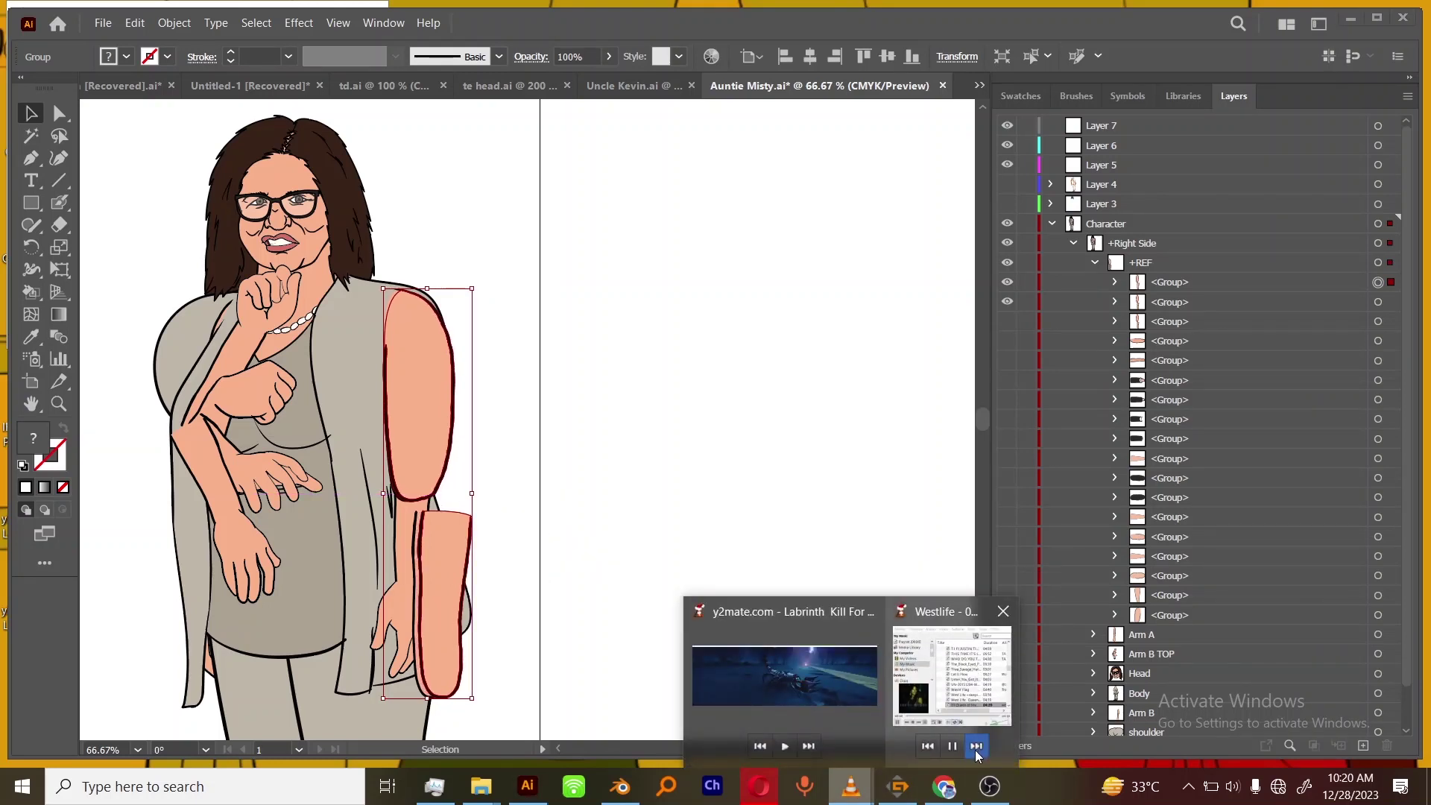
left_click(977, 755)
left_click(913, 511)
Move the widened arm group off the figure onto the empty canvas beside it.
left_click(1378, 282)
left_click_drag(442, 502, 423, 440)
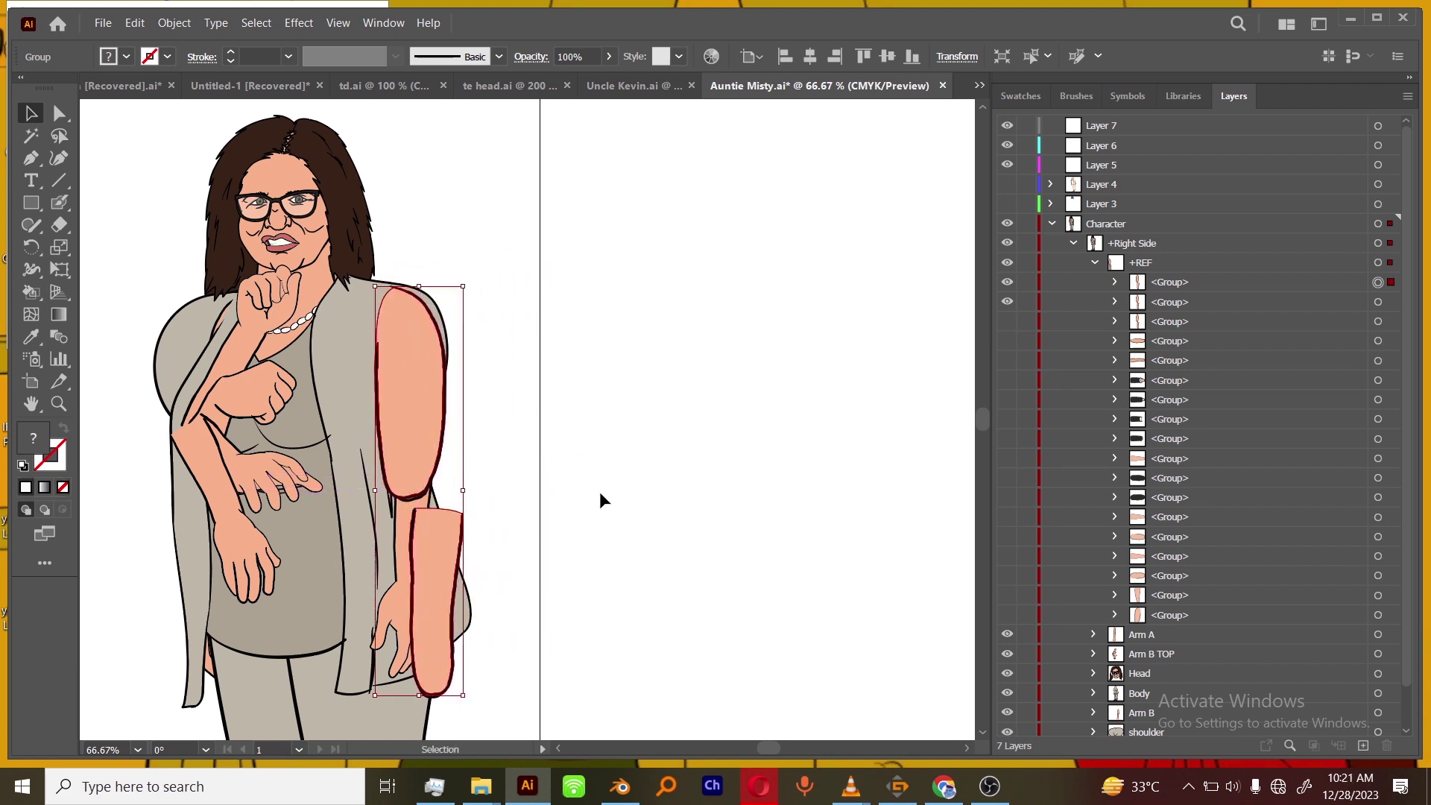
key("ctrl+c")
key("ctrl+v")
left_click(840, 583)
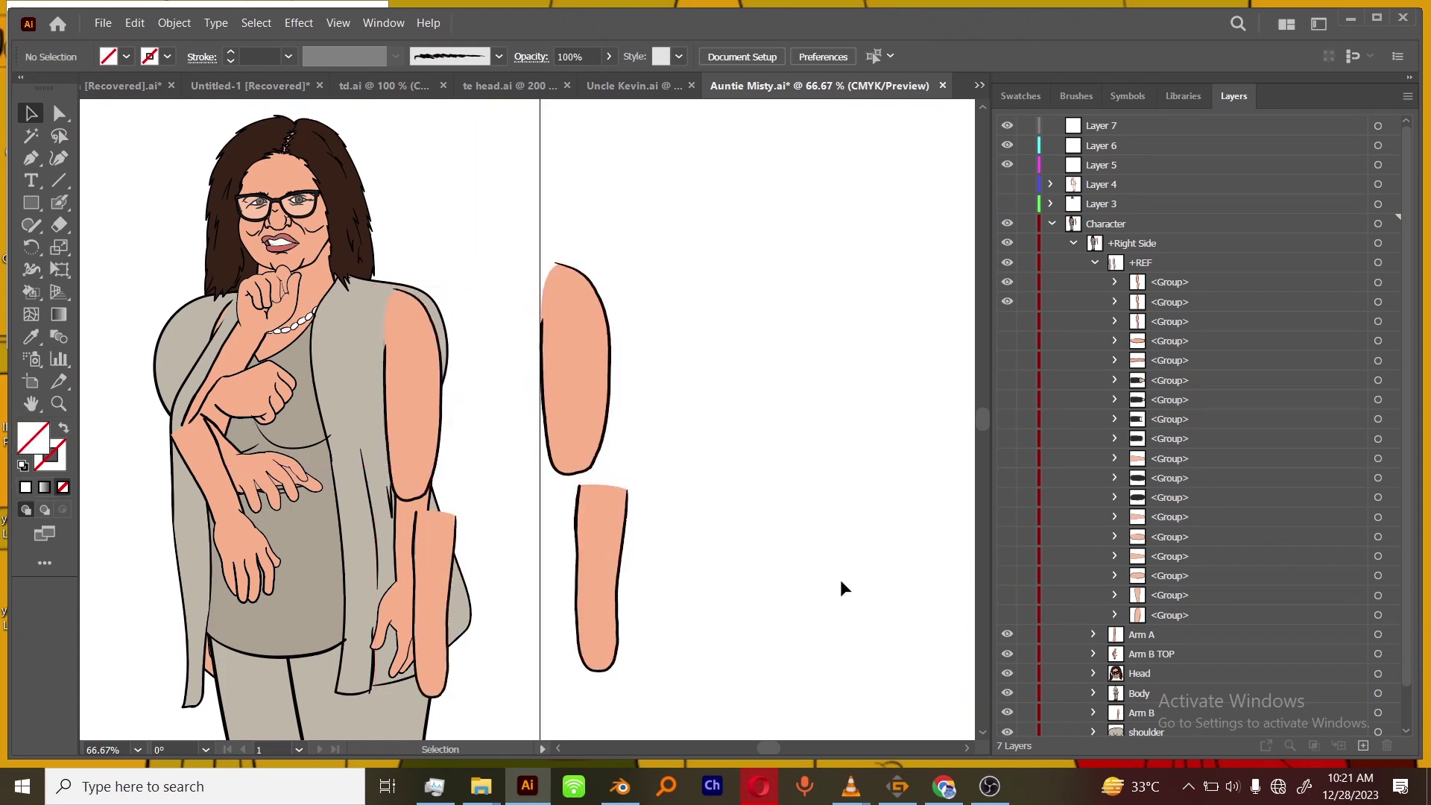
left_click(1173, 264)
left_click(1408, 96)
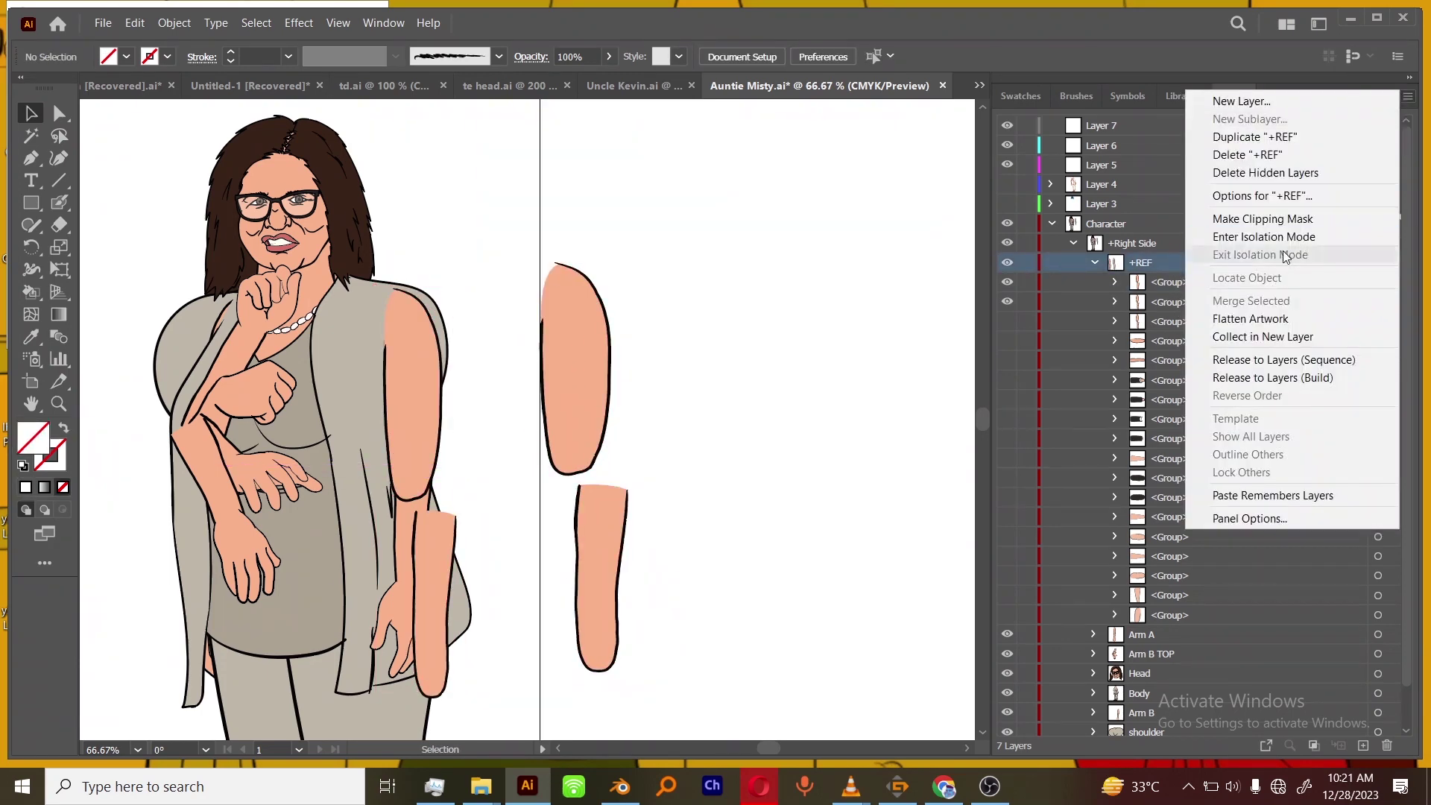
left_click(1252, 233)
key("ctrl+1")
key("shift+b")
left_click_drag(872, 514, 826, 674)
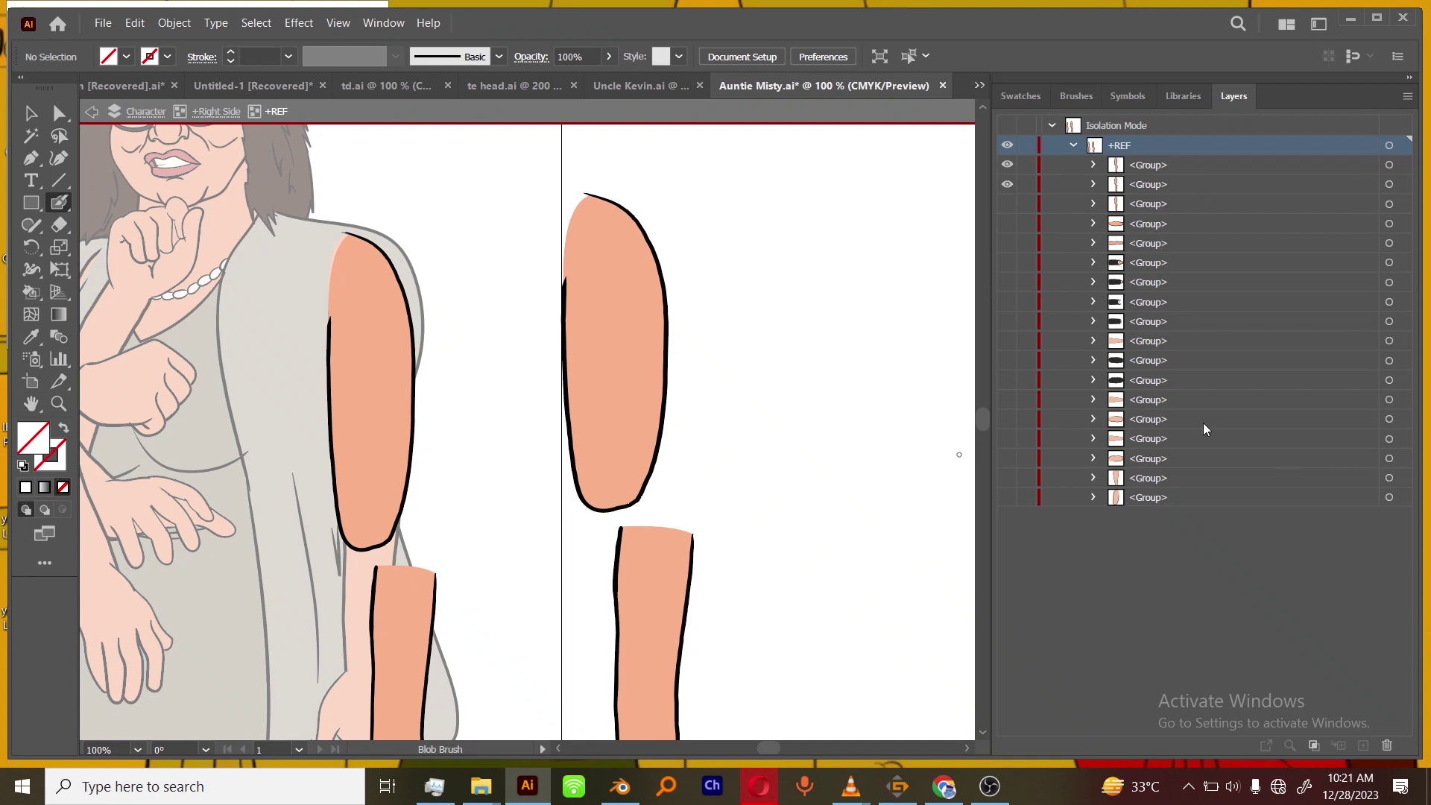
left_click(34, 122)
double_click(811, 498)
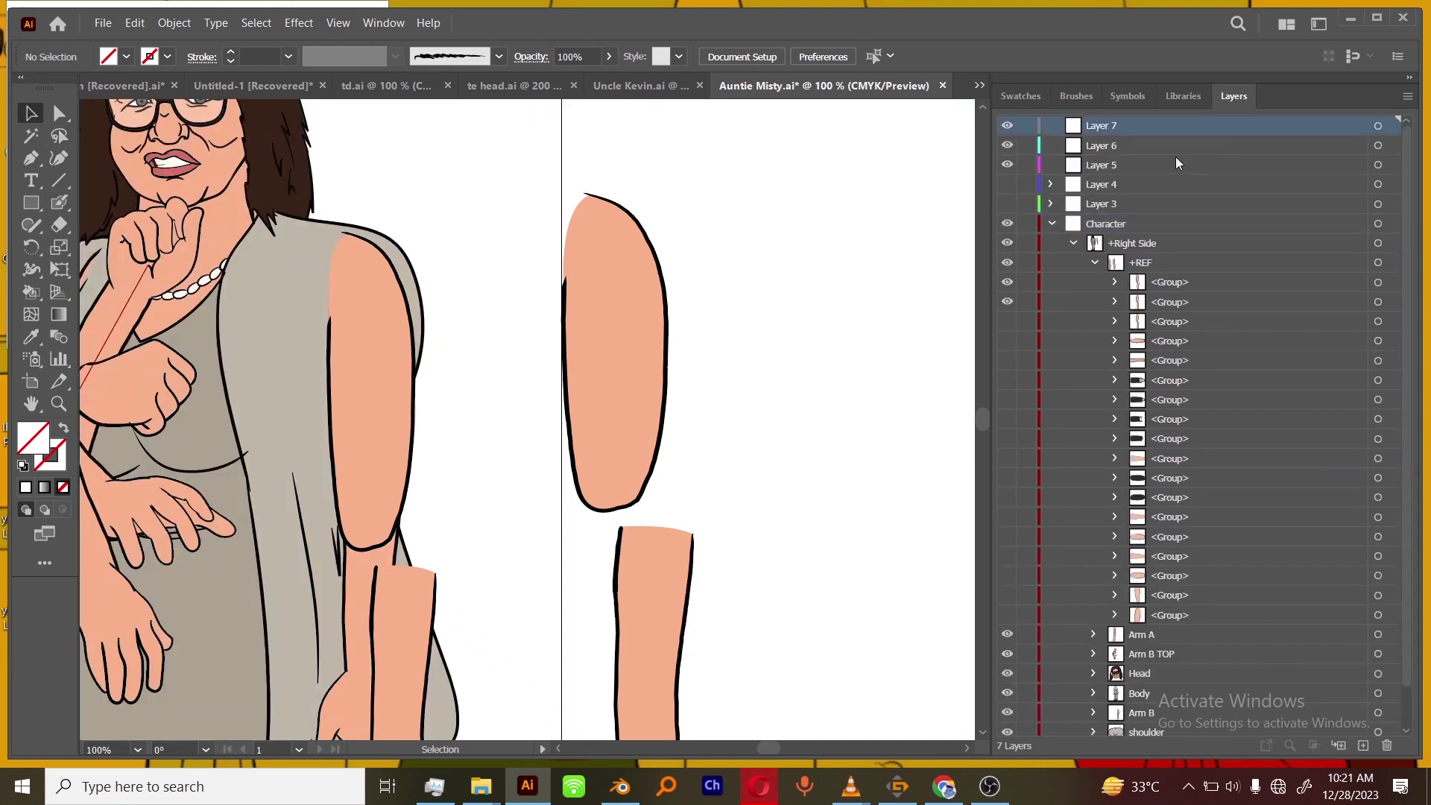
Isolate Layer 7 for drawing over the separate upper-arm shape.
left_click(1408, 96)
left_click(1300, 262)
key("ctrl+equal")
left_click_drag(714, 367, 667, 532)
Trace the separate upper-arm shape's outline on Layer 7 in dark navy with the Blob Brush, leaving its upper inner side open.
left_click(59, 202)
left_click(25, 486)
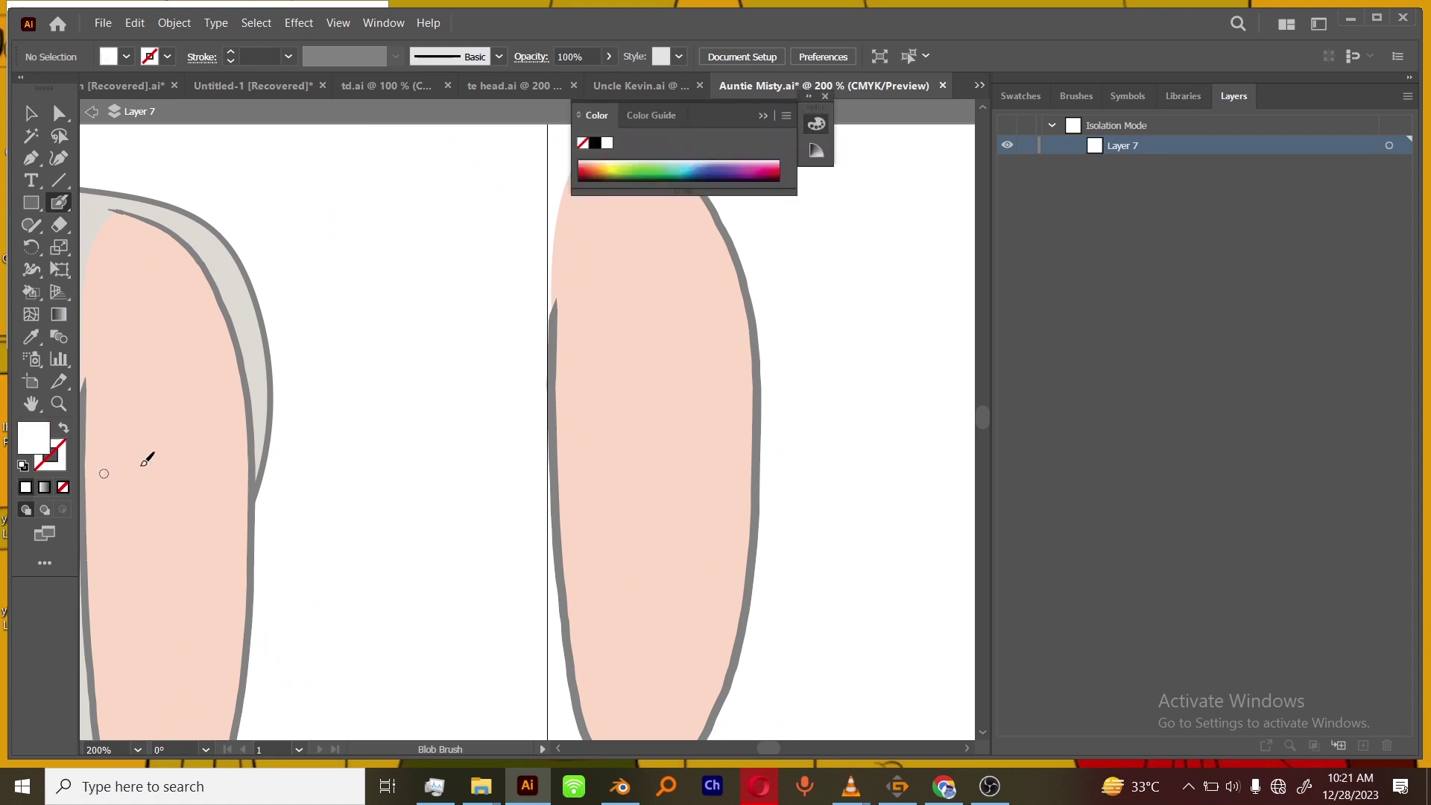
left_click(708, 176)
mouse_move(769, 334)
left_mouse_down()
mouse_move(800, 453)
mouse_move(768, 446)
left_mouse_up()
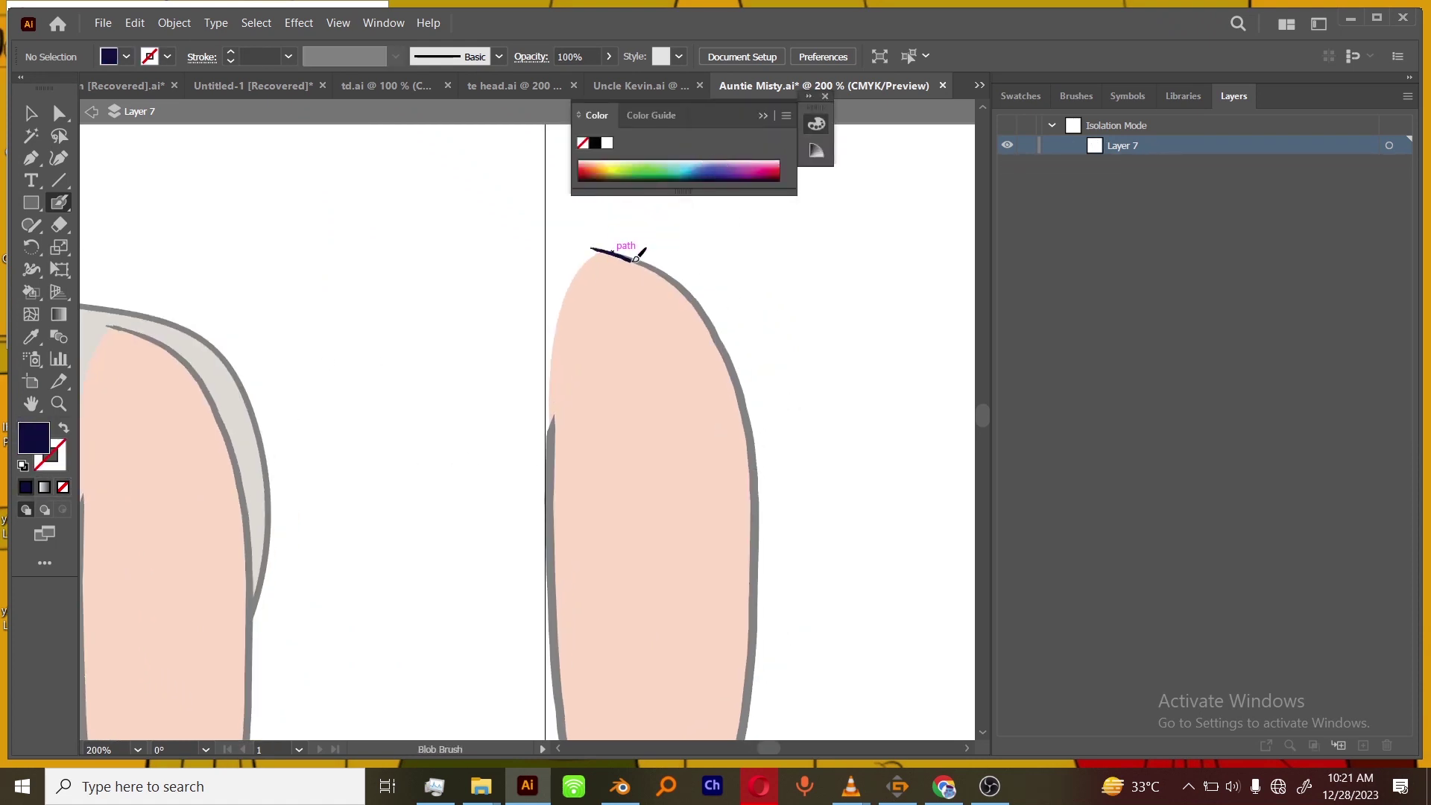
mouse_move(692, 293)
left_mouse_down()
mouse_move(743, 392)
mouse_move(761, 546)
mouse_move(744, 721)
left_mouse_up()
left_click_drag(775, 743, 818, 476)
mouse_move(790, 428)
left_mouse_down()
mouse_move(784, 470)
mouse_move(641, 606)
mouse_move(619, 582)
left_mouse_up()
mouse_move(623, 589)
left_mouse_down()
mouse_move(615, 727)
mouse_move(591, 410)
left_mouse_up()
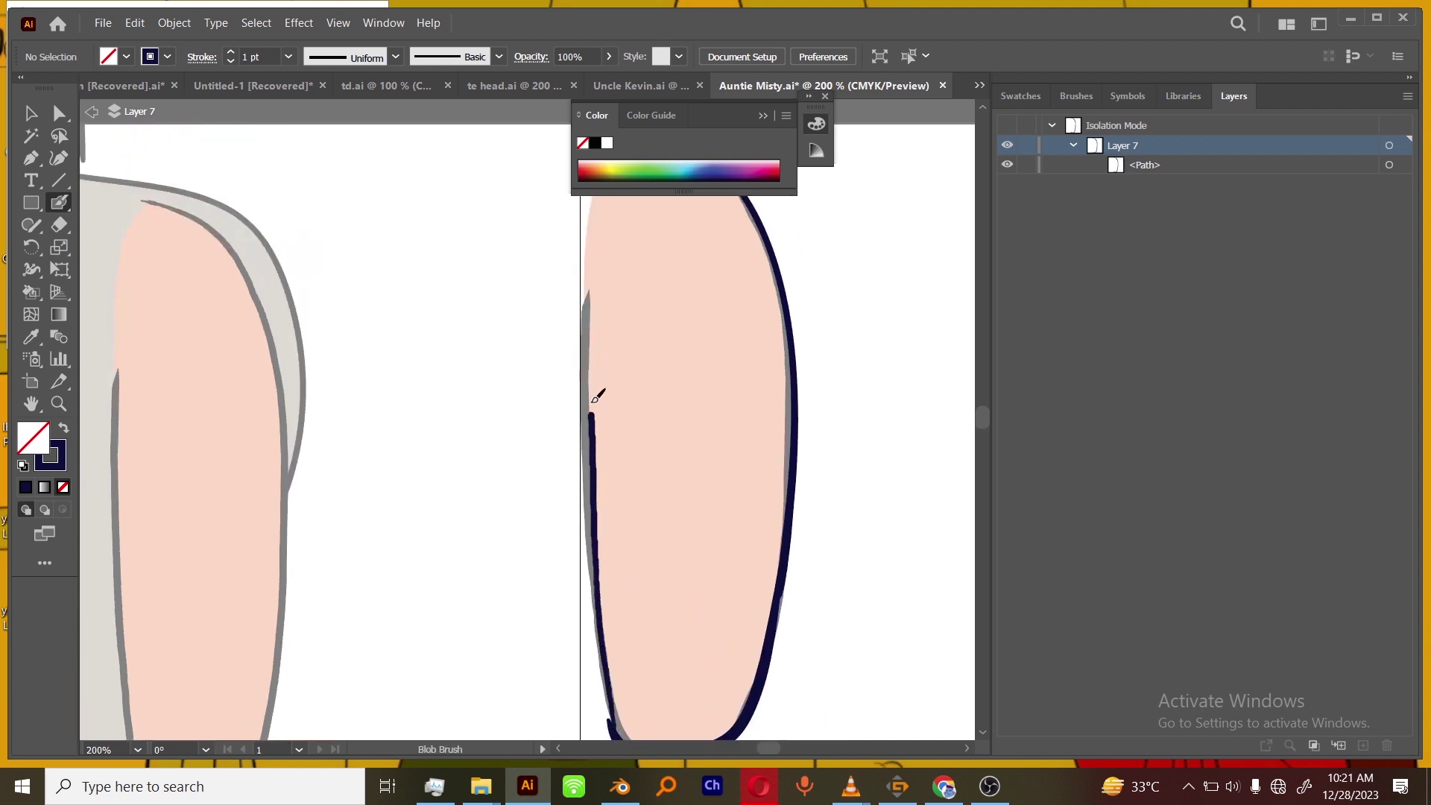
key("ctrl+minus")
key("ctrl+minus")
key("ctrl+minus")
key("ctrl+equal")
key("ctrl+z")
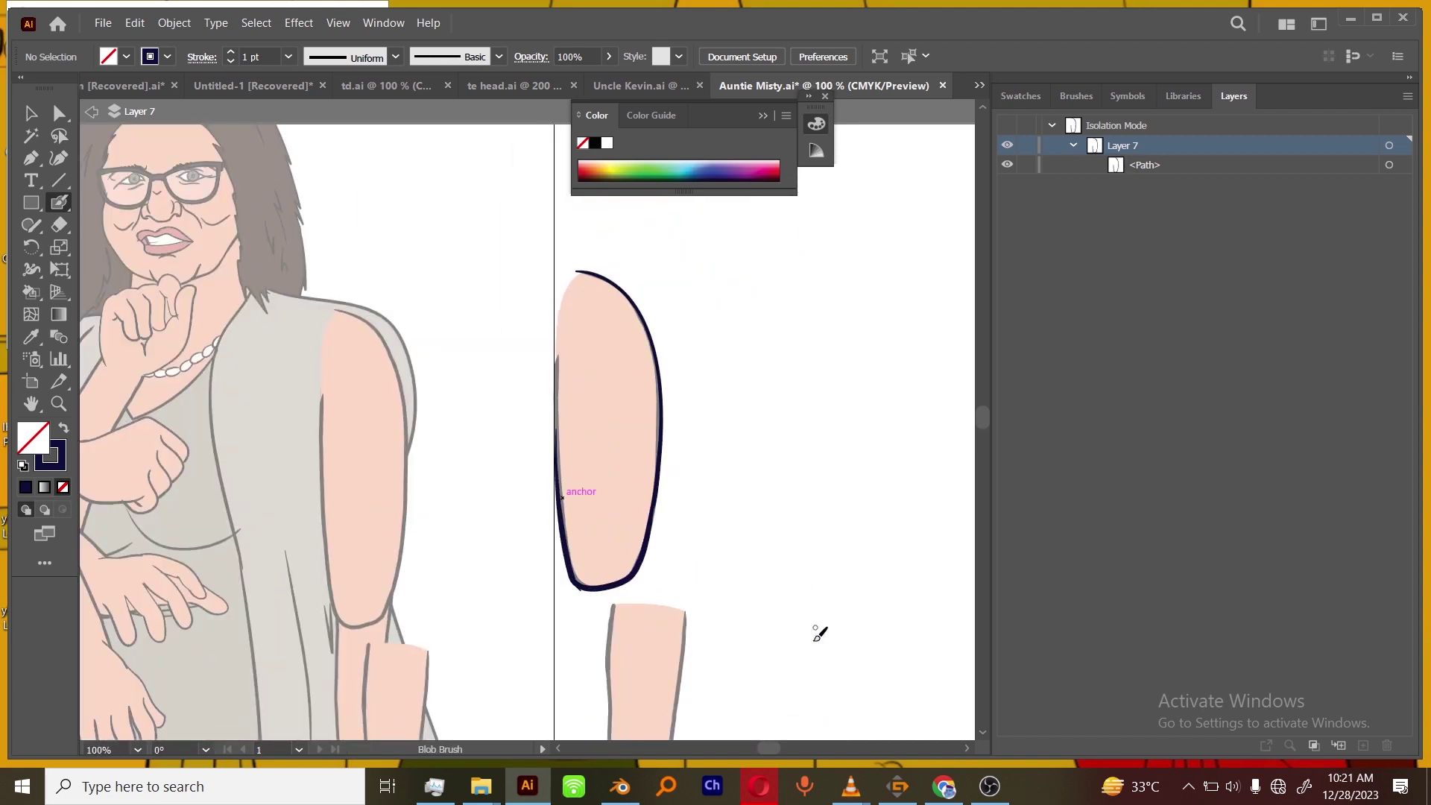
Draw a short line across the forearm near the wrist and move it onto the separate forearm shape.
left_click_drag(816, 627, 826, 323)
key("ctrl+=")
key("ctrl+=")
left_click_drag(756, 592, 801, 437)
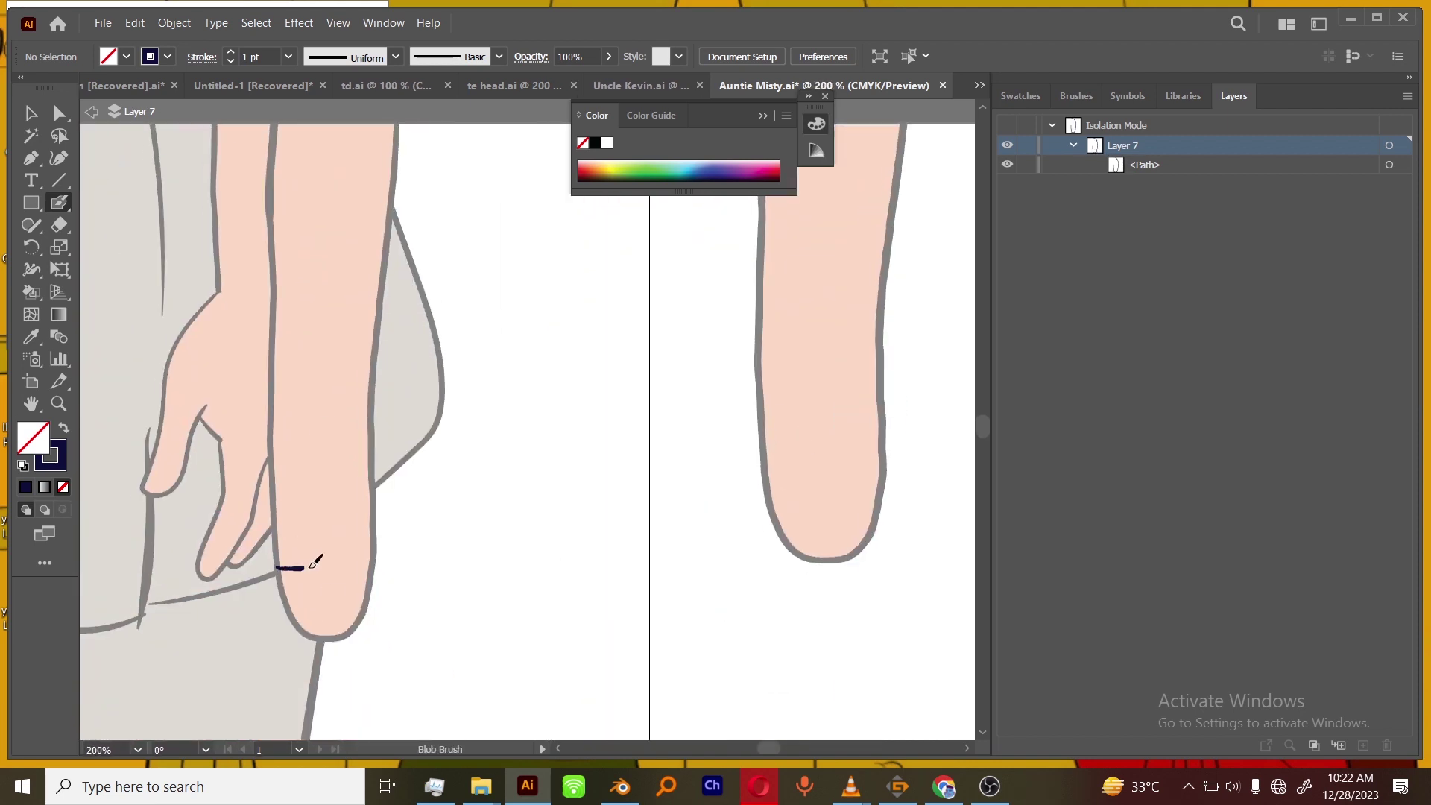
key("v")
mouse_move(334, 569)
left_mouse_down()
mouse_move(833, 498)
mouse_move(833, 465)
left_mouse_up()
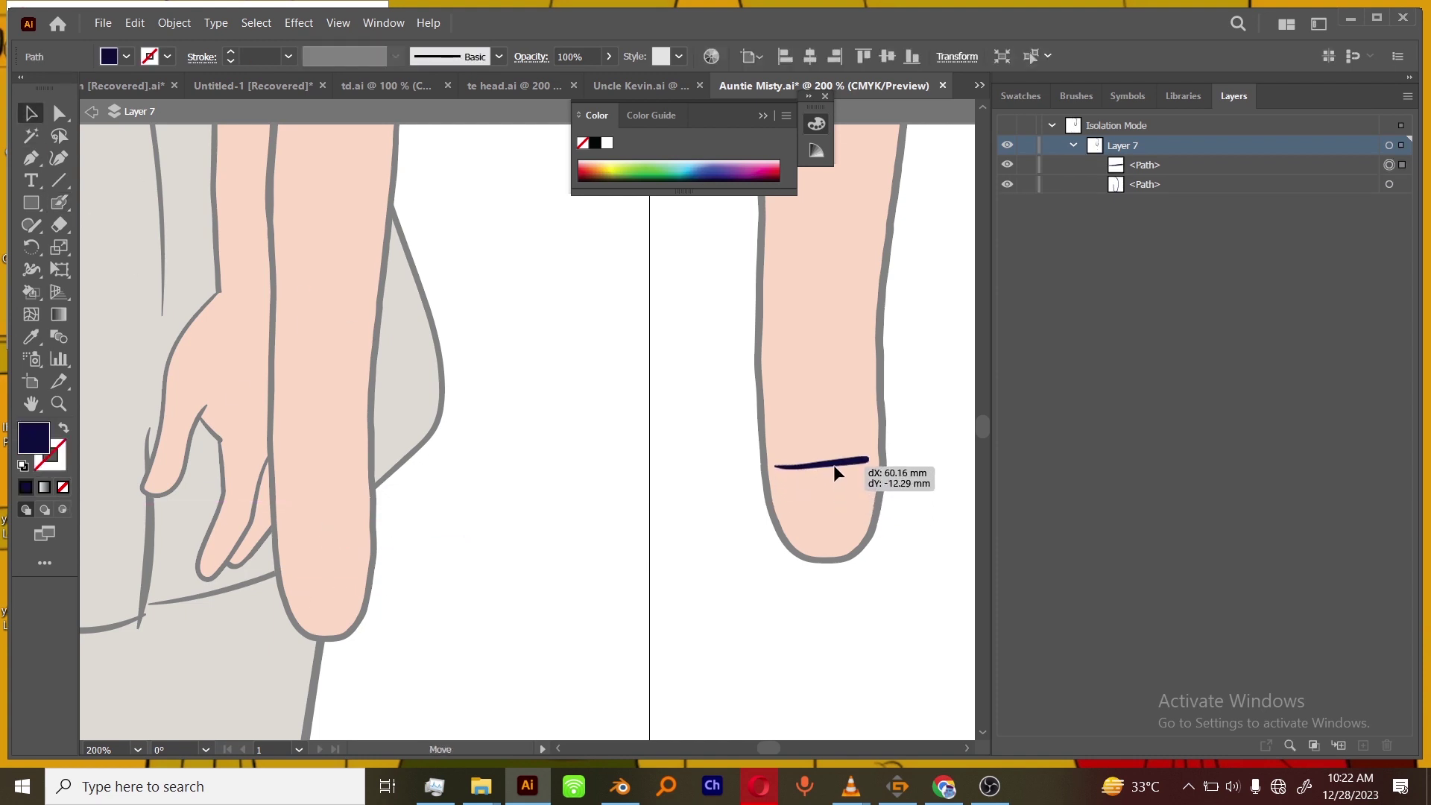
Trace both long sides of the separate forearm shape down to the wrist line with the Blob Brush.
left_click_drag(851, 515, 619, 718)
key("shift+b")
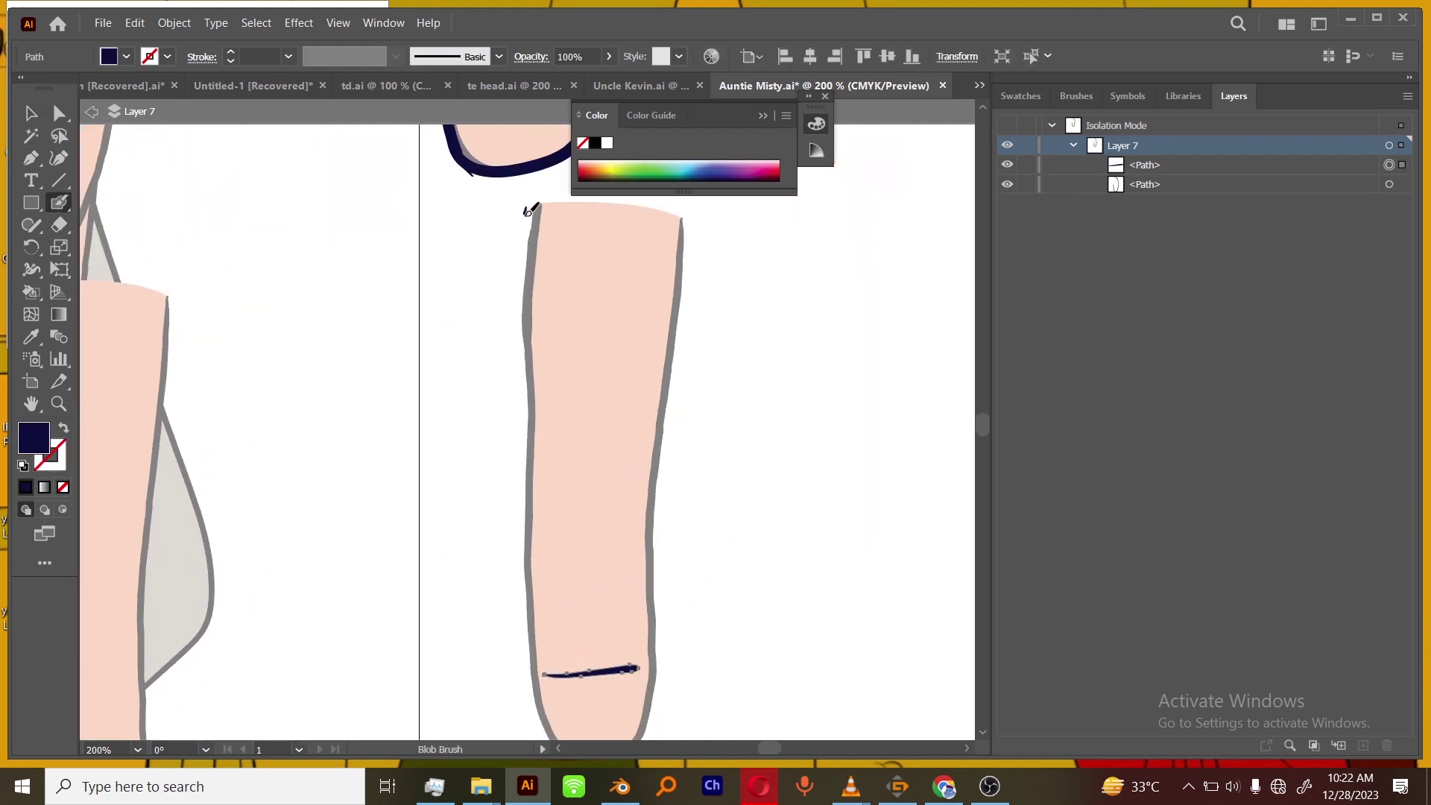
left_click_drag(546, 659, 545, 661)
left_click_drag(640, 677, 641, 681)
key("ctrl+minus")
key("ctrl+minus")
key("ctrl+minus")
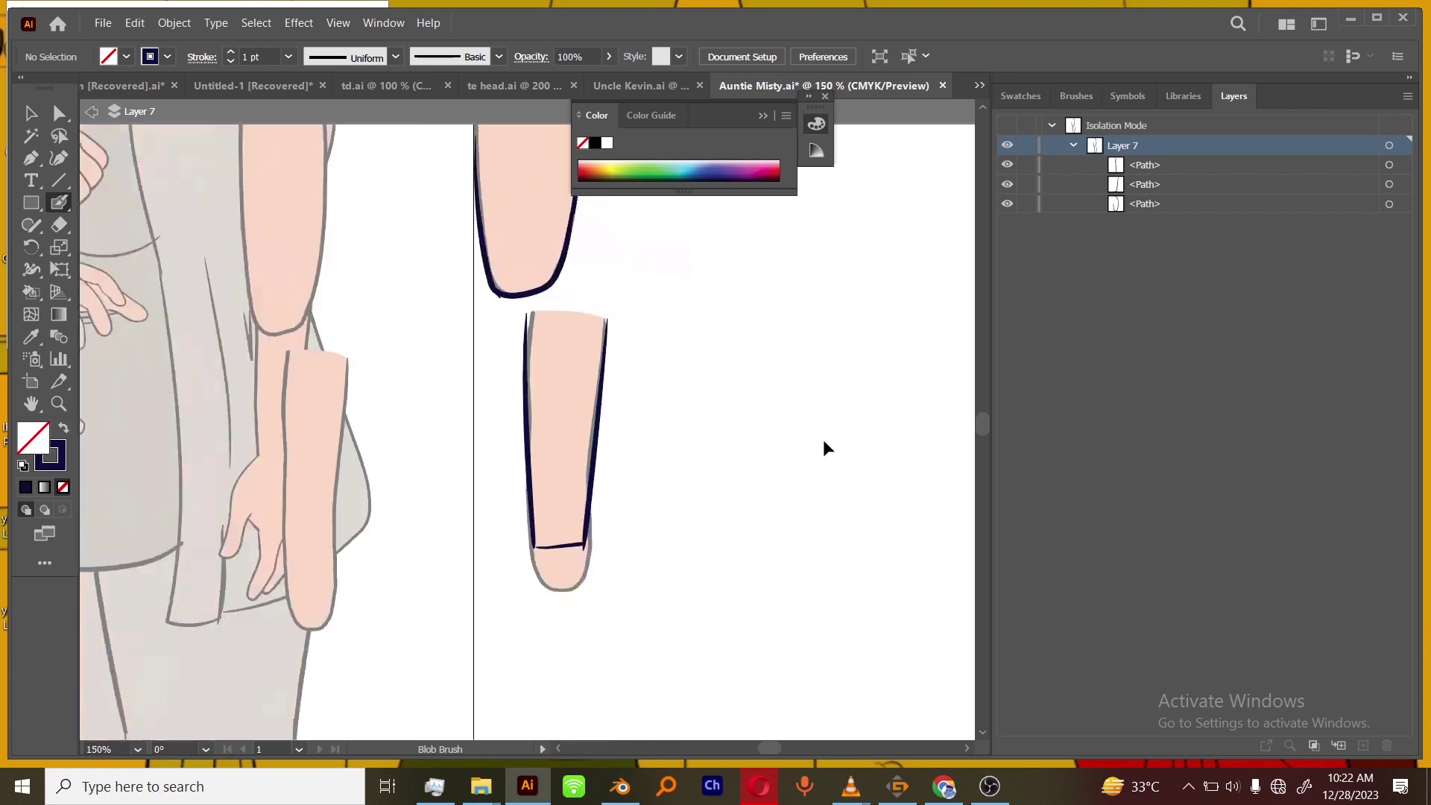
Sketch a curved sleeve cuff wrapping around the forearm just above the wrist line.
key("ctrl+equal")
left_click_drag(707, 602, 730, 493)
key("ctrl+equal")
key("ctrl+equal")
key("ctrl+equal")
mouse_move(821, 509)
left_mouse_down()
mouse_move(714, 497)
mouse_move(664, 616)
left_mouse_up()
left_click_drag(637, 351, 636, 424)
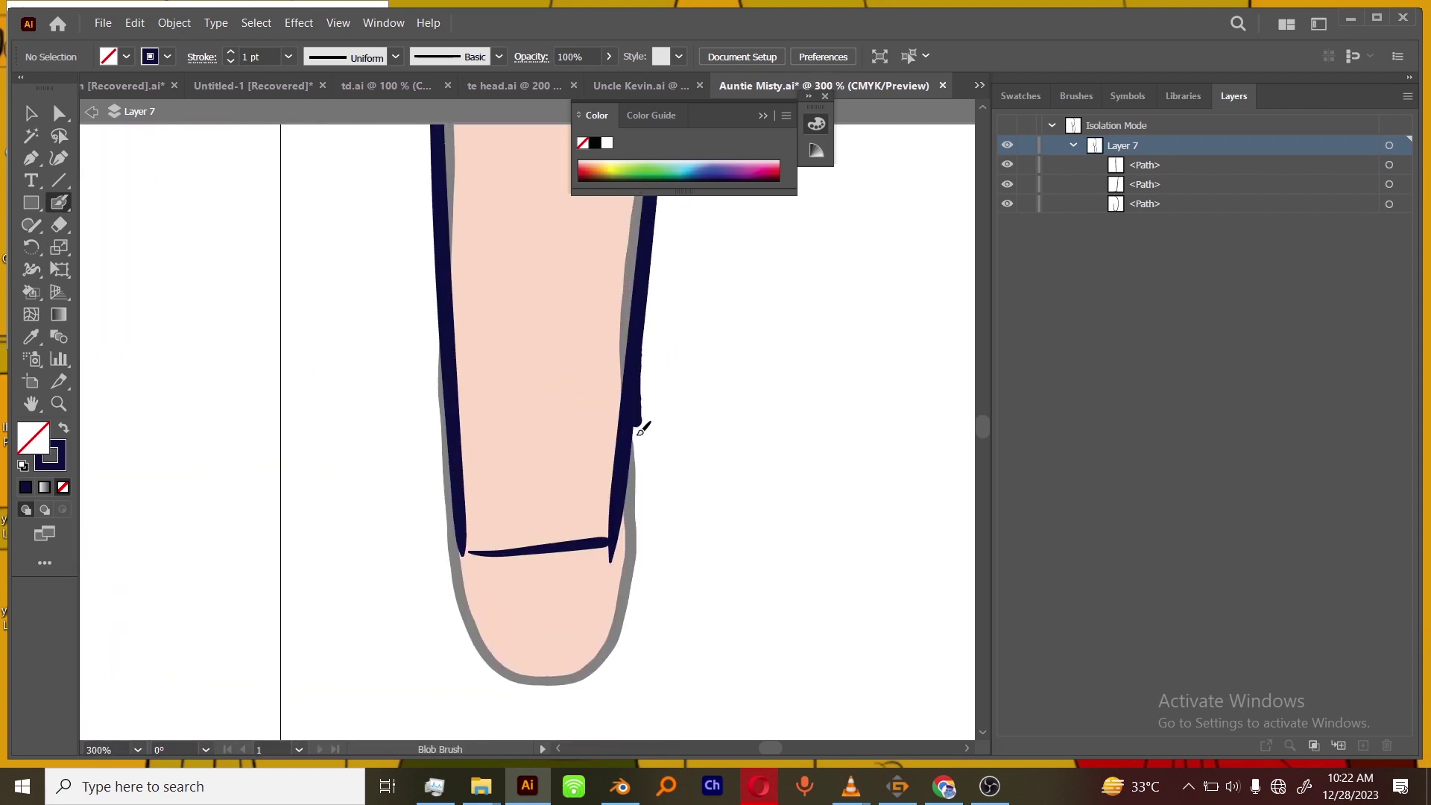
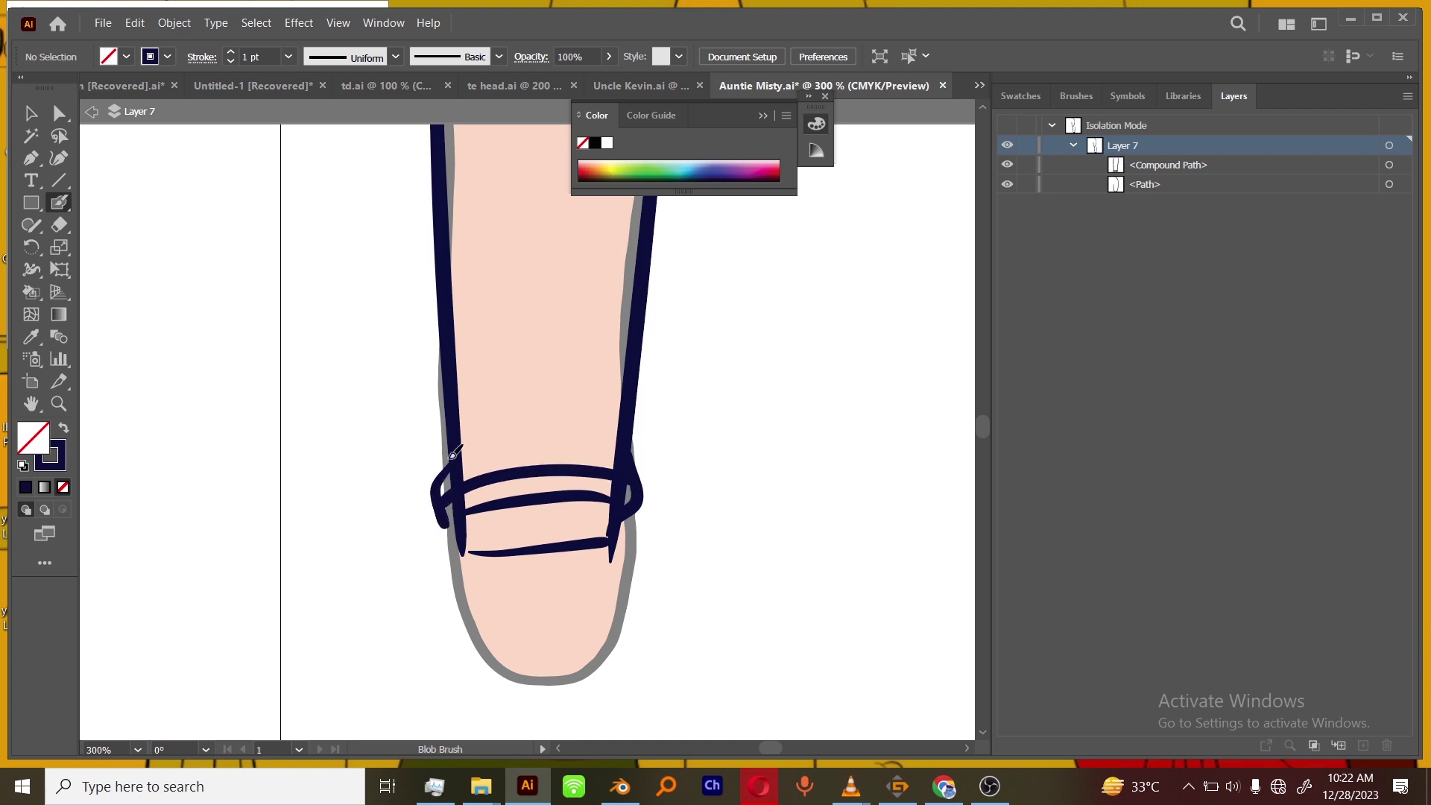
Sketch the rounded forearm end below the cuff to close the lower arm outline.
key("ctrl+minus")
scroll(498, 545, "up", 1)
left_click_drag(456, 498, 479, 571)
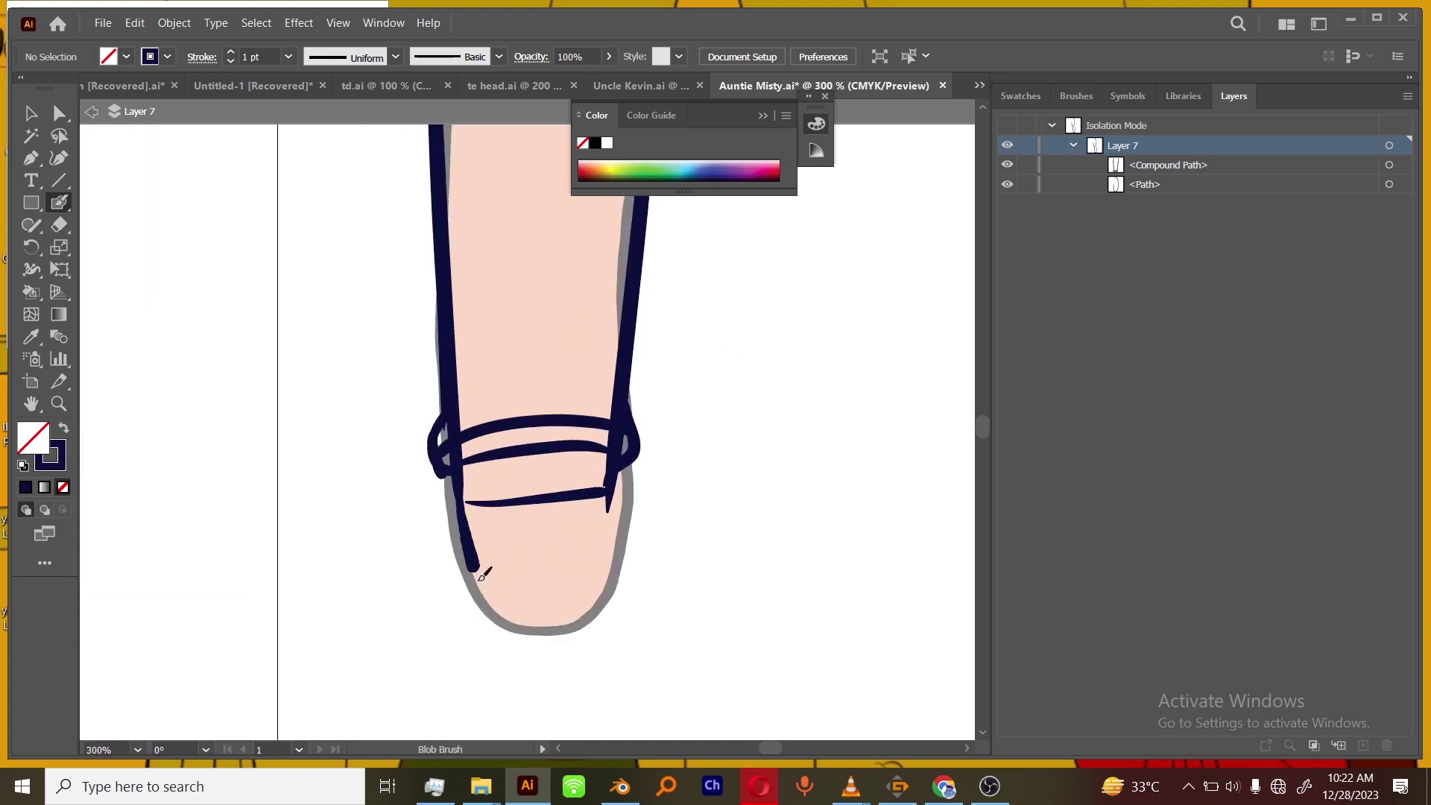
key("ctrl+minus")
key("ctrl+minus")
key("ctrl+minus")
key("ctrl+minus")
key("ctrl+minus")
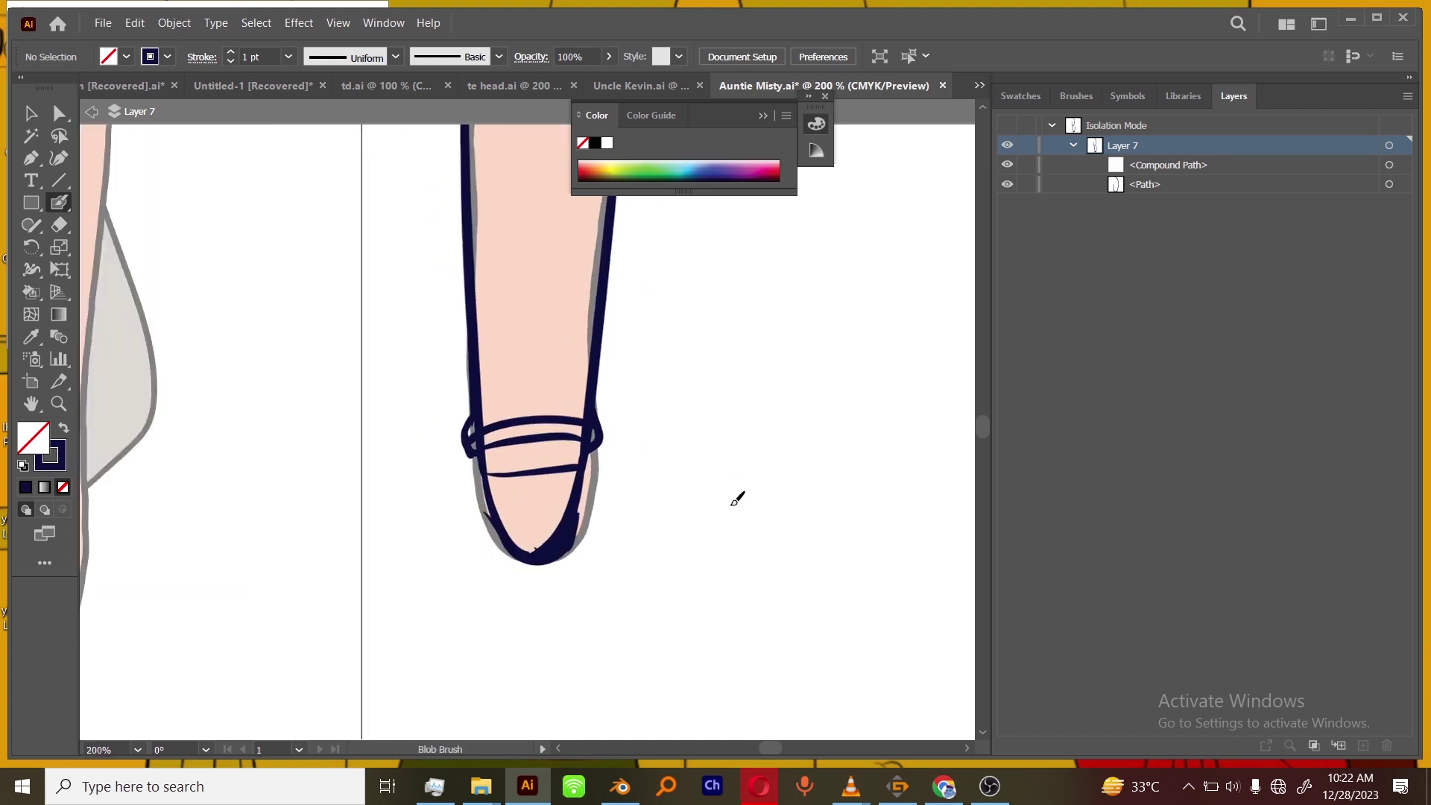
Select all of Layer 7's sketch lines and move them off the arm shapes onto the empty canvas beside them.
left_click(1398, 149)
left_click_drag(562, 373, 654, 431)
left_click(725, 416)
key("ctrl+plus")
key("ctrl+plus")
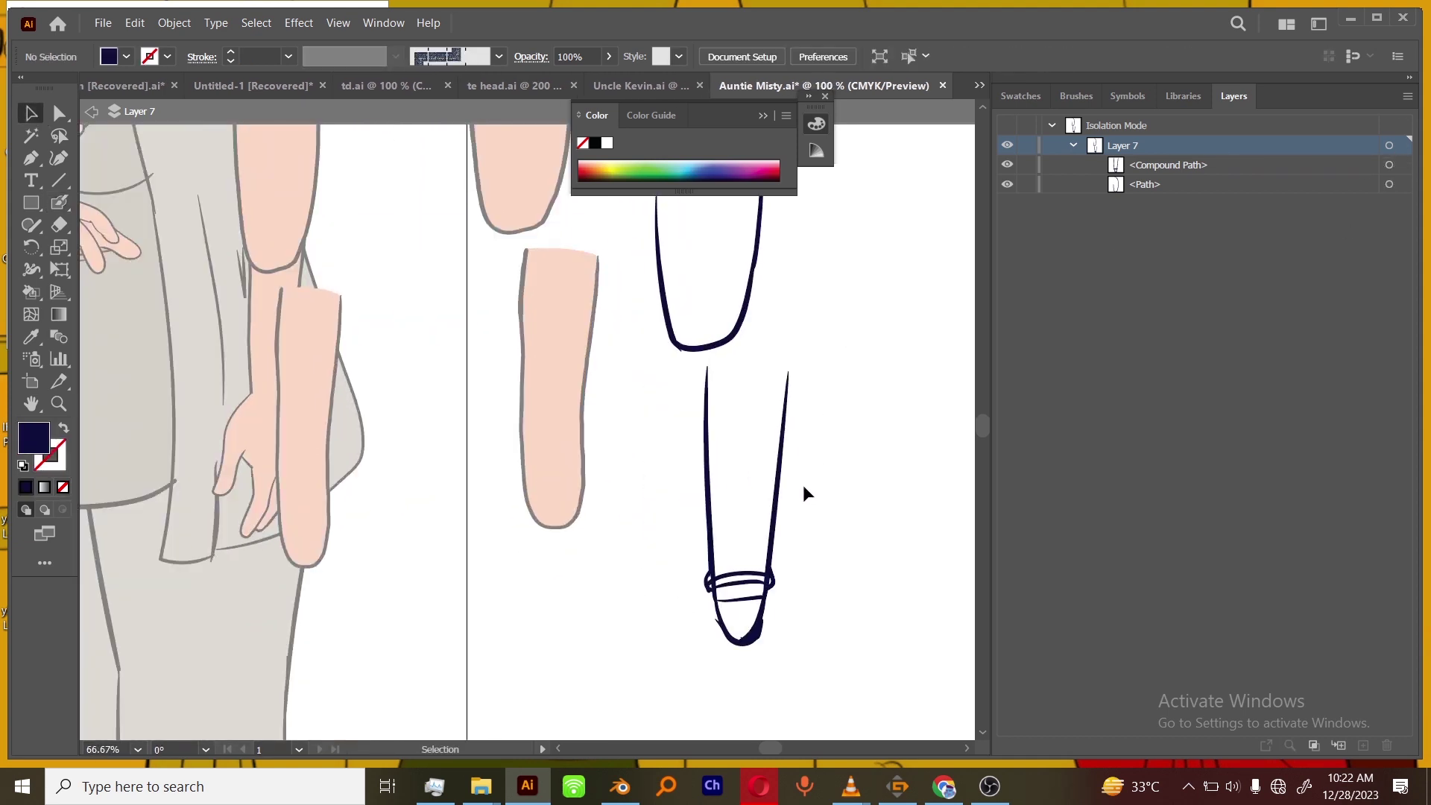
left_click_drag(803, 485, 669, 565)
Recolour the arm sketch light green and lock its two paths.
left_click(1399, 149)
left_click(639, 168)
left_click_drag(1026, 164, 1027, 184)
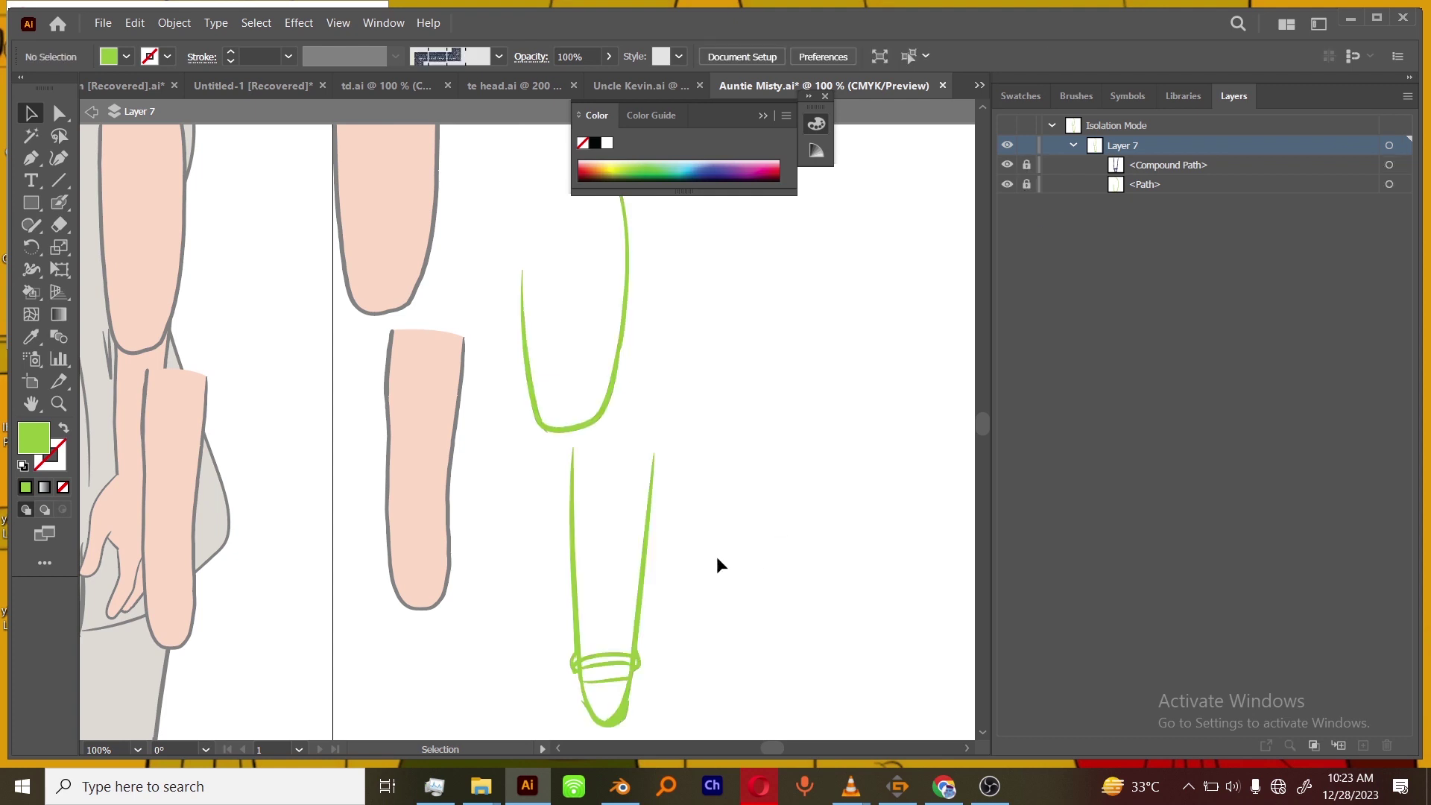
Ink the sleeve cuff in black over the green sketch, with small fold marks inside the band.
double_click(26, 446)
left_click(624, 463)
left_click(1063, 243)
key("ctrl+plus")
left_click_drag(737, 697, 773, 495)
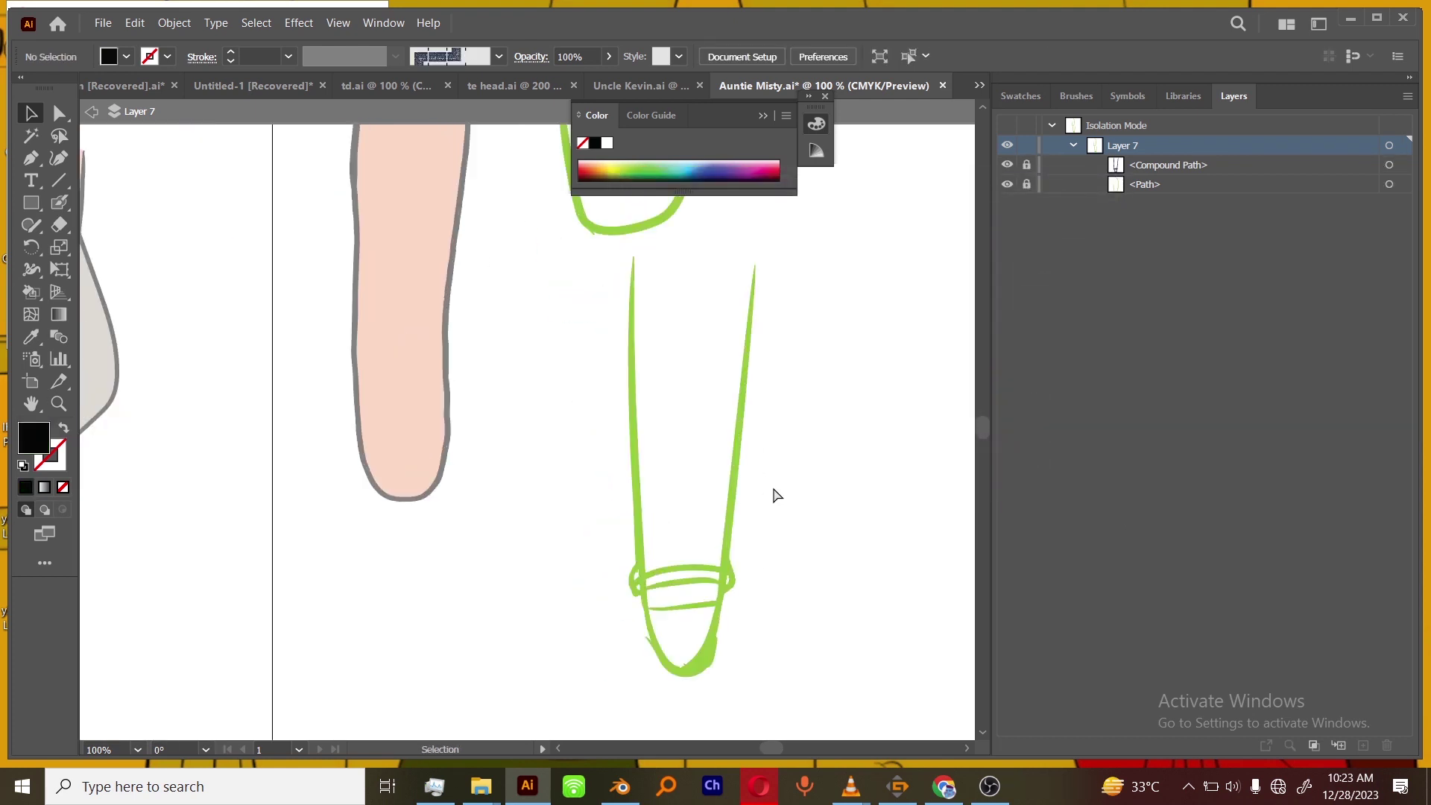
key("ctrl+plus")
key("ctrl+plus")
left_click_drag(909, 660, 755, 535)
left_click_drag(795, 594, 754, 524)
left_click(59, 202)
key("ctrl+plus")
mouse_move(792, 436)
left_mouse_down()
mouse_move(779, 588)
mouse_move(809, 512)
mouse_move(779, 584)
left_mouse_up()
key("ctrl+z")
key("ctrl+z")
left_click_drag(556, 412, 569, 598)
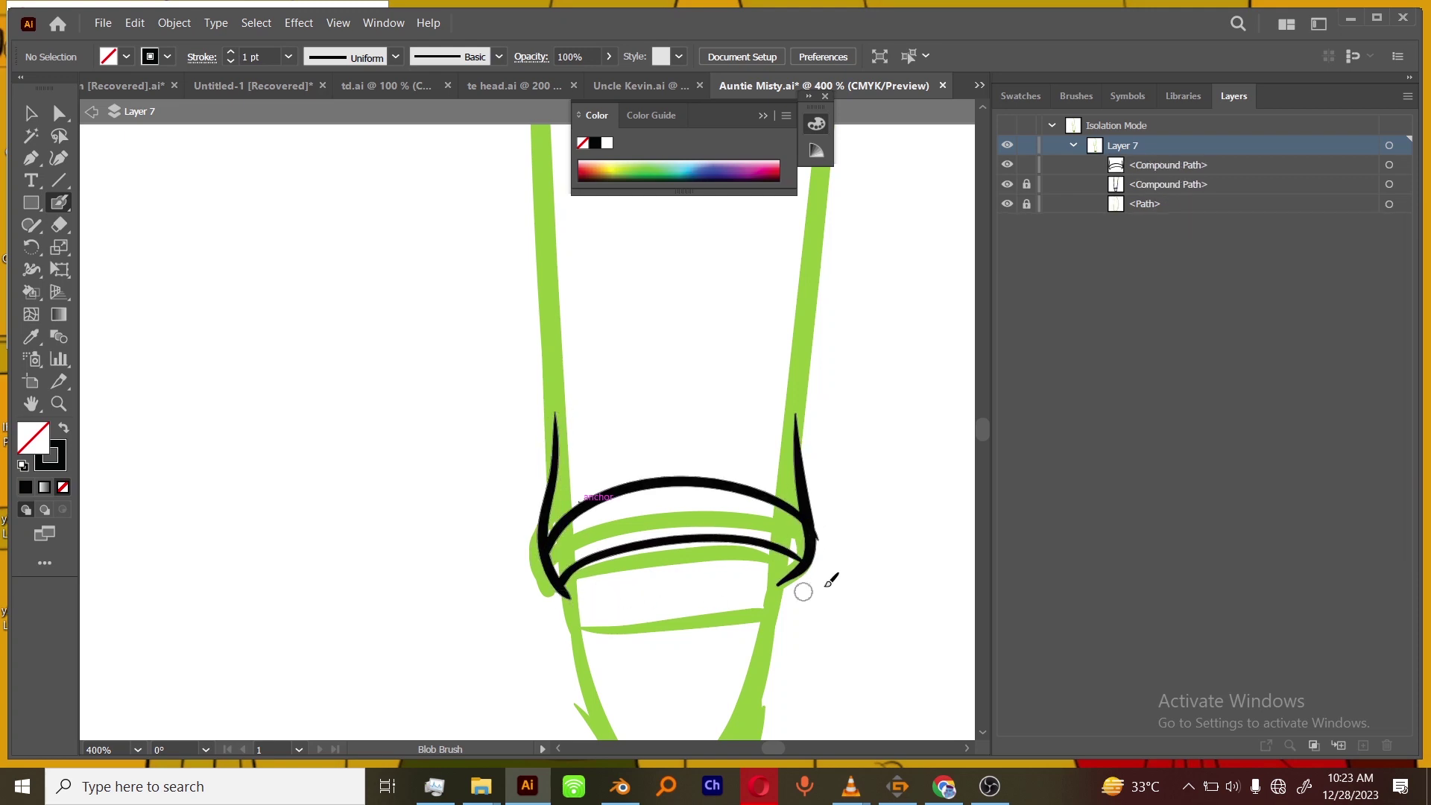
left_click_drag(814, 528, 702, 494)
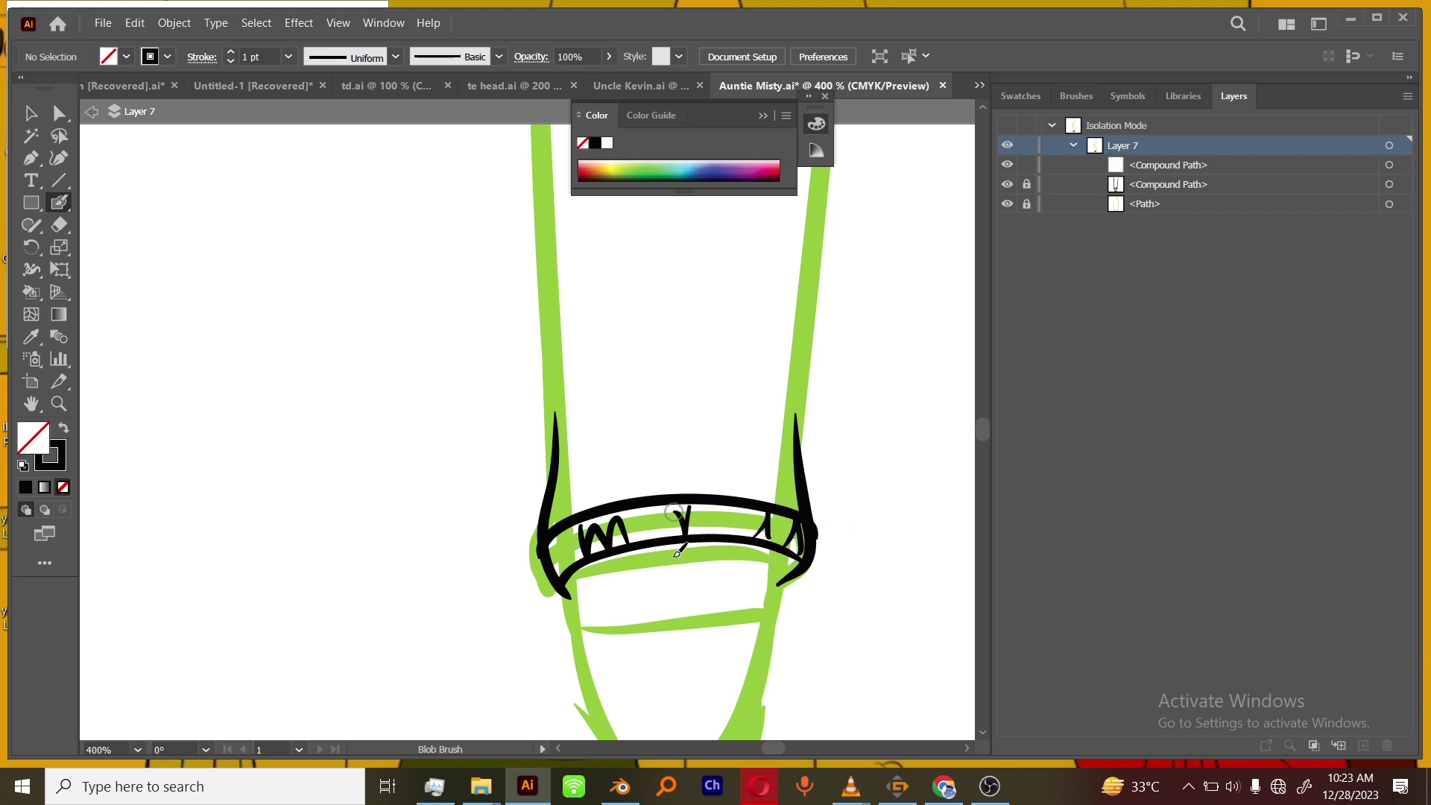
Move the black cuff slightly up the forearm, above the green sketched cuff.
key("ctrl+minus")
key("v")
mouse_move(721, 446)
left_mouse_down()
mouse_move(721, 398)
mouse_move(768, 398)
mouse_move(807, 289)
mouse_move(800, 405)
left_mouse_up()
left_click(767, 387)
Ink the rounded forearm end in black from one edge of the cuff around to the other.
key("ctrl+minus")
scroll(700, 531, "down", 1)
key("ctrl+plus")
key("ctrl+plus")
key("shift+b")
key("ctrl+z")
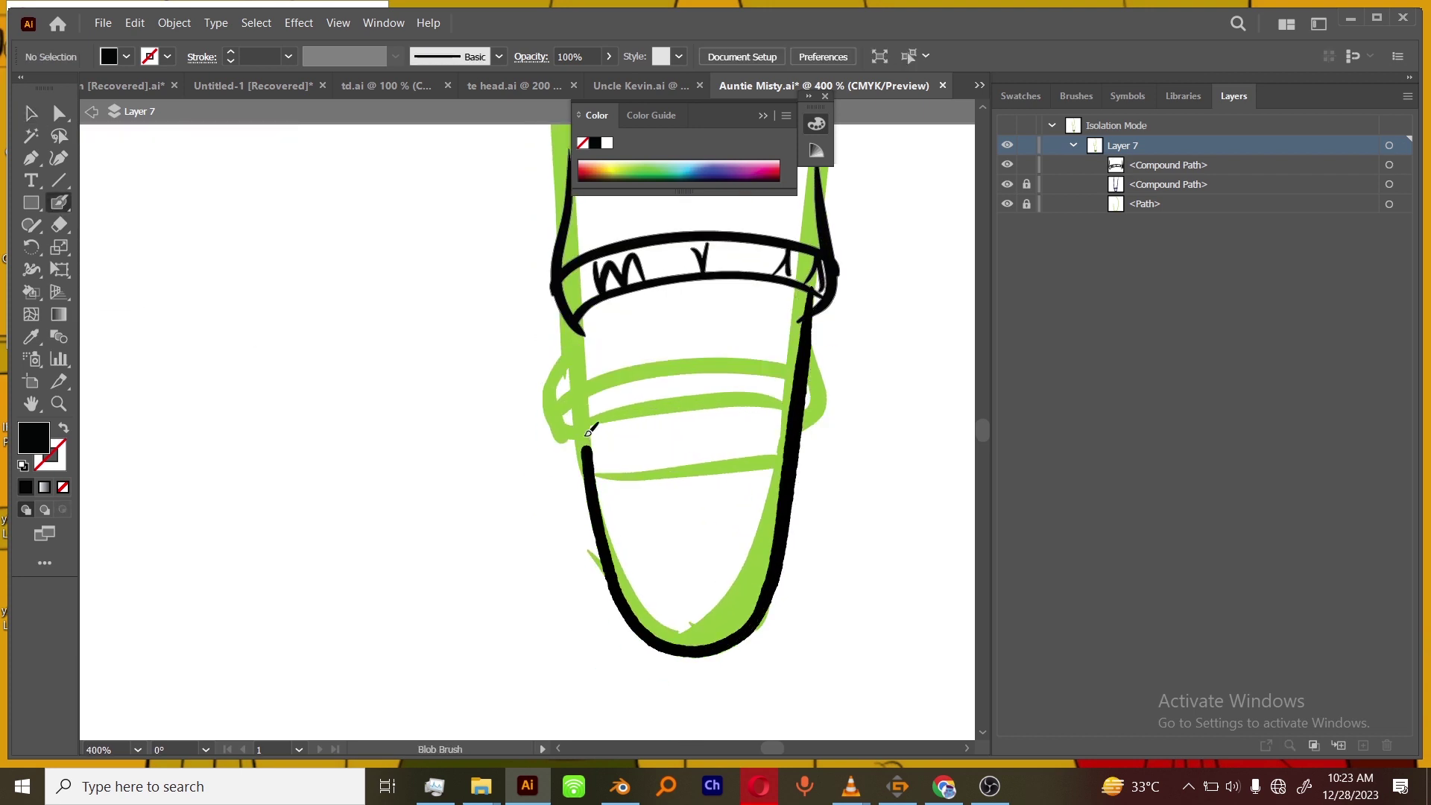
left_click_drag(588, 434, 581, 315)
Ink both long sides of the forearm in black from the cuff up to its open upper end.
key("ctrl+minus")
mouse_move(810, 312)
left_mouse_down()
mouse_move(798, 572)
mouse_move(834, 206)
left_mouse_up()
key("ctrl+plus")
left_click_drag(549, 555, 530, 179)
left_click_drag(904, 530, 890, 783)
key("ctrl+minus")
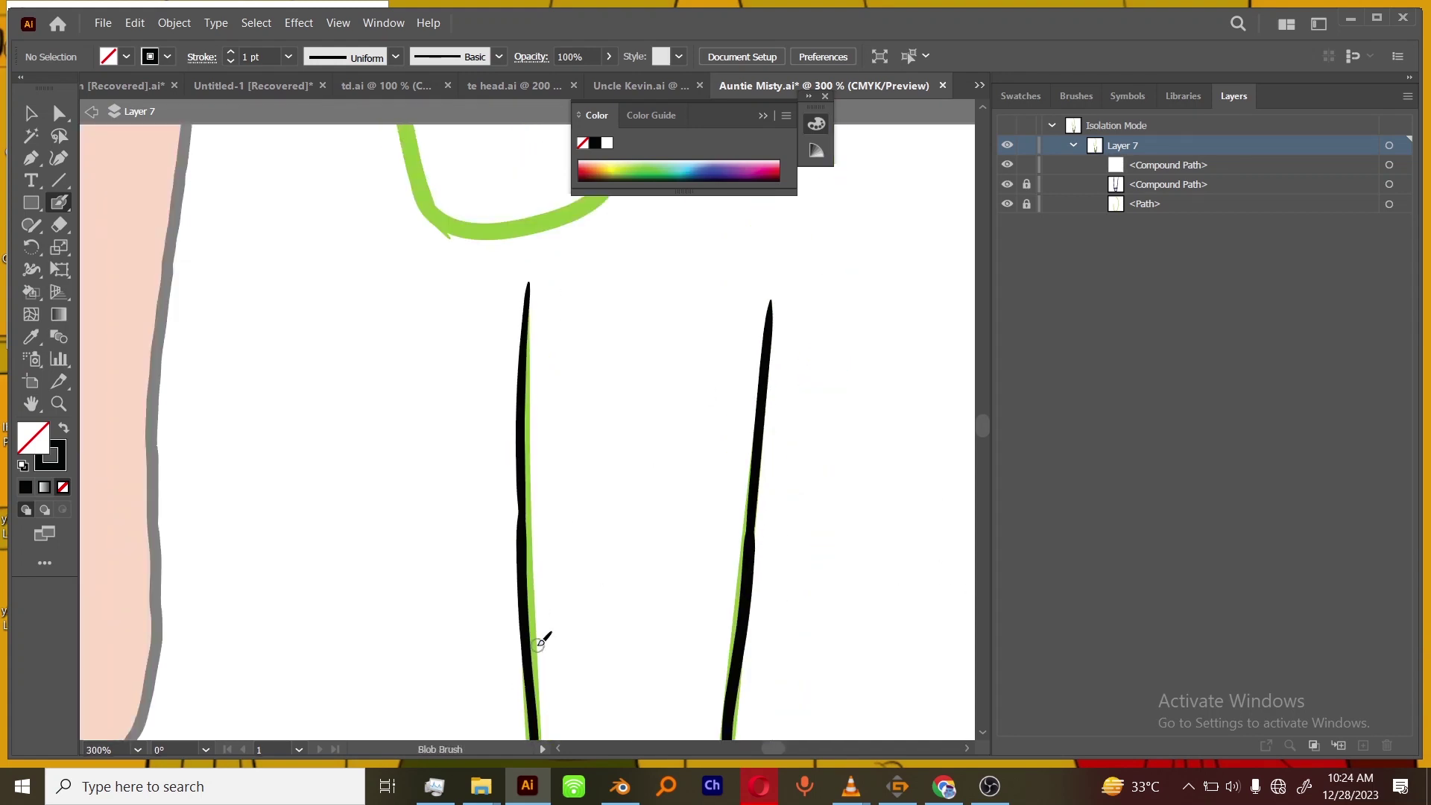
key("ctrl+minus")
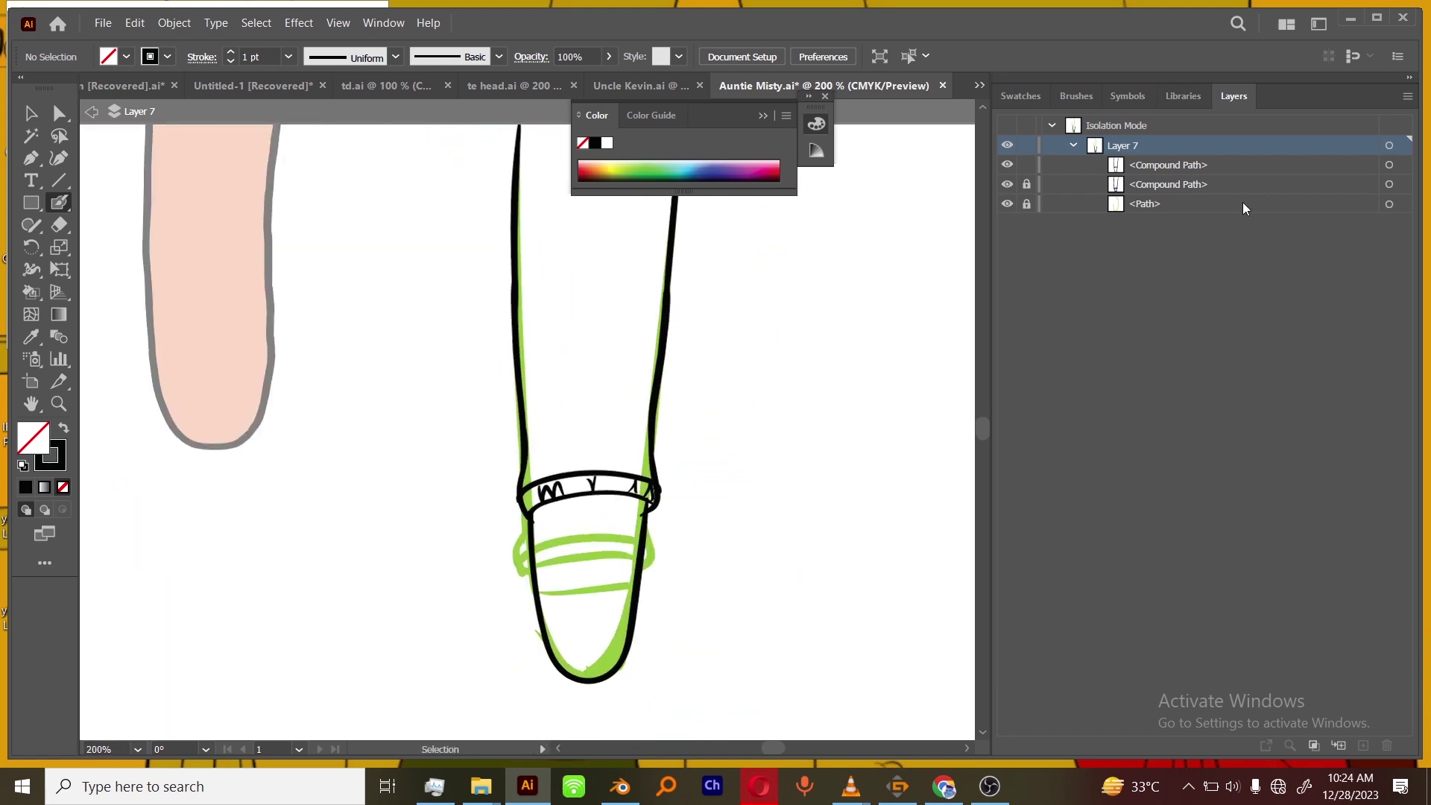
Group the black forearm and cuff linework and lock the group.
key("ctrl+a")
key("ctrl+g")
key("ctrl+2")
key("ctrl+minus")
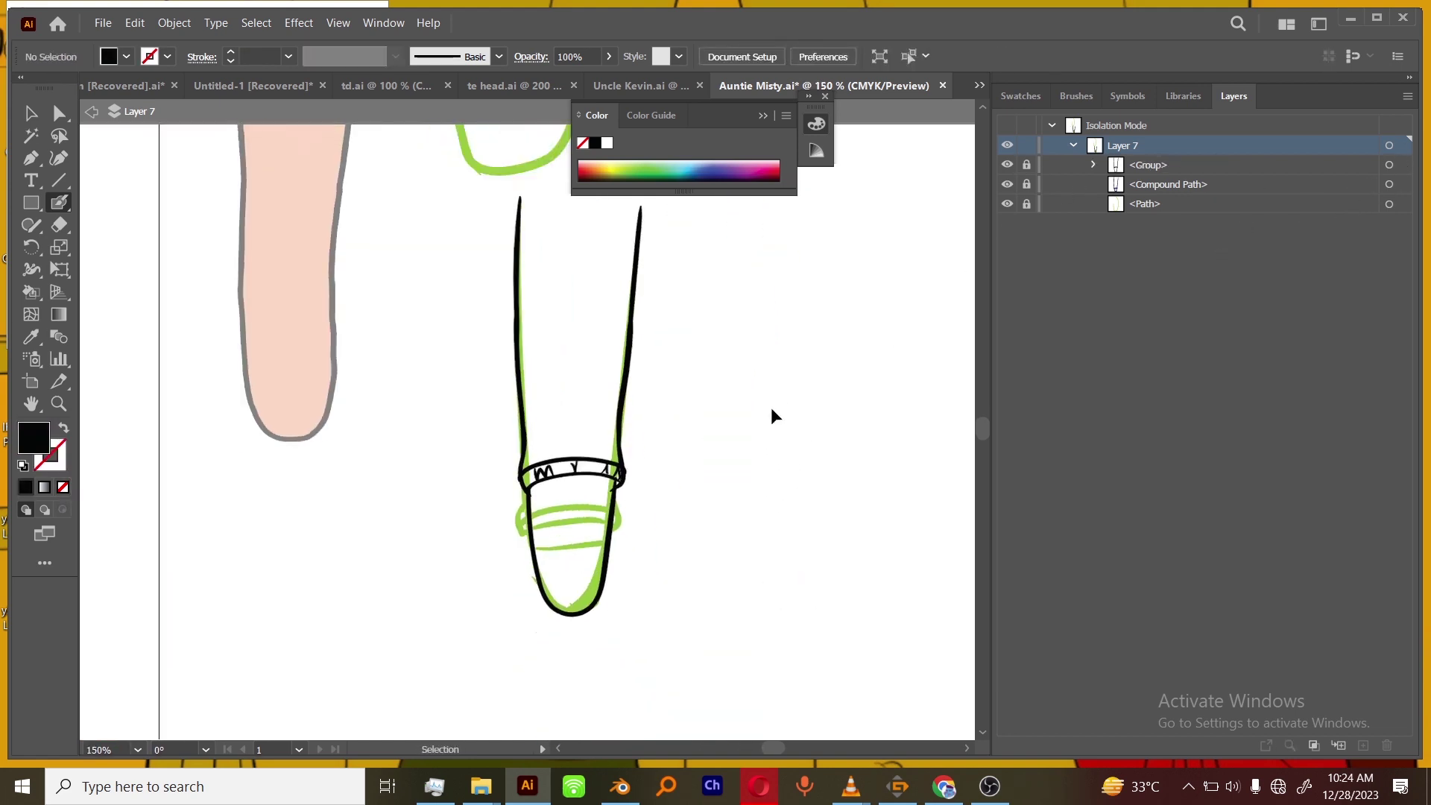
Ink the upper-arm outline in black over the green sketch, leaving its upper inner side open.
left_click_drag(746, 223, 809, 664)
key("ctrl+plus")
key("ctrl+minus")
left_click_drag(536, 140, 520, 239)
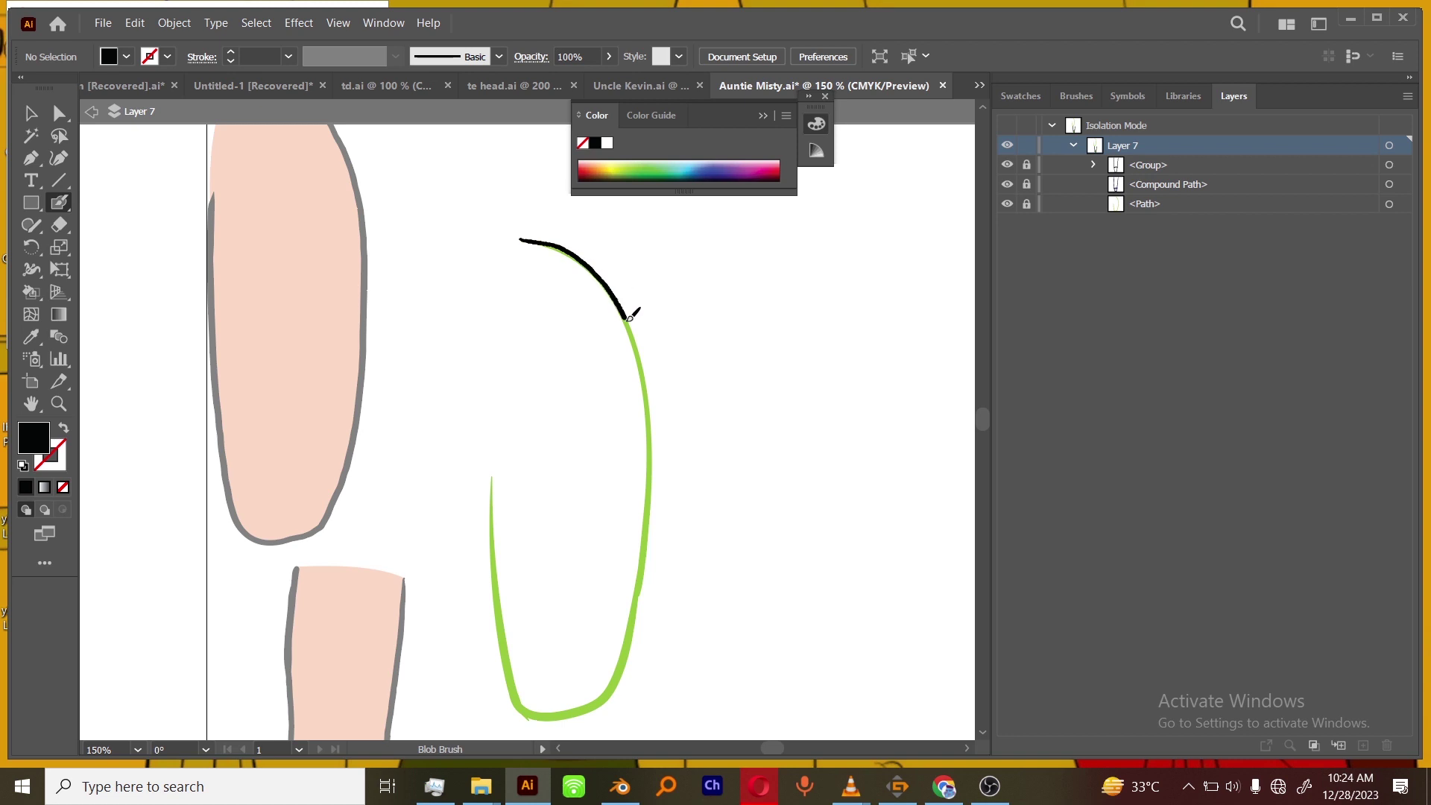
left_click_drag(648, 526, 609, 699)
key("ctrl+plus")
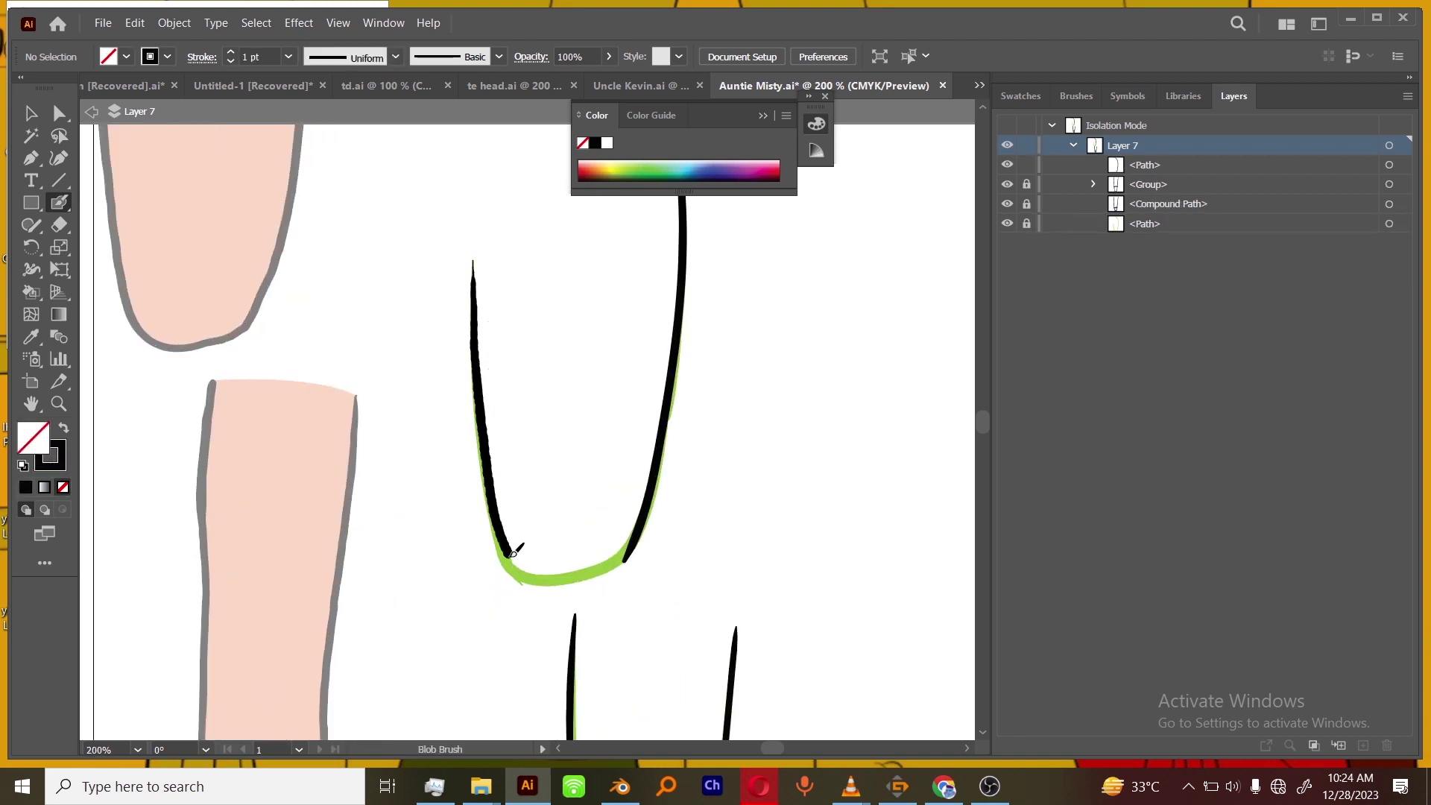
key("ctrl+minus")
key("ctrl+minus")
key("ctrl+minus")
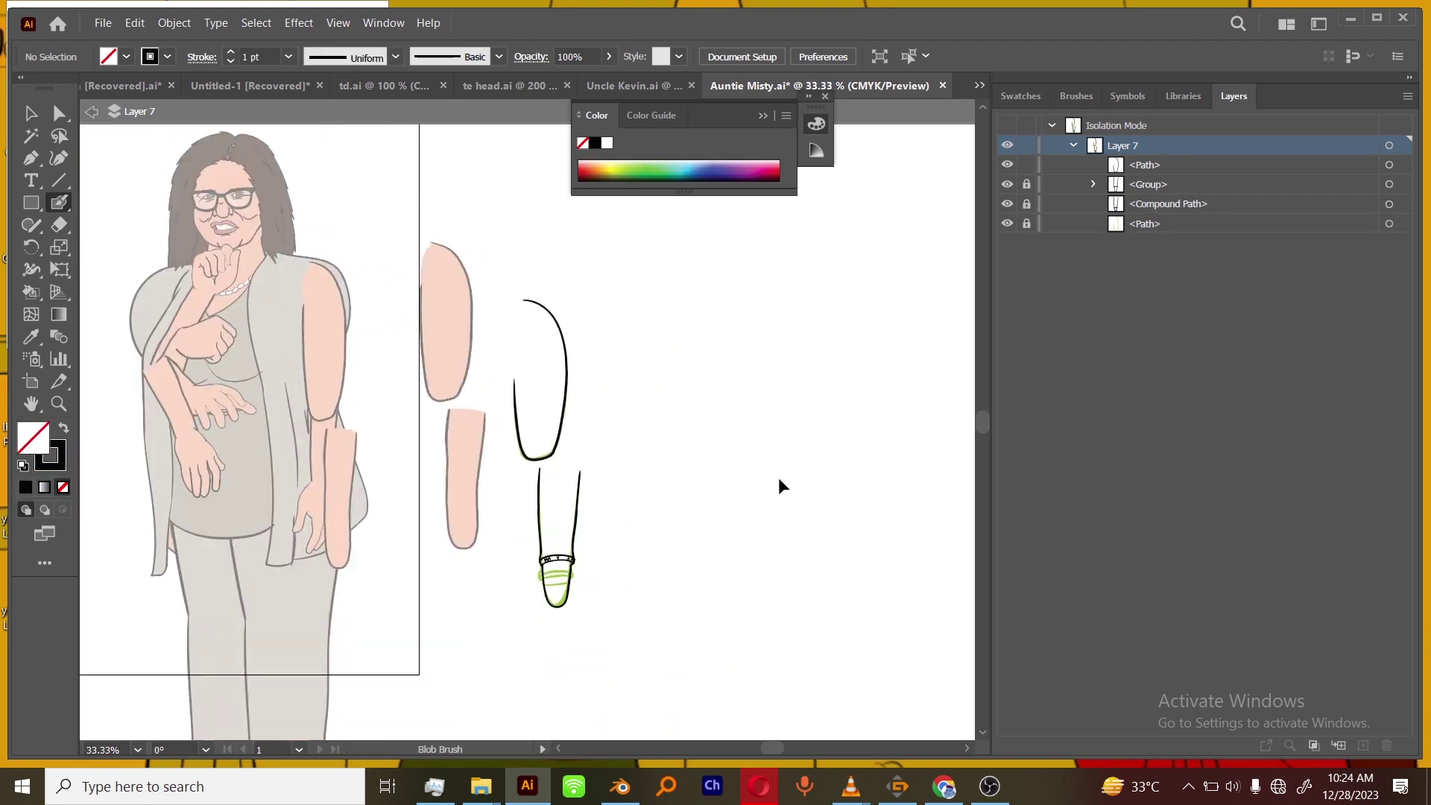
Bridge the upper arm's open side with a curved Pen path and group it with the black outline.
left_click_drag(738, 547, 758, 516)
left_click(32, 159)
key("ctrl+plus")
left_click_drag(568, 140, 536, 266)
left_click(520, 252)
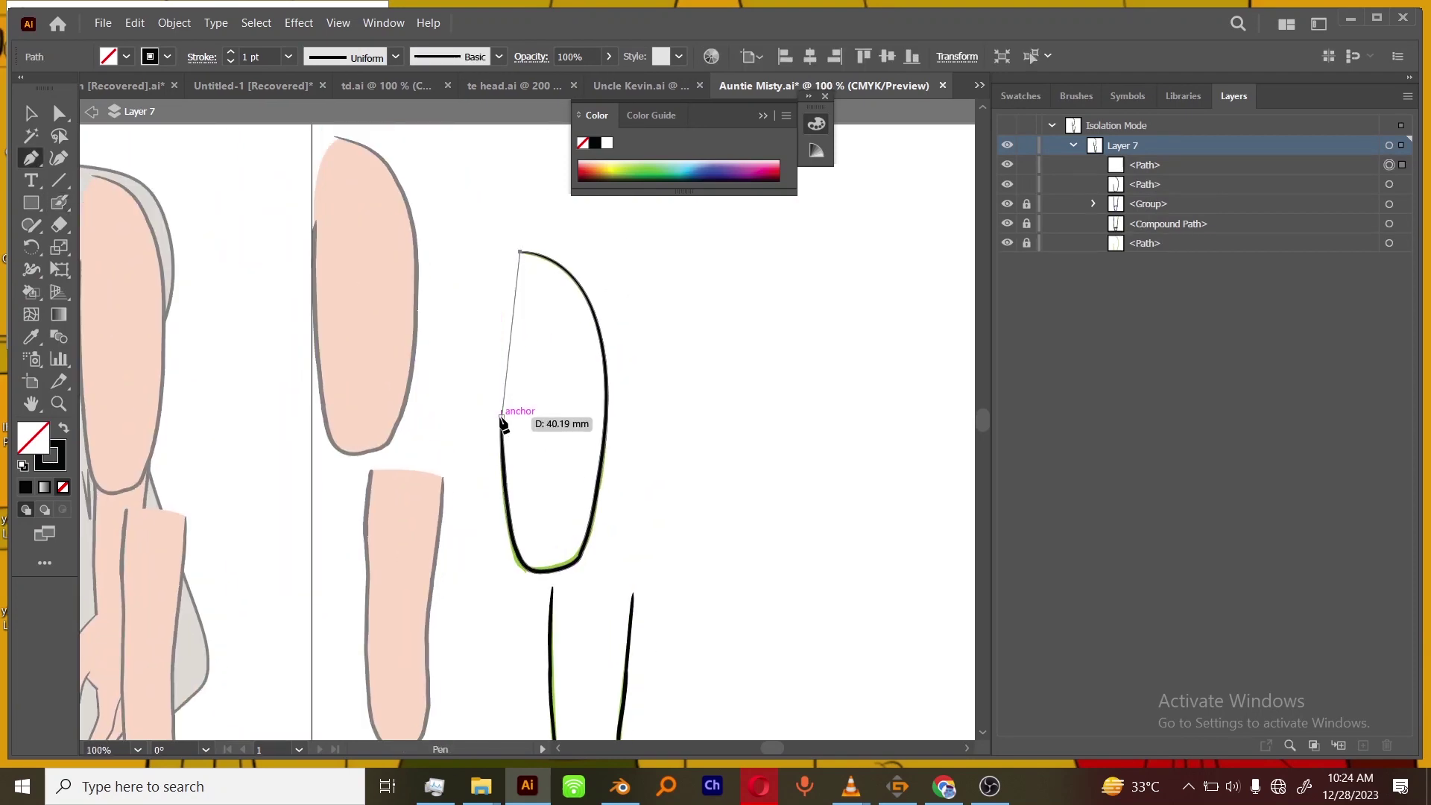
left_click_drag(501, 418, 515, 489)
key("ctrl+a")
key("ctrl+g")
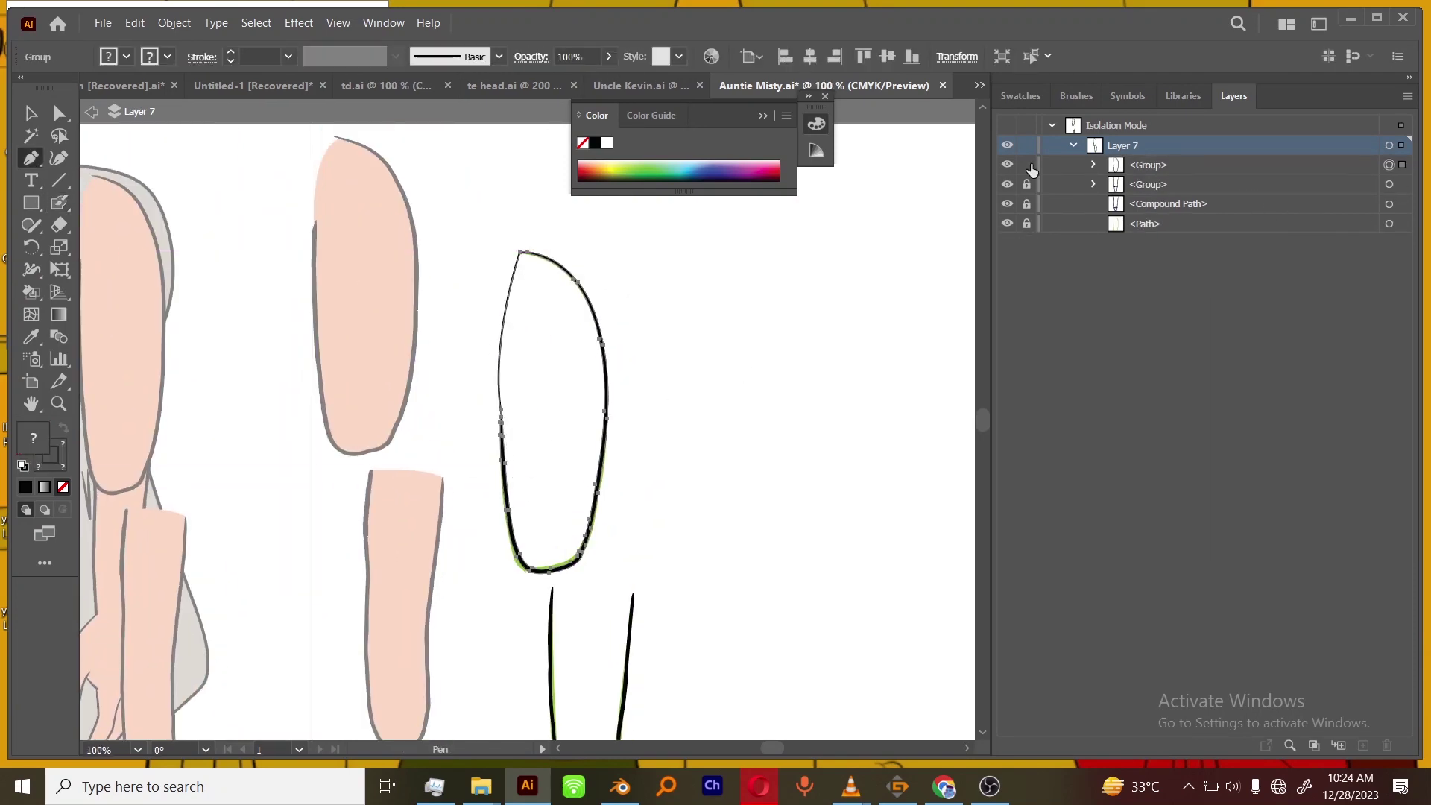
Hide the upper-arm group, unlock the forearm group and add a curved Pen path to it that closes the forearm's open upper end.
left_click(1007, 165)
left_click(1026, 184)
mouse_move(666, 578)
left_mouse_down()
mouse_move(699, 381)
mouse_move(689, 430)
left_mouse_up()
left_click(585, 390)
left_click_drag(1146, 165, 1165, 202)
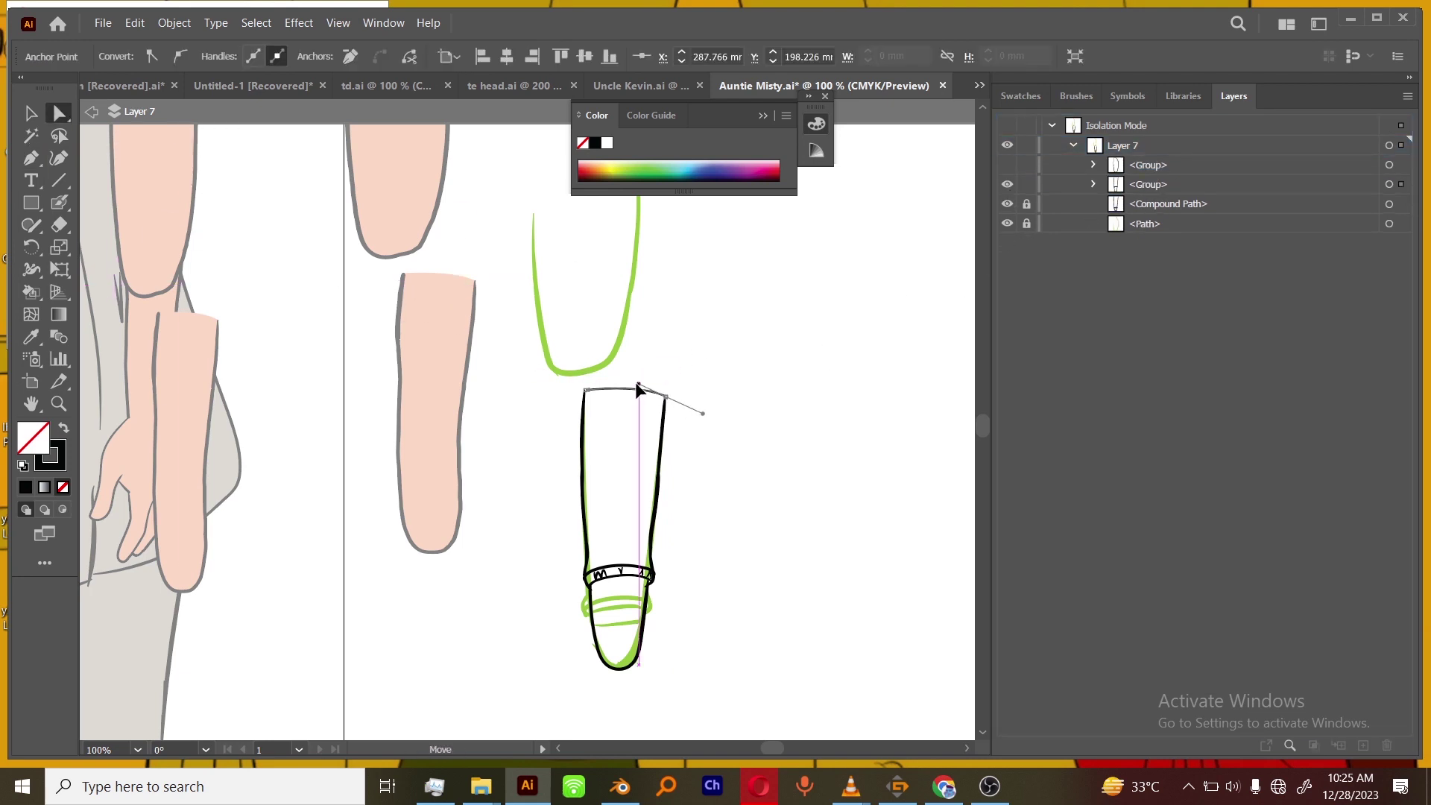
Reshape the forearm's closing curve by its direction handle and remove its stroke.
left_click_drag(636, 385, 637, 384)
left_click(843, 370)
left_click(644, 390)
left_click(52, 458)
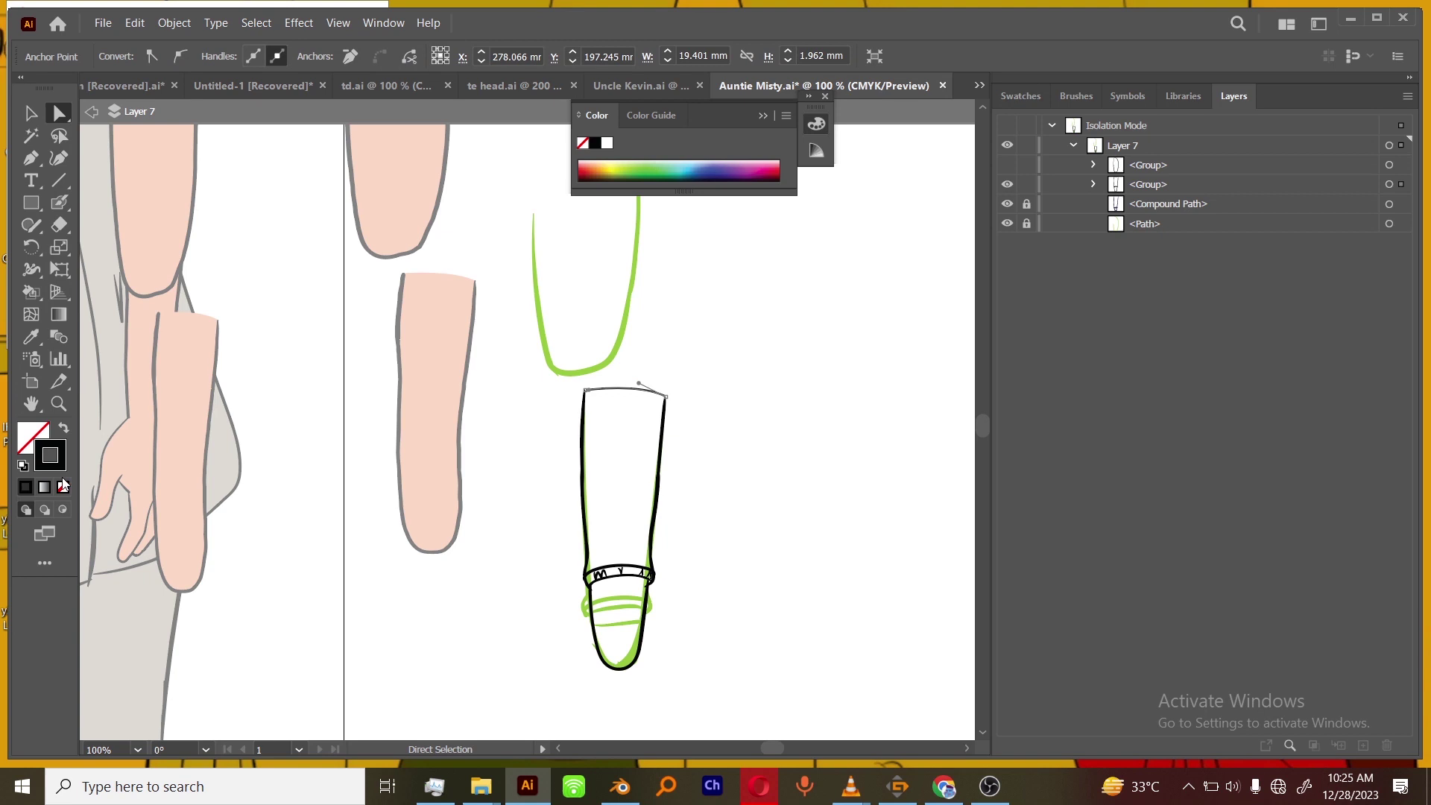
Show the upper-arm group in place of the forearm group and remove the stroke from its closing curve.
left_click(1012, 184)
left_click_drag(557, 162, 549, 313)
left_click(525, 312)
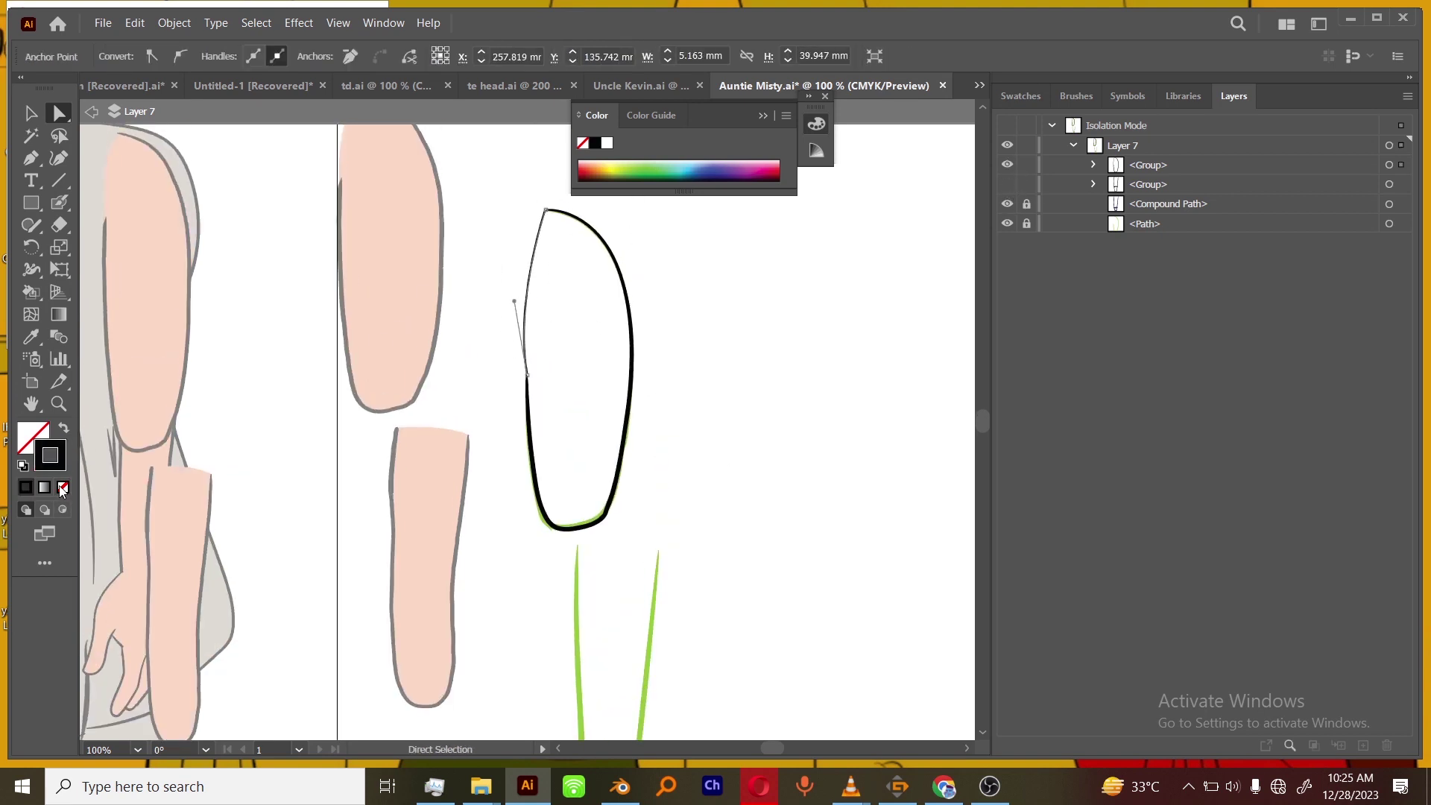
key("Delete")
Hide the green sketch and fill the forearm end below the cuff with the skin colour using Live Paint.
key("ctrl+minus")
left_click_drag(526, 525, 562, 490)
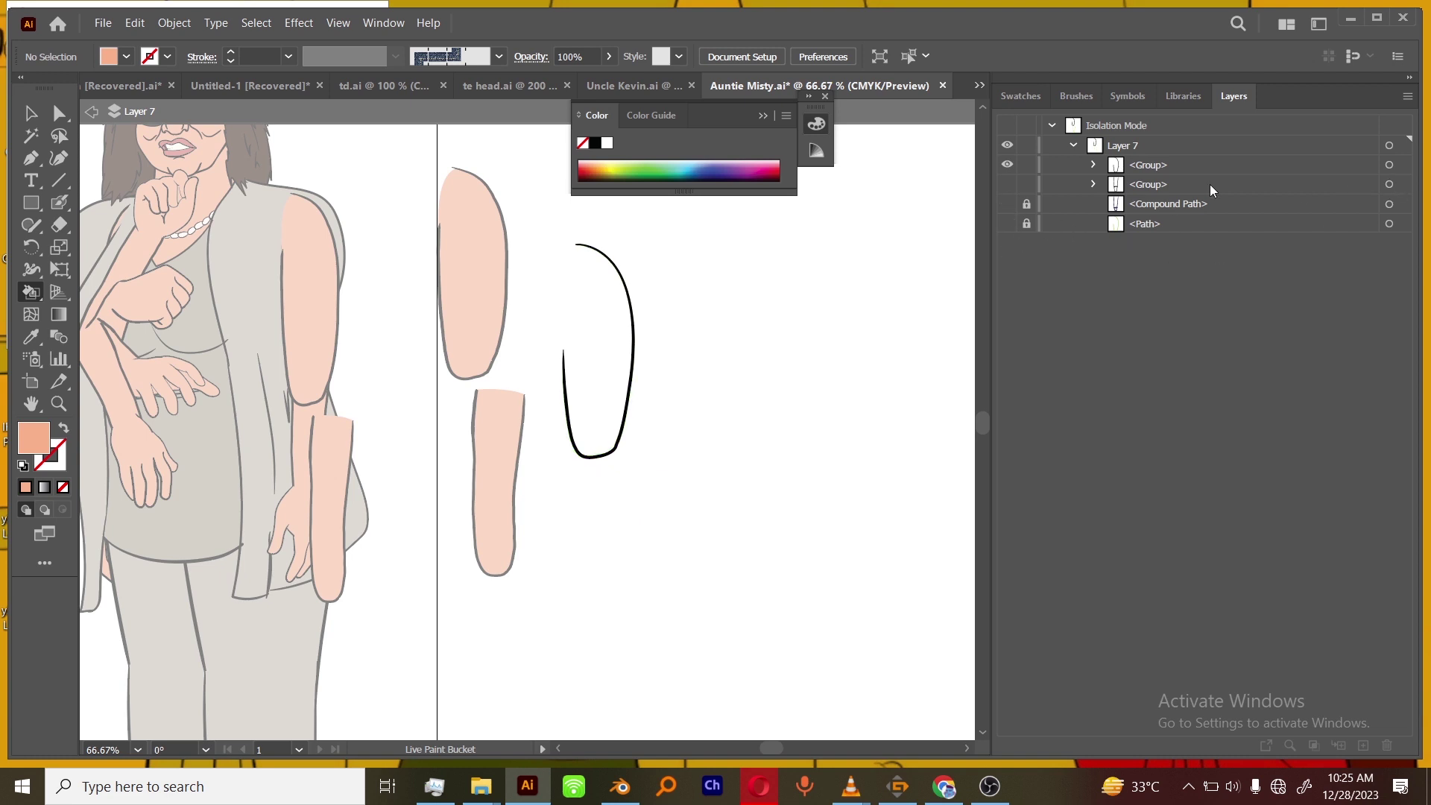
left_click(1388, 184)
left_click(624, 628)
key("ctrl+plus")
left_click(633, 507, "ctrl")
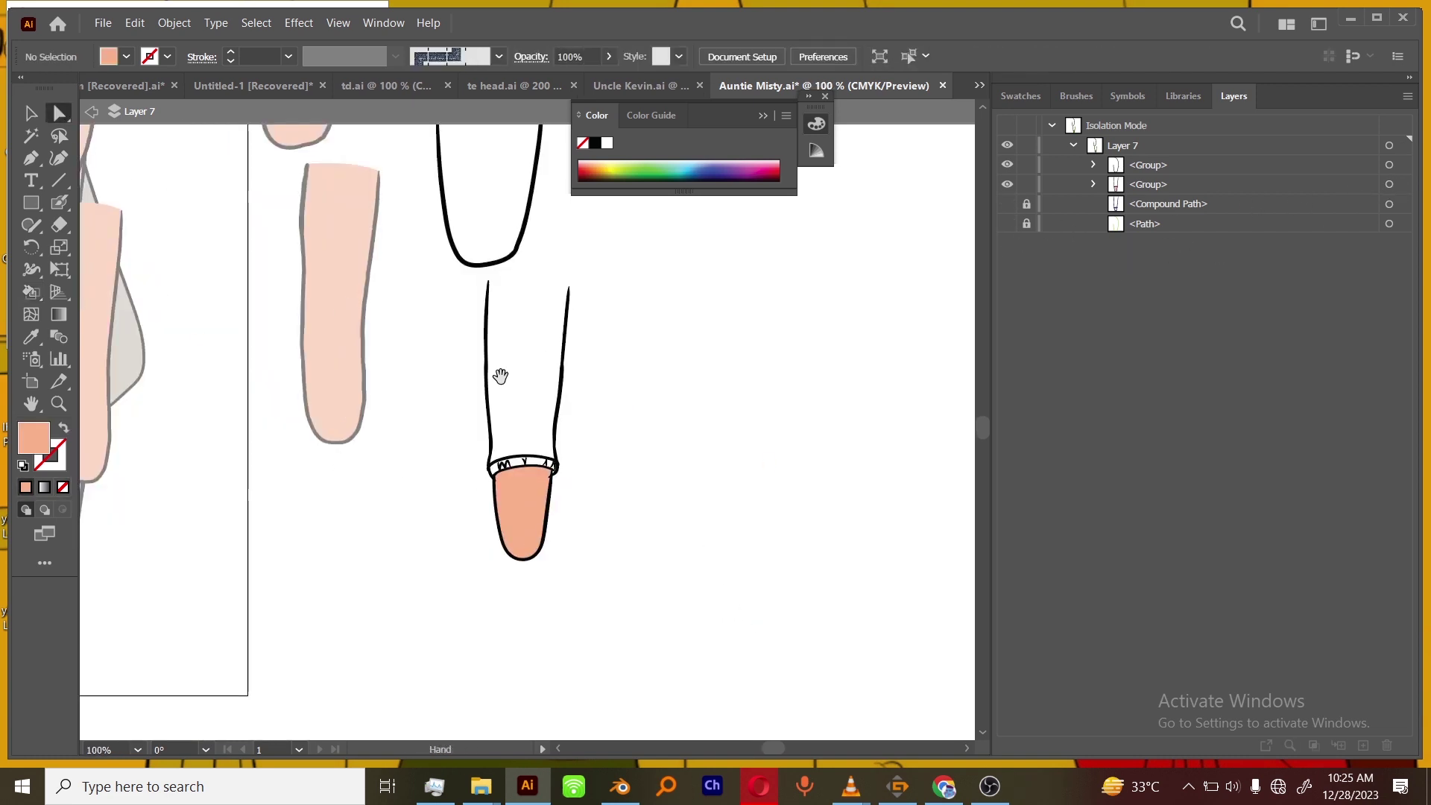
Sample the cardigan's grey-beige and fill the upper arm and the forearm sleeve with it using Live Paint.
left_click_drag(501, 380, 726, 526)
key("i")
left_click(705, 336)
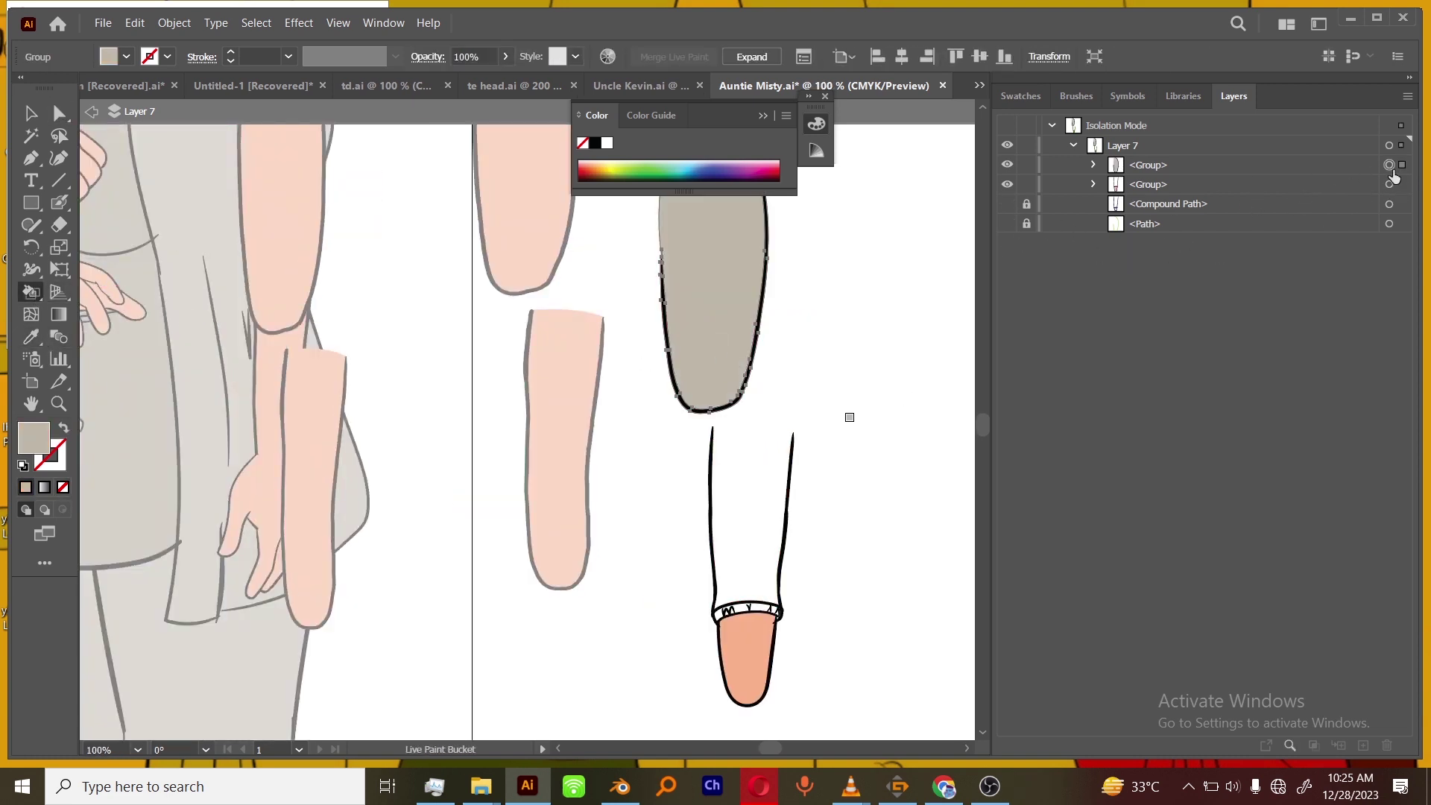
left_click(753, 522)
Fill every section of the cuff band, including the gaps between its fold marks, with the same grey-beige.
key("ctrl+plus")
key("ctrl+plus")
key("ctrl+plus")
left_click(552, 550)
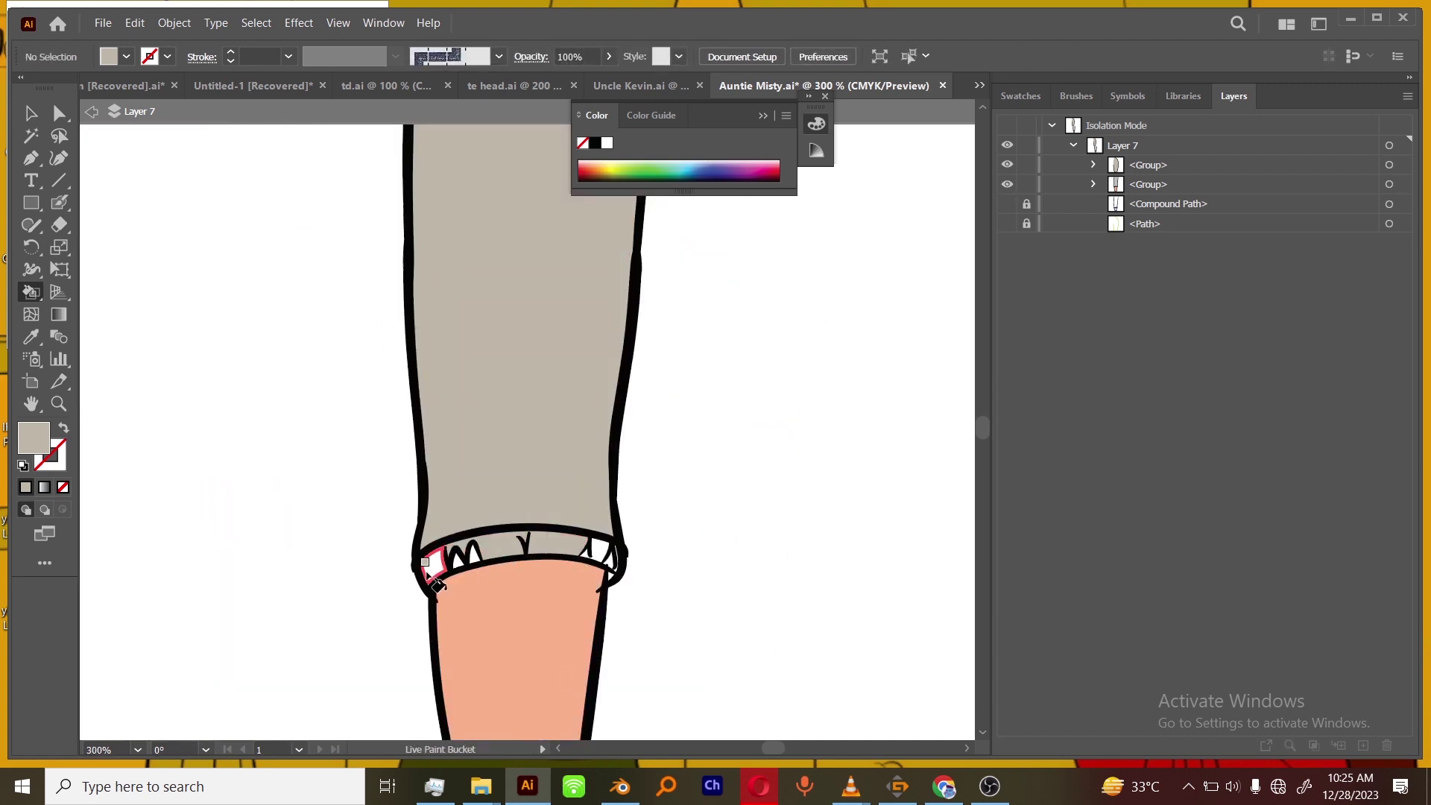
left_click(495, 569)
key("ctrl+plus")
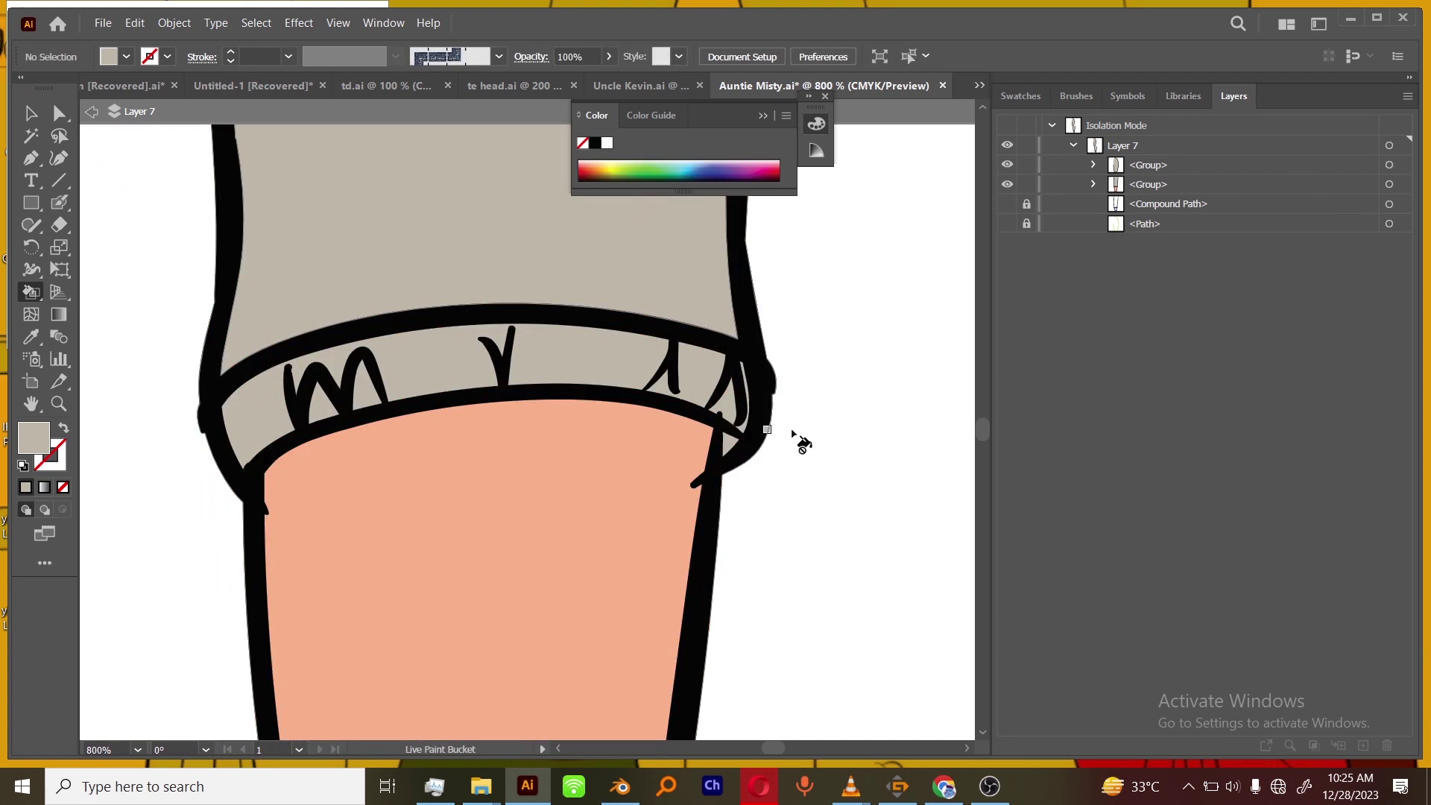
Expand the Live Paint groups of the sleeved upper arm and the cuffed forearm into regular artwork.
key("a")
key("ctrl+minus")
key("ctrl+minus")
key("ctrl+minus")
key("ctrl+minus")
left_click_drag(712, 502, 764, 559)
left_click(1389, 165)
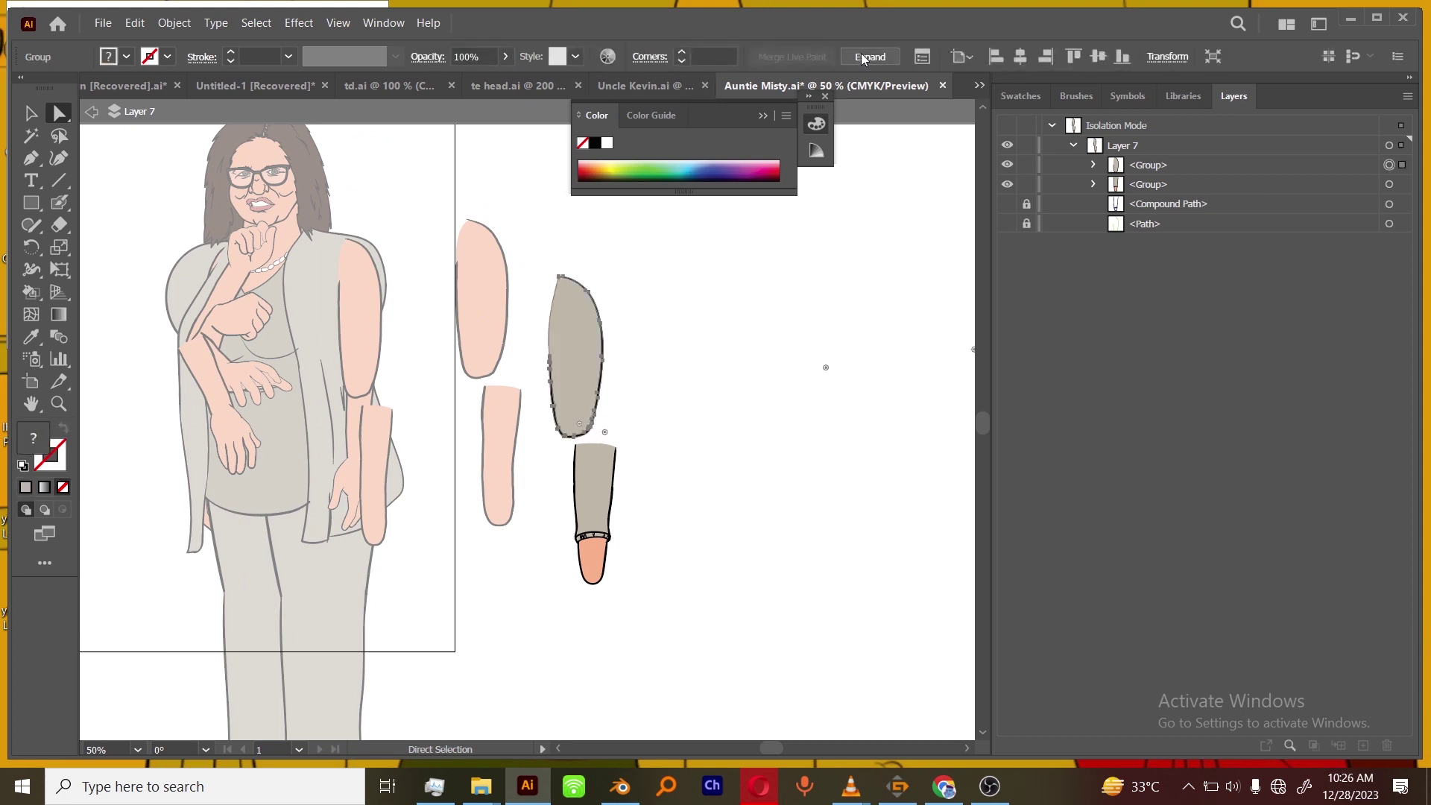
left_click(1388, 184)
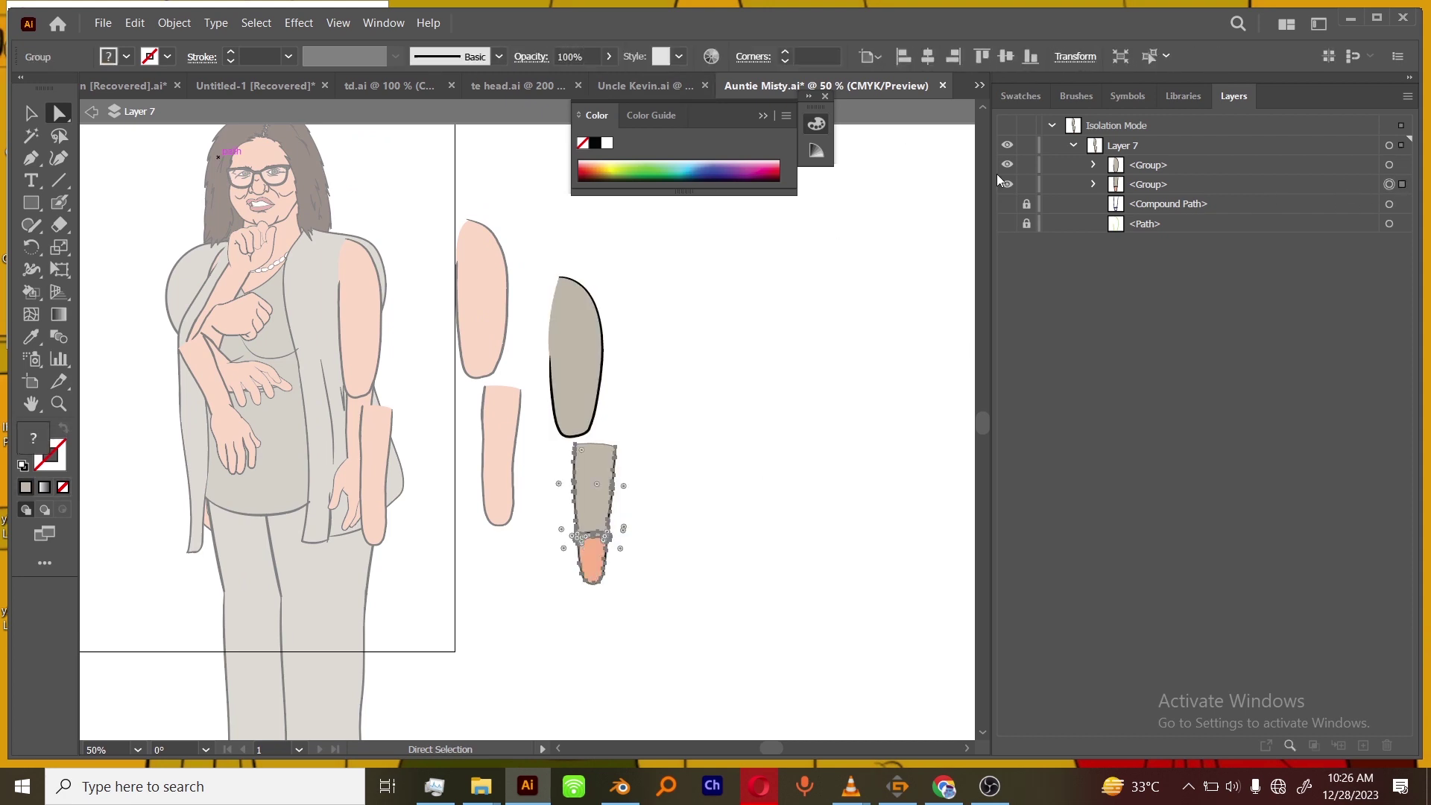
Create a new art brush from the cuffed forearm artwork.
left_click(498, 57)
left_click(471, 201)
left_click(653, 439)
left_click(687, 525)
left_click(865, 626)
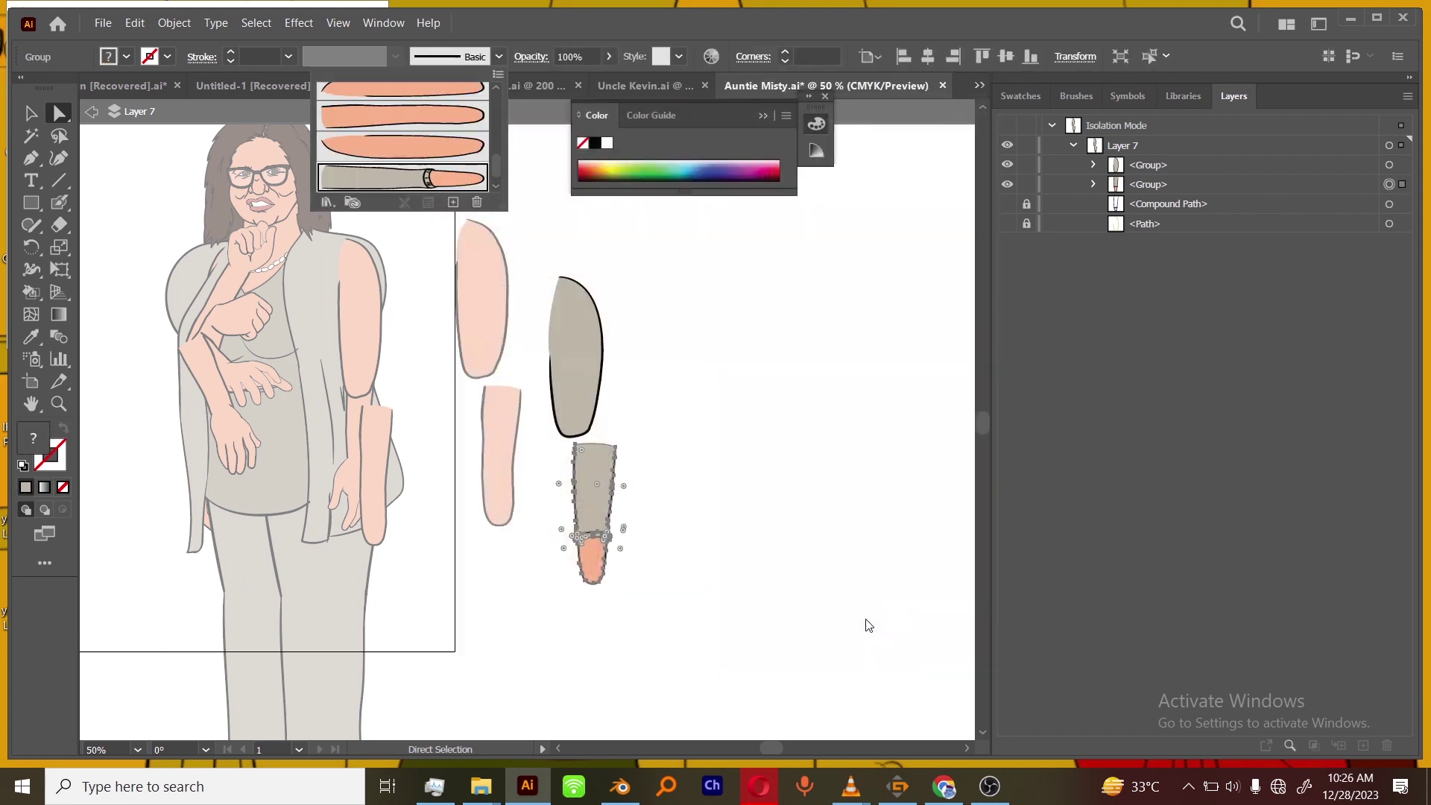
Create an art brush from the sleeved upper arm, stretched to fit stroke length and directed downward, with colorization set to None.
left_click(1396, 165)
left_click(499, 57)
left_click(453, 202)
left_click(644, 440)
left_click(676, 524)
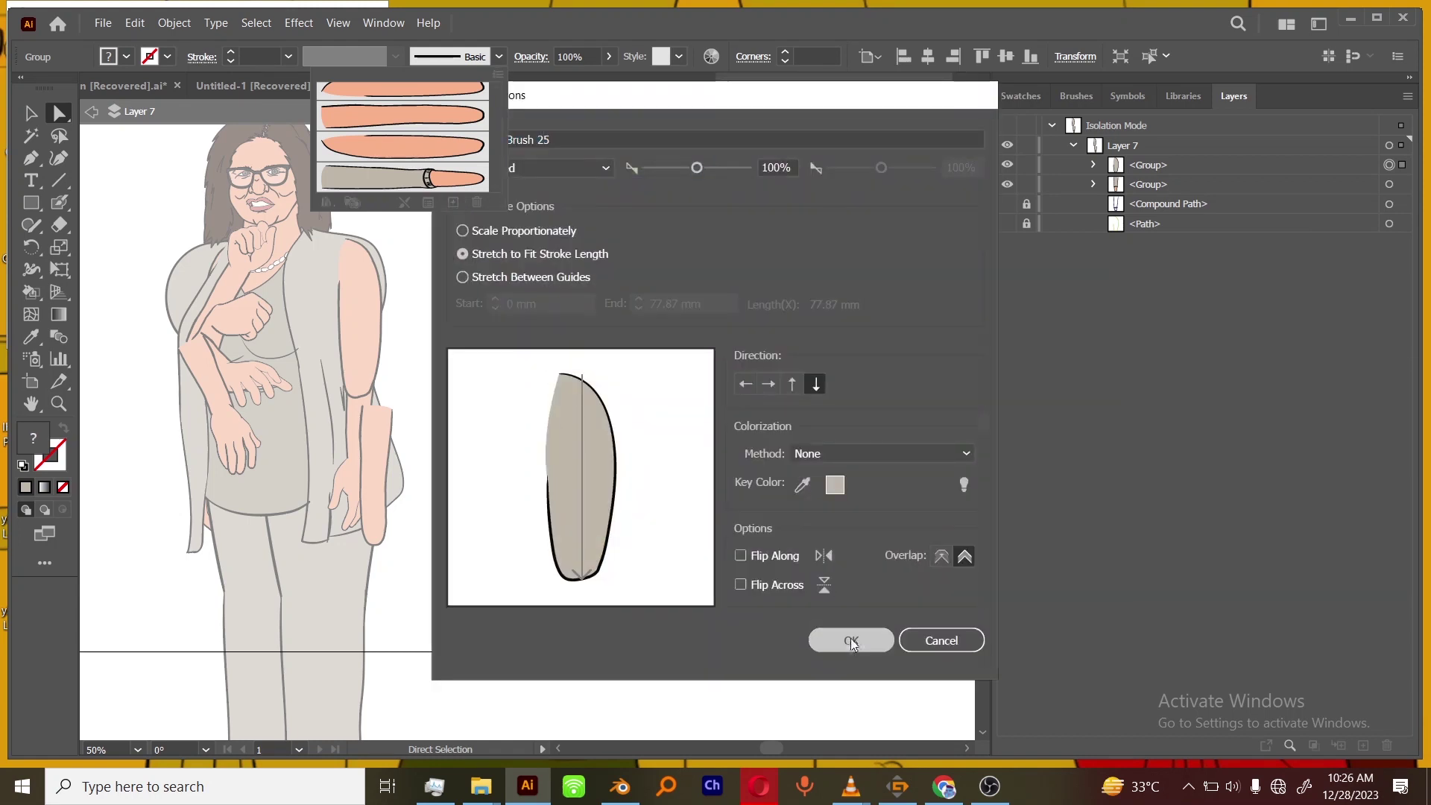
left_click(851, 640)
Leave isolation mode and hide both Layer 7 and the +REF reference arms.
double_click(956, 403)
key("ctrl+minus")
left_click(1050, 126)
left_click(1005, 128)
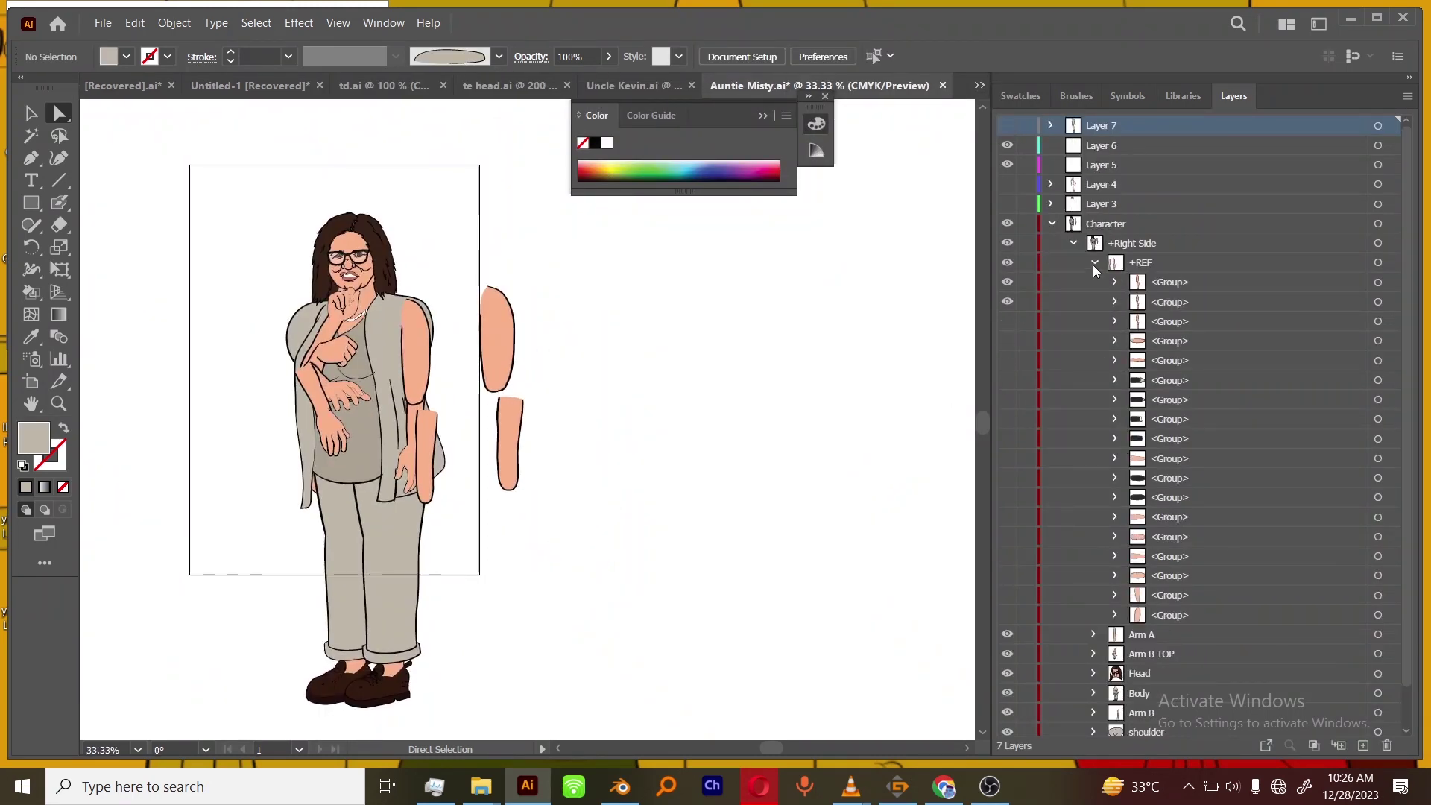
left_click(1094, 262)
left_click(1007, 262)
Apply the sleeved upper-arm and cuffed forearm brushes to the matching paths of the Default A arm.
key("ctrl+plus")
left_click_drag(453, 386, 747, 489)
key("ctrl+plus")
left_click(1093, 282)
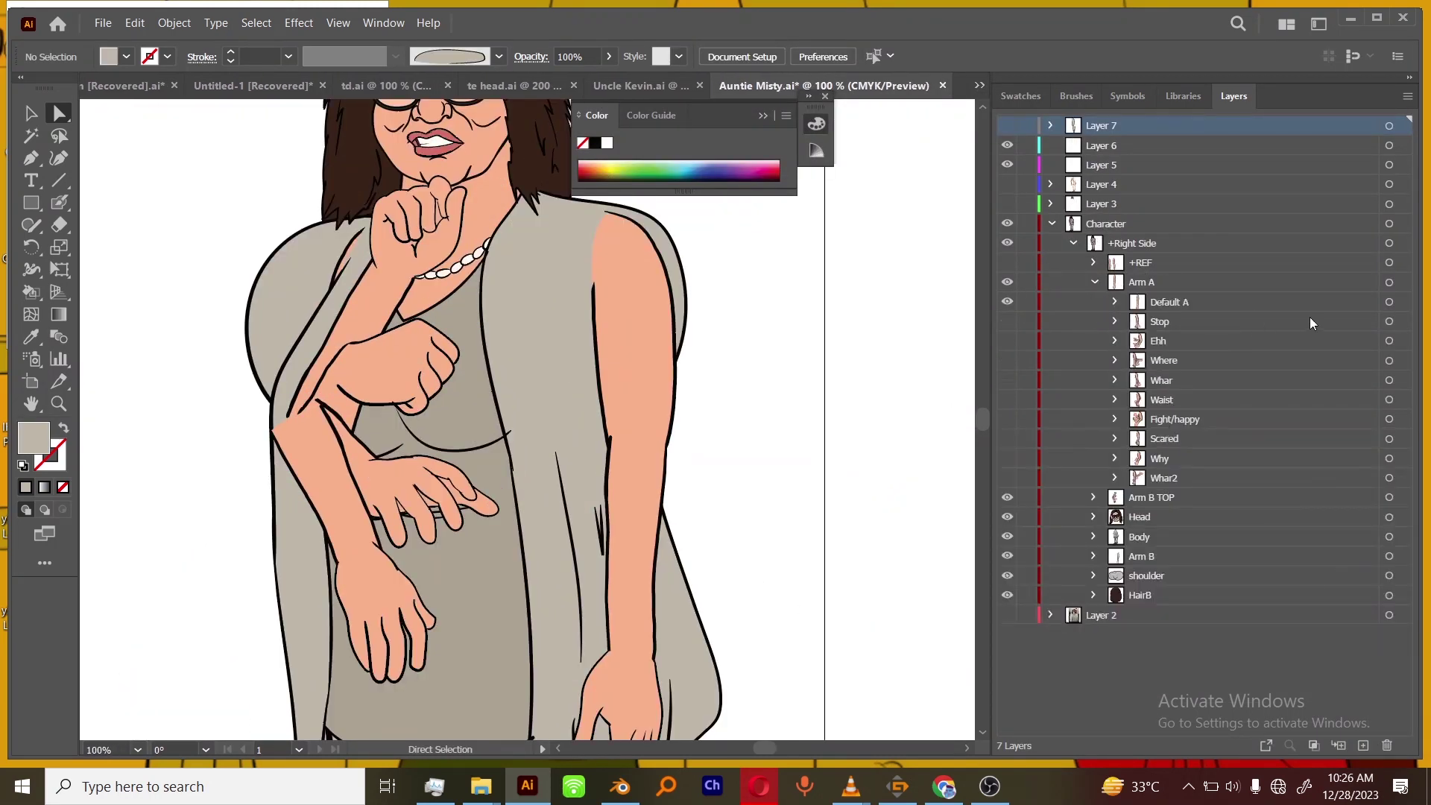
left_click(1115, 302)
left_click(1391, 360)
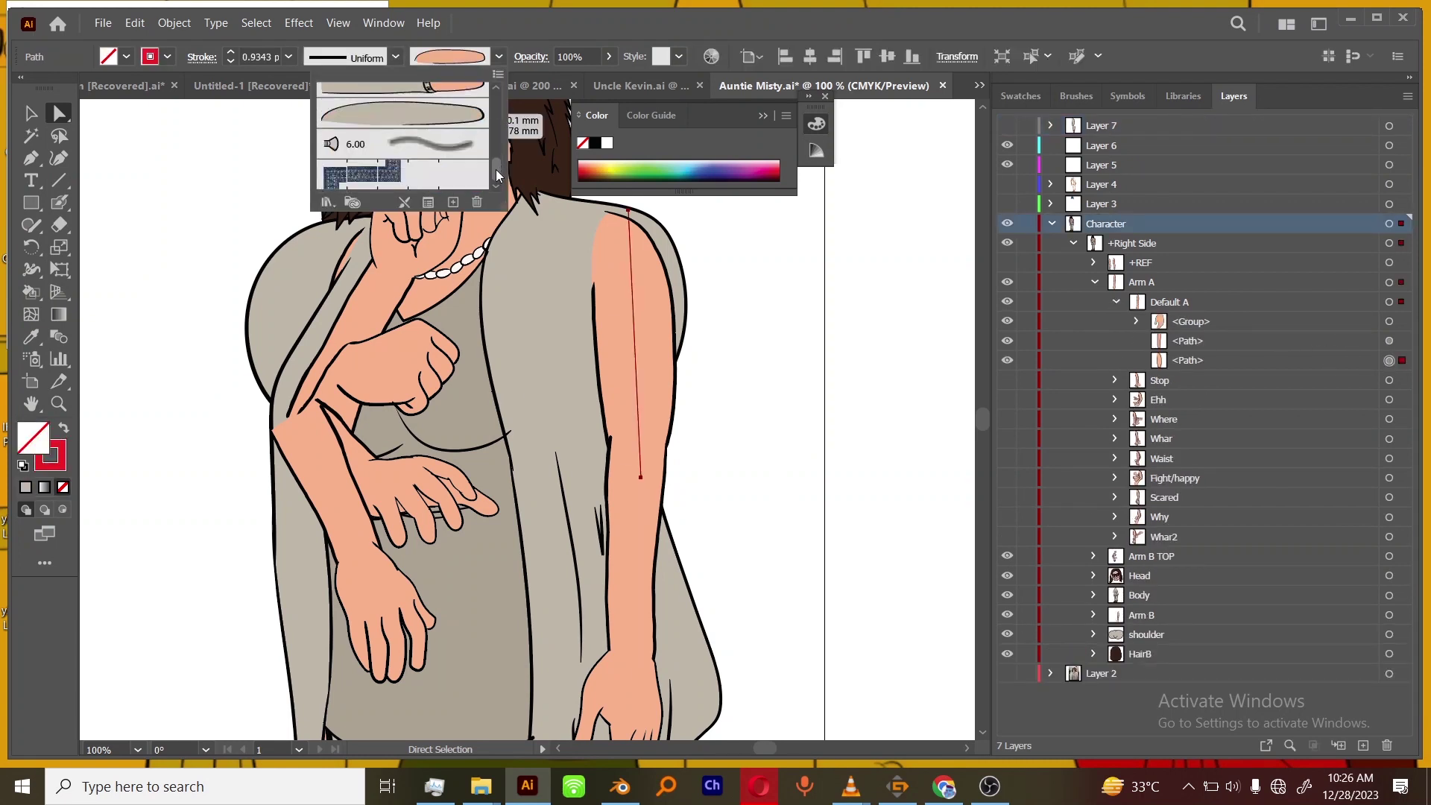
key("ctrl+minus")
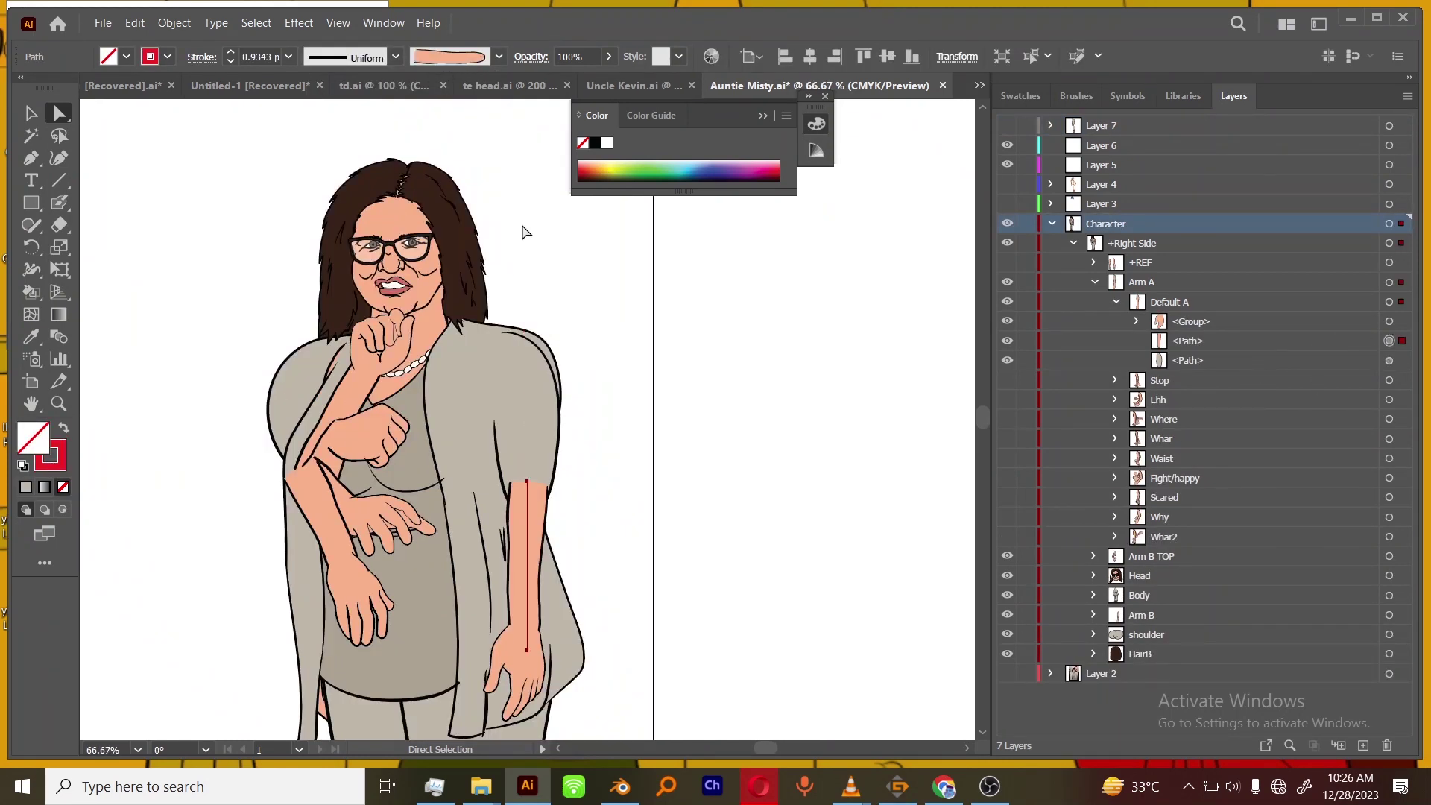
left_click(831, 469)
key("ctrl+minus")
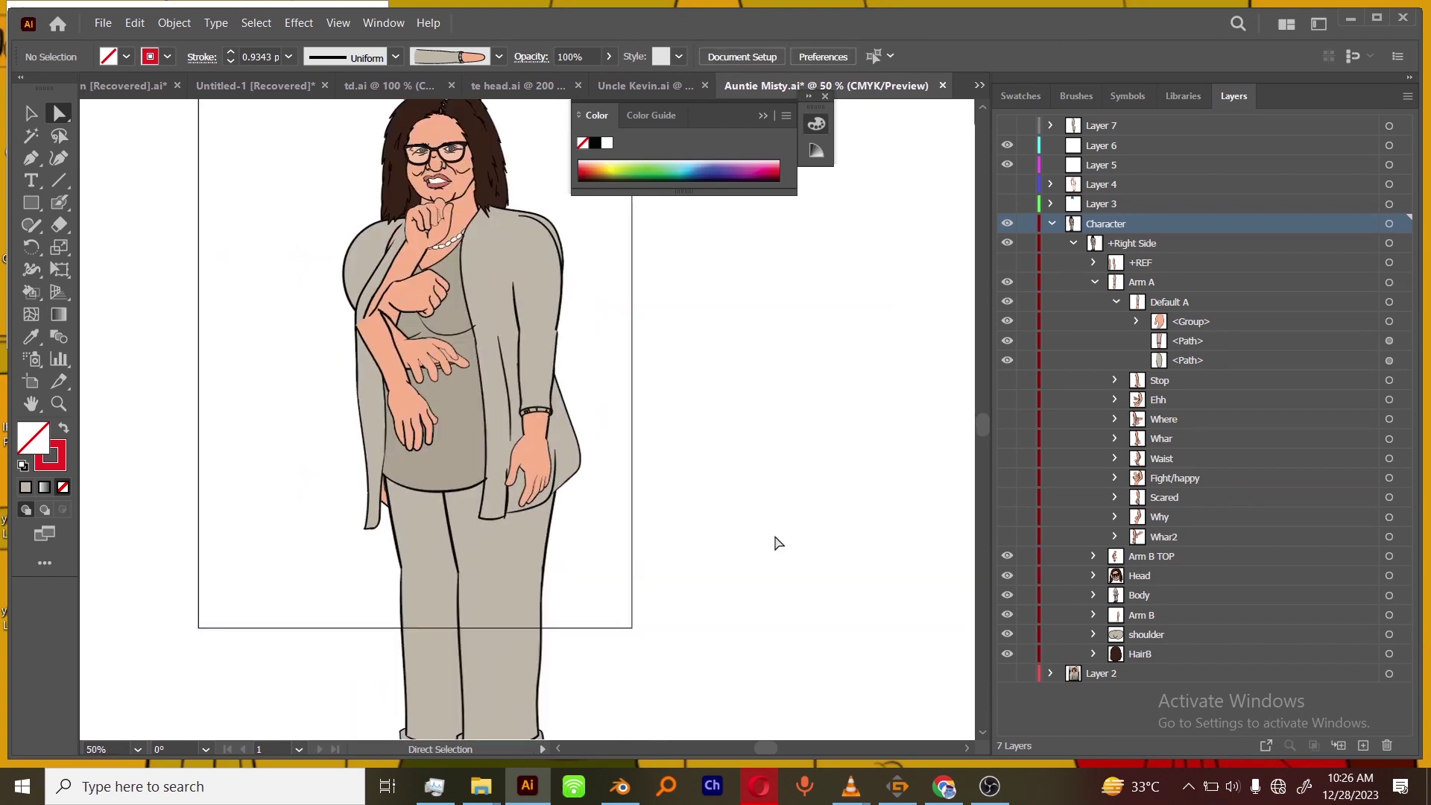
mouse_move(769, 489)
left_mouse_down()
mouse_move(766, 534)
mouse_move(760, 516)
left_mouse_up()
Try enlarging the whole Default A arm and nudging it to fit the cardigan shoulder.
left_click(1116, 302)
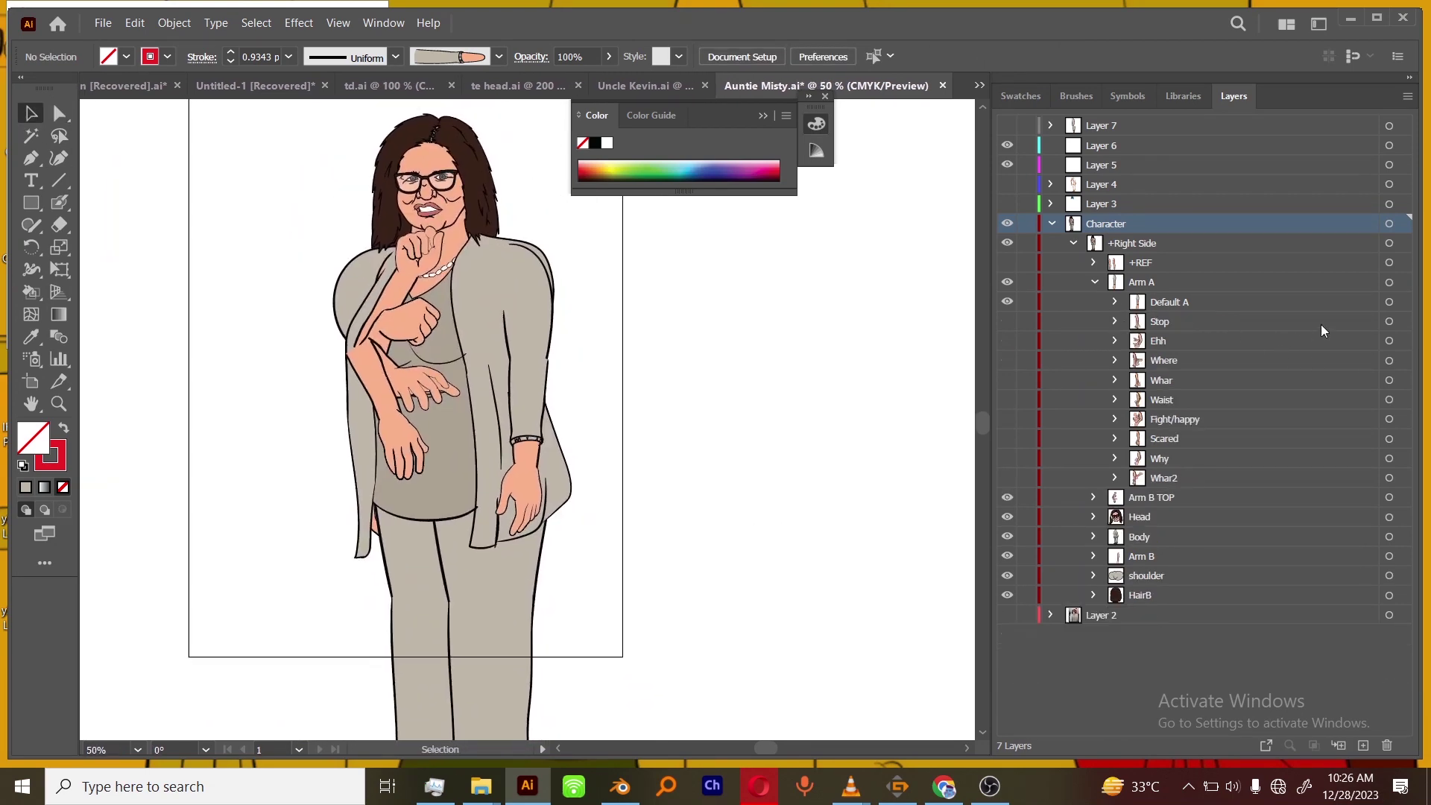
left_click(1390, 302)
left_click_drag(544, 391, 615, 418)
left_click(789, 441)
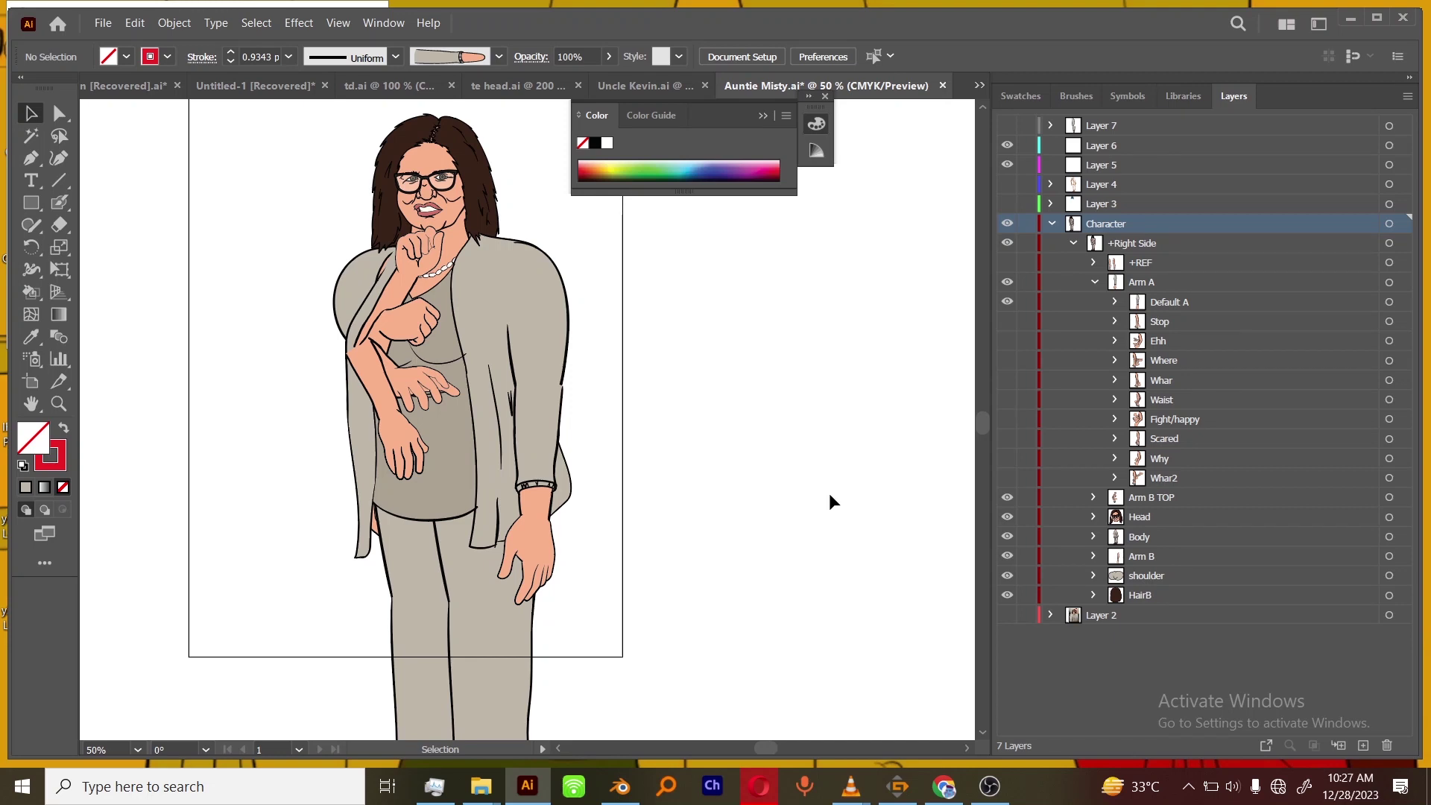
mouse_move(560, 389)
left_mouse_down()
mouse_move(546, 365)
mouse_move(553, 385)
left_mouse_up()
left_click(723, 379)
Examine how the enlarged sleeve meets at the elbow and how the cuff sits against the body.
key("ctrl+minus")
key("ctrl+minus")
key("ctrl+plus")
key("ctrl+plus")
key("ctrl+plus")
key("ctrl+plus")
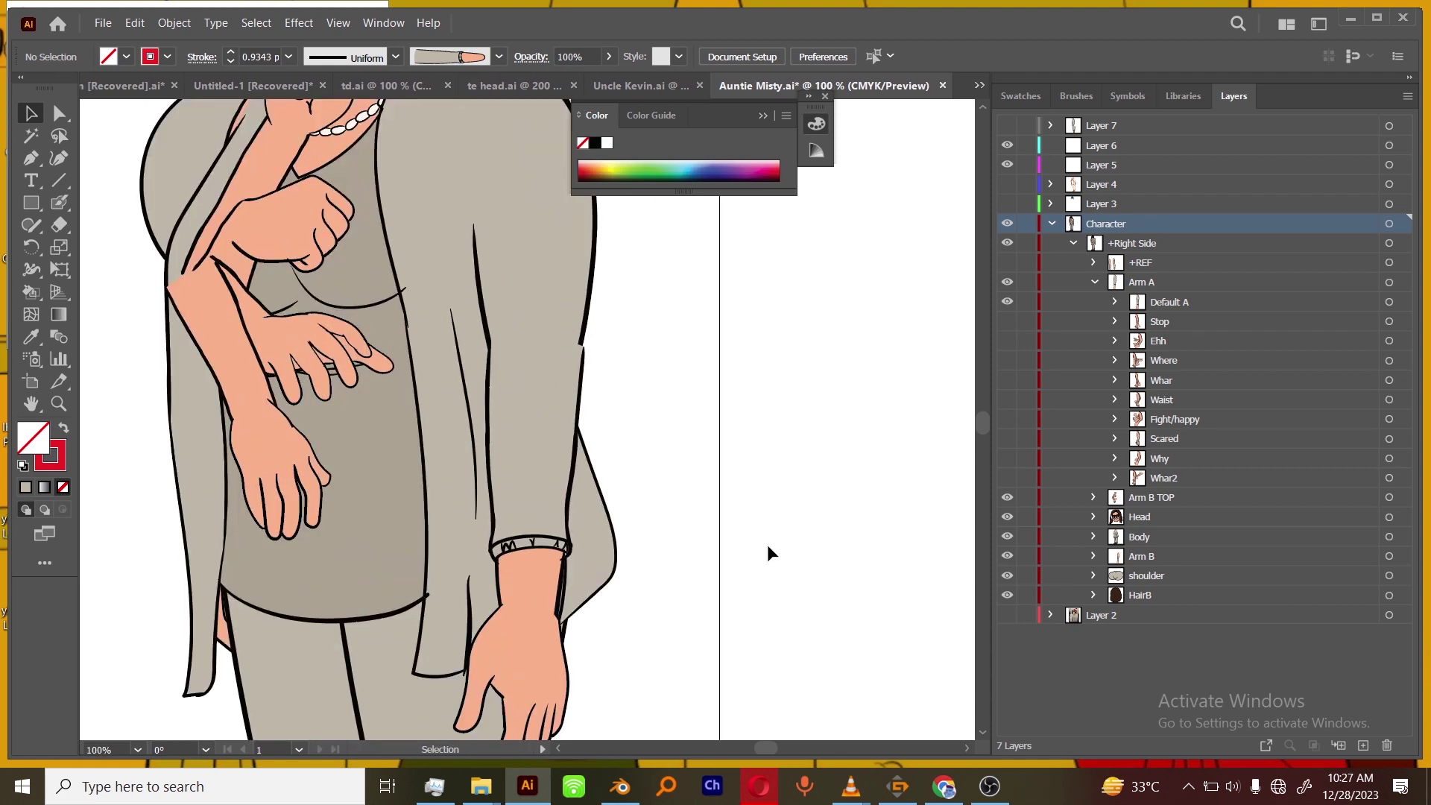
key("ctrl+minus")
key("ctrl+minus")
key("ctrl+minus")
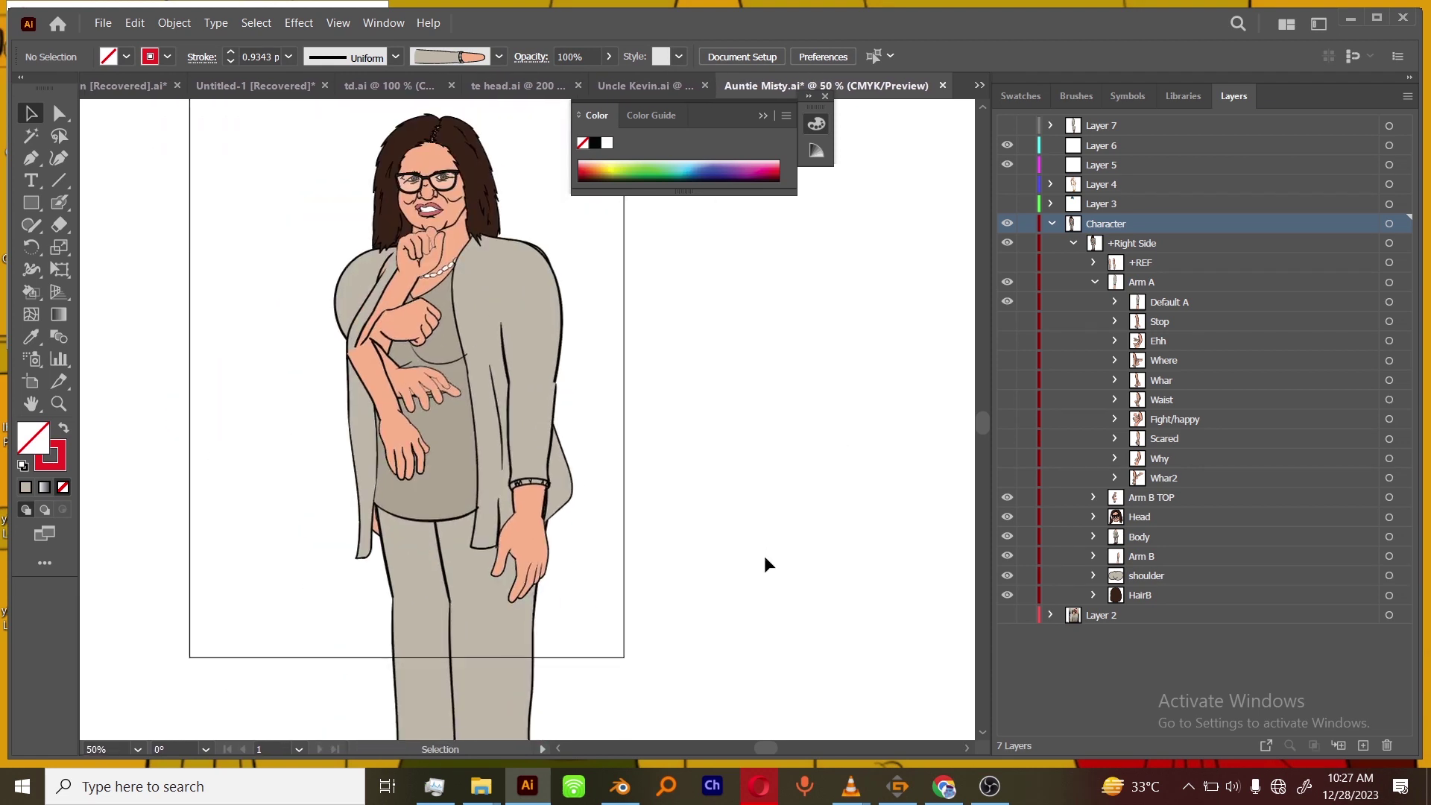
Hide the Arm B TOP group and compare the enlarged arm with the full figure.
left_click(1006, 301)
key("ctrl+plus")
key("ctrl+plus")
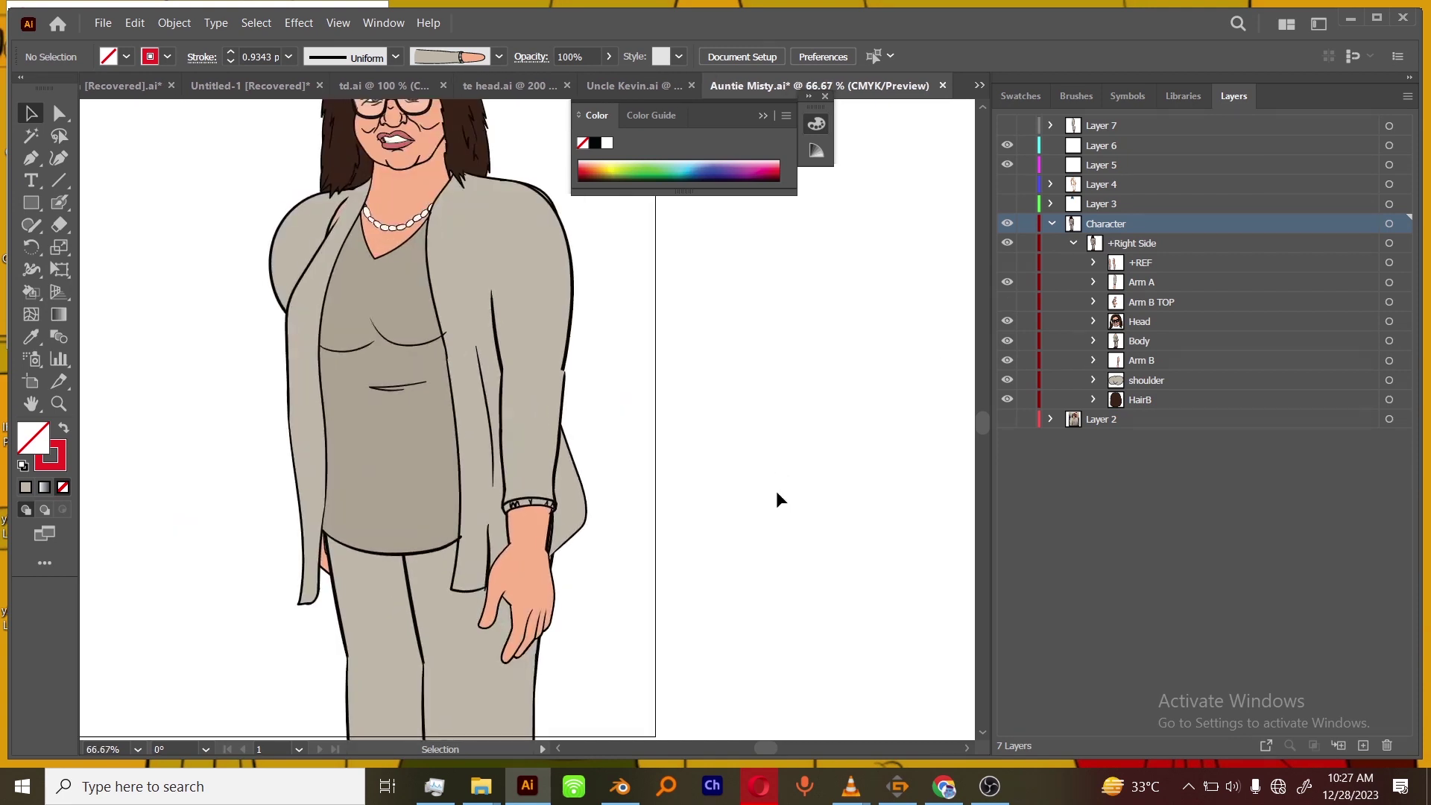
key("ctrl+minus")
left_click_drag(732, 599, 750, 584)
key("ctrl+minus")
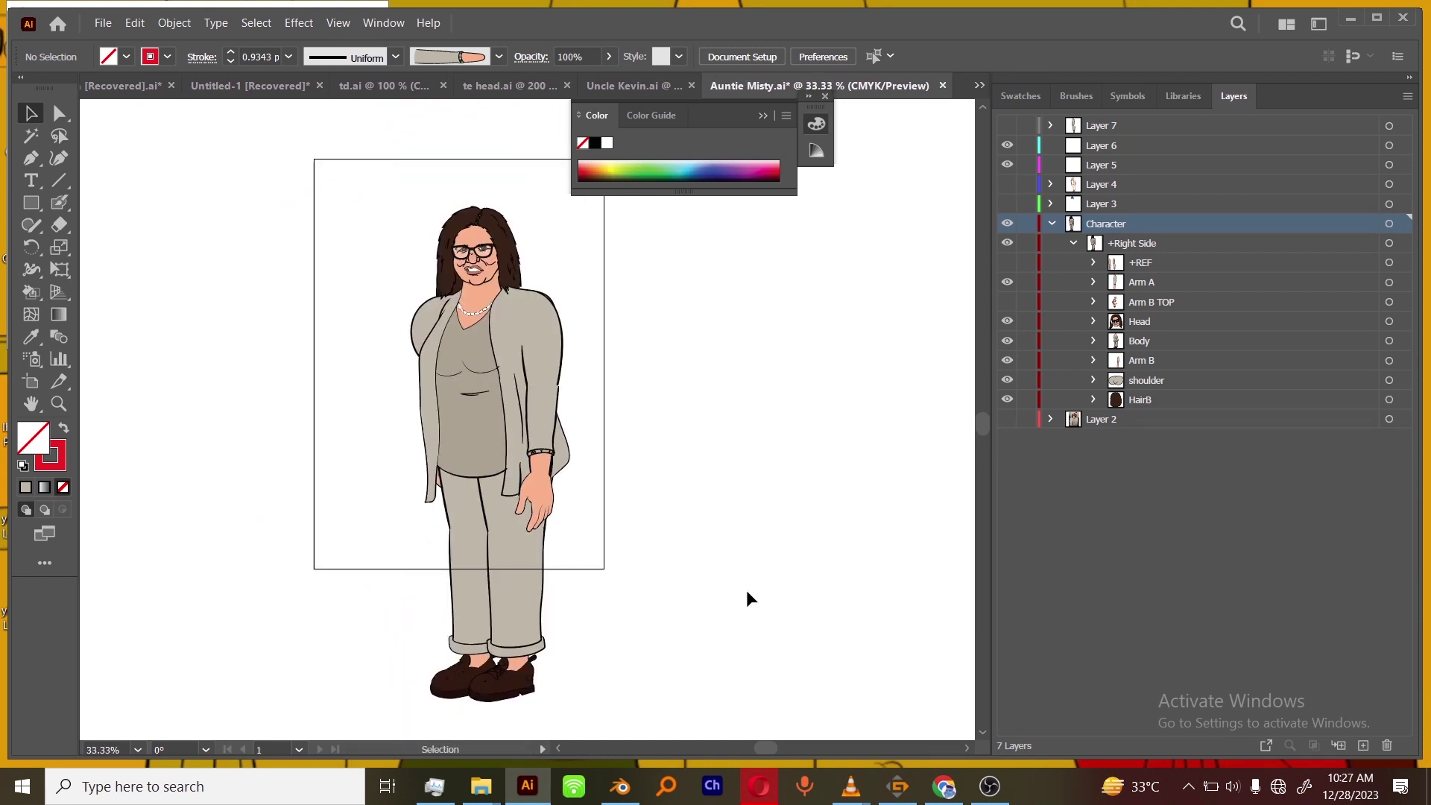
key("ctrl+plus")
key("ctrl+plus")
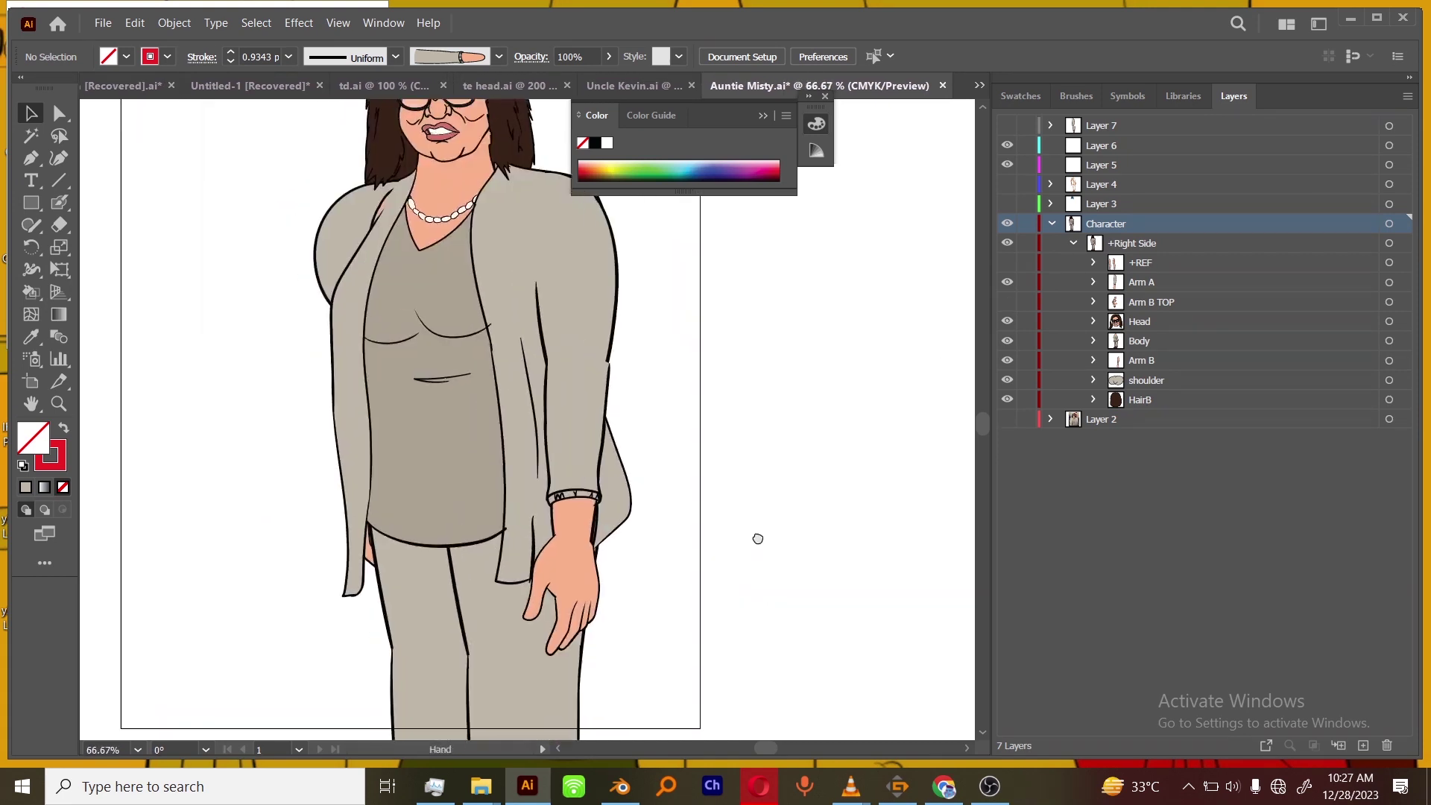
key("ctrl+plus")
key("ctrl+plus")
key("ctrl+minus")
key("ctrl+minus")
key("ctrl+minus")
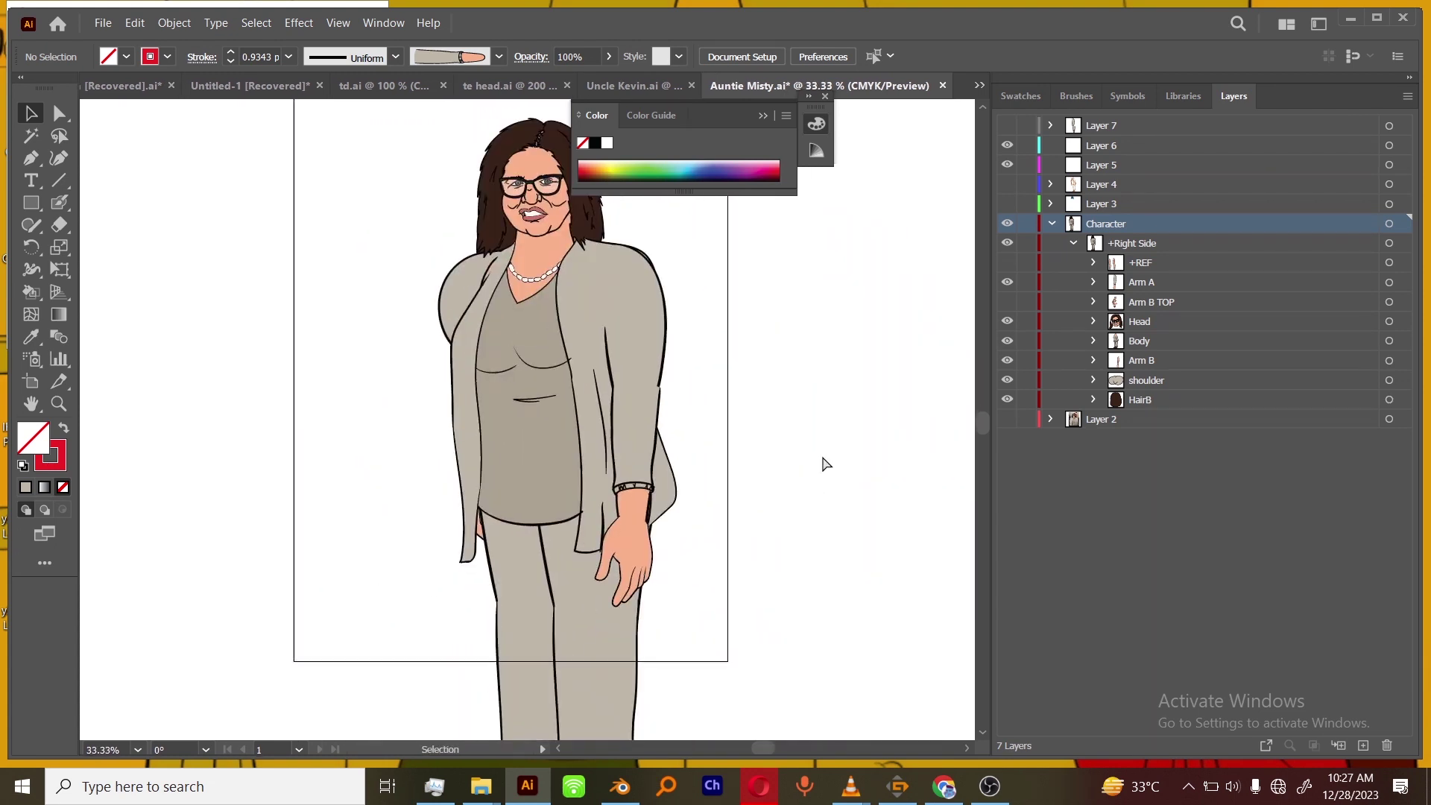
Undo the hiding of Arm B TOP and the enlargement of the Default A arm.
key("ctrl+z")
key("ctrl+z")
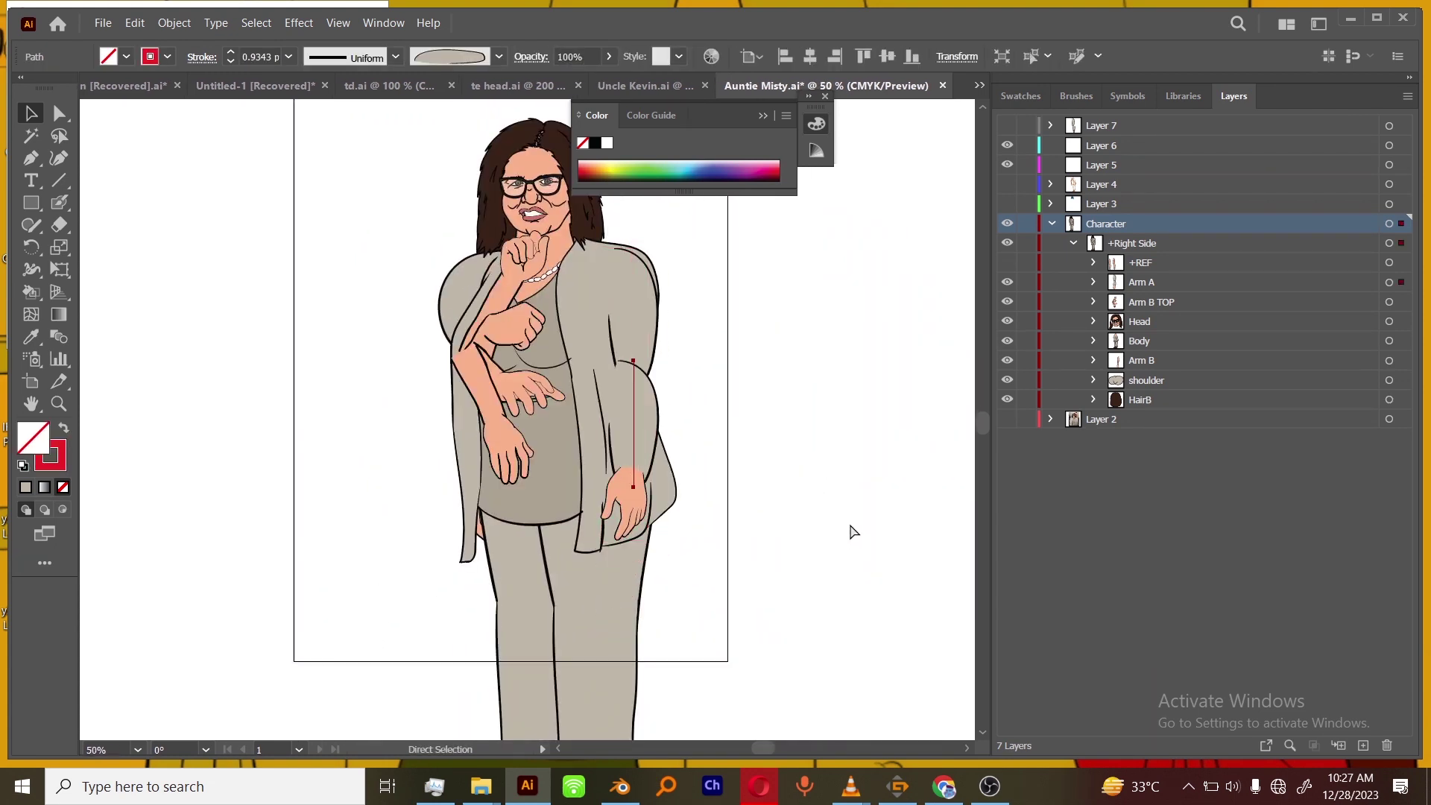
key("ctrl+z")
Examine the Default A sleeve's fit at the shoulder, elbow and cuff.
key("ctrl+plus")
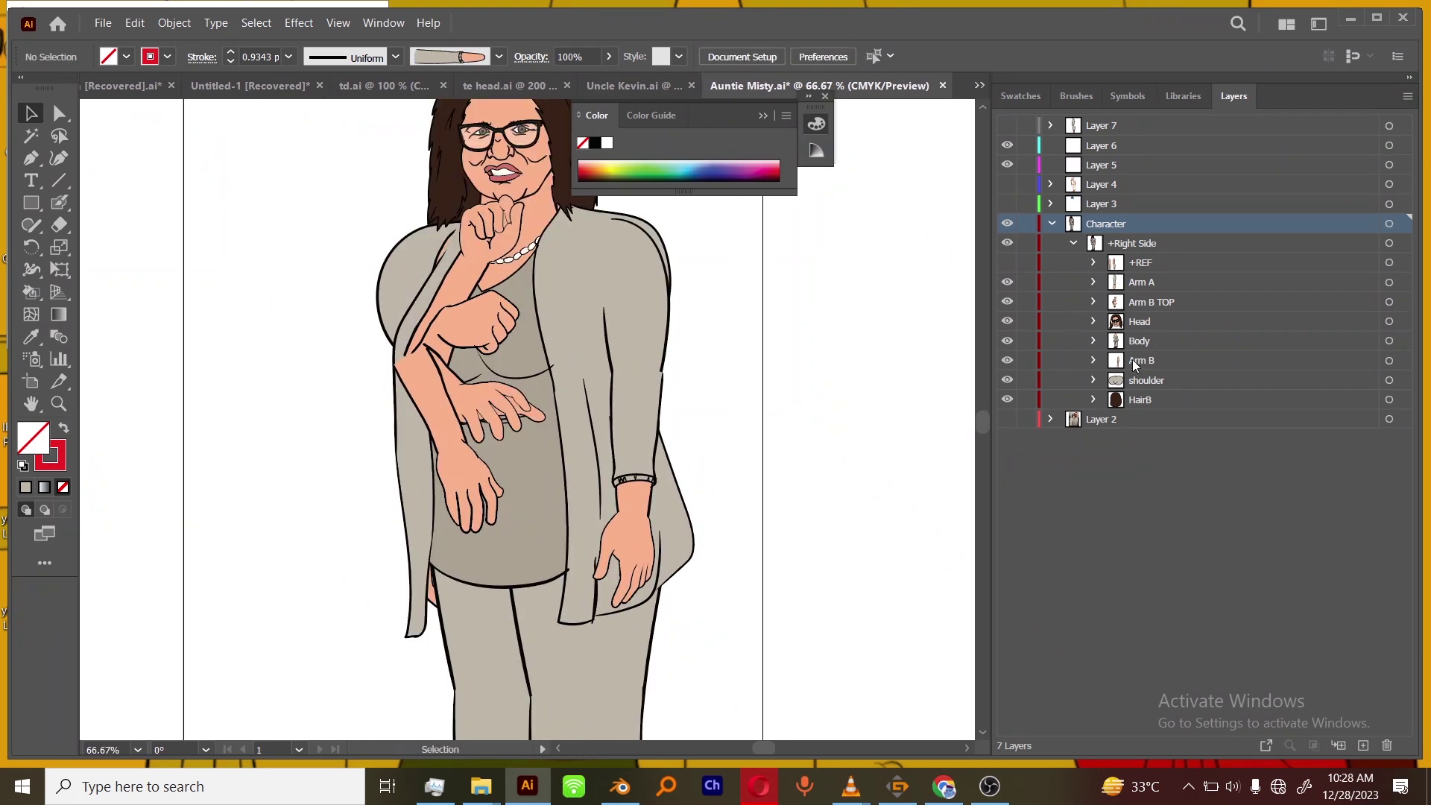
key("ctrl+plus")
key("ctrl+plus")
key("ctrl+minus")
key("ctrl+minus")
left_click_drag(882, 558, 839, 580)
key("ctrl+plus")
key("ctrl+minus")
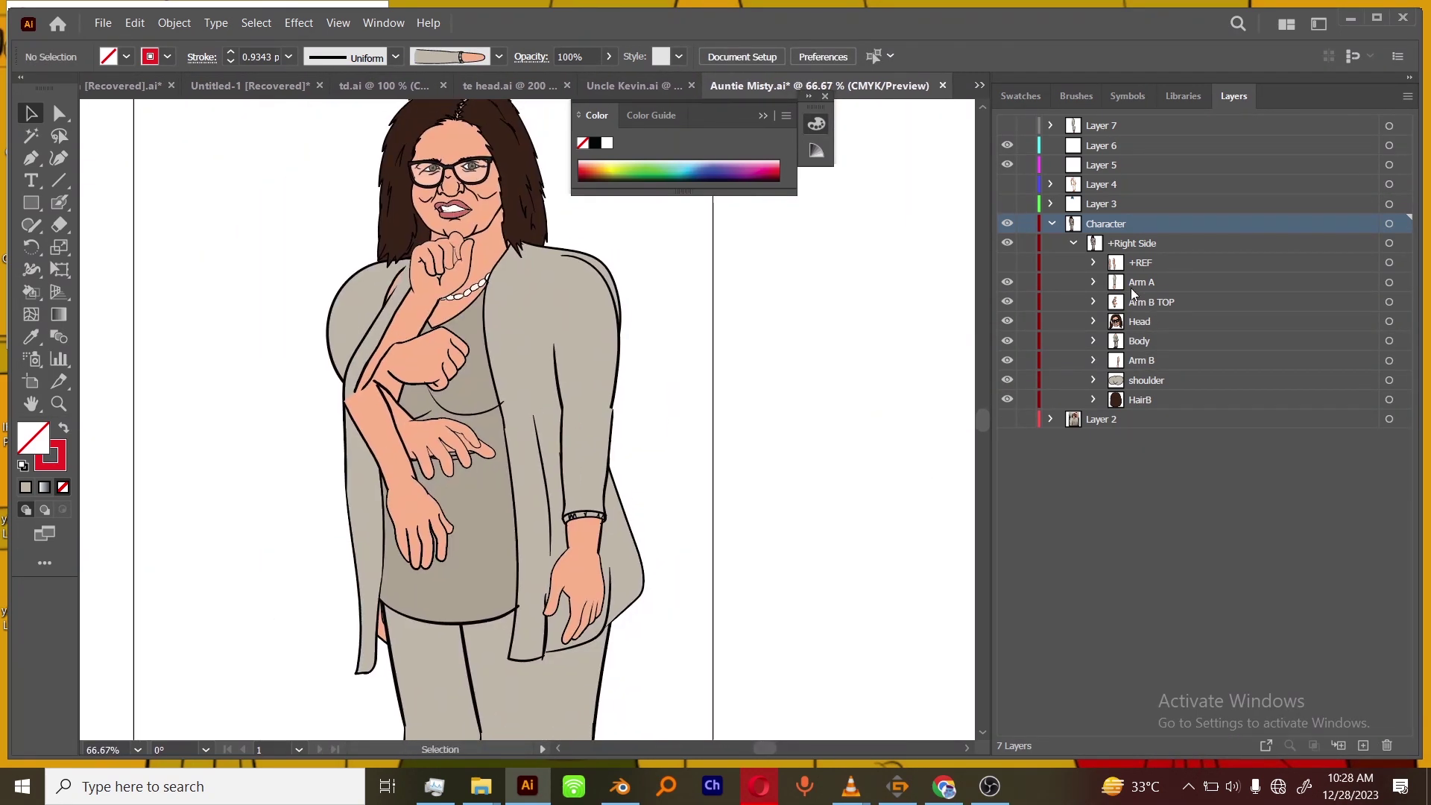
Open the Arm A group and show all its hidden poses, from Stop to Whar2.
left_click(1139, 264)
left_click(1148, 285)
left_click(1094, 282)
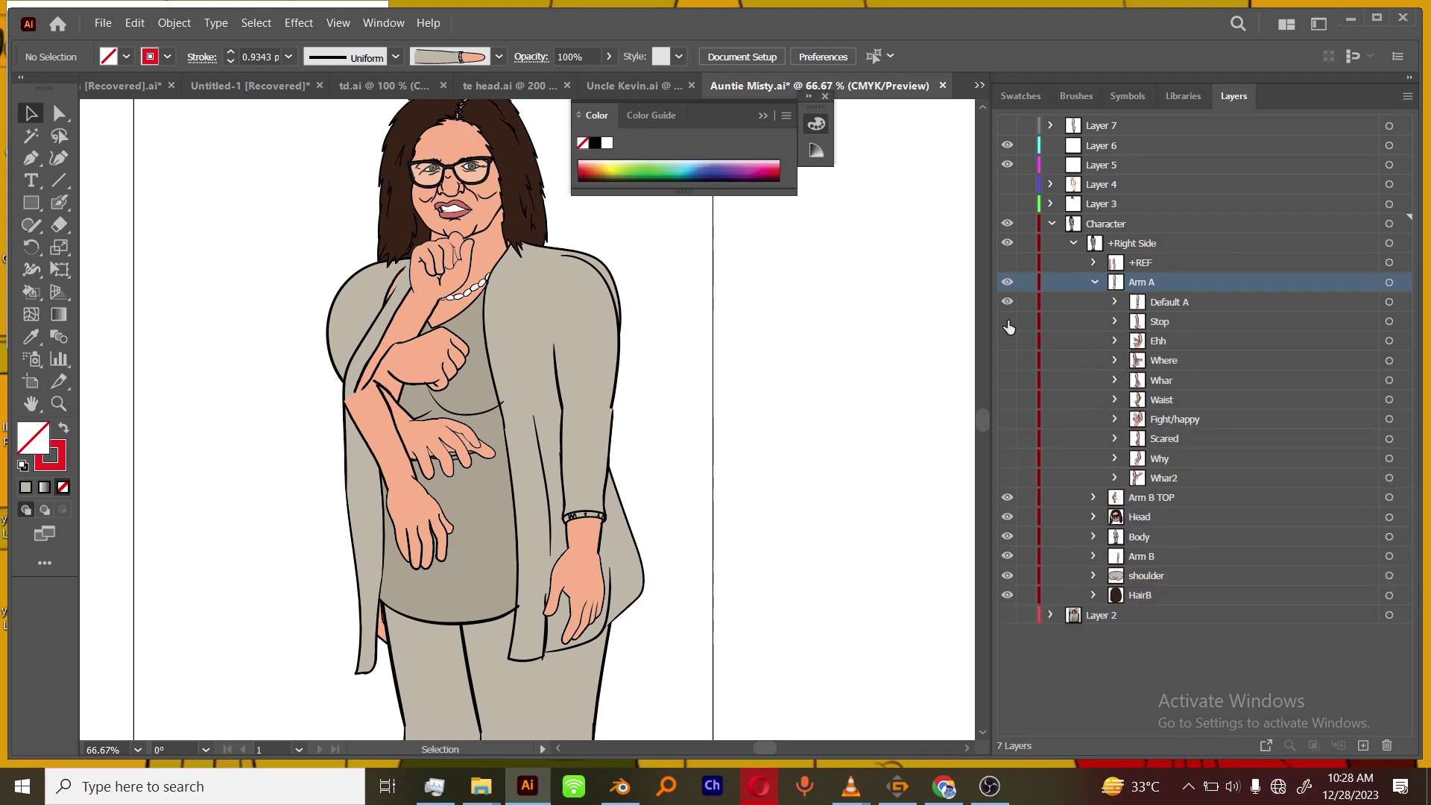
left_click_drag(1007, 321, 1007, 478)
left_click(1115, 302)
Select the forearm path in the Stop pose's group 1 and isolate the Arm A group.
left_click(1116, 380)
left_click(1222, 400)
left_click(1138, 400)
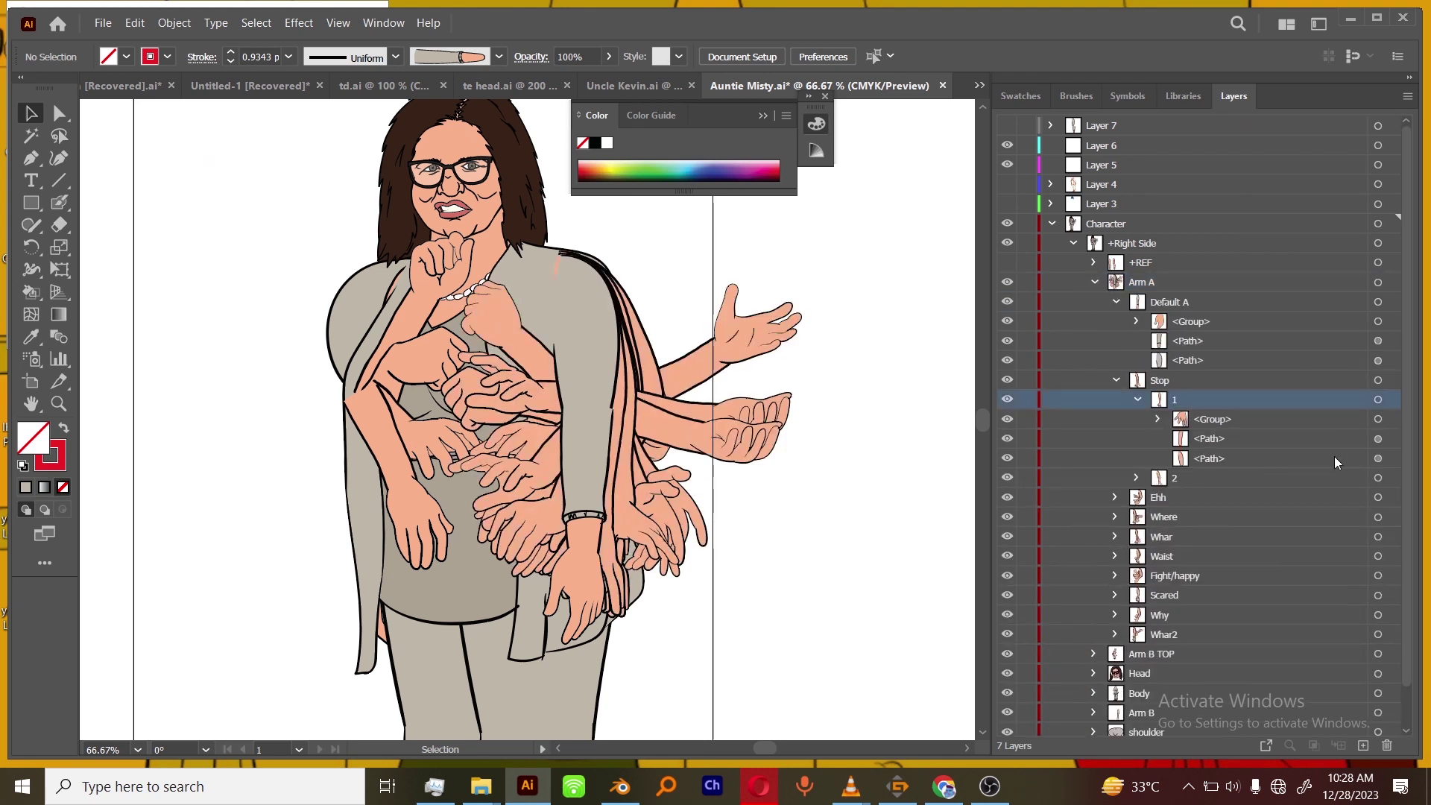
left_click(1377, 438)
right_click(1213, 400)
left_click(1237, 277)
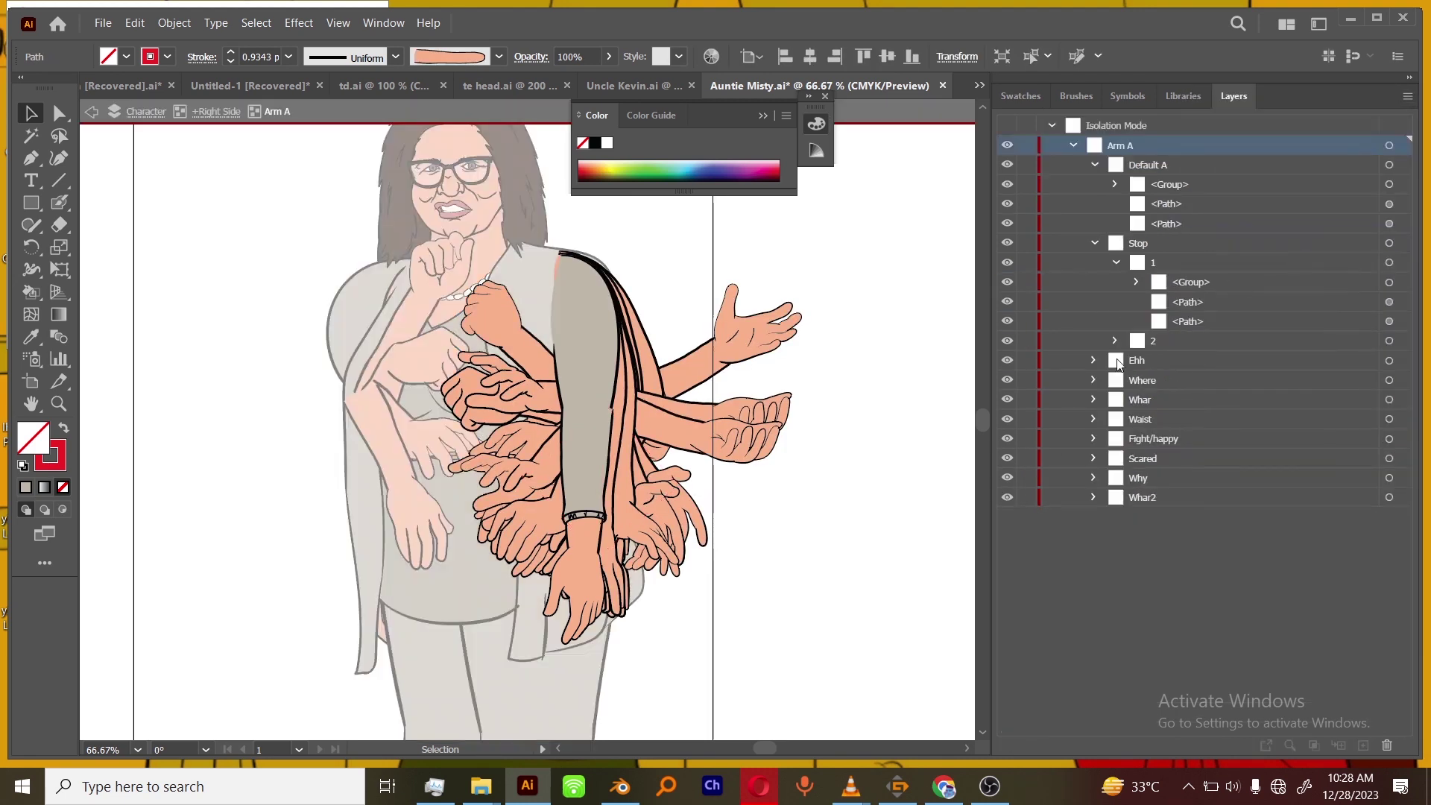
Select all Arm A paths with the same appearance as that forearm and apply the cuffed forearm brush.
left_click(255, 23)
mouse_move(463, 186)
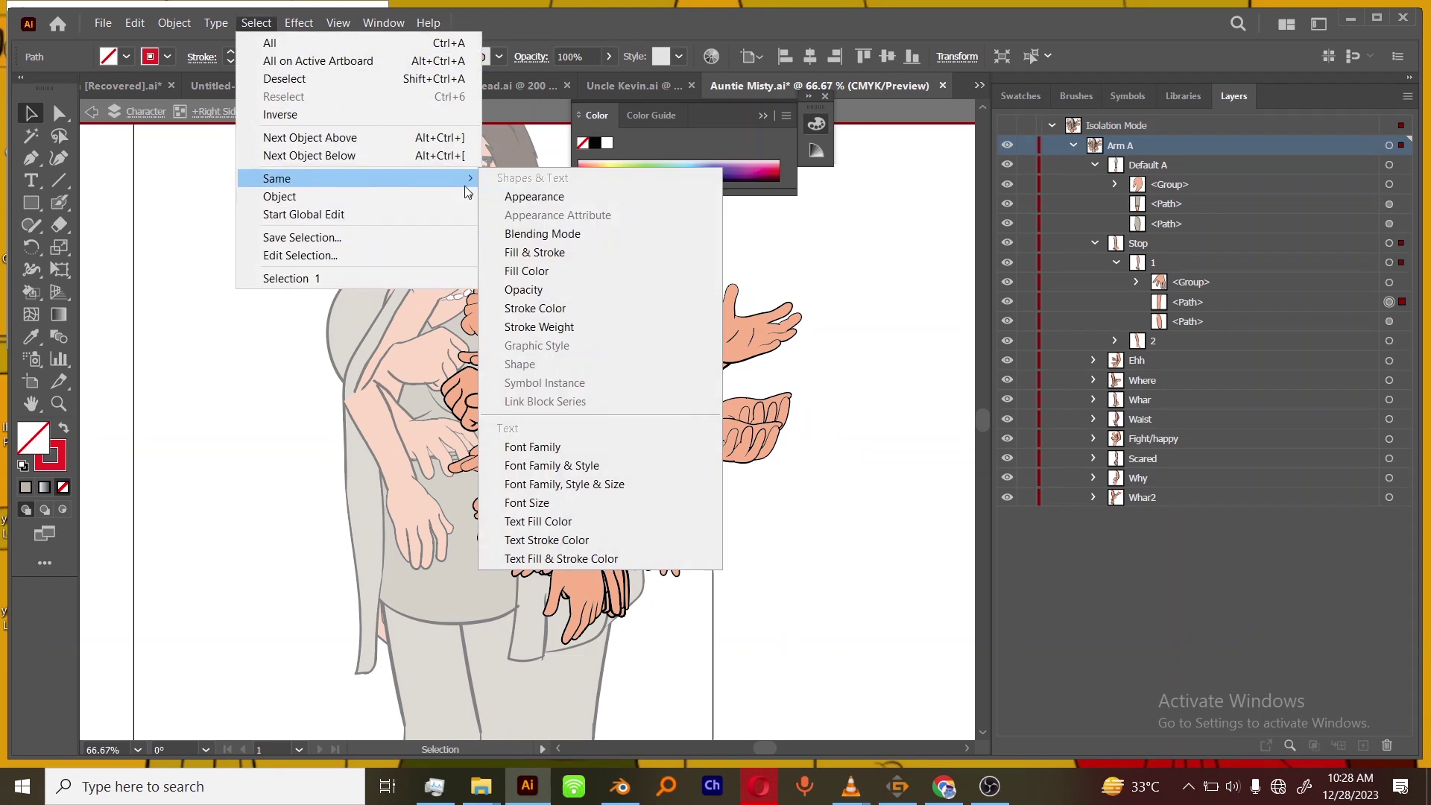
left_click(534, 195)
left_click(497, 57)
scroll(447, 134, "down", 2)
left_click(402, 88)
left_click(711, 240)
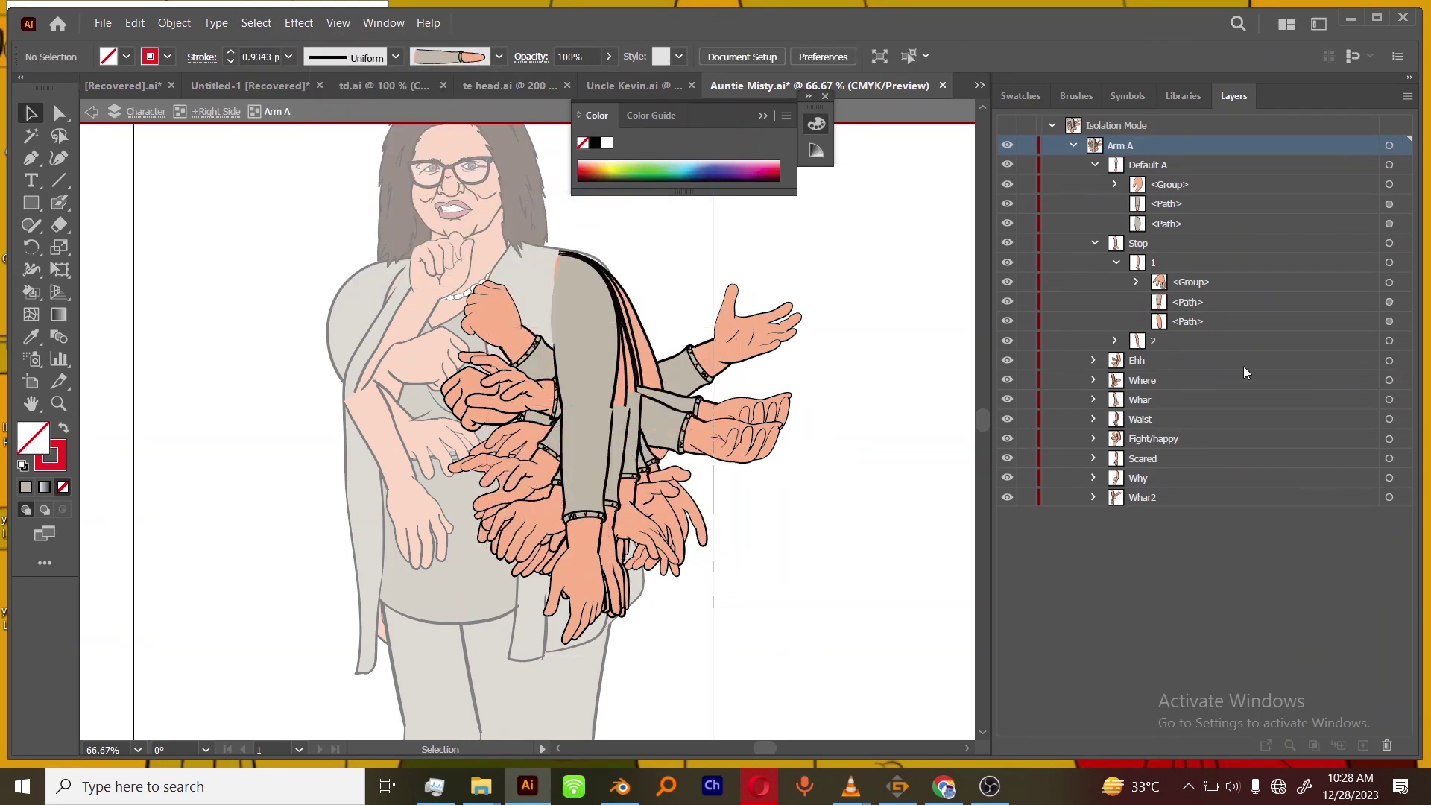
Select every Arm A upper-arm path with the same appearance and apply the sleeved upper-arm brush.
left_click(1389, 322)
left_click(256, 22)
left_click(522, 211)
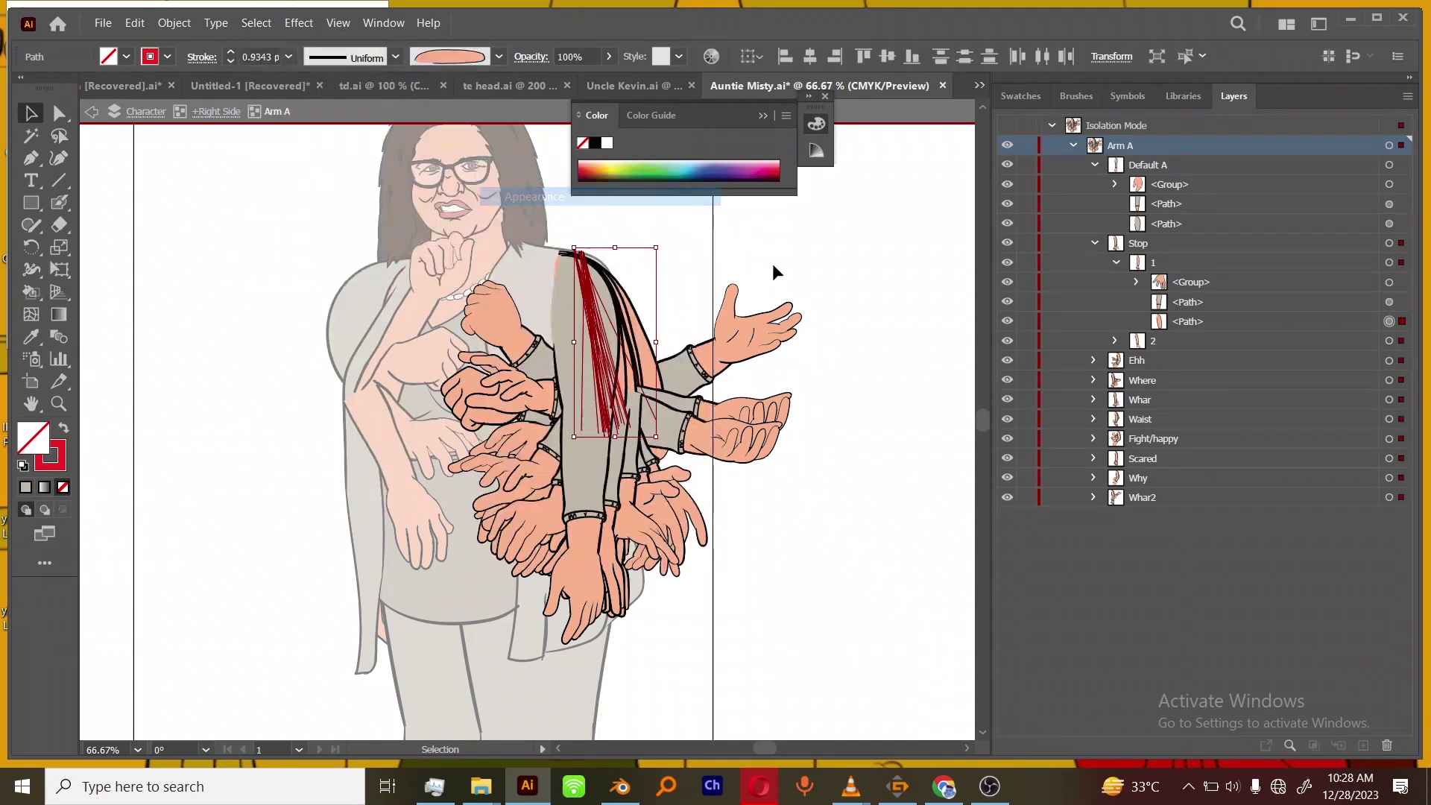
left_click(498, 56)
scroll(428, 165, "down", 2)
left_click(417, 110)
left_click(834, 454)
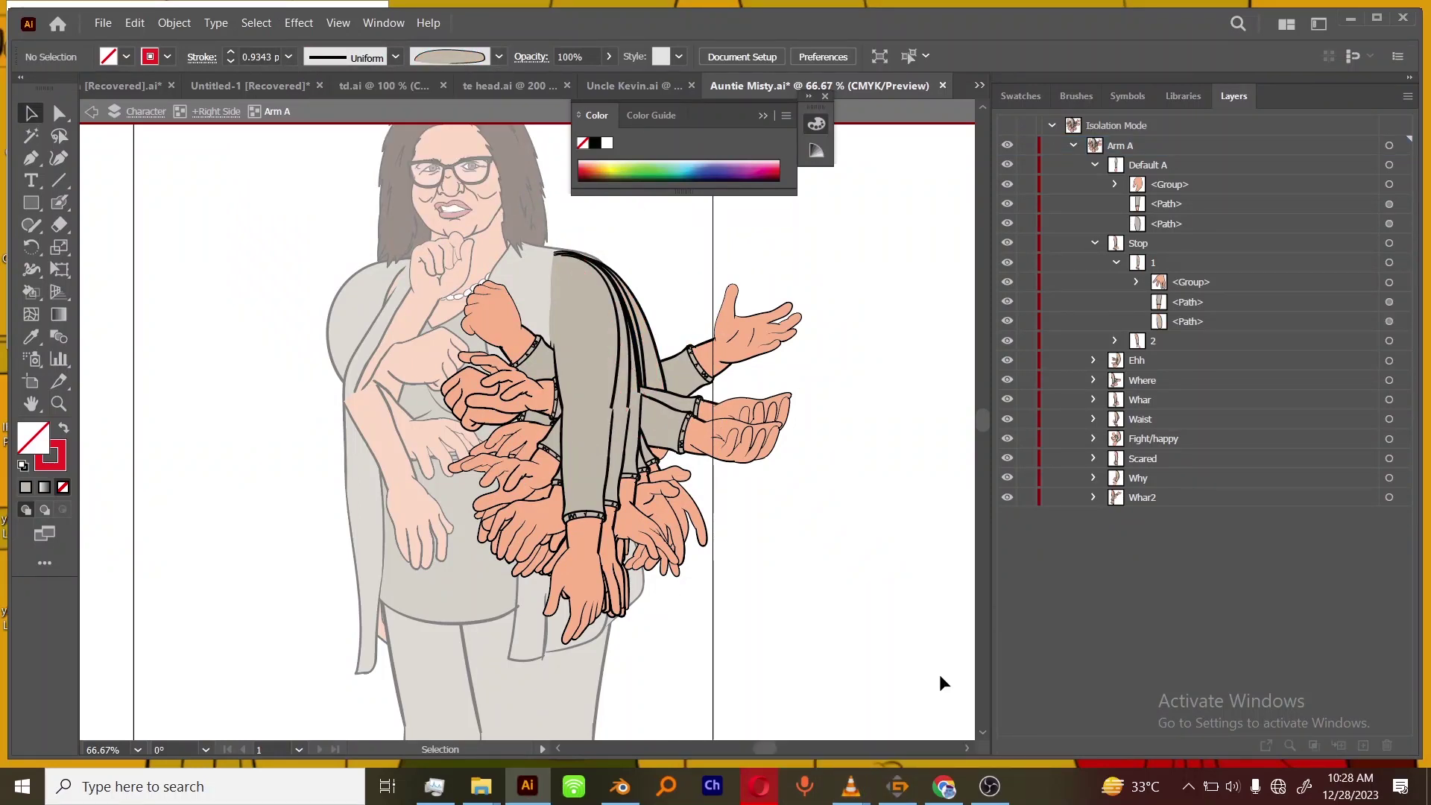
Collapse the pose groups, leave isolation mode and hide the Arm A group.
left_click(1095, 243)
left_click(1095, 165)
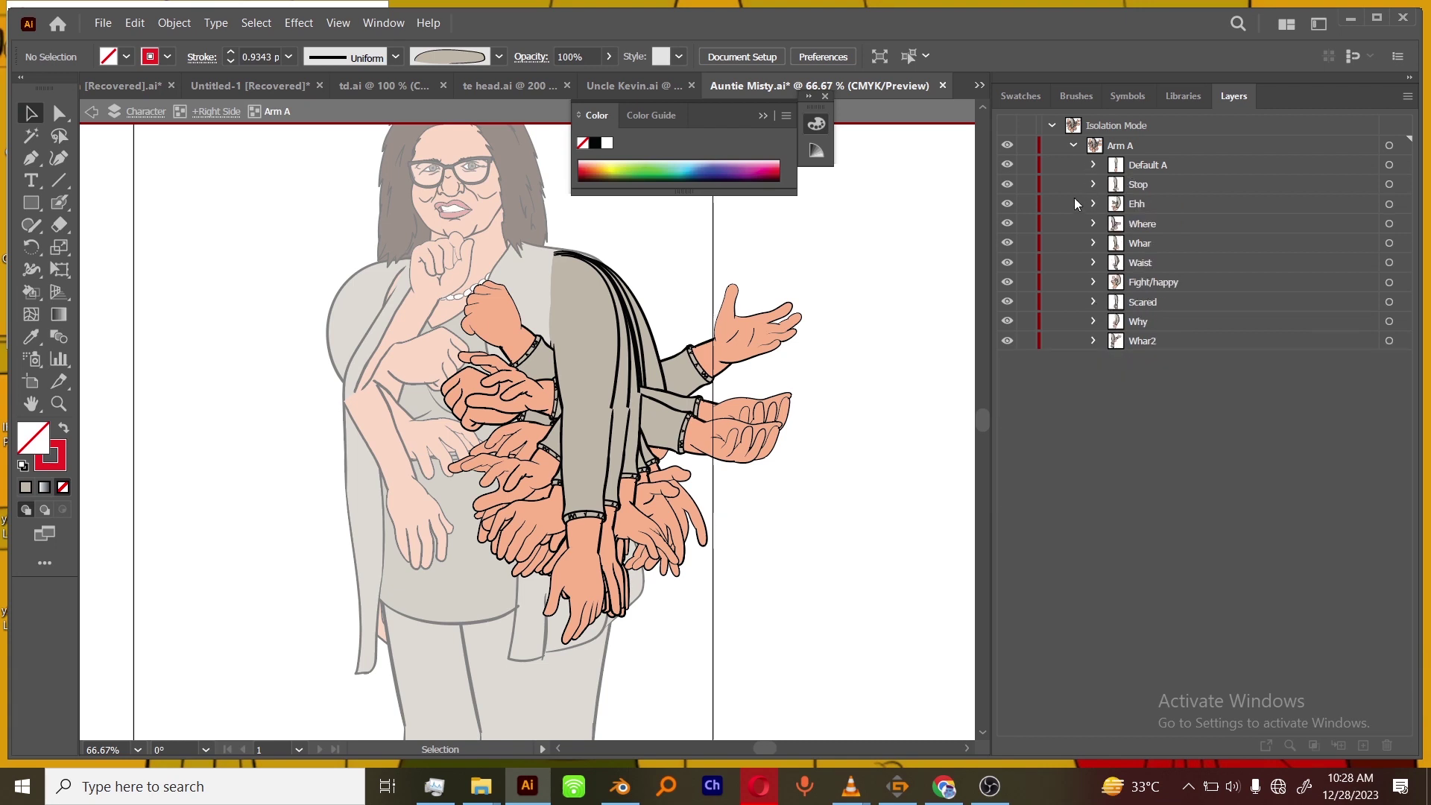
double_click(846, 483)
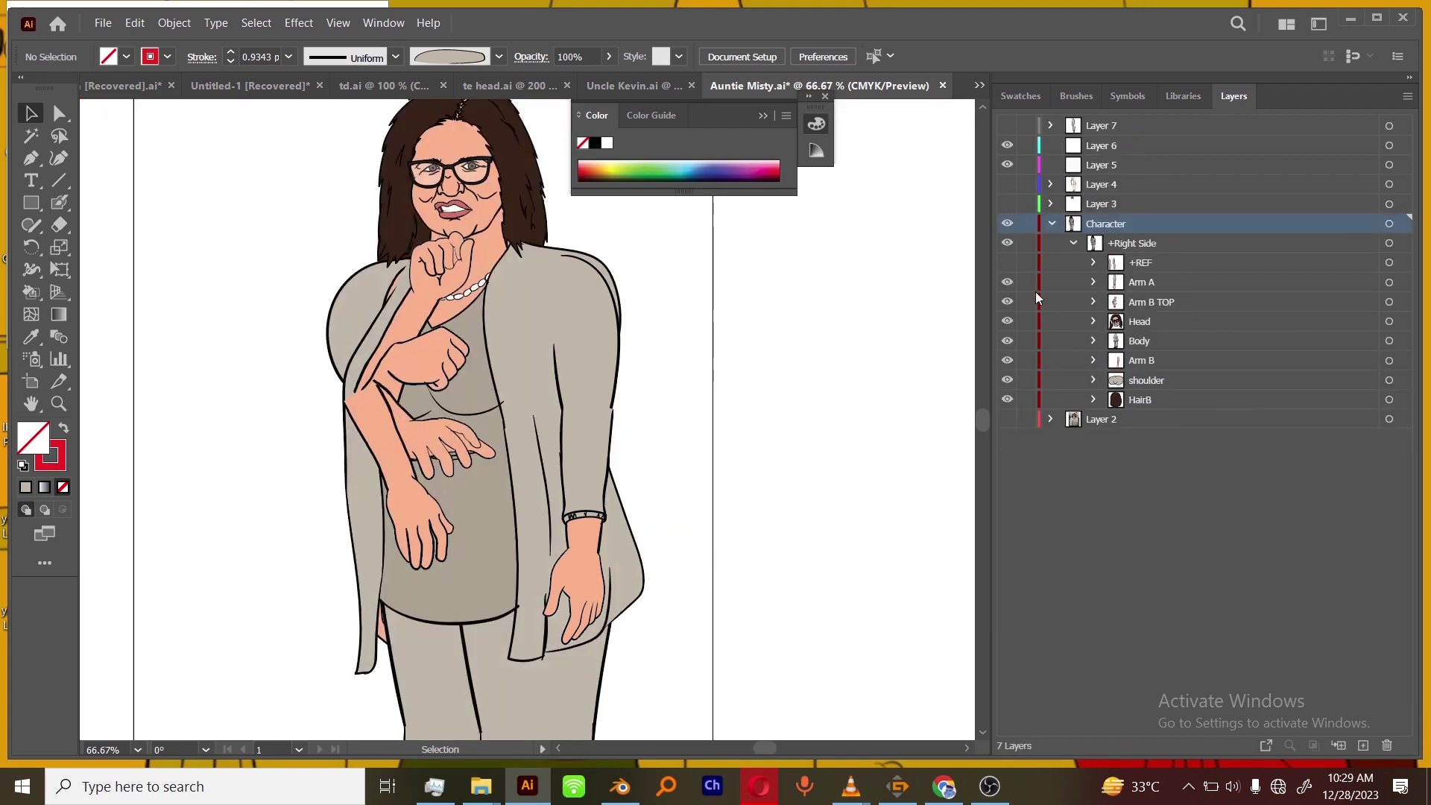
left_click(1007, 301)
left_click(1007, 282)
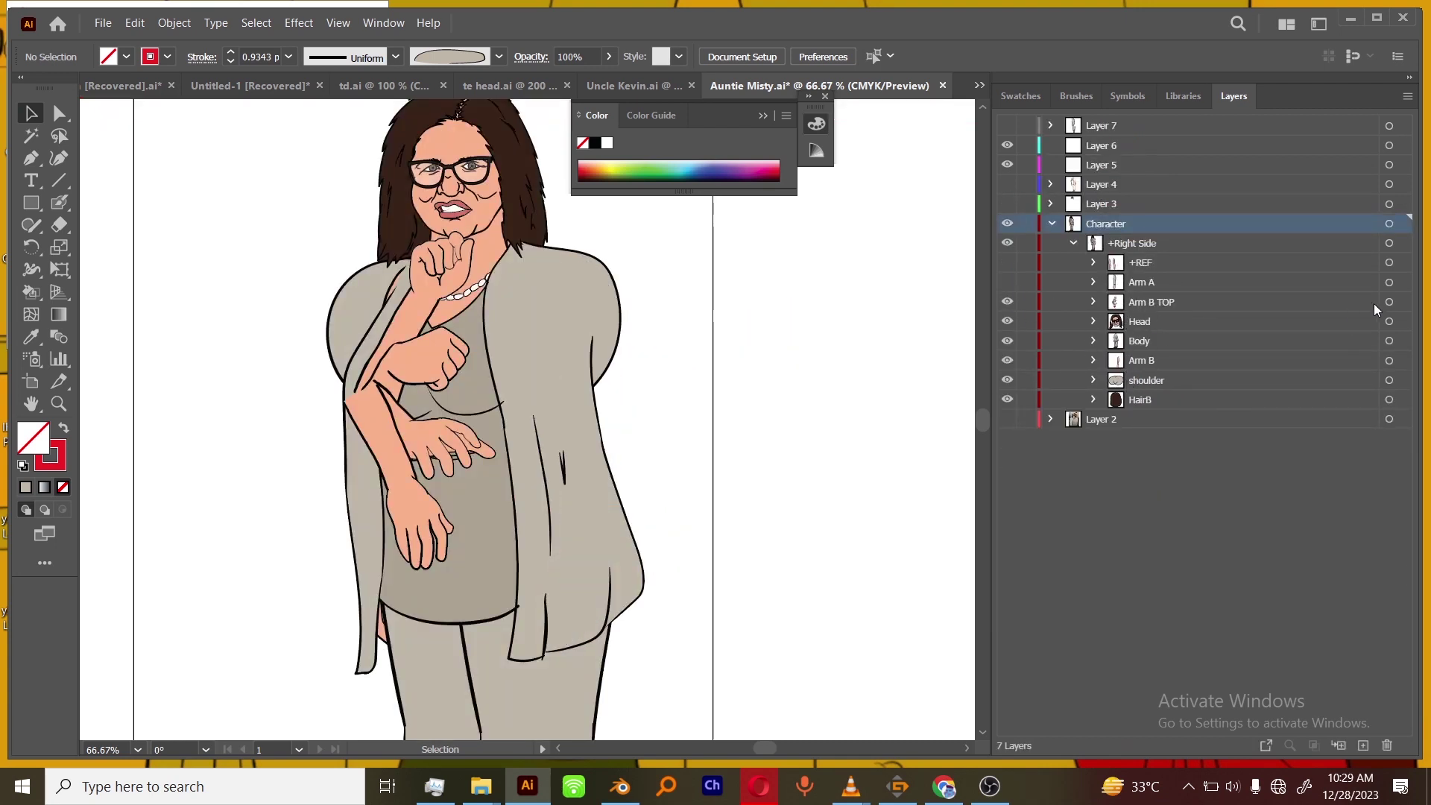
Select the Arm B TOP and Arm B groups together and shift them outward, away from the torso.
left_click(1389, 301)
left_click(1390, 360, "shift")
left_click_drag(420, 513, 391, 513)
Isolate the Arm B group with all its poses shown and select the forearm path of Default B.
right_click(1155, 368)
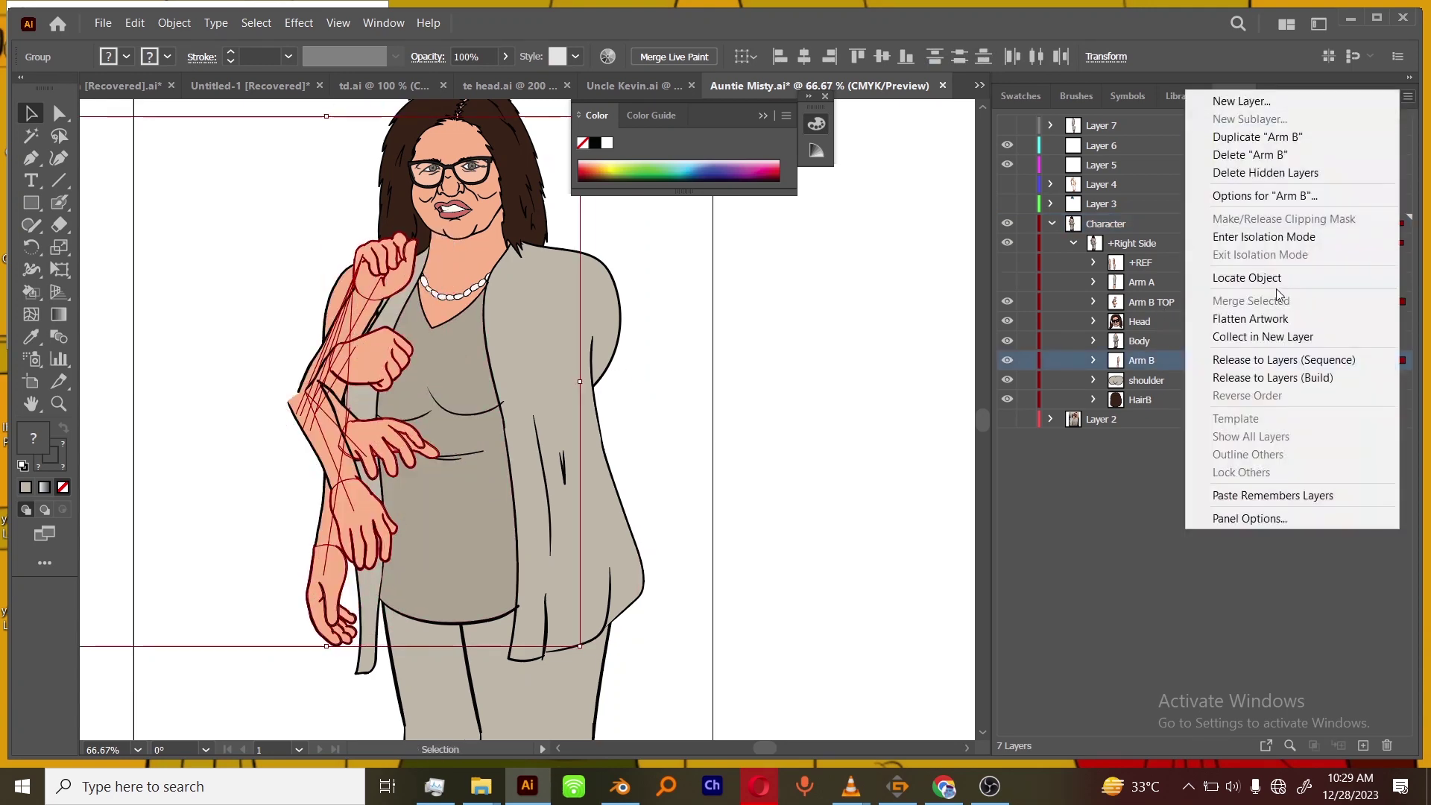
left_click(1230, 209)
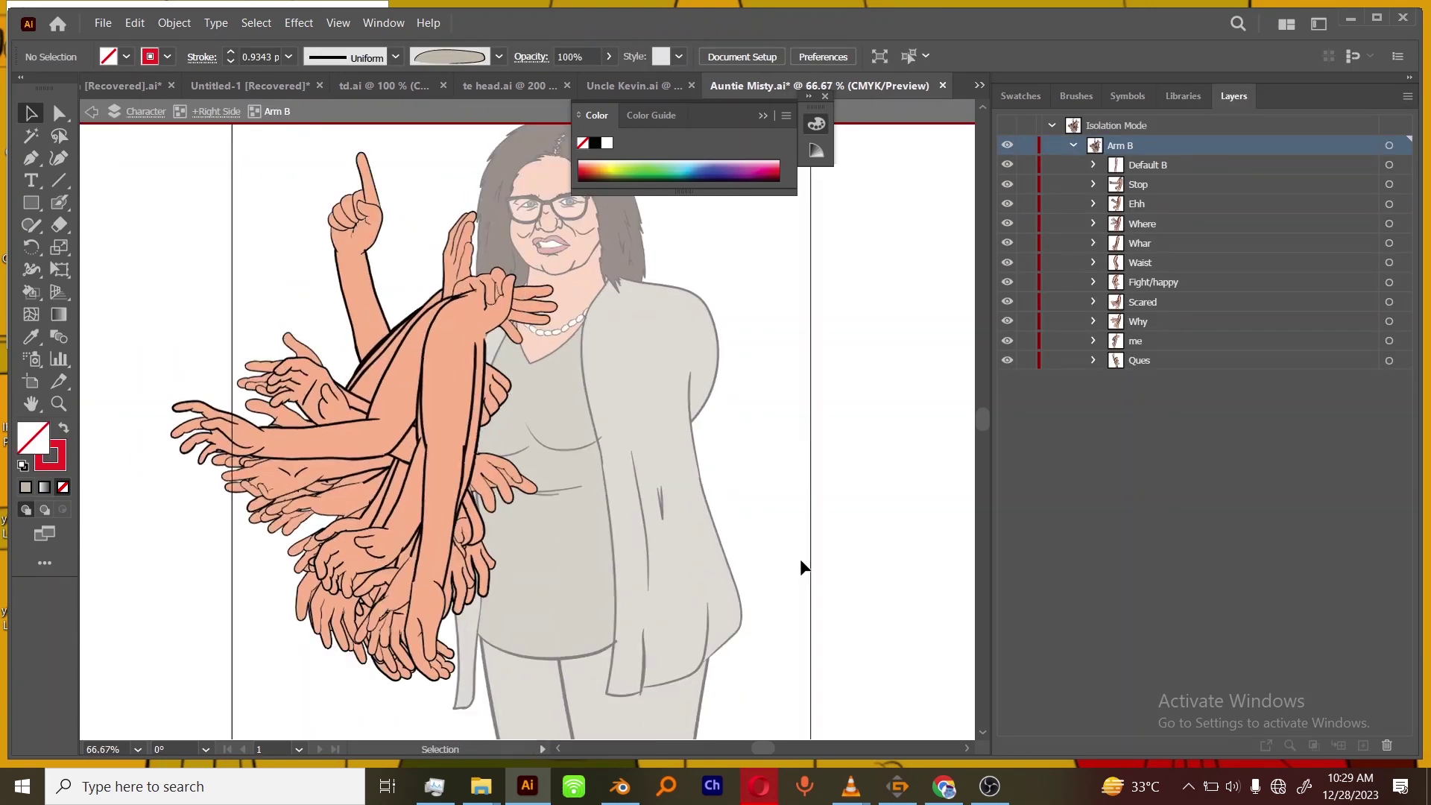
left_click(1093, 165)
left_click(1390, 205)
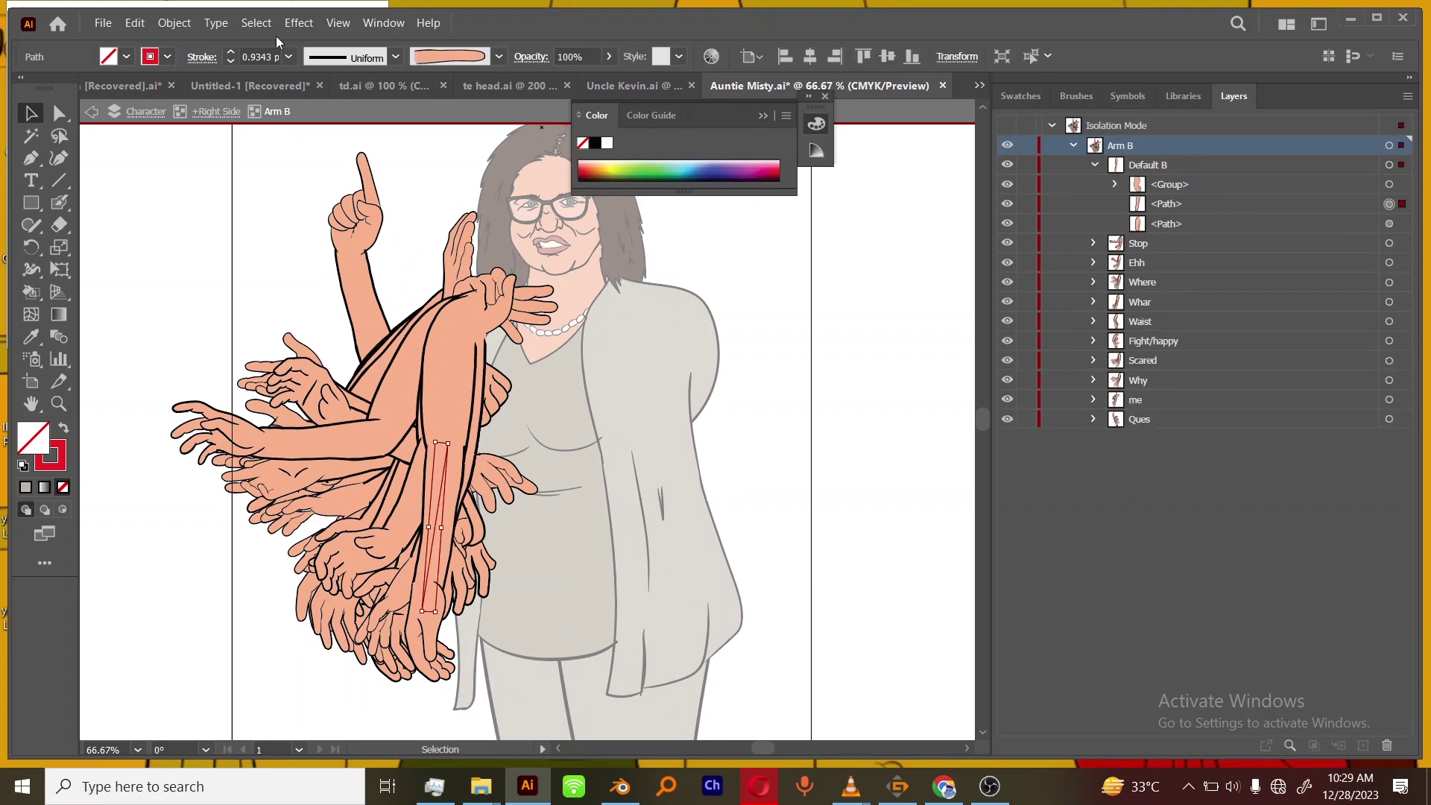
Try applying the cuffed forearm brush to all Arm B forearm paths that share the same appearance.
left_click(256, 23)
mouse_move(351, 181)
left_click(627, 246)
left_click(498, 57)
left_click(472, 166)
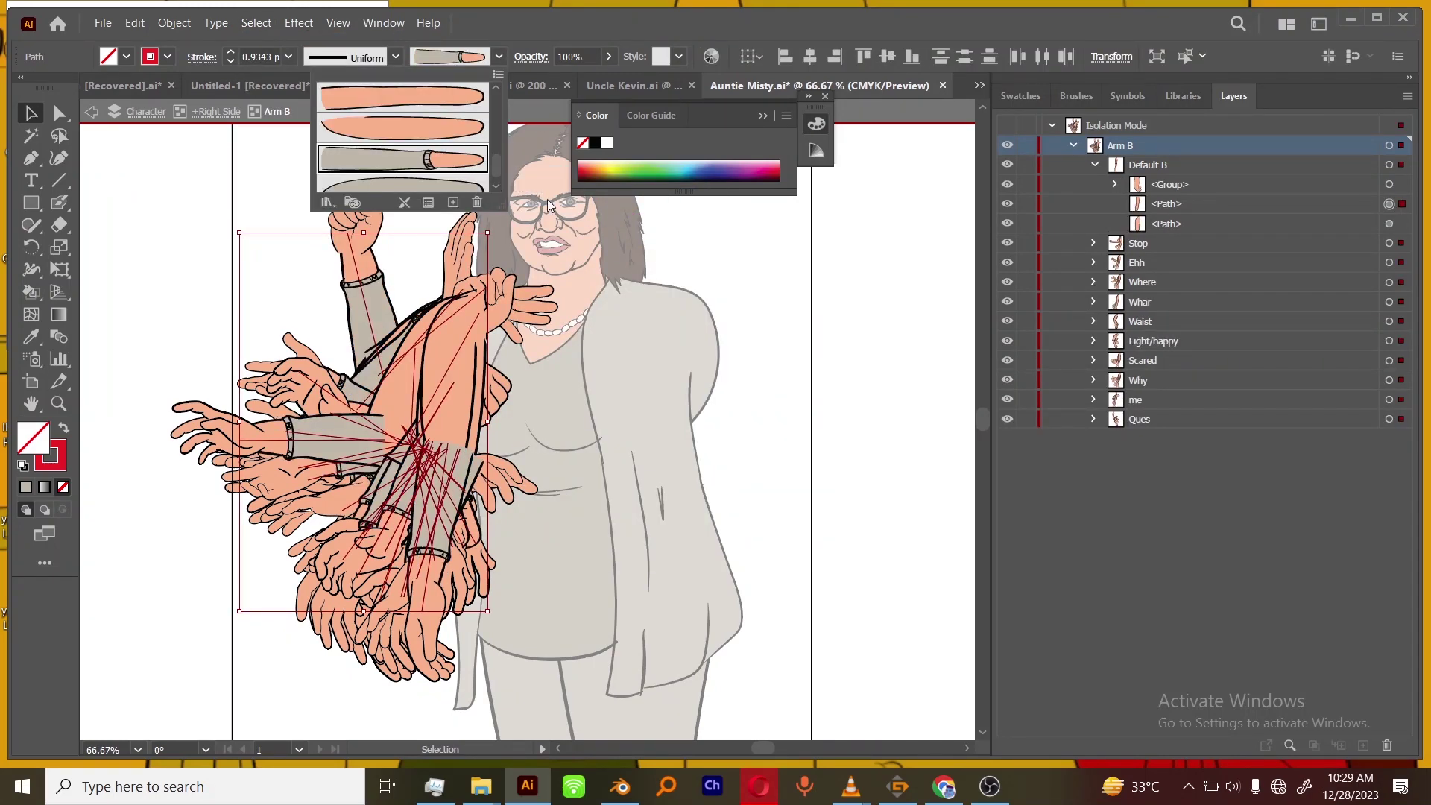
left_click(767, 326)
key("ctrl+z")
left_click(869, 504)
key("ctrl+minus")
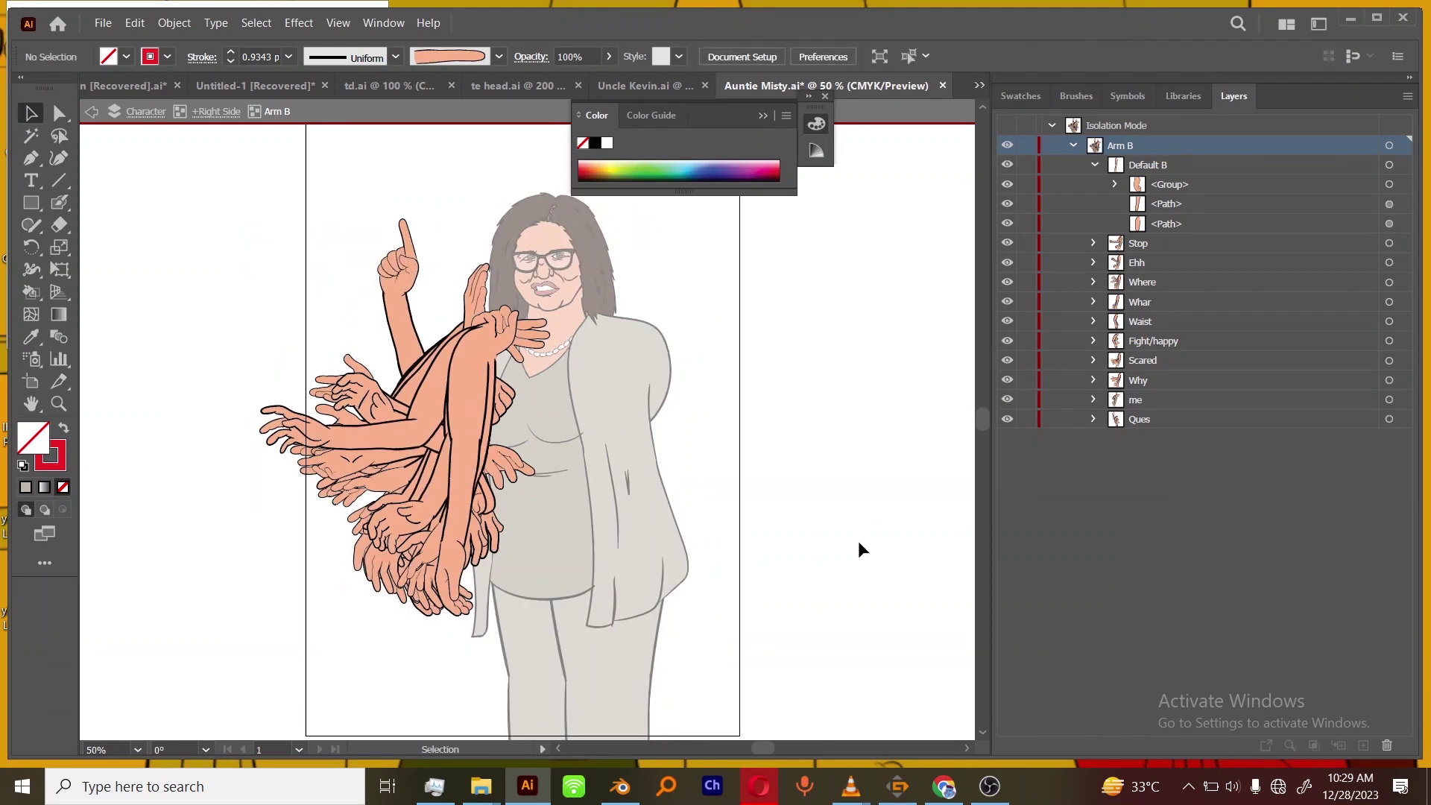
Leave Arm B isolation, show and isolate Layer 7, duplicate its two sleeve groups and hide the originals.
double_click(859, 544)
left_click(1006, 125)
left_click(1050, 125)
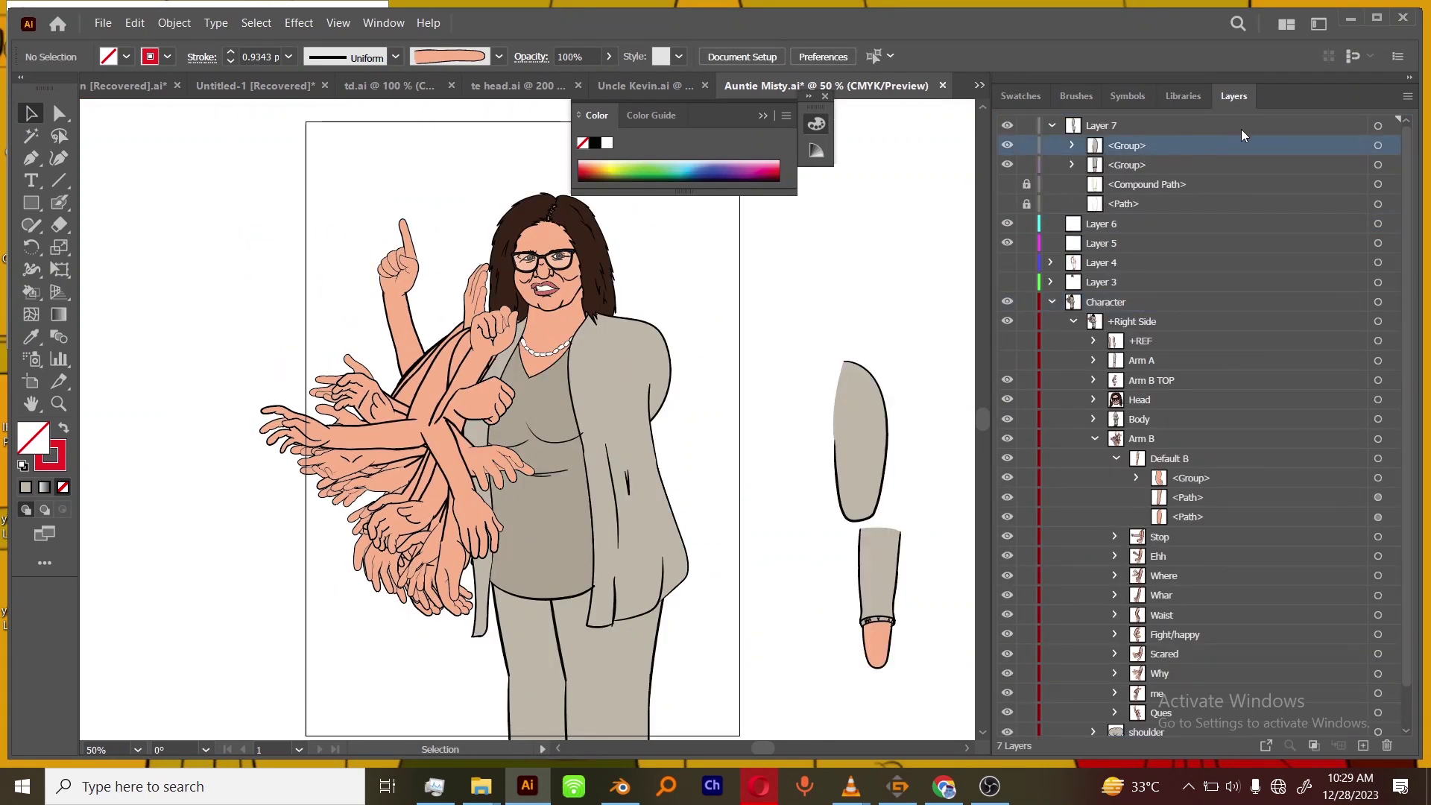
right_click(1241, 129)
left_click(1237, 239)
left_click(1160, 165)
left_click(1160, 184, "shift")
left_click_drag(1161, 166, 1165, 153)
left_click_drag(1007, 203, 1007, 224)
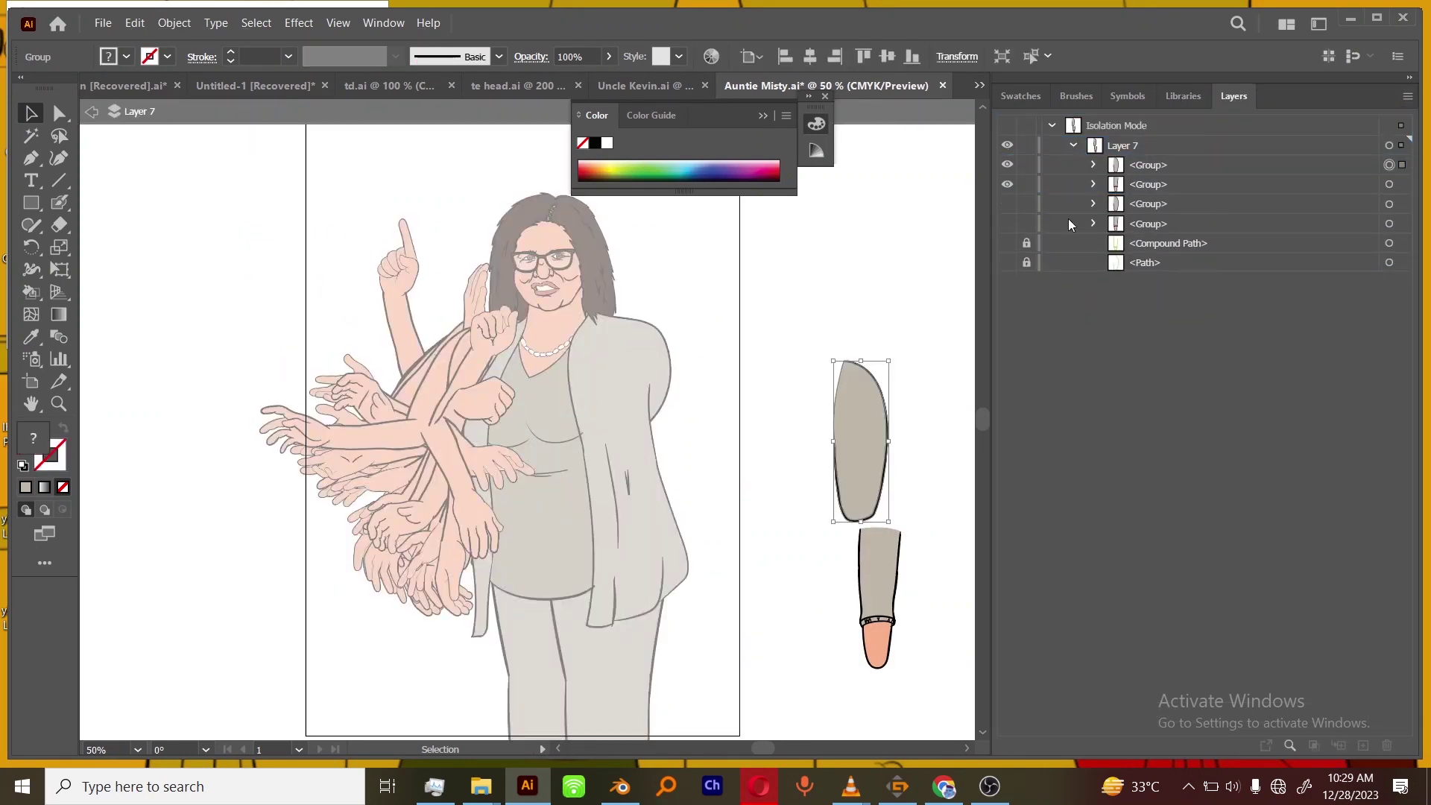
Mirror the two visible sleeve drawings together across the vertical axis with Reflect.
key("ctrl+a")
right_click(873, 447)
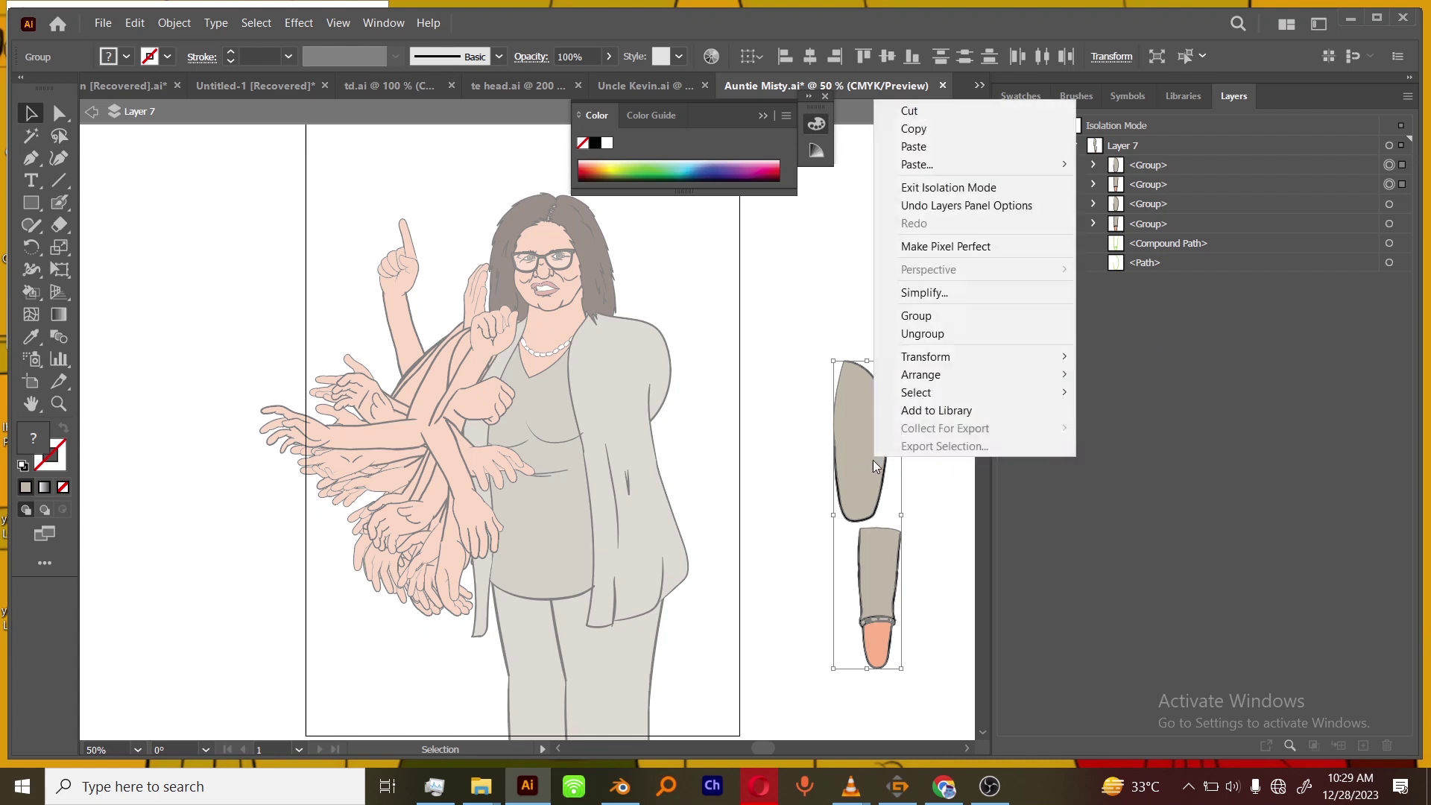
mouse_move(909, 356)
left_click(1163, 418)
left_click(722, 508)
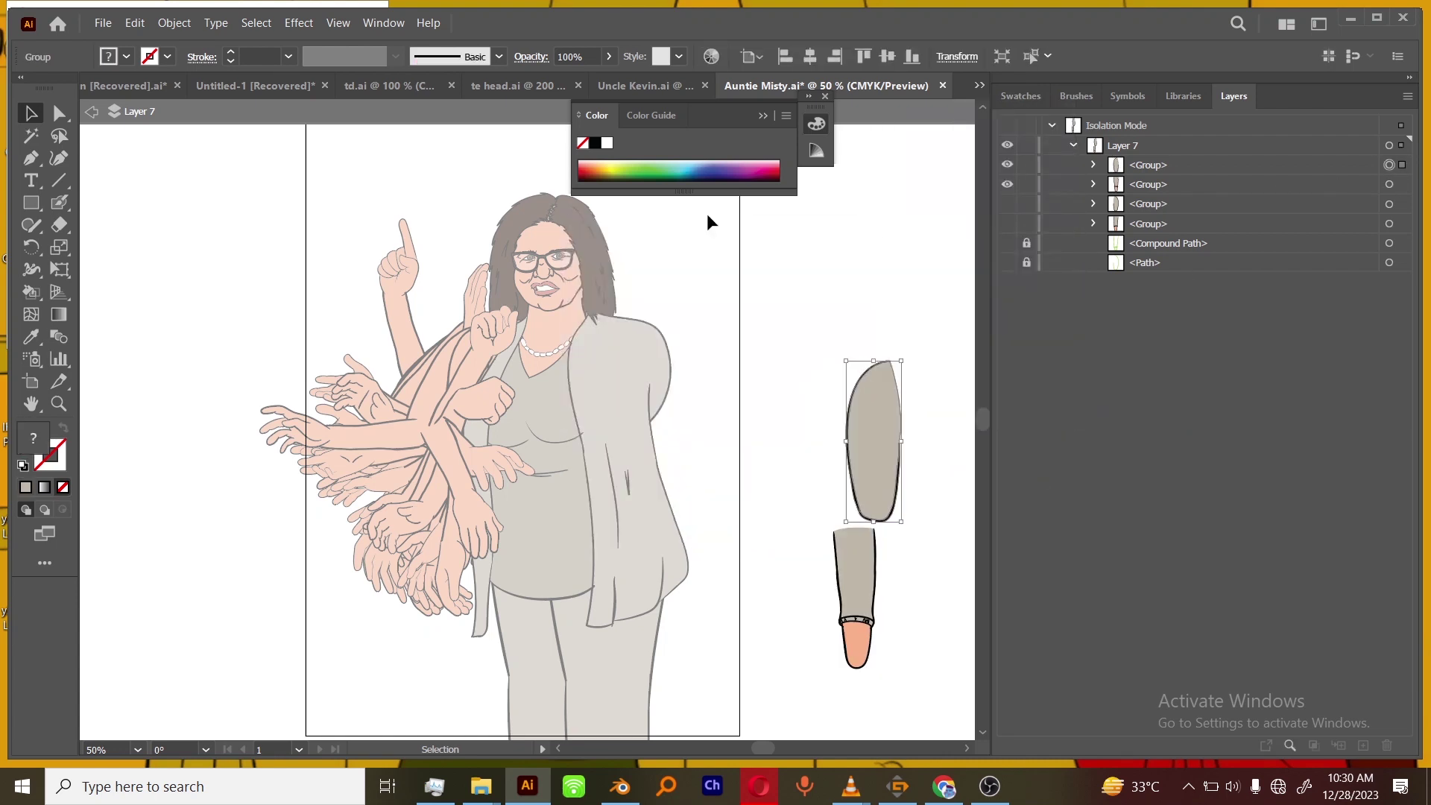
Create two new art brushes from the mirrored upper sleeve and the mirrored cuffed forearm.
key("F5")
left_click(452, 202)
left_click(668, 520)
left_click(849, 640)
left_click_drag(855, 582, 498, 124)
left_click(695, 525)
left_click(850, 640)
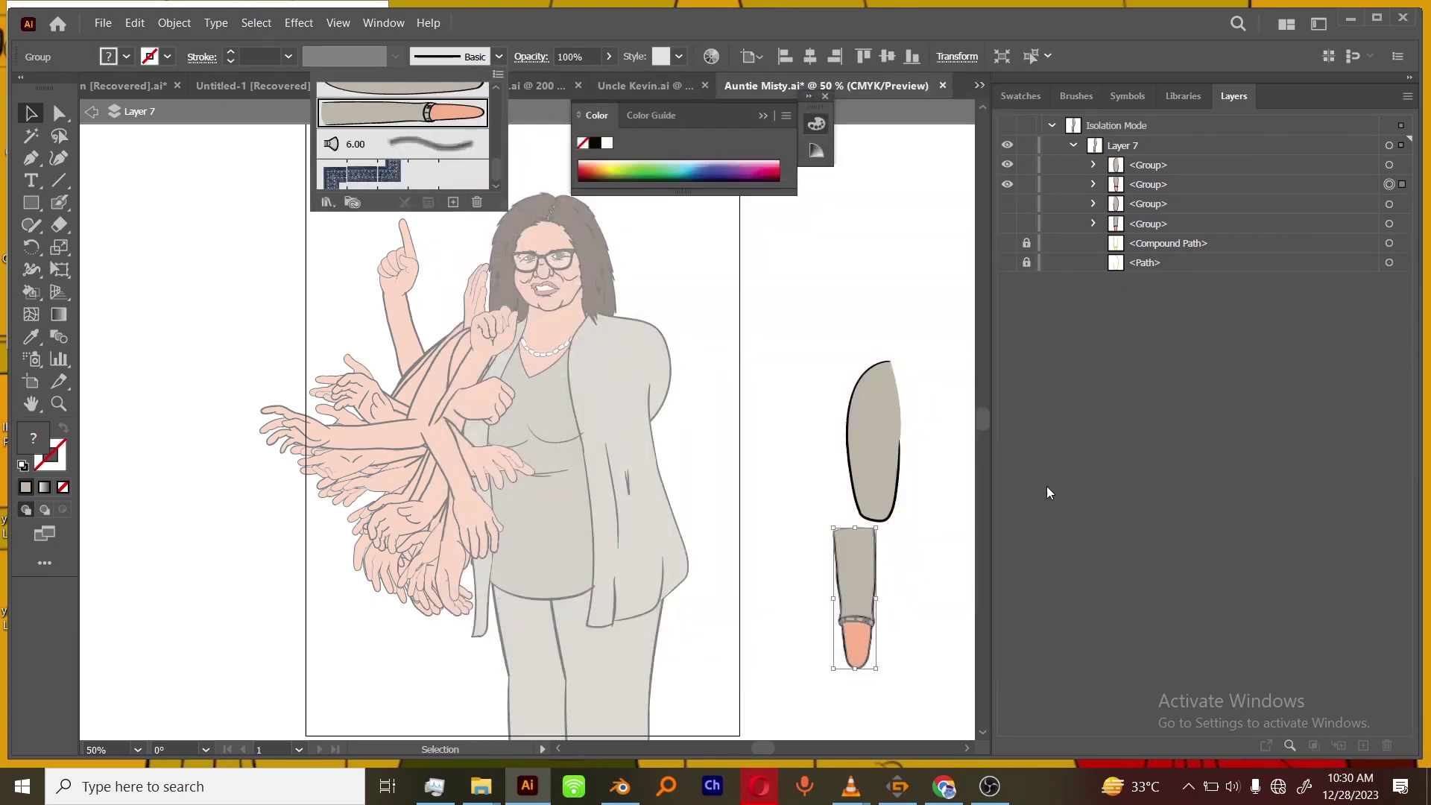
Leave Layer 7's isolation, hide that layer and isolate the Arm B group again.
double_click(893, 313)
left_click(1007, 125)
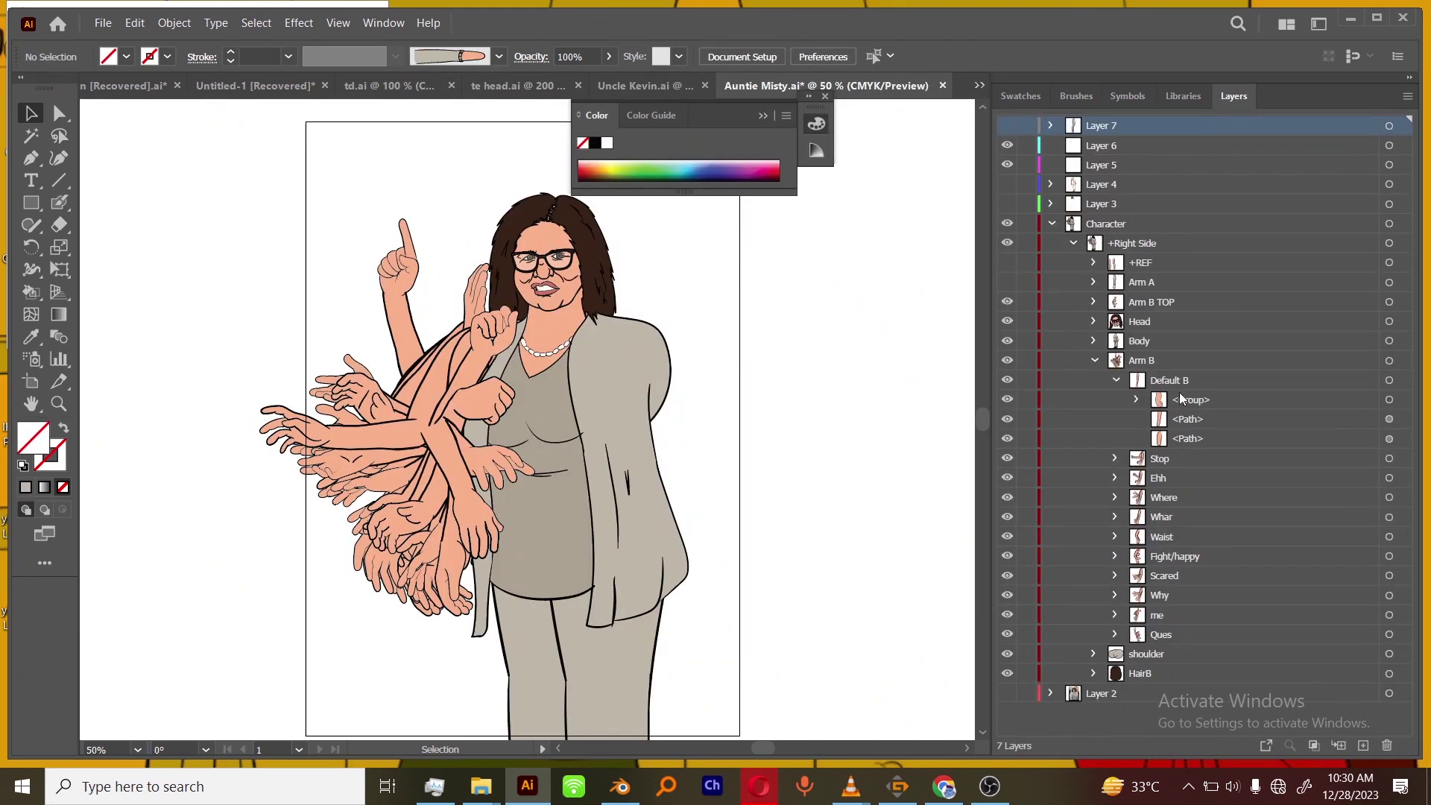
right_click(1172, 366)
left_click(1267, 233)
key("ctrl+1")
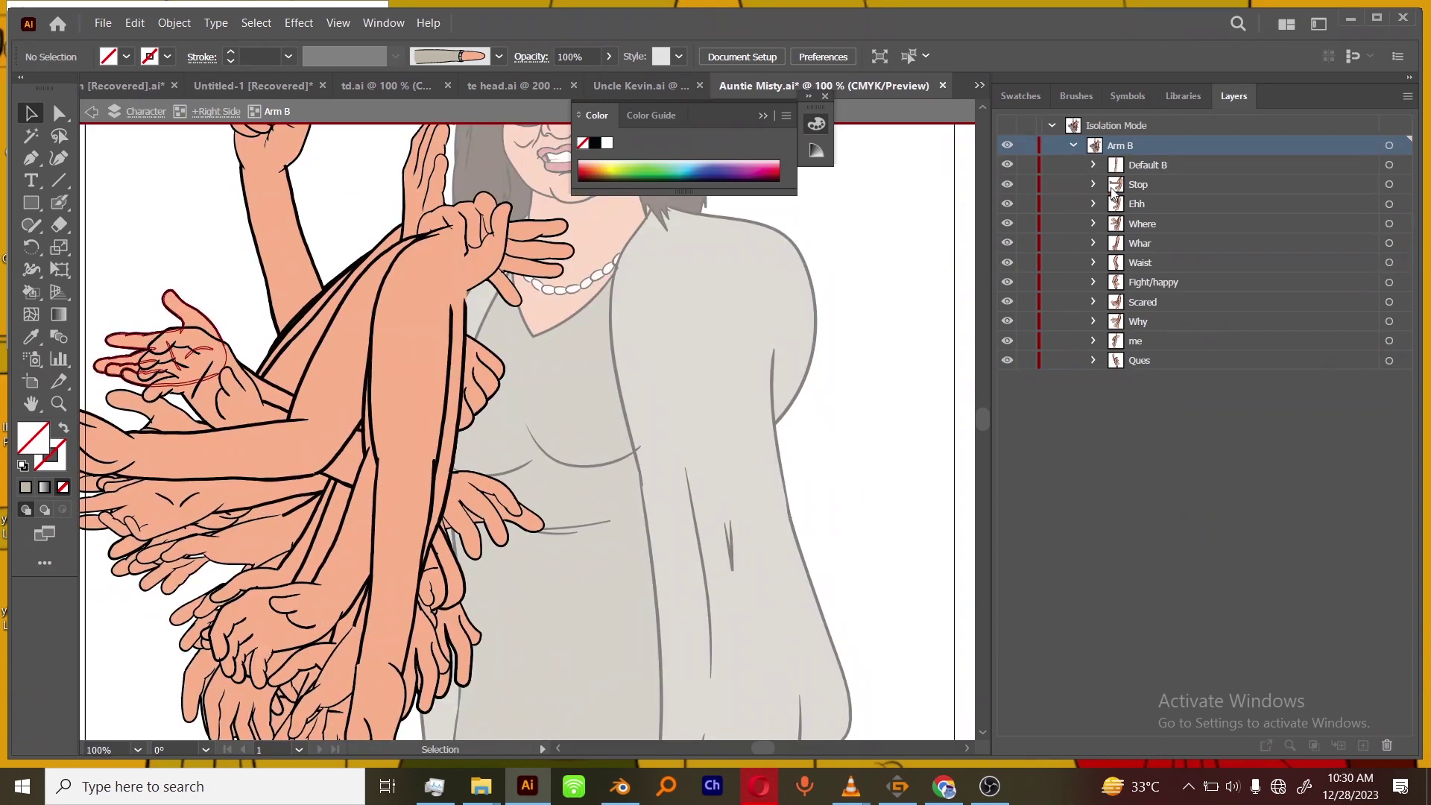
Apply the mirrored cuffed forearm brush to all Arm B paths matching the appearance of Default B's forearm path.
left_click(1093, 164)
left_click(1389, 203)
key("ctrl+minus")
left_click(255, 23)
mouse_move(277, 179)
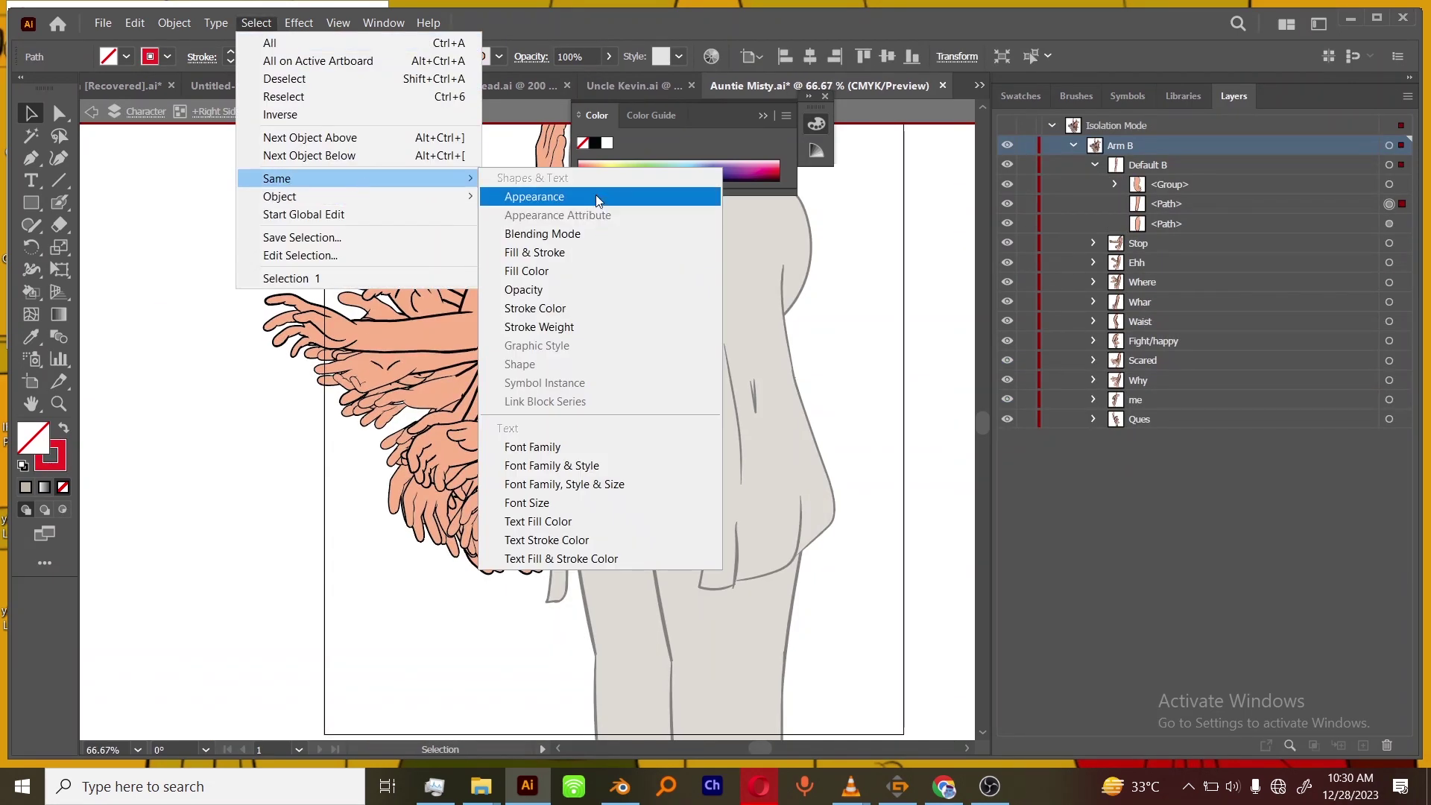
left_click(596, 196)
left_click(499, 56)
left_click(403, 159)
left_click(868, 390)
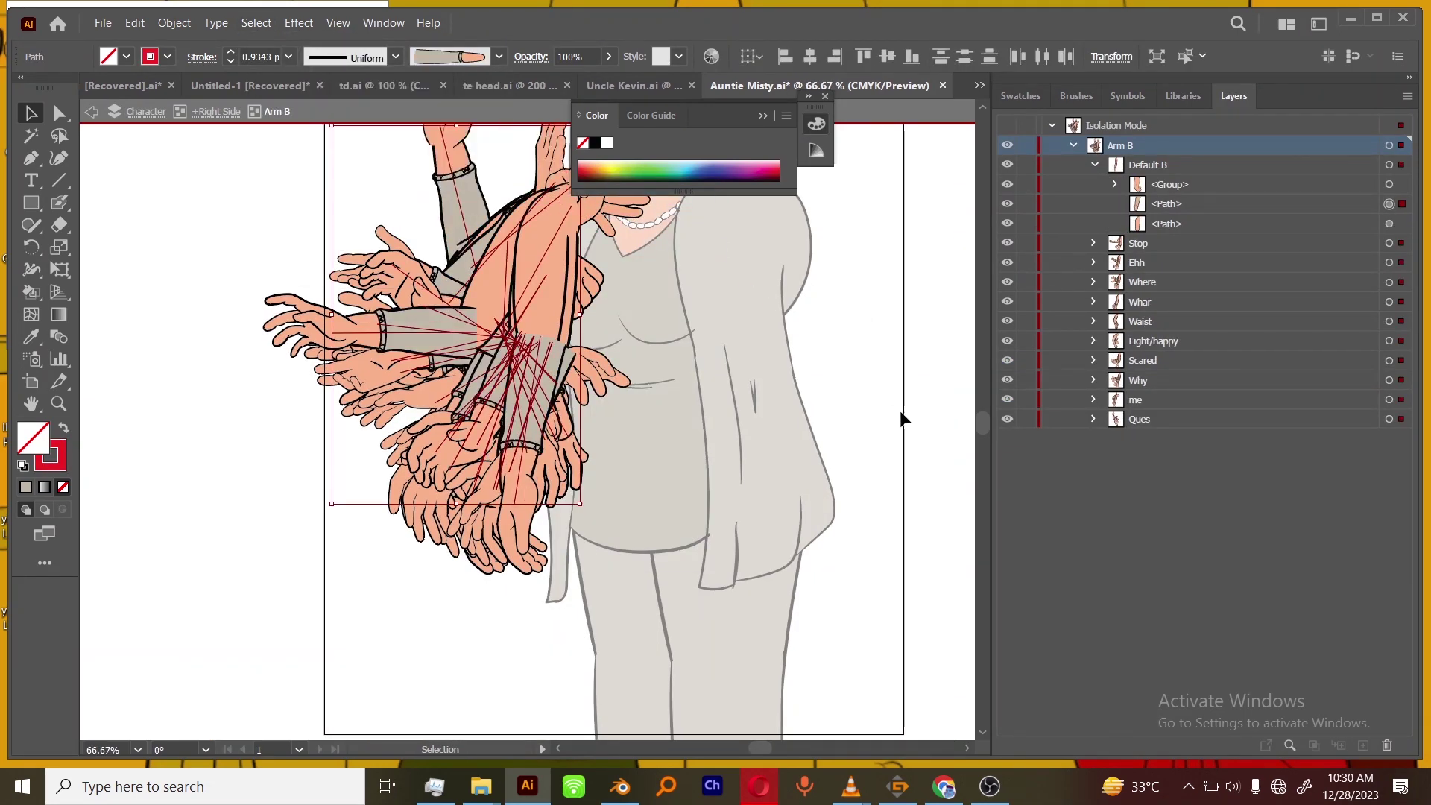
left_click(897, 413)
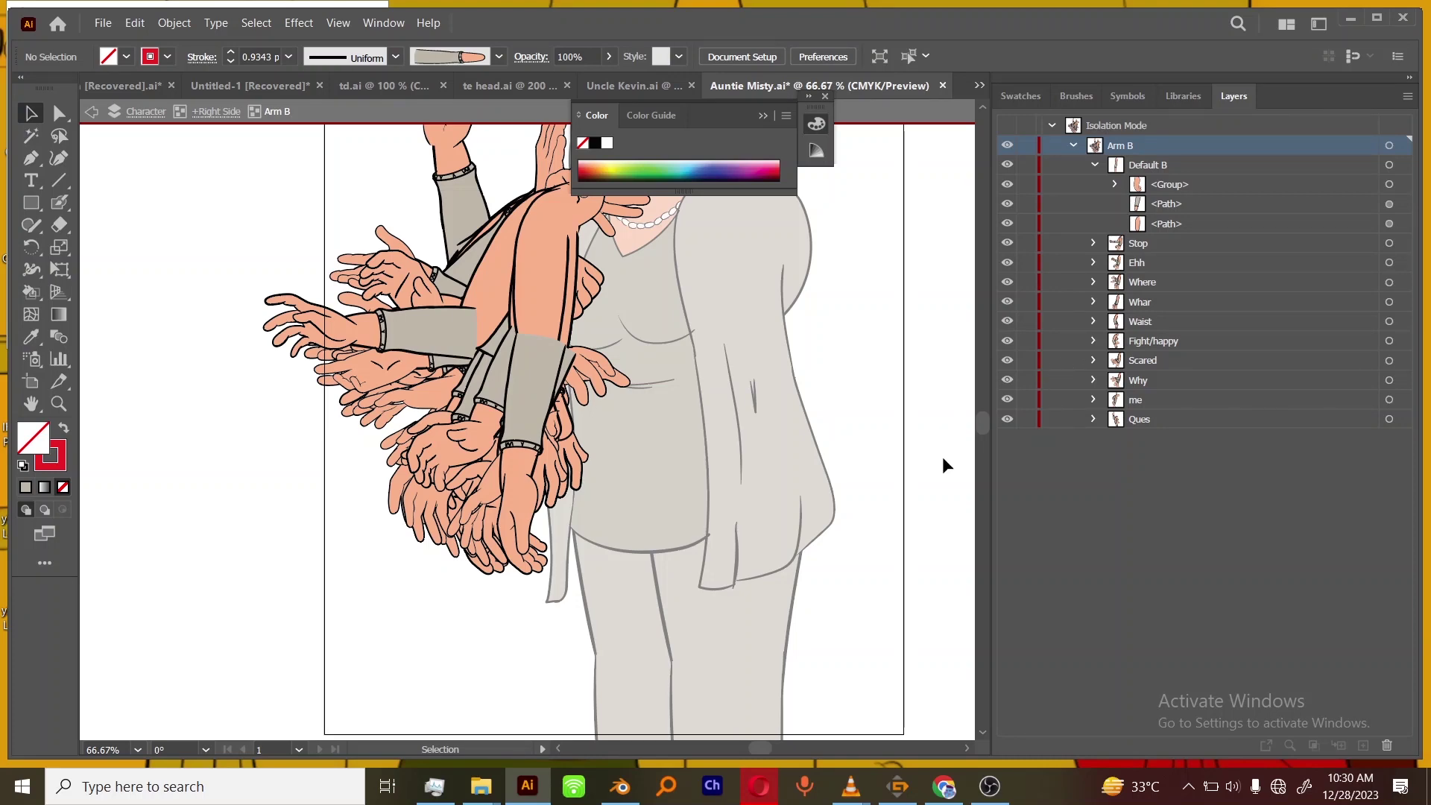
Apply the mirrored upper sleeve brush to all Arm B paths matching the appearance of Default B's upper arm path.
left_click(1389, 224)
left_click(256, 22)
mouse_move(277, 178)
left_click(603, 197)
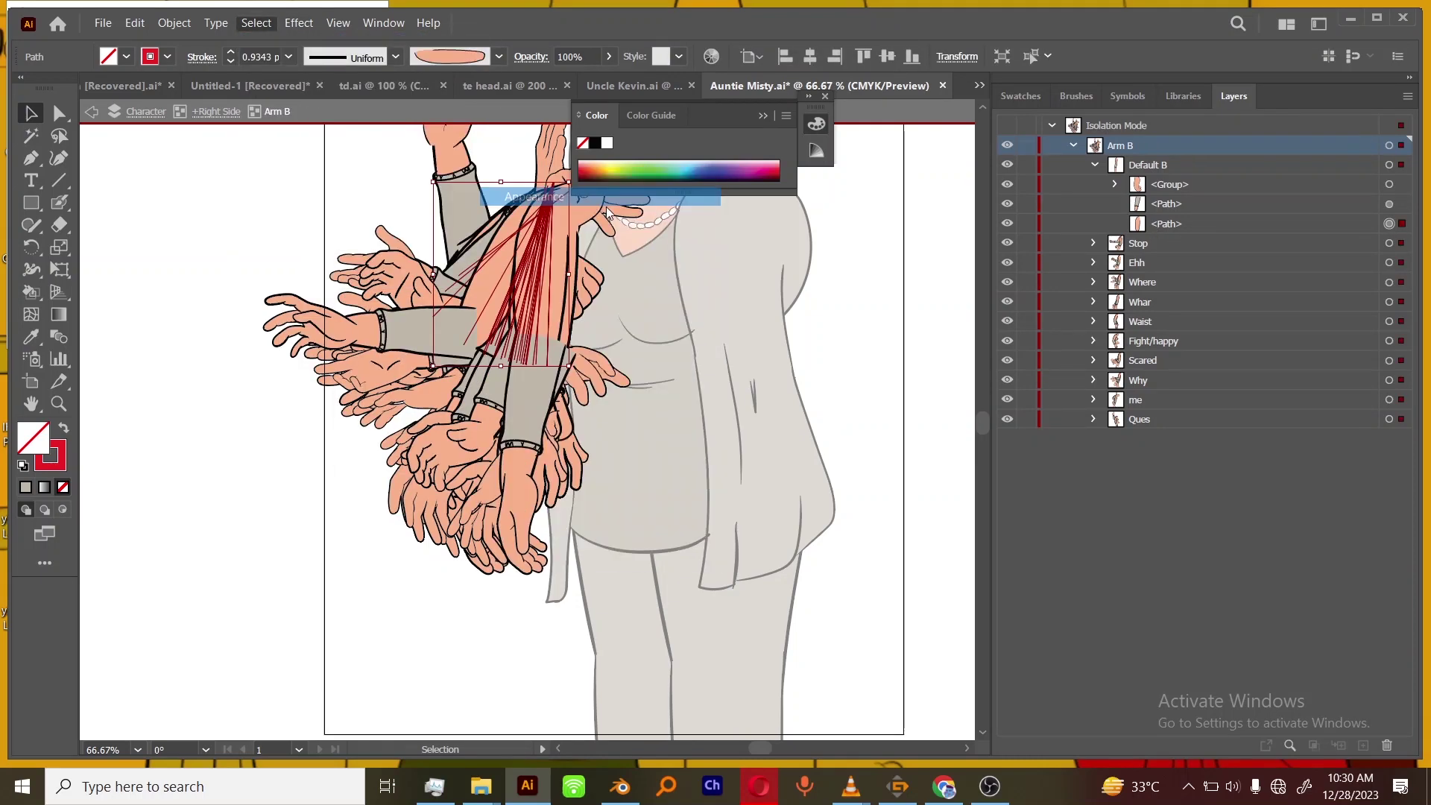
left_click(498, 57)
left_click(483, 156)
left_click(882, 450)
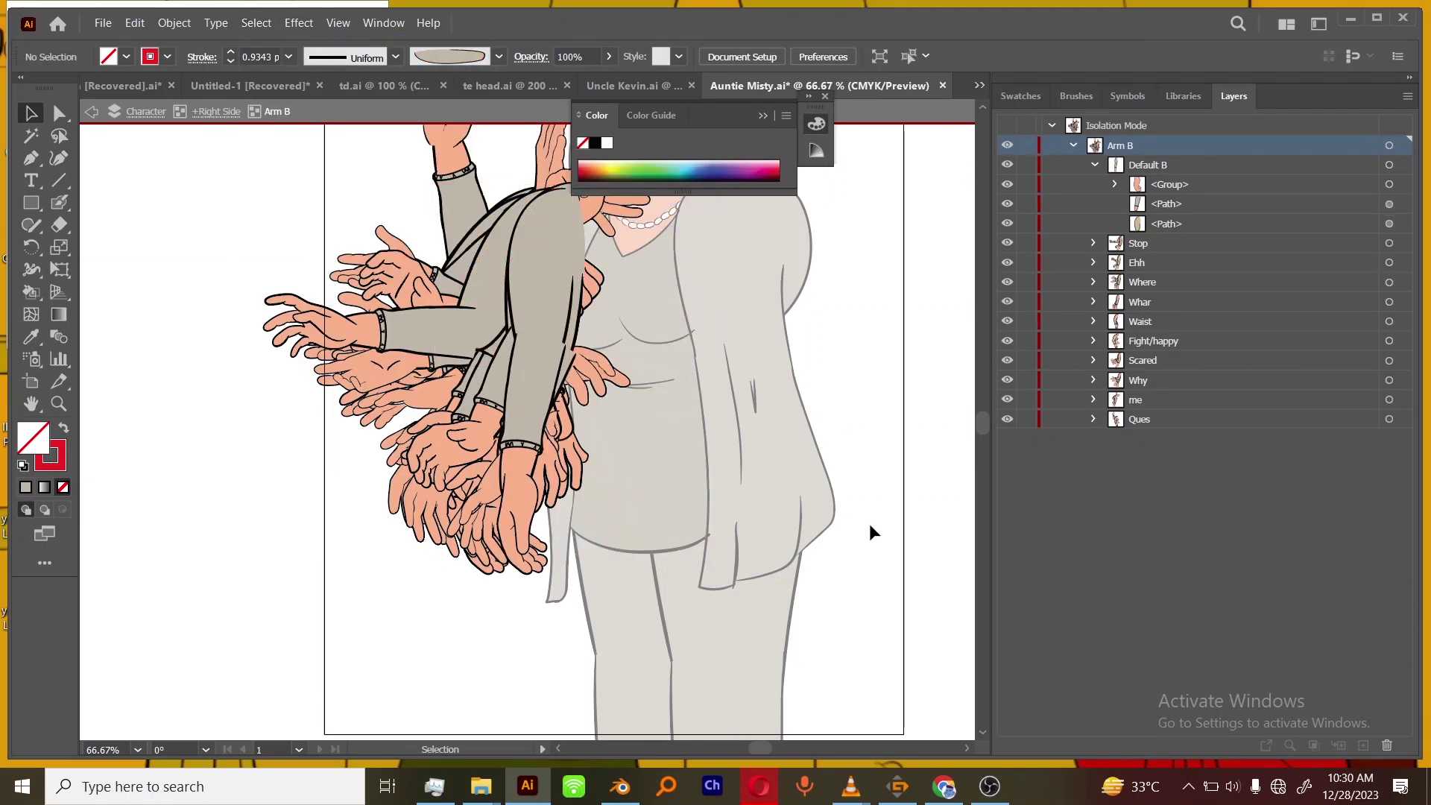
Show only the Default B pose and adjust its forearm path's end points to line the sleeve up at elbow and wrist.
left_click_drag(854, 635, 829, 620)
left_click(1094, 165)
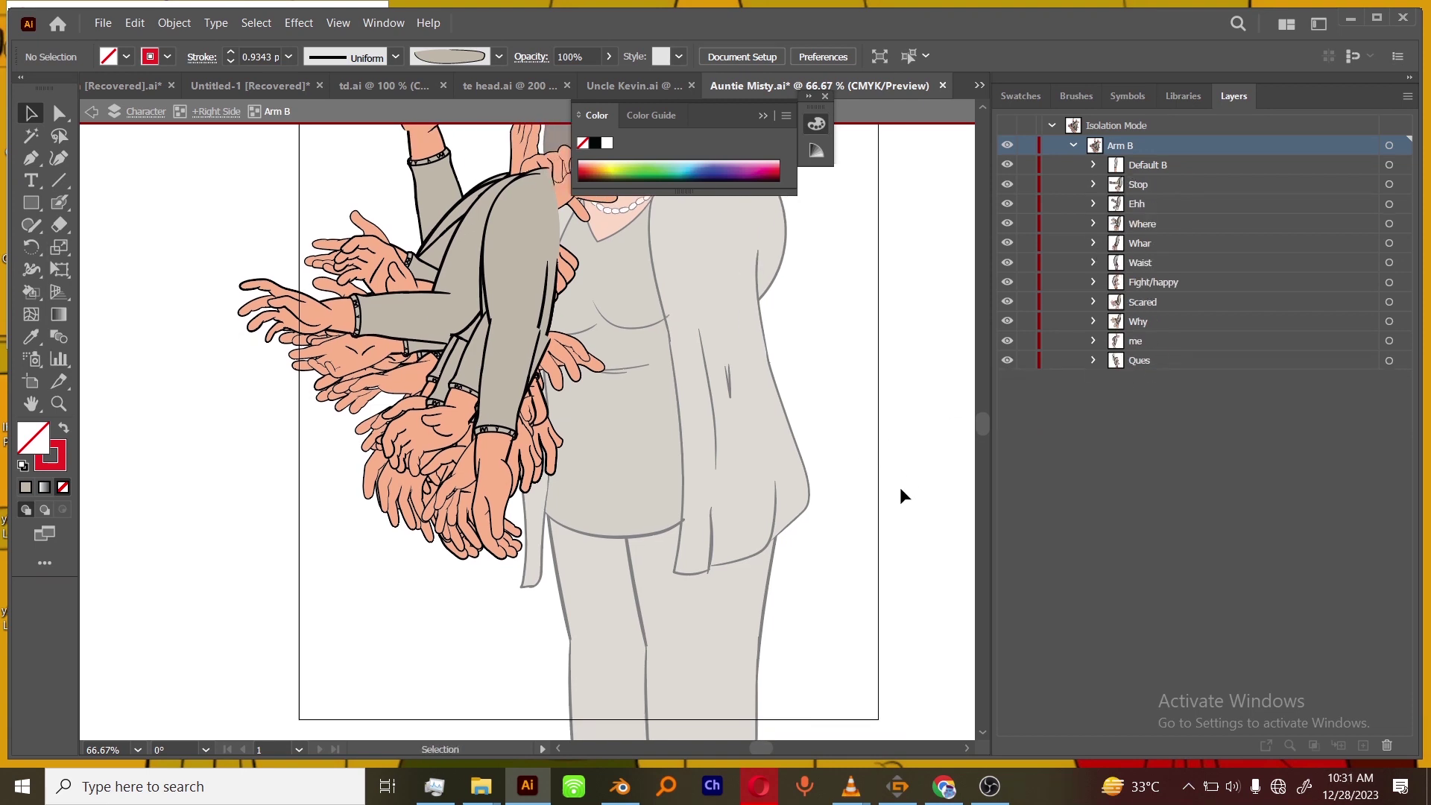
left_click(1008, 166)
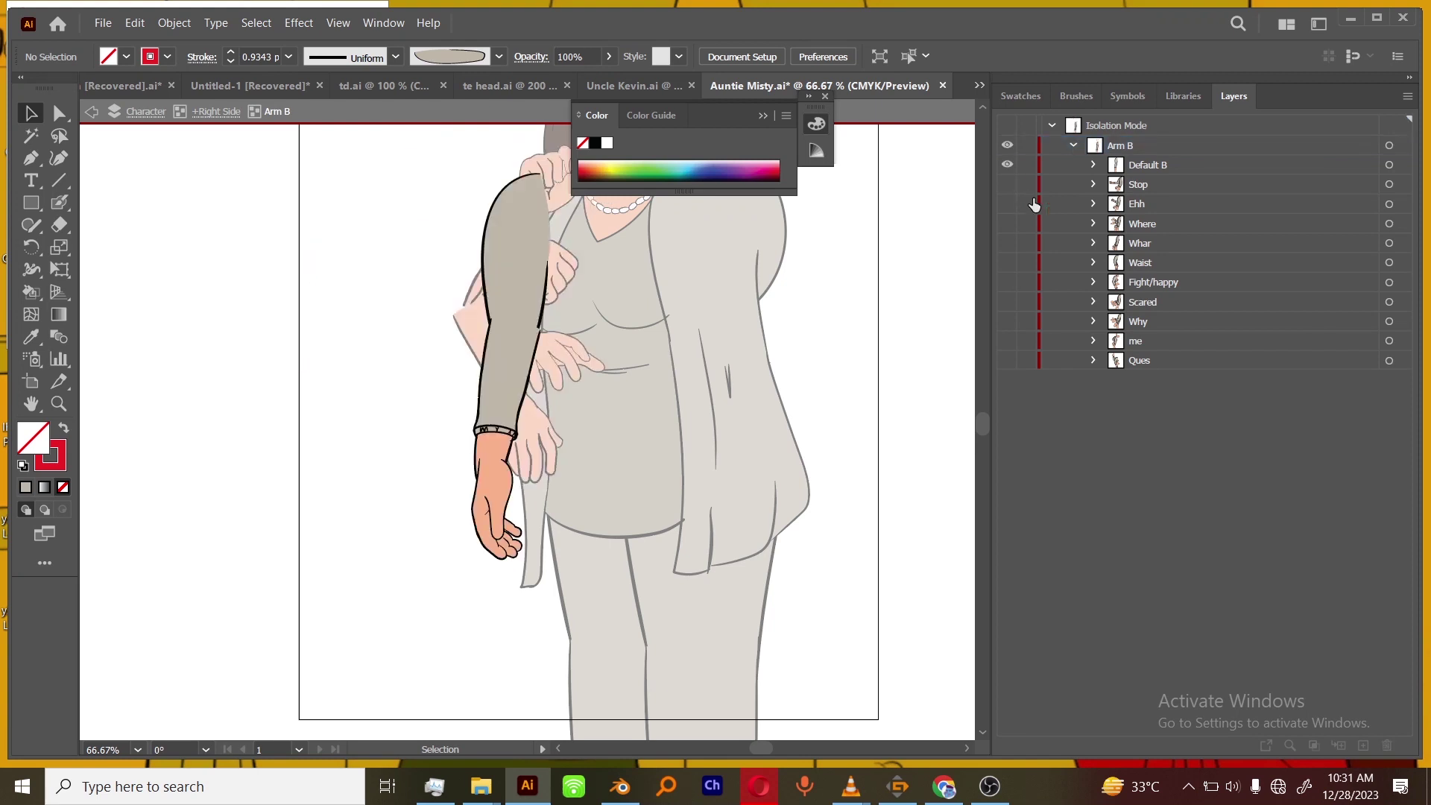
key("ctrl+=")
key("ctrl+=")
left_click_drag(690, 436, 690, 524)
key("a")
key("ctrl+-")
scroll(664, 569, "up", 1)
left_click(514, 381)
left_click(514, 383)
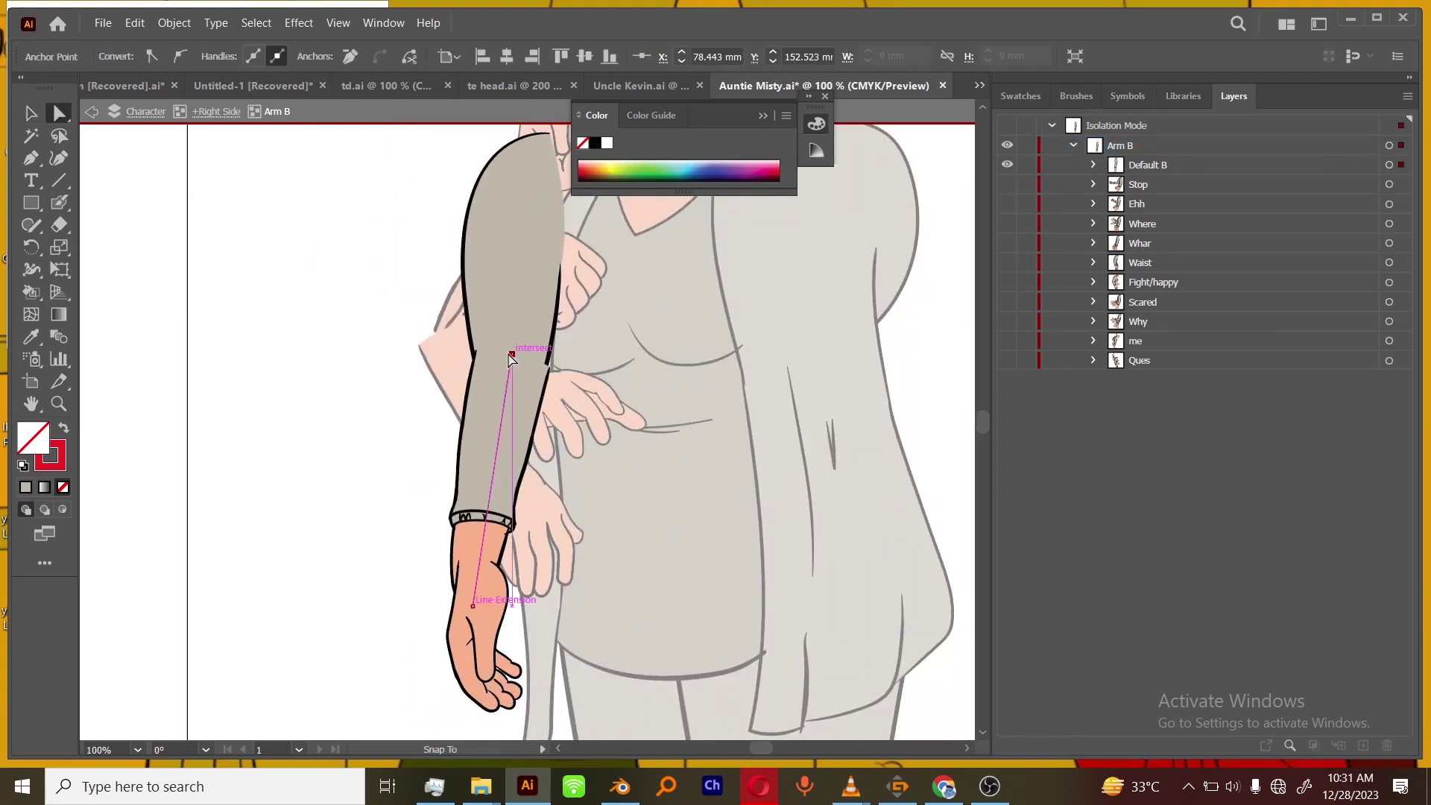
key("ctrl+shift+a")
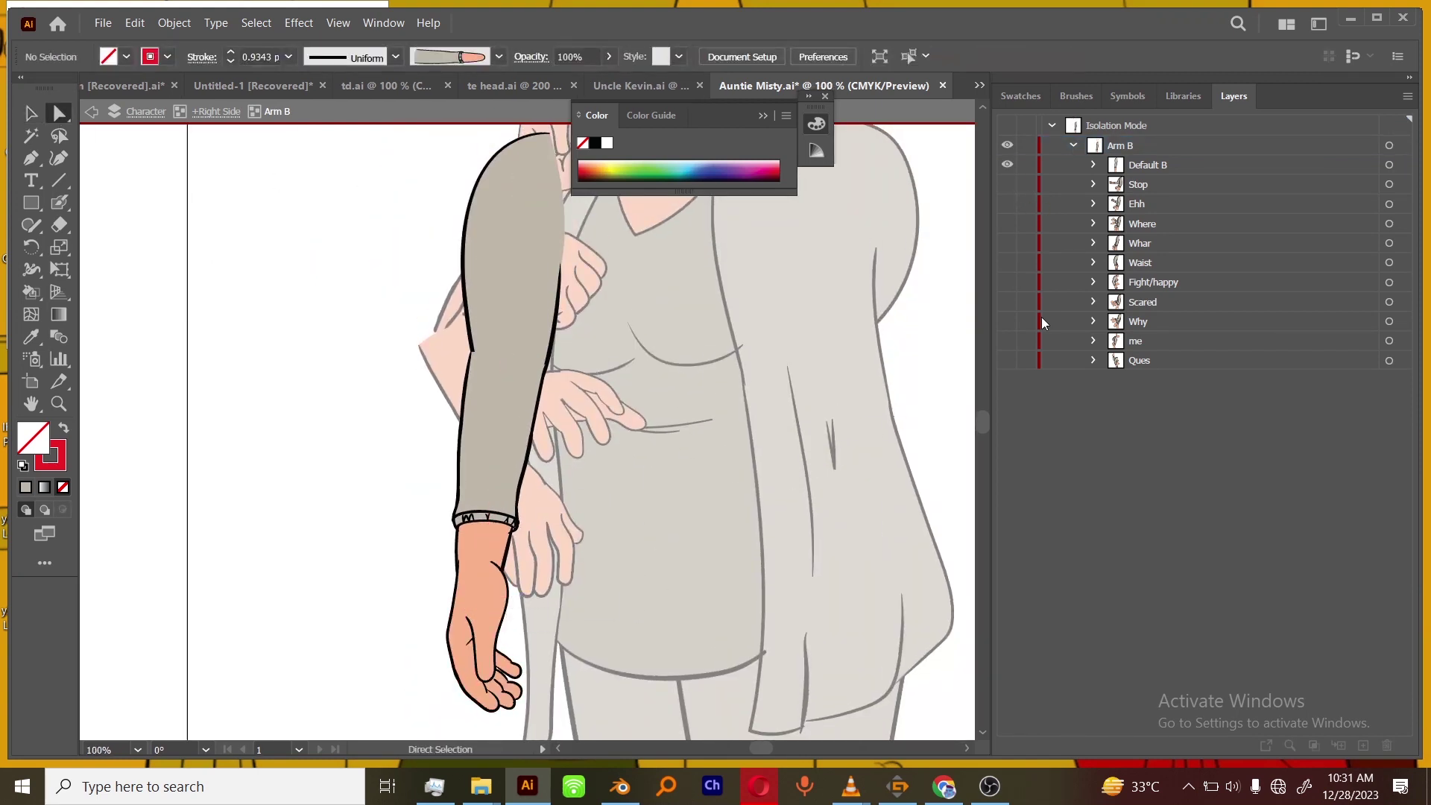
Show only the Stop pose and move the elbow anchors of forearms 1 and 3 to meet their upper sleeves.
left_click(1007, 184)
left_click_drag(546, 370, 540, 367)
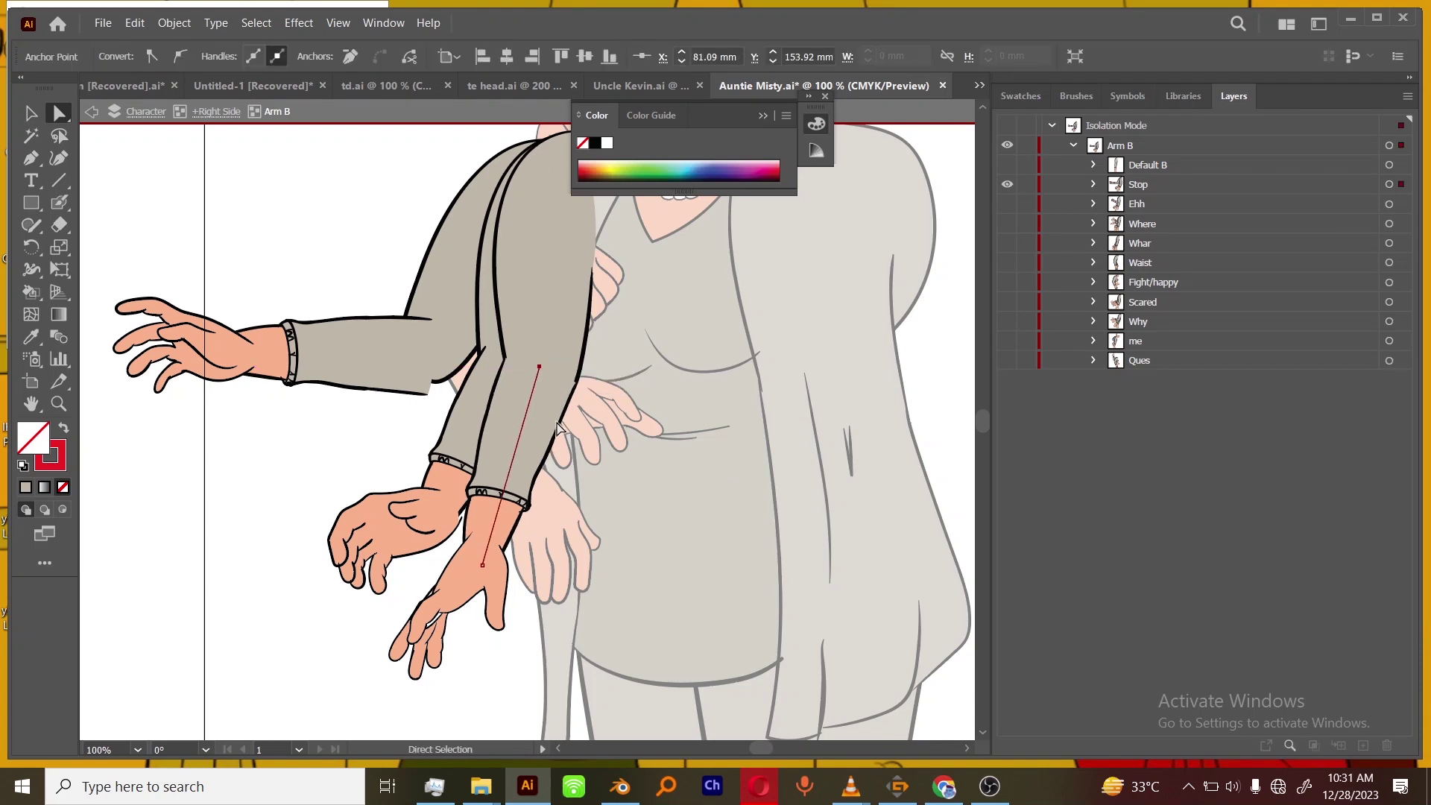
left_click_drag(434, 354, 438, 344)
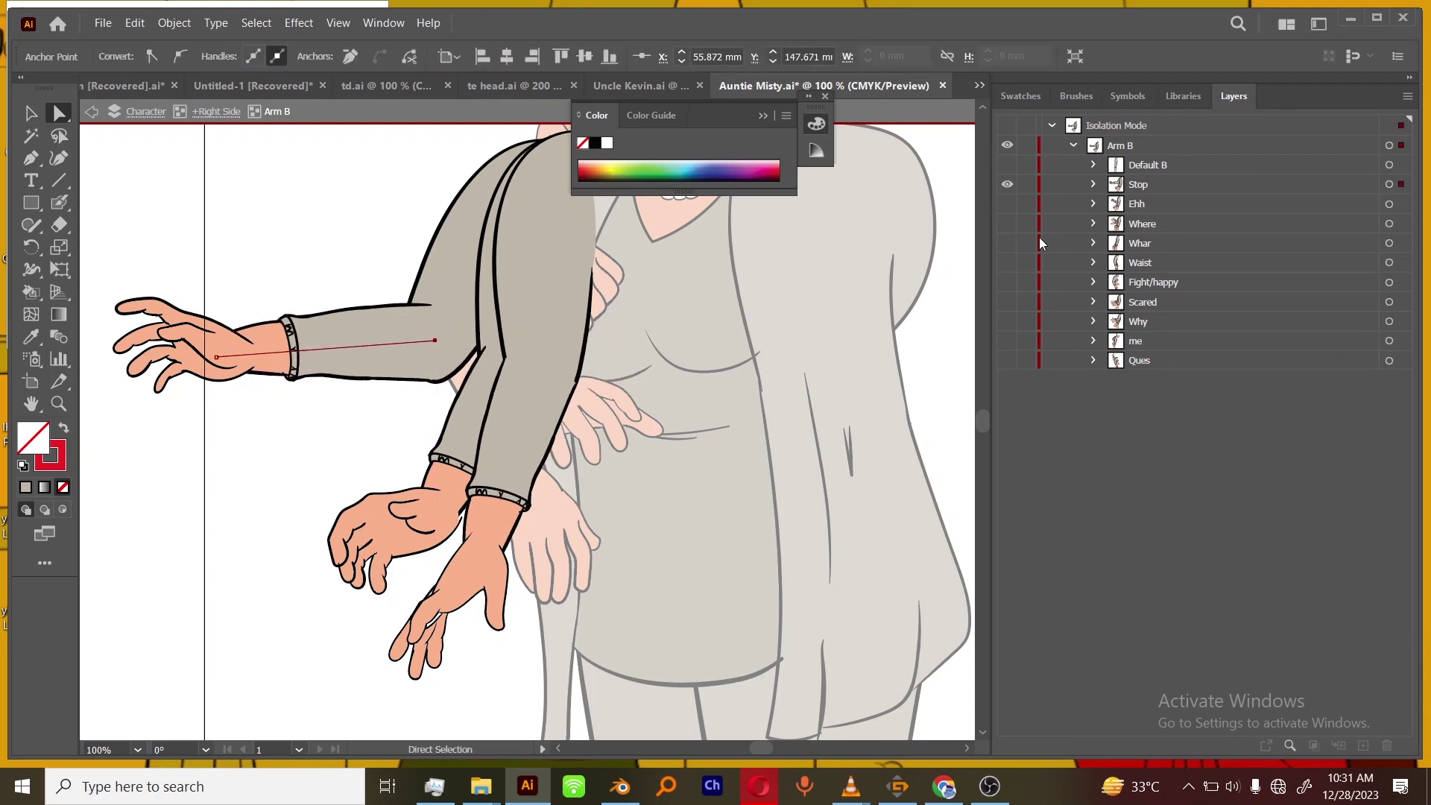
Hide Stop's arm 1, align arm 2's forearm path at elbow and wrist, restore arm 1 and hide the Stop pose.
left_click(1092, 184)
left_click(1007, 203)
left_click(520, 365)
left_click_drag(519, 362, 521, 357)
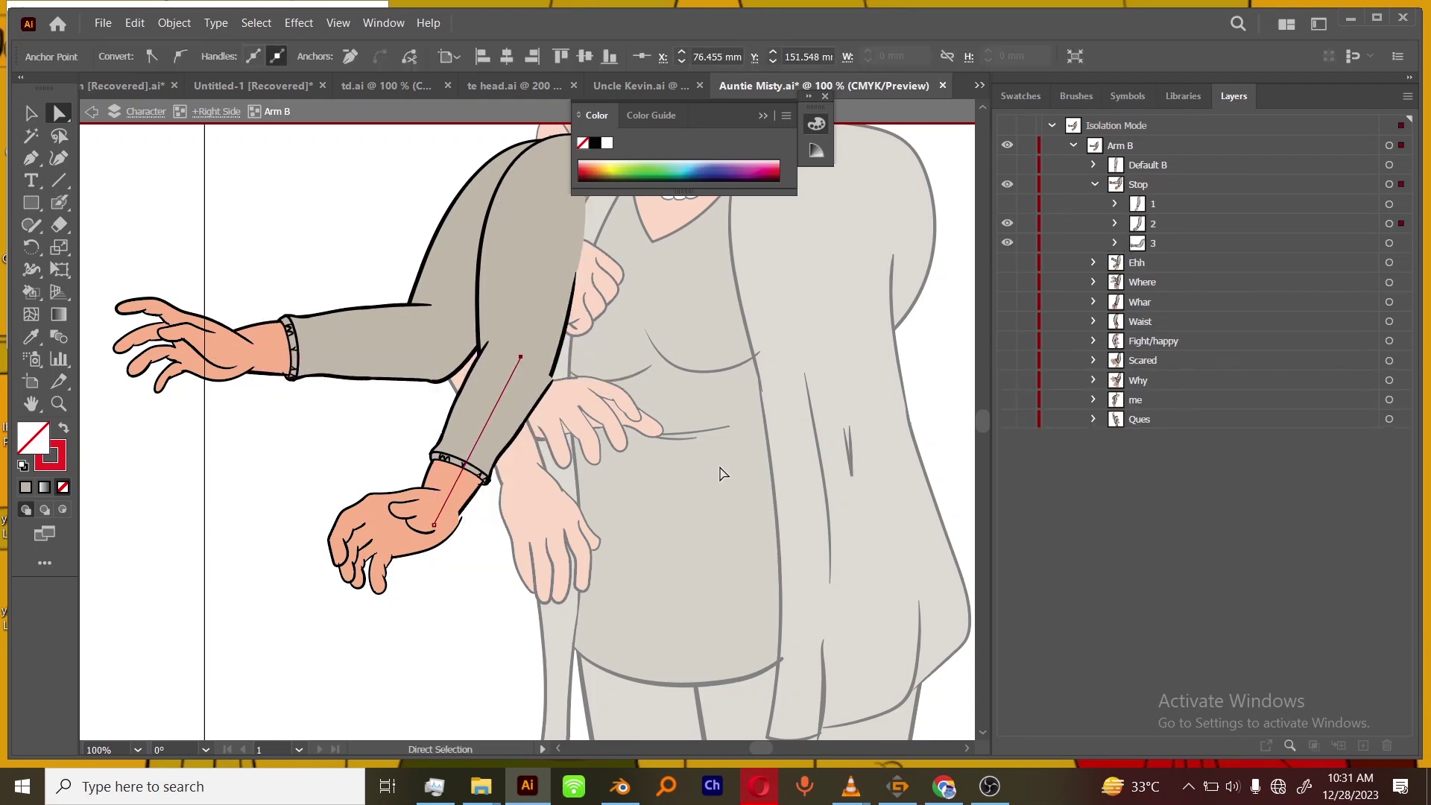
key("Left")
left_click(434, 525)
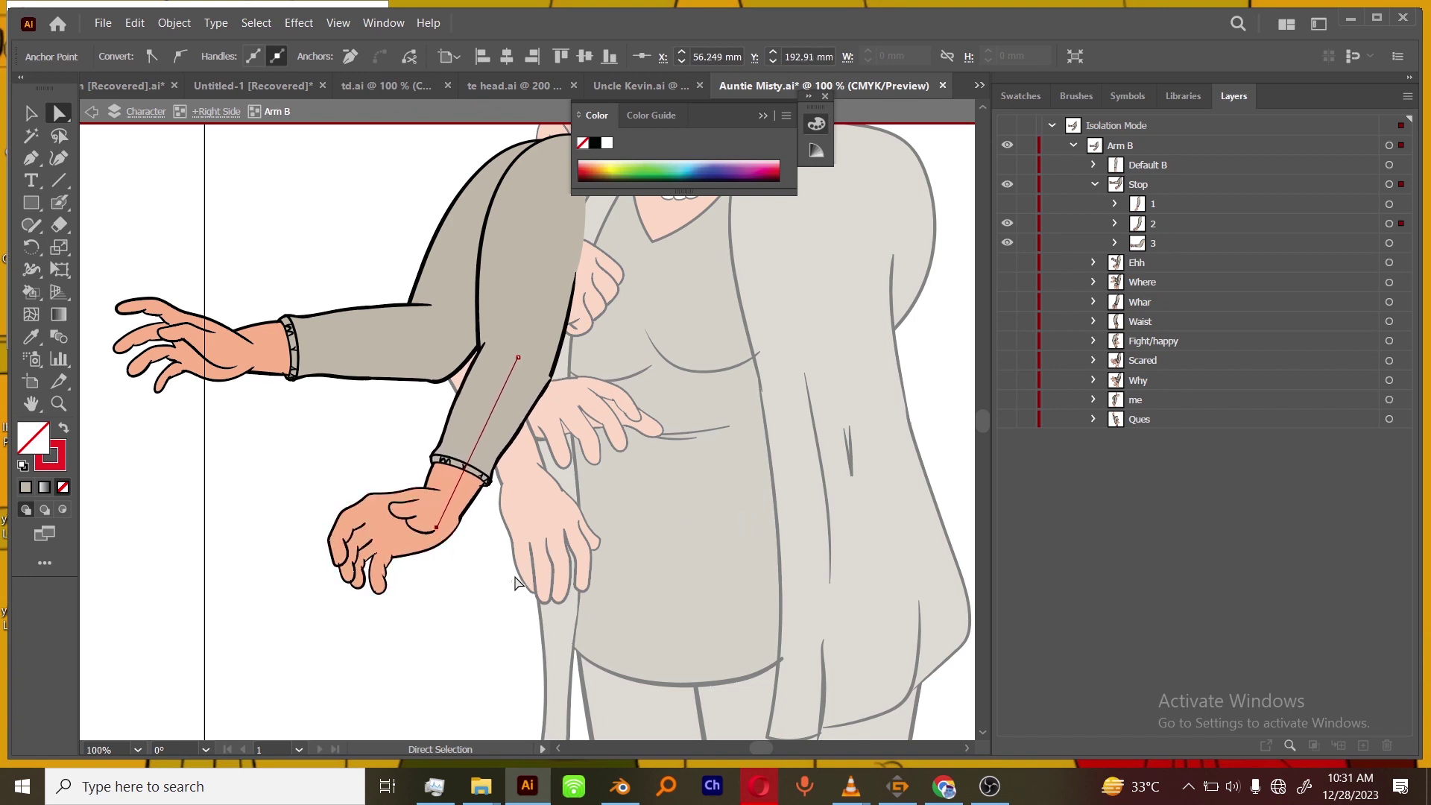
left_click(515, 578)
left_click(1007, 203)
left_click(1093, 184)
left_click(1007, 184)
Show only arm 1 of the Ehh pose and align its forearm's elbow anchor with the upper sleeve.
left_click(1007, 203)
left_click(1093, 204)
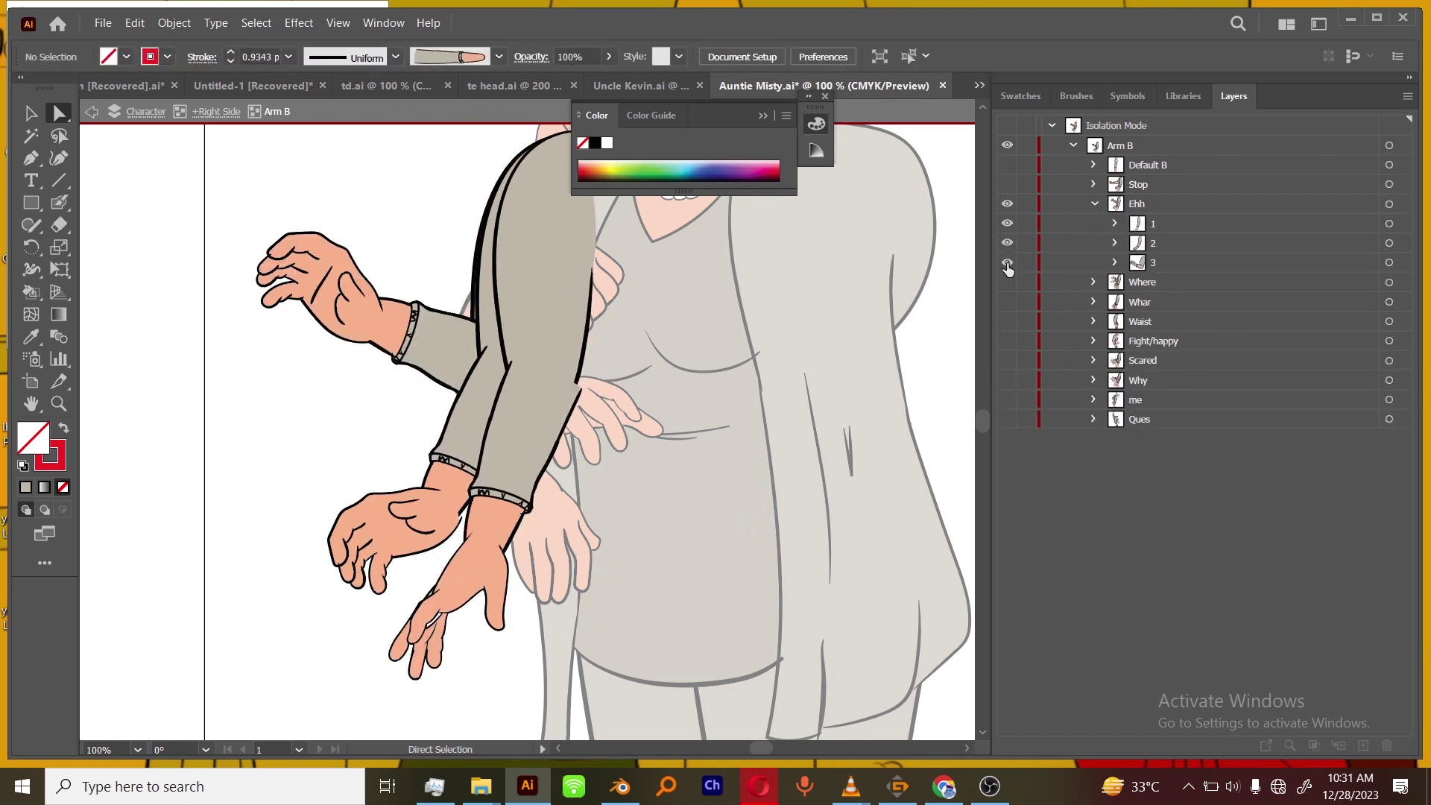
left_click(1007, 262)
left_click(1007, 243)
left_click(541, 368)
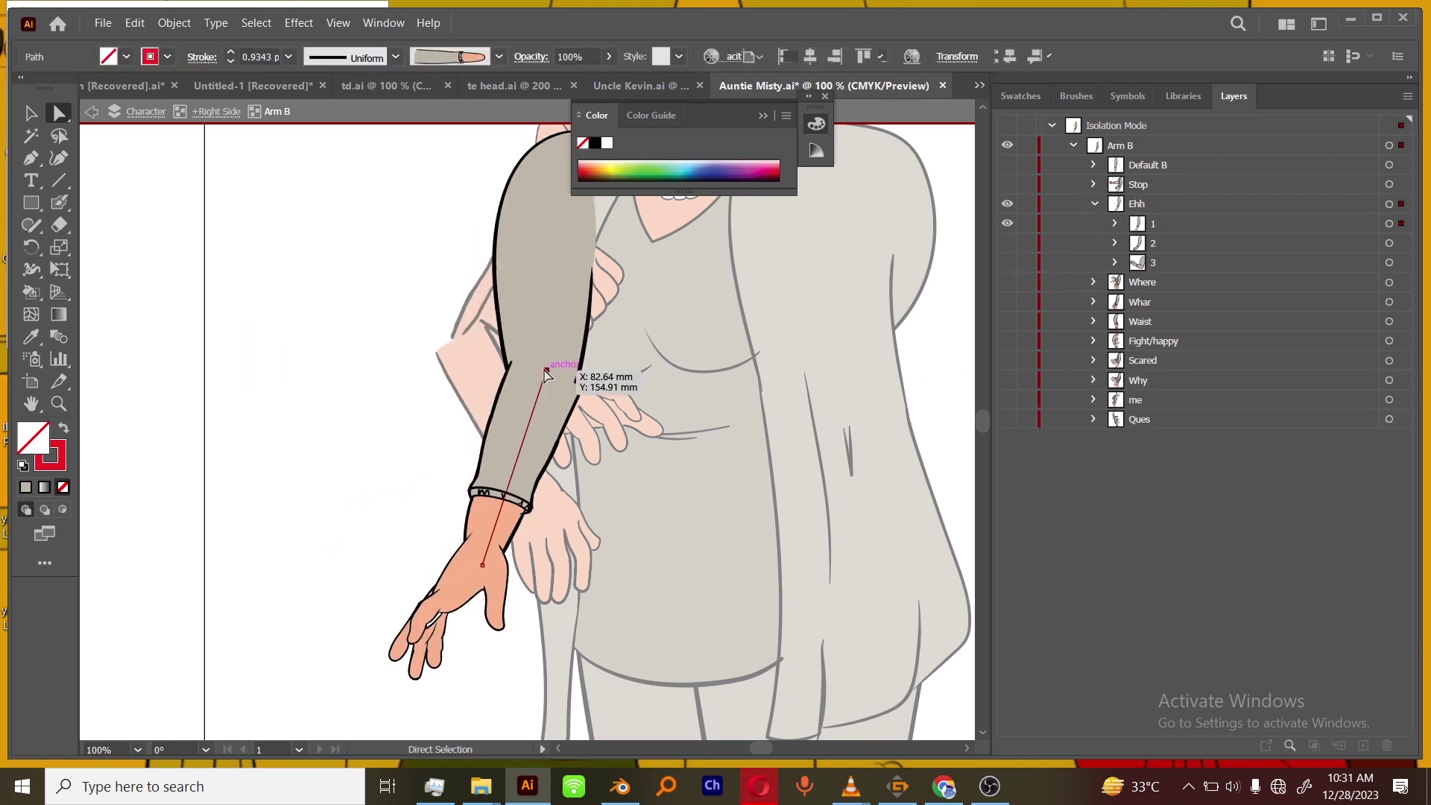
Show only arm 2 of the Ehh pose and reposition its forearm path's elbow and wrist anchors.
left_click(1006, 242)
left_click(1006, 223)
left_click(518, 356)
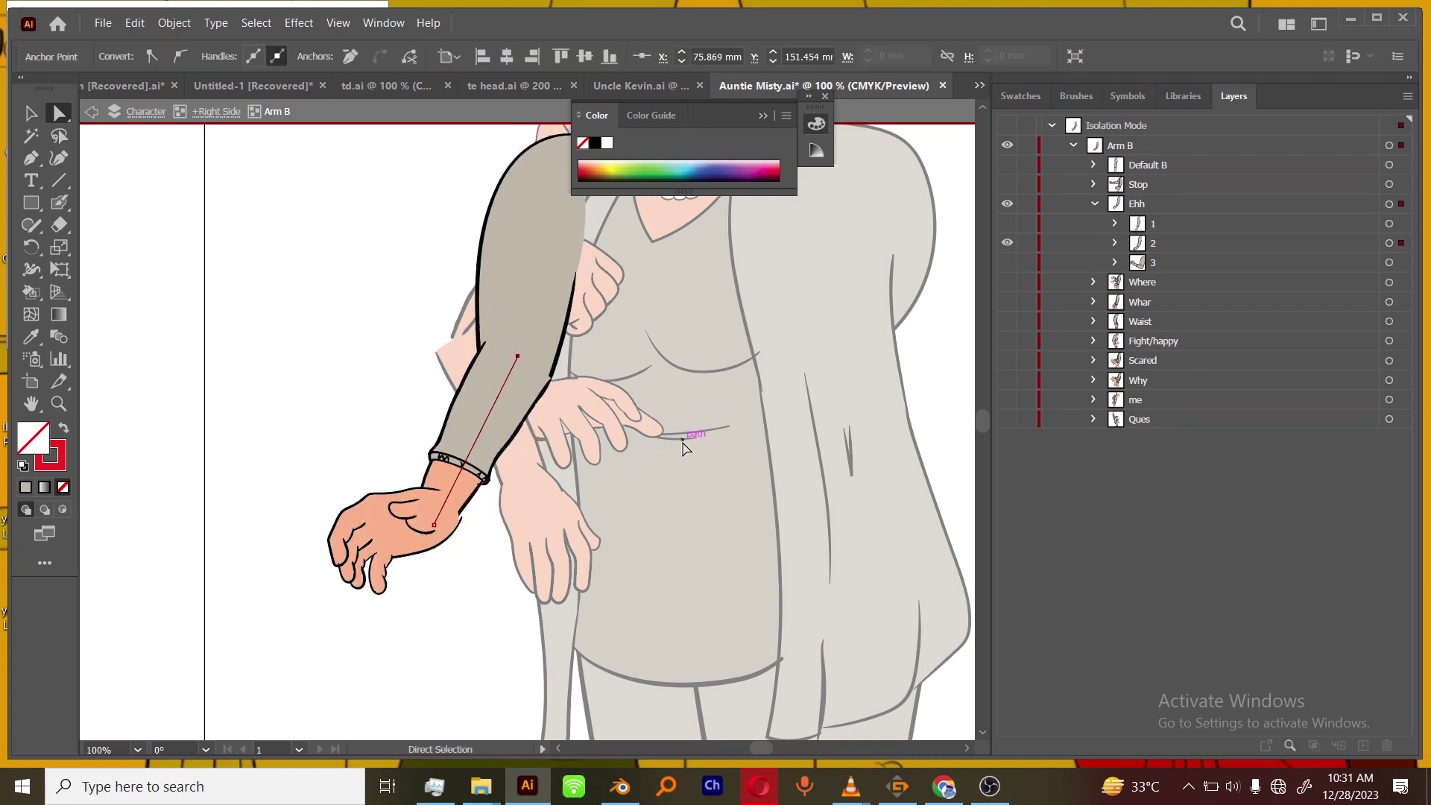
left_click_drag(436, 527, 450, 549)
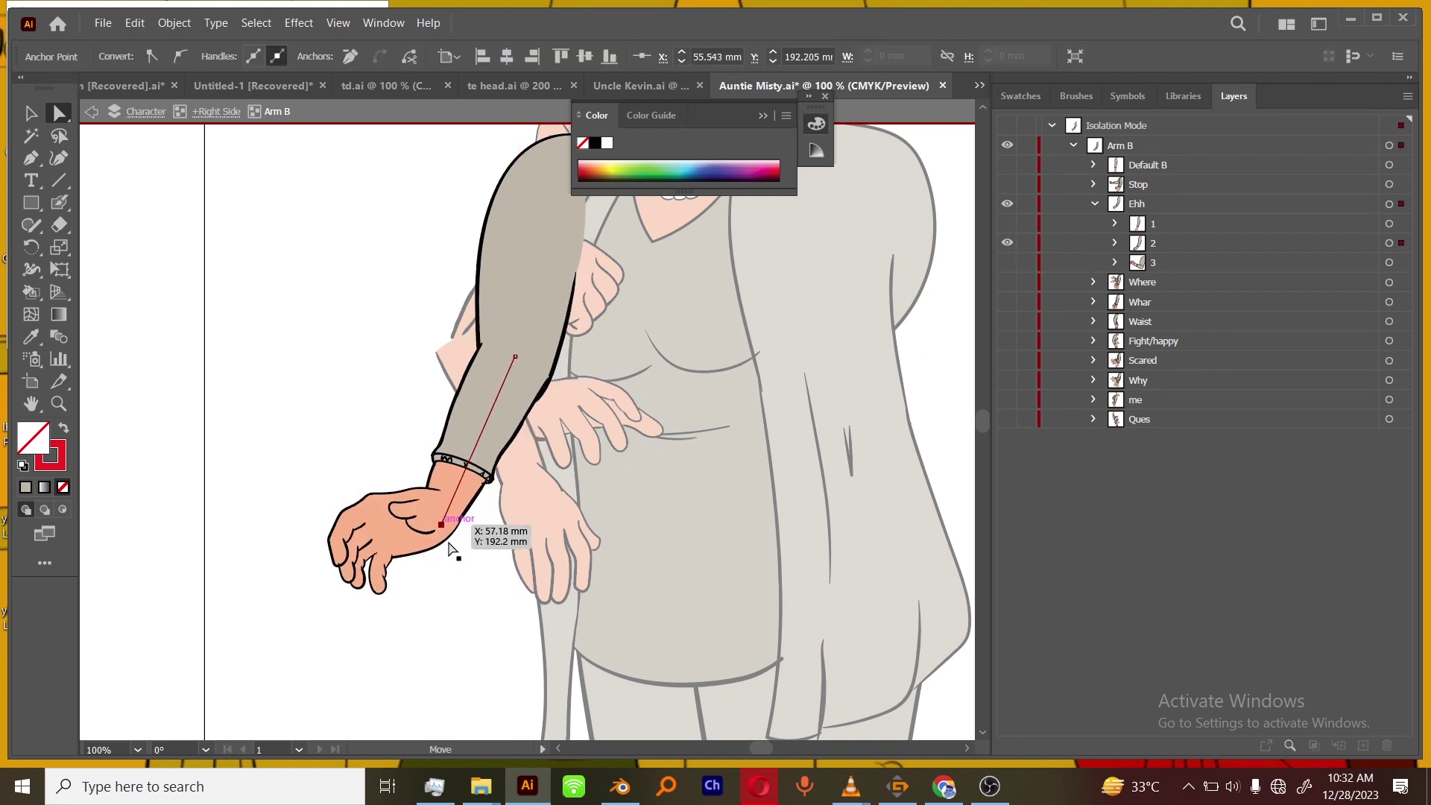
Adjust the forearm path of Ehh's arm 3, show all three arms again, and collapse and hide the Ehh pose.
left_click(1007, 262)
left_click(1007, 242)
left_click(515, 362)
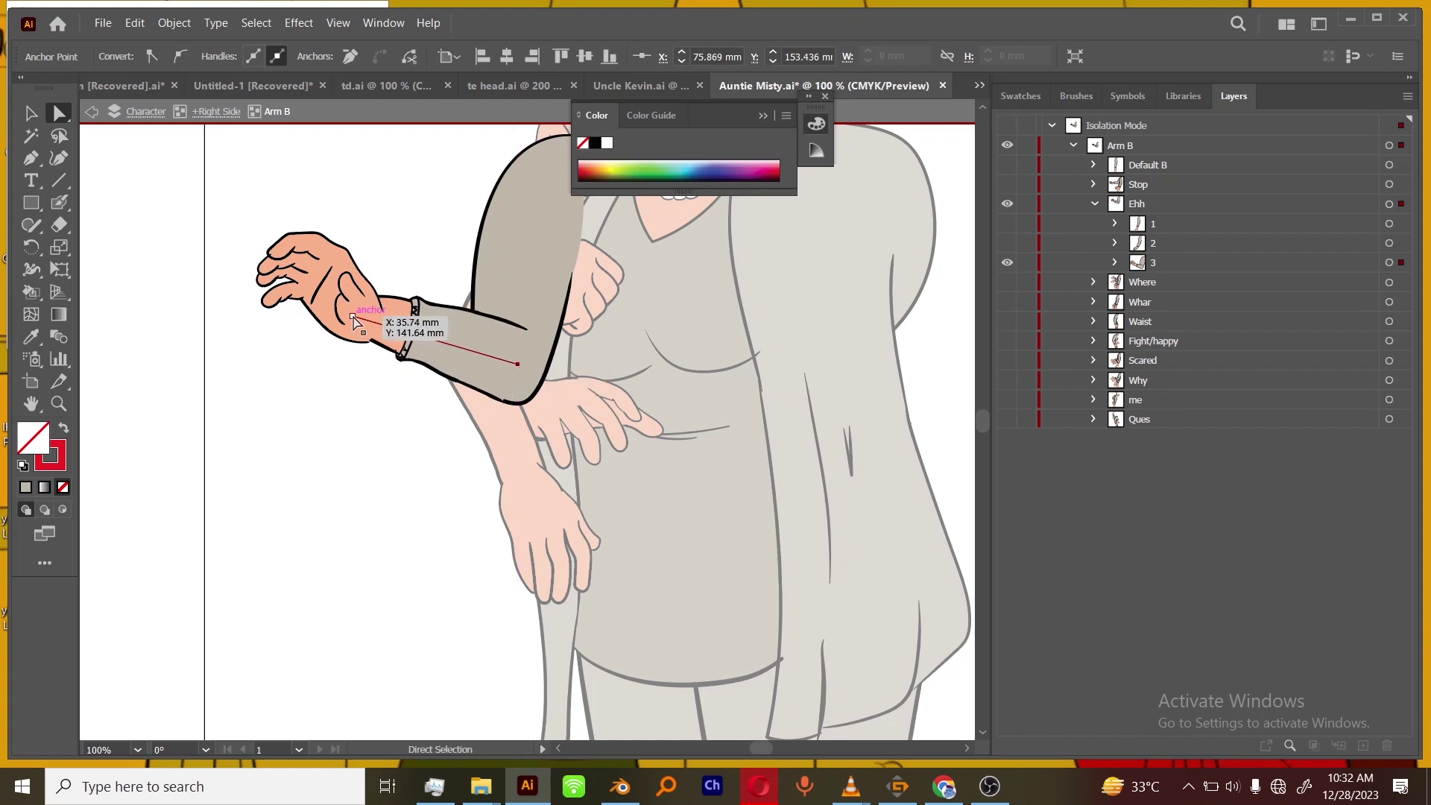
left_click(1007, 243)
left_click(1007, 222)
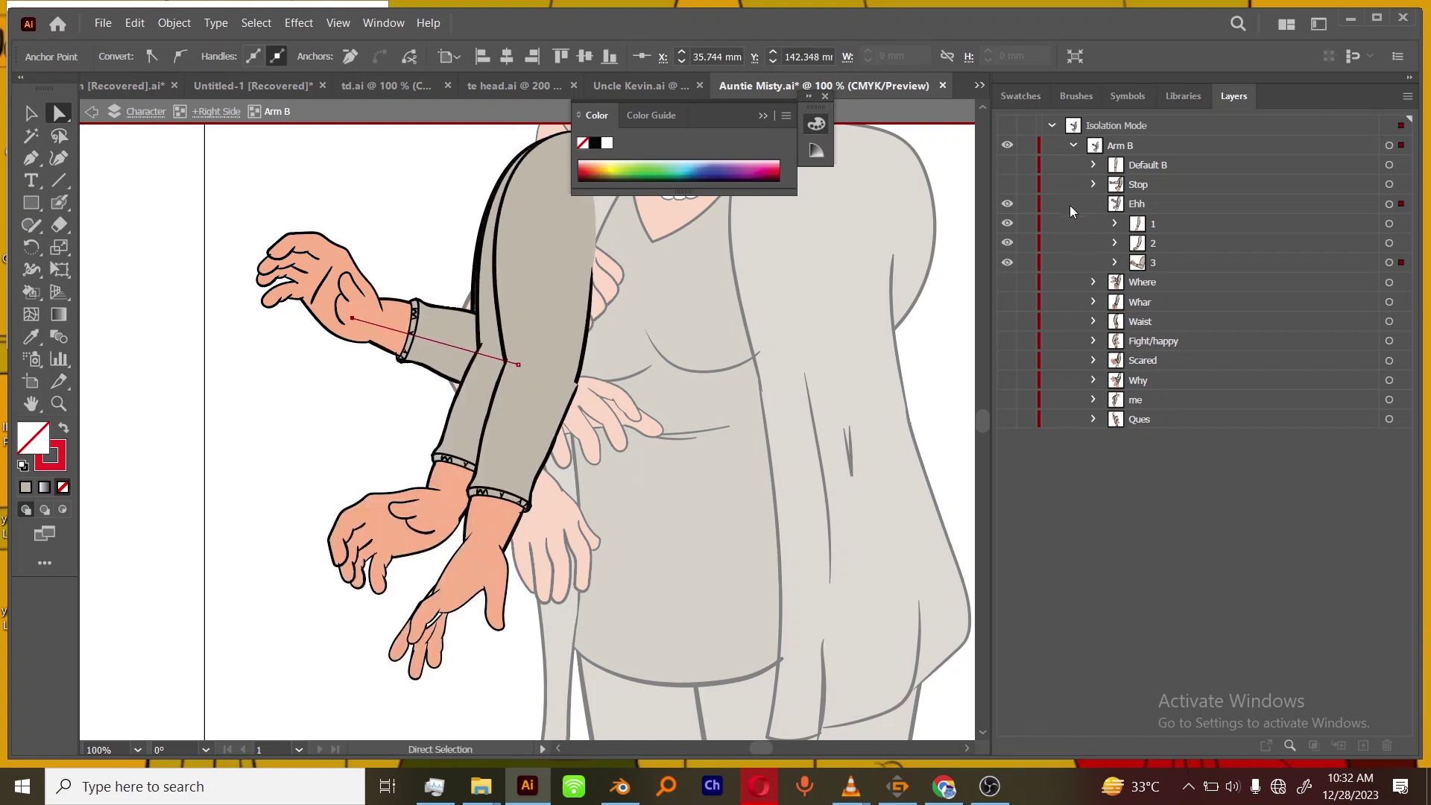
left_click(1093, 203)
left_click(1007, 203)
Show only arm 1 of the Where pose and shift its forearm path's elbow and wrist anchors into line.
left_click(1007, 223)
left_click(1094, 222)
left_click_drag(1007, 264, 1007, 324)
left_click_drag(517, 365, 510, 360)
left_click(463, 587)
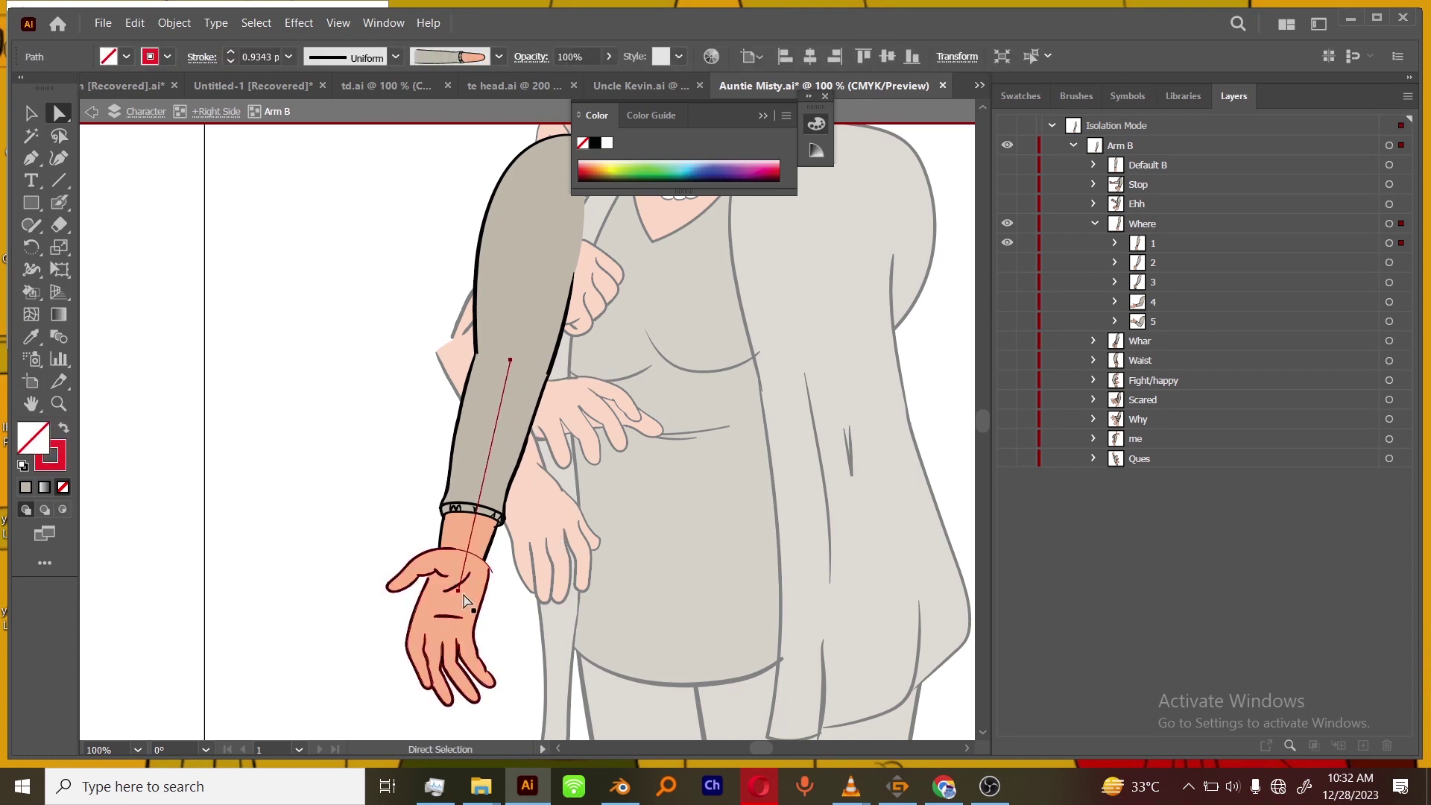
left_click_drag(461, 591, 468, 592)
Show only arm 2 of the Where pose and align its forearm path at the elbow and wrist.
left_click(1007, 262)
left_click(1007, 243)
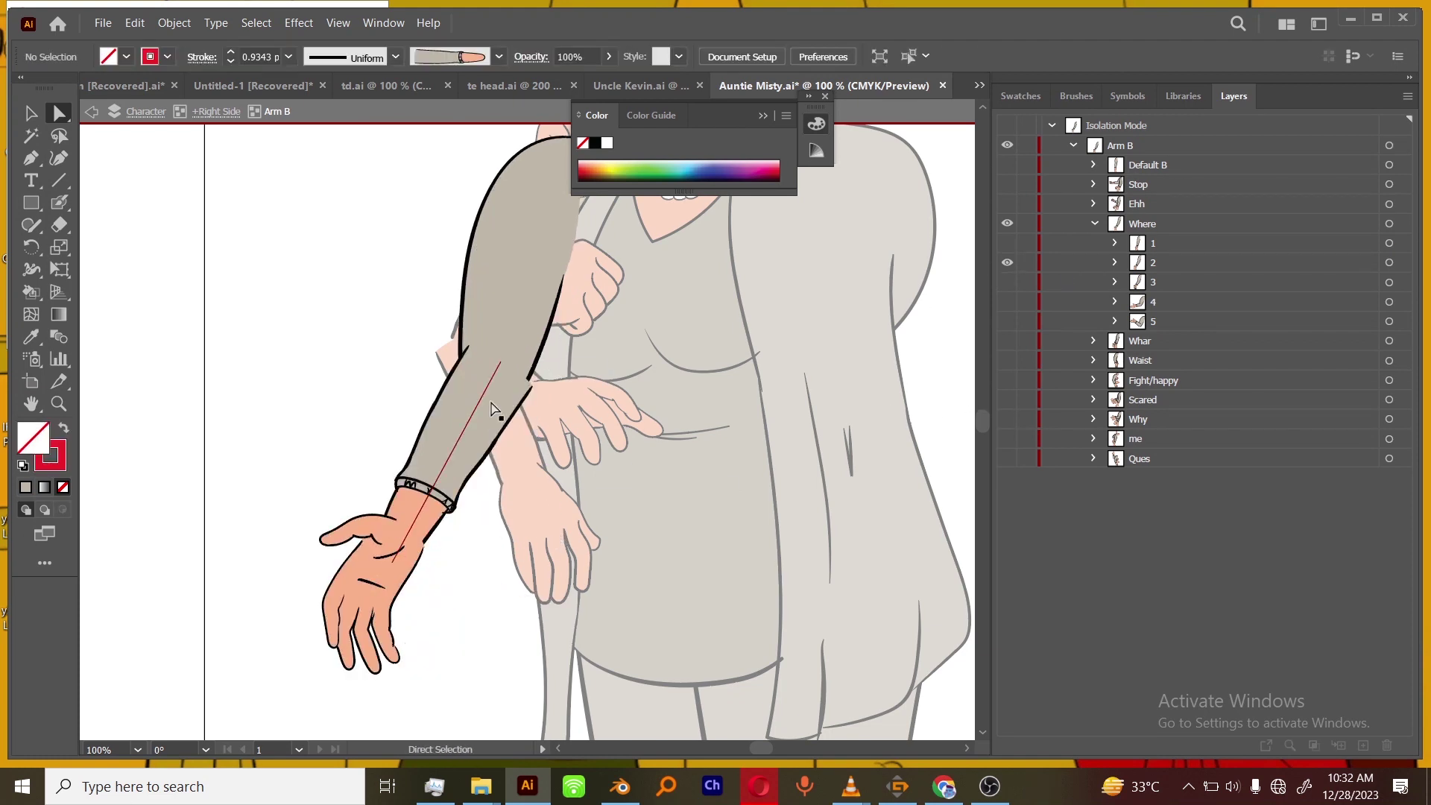
left_click(487, 389)
left_click_drag(502, 361, 496, 353)
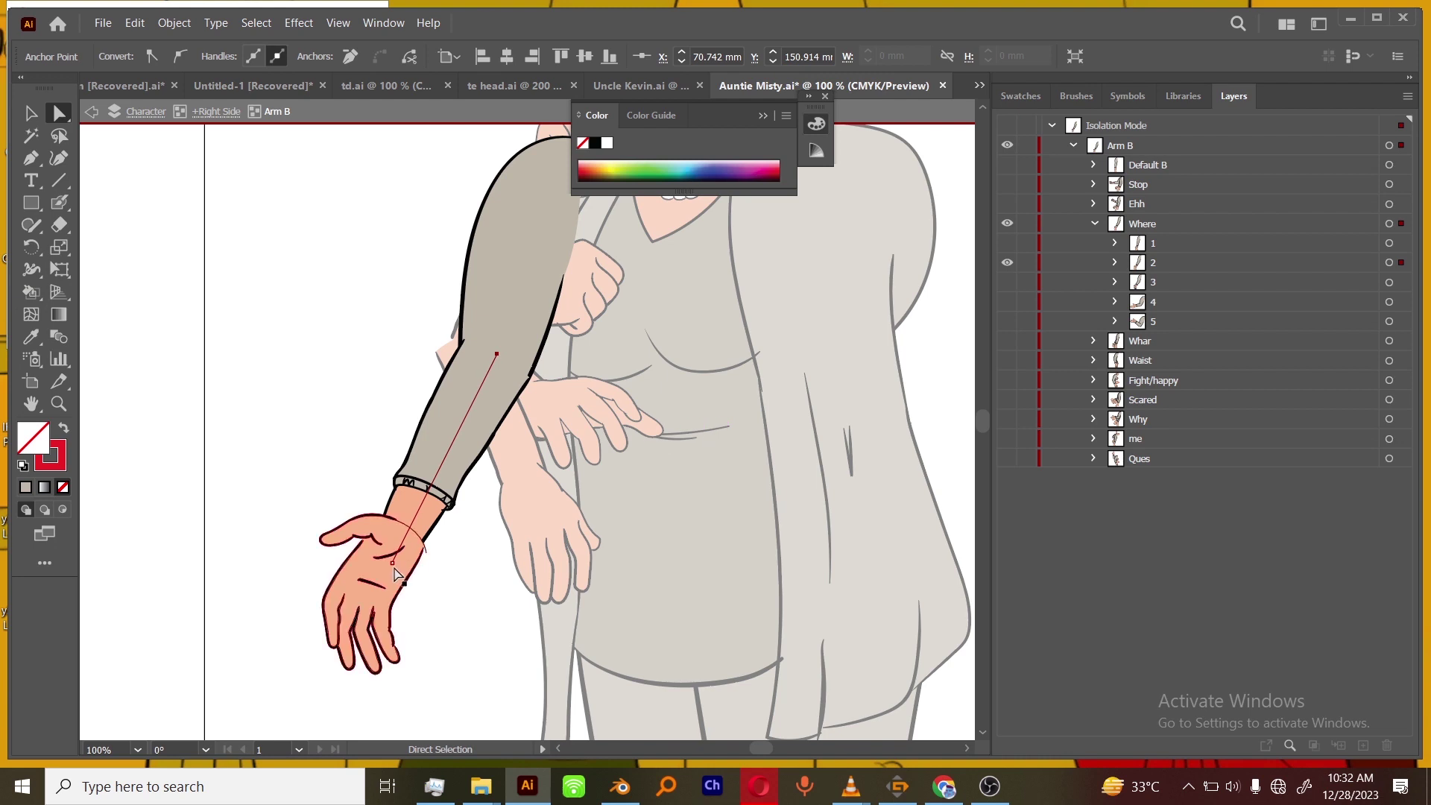
left_click_drag(393, 564, 400, 562)
left_click(701, 483)
Show arms 3 and 4 of the Where pose one at a time and move their forearm elbow anchors to close the sleeve joints.
left_click(1007, 281)
left_click(1007, 262)
left_click(495, 396)
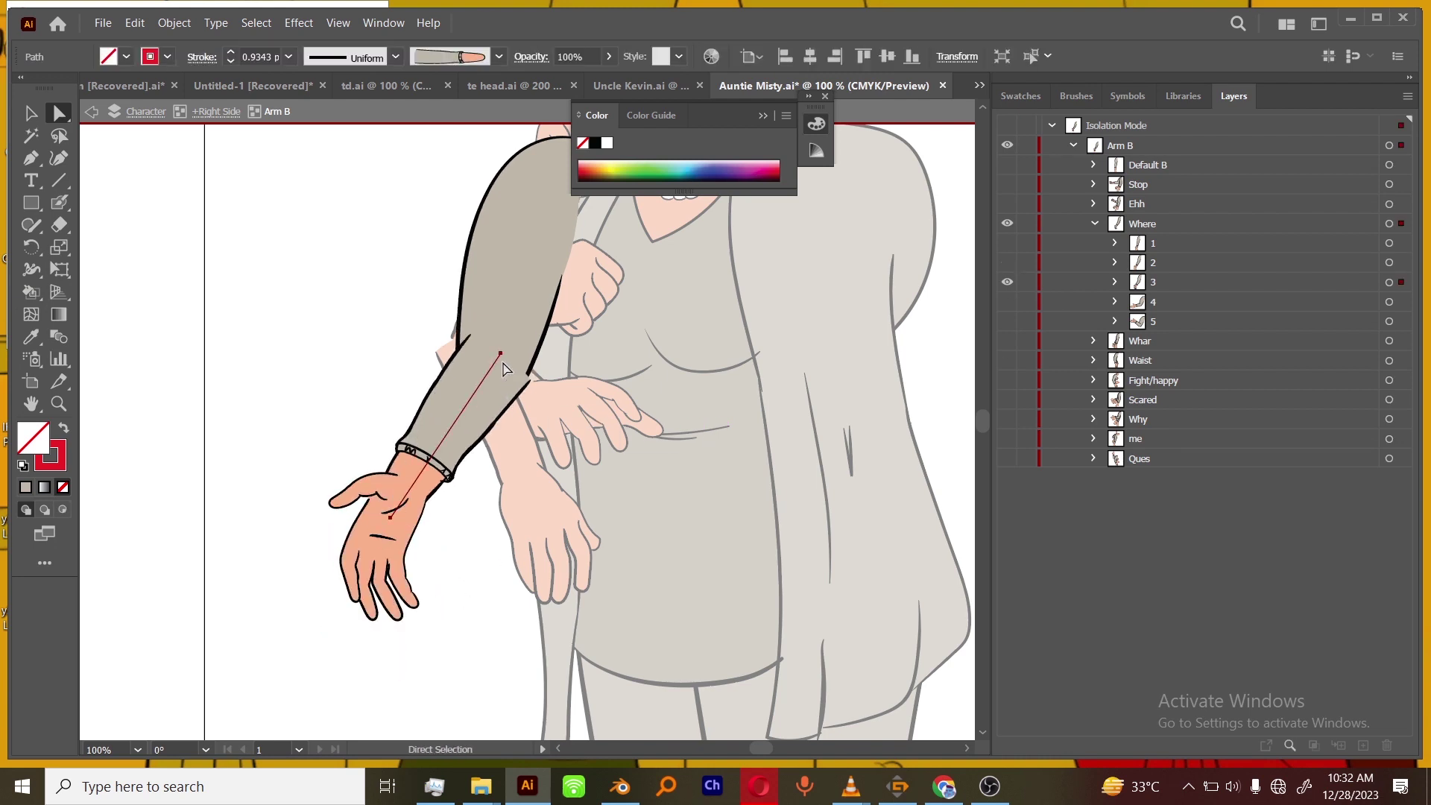
left_click_drag(500, 353, 495, 346)
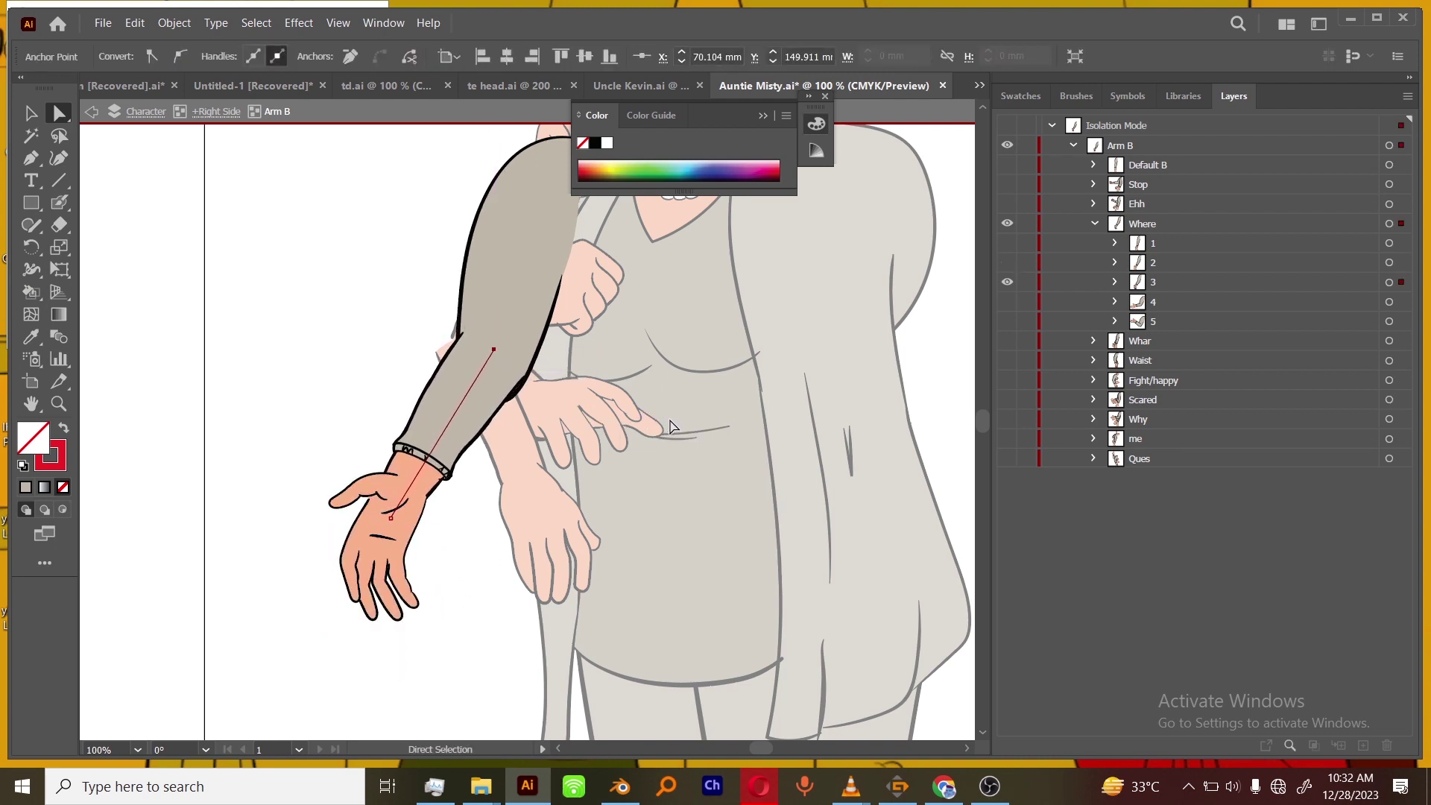
left_click(1007, 281)
left_click(1007, 301)
left_click(479, 365)
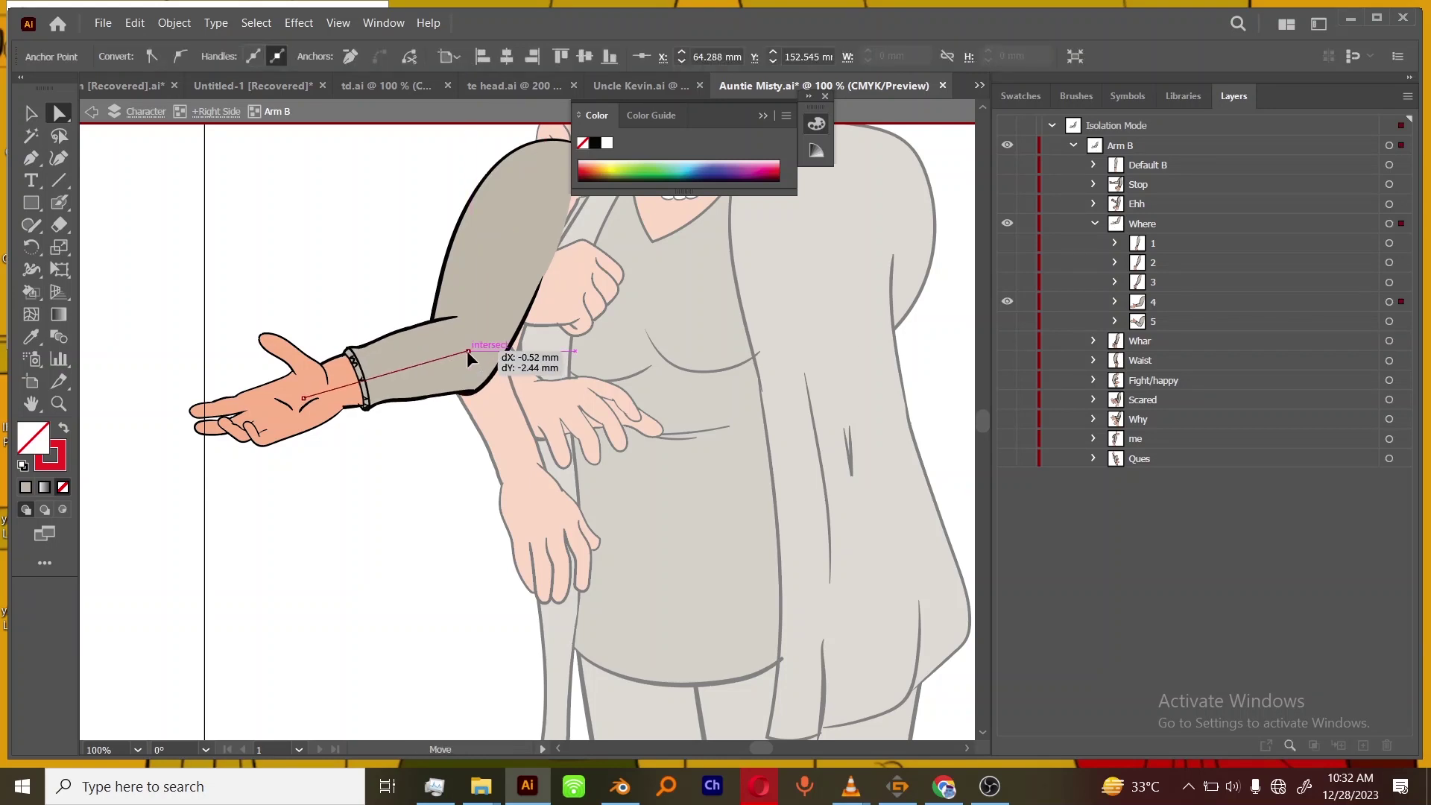
Align the forearm's elbow anchor on arm 5 of the Where pose, and collapse and hide that pose.
left_click(1007, 301)
left_click(1007, 321)
left_click(452, 357)
left_click_drag(454, 359, 463, 350)
left_click(671, 358)
left_click(1093, 224)
left_click(1007, 224)
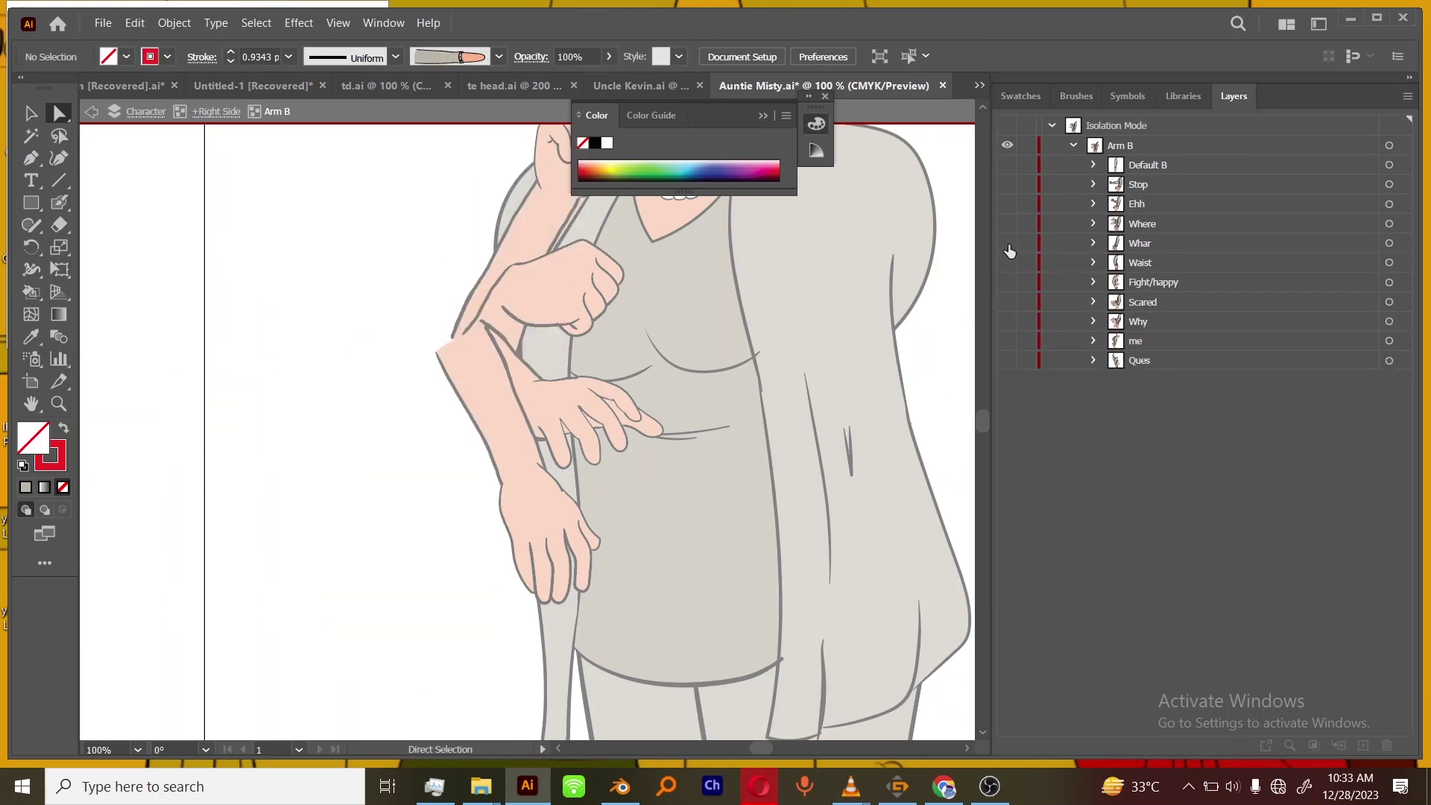
Align the elbow and wrist anchors of arm 1's forearm in the Whar pose and switch to showing arm 2.
left_click(1007, 242)
left_click(1093, 243)
left_click_drag(1007, 301, 1006, 281)
left_click(505, 410)
left_click(516, 367)
left_click_drag(516, 367, 511, 364)
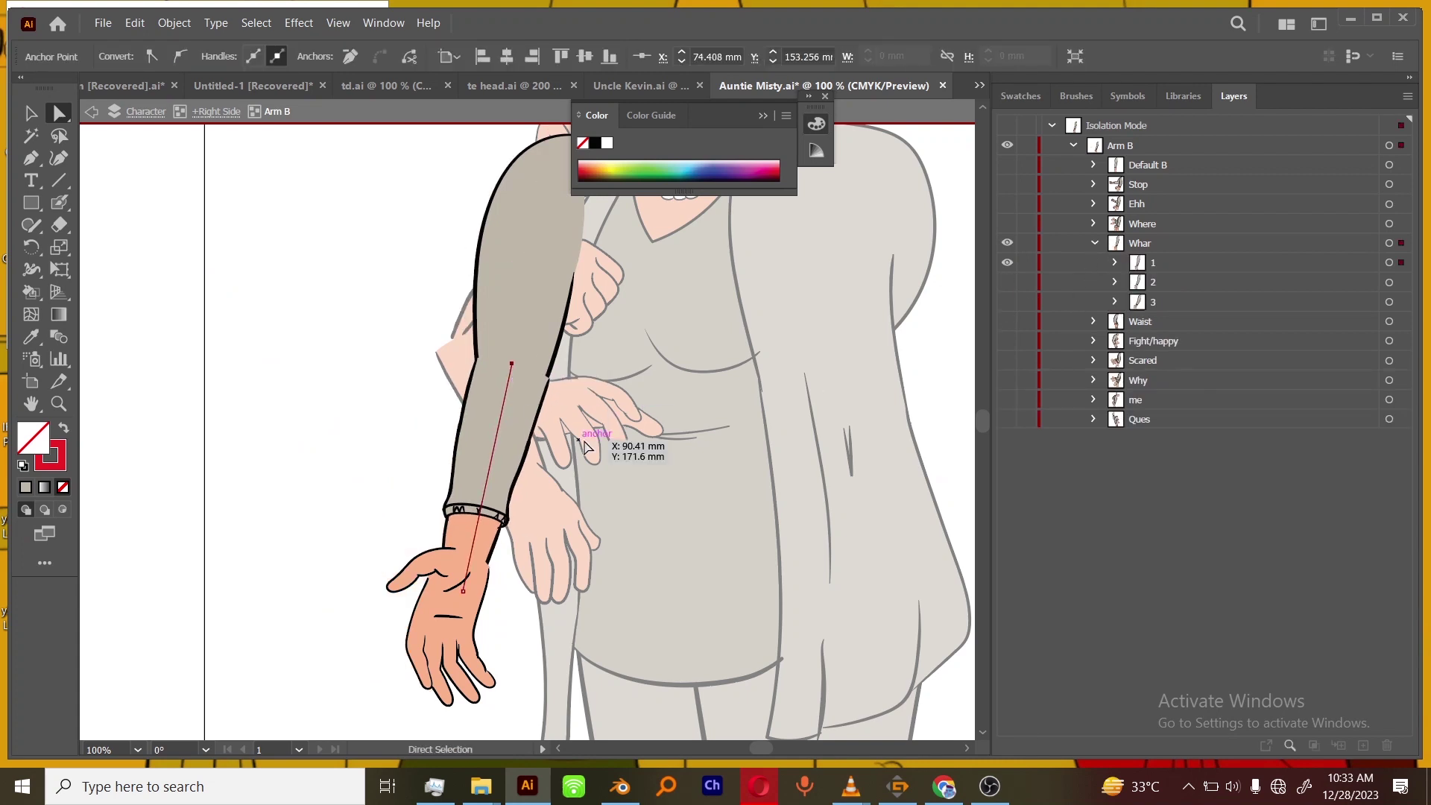
left_click(1007, 282)
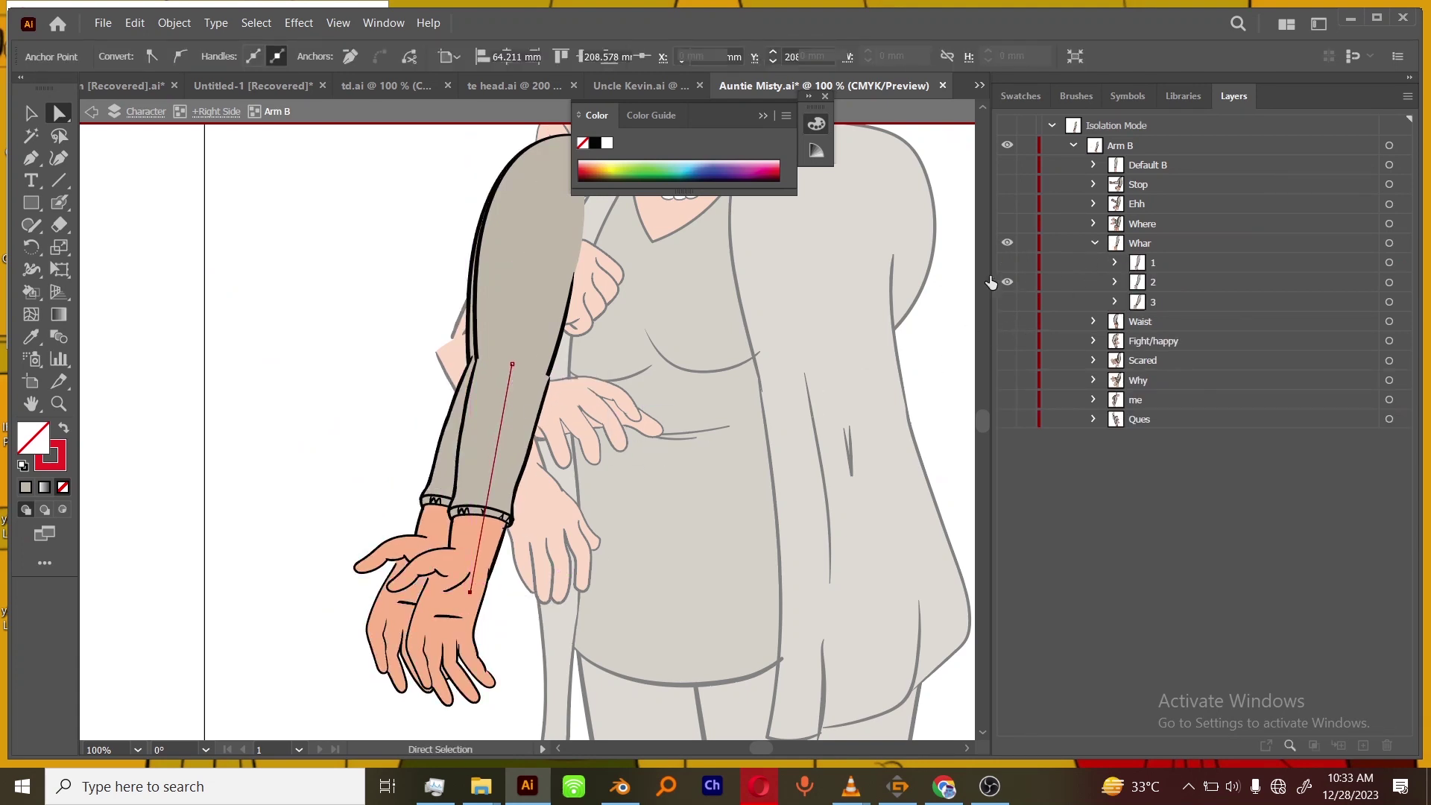
Align the elbow and wrist anchors of arm 2's forearm in the Whar pose and switch to showing only arm 3.
left_click(1007, 262)
left_click(506, 366)
left_click_drag(430, 580, 398, 566)
left_click(1007, 301)
left_click(1007, 282)
Align the elbow and wrist anchors of arm 3's forearm in the Whar pose, and switch visibility from Whar to the Waist pose.
left_click(406, 550)
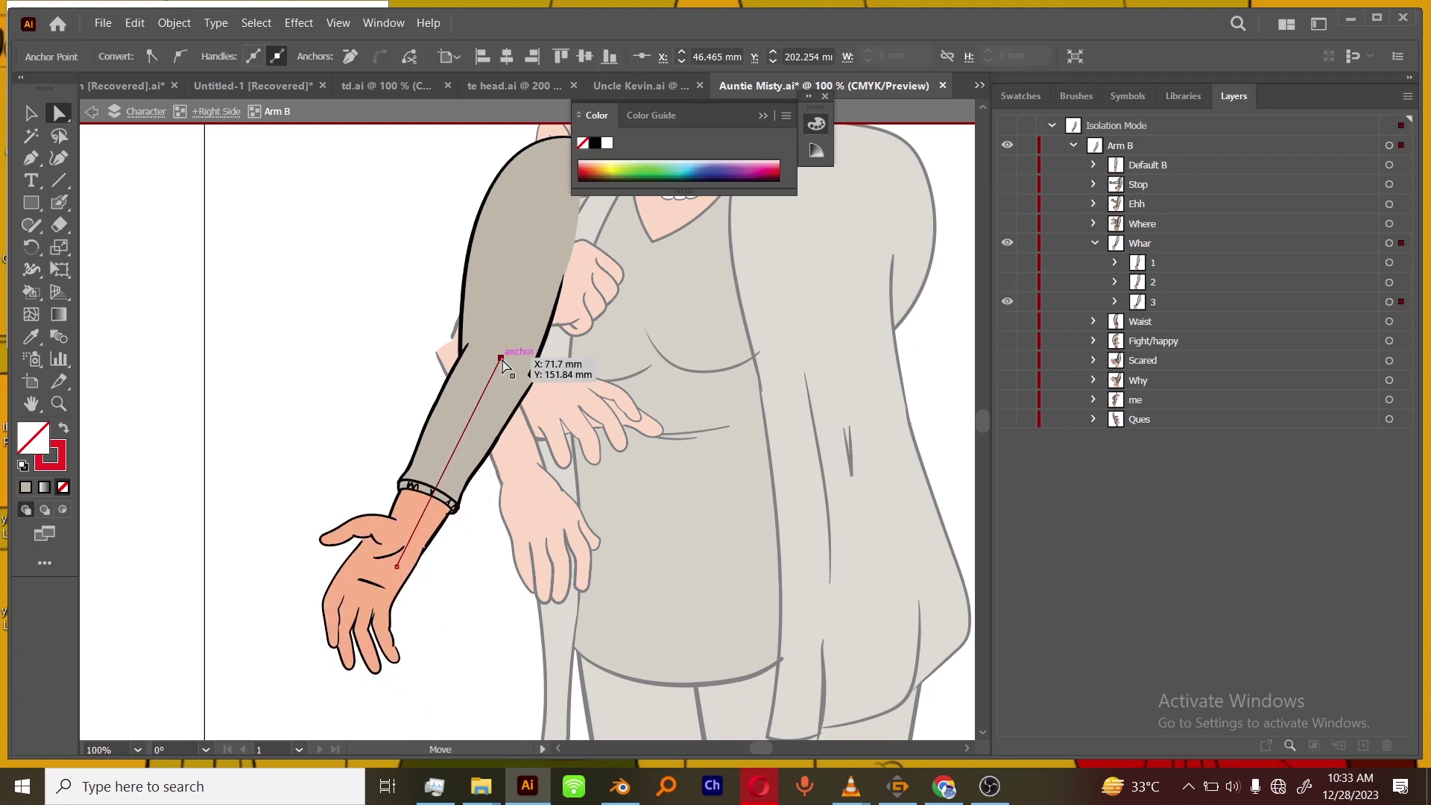
left_click(1007, 321)
left_click(1095, 243)
left_click(1007, 243)
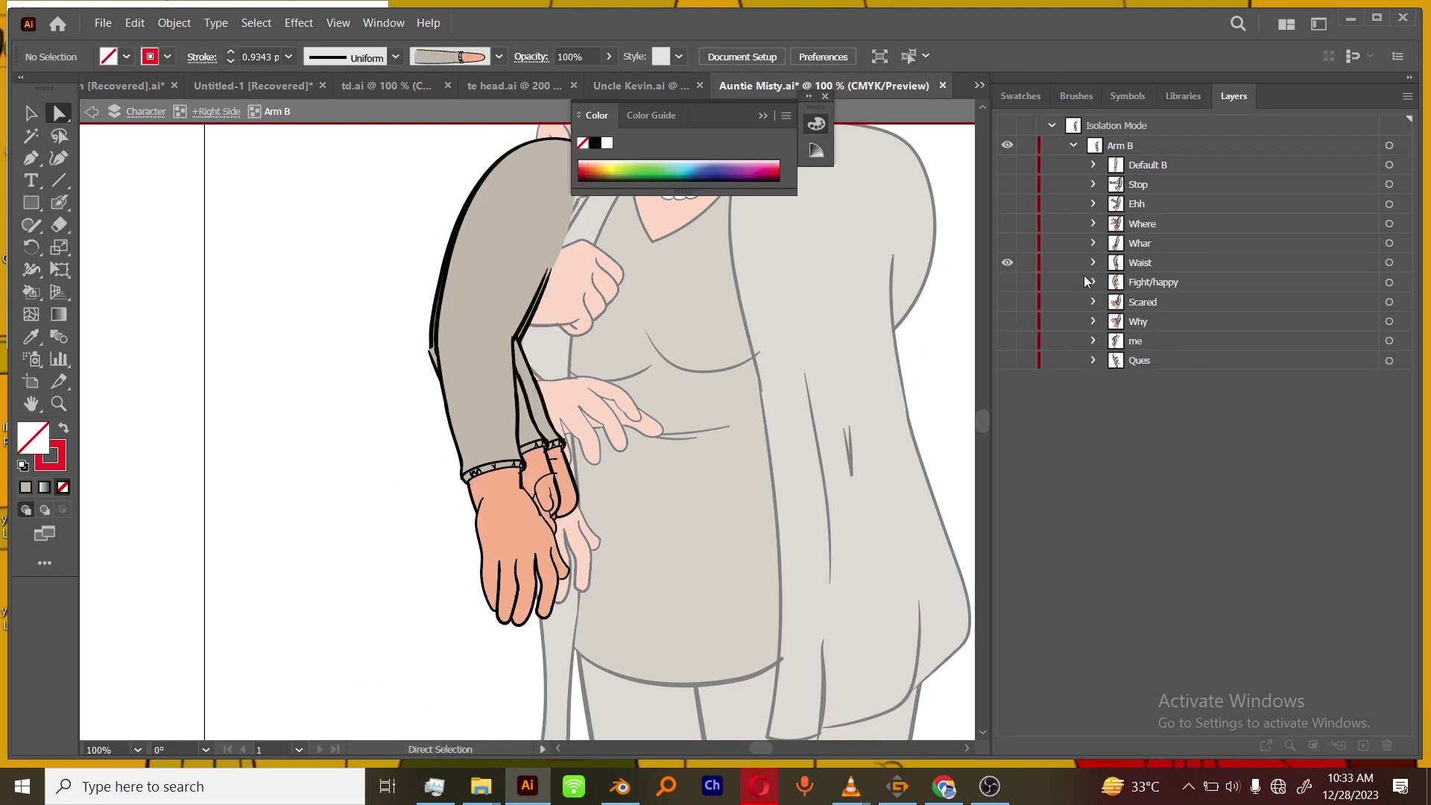
Check the Waist pose's arms one at a time, and switch visibility from Waist to the Fight/happy pose.
left_click(1092, 262)
left_click(1007, 321)
left_click(1007, 302)
left_click(1007, 282)
left_click(1007, 302)
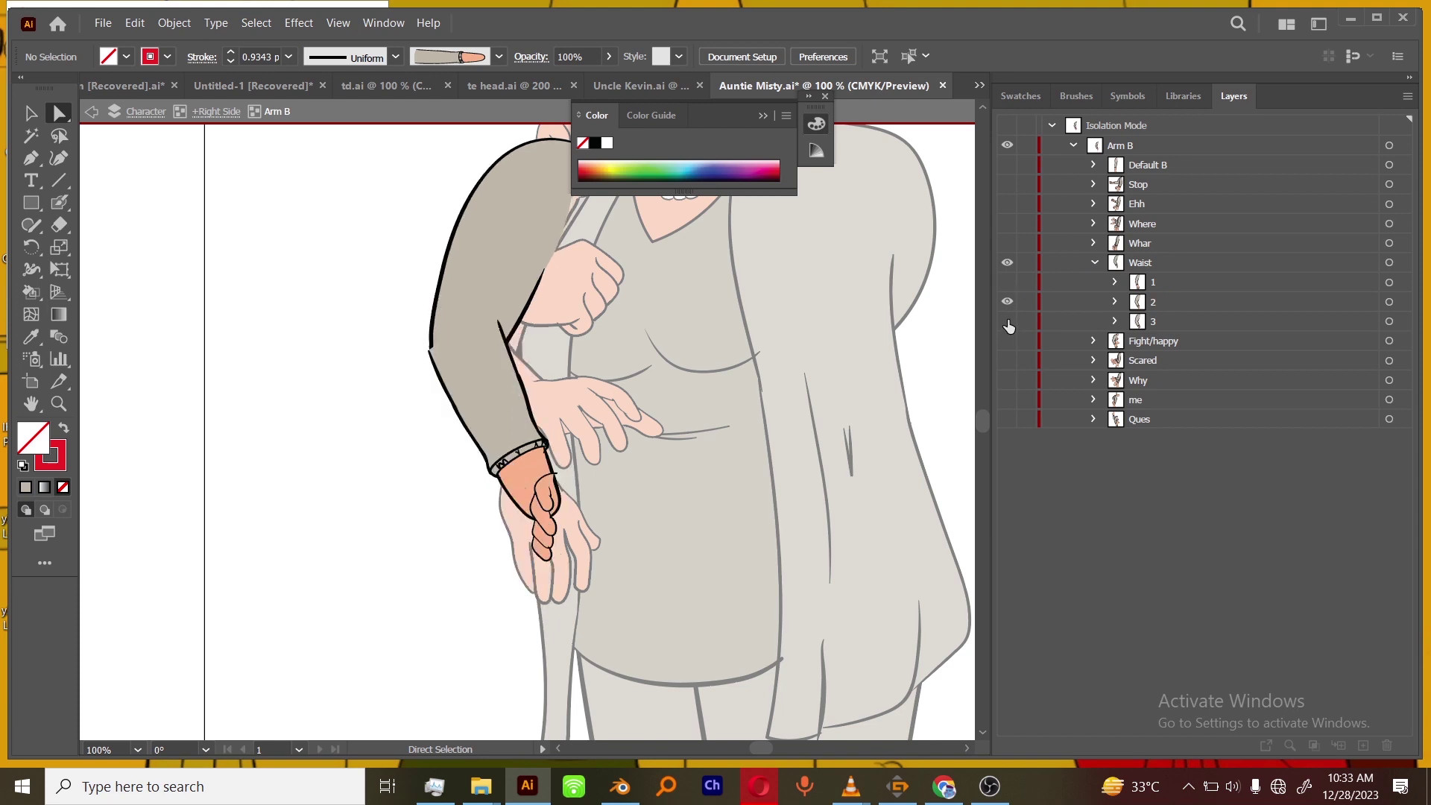
left_click(1007, 302)
left_click(1094, 262)
left_click(1007, 281)
left_click(1007, 262)
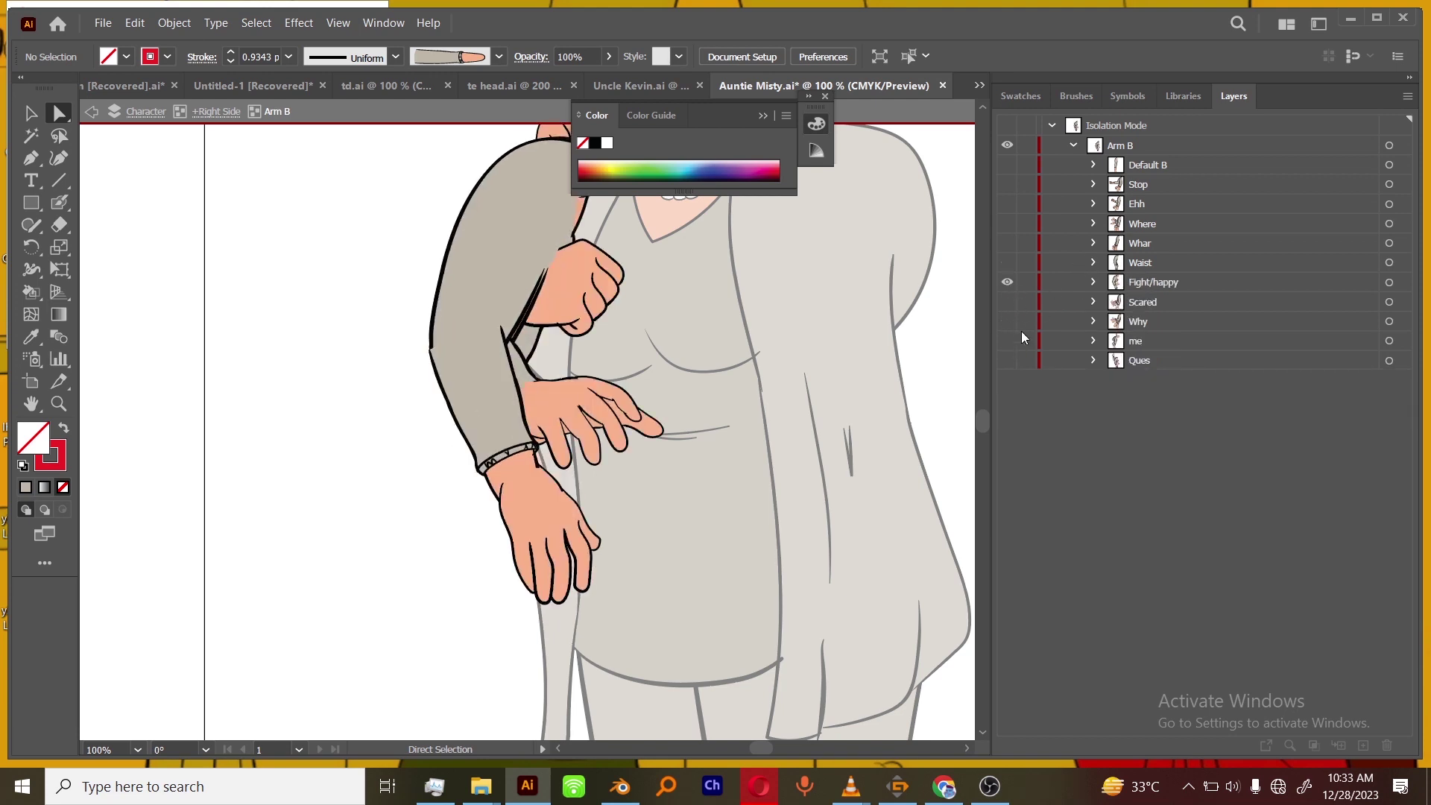
Show the Scared pose instead of Fight/happy and move the front forearm's elbow anchor to close the sleeve joint.
left_click(1006, 301)
left_click(1007, 281)
left_click_drag(544, 371, 546, 366)
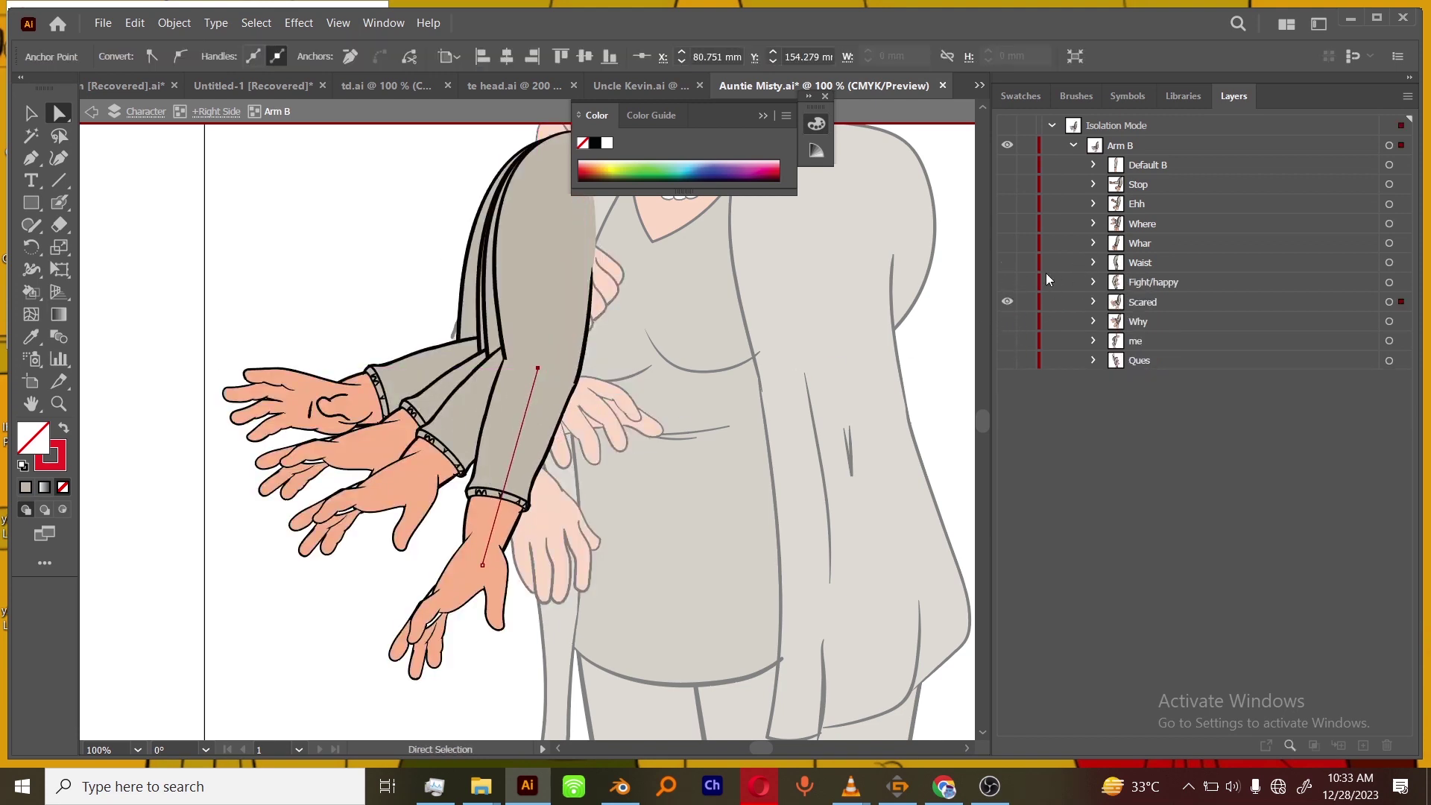
Show arms 4 and 3 of the Scared pose one at a time and align each forearm's elbow anchor.
left_click(1093, 302)
left_click_drag(1007, 321, 1007, 360)
left_click(486, 391)
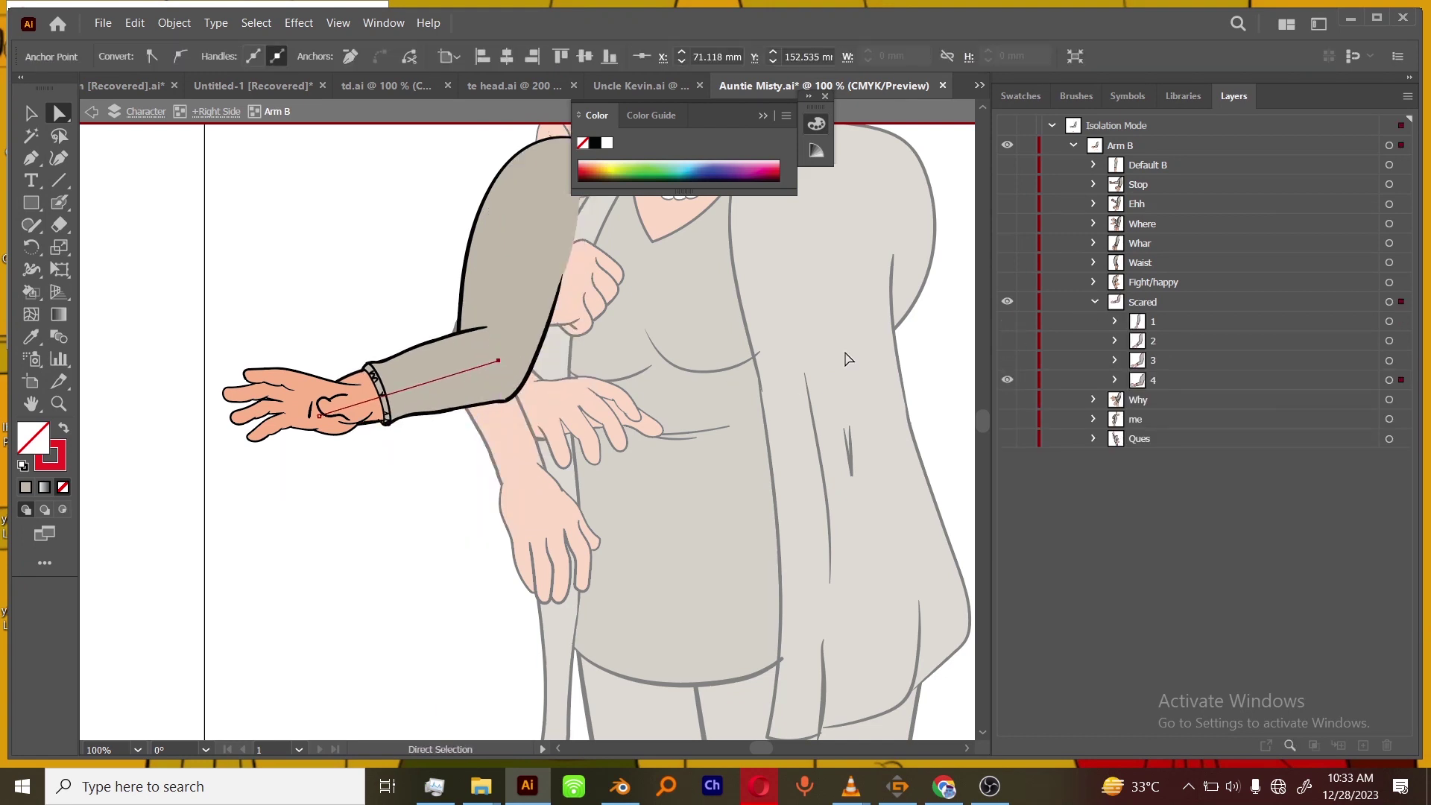
left_click(1006, 359)
left_click(1007, 380)
left_click_drag(530, 371, 527, 365)
Show only arm 2 of the Scared pose, align its forearm's elbow anchor, and switch to showing arm 1.
left_click(1007, 341)
left_click(1007, 360)
left_click_drag(562, 396, 522, 363)
left_click(1007, 321)
left_click(1007, 341)
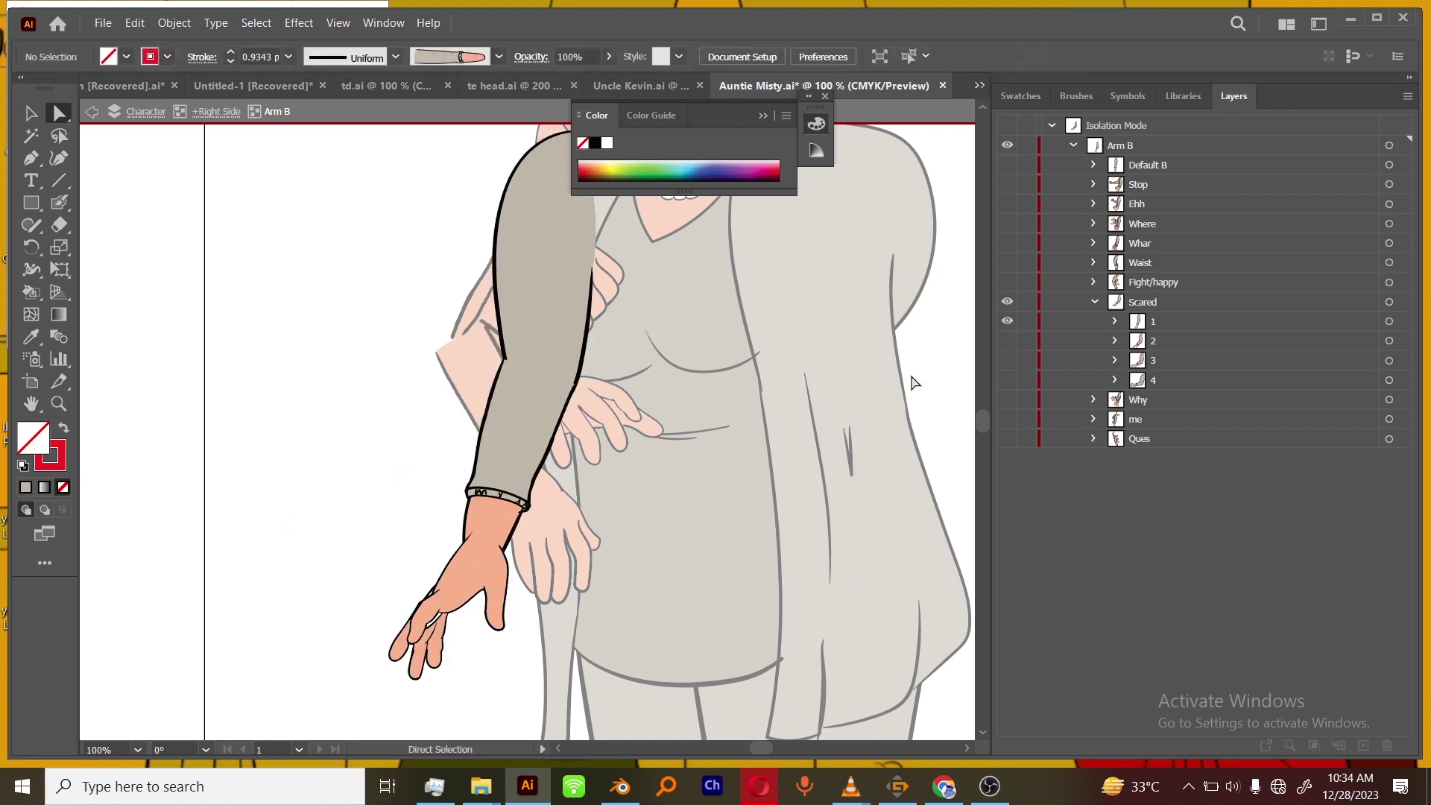
Make all Scared arms visible again, and switch visibility from the Scared pose to the expanded Why pose.
left_click_drag(1007, 341, 1007, 400)
left_click(1094, 302)
left_click(1007, 322)
left_click(1006, 301)
left_click(1093, 322)
Align forearm elbow anchors in the Why pose, ending with arm 3 shown on its own.
left_click_drag(490, 369, 480, 350)
left_click(1007, 341)
left_click(1007, 380)
left_click(1007, 360)
left_click(501, 363)
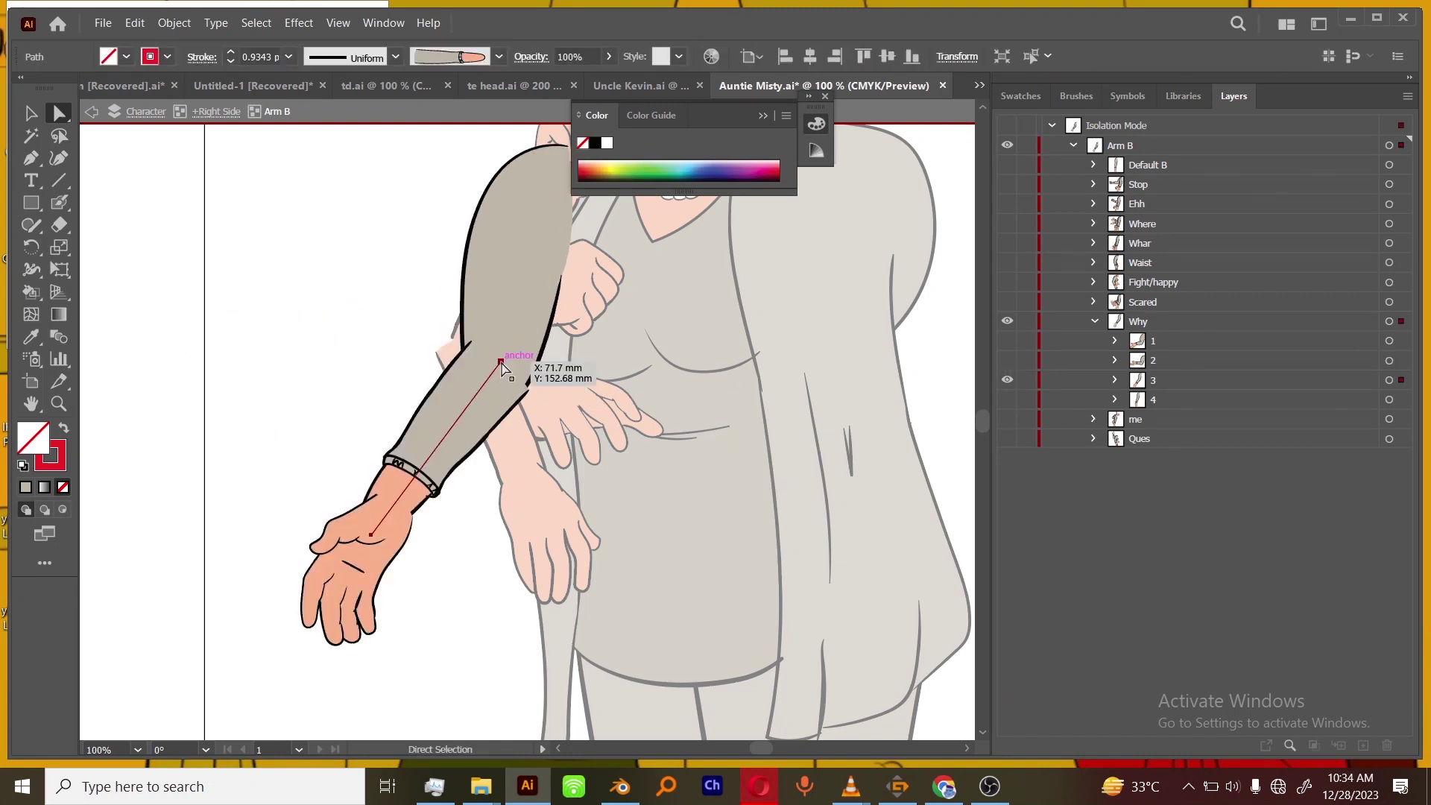
Show only arm 4 of the Why pose and align its forearm's wrist and elbow anchors.
left_click(1007, 399)
left_click(1007, 380)
left_click(433, 608)
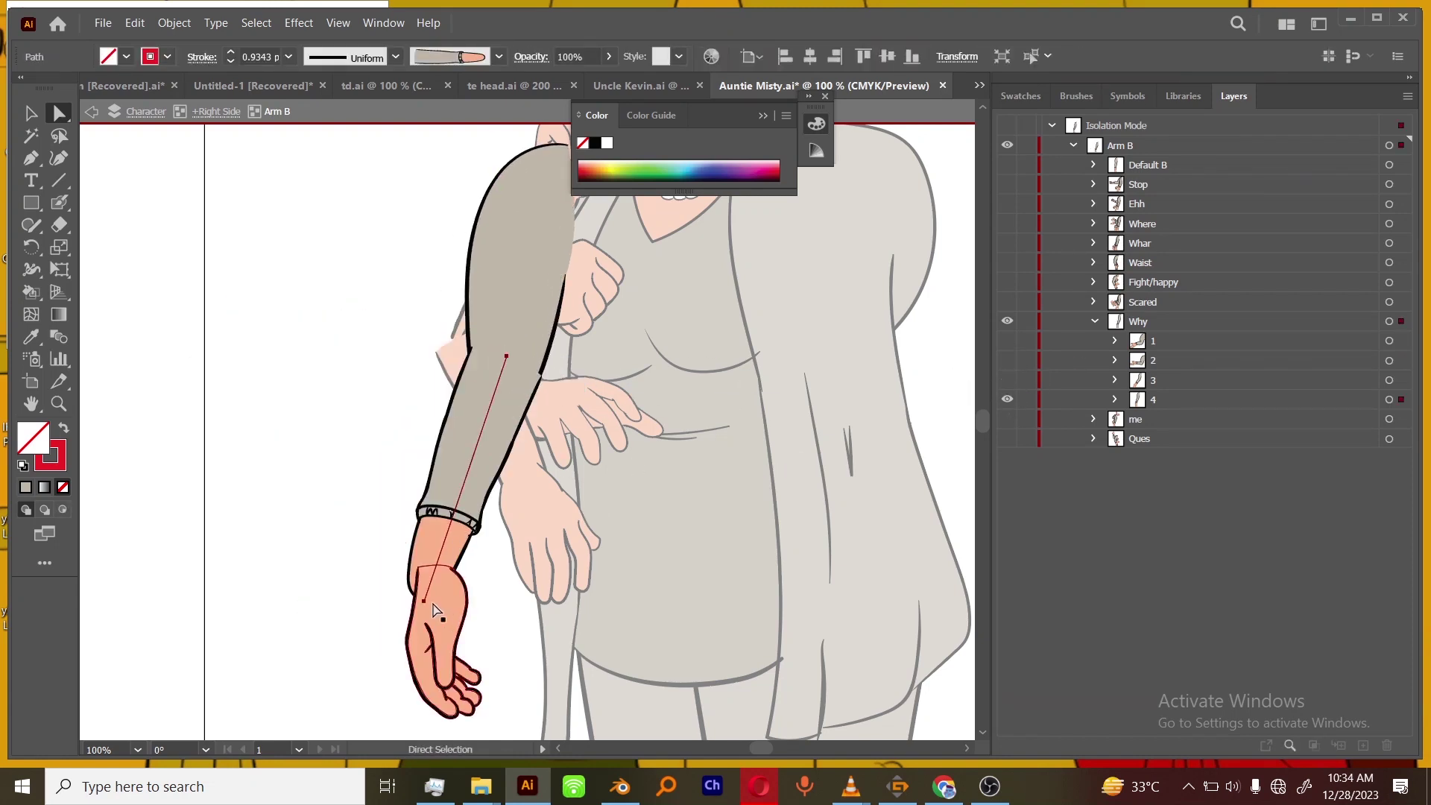
left_click_drag(434, 608, 443, 608)
left_click(507, 357)
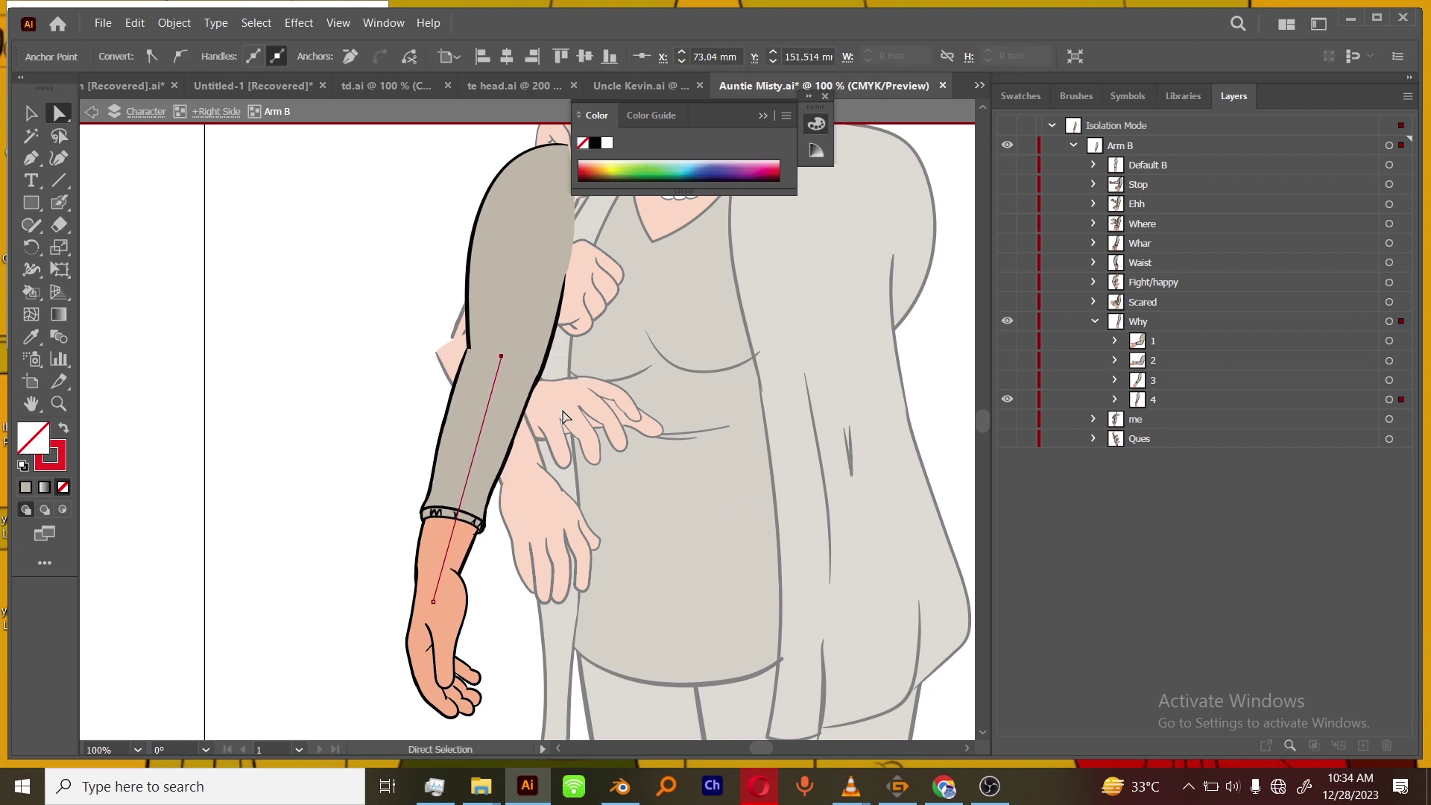
Make all Why arms visible again, collapse and hide that pose, and show the me pose.
left_click_drag(1007, 379, 1007, 340)
left_click(1093, 322)
left_click(1007, 321)
left_click(1007, 341)
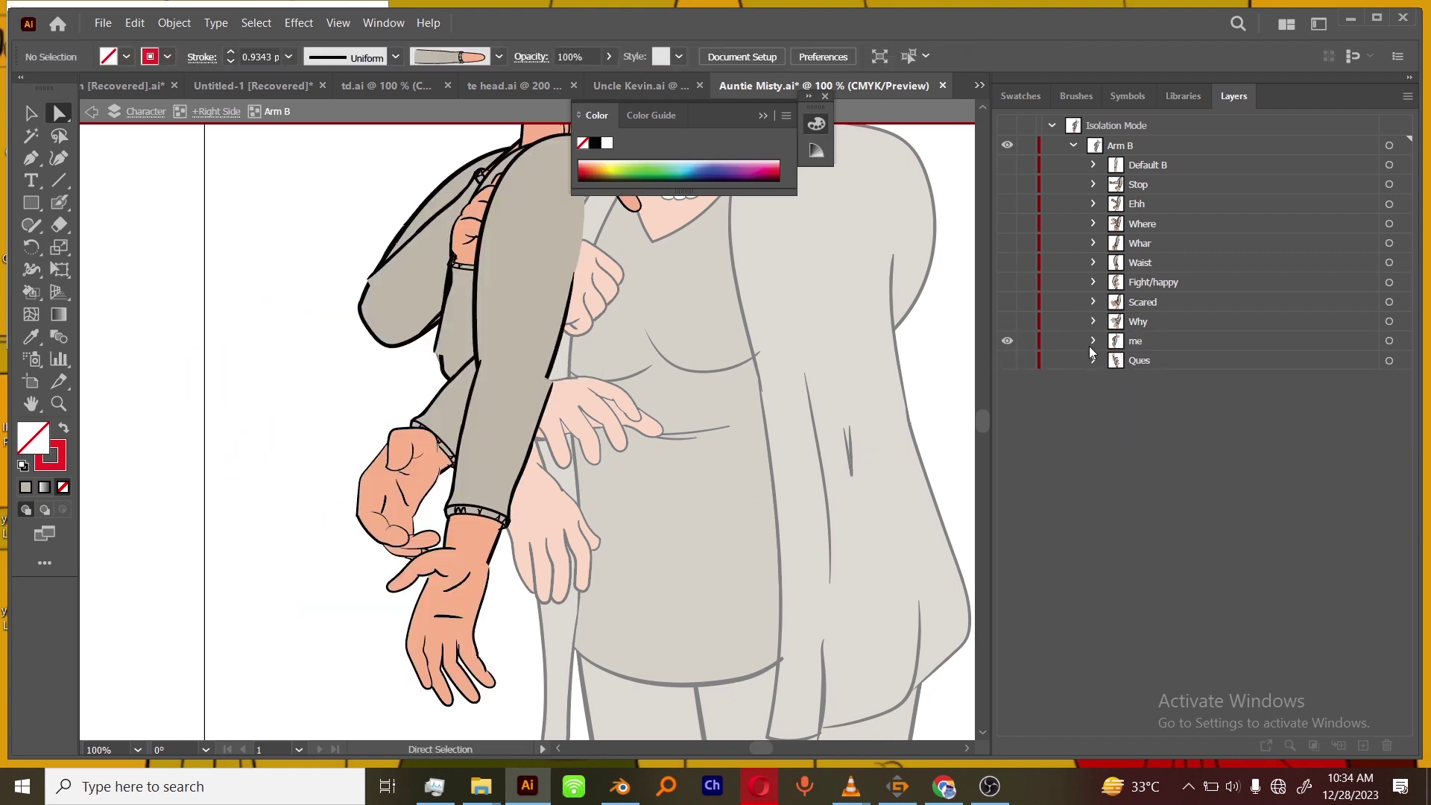
Isolate arm 1 of the me pose, align its forearm's elbow anchor, and switch to showing only arm 2.
left_click(1007, 418)
left_click(1007, 437)
left_click(1007, 399)
left_click(1007, 380)
left_click_drag(515, 369, 512, 360)
left_click(1007, 380)
left_click(1007, 360)
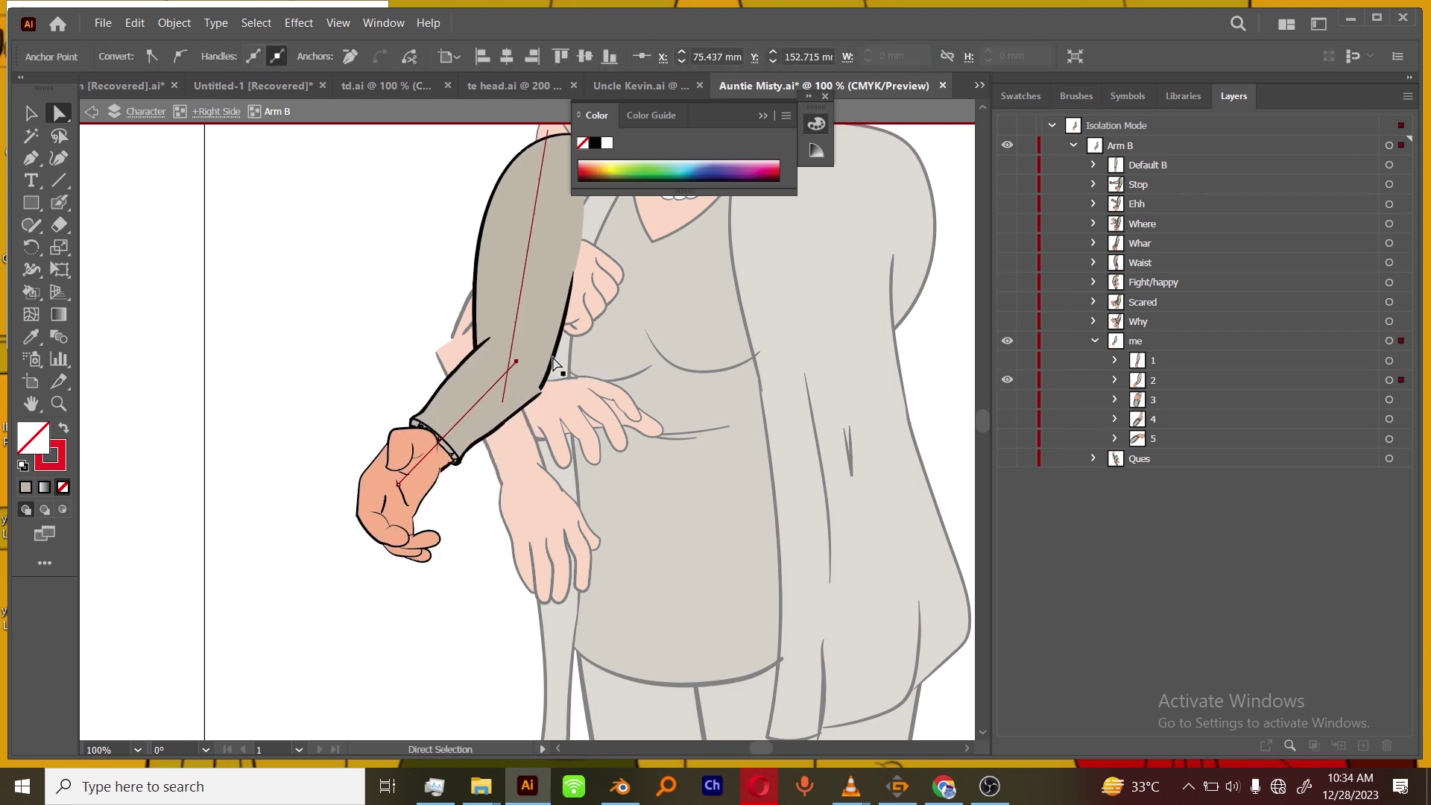
Show arms 3 and 4 of the me pose one at a time and align their forearm elbow anchors.
left_click(1007, 399)
left_click(1007, 379)
left_click(478, 359)
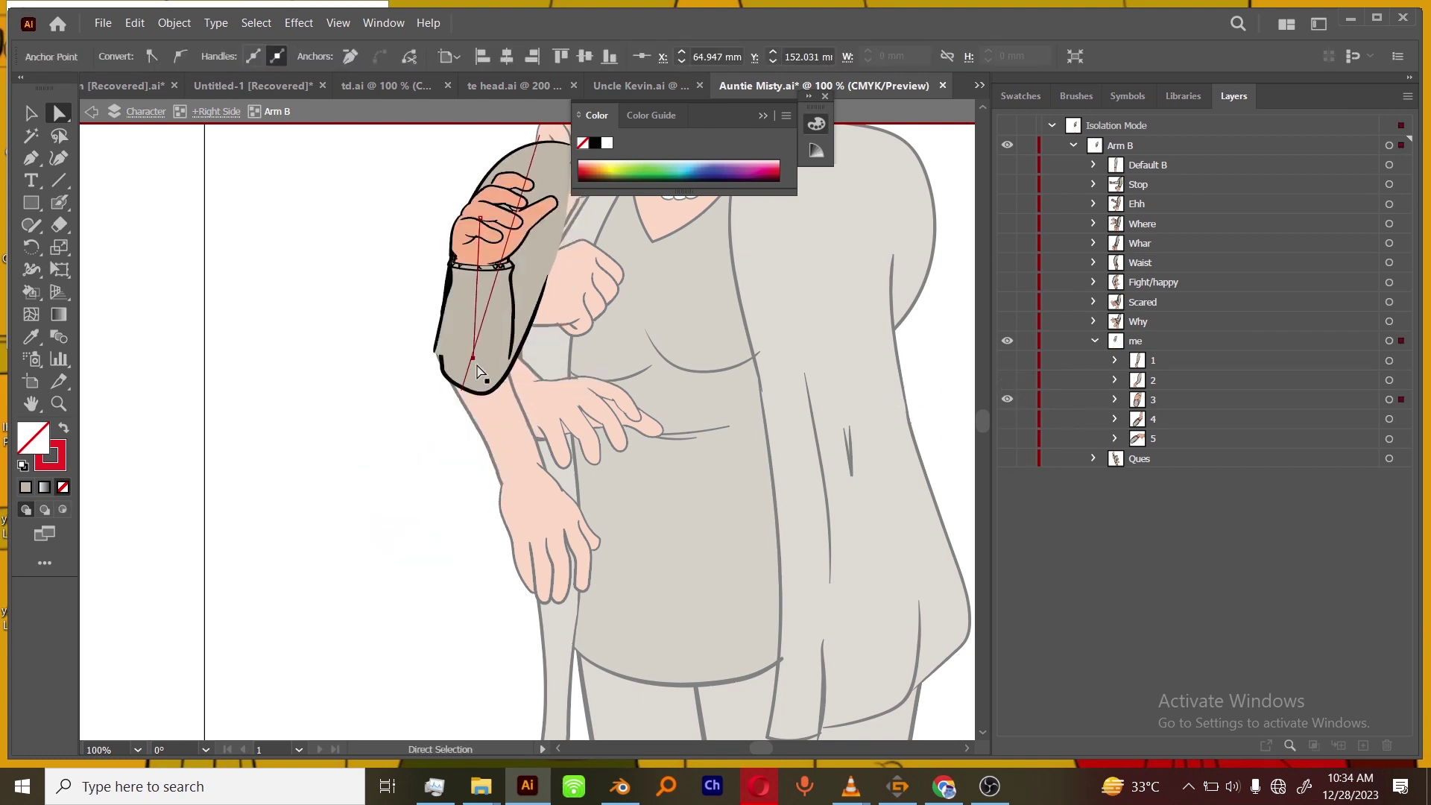
left_click(1007, 418)
left_click(1007, 399)
left_click(396, 313)
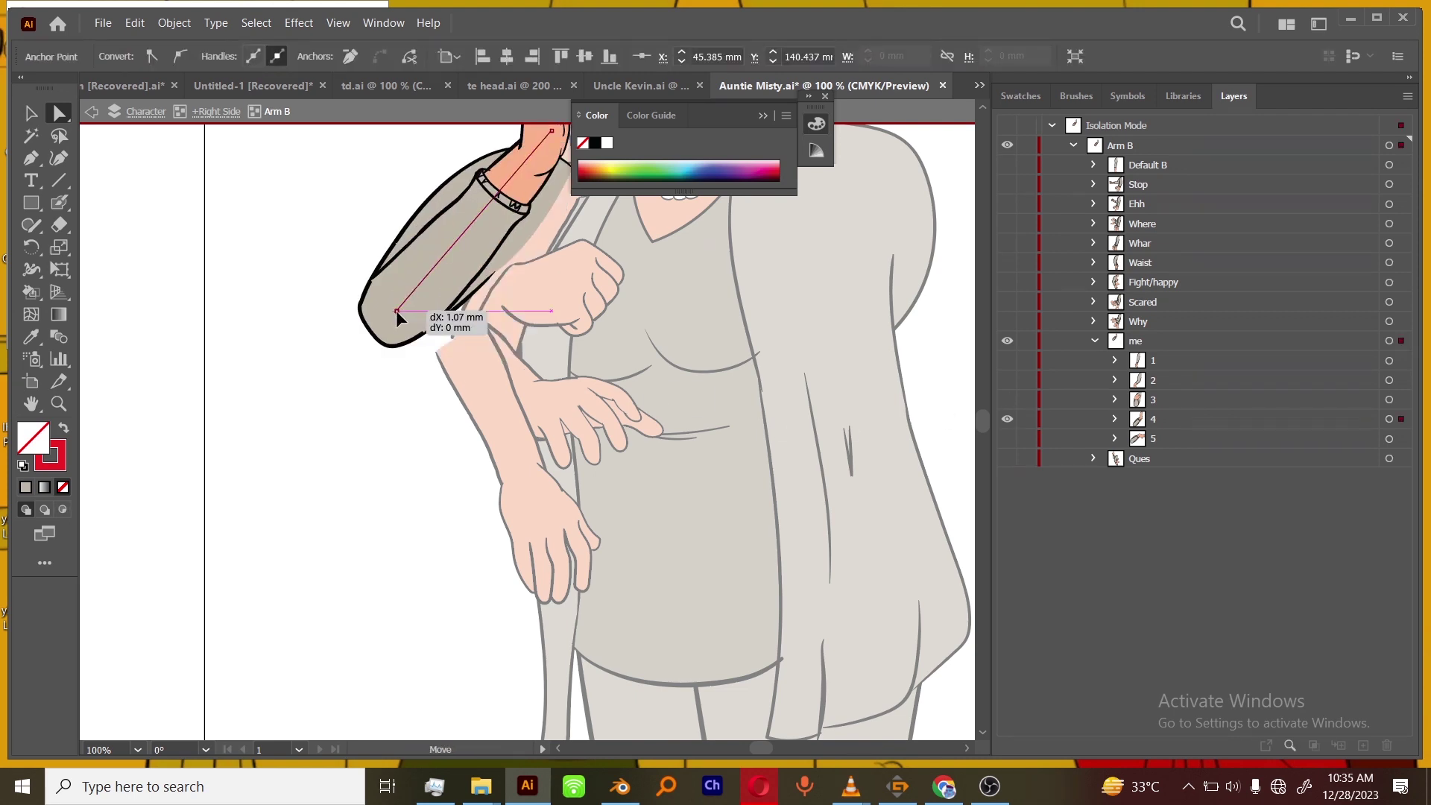
Show only arm 5 of the me pose and align its forearm's elbow and wrist anchors.
left_click(1007, 438)
left_click(1007, 418)
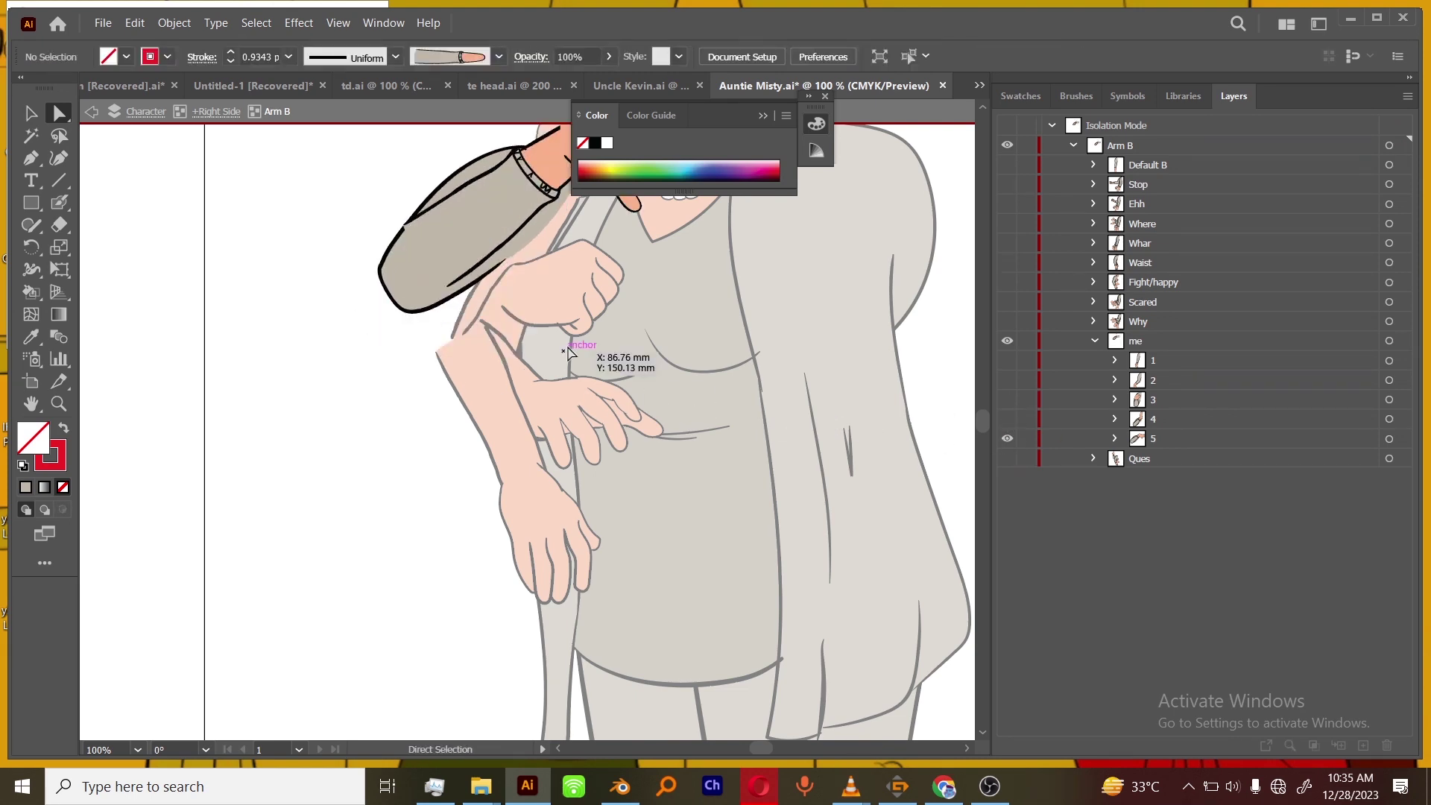
left_click(426, 252)
key("ctrl+minus")
scroll(790, 417, "up", 2)
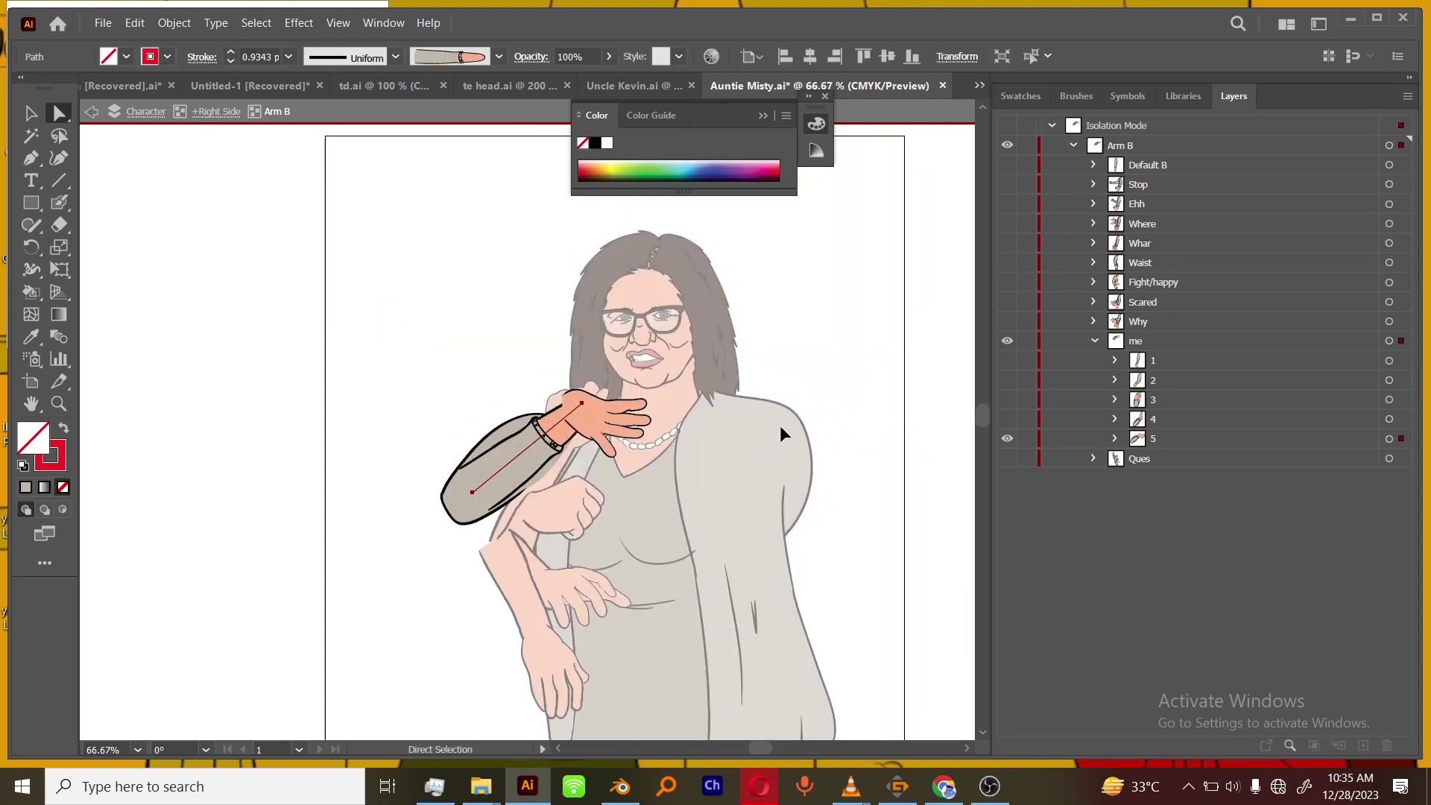
left_click_drag(471, 489, 474, 493)
key("ctrl+plus")
key("ctrl+plus")
key("ctrl+plus")
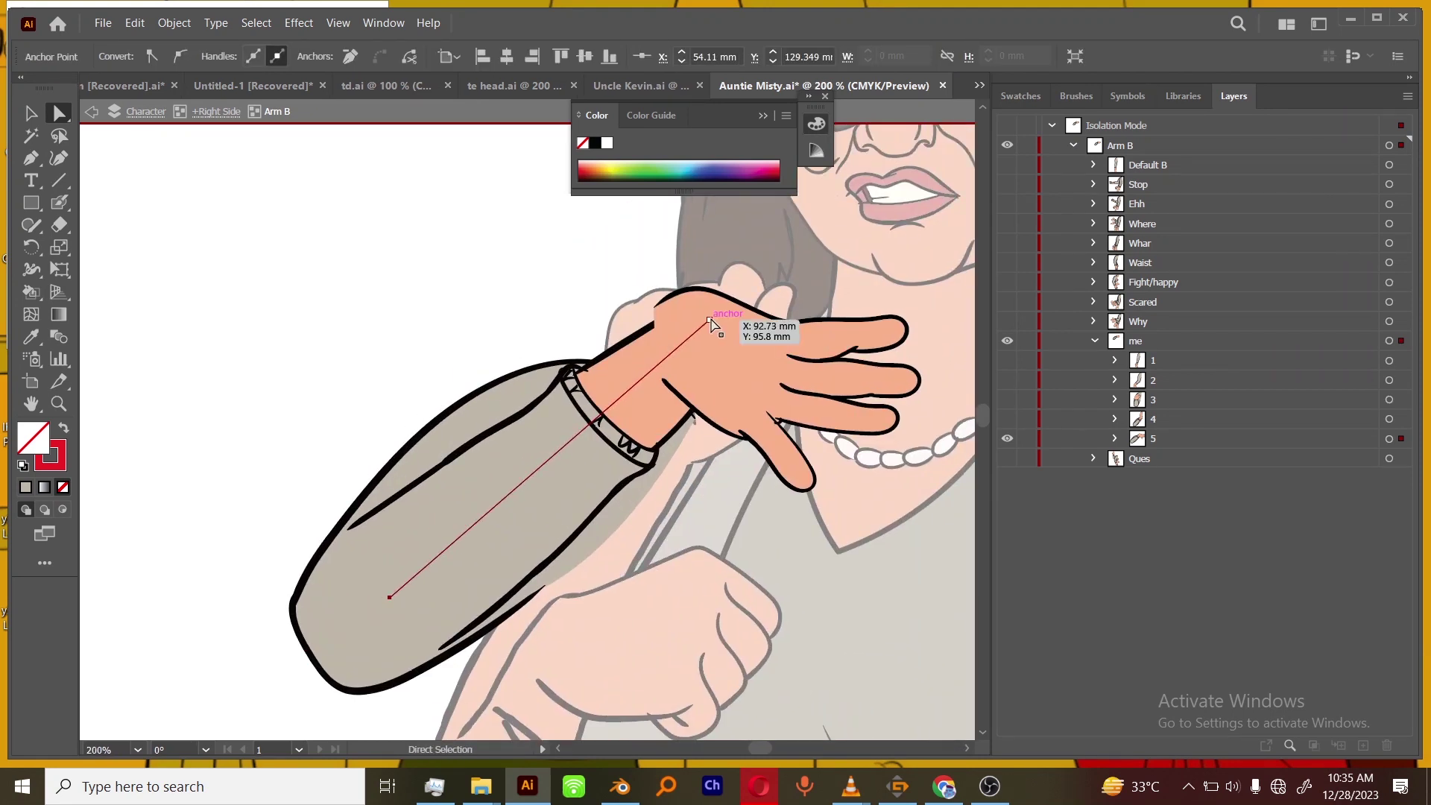
left_click_drag(711, 320, 697, 306)
Recheck arm 4, make all arms of the me pose visible, and switch visibility from me to the Ques pose.
left_click(1007, 418)
left_click(1007, 438)
key("ctrl+minus")
key("ctrl+minus")
key("ctrl+minus")
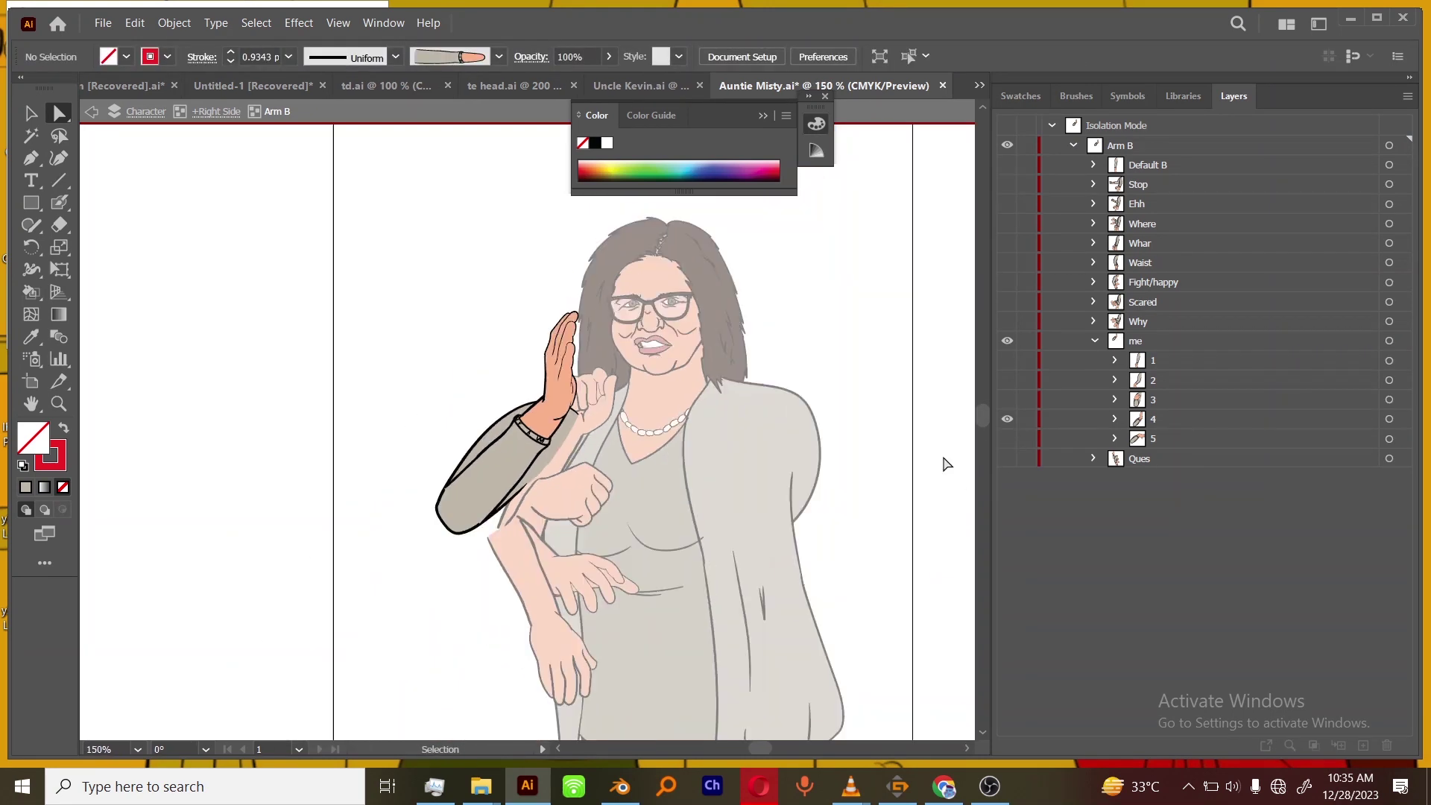
left_click(1007, 438)
left_click_drag(1010, 419, 1007, 360)
left_click(1094, 340)
left_click(1007, 340)
left_click(1007, 360)
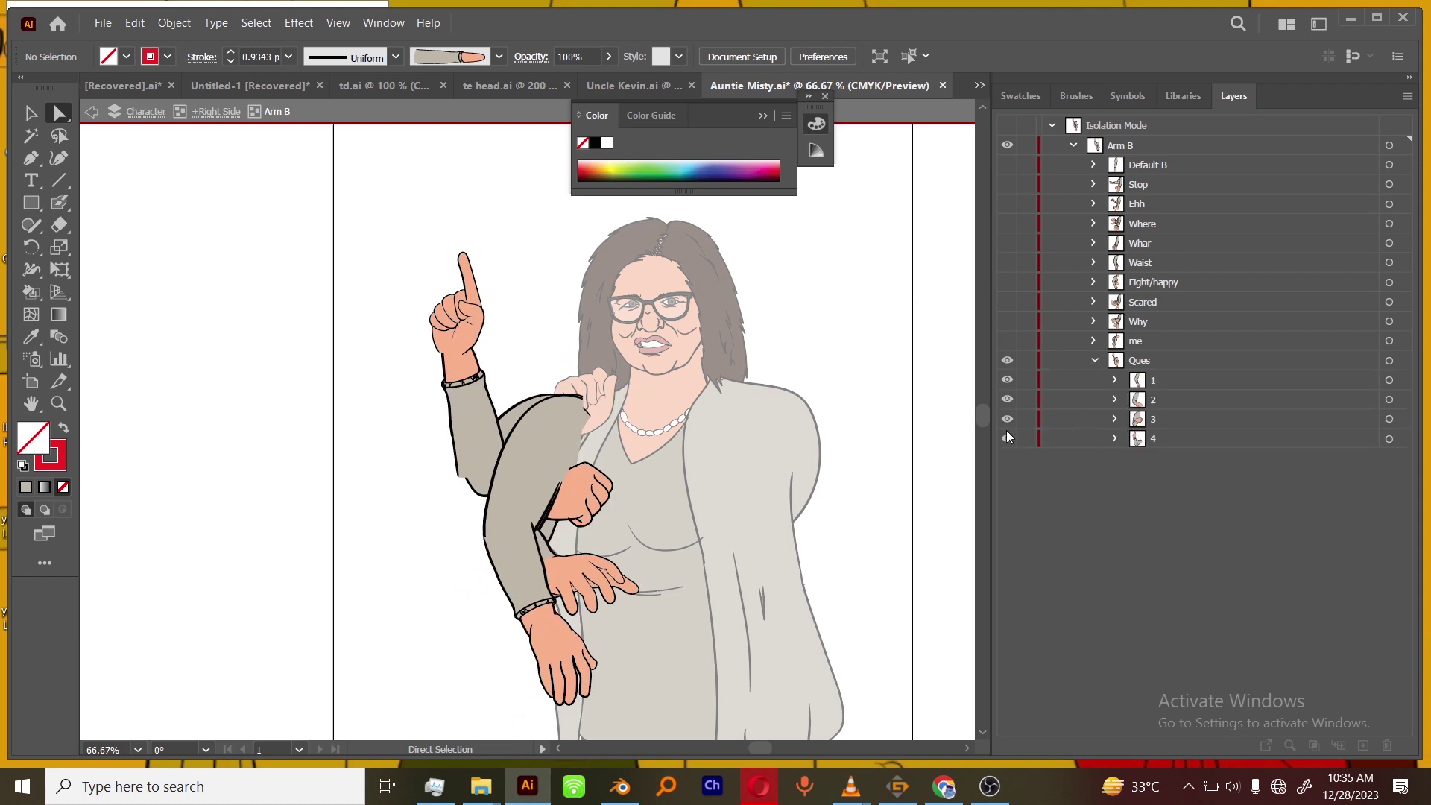
Show only arm 2 of the Ques pose and move its forearm's elbow anchor to close the sleeve joint.
left_click_drag(1007, 436, 1006, 380)
left_click(1005, 399)
left_click_drag(509, 530, 511, 527)
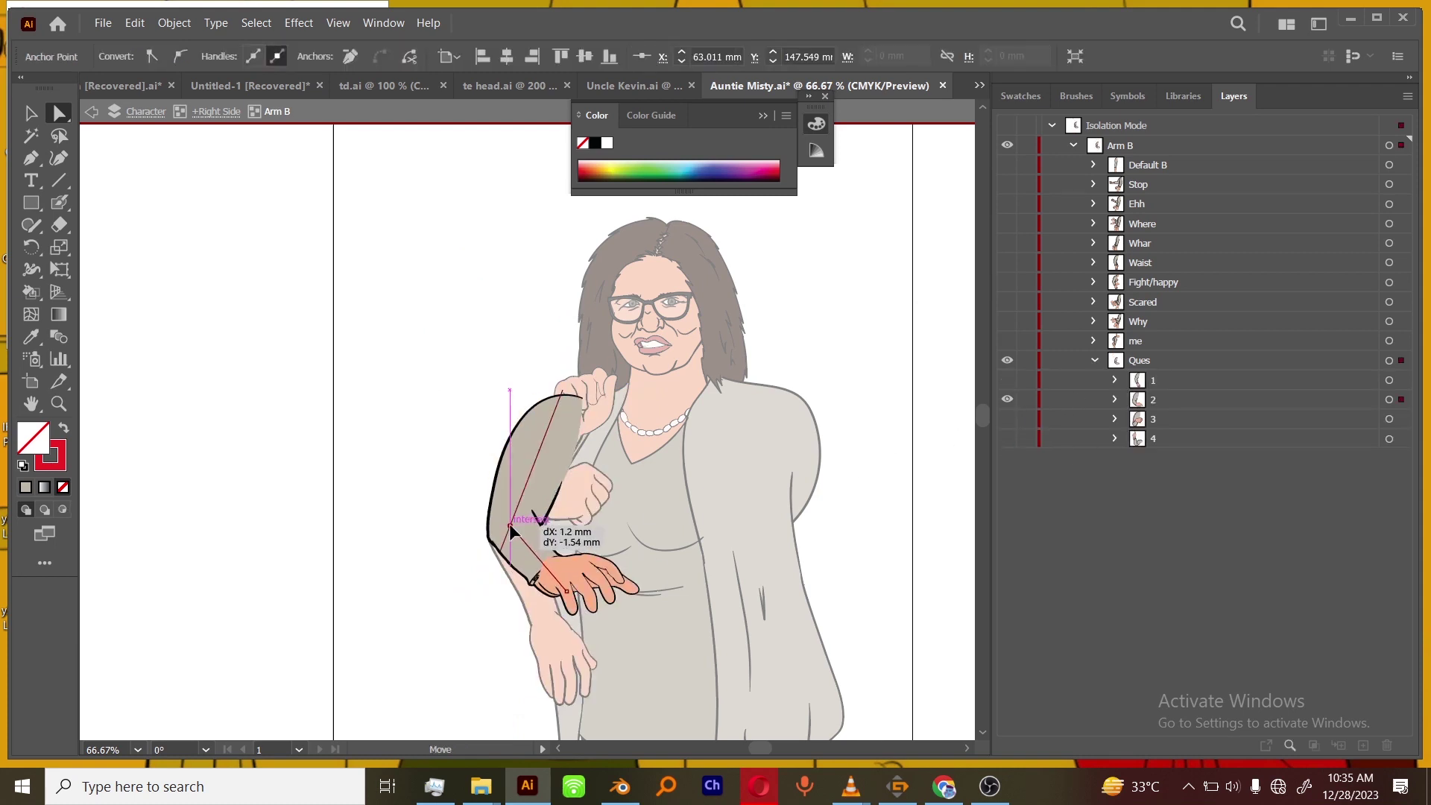
Show only arm 4 of the Ques pose, the raised pointing arm, and align its forearm's elbow anchor.
left_click(1006, 399)
left_click(1007, 438)
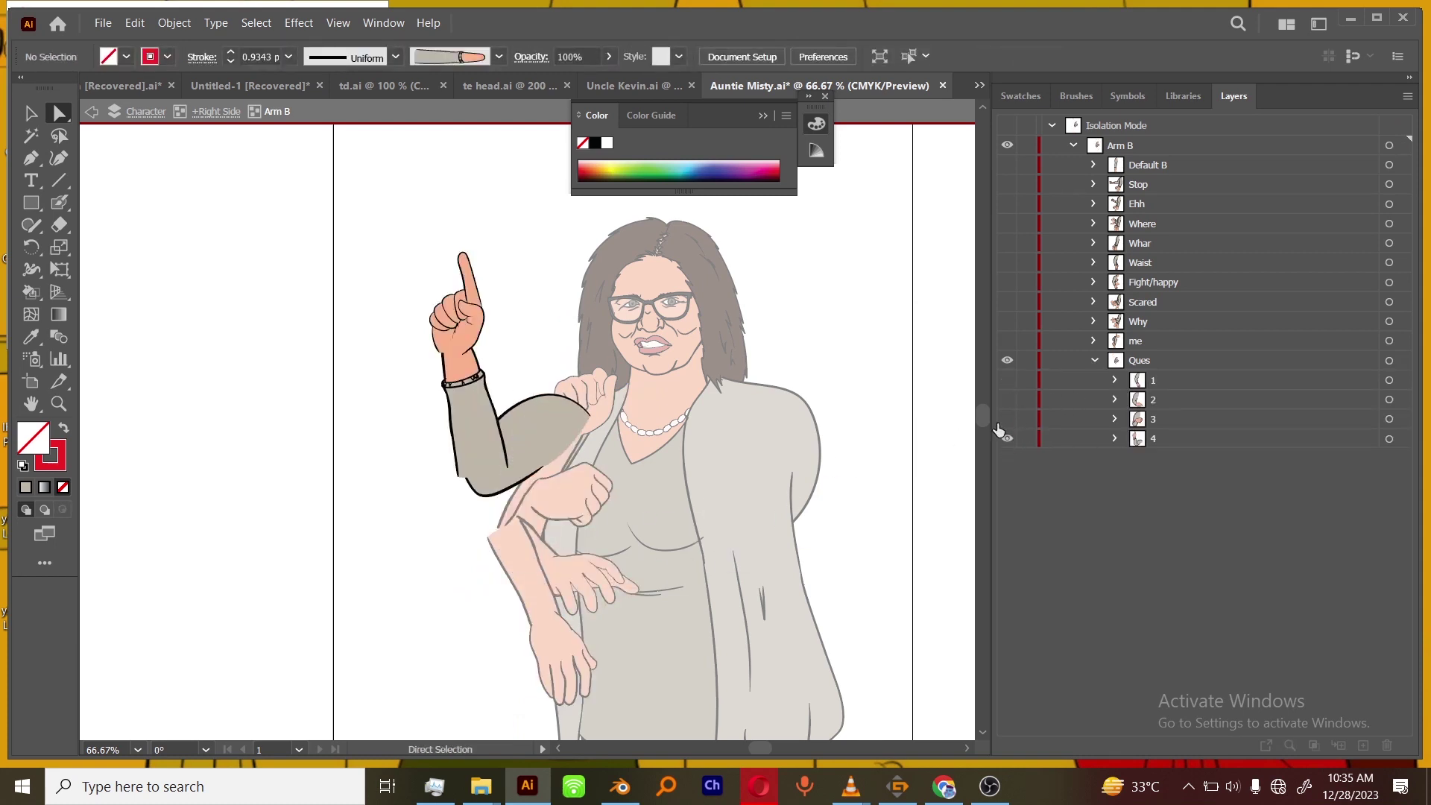
left_click(483, 474)
left_click_drag(484, 474, 490, 469)
key("ctrl+equal")
key("ctrl+equal")
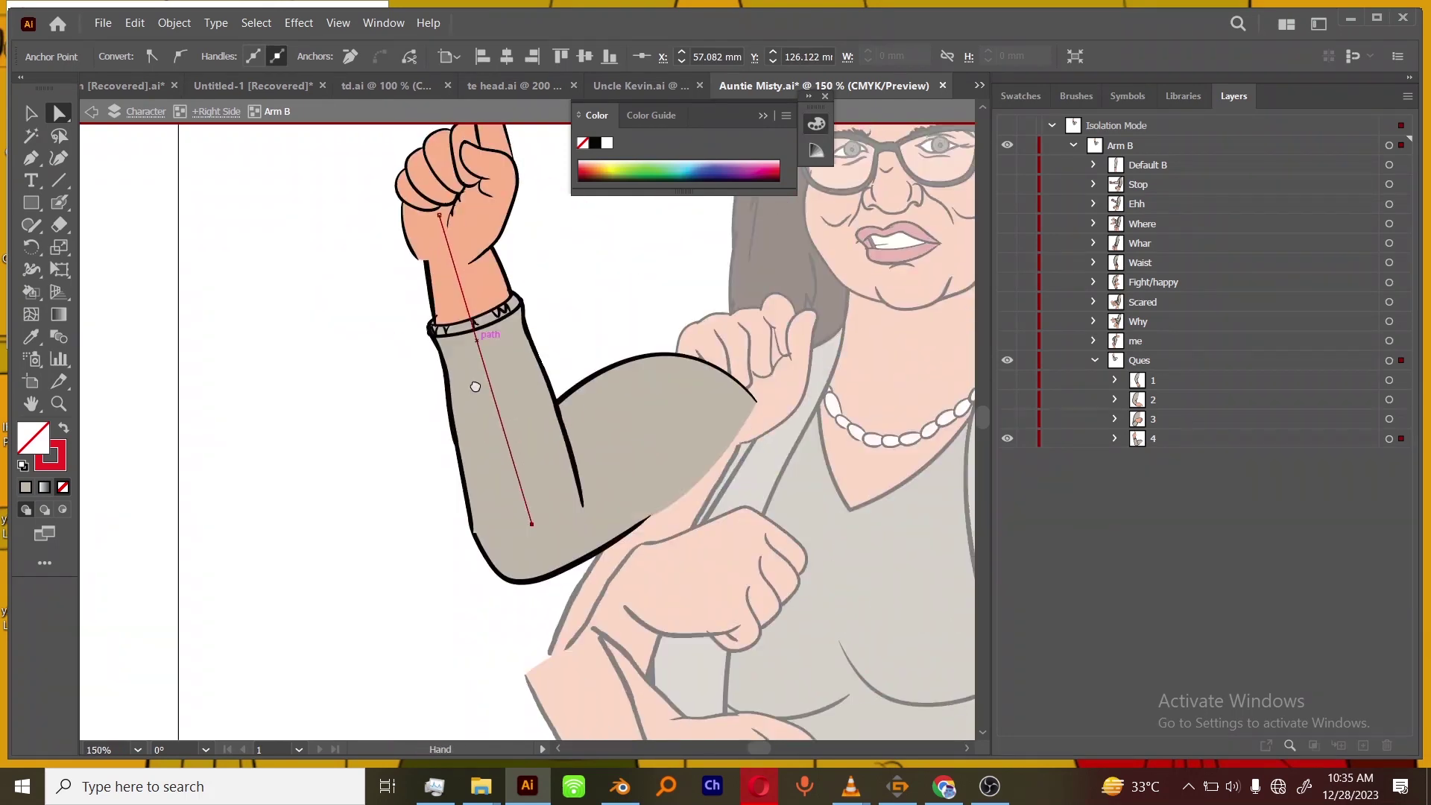
left_click(792, 517)
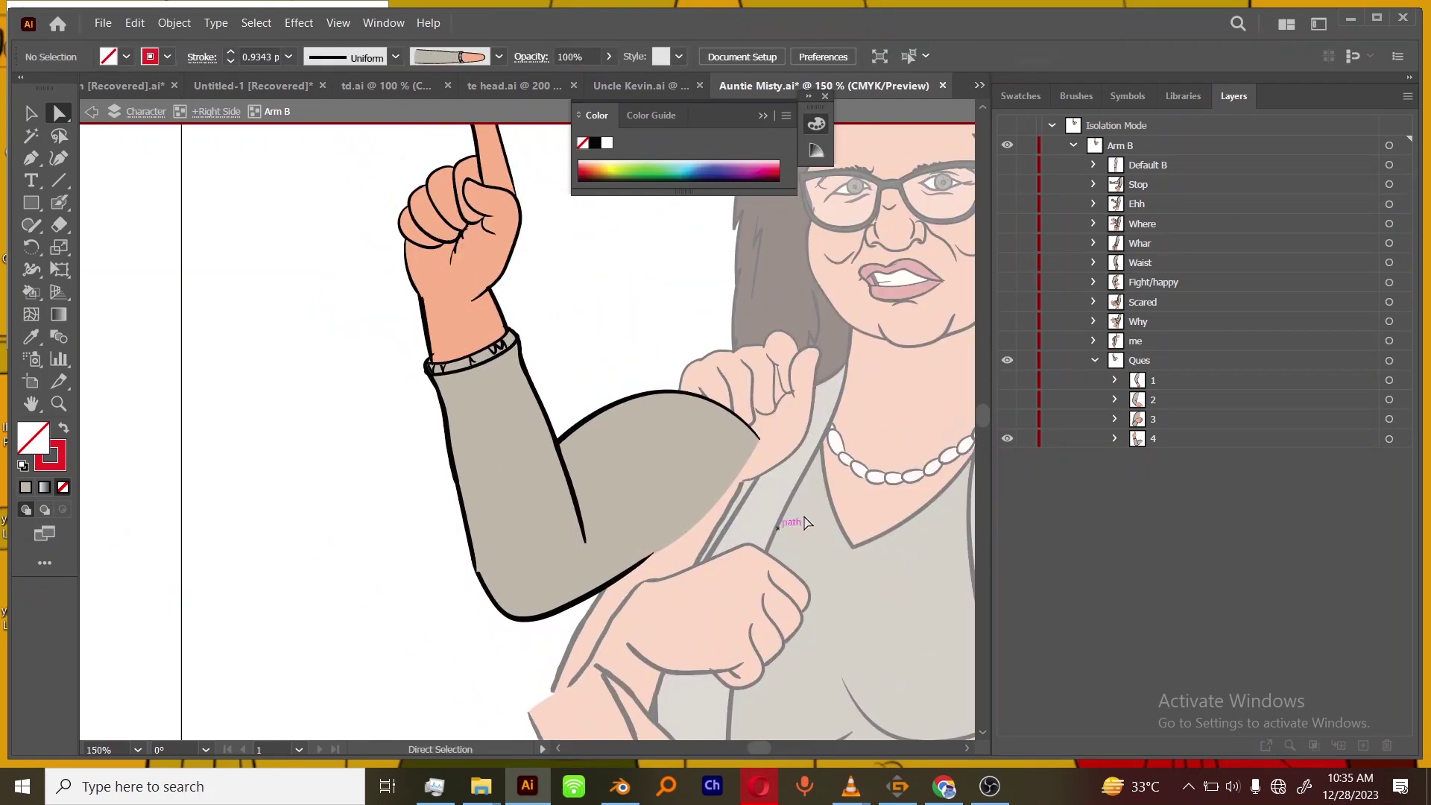
Collapse and hide the Ques pose, show Default B instead, and leave isolation of Arm B.
key("ctrl+minus")
key("ctrl+minus")
key("ctrl+minus")
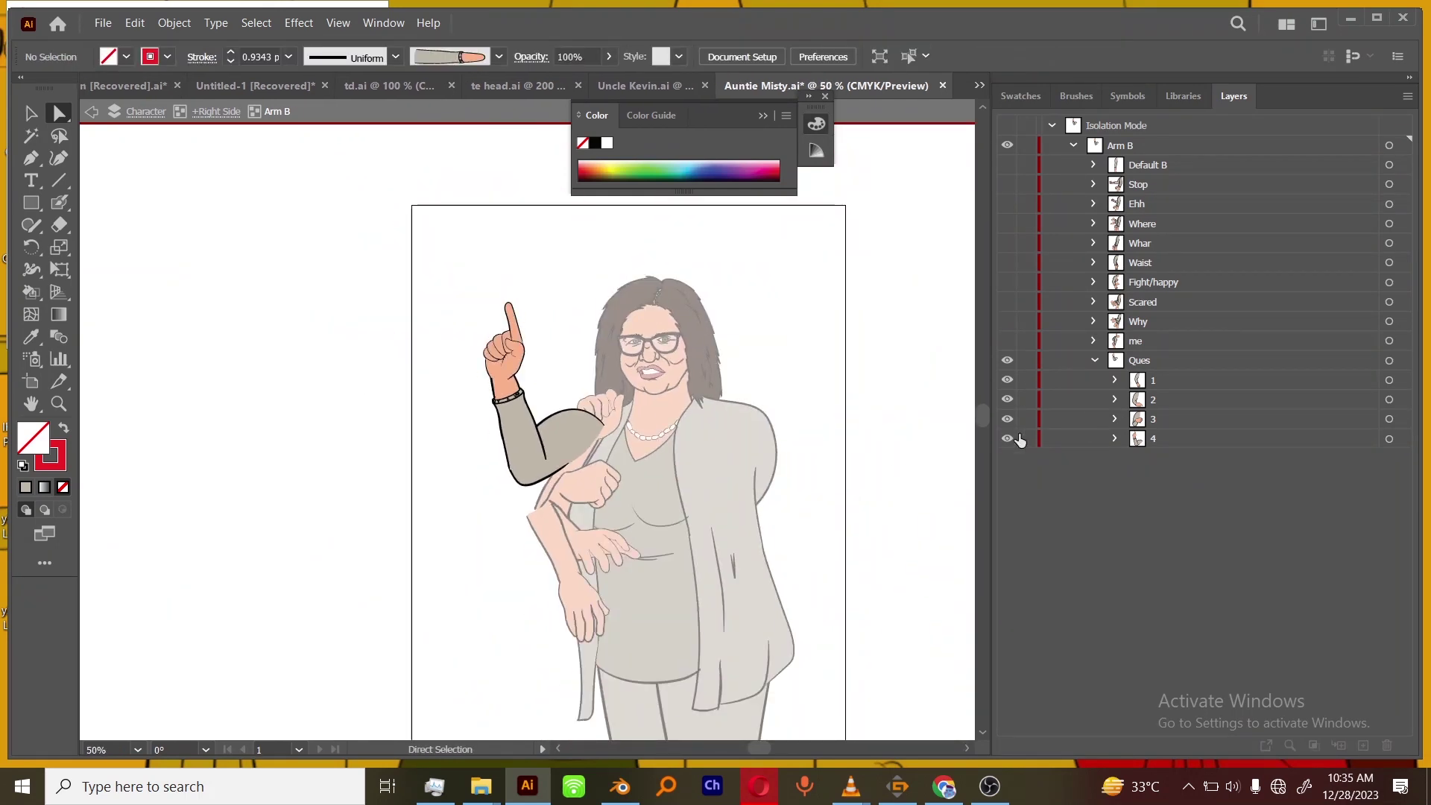
left_click(1094, 360)
left_click(1006, 360)
left_click(1007, 165)
double_click(856, 520)
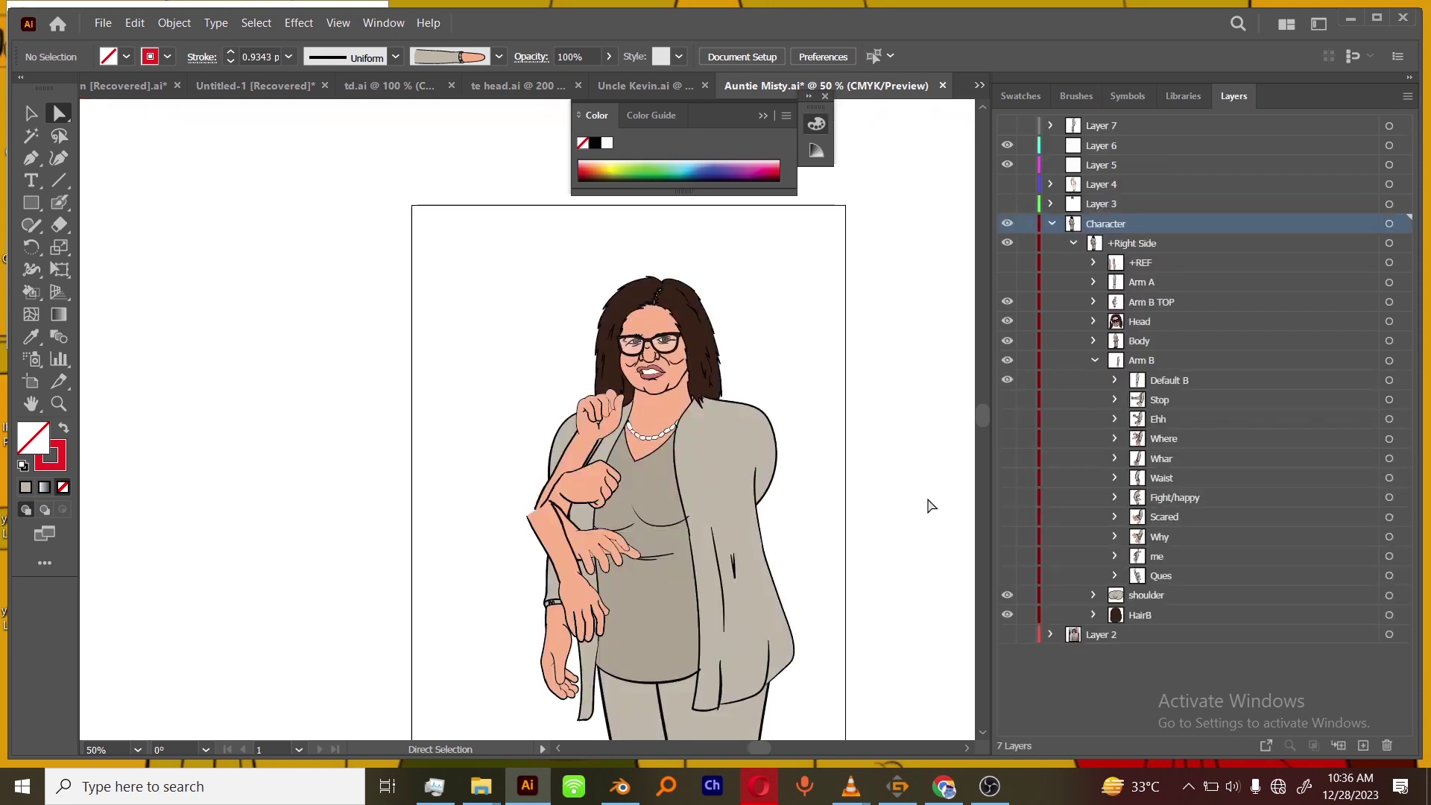
Delete the sublayers Supplementary, Supplementary2, Supplementary3 and Supplementary4 from Arm B TOP.
left_click(1094, 361)
left_click(1094, 360)
left_click(1094, 302)
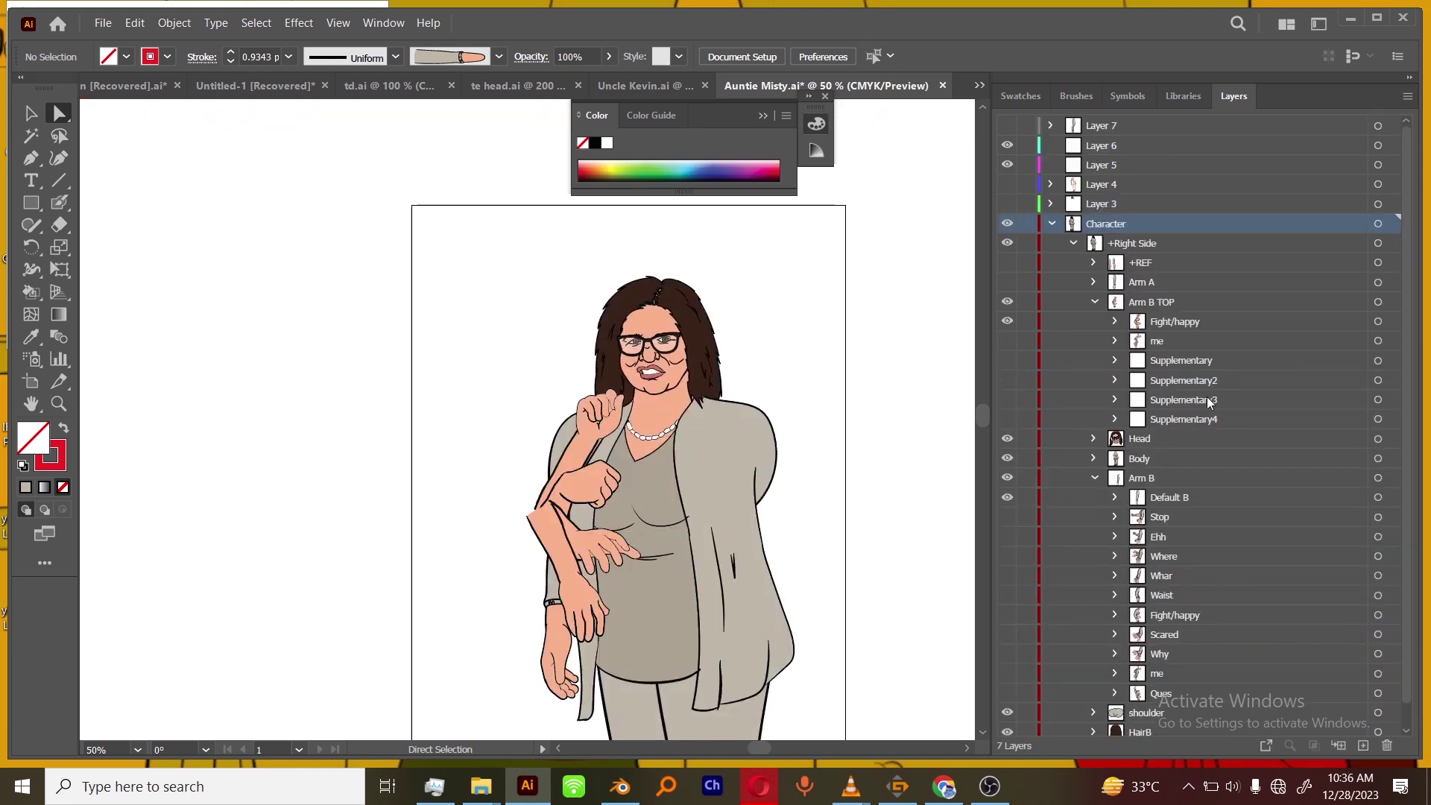
left_click(1214, 360)
left_click(1229, 419, "shift")
left_click(1387, 745)
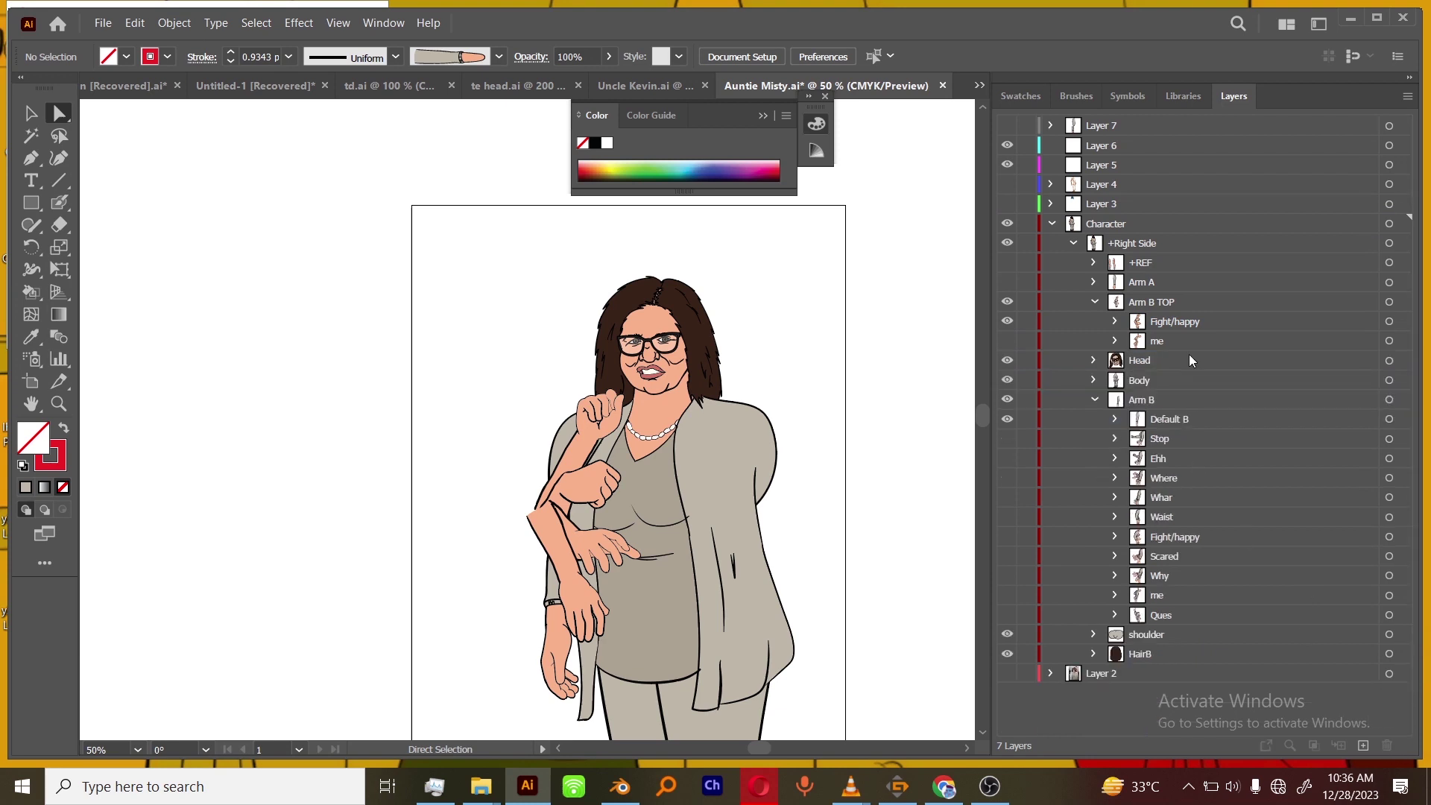
Replace the Fight/happy and me sublayers in Arm B TOP with visible copies of those from Arm B.
left_click(1185, 321)
left_click(1184, 540)
left_click(1194, 594, "ctrl")
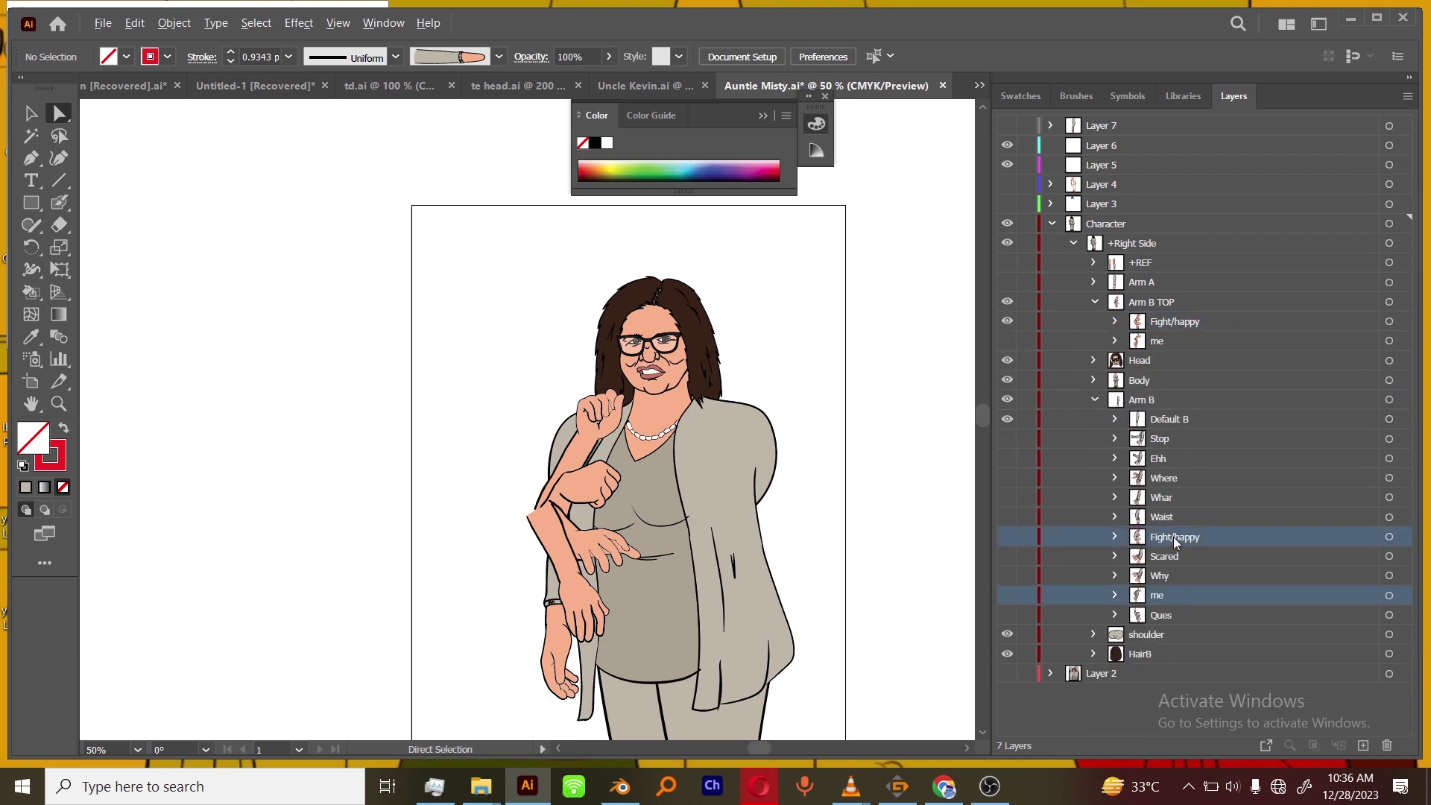
left_click_drag(1174, 537, 1176, 311)
left_click(1181, 360)
left_click(1185, 380, "shift")
left_click(1386, 746)
left_click_drag(1006, 321, 1007, 342)
Enter isolation mode on Arm B TOP and expand arm 1 of its Fight/happy pose.
left_click(1207, 302)
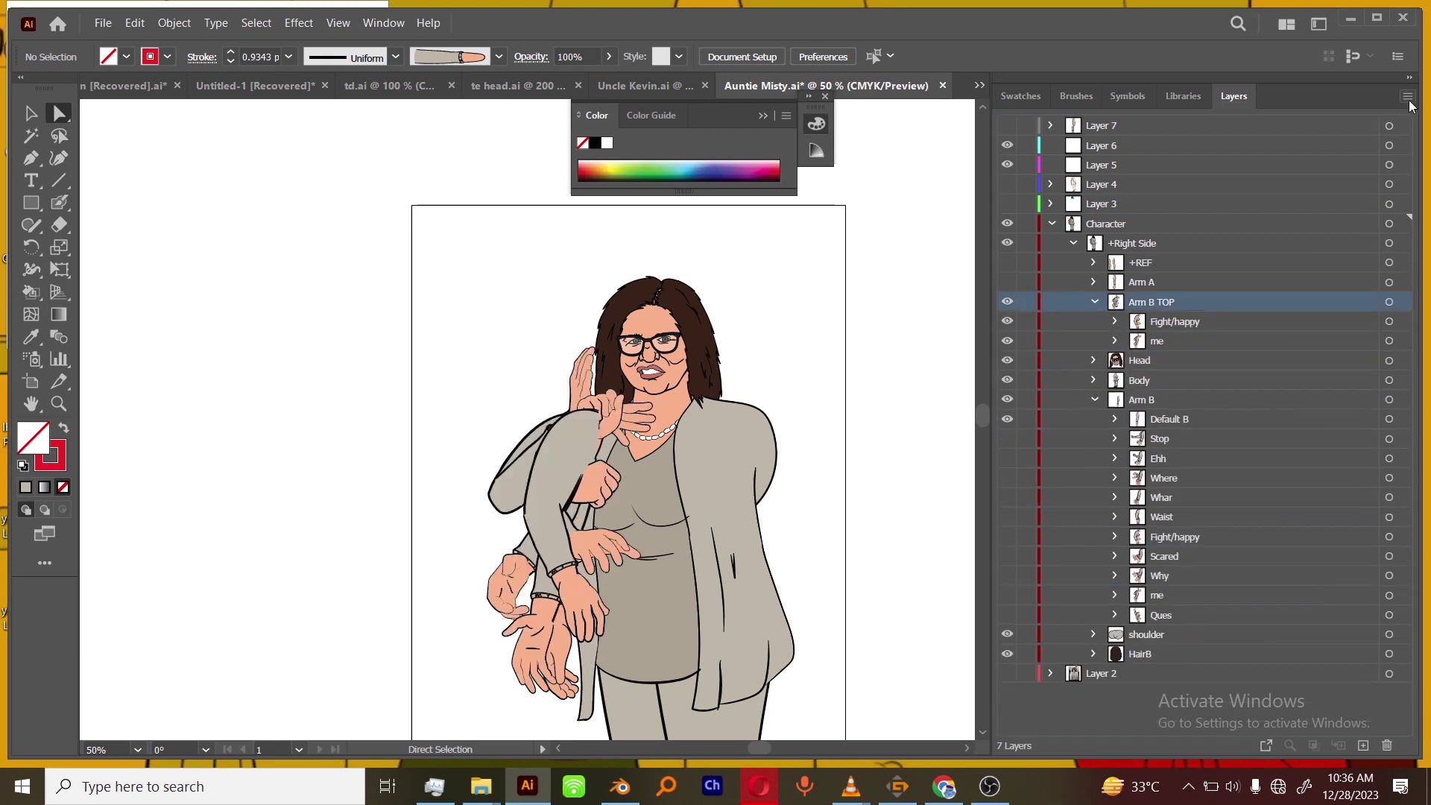
left_click(1408, 96)
left_click(1252, 222)
left_click(1094, 184)
left_click(1115, 184)
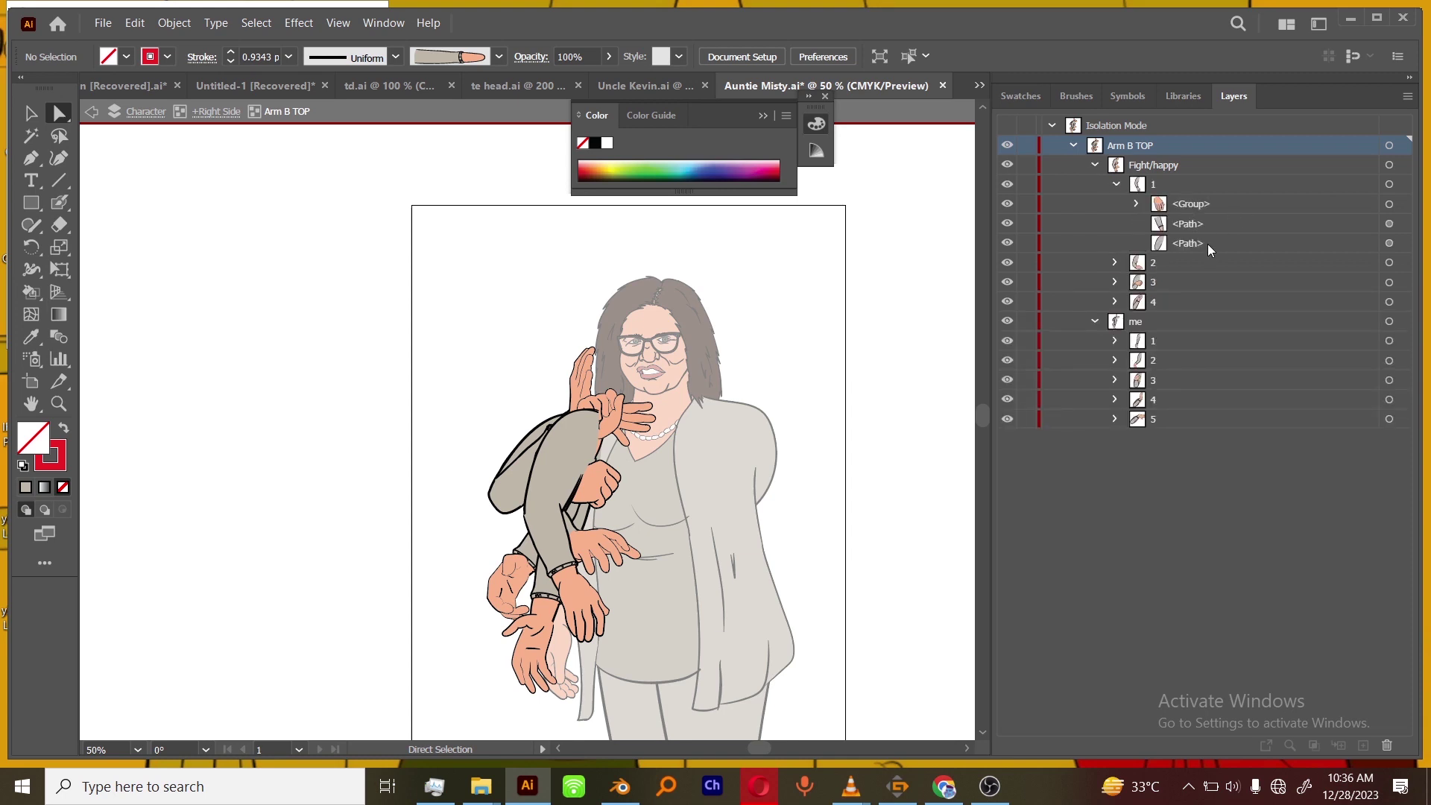
Select arm 1's upper-arm path together with all matching upper-arm paths in Arm B TOP and delete them.
left_click(1388, 243)
left_click(299, 23)
mouse_move(256, 23)
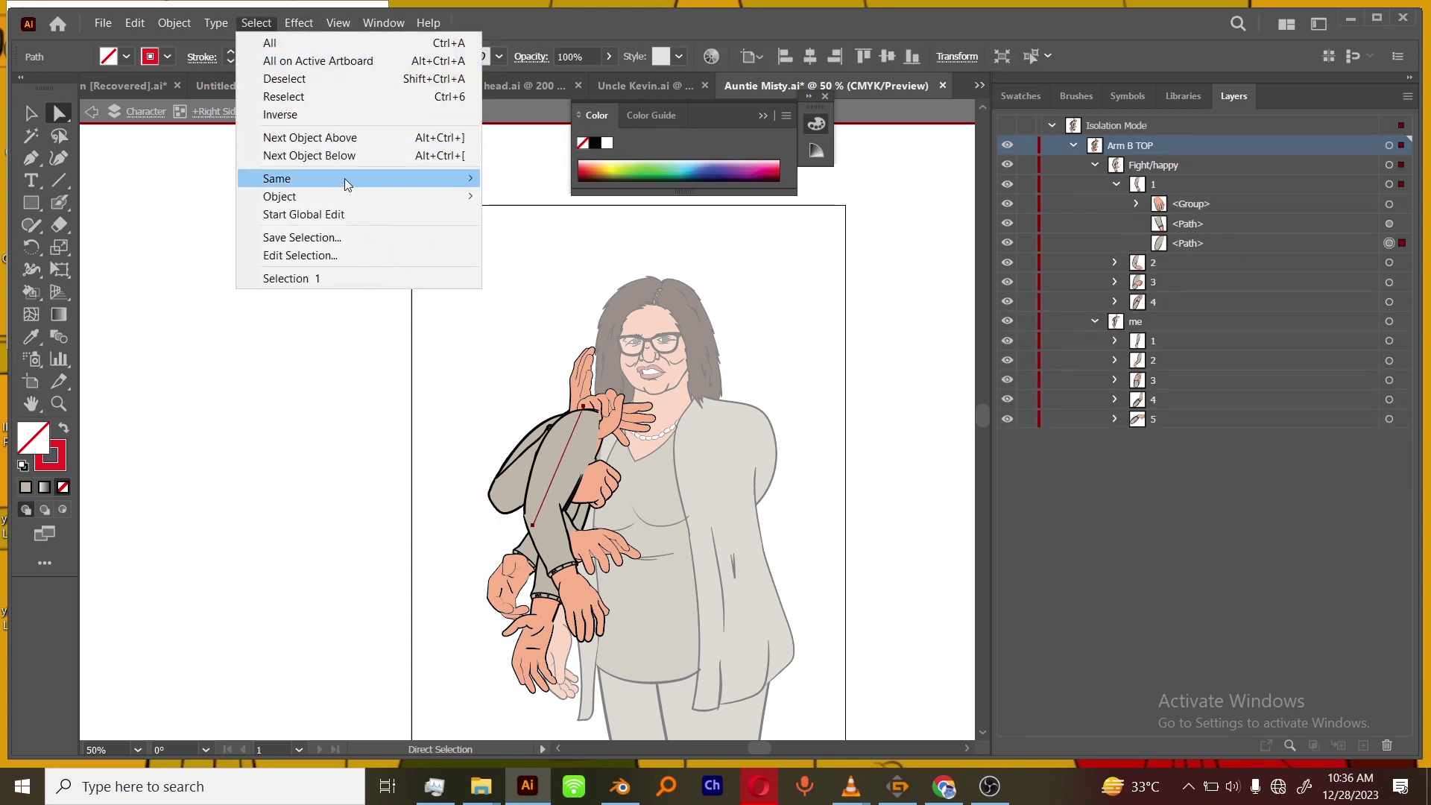
mouse_move(344, 179)
left_click(522, 290)
key("Delete")
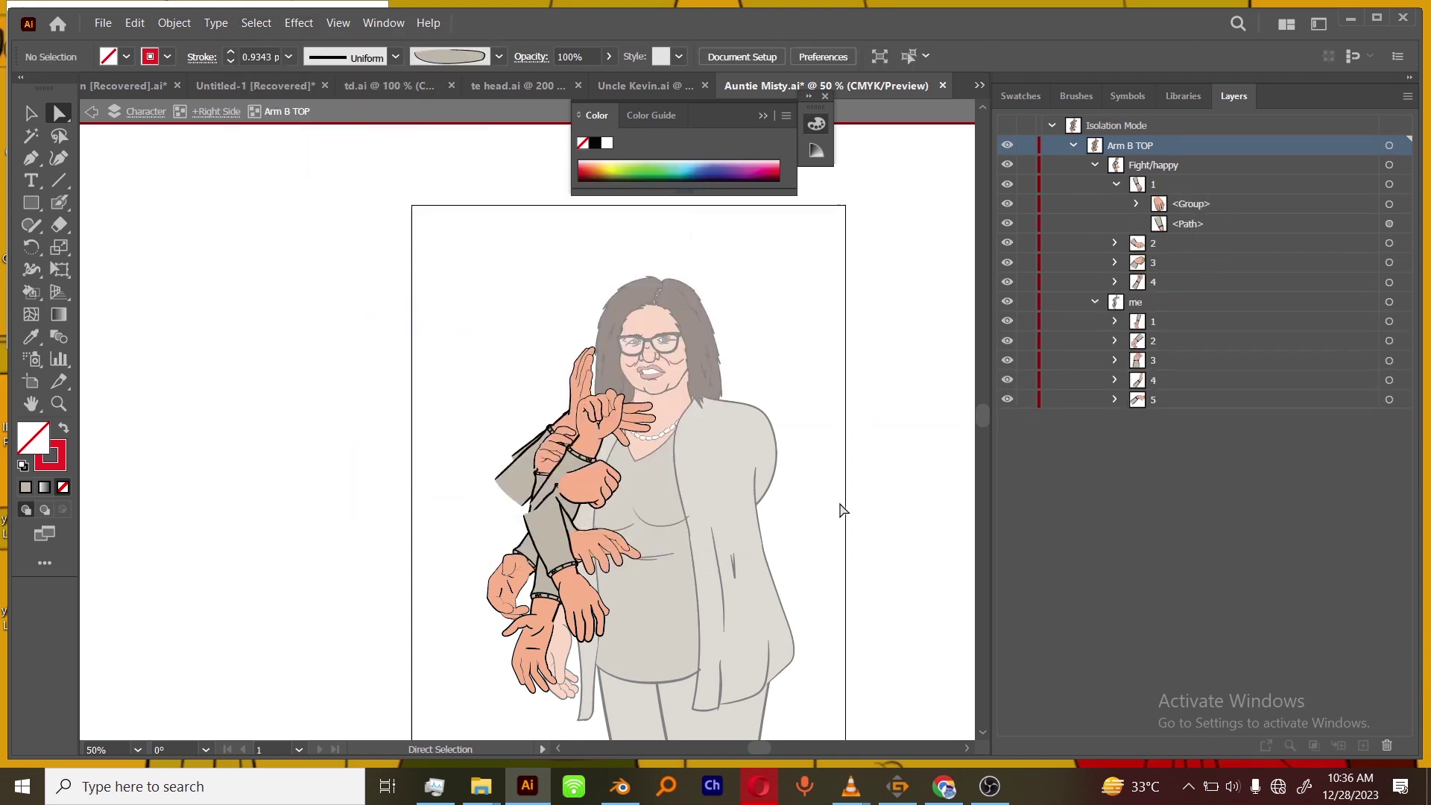
Collapse the Fight/happy and me poses, leave isolation mode, and collapse Arm B TOP.
left_click(1116, 184)
left_click(1095, 165)
left_click(1095, 184)
double_click(875, 470)
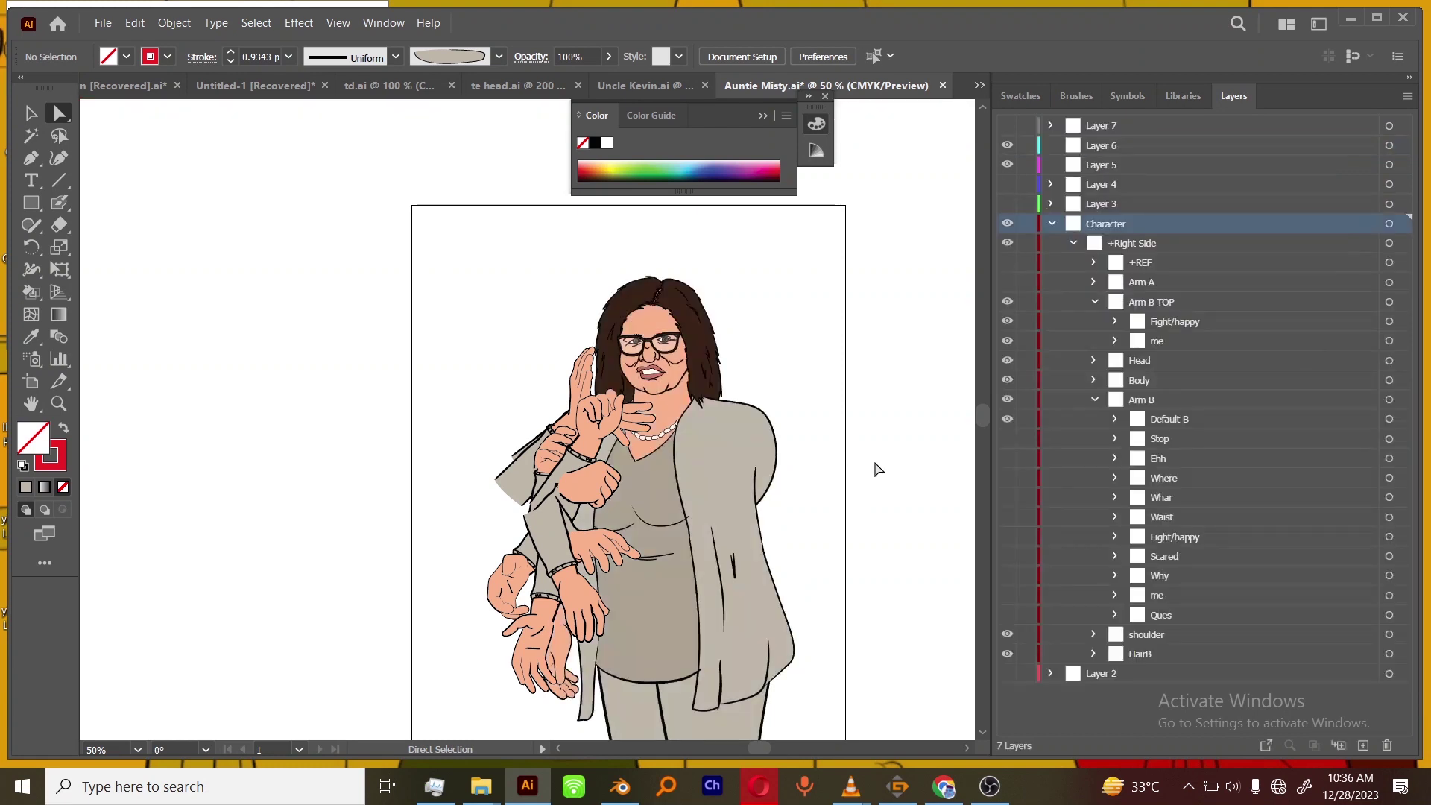
left_click(1095, 302)
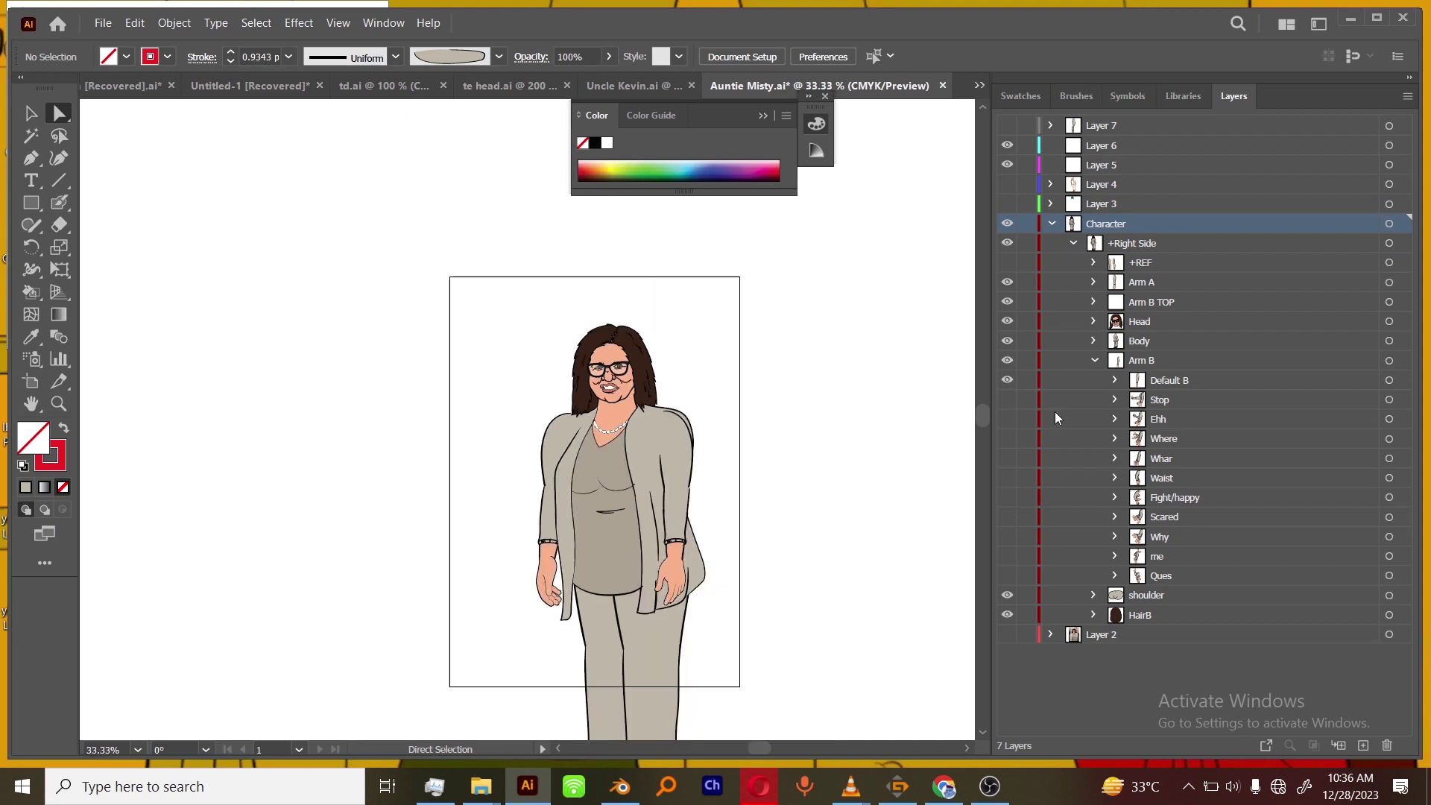
mouse_move(945, 787)
left_click(926, 701)
left_click(1324, 15)
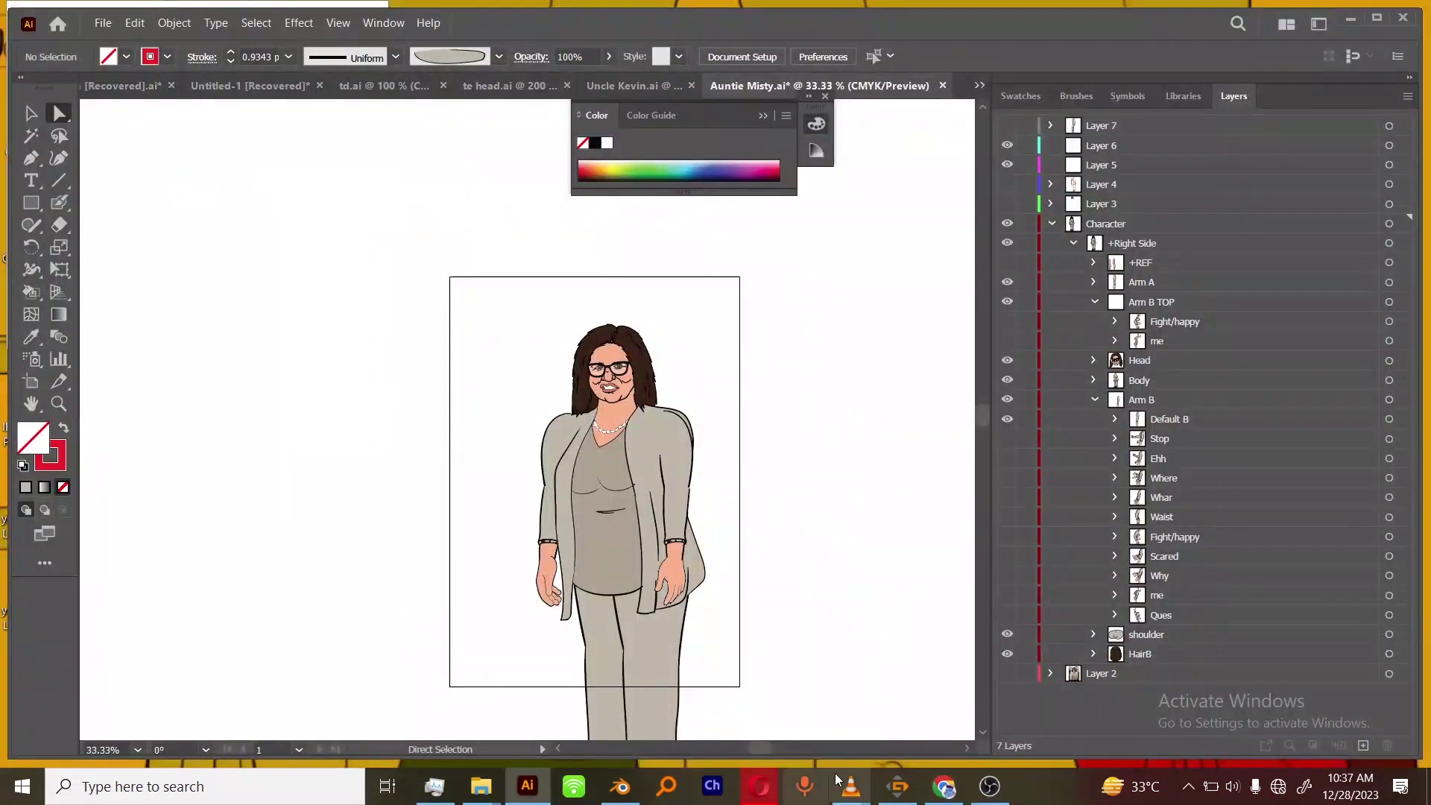
left_click(989, 789)
left_click(989, 789)
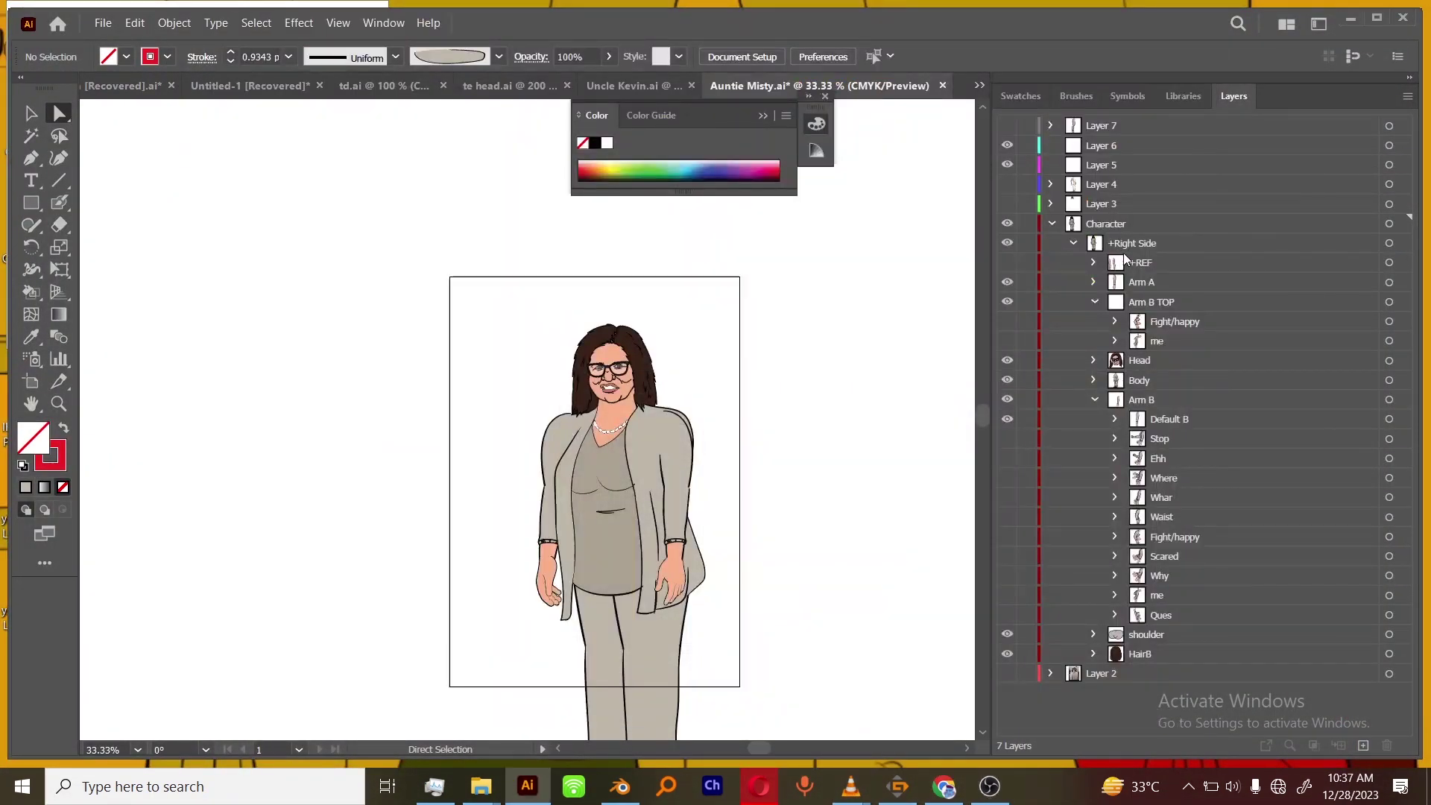
Show Layer 7 and move its four groups into Arm B TOP beside the me sublayer.
left_click(1050, 126)
left_click(1007, 125)
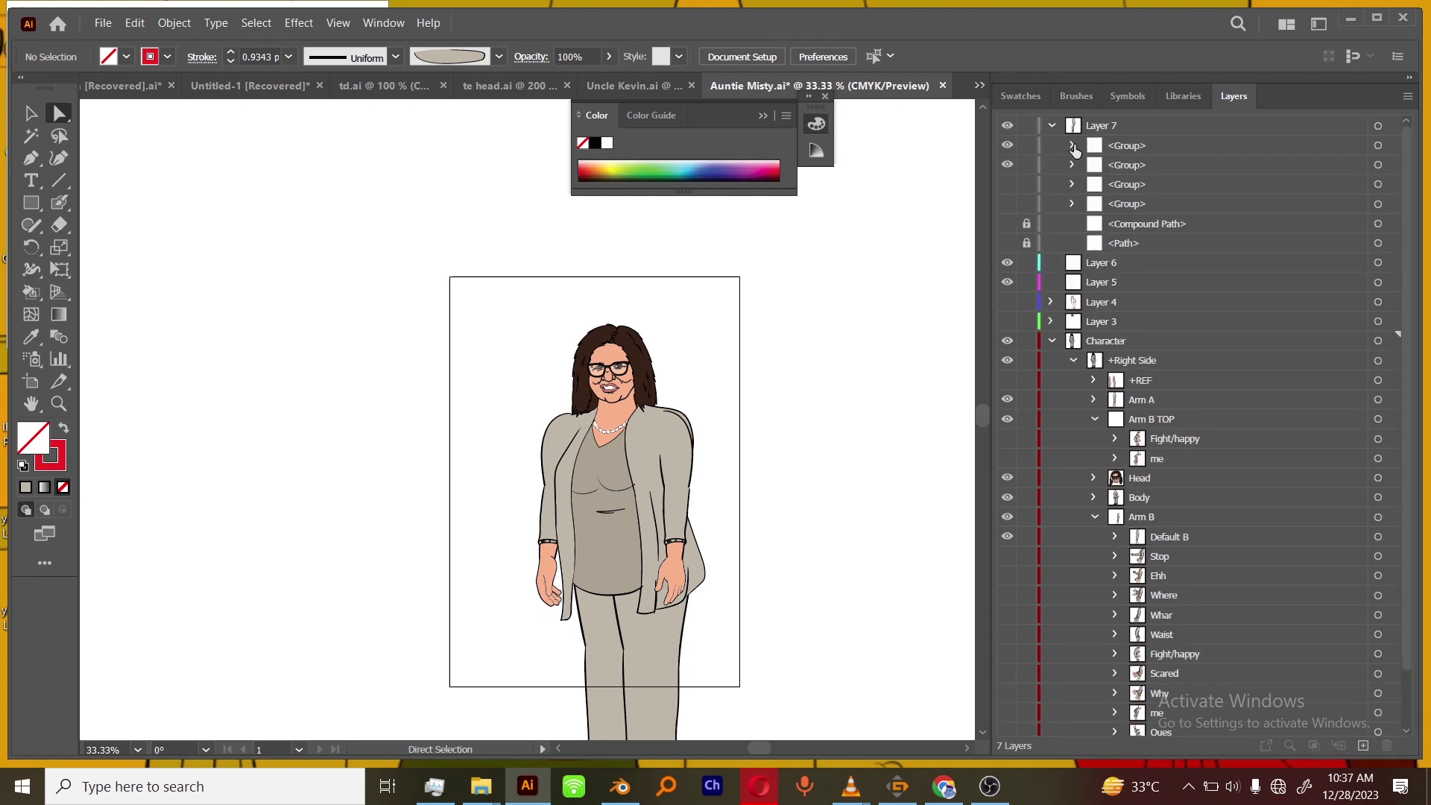
left_click(1140, 146)
left_click(1142, 207, "shift")
left_click_drag(1142, 207, 1152, 458)
Collapse Arm B TOP and Arm B, and select all artwork of Arm A.
left_click(1095, 340)
left_click(1093, 399)
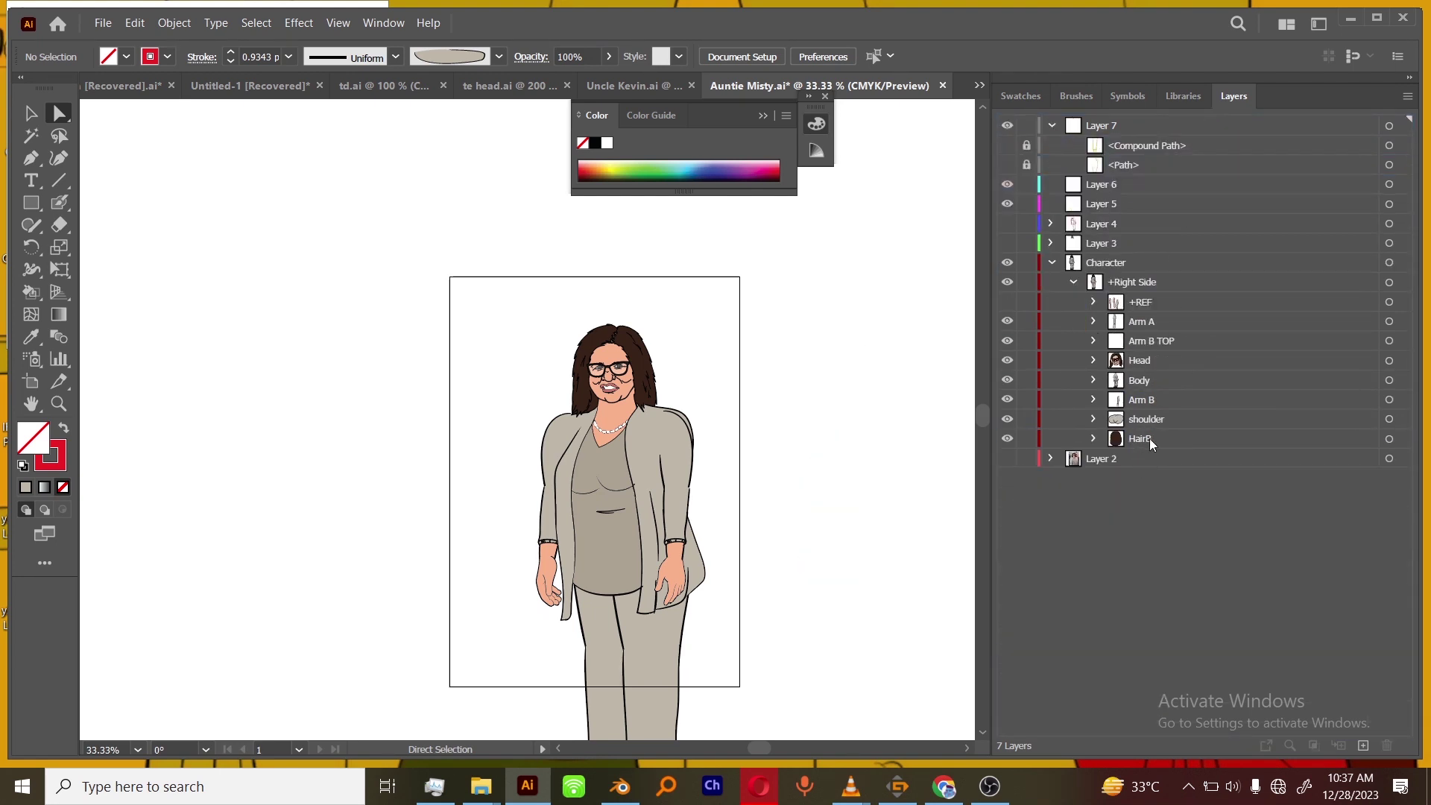
left_click(1388, 321)
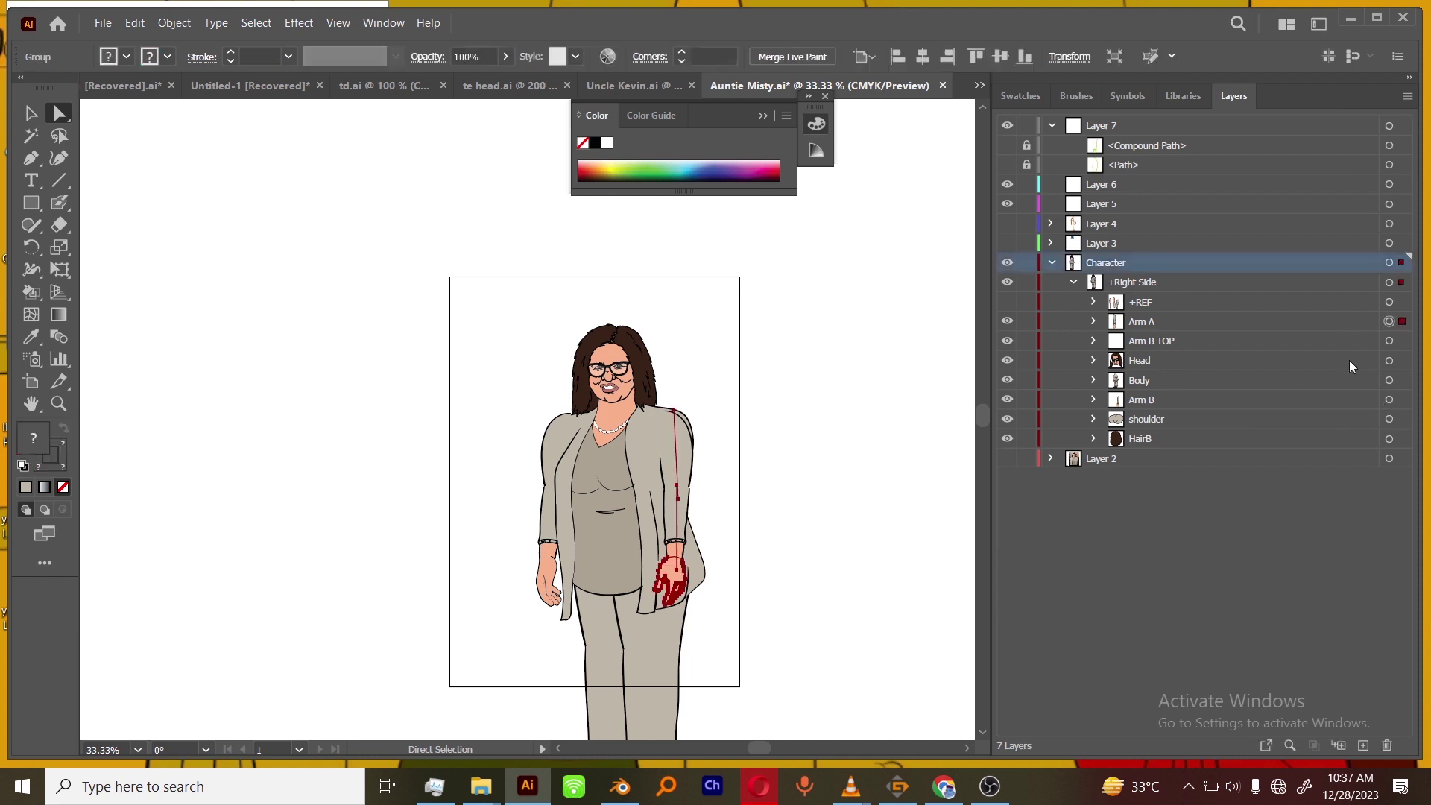
Show the Fight/happy group in Arm B TOP and select Arm A, Arm B and Arm B TOP together.
left_click(1387, 401, "shift")
left_click(1093, 341)
left_click(1007, 360)
left_click(1388, 359, "shift")
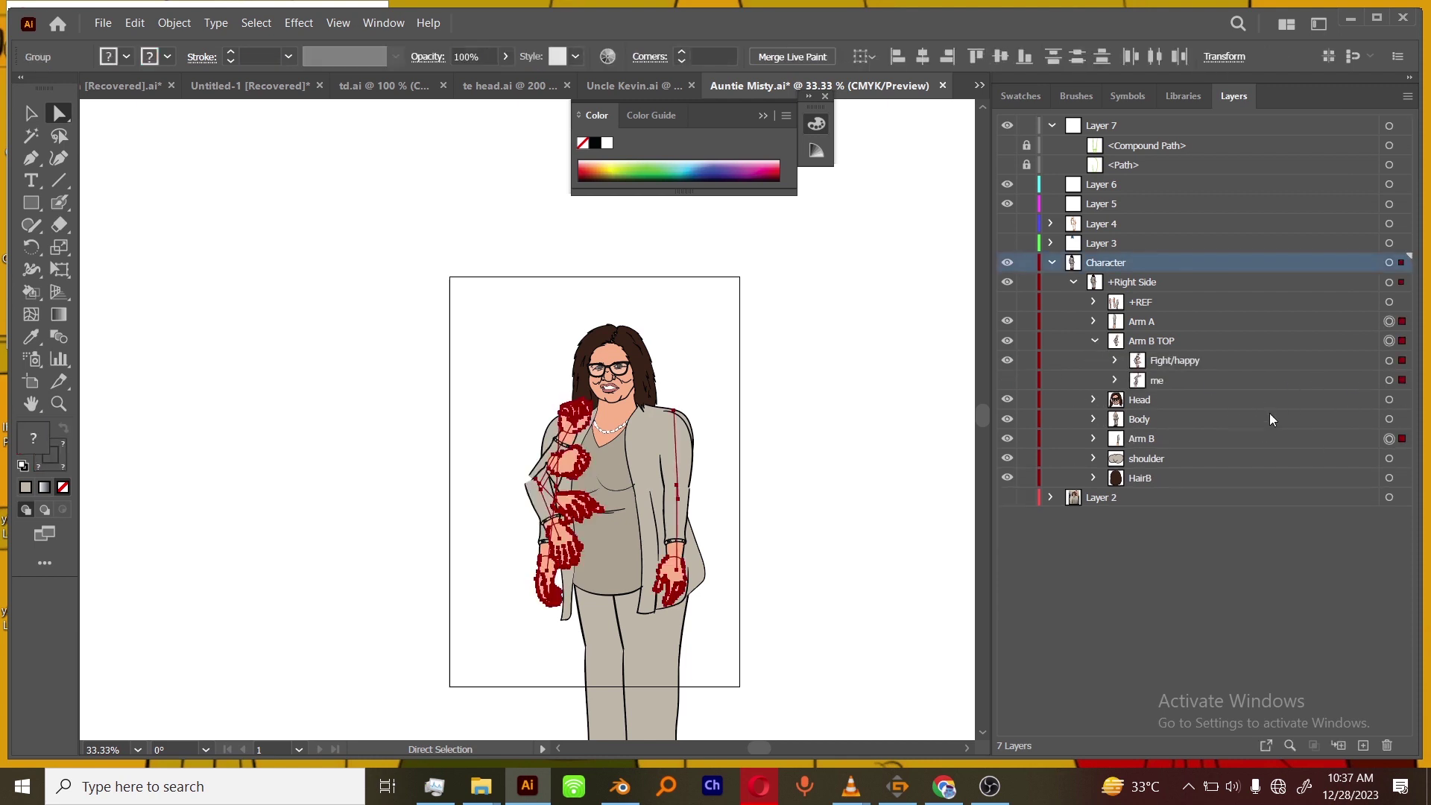
key("v")
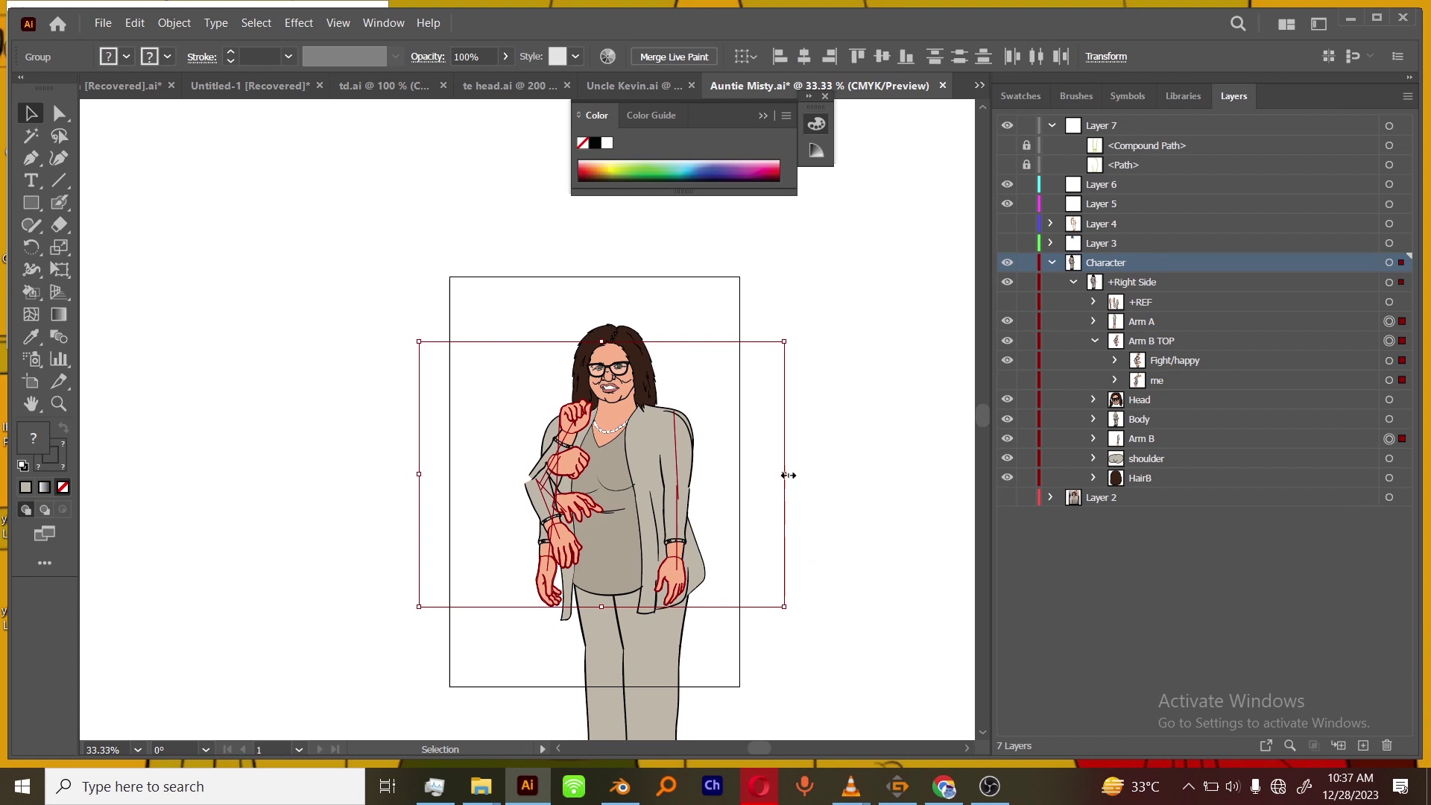
Scale the selected arm groups uniformly to 120%, including corners, strokes and effects.
left_click_drag(786, 474, 801, 480)
key("ctrl+z")
left_click(174, 23)
mouse_move(345, 44)
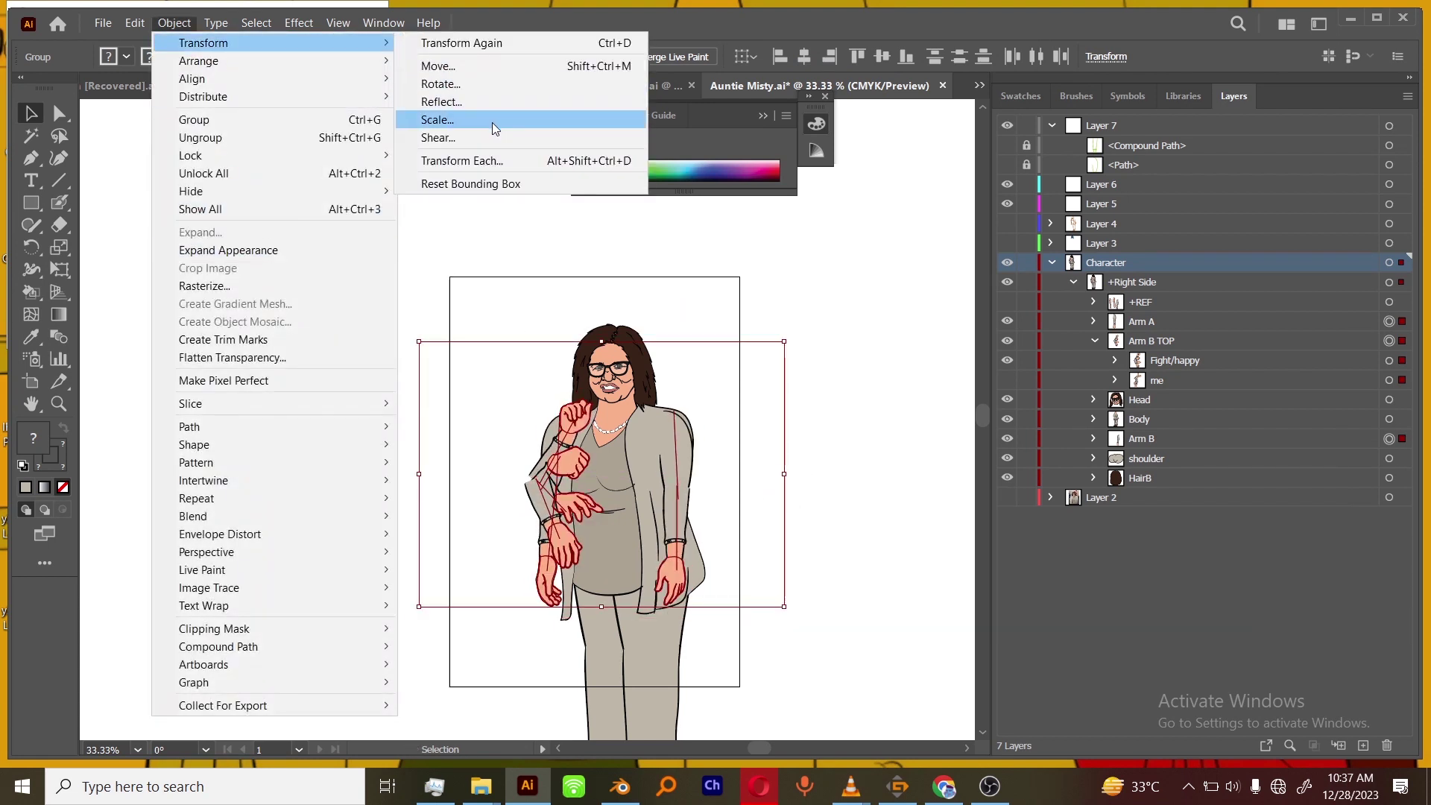
left_click(477, 120)
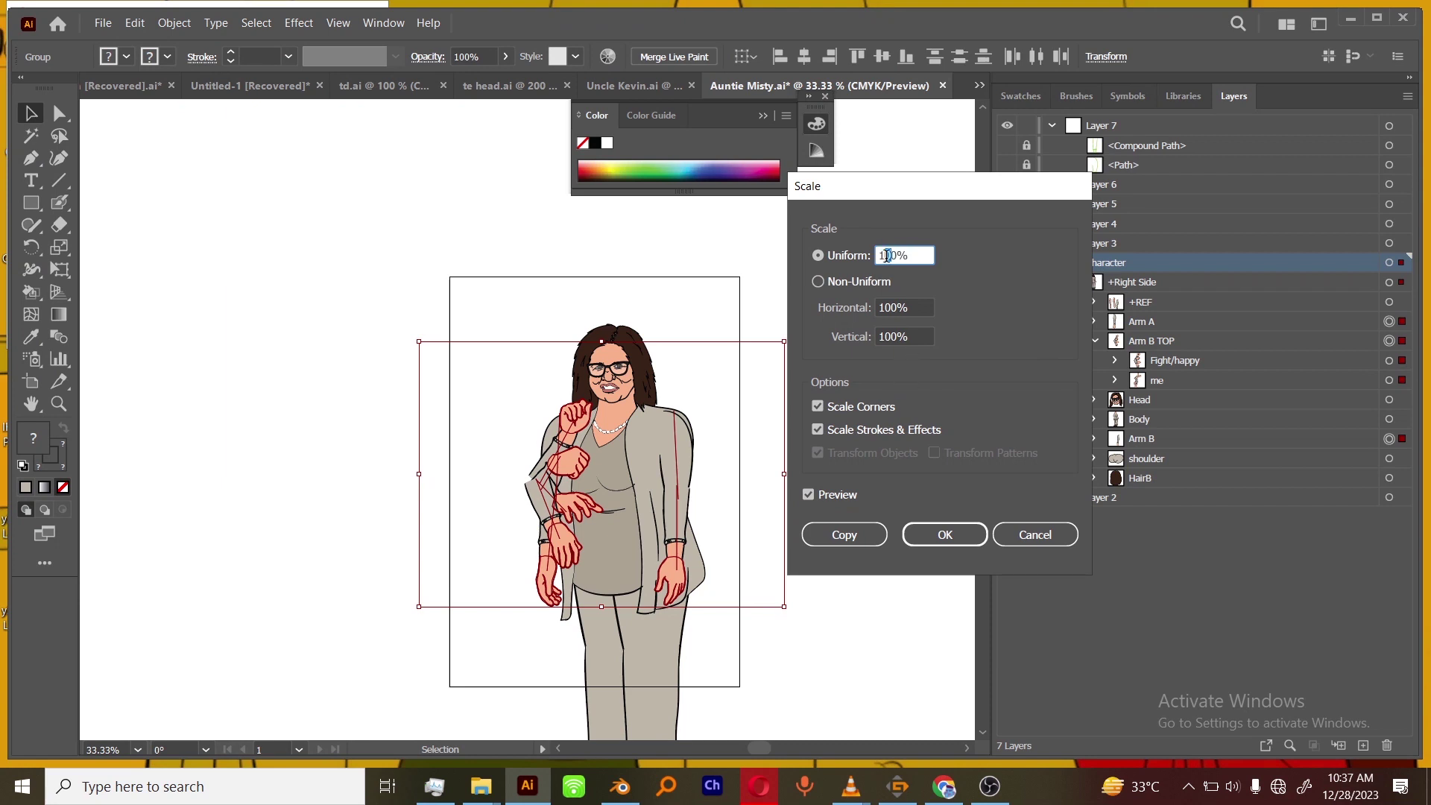
left_click(857, 281)
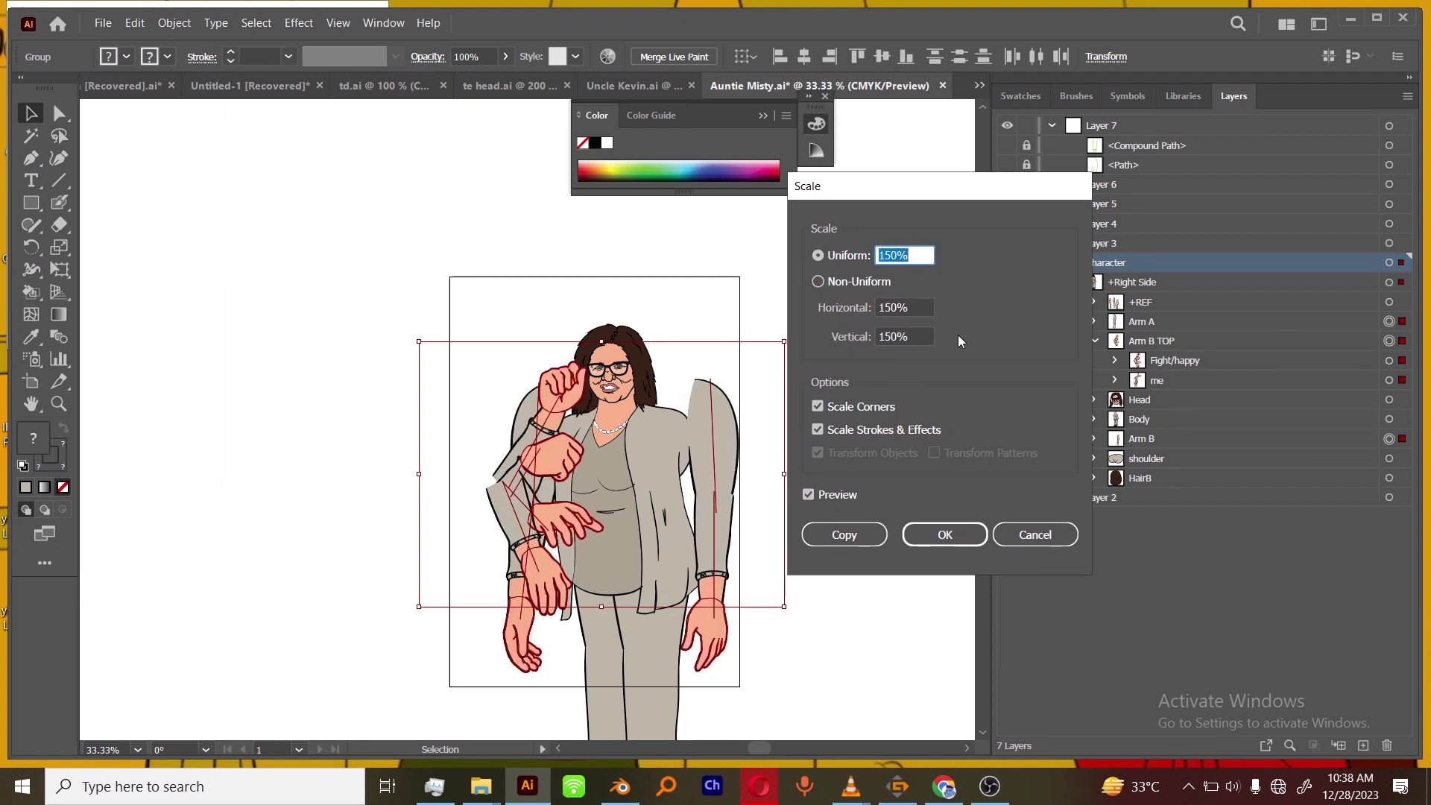
left_click_drag(892, 256, 888, 298)
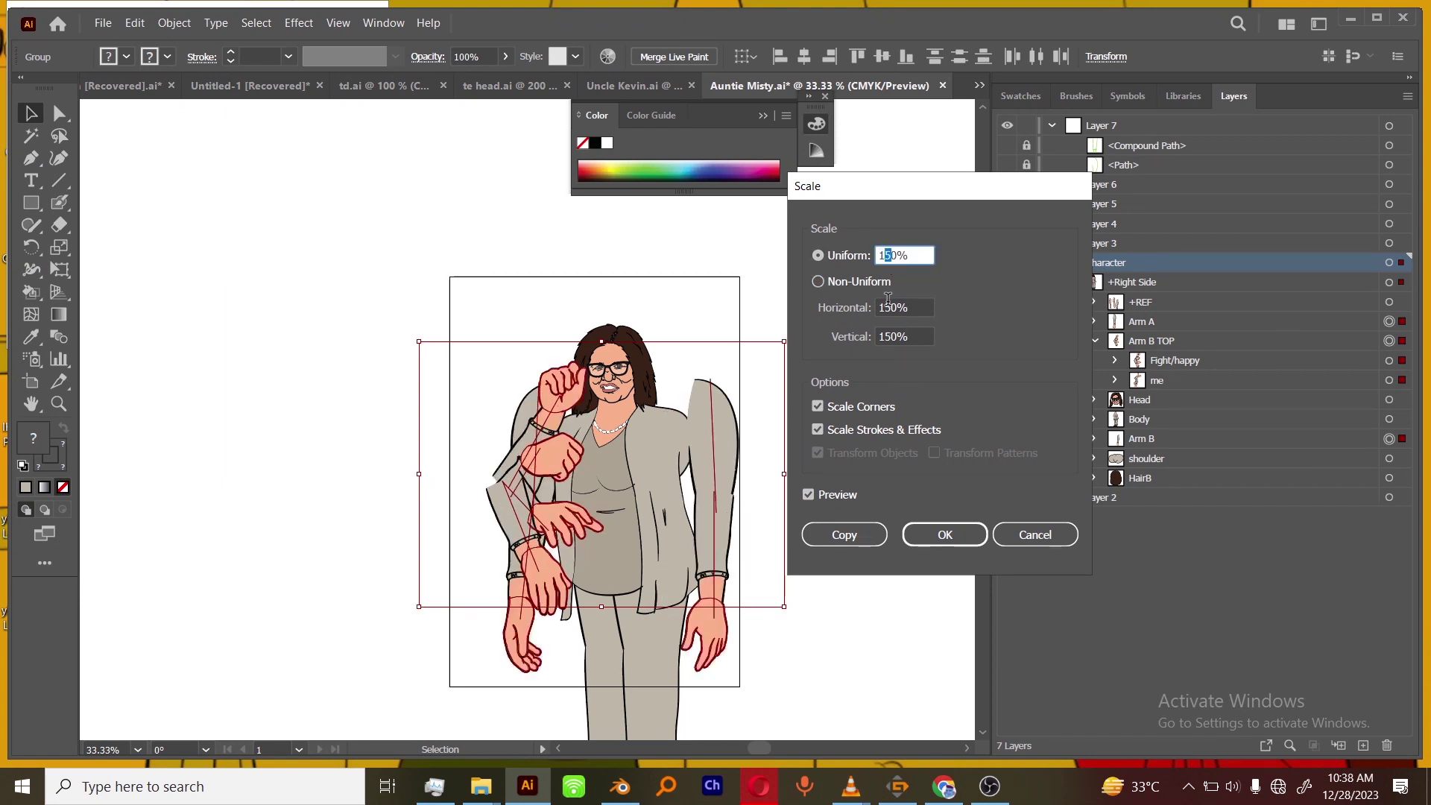
left_click(829, 494)
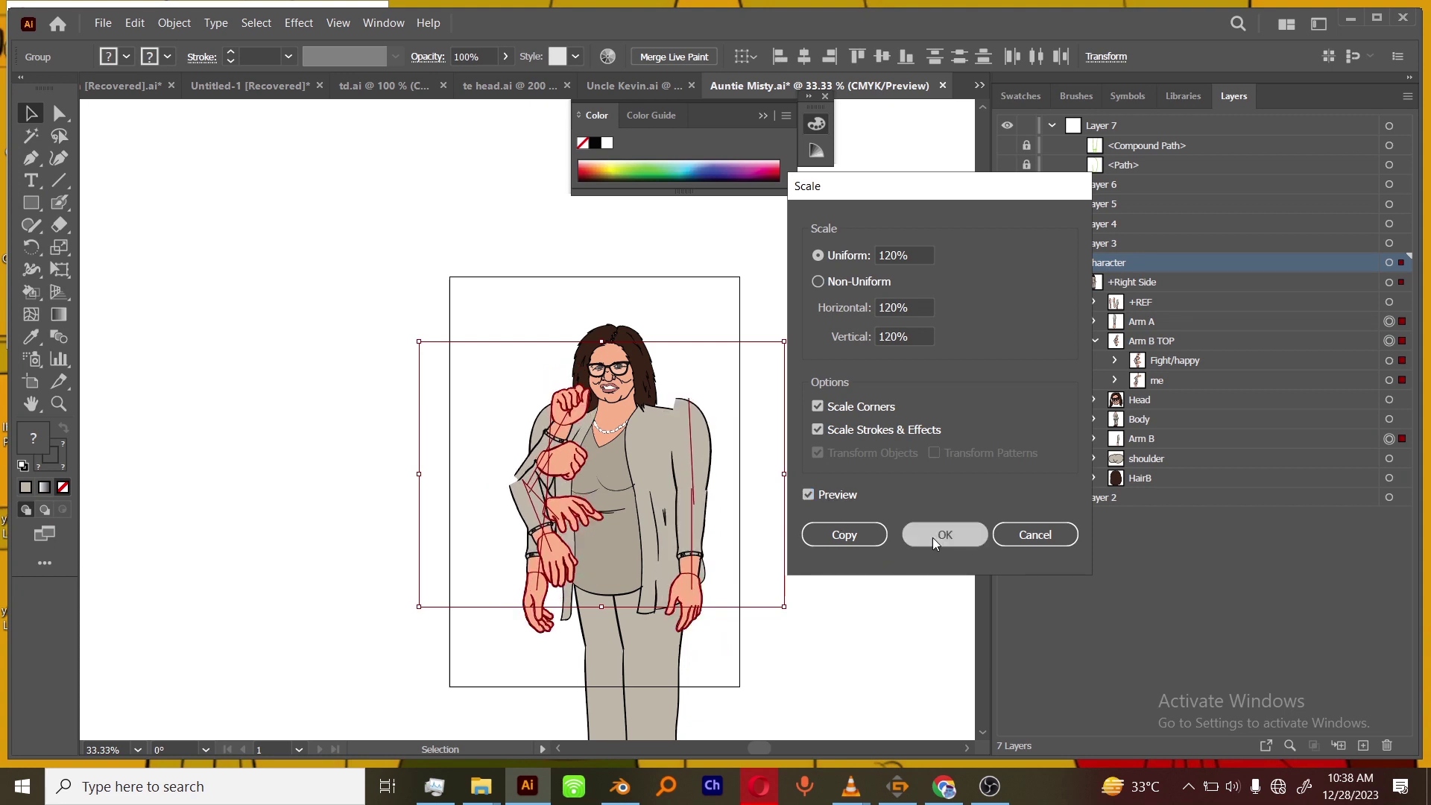
left_click(932, 538)
Nudge the scaled arm groups slightly so that Arm A lines up with its shoulder.
left_click_drag(686, 494, 679, 504)
left_click(861, 497)
key("ctrl+=")
key("ctrl+=")
left_click_drag(868, 607, 789, 549)
left_click(1095, 341)
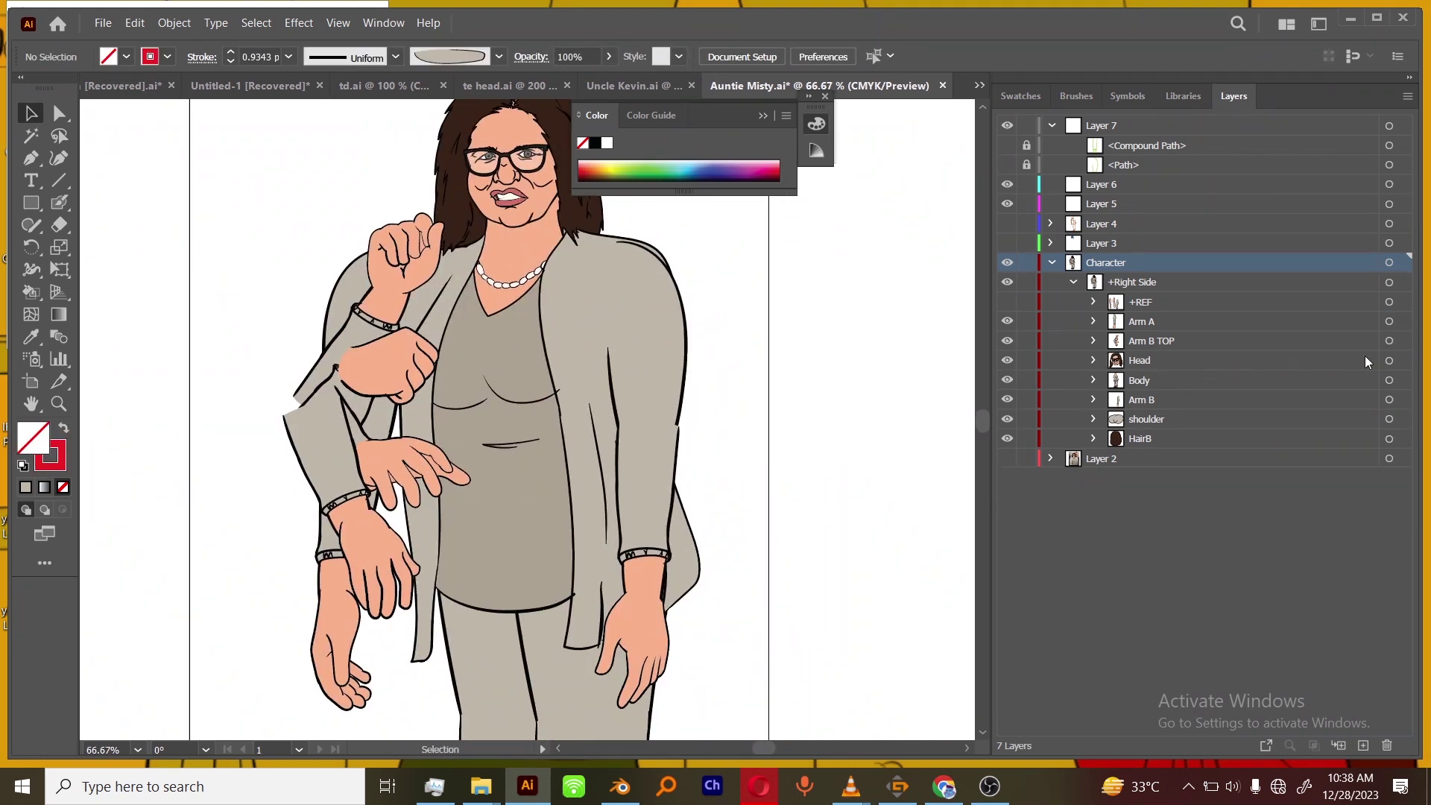
Hide arm poses 2, 3 and 4 in the Fight/happy group of Arm B TOP.
left_click(1388, 340)
left_click(1388, 400, "shift")
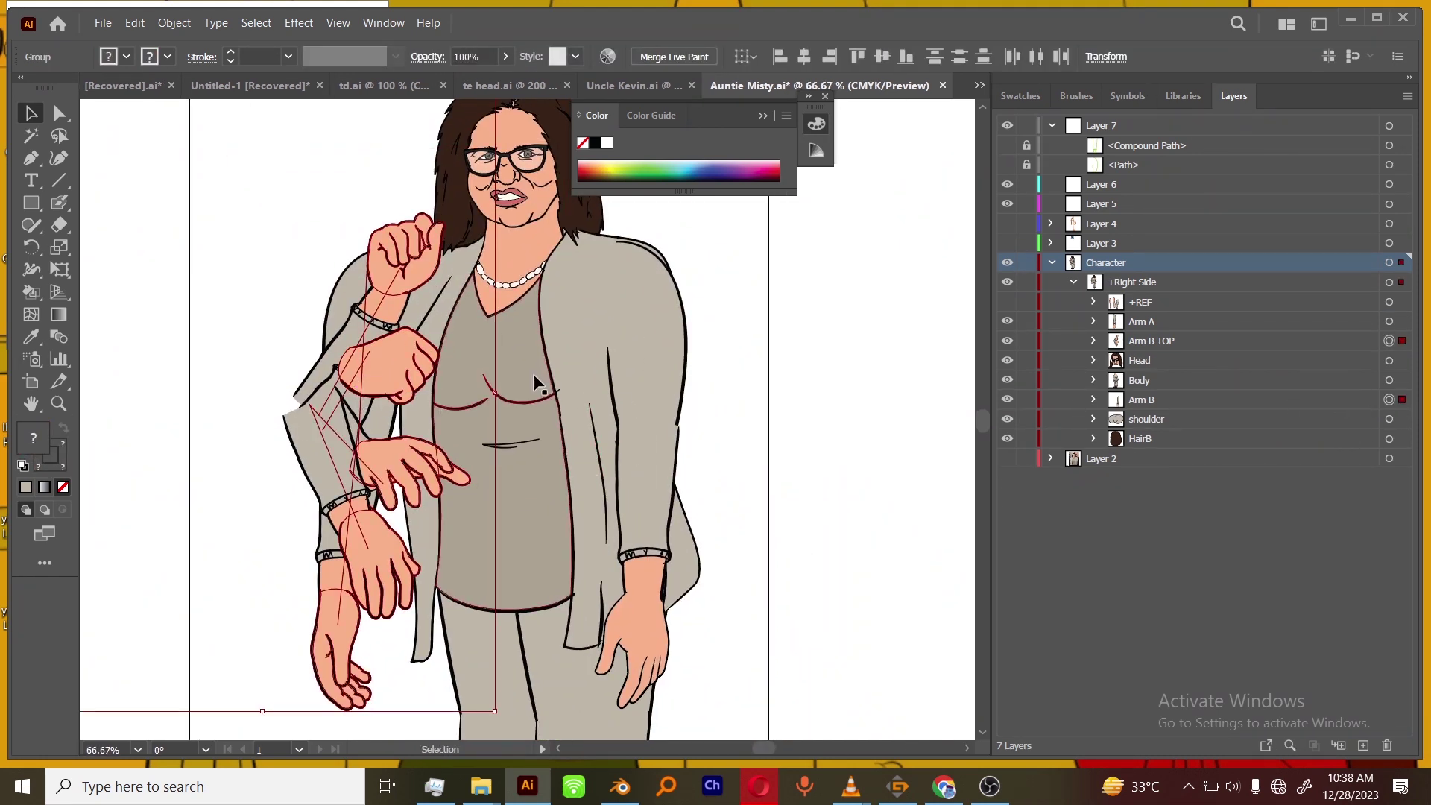
left_click(1115, 360)
left_click_drag(1007, 399, 1013, 448)
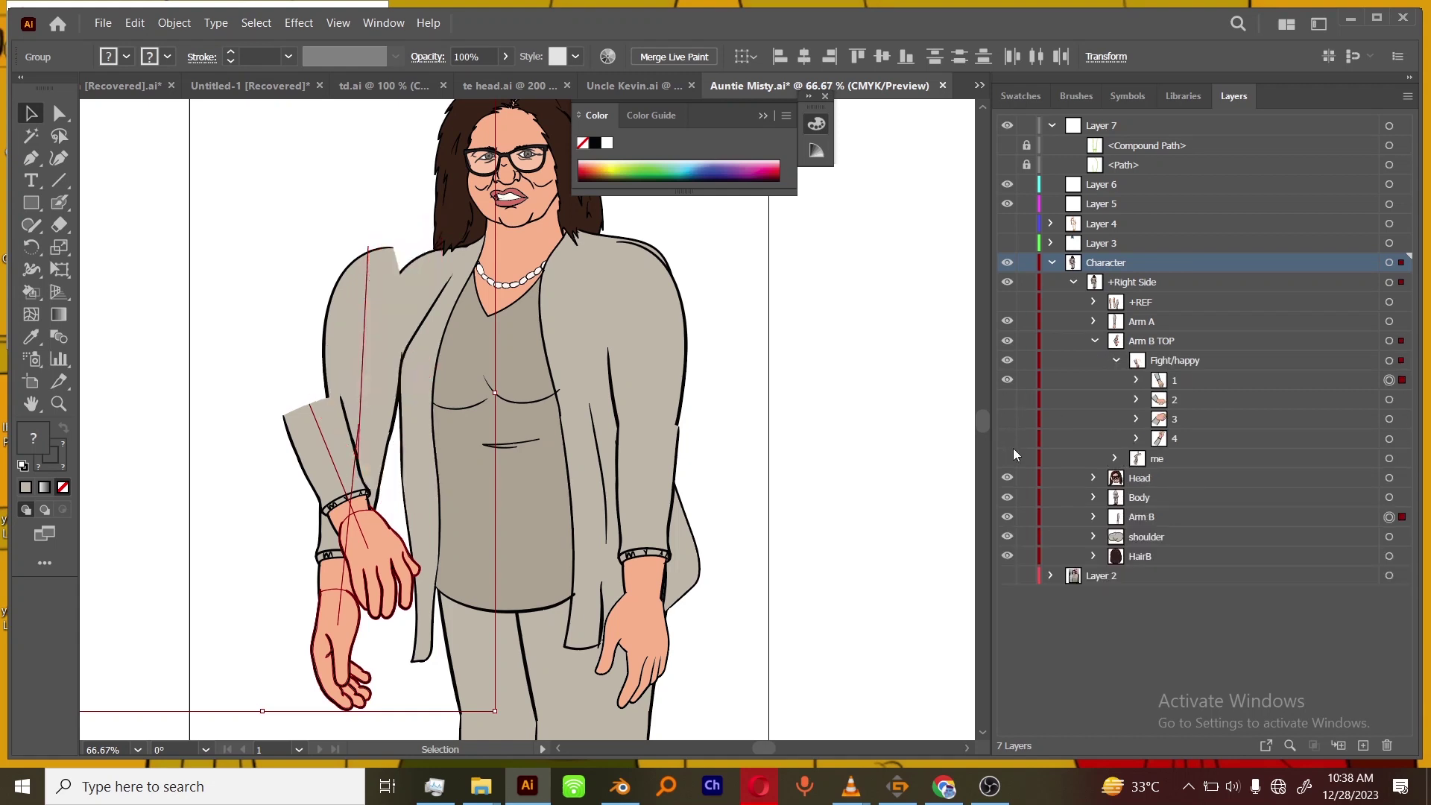
left_click(1094, 342)
Move Arm B TOP and Arm B together toward the body so the upper arm meets the jacket shoulder.
left_click(1388, 340)
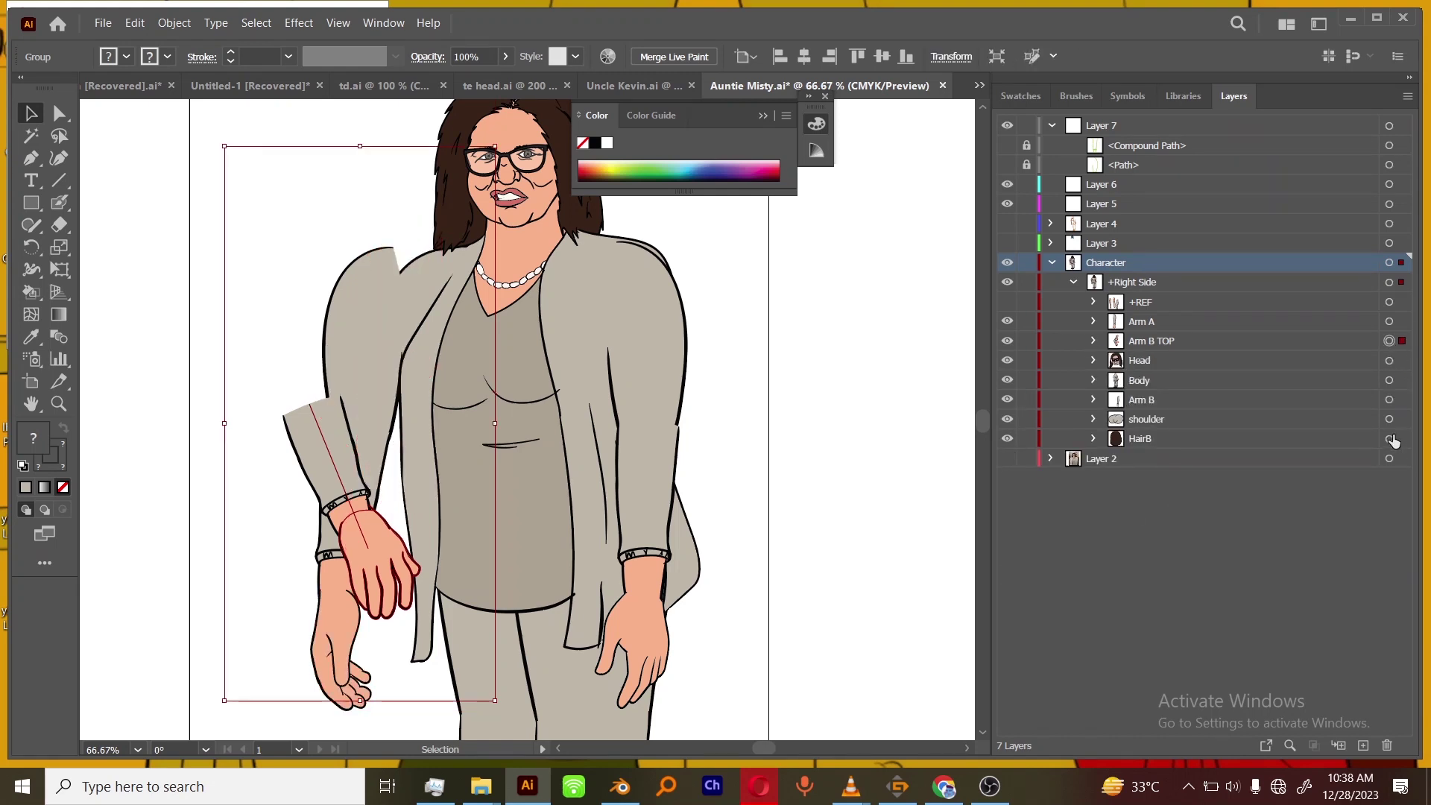
left_click(1389, 400, "shift")
left_click_drag(359, 400, 413, 397)
left_click(787, 438)
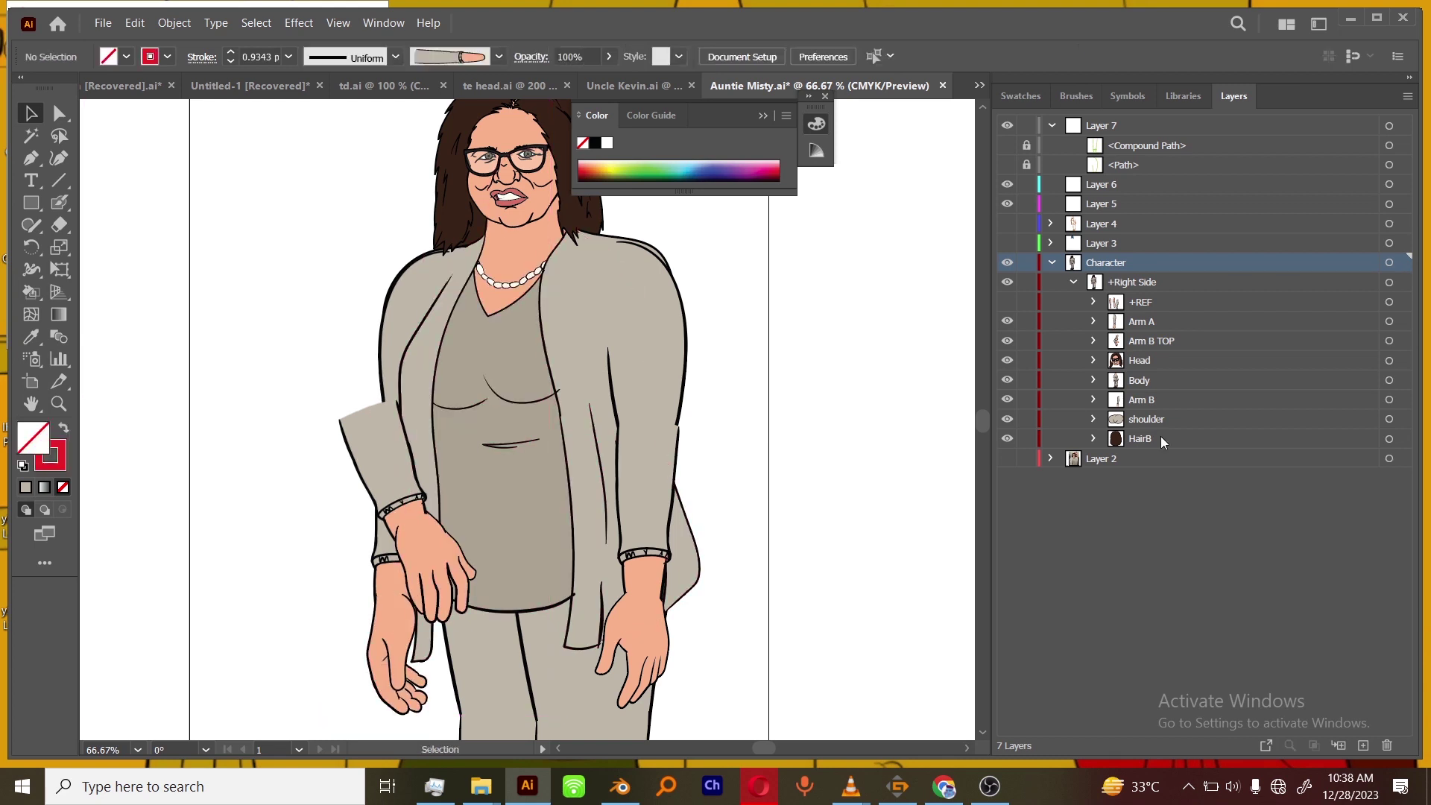
Isolate the shoulder group for editing.
left_click(1398, 421)
left_click(1144, 424)
left_click(1406, 96)
left_click(1278, 242)
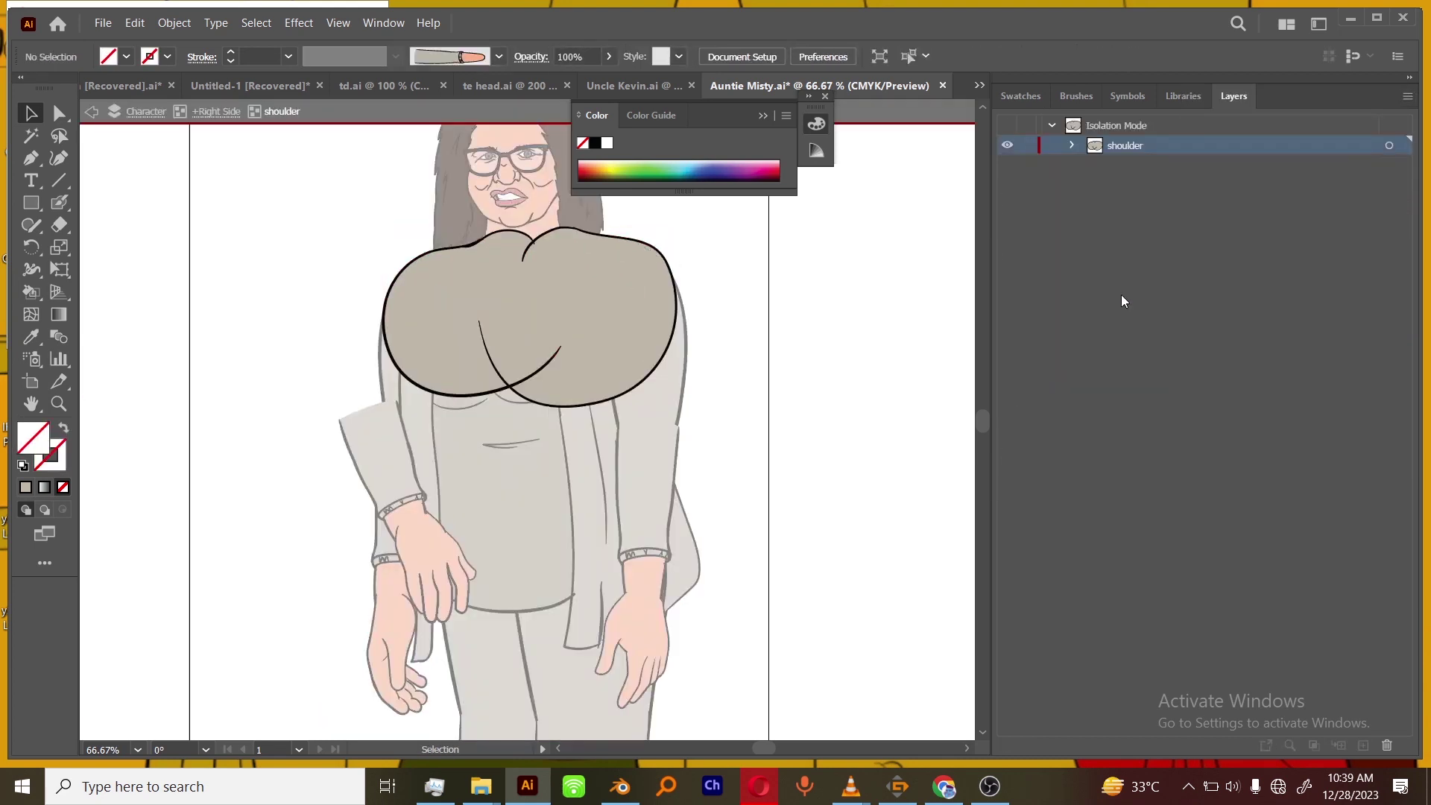
Use Puppet Warp on all the shoulder artwork to pull both outer edges inward, within the arm outlines.
key("ctrl+equal")
left_click_drag(776, 419, 763, 588)
key("ctrl+a")
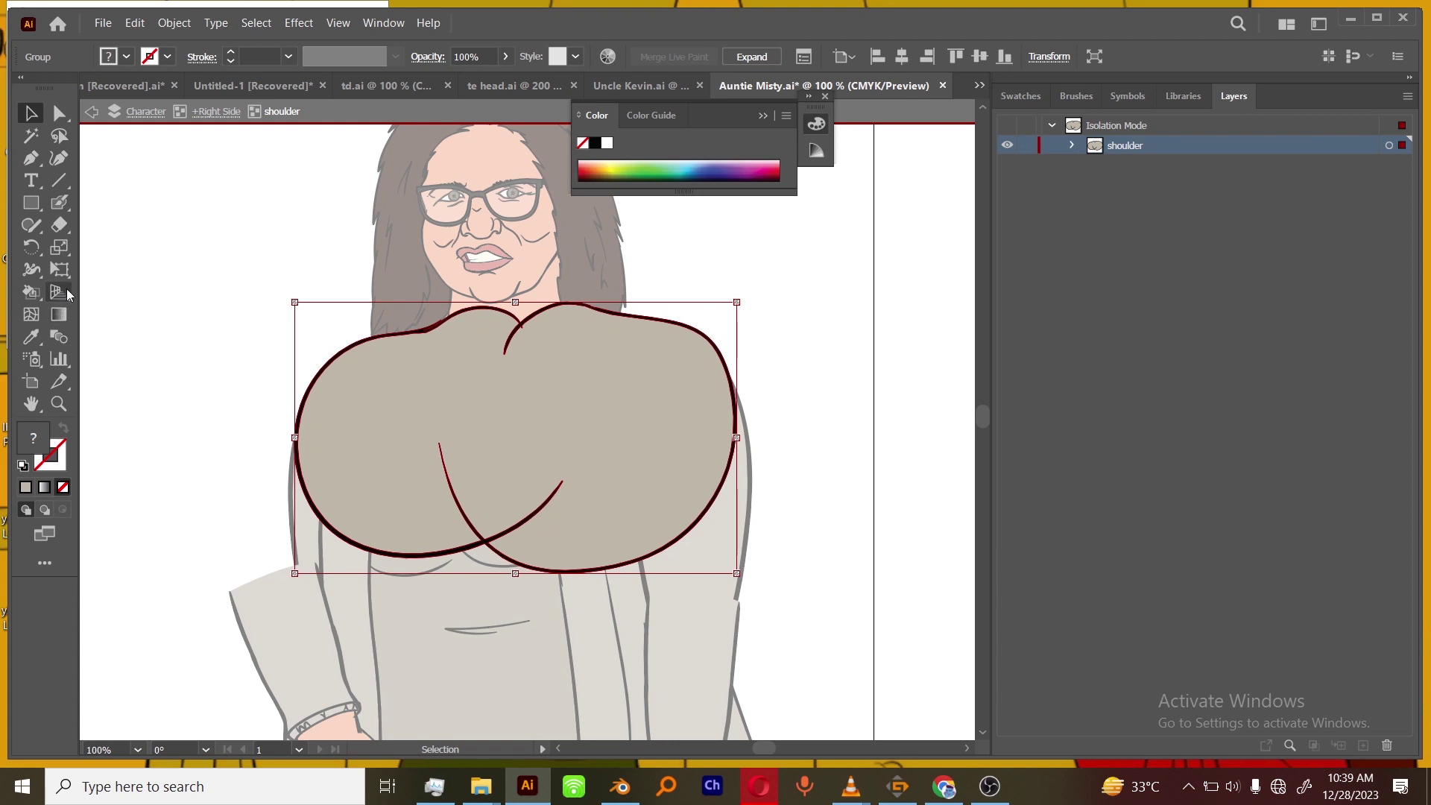
left_click_drag(60, 269, 112, 292)
left_click_drag(653, 364, 640, 367)
left_click_drag(719, 395, 707, 409)
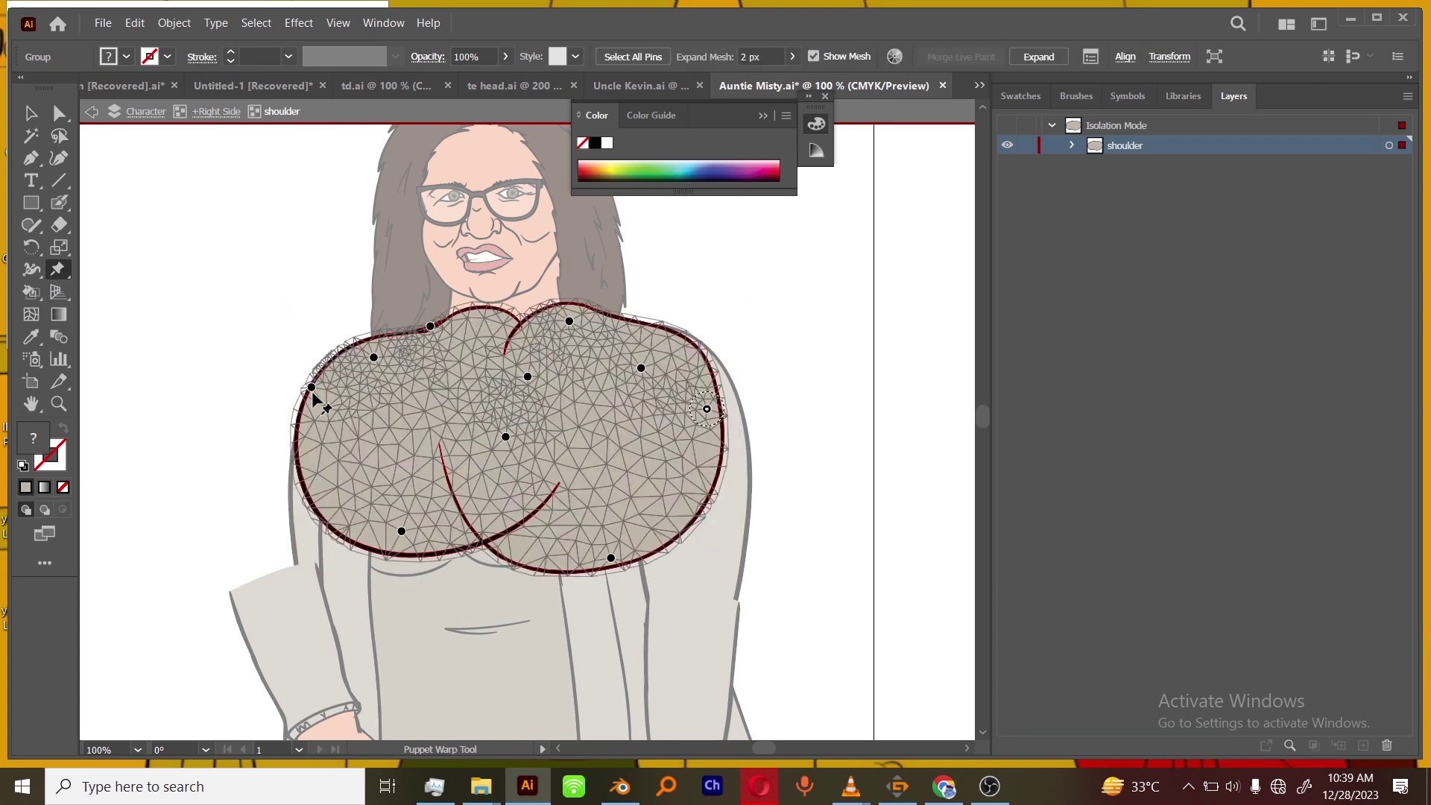
left_click_drag(312, 390, 319, 402)
left_click_drag(322, 478, 338, 497)
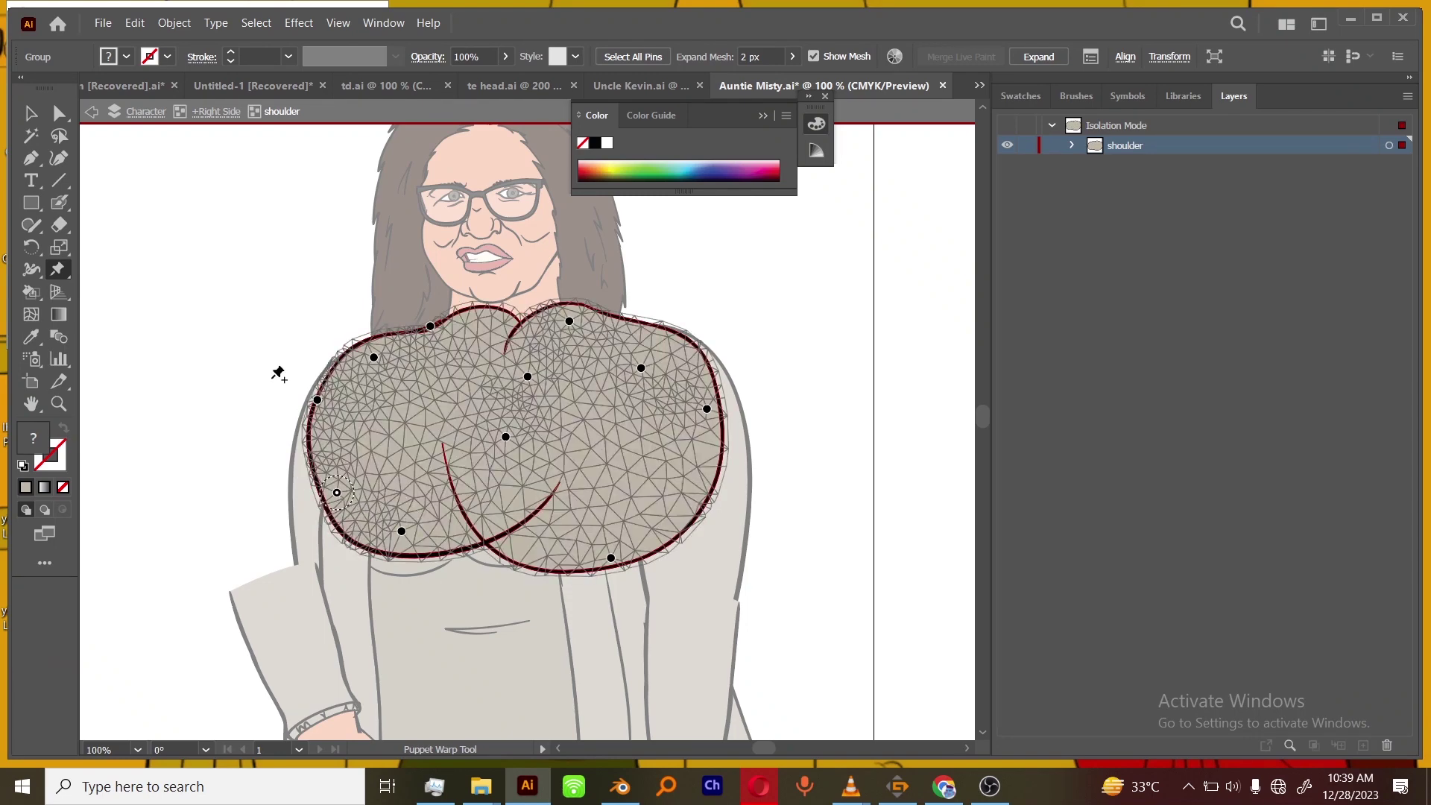
Leave isolation mode and save the document.
left_click(31, 113)
double_click(870, 488)
key("ctrl+minus")
key("ctrl+minus")
key("space")
left_click_drag(805, 553, 784, 516)
key("ctrl+plus")
key("ctrl+plus")
key("ctrl+plus")
key("ctrl+s")
Examine the full figure from head to legs and the face in close-up.
key("ctrl+minus")
key("ctrl+minus")
key("space")
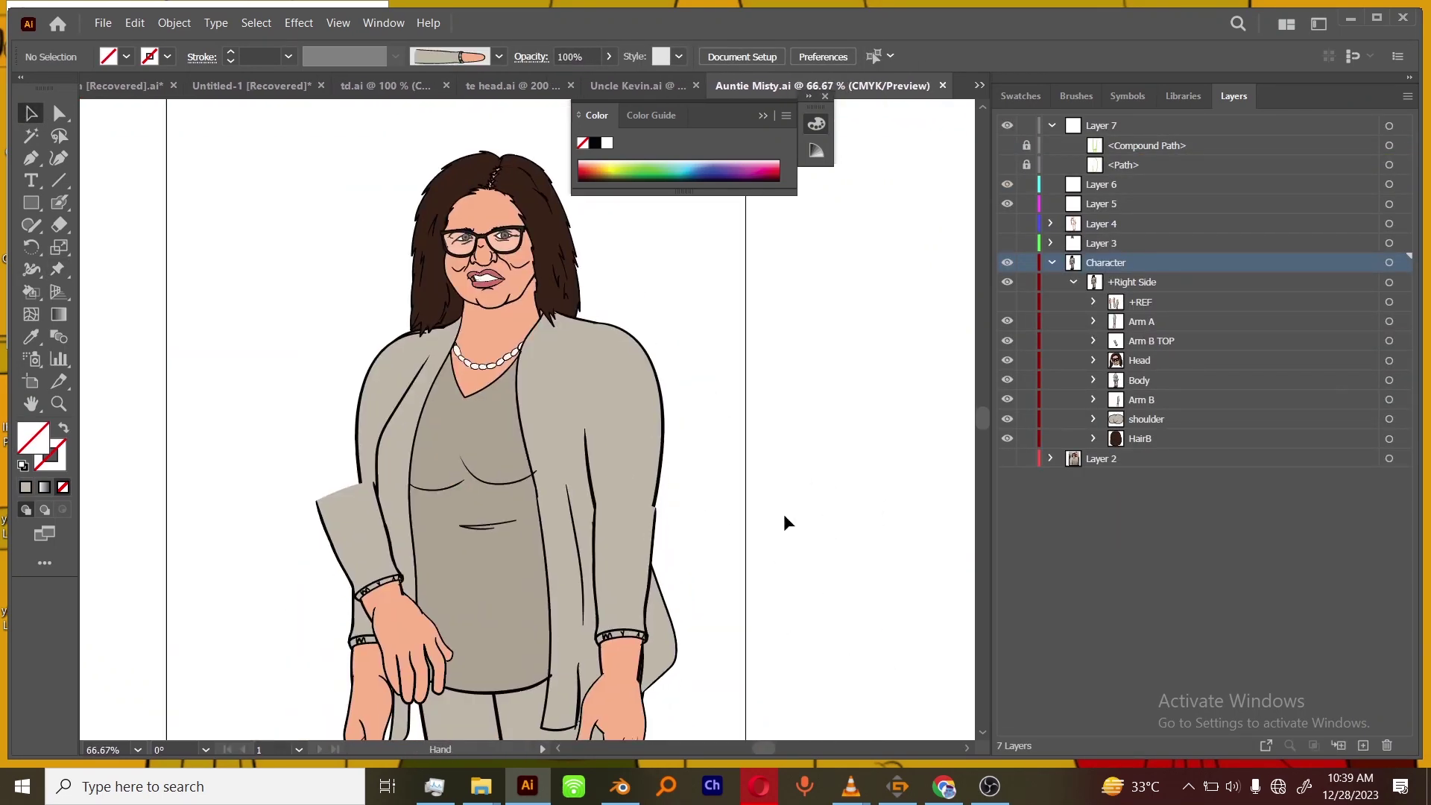
key("ctrl+minus")
left_click_drag(767, 716, 772, 484)
left_click_drag(779, 376, 793, 538)
key("ctrl+plus")
key("ctrl+plus")
key("ctrl+plus")
key("ctrl+plus")
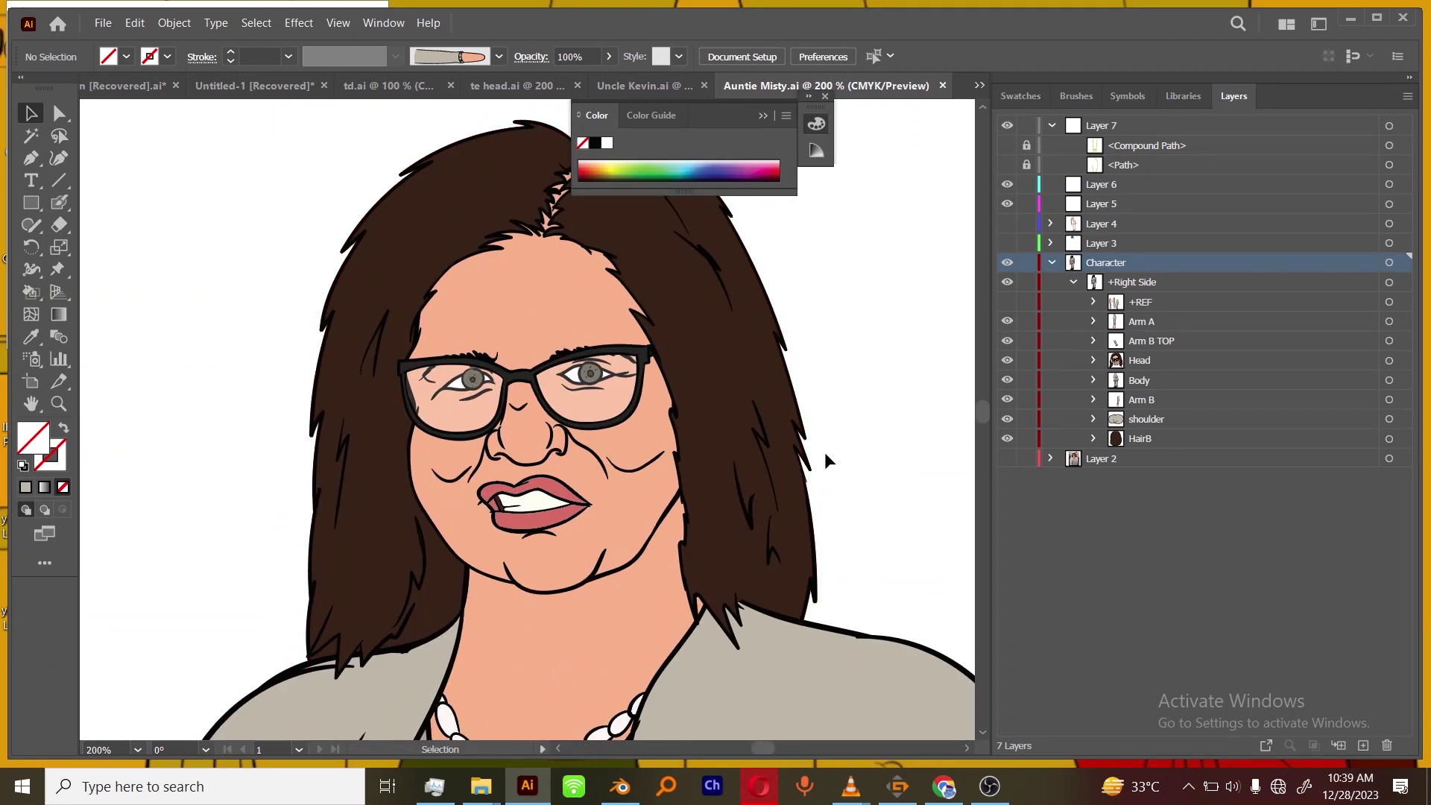
Compare the drawn face with the reference photo by showing Layer 2, and hide the photo again.
left_click(1073, 282)
left_click(1007, 302)
key("ctrl+minus")
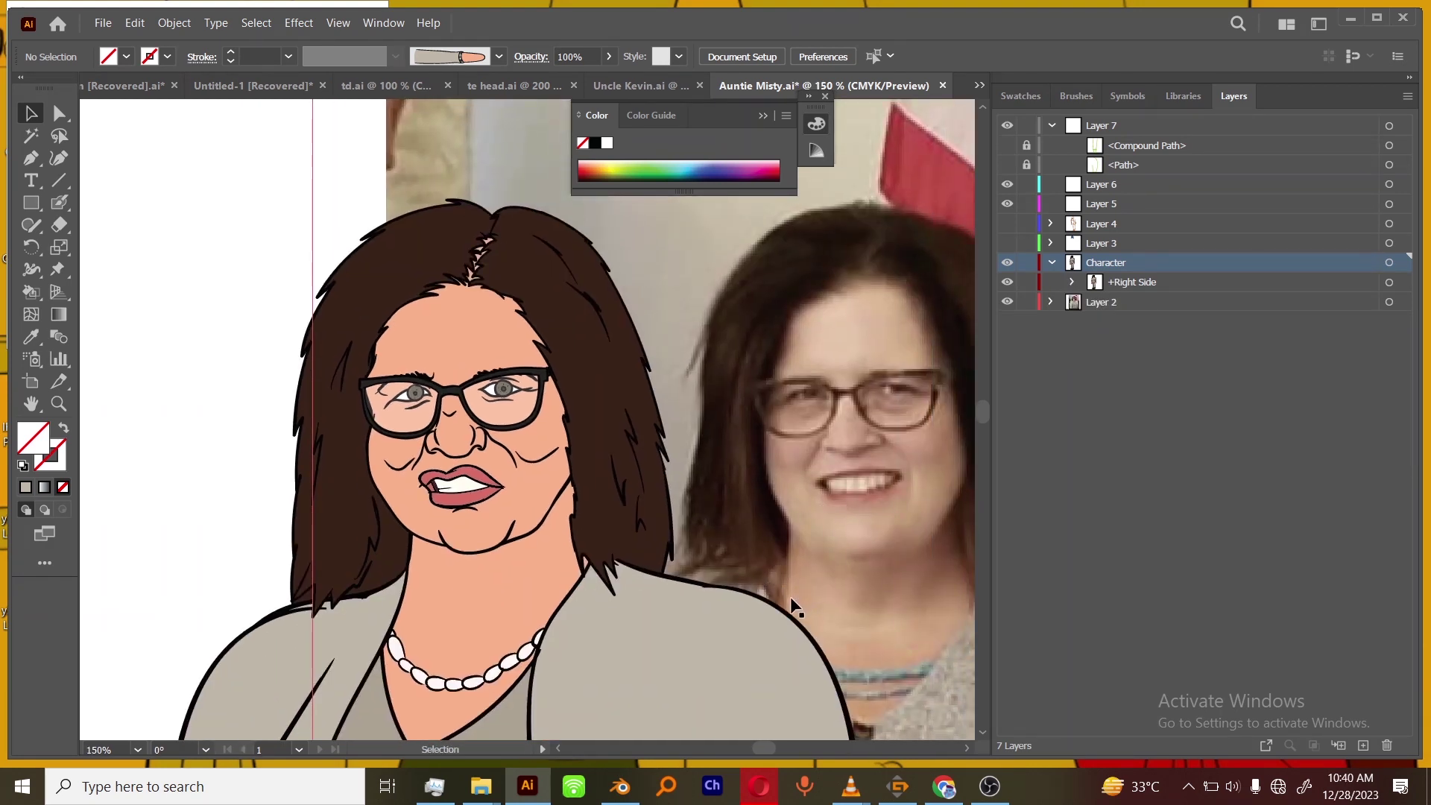
left_click(1007, 302)
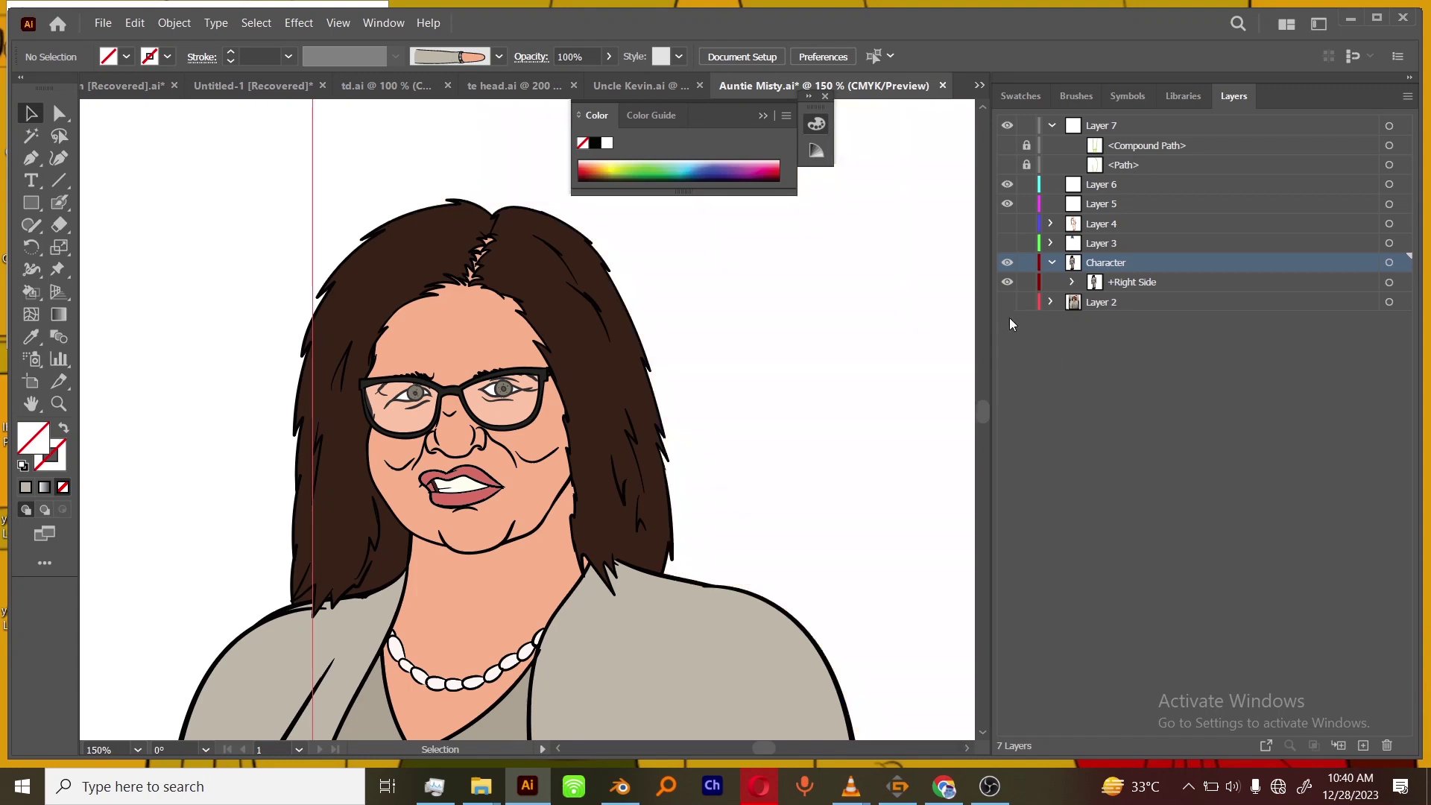
left_click(1007, 302)
left_click_drag(840, 528, 800, 540)
left_click_drag(822, 565, 740, 579)
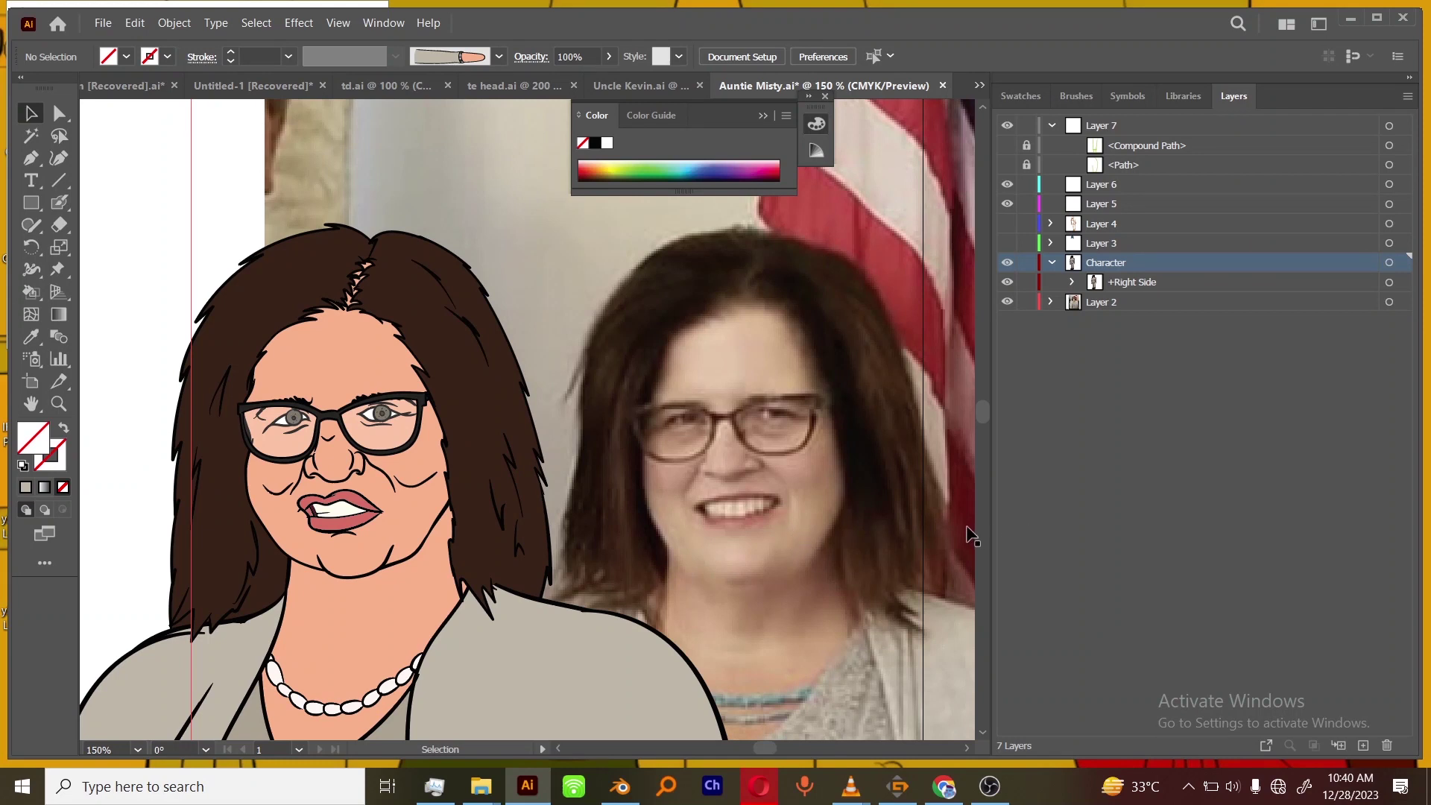
left_click(1007, 302)
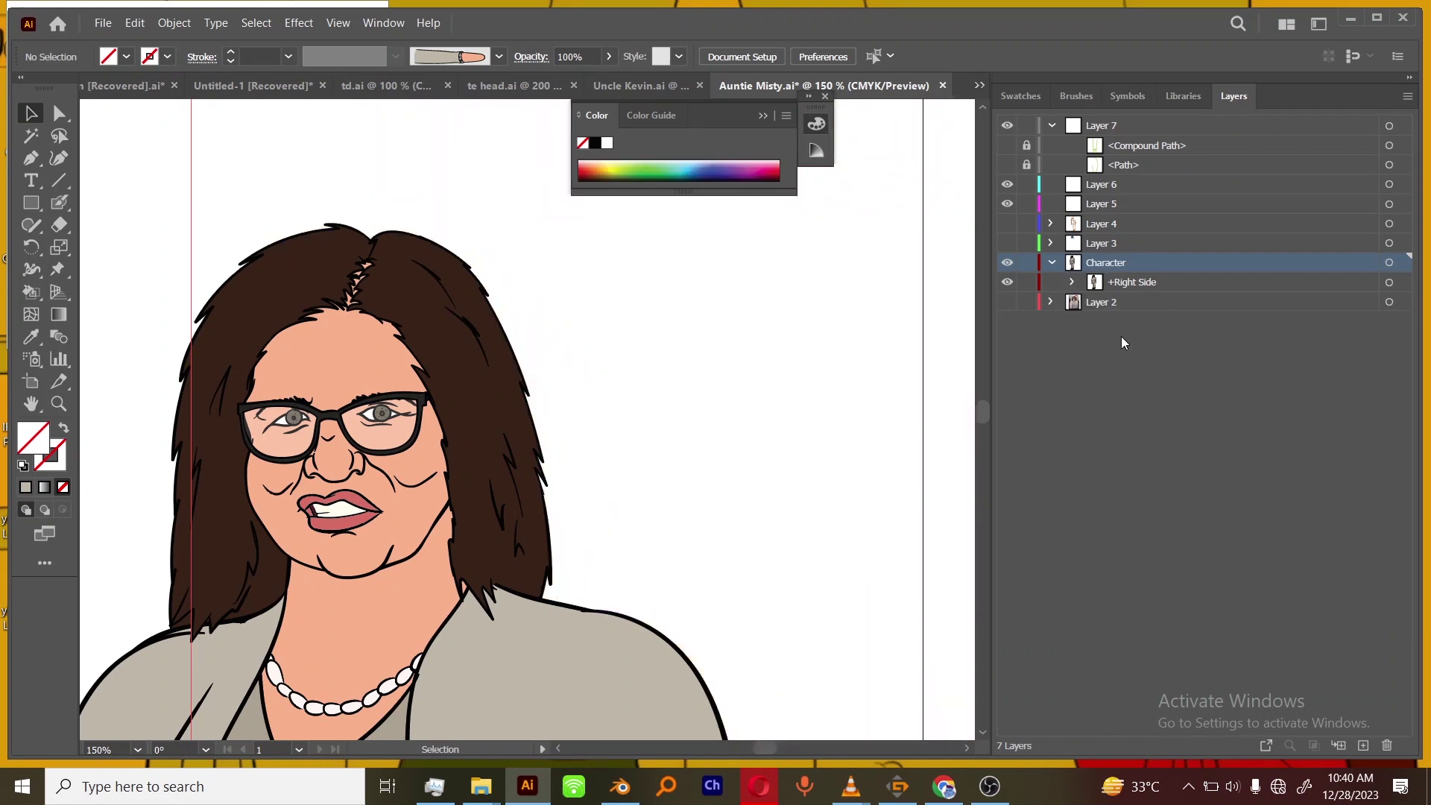
Delete Layers 3 to 7 together with their artwork.
left_click(1103, 301)
left_click(1106, 245)
left_click(1101, 126, "shift")
left_click(1388, 746)
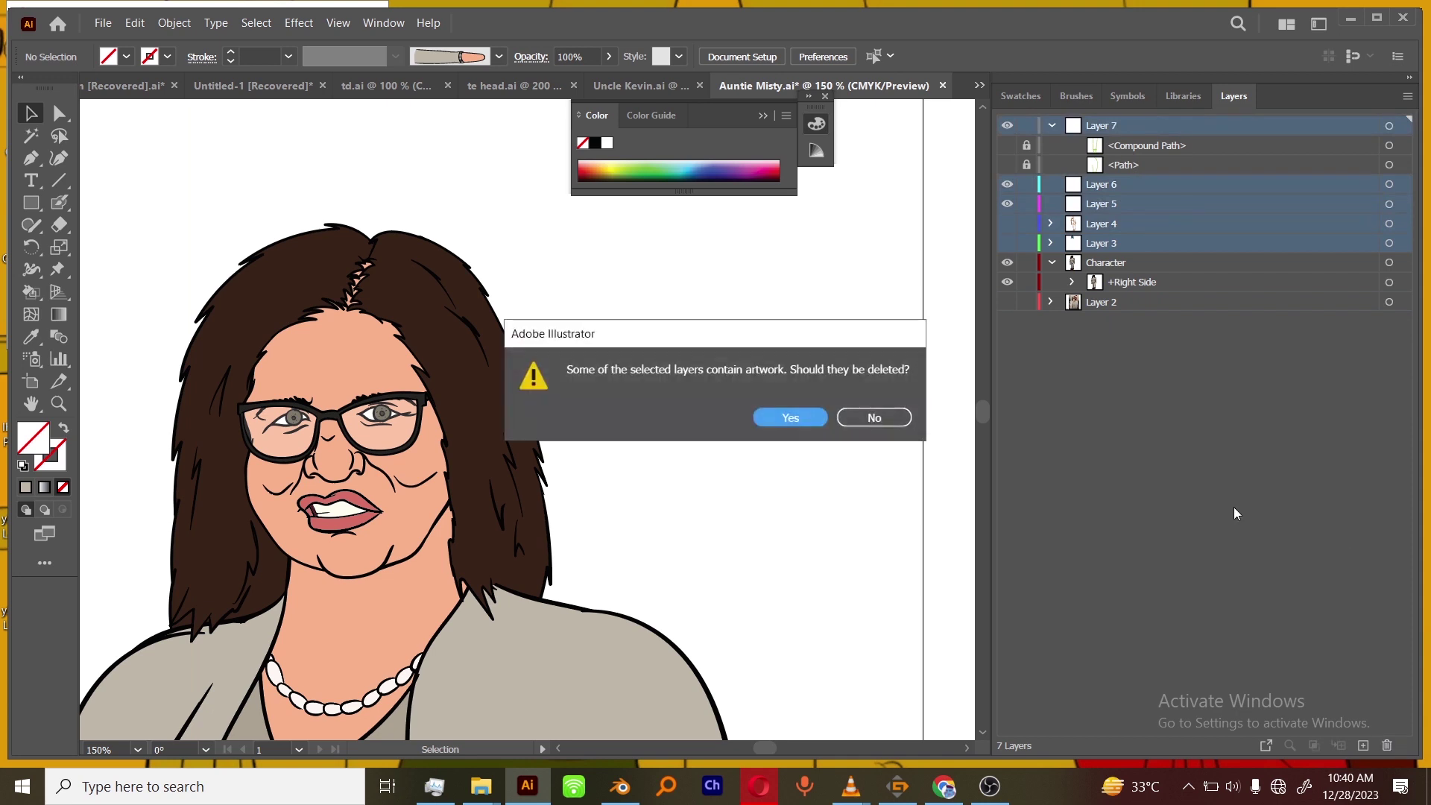
left_click(788, 418)
Try deleting Layer 2 with its reference photo and saving the document, and undo the layer deletion.
left_click(1102, 165)
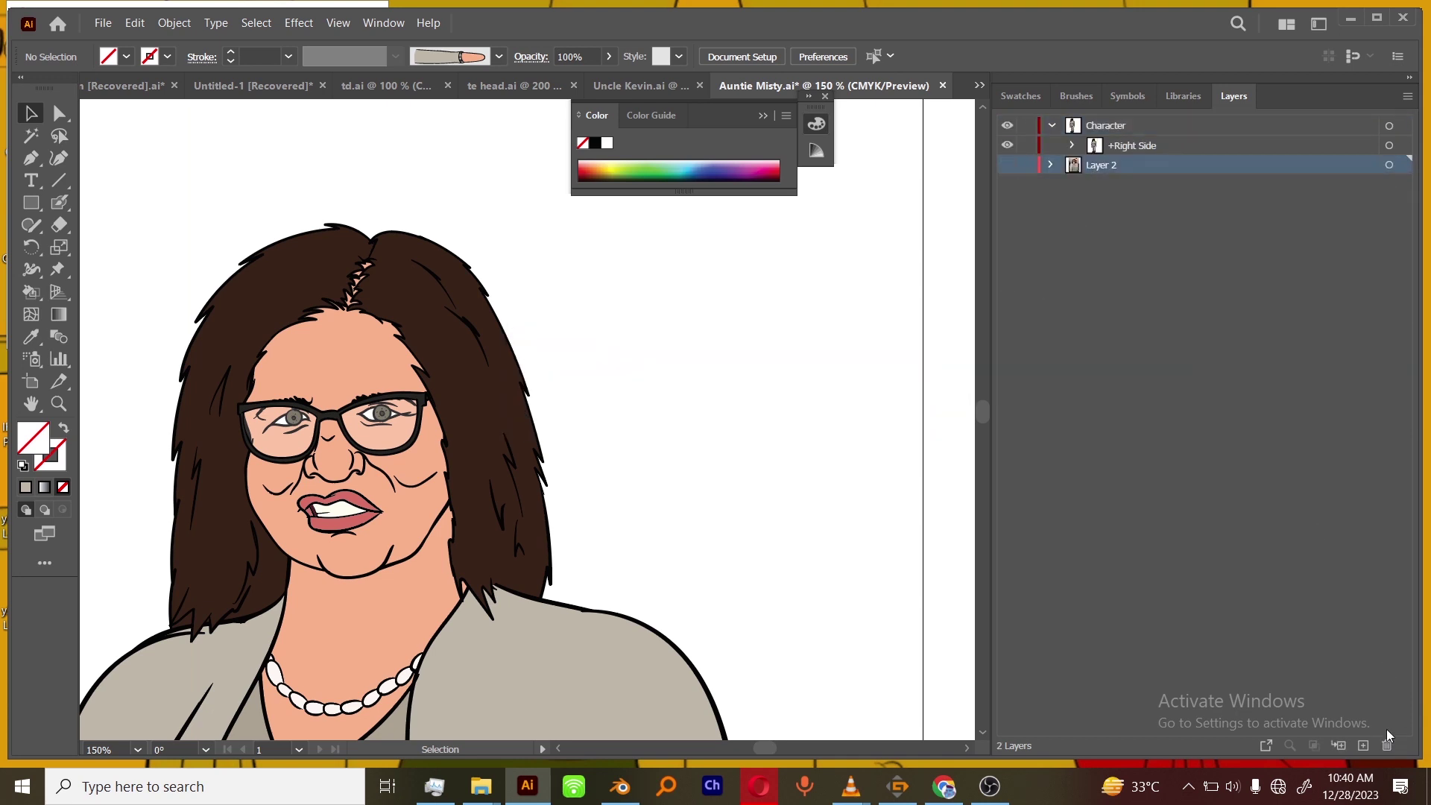
left_click(1388, 745)
left_click(769, 416)
key("ctrl+s")
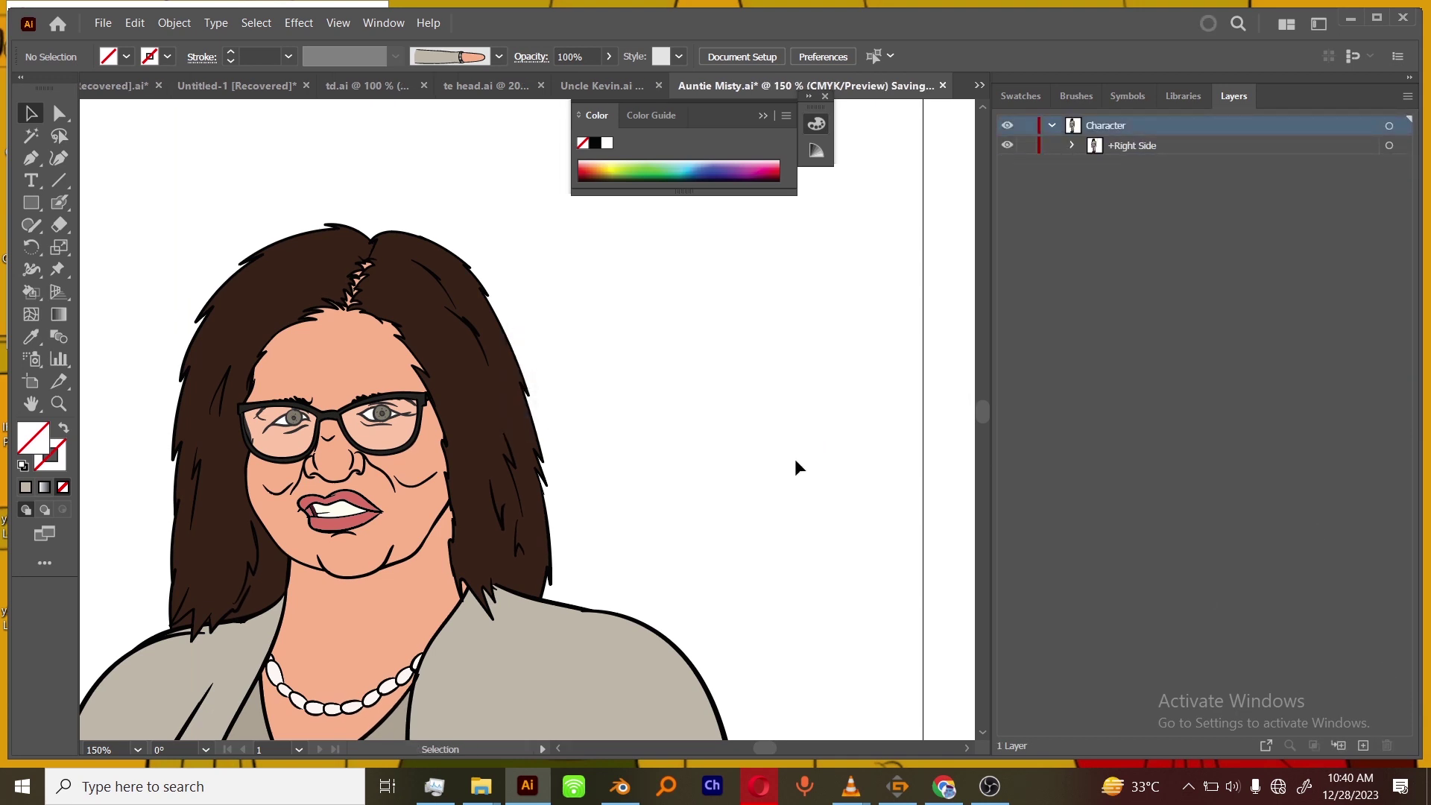
key("ctrl+z")
Switch to Adobe Character Animator and select the sky2 puppet track in the timeline.
left_click(1349, 18)
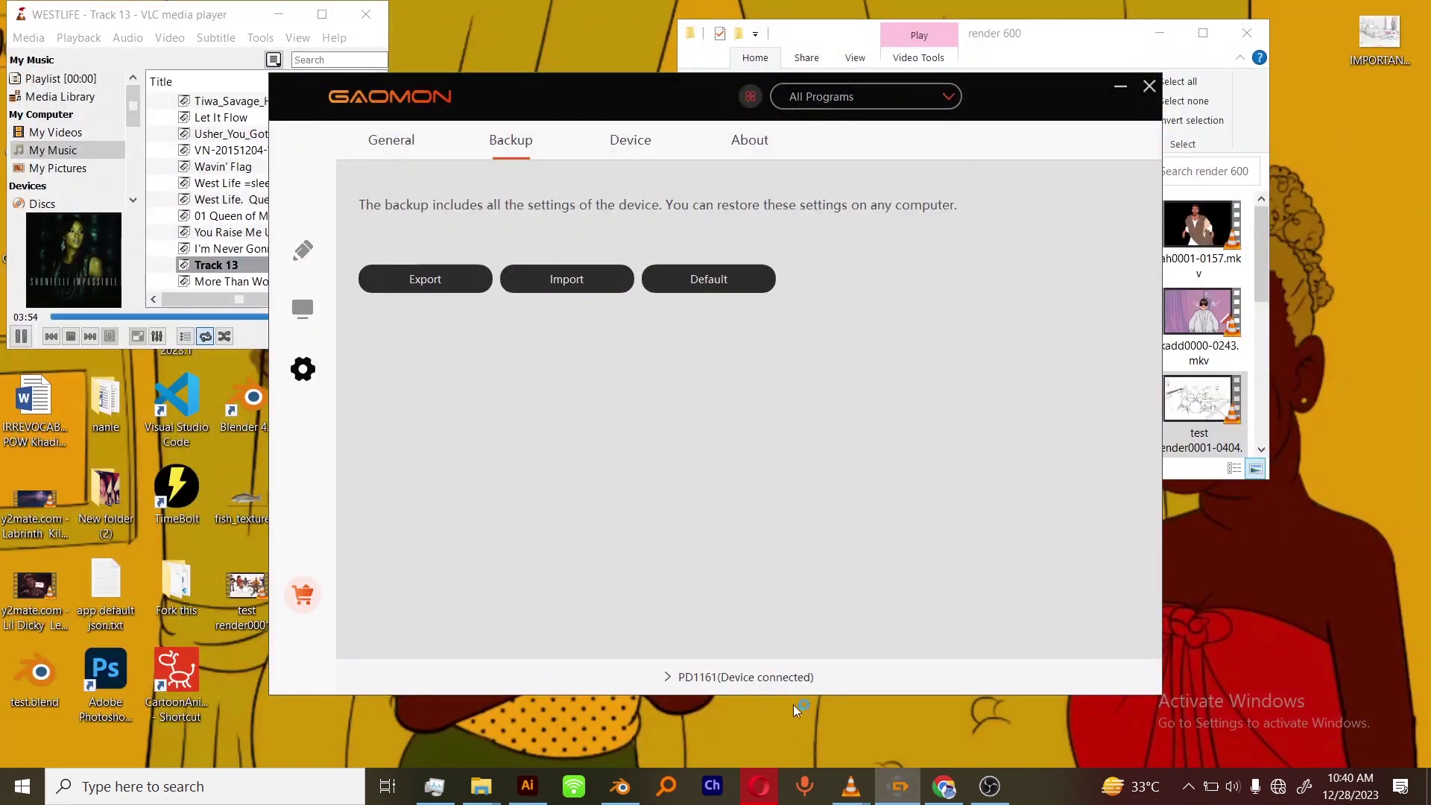
key("alt+Tab")
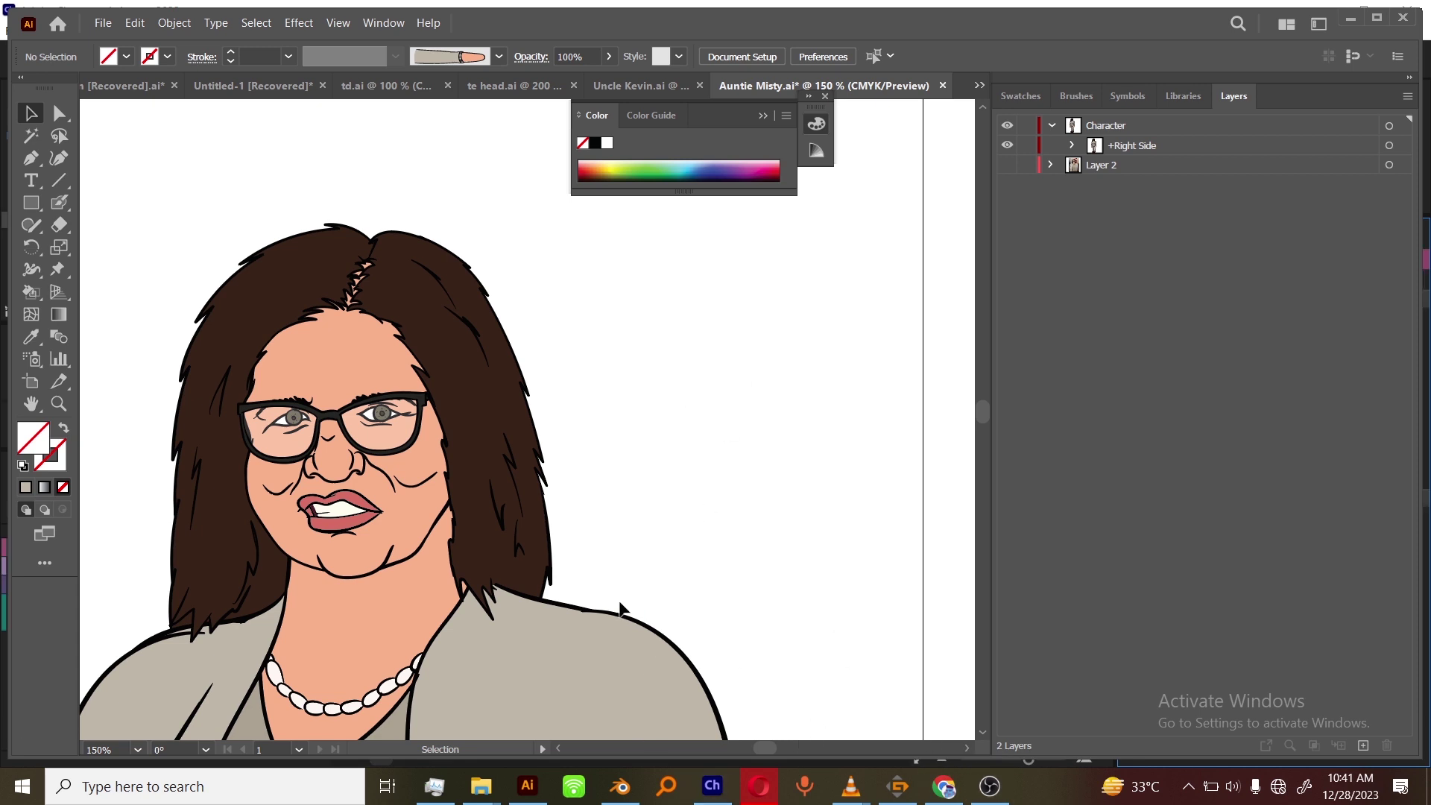
left_click(711, 786)
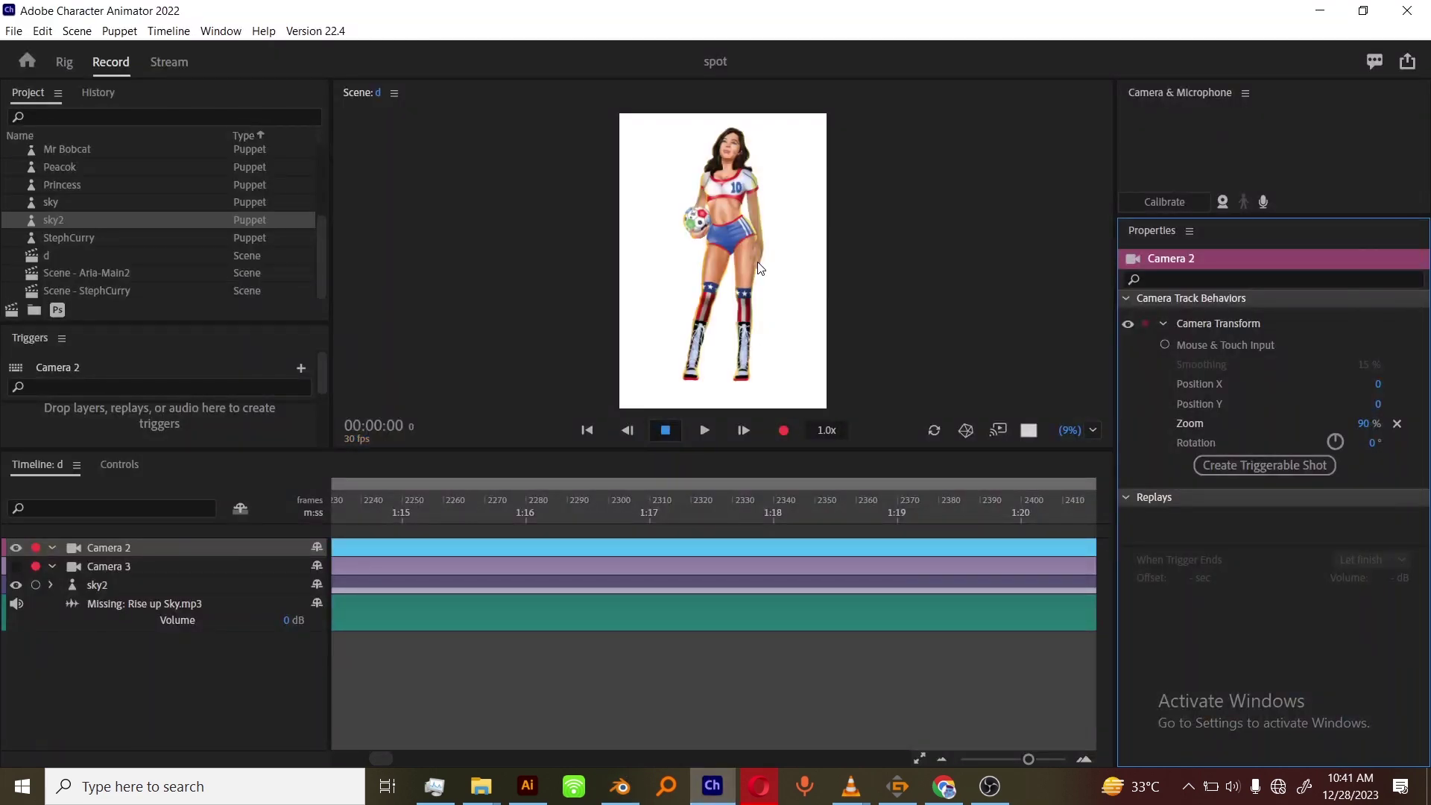
key("grave")
key("grave")
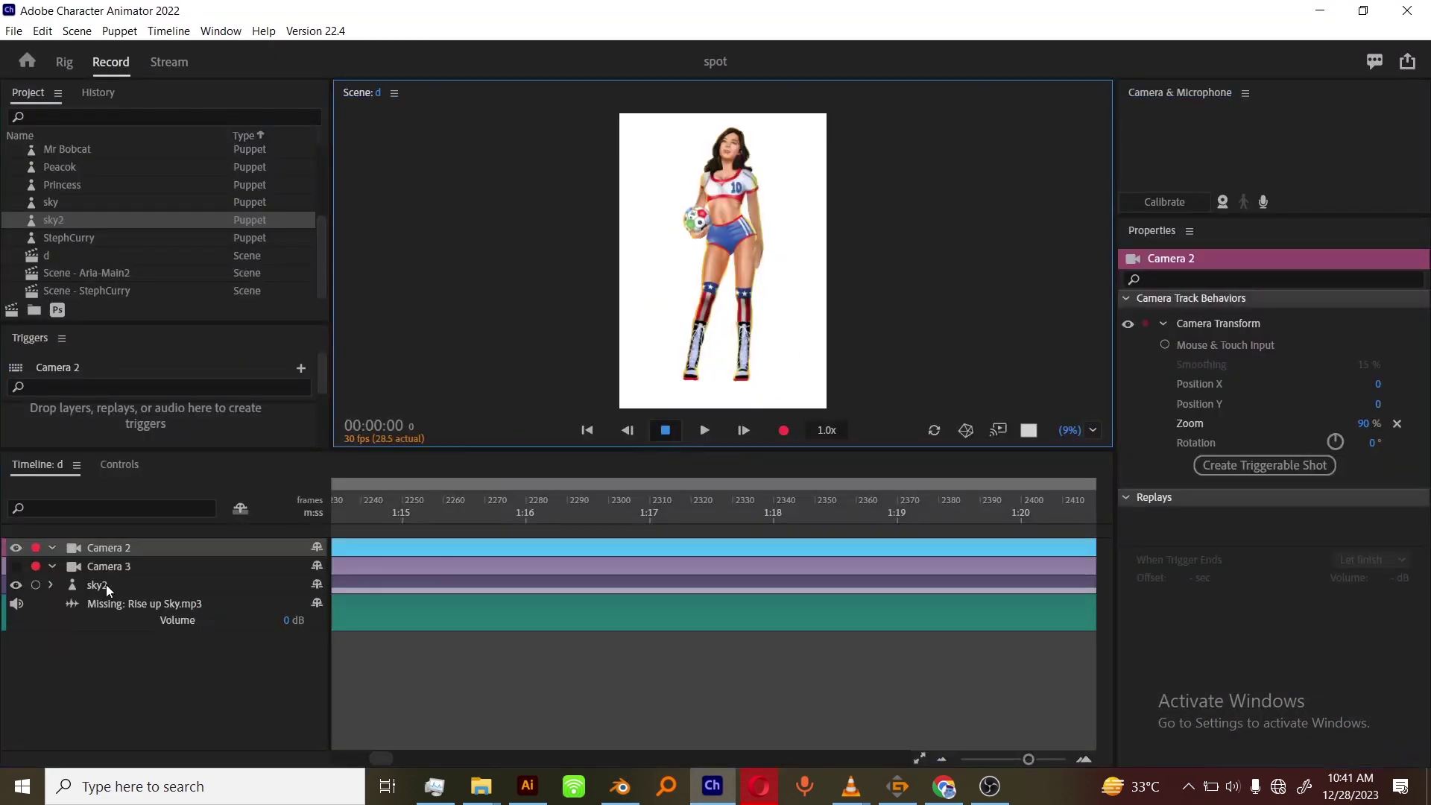
left_click(105, 586)
Open the recent project "for sale".
left_click(15, 32)
mouse_move(112, 88)
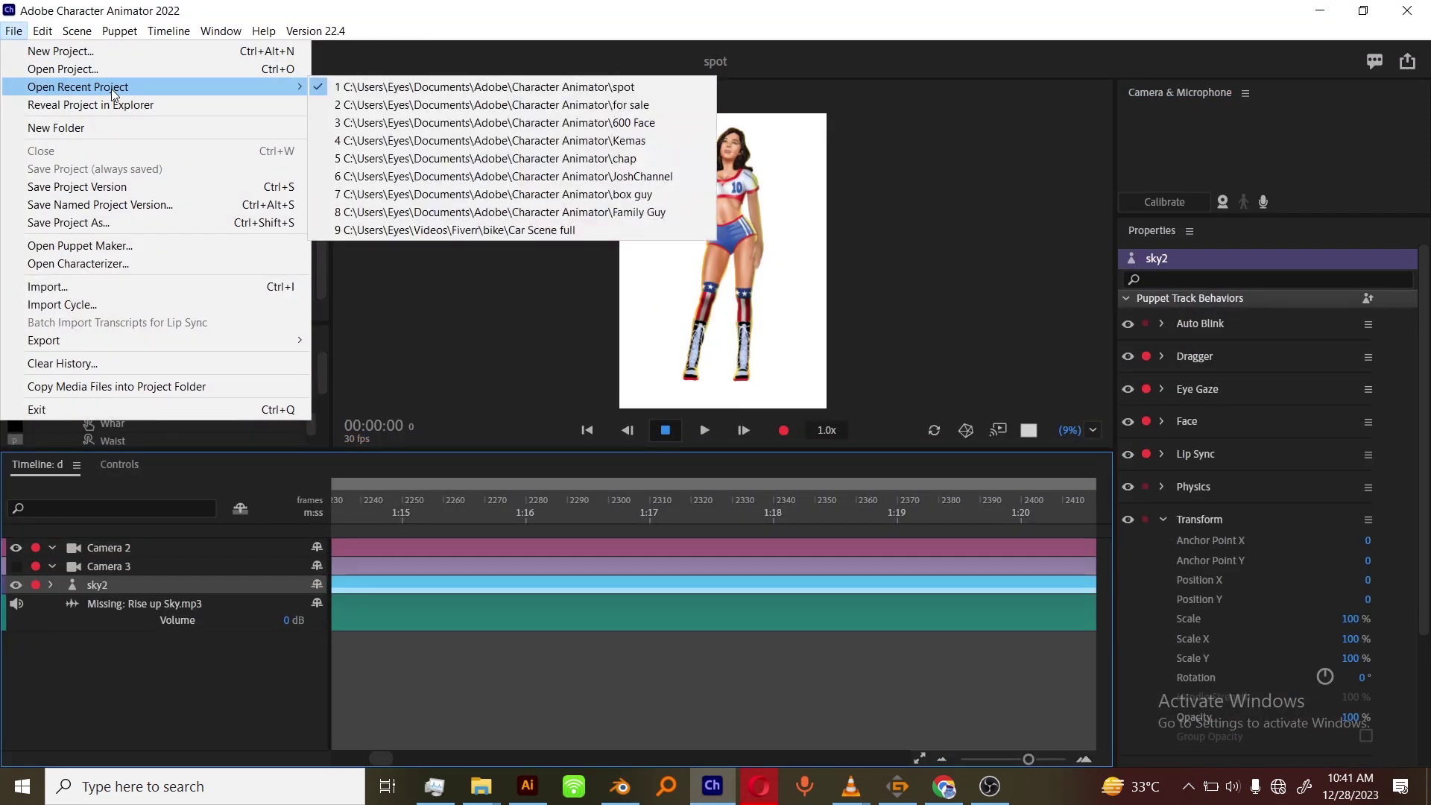
left_click(443, 110)
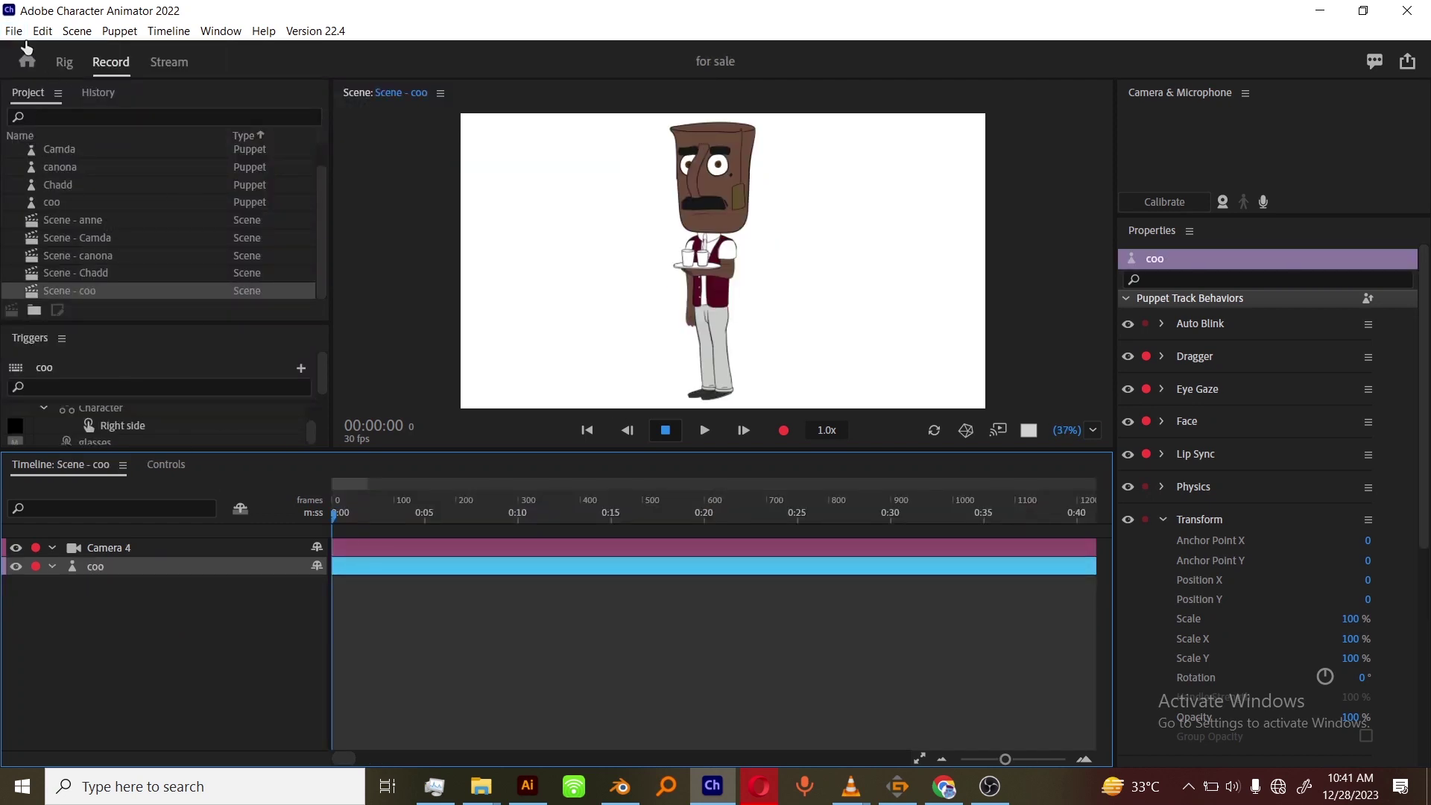
Open the recent project "chap".
left_click(14, 32)
mouse_move(112, 88)
left_click(458, 158)
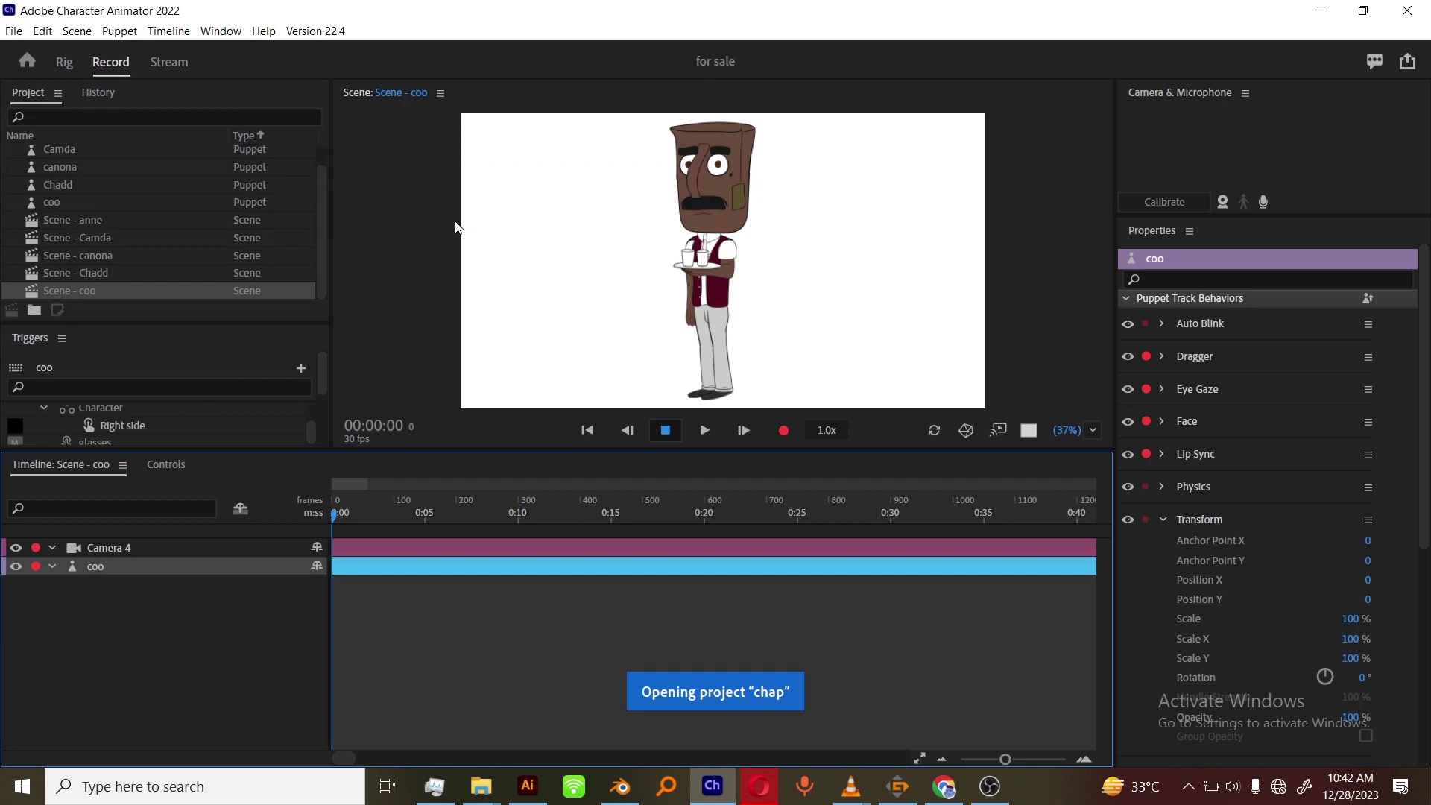
Open Scene 1 and Scene 2 of the project to check which puppets they contain.
scroll(122, 265, "down", 10)
left_click(58, 258)
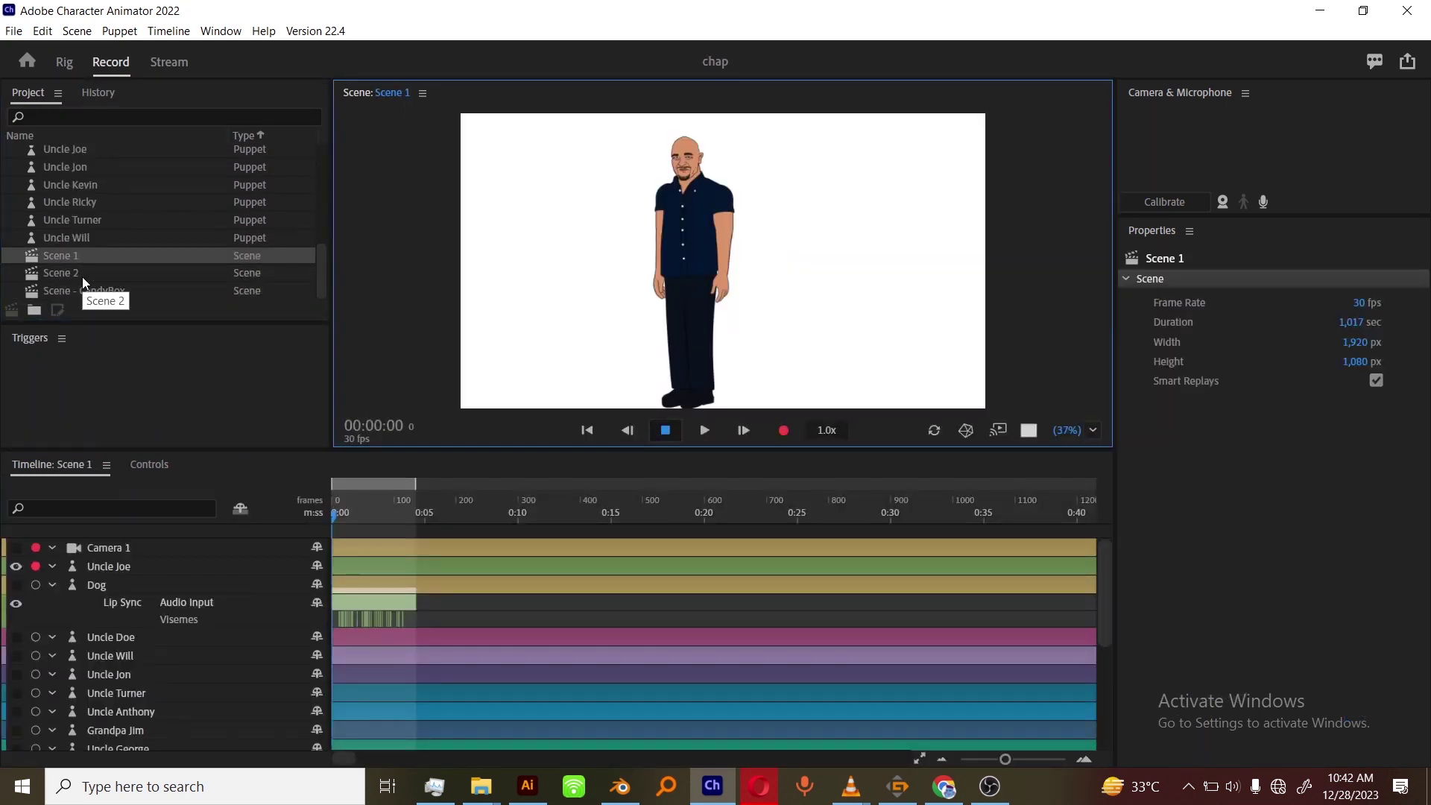
double_click(82, 276)
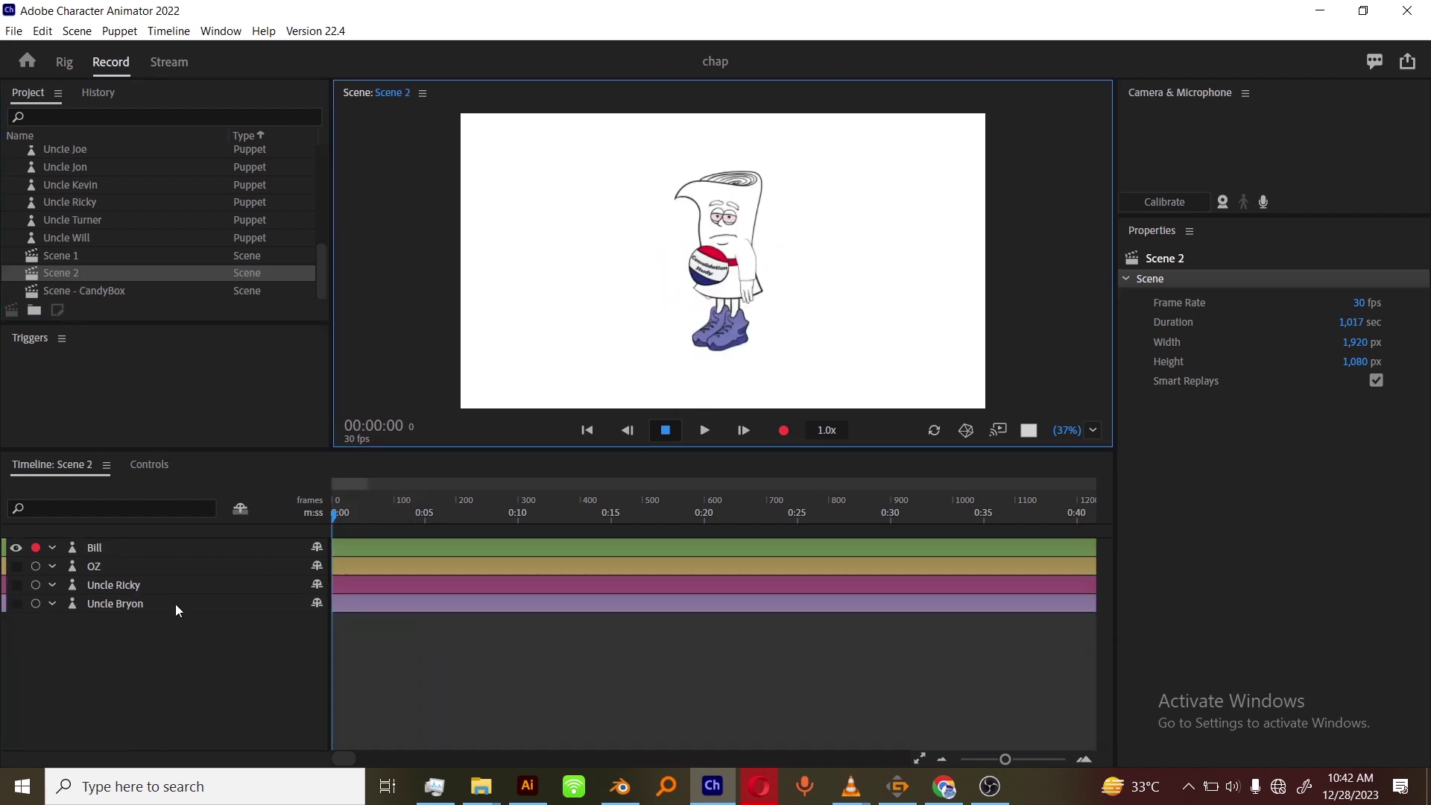
scroll(135, 225, "up", 6)
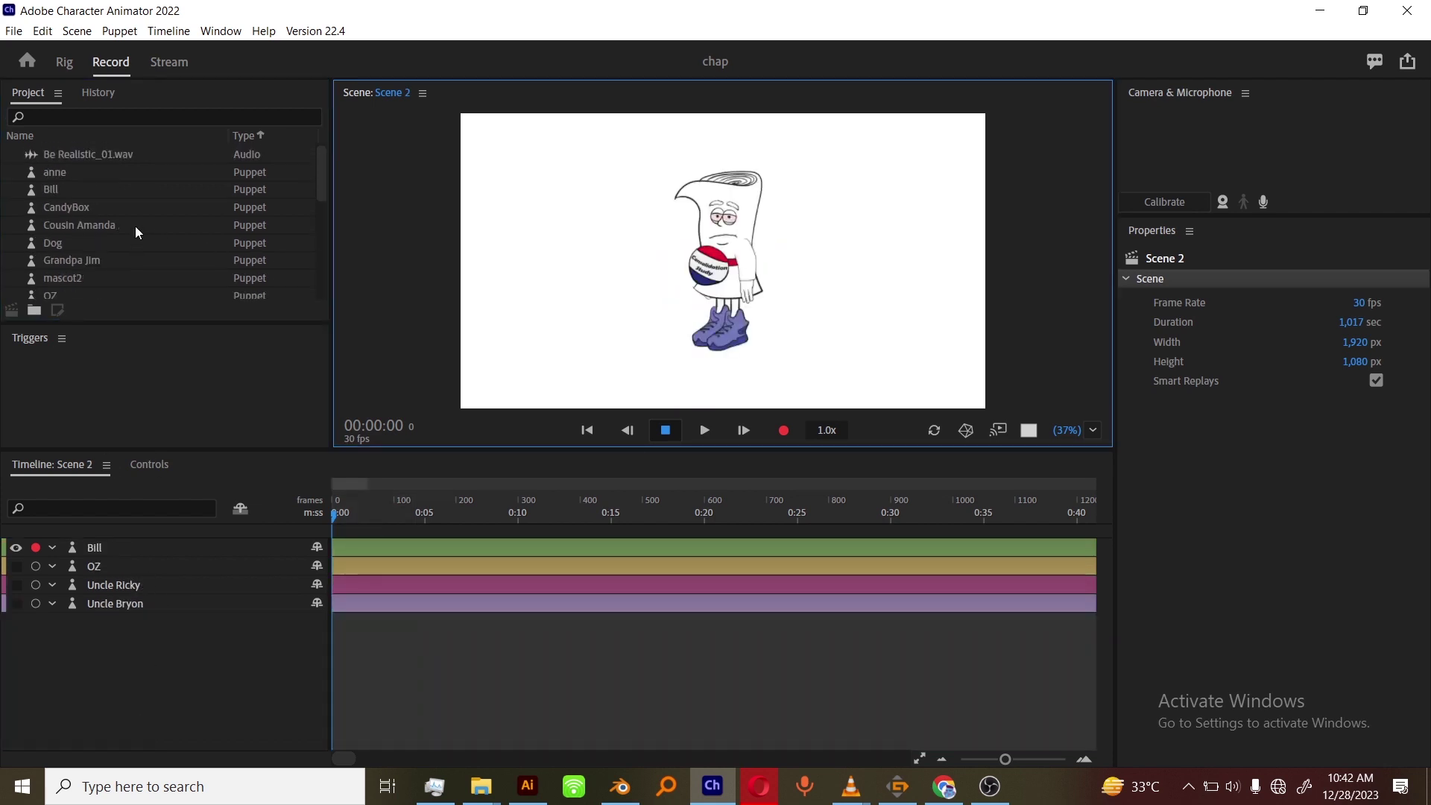
Import the Mayor Tittlesworth puppet file from File Explorer, add that puppet to Scene 2, and hide the Bill track.
scroll(135, 227, "down", 6)
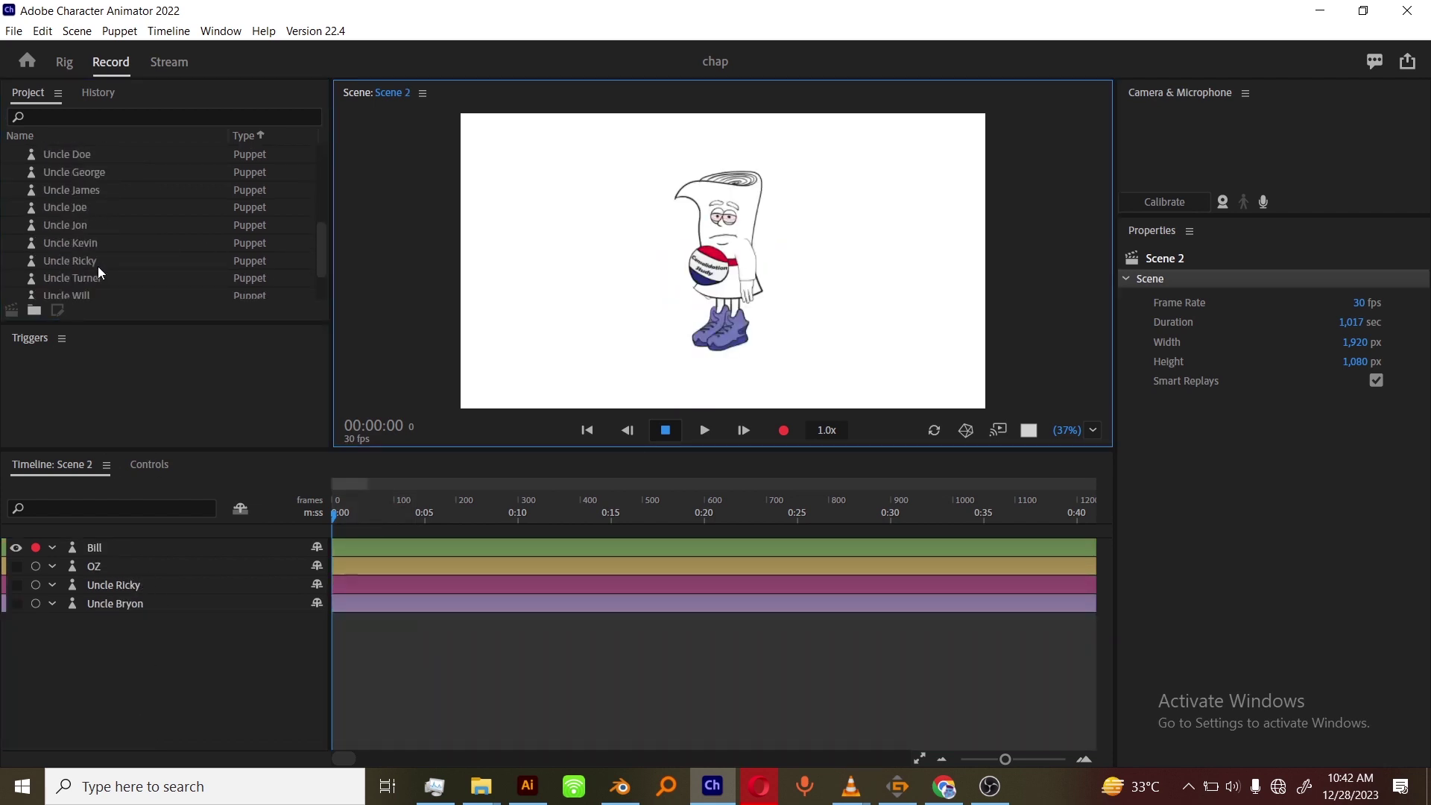
scroll(97, 266, "up", 3)
scroll(97, 261, "down", 4)
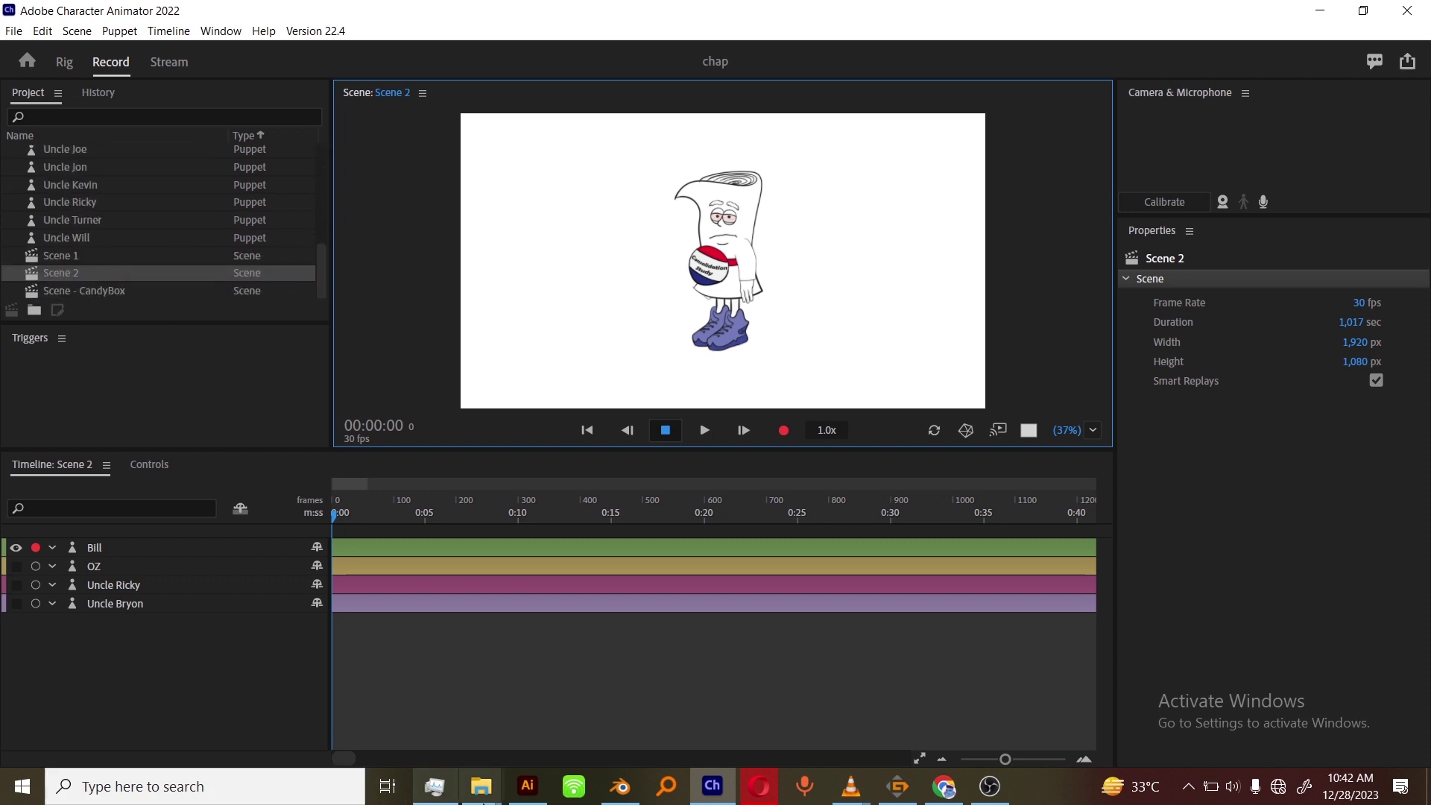
mouse_move(481, 786)
left_click(337, 708)
left_click_drag(718, 575, 225, 228)
left_click(539, 21)
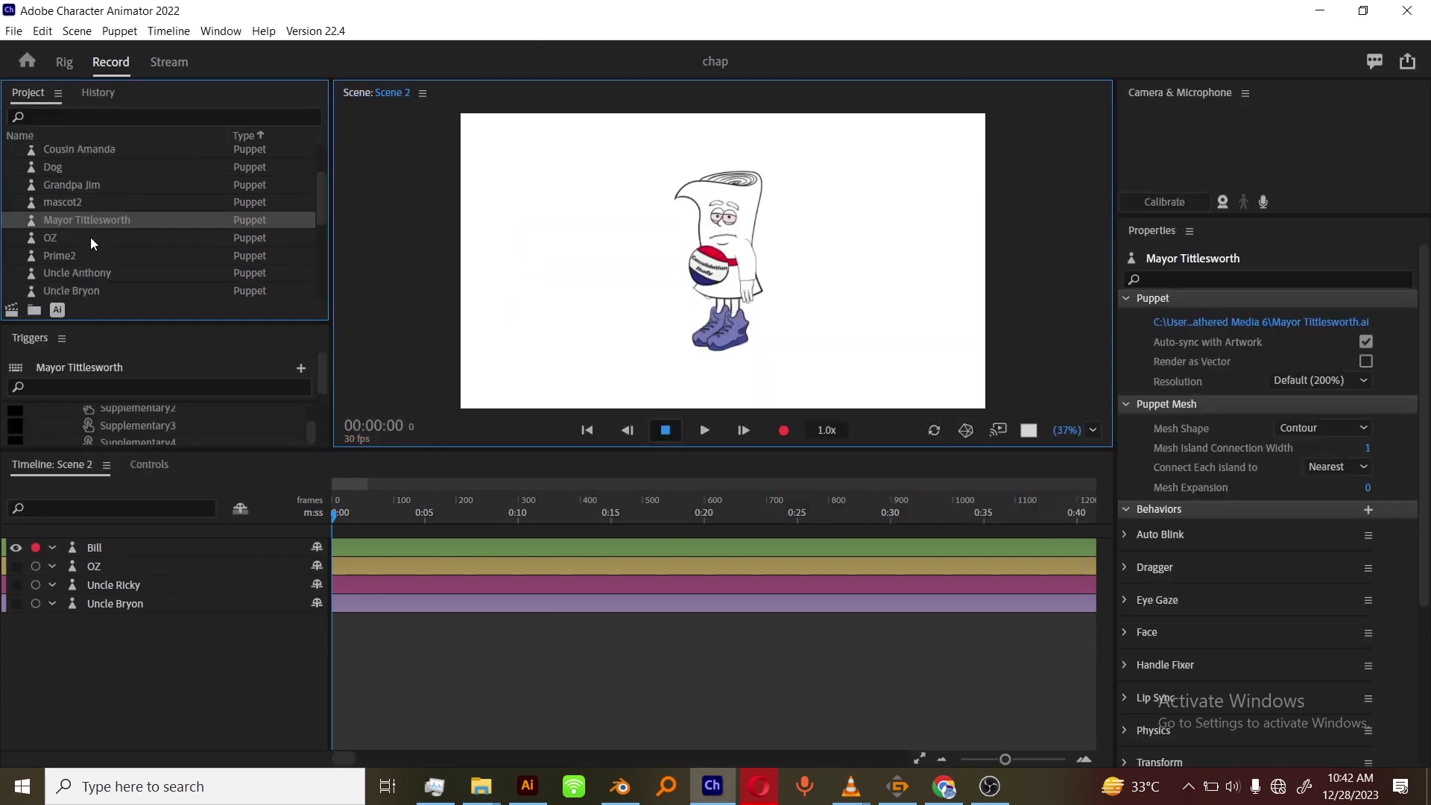
left_click_drag(87, 221, 99, 525)
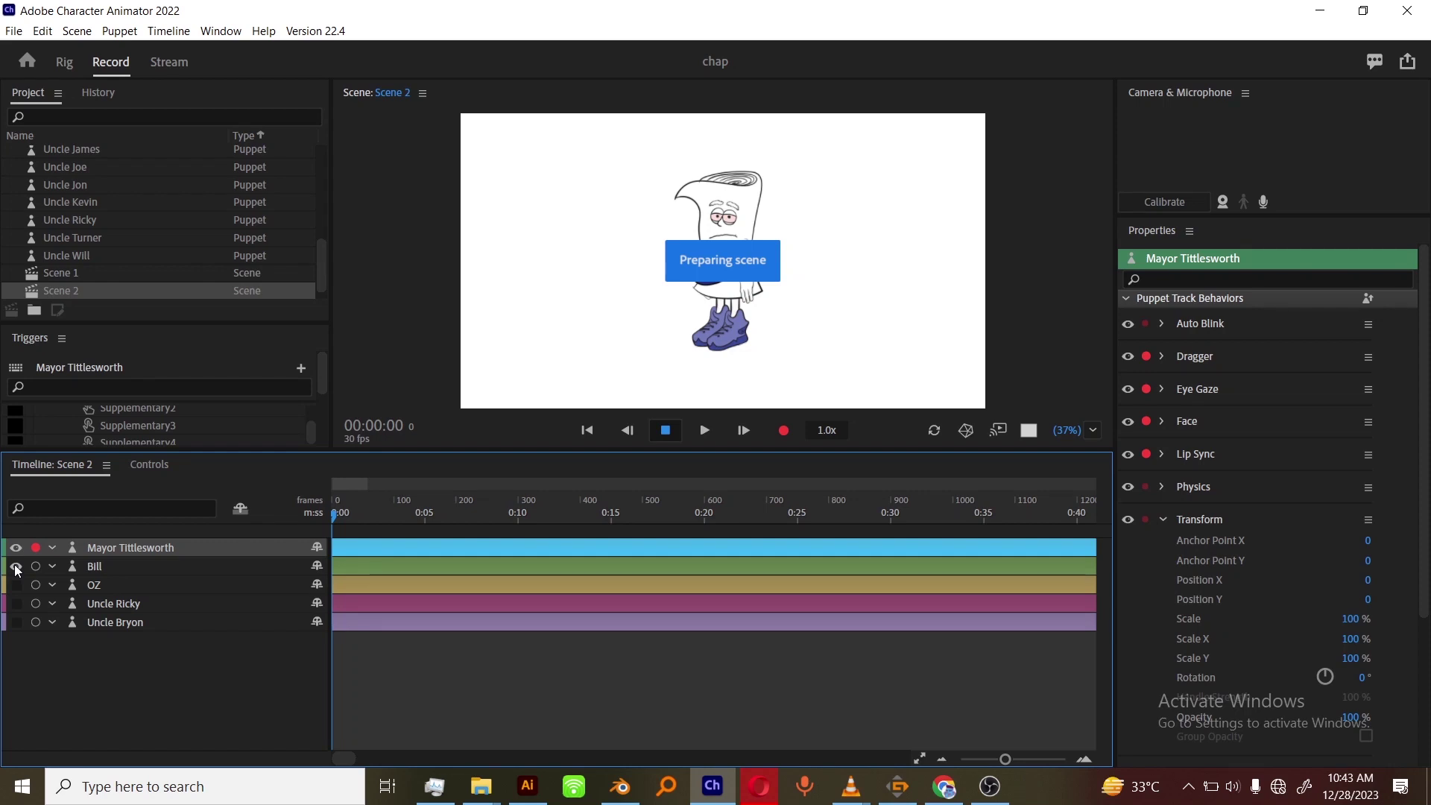
scroll(79, 182, "up", 5)
Replace the Mayor Tittlesworth puppet's source artwork with Auntie Misty.ai from the Videos\Fiverr\chap\4 folder.
left_click(82, 237)
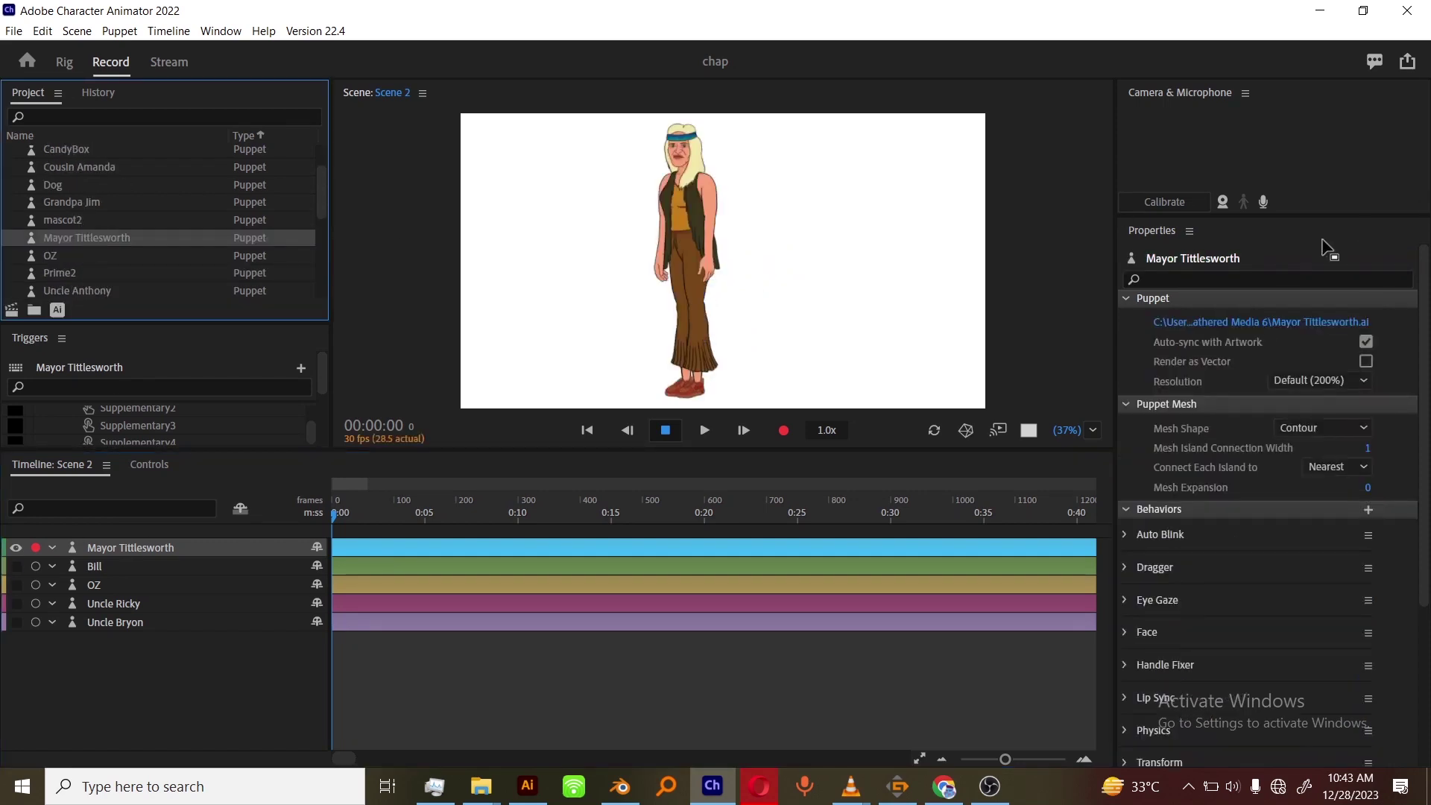
left_click(1260, 322)
left_click(497, 384)
scroll(820, 328, "down", 1)
double_click(637, 377)
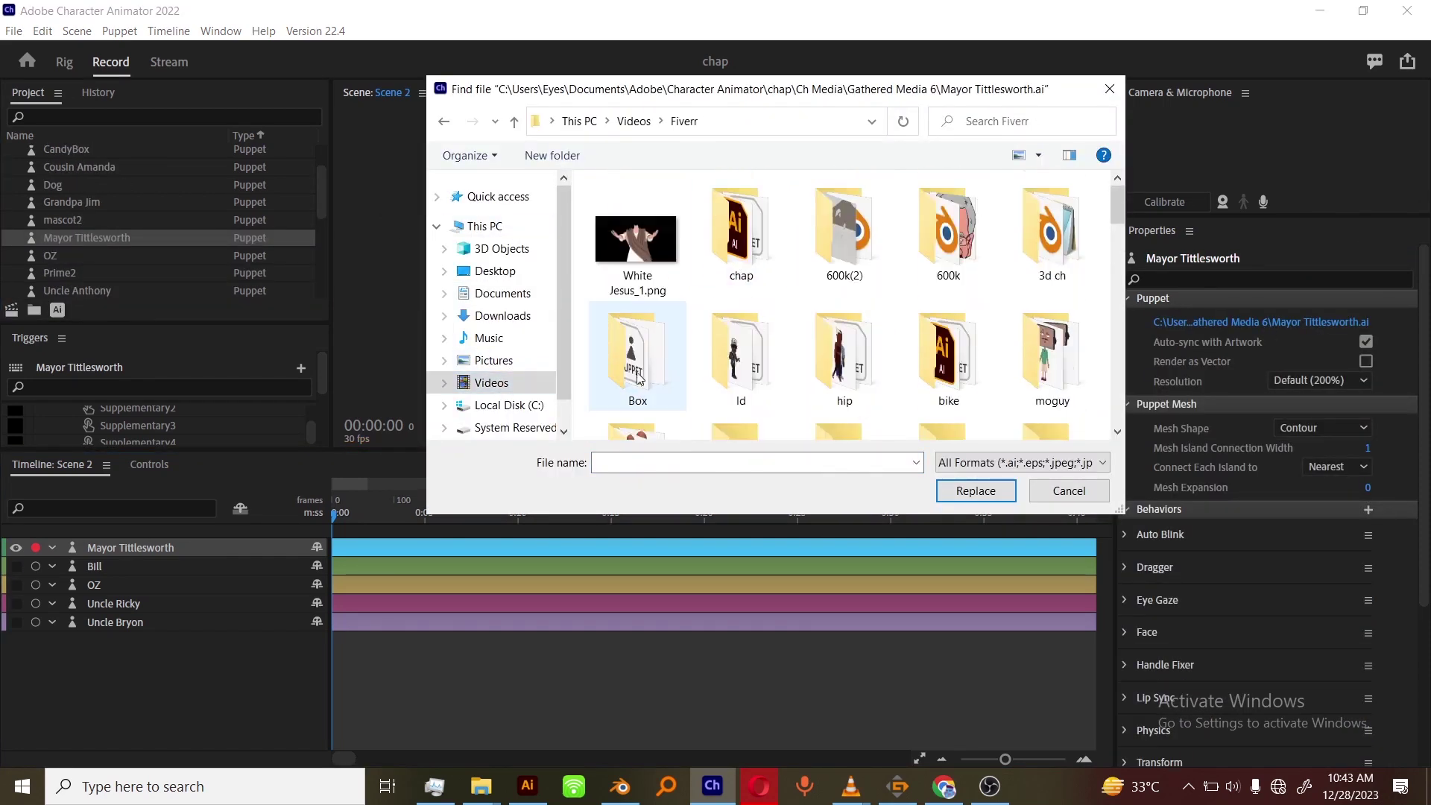
double_click(741, 231)
double_click(740, 231)
left_click(637, 231)
left_click(976, 490)
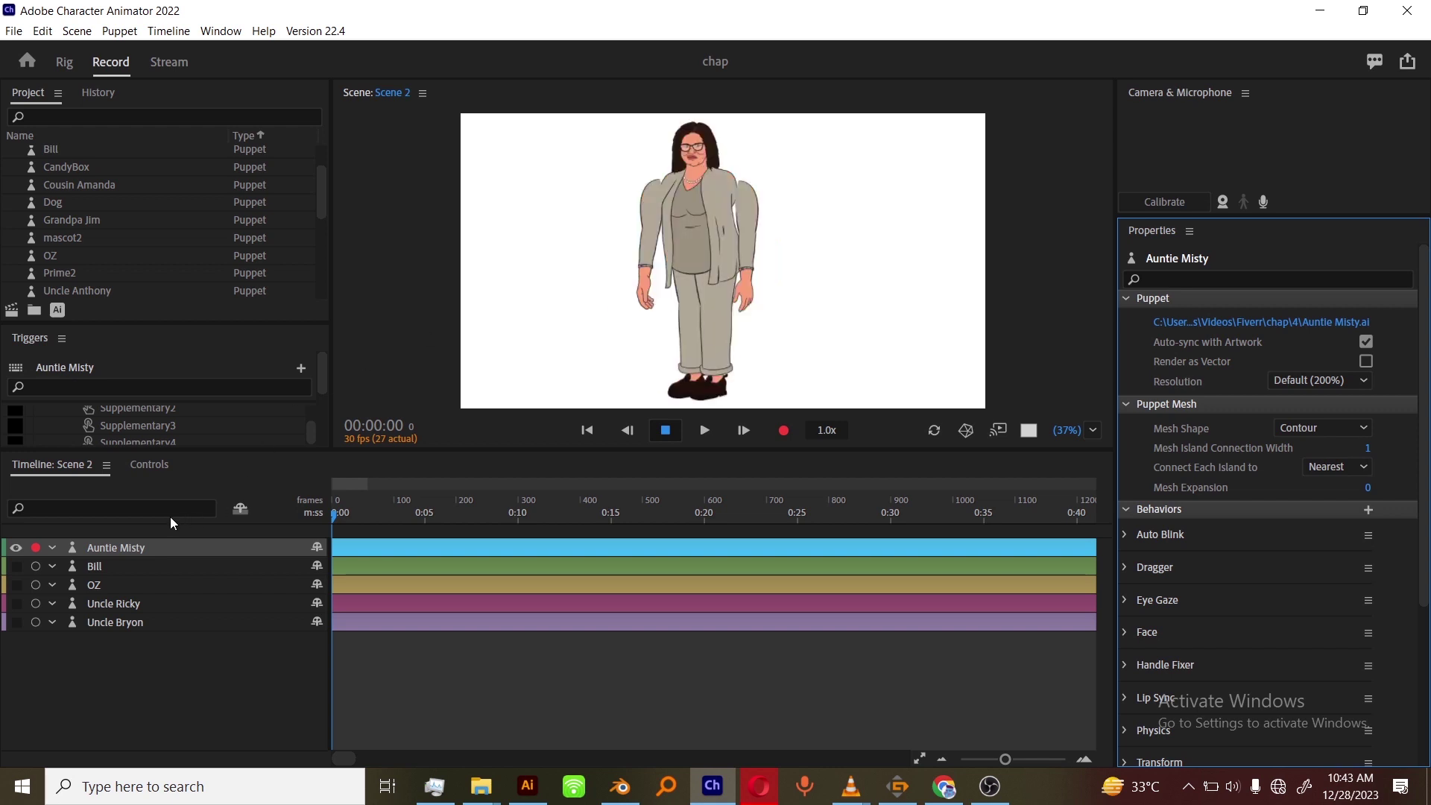
Delete the relinked Auntie Misty puppet from the project.
scroll(127, 234, "up", 2)
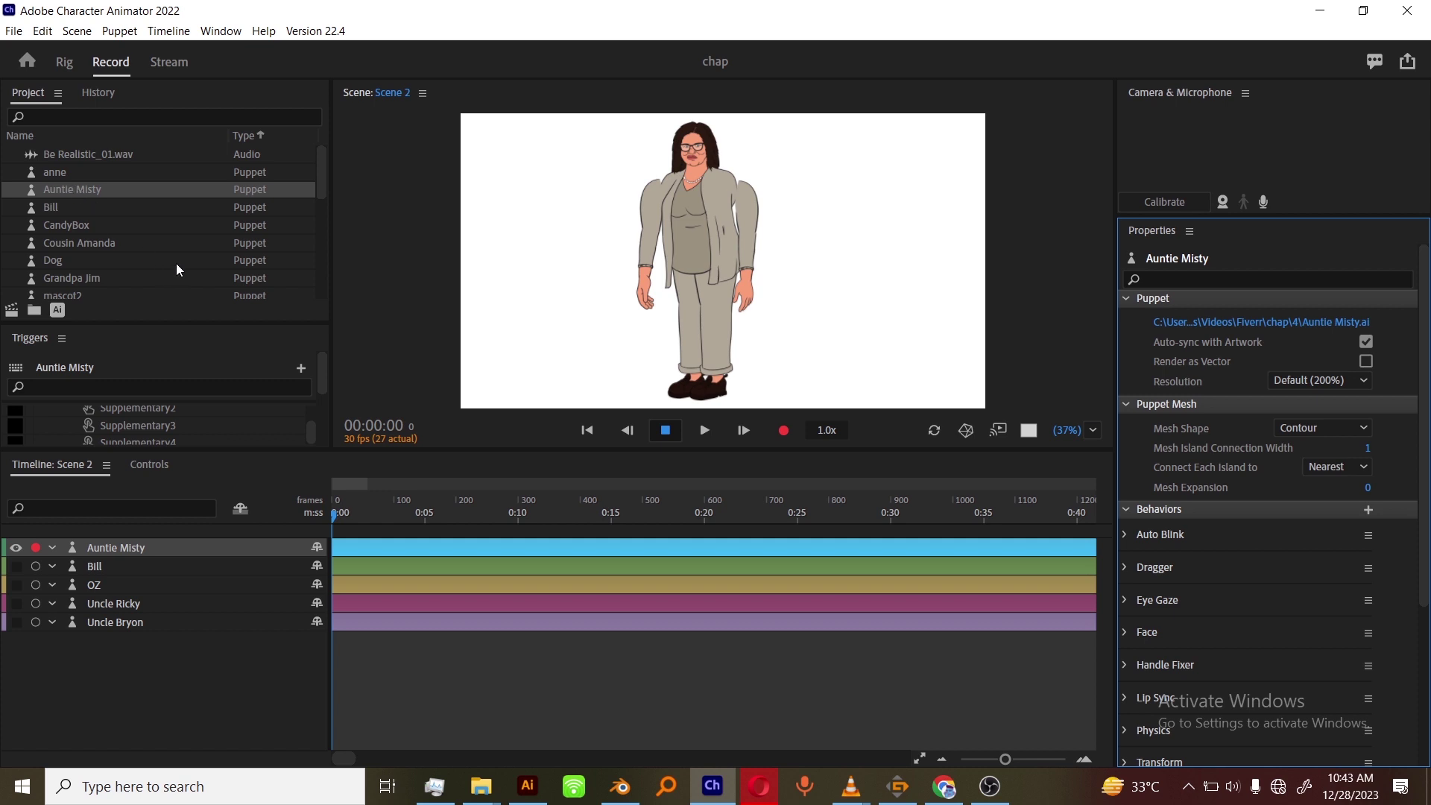
left_click(61, 190)
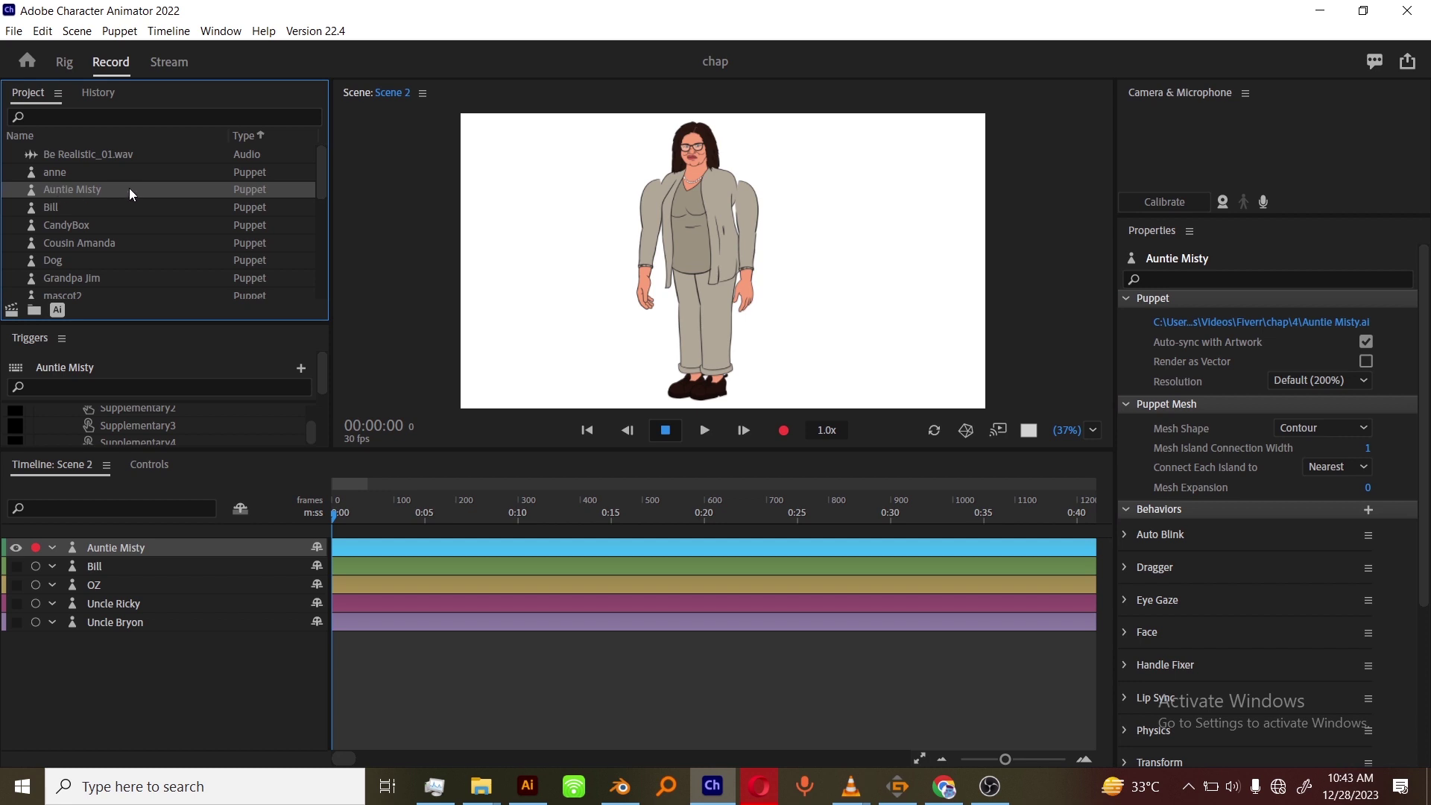
key("Delete")
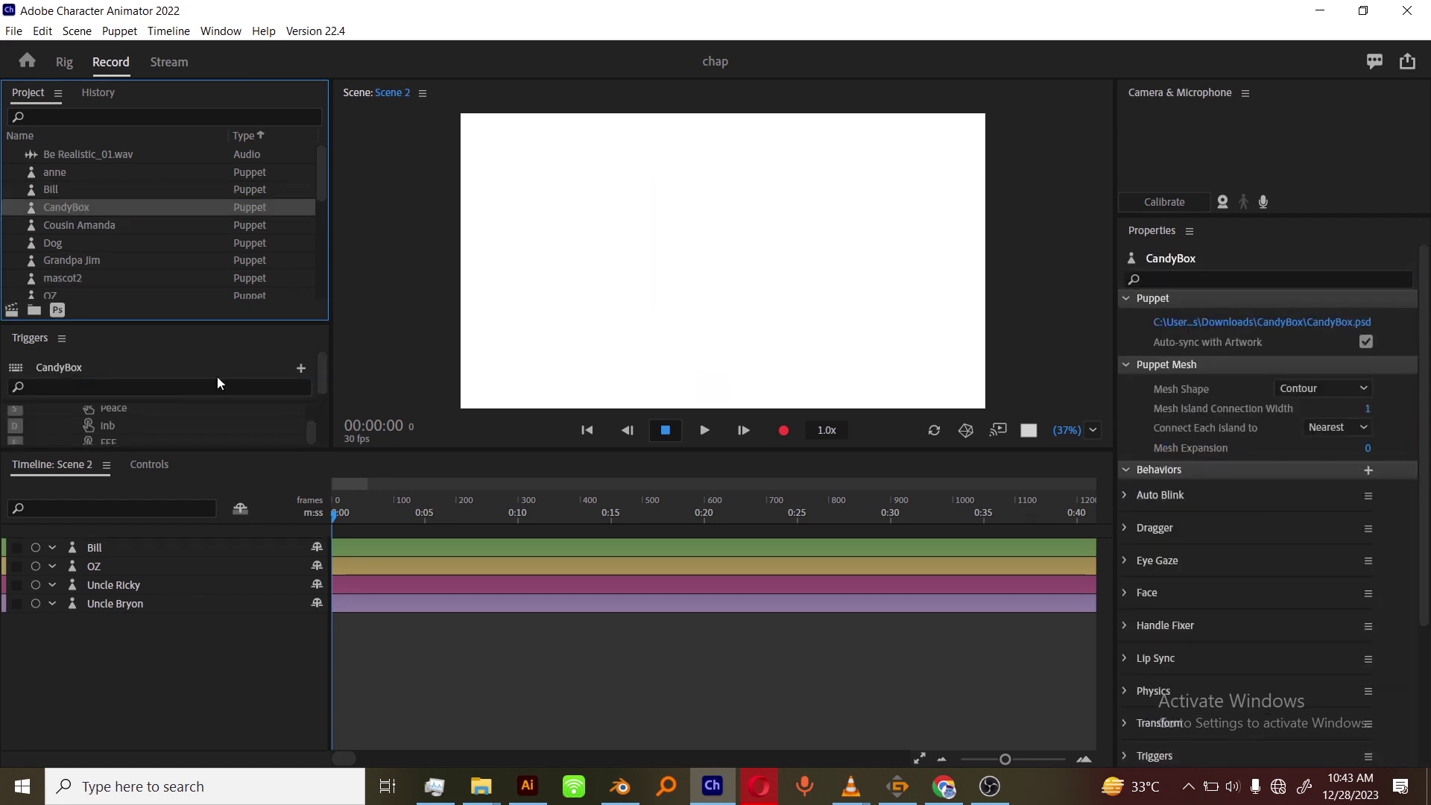
Import Auntie Misty.ai into the project directly from the chap\4 folder in File Explorer.
mouse_move(482, 786)
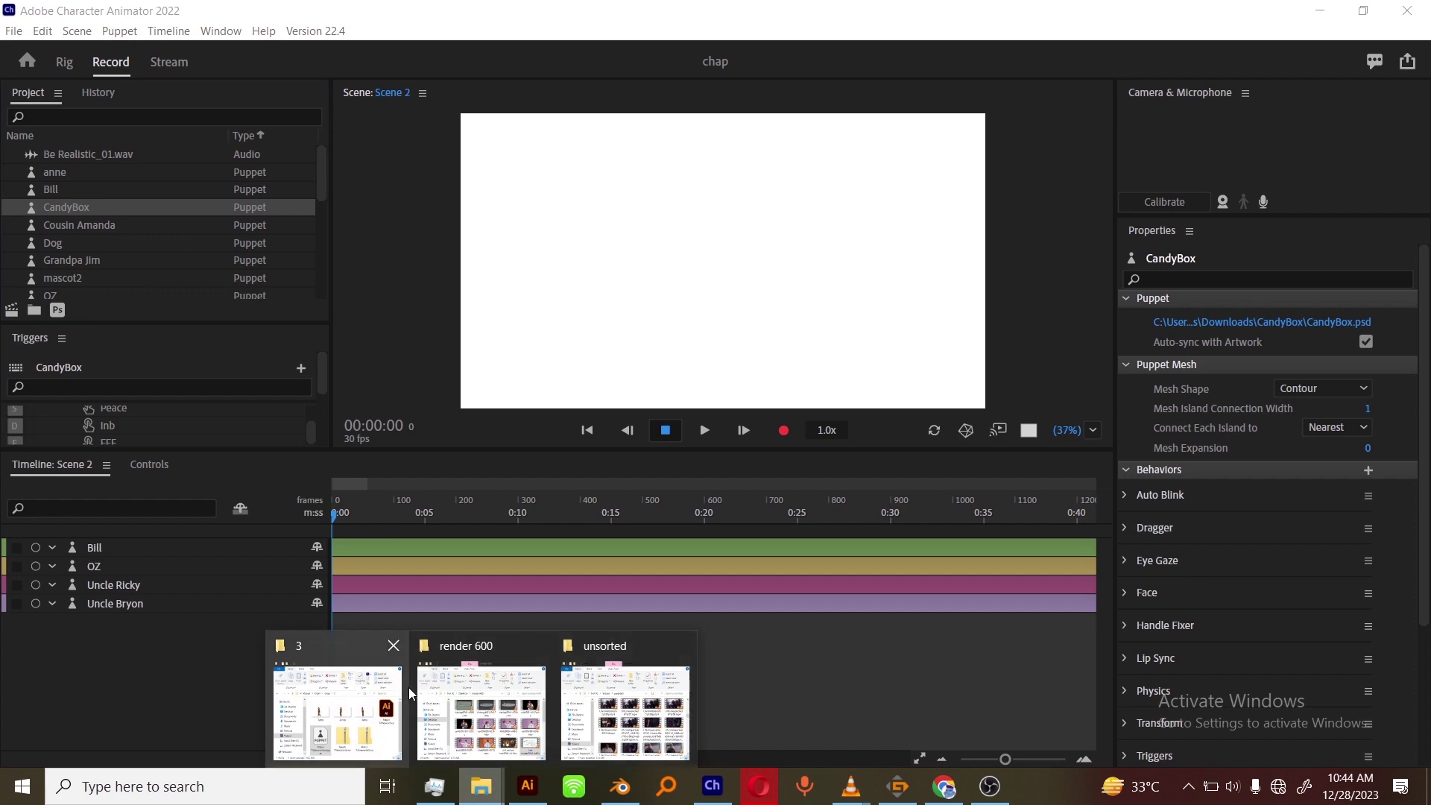
left_click(370, 703)
left_click(734, 350)
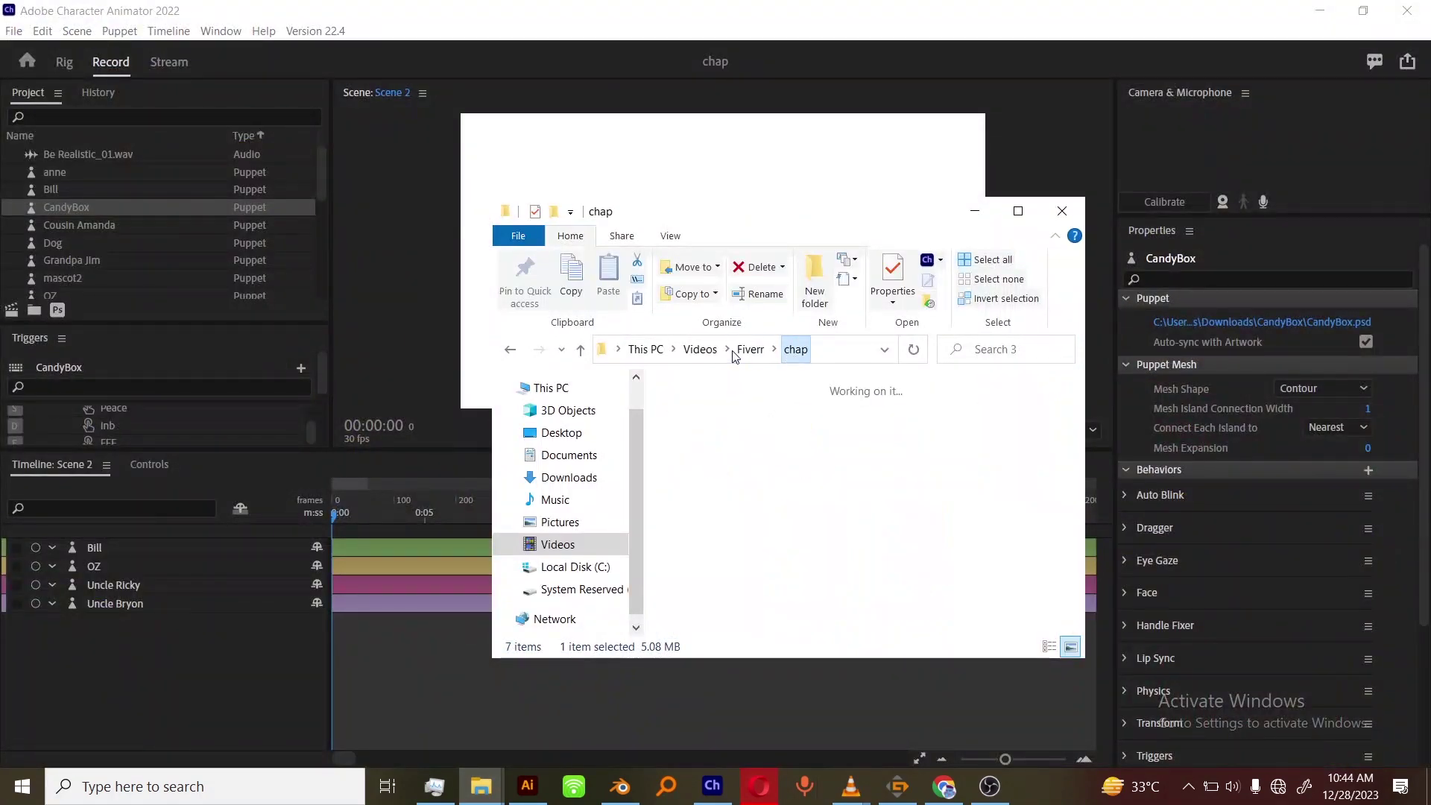
left_click(703, 412)
double_click(704, 412)
left_click_drag(708, 421, 171, 197)
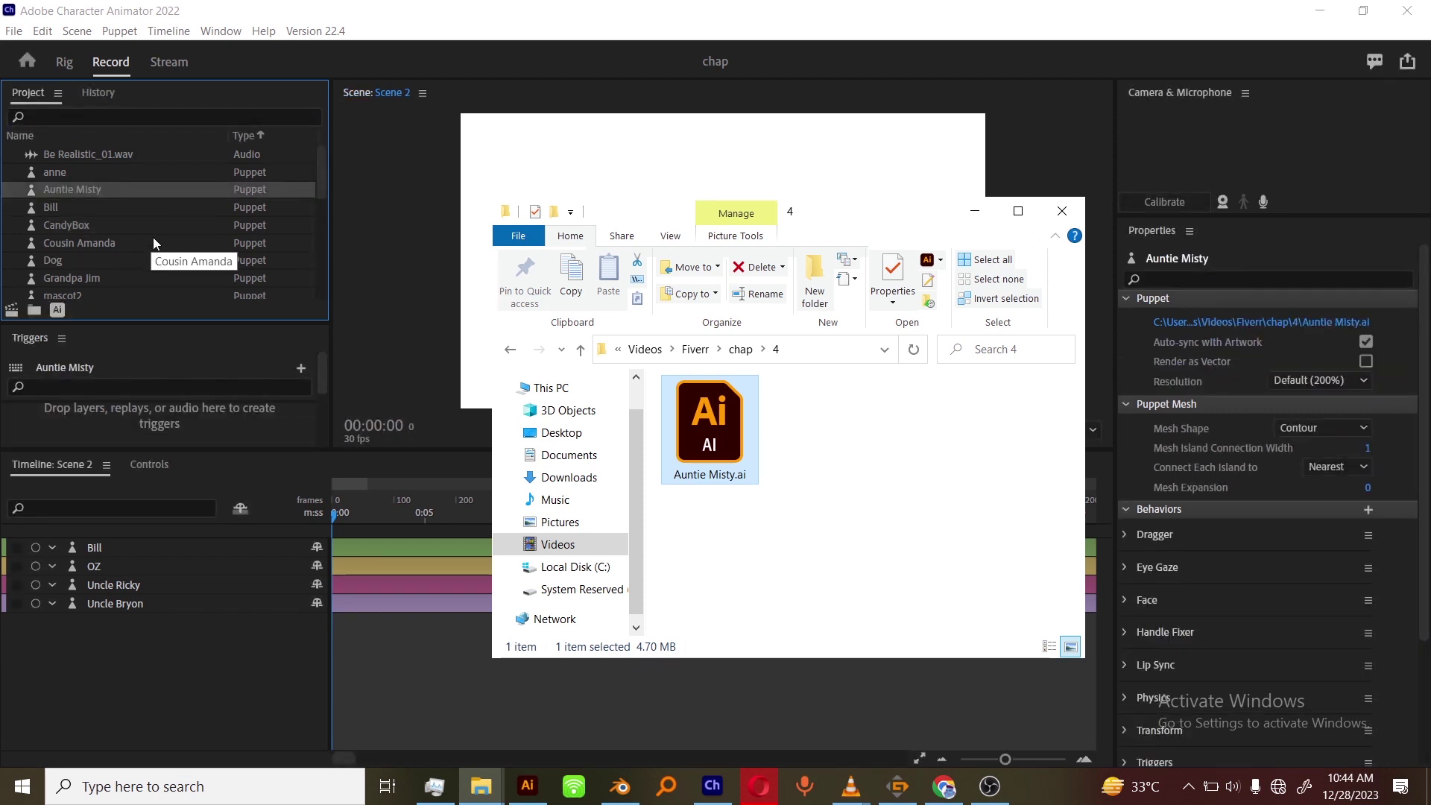
Add the imported Auntie Misty puppet to Scene 2 and inspect it in the enlarged scene view.
left_click(88, 189)
left_click_drag(86, 471, 789, 308)
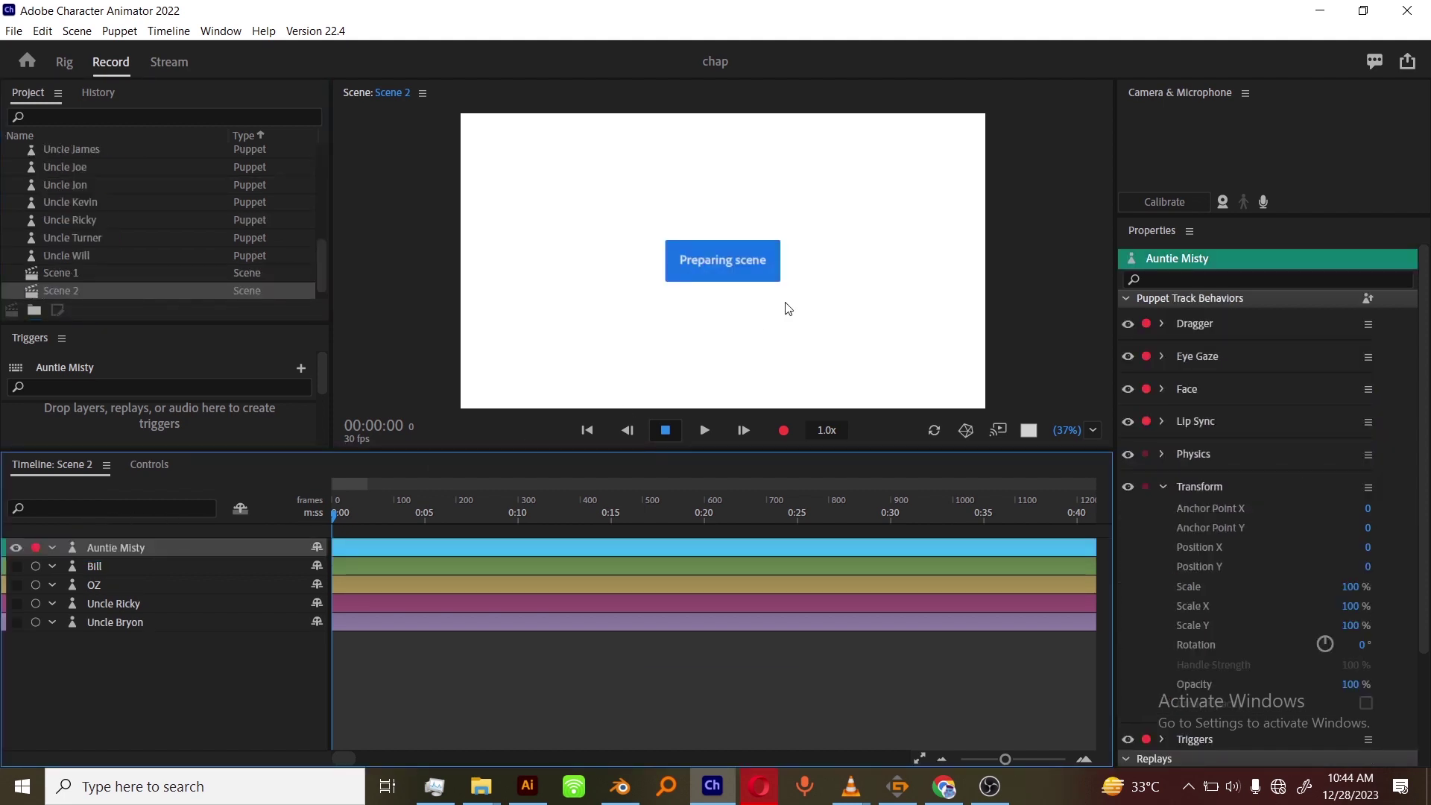
key("grave")
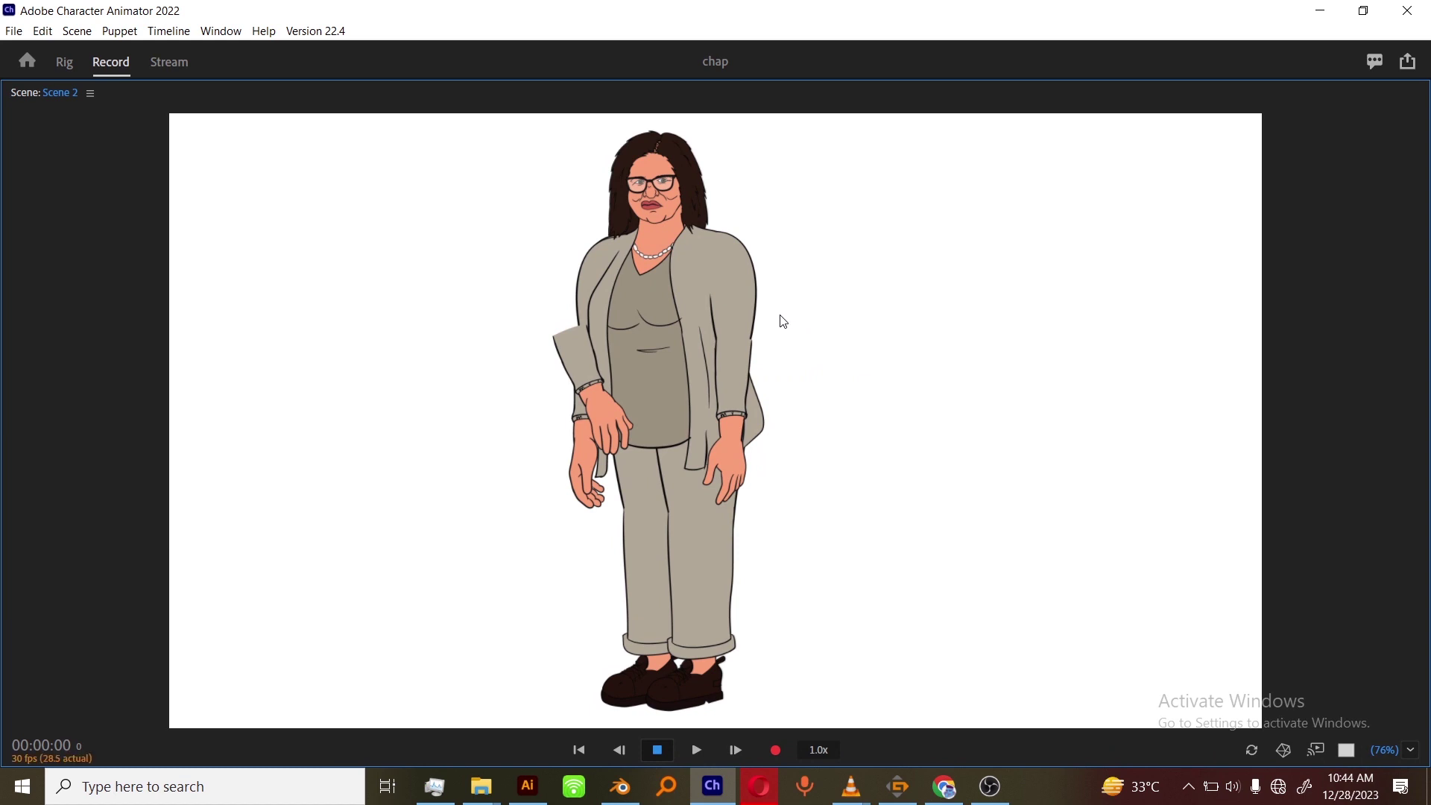
key("grave")
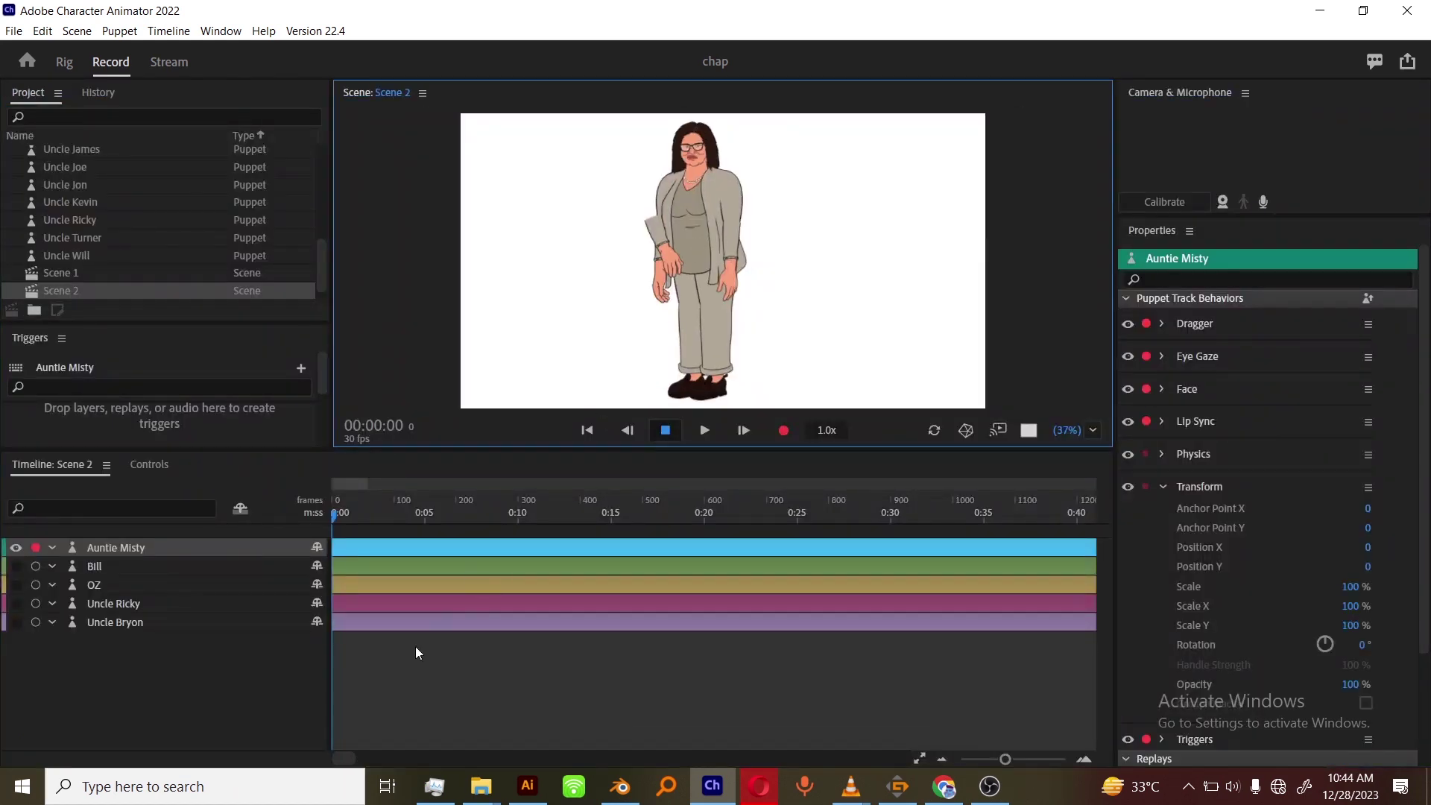
Open the Auntie Misty puppet for rigging and collapse its Arm A, Arm B TOP, Head, Body and Arm B groups.
left_click(125, 547)
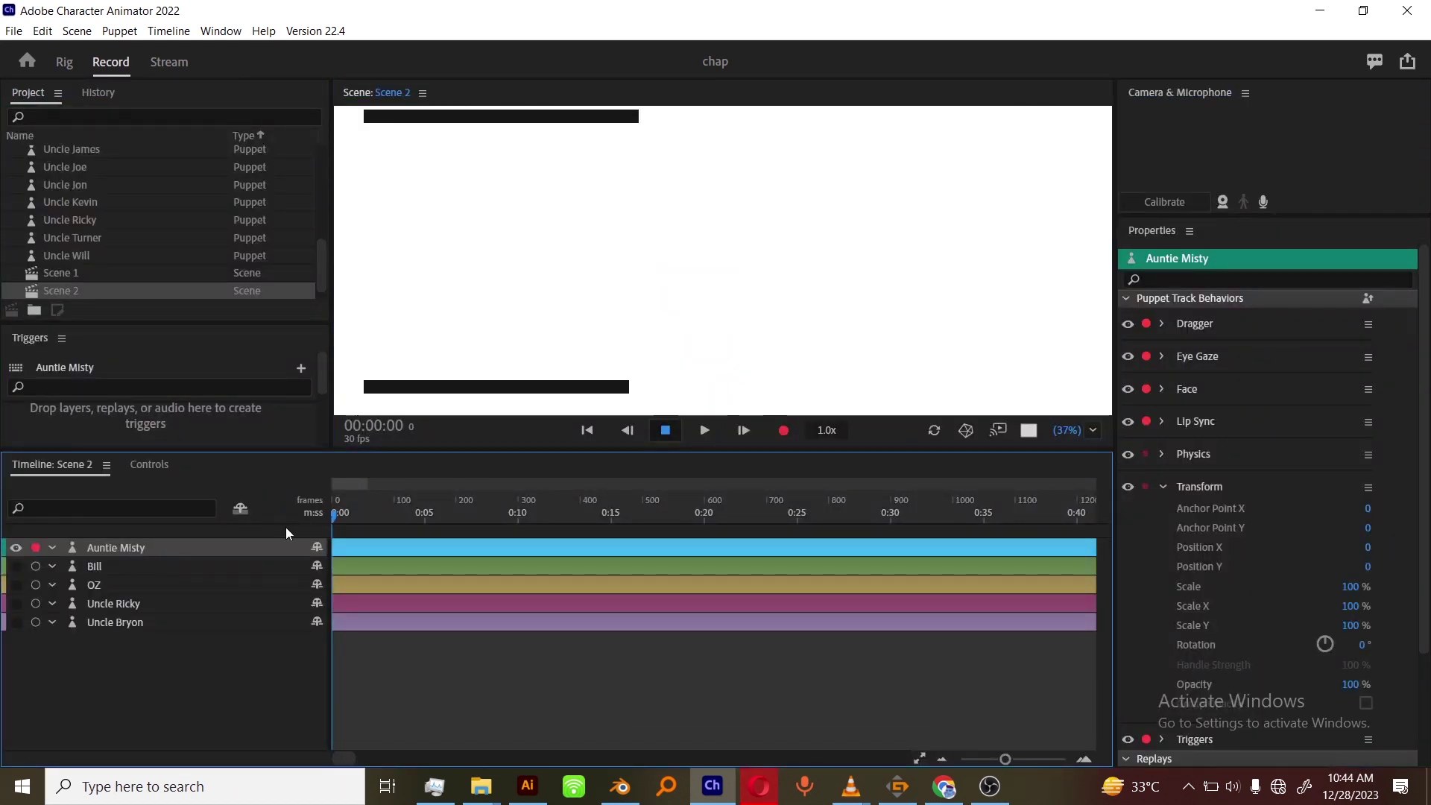
double_click(335, 542)
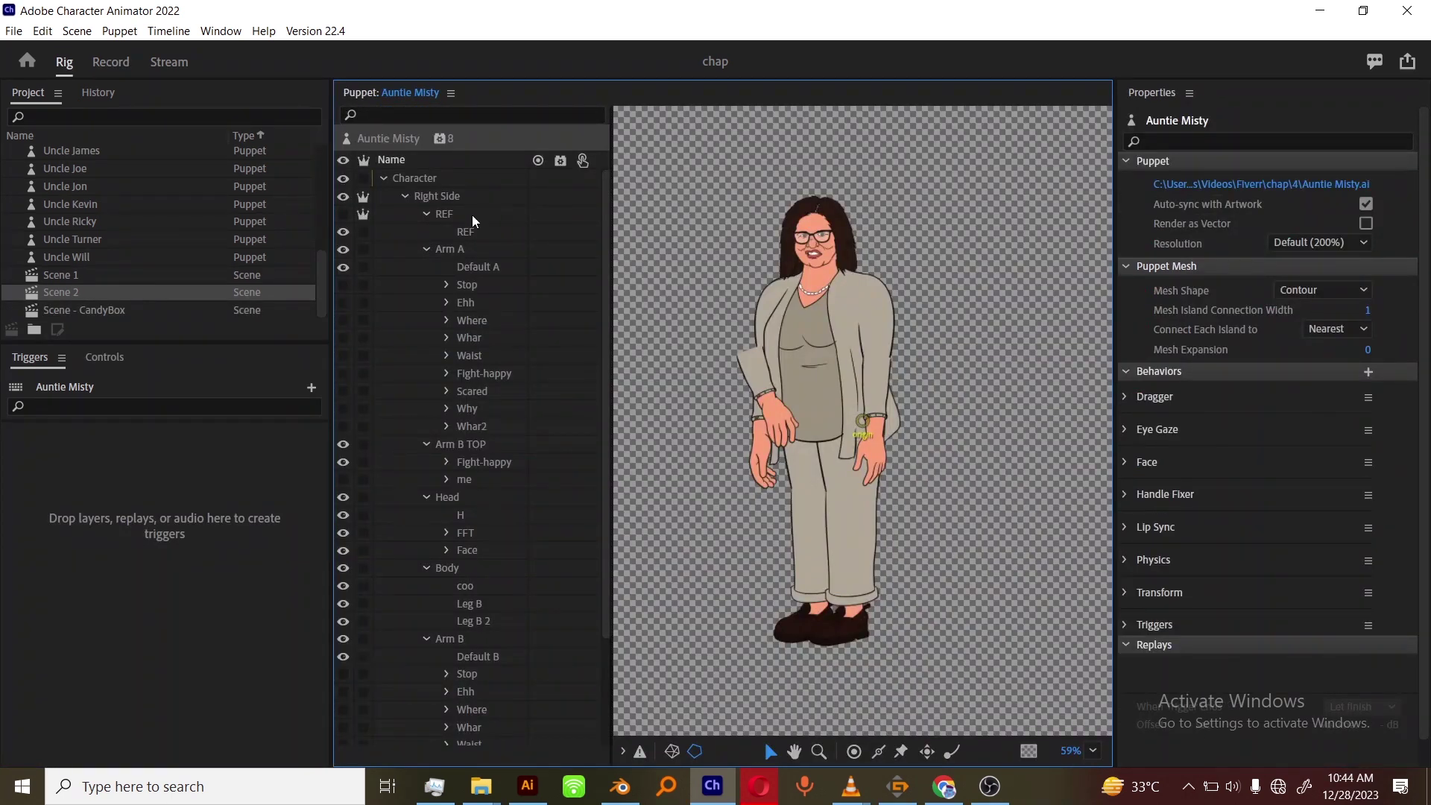
left_click(426, 249)
left_click(426, 267)
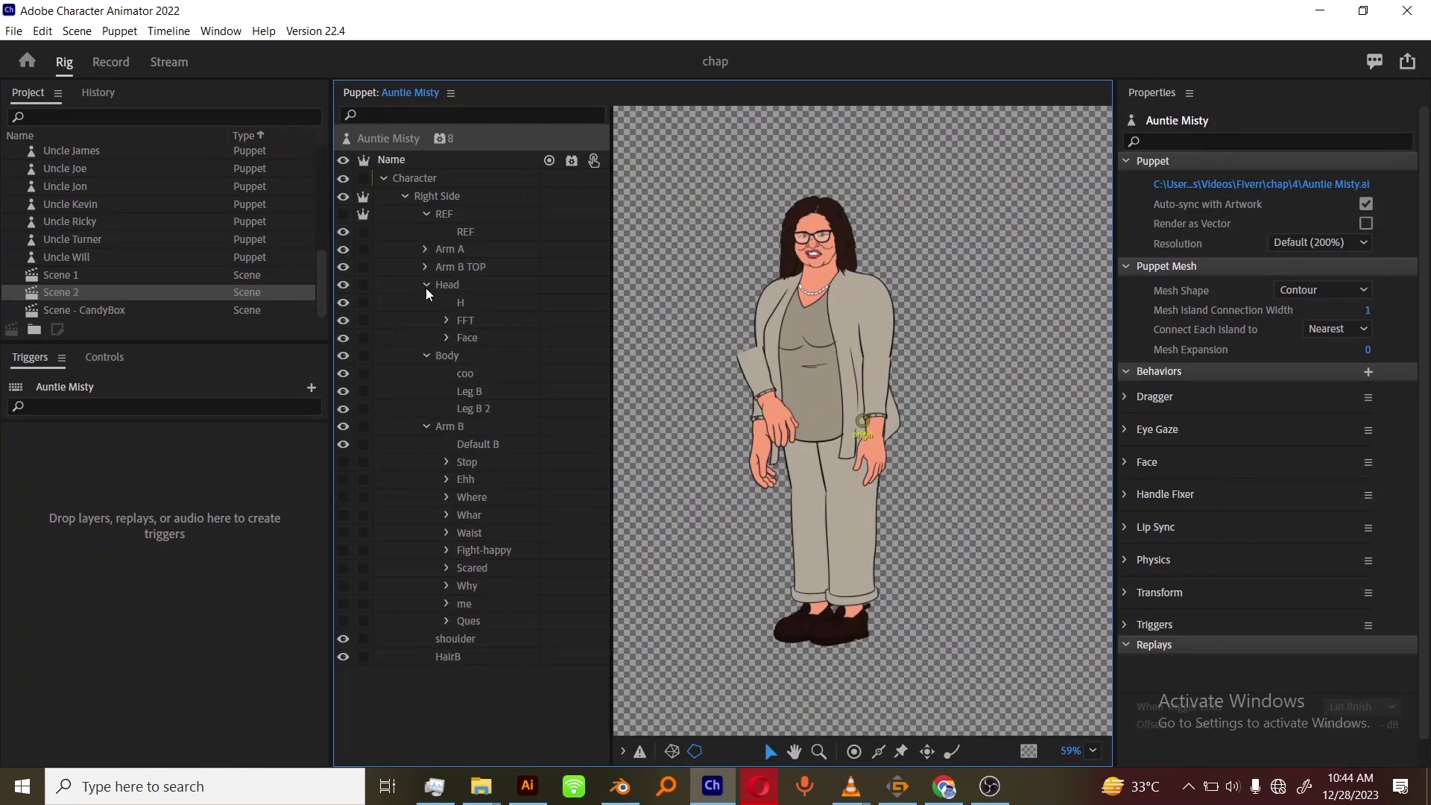
left_click(427, 285)
left_click(426, 302)
left_click(425, 320)
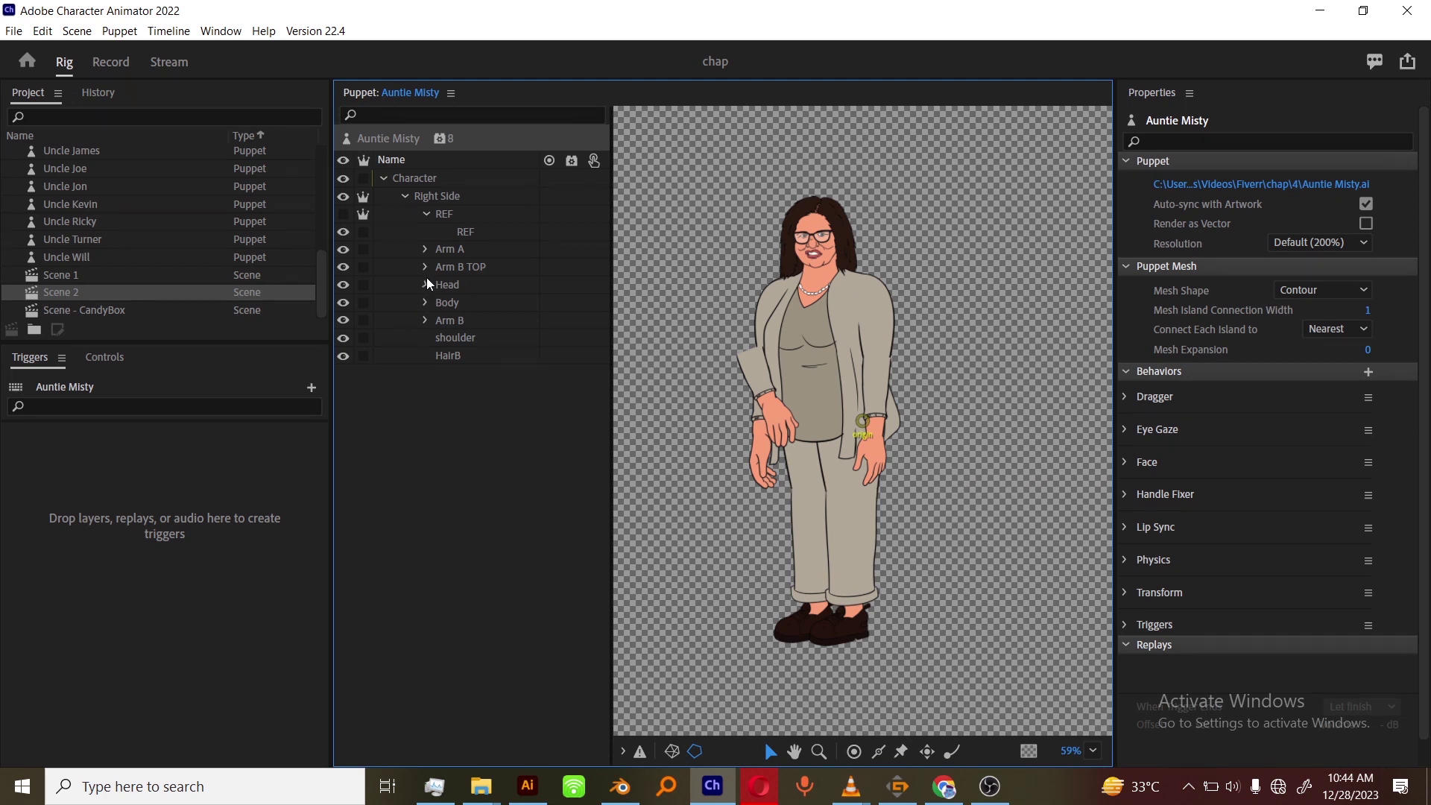
On the Head group's Face layer, draw a stick across the mouth tagged Fixed and a shorter chin stick tagged Jaw.
left_click(426, 284)
left_click(480, 324)
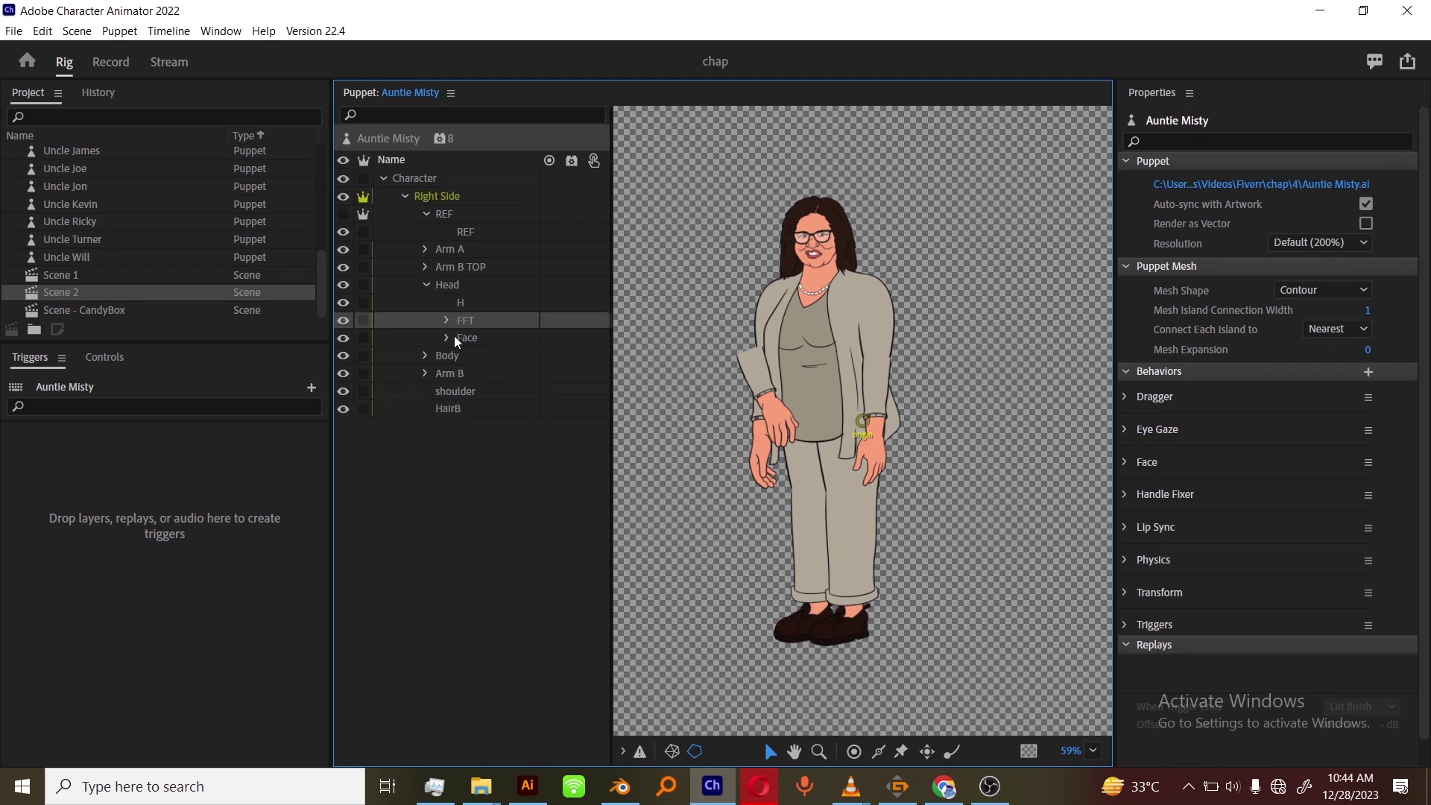
left_click(449, 339)
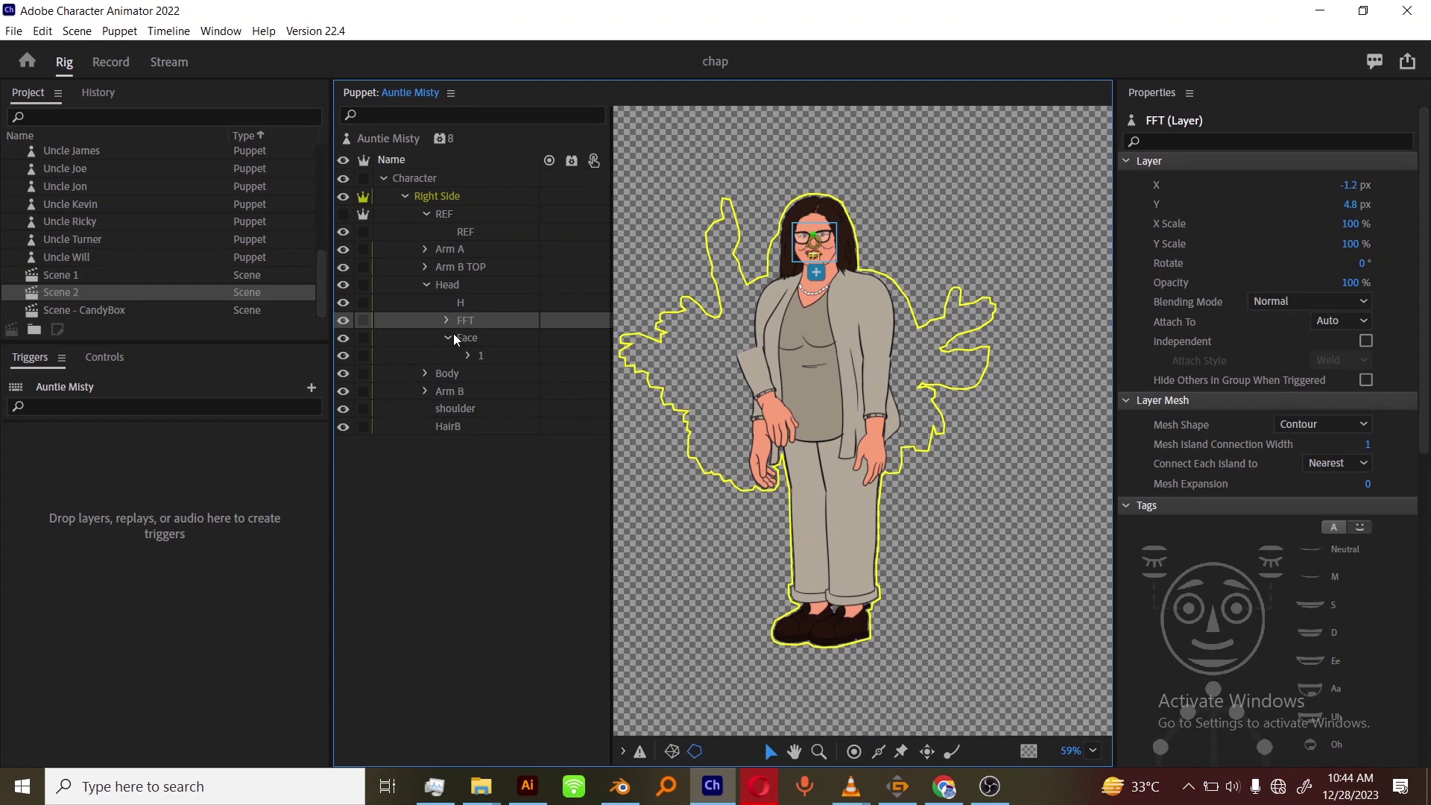
left_click(458, 338)
key("z")
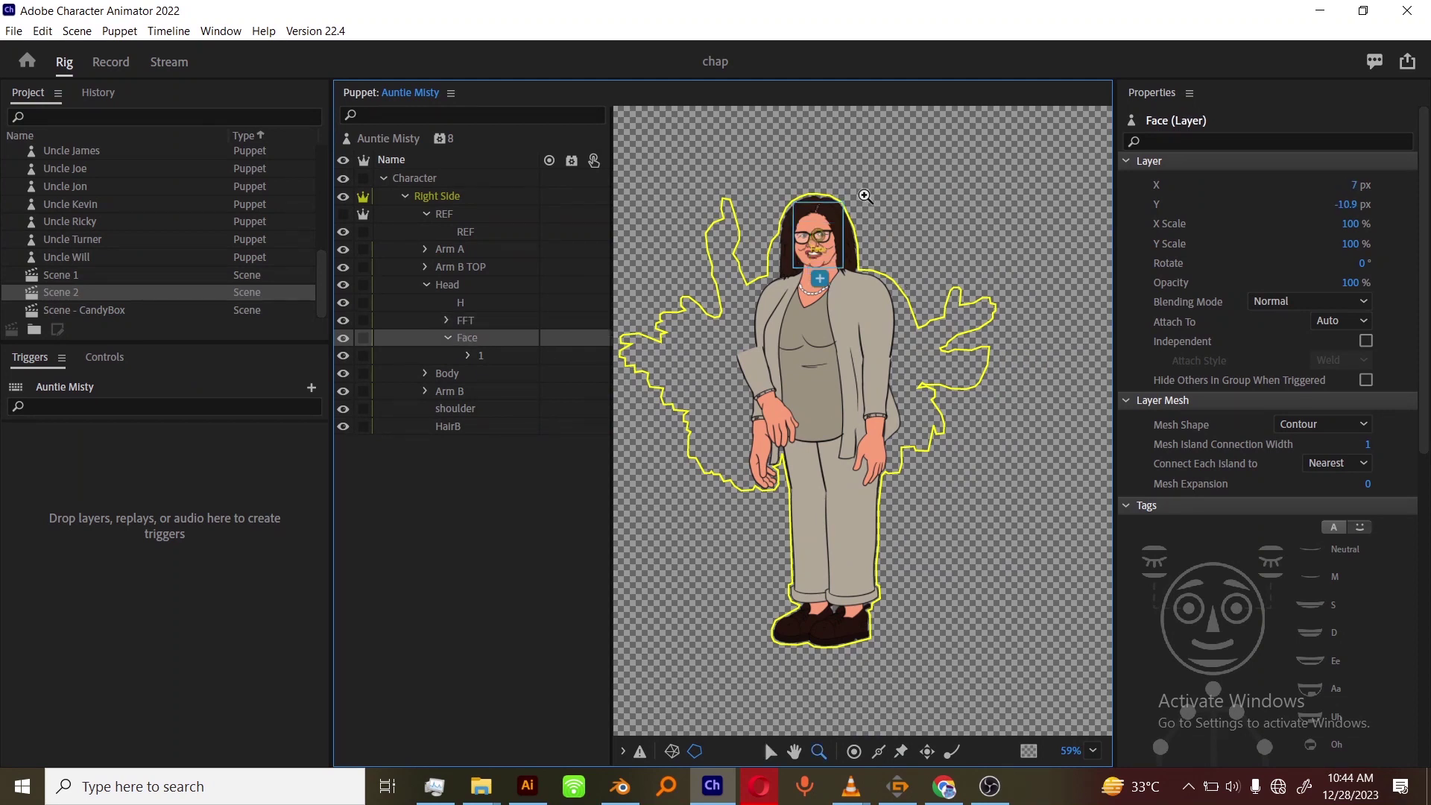
left_click(864, 196)
left_click(832, 241)
left_click(746, 296)
left_click_drag(764, 331, 868, 342)
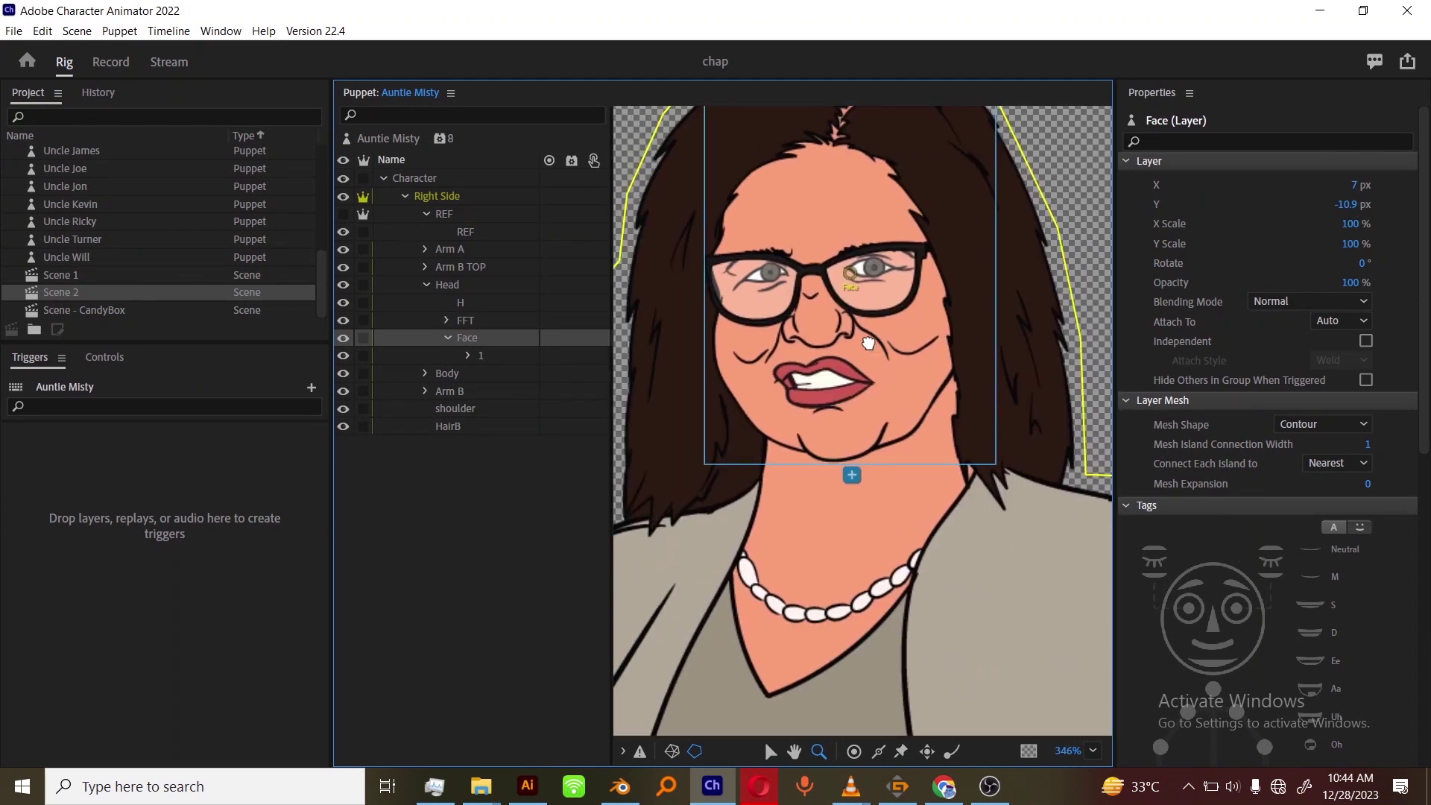
left_click(878, 750)
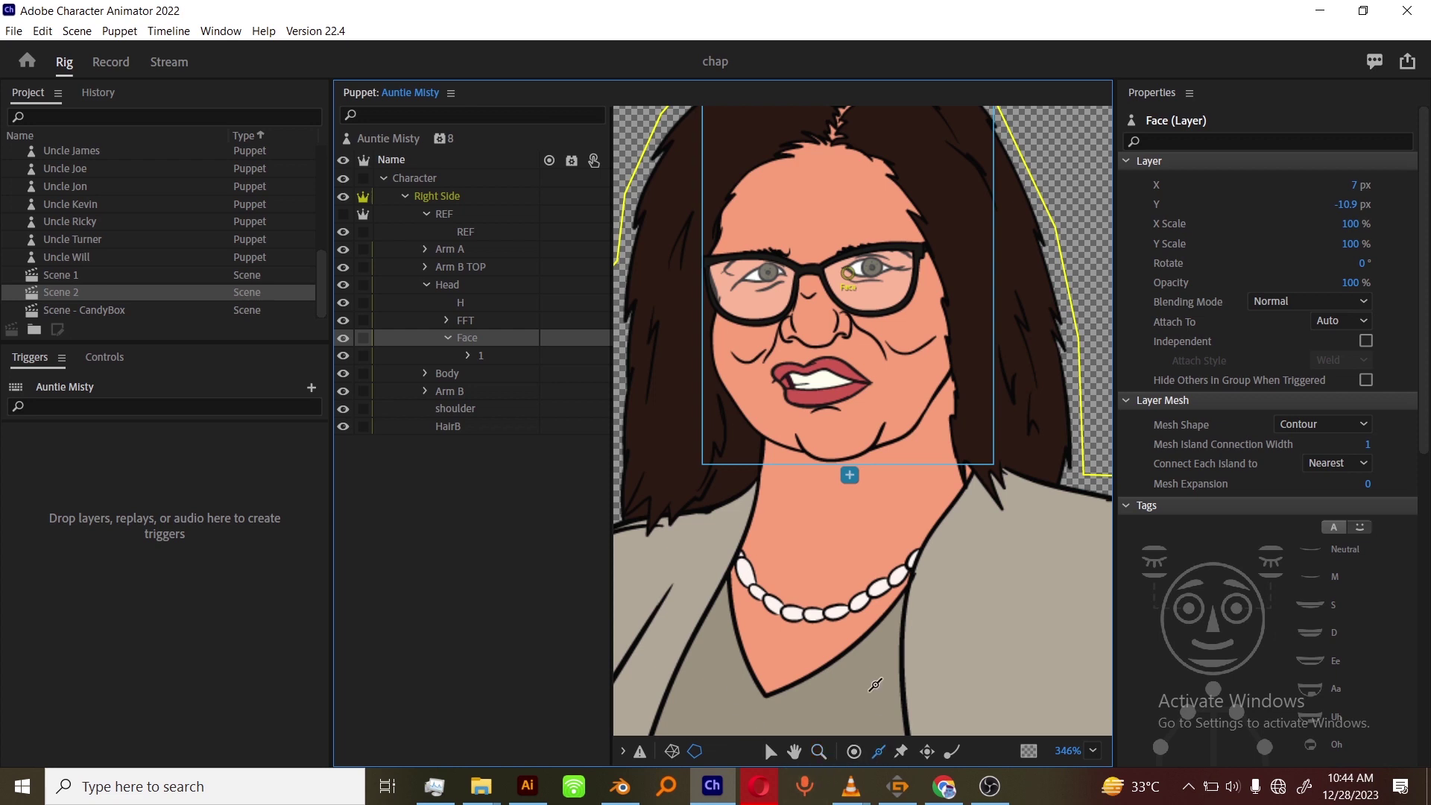
mouse_move(746, 383)
left_mouse_down()
mouse_move(885, 386)
mouse_move(911, 372)
left_mouse_up()
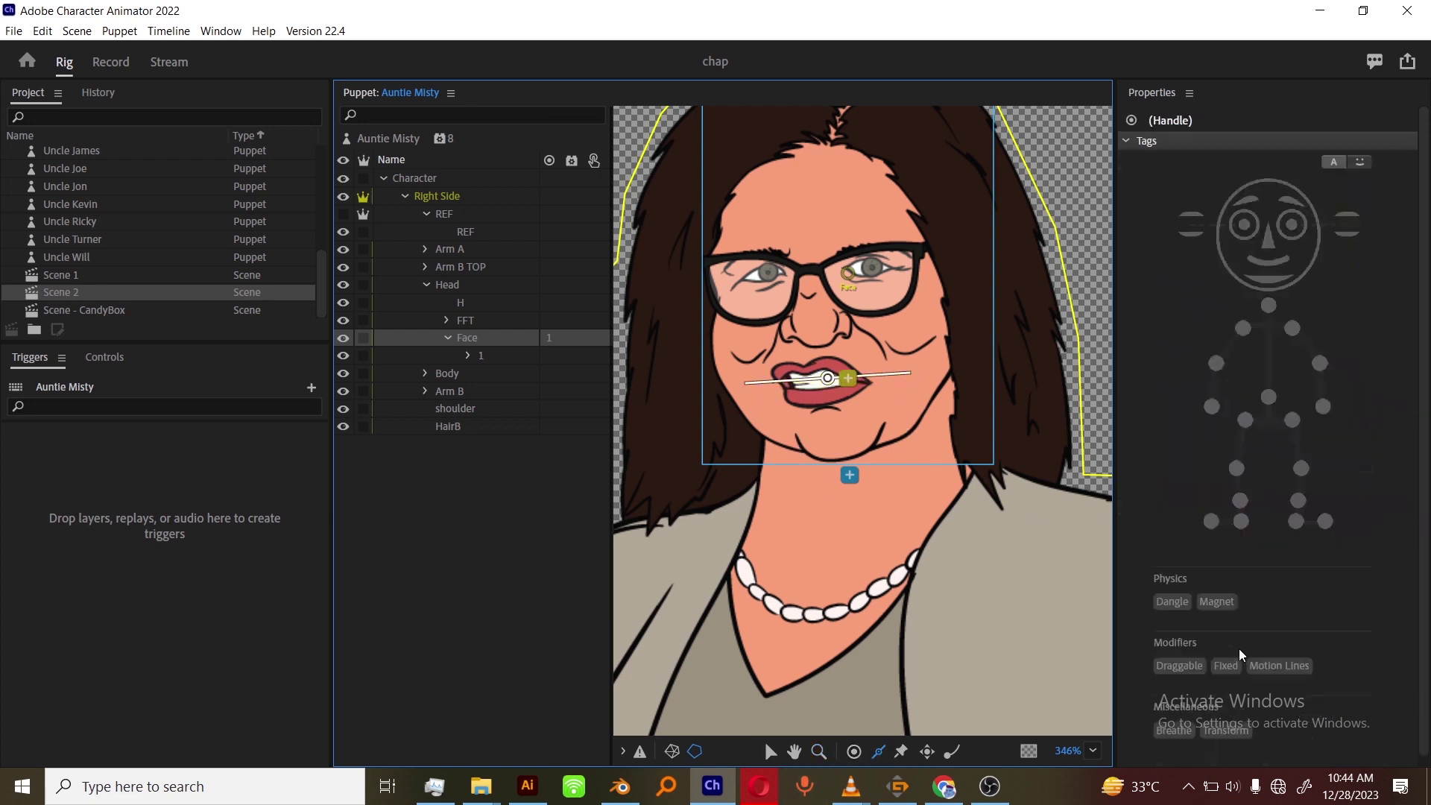
left_click(1226, 666)
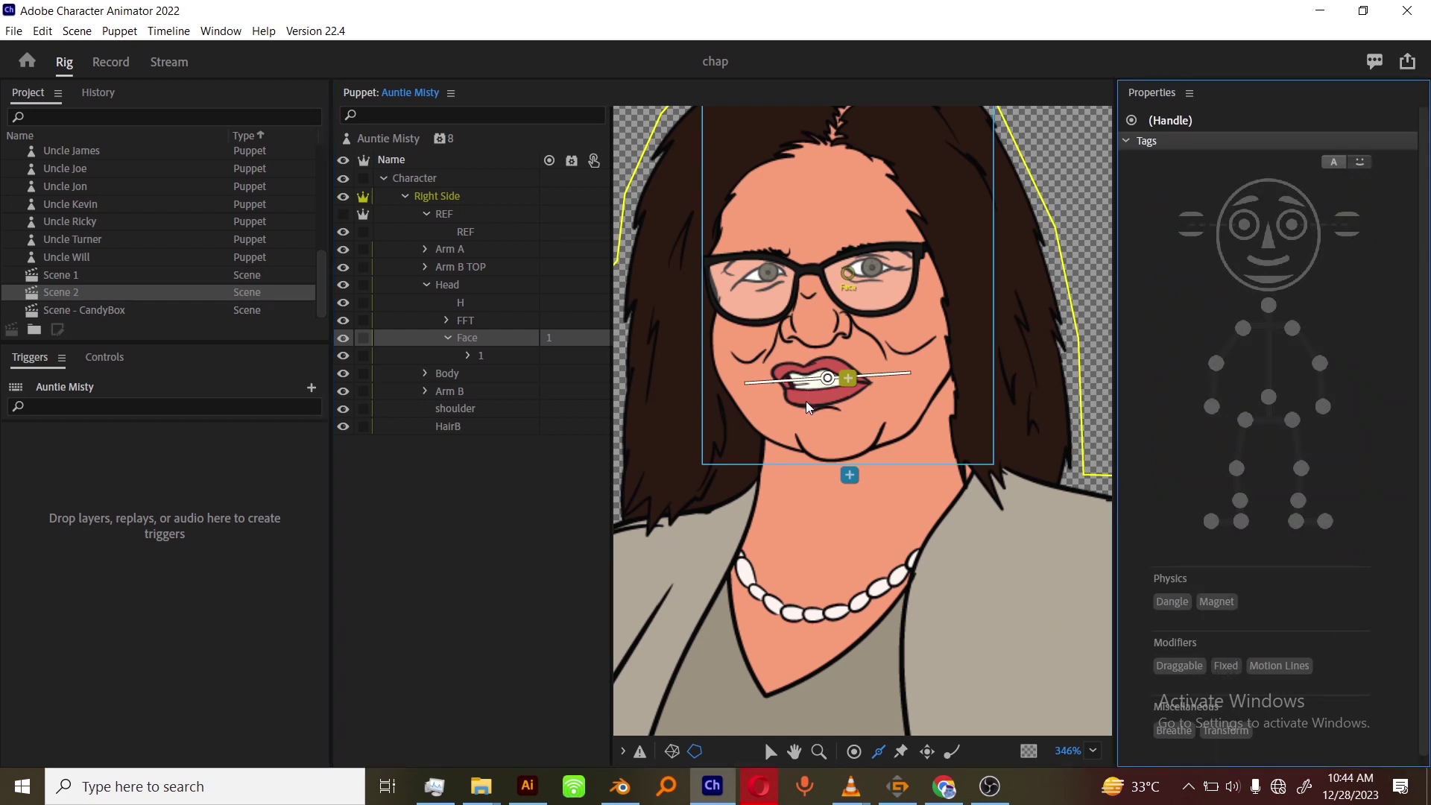
left_click_drag(804, 421, 864, 421)
left_click(1270, 282)
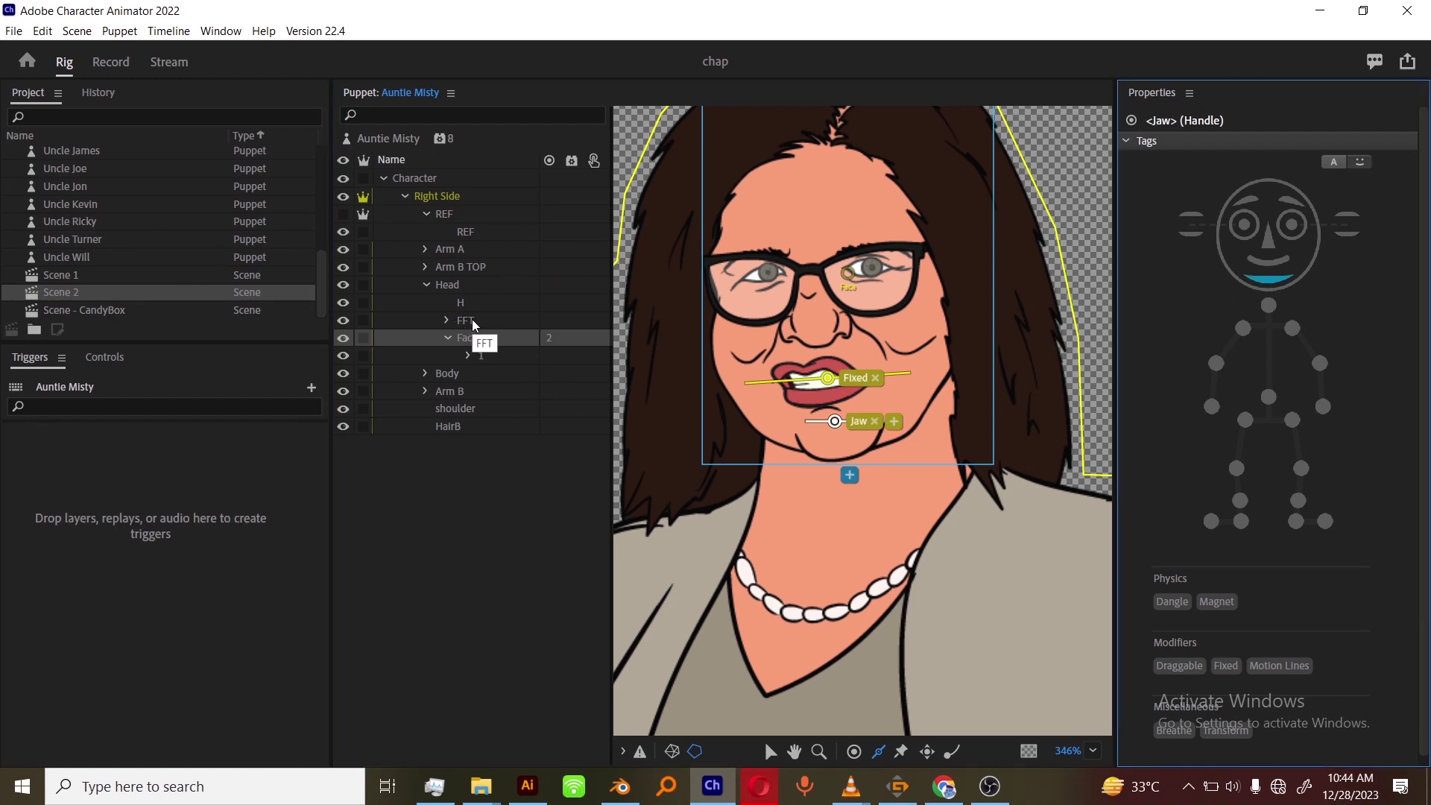
Tag the iris layer inside the FFT group as both Left Pupil Size and Right Pupil Size.
left_click(475, 324)
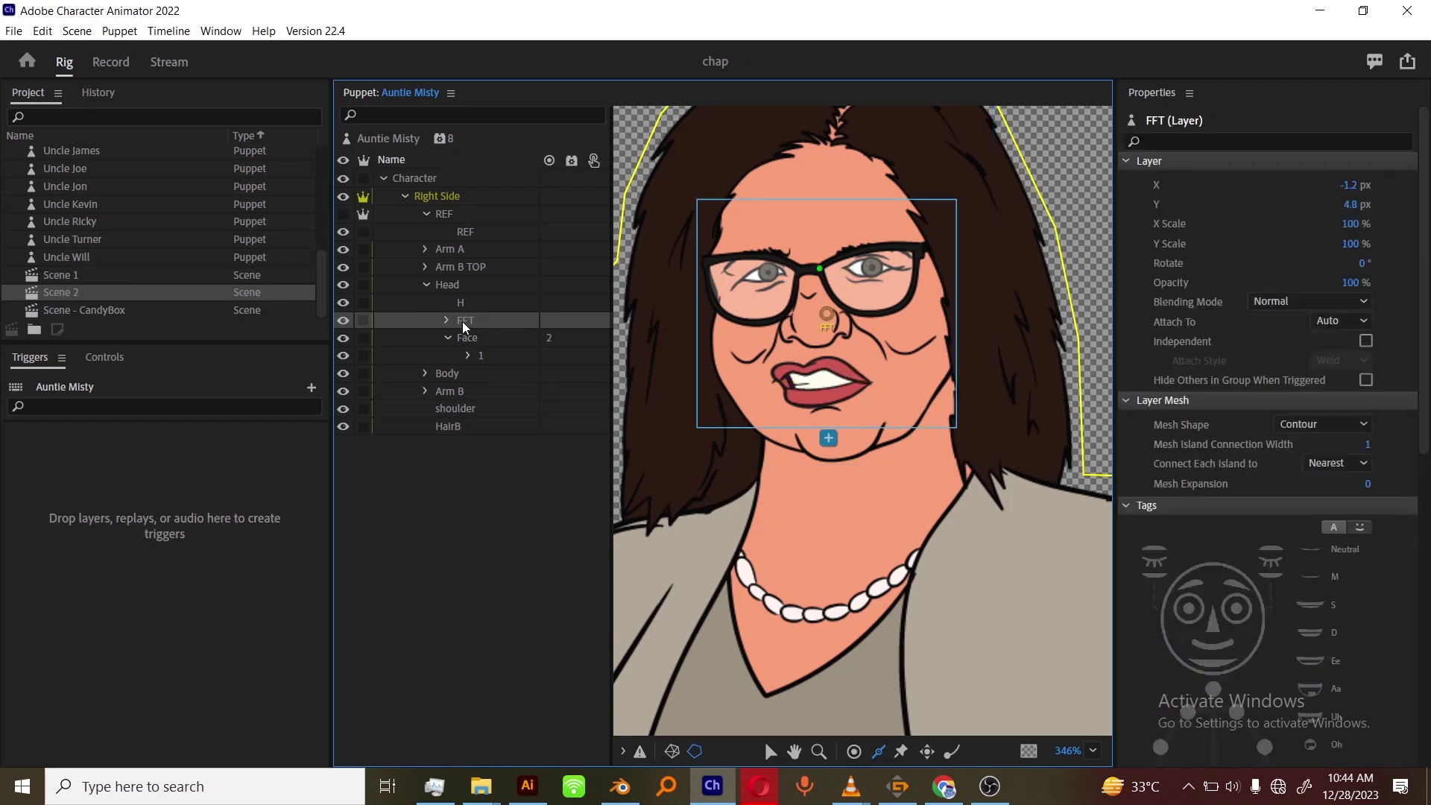
left_click(448, 321)
left_click(505, 357)
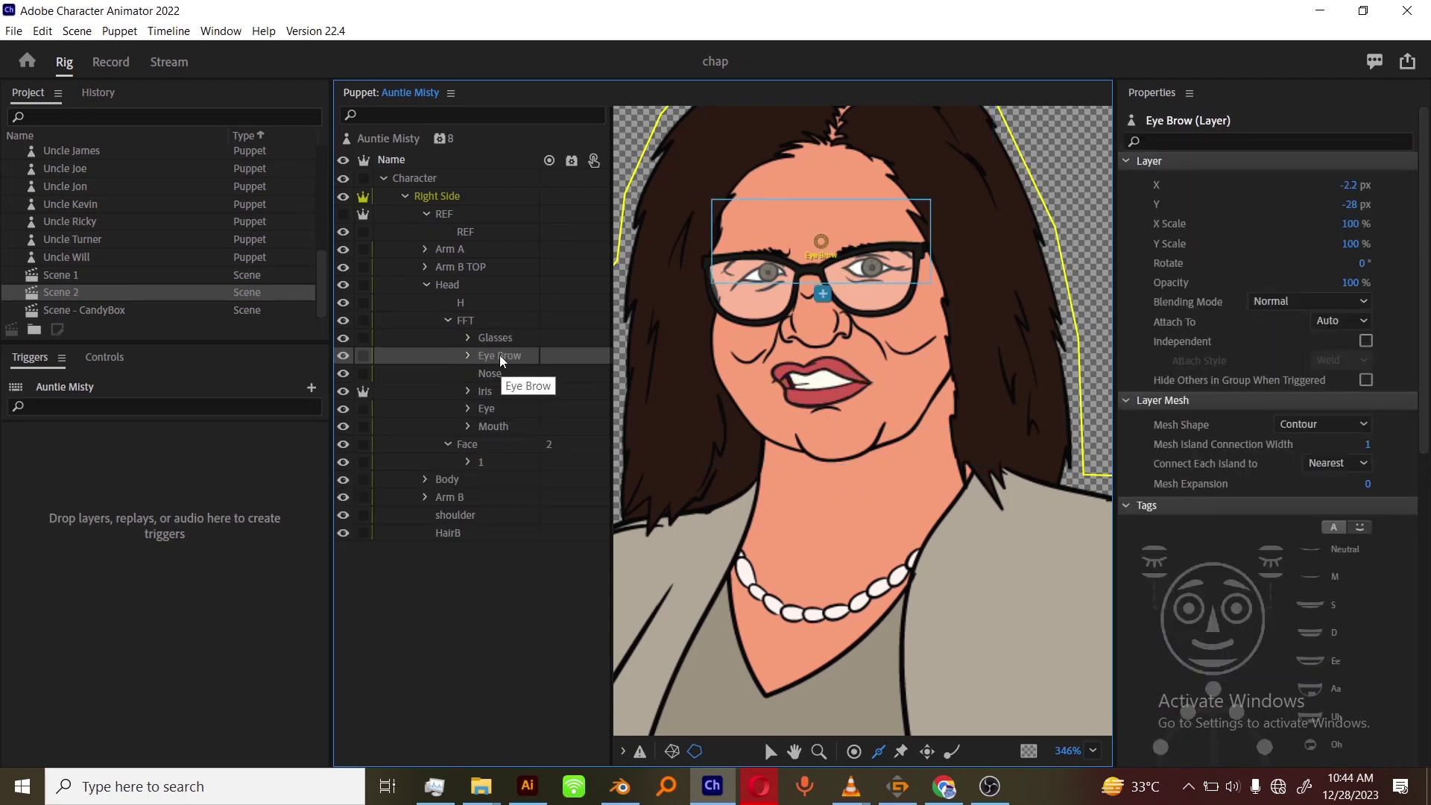
left_click(495, 392)
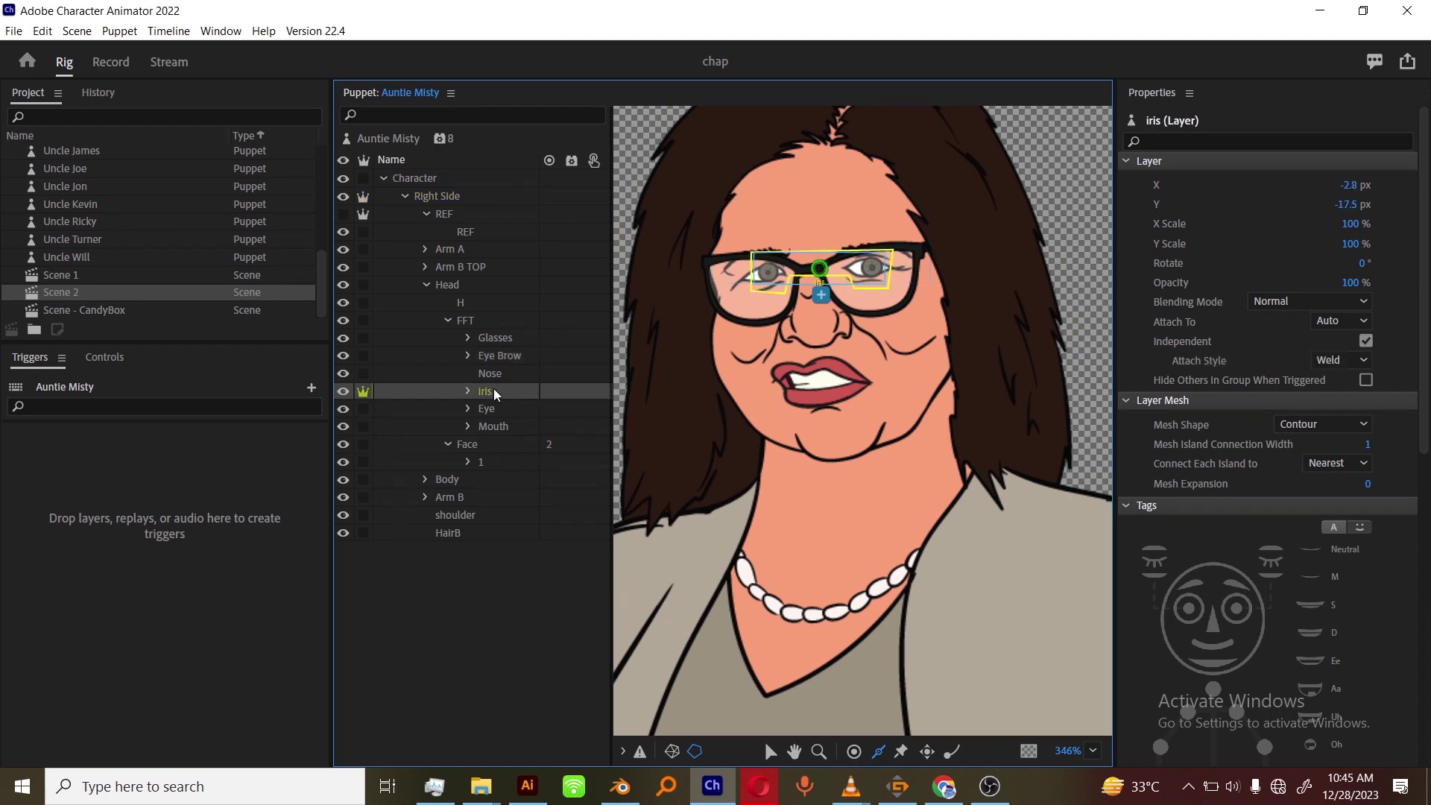
left_click(1240, 617)
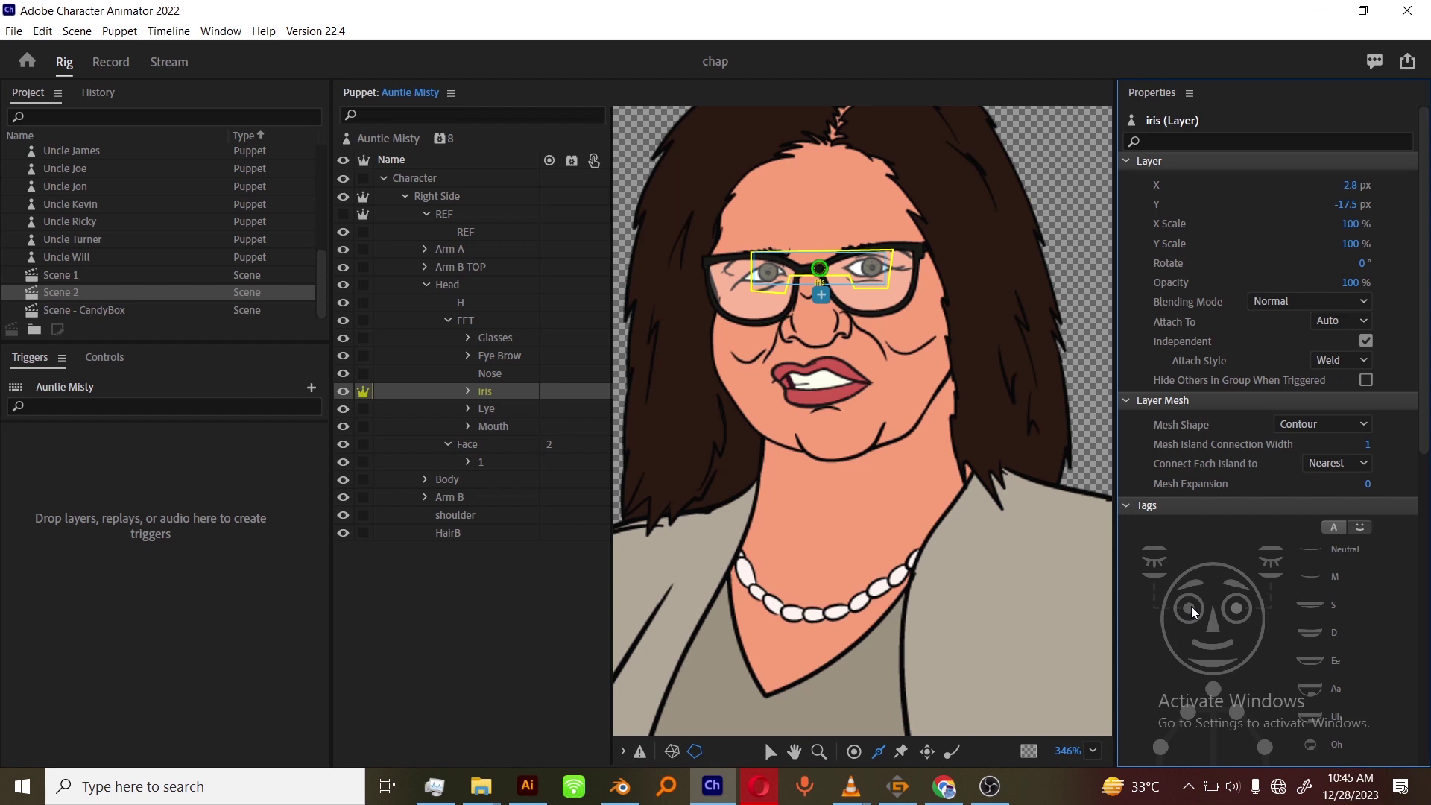
left_click(1193, 613)
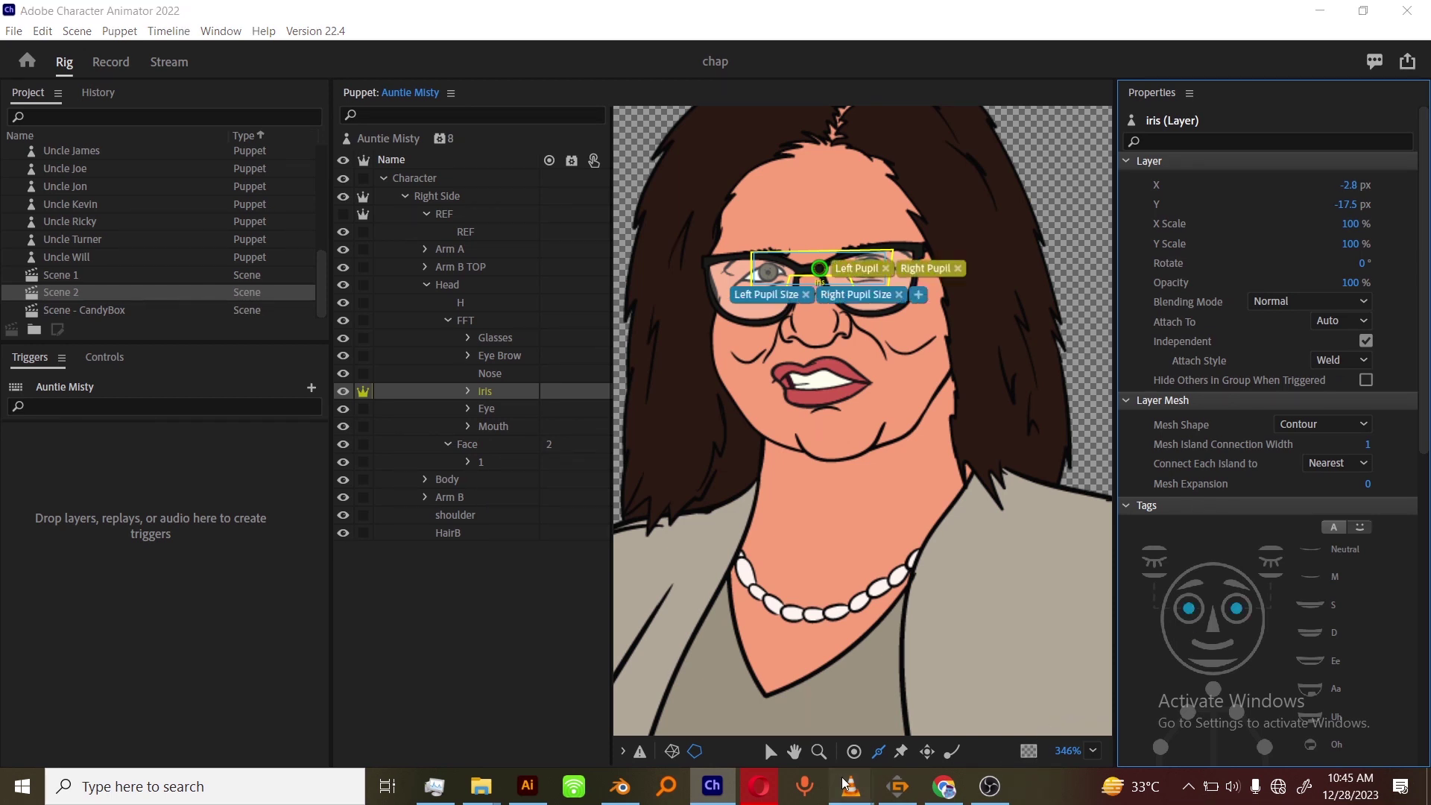
mouse_move(851, 787)
left_click(926, 743)
left_click(1173, 41)
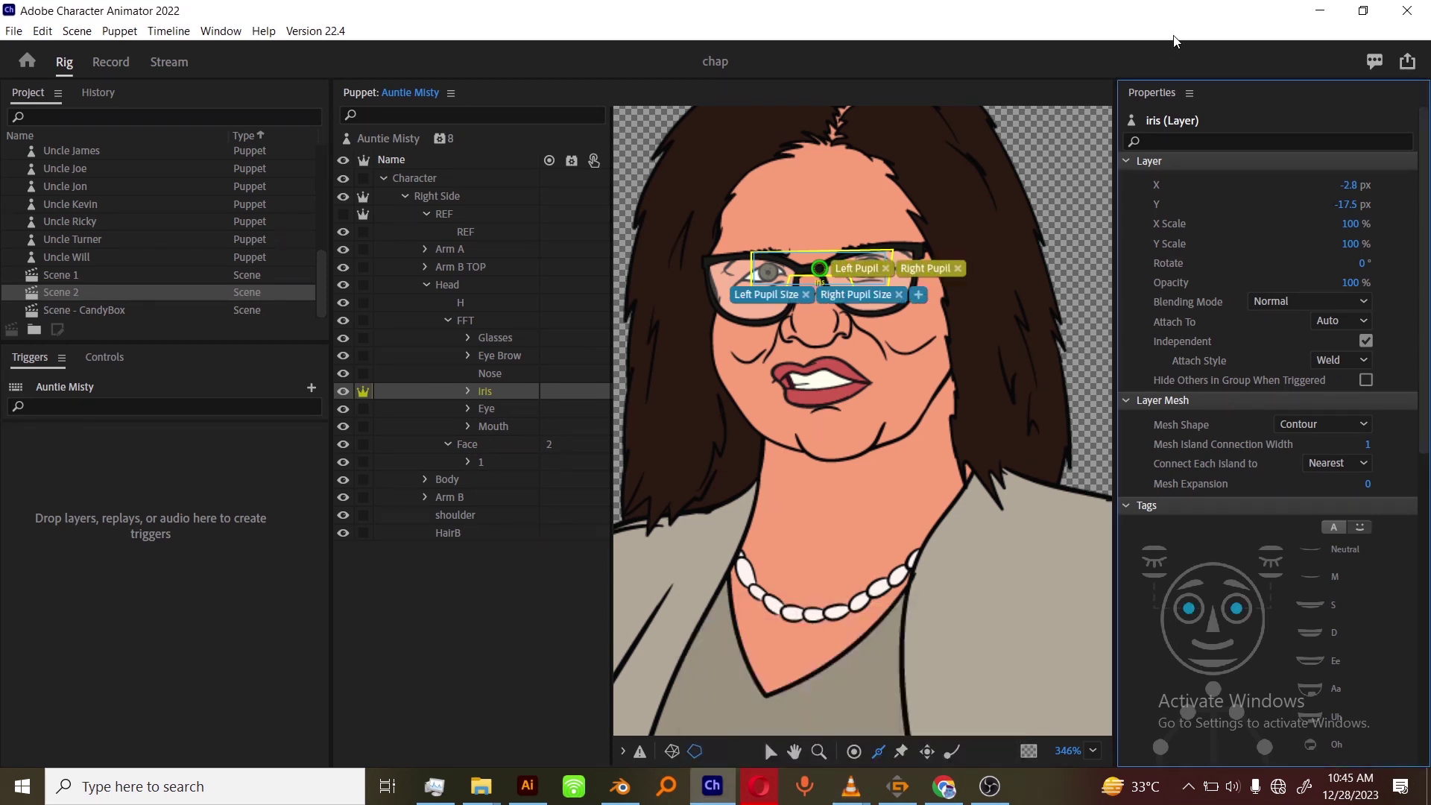
Add the Draggable modifier tag to the iris layer.
scroll(1287, 675, "down", 8)
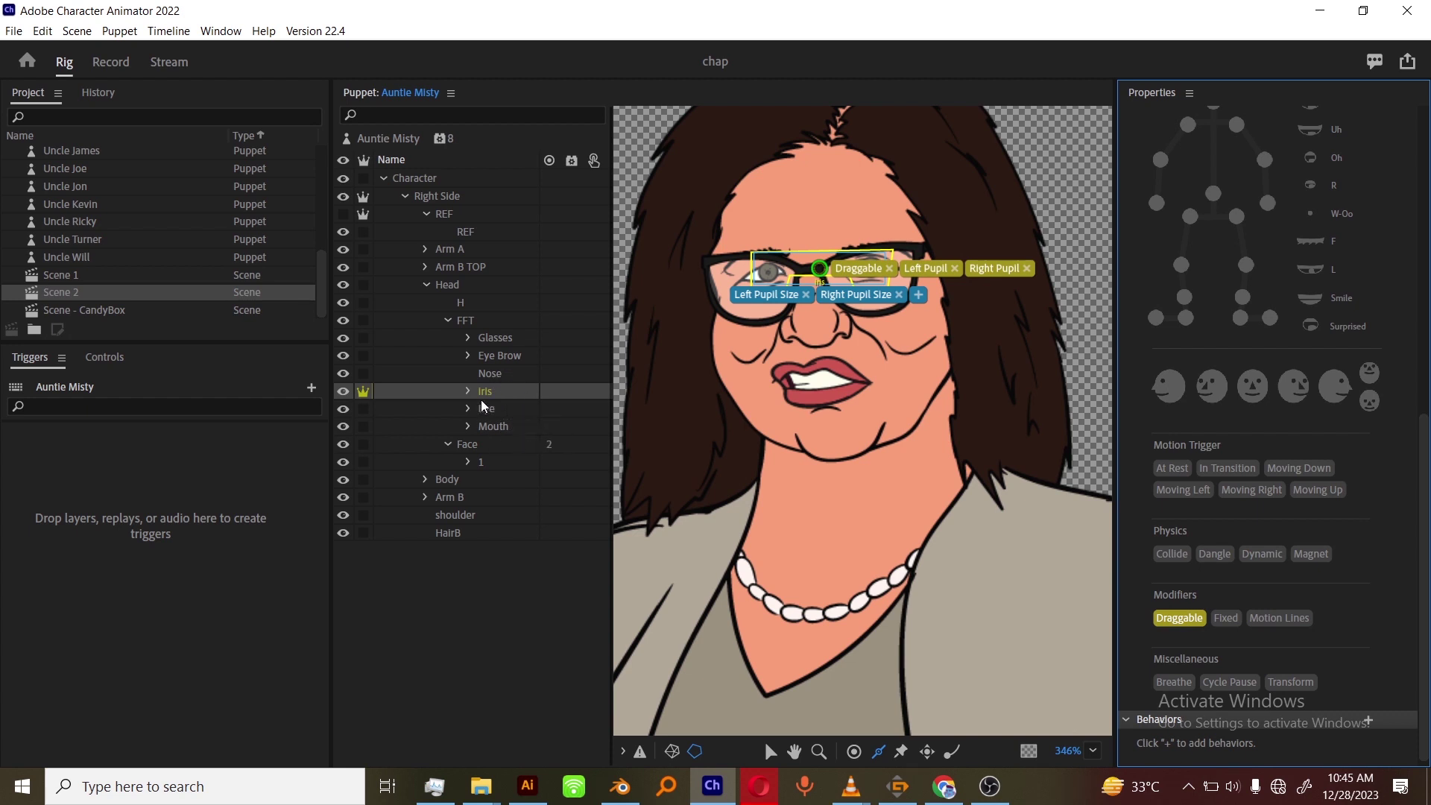
Create a swap set from the Eye group and enable Latch for all its triggers, from Blink to wide.
left_click(497, 410)
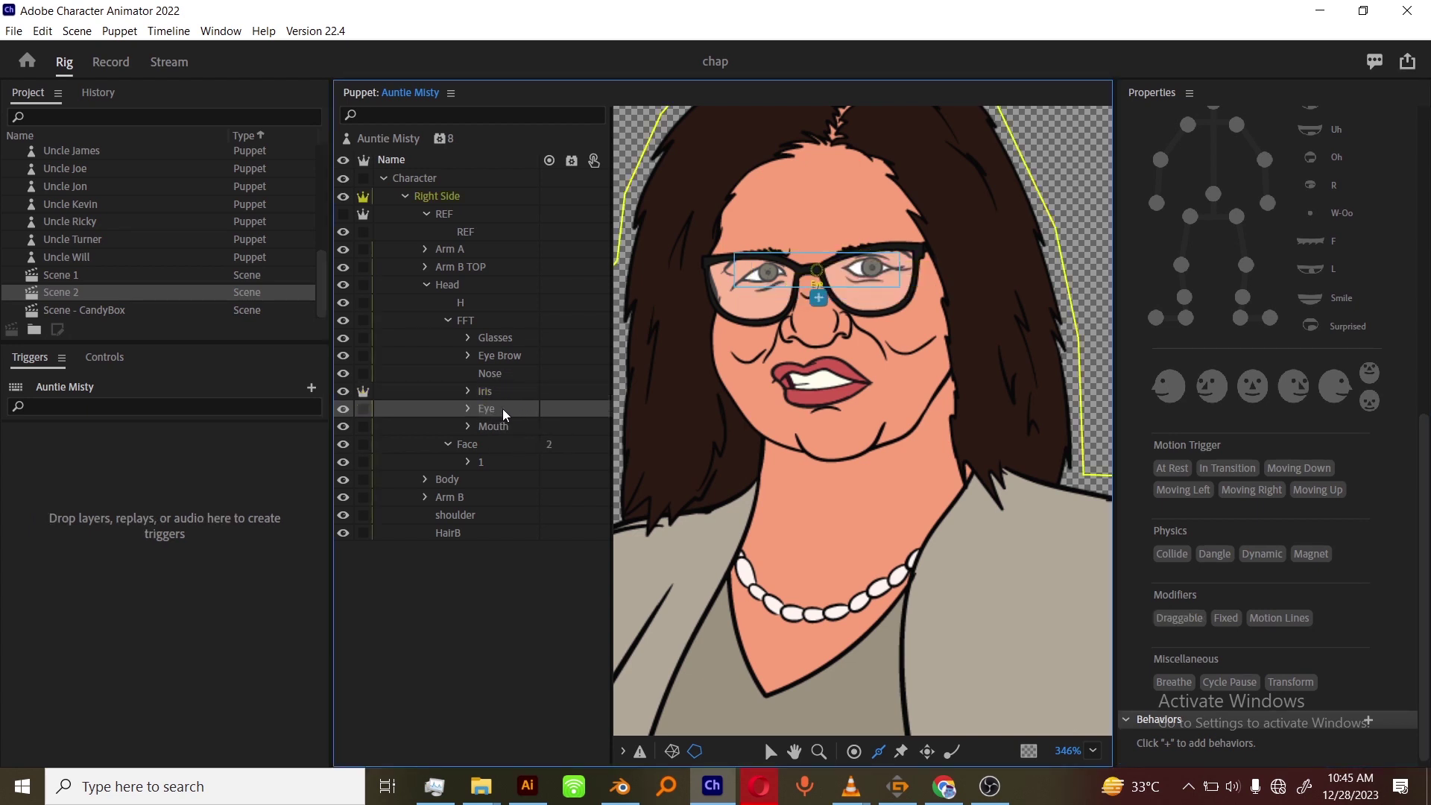
left_click_drag(505, 415, 412, 552)
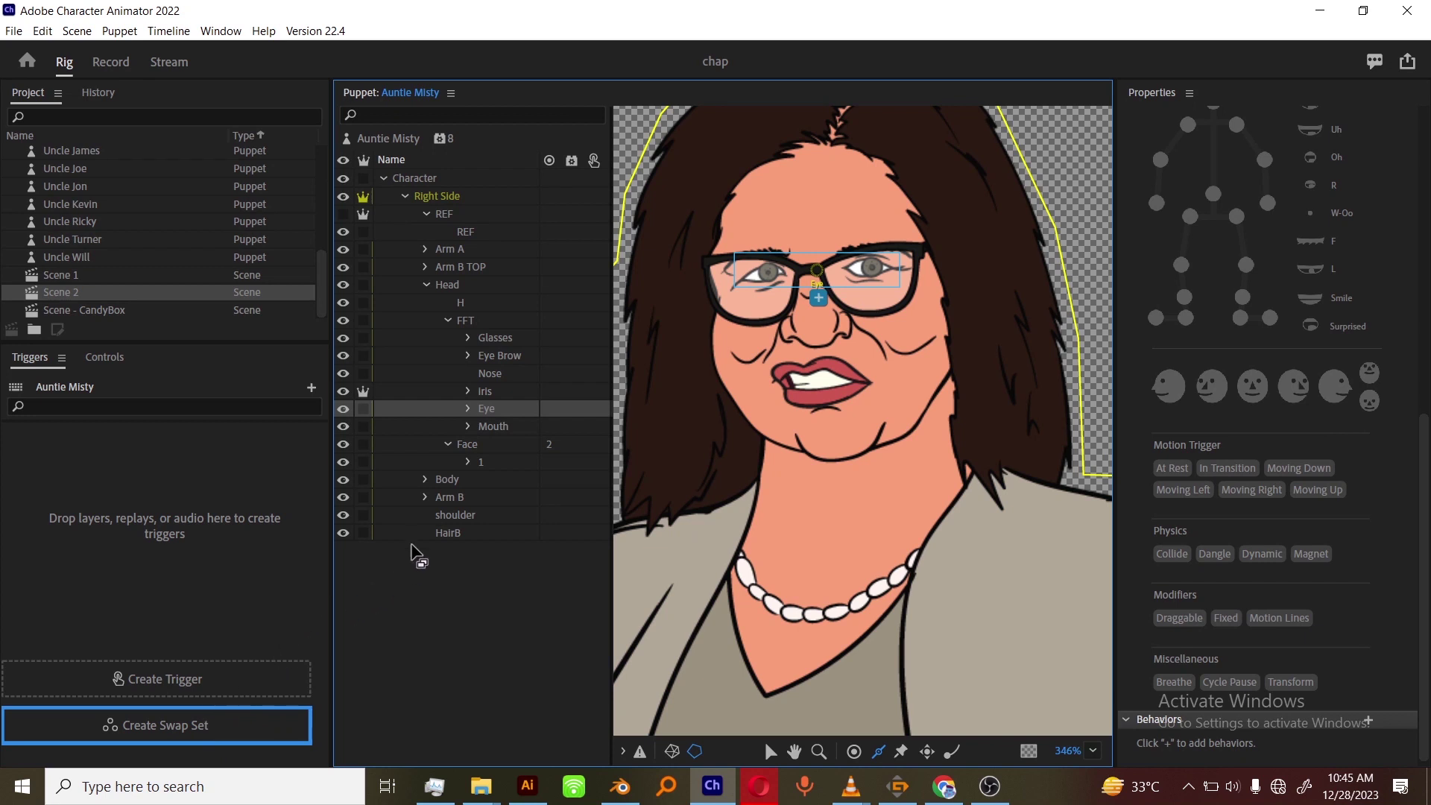
left_click(138, 452)
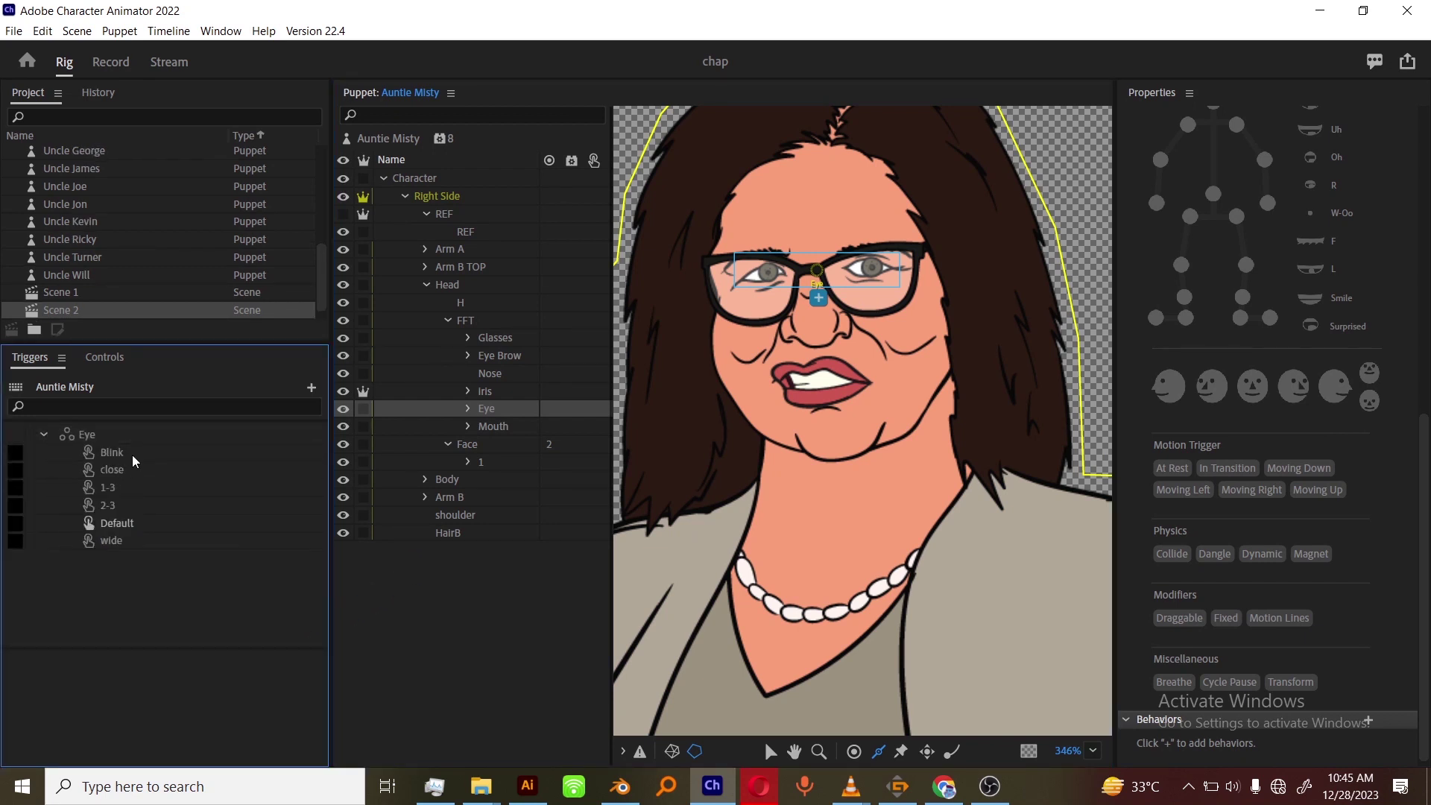
left_click(125, 453)
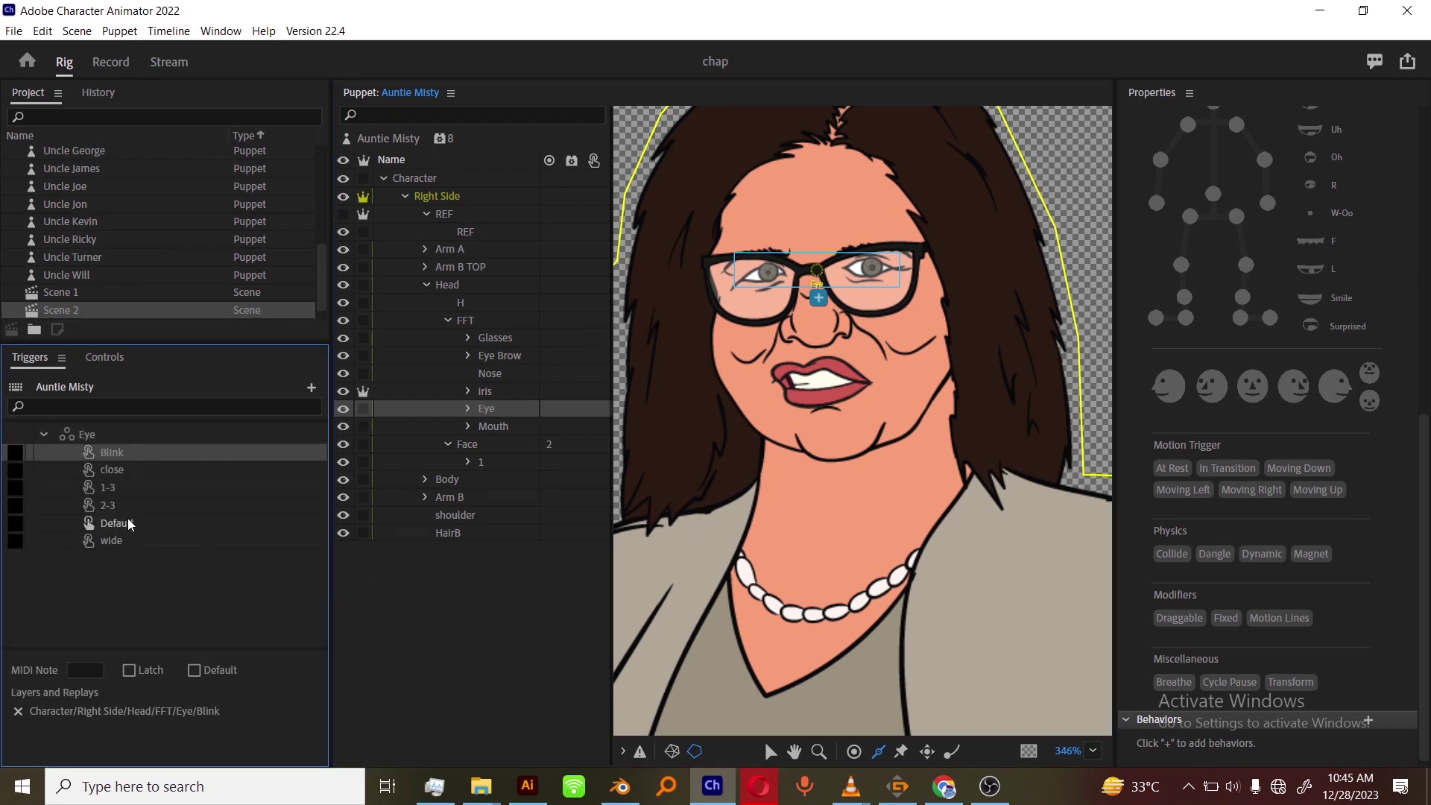
left_click(132, 540, "shift")
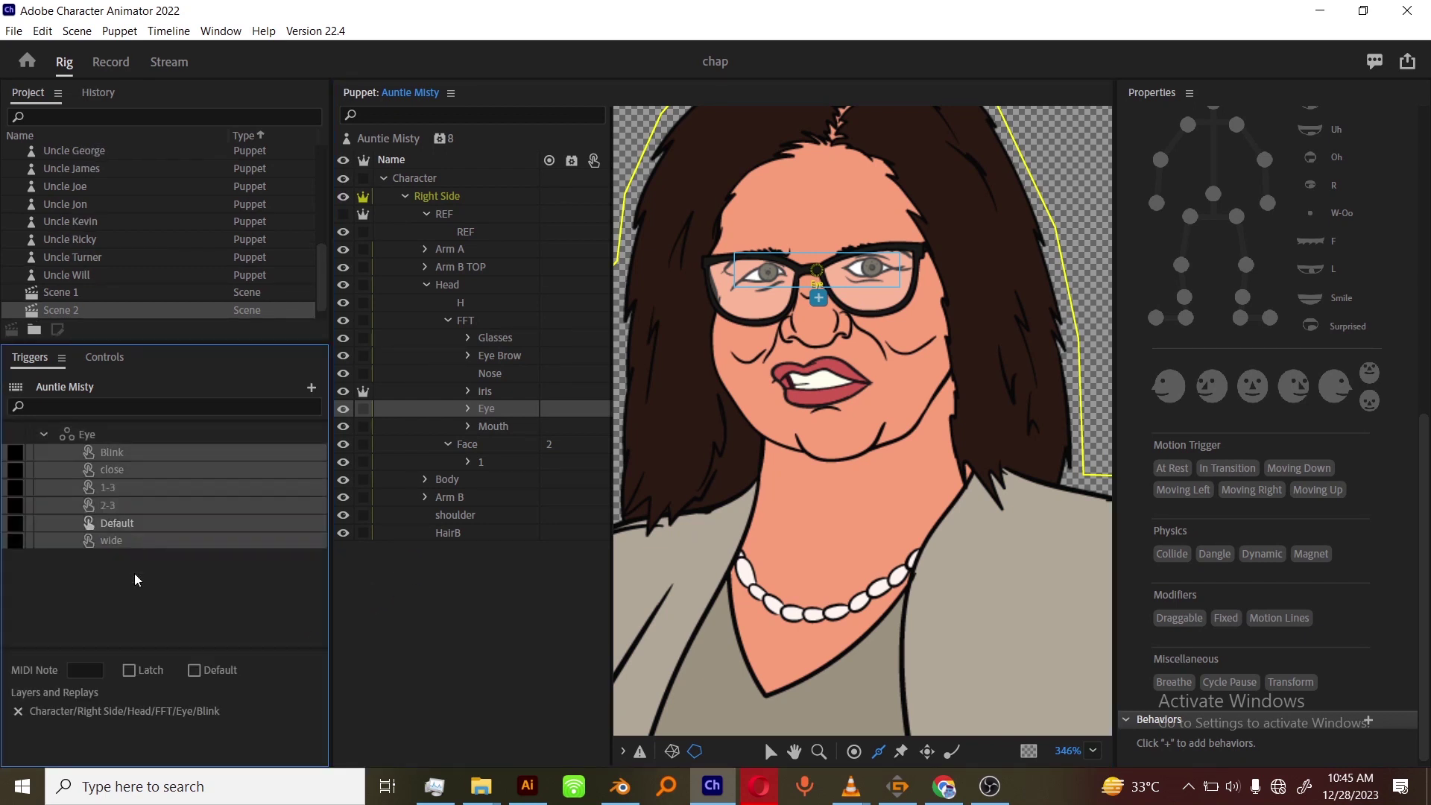
Tag the Blink layer inside the Eye group as both Left Blink and Right Blink.
left_click(468, 409)
left_click(529, 430)
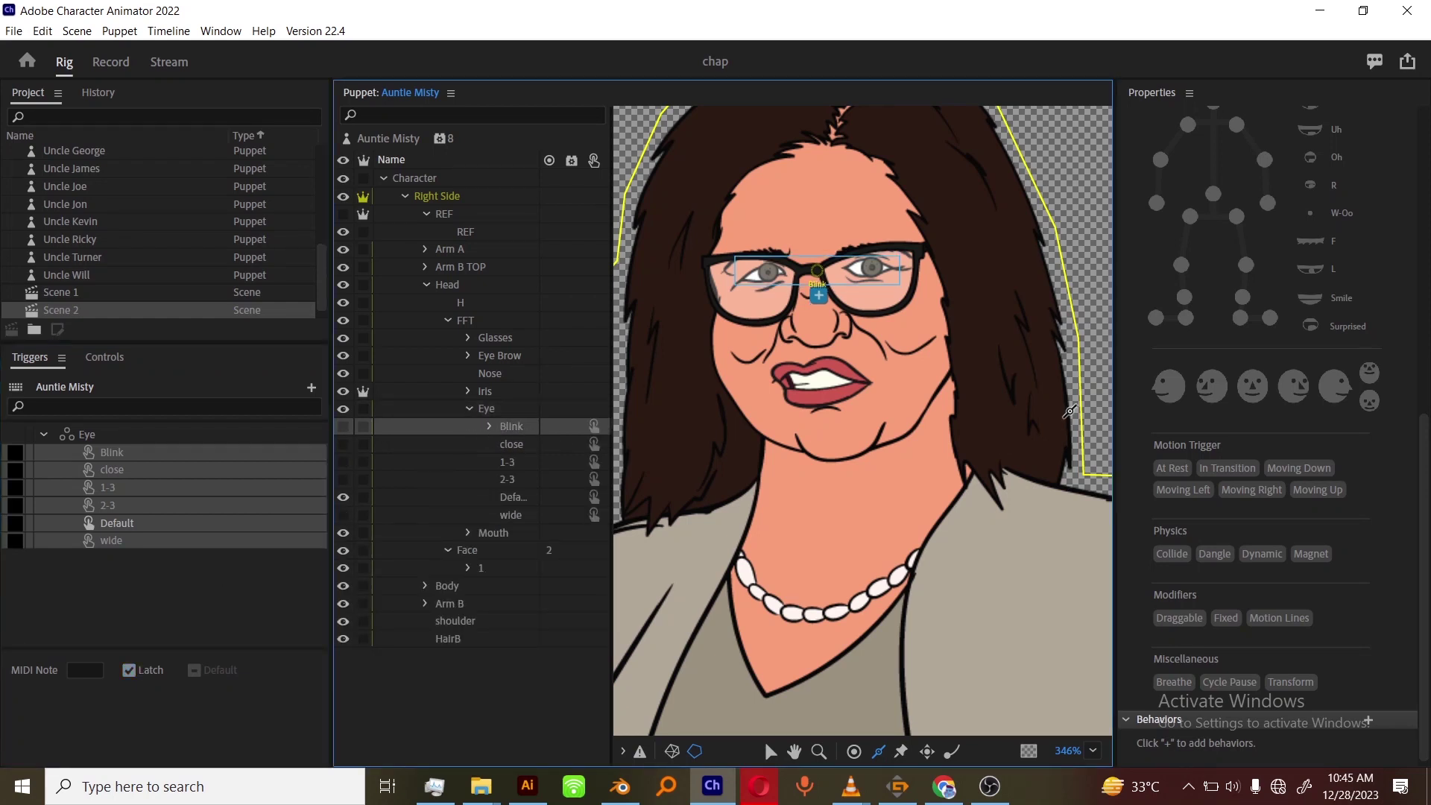
scroll(1297, 341, "up", 5)
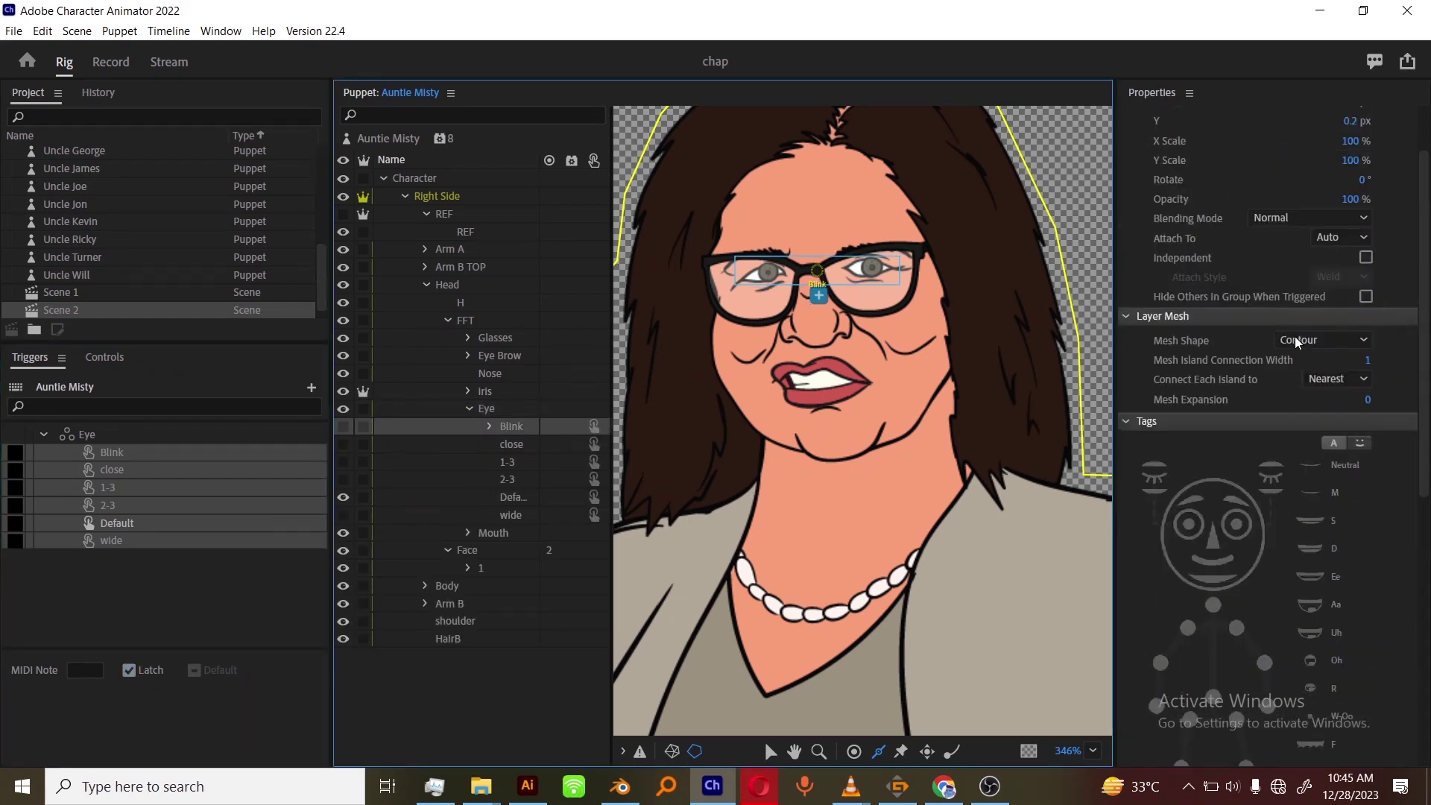
left_click(1271, 481)
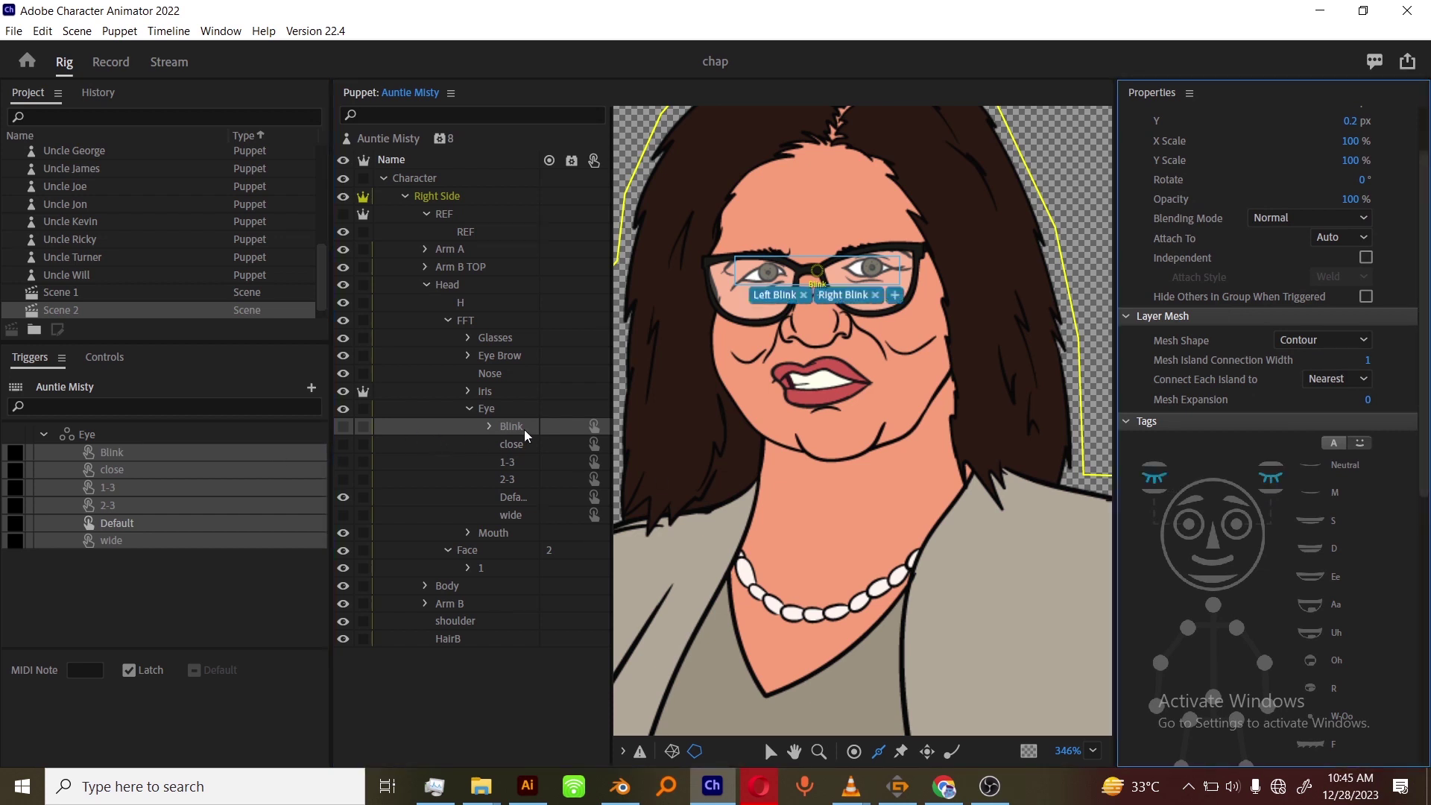
Add the Auto Blink behavior to the whole Auntie Misty puppet.
left_click(1081, 348)
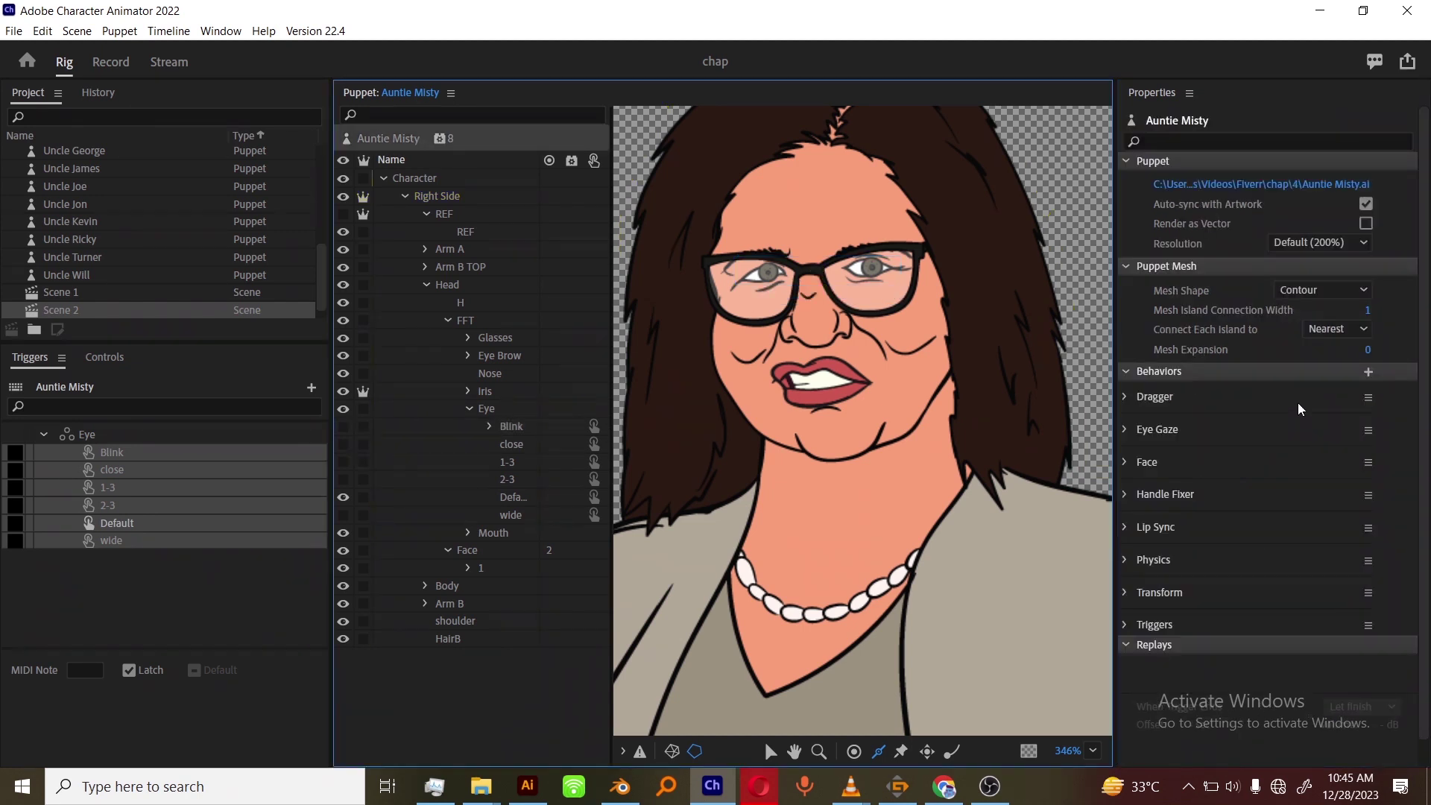
left_click(1368, 370)
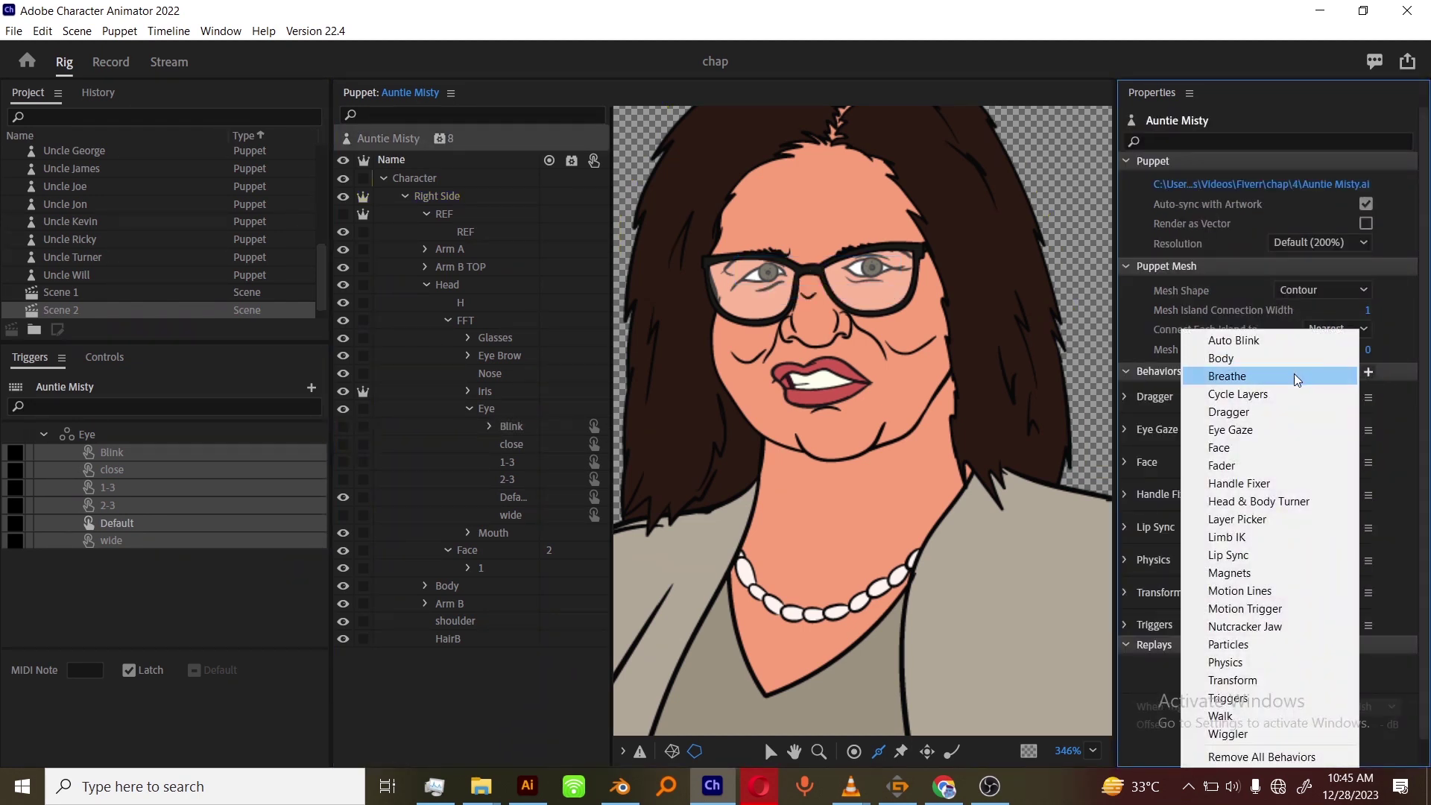
left_click(1258, 340)
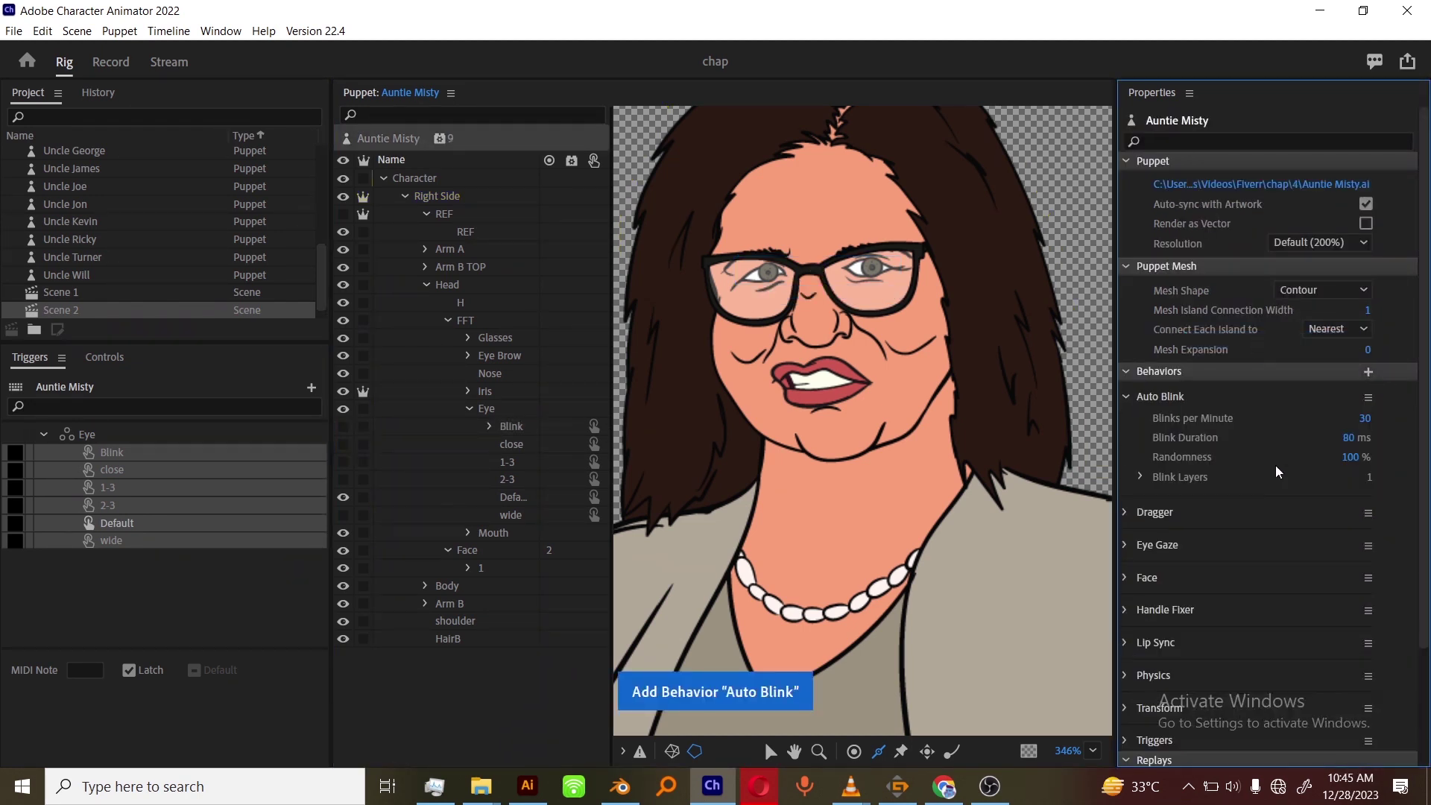
Add the Walk behavior to the puppet and look through its Style and Mode options.
left_click(1369, 371)
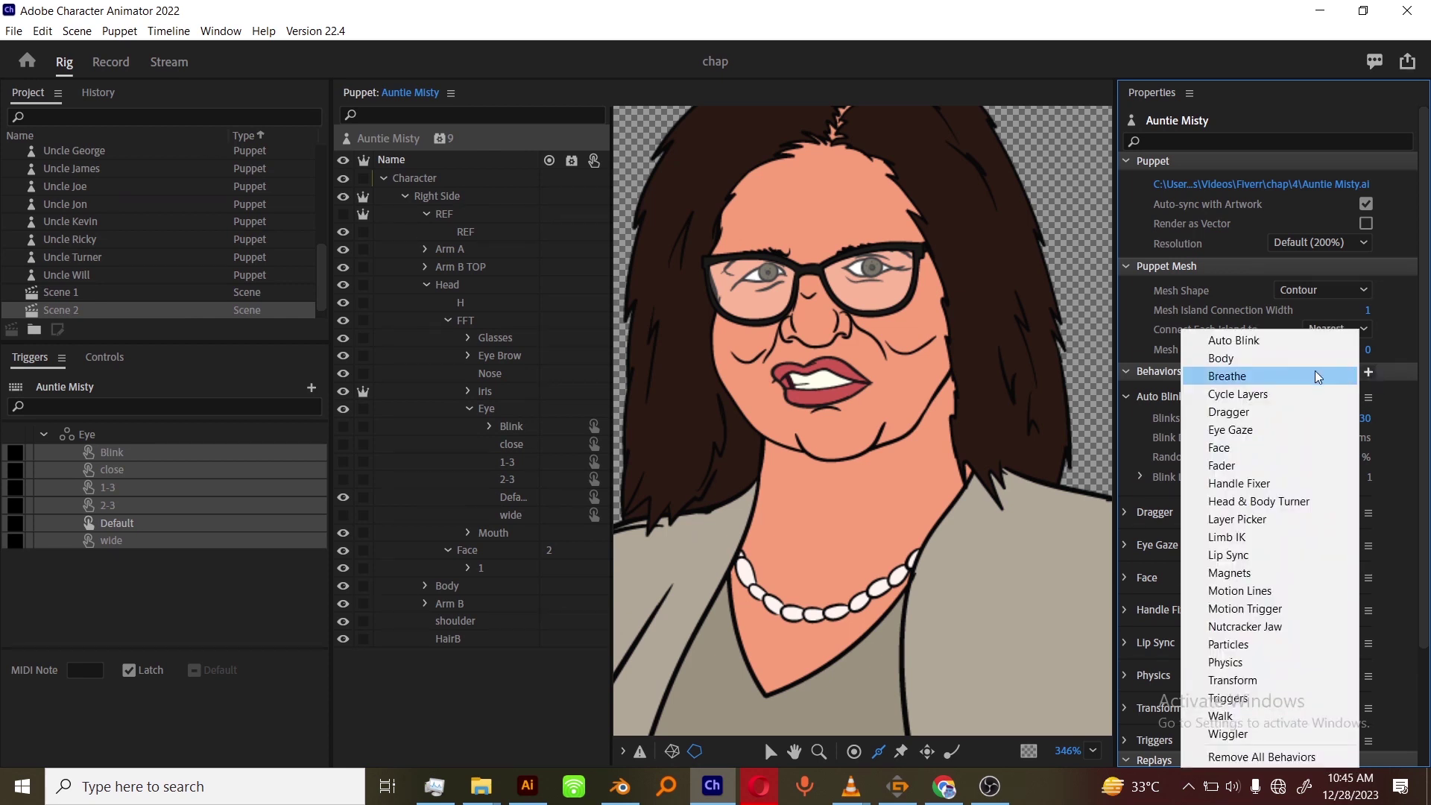
left_click(1261, 716)
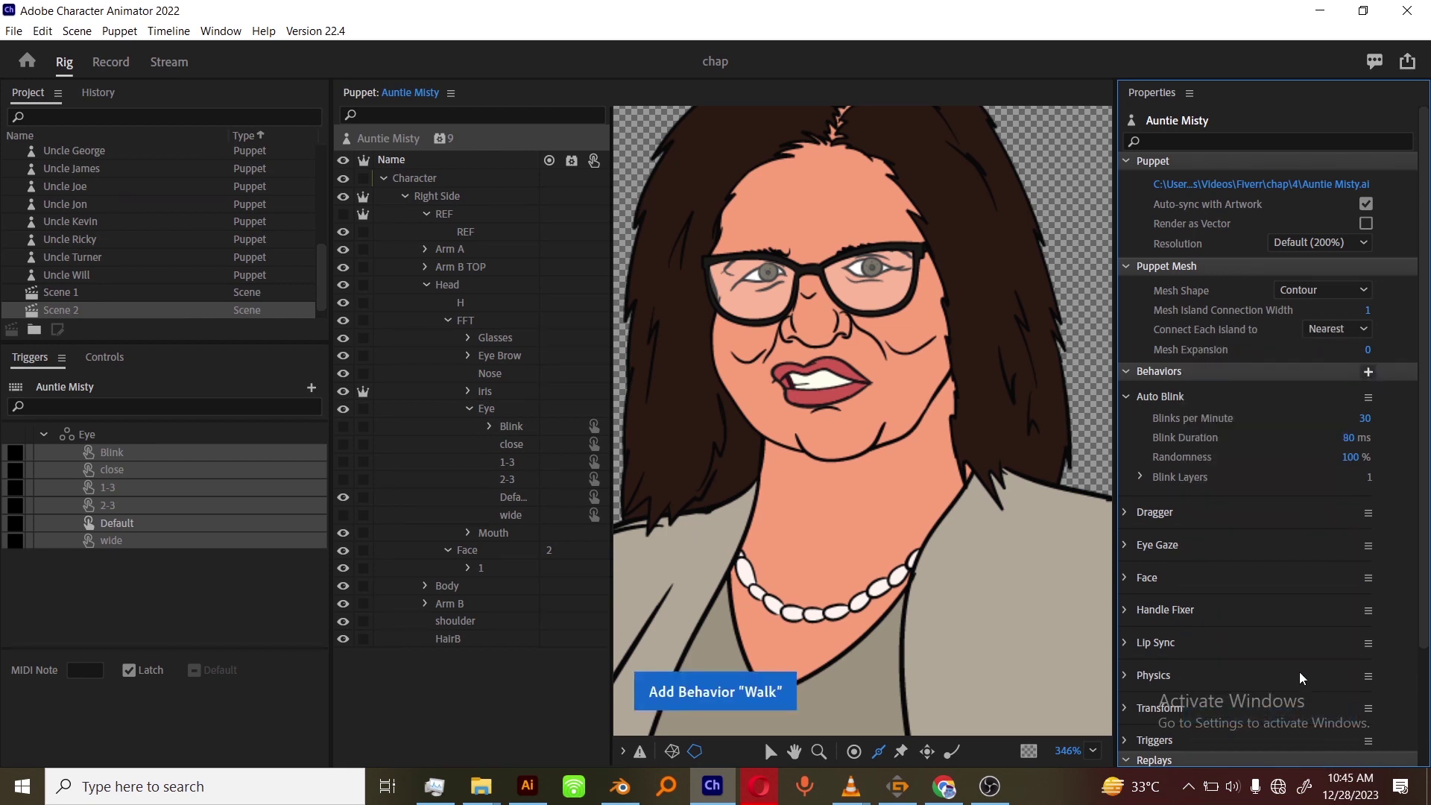
left_click(1322, 439)
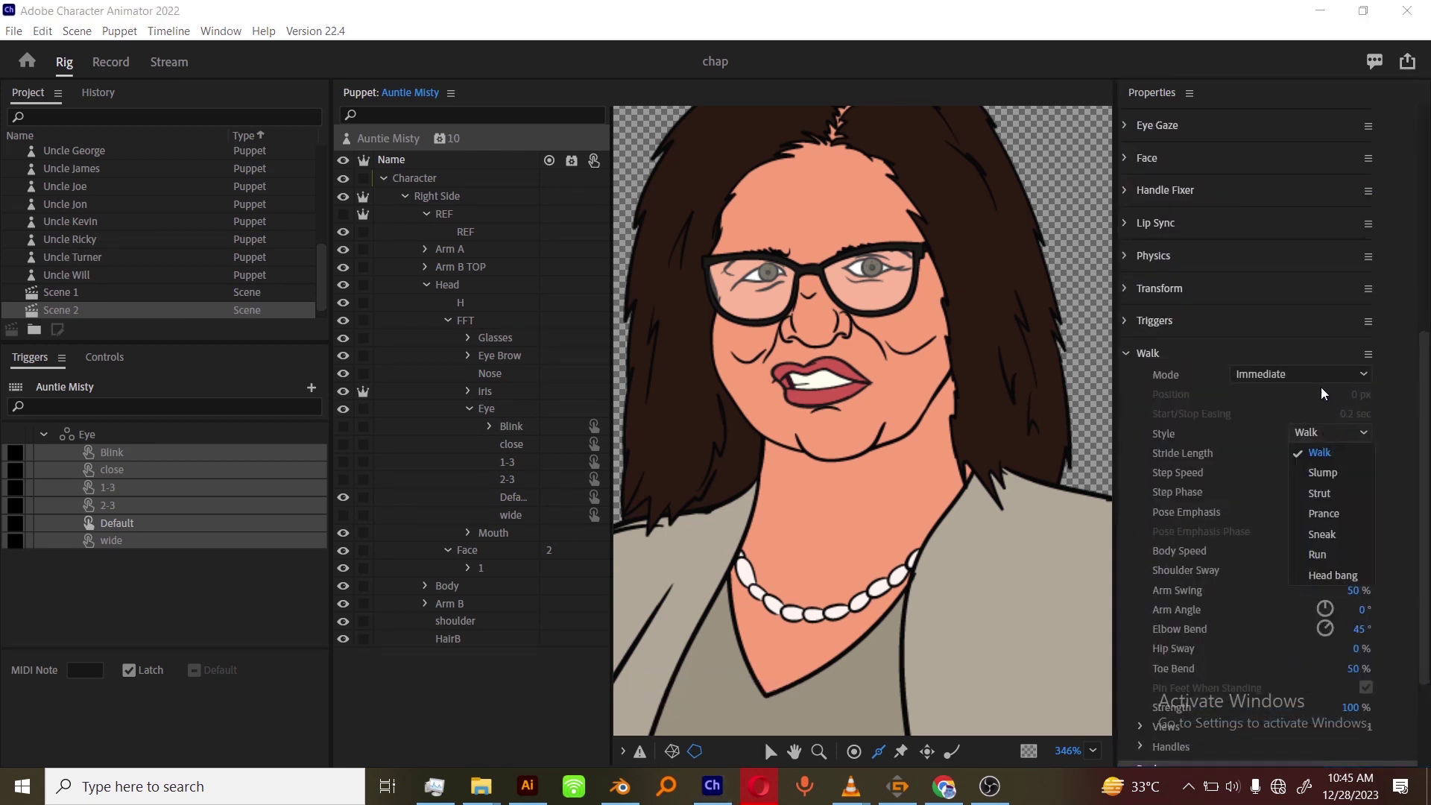
left_click(1312, 374)
left_click(1315, 413)
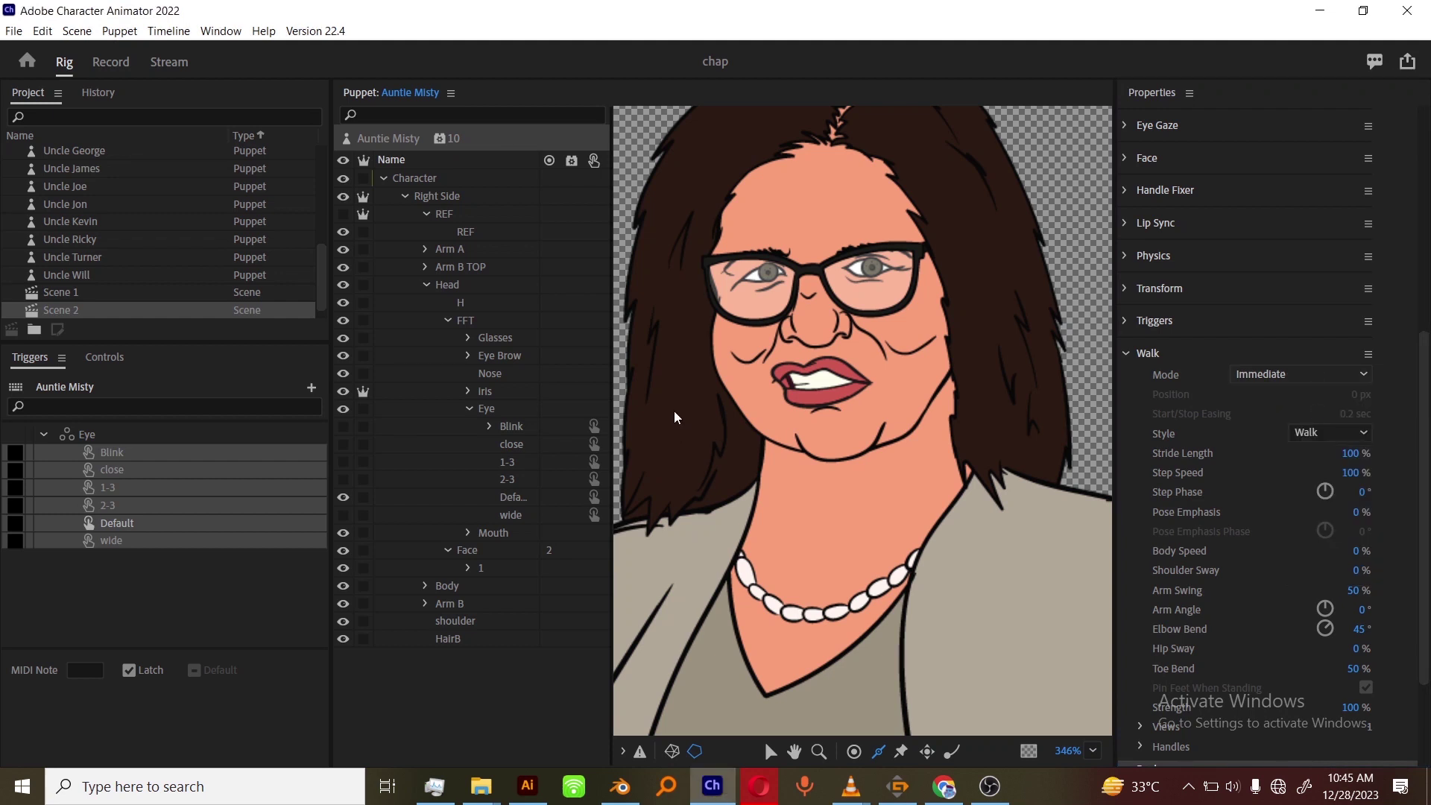
Create a swap set from the Eye Brow group.
left_click(517, 427)
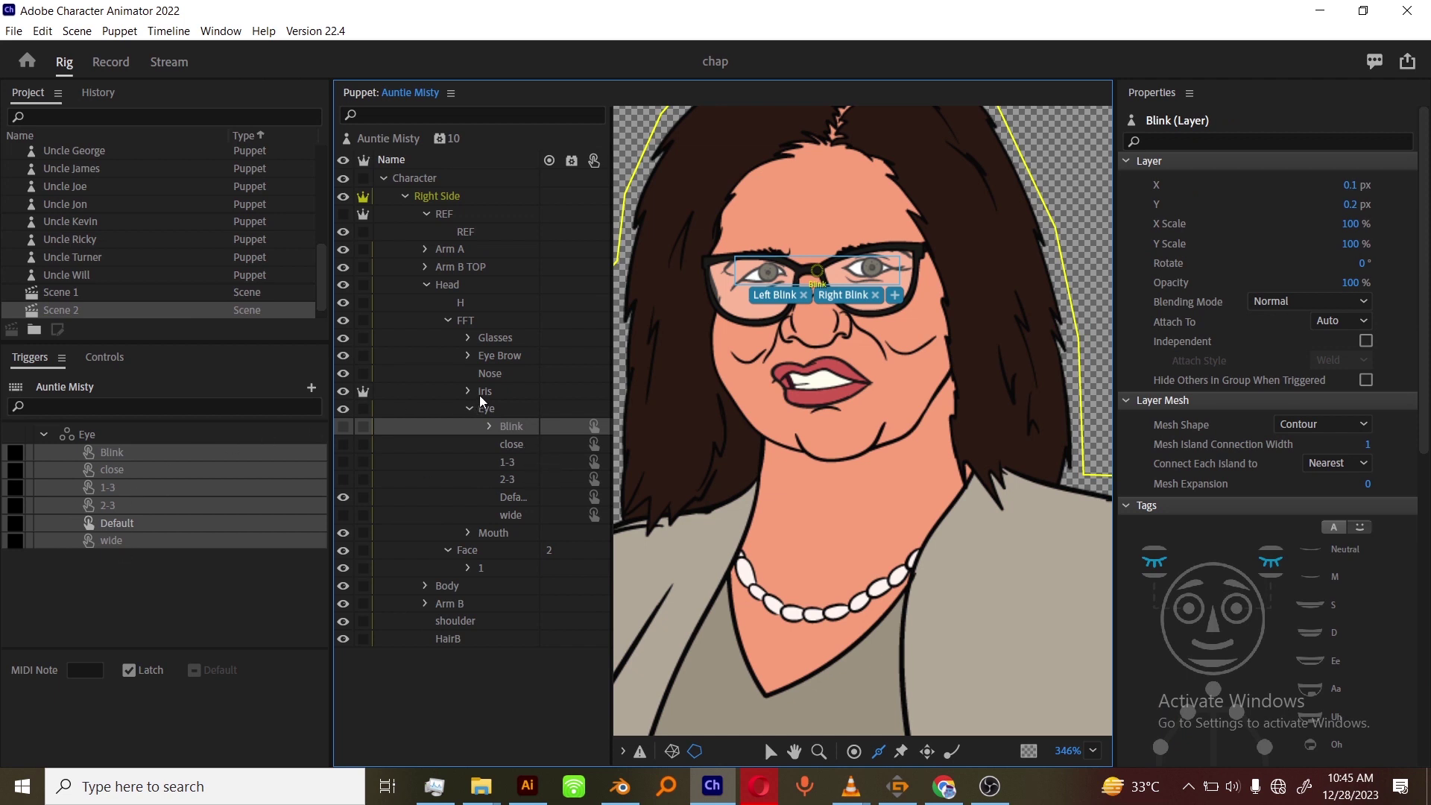
left_click(504, 355)
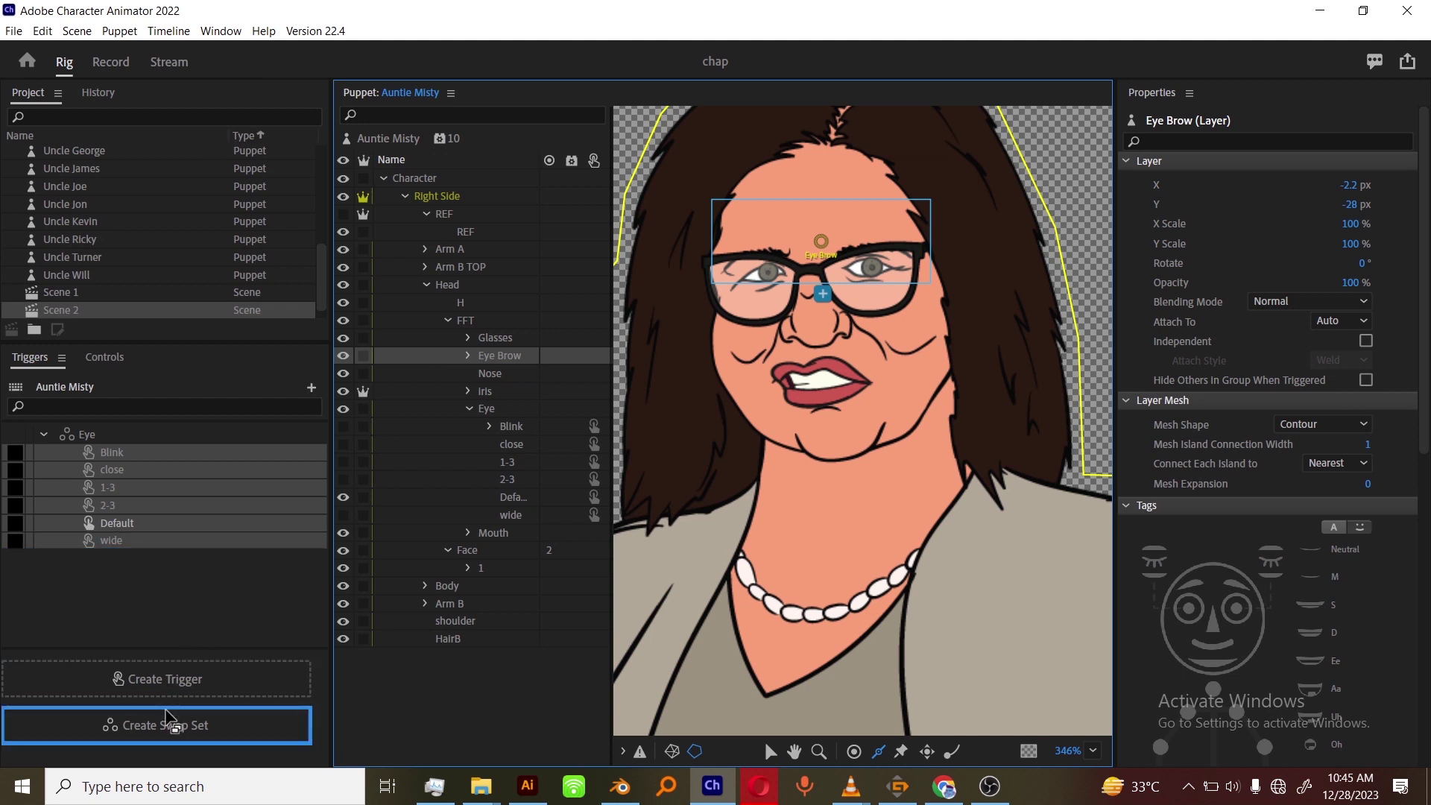
Add Cycle Layers to the Blink layer, advancing every 2 frames with Forward and Reverse and Hold on Last Layer enabled.
left_click(520, 426)
scroll(1361, 623, "down", 10)
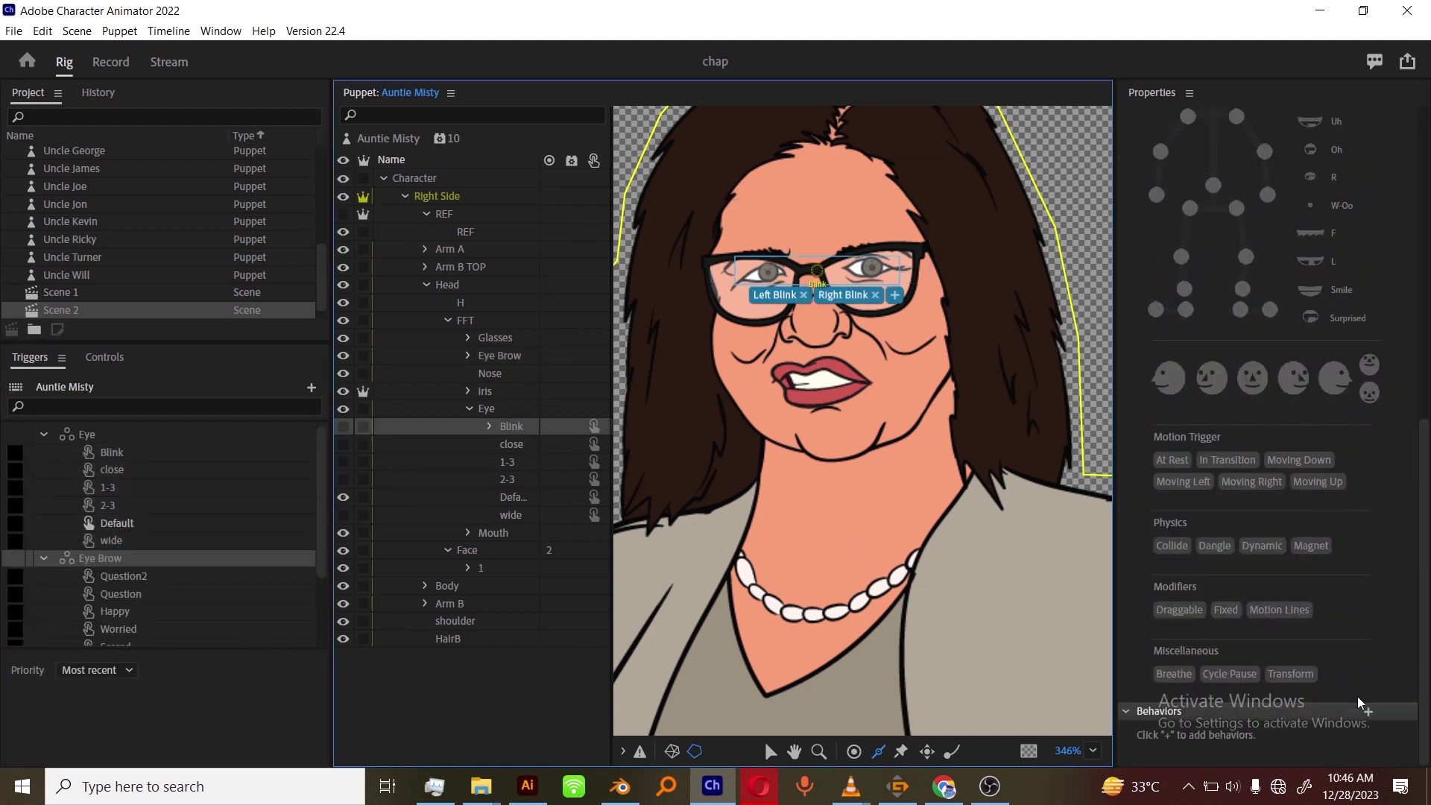
left_click(1367, 710)
left_click(1314, 333)
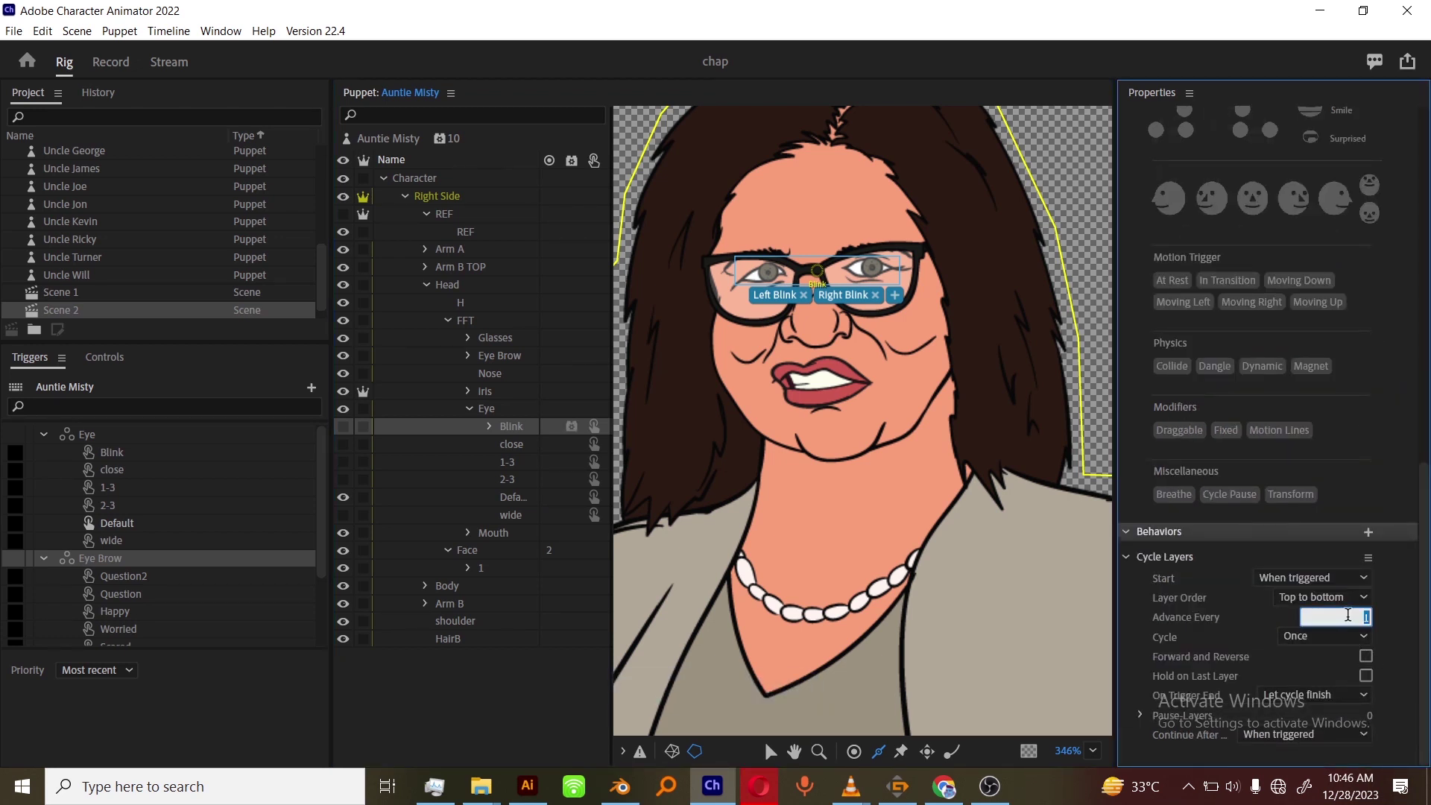
type("2")
key("Return")
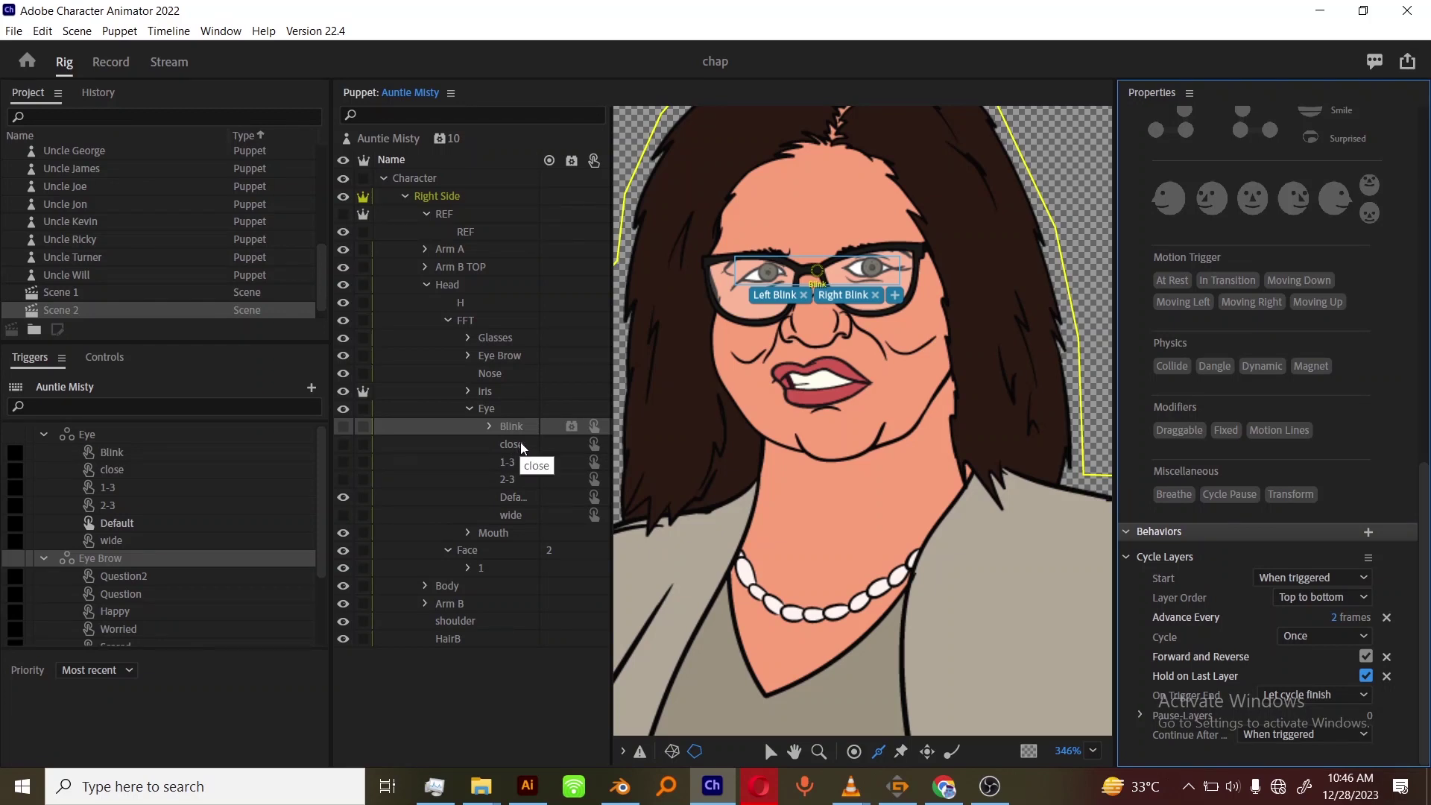
Assign trigger keys 1 to 5 to the Eye Brow triggers Question2, Question, Happy, Worried and Scared.
scroll(65, 579, "down", 3)
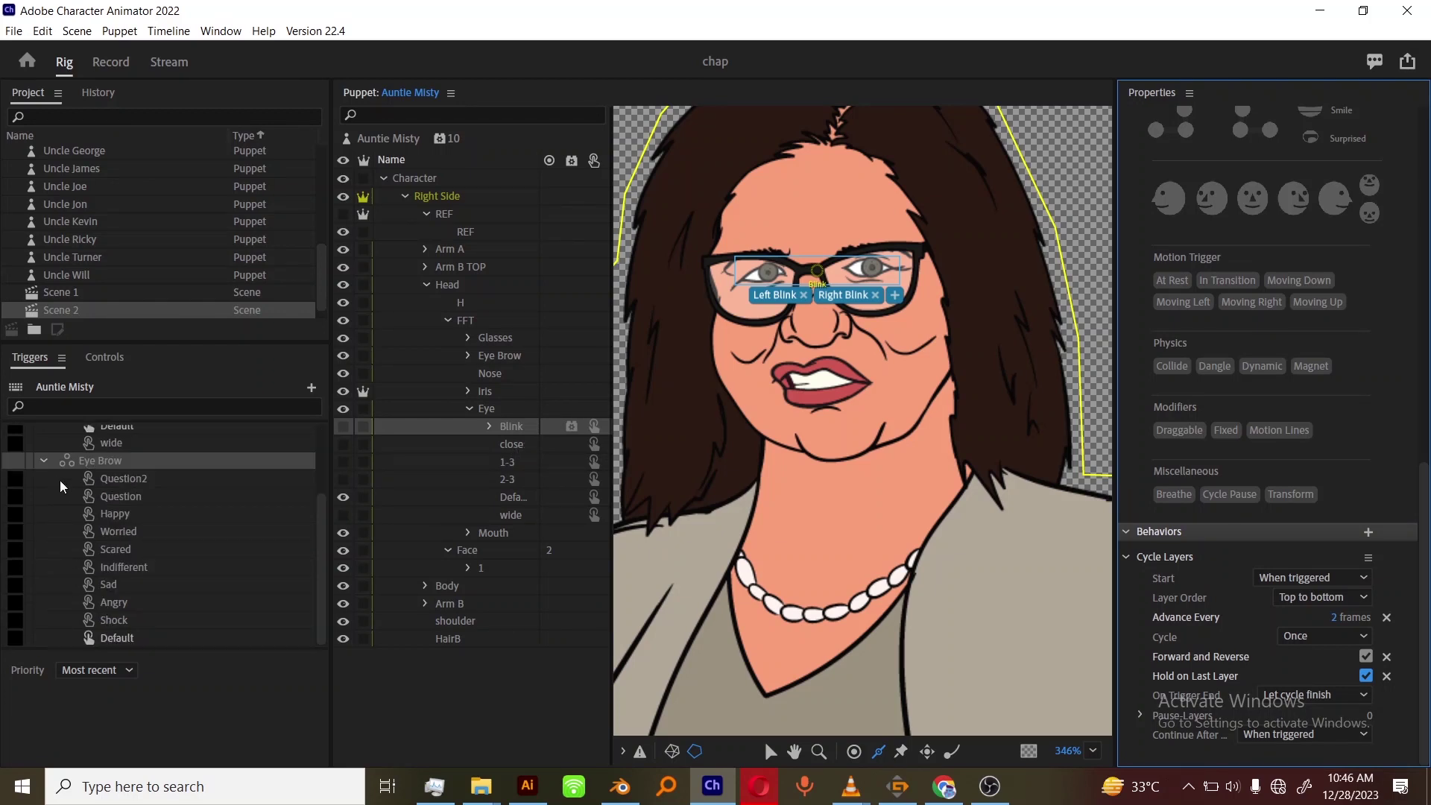
left_click(24, 487)
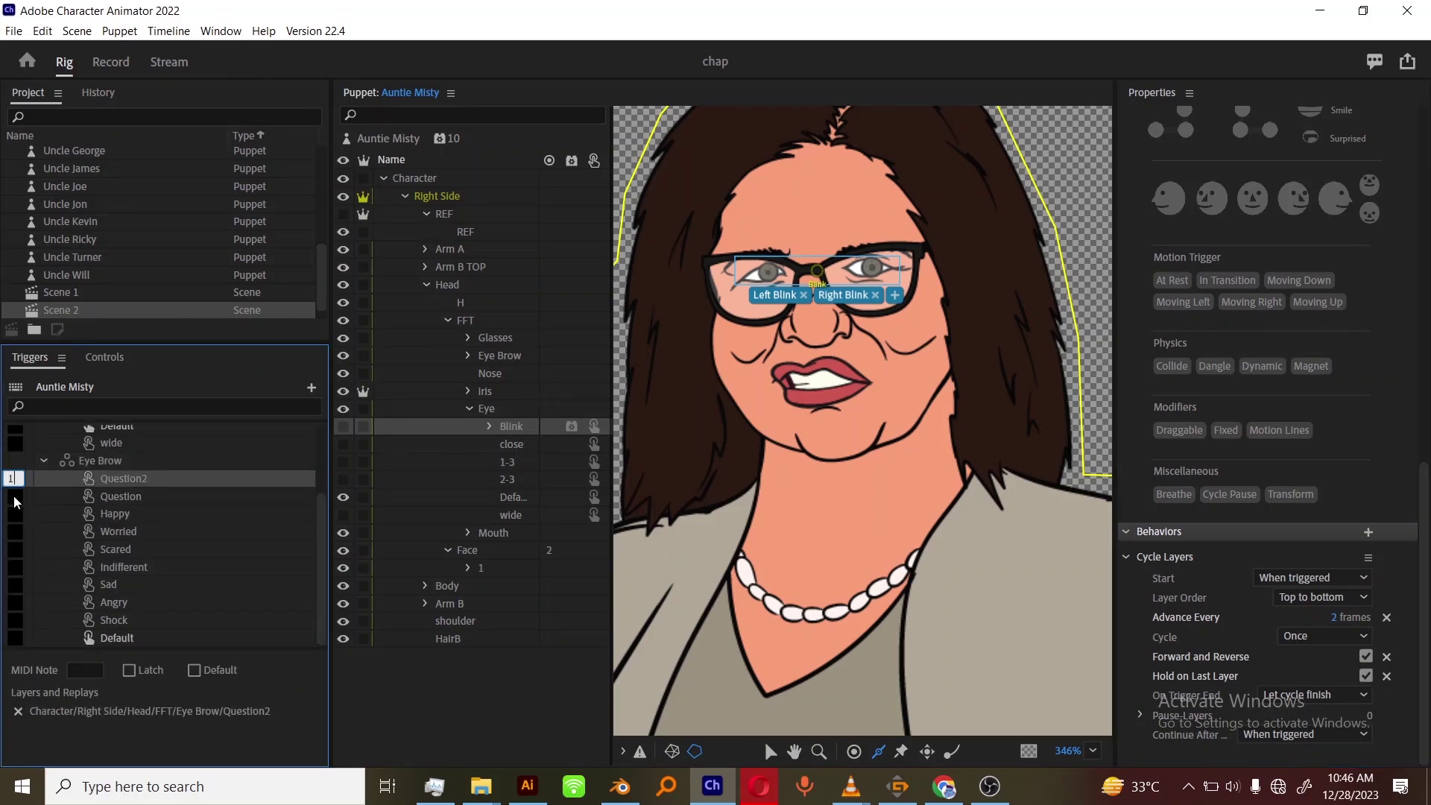
left_click(14, 500)
type("1")
left_click(14, 498)
type("2")
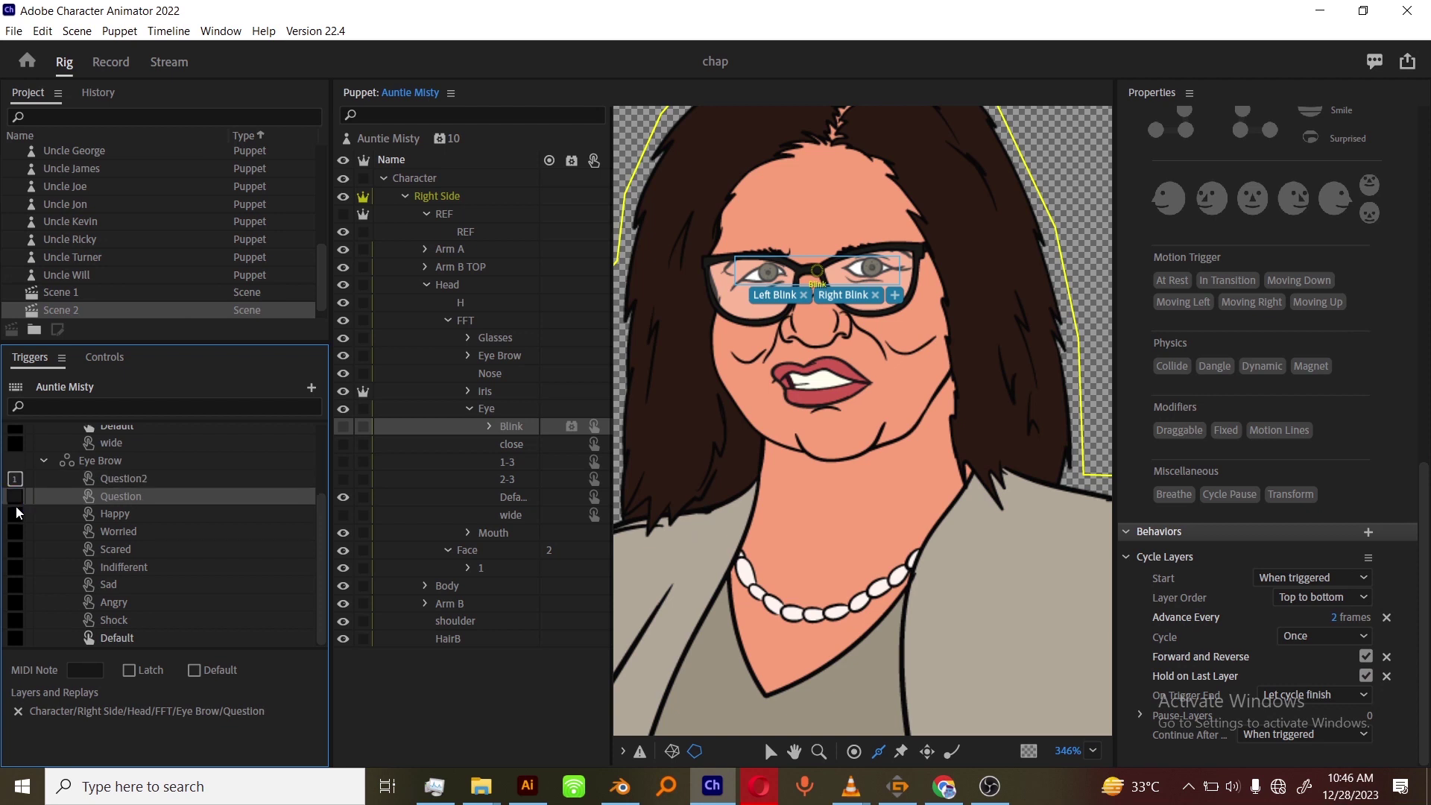
type("3")
left_click(15, 532)
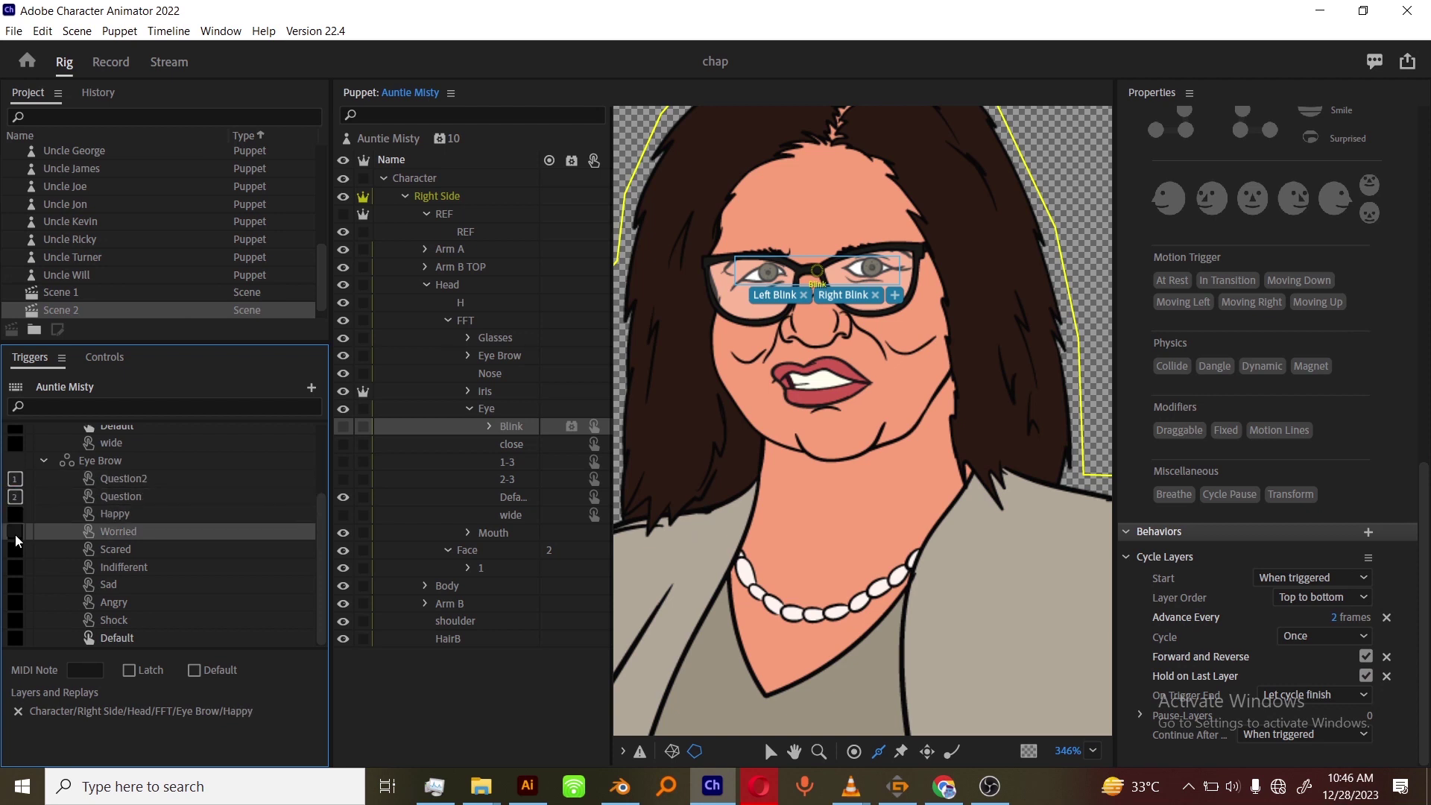
key("4")
left_click(15, 549)
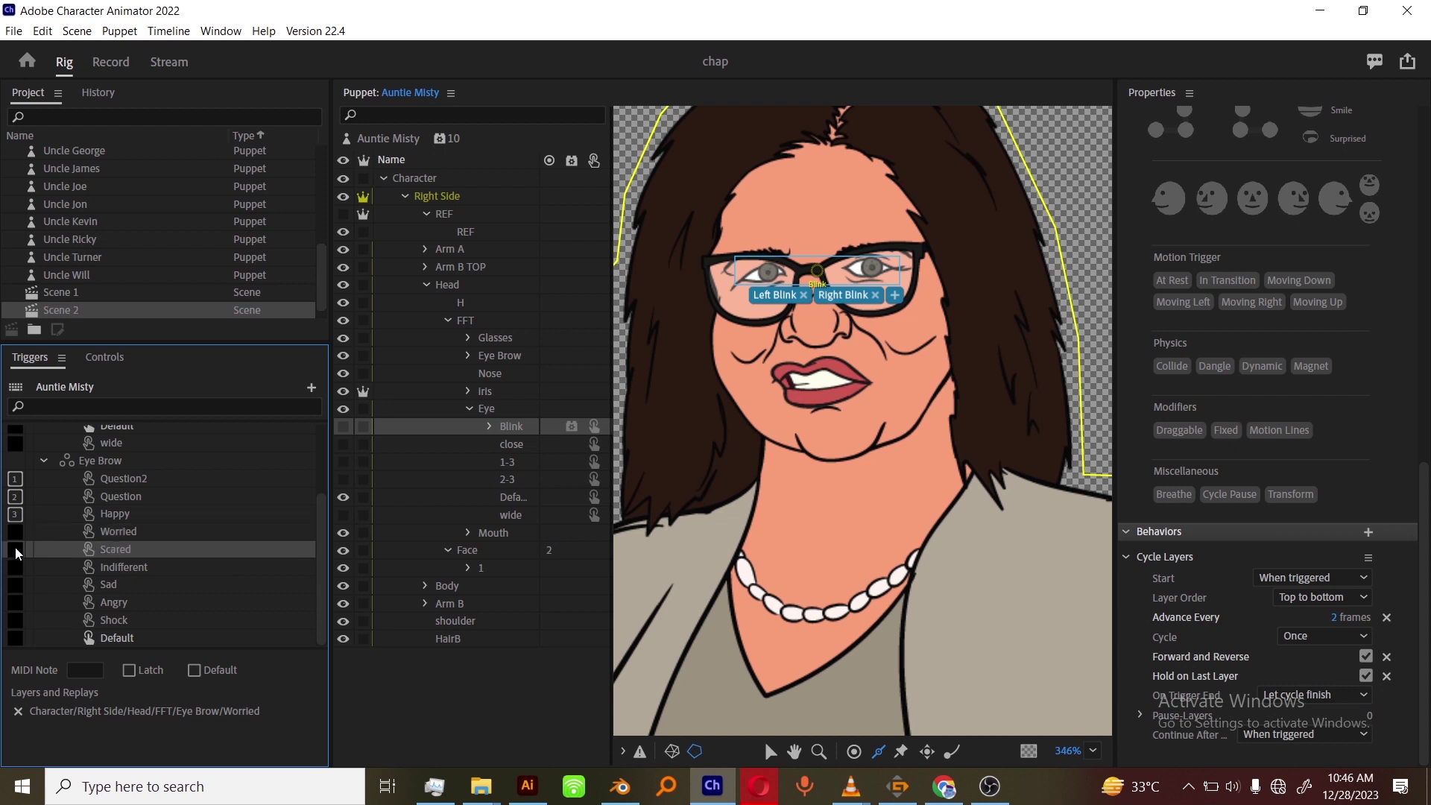
key("5")
Assign trigger keys 6 to 9 to the Eye Brow triggers Indifferent, Sad, Angry and Shock.
left_click(18, 569)
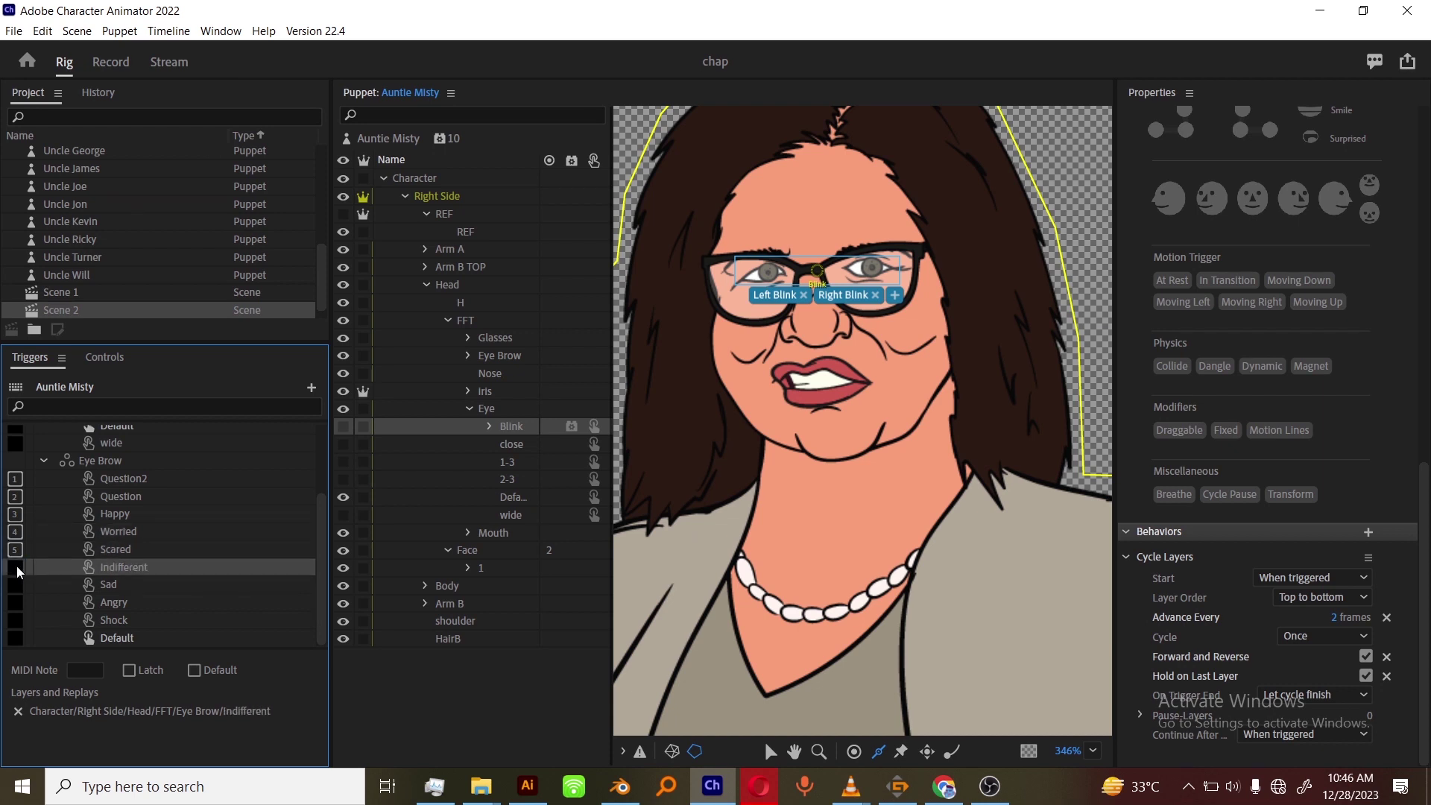
left_click(18, 586)
key("6")
key("7")
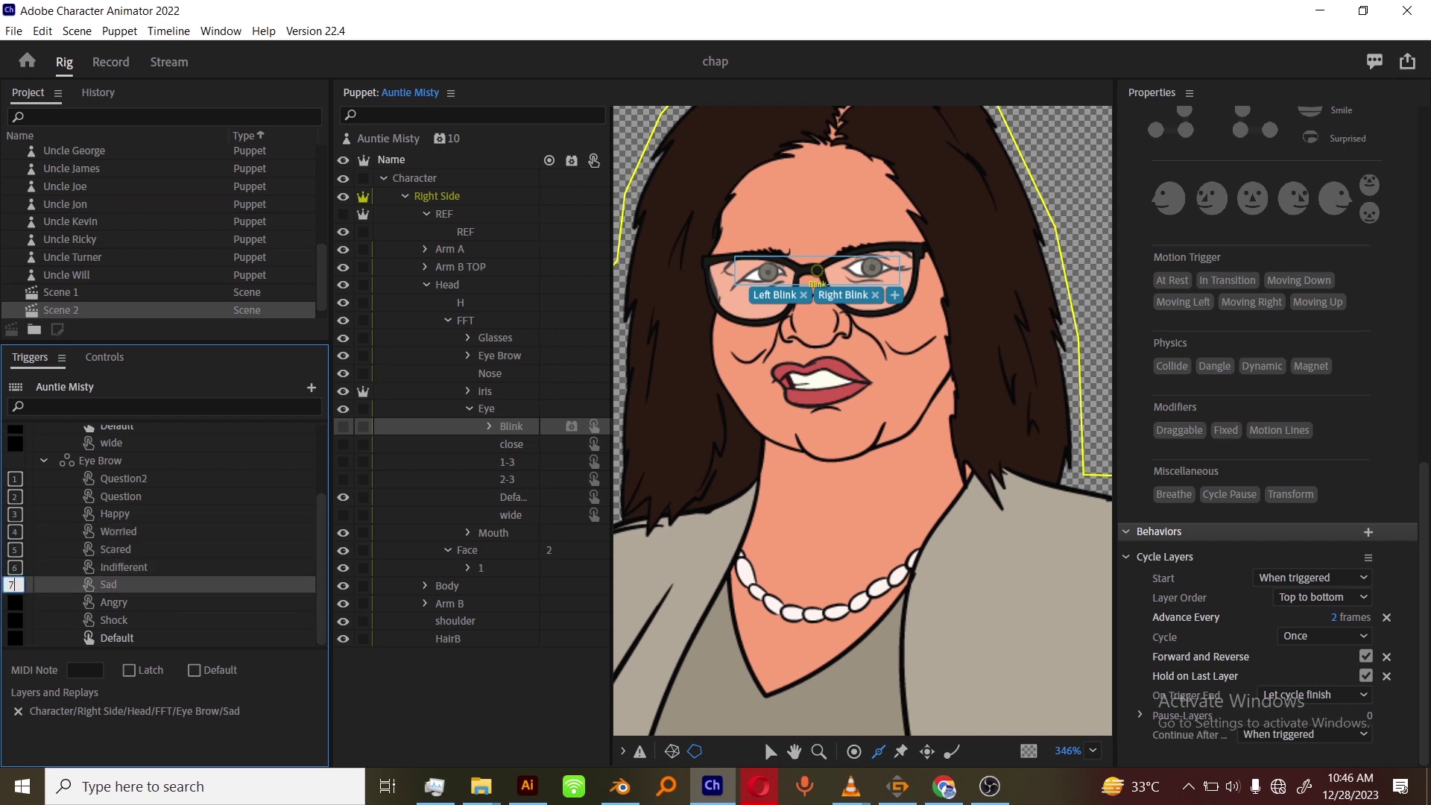
left_click(21, 603)
key("8")
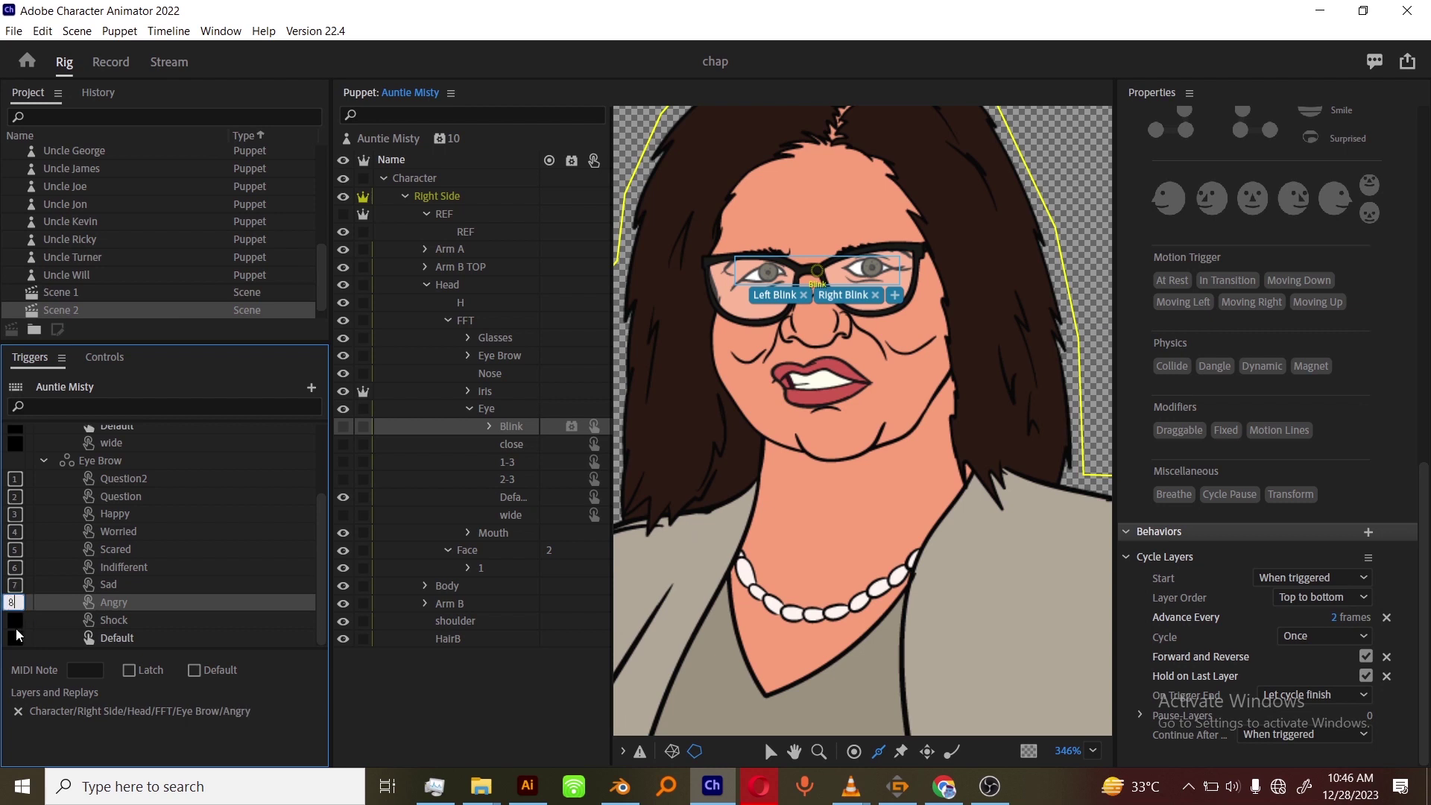
left_click(18, 623)
key("9")
left_click(17, 639)
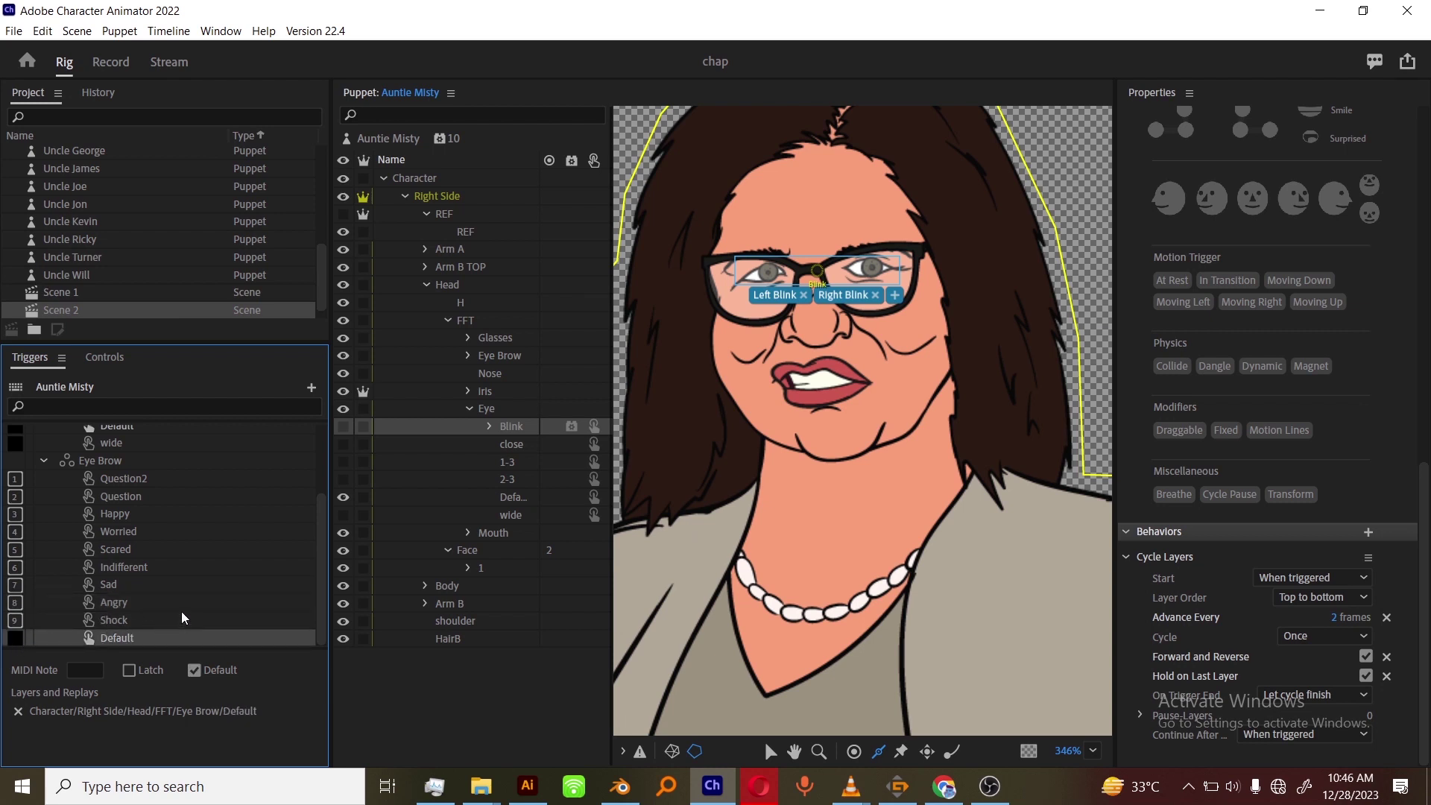
Assign key 0 to the Eye set's Blink trigger and select all Eye triggers to check their Latch setting.
scroll(131, 549, "up", 3)
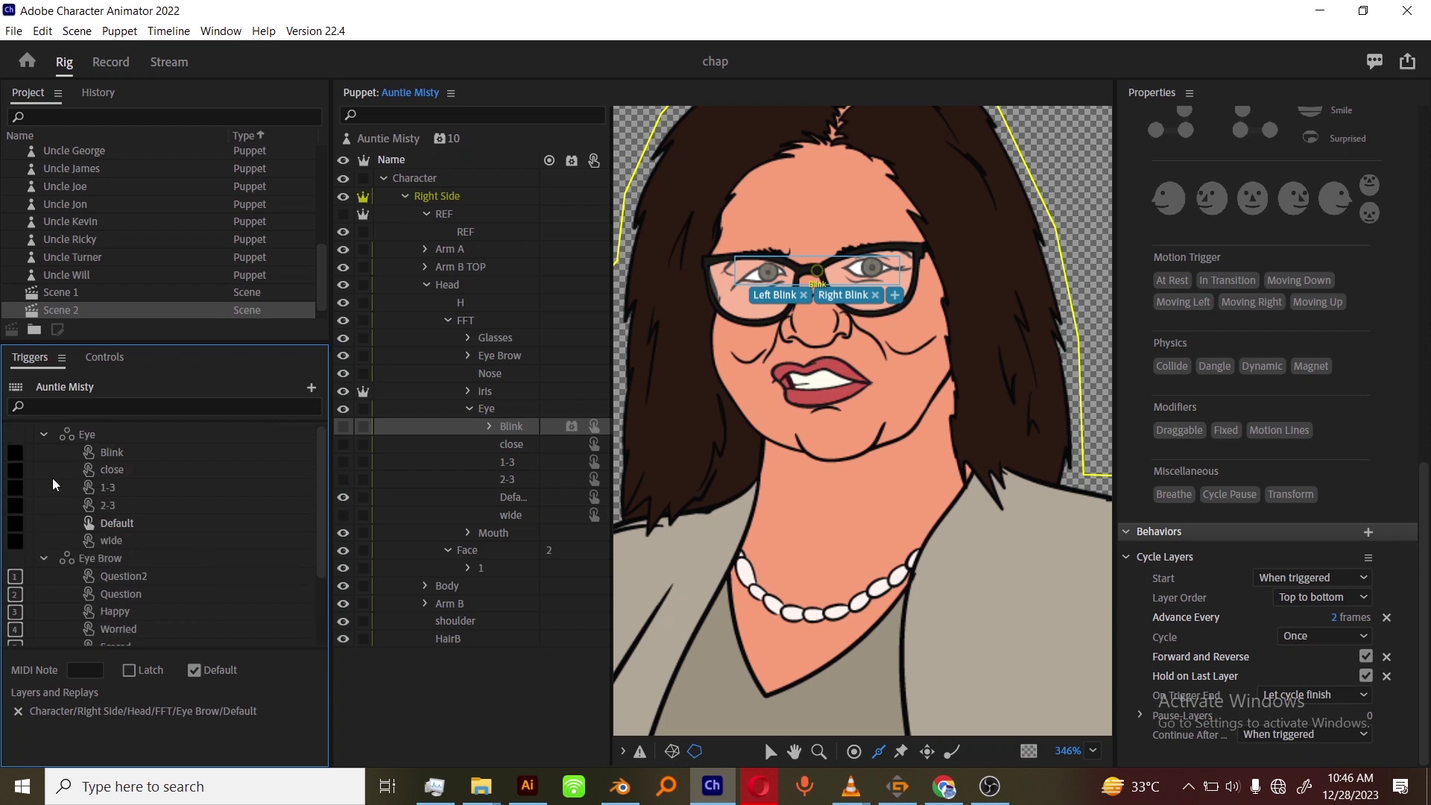
left_click(20, 454)
type("0")
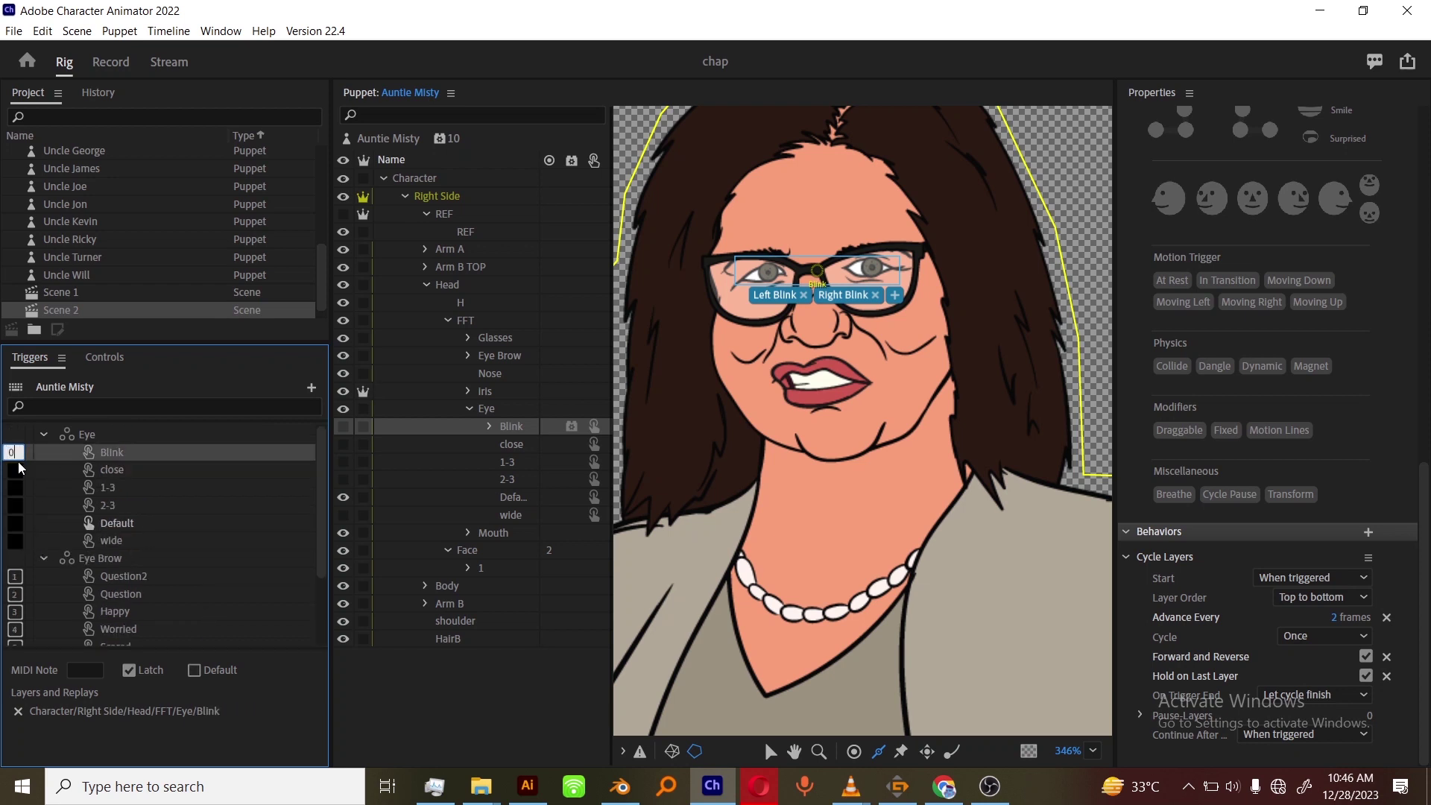
left_click(158, 465)
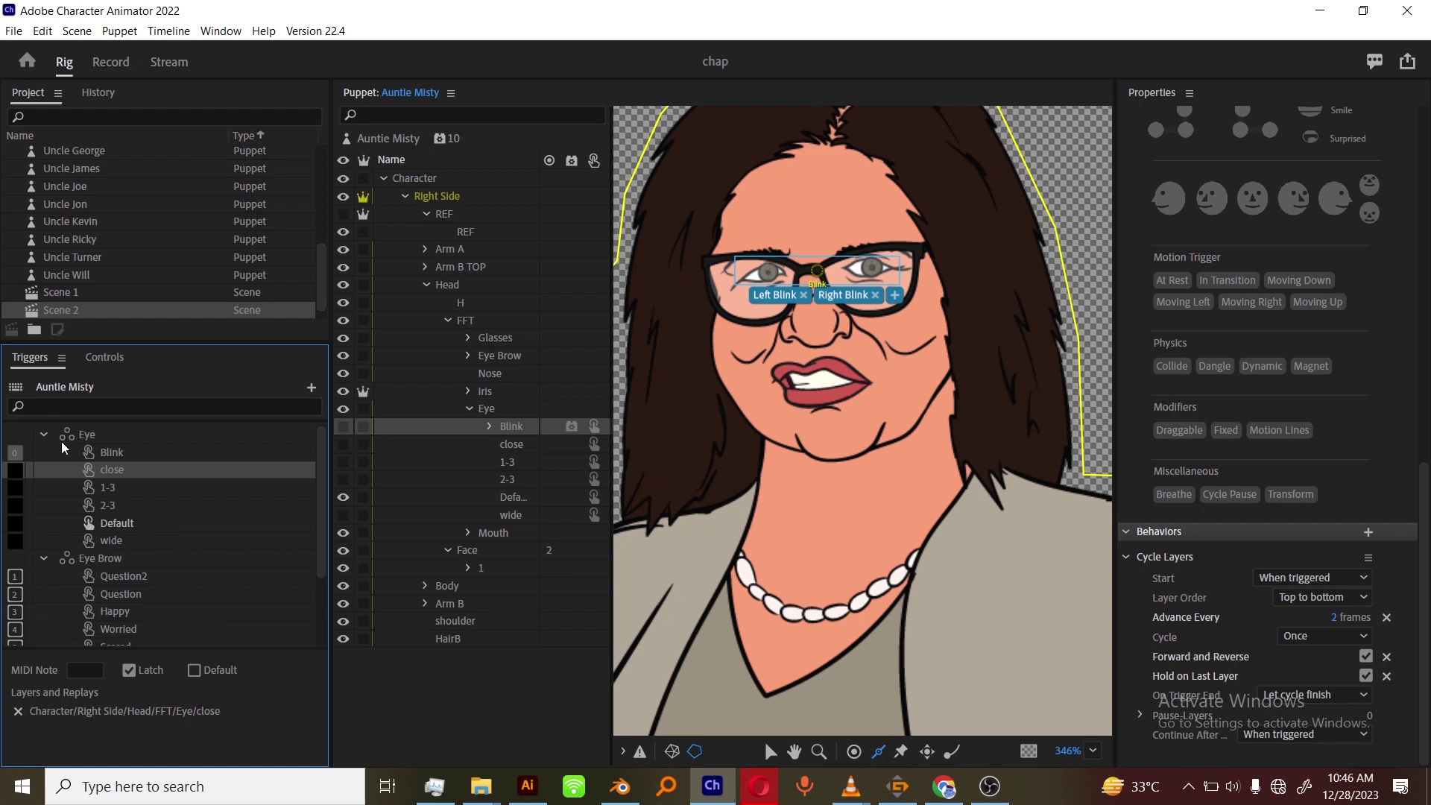
left_click(131, 456)
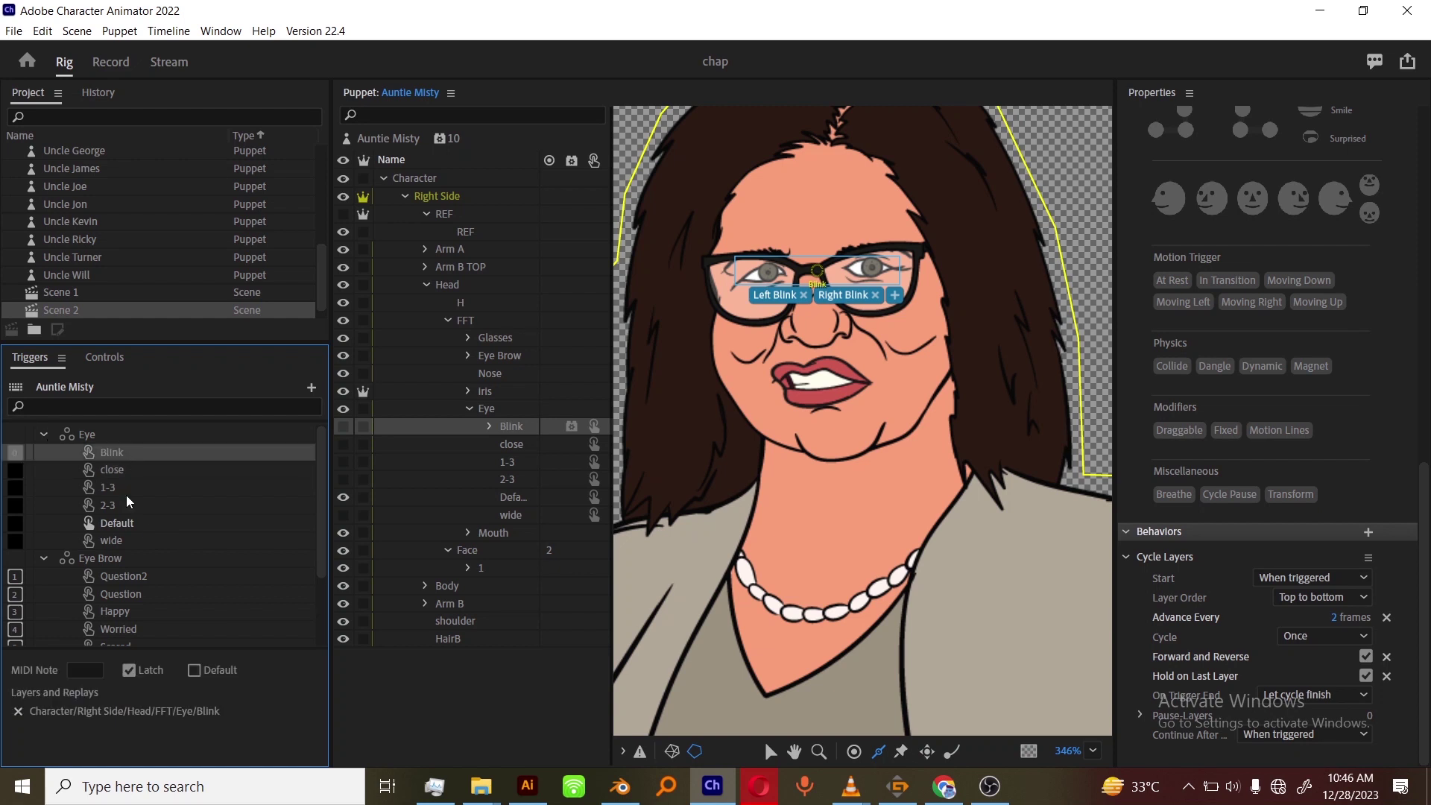
left_click(136, 537, "shift")
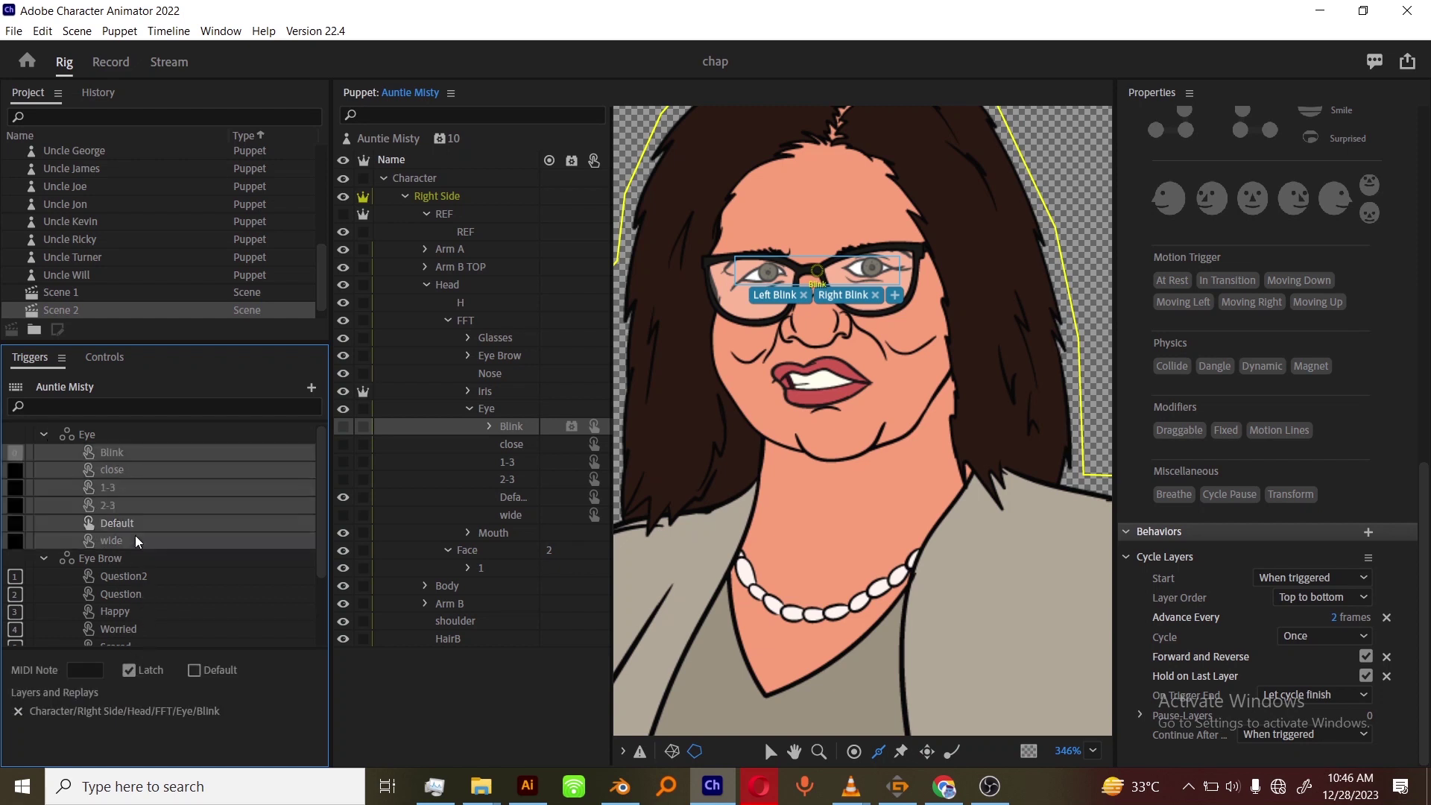
Enable Latch for all Eye Brow triggers from Question2 to Default, and collapse the Eye and Eye Brow trigger sets and the Eye layer group.
left_click(140, 580)
scroll(142, 605, "down", 2)
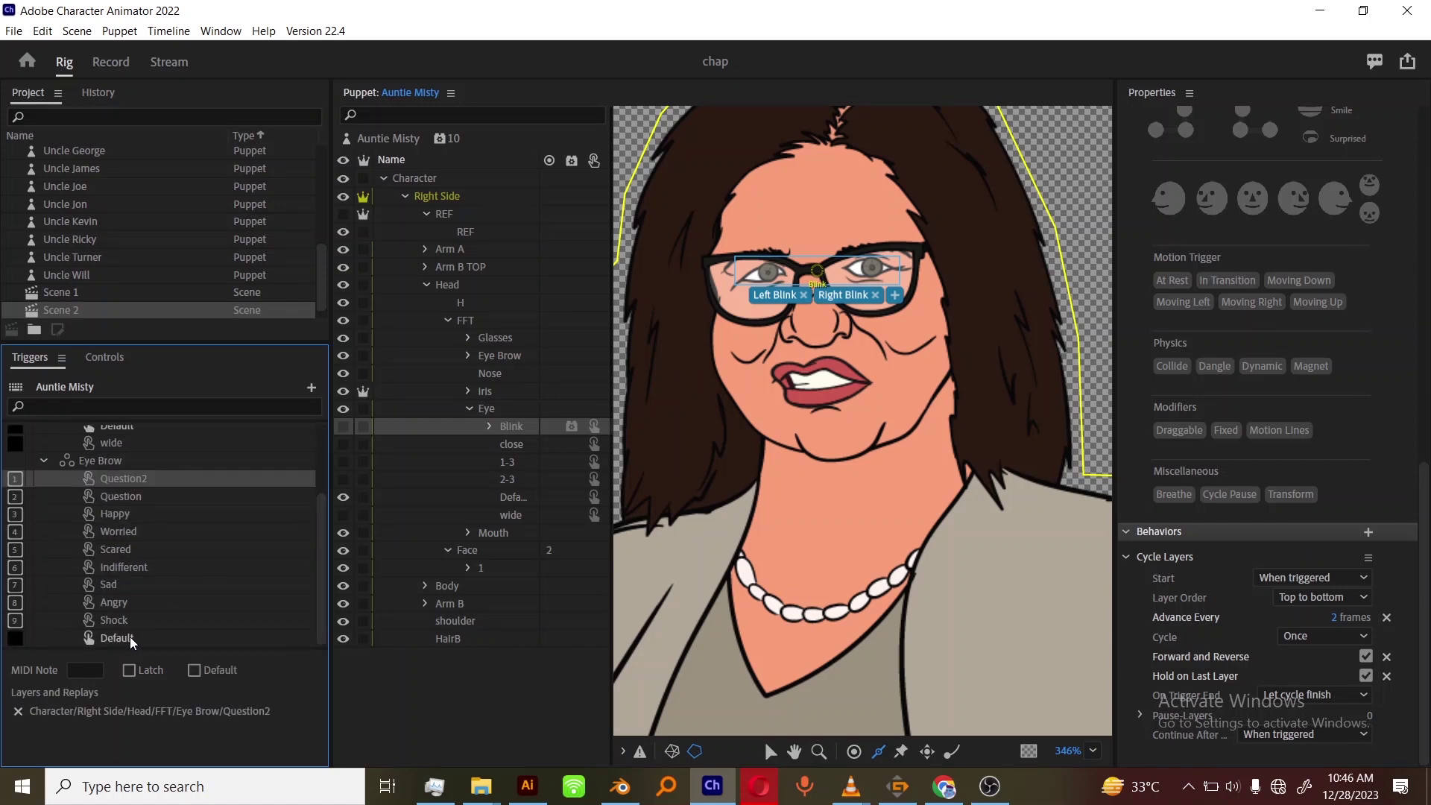
left_click(130, 637, "shift")
left_click(129, 670)
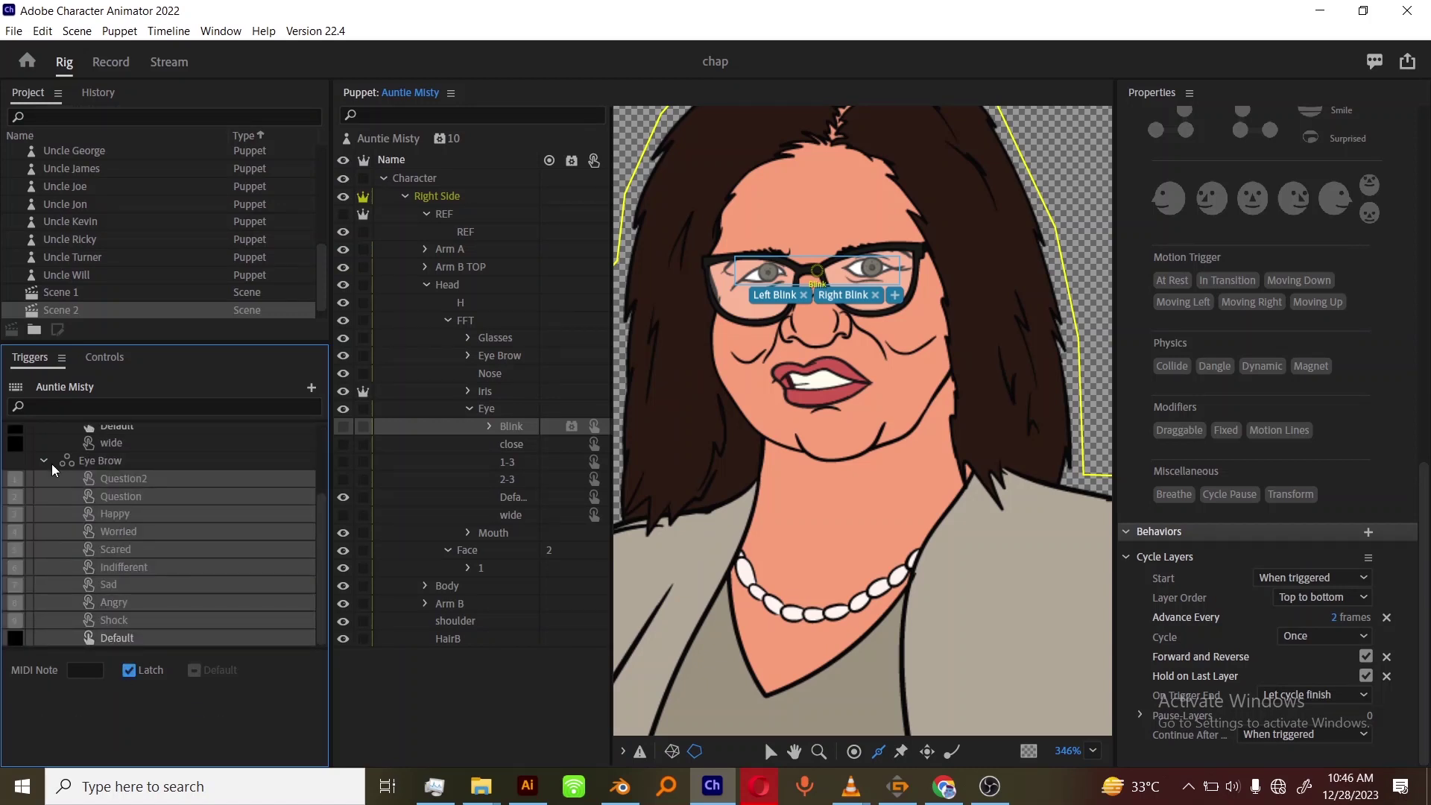
left_click(47, 465)
left_click(44, 434)
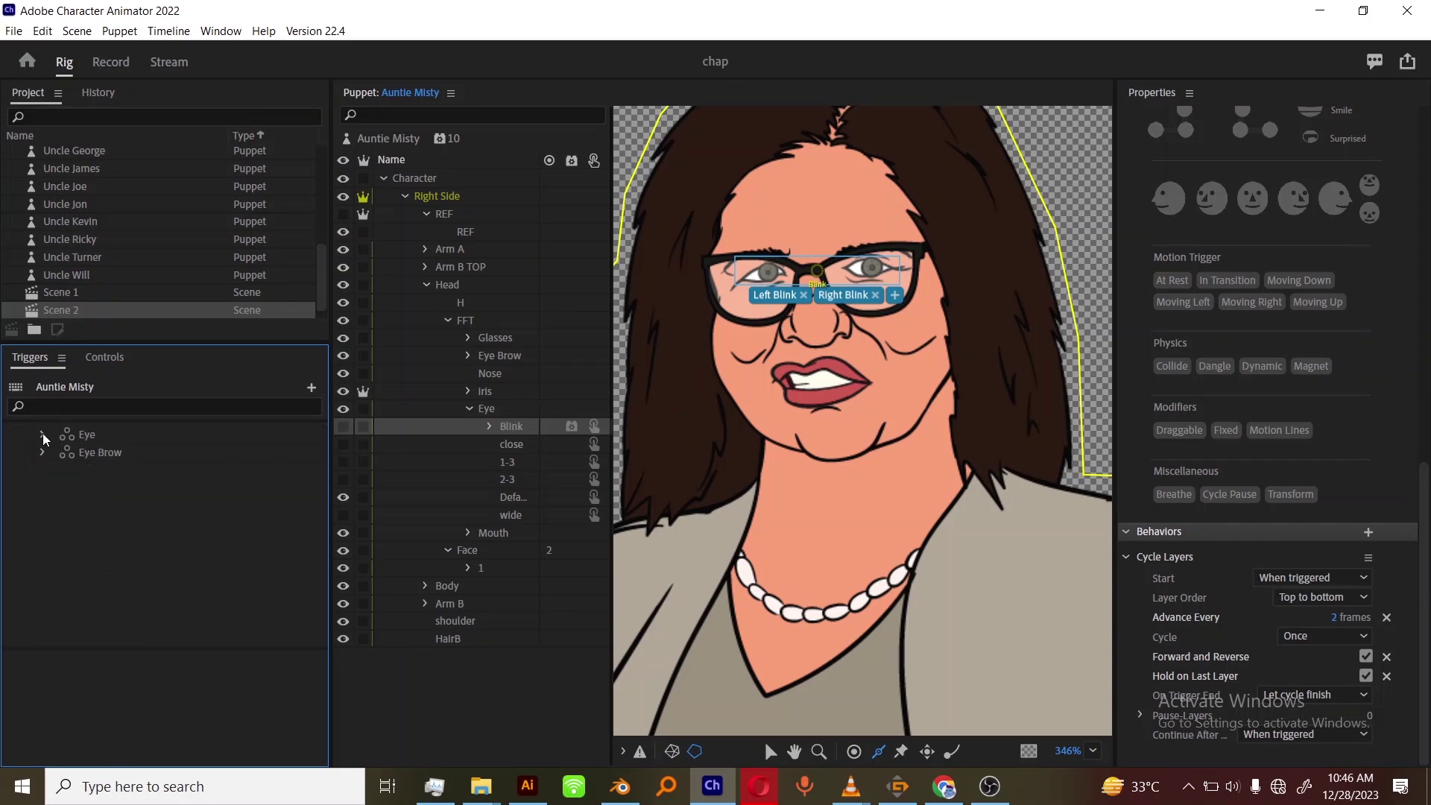
left_click(470, 408)
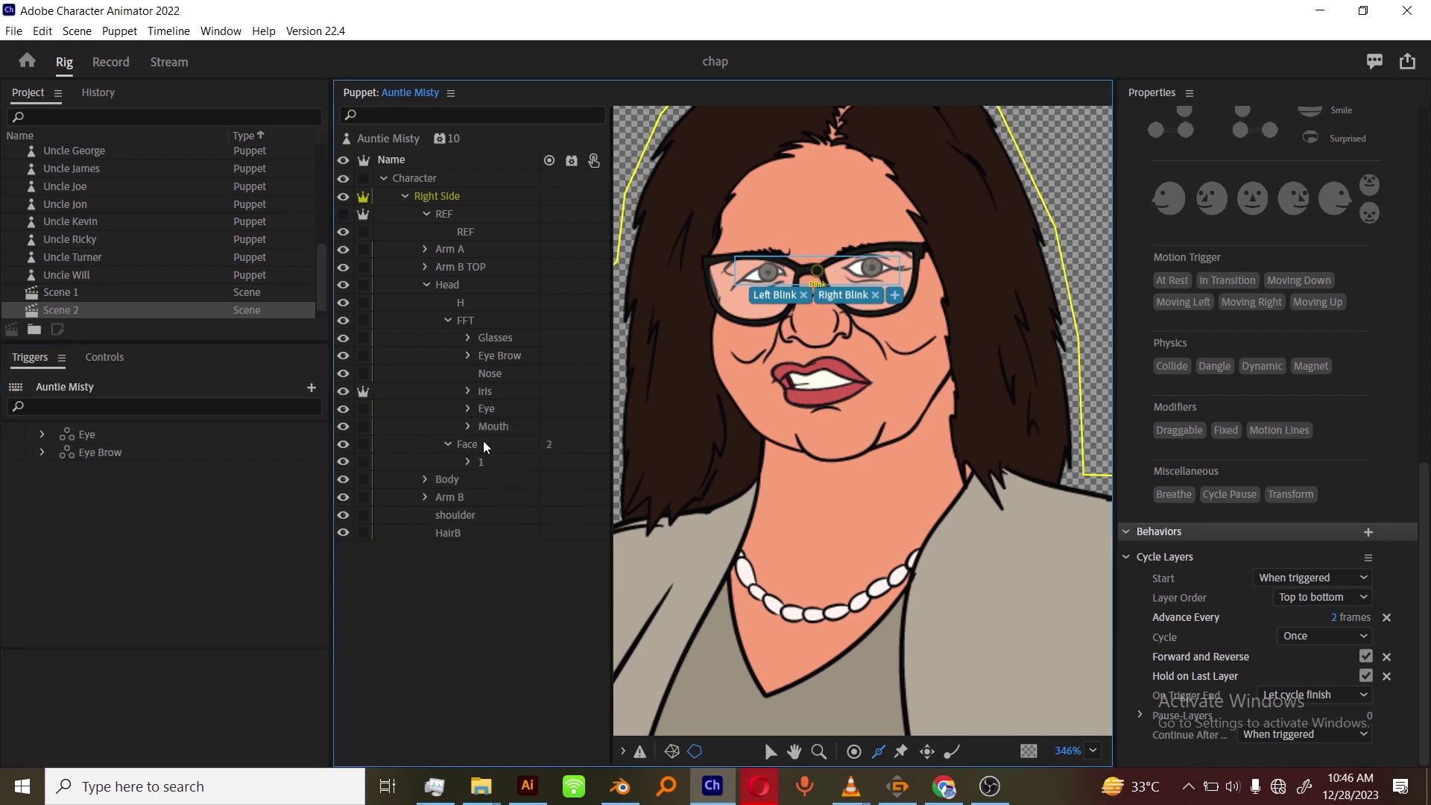
left_click(492, 426)
left_click(466, 391)
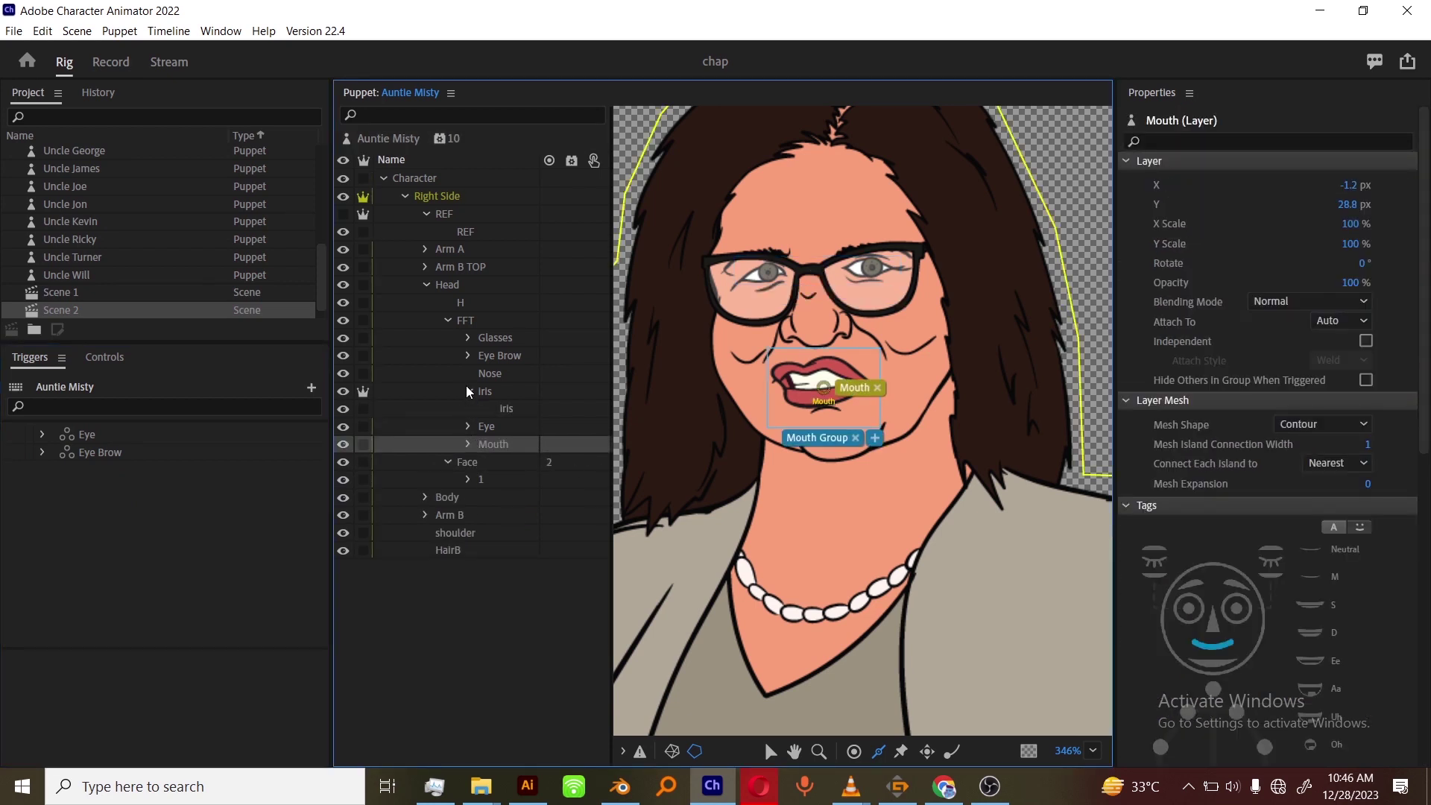
left_click(467, 391)
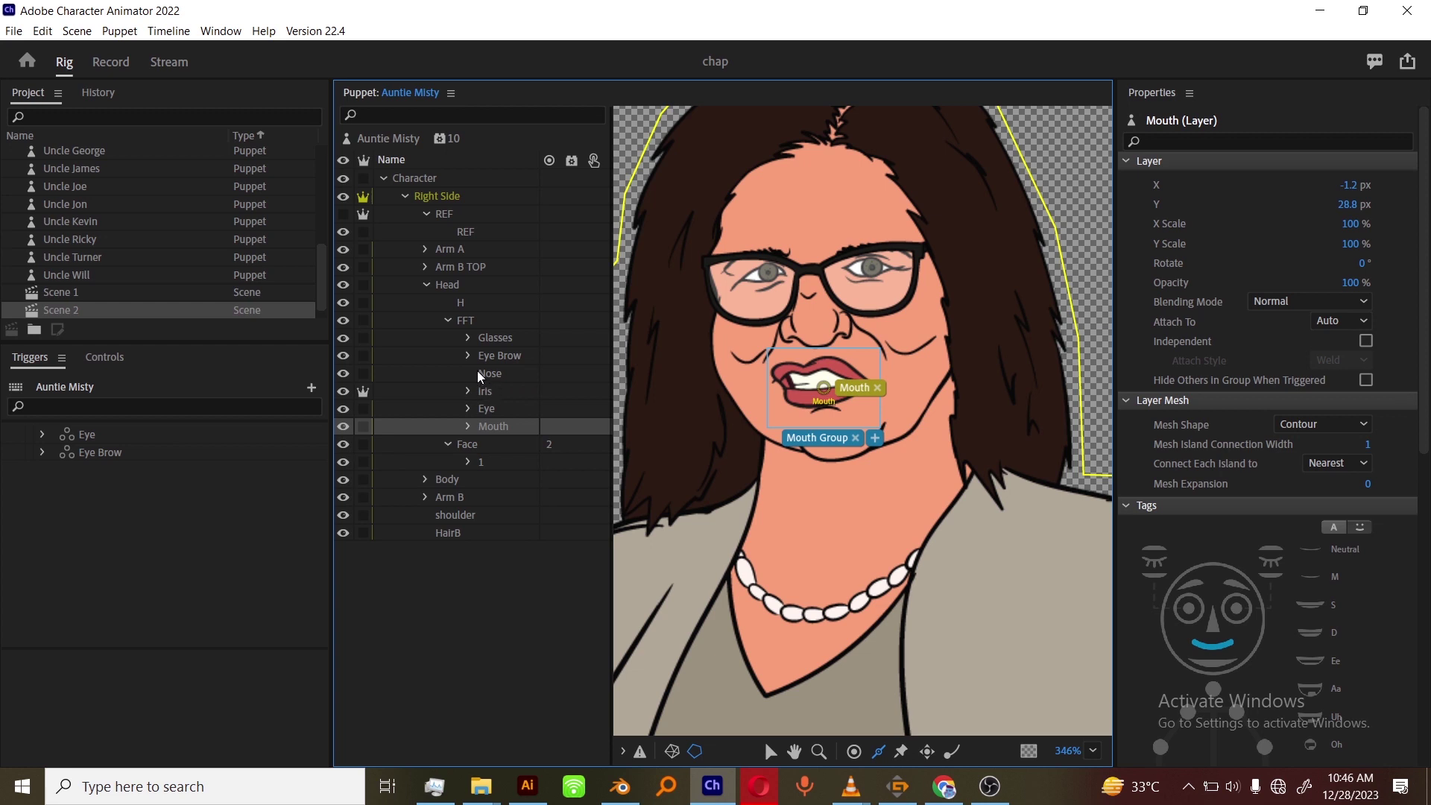
Add the Cycle Layers behavior to all Eye Brow expression layers except Default.
left_click(499, 360)
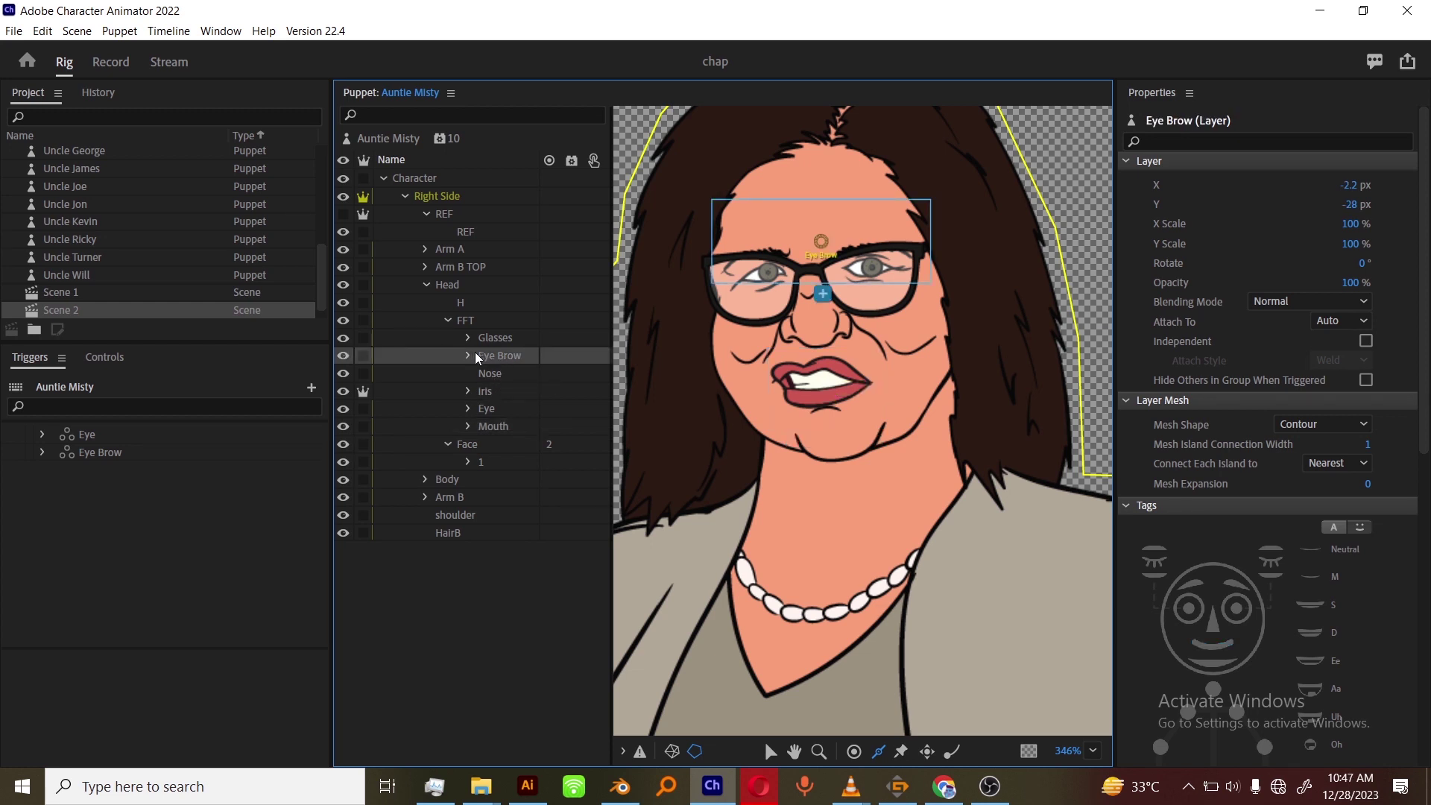
left_click(467, 355)
left_click(514, 373)
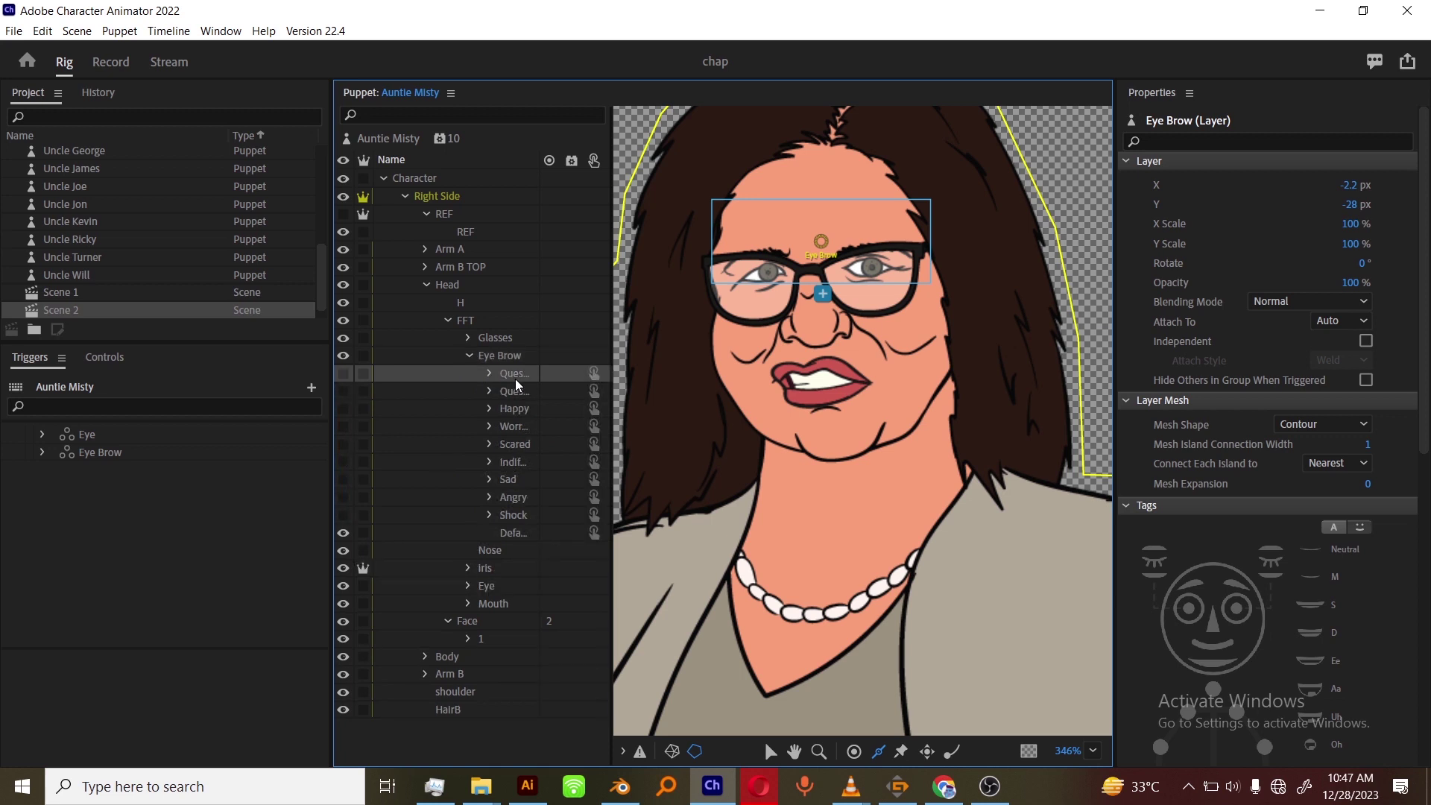
left_click(515, 515, "shift")
scroll(1313, 555, "down", 10)
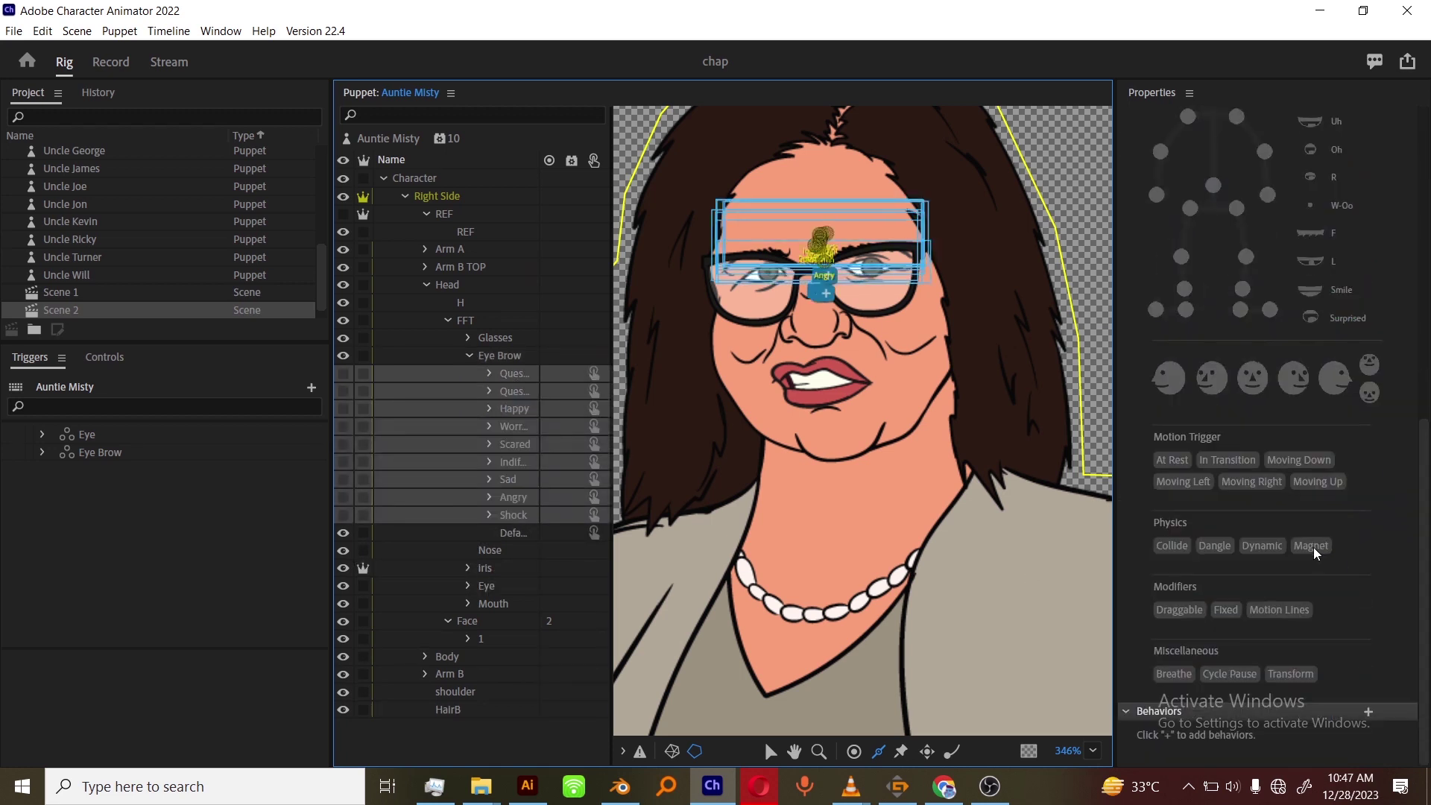
left_click(1368, 713)
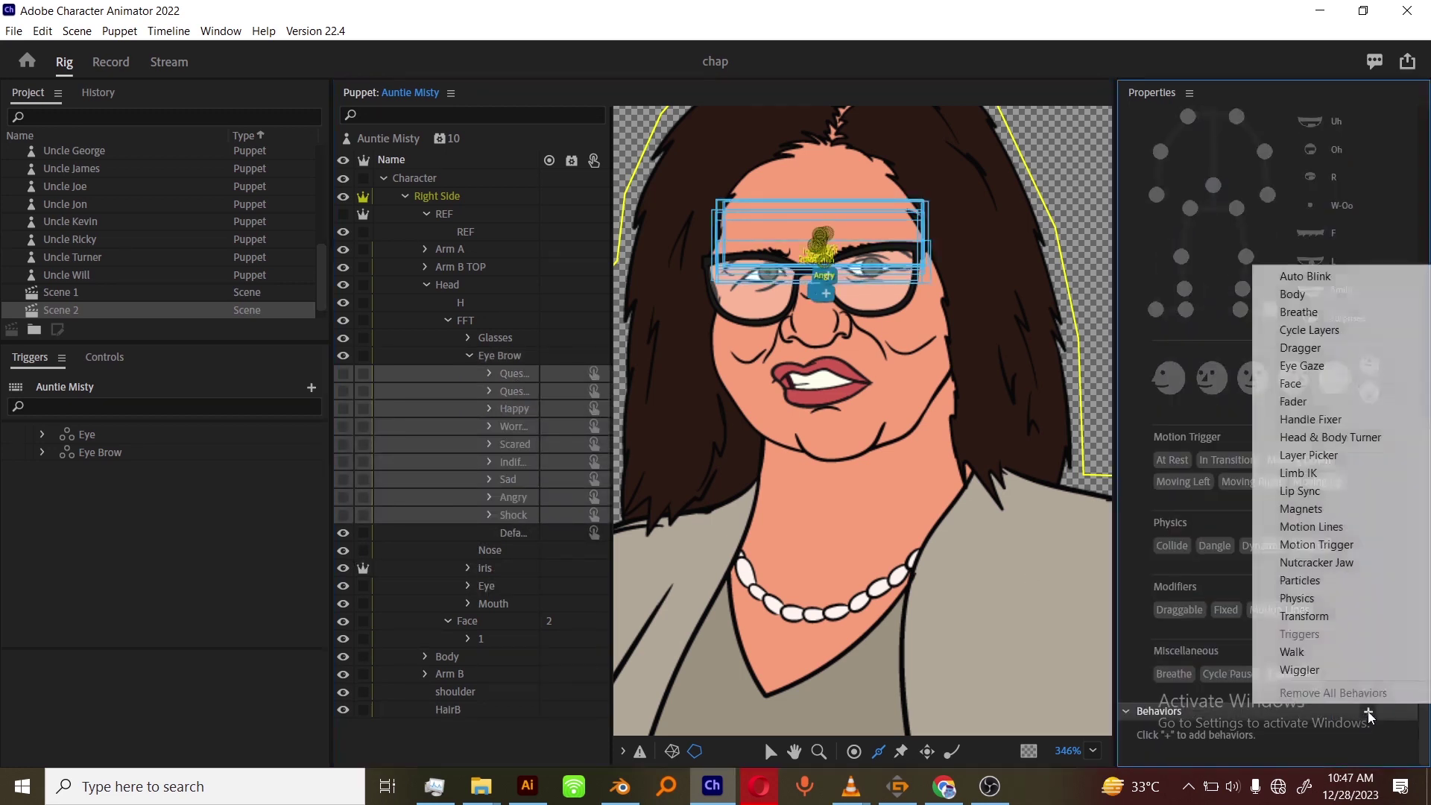
left_click(1332, 330)
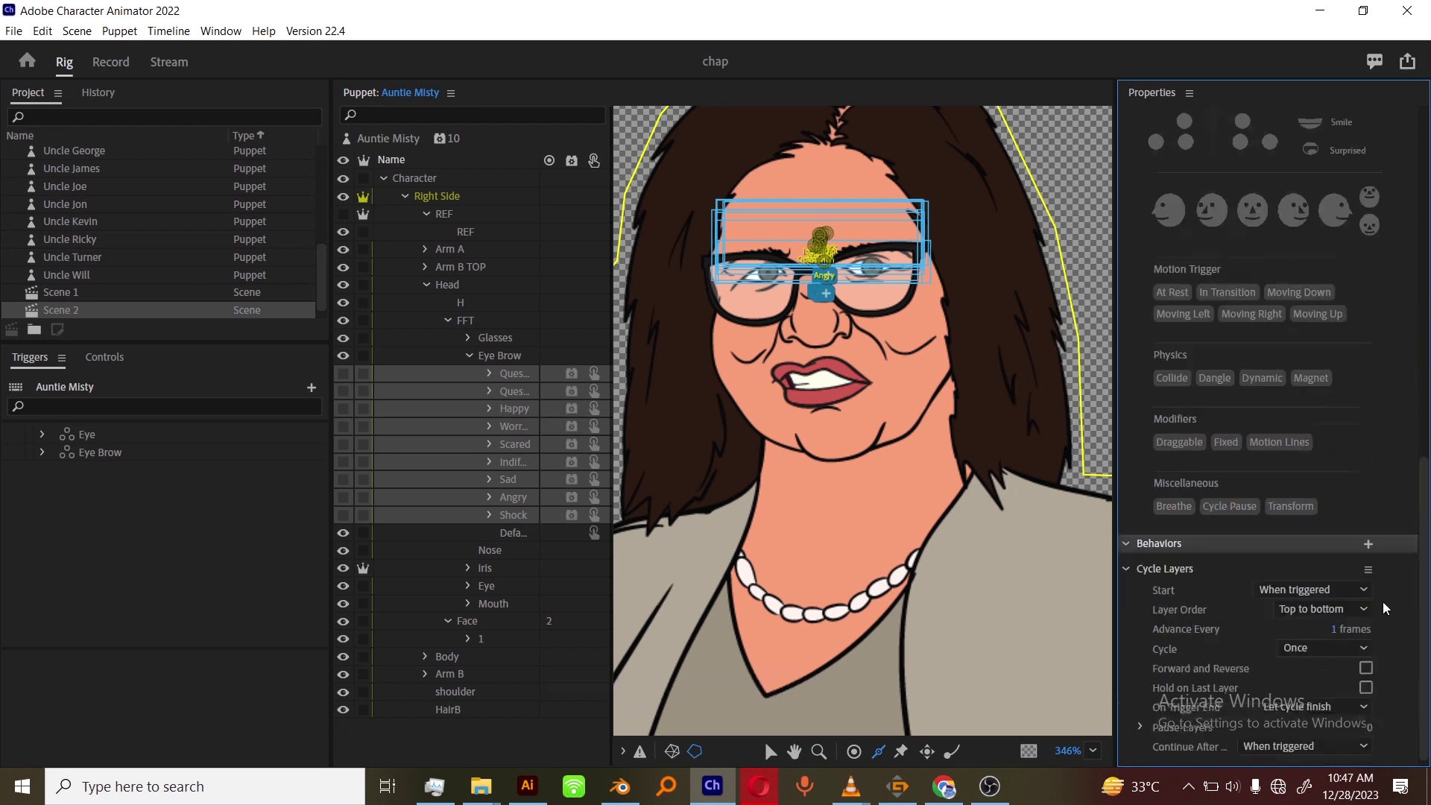
Set the eyebrow Cycle Layers to advance every 2 frames with Forward and Reverse and Hold on Last Layer enabled, and collapse the face groups.
left_click(1337, 620)
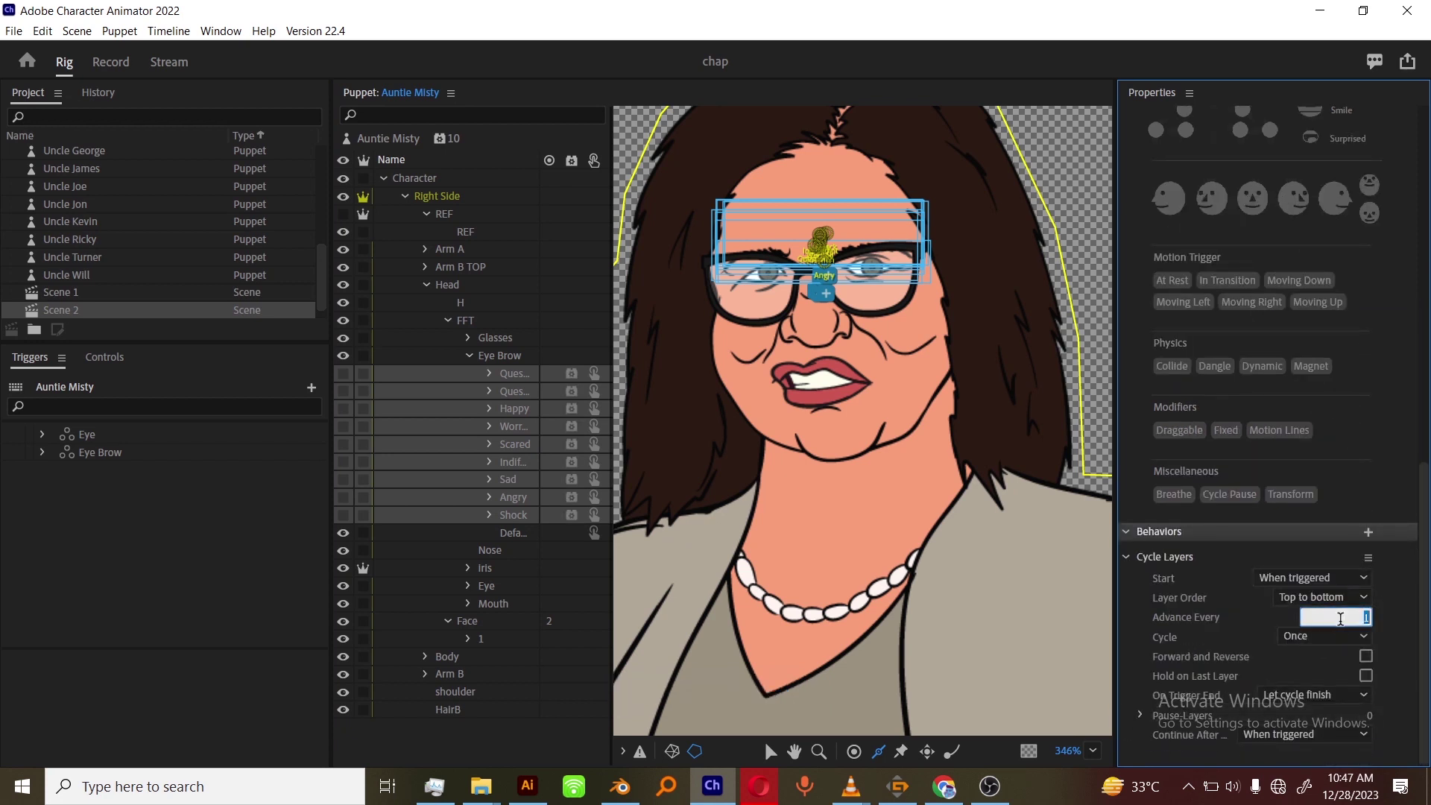
type("2")
key("Return")
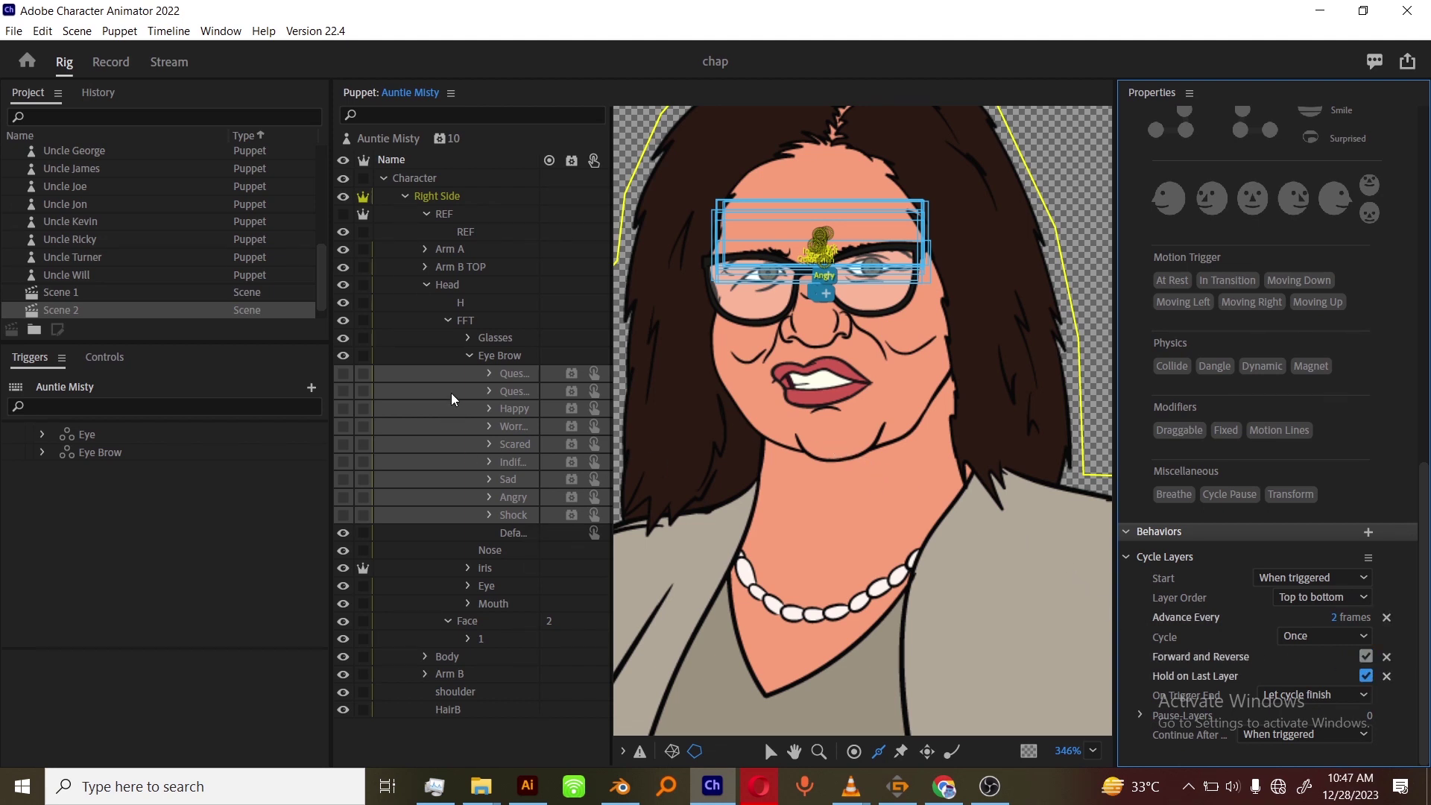
left_click(468, 356)
left_click(447, 320)
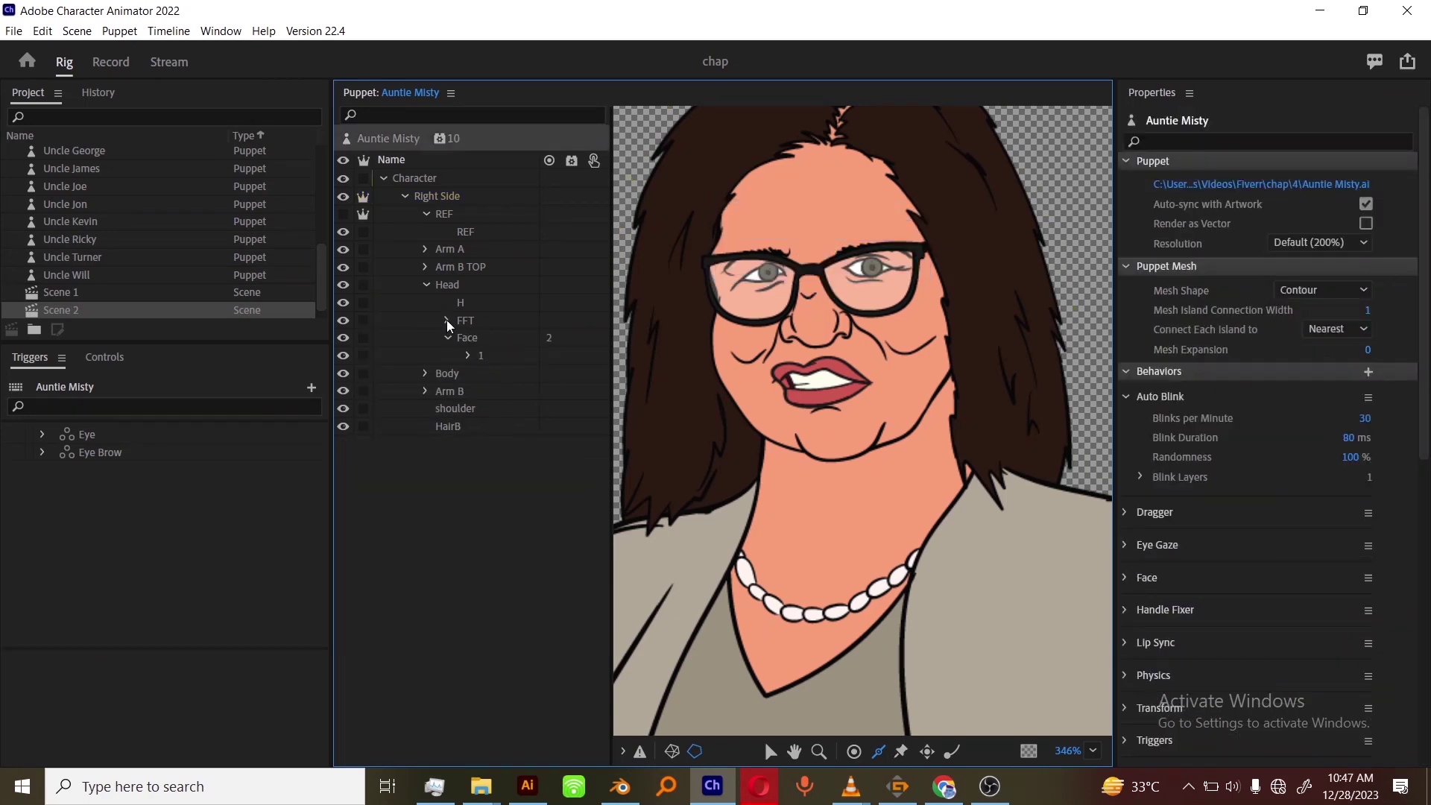
left_click(448, 339)
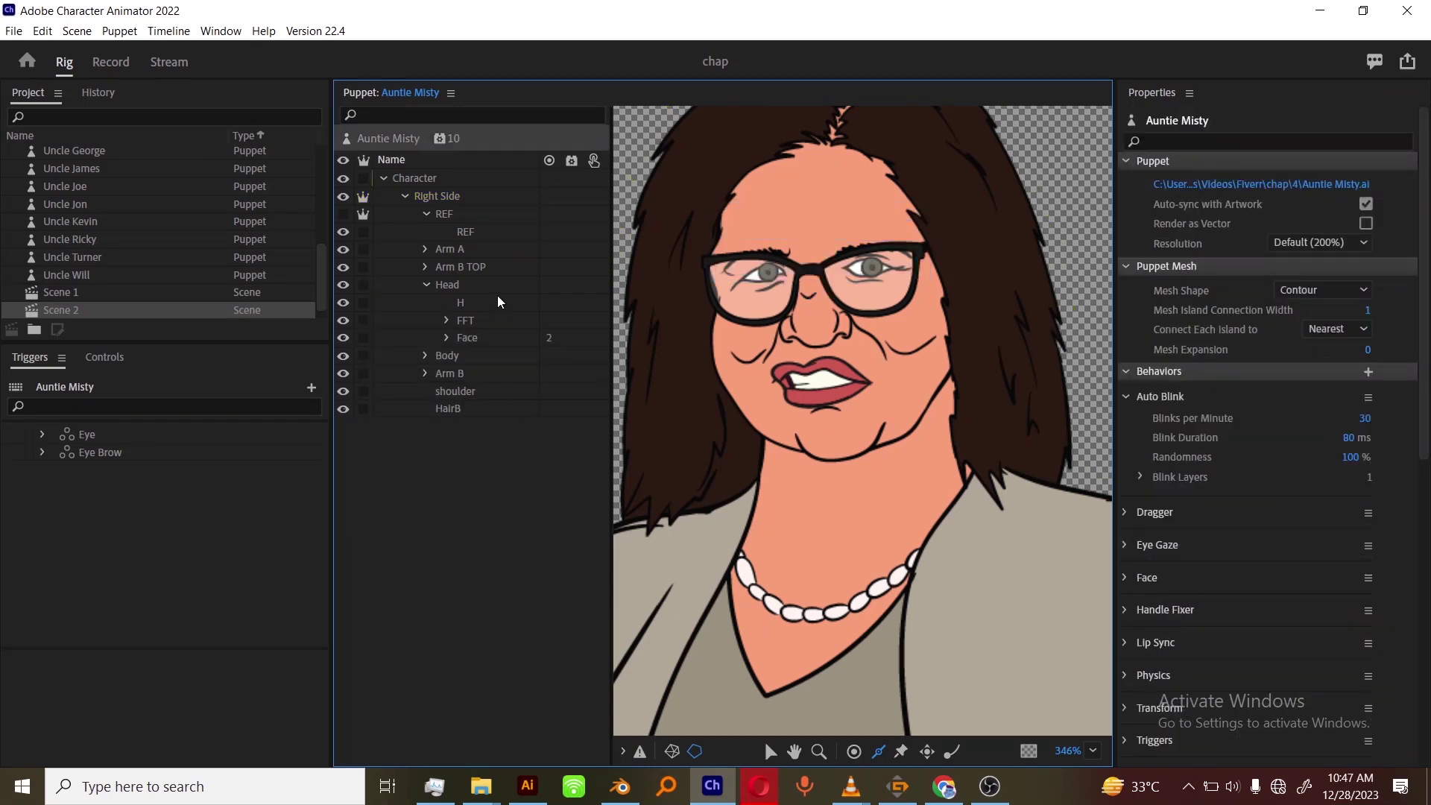
Make the H hair layer independent and add a Fixed stick across the full hair width just below the glasses.
left_click(490, 302)
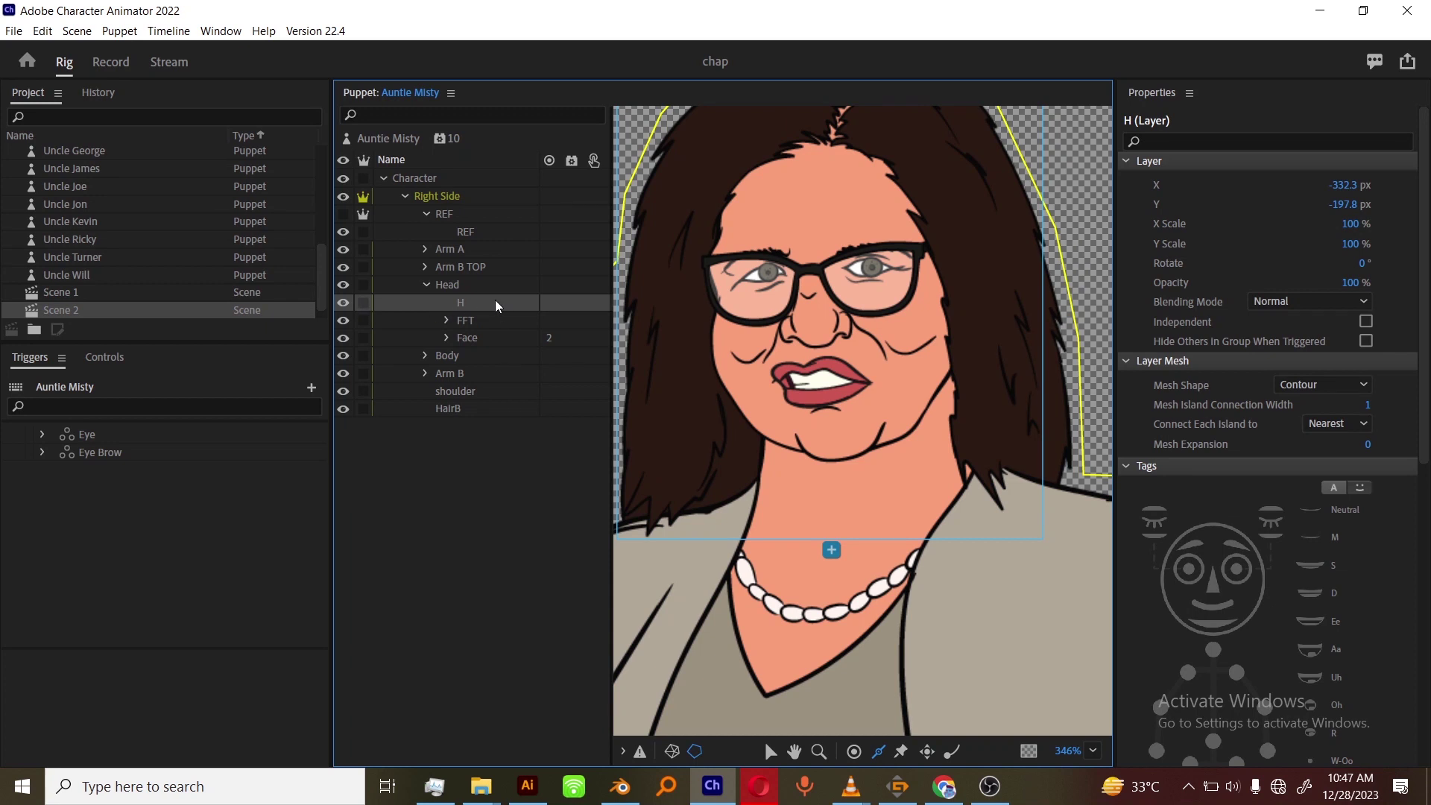
key("ctrl+z")
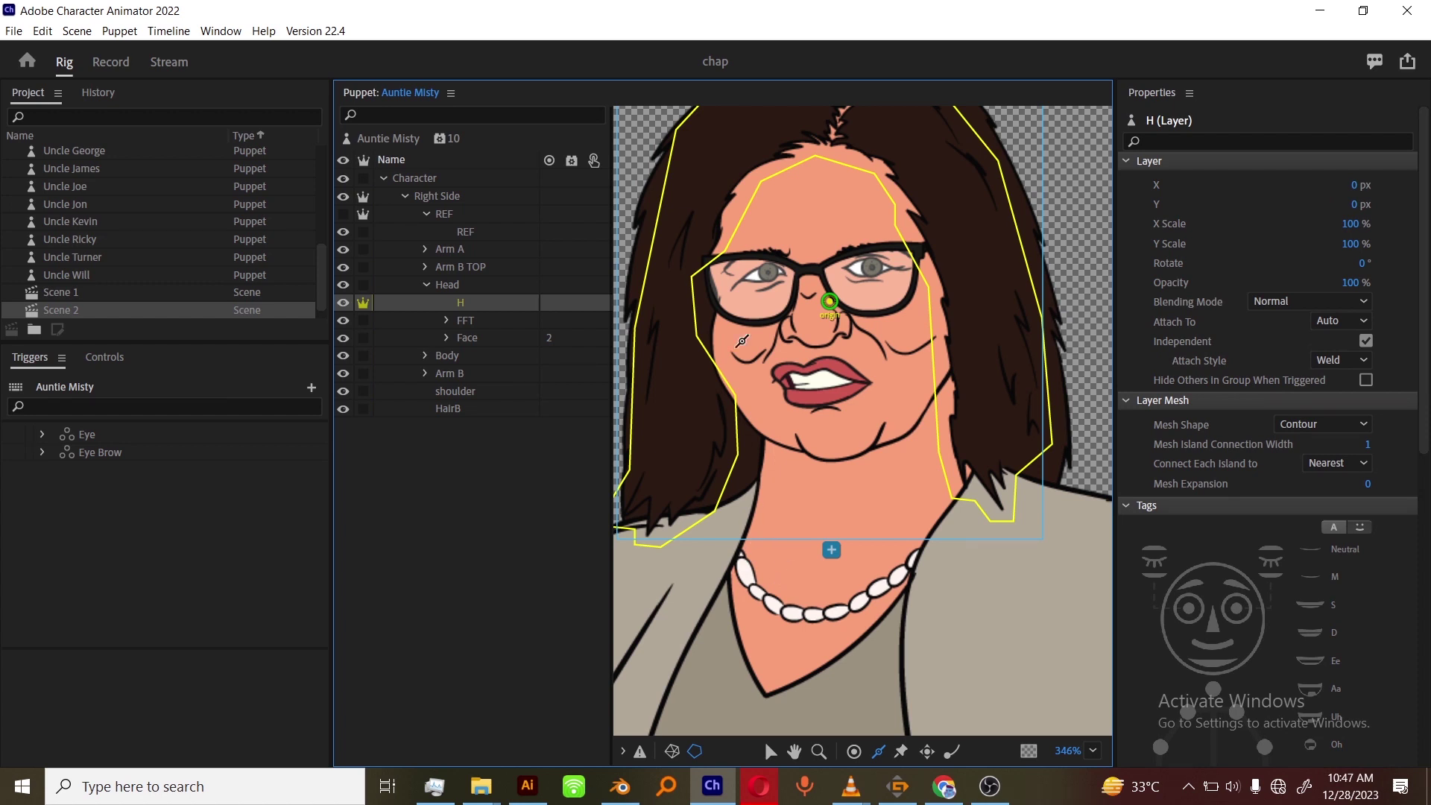
left_click_drag(646, 293, 1042, 267)
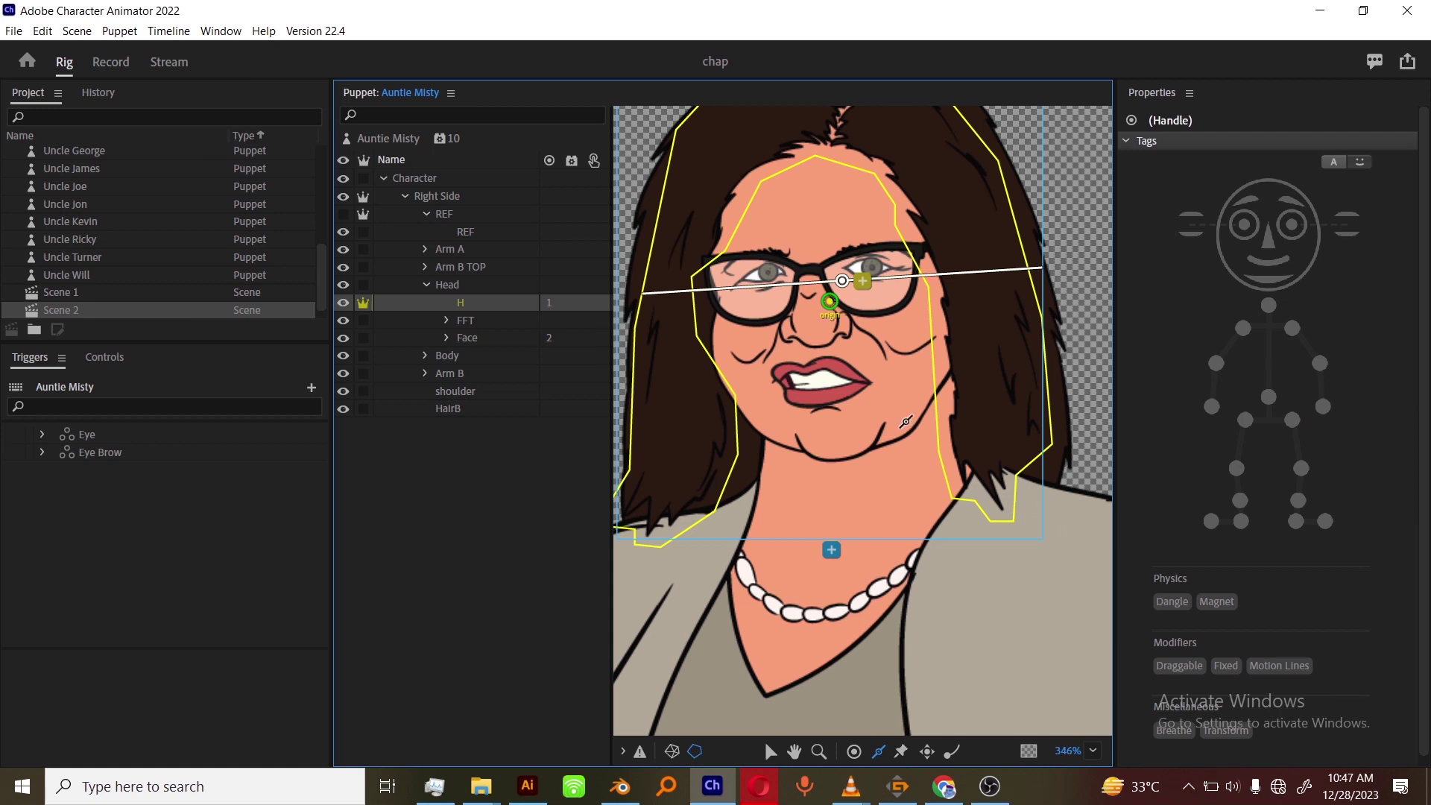
left_click_drag(842, 281, 835, 327)
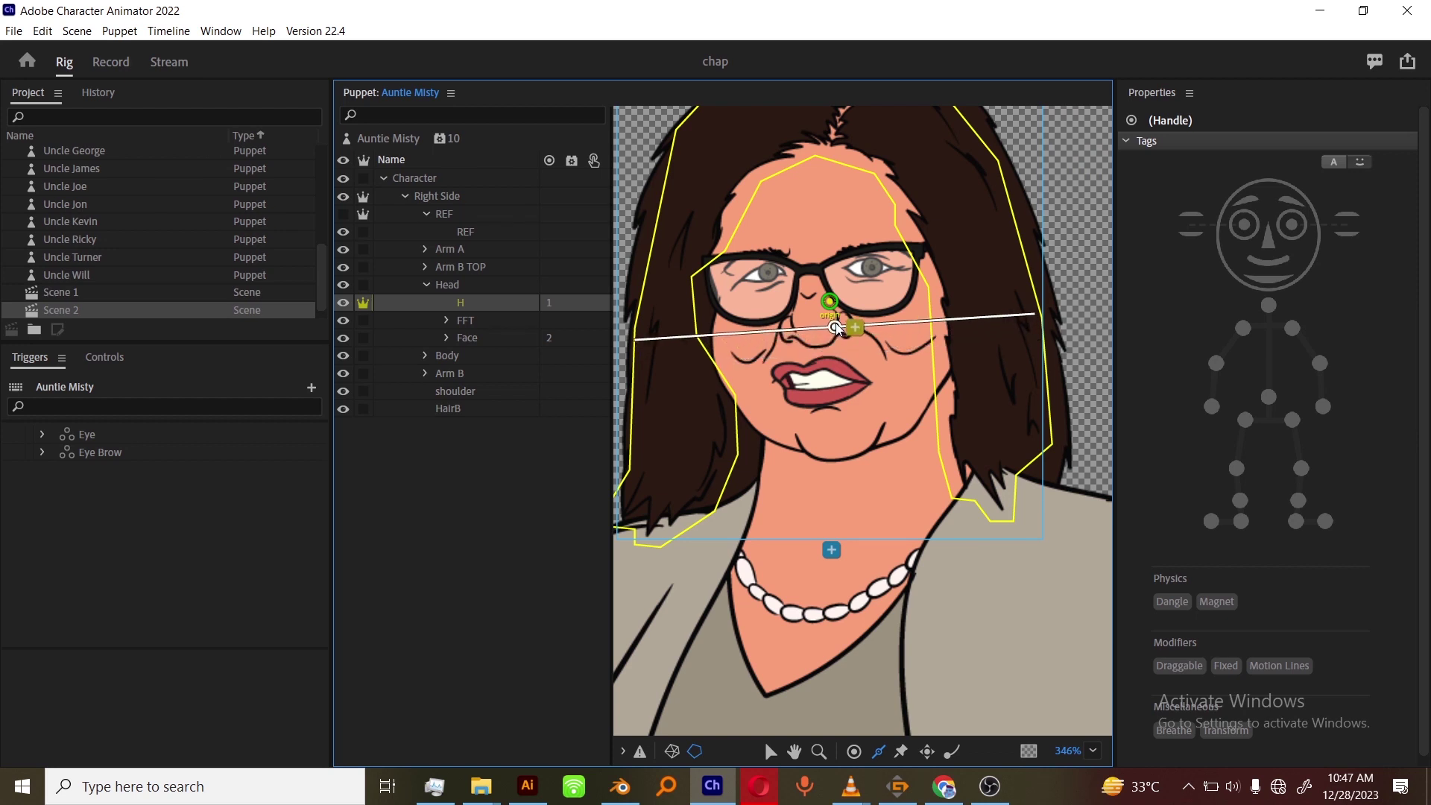
left_click(1226, 666)
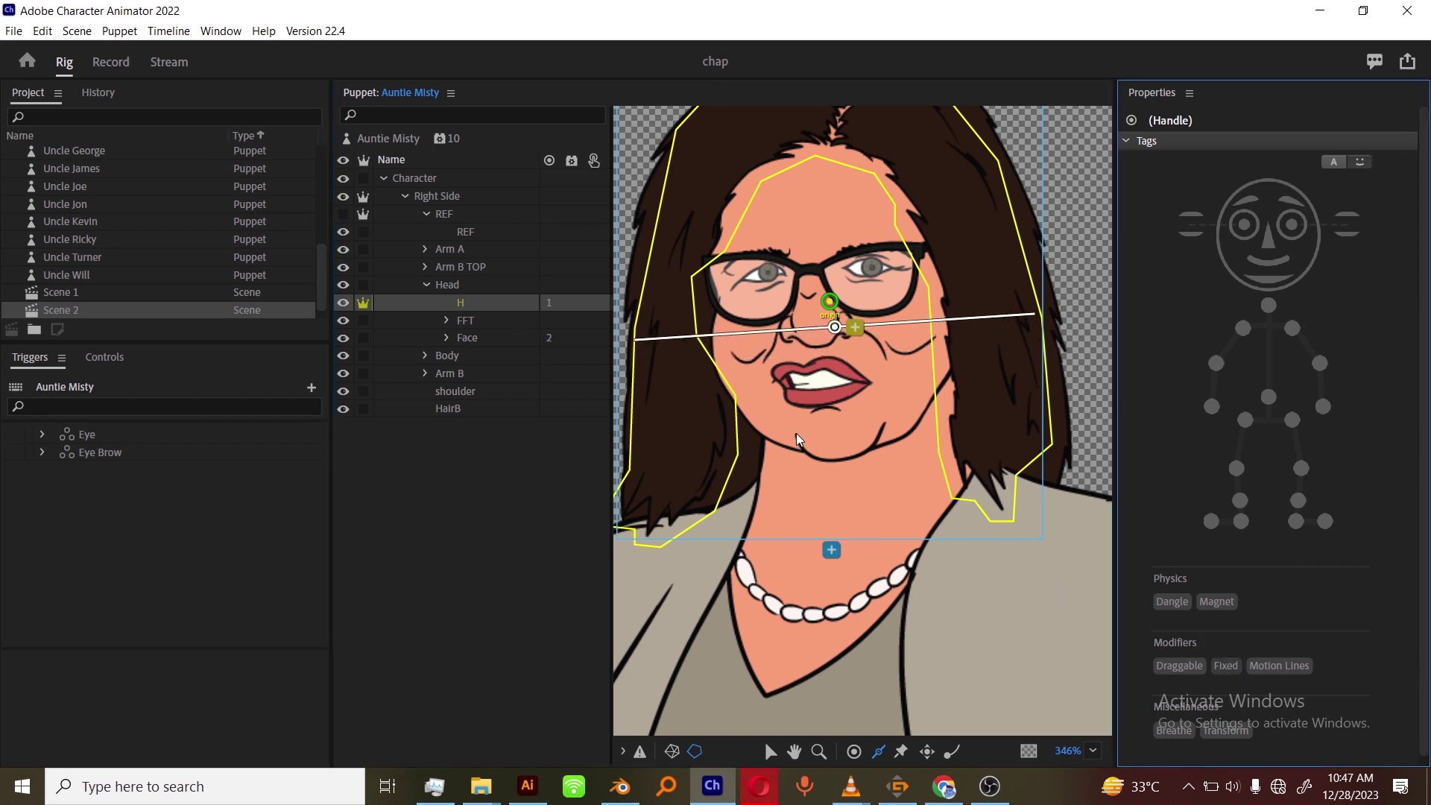
Place four Dangle handles on the H layer, two near the hair tips on each side, deleting the untagged handle.
left_click(951, 751)
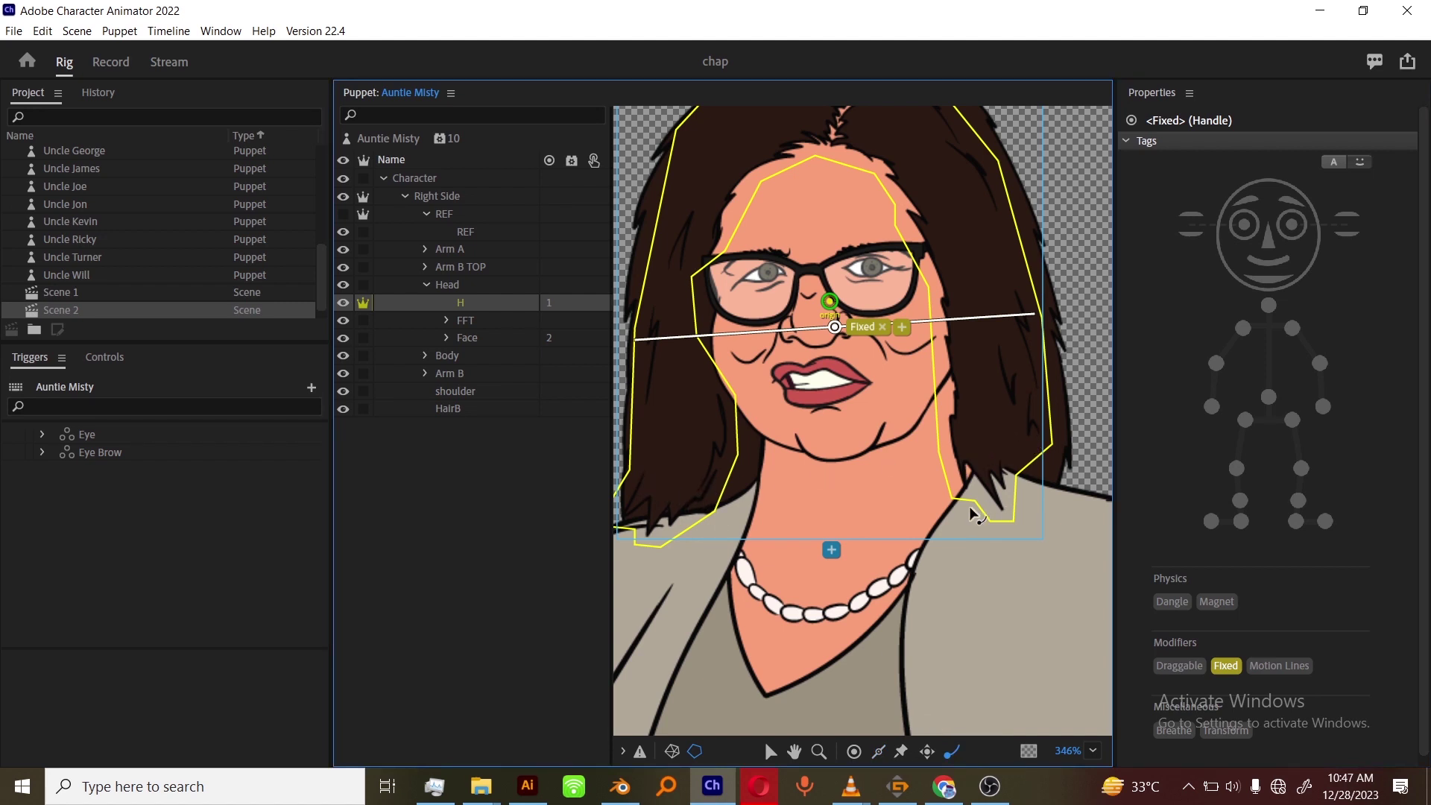
key("ctrl+z")
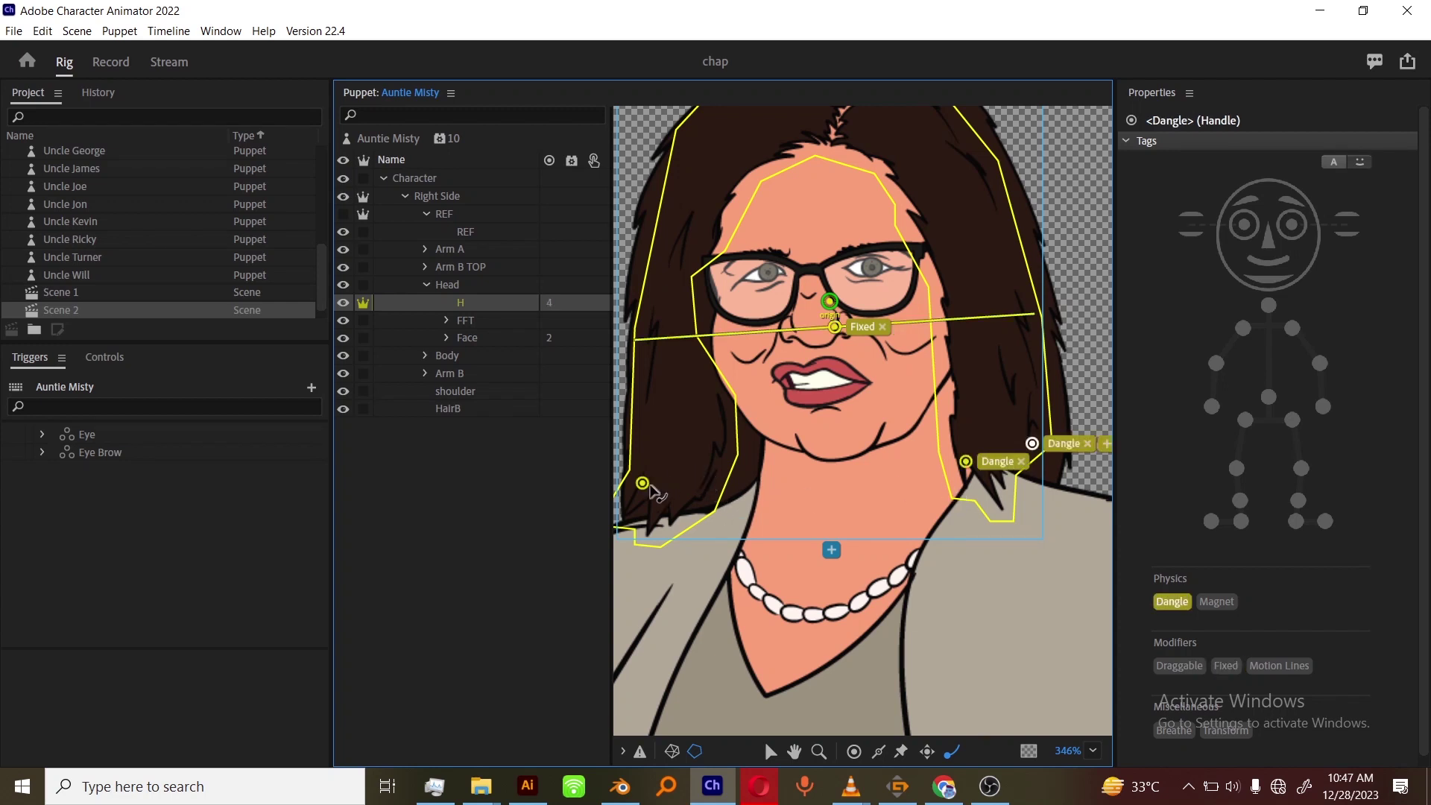
left_click(642, 483)
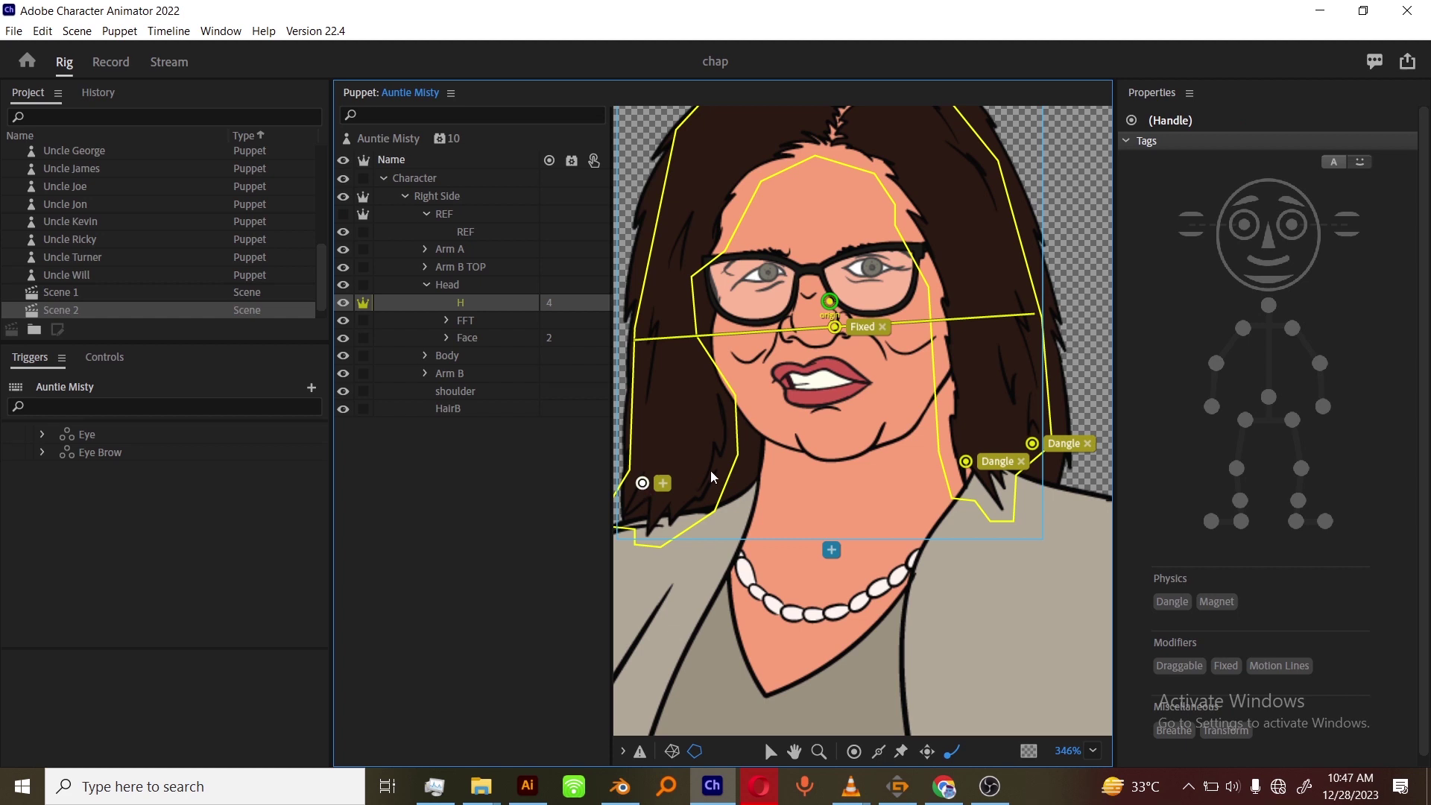
key("Delete")
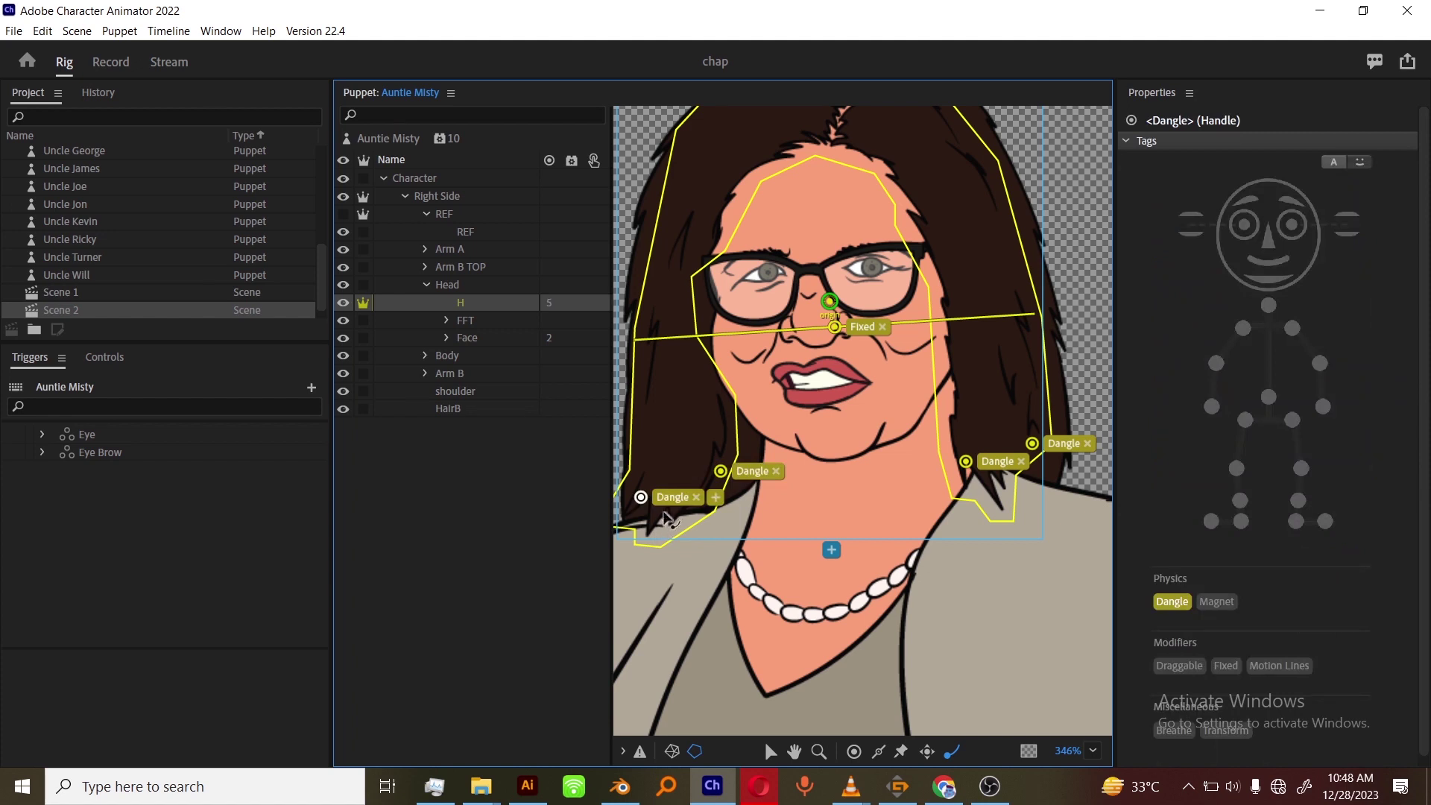
Move the Head layer's handle down to the chin and tag it as Neck and Draggable.
left_click(425, 285)
left_click(480, 284)
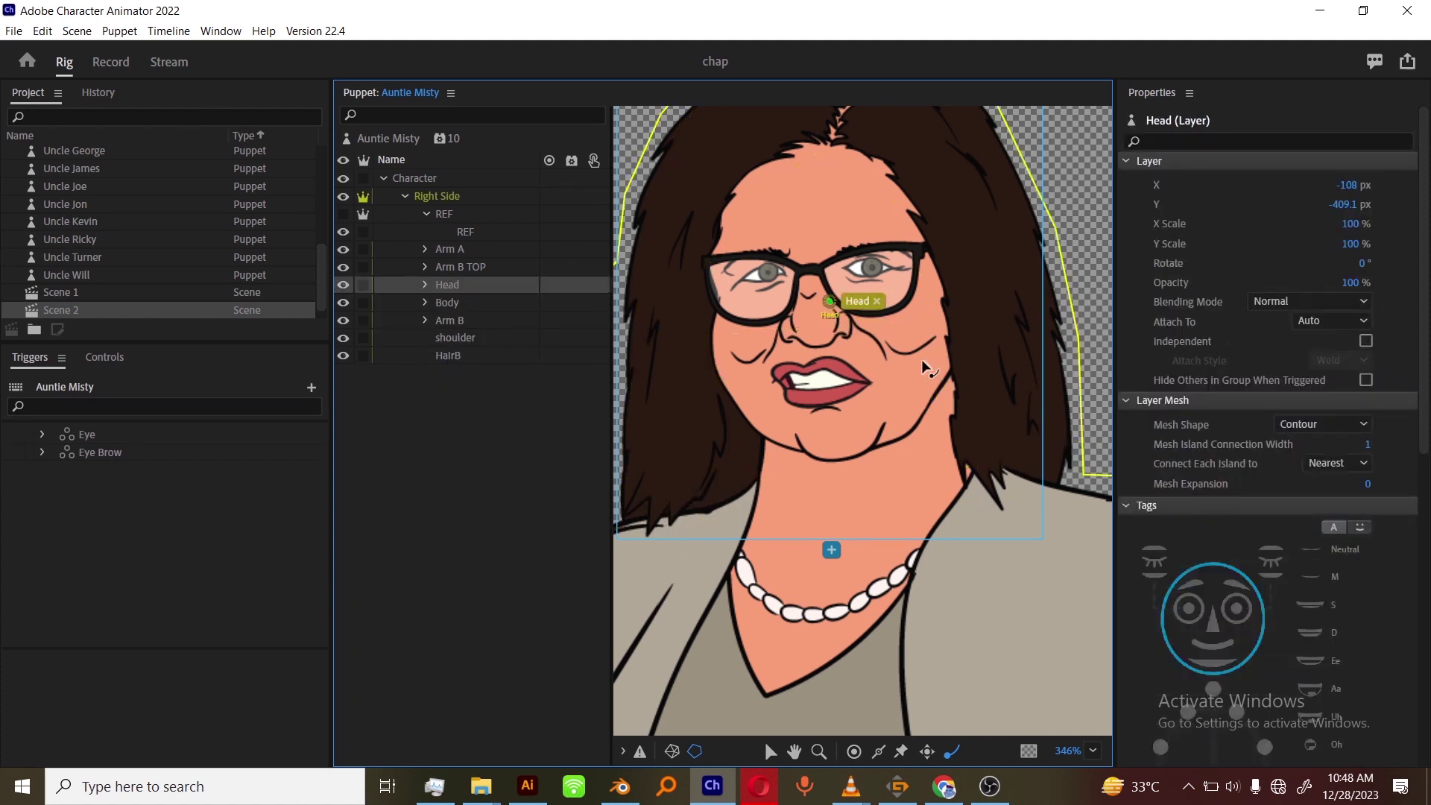
left_click_drag(829, 302, 855, 415)
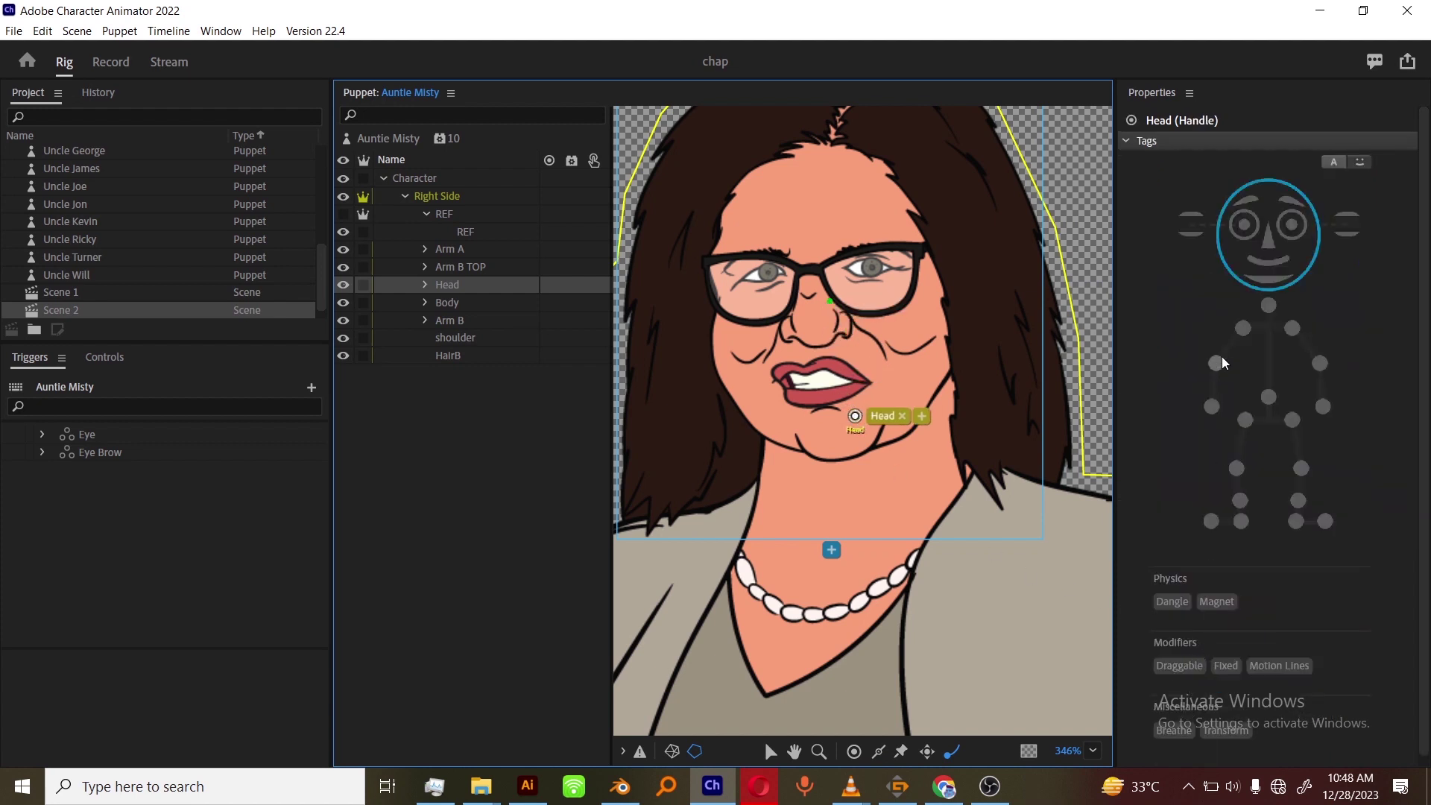
left_click(1271, 304)
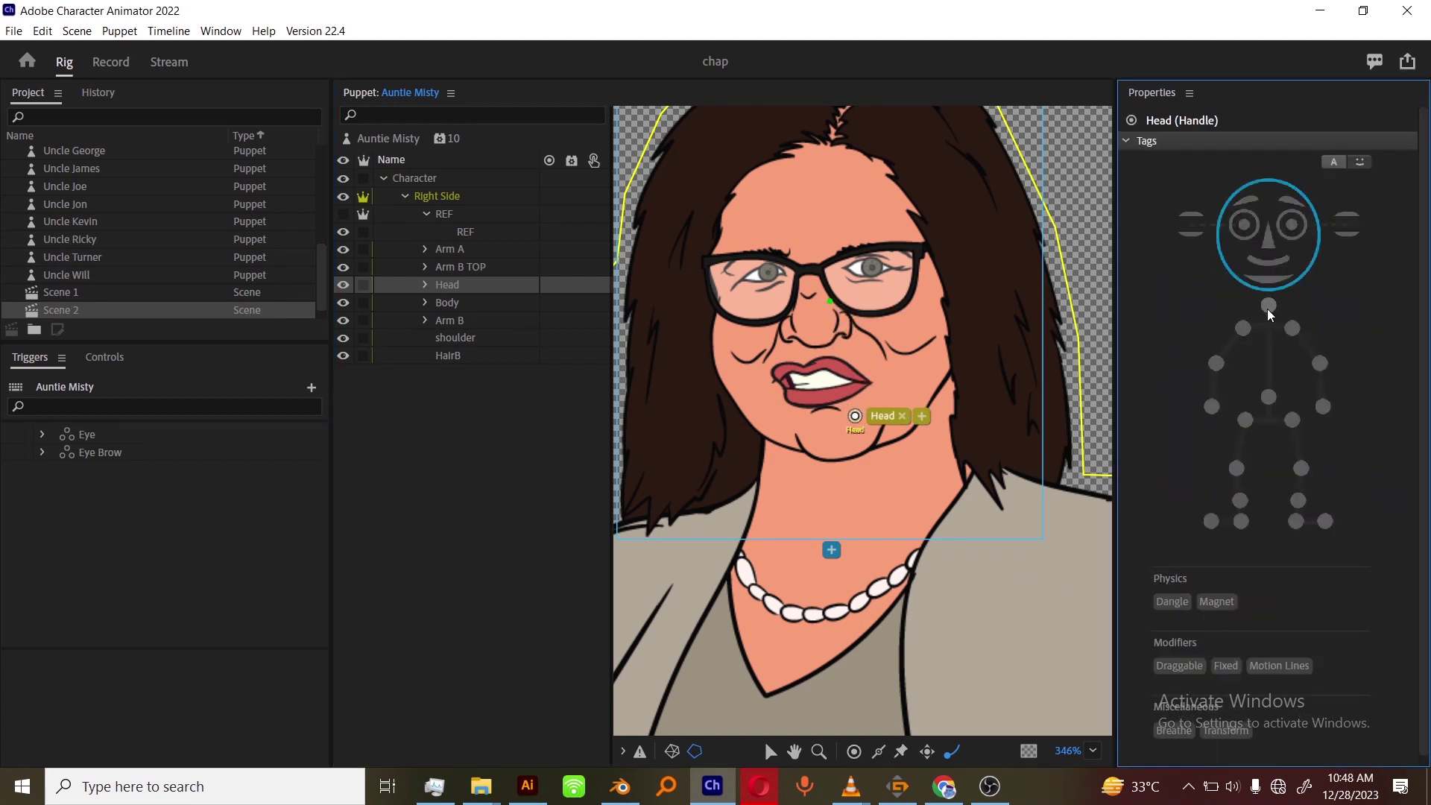
left_click(1268, 306)
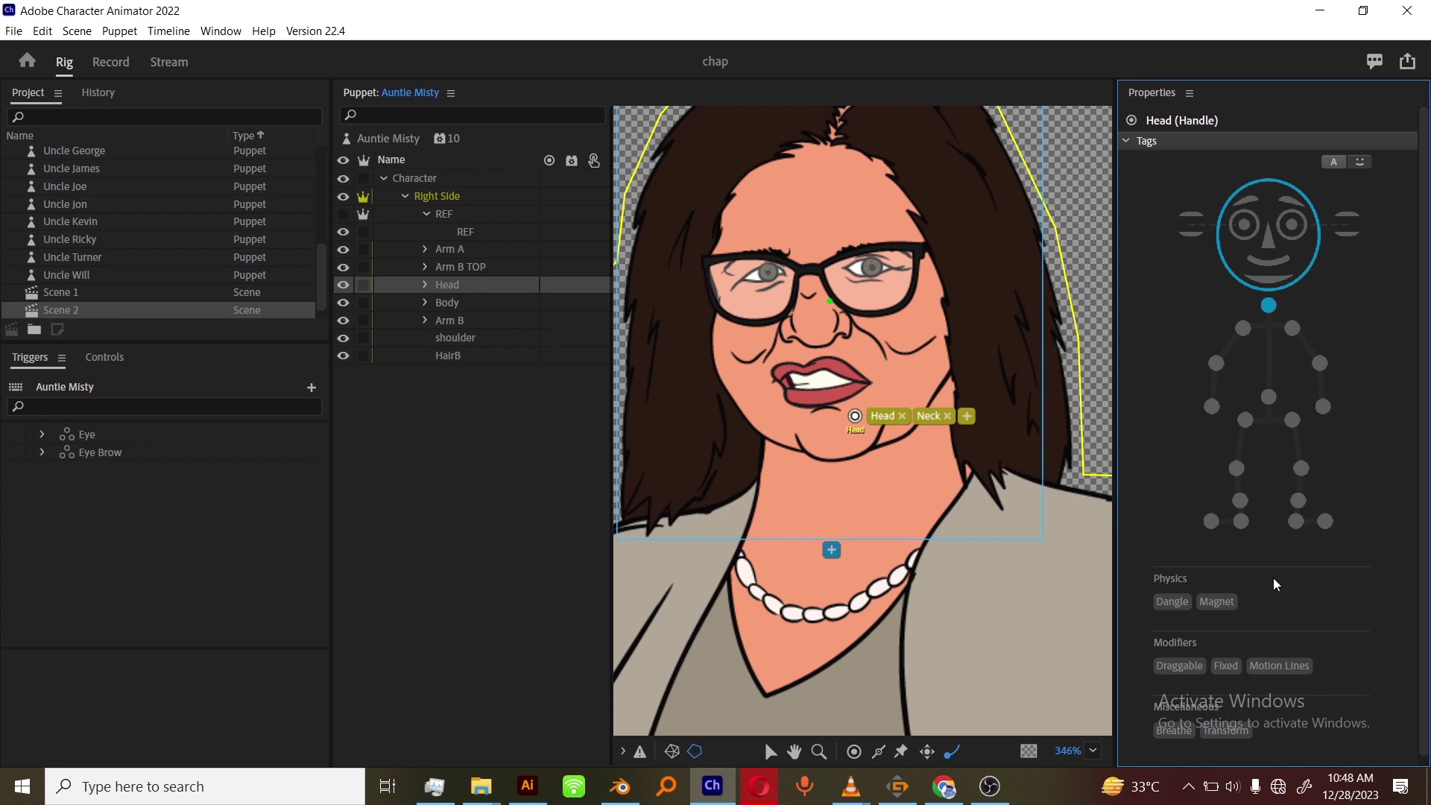
left_click(1194, 668)
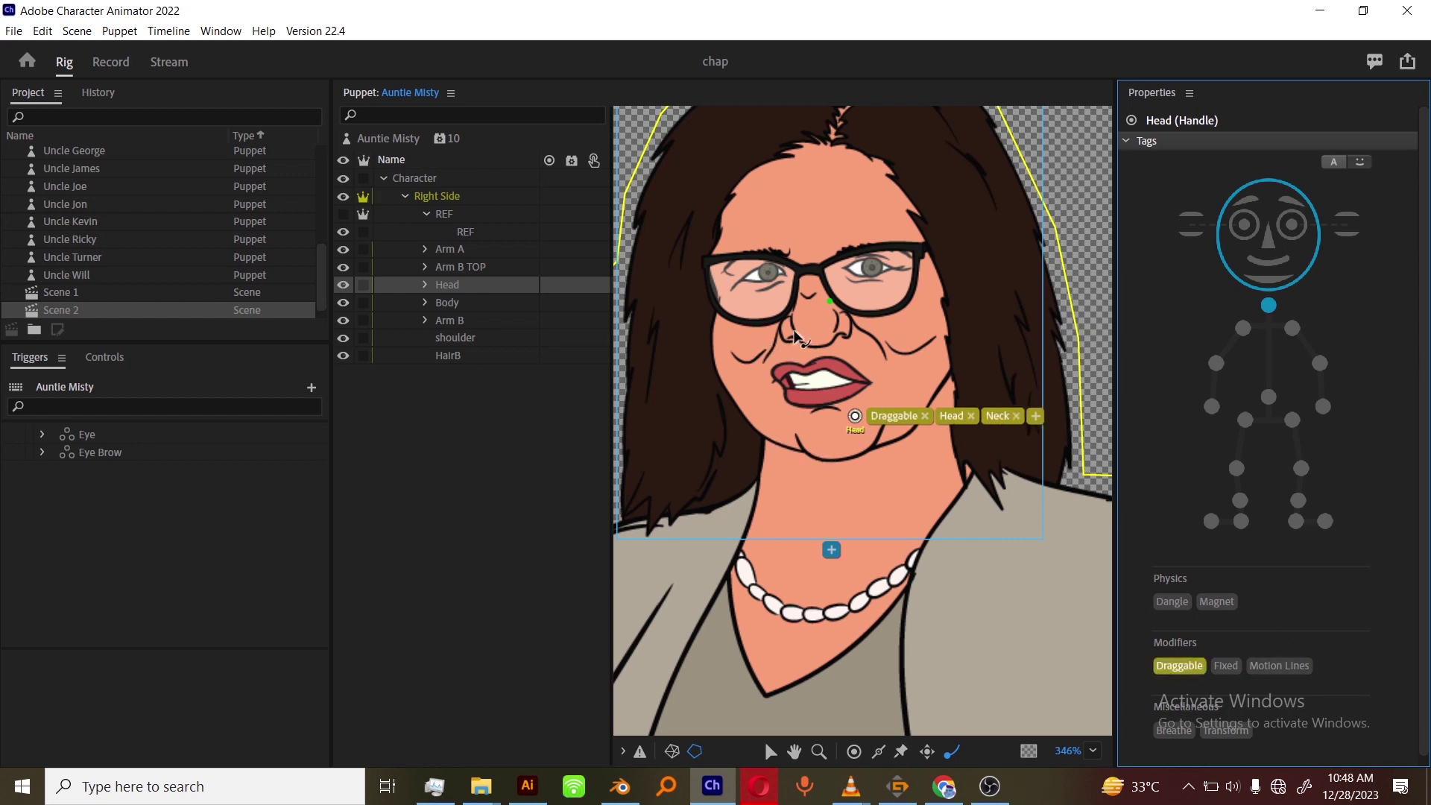
Make the HairB layer independent and place four Dangle handles along its lower part.
left_click(466, 353)
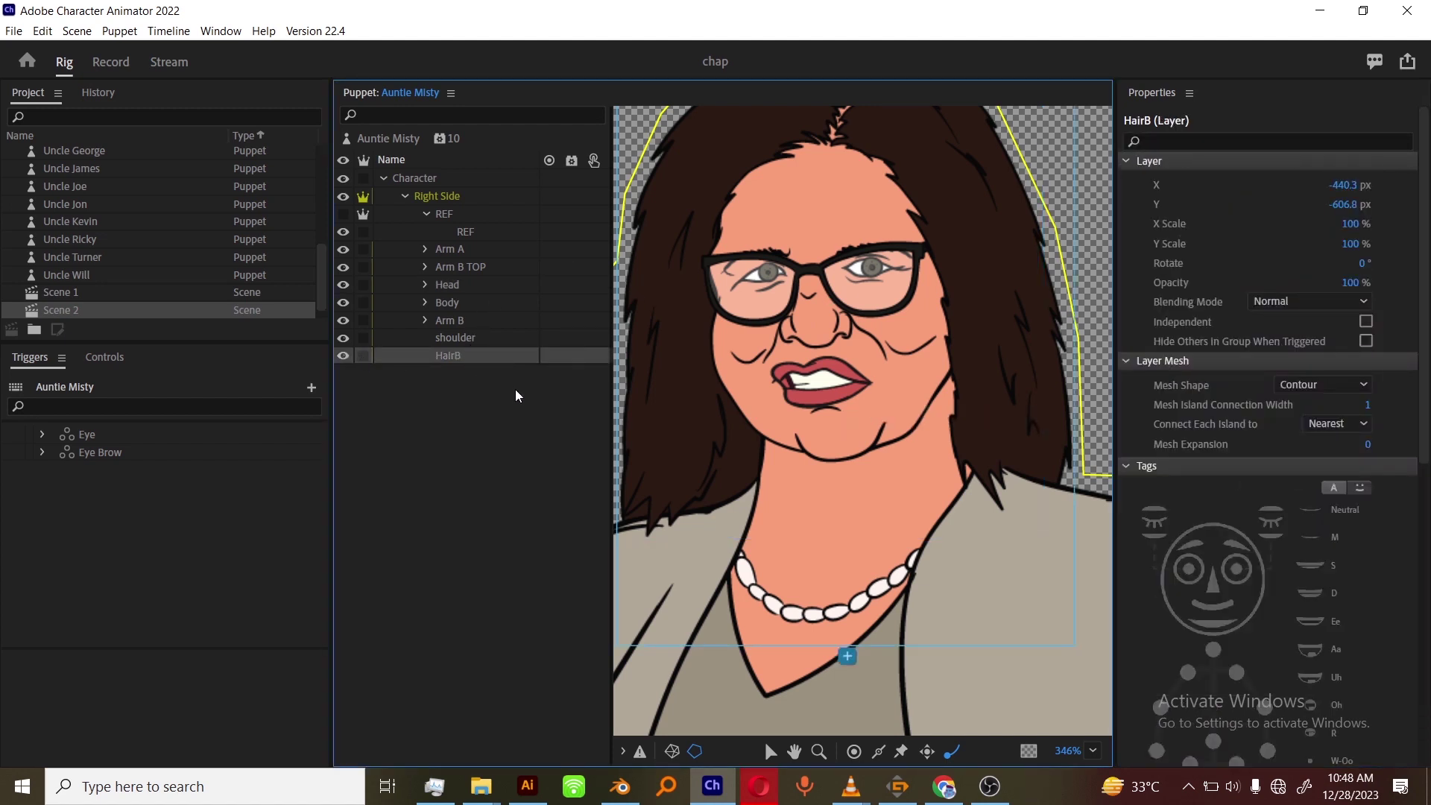
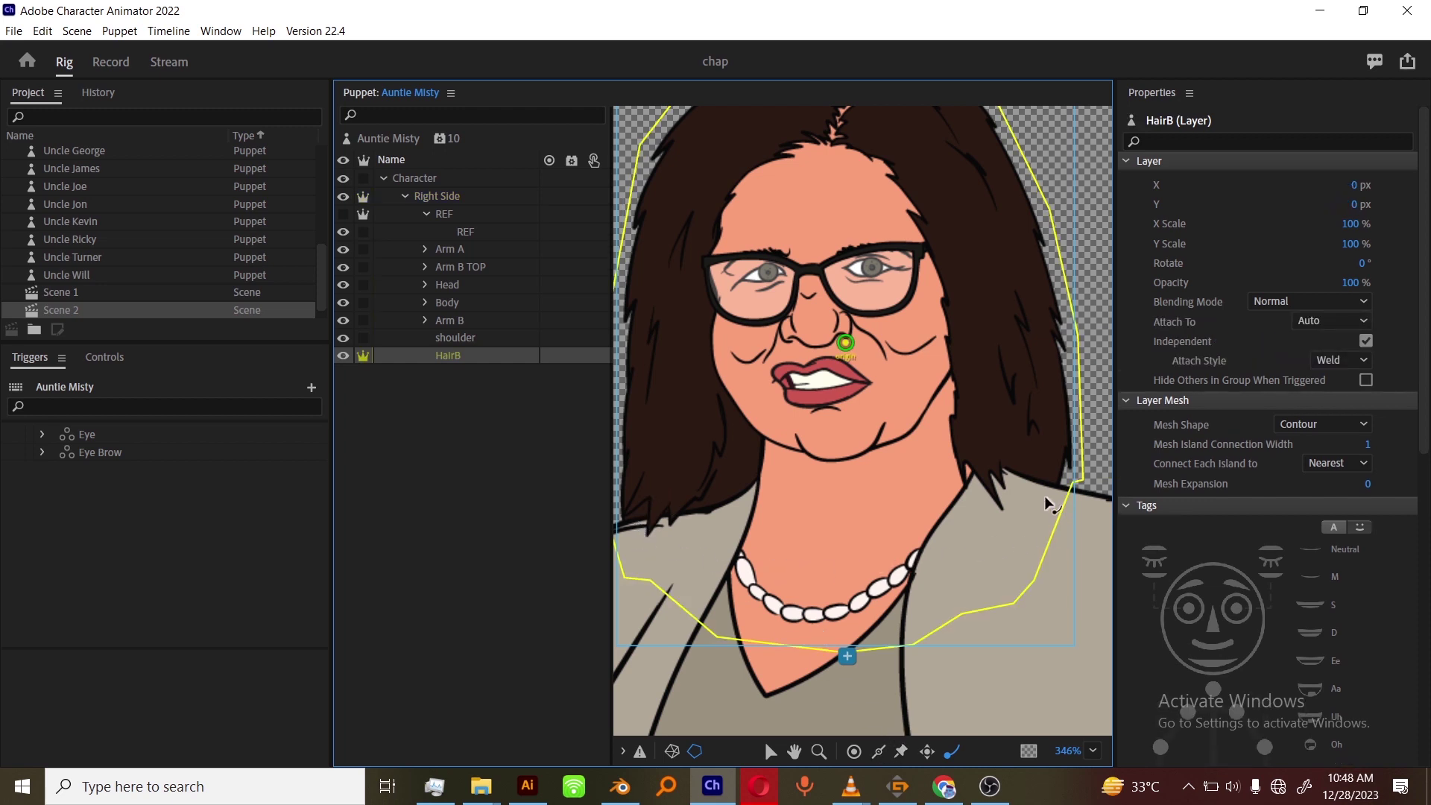
Try to add a stick across the full width of the HairB layer between the nose and mouth.
left_click(879, 753)
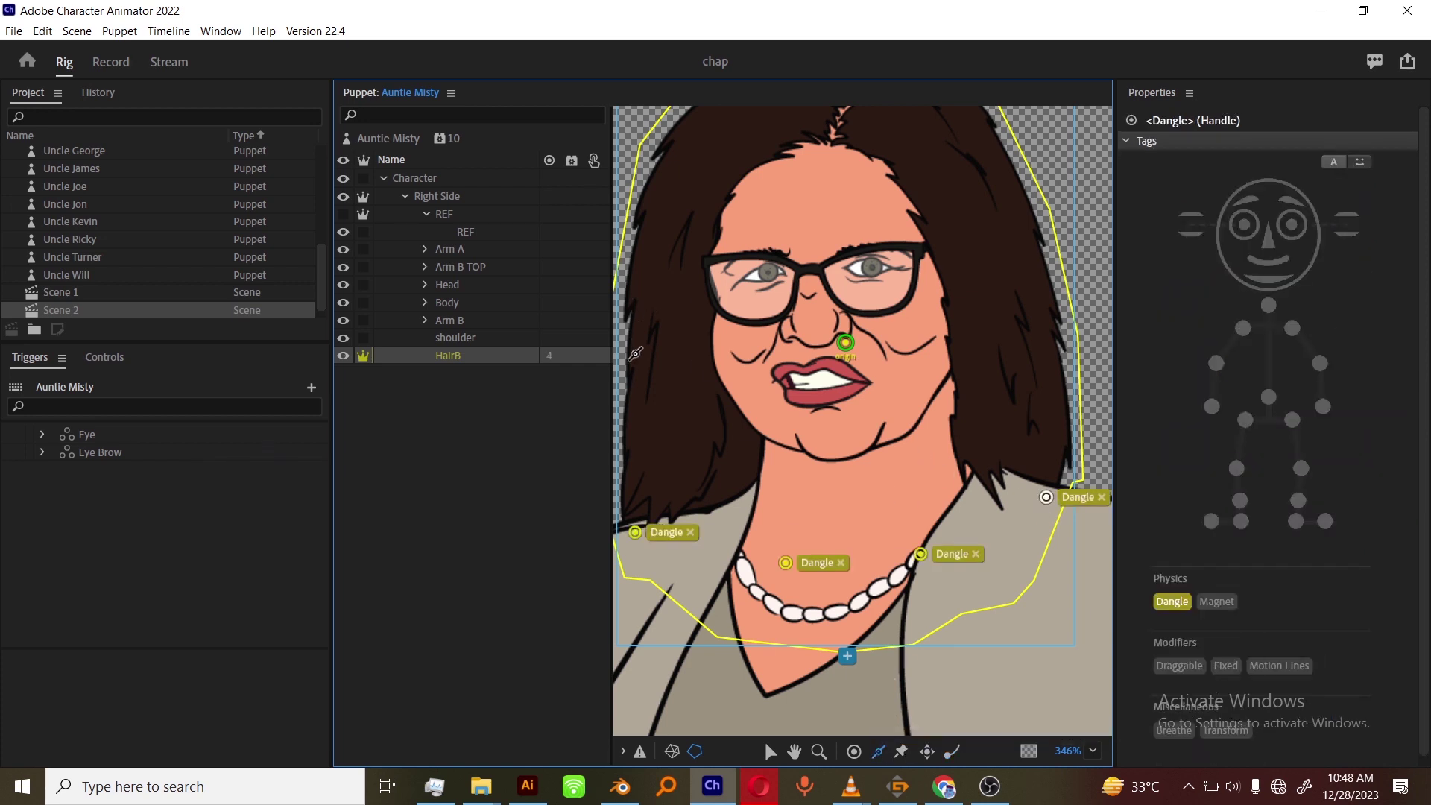
left_click_drag(627, 364, 1061, 338)
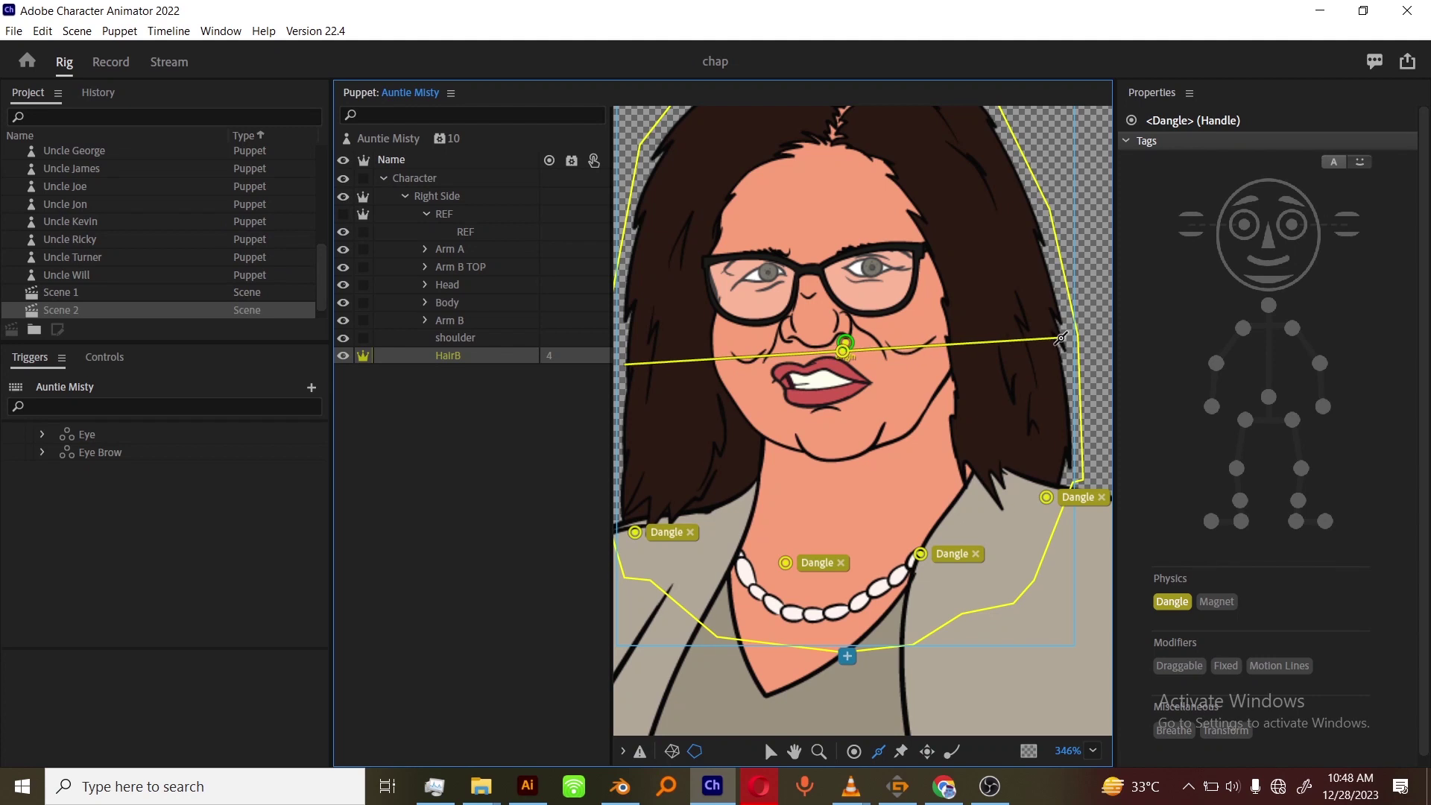
left_click(1172, 602)
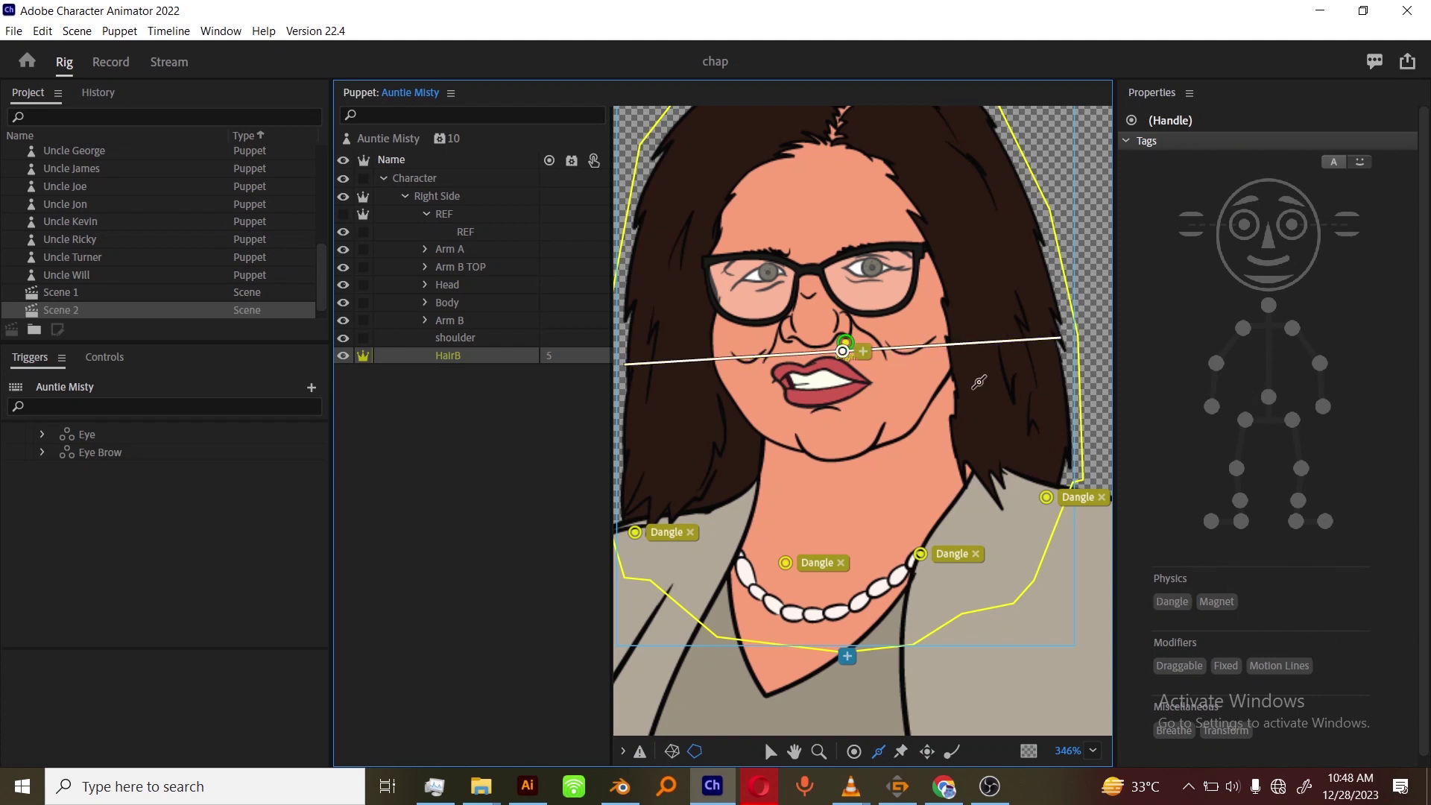
key("ctrl+z")
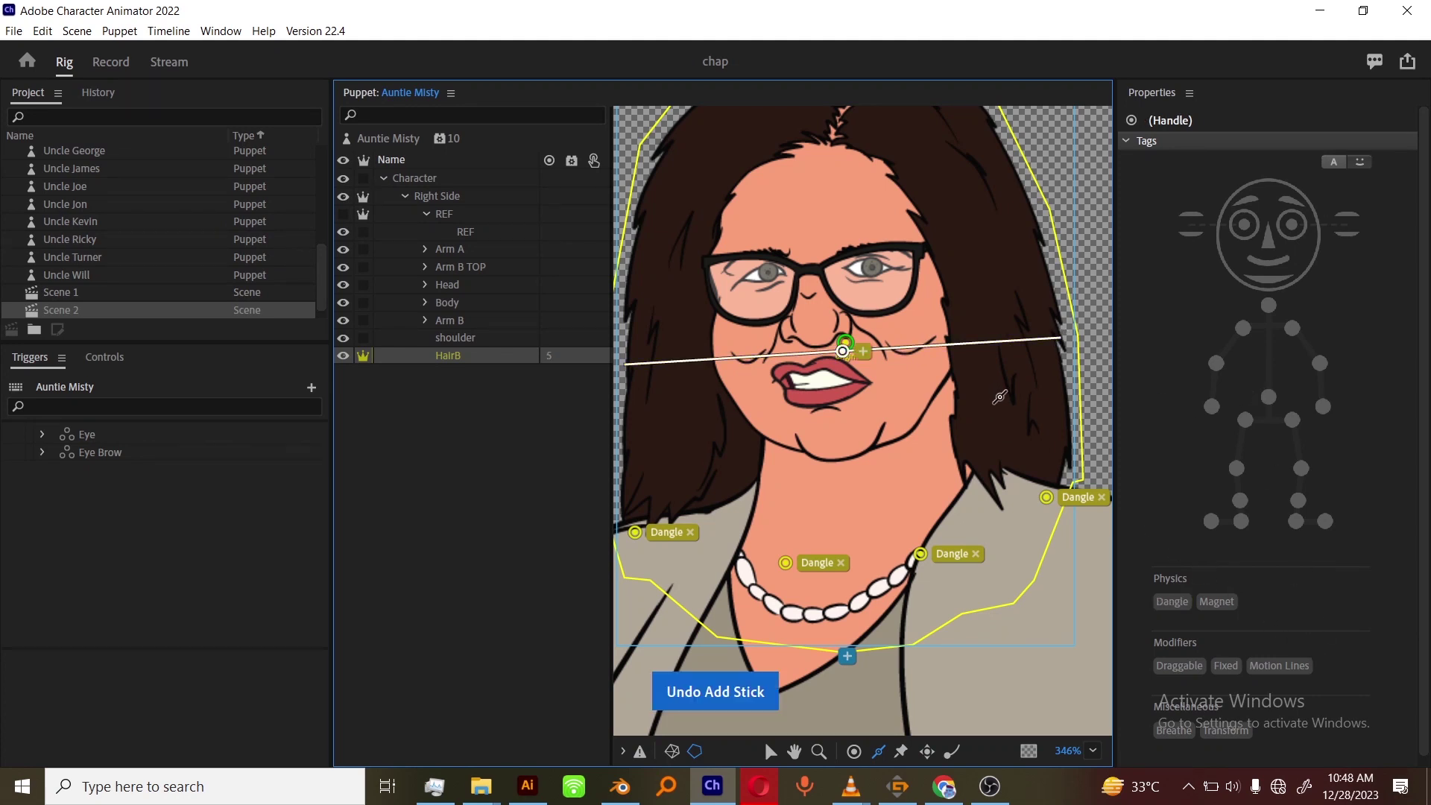
Add a slightly shorter stick across the HairB layer between the nose and mouth and tag it as Fixed.
left_click_drag(647, 368, 1038, 343)
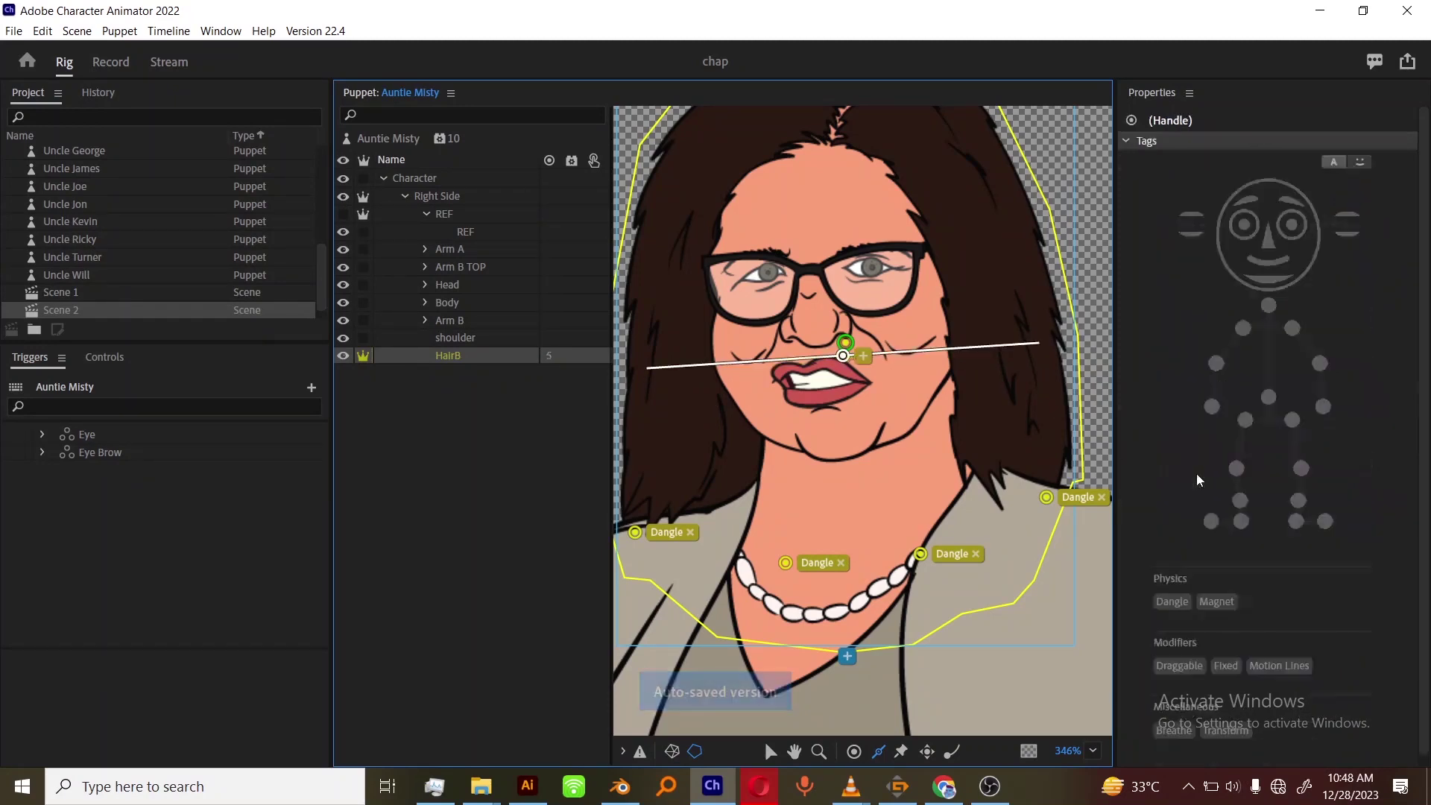
left_click(1221, 664)
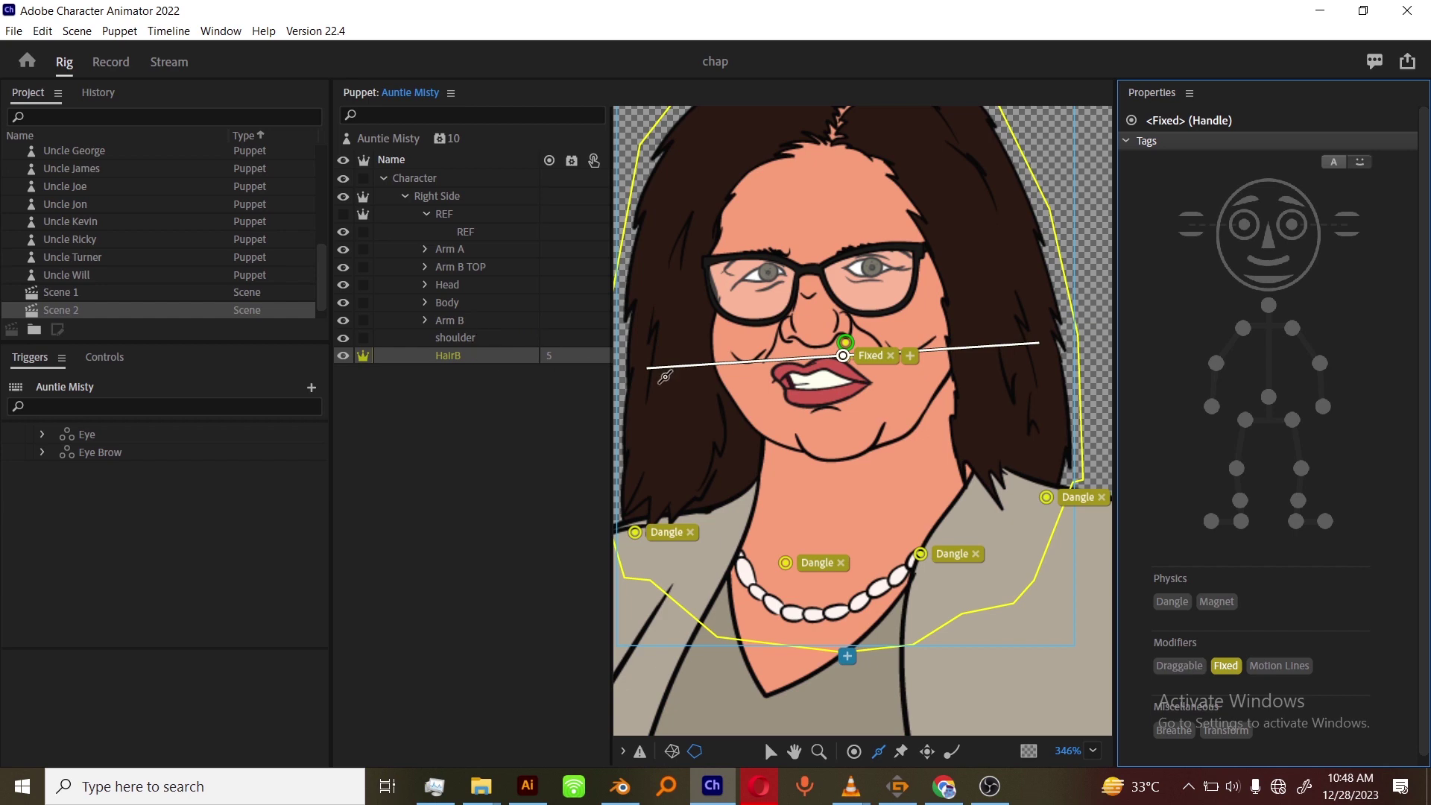
Add a handle at the middle of the Body layer's waistline and tag it as Waist.
key("z")
left_click(809, 494, "alt")
left_click(810, 494, "alt")
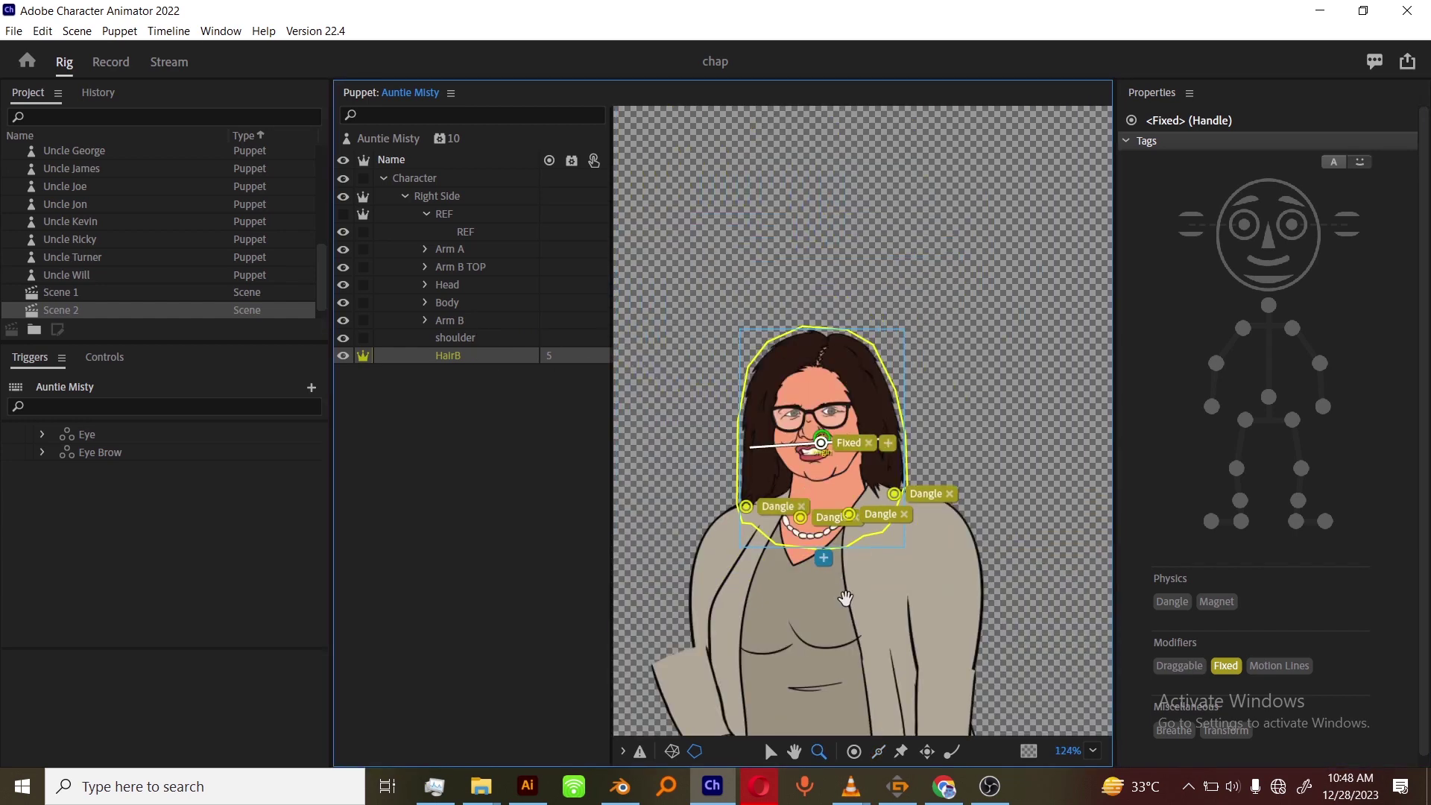
left_click_drag(843, 597, 830, 384)
left_click(830, 463, "alt")
left_click_drag(830, 434, 830, 465)
left_click(460, 304)
left_click(460, 303)
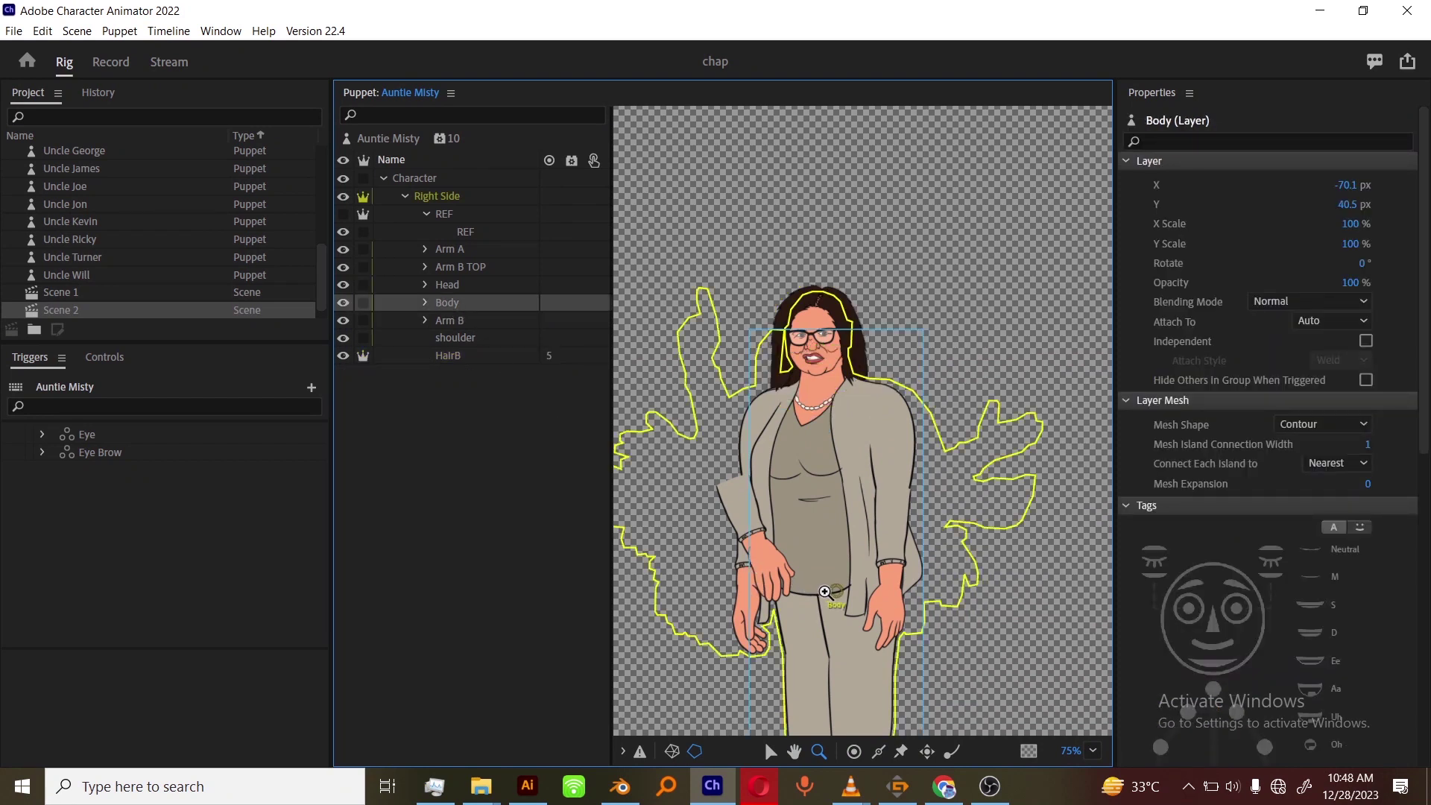
key("v")
left_click(854, 752)
left_click(823, 543)
left_click(1265, 399)
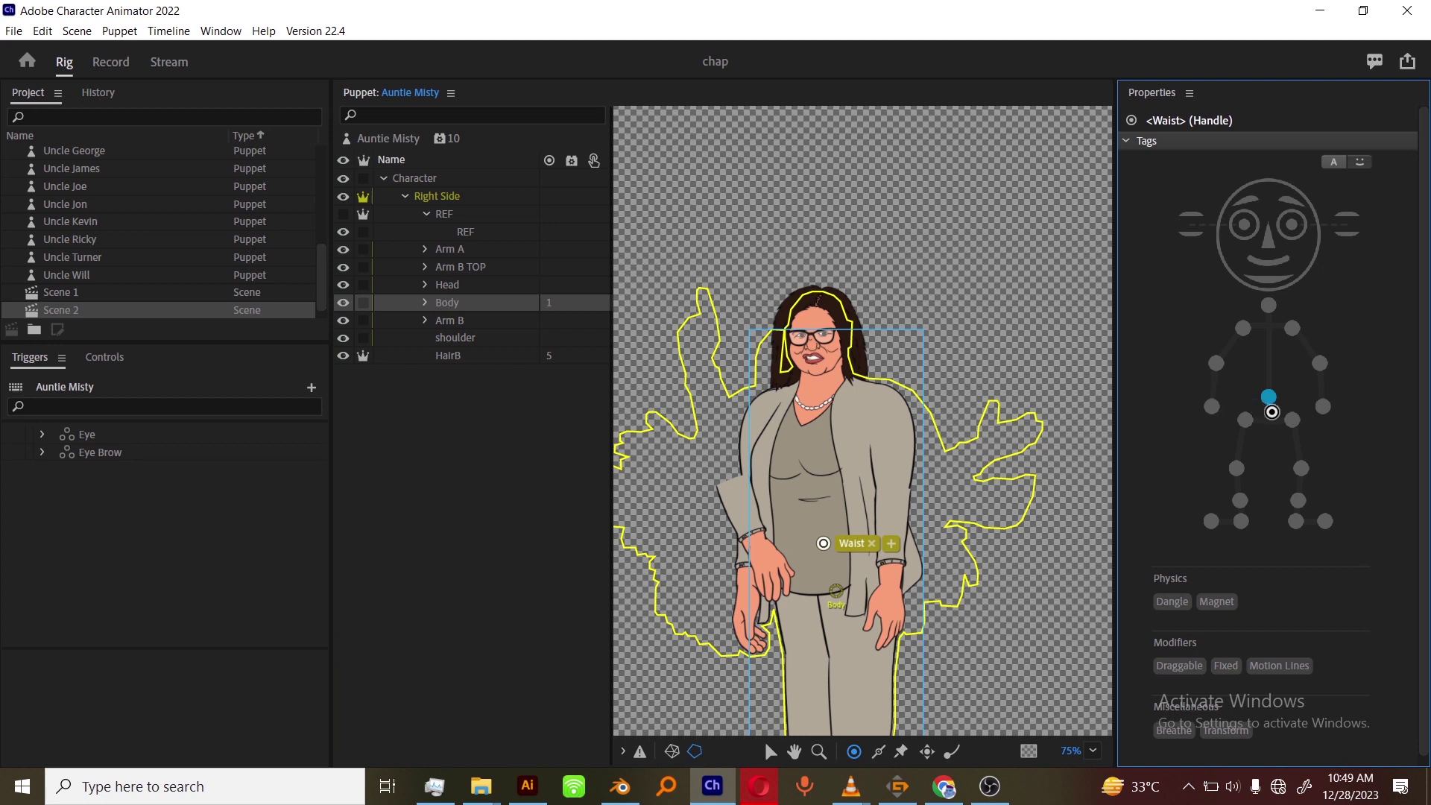
Add Left Hip and Right Hip handles on either side of the Body layer's waist and also tag the Waist handle as Draggable.
left_click(869, 562)
left_click(786, 568)
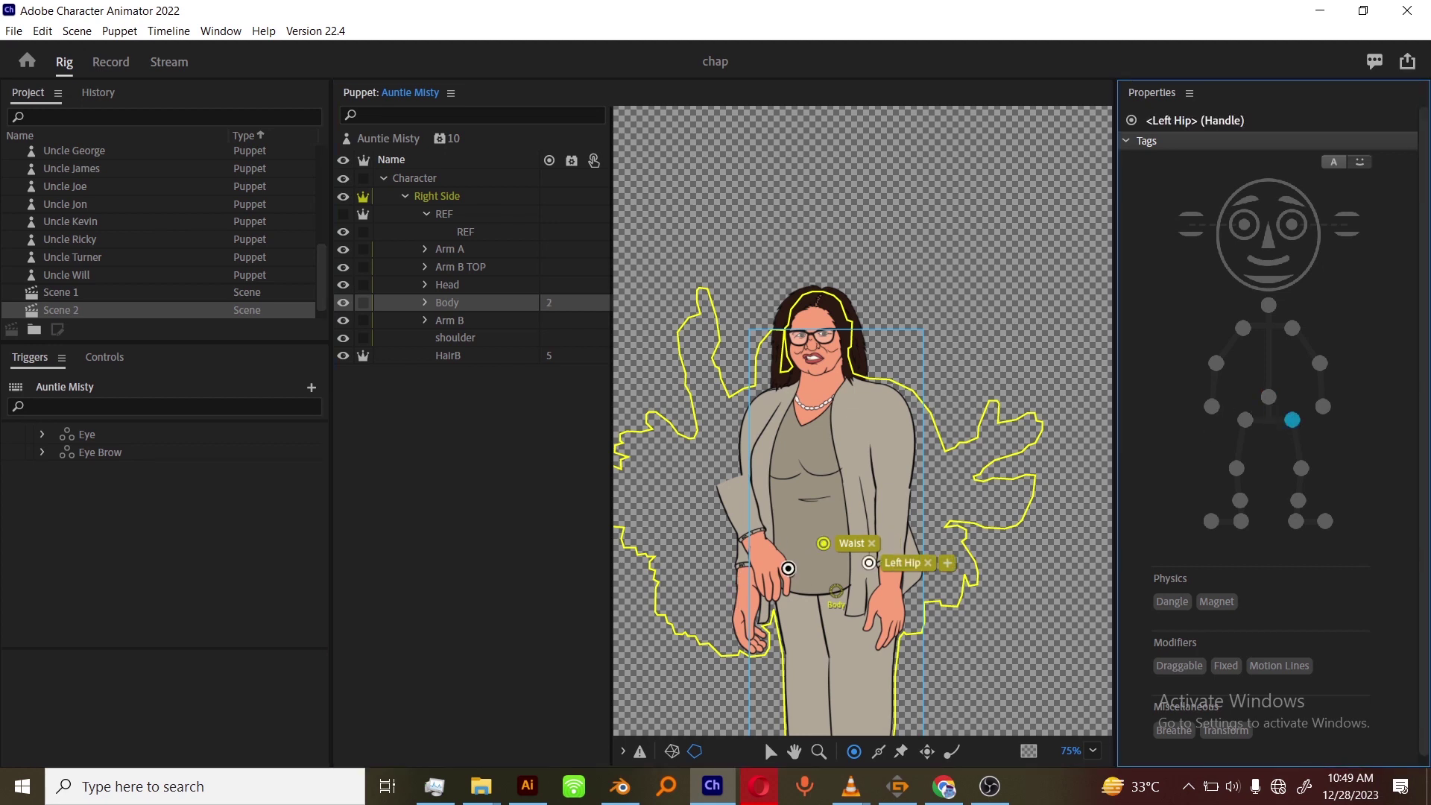
left_click(1248, 427)
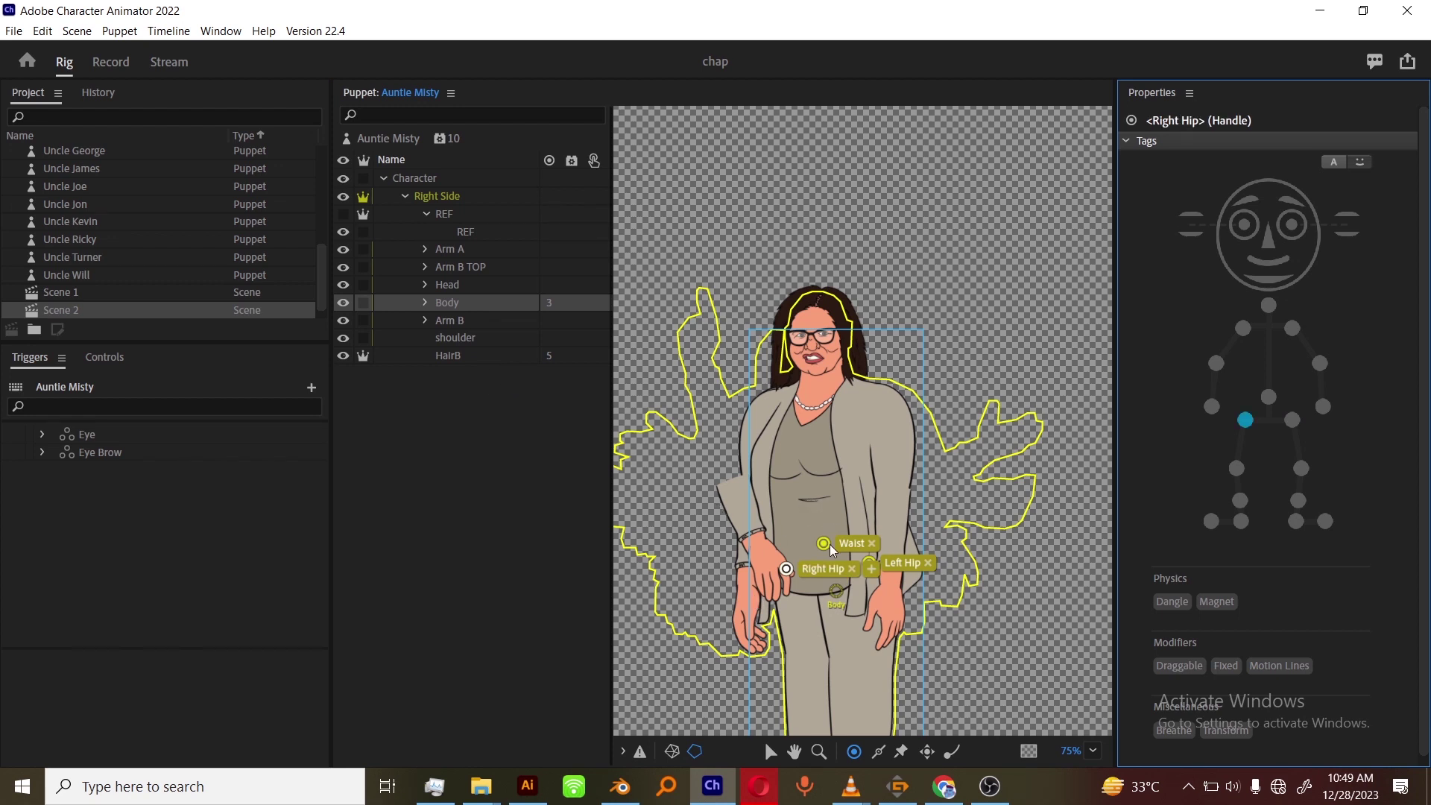
left_click(823, 544)
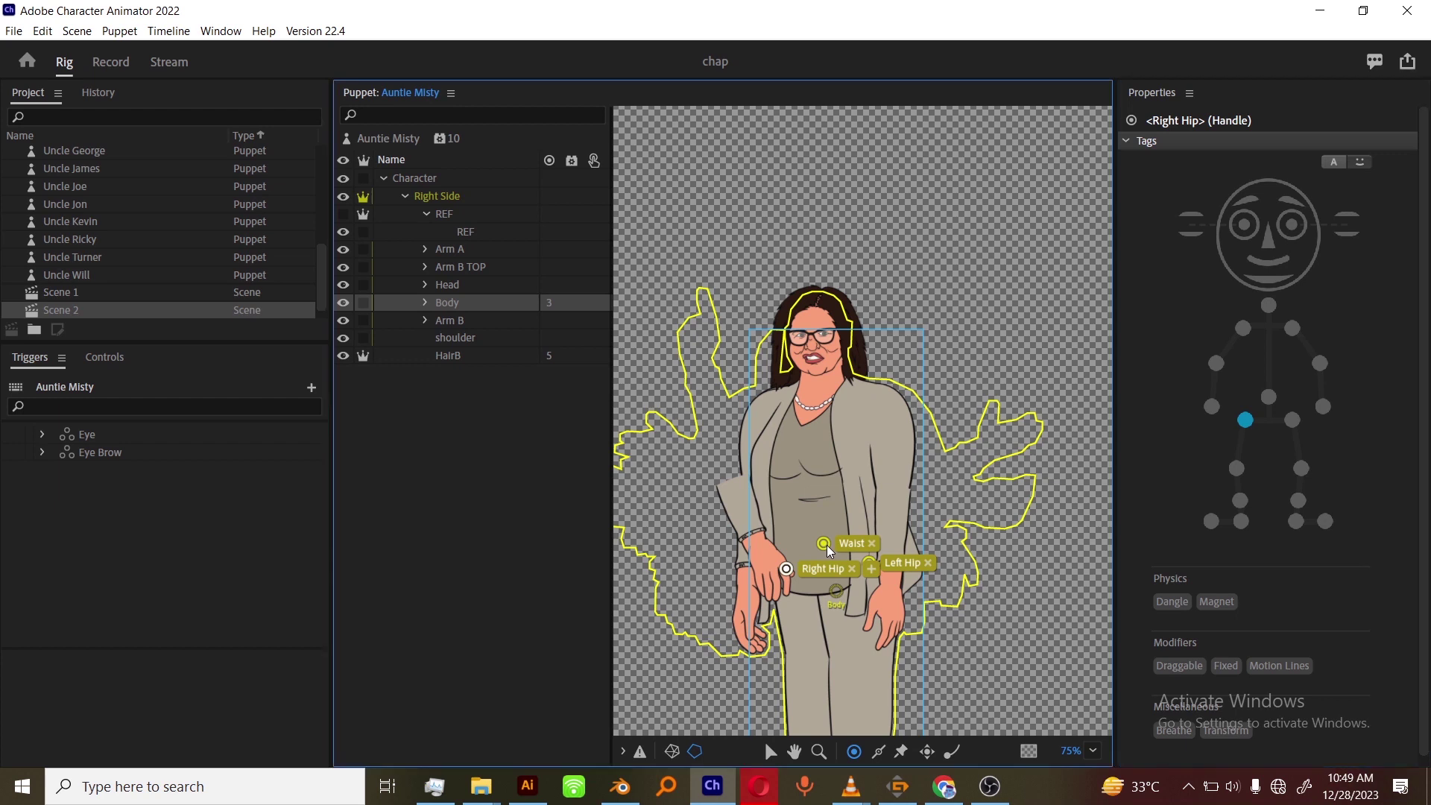
left_click(1174, 672)
left_click(853, 787)
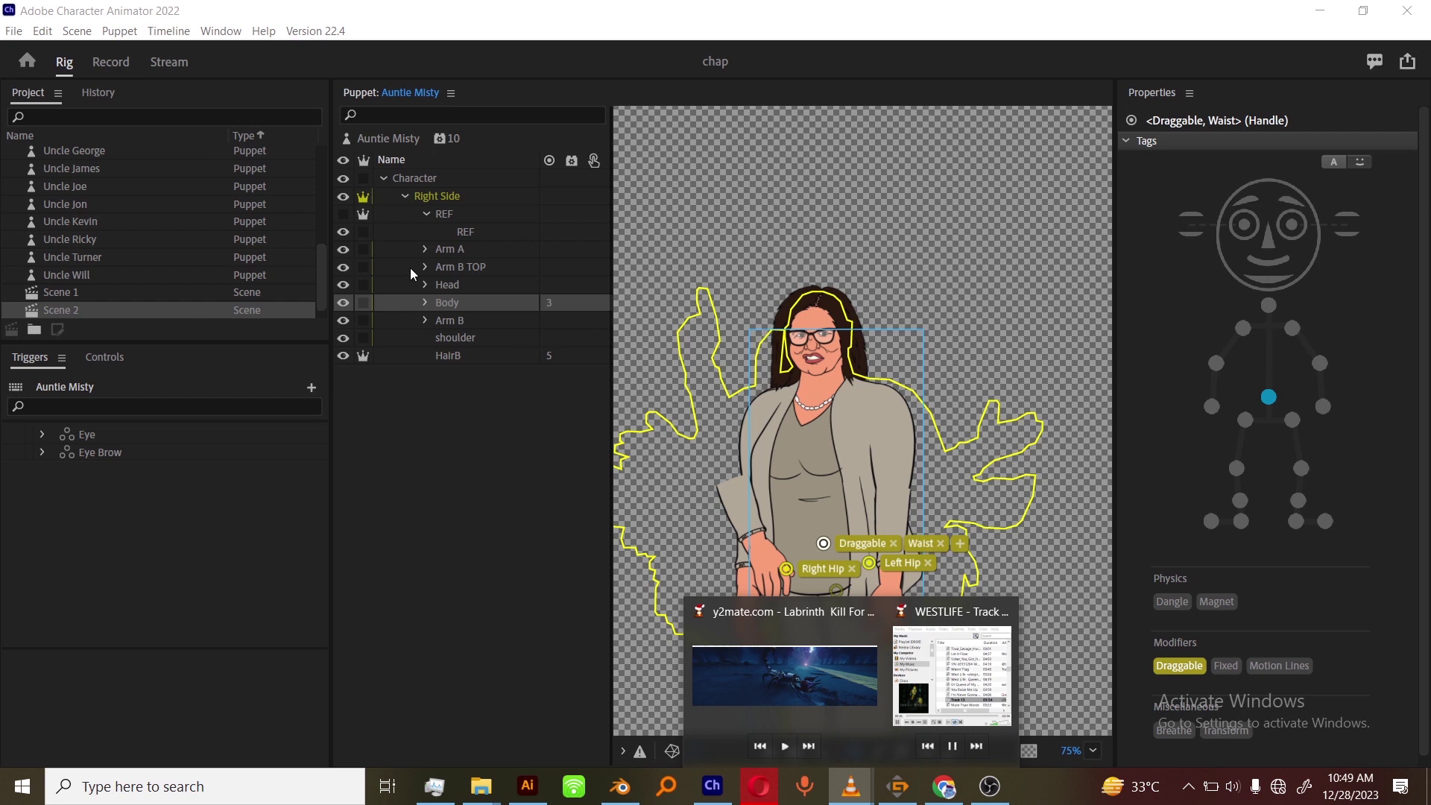
Expand the Body group to show its sublayers.
left_click(455, 299)
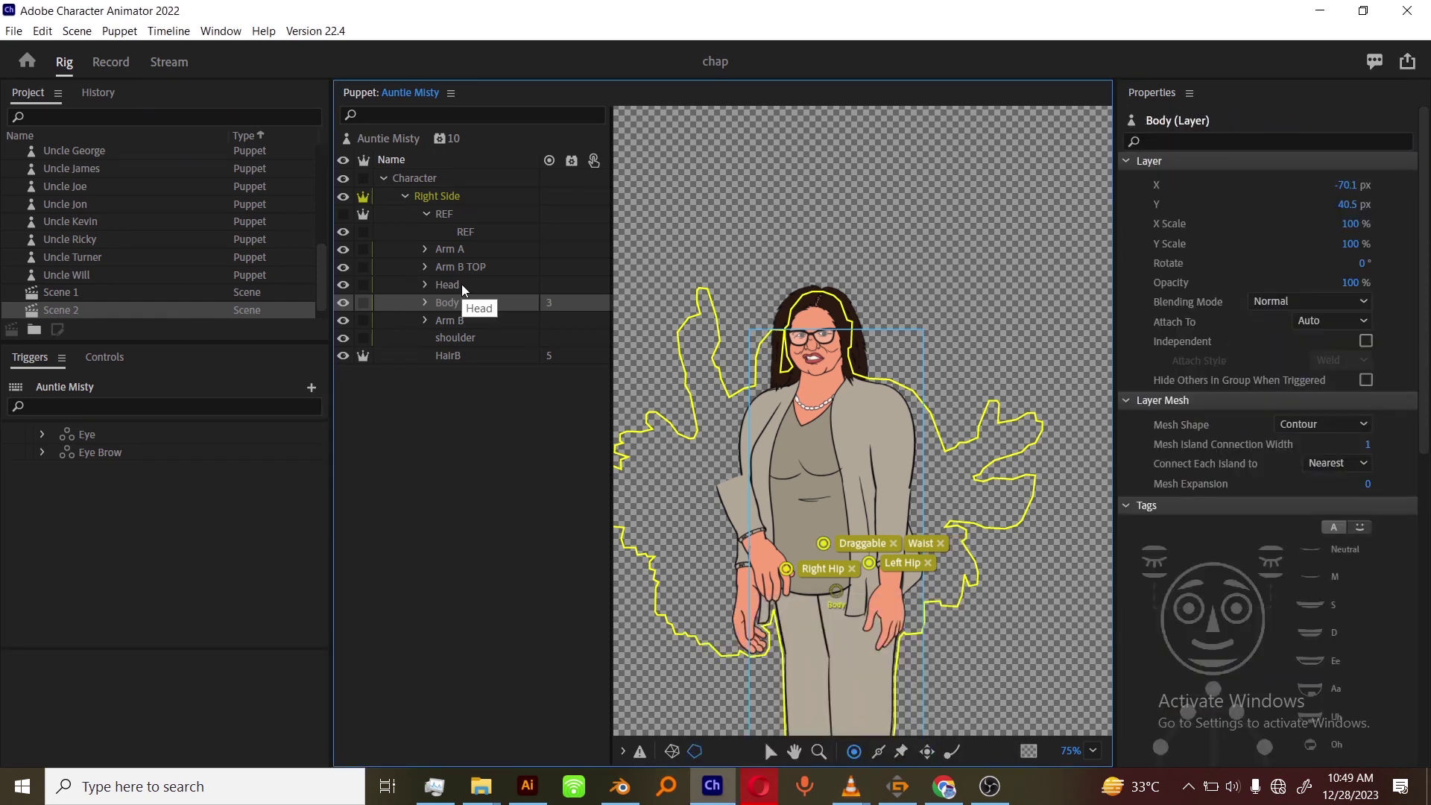
left_click(424, 304)
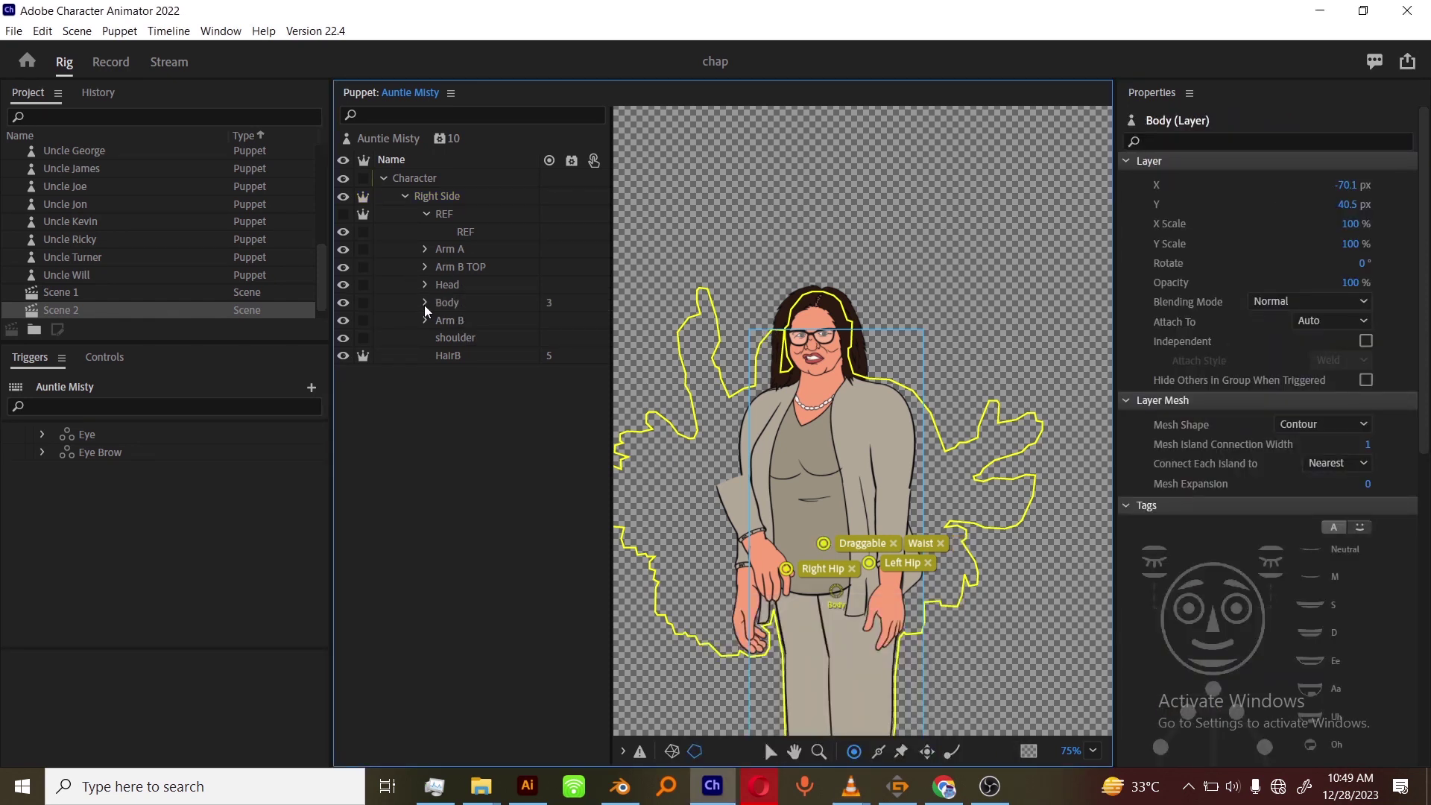
left_click(425, 303)
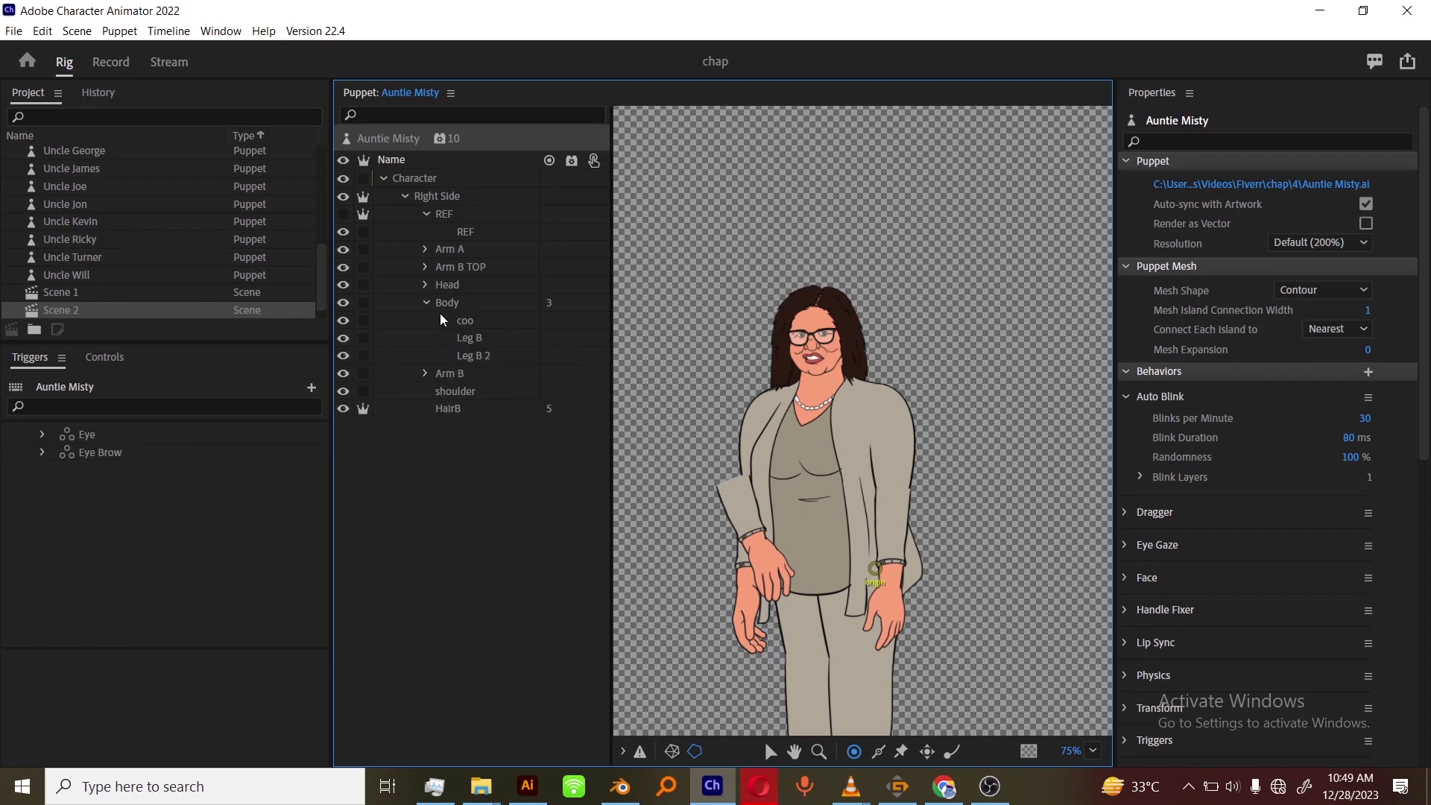
Try to make the Leg B and Leg B 2 layers independent.
left_click(496, 338)
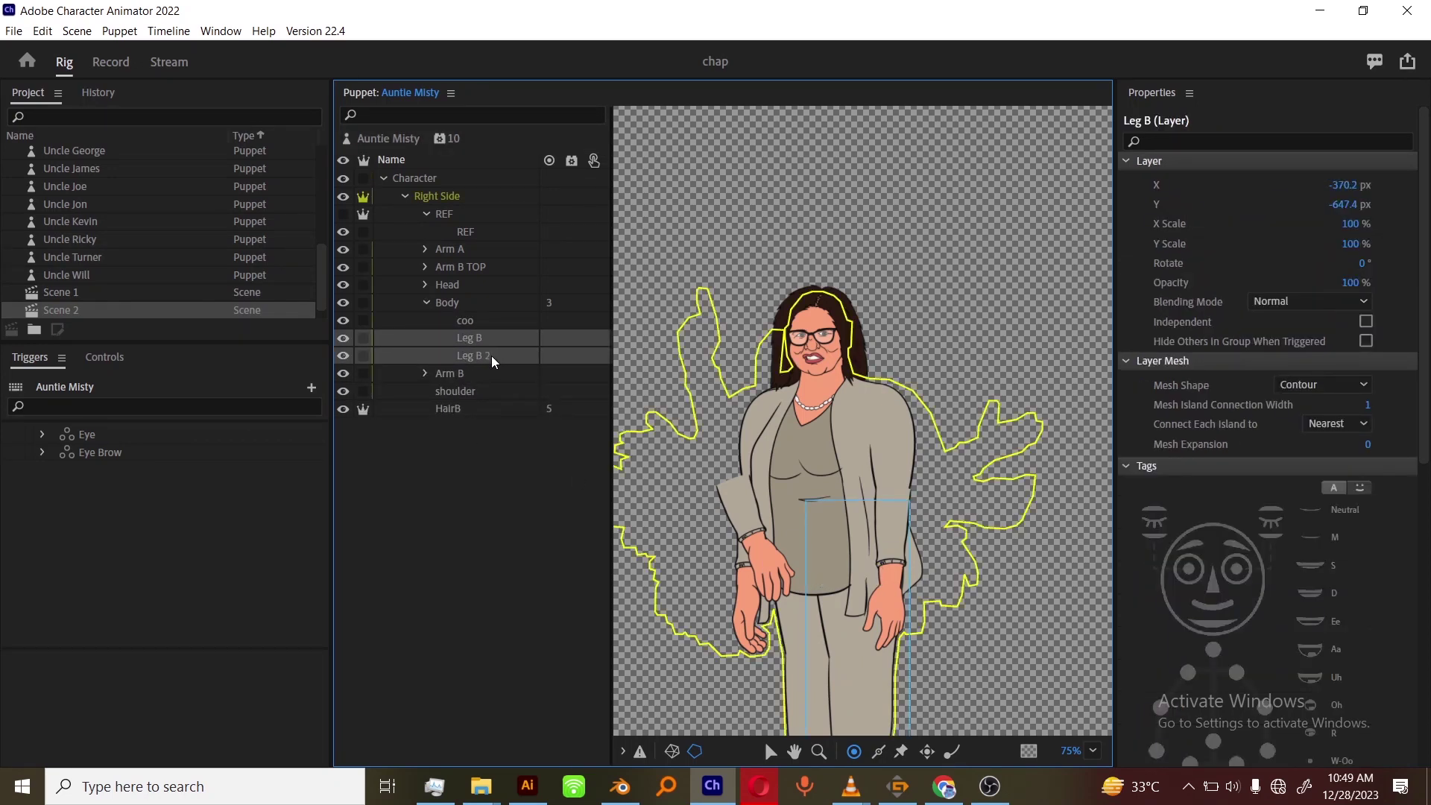
left_click(490, 355, "shift")
key("ctrl+shift+i")
left_click_drag(935, 661, 917, 453)
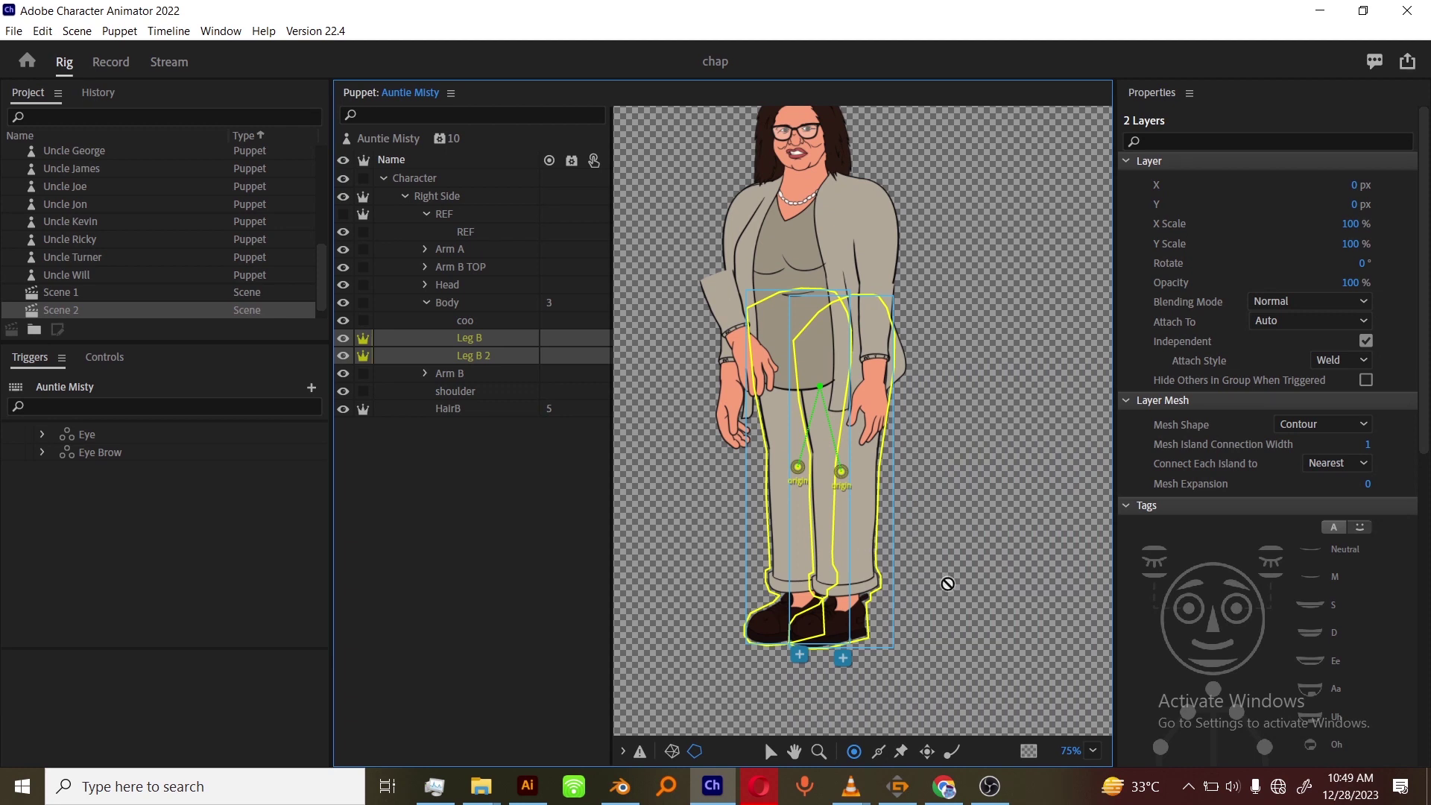
key("ctrl+z")
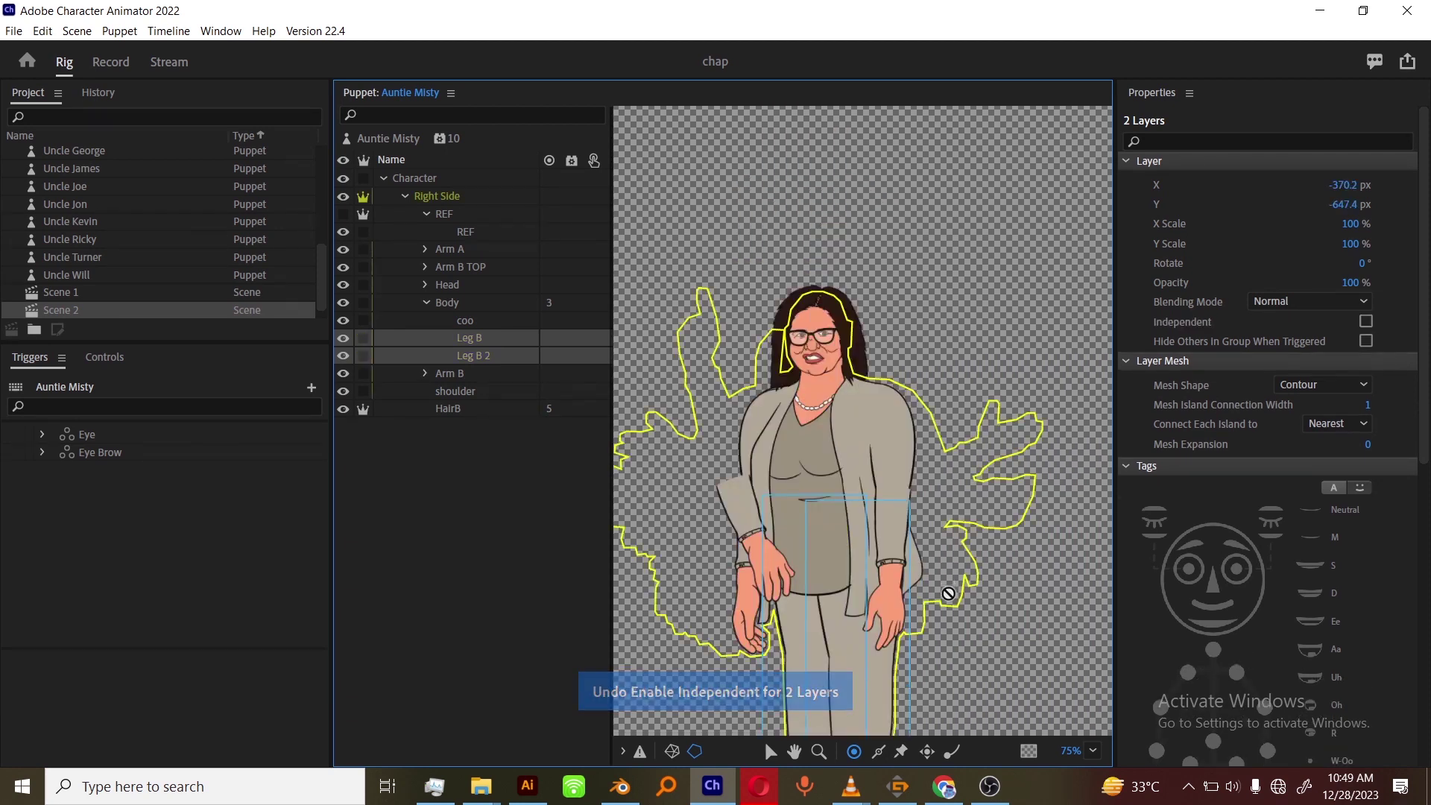
Make the Leg B and Leg B 2 layers independent and move each one's origin handle up to its hip.
left_click_drag(953, 638, 949, 373)
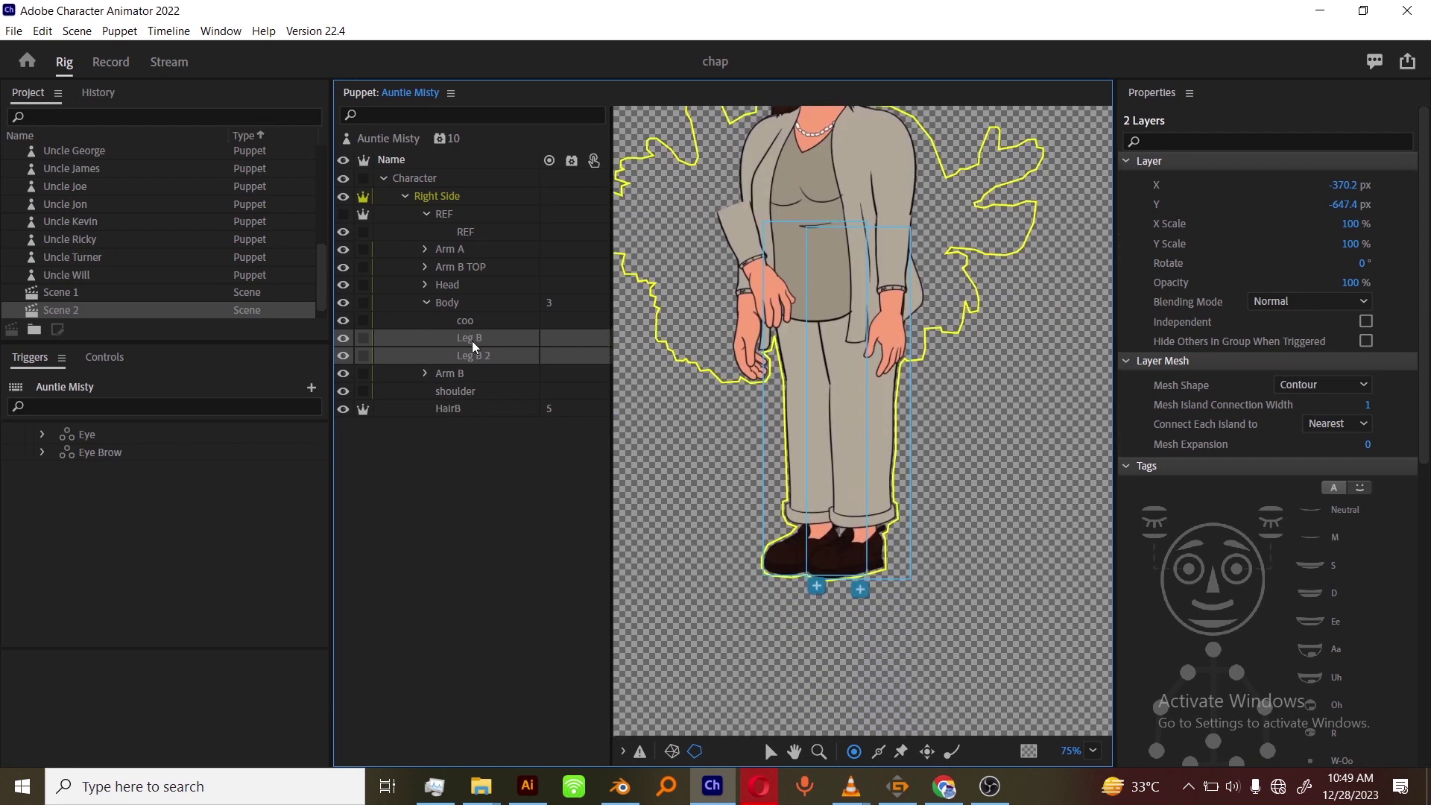
left_click(389, 336)
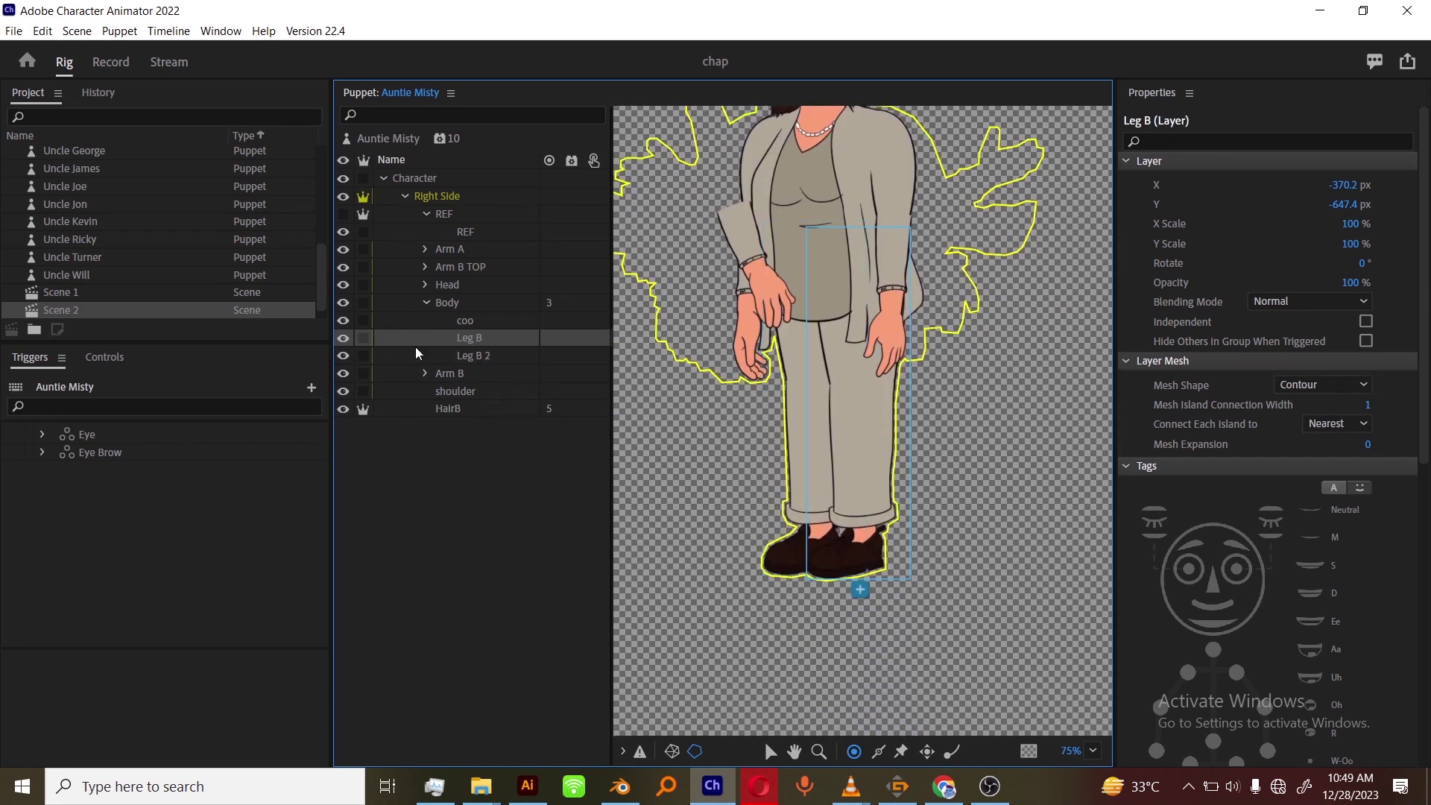
left_click(522, 349, "shift")
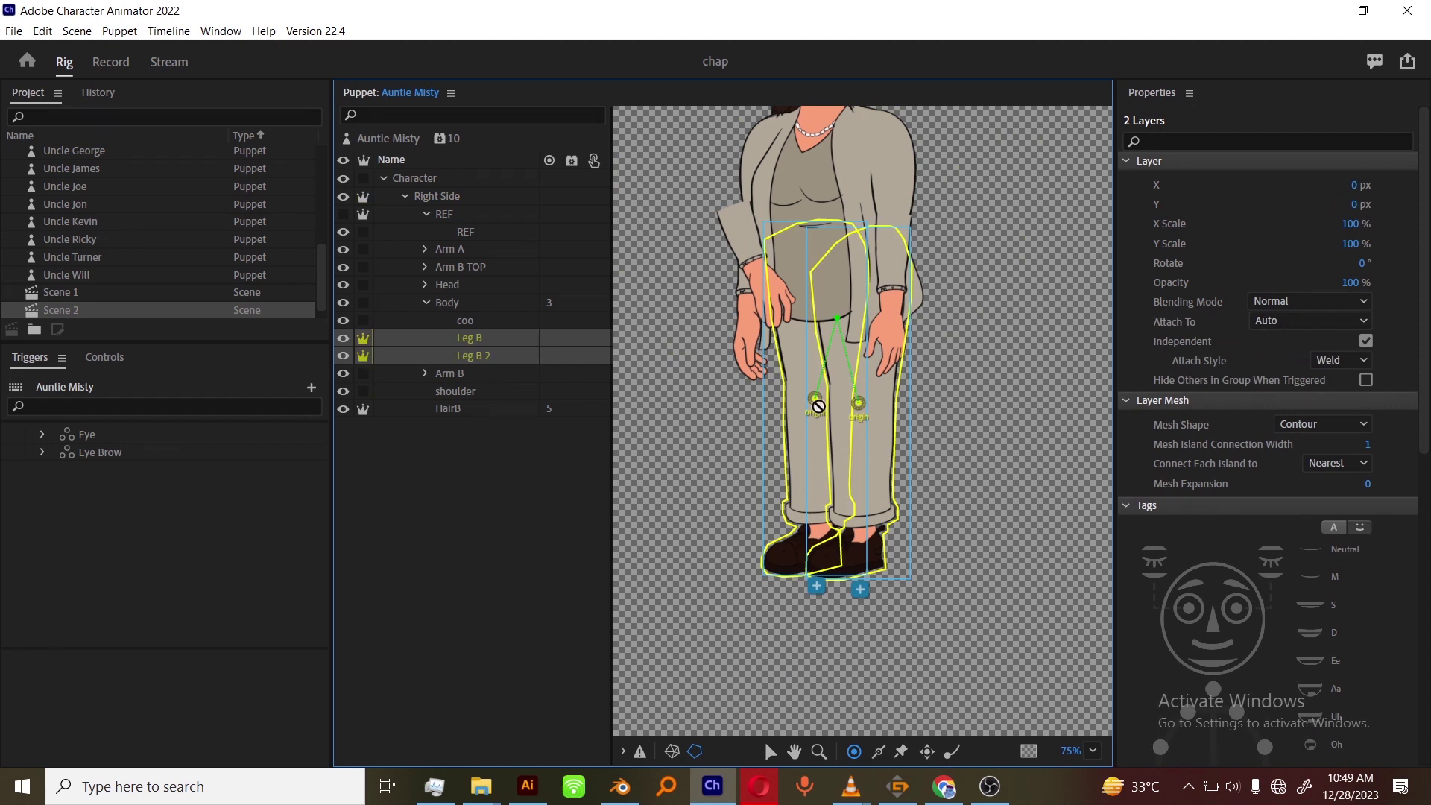
left_click_drag(815, 399, 773, 253)
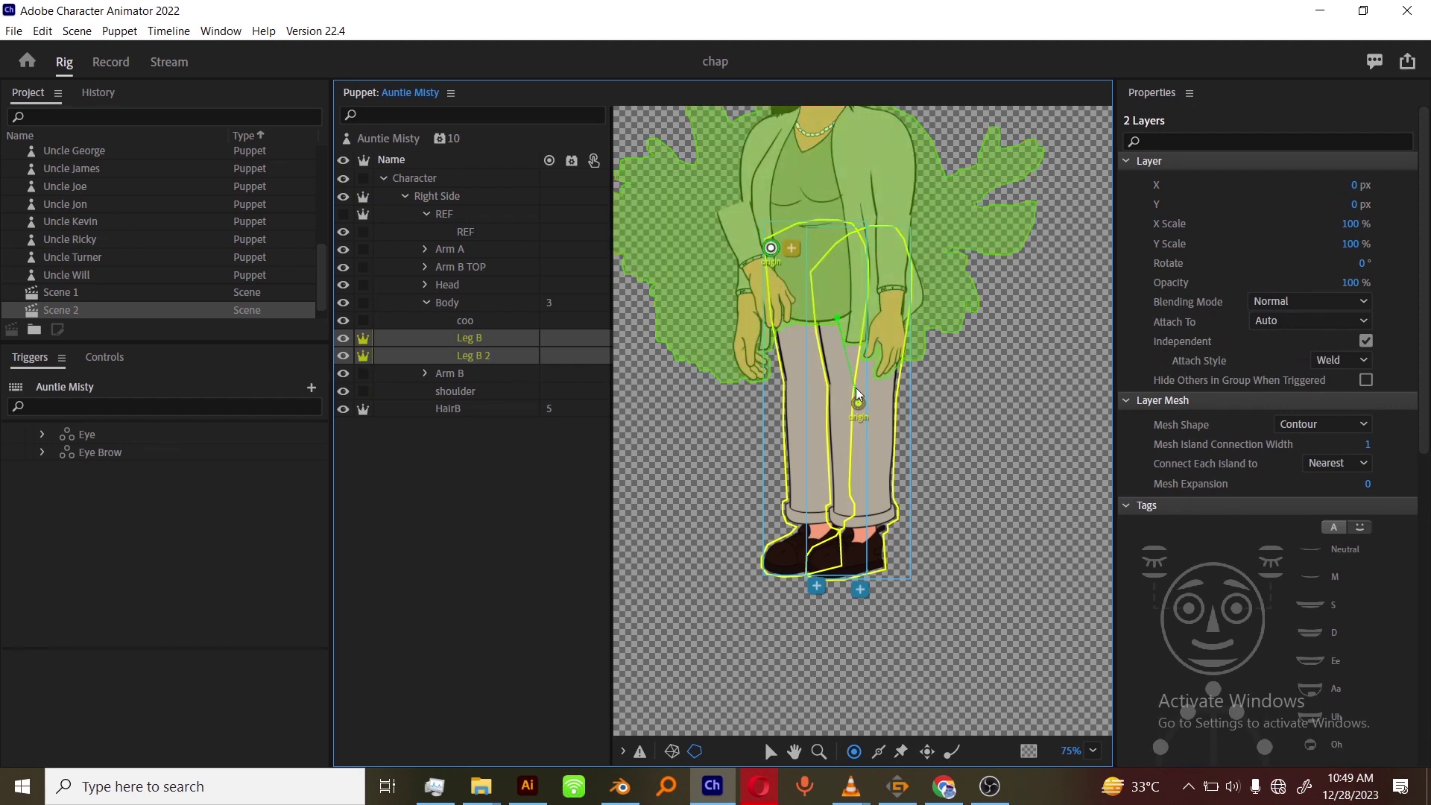
left_click_drag(858, 404, 833, 286)
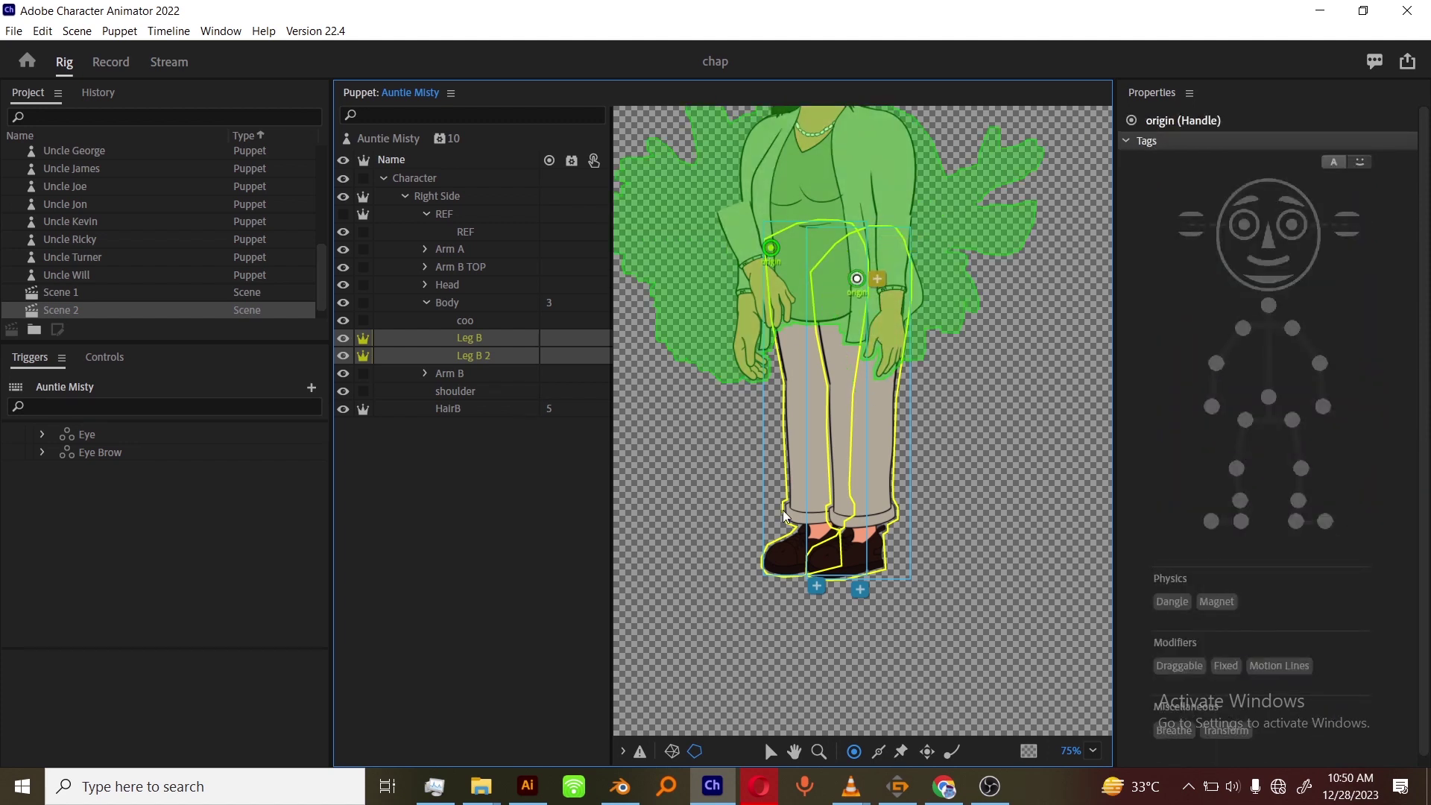
Add a thigh stick and a shin stick to each of the Leg B and Leg B 2 layers.
left_click(878, 751)
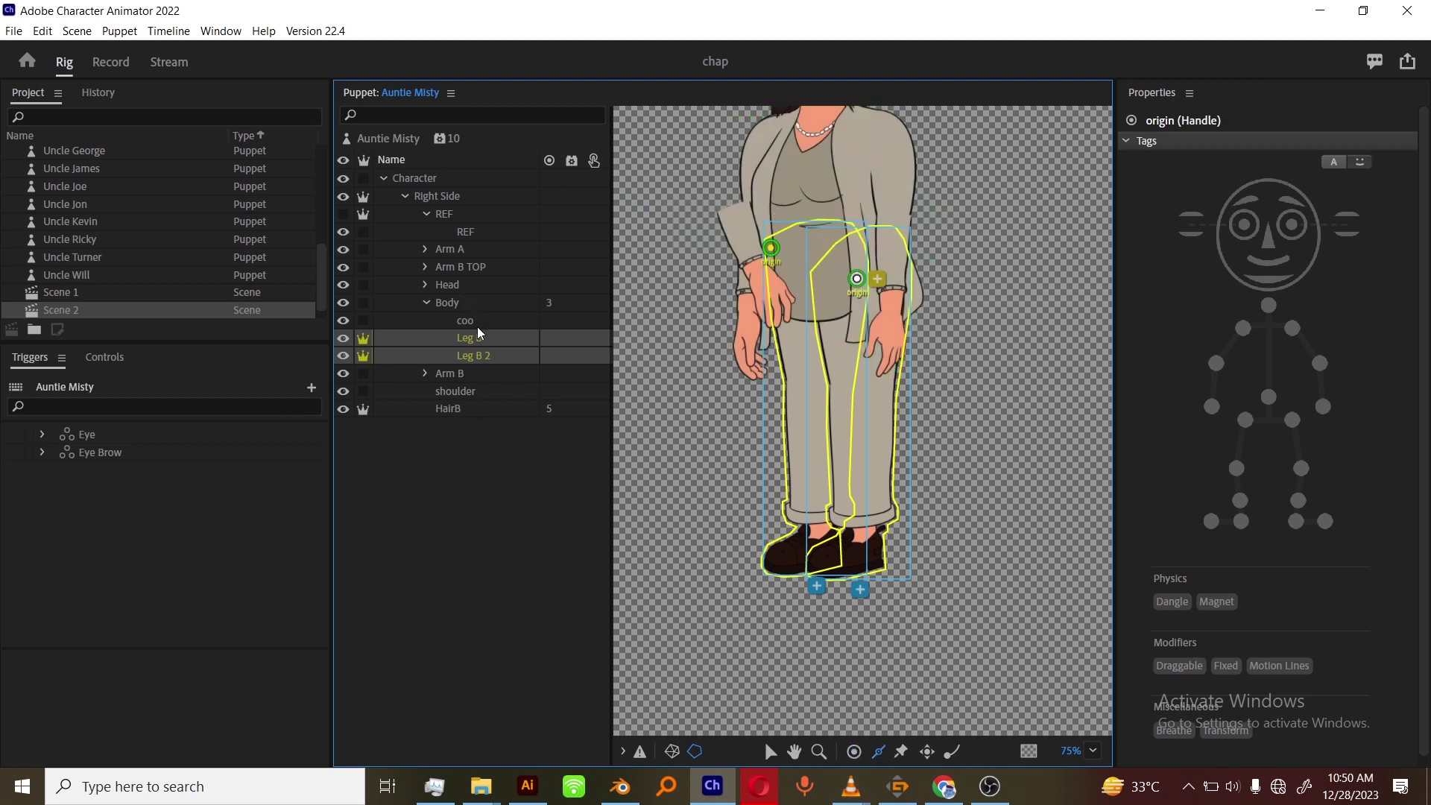
left_click(509, 343)
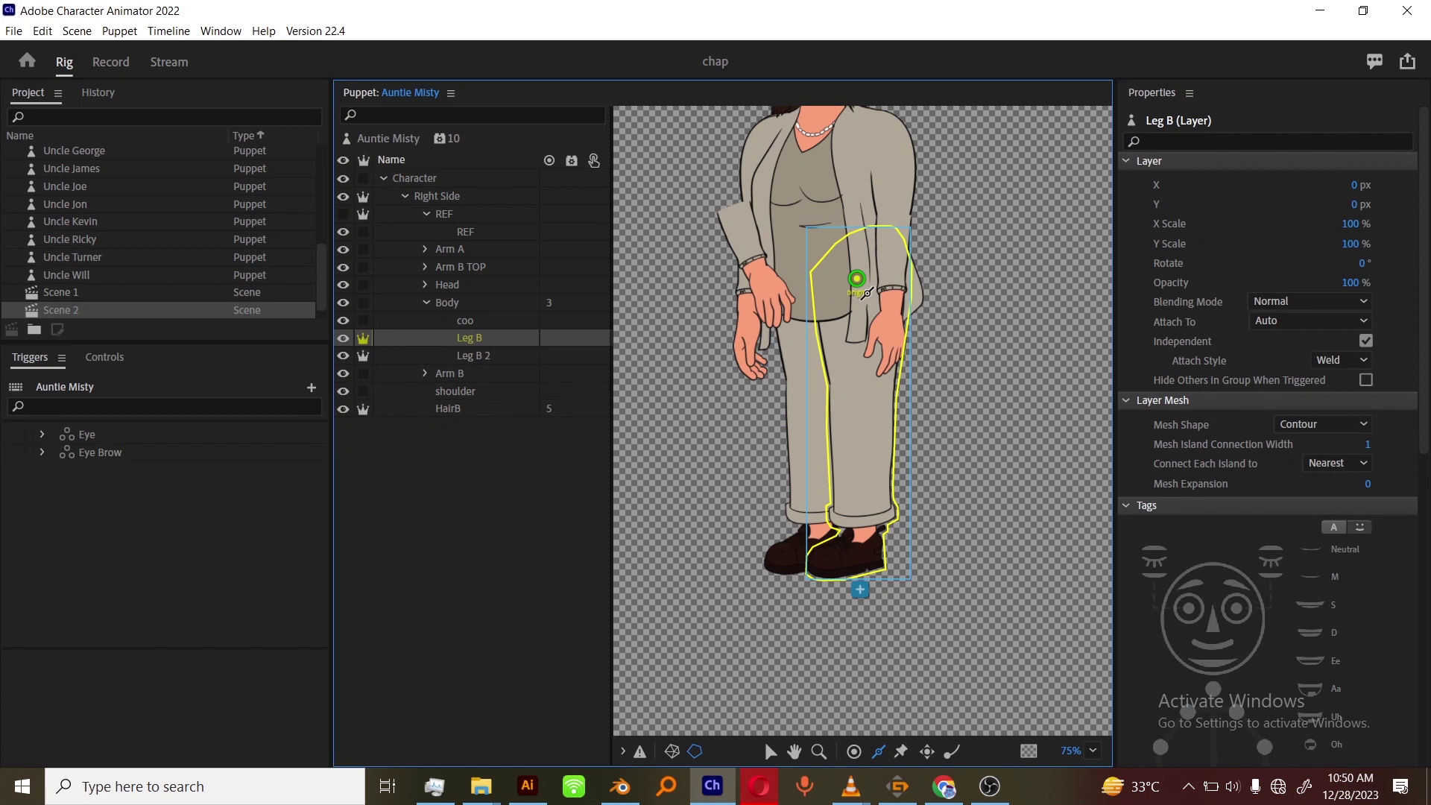
mouse_move(861, 346)
left_mouse_down()
mouse_move(861, 403)
mouse_move(872, 368)
left_mouse_up()
key("ctrl+z")
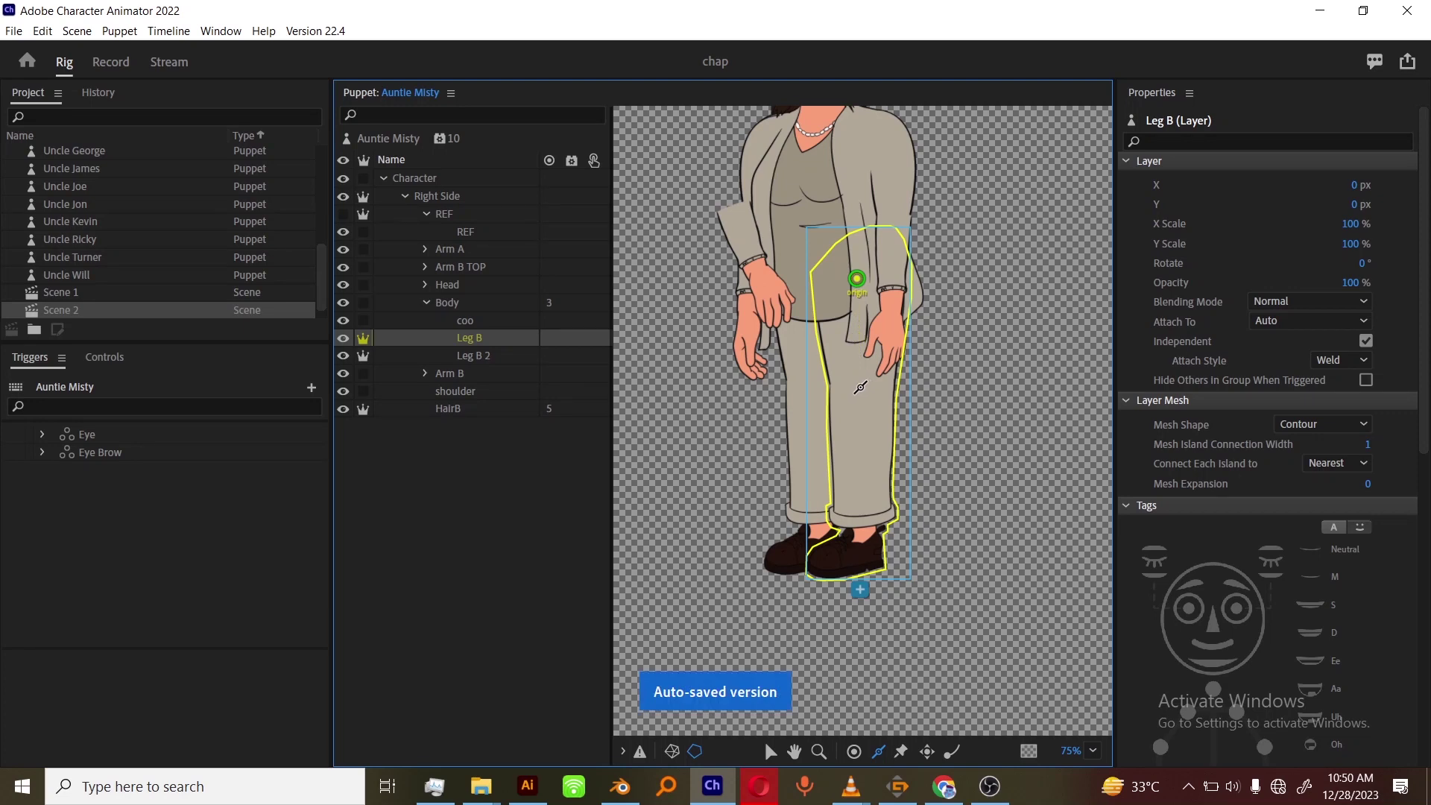
left_click_drag(859, 338, 862, 555)
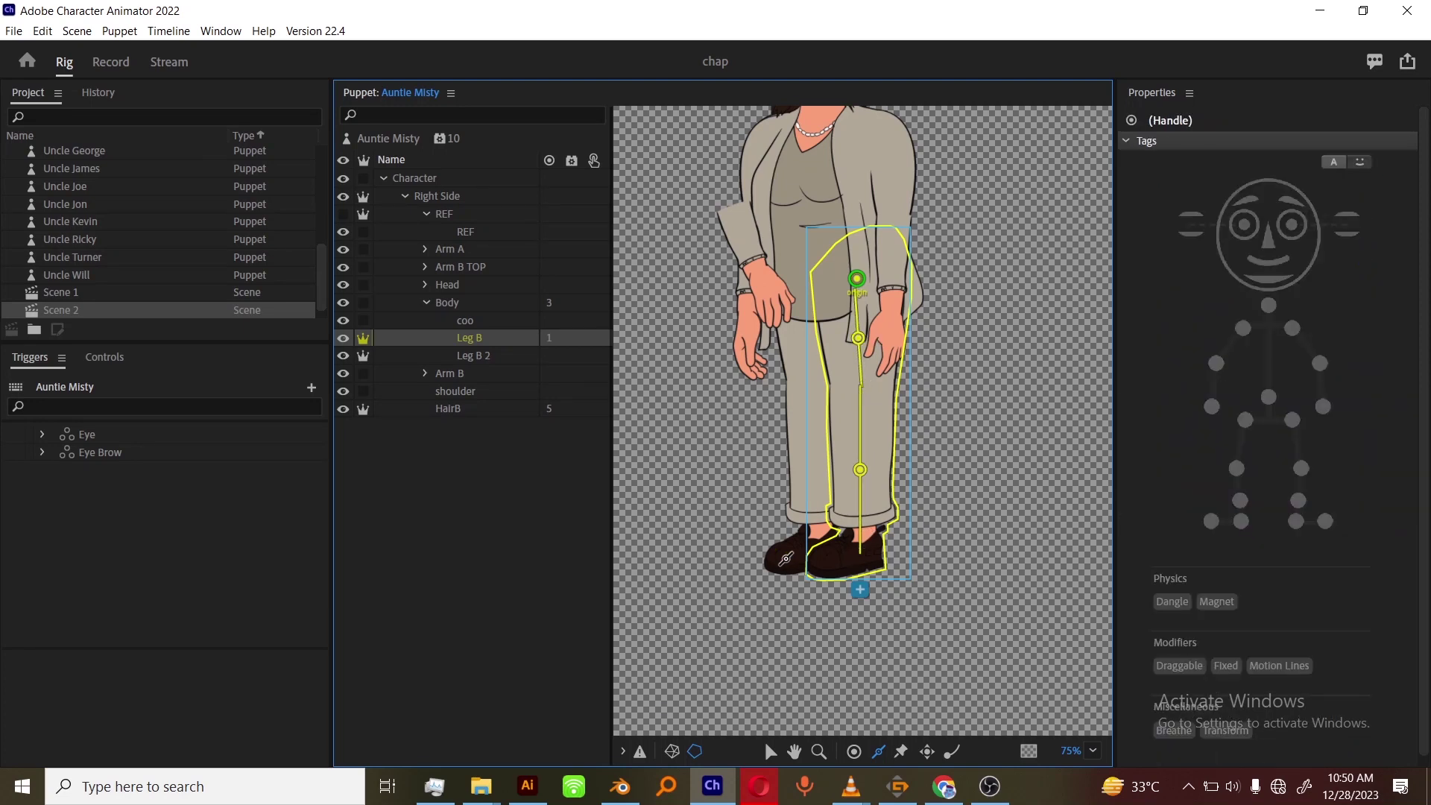
left_click(484, 356)
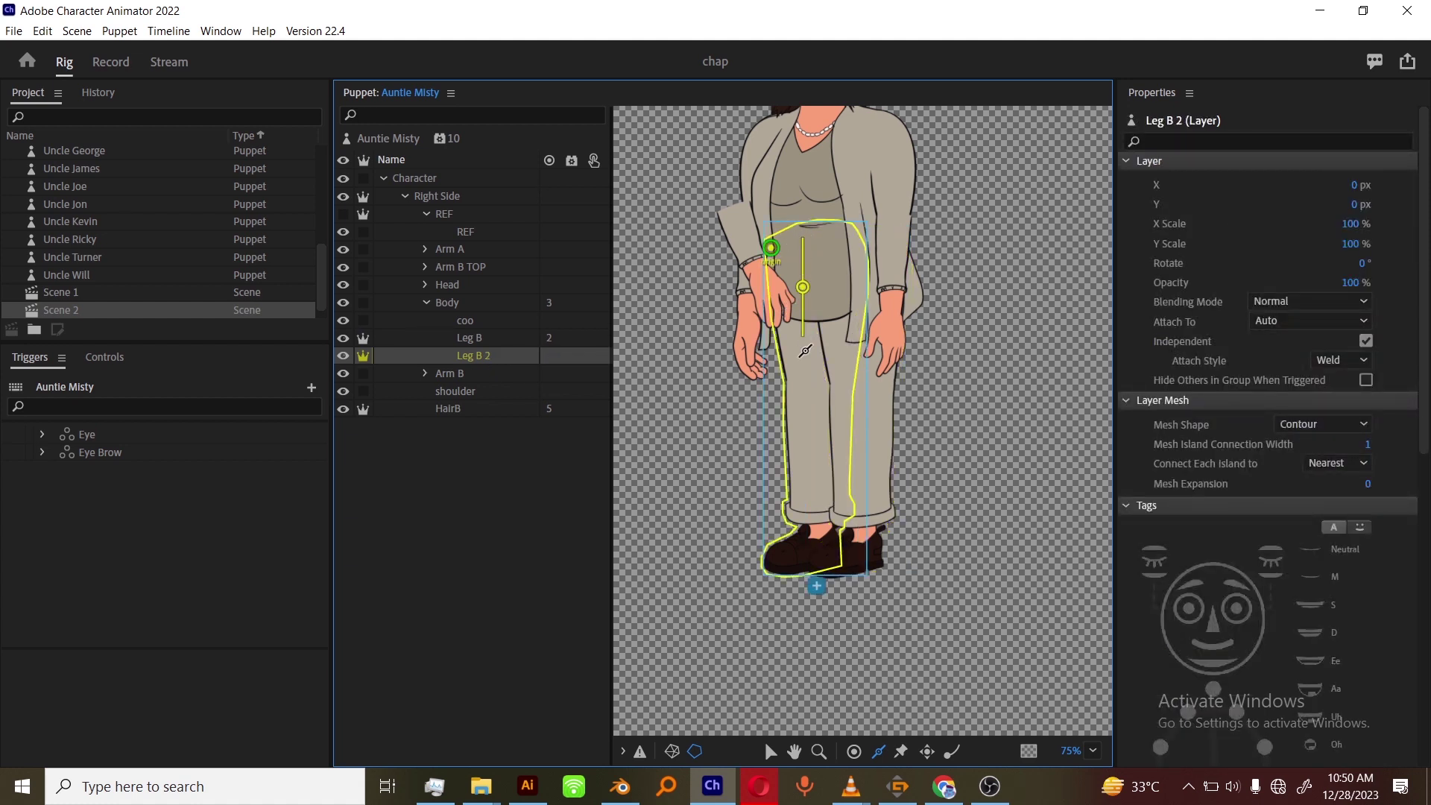
left_click_drag(805, 350, 820, 543)
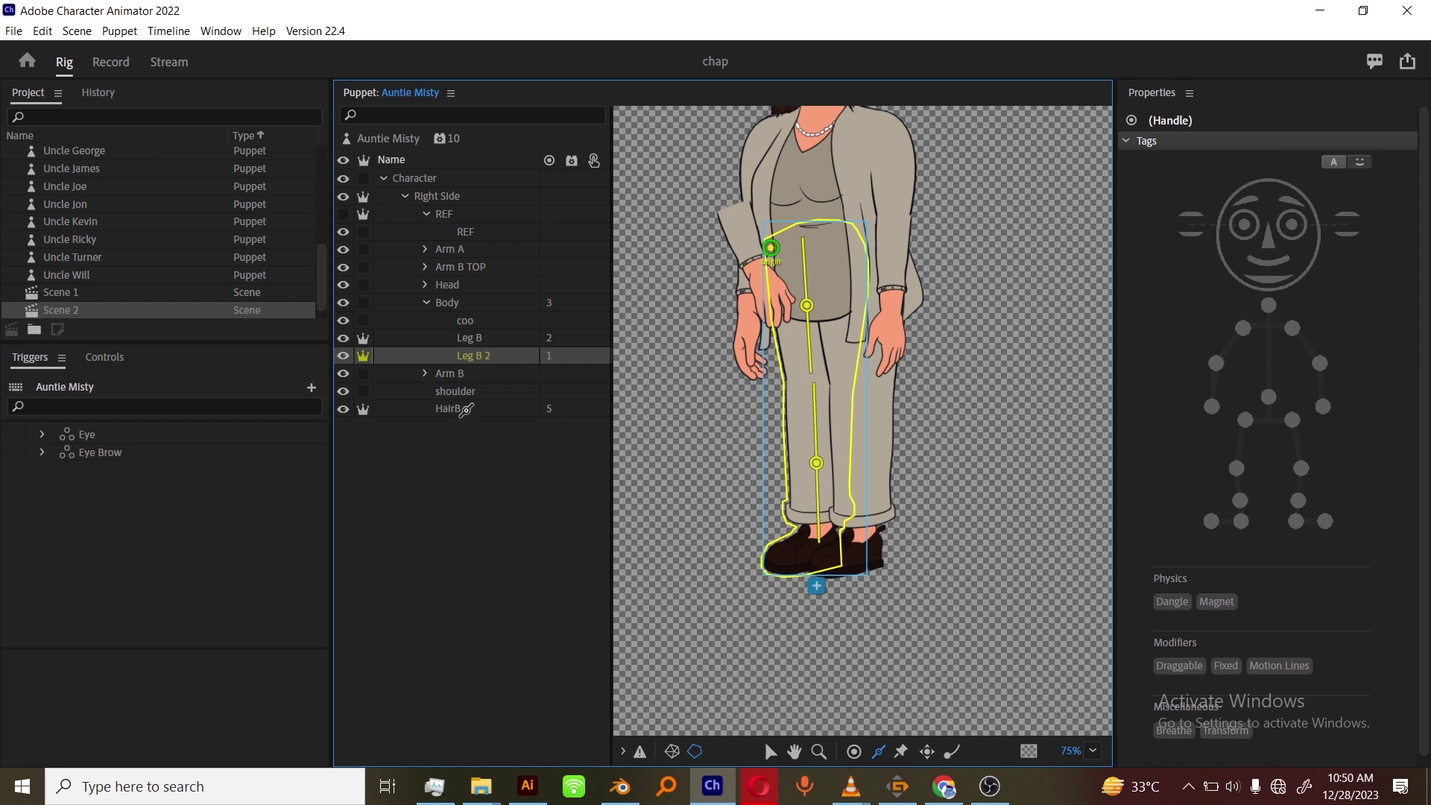
Place handles on the Leg B 2 layer's foot and tag them as Right Toe, Right Heel and Right Ankle.
left_click(854, 752)
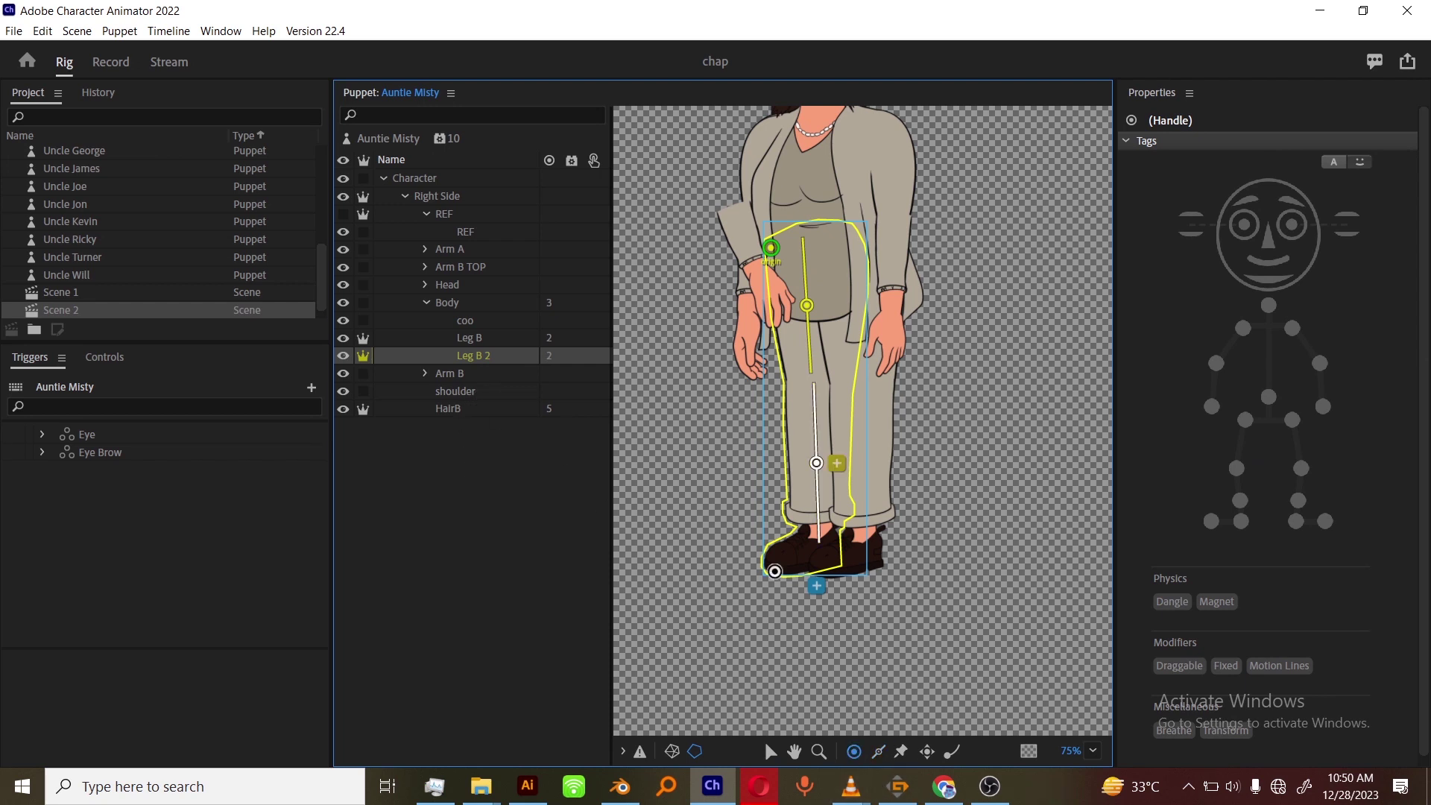
left_click(772, 558)
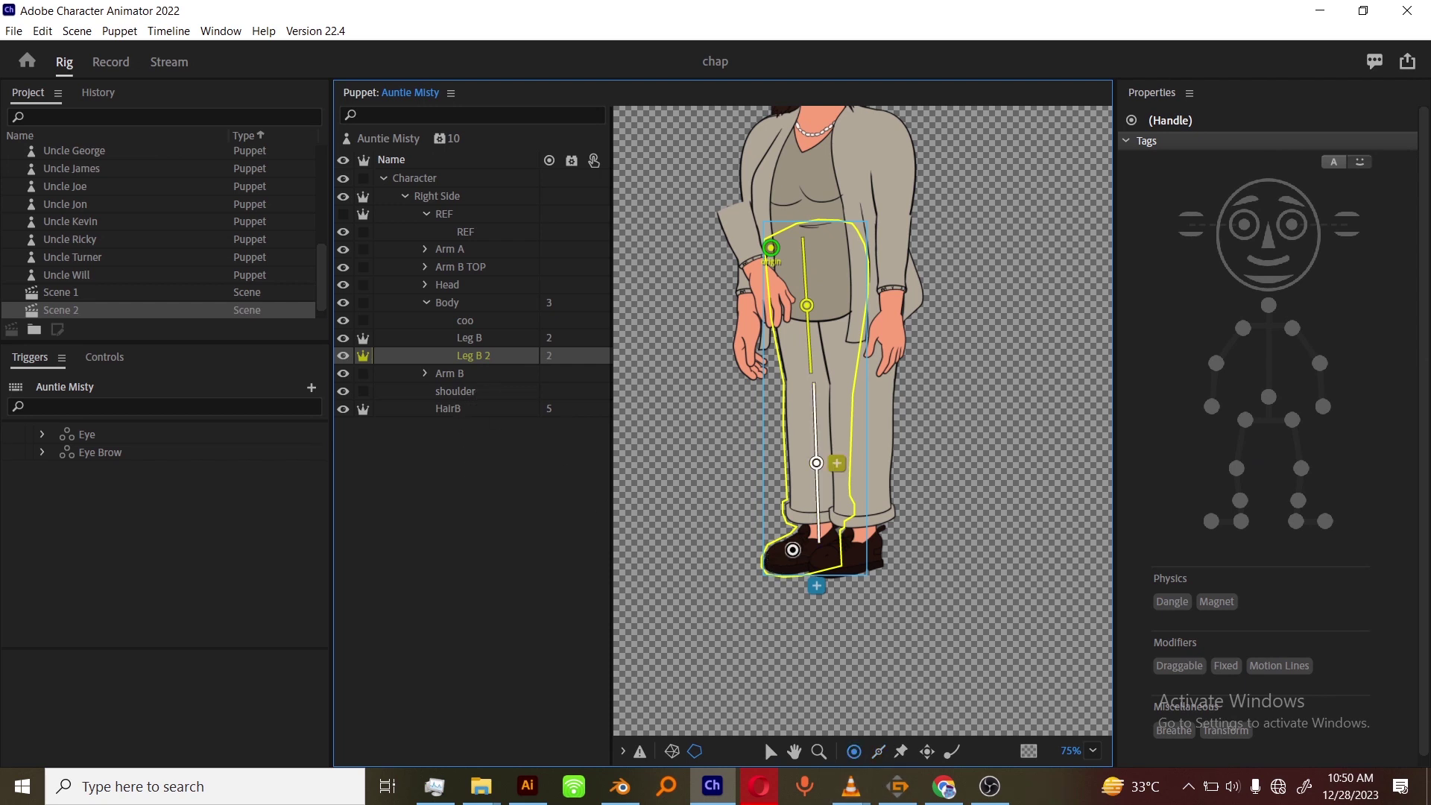
left_click(1214, 527)
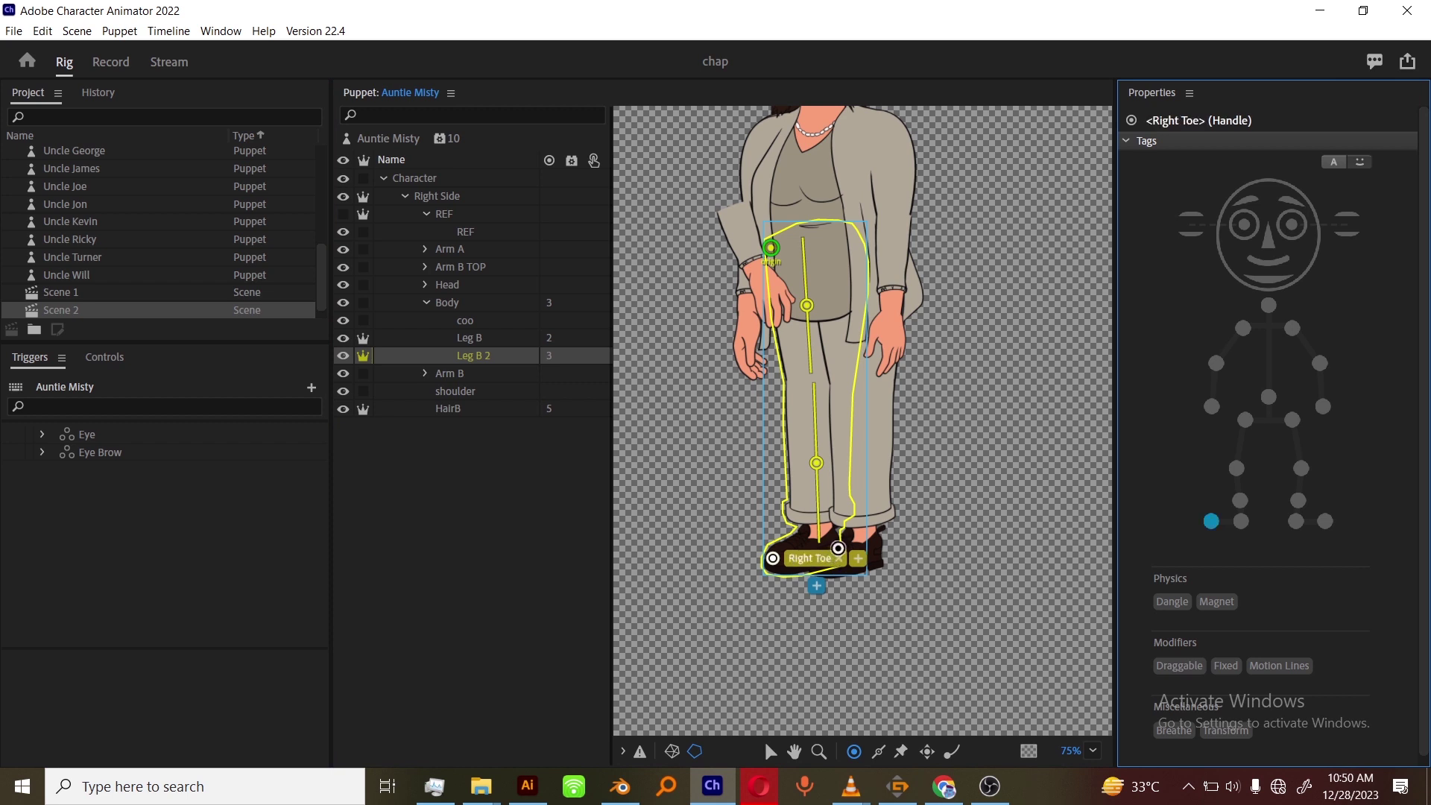
left_click(837, 550)
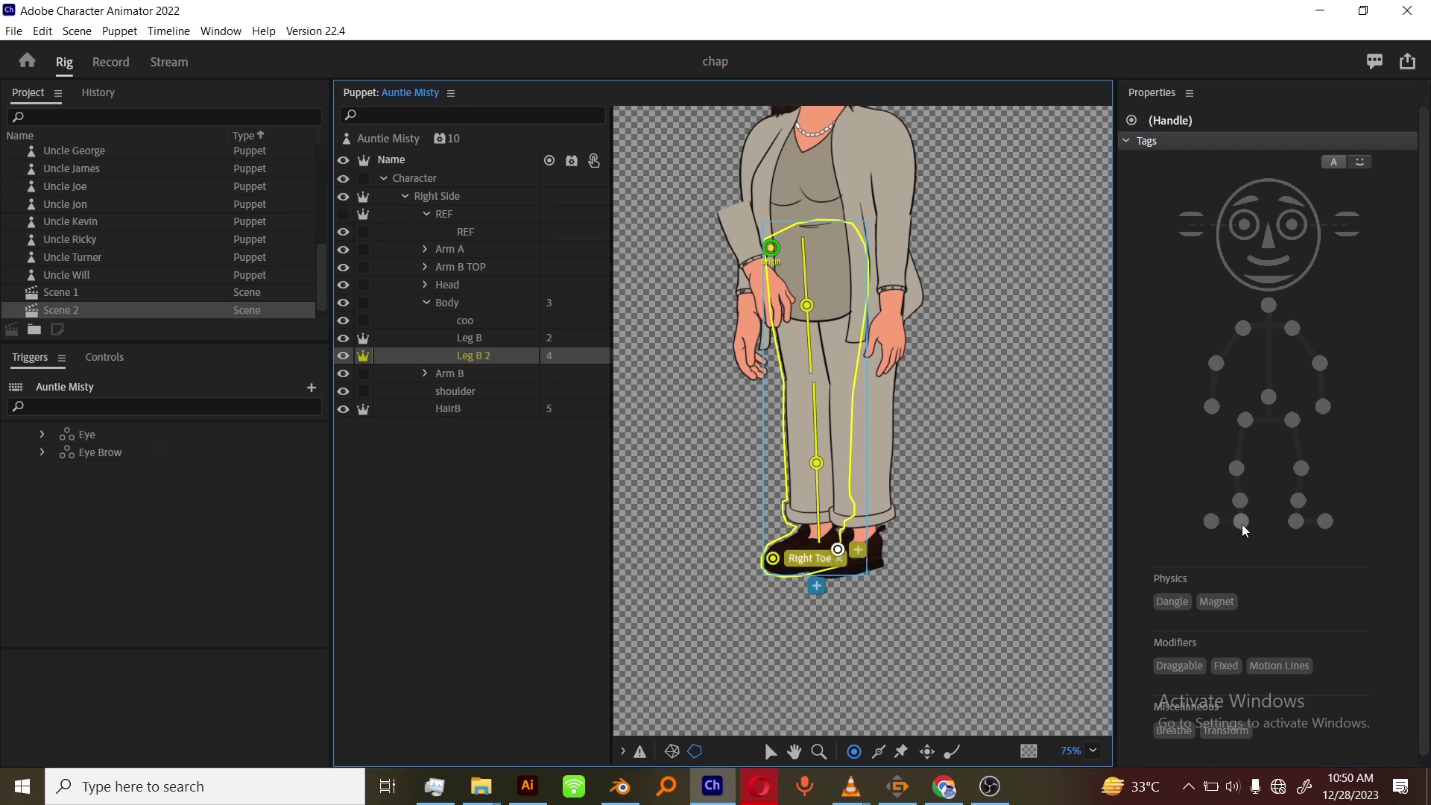
left_click(1240, 521)
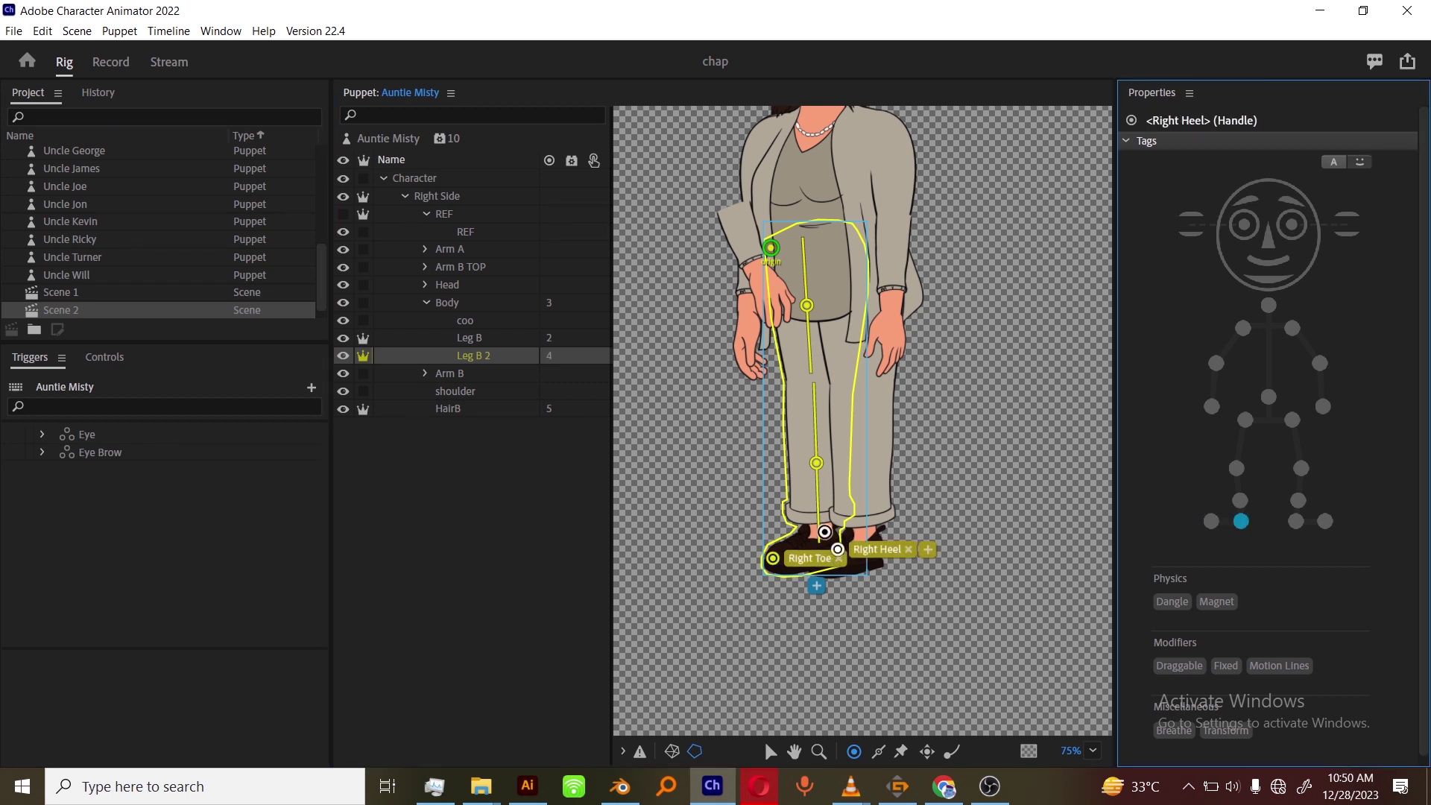
left_click(1237, 506)
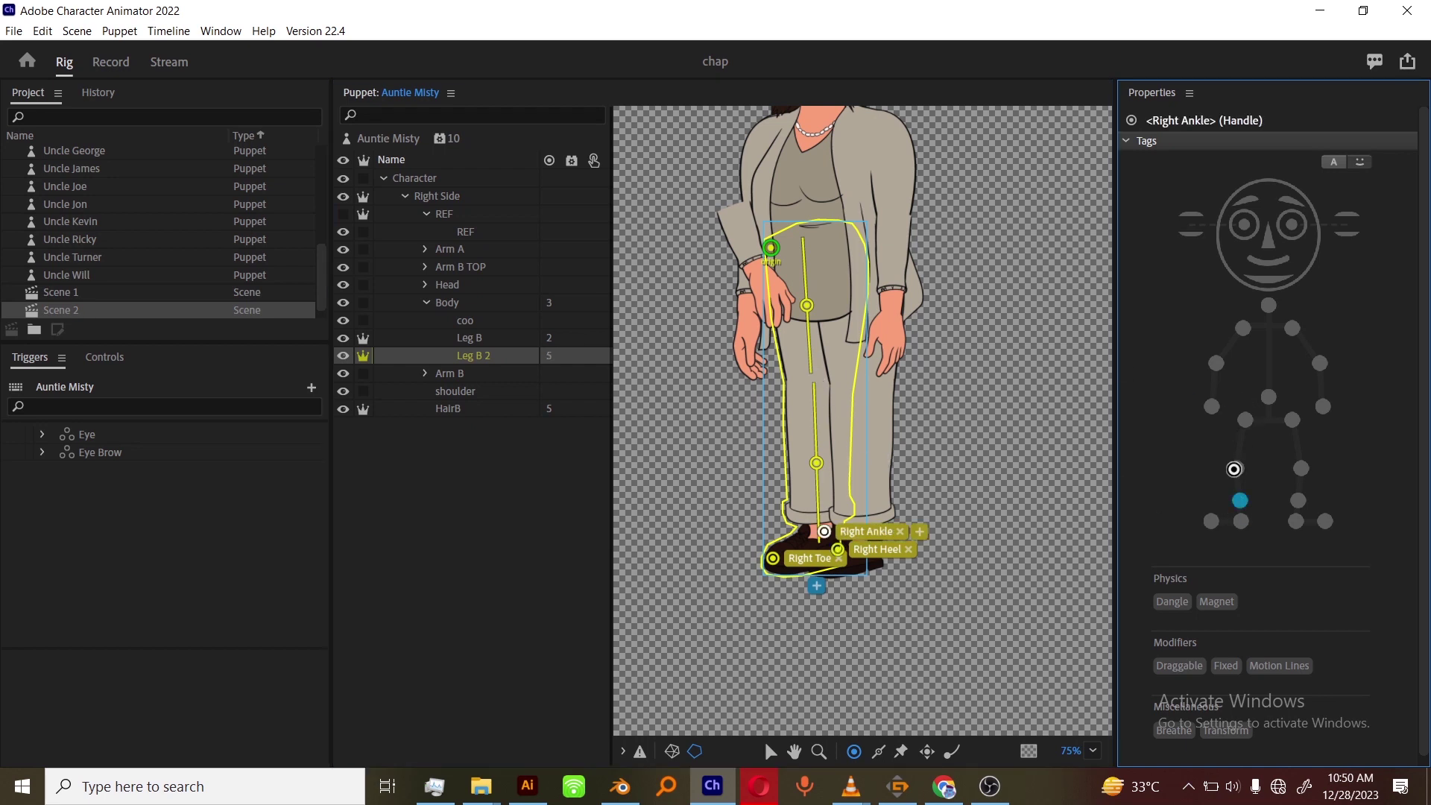
Add foot and knee handles to the Leg B layer and tag them as Left Heel, Left Toe, Left Ankle and Left Knee.
left_click(491, 339)
left_click(877, 559)
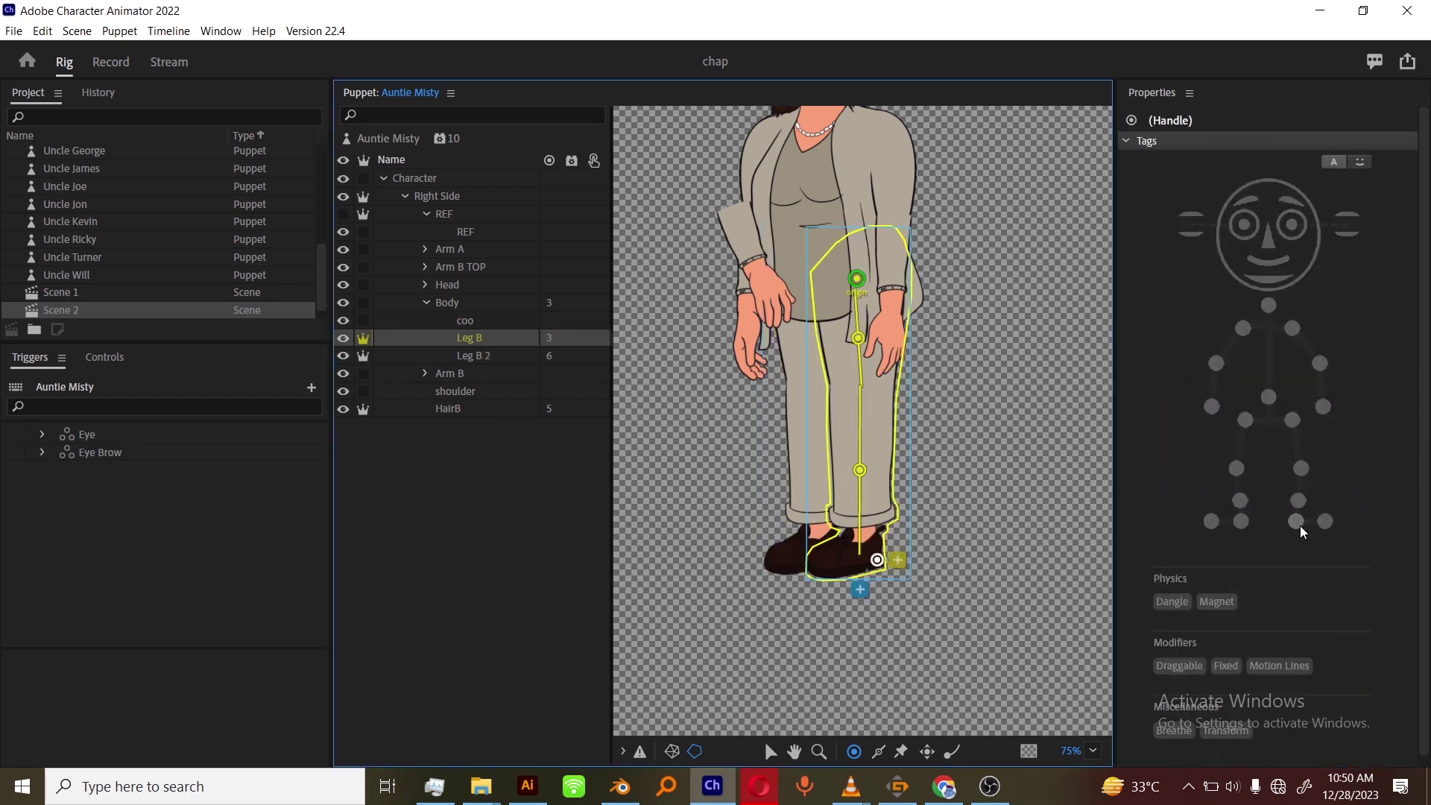
left_click(1297, 523)
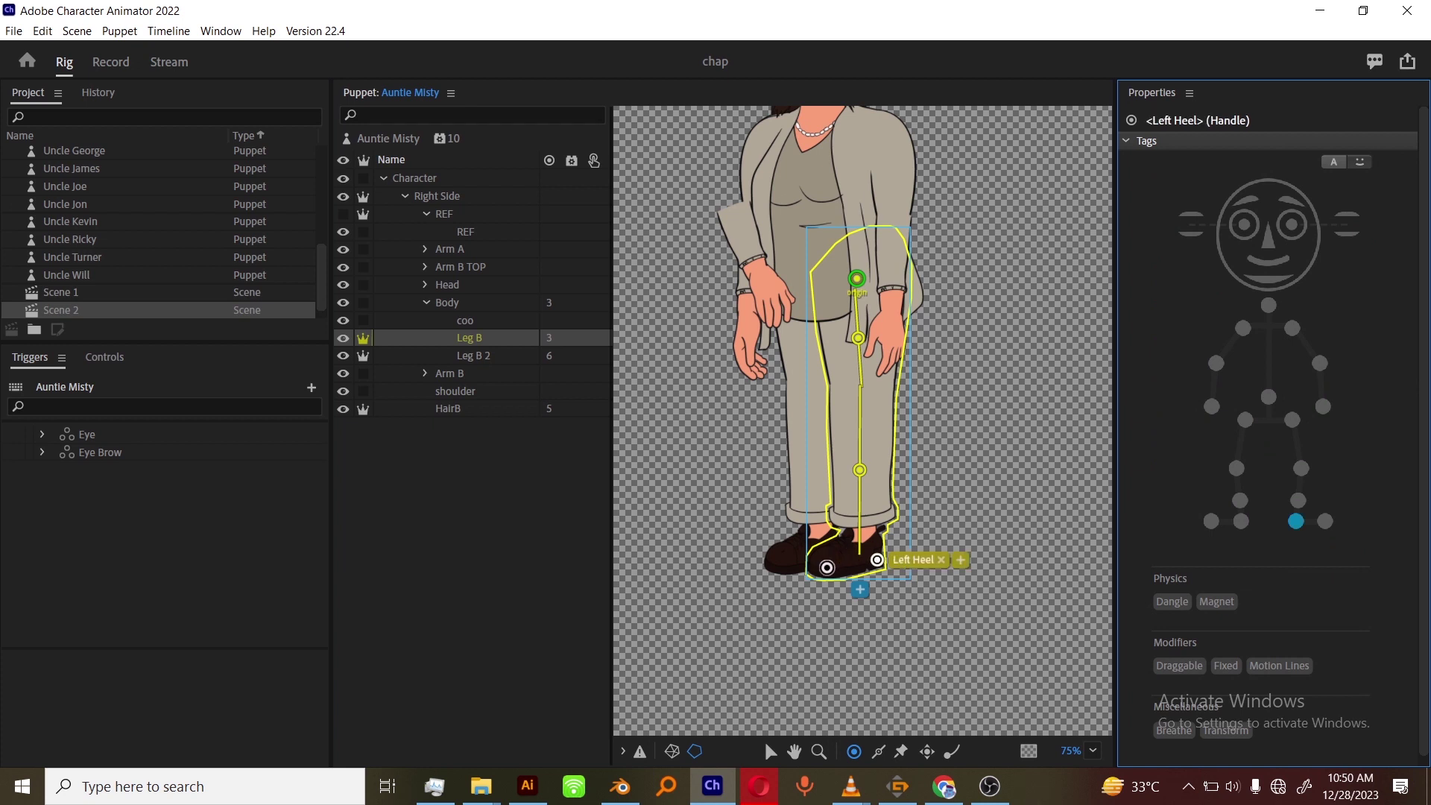
left_click(825, 567)
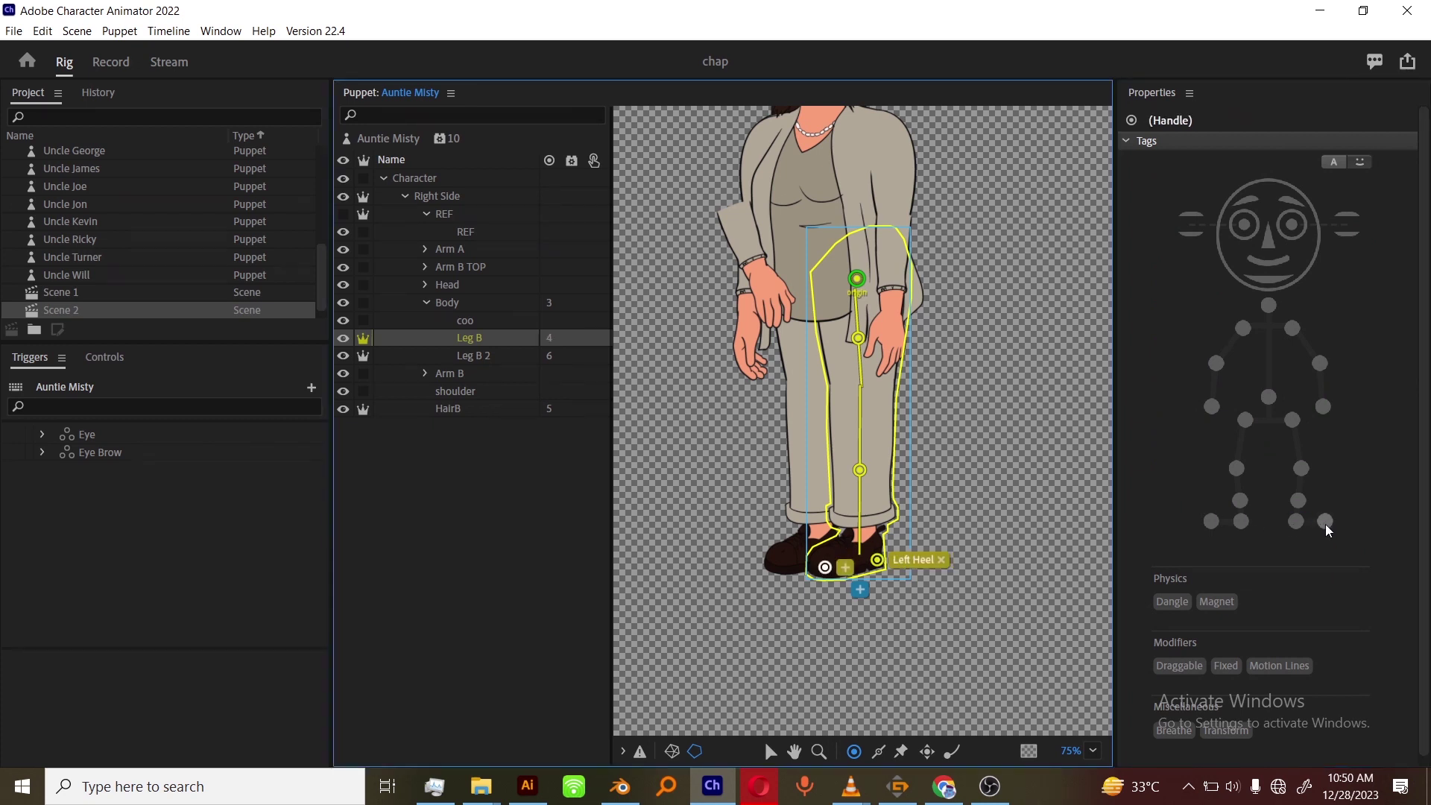
left_click(1325, 522)
left_click(864, 536)
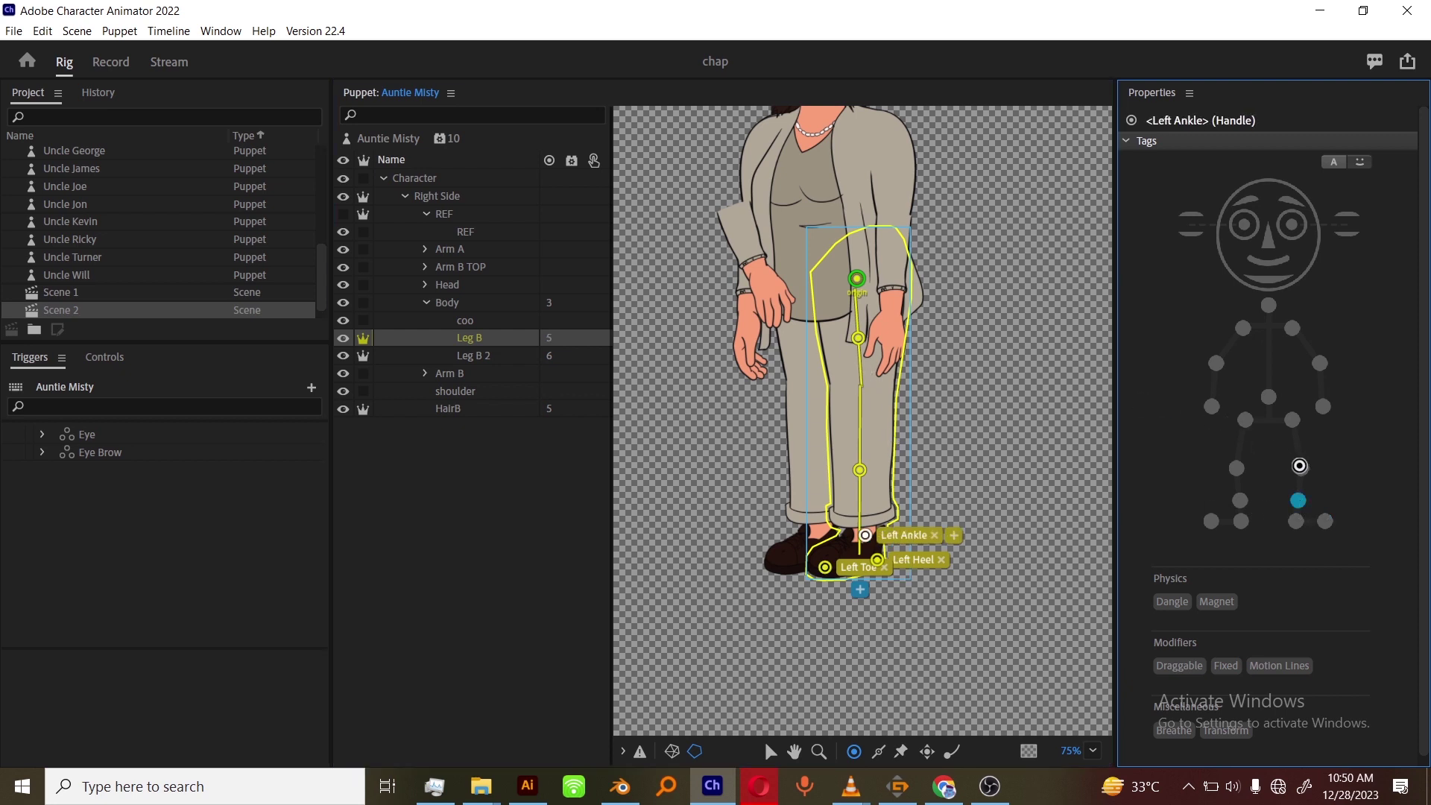
left_click(1302, 470)
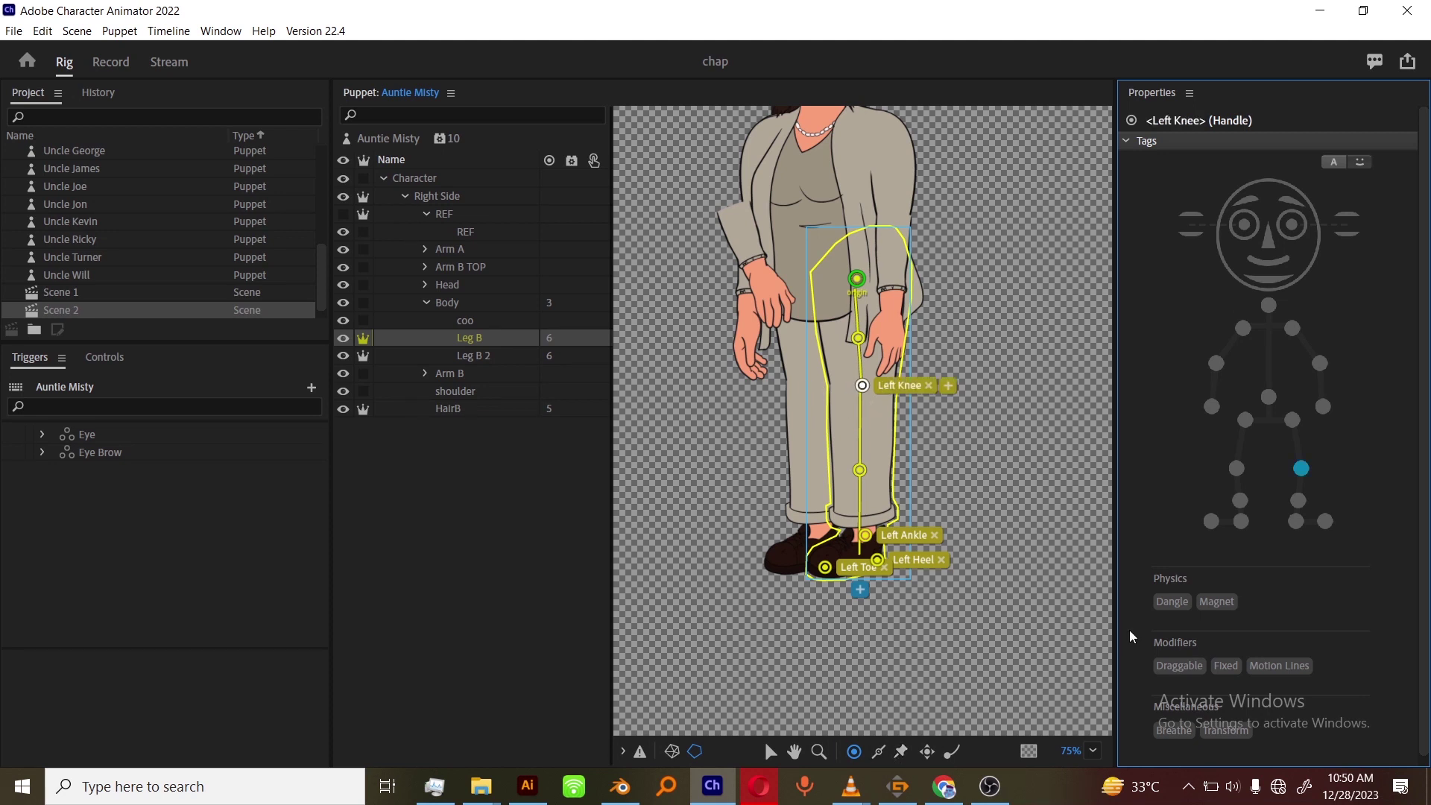
Make the Right Knee handle on the Leg B 2 layer draggable.
left_click(481, 356)
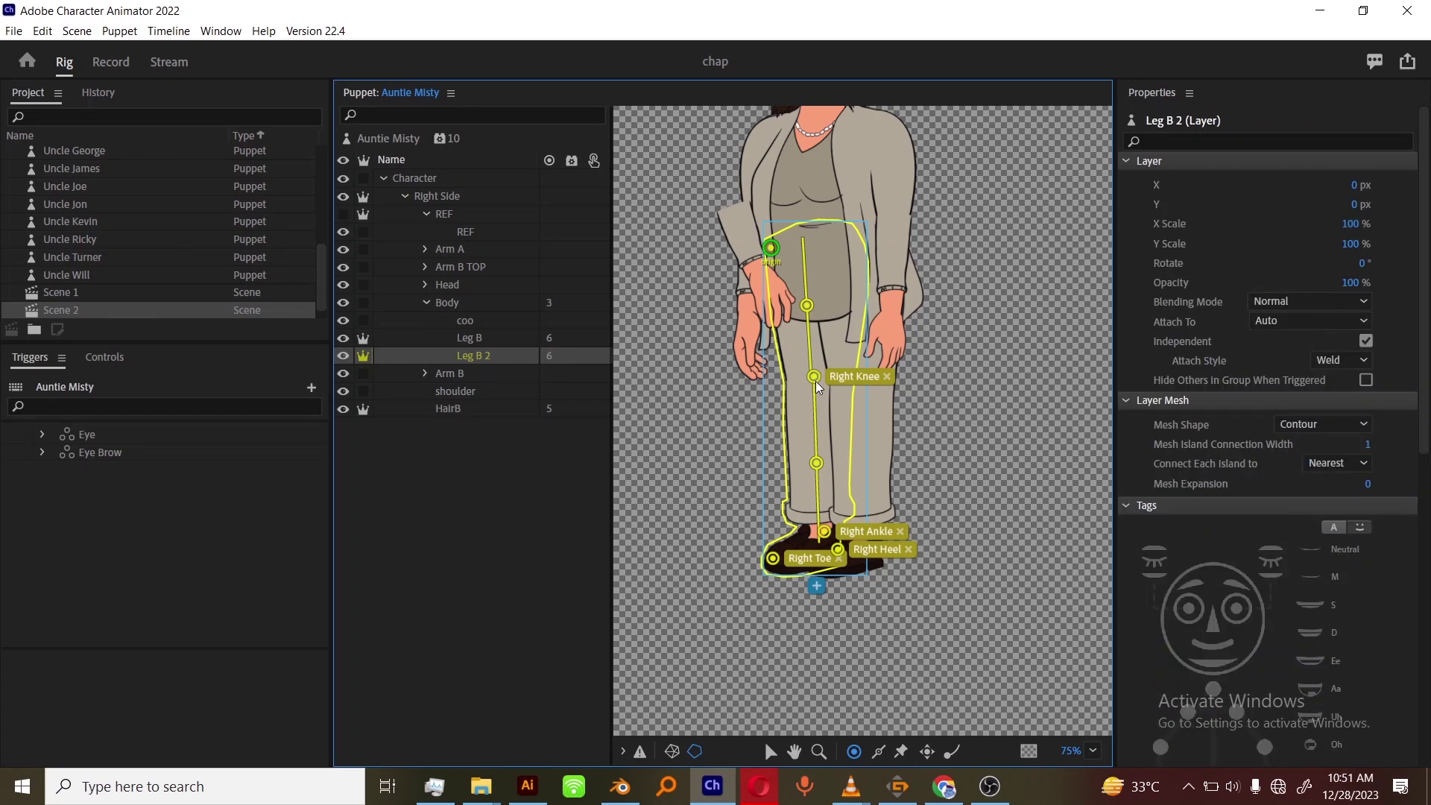
left_click(815, 378)
left_click(1194, 665)
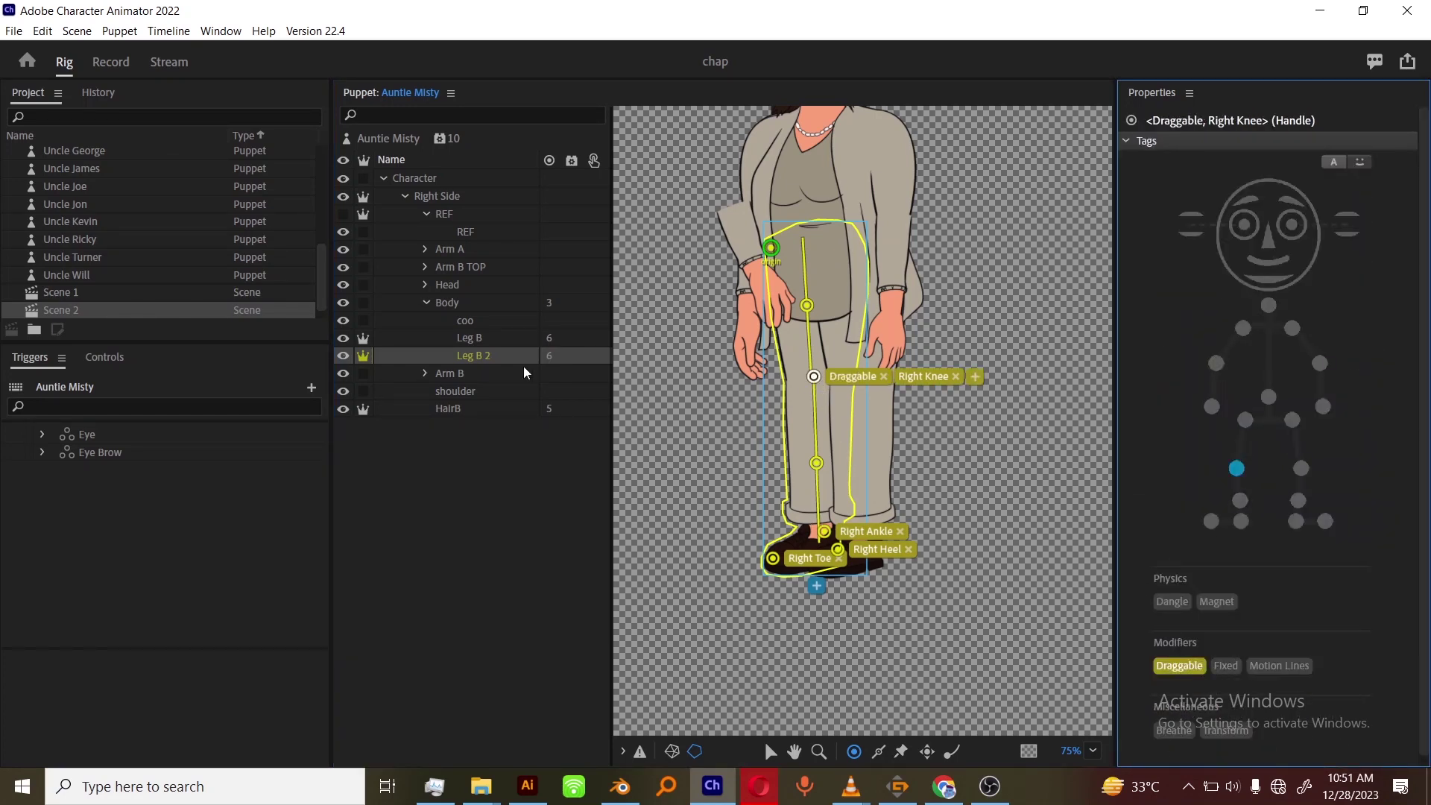
Create a swap set from the Arm A layer and enable Latch for all its triggers, Default A through Whar2.
left_click(424, 301)
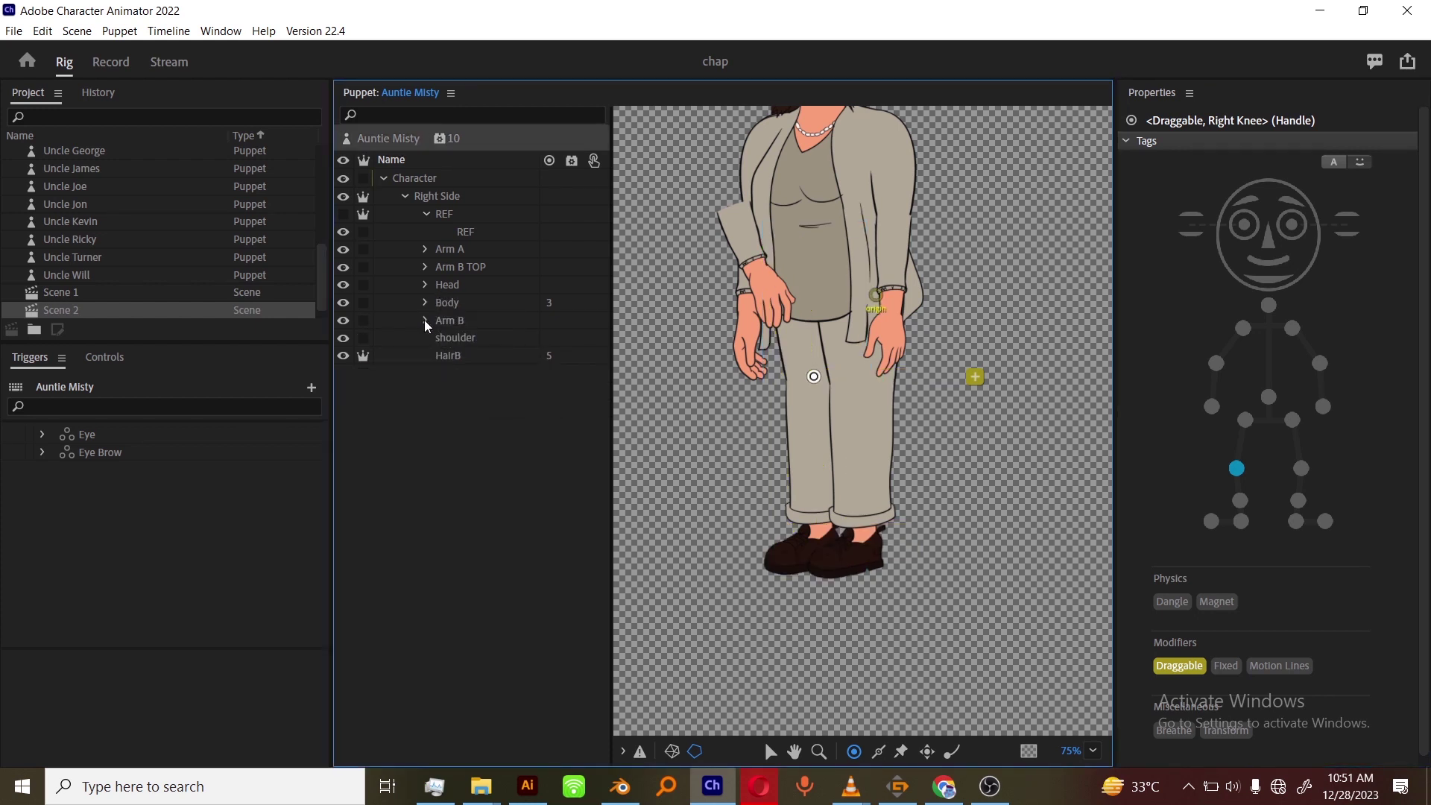
left_click(423, 320)
left_click(483, 321)
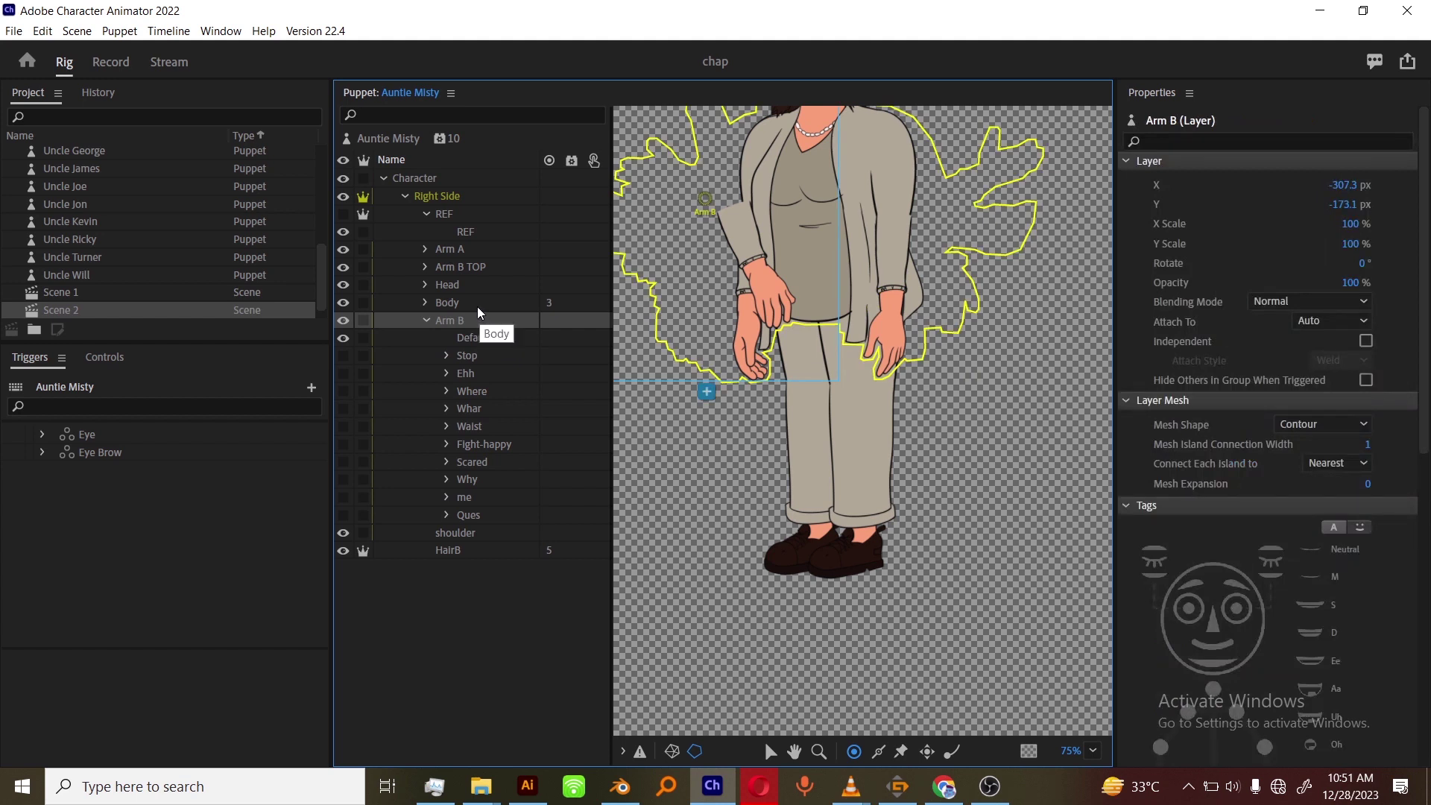
left_click(463, 252)
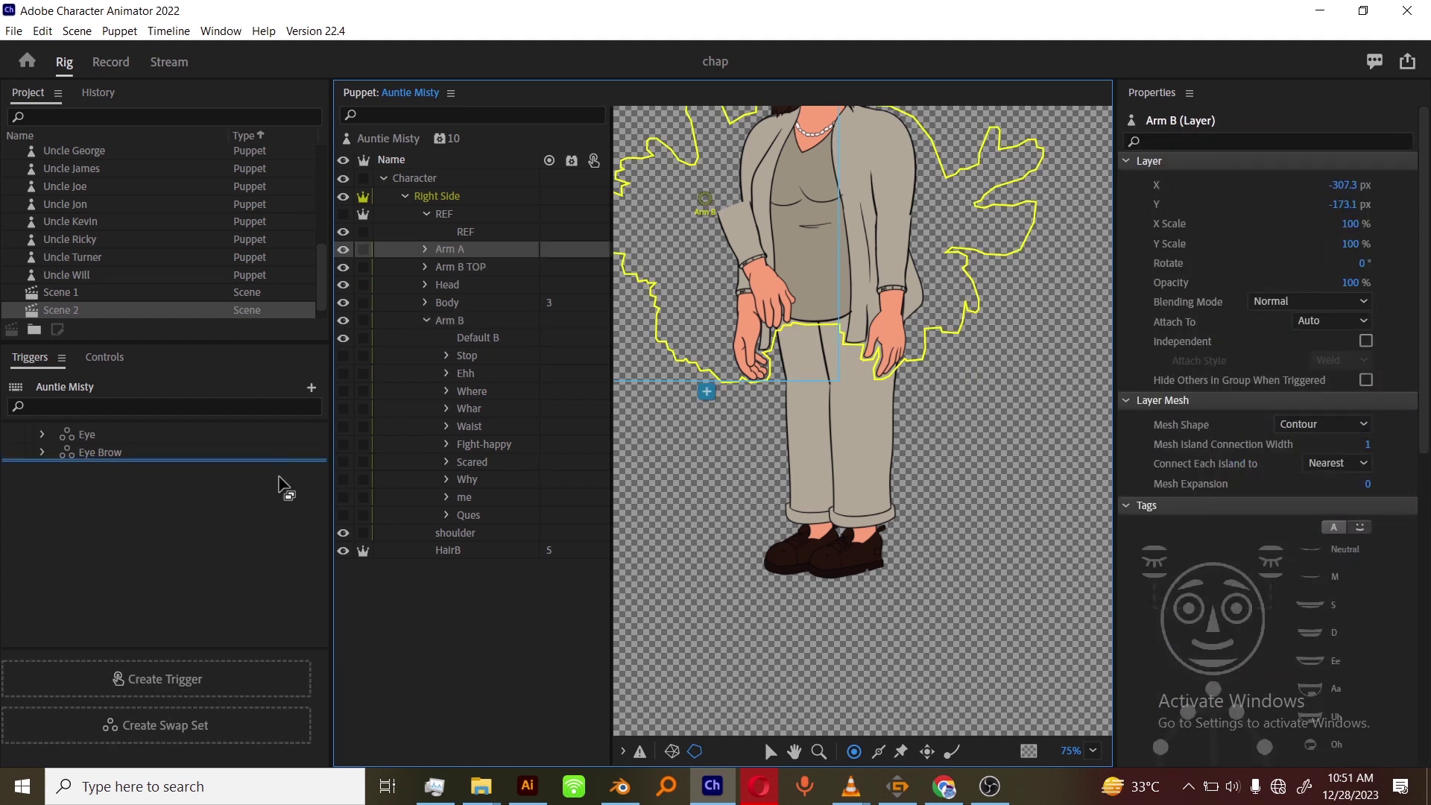
left_click_drag(215, 663, 130, 571)
left_click(141, 495)
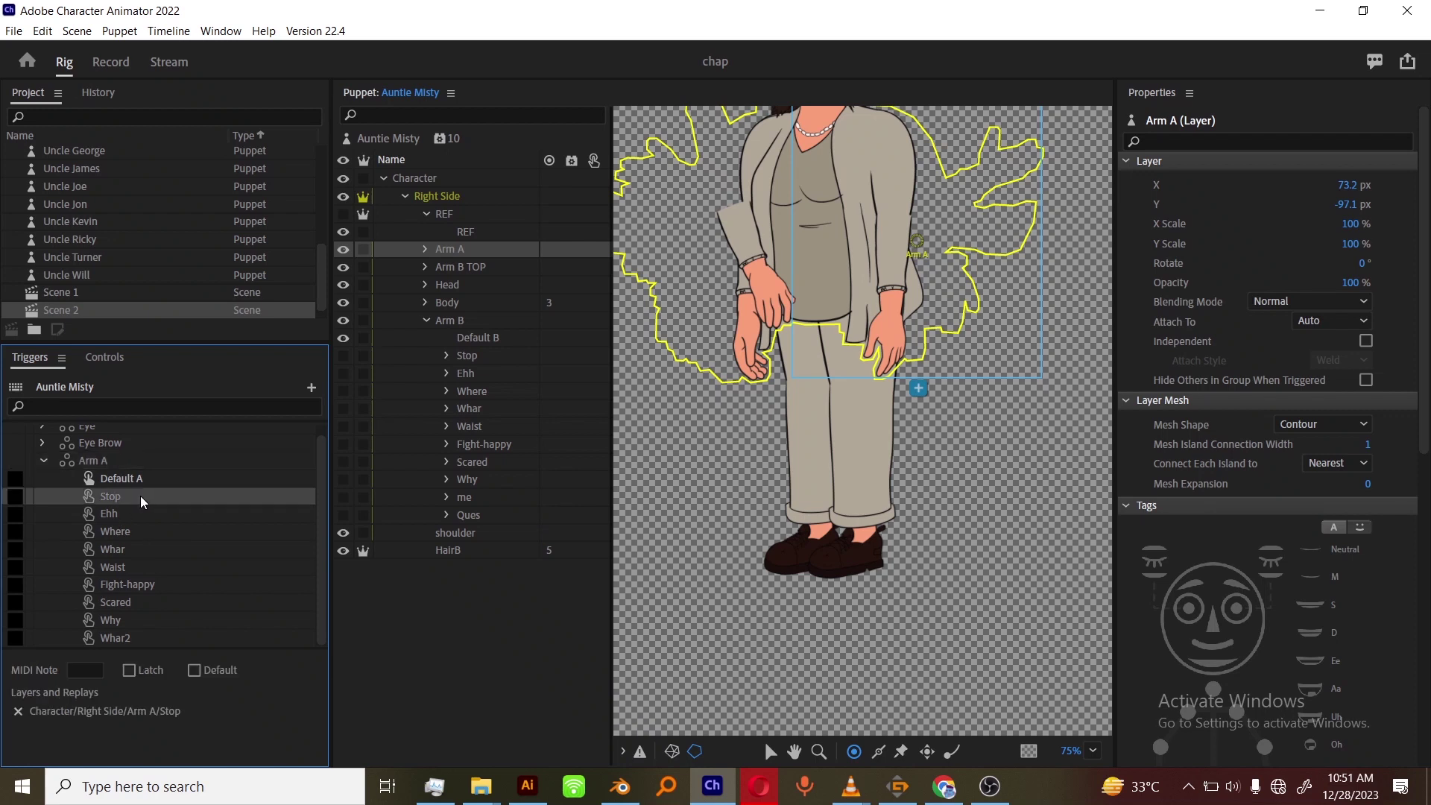
left_click(145, 481)
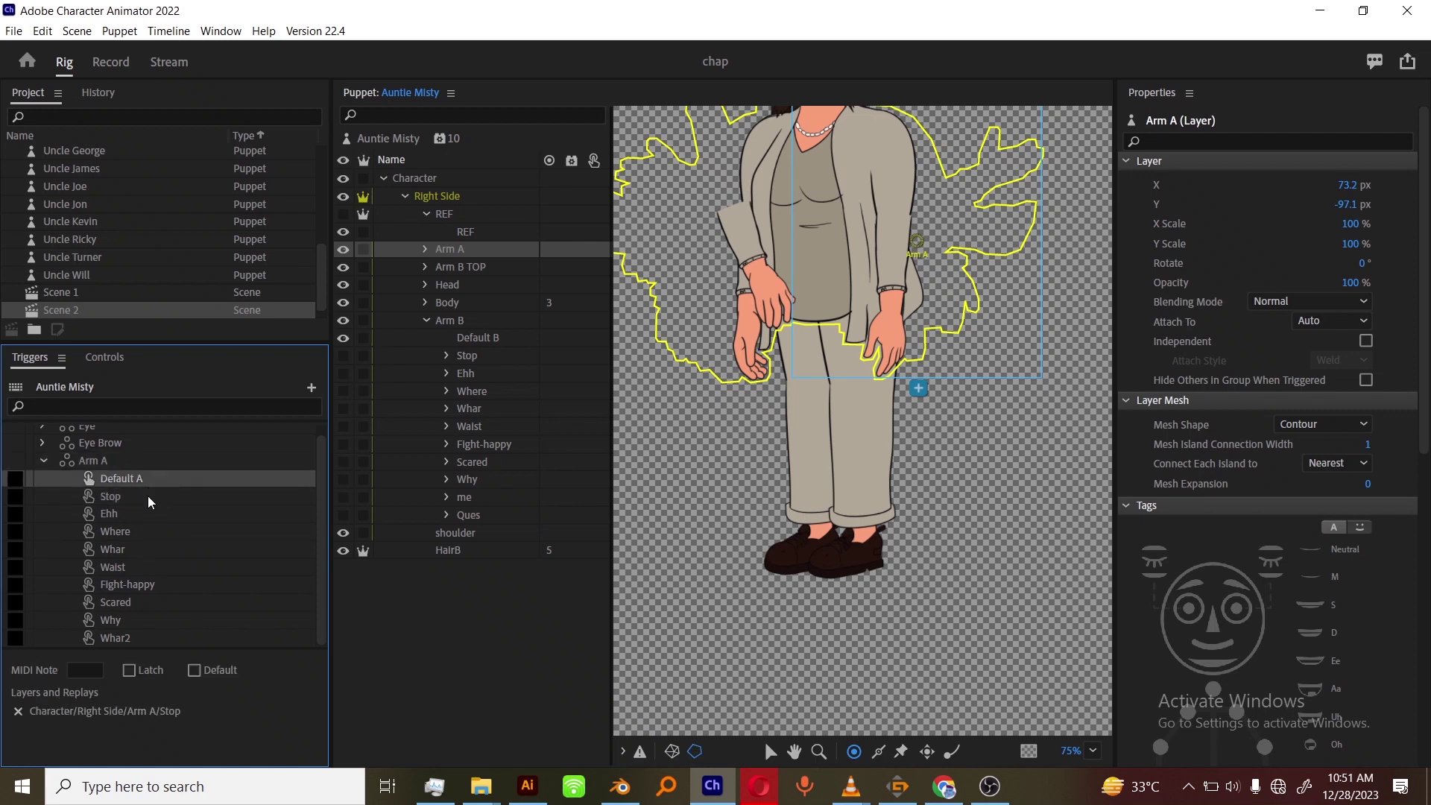
left_click(129, 638, "shift")
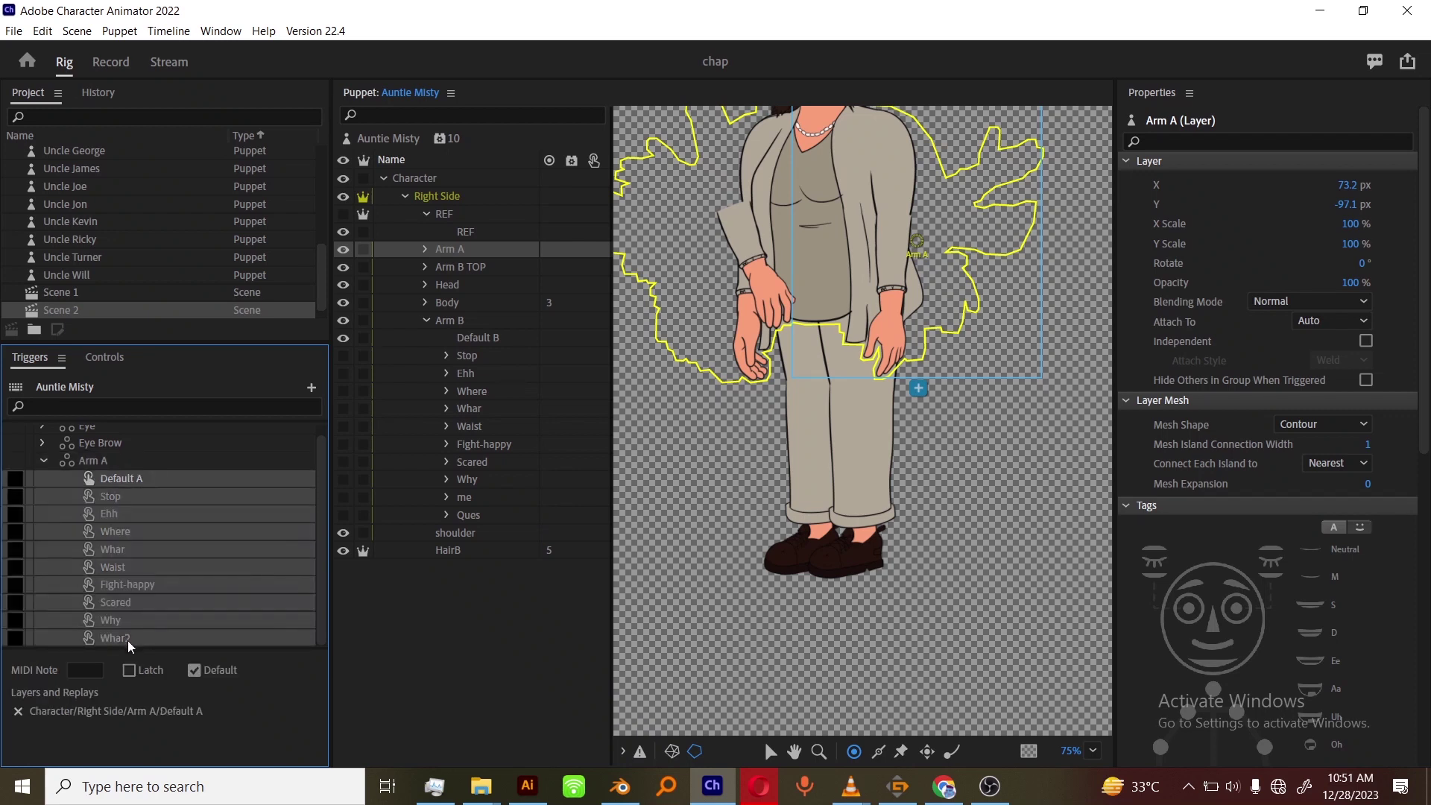
Assign the trigger keys Q, W, E, R, T, Y, U, I and O in order to the Arm A poses from Stop through Whar2.
left_click(15, 496)
left_click(15, 513)
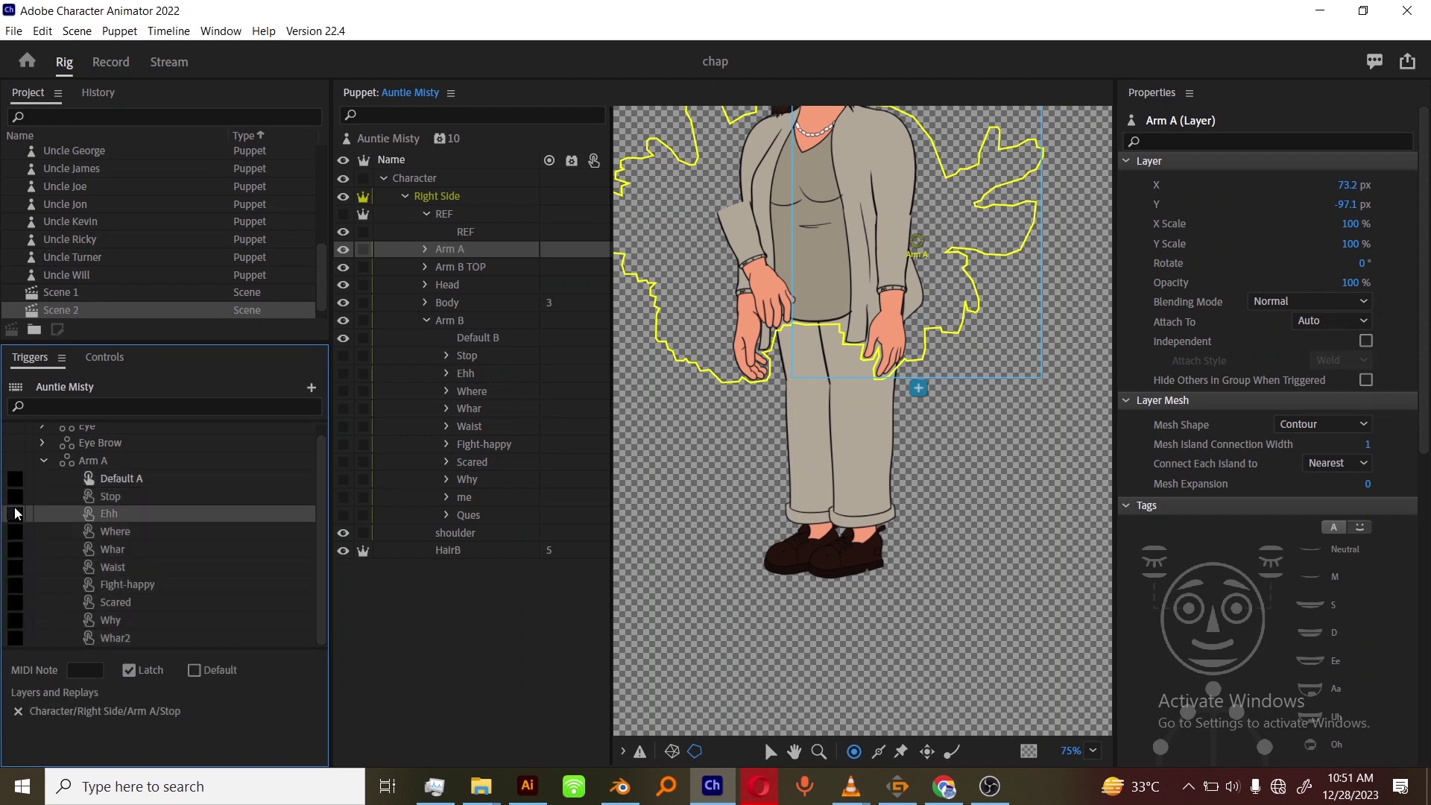
left_click(15, 532)
left_click(15, 531)
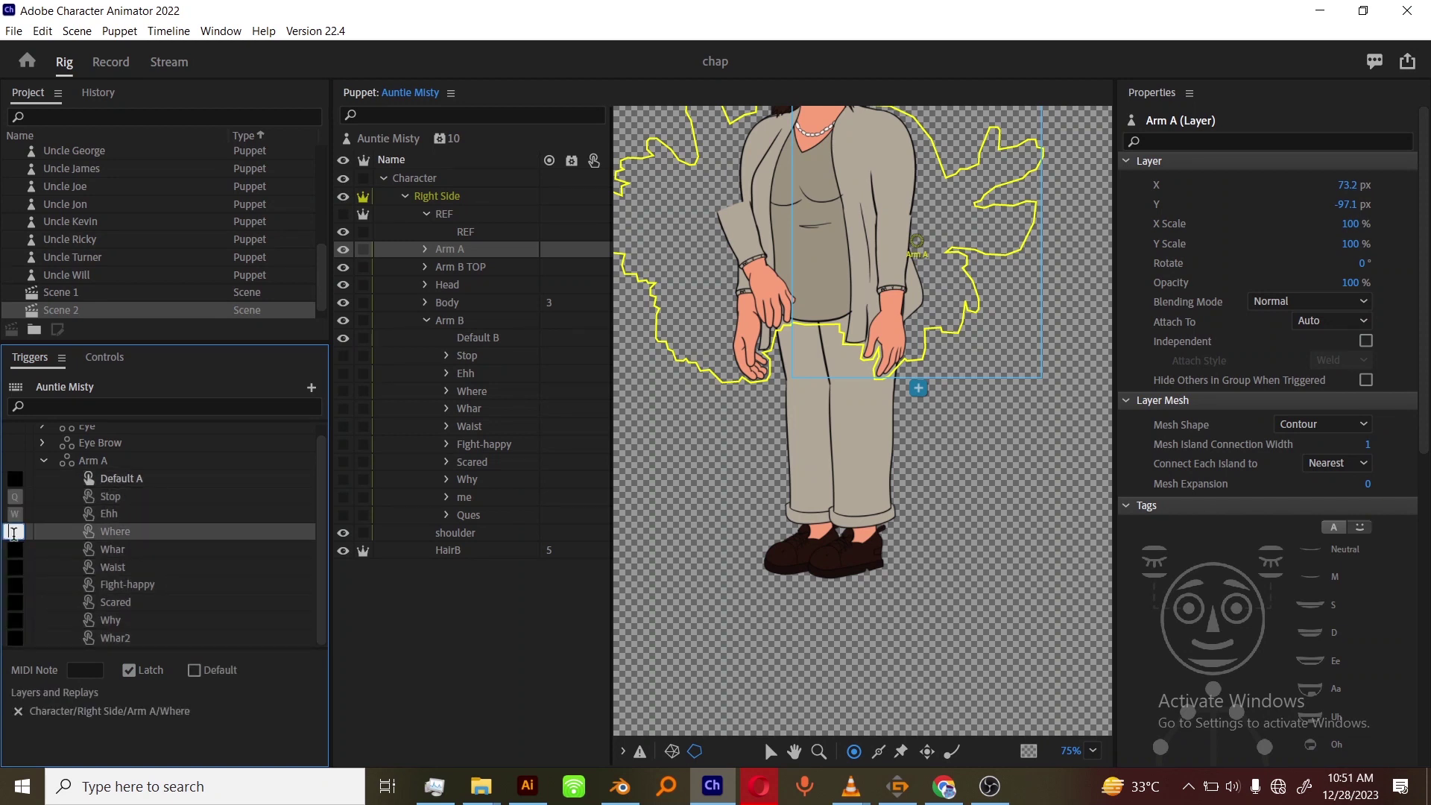
type("e")
left_click(18, 552)
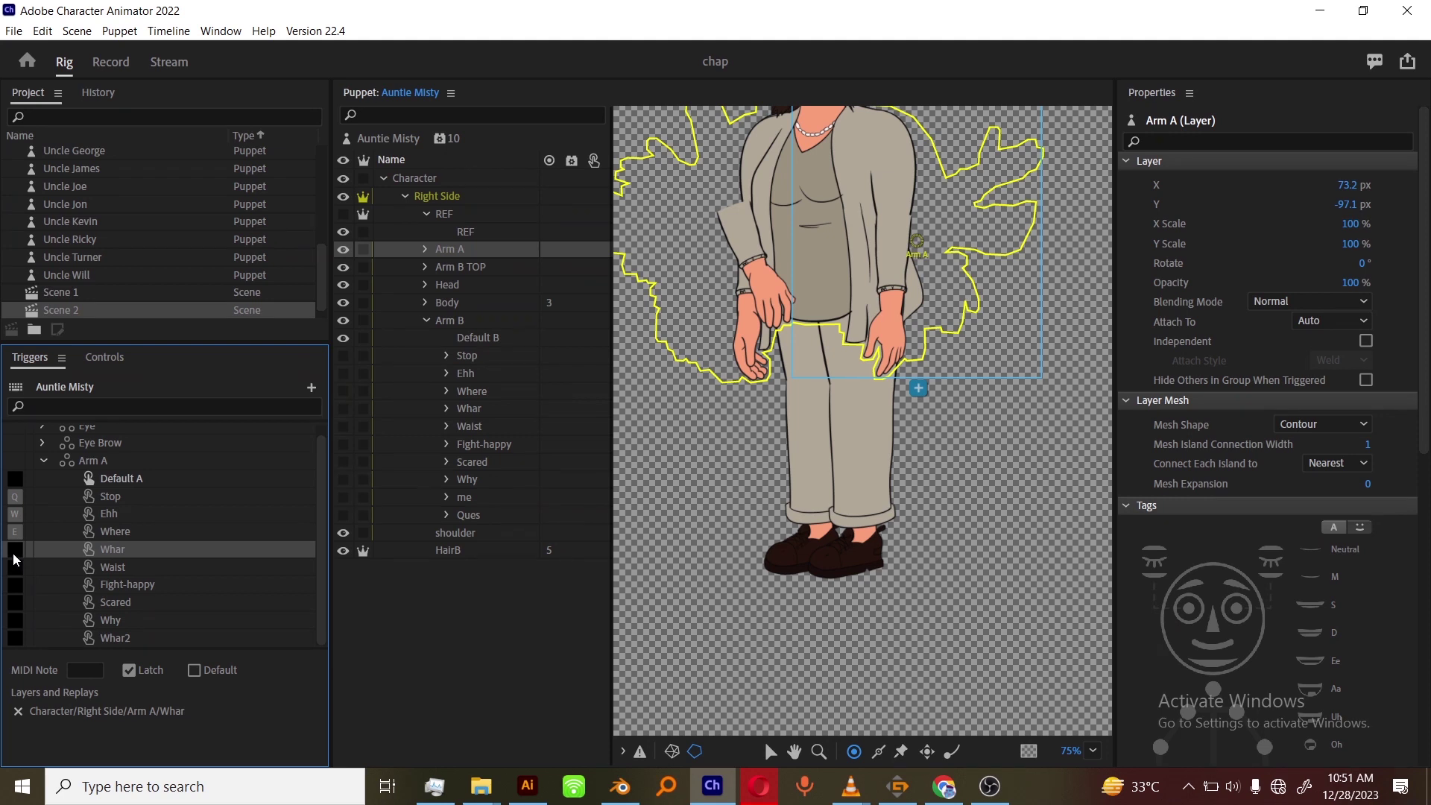
type("r")
left_click(15, 567)
type("t")
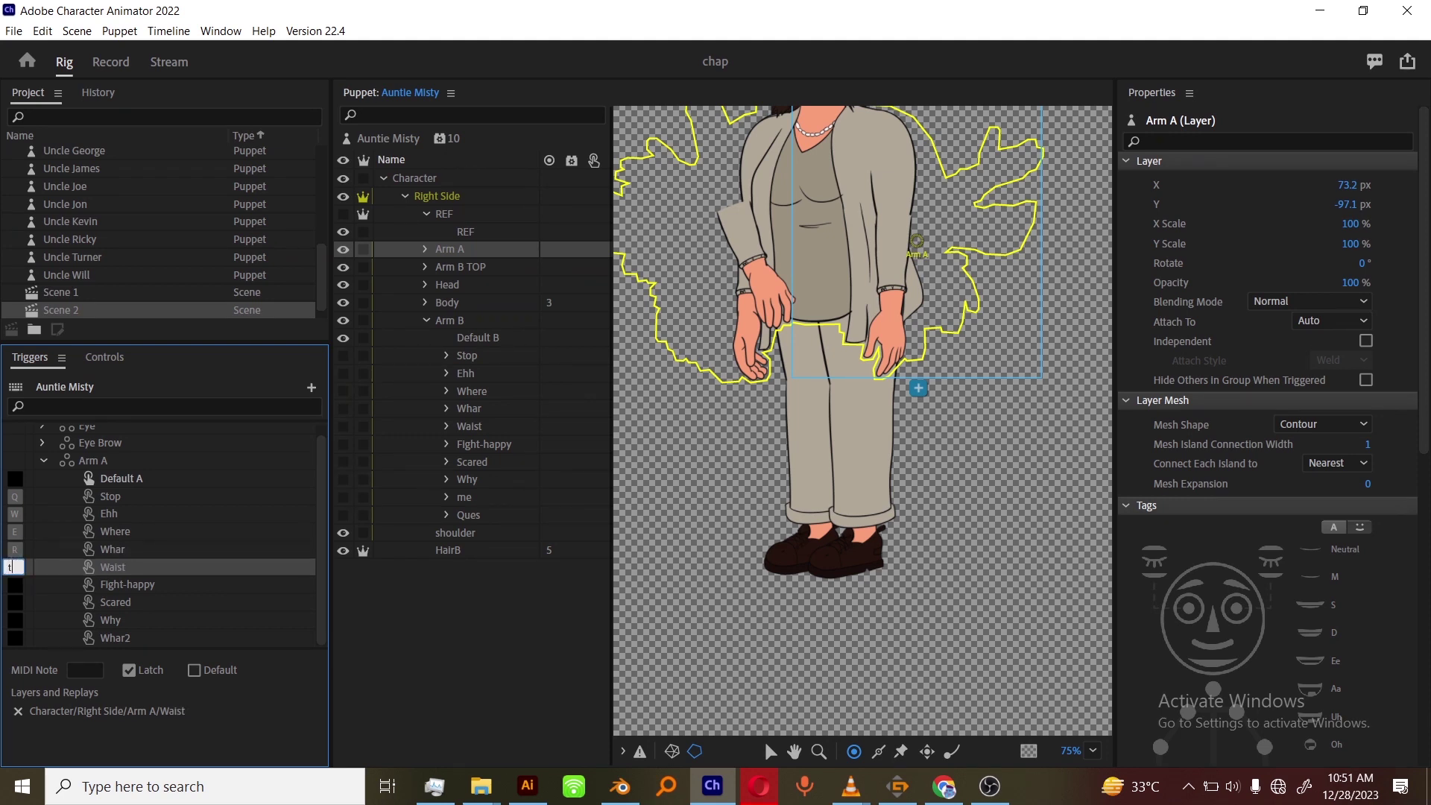
left_click(15, 585)
left_click(15, 602)
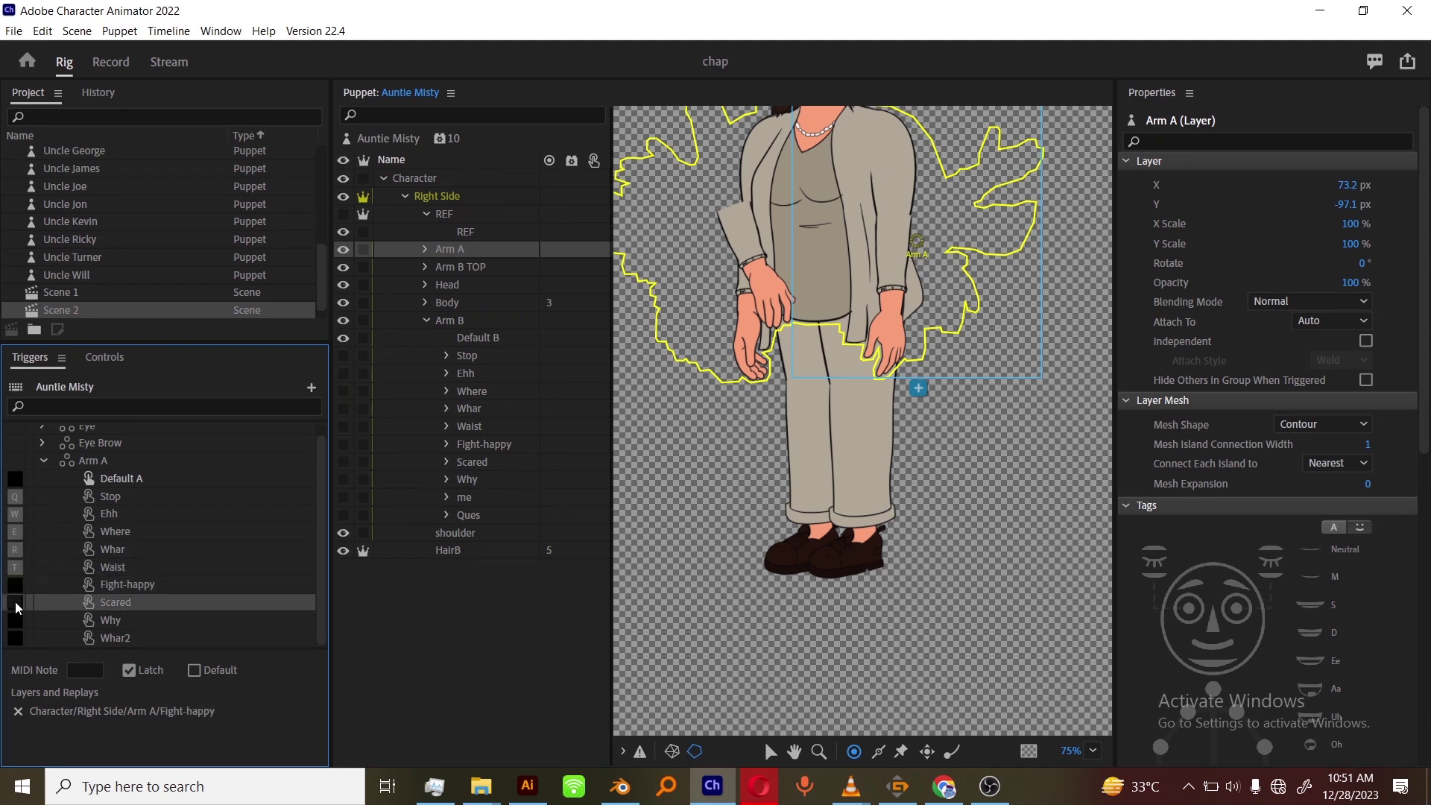
type("y")
left_click(16, 608)
type("u")
left_click(15, 623)
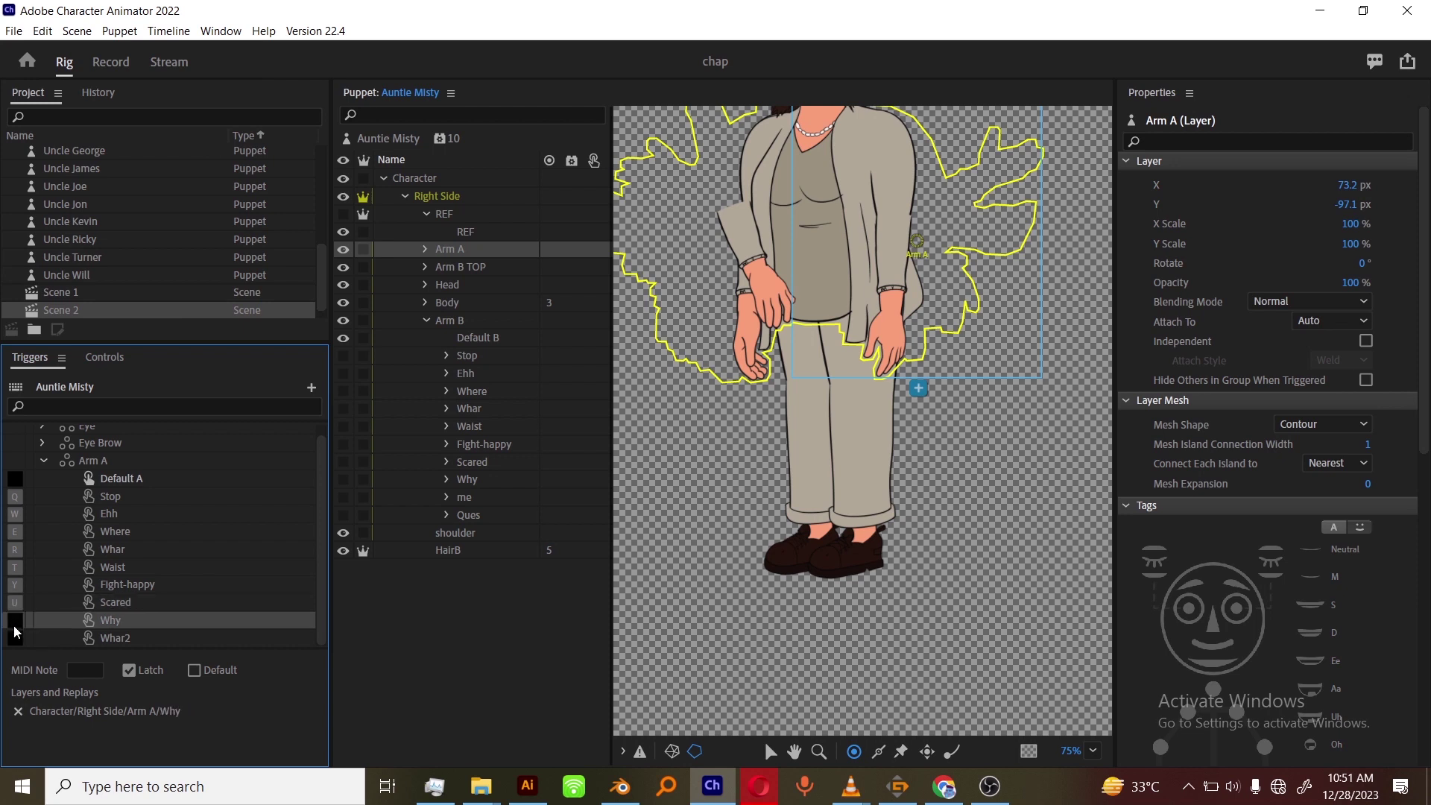
type("i")
left_click(16, 638)
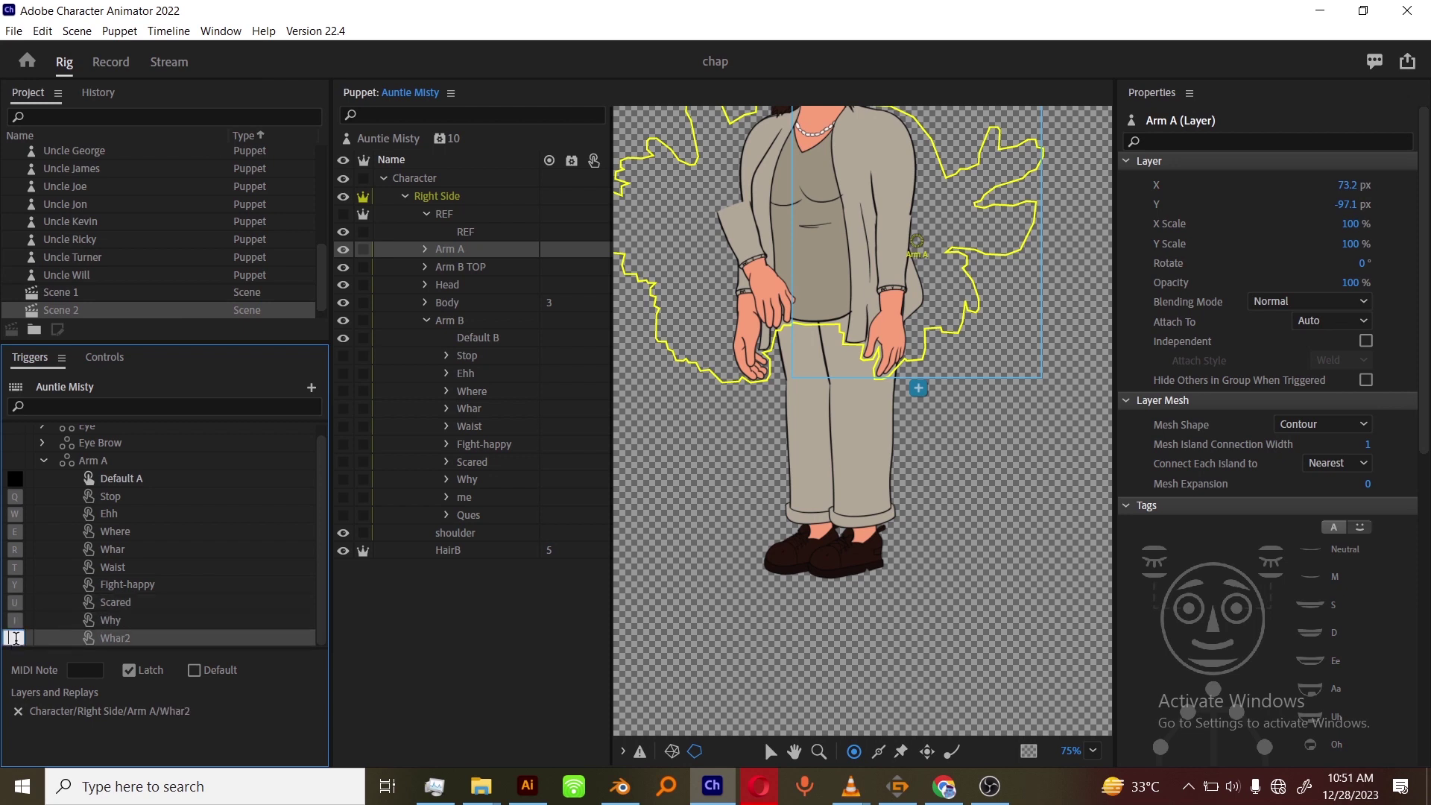
type("o")
left_click(180, 618)
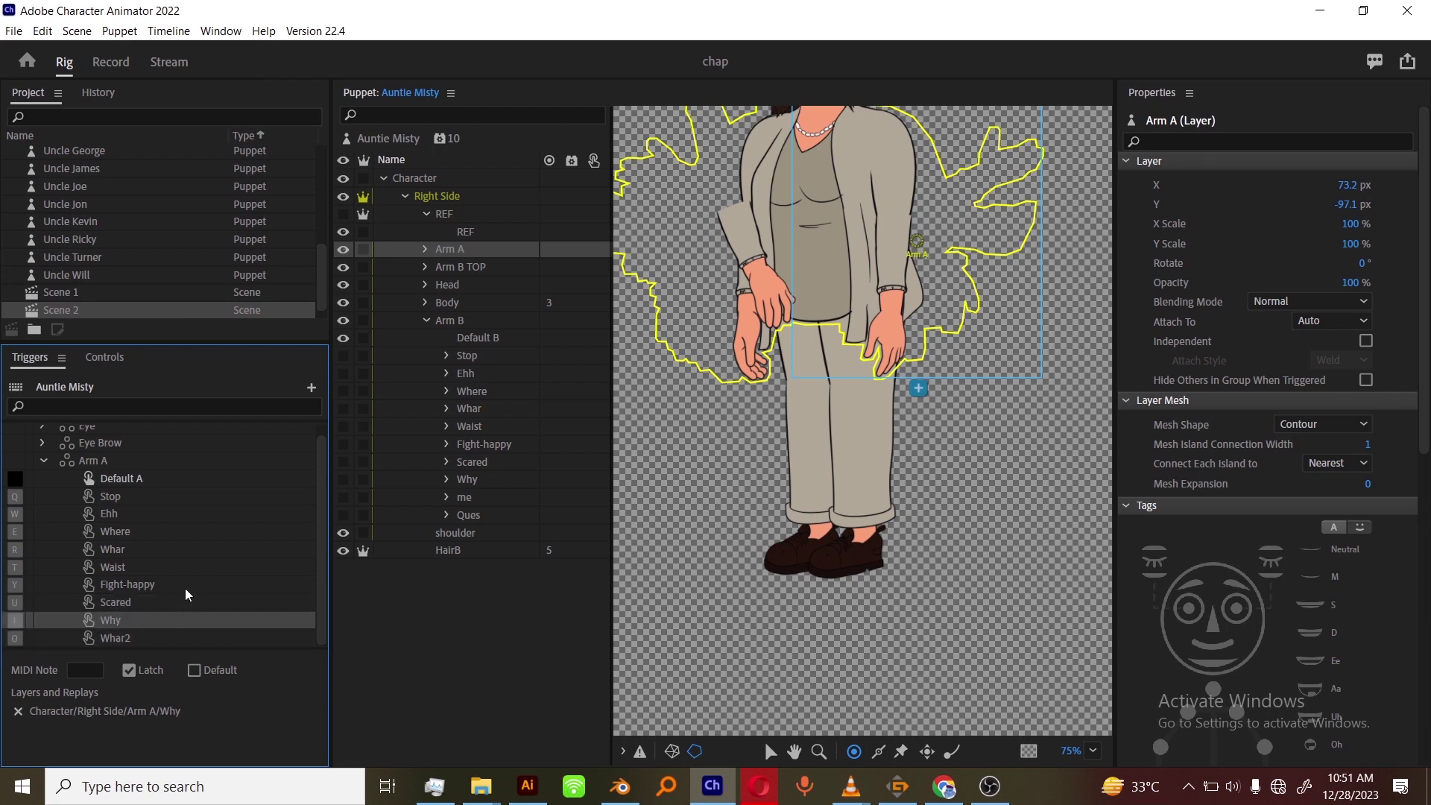
Create a swap set from the Arm B layer and enable Latch for all its triggers, Default B through Ques.
left_click(426, 321)
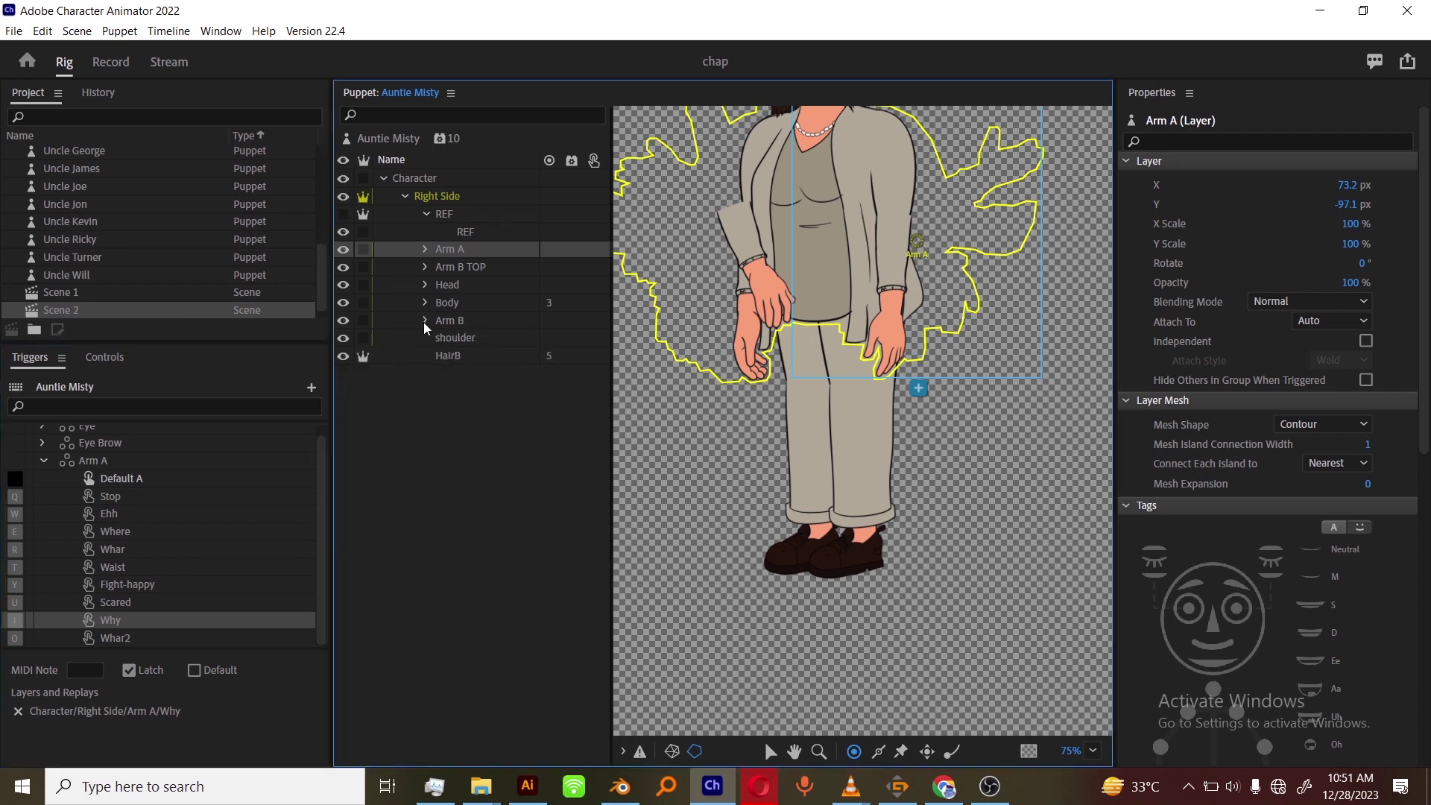
left_click(462, 320)
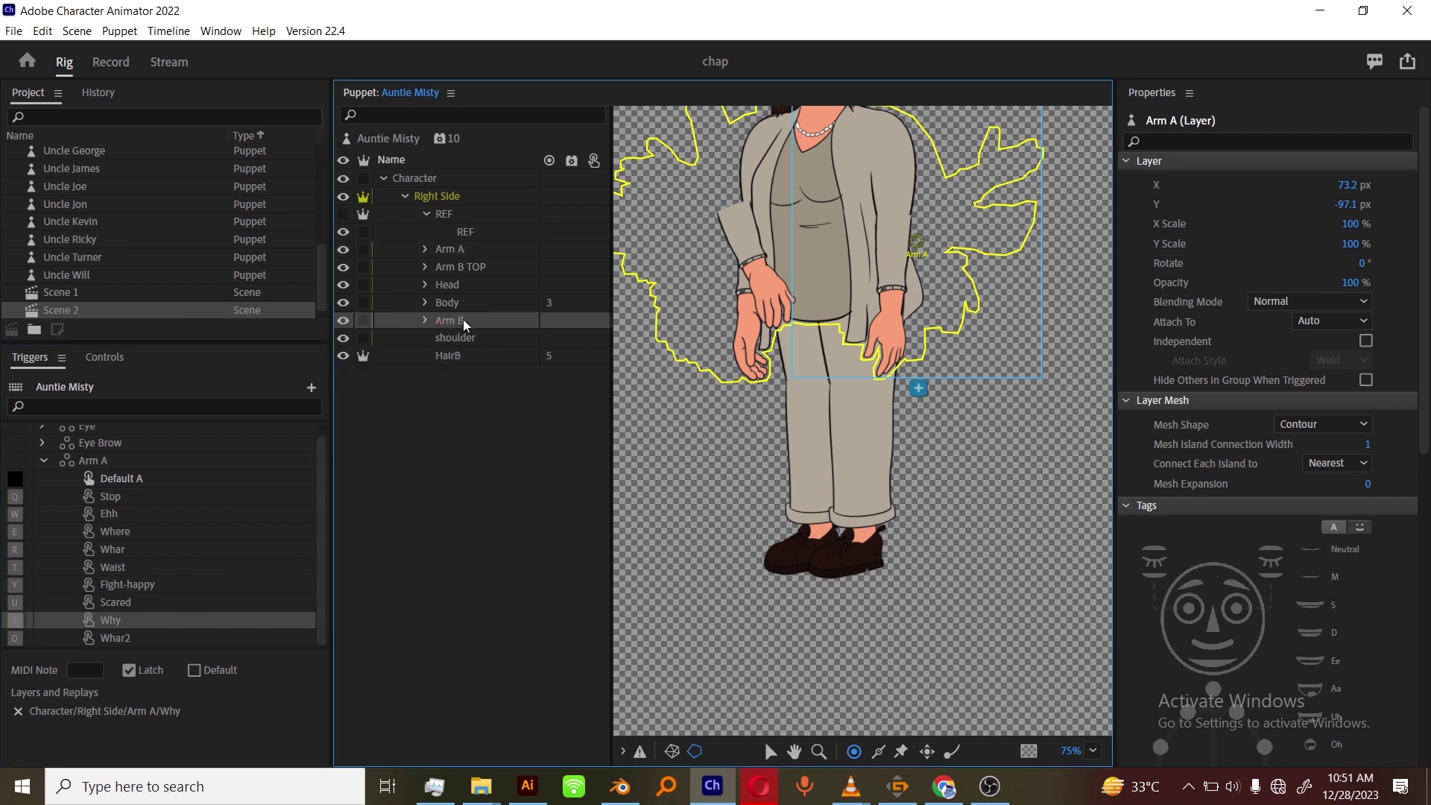
left_click(176, 721)
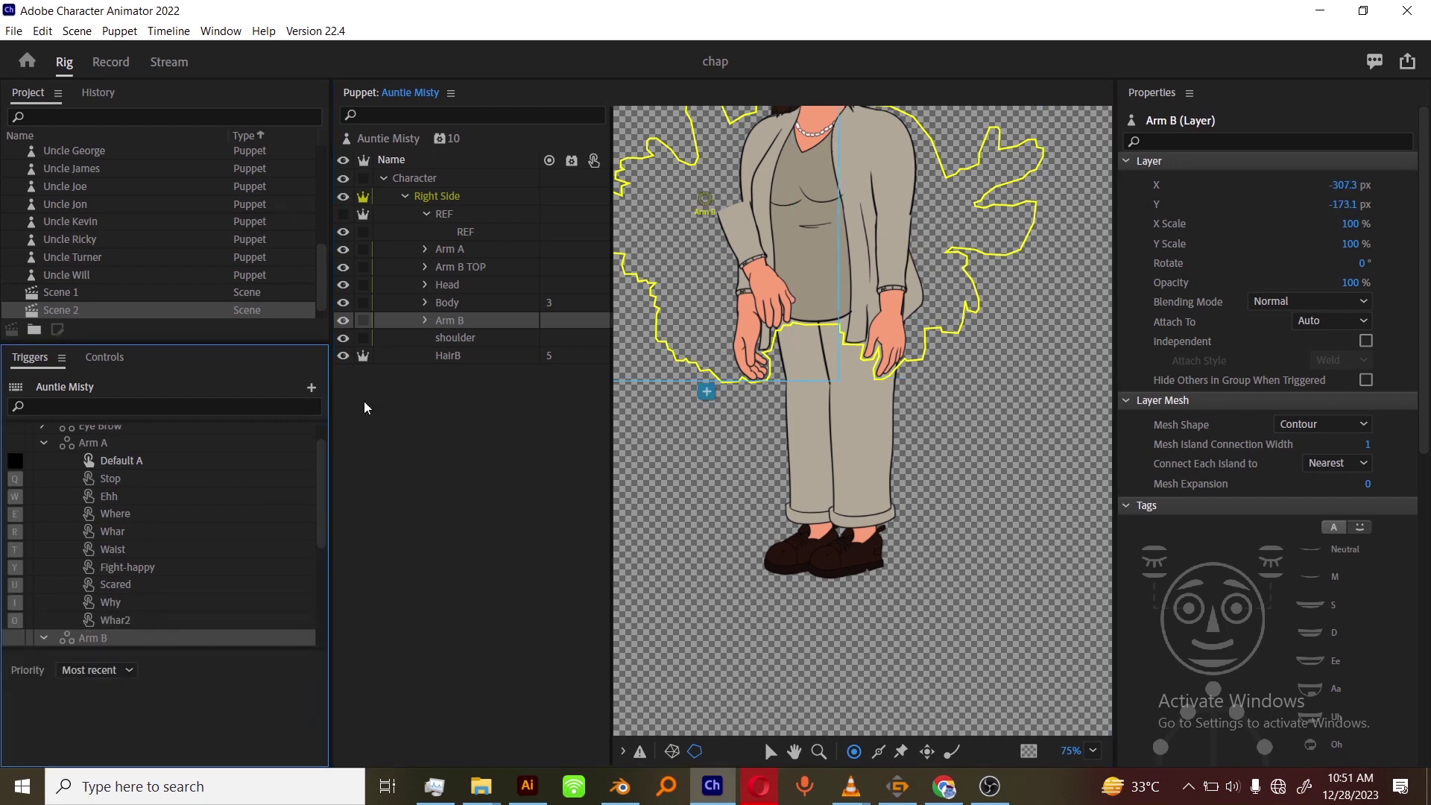
scroll(121, 597, "down", 5)
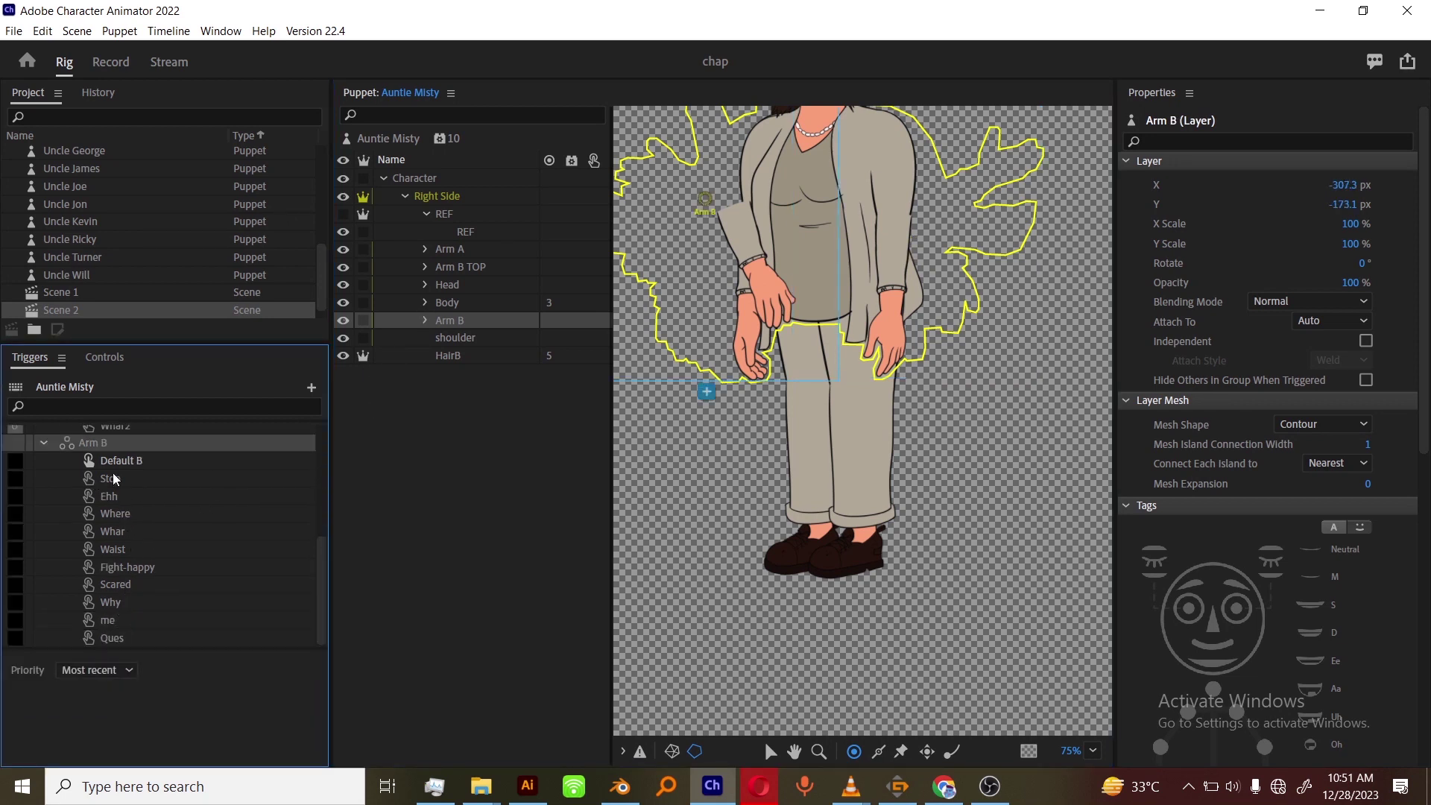
left_click(136, 462)
left_click(119, 640, "shift")
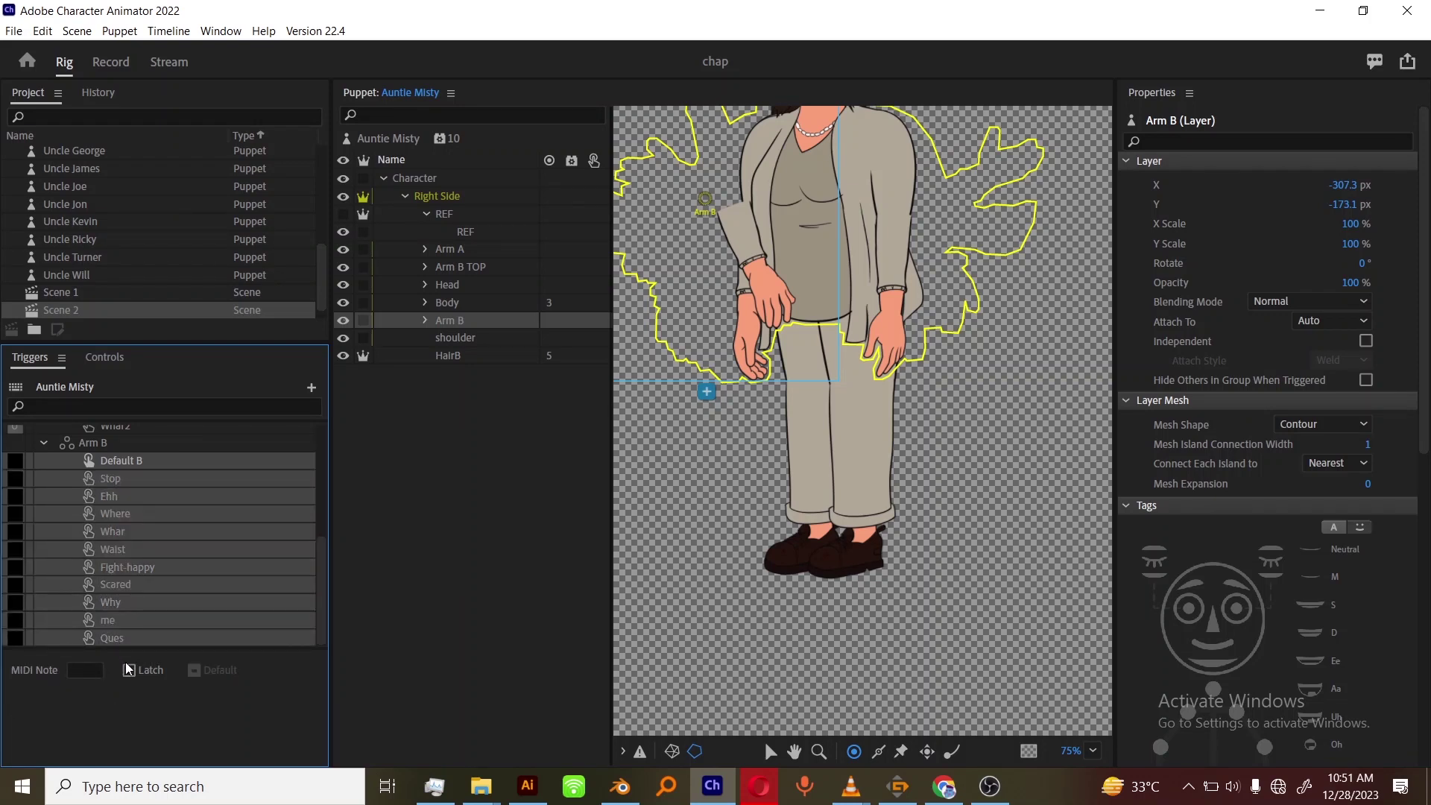
left_click(126, 666)
Assign the trigger keys A, S, D, F, G, H, J, K and L in order to the Arm B poses from Stop through me.
left_click(13, 479)
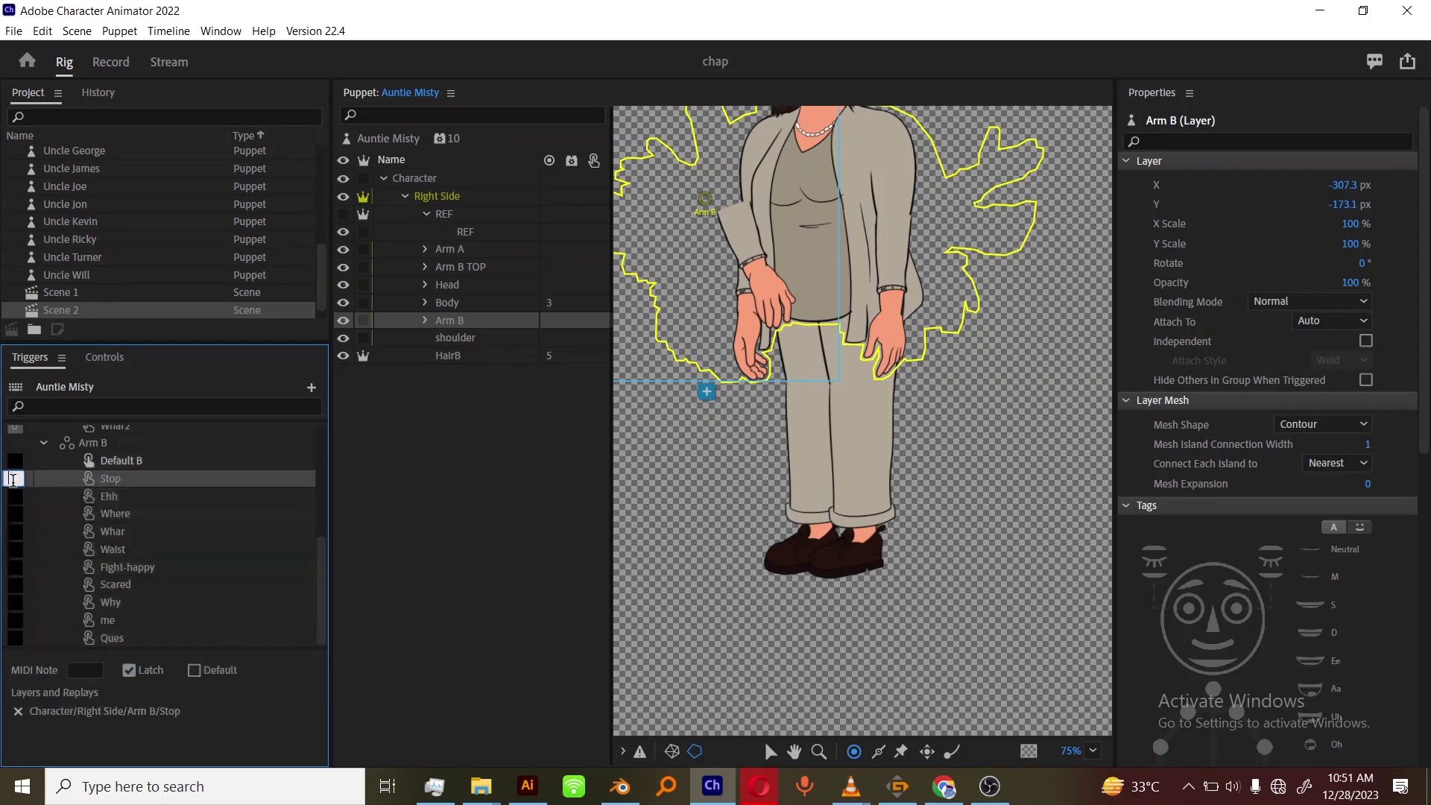
left_click(13, 496)
type("s")
left_click(13, 515)
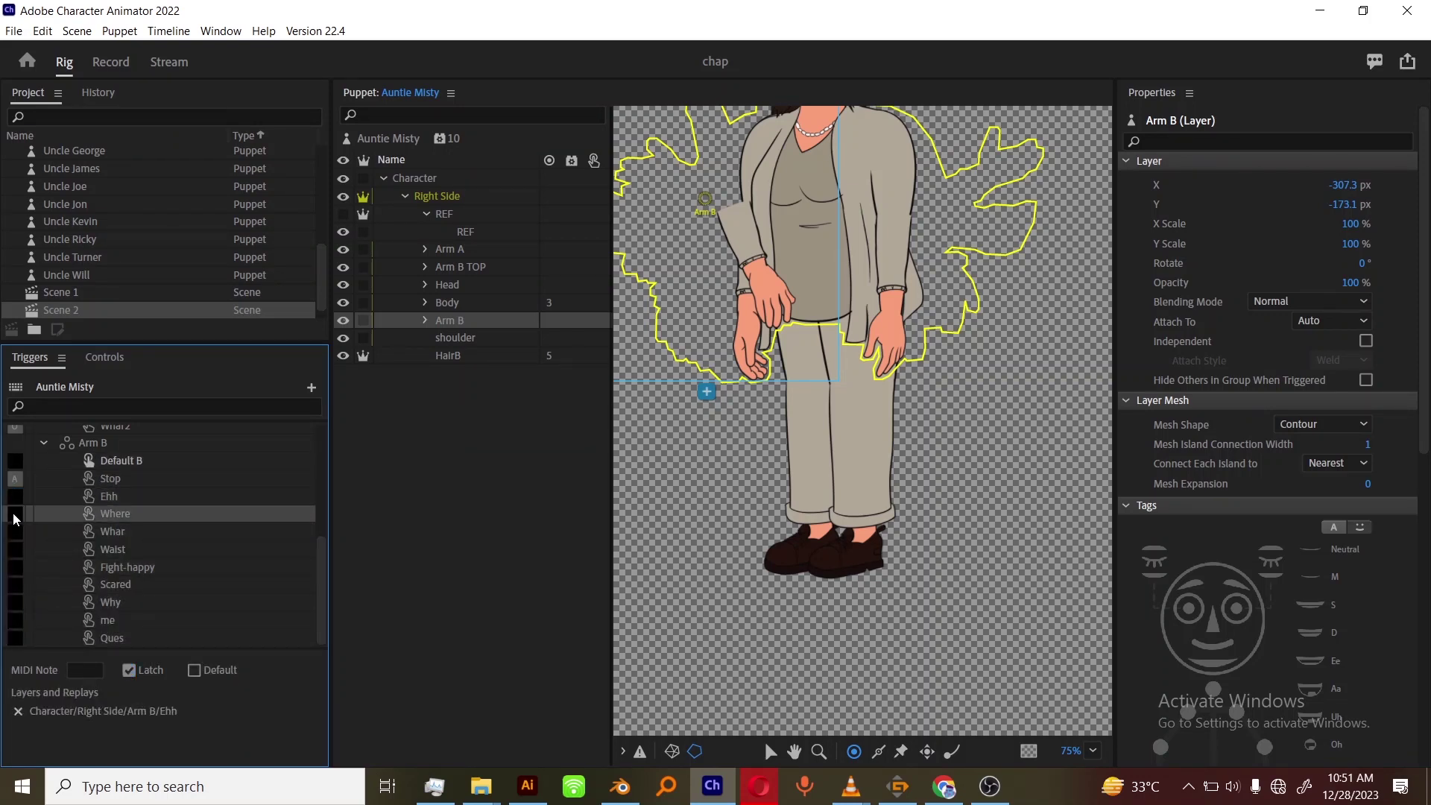
type("d")
left_click(14, 531)
type("f")
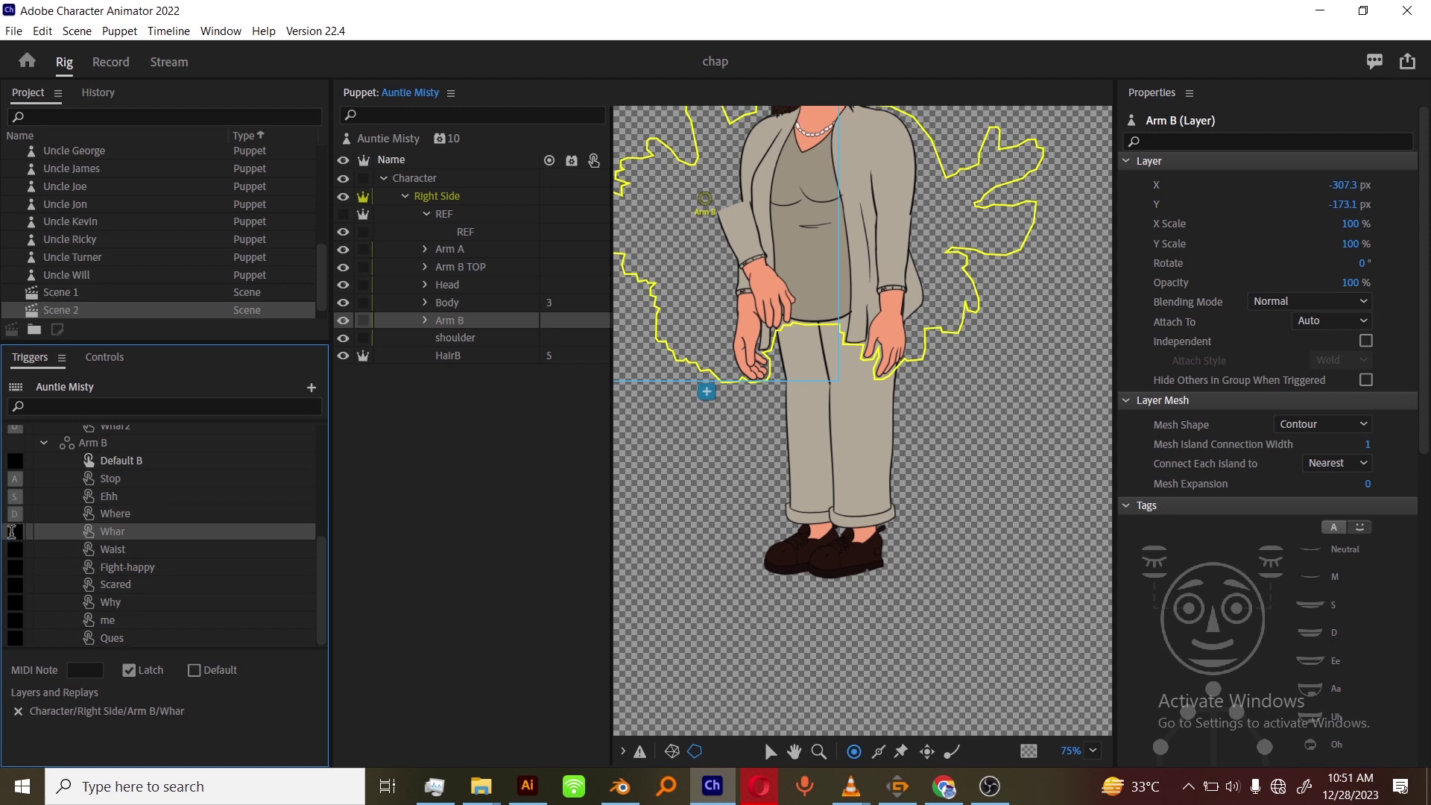
left_click(13, 550)
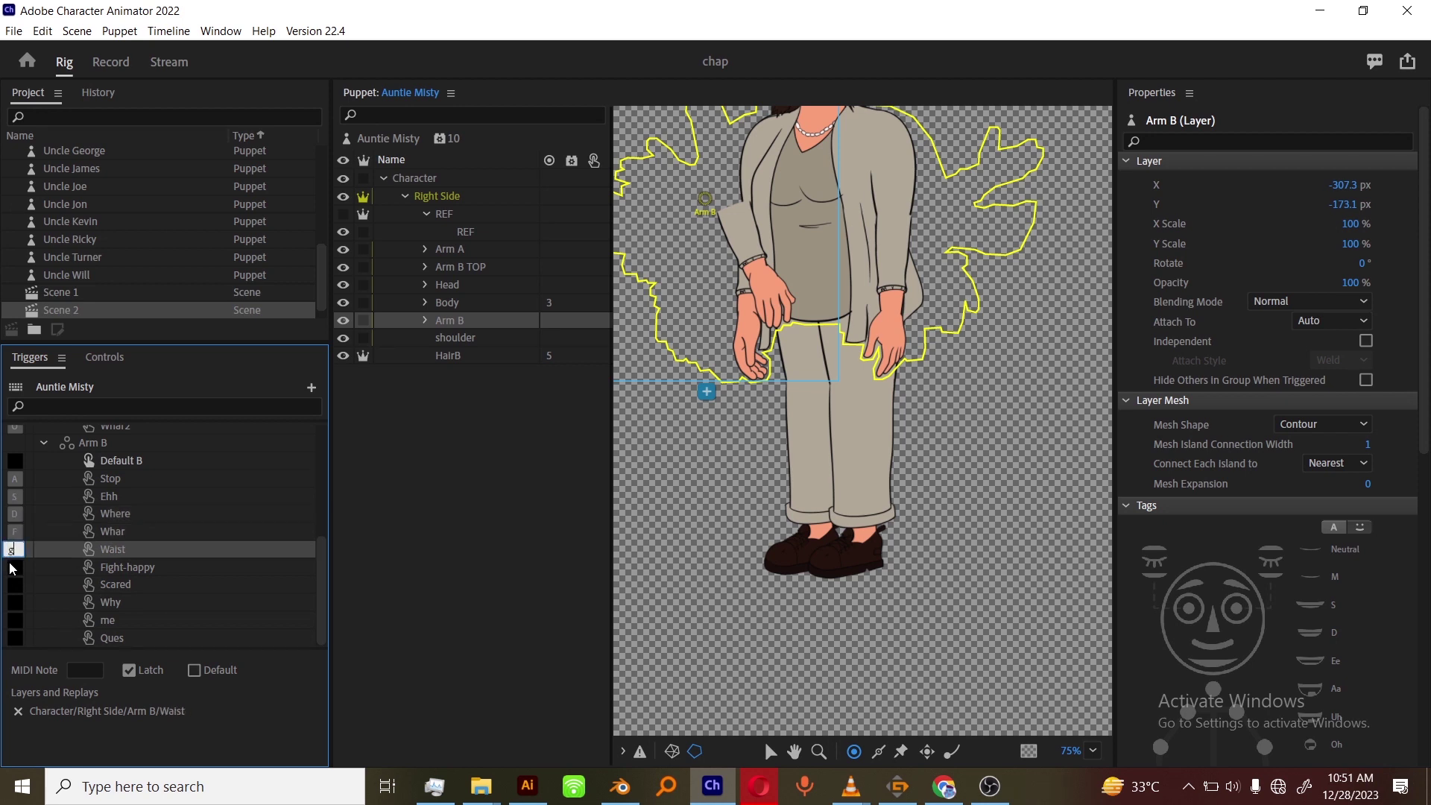
left_click(11, 567)
type("h")
left_click(13, 586)
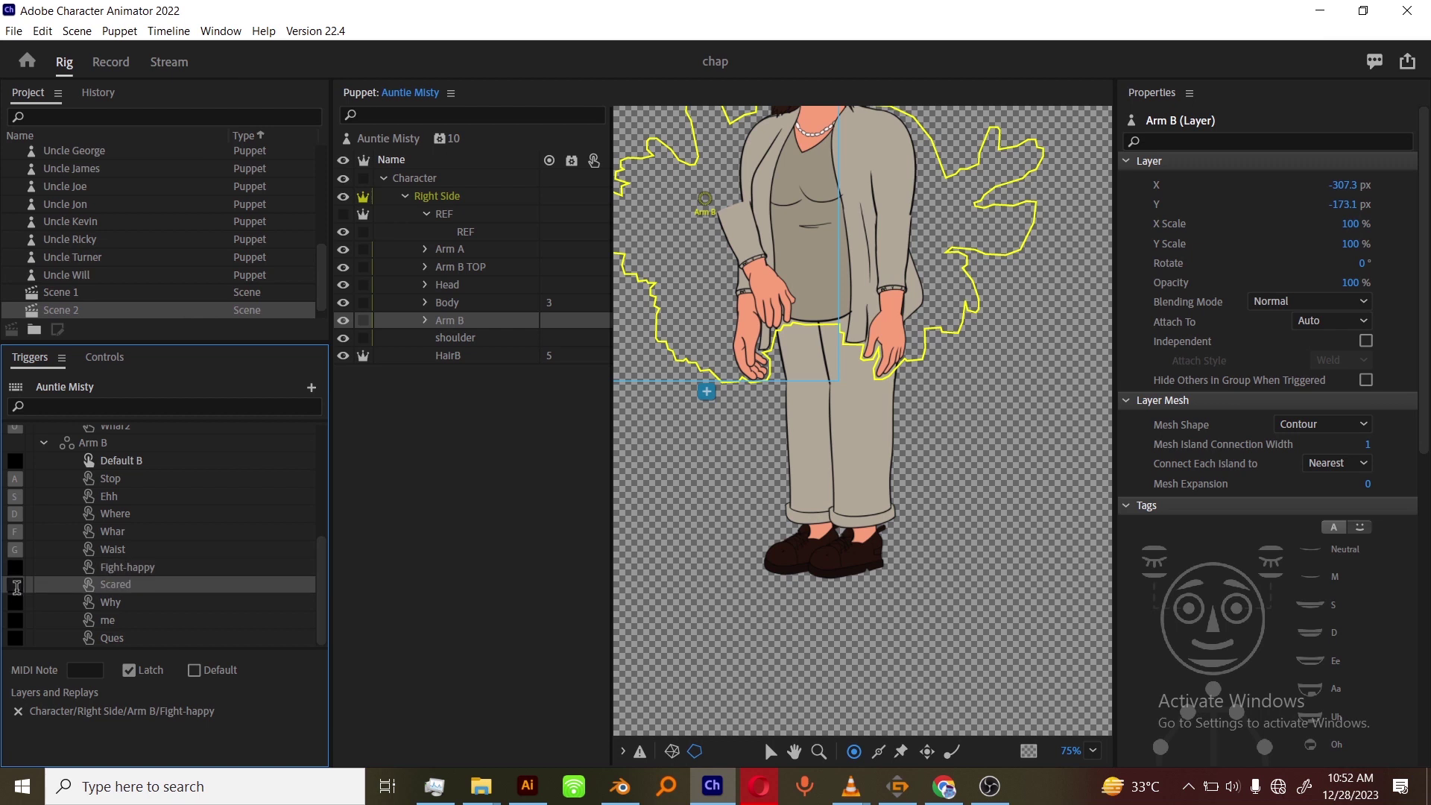
type("j")
left_click(15, 602)
type("k")
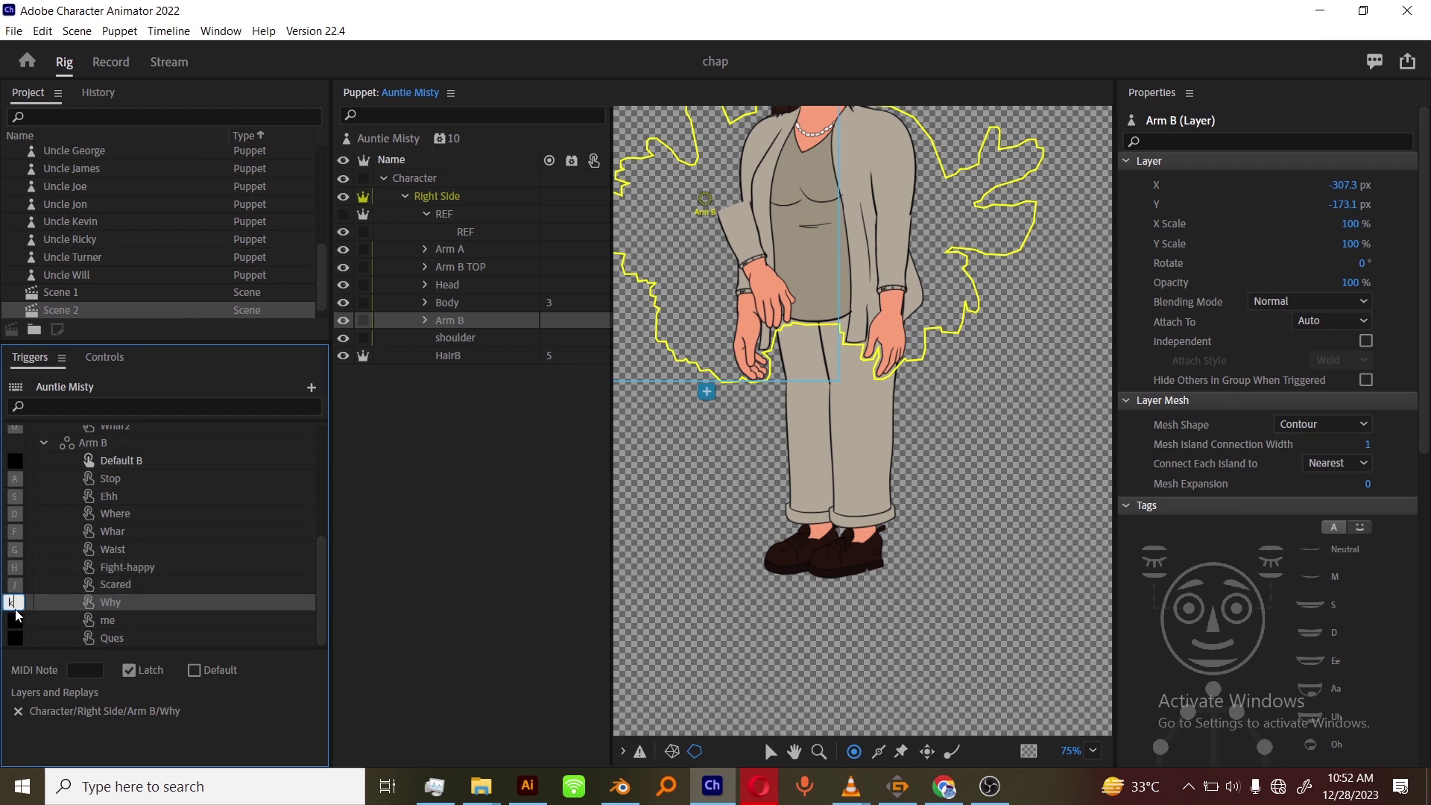
left_click(15, 620)
left_click(17, 638)
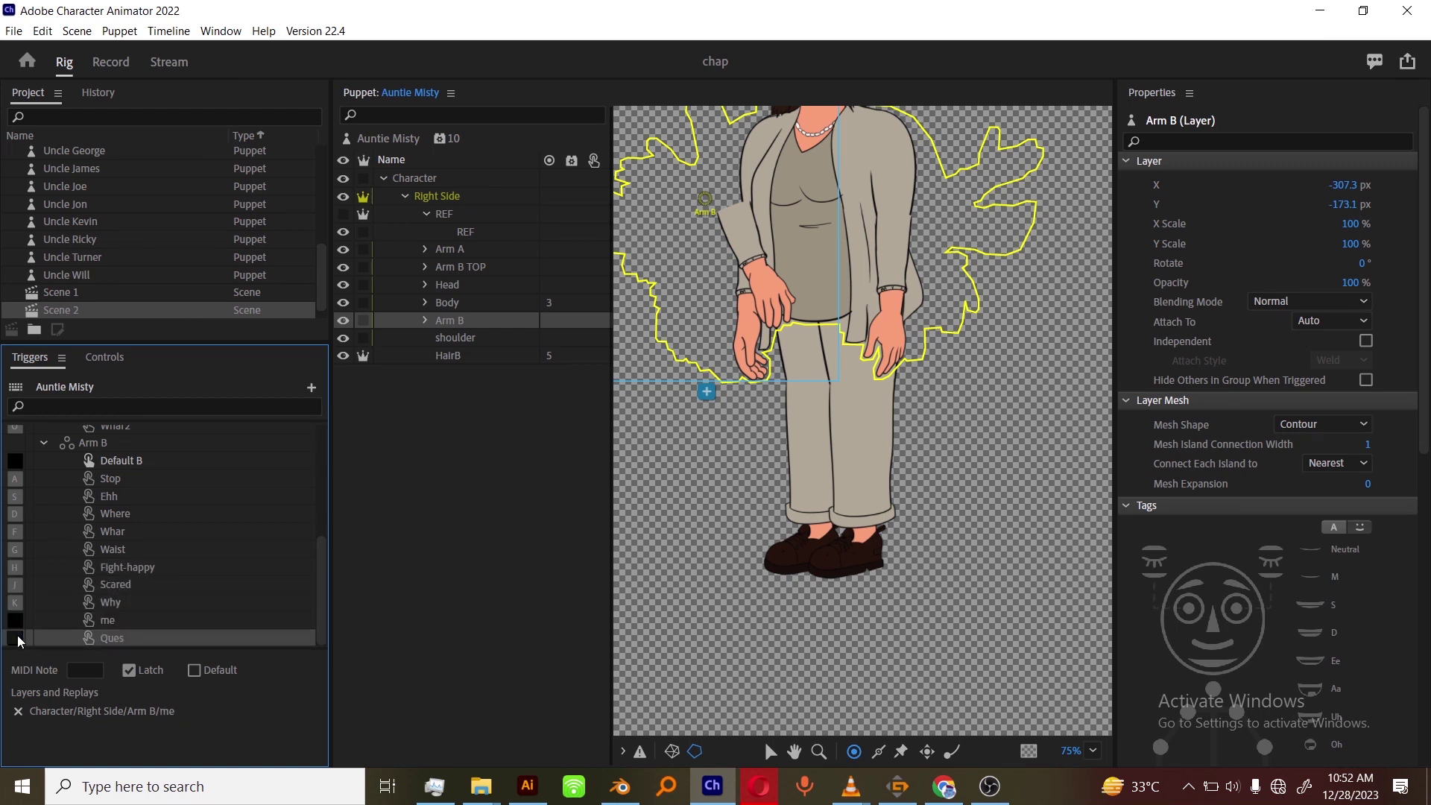
type("l")
left_click(16, 638)
left_click(140, 624)
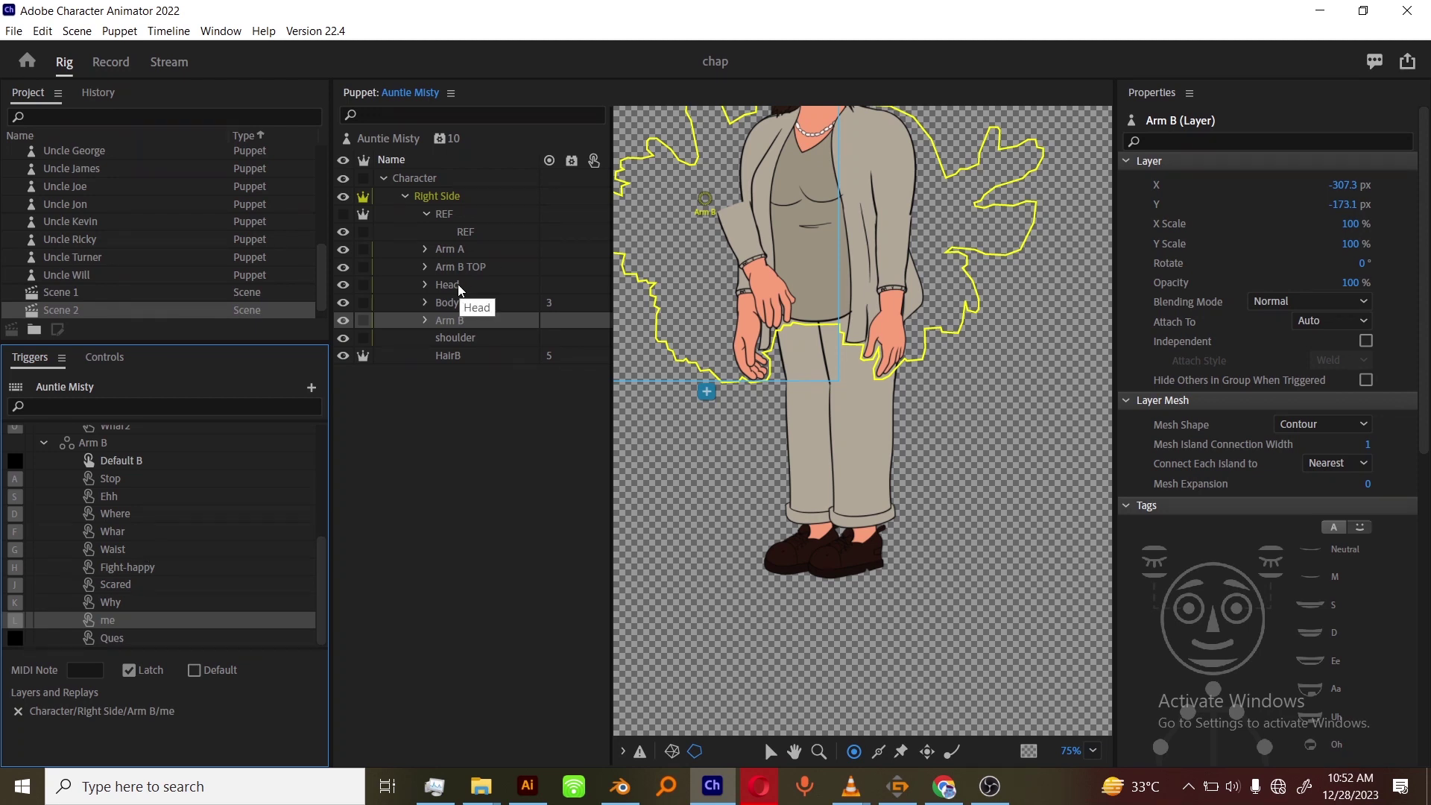
Add the Fight-happy and me layers from Arm B TOP to the matching Fight-happy and me triggers of Arm B.
left_click(425, 266)
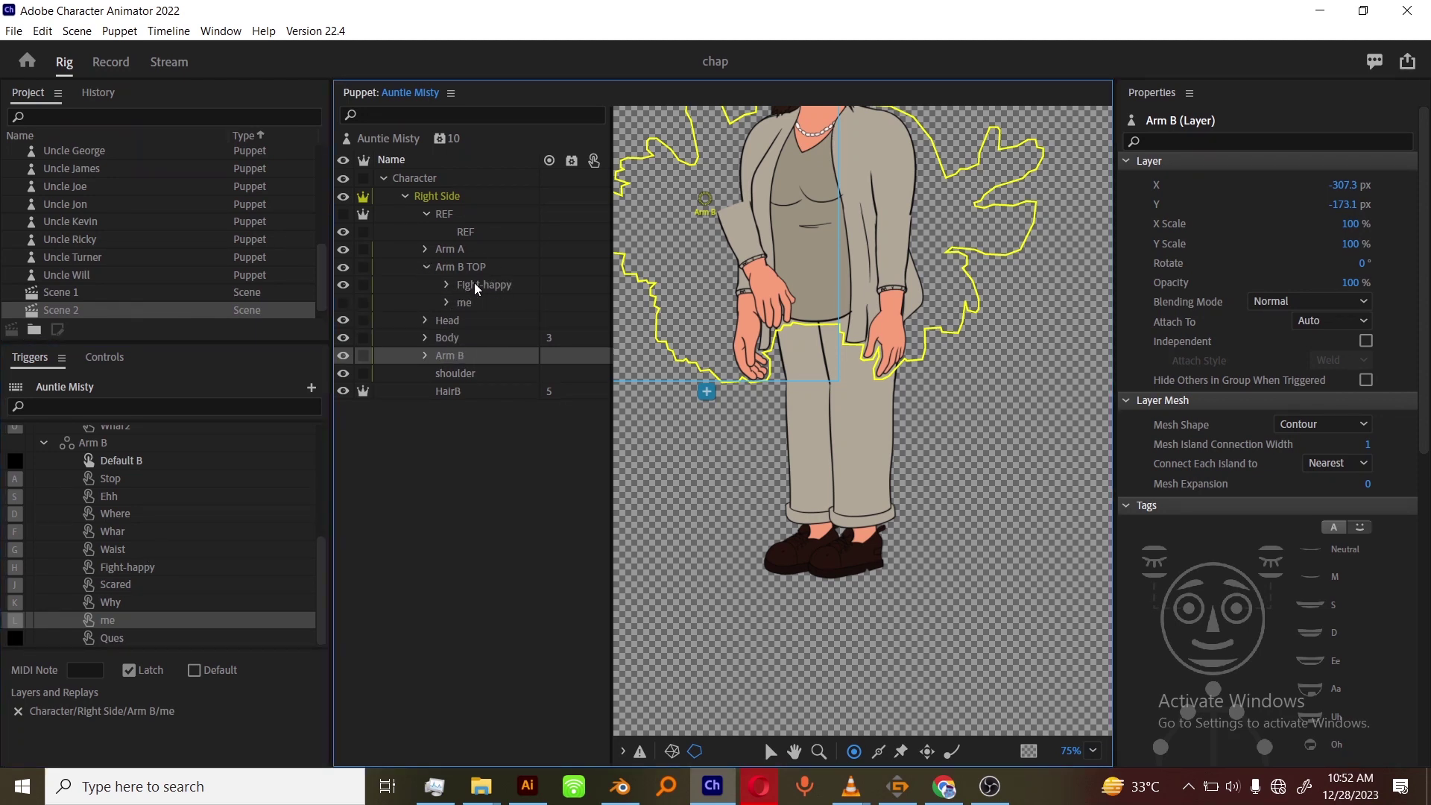
left_click(476, 284)
left_click_drag(188, 546, 173, 567)
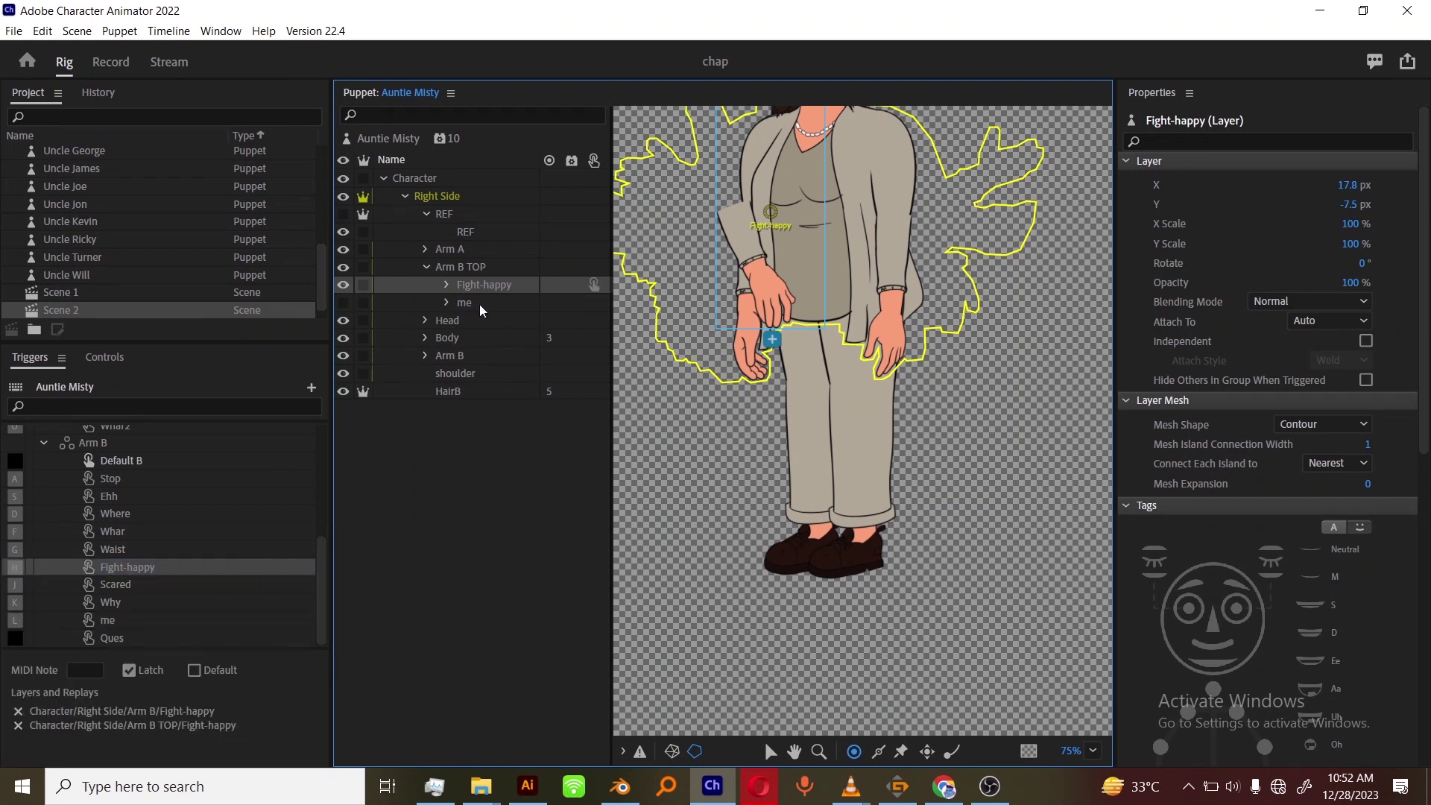
left_click_drag(472, 304, 152, 622)
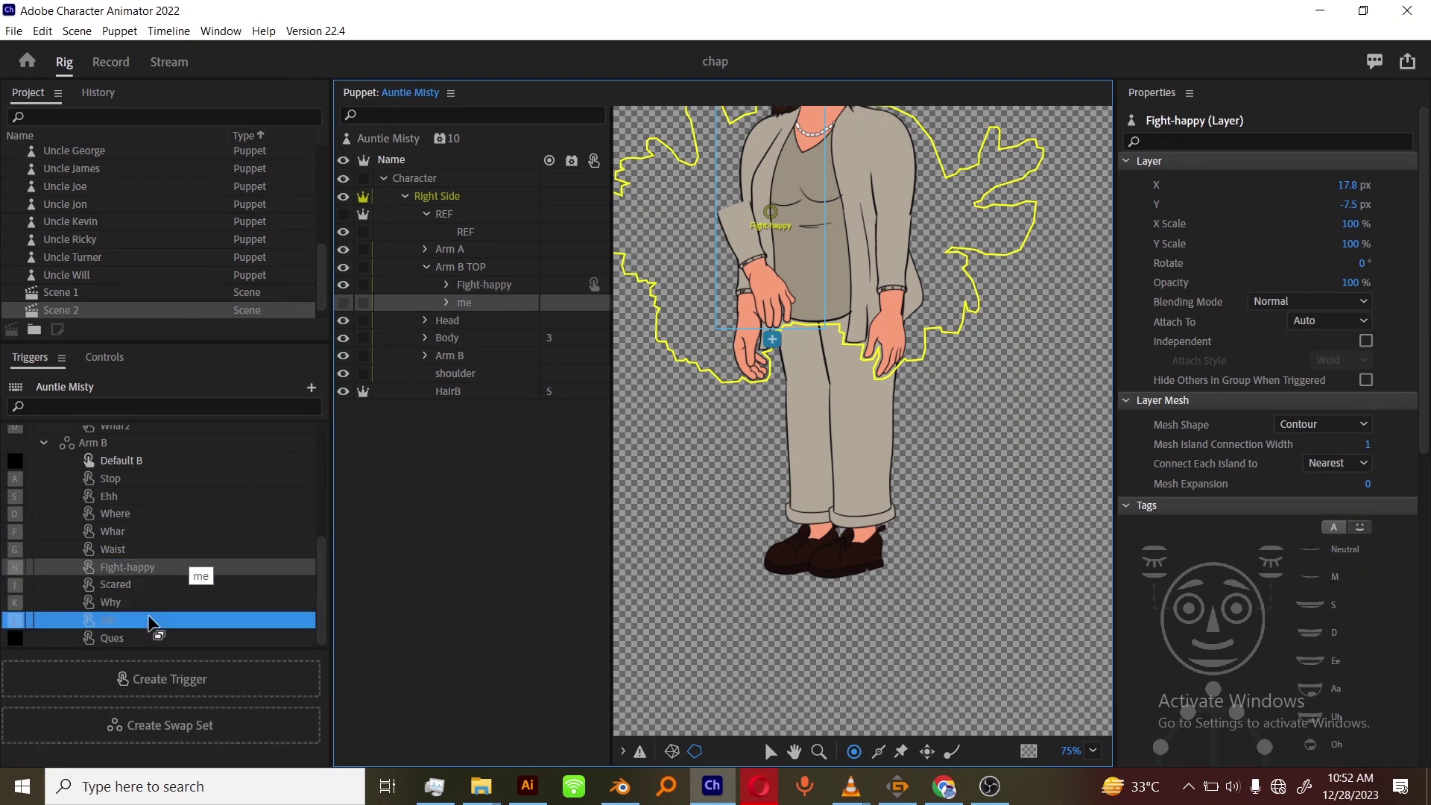
Add the Cycle Layers behavior to all non-default pose layers in Arm A, Arm B TOP and Arm B.
left_click(499, 286, "ctrl")
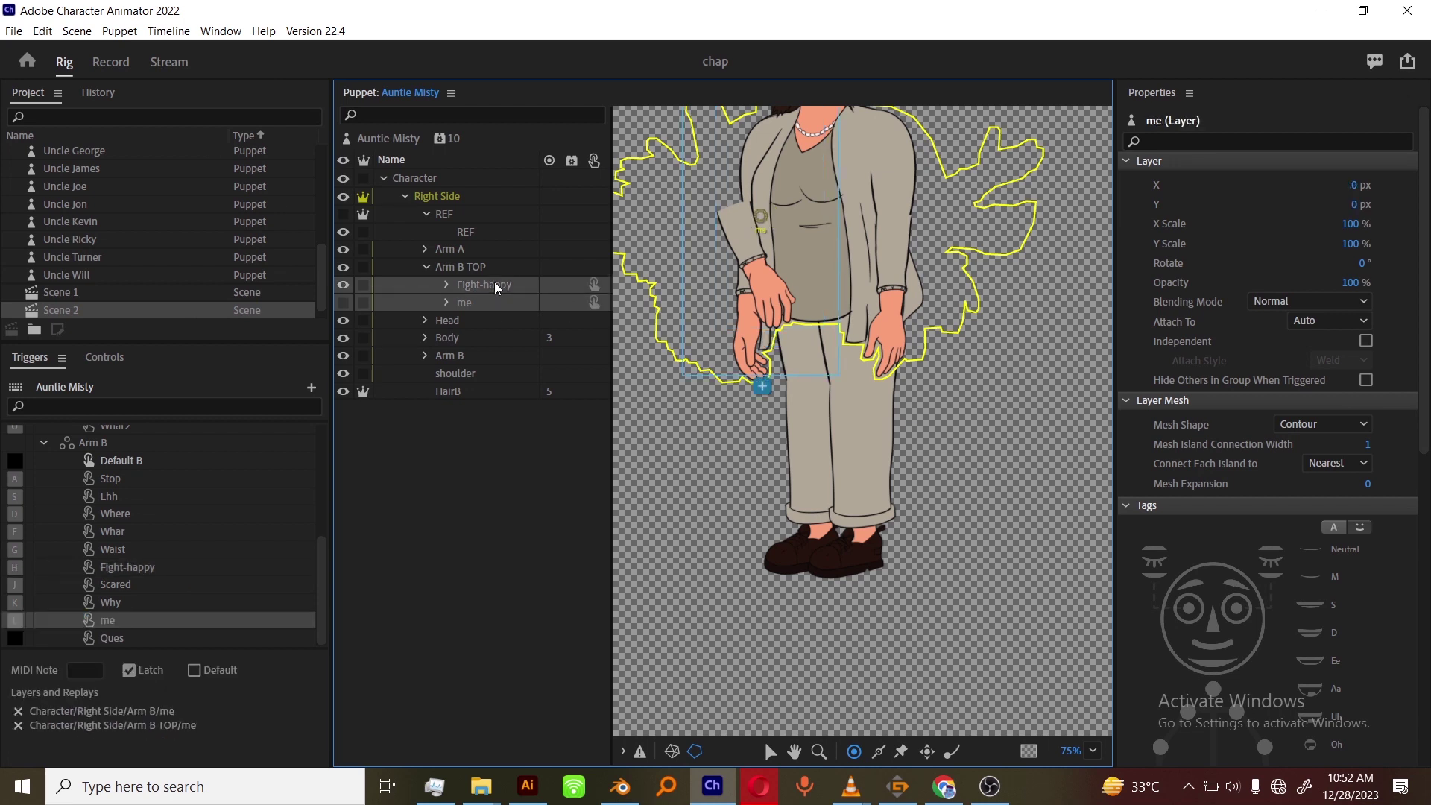
left_click(424, 356)
left_click(486, 395, "ctrl")
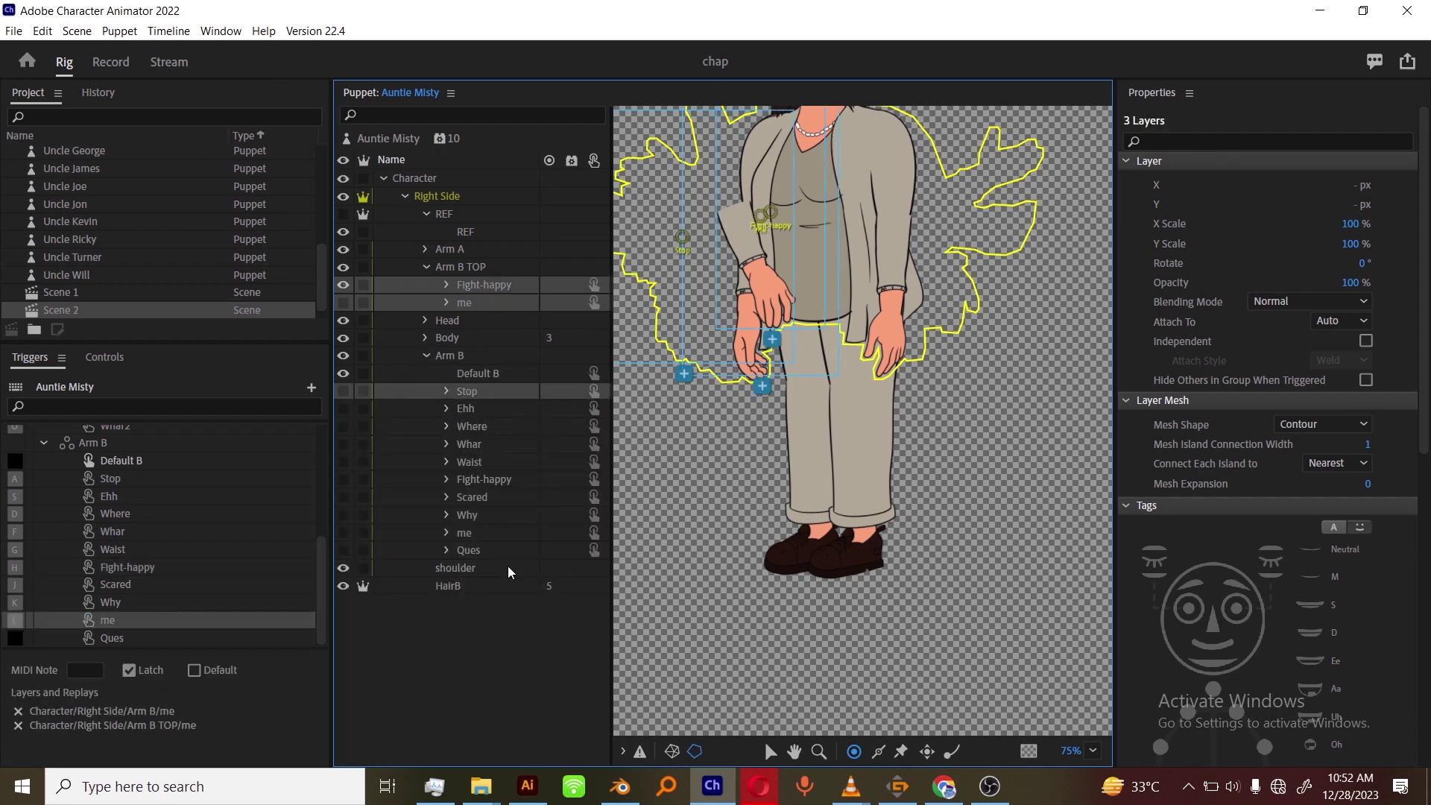
left_click(485, 544, "shift")
left_click(424, 250)
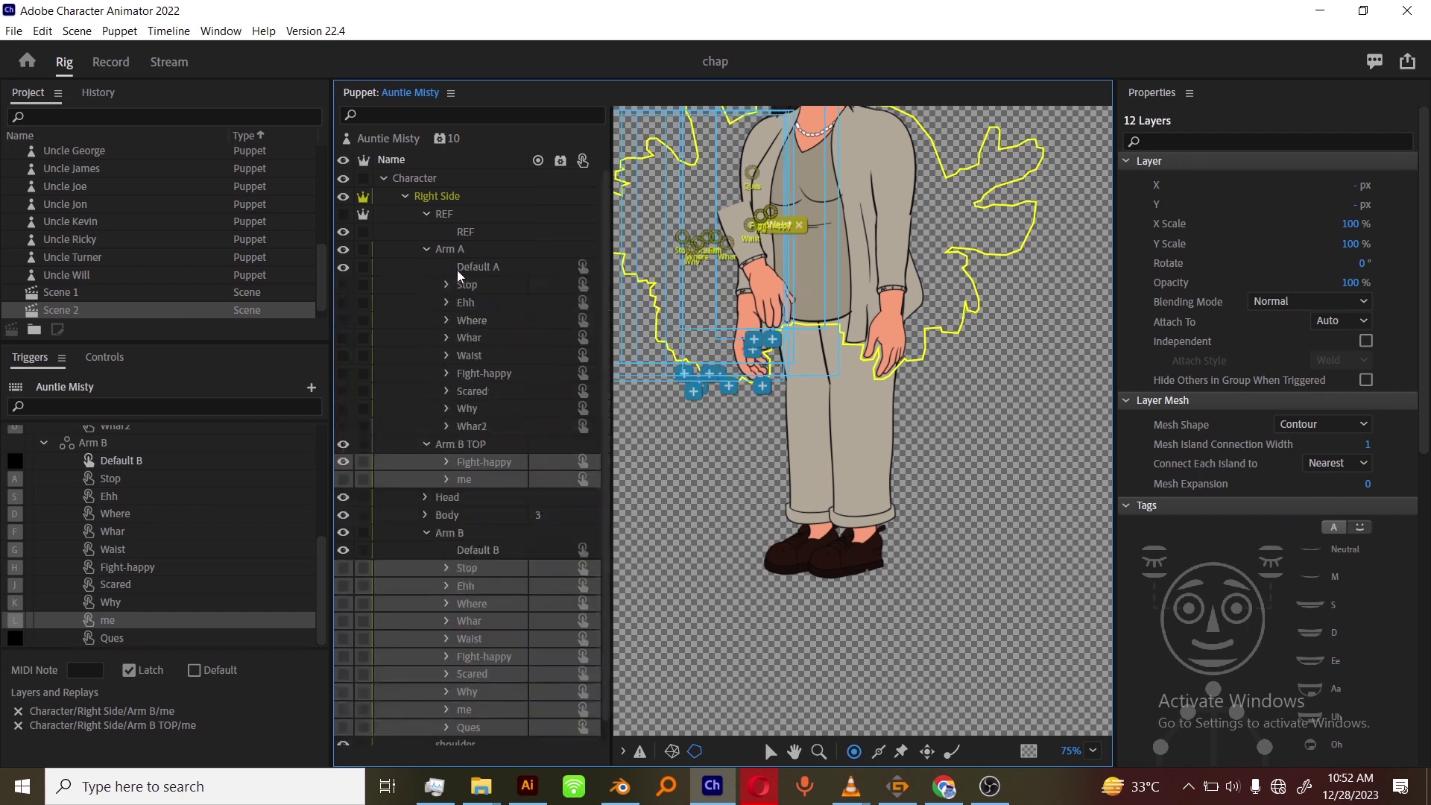
left_click(490, 426, "shift")
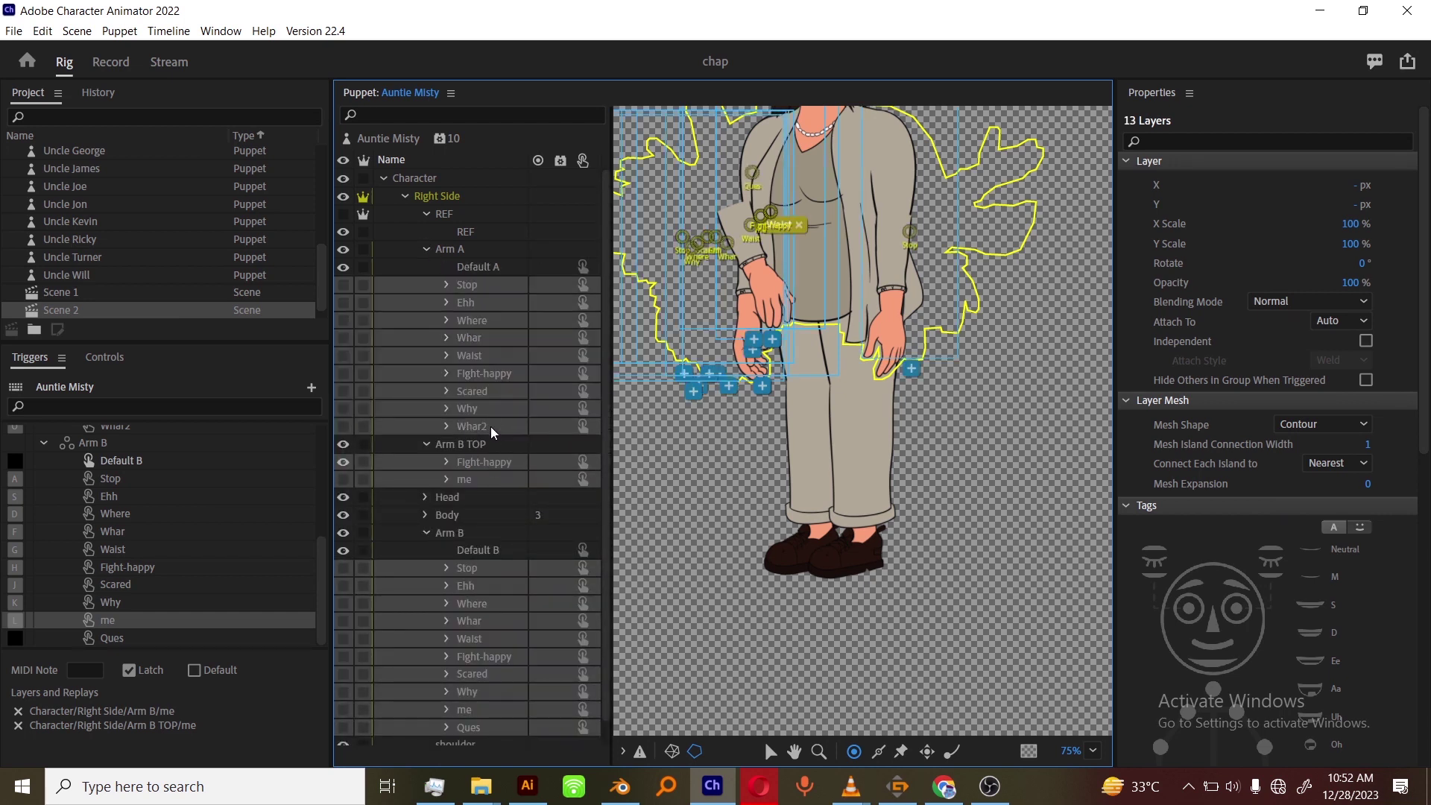
scroll(453, 539, "down", 1)
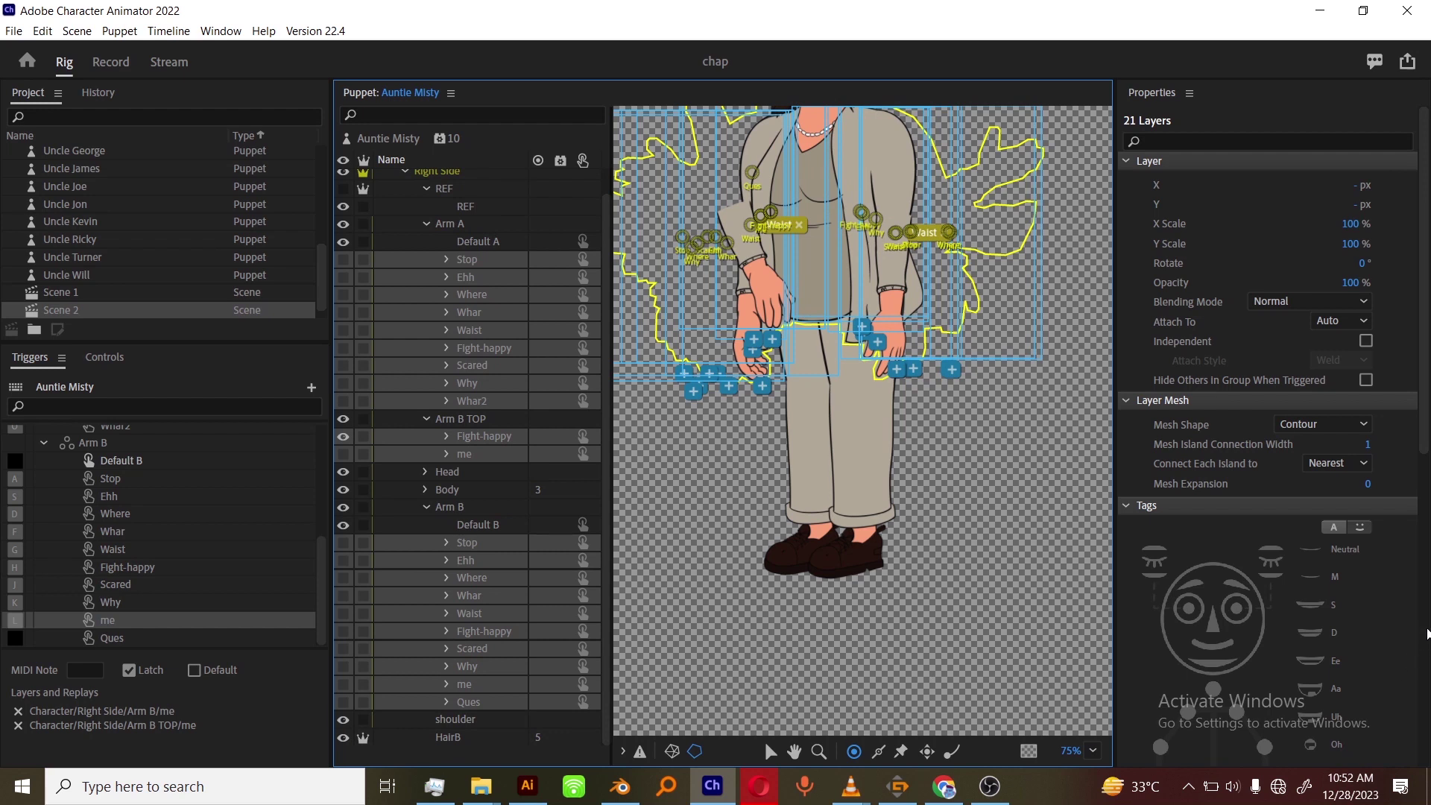
scroll(1400, 662, "down", 5)
scroll(1391, 647, "down", 5)
left_click(1368, 714)
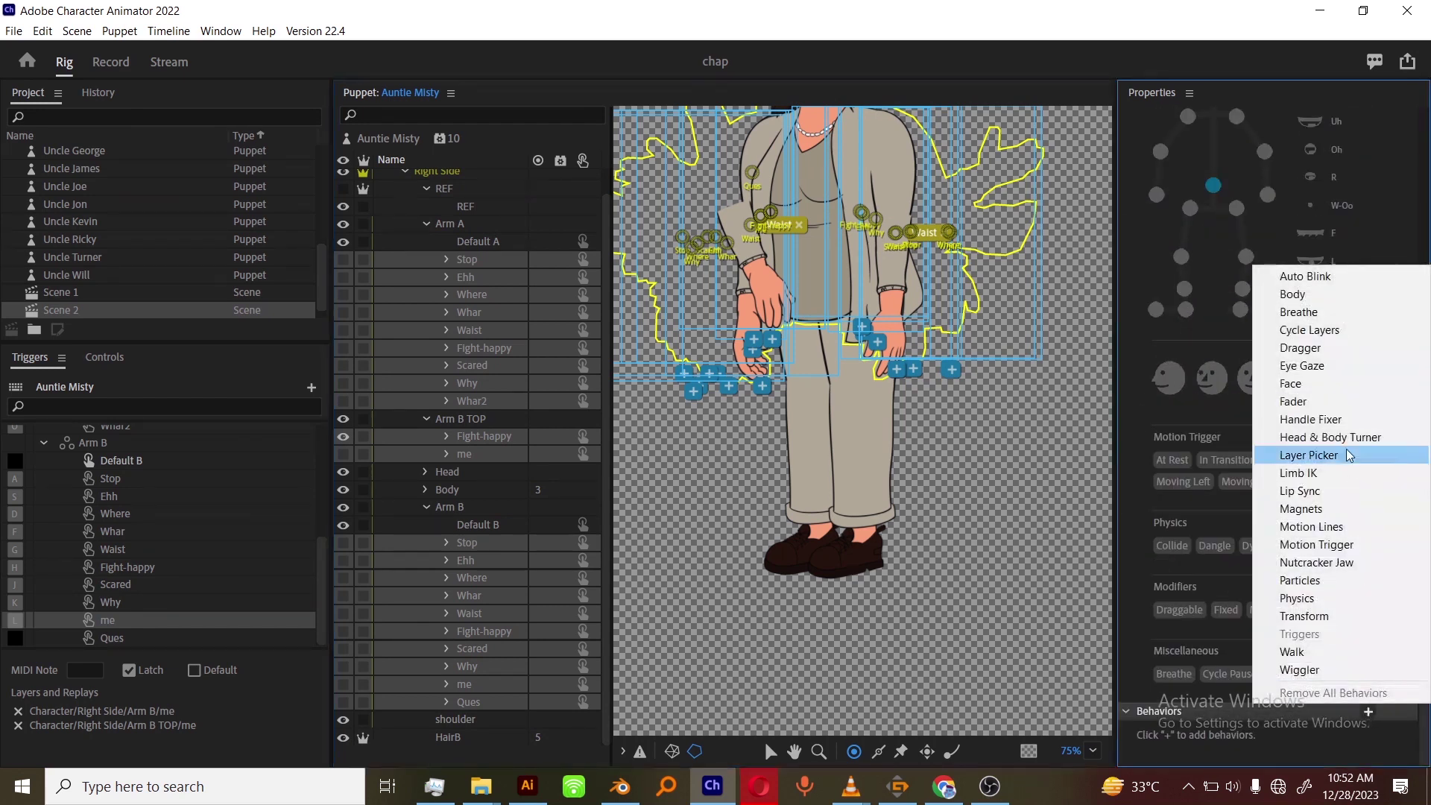
left_click(1343, 333)
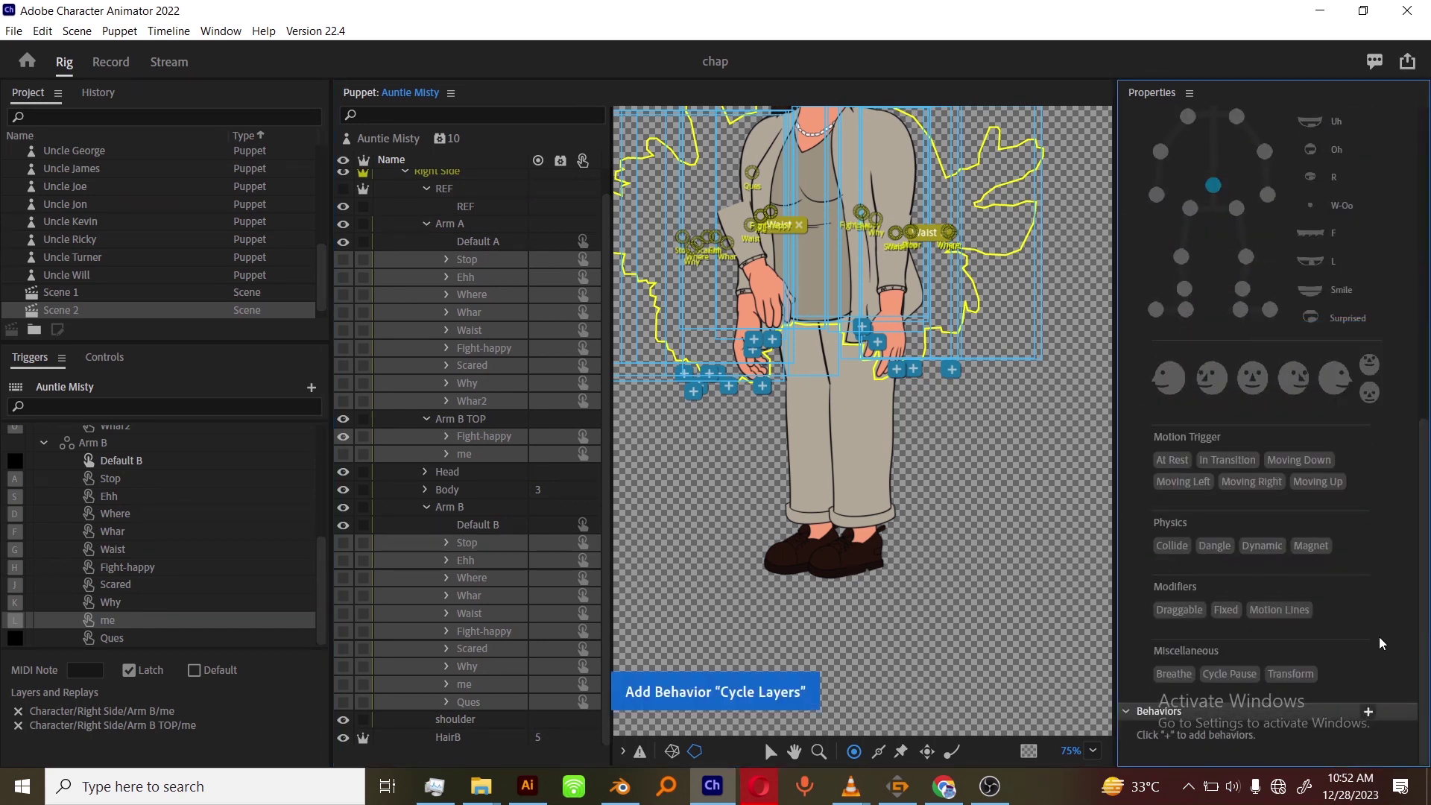
Set Cycle Layers to advance every 2 frames and enable Forward and Reverse and Hold on Last Layer.
scroll(1379, 637, "down", 3)
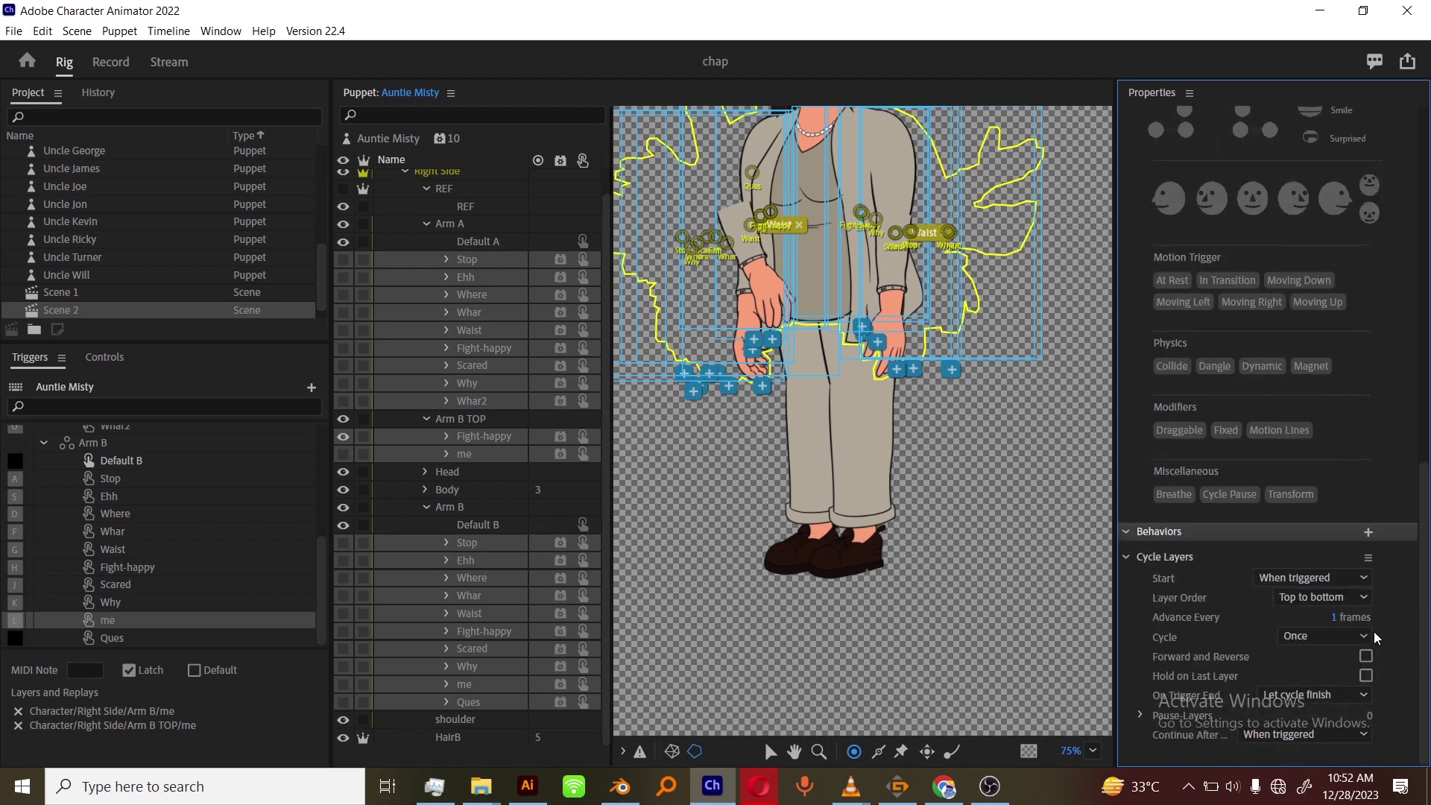
left_click(1354, 618)
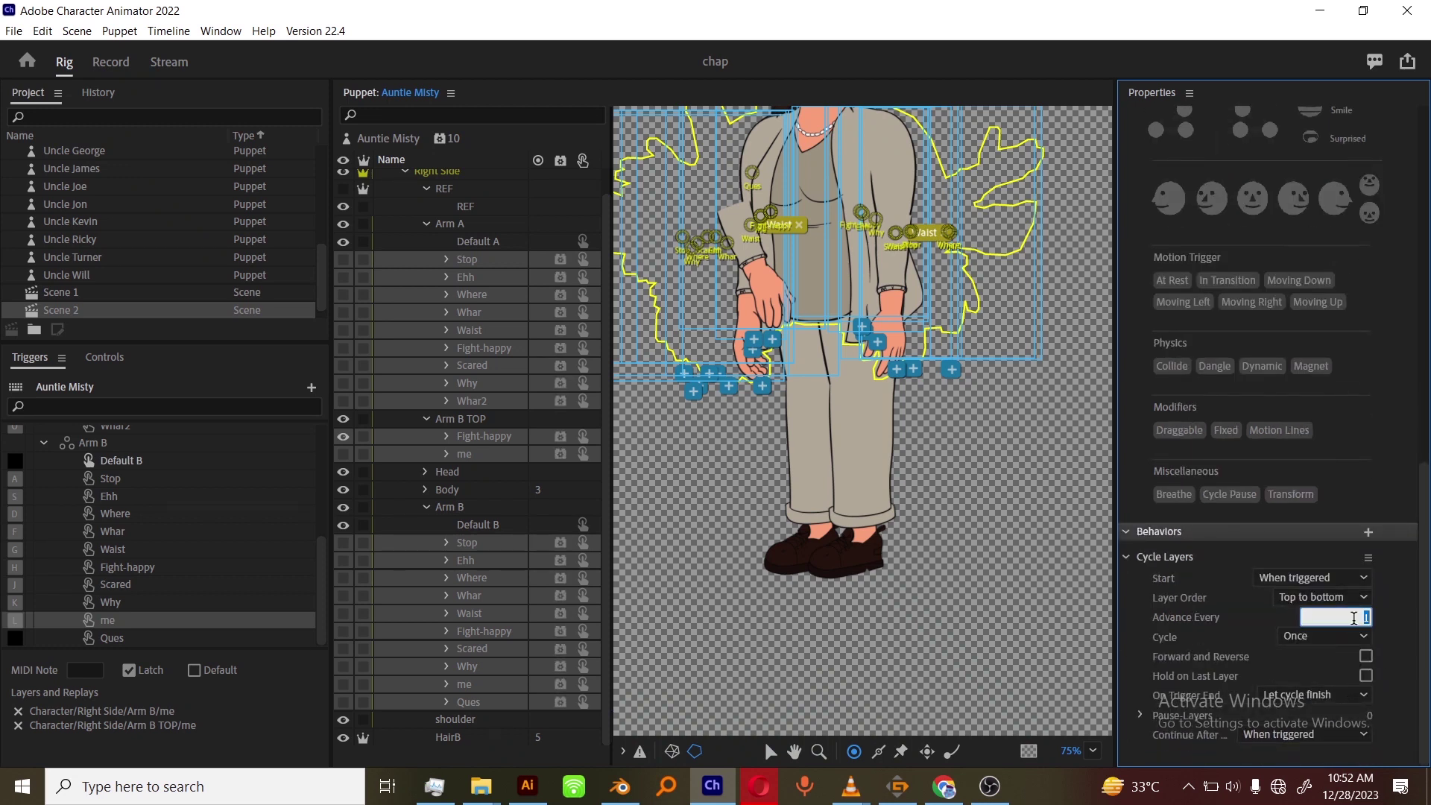
type("2")
left_click(1368, 658)
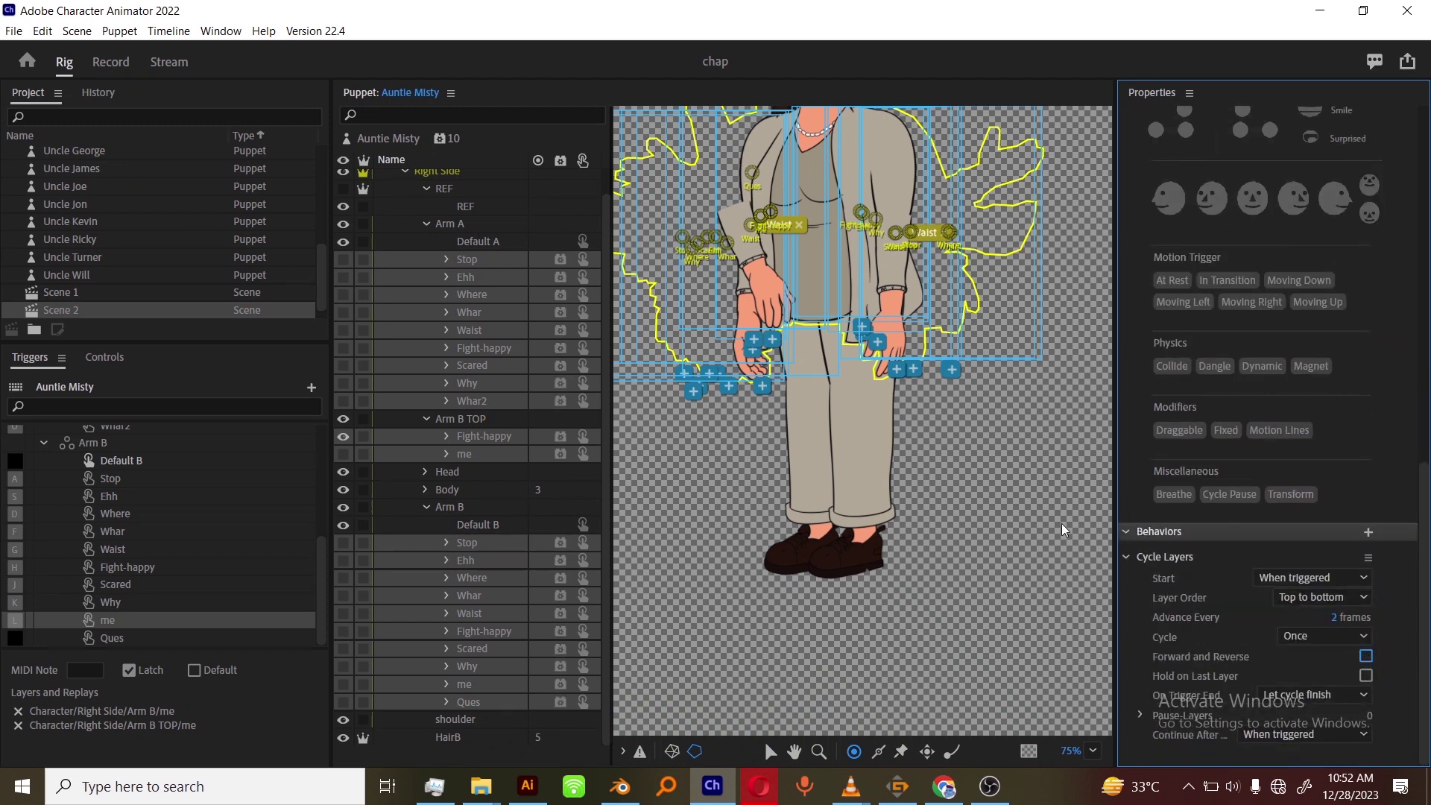
Make the Default A and Default B layers independent and move each arm's origin up to its shoulder.
left_click(490, 531)
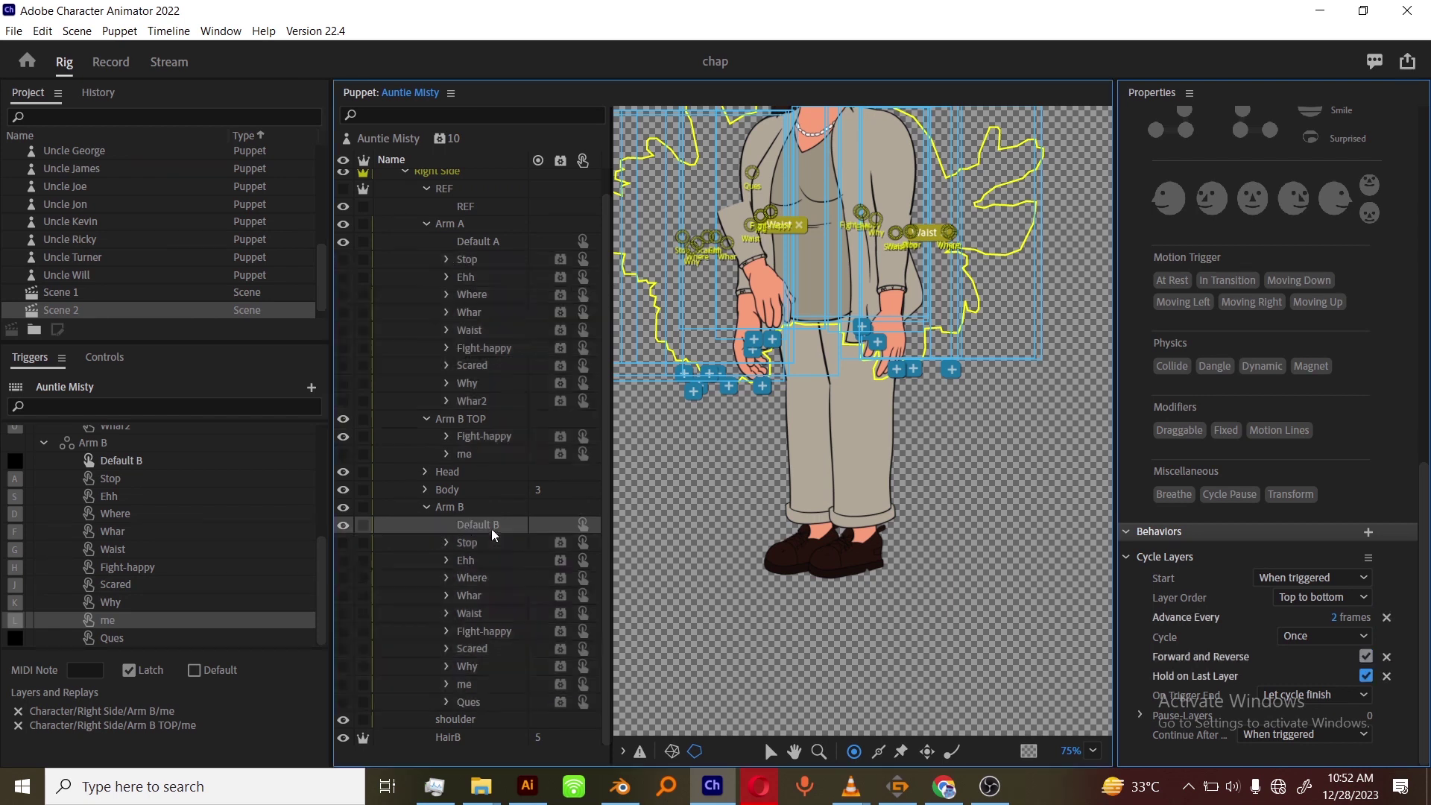
left_click(489, 244, "ctrl")
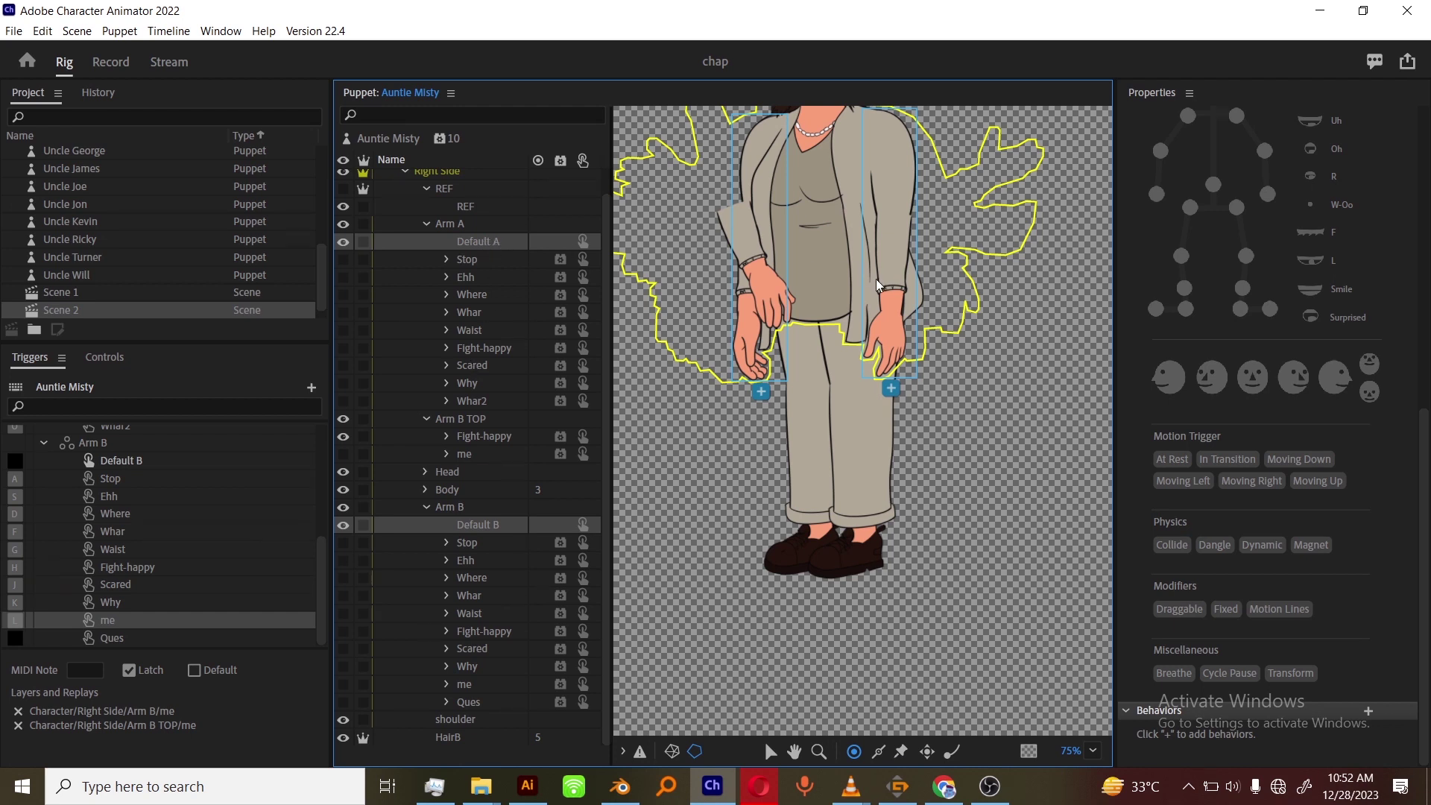
left_click_drag(969, 266, 889, 286)
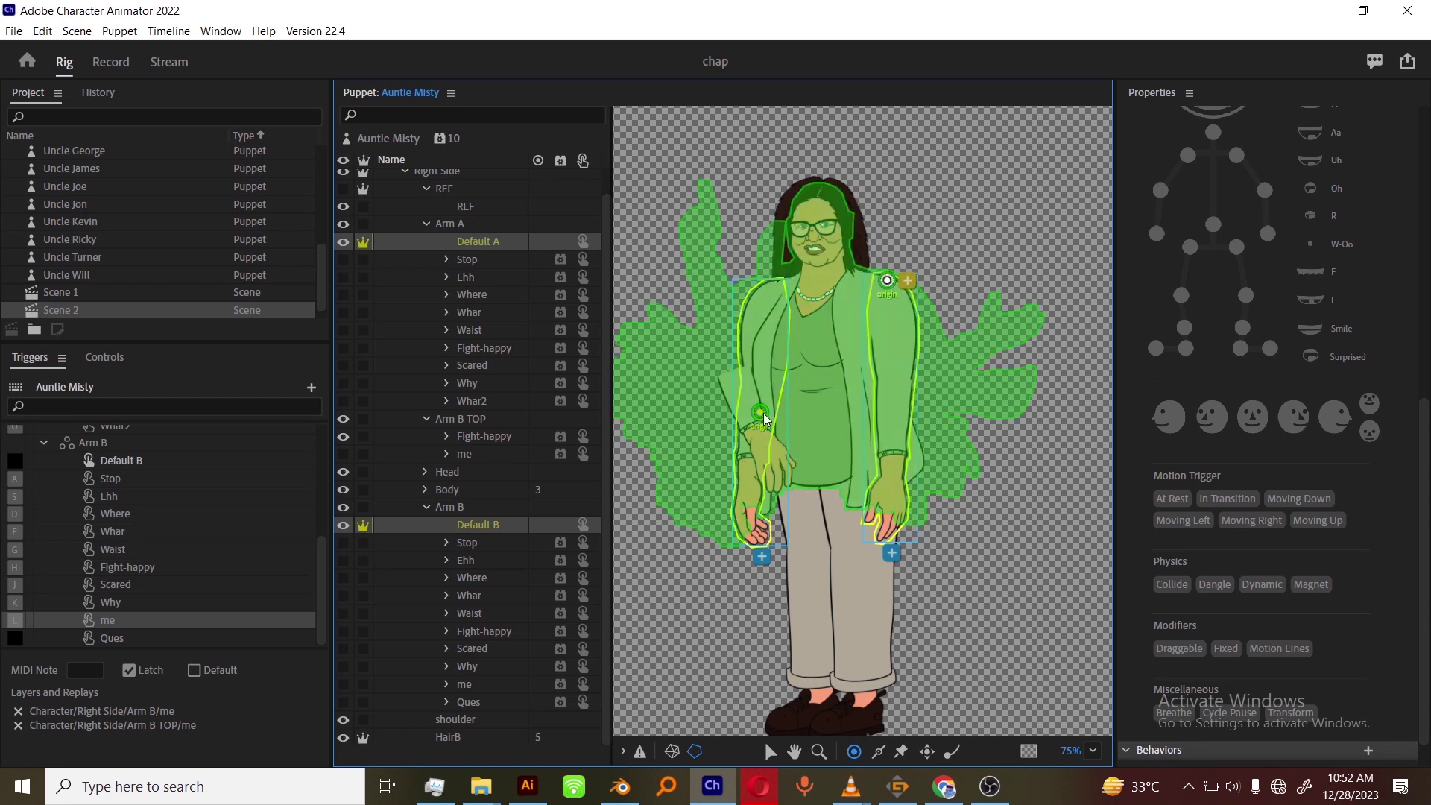
left_click_drag(762, 415, 770, 293)
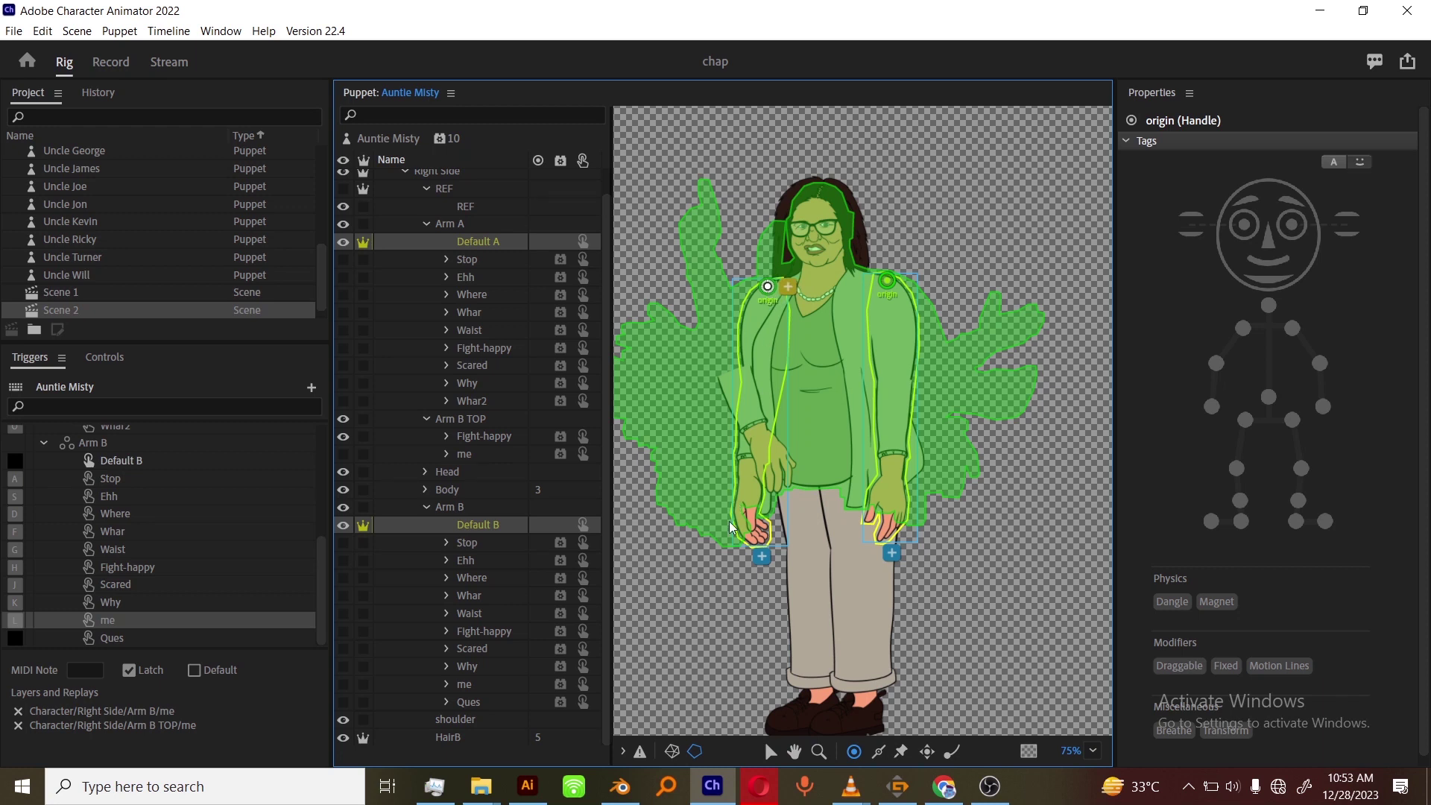
Add one stick along the upper arm and one along the forearm of both Default A and Default B.
left_click(881, 753)
left_click(490, 246)
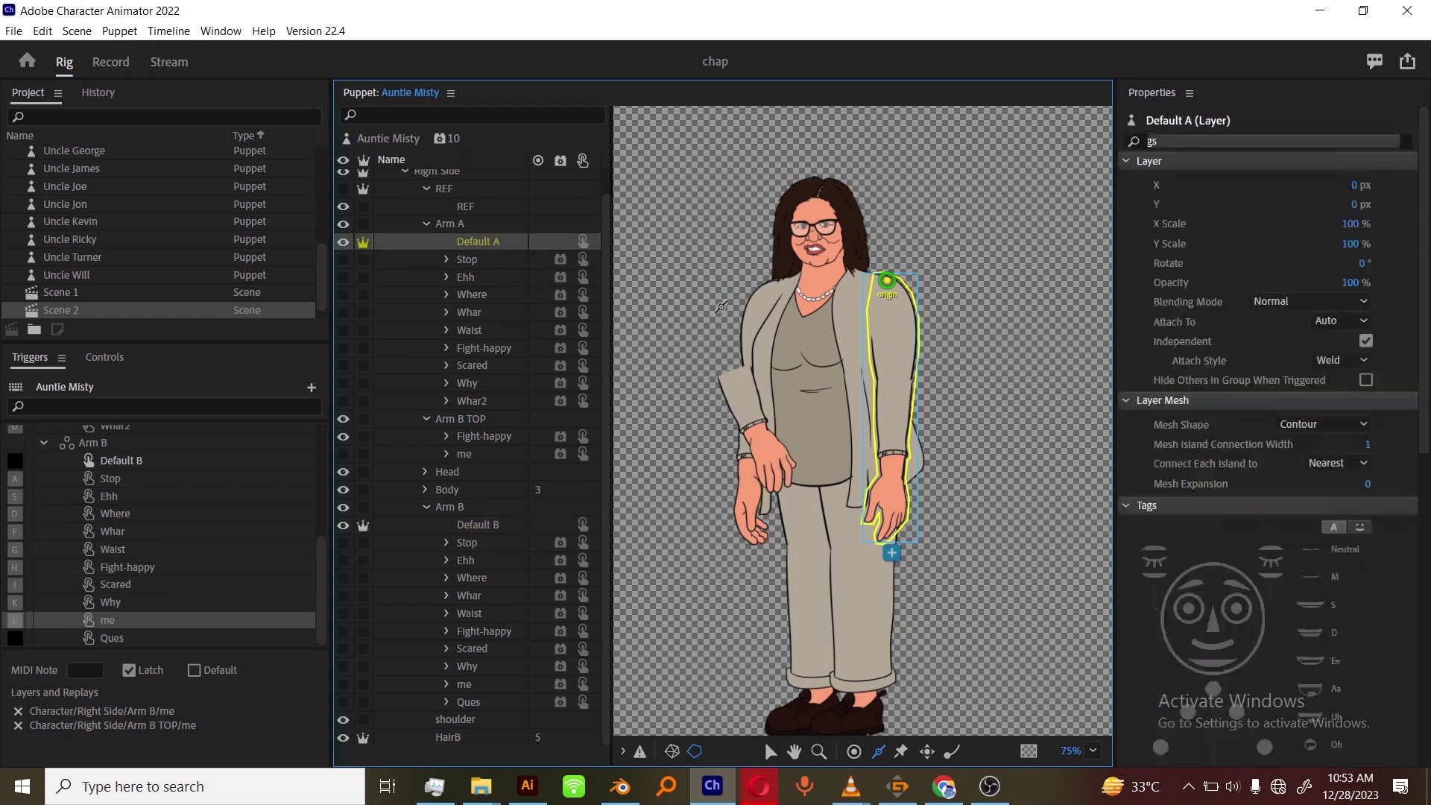
mouse_move(892, 292)
left_mouse_down()
mouse_move(891, 505)
mouse_move(870, 522)
left_mouse_up()
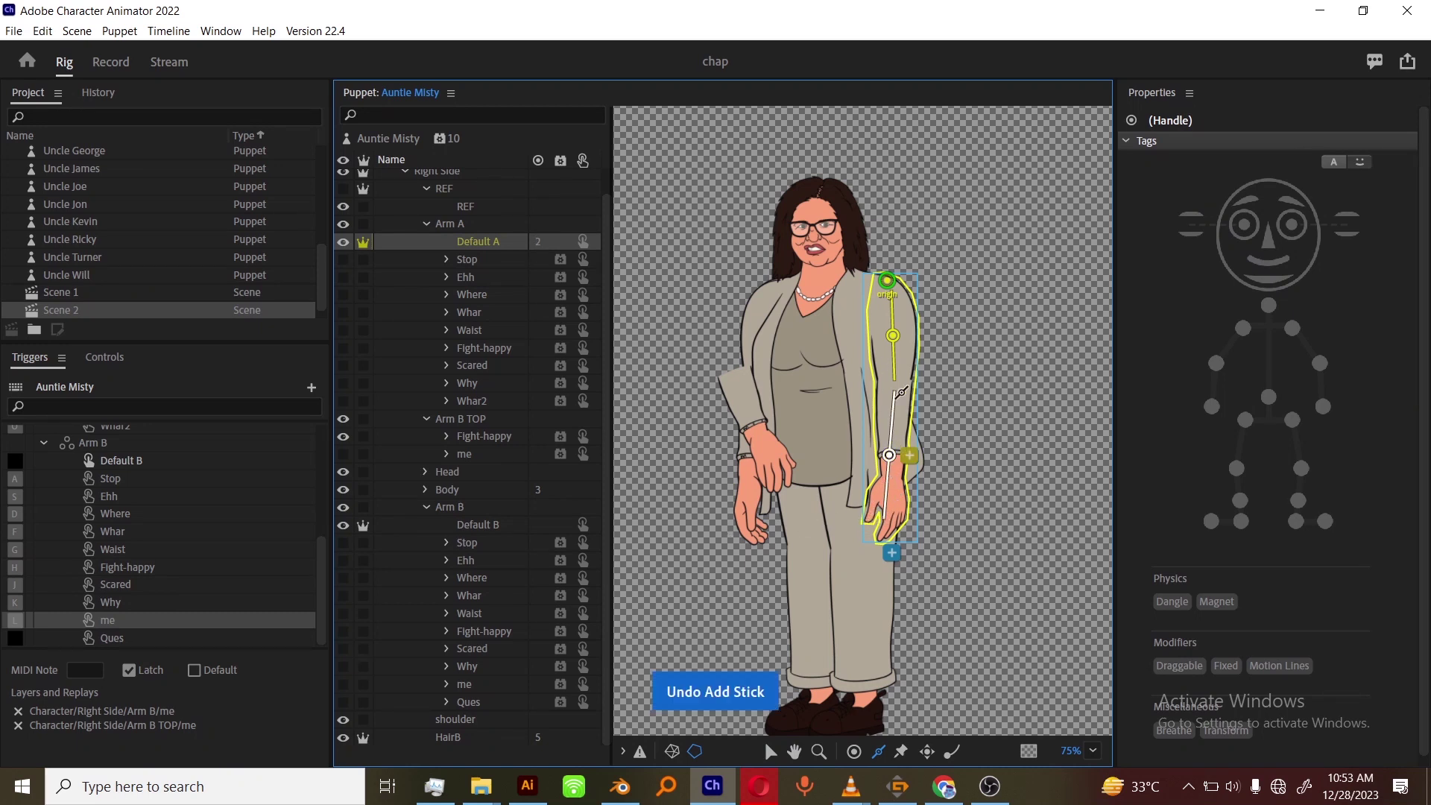
key("ctrl+z")
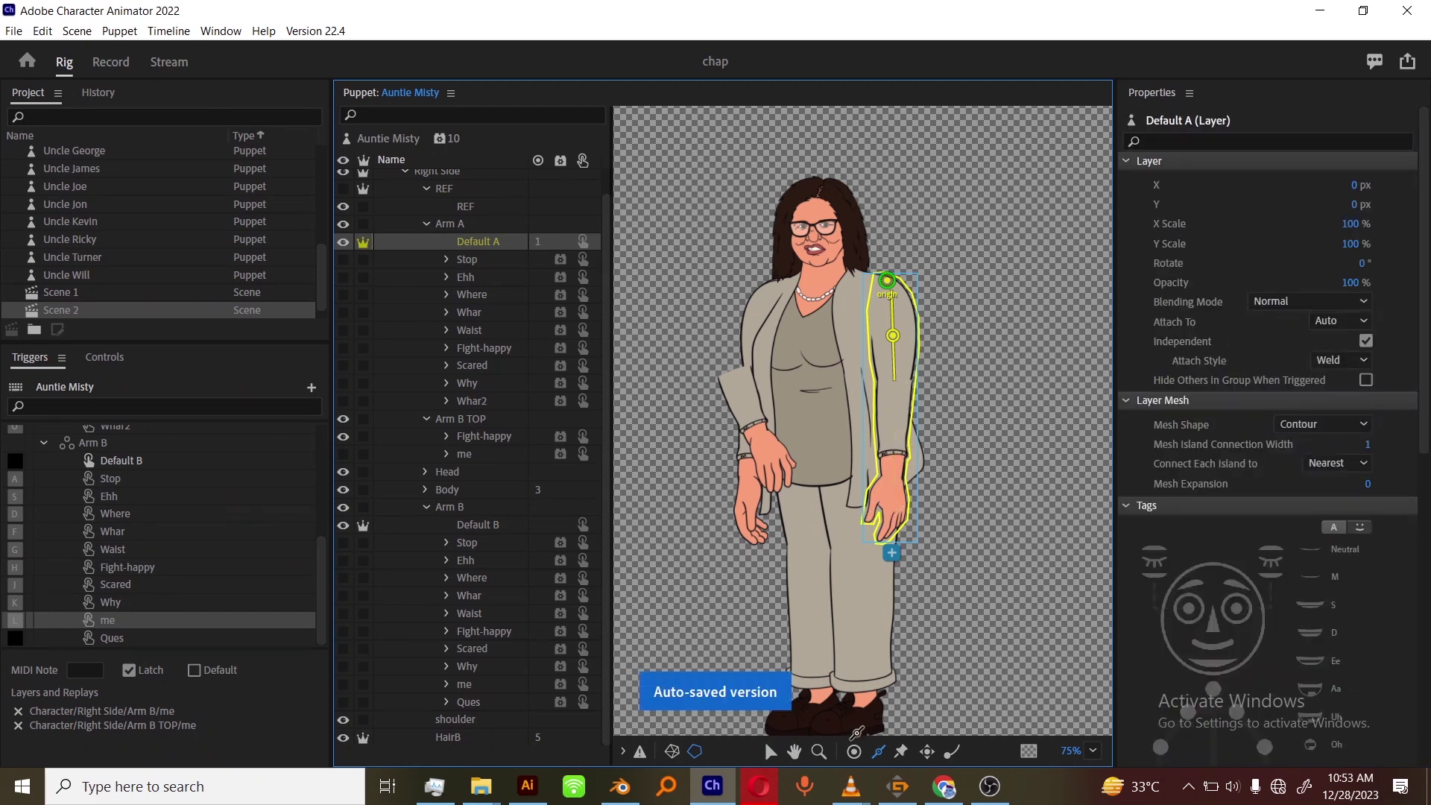
mouse_move(851, 786)
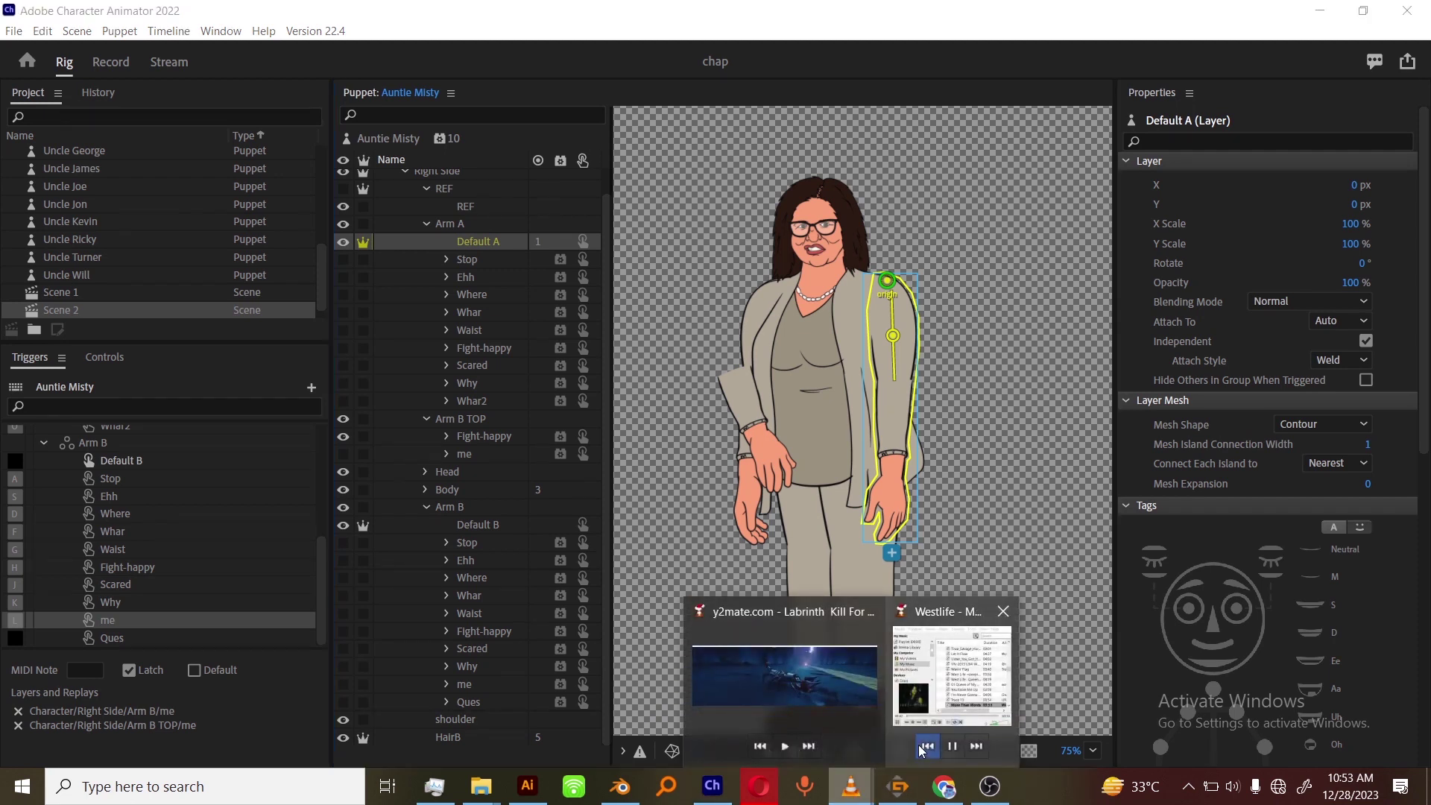
left_click(926, 746)
key("ctrl+shift+z")
left_click(493, 526)
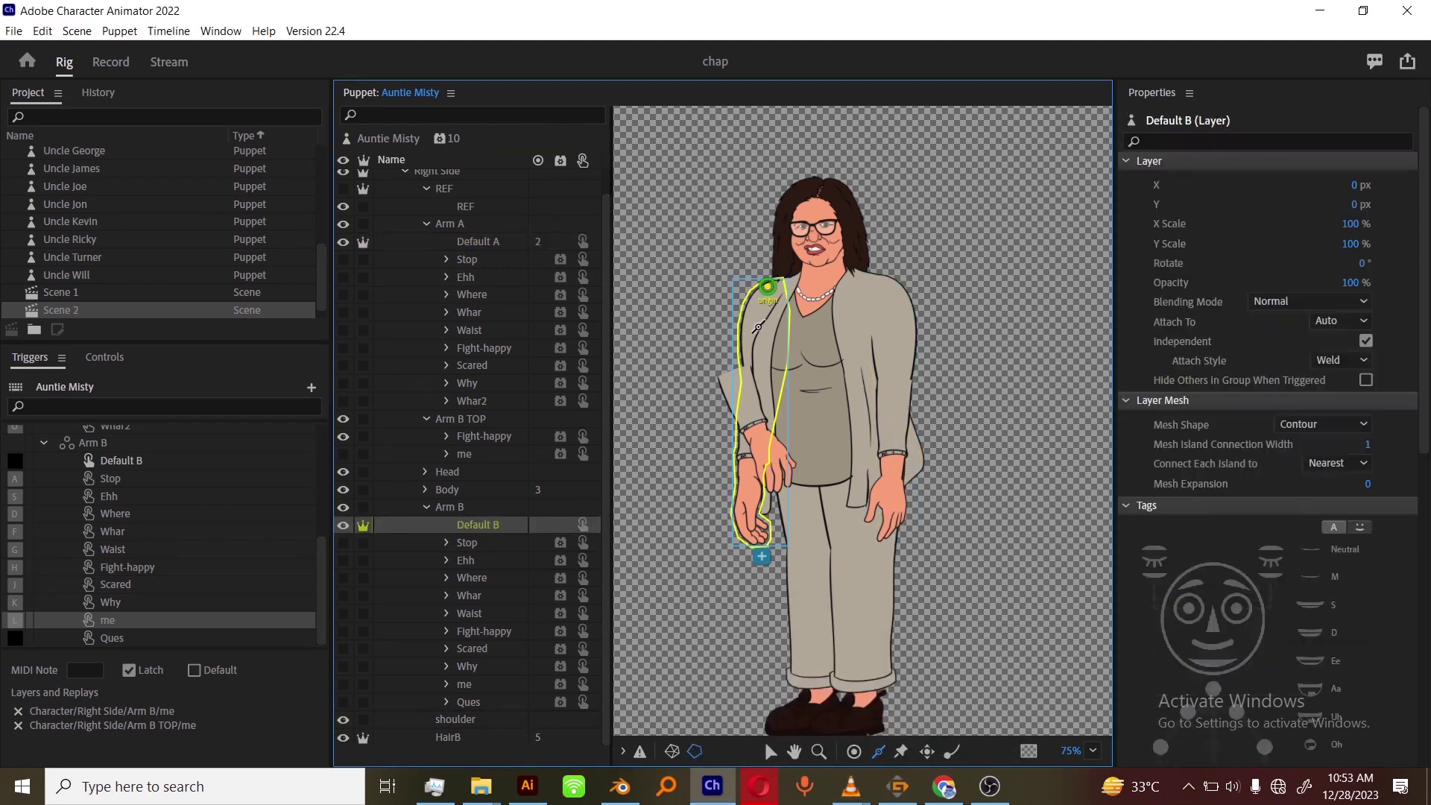
mouse_move(767, 302)
left_mouse_down()
mouse_move(758, 542)
mouse_move(751, 531)
left_mouse_up()
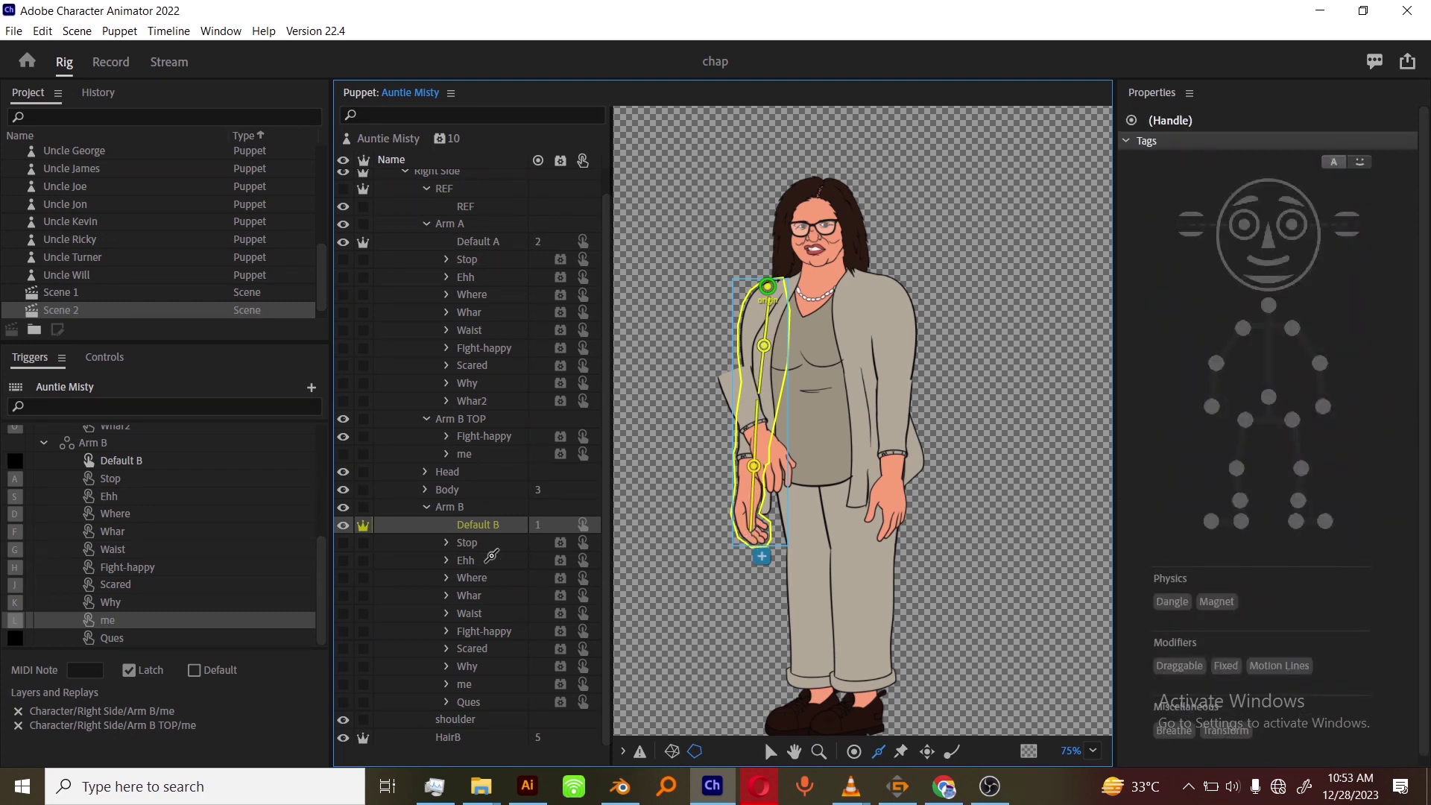
Add handles to the Default B arm tagged Right Elbow, Right Wrist at the hand and Right Shoulder.
left_click(854, 751)
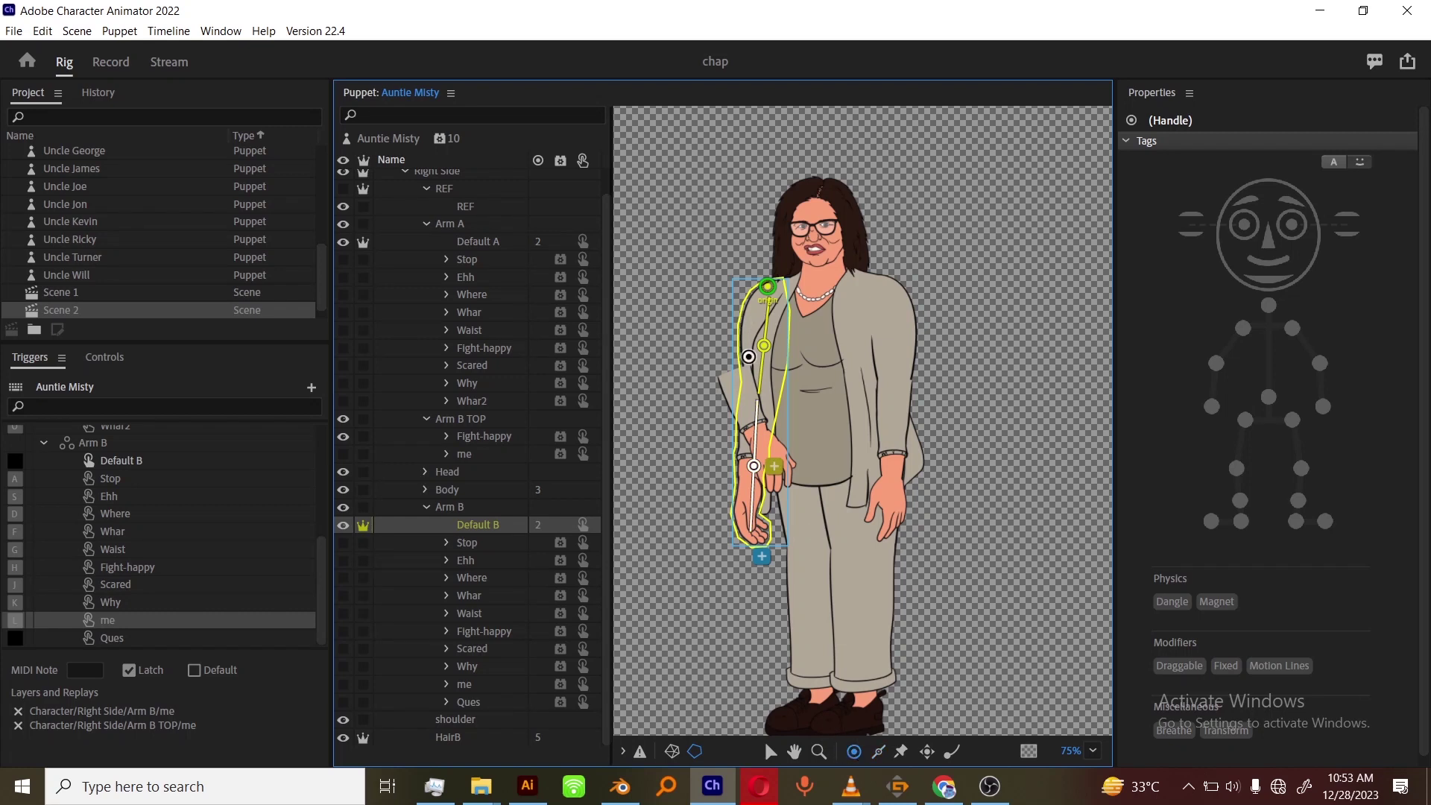
left_click(1217, 361)
left_click(751, 532)
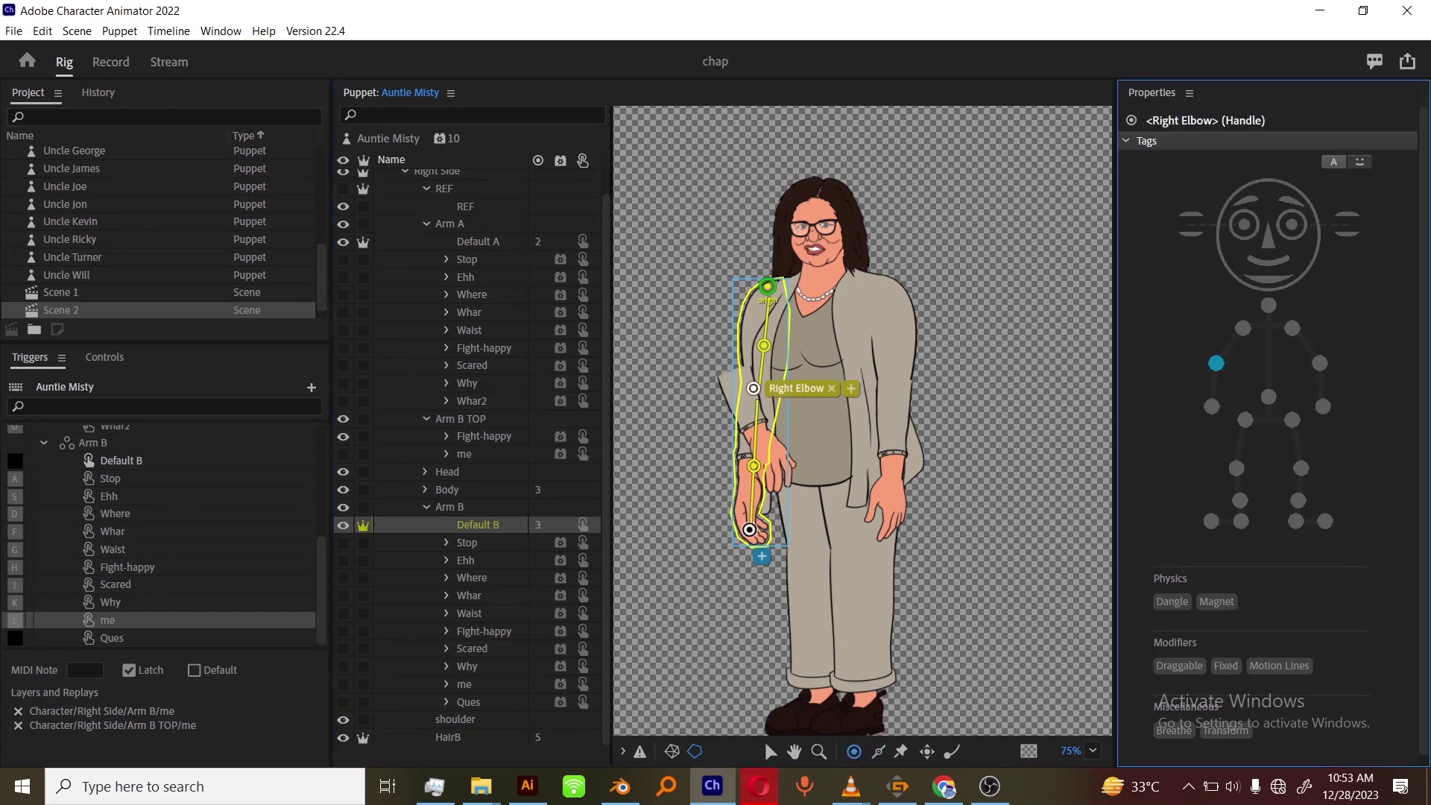
left_click(1213, 412)
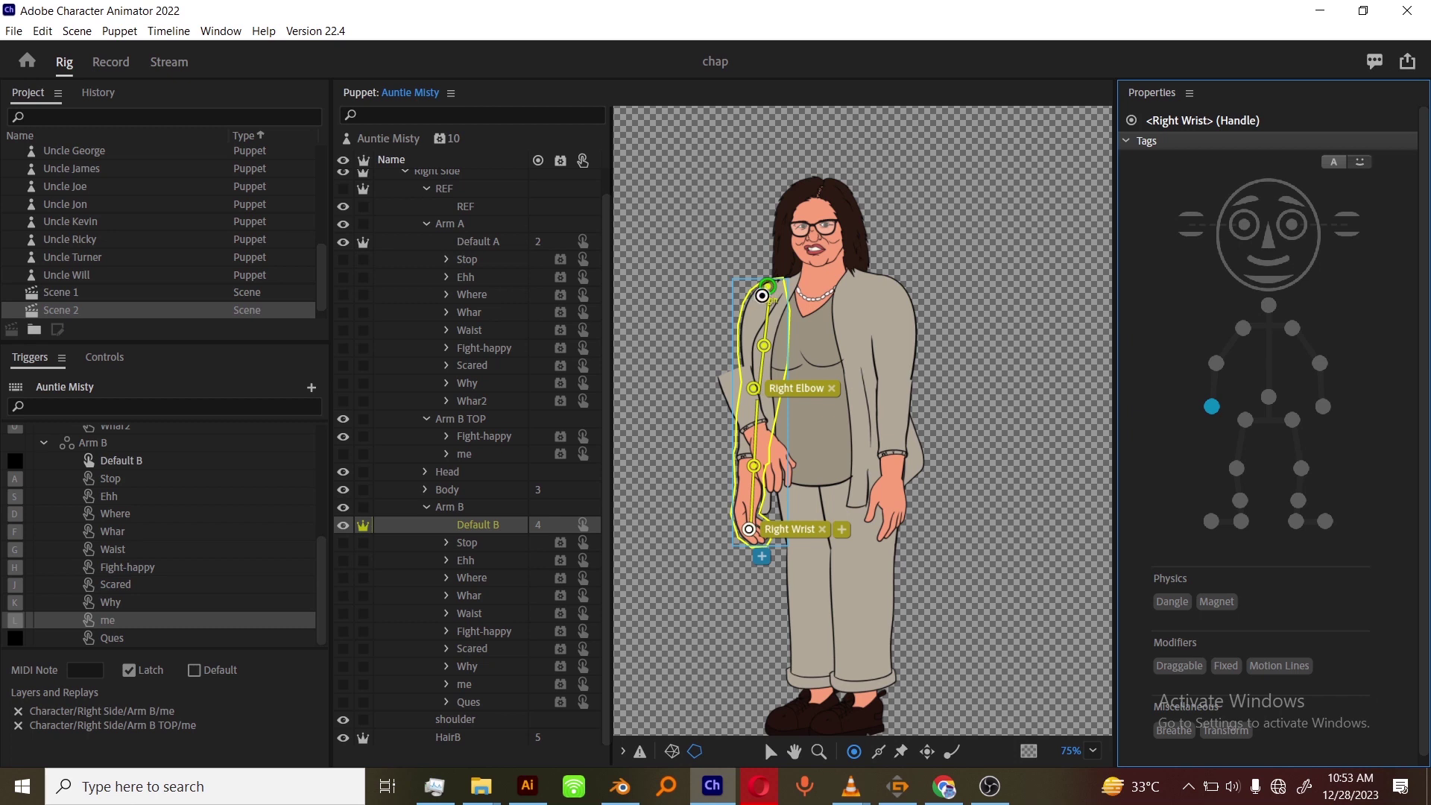
left_click(763, 295)
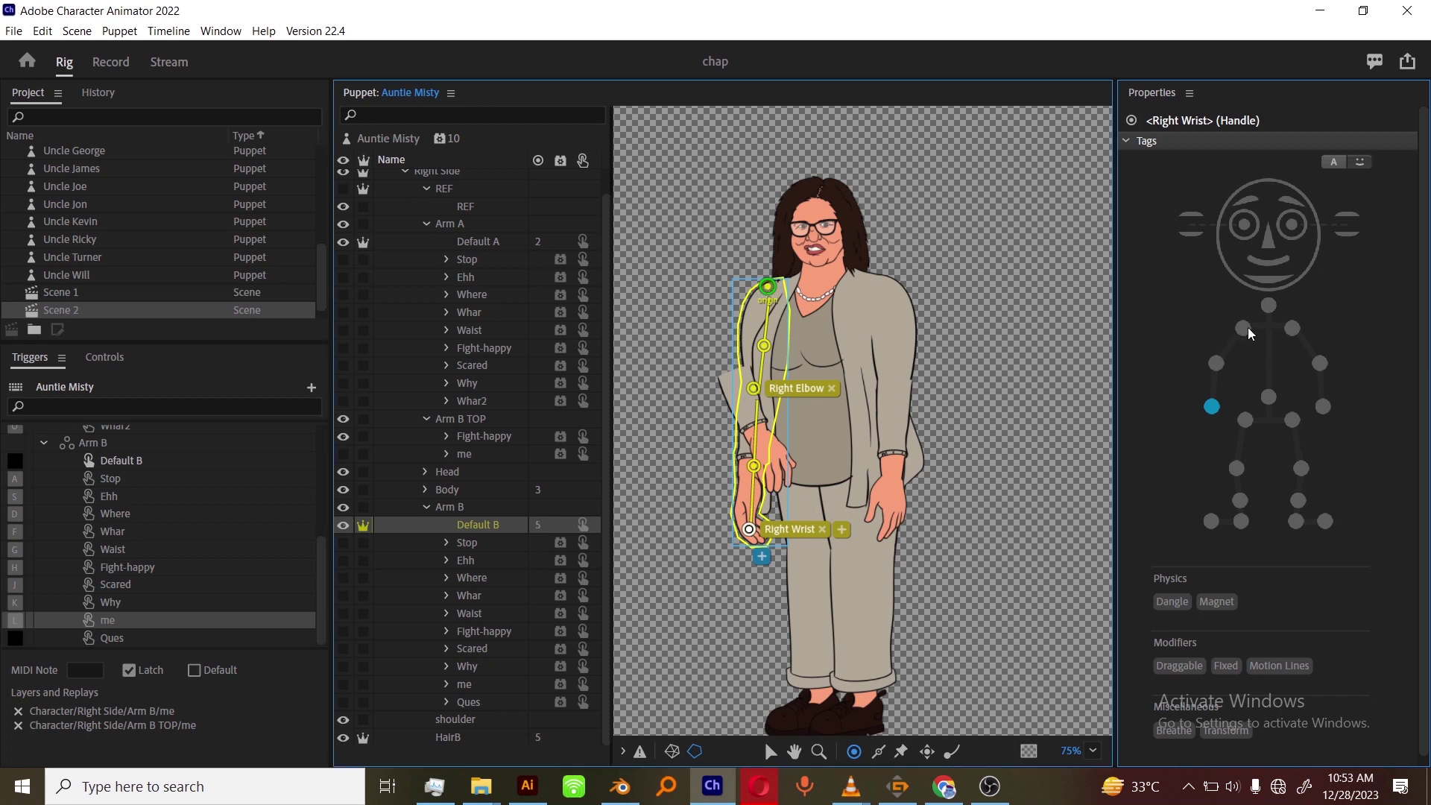
Pin the tops of the Default B and Default A arms at the shoulders with Fixed handles.
left_click(897, 751)
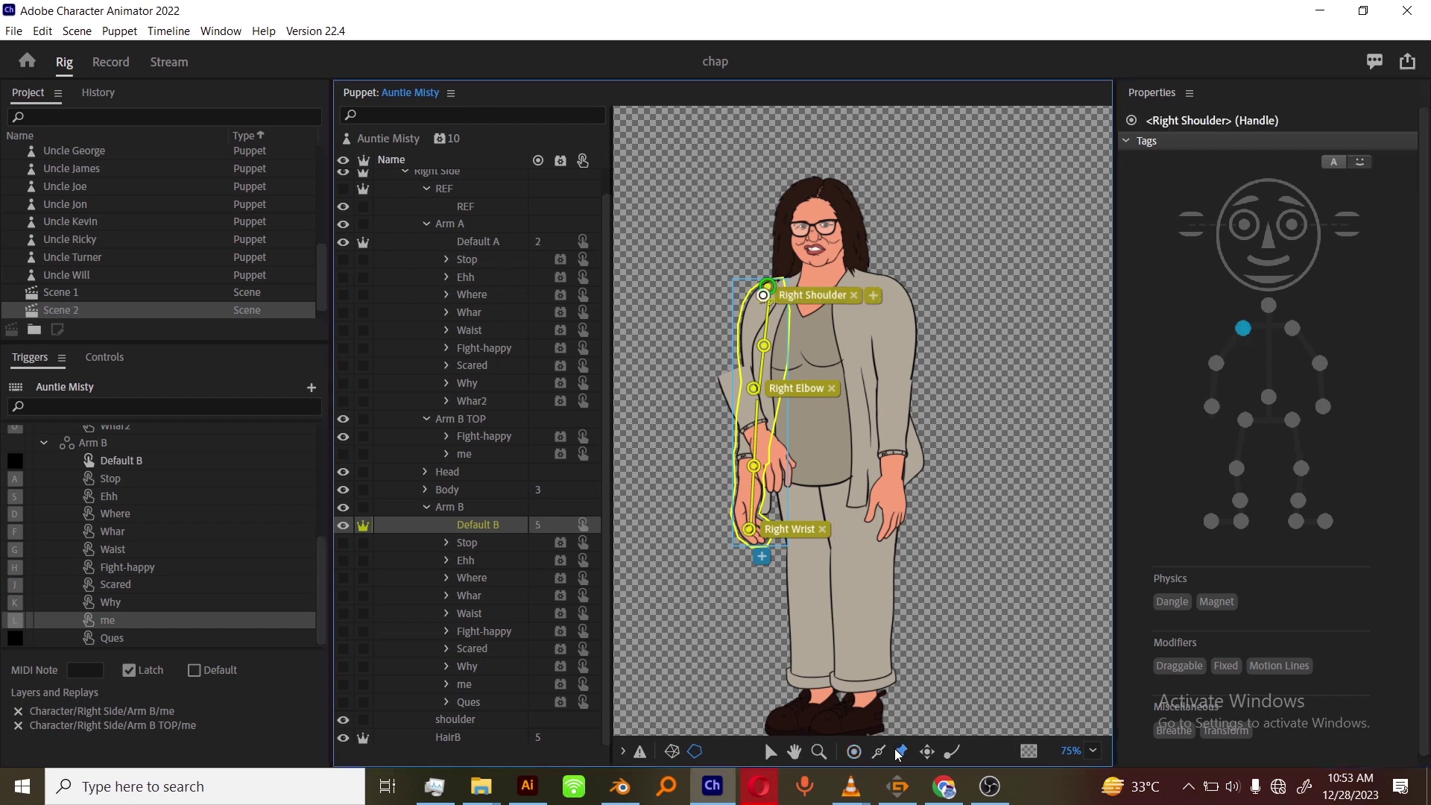
left_click(780, 280)
left_click(479, 242)
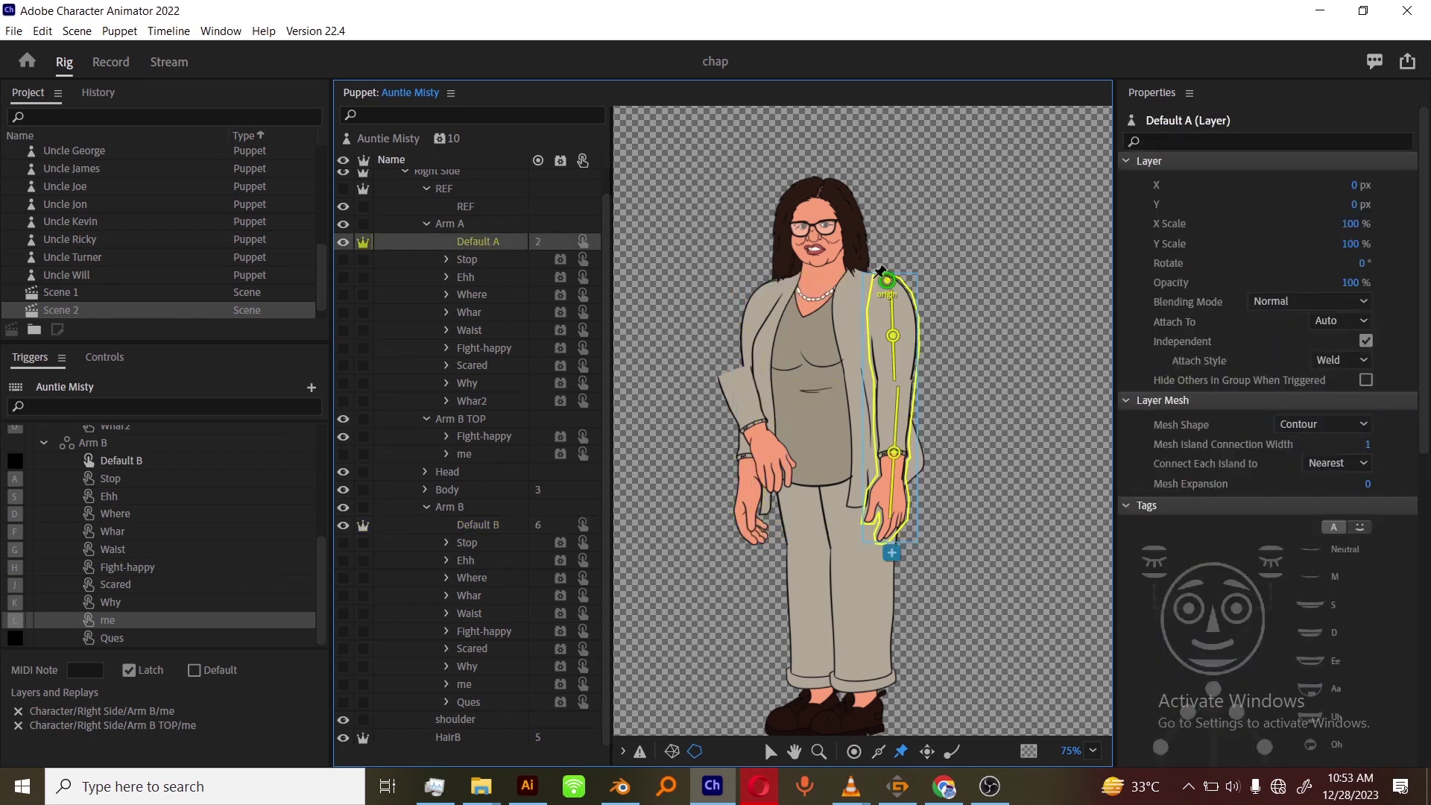
left_click(876, 278)
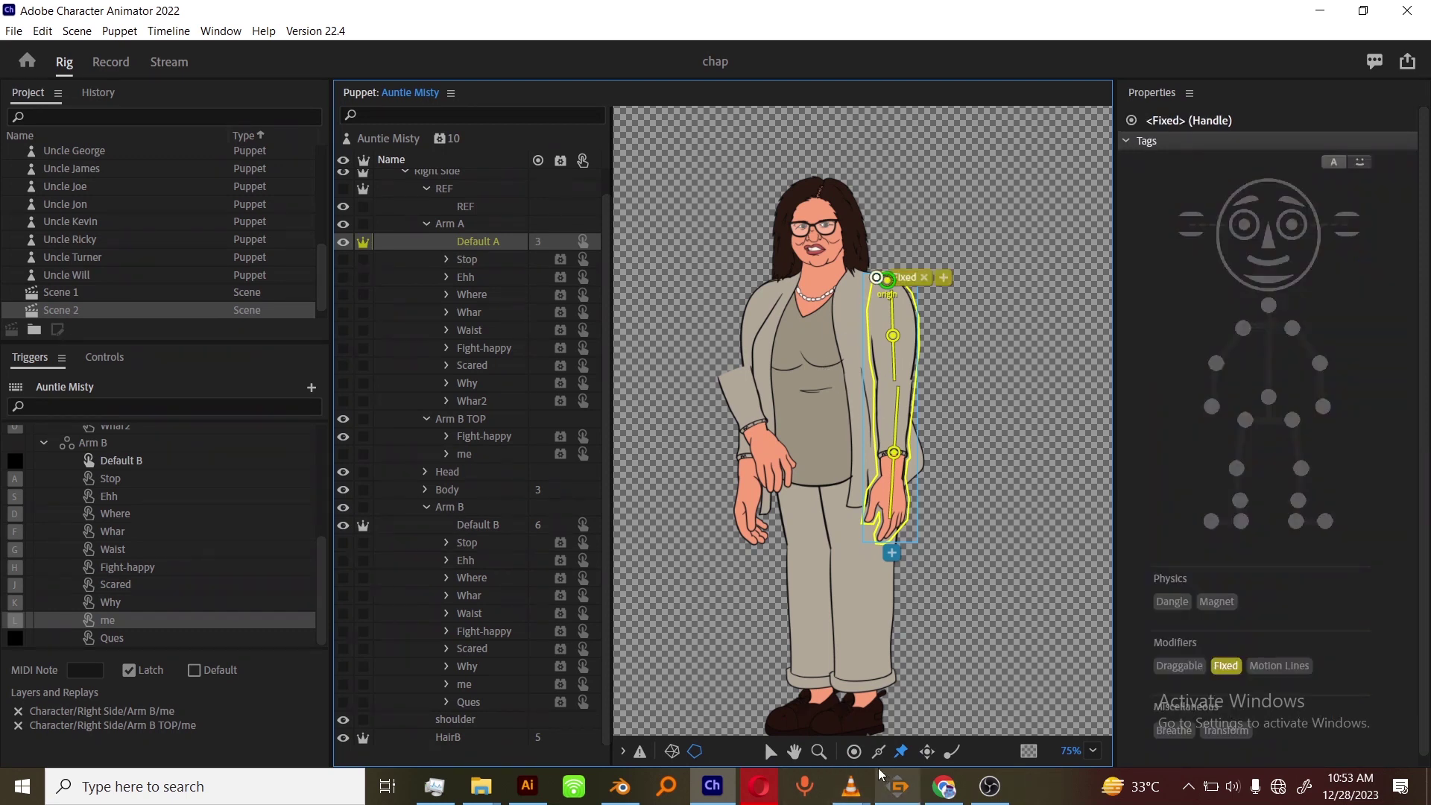
Add handles to the Default A arm tagged Left Shoulder, Left Elbow and Left Wrist at the hand.
left_click(902, 291)
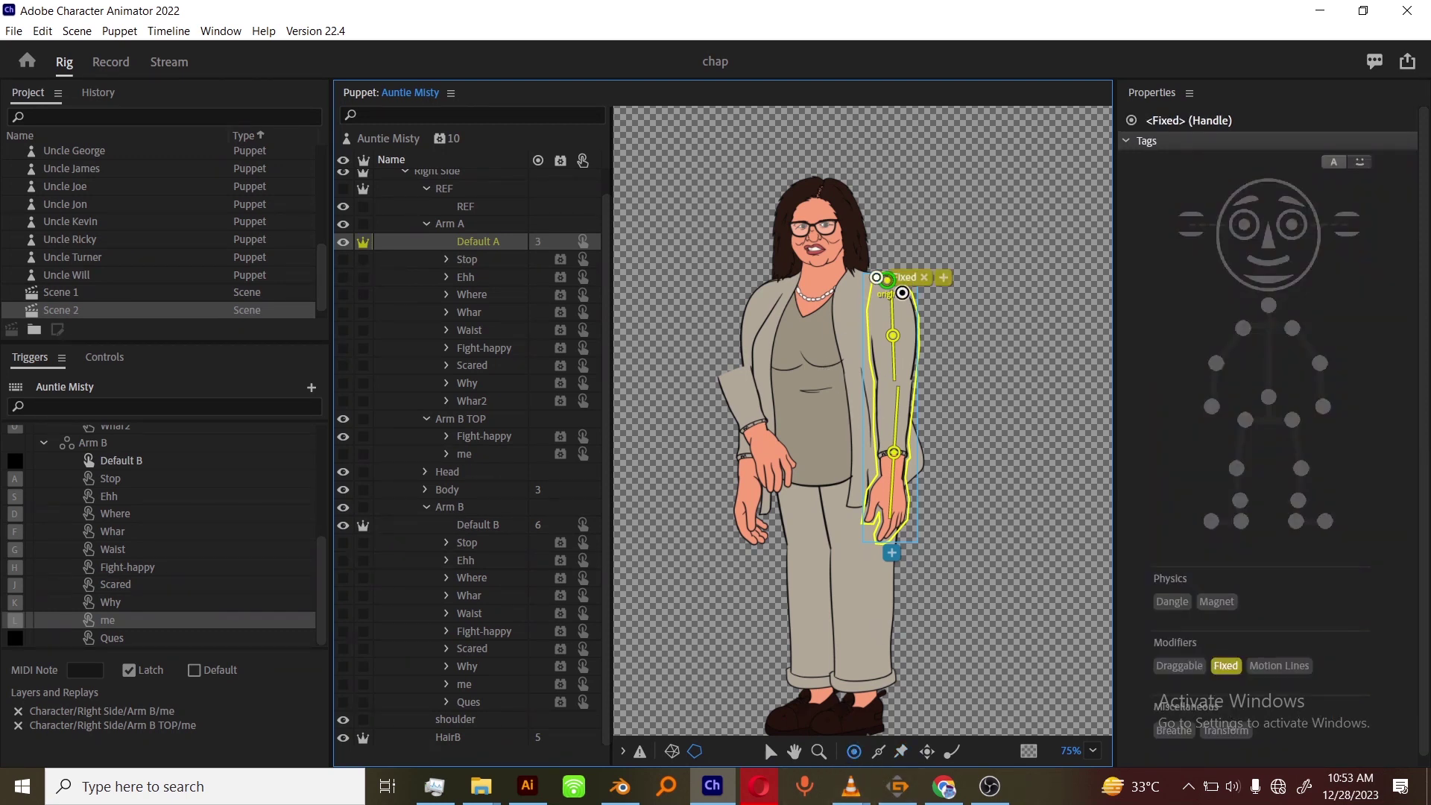
left_click(1294, 330)
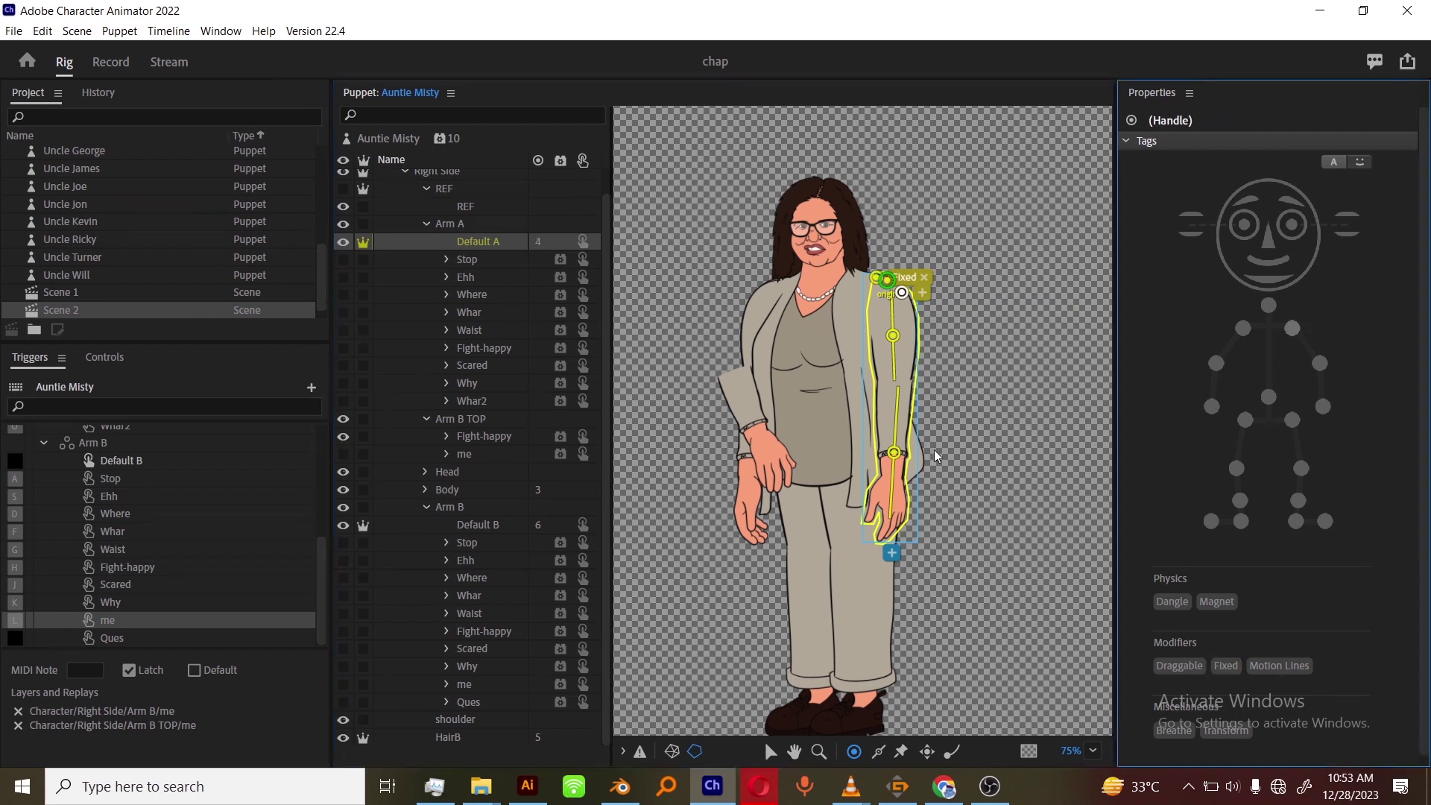
left_click(1292, 327)
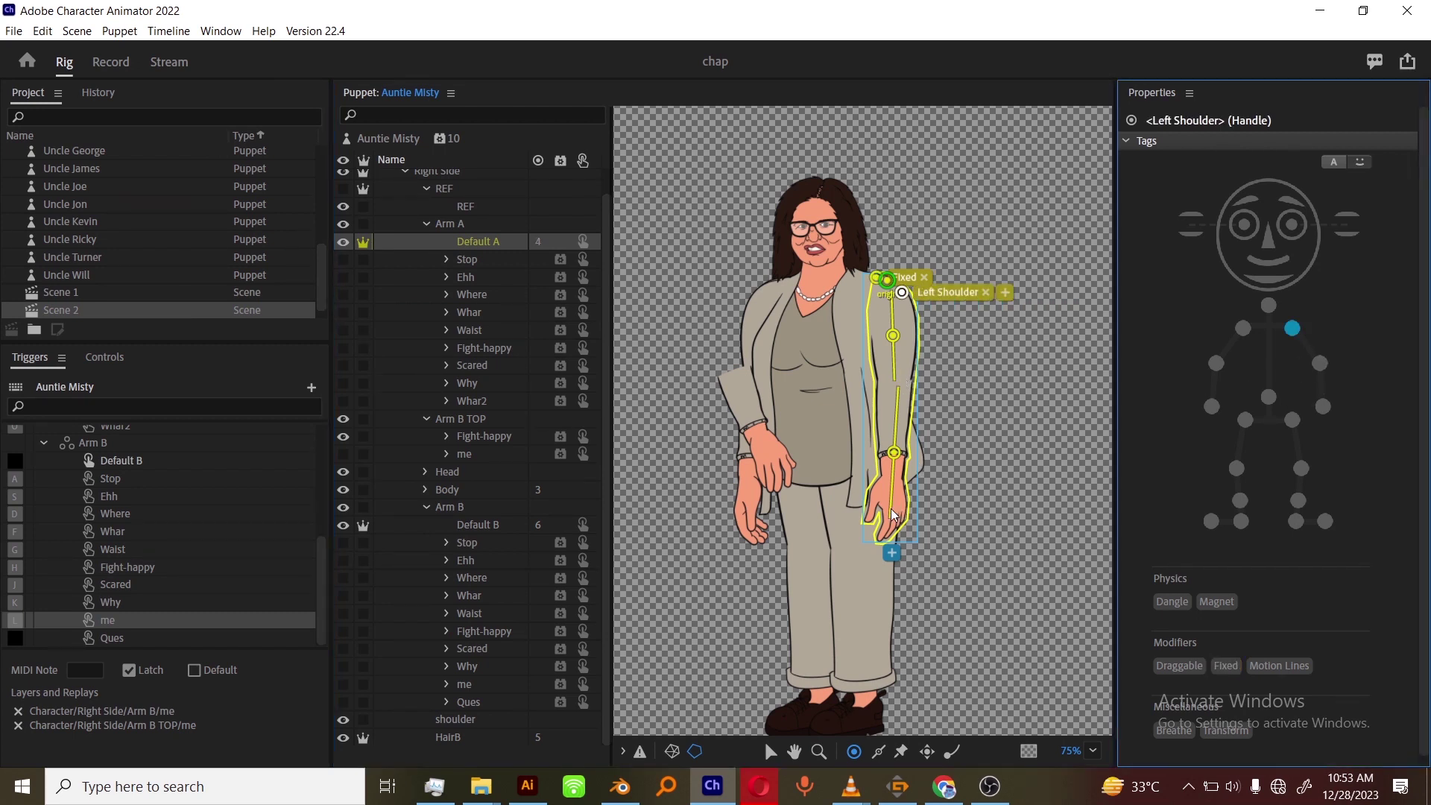
left_click(898, 382)
left_click(1319, 363)
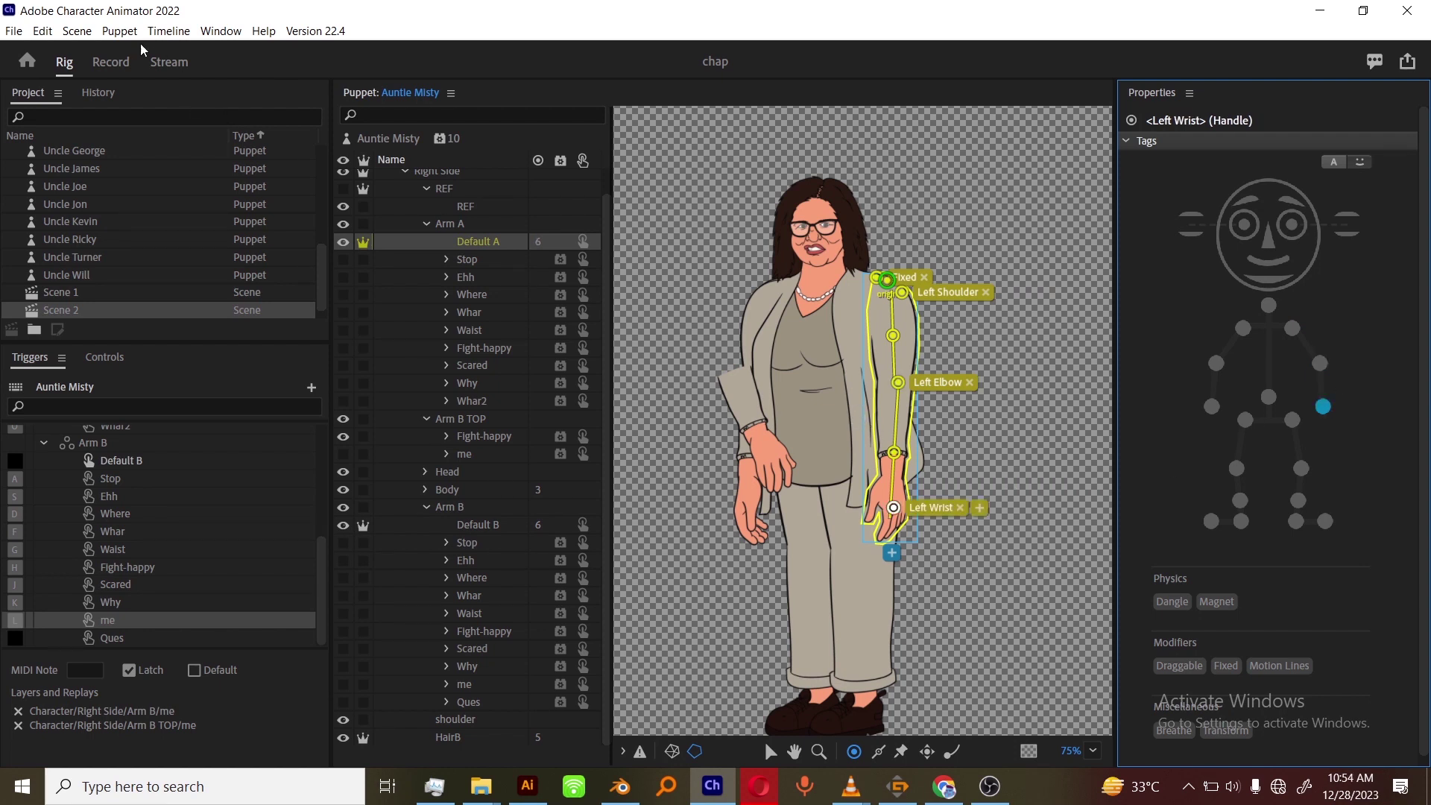
Preview the newly tagged Auntie Misty puppet in Scene 2 with the scene view enlarged.
left_click(110, 61)
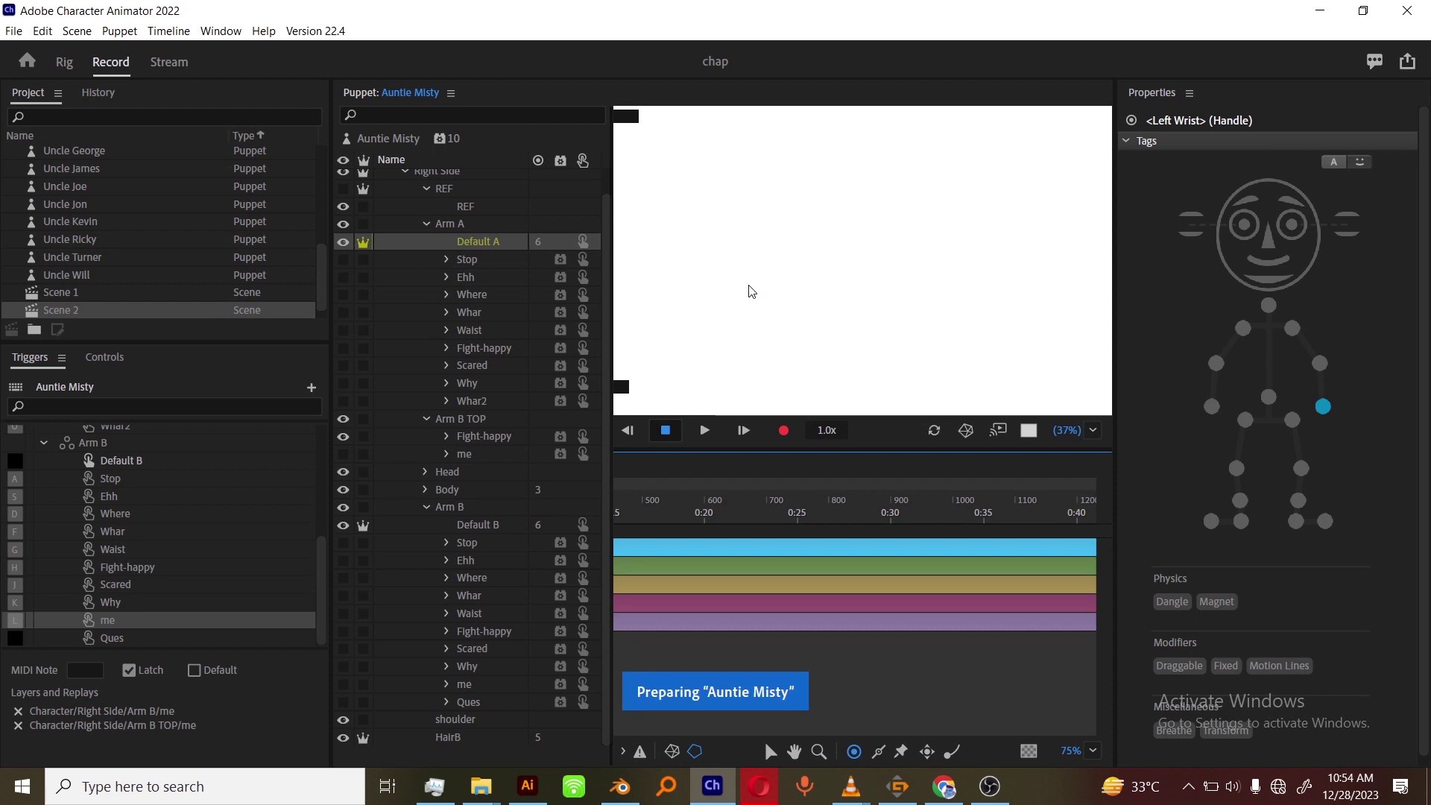
key("grave")
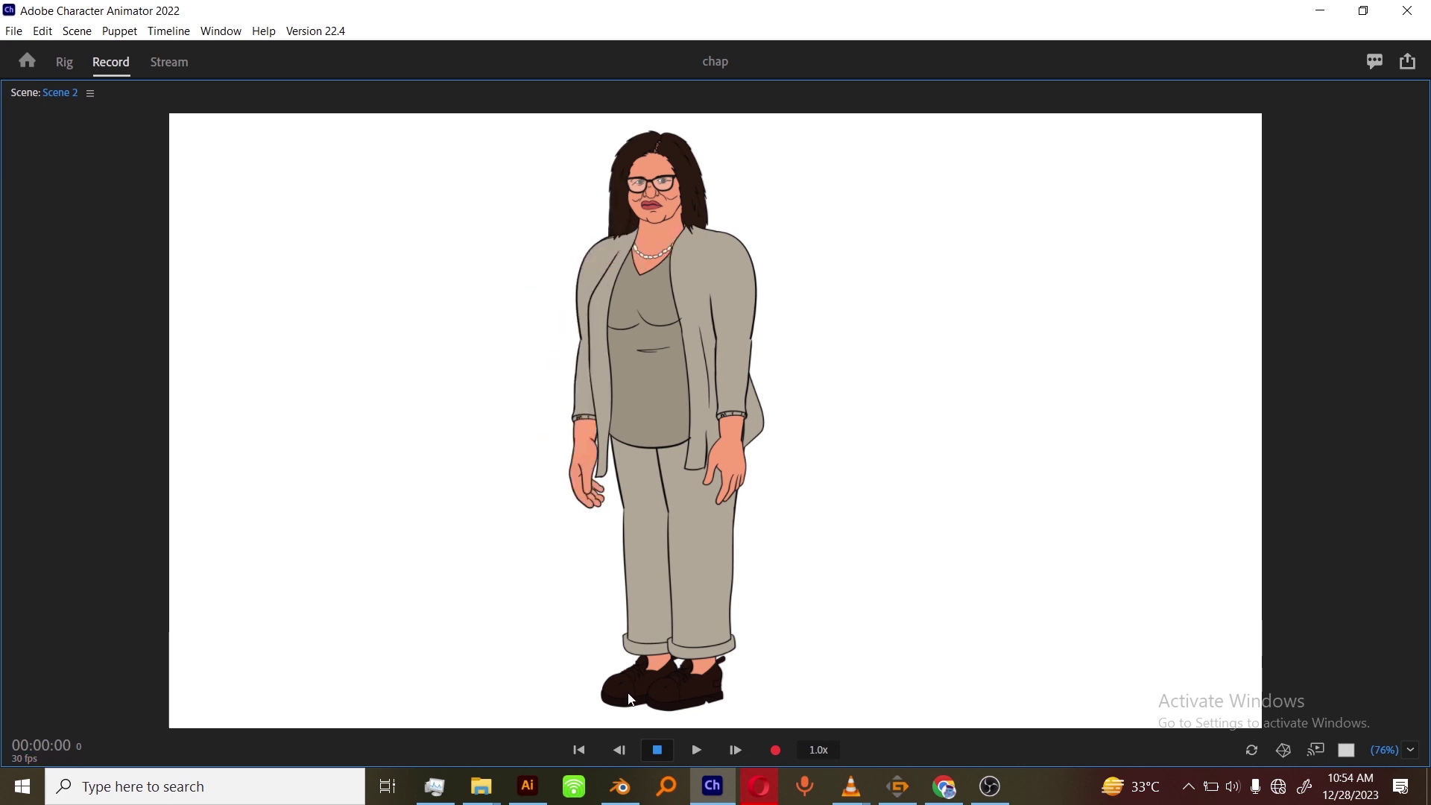
Switch to Illustrator and inspect the Ques and me poses of Arm B and the shoulder layer by toggling their visibility.
left_click(527, 786)
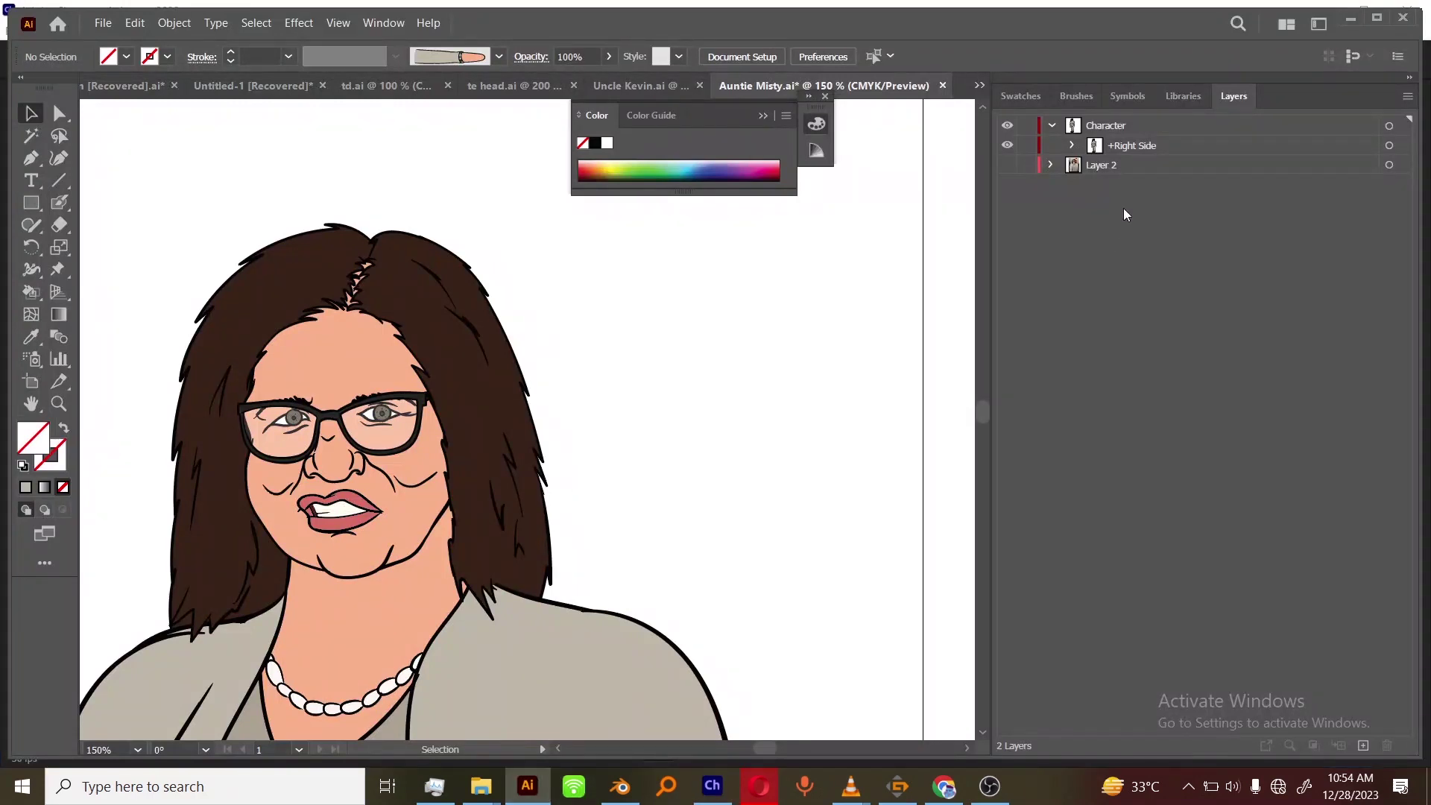
left_click(1074, 146)
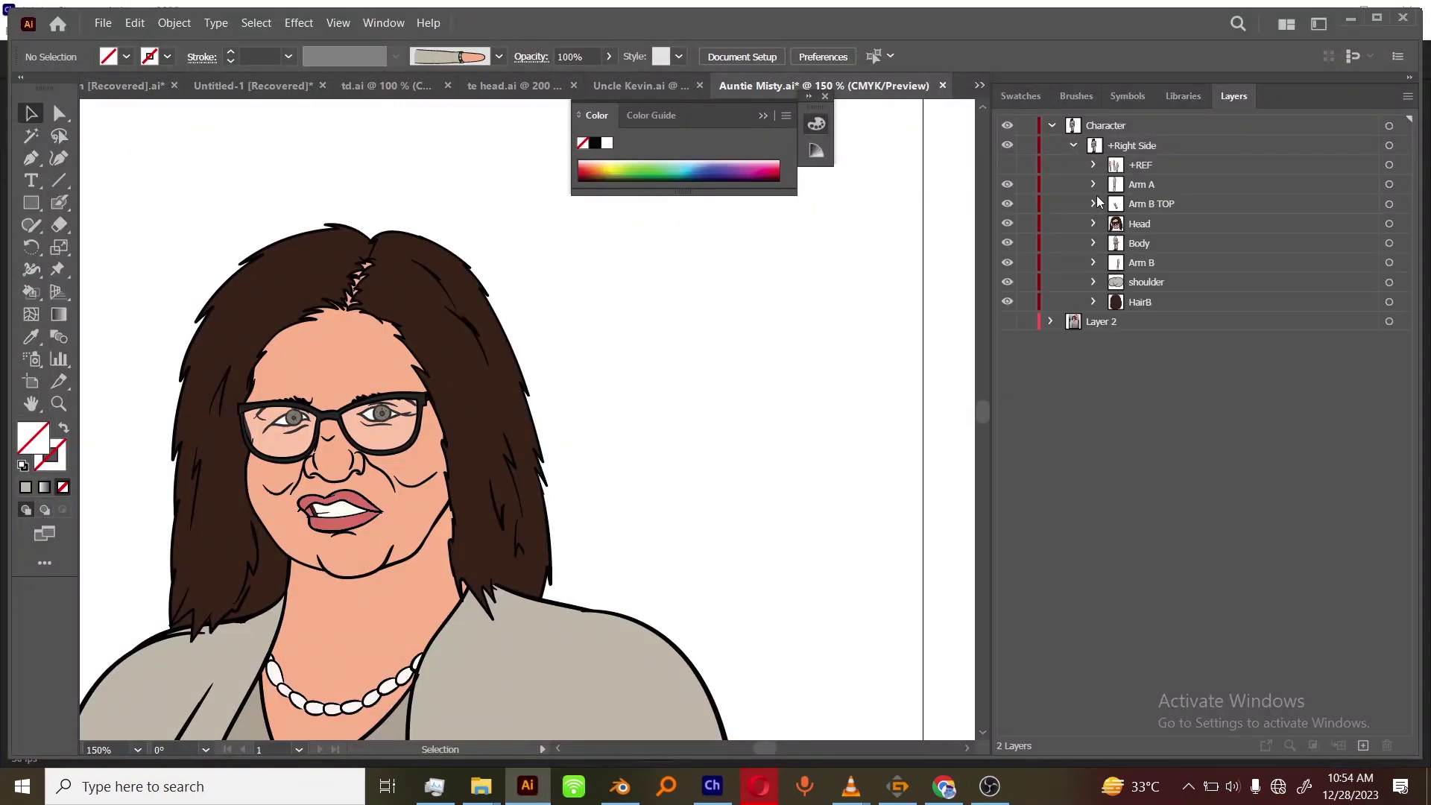
left_click(1093, 262)
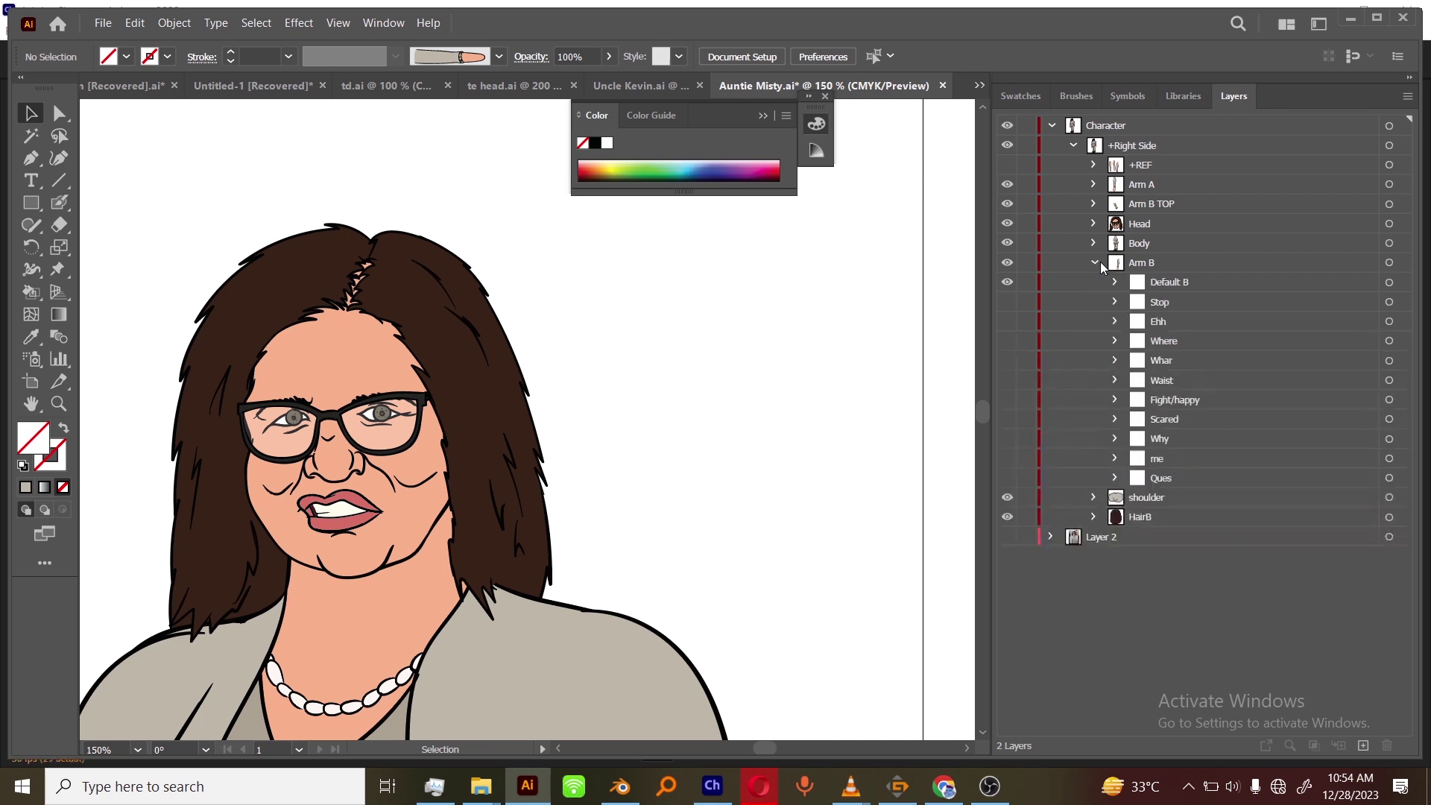
left_click(1007, 477)
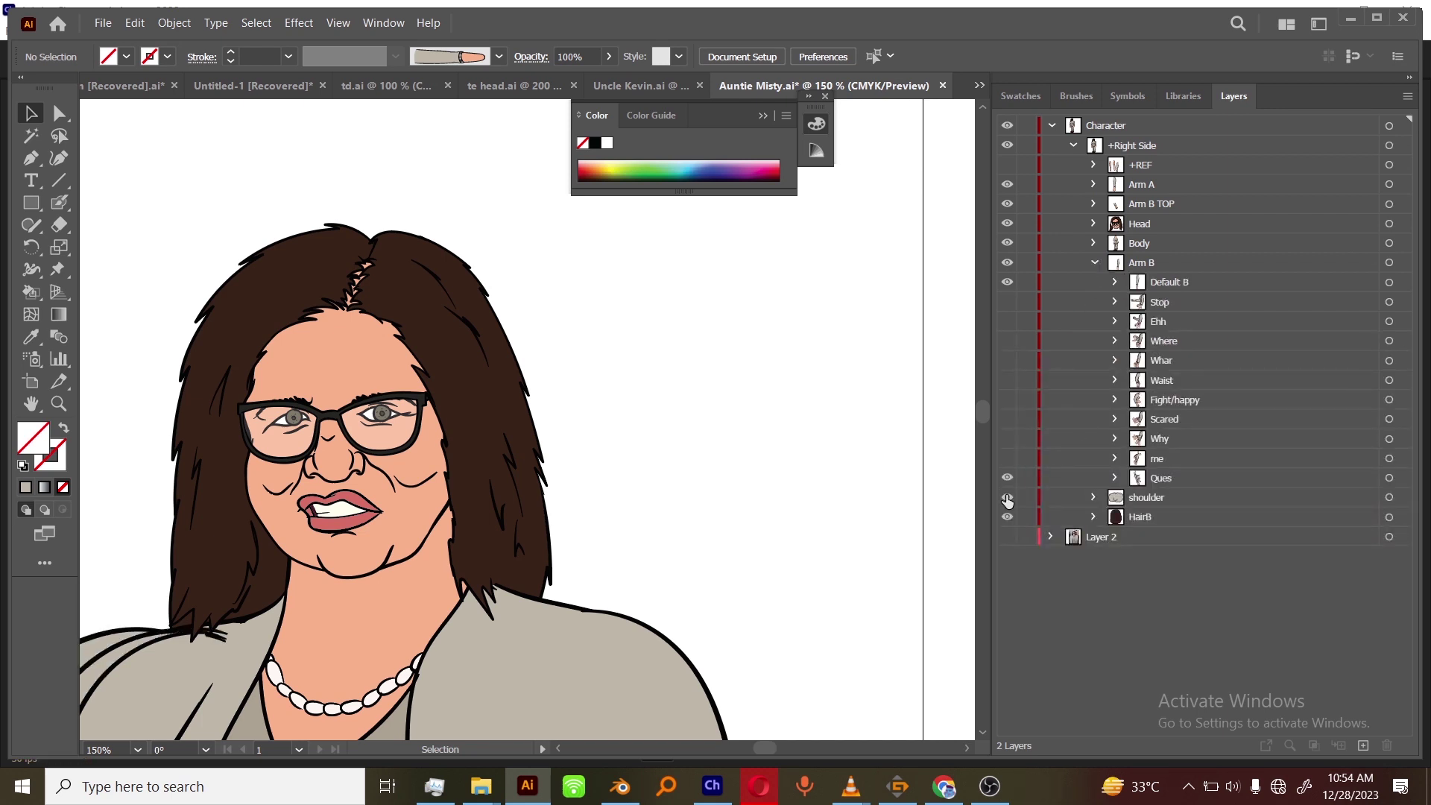
left_click(1007, 497)
key("z")
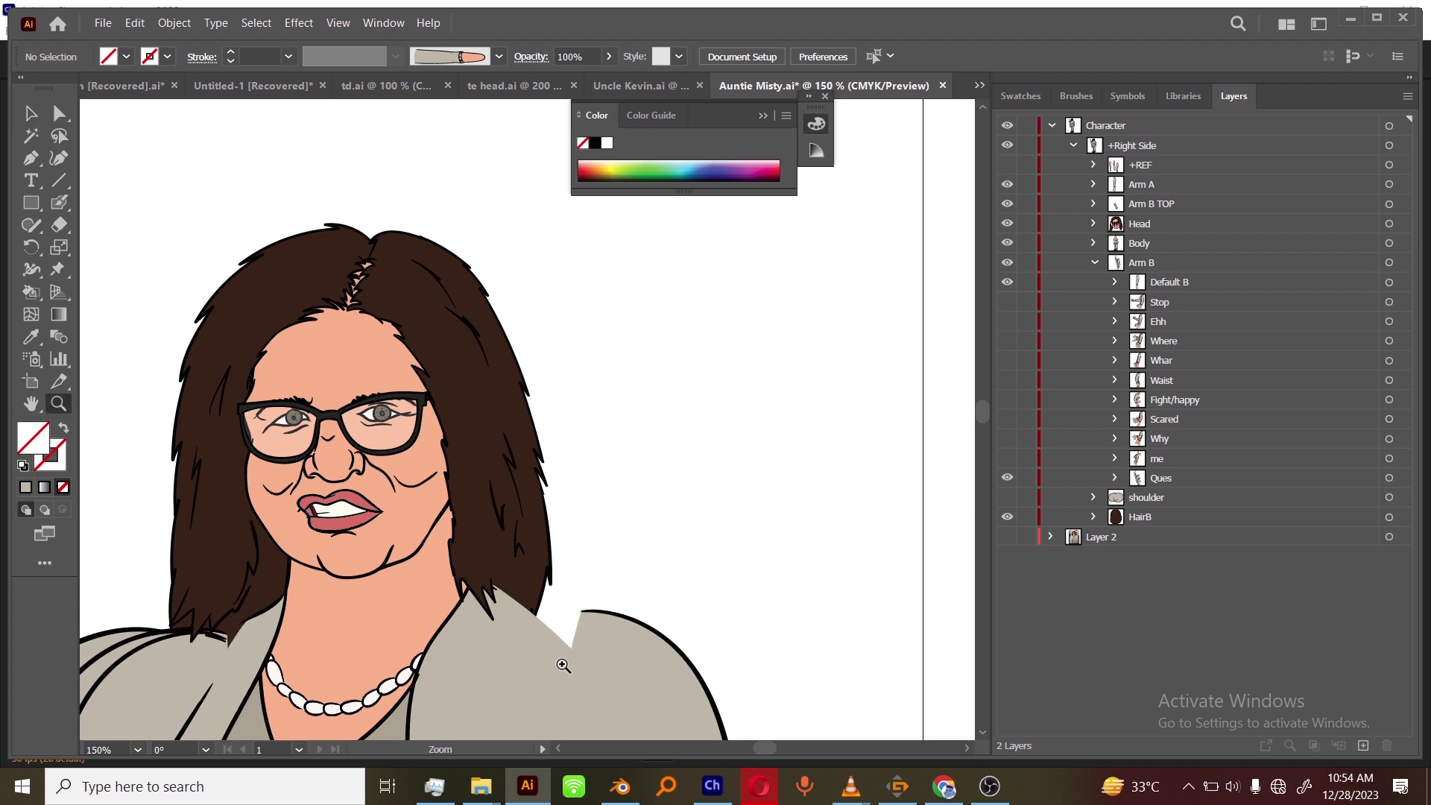
left_click(562, 666, "alt")
left_click(560, 667, "alt")
left_click_drag(567, 509, 573, 515)
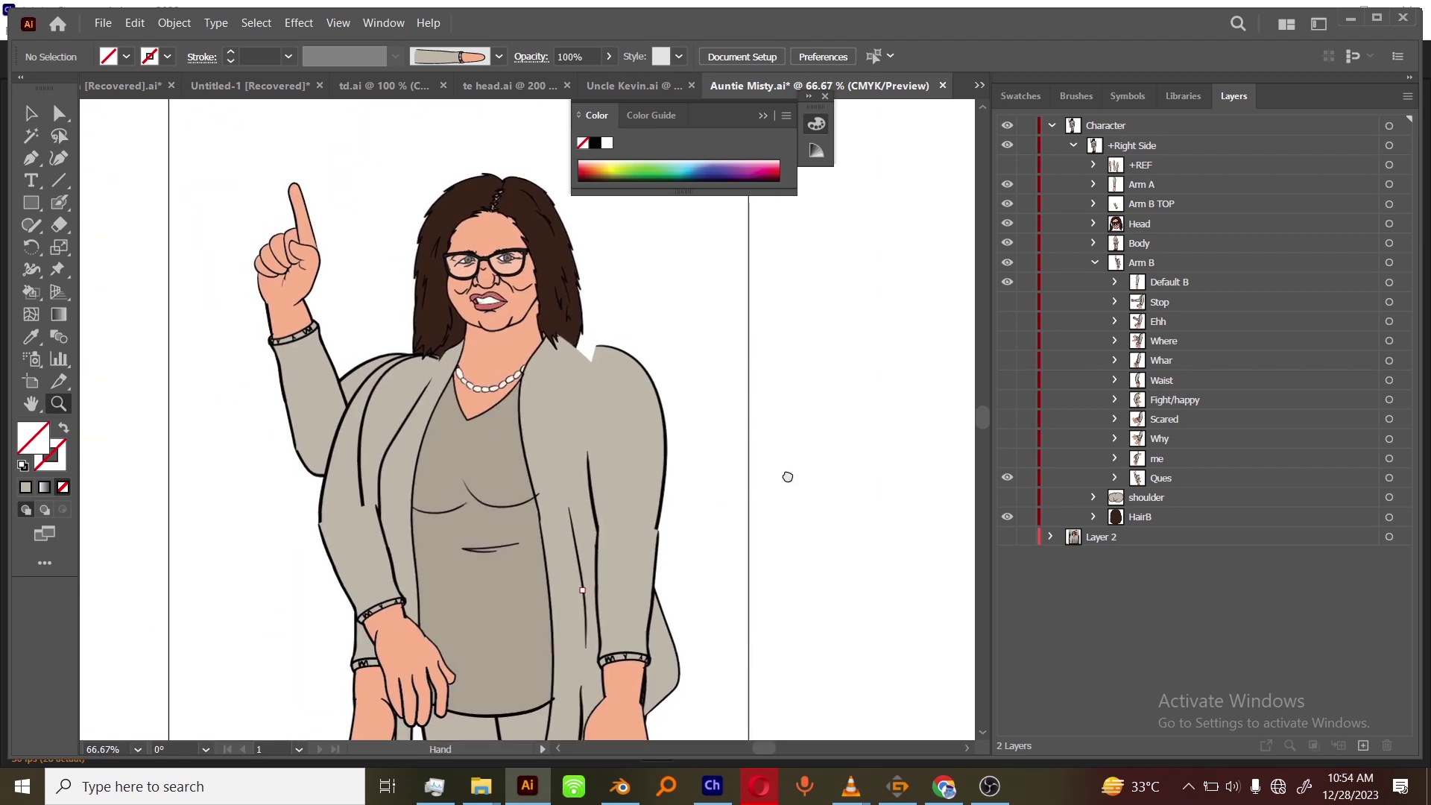
left_click(1007, 497)
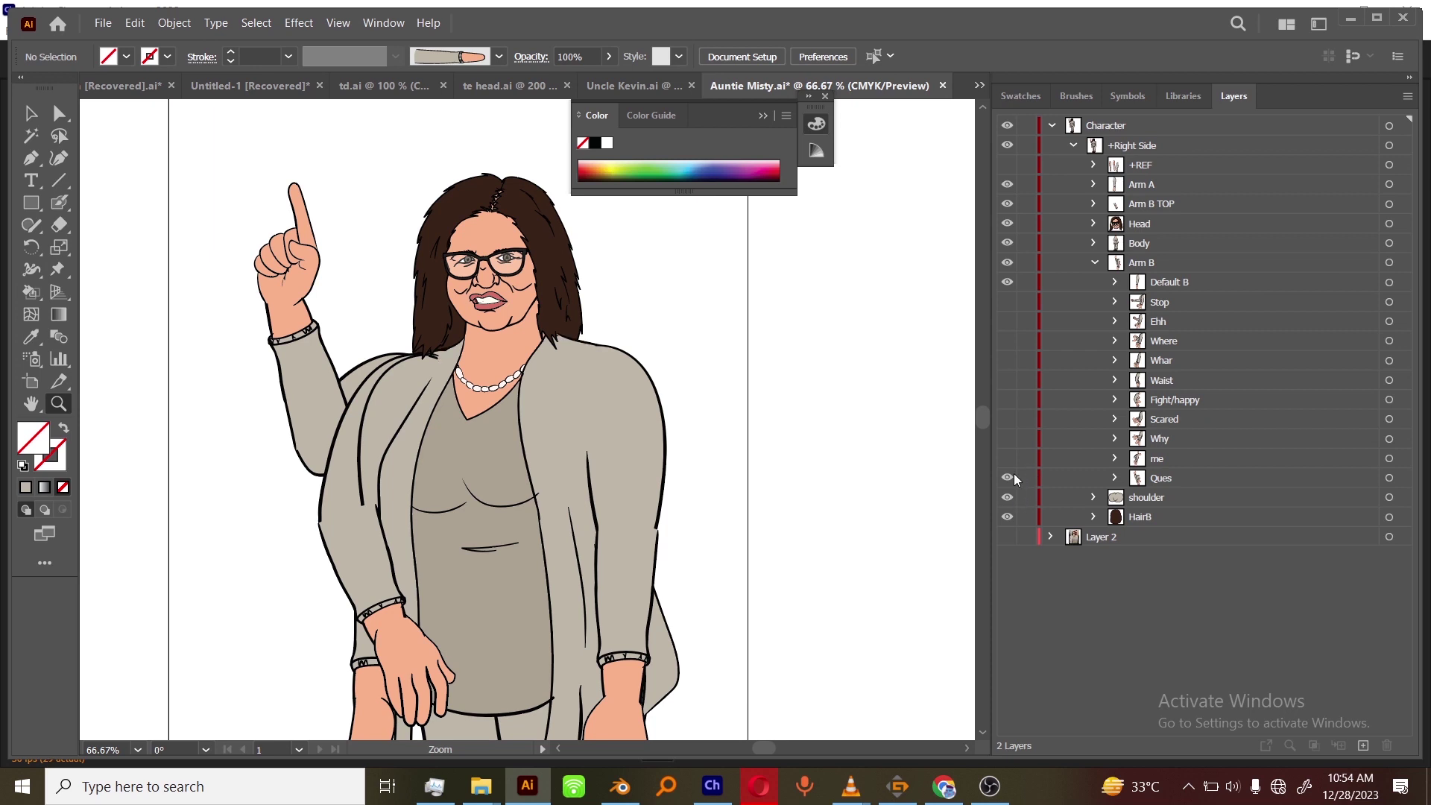
left_click(1007, 477)
left_click(1007, 458)
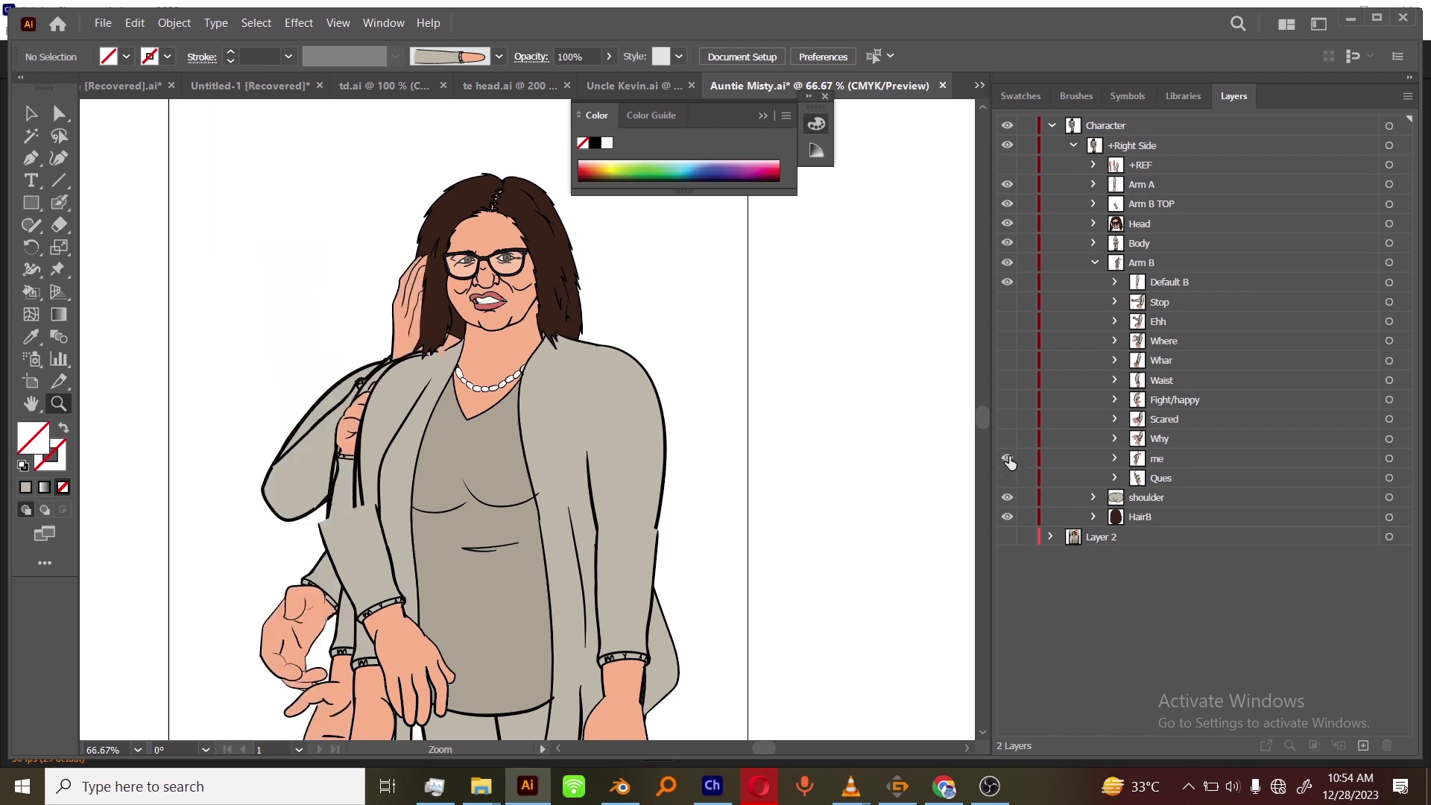
left_click(1008, 459)
Show the Why pose of Arm B and reverse the stacking order of its sublayers 1 to 4.
left_click(1007, 439)
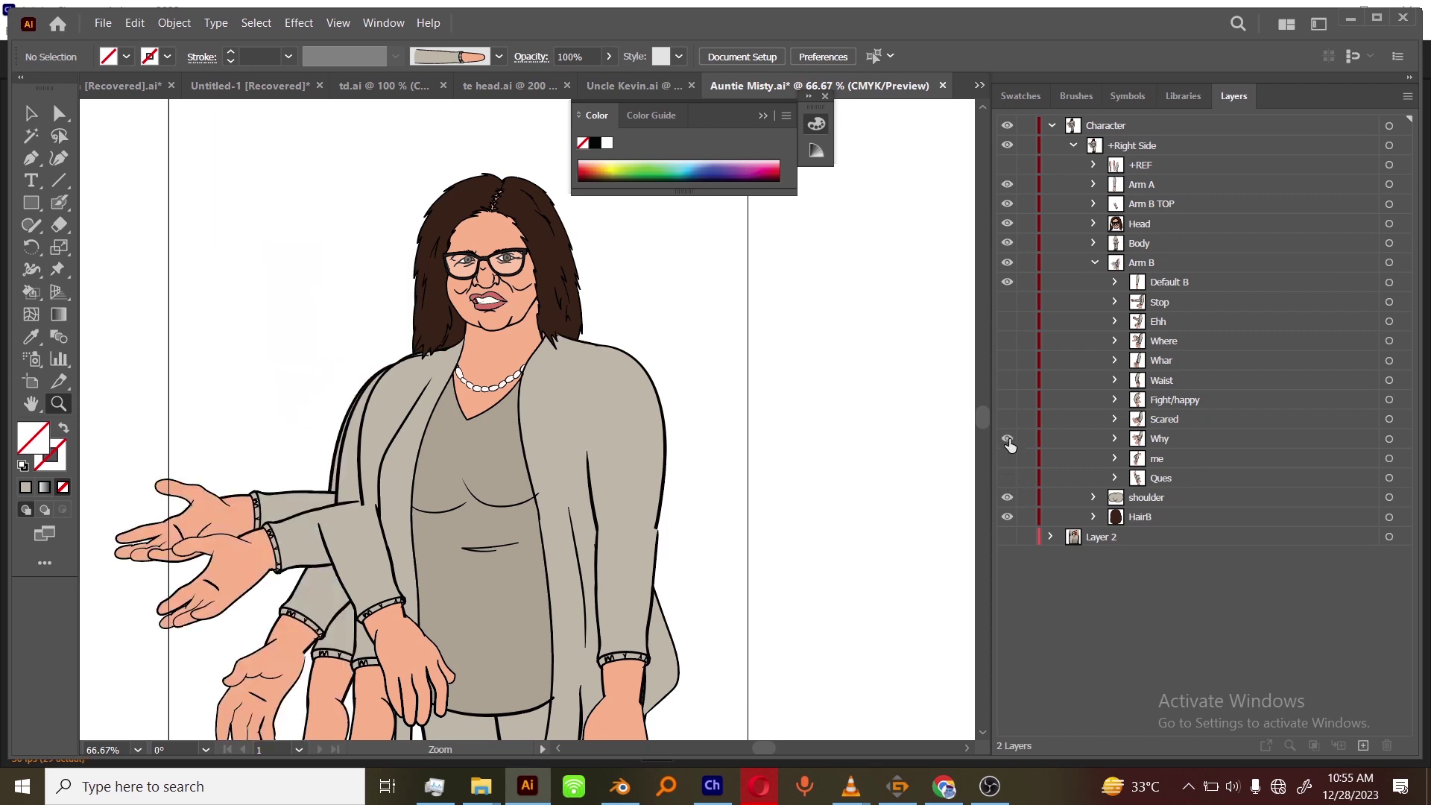
left_click(1115, 438)
left_click(1180, 464)
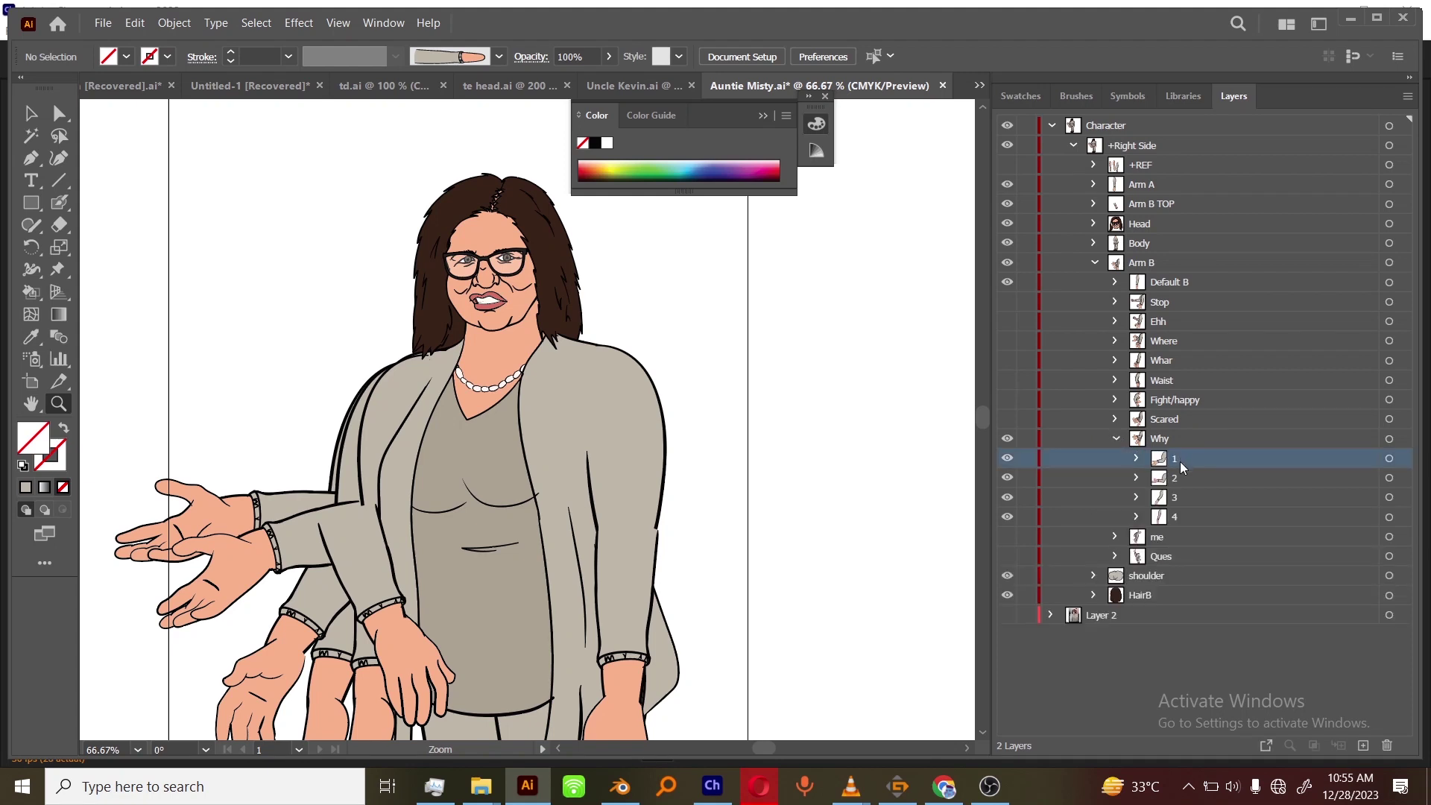
left_click(1190, 520, "shift")
left_click(1408, 96)
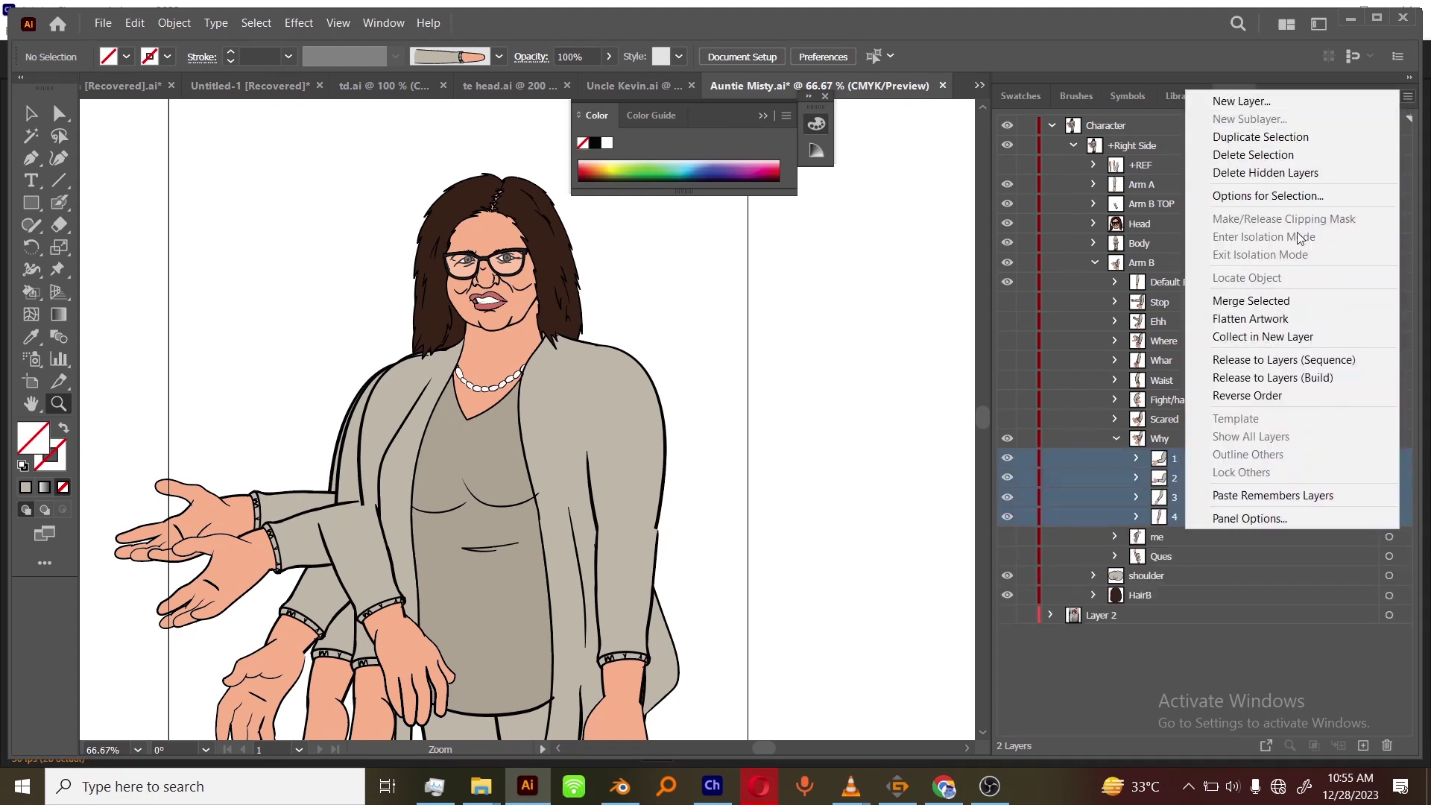
left_click(1267, 395)
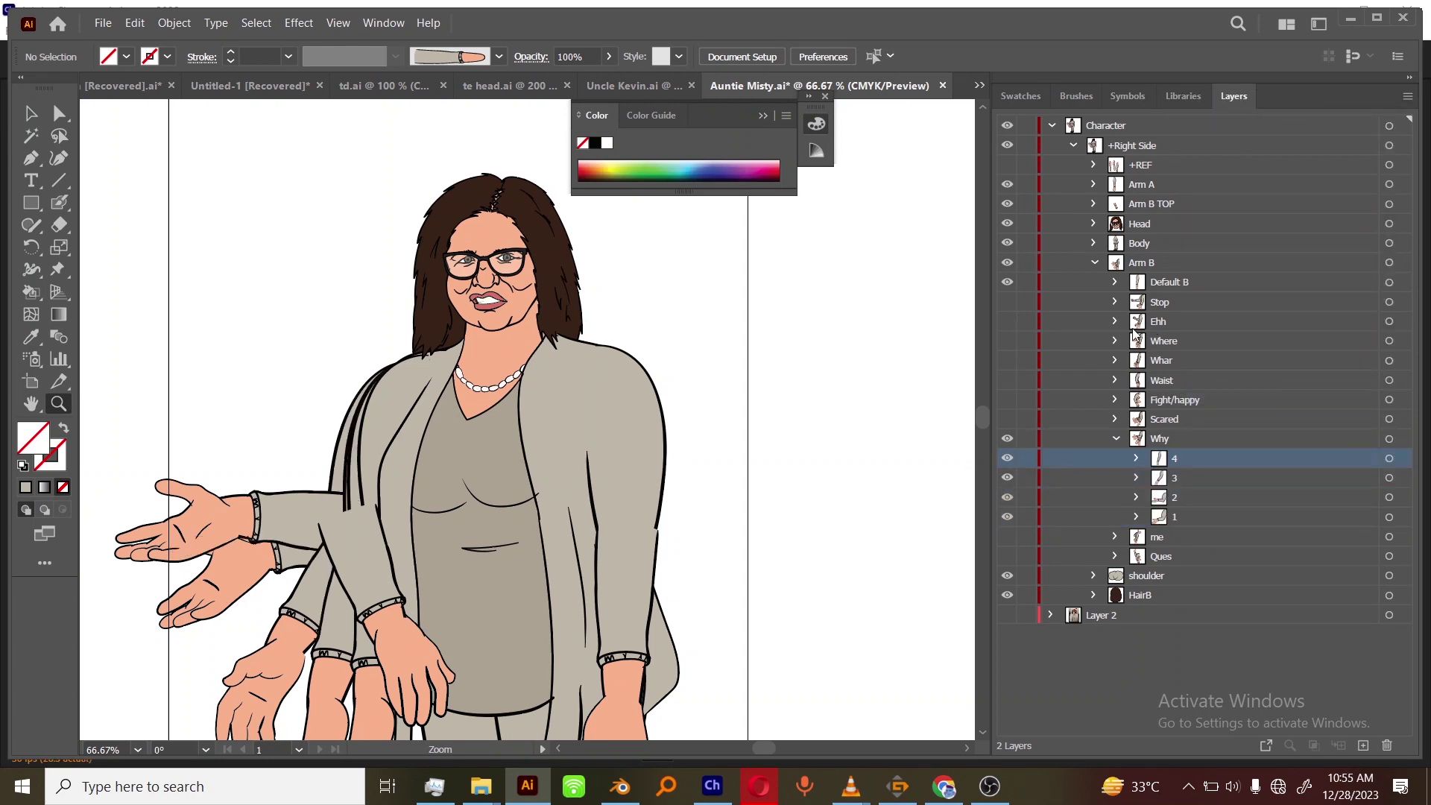
left_click(1116, 440)
Save Auntie Misty.ai with Layer 2 deleted, and restore the layer in the open document by undoing the deletion.
left_click(1136, 538)
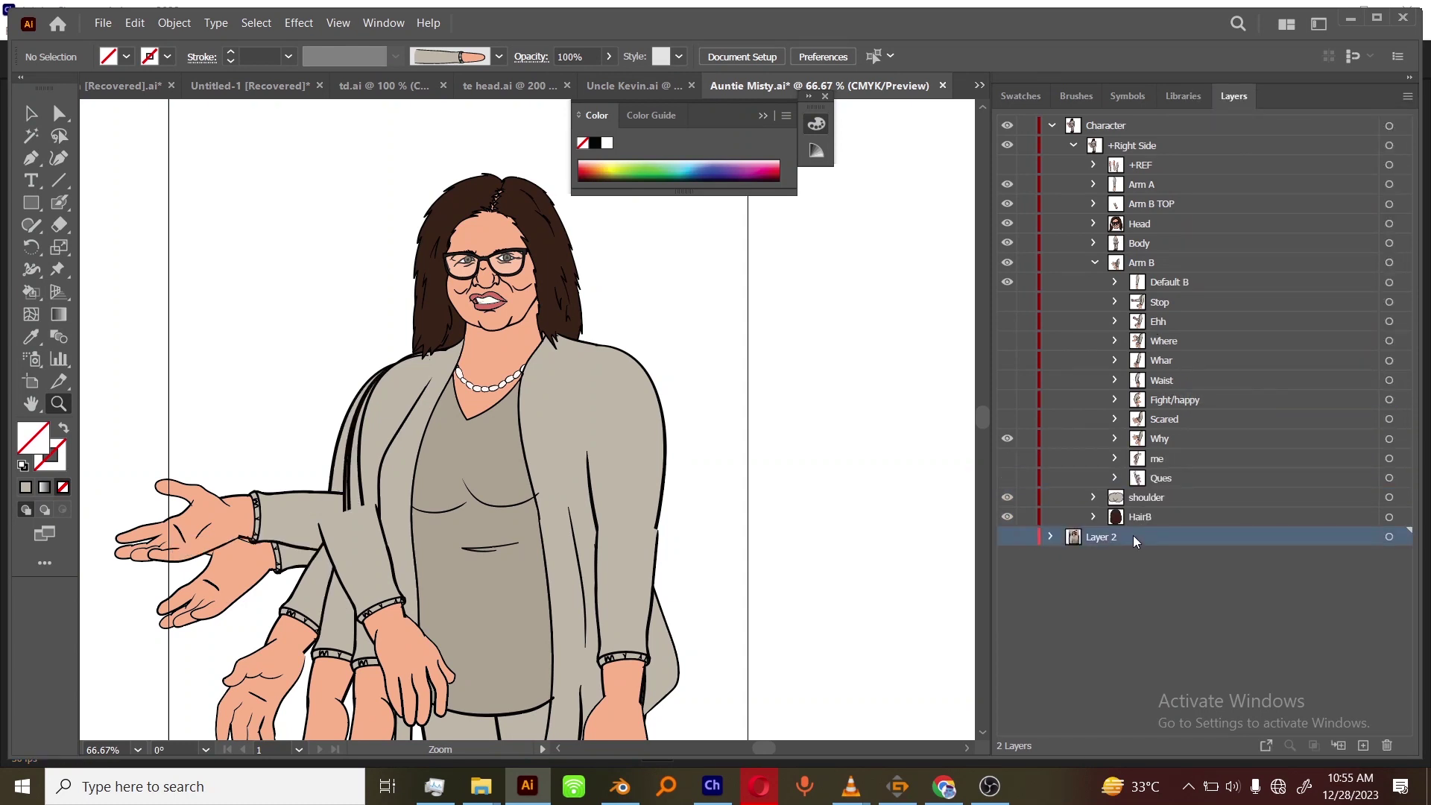
left_click(1387, 745)
left_click(791, 422)
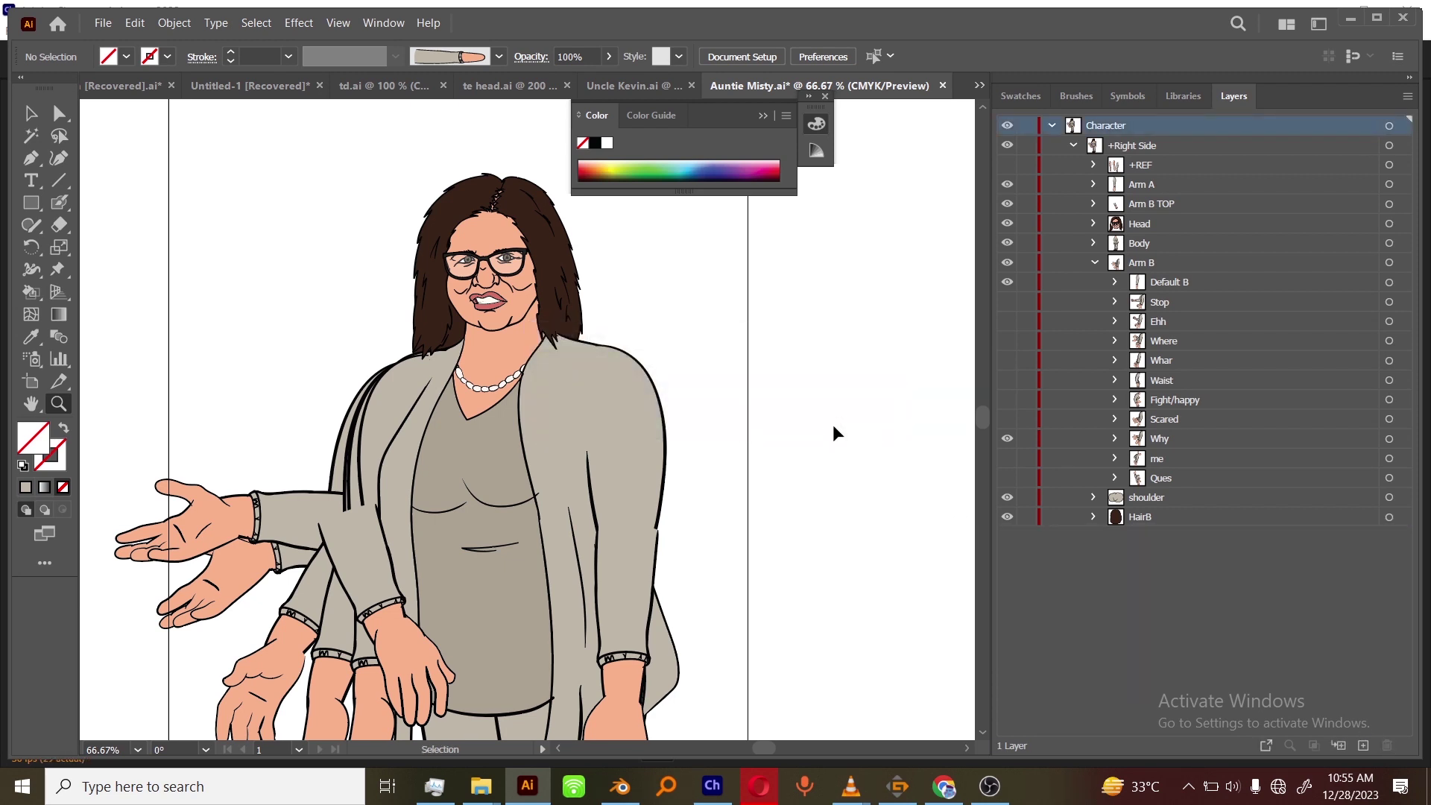
key("ctrl+s")
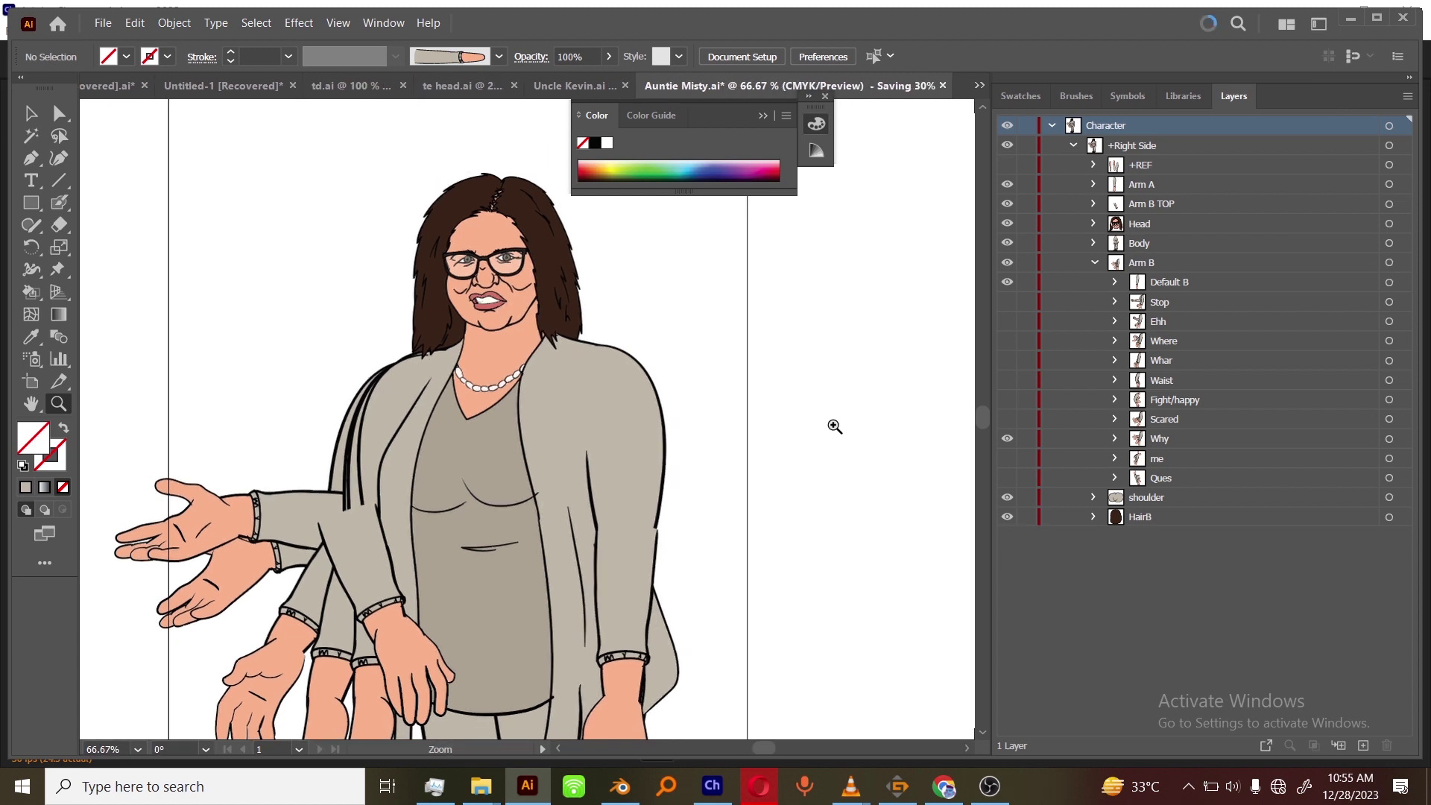
key("ctrl+z")
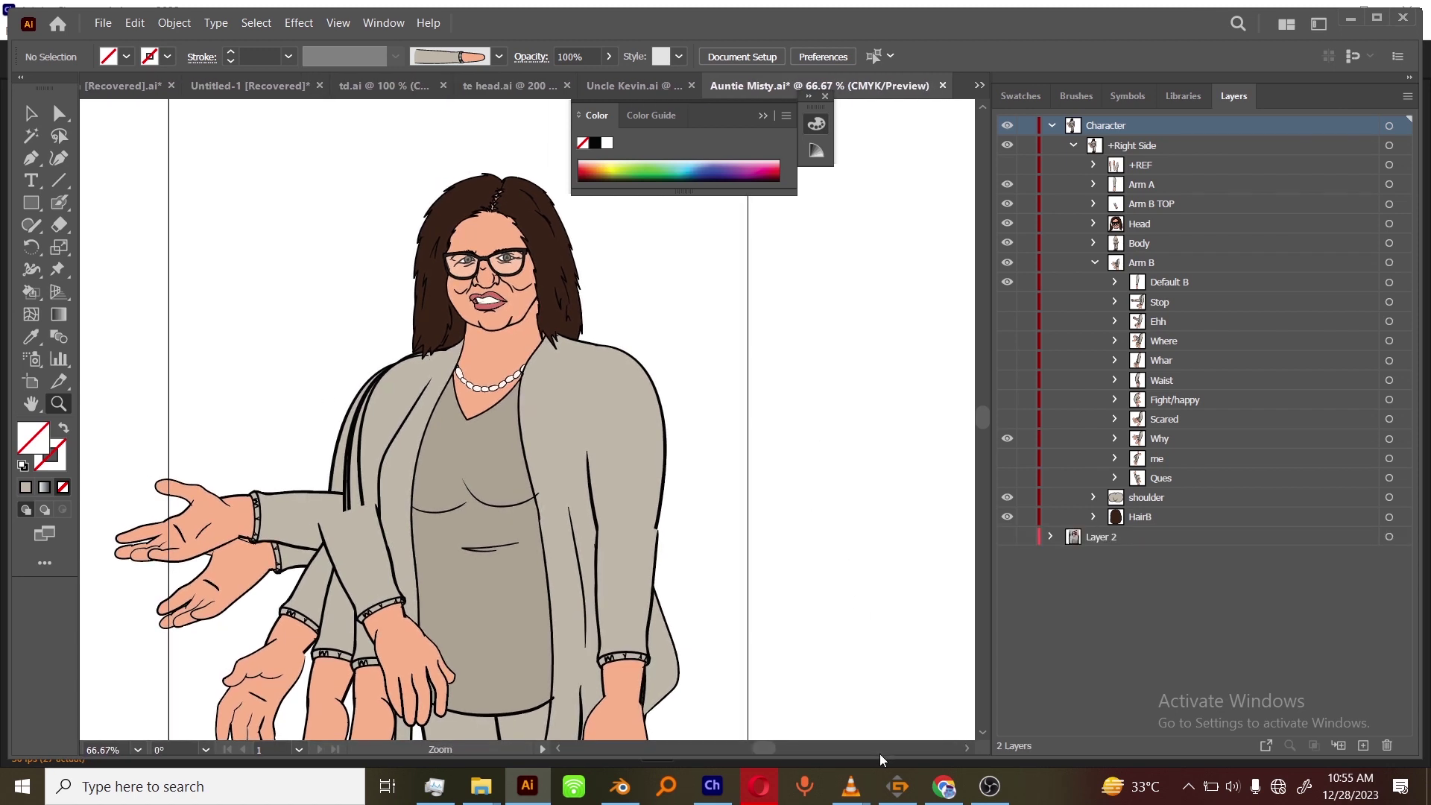
Switch to Character Animator and preview the updated puppet in the enlarged Scene 2 view.
mouse_move(851, 784)
mouse_move(682, 768)
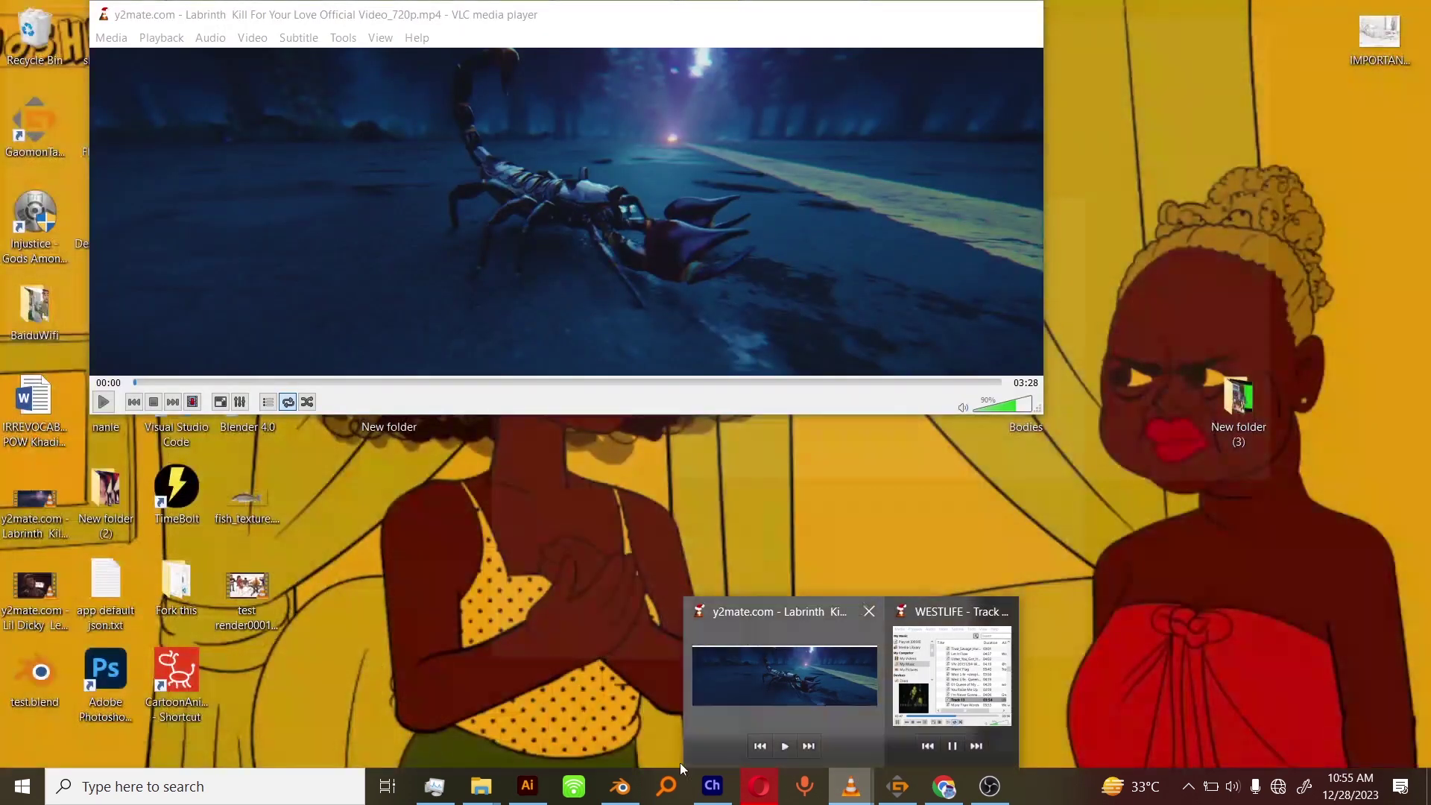
left_click(713, 789)
left_click(992, 787)
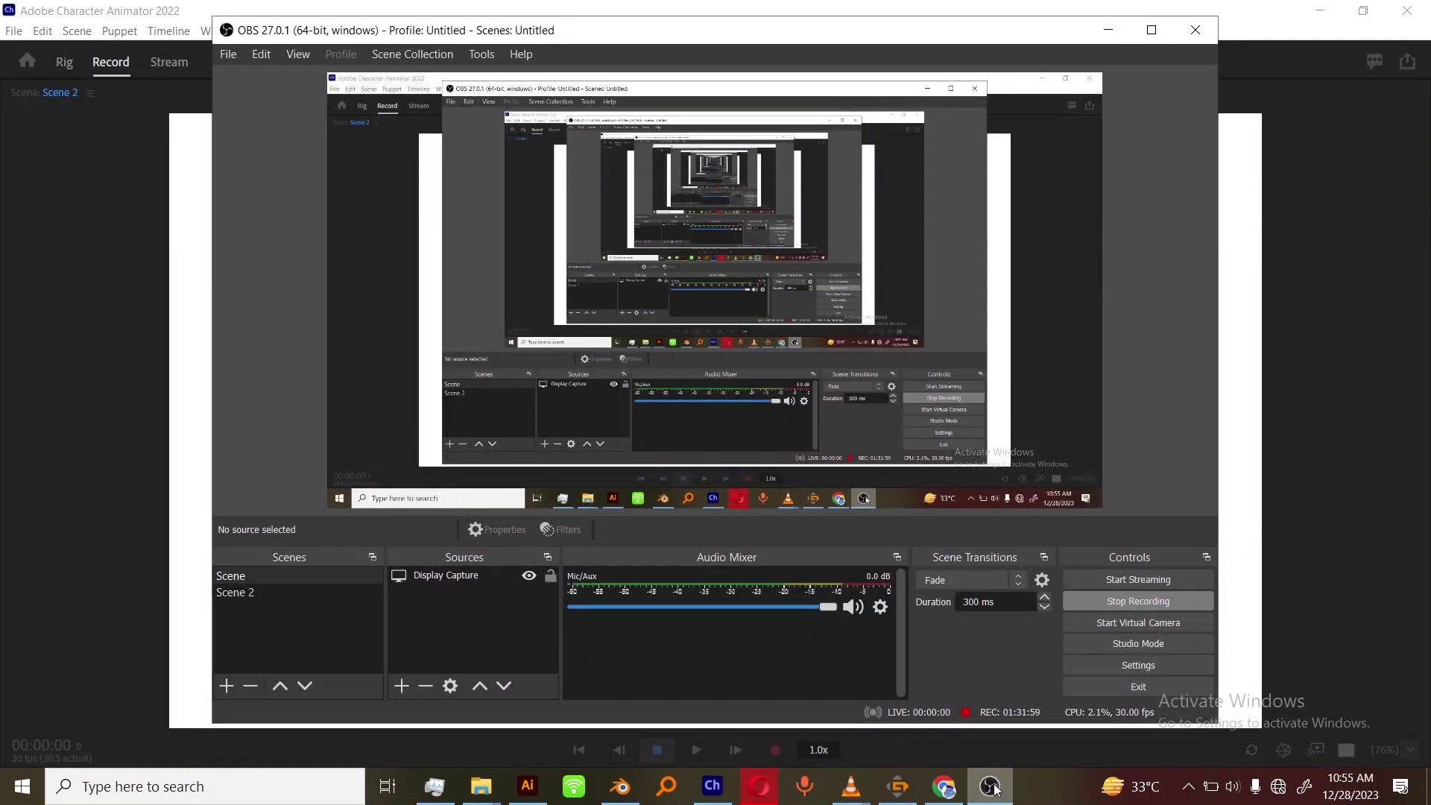
left_click(991, 787)
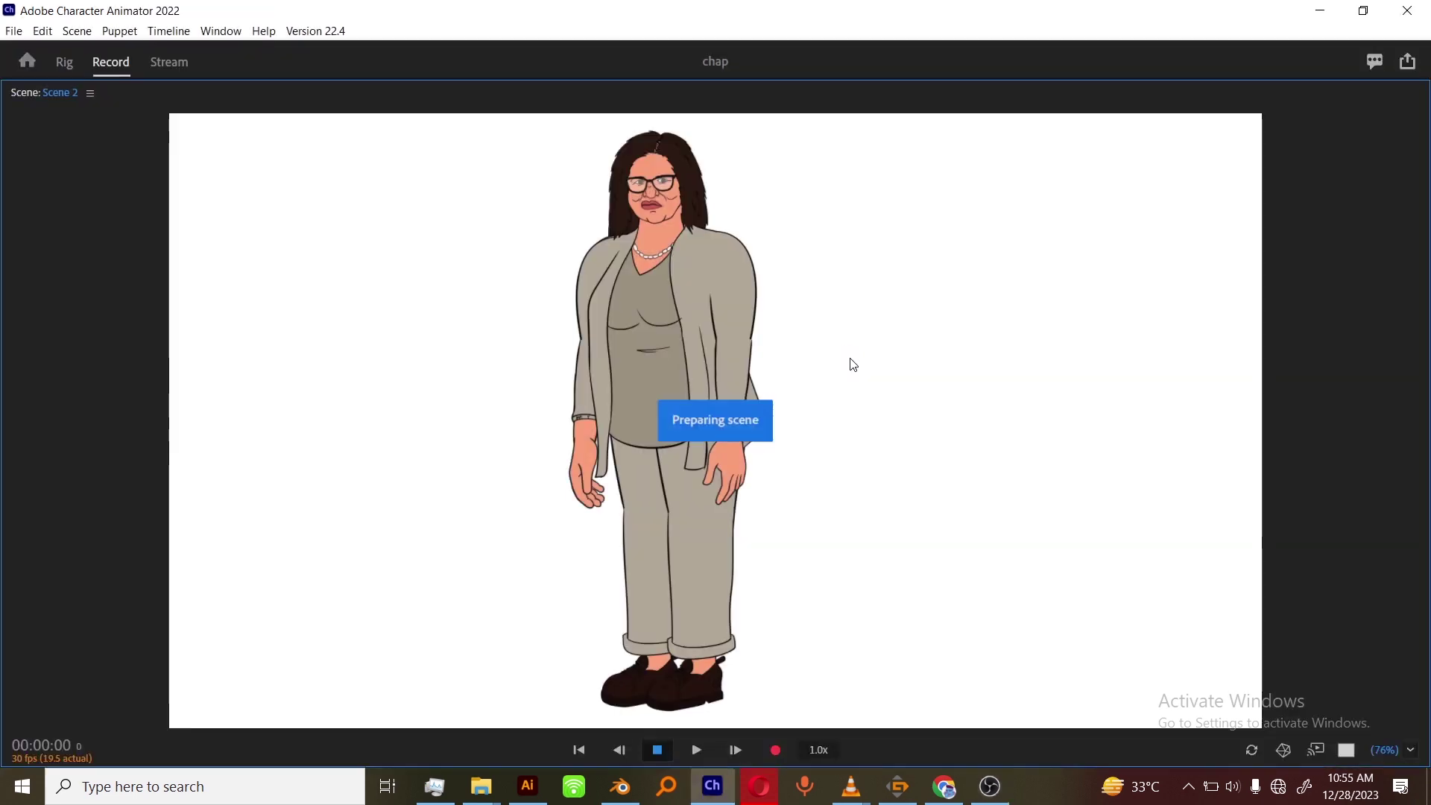
key("grave")
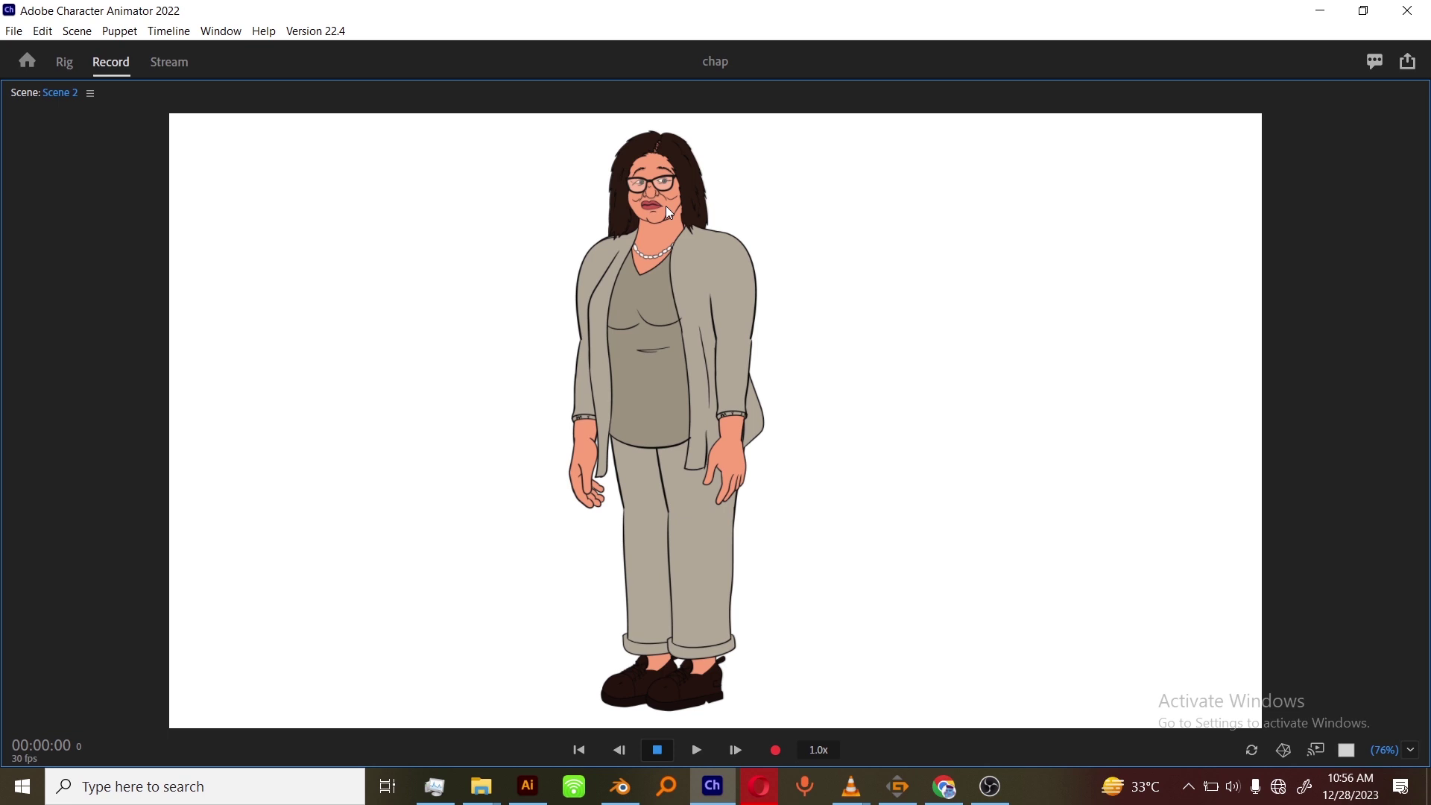
Return to rigging the puppet and create a clipping mask on the Iris layer in the head's FFT group.
left_click(81, 58)
left_click(64, 62)
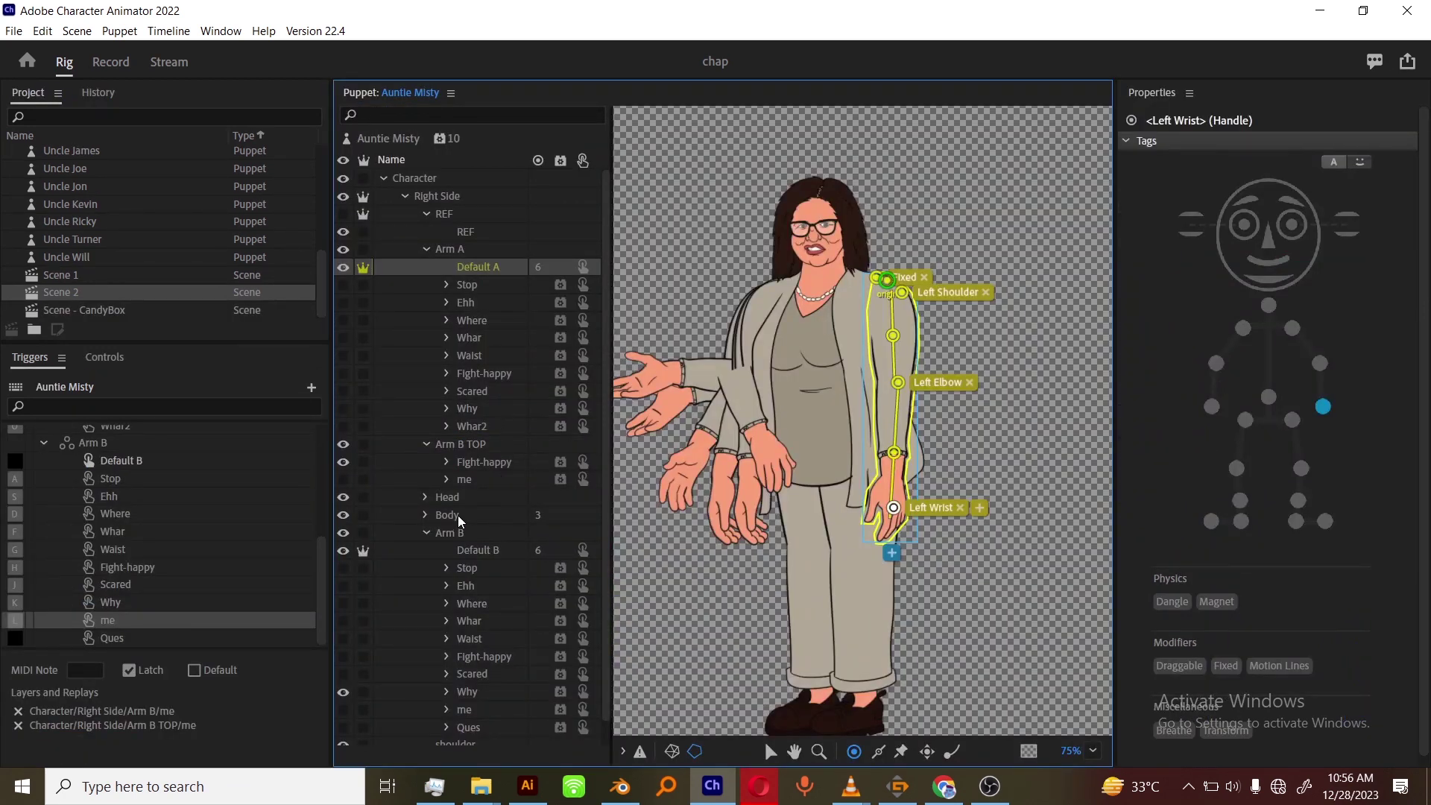
left_click(426, 534)
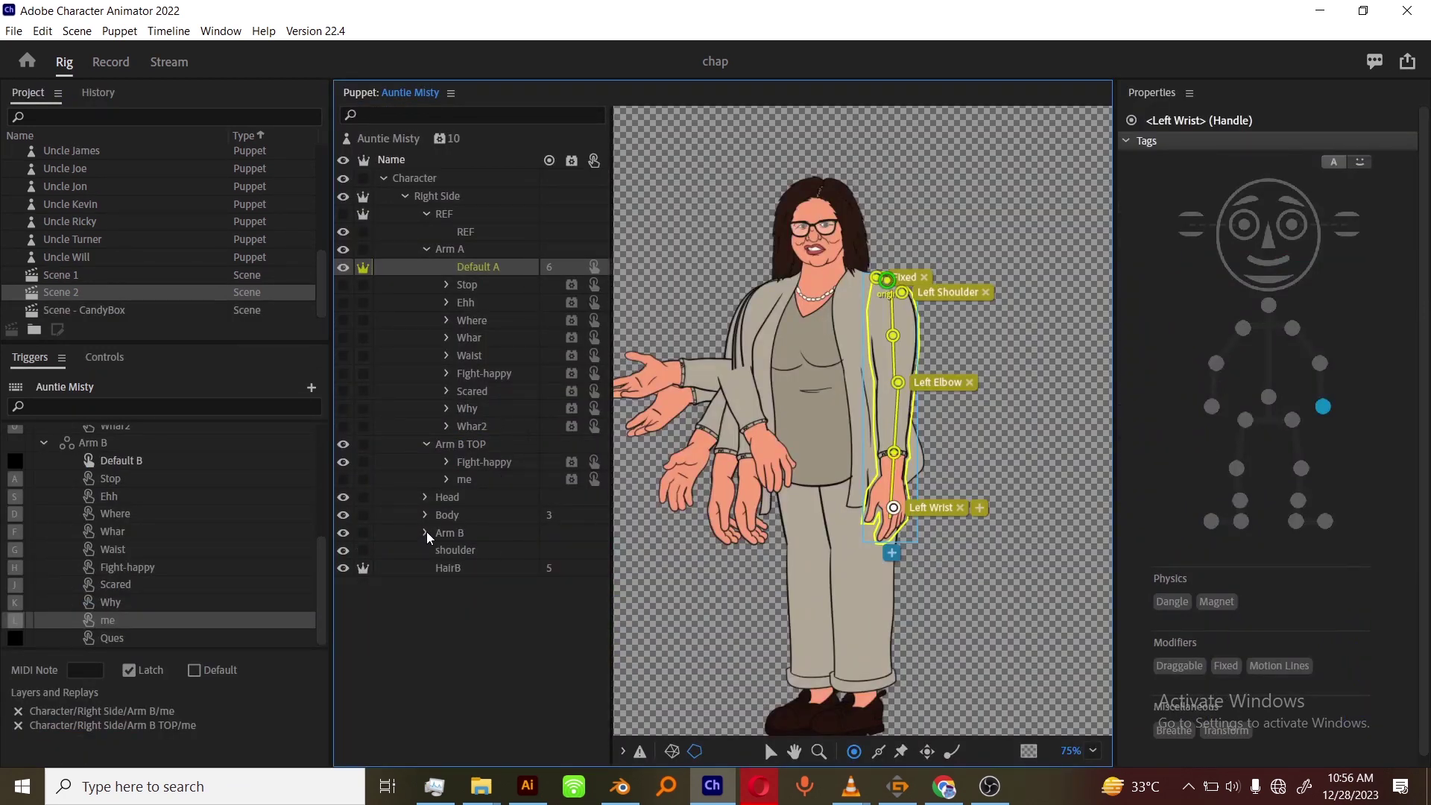
left_click(427, 250)
left_click(425, 267)
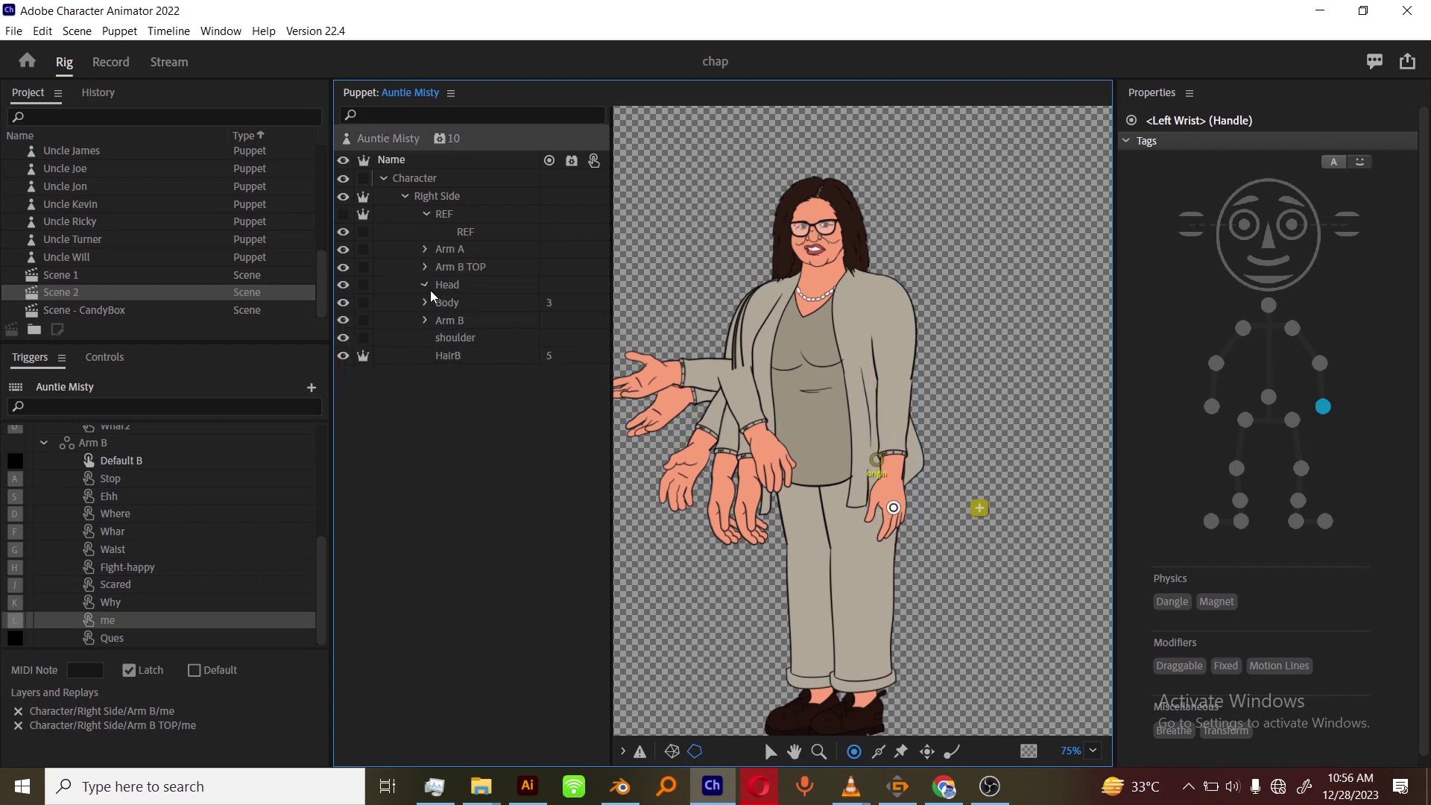
left_click(449, 320)
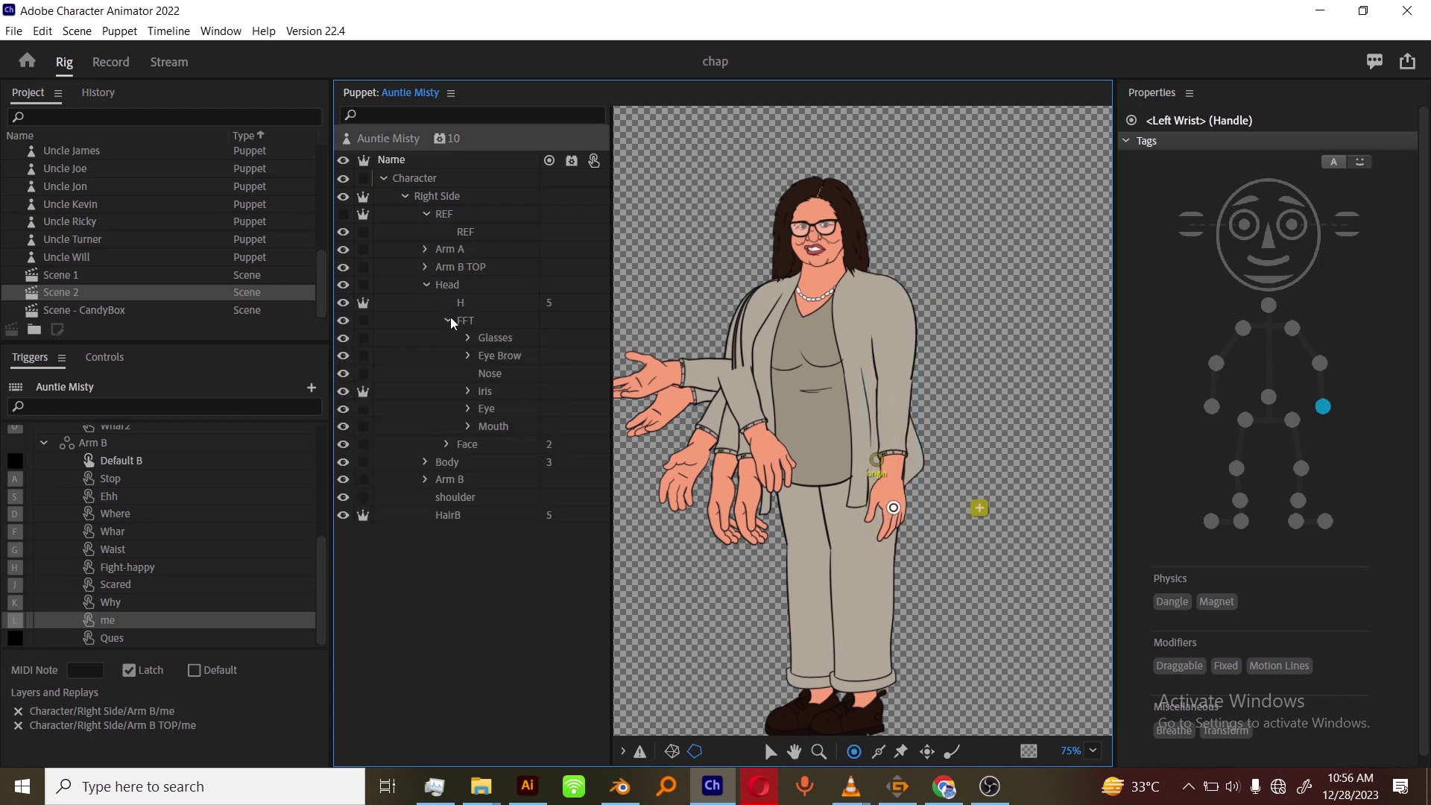
left_click(505, 395)
left_click(120, 31)
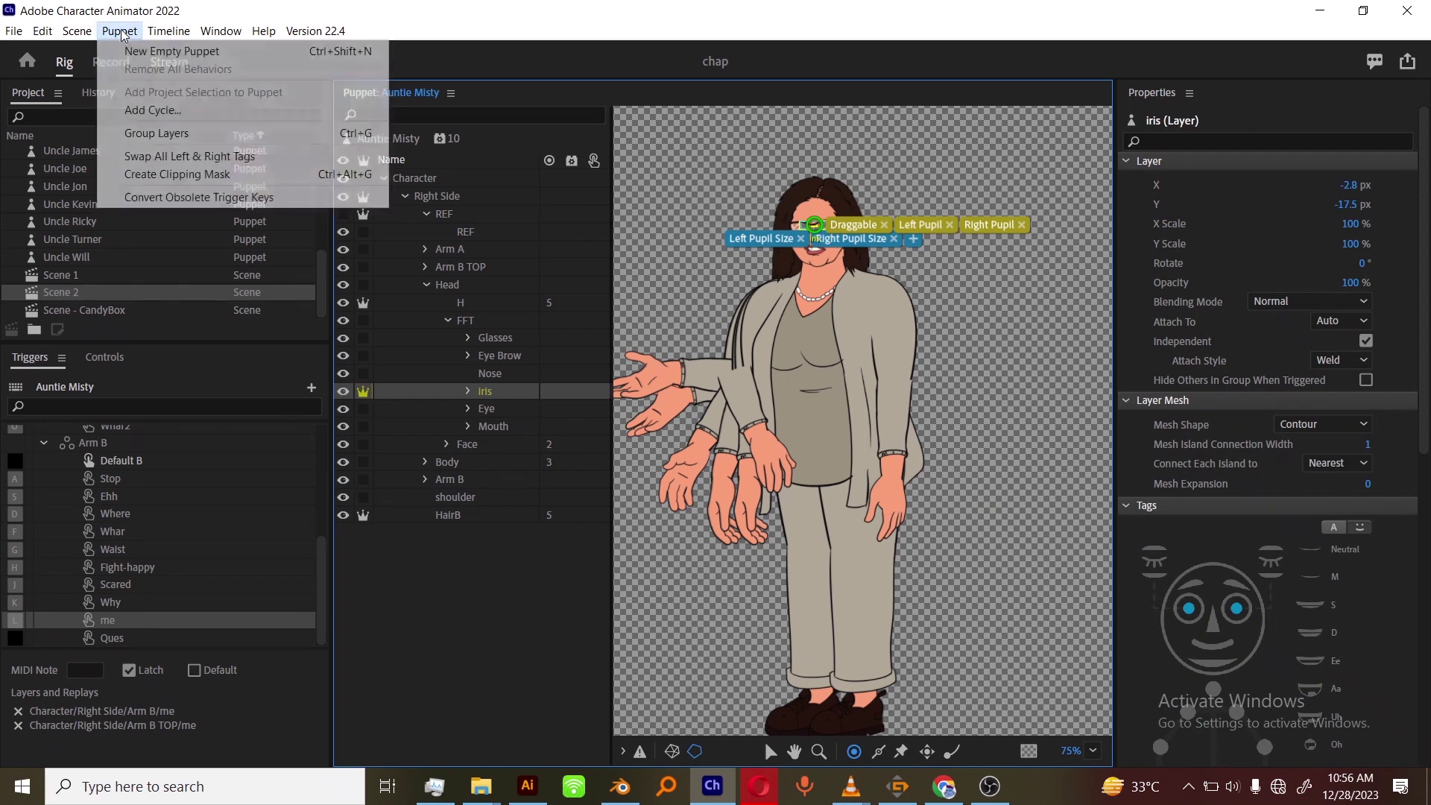
left_click(177, 173)
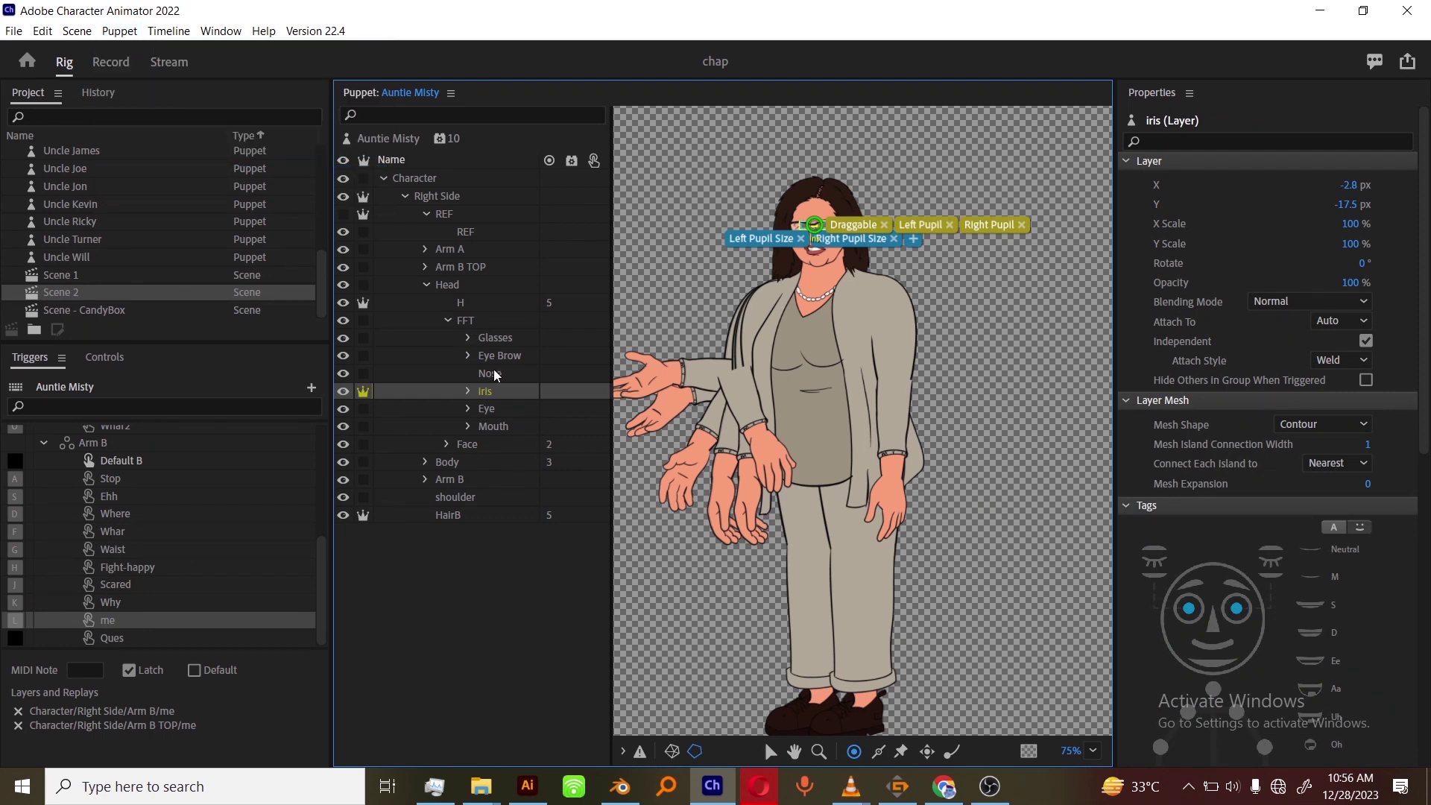
Test the masked irises on the puppet in the enlarged Scene 2 view.
left_click(110, 62)
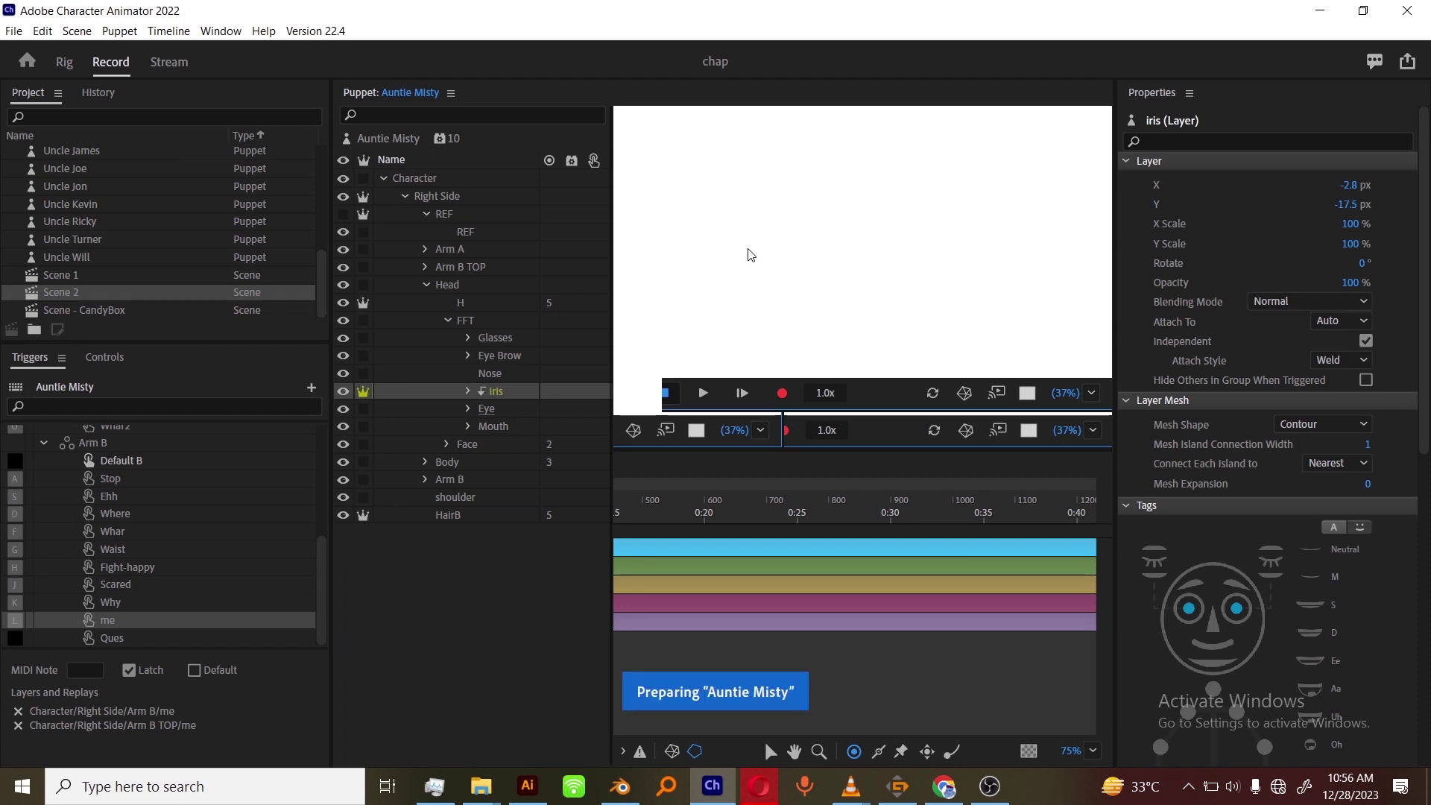
key("grave")
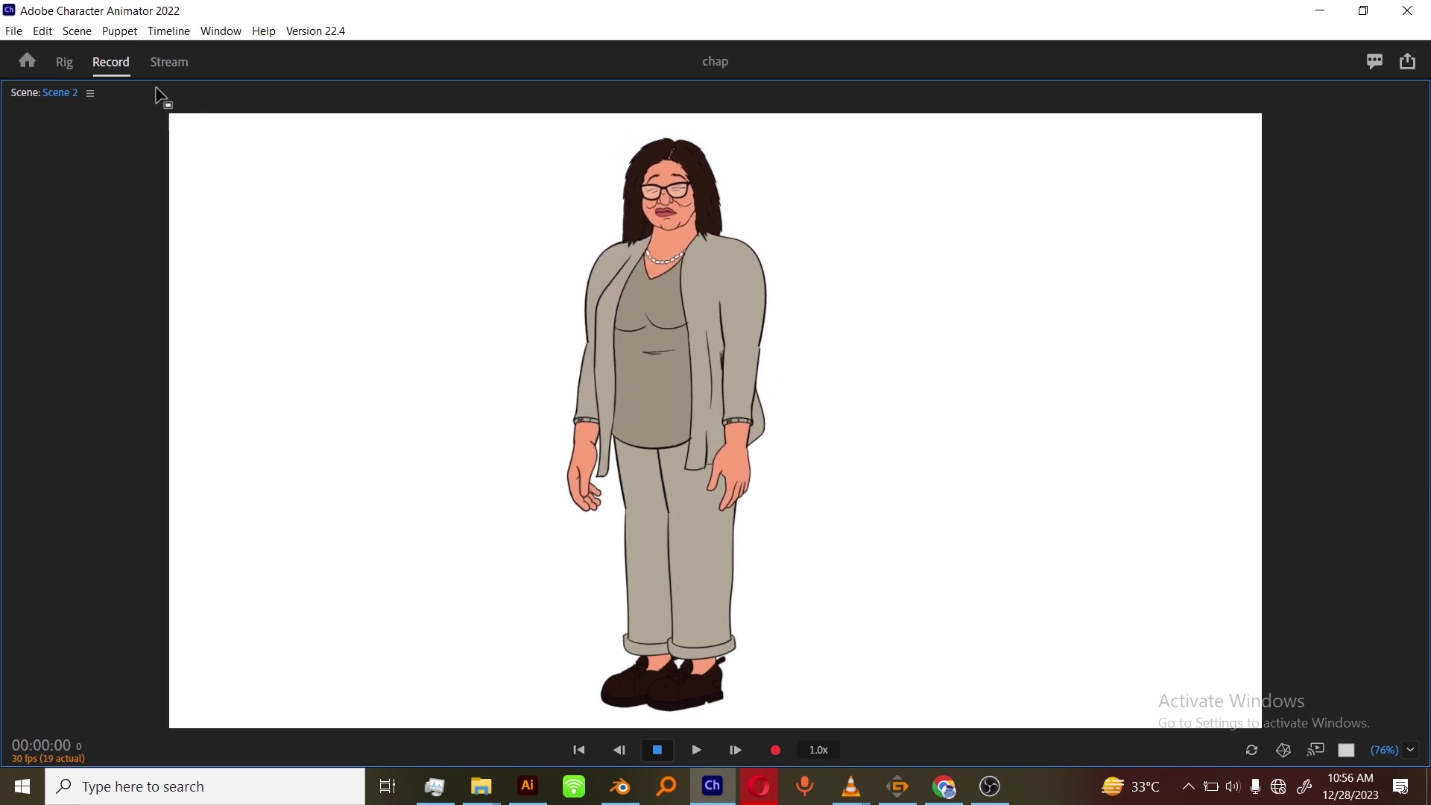
Return to rigging Auntie Misty and make the Character layer independent with the Free attach style.
left_click(65, 61)
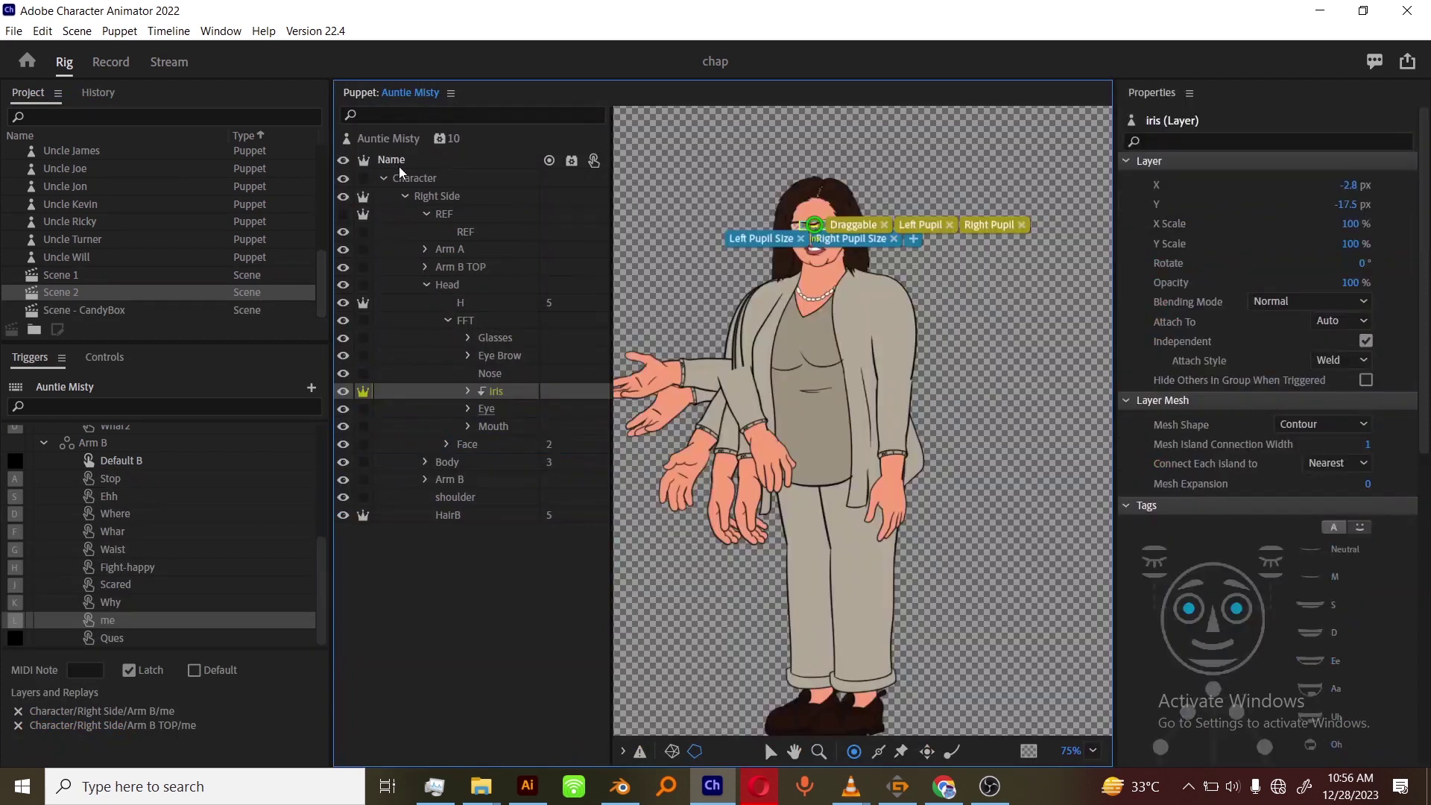
left_click(447, 179)
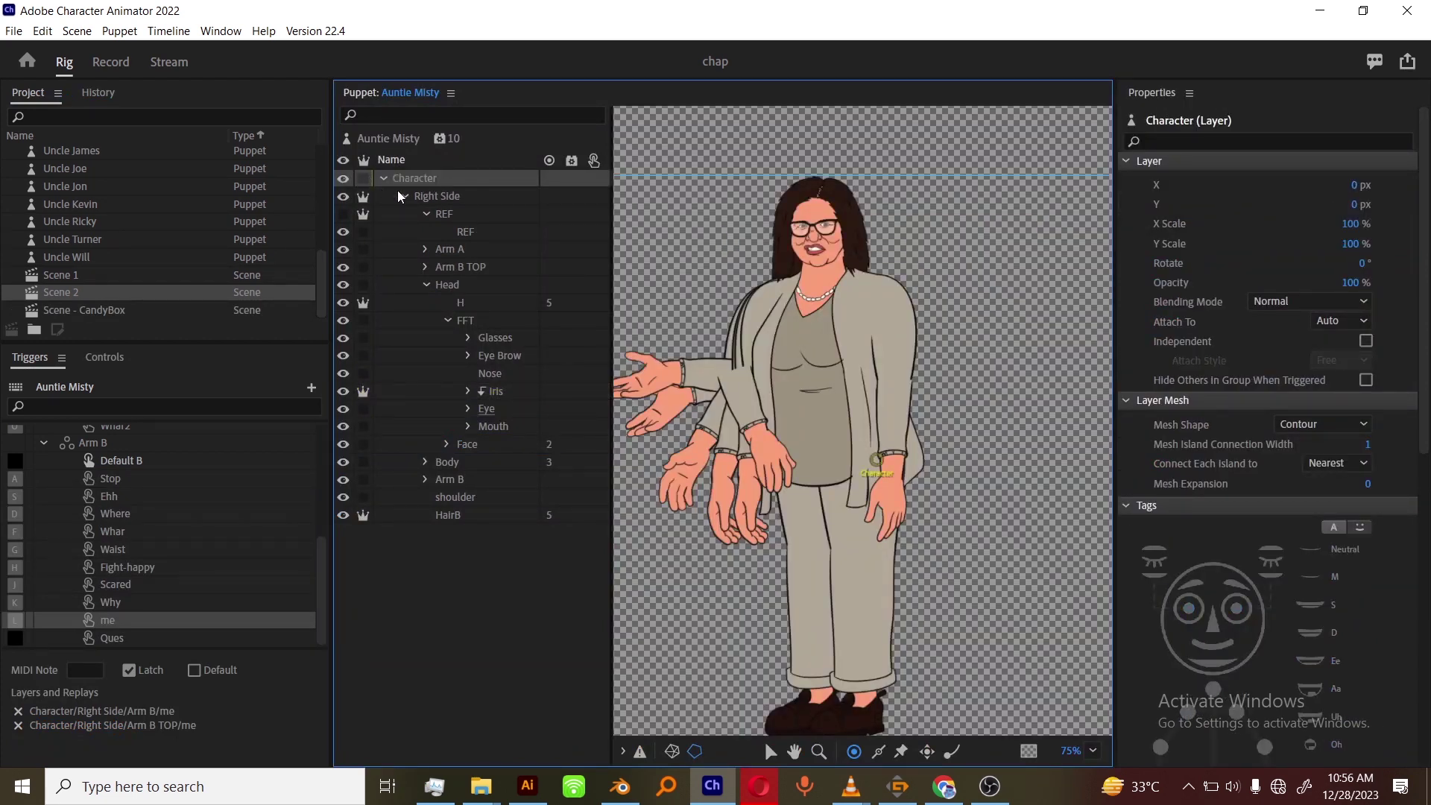
key("ctrl+z")
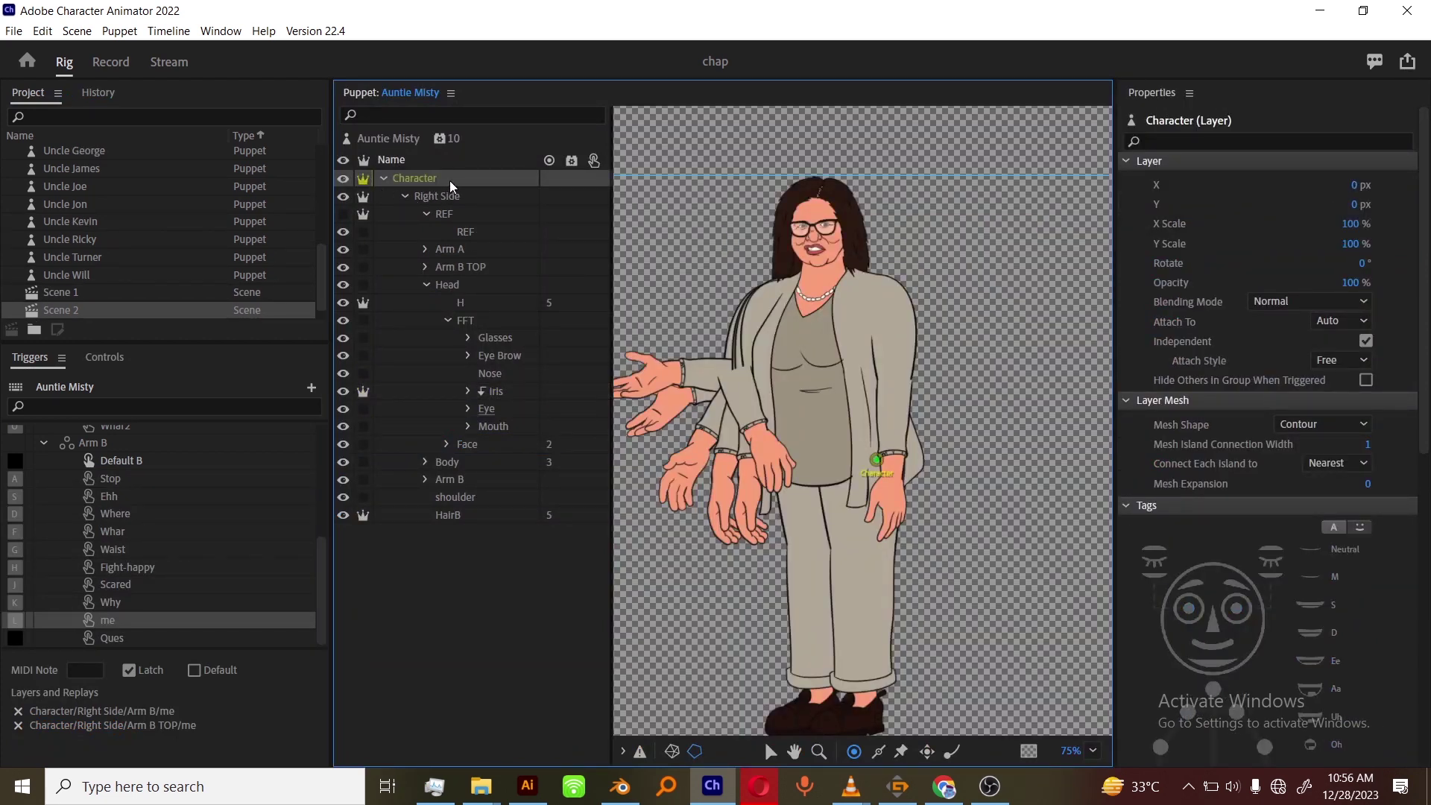
Set the Right Side layer's attach style to Hinge and test the puppet's walk and arm poses in Scene 2.
left_click(455, 198)
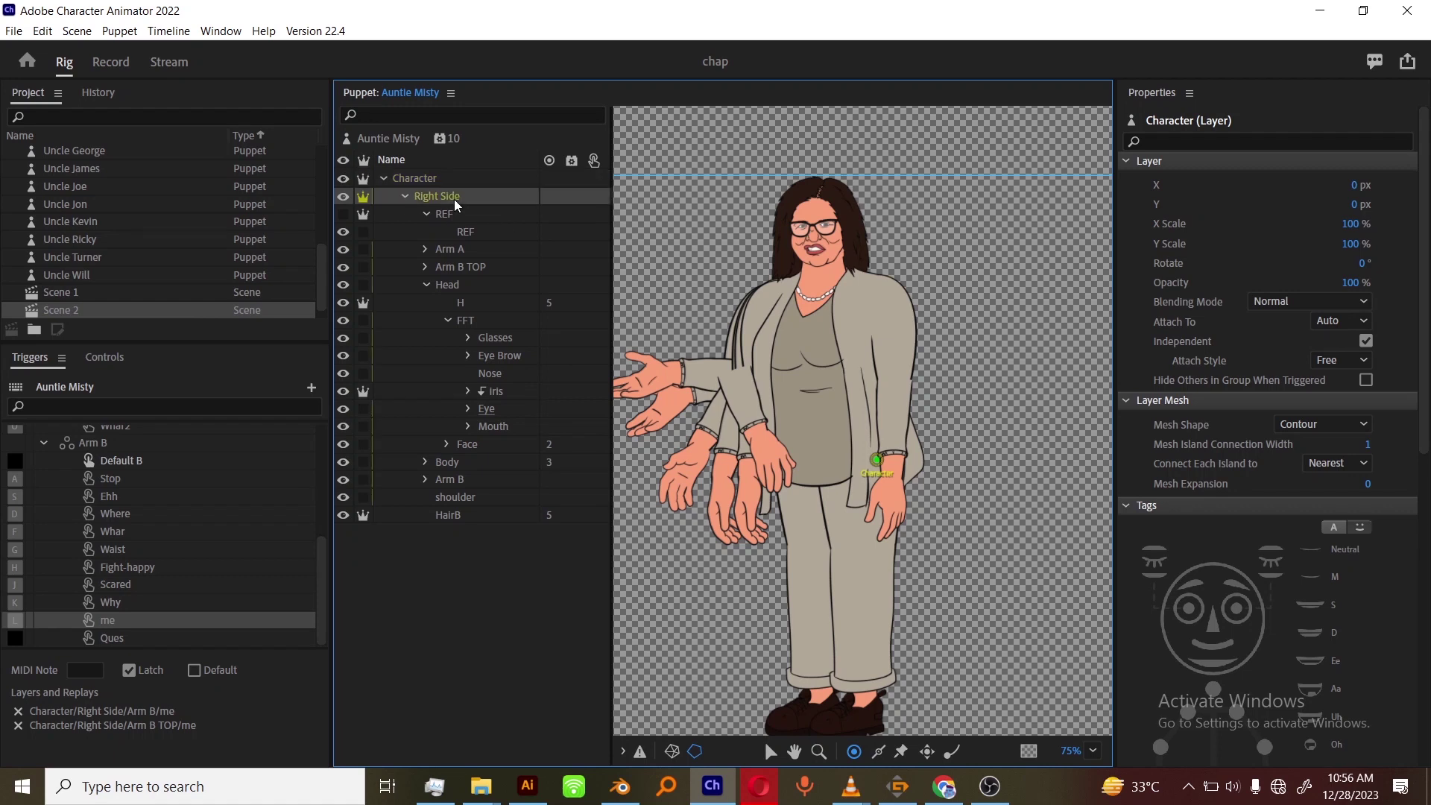
left_click(1342, 360)
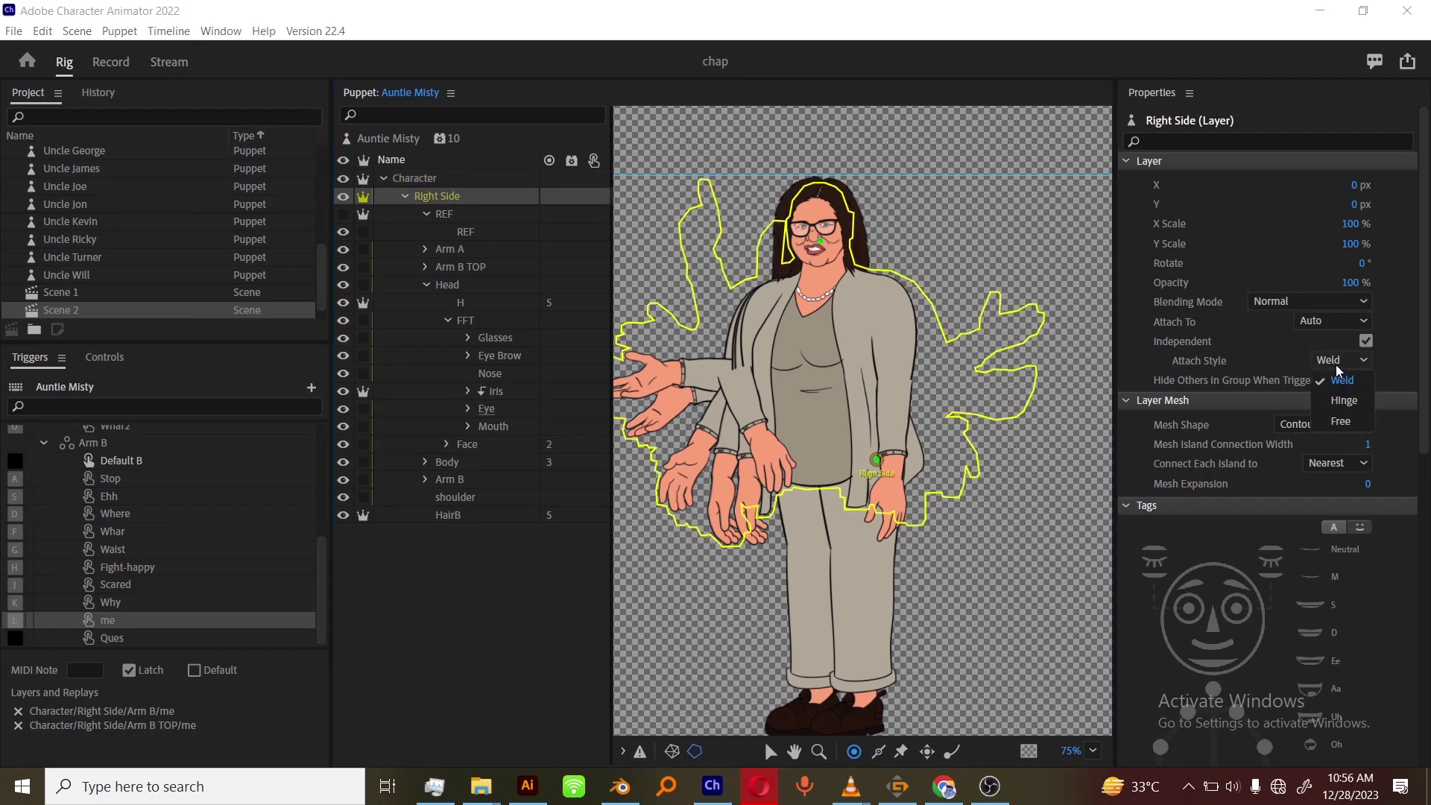
left_click(1334, 397)
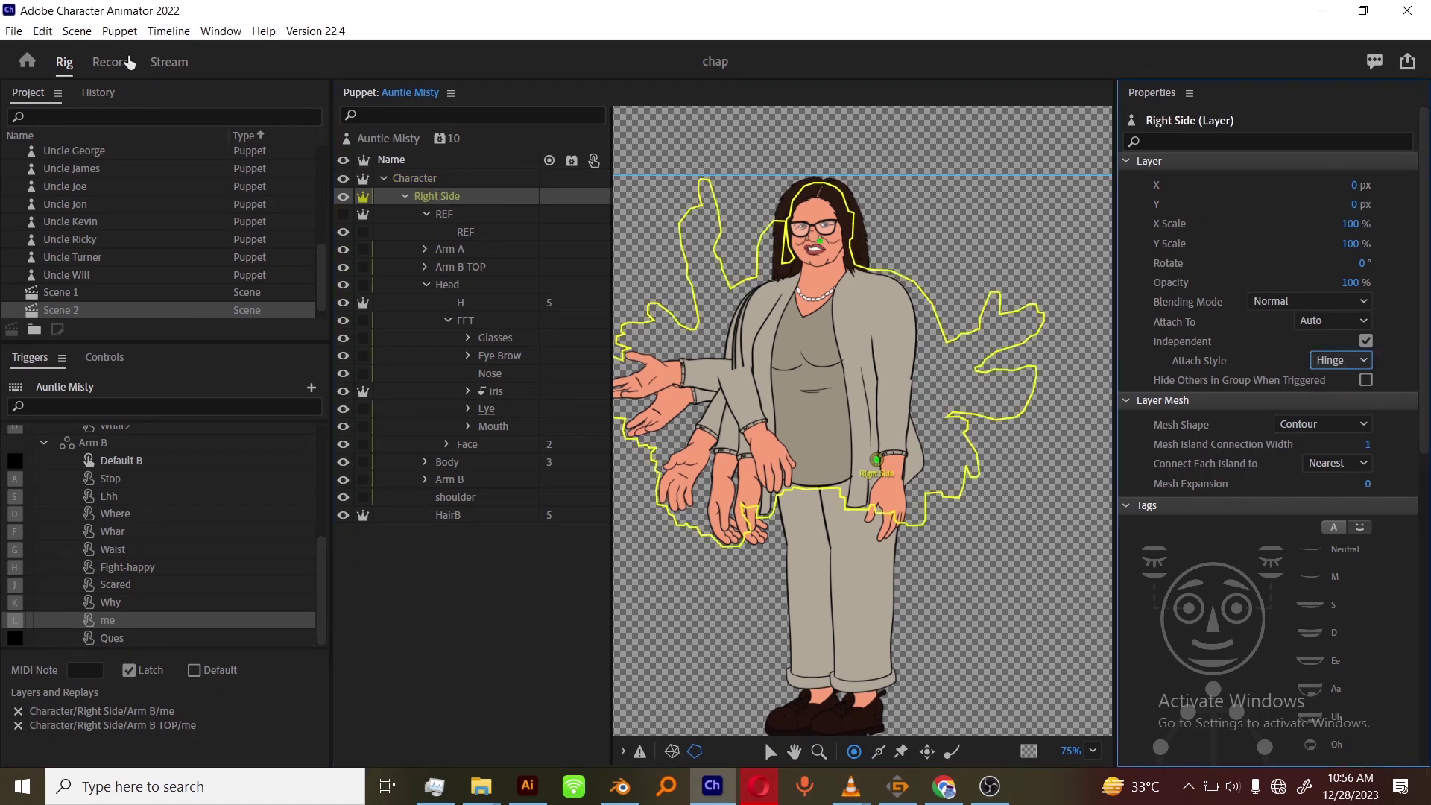
left_click(123, 63)
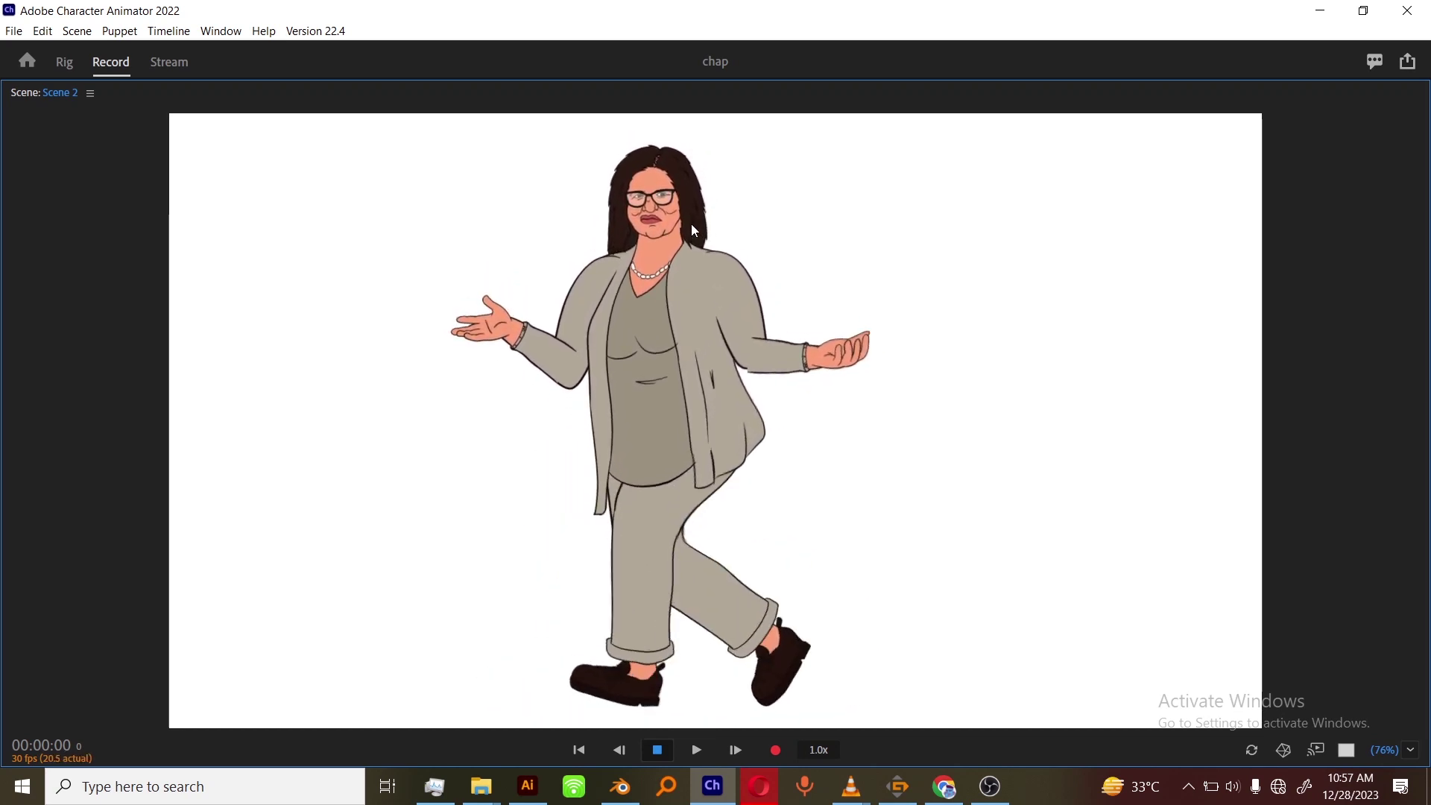
Set the Strength of Auntie Misty's Walk behavior to 75% and test the walk in the enlarged Scene 2 view.
left_click(63, 62)
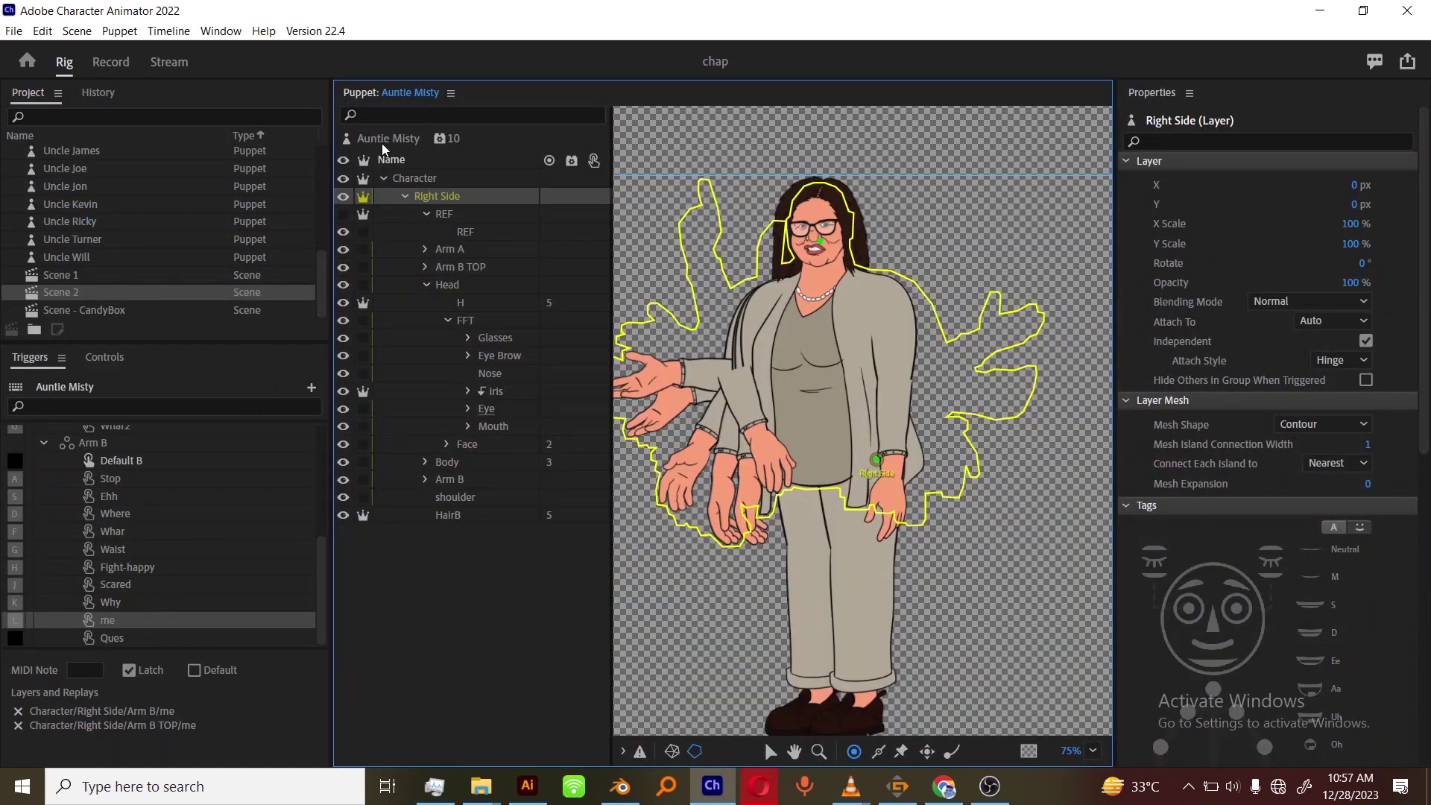
left_click(961, 733)
mouse_move(851, 787)
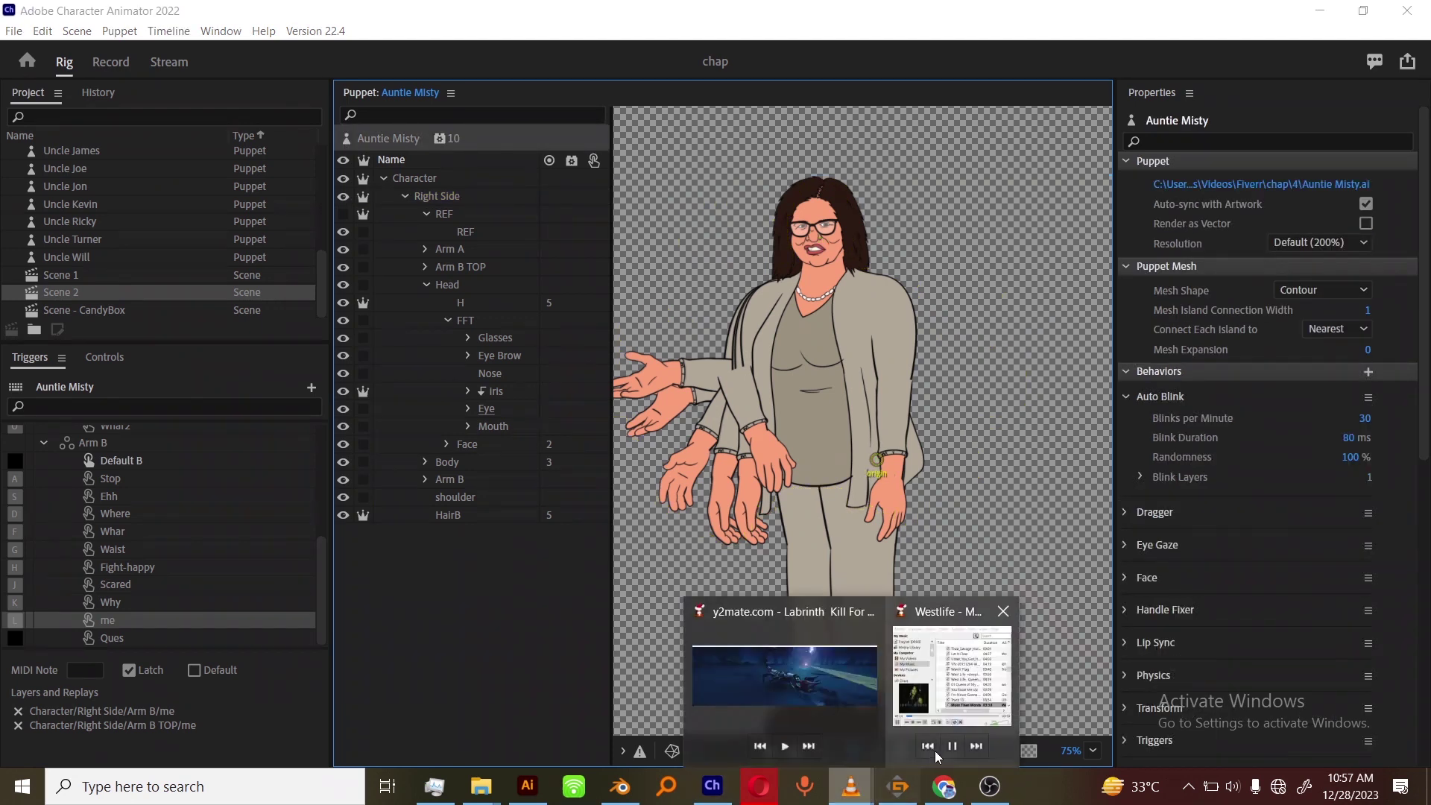
left_click(931, 748)
left_click_drag(1423, 427, 1420, 675)
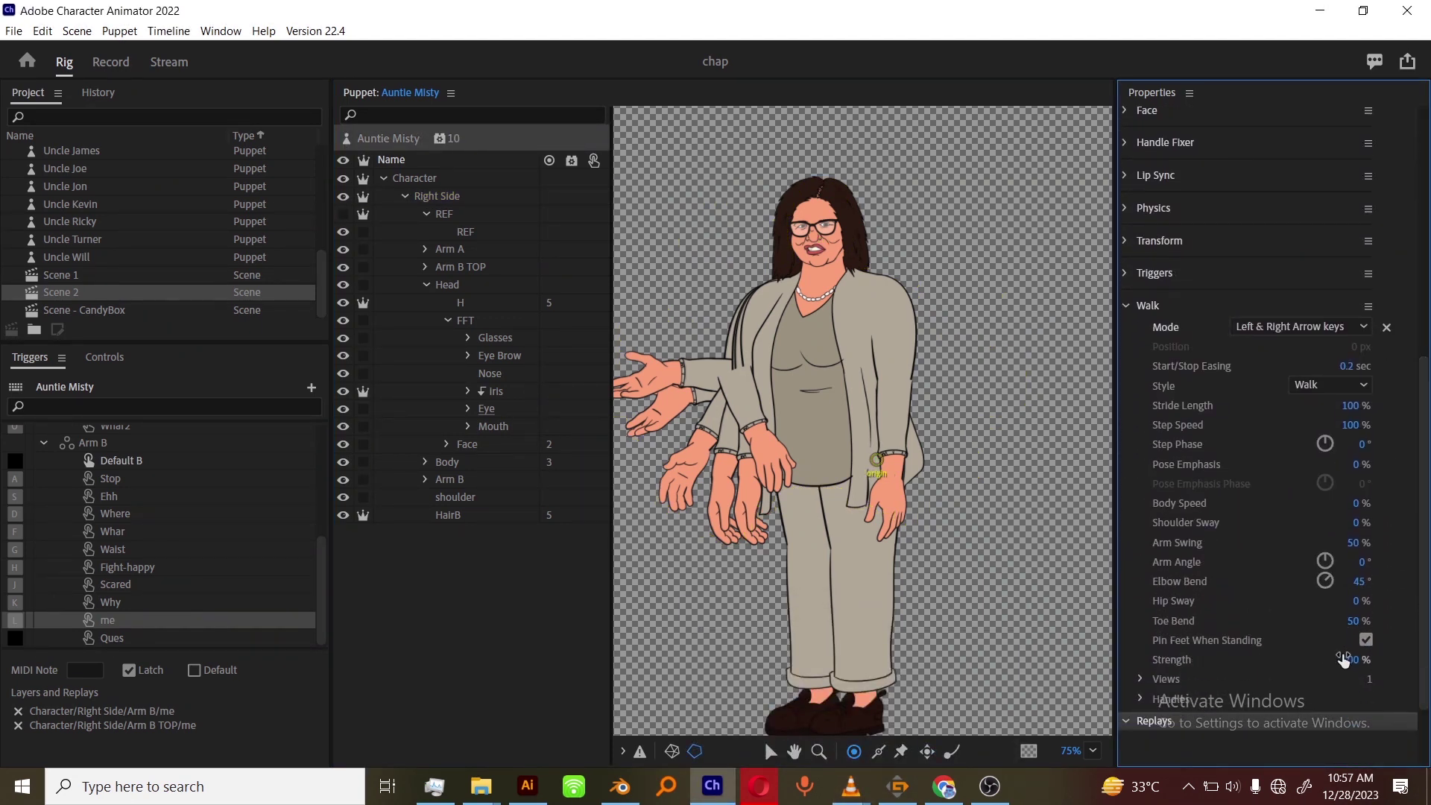
left_click(1351, 659)
type("75")
key("Return")
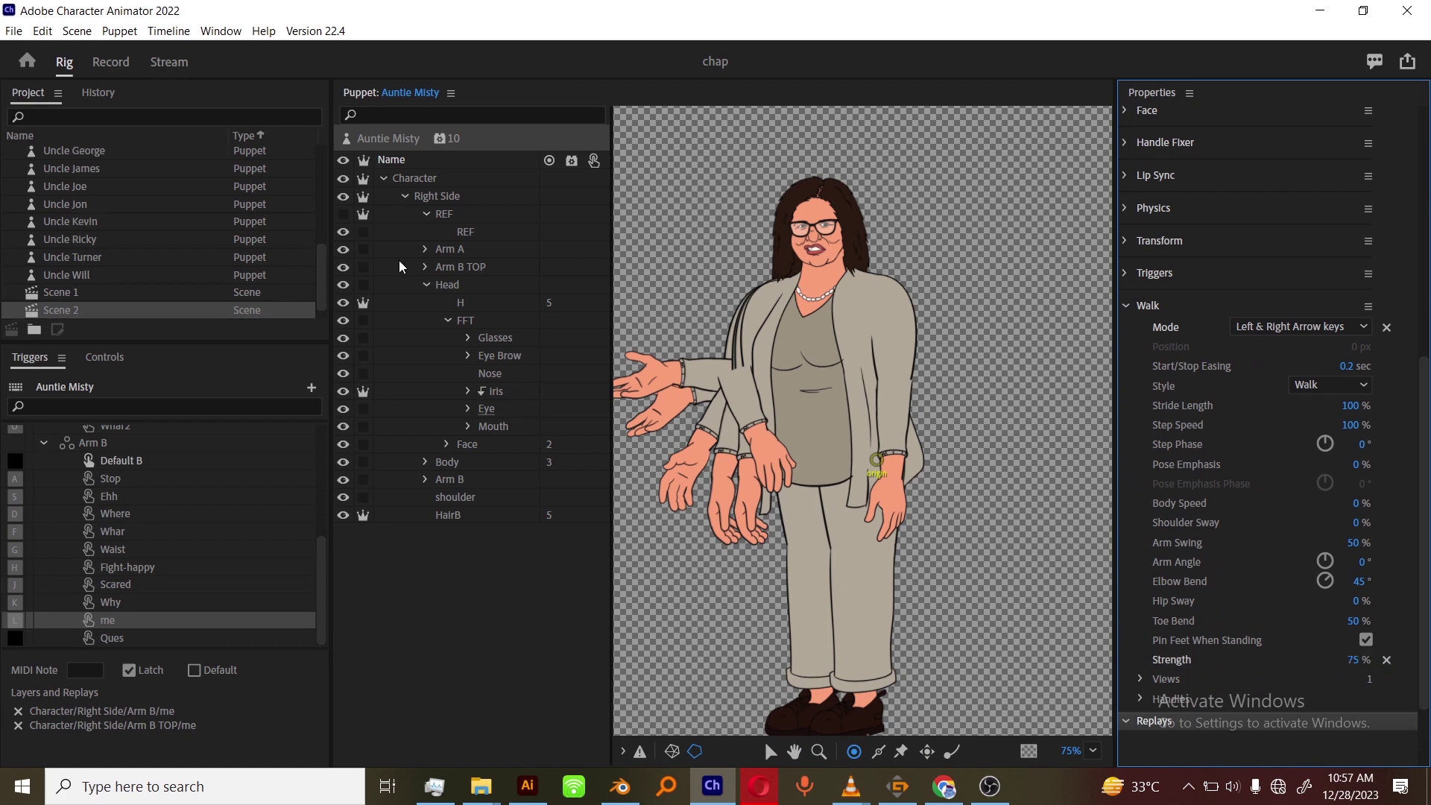
left_click(110, 61)
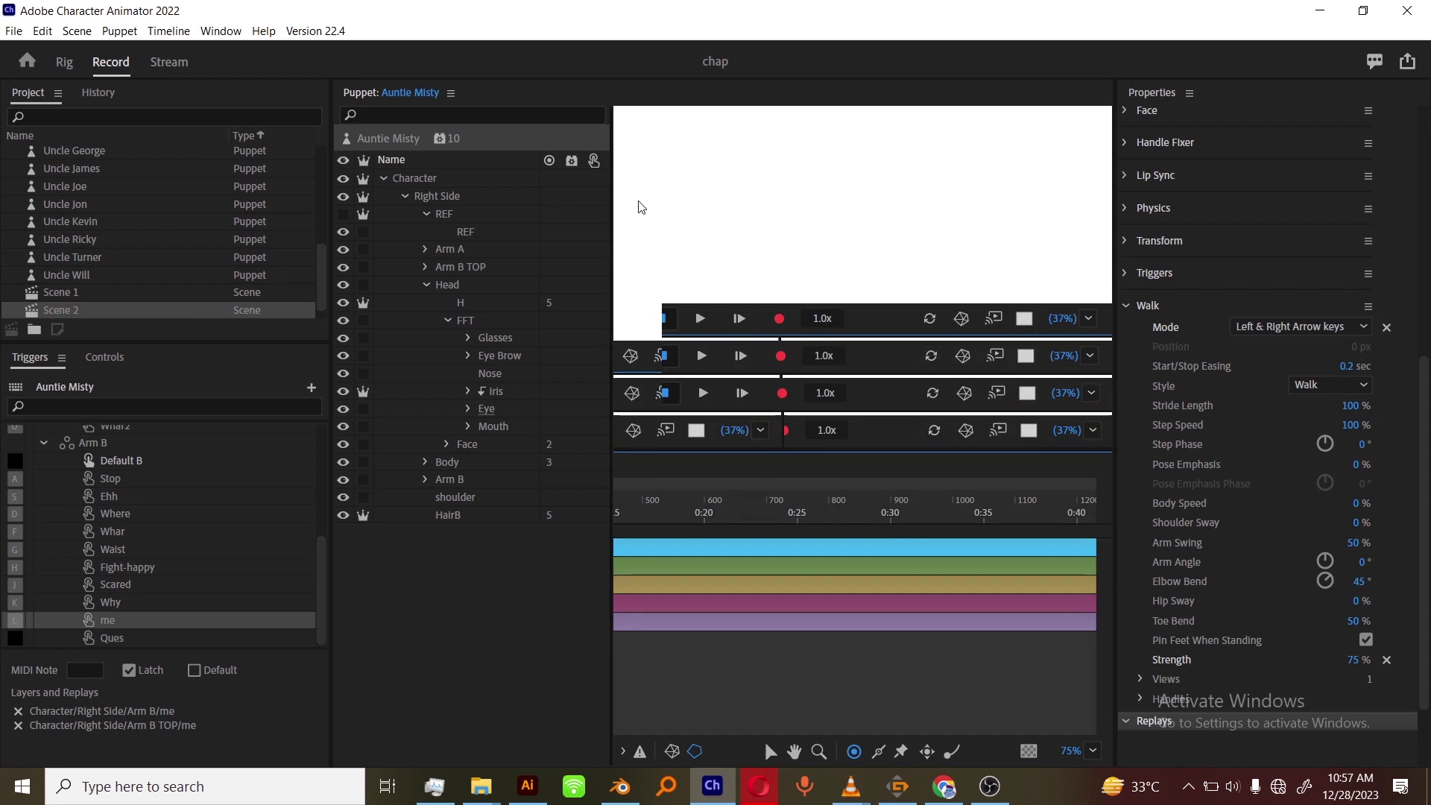
key("grave")
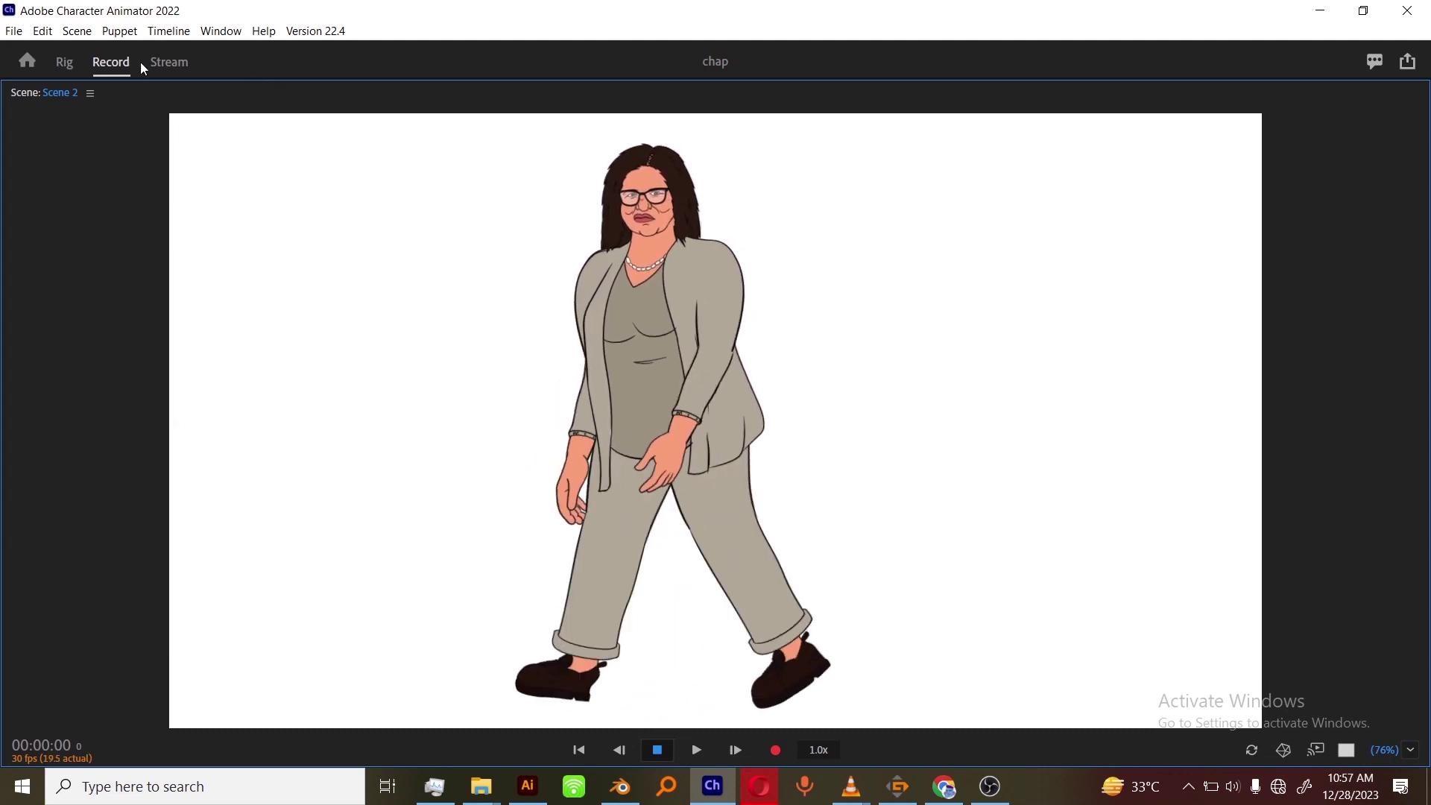
Move the origins of the Character layer, the Right Side layer and the whole puppet to the middle of the lower torso.
left_click(64, 62)
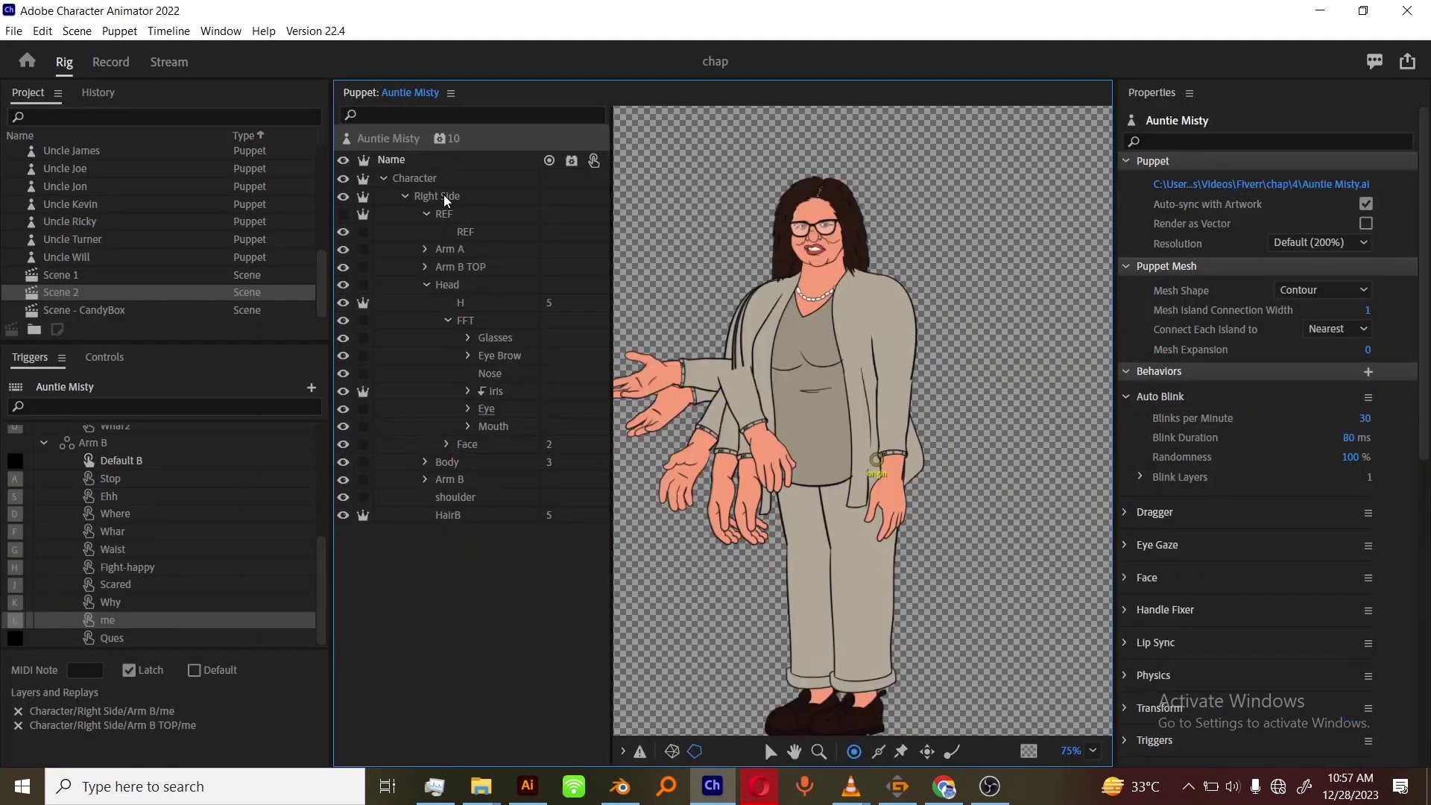
left_click(440, 184)
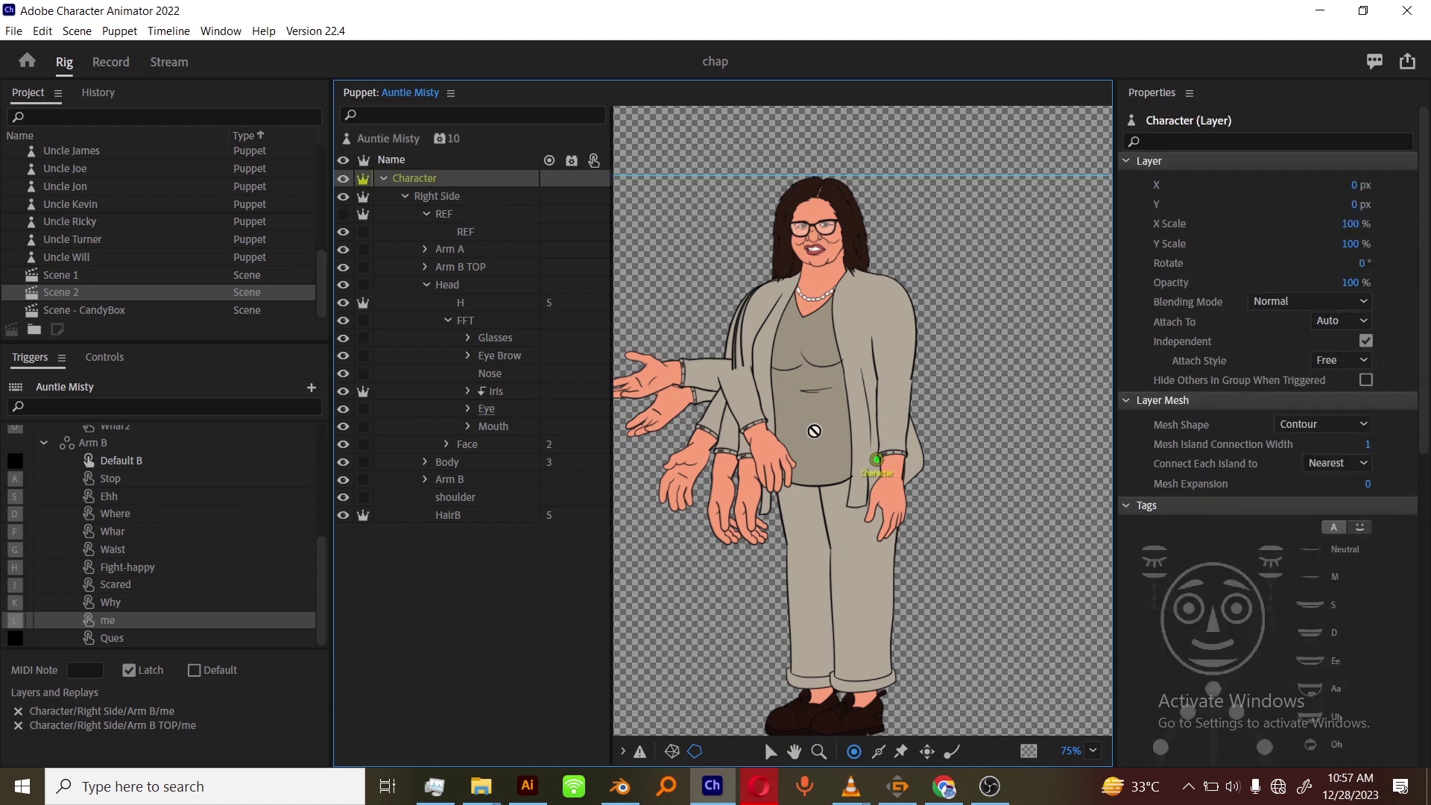
left_click_drag(877, 460, 819, 451)
key("Down")
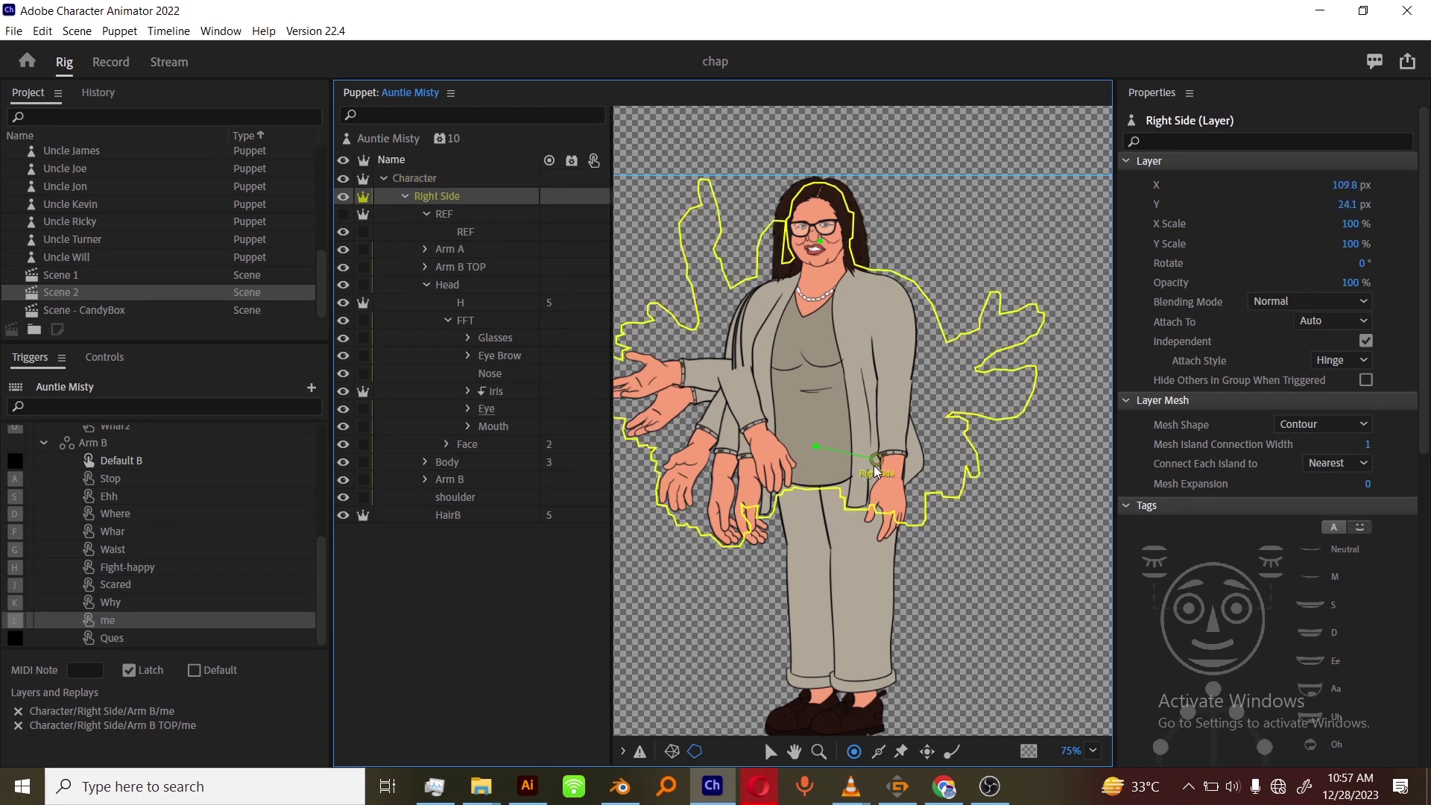
left_click_drag(861, 468, 778, 449)
left_click(451, 201)
left_click(435, 179)
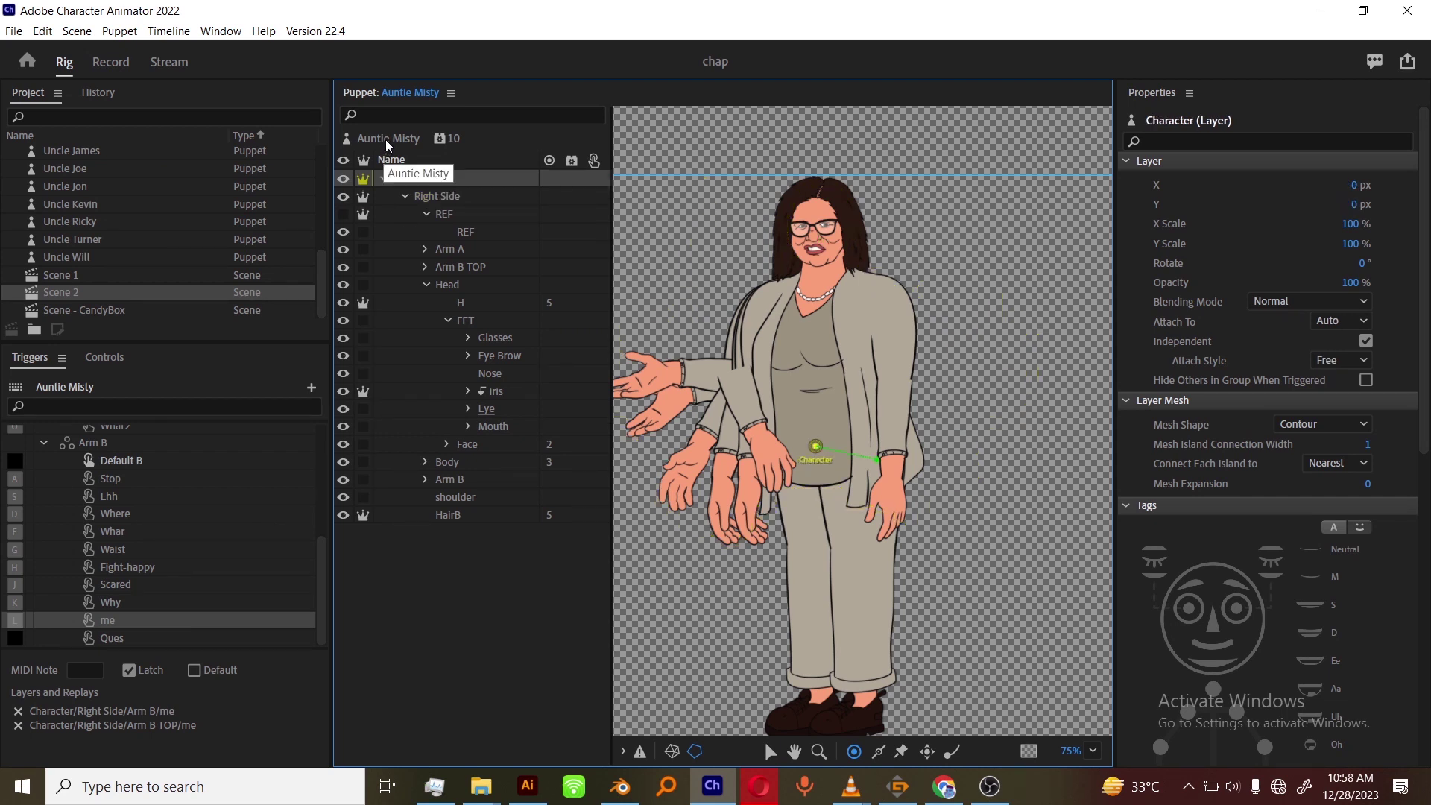
left_click(387, 141)
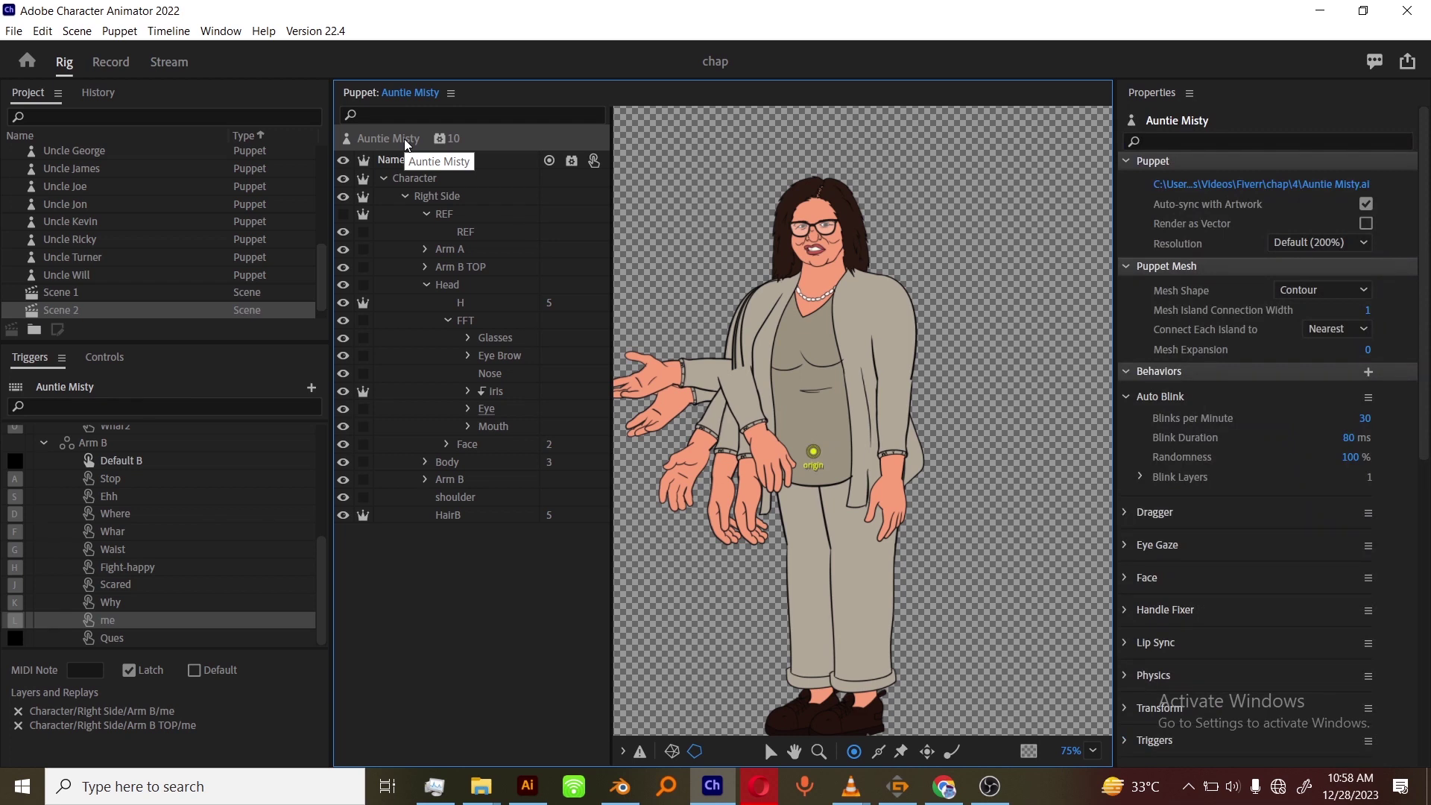
left_click(429, 184)
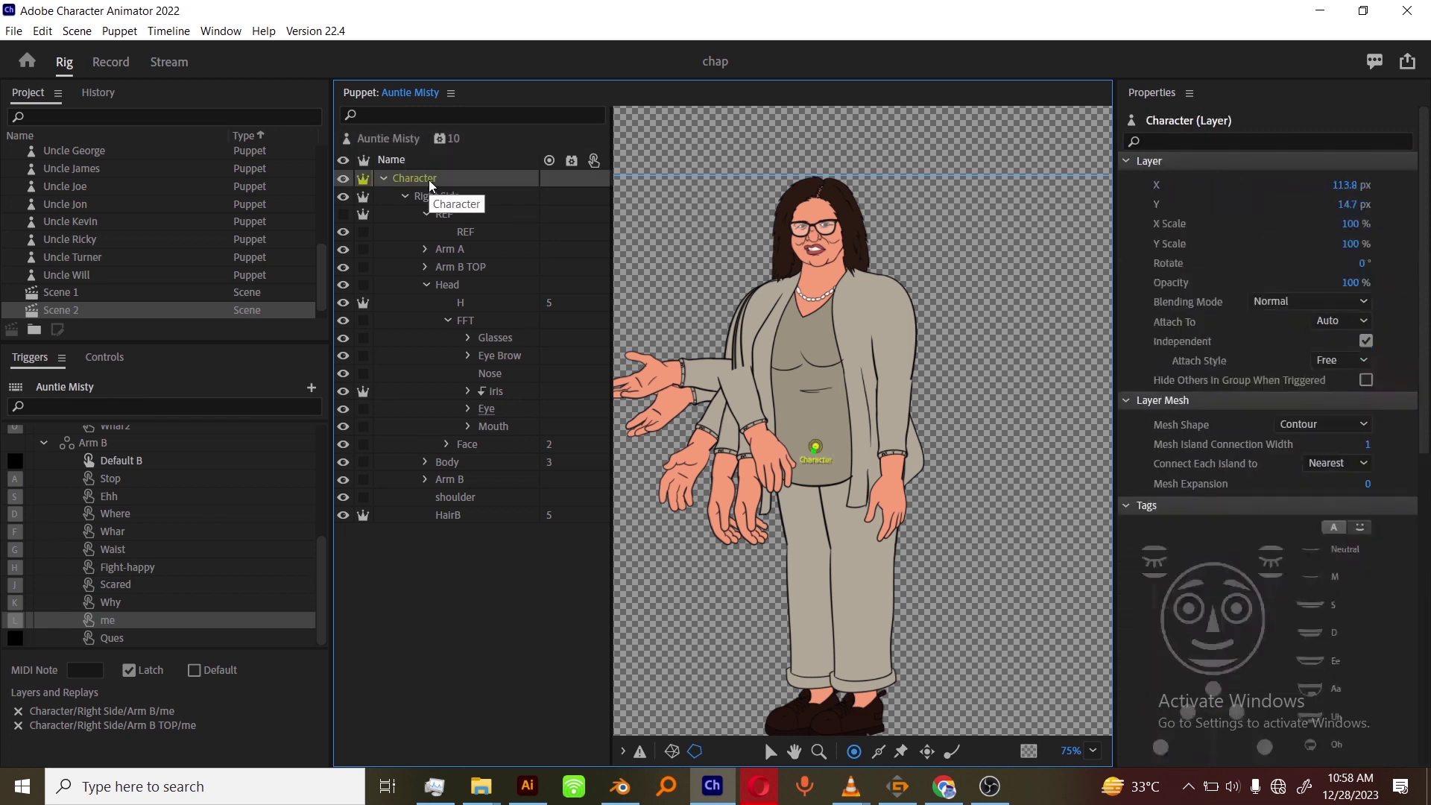
Test the puppet's movement and arm poses with the moved origins in the enlarged Scene 2 view.
left_click(109, 62)
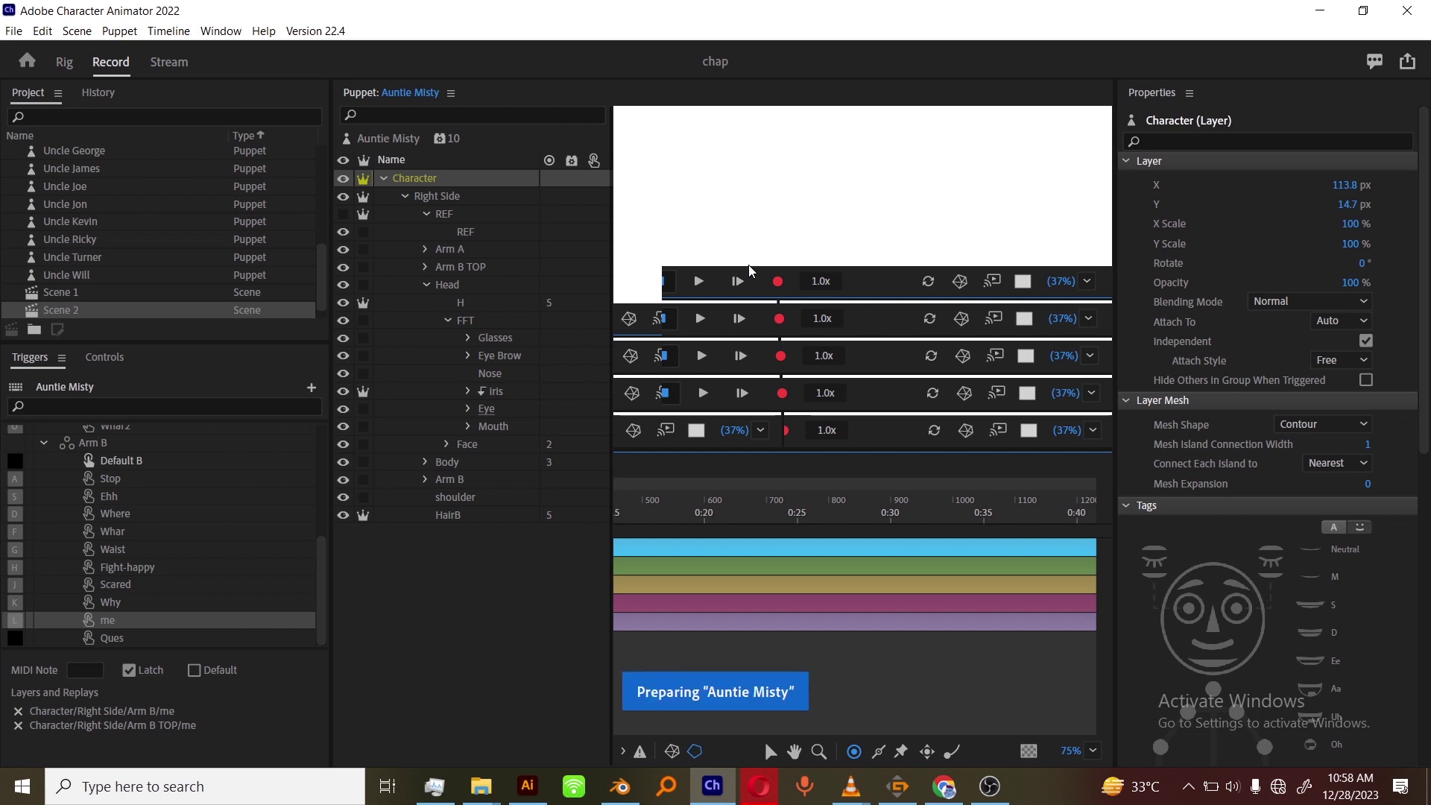
key("grave")
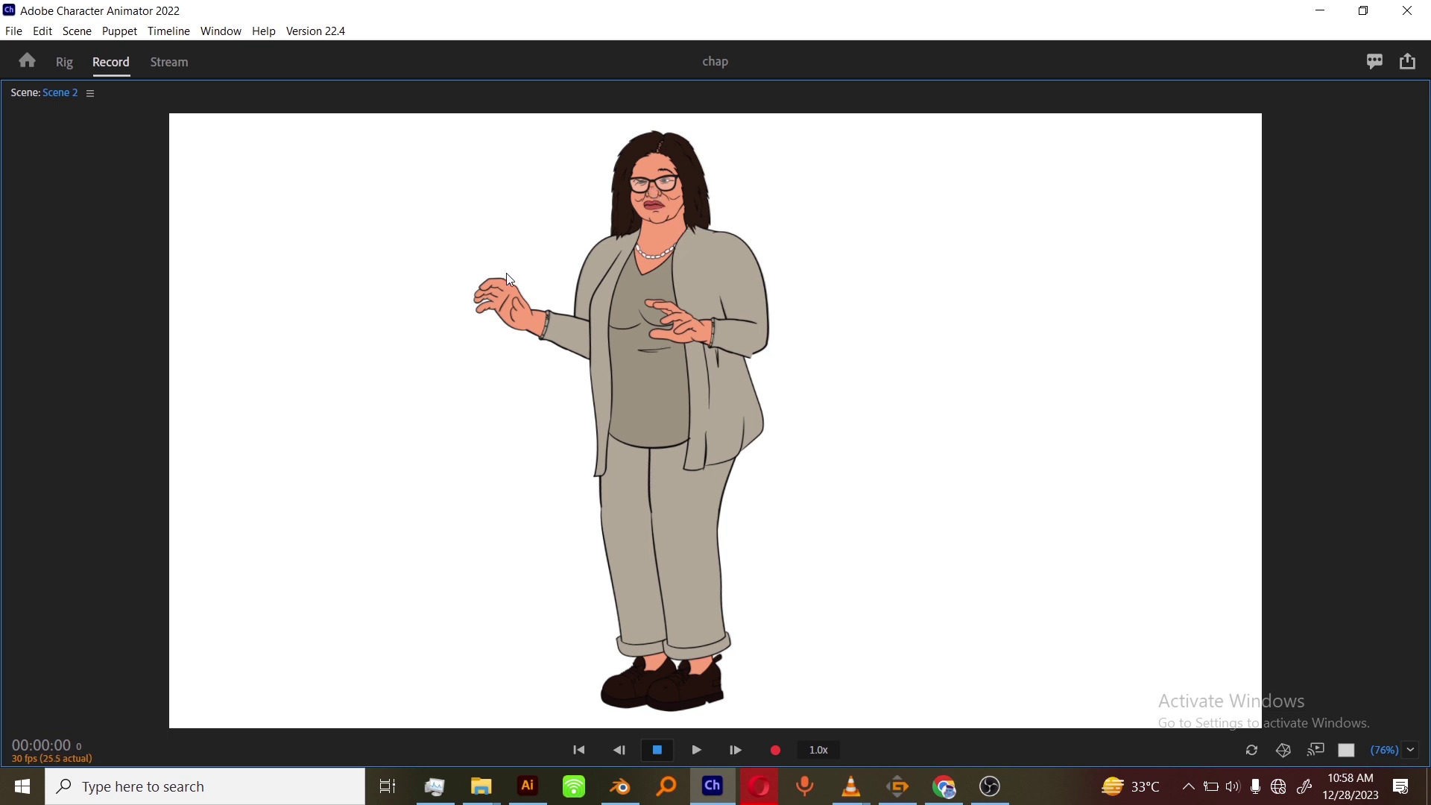
key("grave")
Add Be Realistic_01.wav to the Scene 2 timeline and compute Auntie Misty's lip sync take from the scene audio.
scroll(181, 243, "up", 10)
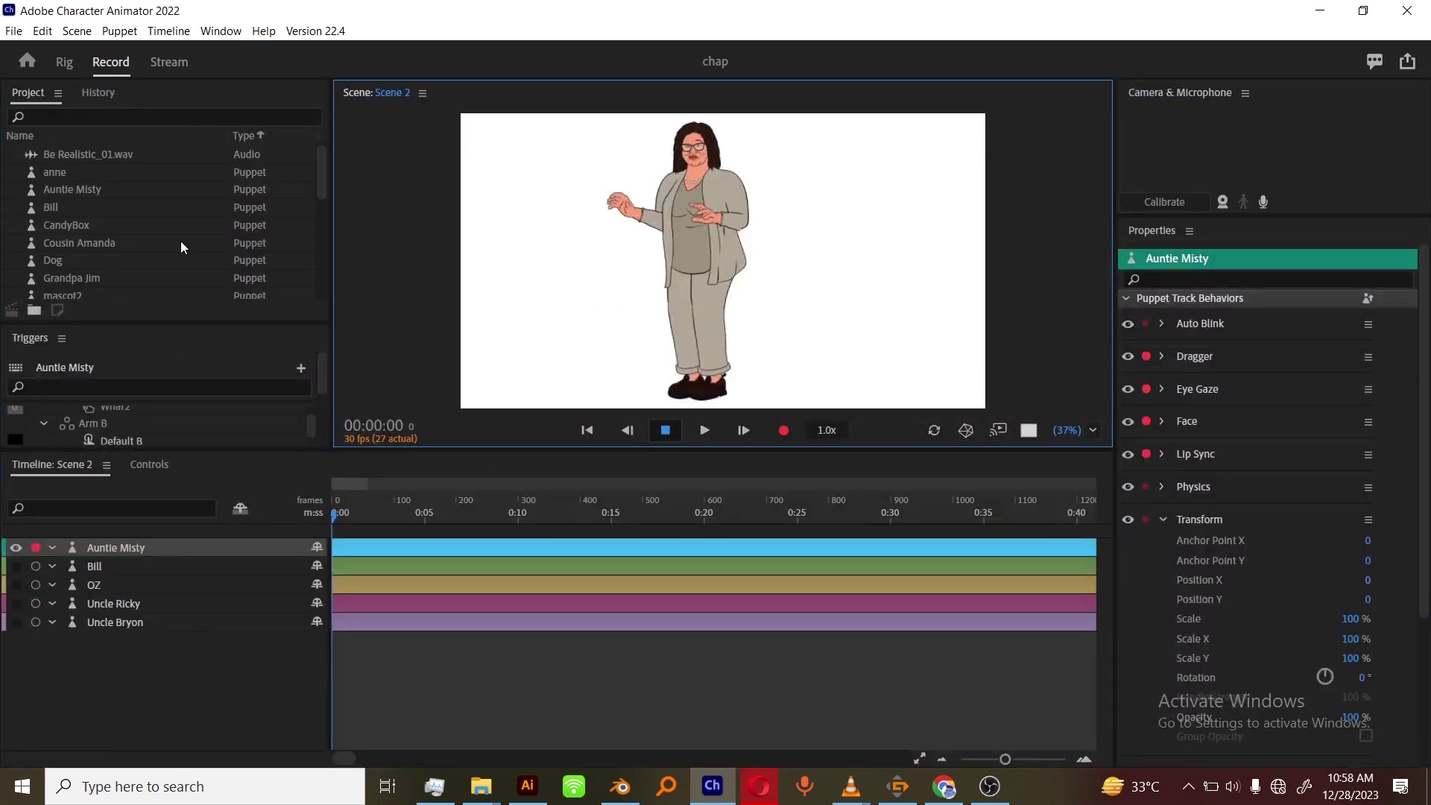
left_click(101, 153)
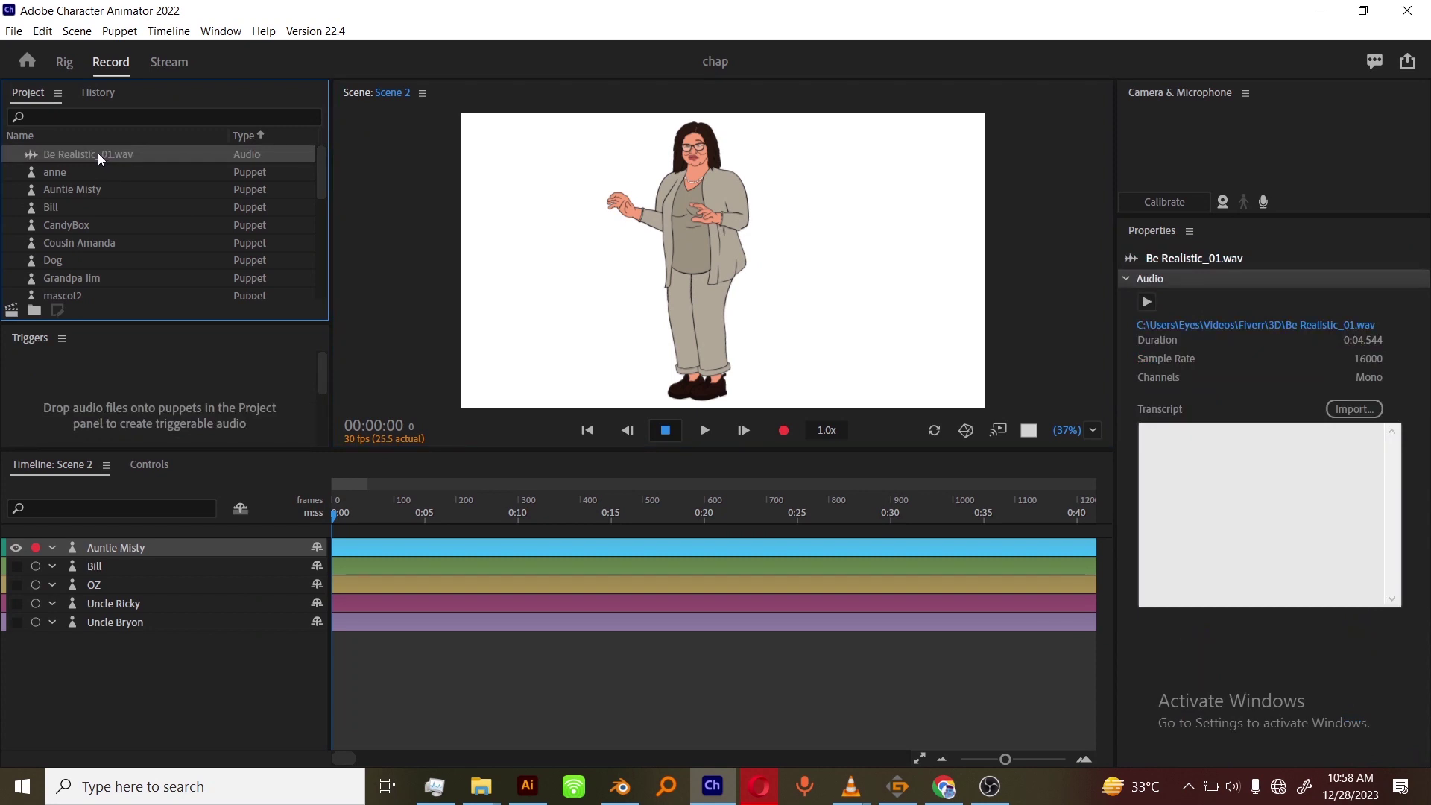
left_click_drag(97, 154, 149, 549)
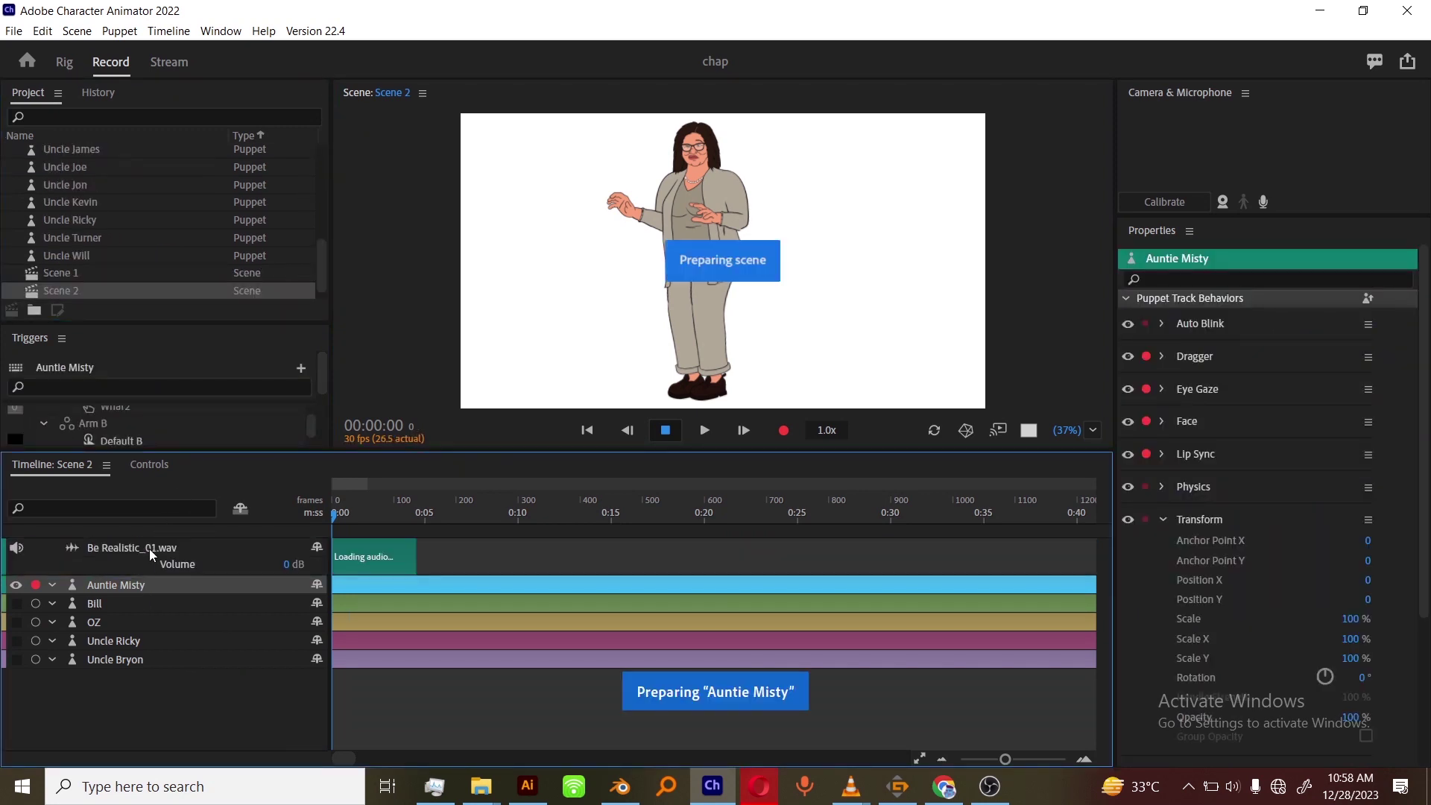
left_click(169, 31)
left_click(299, 211)
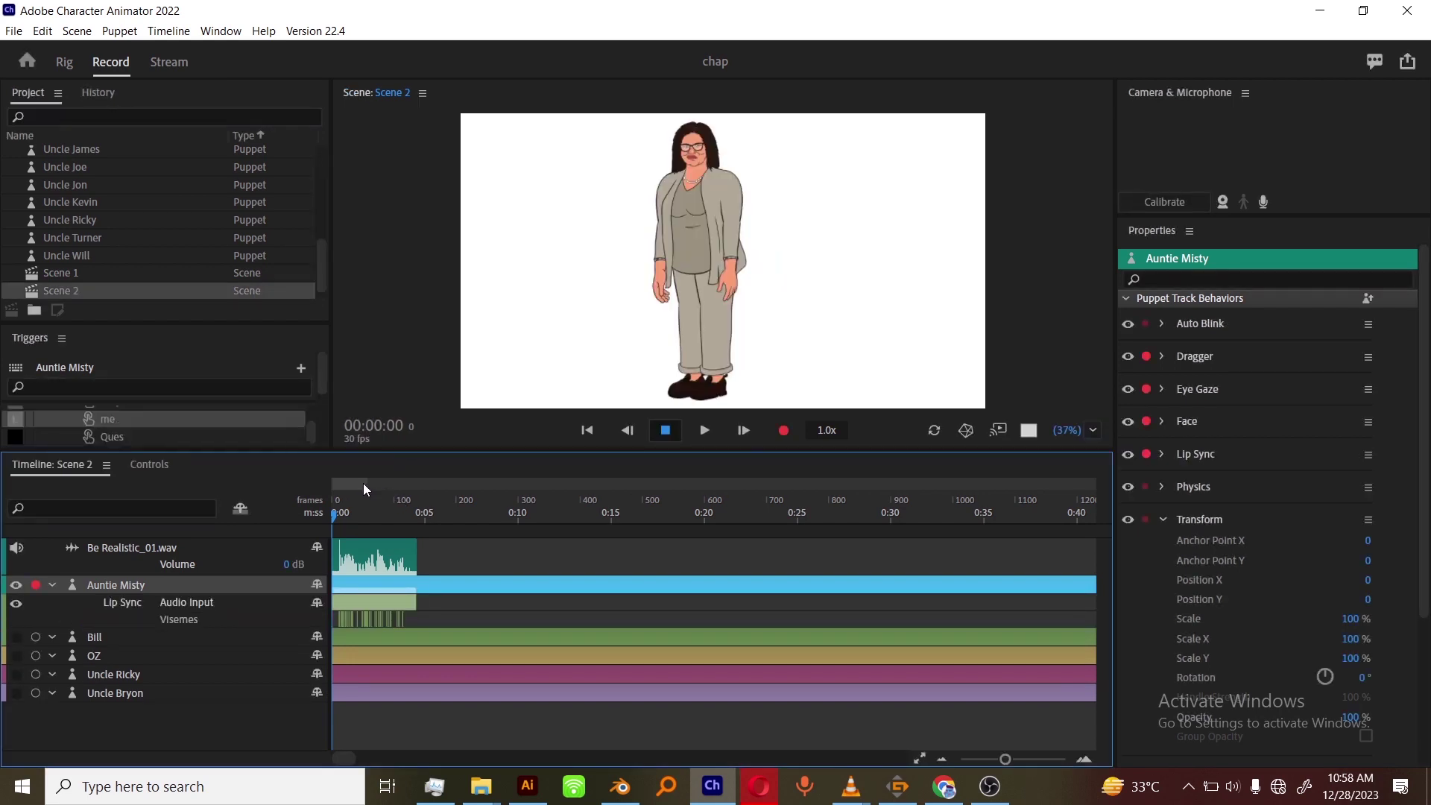
Extend the work area to the end of the audio clip and play the lip sync in the enlarged scene view.
left_click_drag(364, 484, 415, 485)
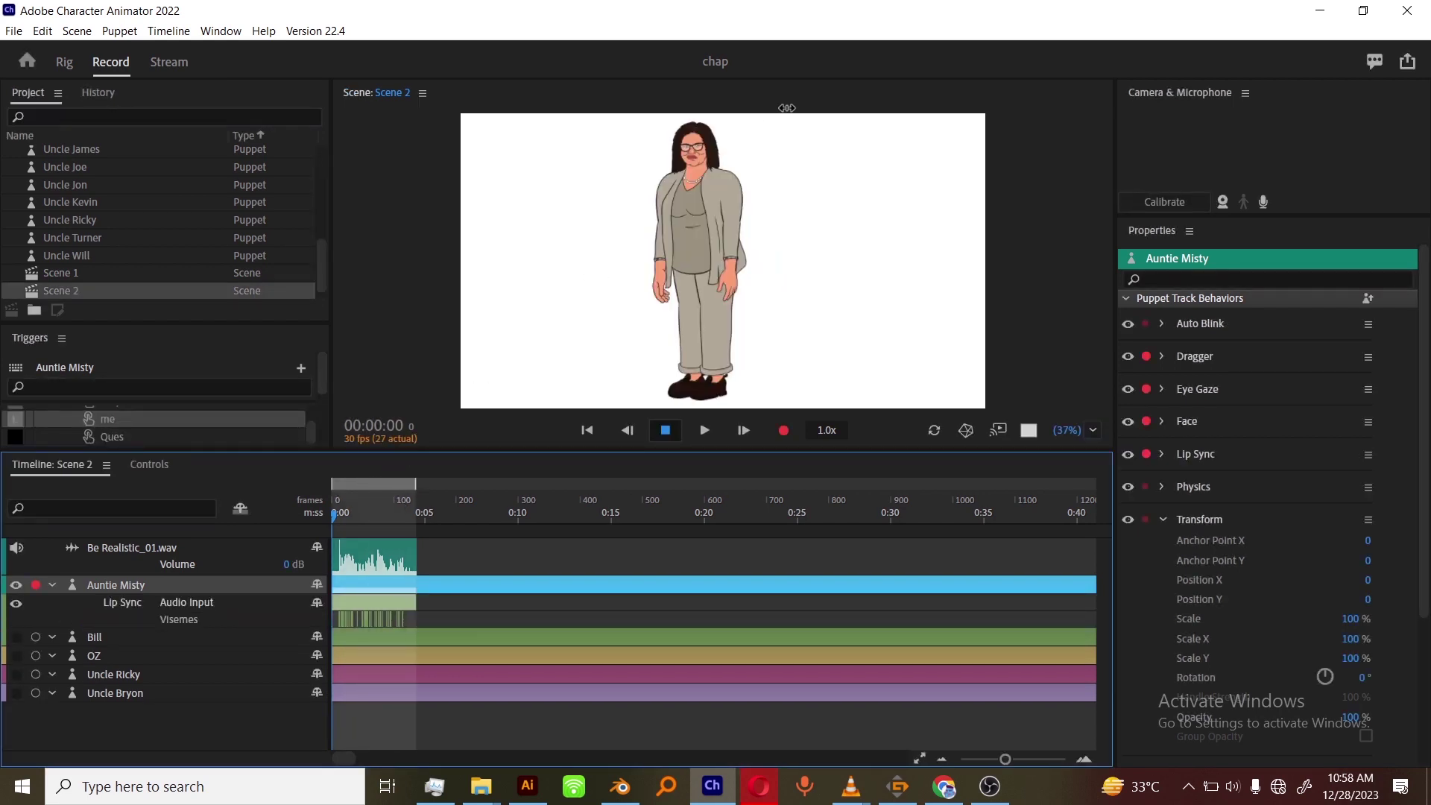
key("grave")
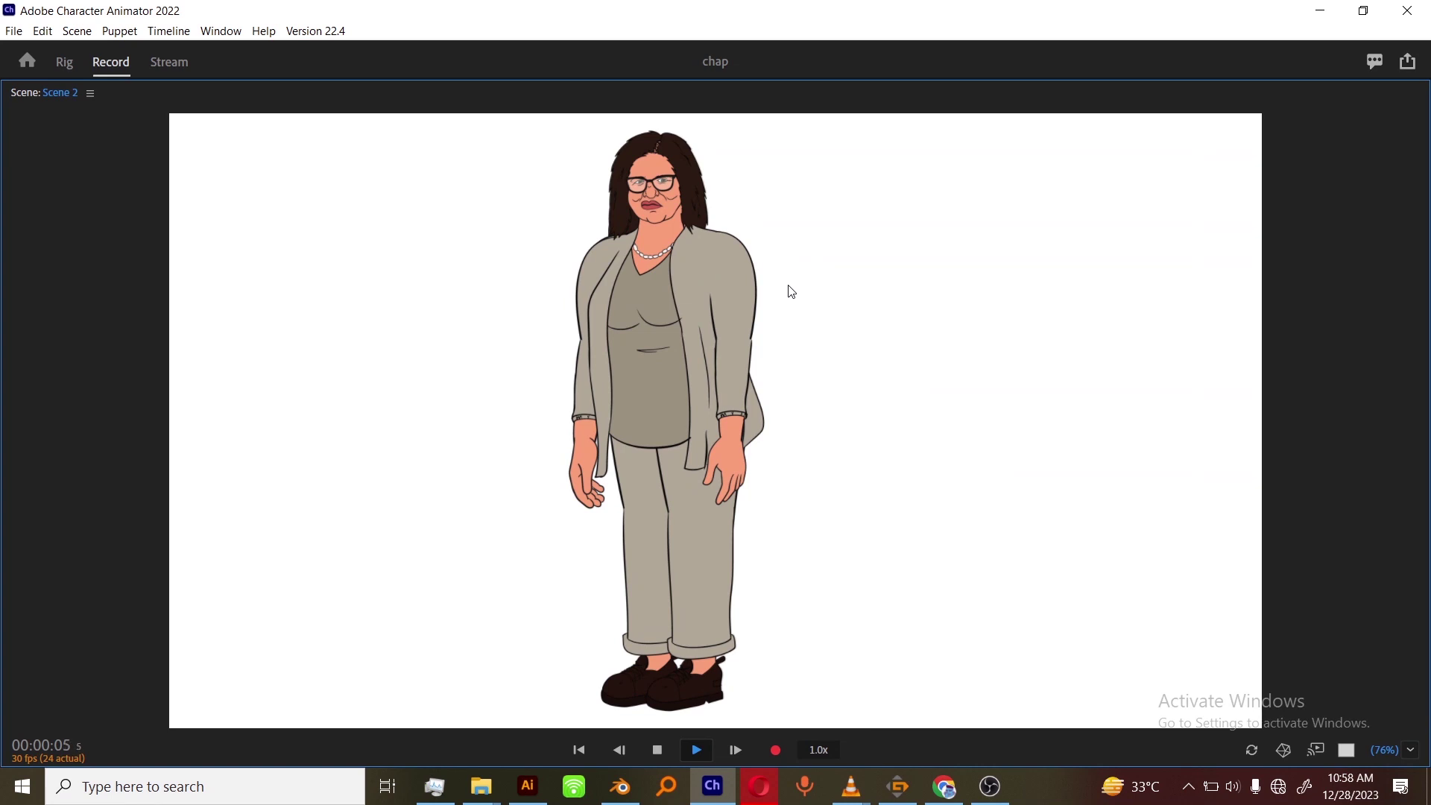
key("grave")
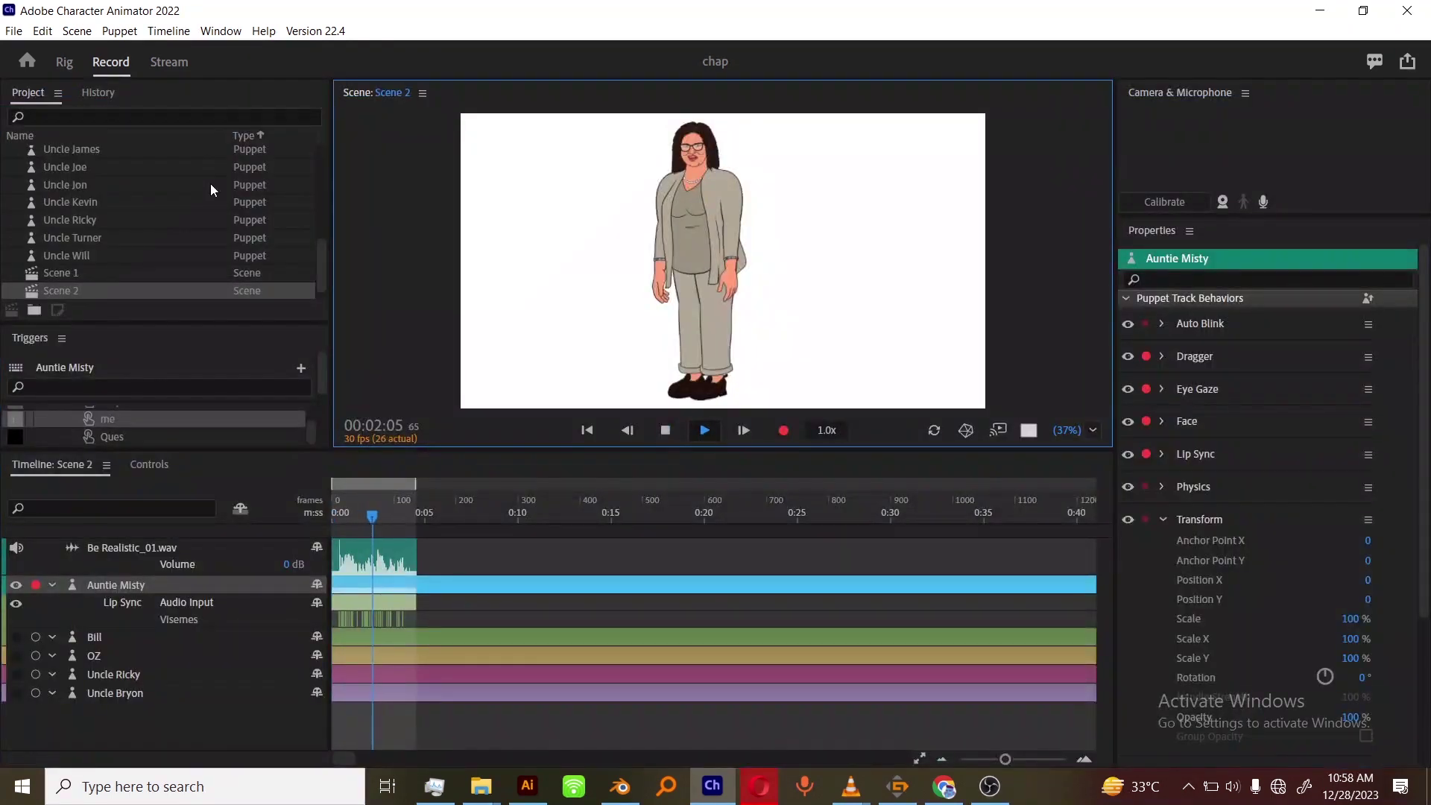
Return to rigging, make the Face group inside Head independent, and expand it.
left_click(64, 62)
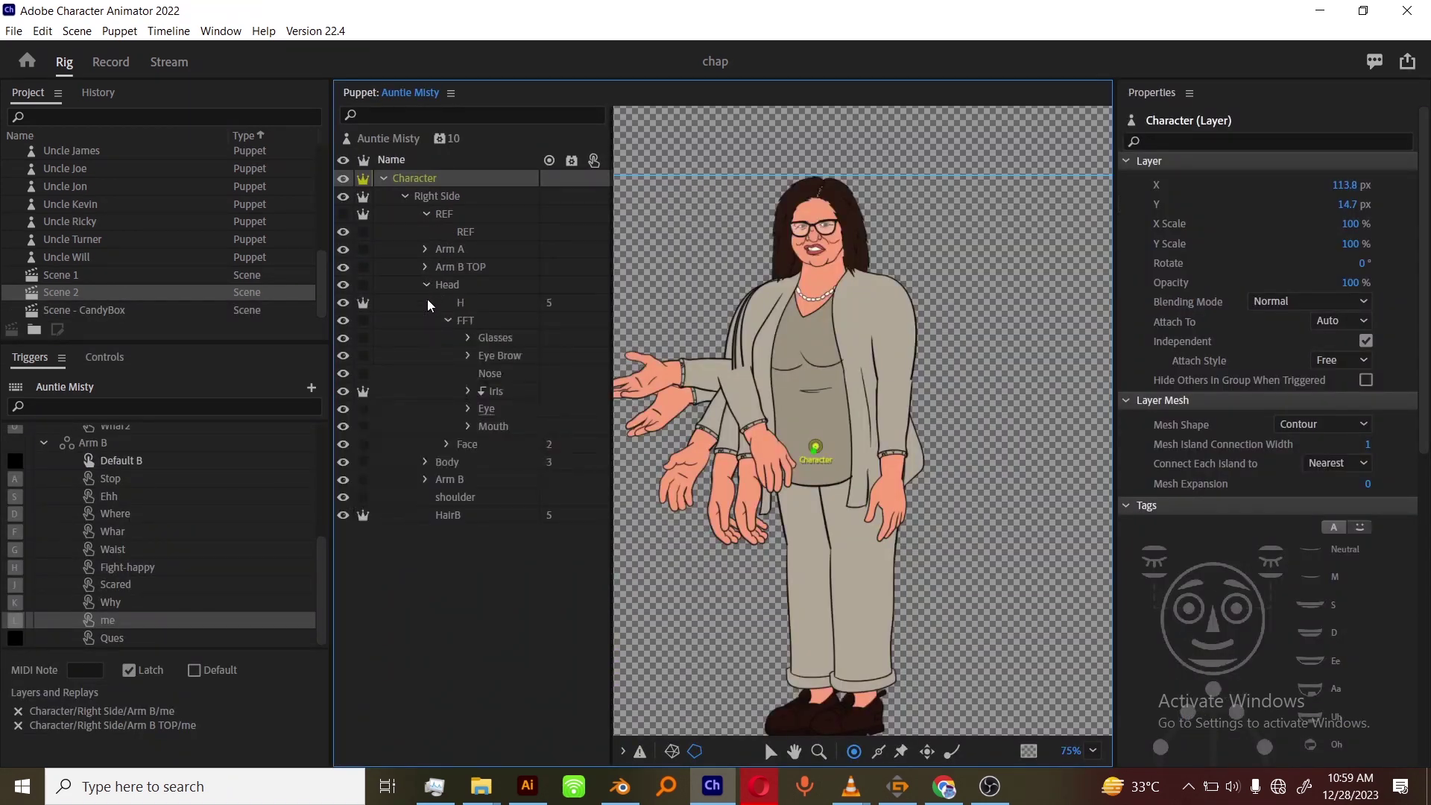
left_click(507, 426)
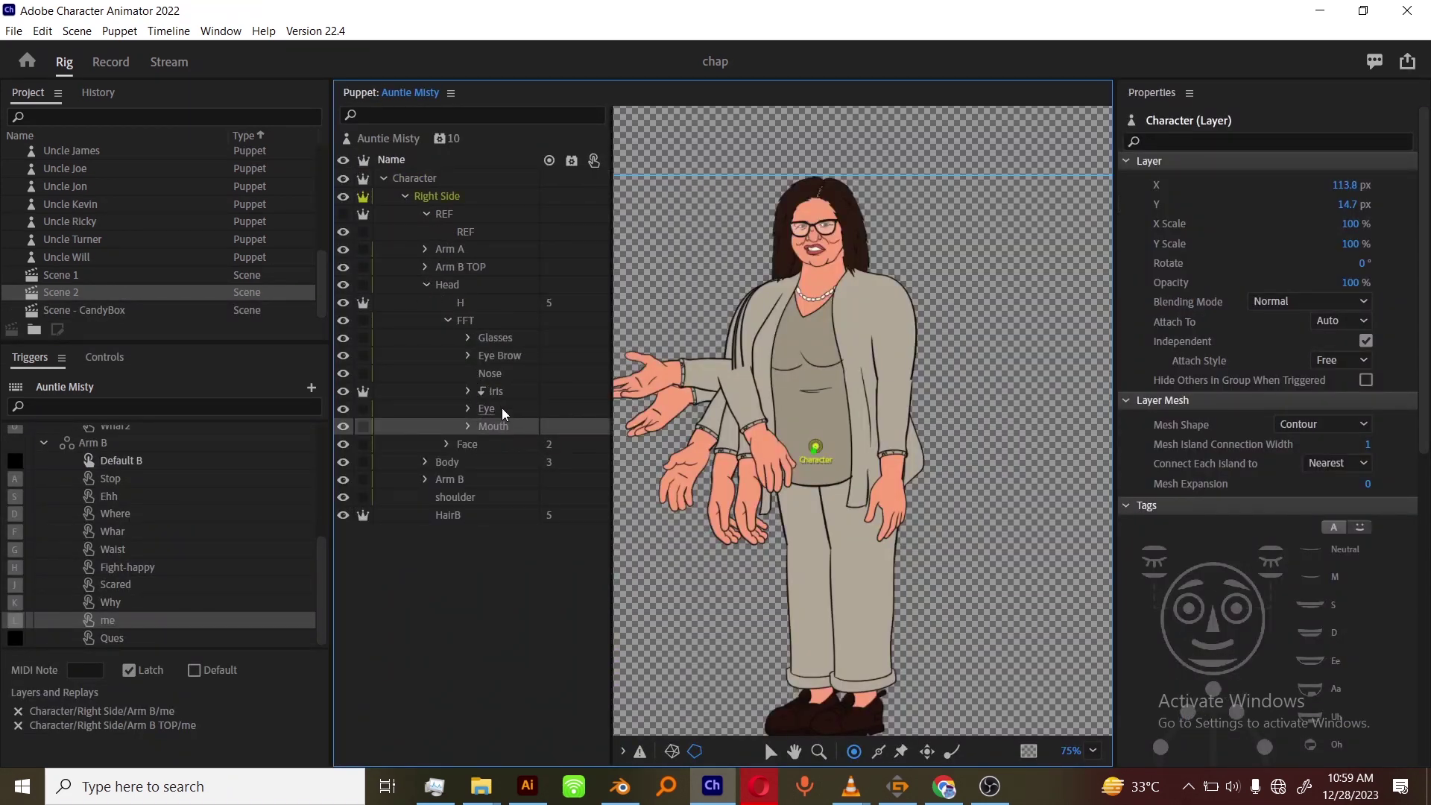
left_click(449, 322)
left_click(365, 341)
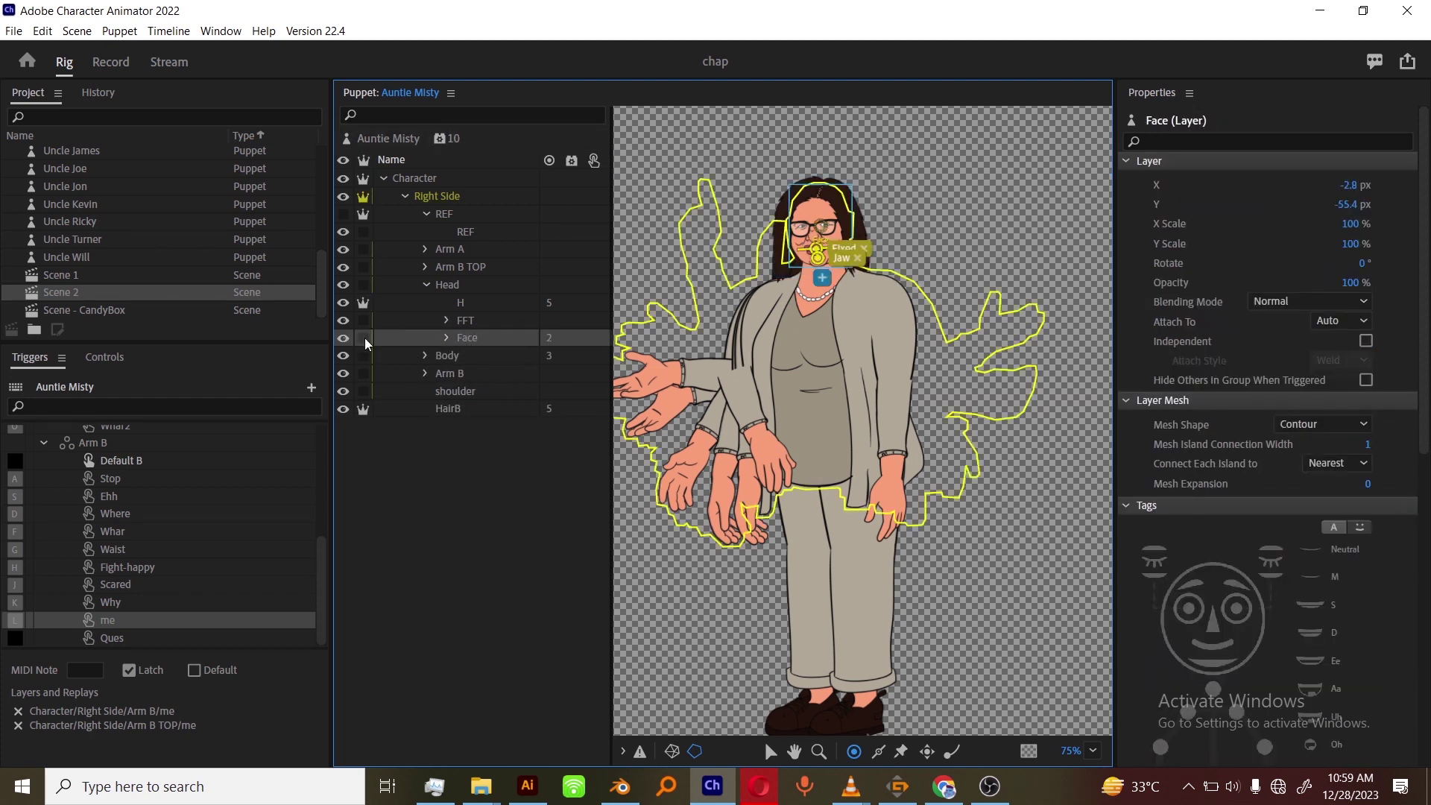
left_click(448, 338)
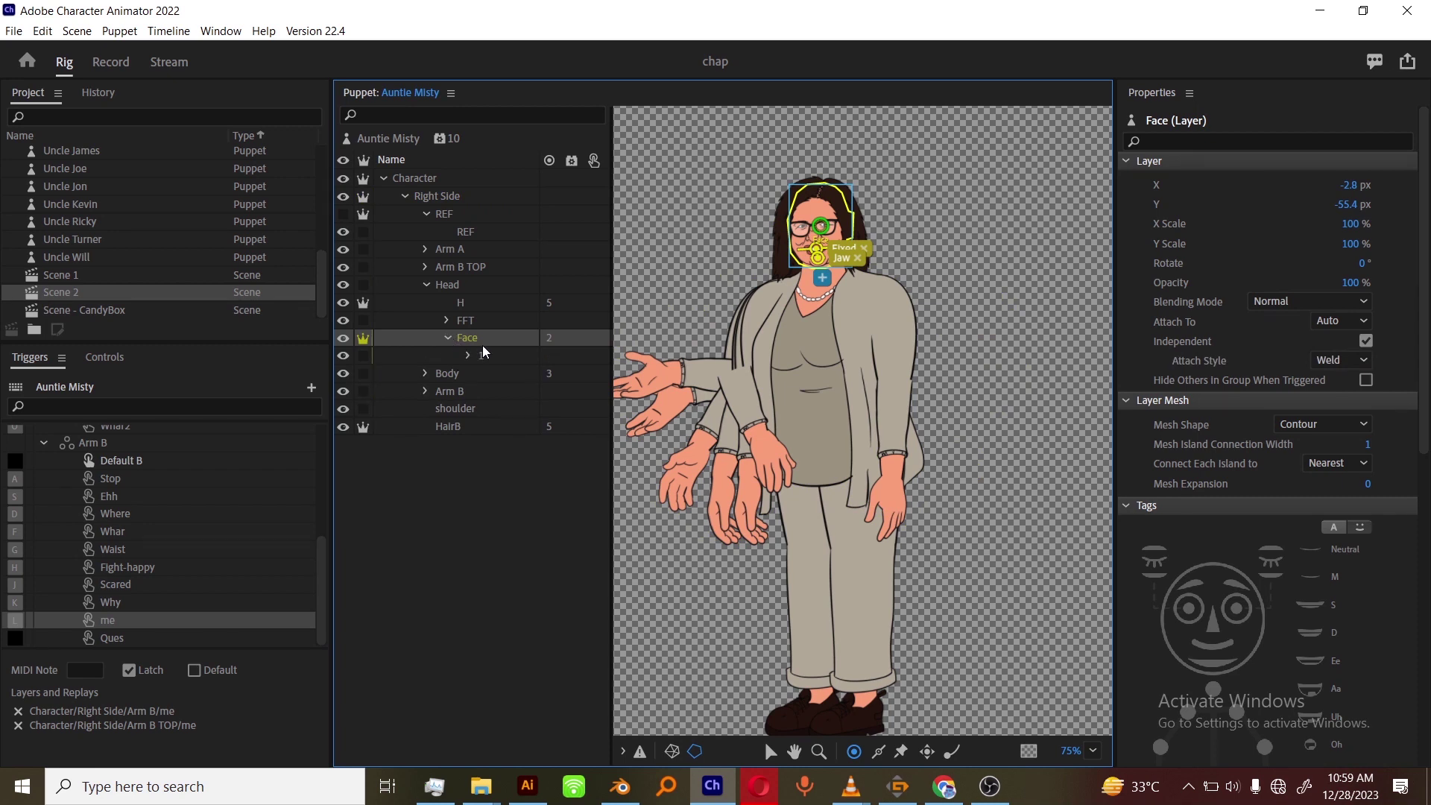
Play back the lip sync with the independent Face group in the enlarged Scene 2 view.
left_click(112, 65)
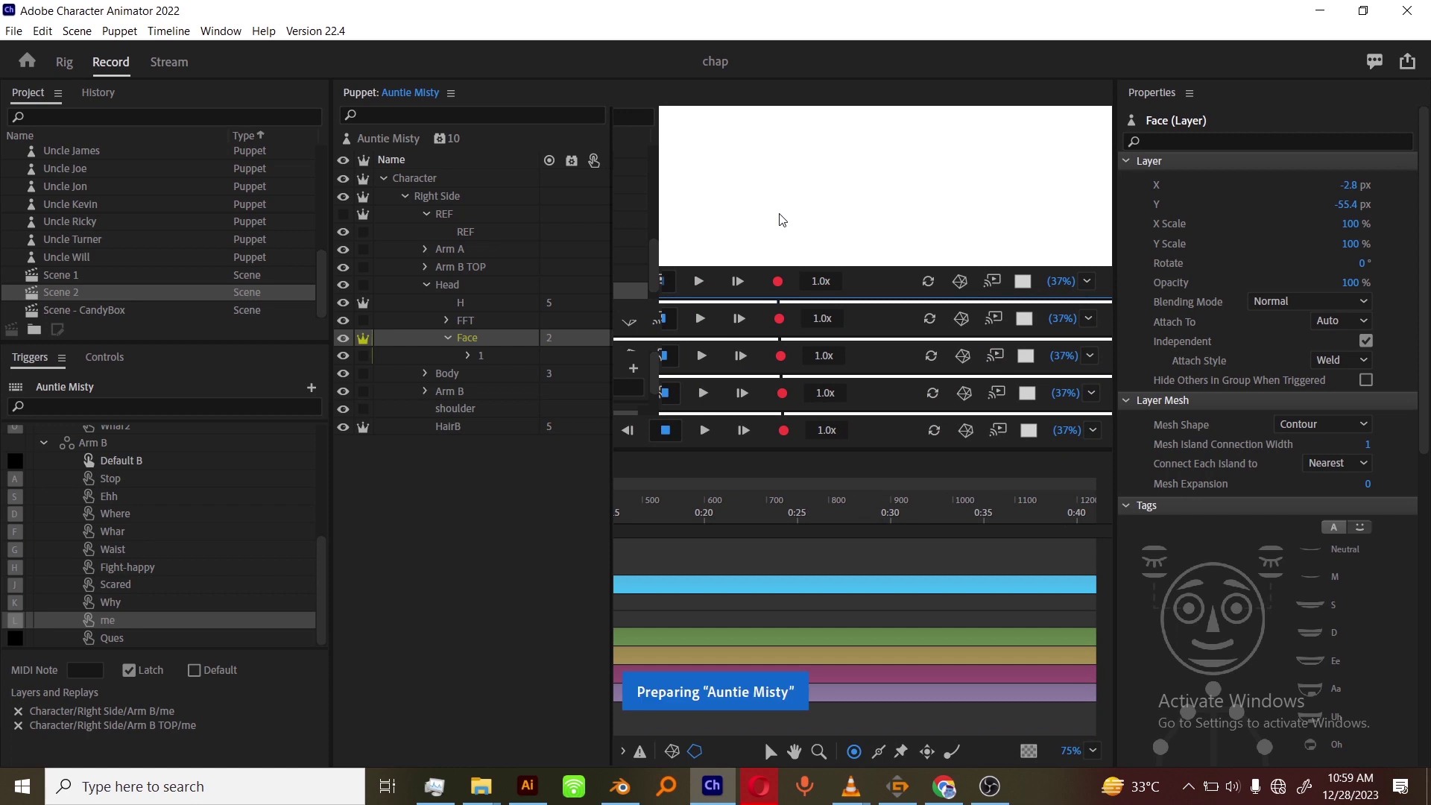
key("grave")
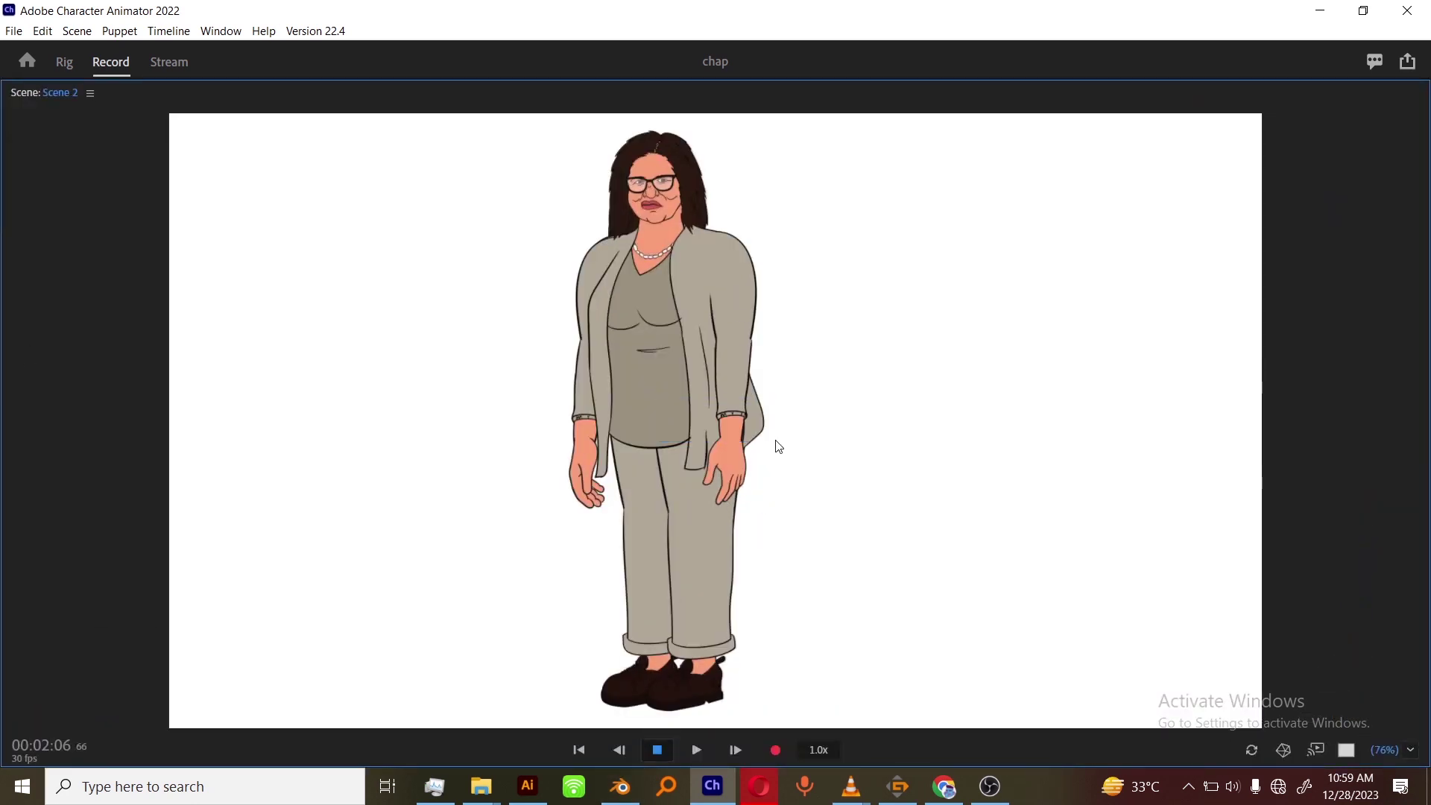
key("space")
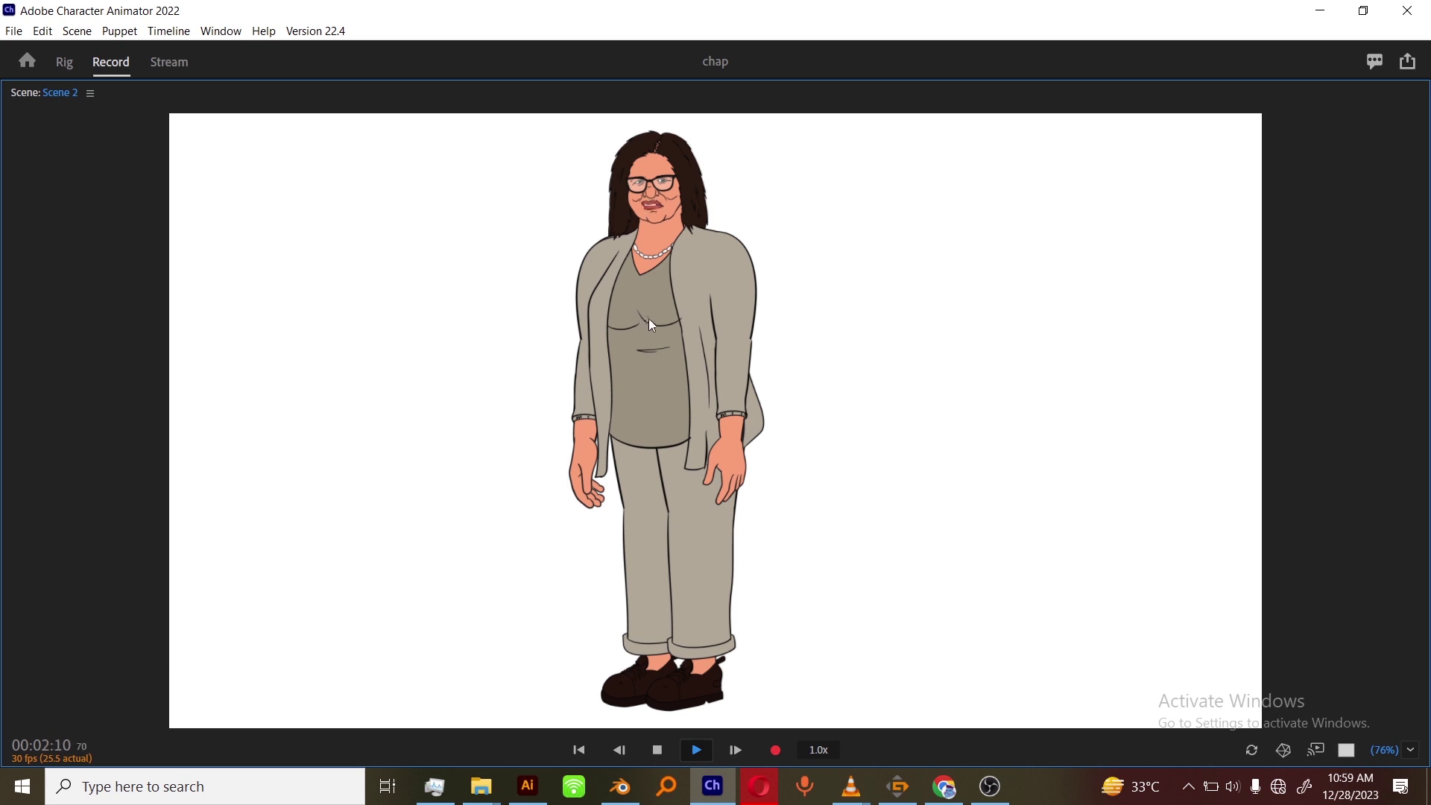
Stop playback and add a new camera to Scene 2, zoomed to 198% with Position Y -269 to frame Auntie Misty's upper body.
key("grave")
key("space")
left_click(77, 31)
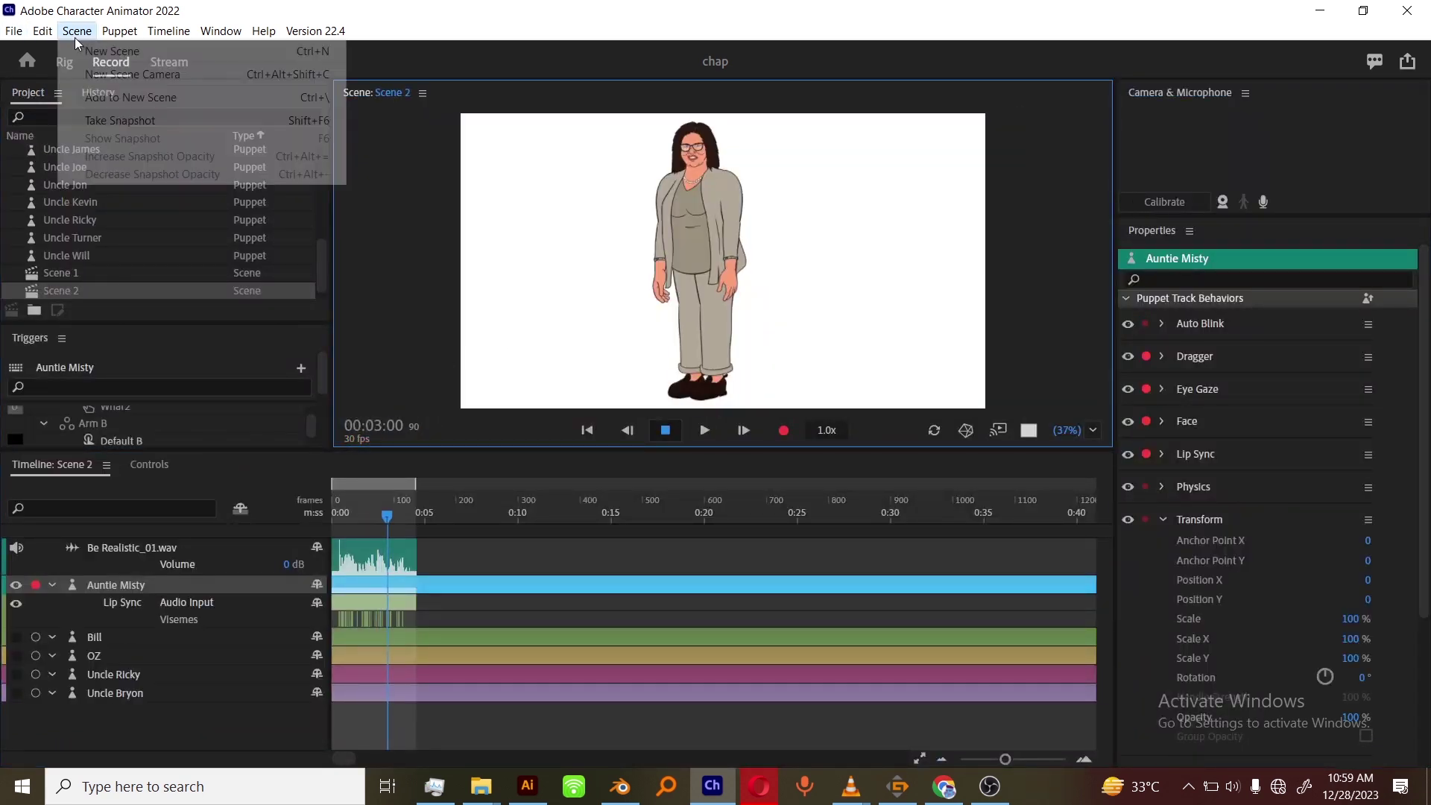
left_click(119, 78)
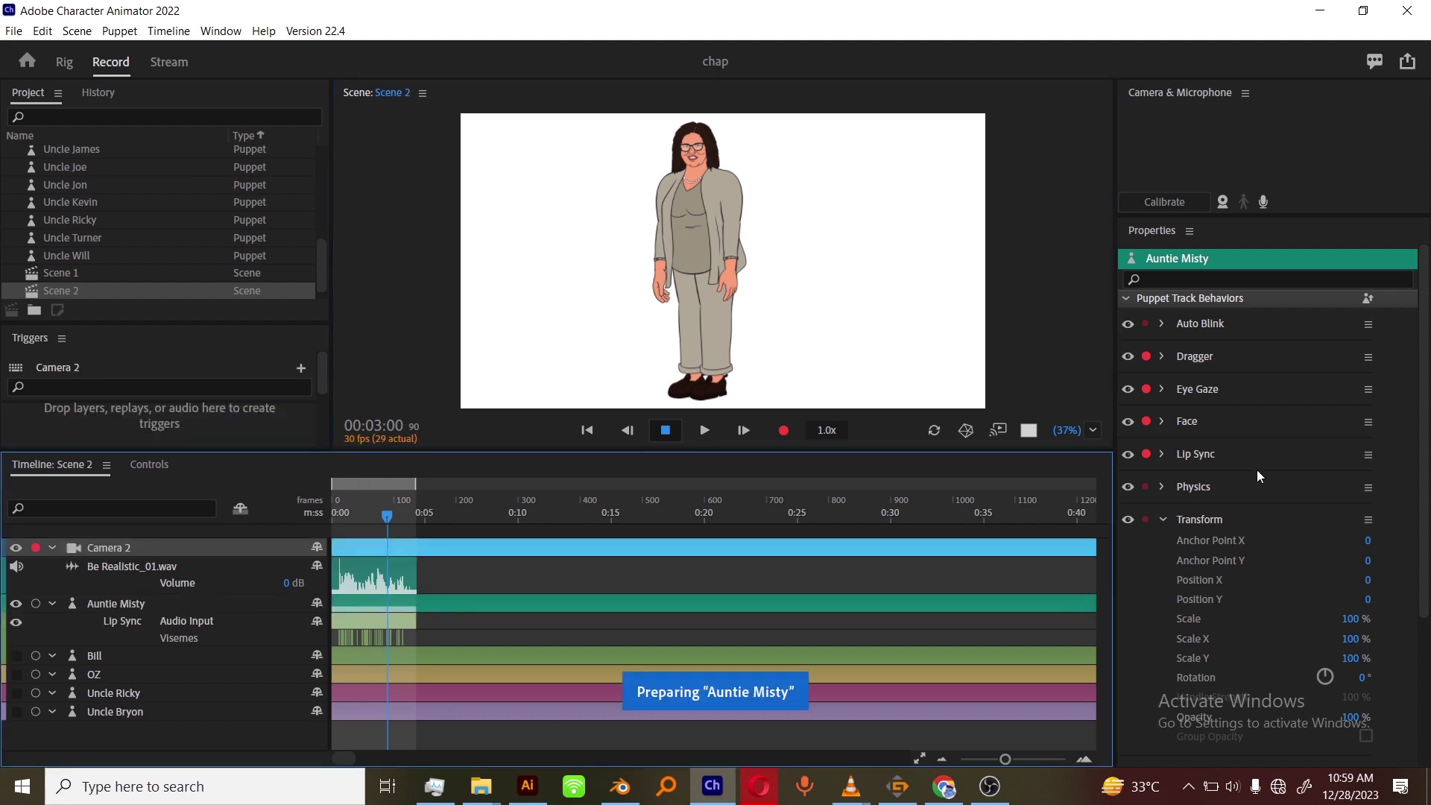
left_click_drag(1361, 423, 1411, 688)
left_click(782, 302)
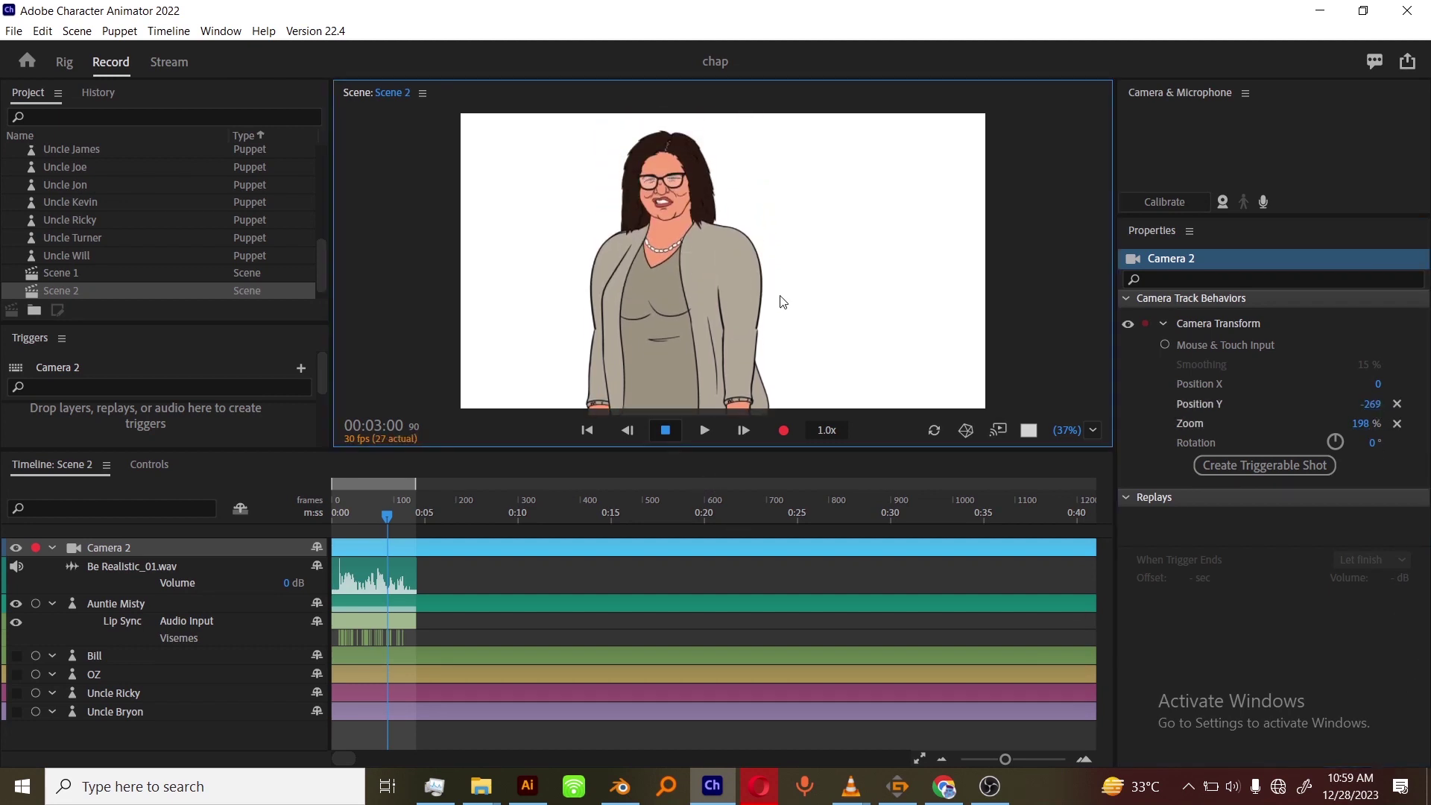
Select the Auntie Misty track and play the lip sync through the new camera framing in the enlarged scene view.
key("grave")
key("grave")
left_click(125, 604)
key("grave")
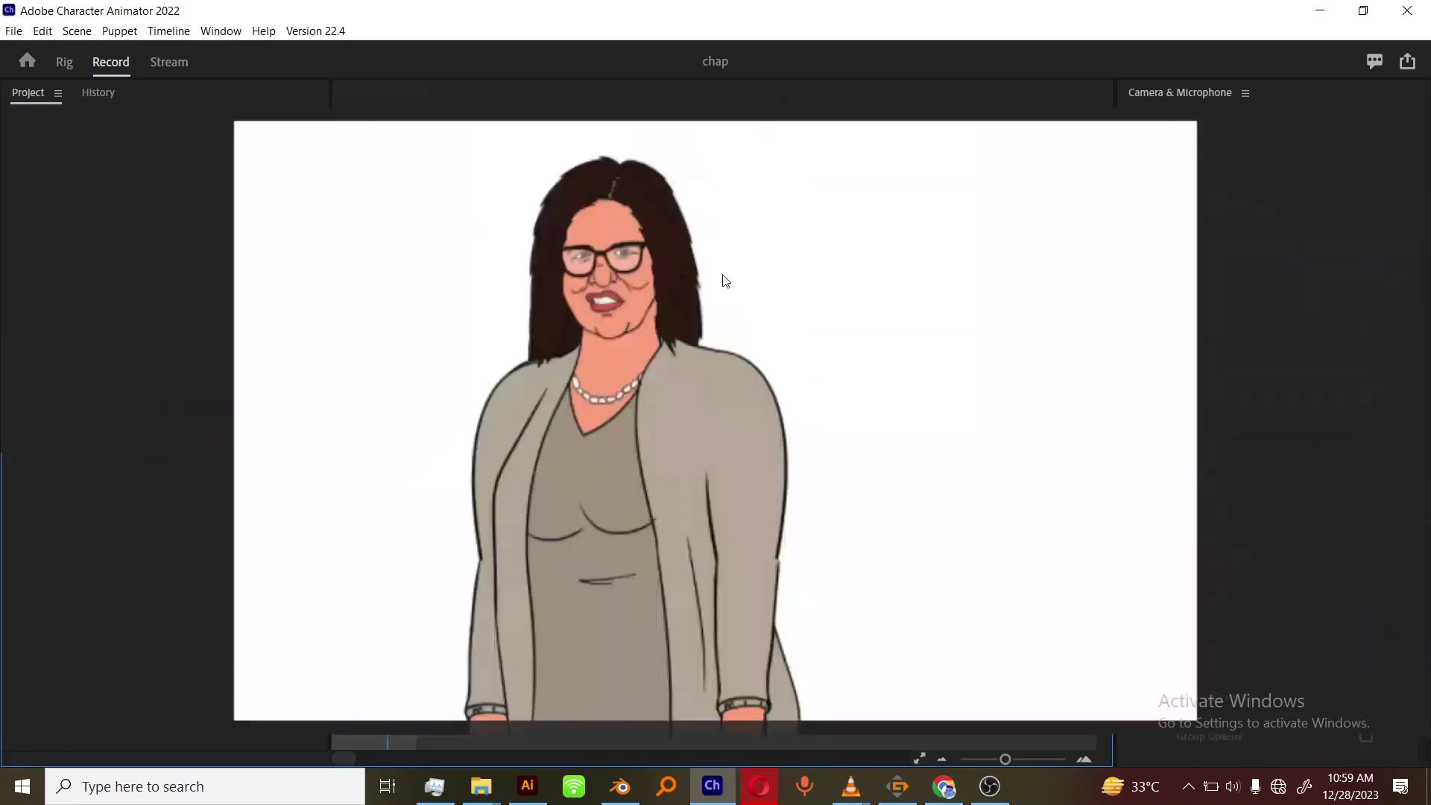
key("space")
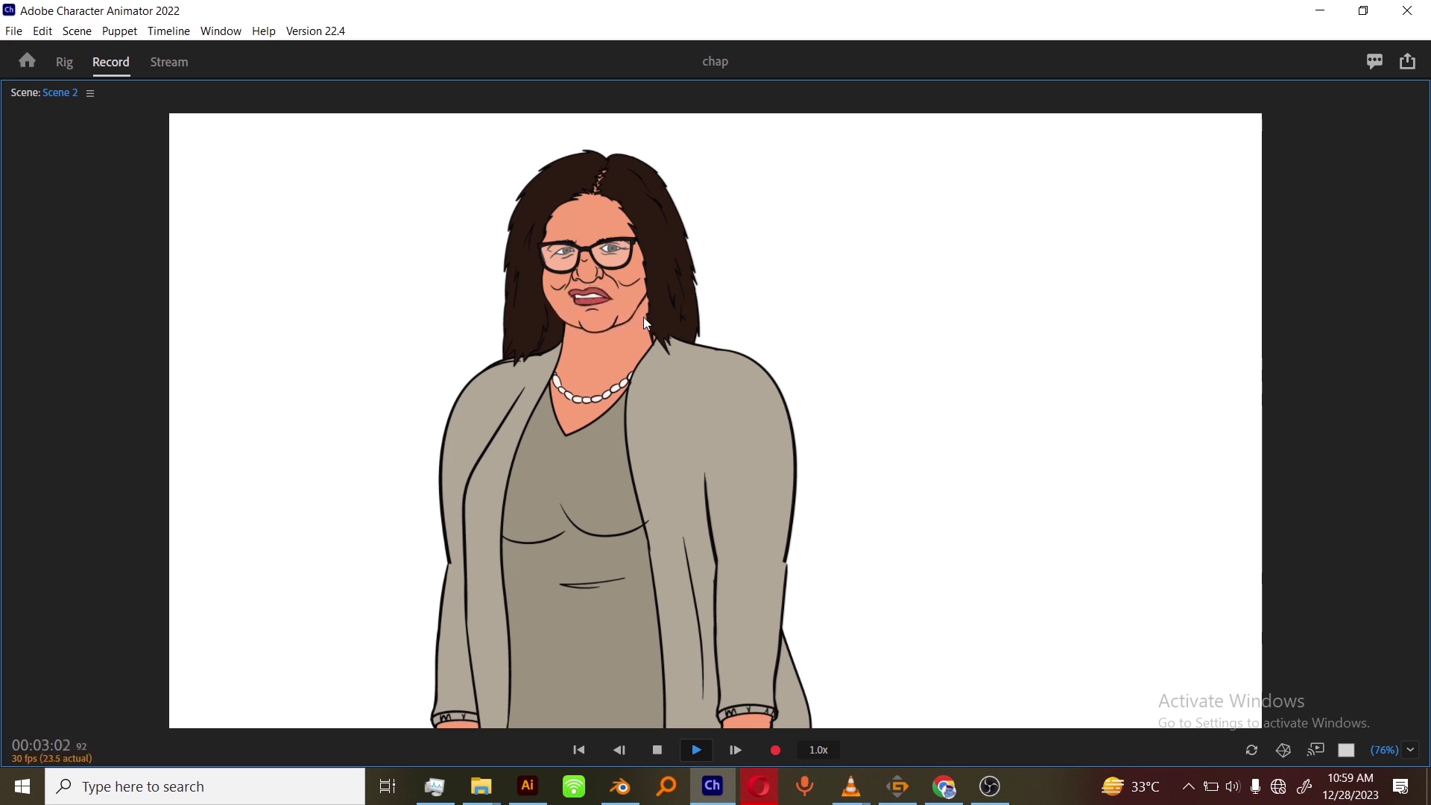
key("space")
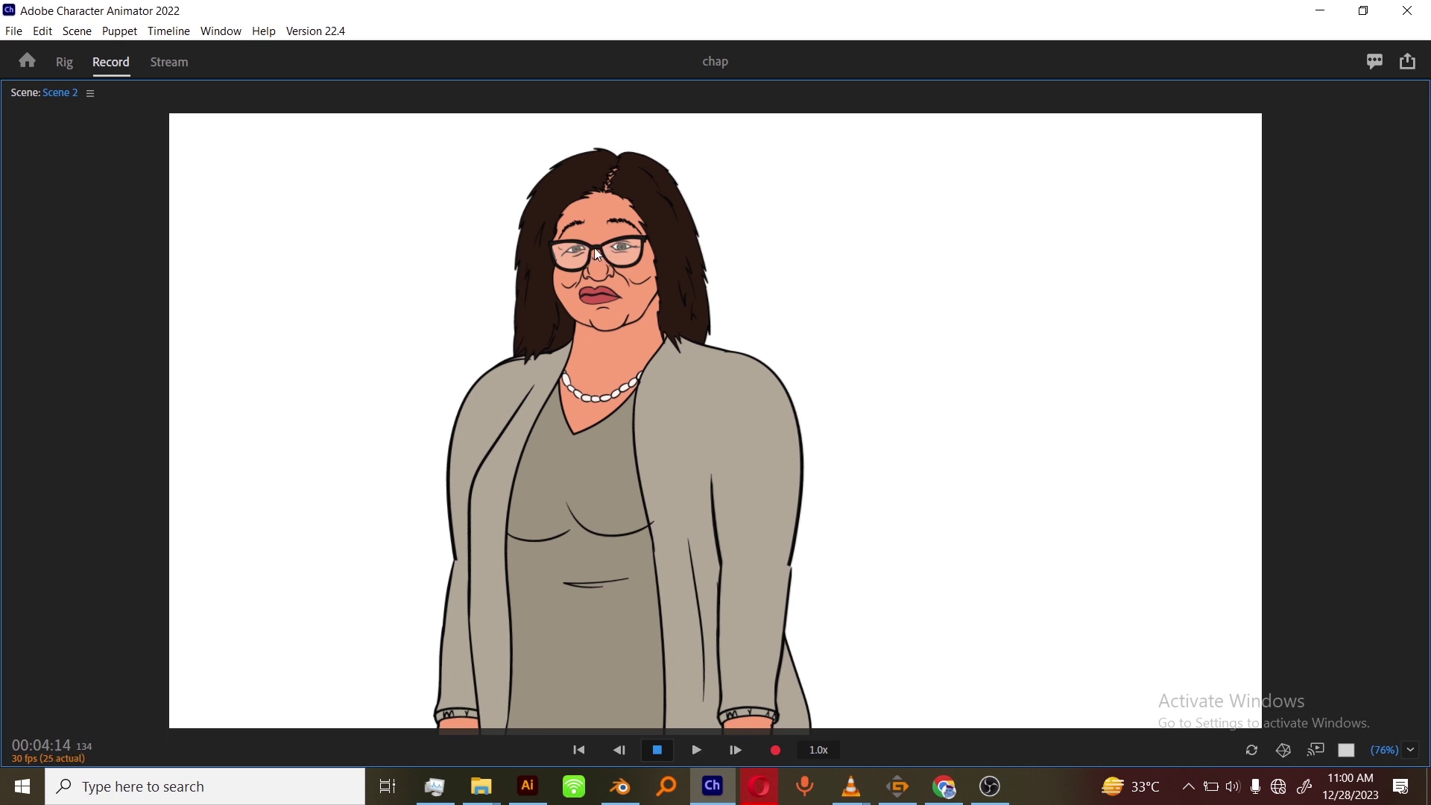
key("grave")
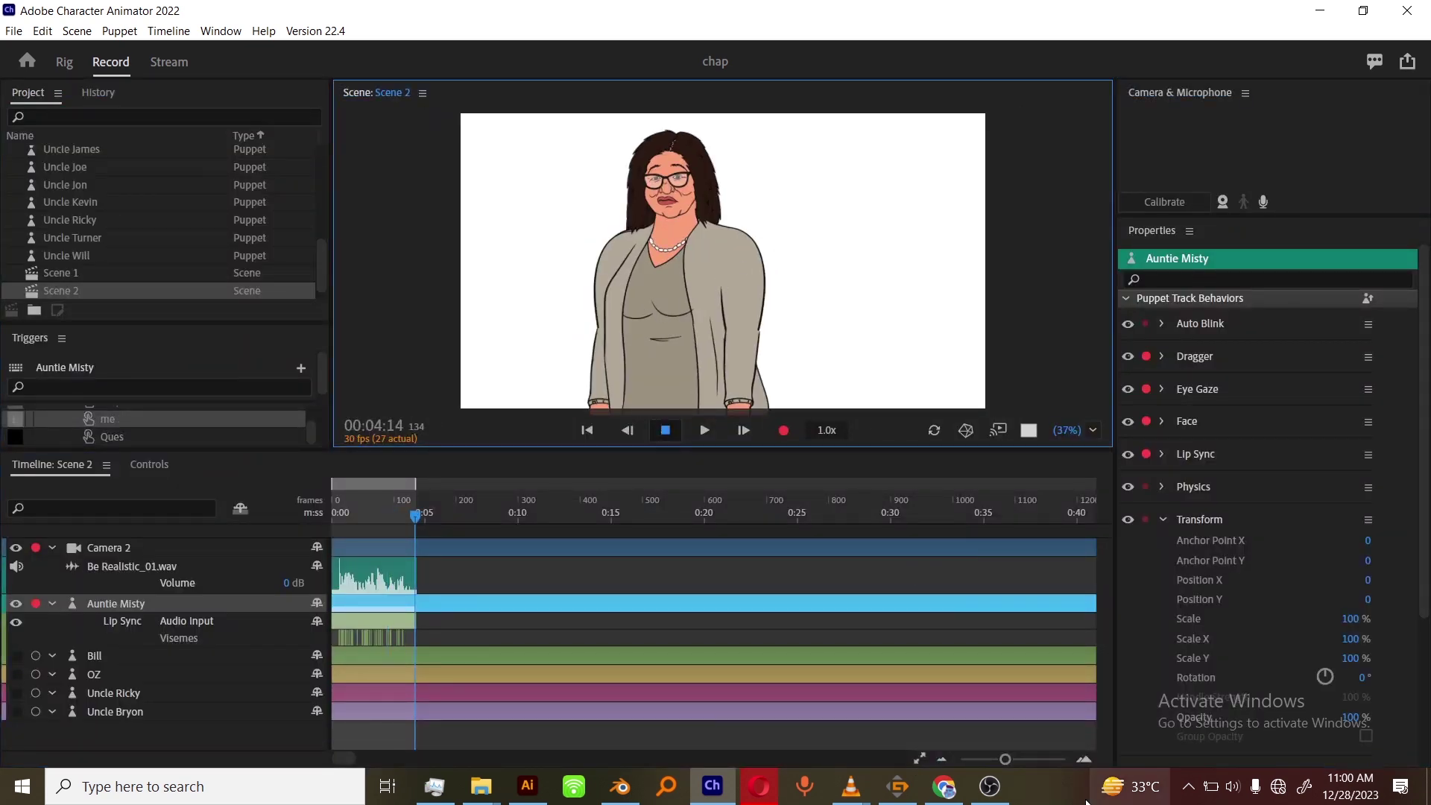
left_click(990, 786)
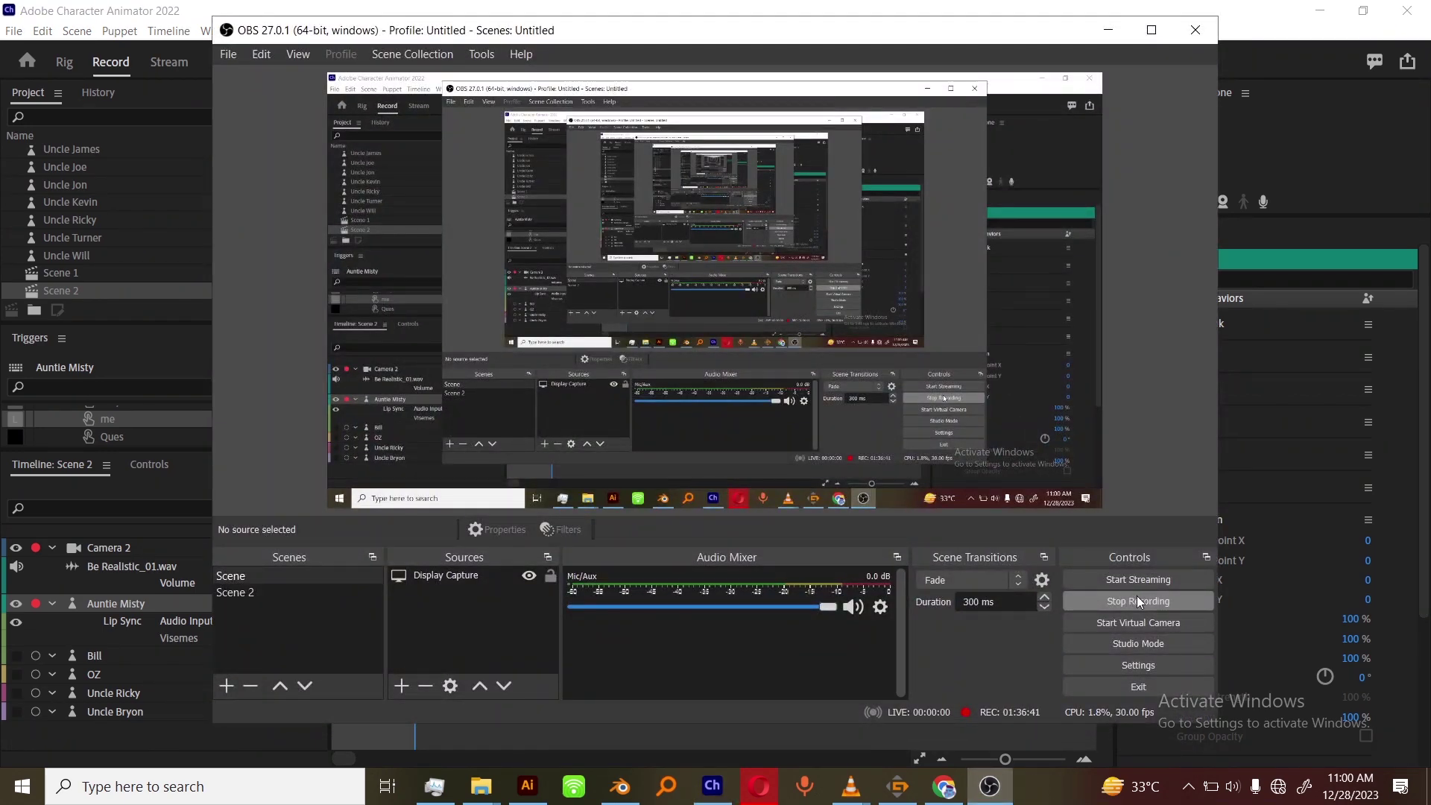